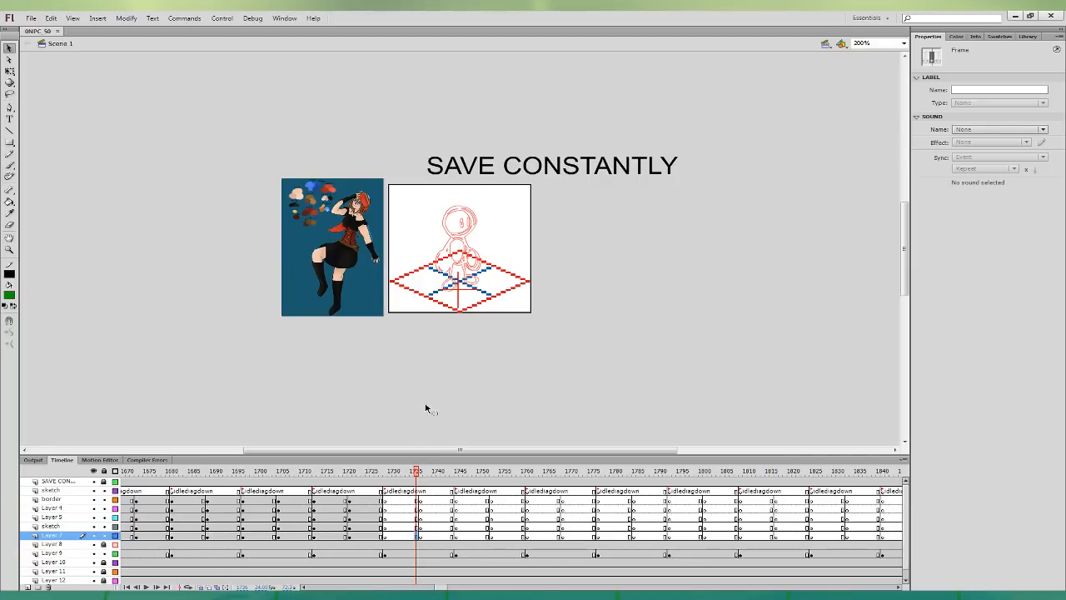
- Ink the goggles in black with the Brush tool above the sketched head, on the border layer at frame 1735
left_click(418, 500)
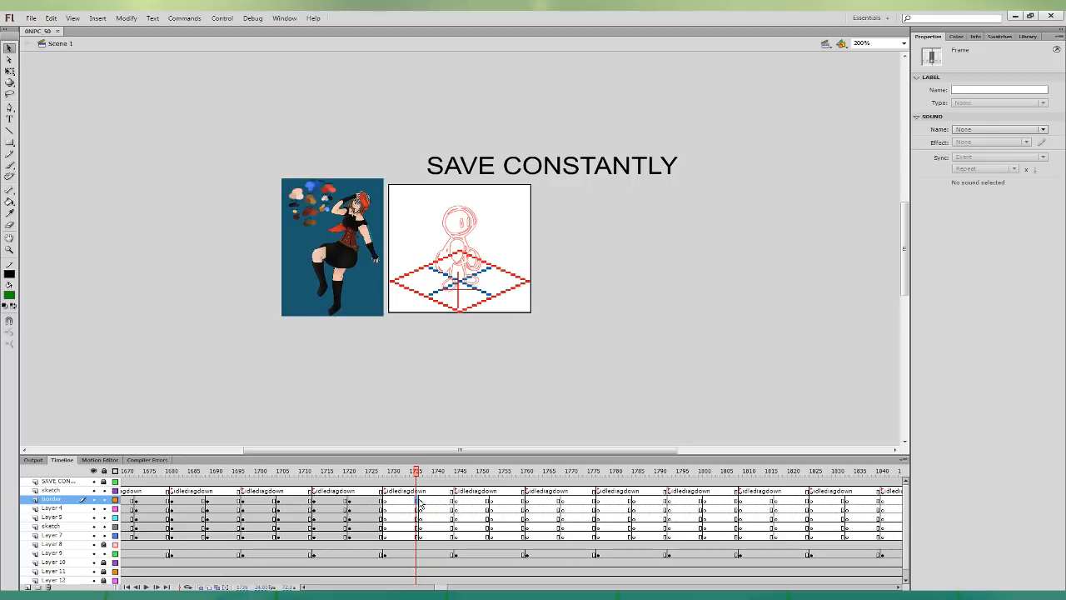
key("ctrl+equal")
left_click(642, 330)
left_click_drag(642, 331, 697, 374)
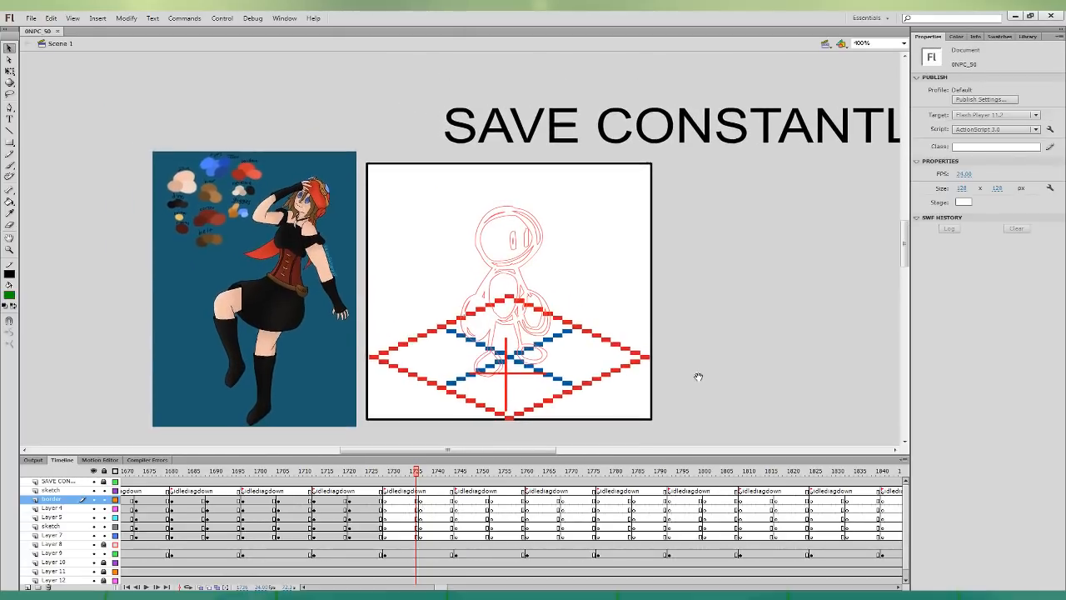
left_click(9, 165)
left_click(10, 295)
left_click(26, 323)
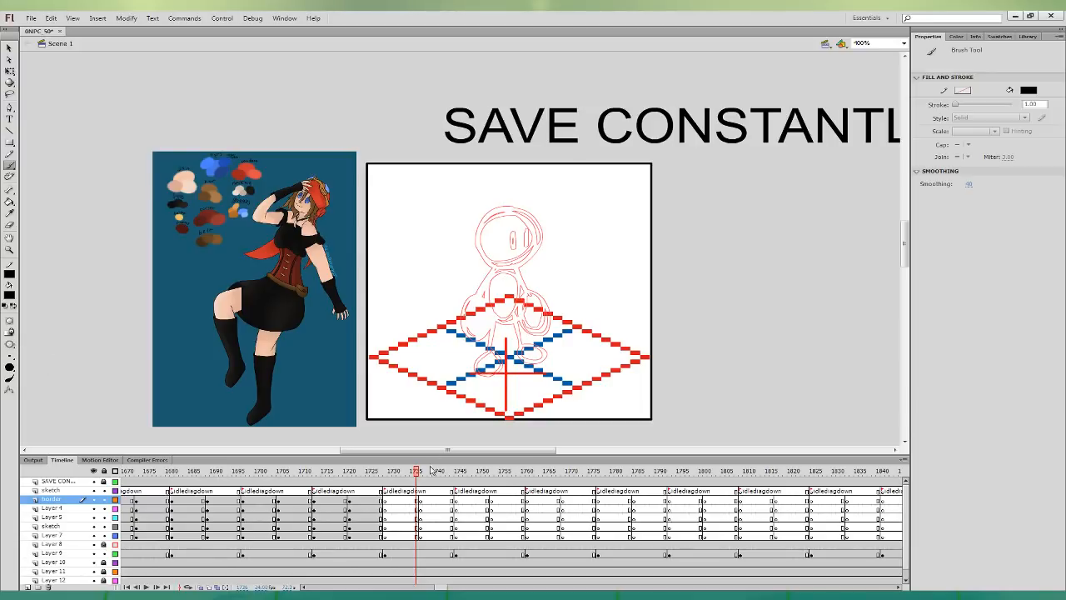
left_click(369, 508)
left_click(418, 499)
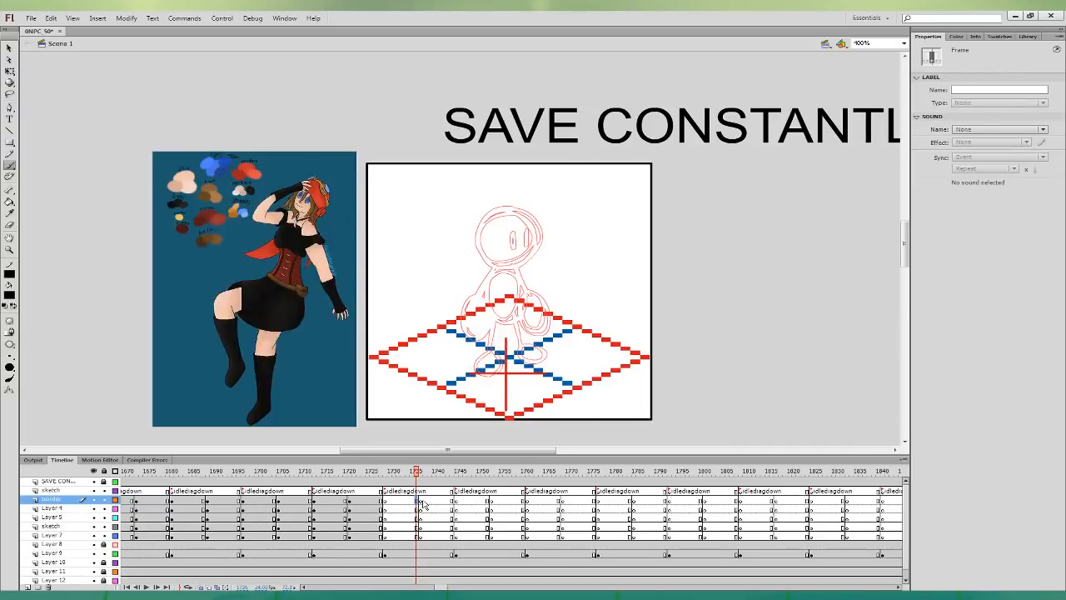
mouse_move(495, 202)
left_mouse_down()
mouse_move(479, 219)
mouse_move(504, 214)
mouse_move(494, 202)
left_mouse_up()
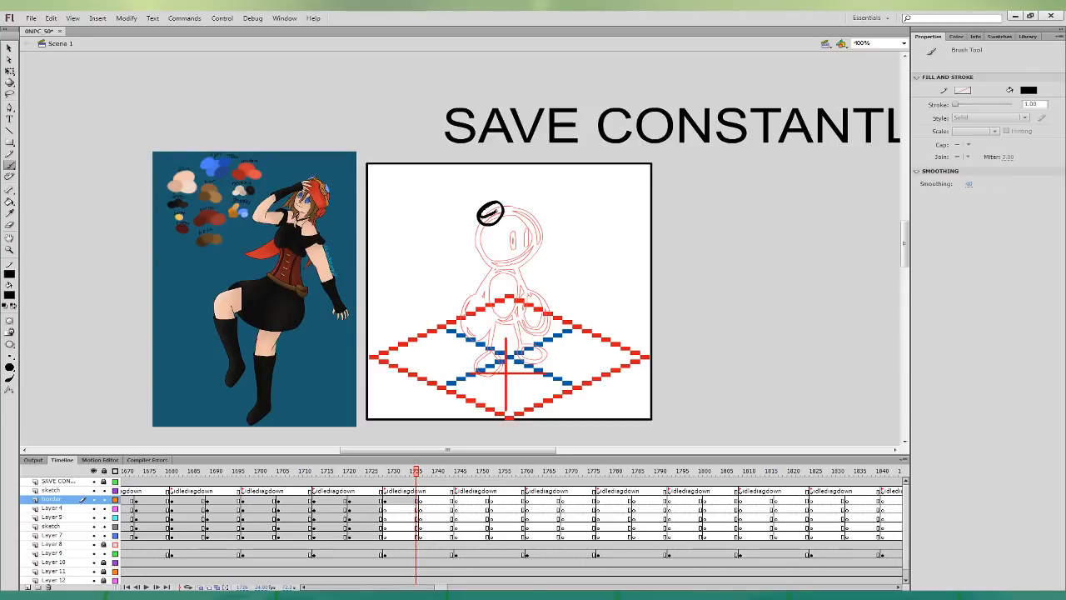
mouse_move(477, 219)
left_mouse_down()
mouse_move(523, 202)
mouse_move(505, 203)
mouse_move(538, 216)
mouse_move(542, 201)
mouse_move(543, 213)
left_mouse_up()
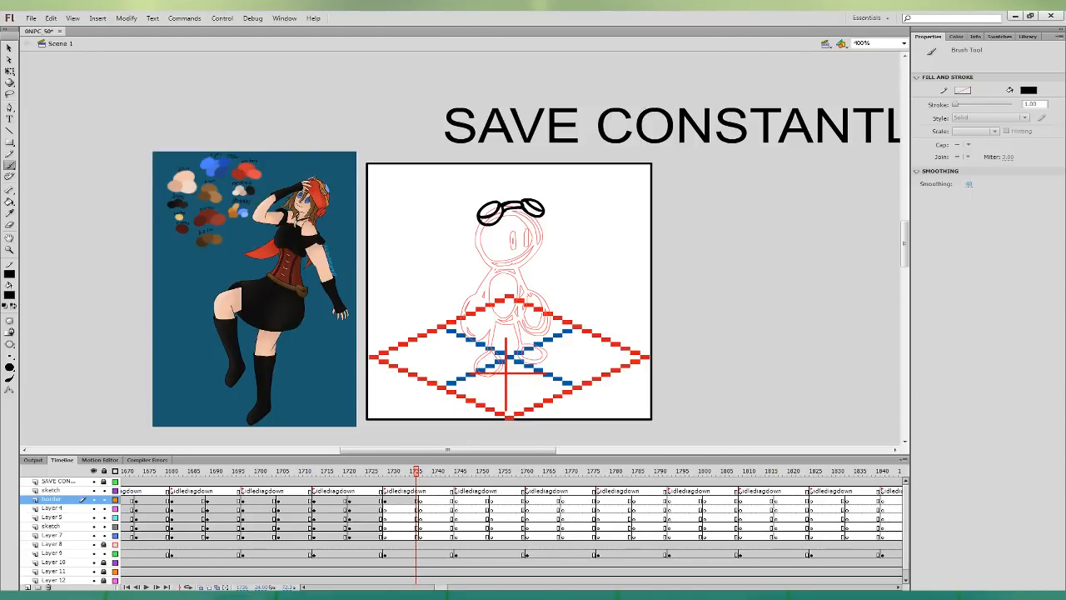
- Ink the bandana, hair, eyes and chin line over the head sketch on the border layer, undoing strokes that miss
left_click(416, 500)
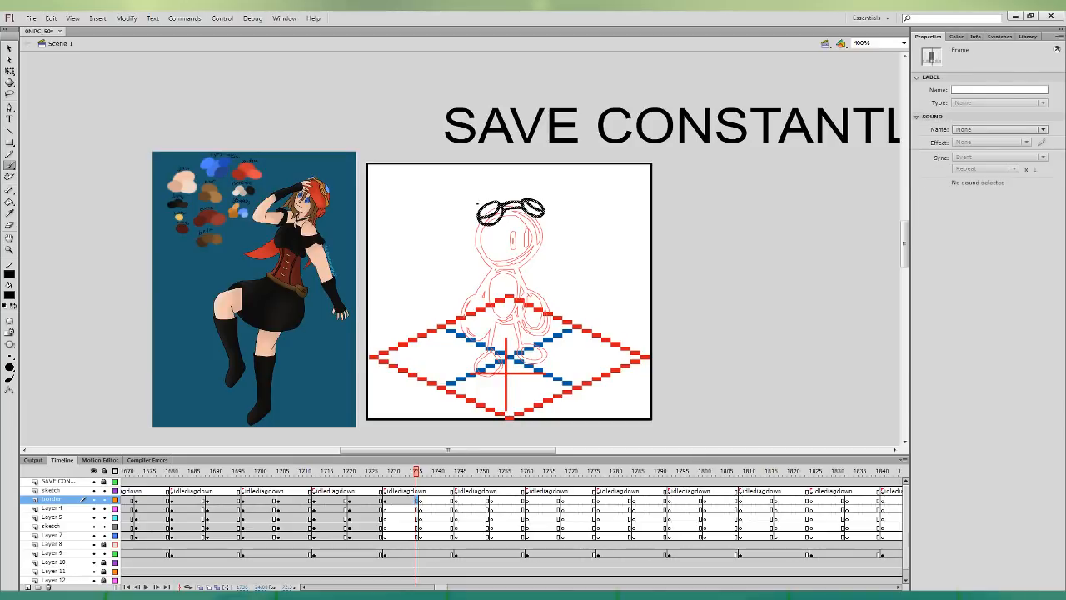
mouse_move(473, 242)
left_mouse_down()
mouse_move(478, 227)
mouse_move(543, 206)
left_mouse_up()
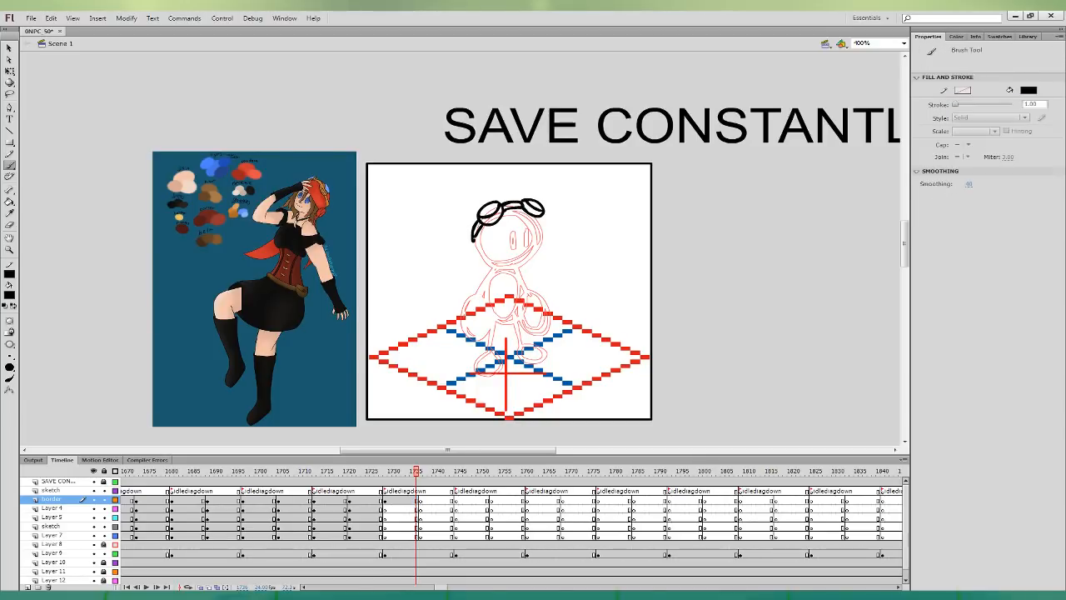
mouse_move(471, 241)
left_mouse_down()
mouse_move(537, 237)
mouse_move(493, 240)
mouse_move(540, 229)
mouse_move(546, 215)
left_mouse_up()
key("ctrl+z")
mouse_move(471, 239)
left_mouse_down()
mouse_move(475, 215)
mouse_move(496, 200)
left_mouse_up()
mouse_move(515, 233)
left_mouse_down()
mouse_move(519, 257)
mouse_move(528, 231)
mouse_move(506, 256)
mouse_move(507, 237)
mouse_move(507, 254)
mouse_move(528, 251)
mouse_move(537, 236)
mouse_move(485, 272)
mouse_move(502, 286)
mouse_move(491, 238)
mouse_move(540, 251)
mouse_move(543, 268)
mouse_move(551, 249)
mouse_move(539, 230)
mouse_move(533, 281)
mouse_move(545, 230)
mouse_move(535, 280)
mouse_move(547, 261)
mouse_move(545, 231)
left_mouse_up()
key("ctrl+z")
key("ctrl+z")
key("ctrl+z")
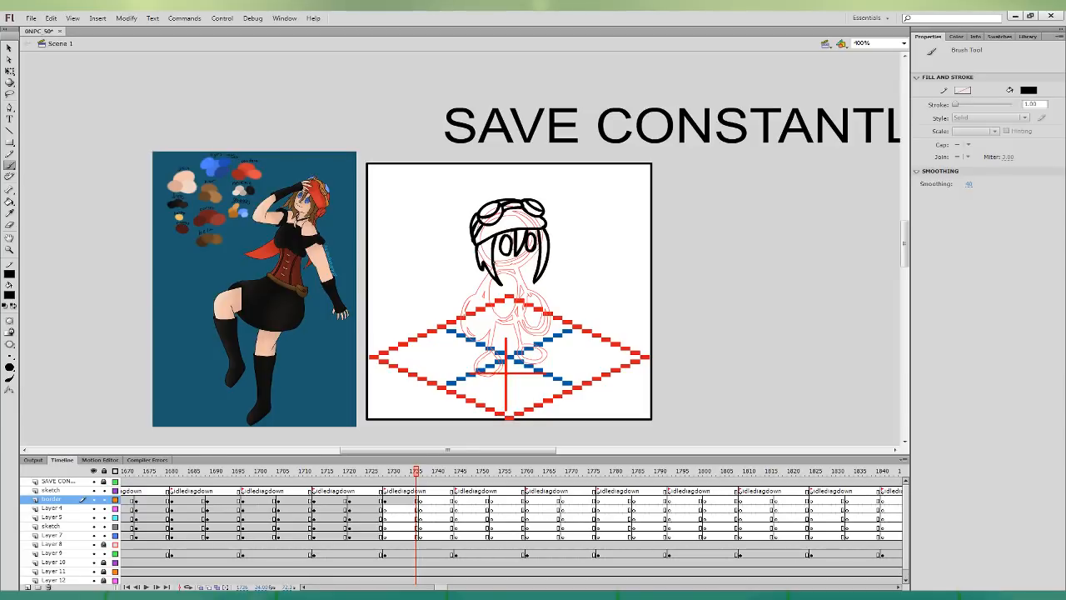
mouse_move(498, 268)
left_mouse_down()
mouse_move(536, 254)
mouse_move(502, 268)
mouse_move(532, 262)
left_mouse_up()
key("ctrl+z")
- Ink the ruffled off-shoulder top below the head on Layer 5 at frame 1735
left_click(416, 508)
left_click(415, 517)
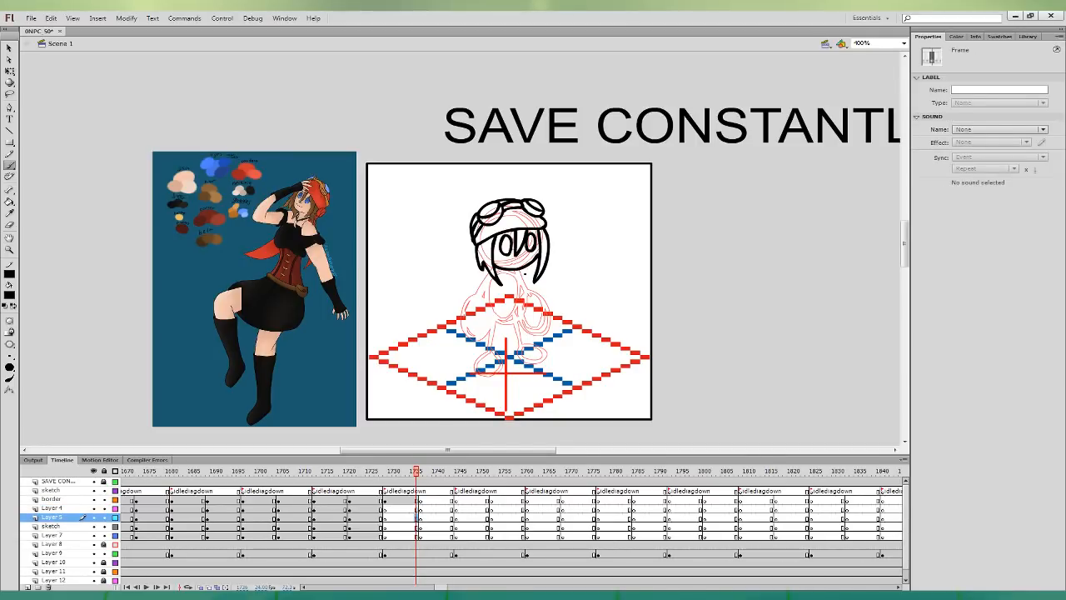
mouse_move(526, 273)
left_mouse_down()
mouse_move(465, 288)
mouse_move(498, 303)
mouse_move(536, 284)
mouse_move(505, 256)
mouse_move(486, 267)
left_mouse_up()
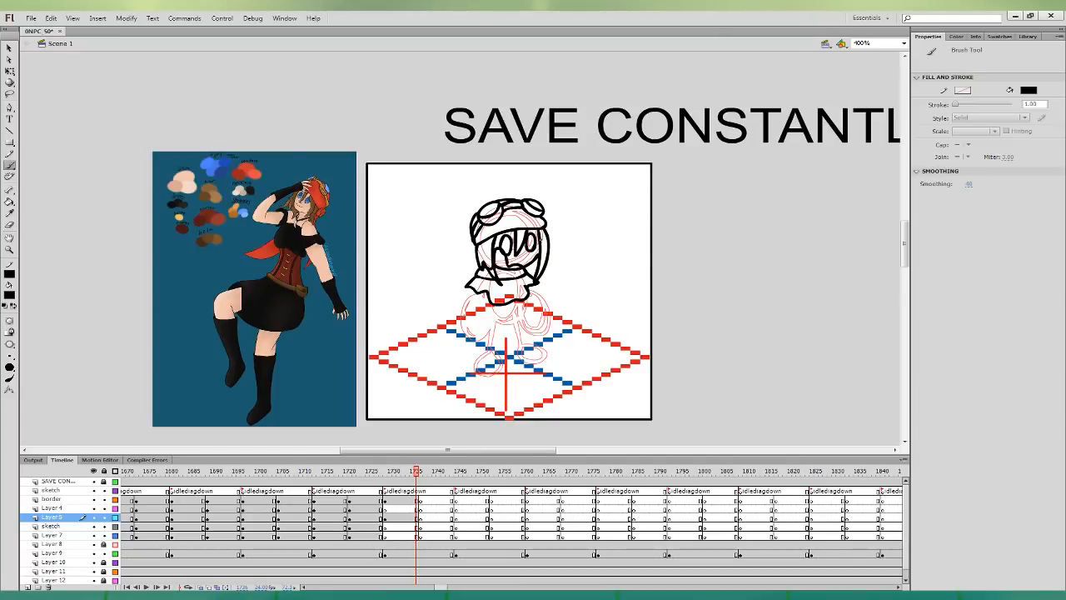
- Ink the laced corset with its belt and pouch beneath the off-shoulder top
left_click(419, 509)
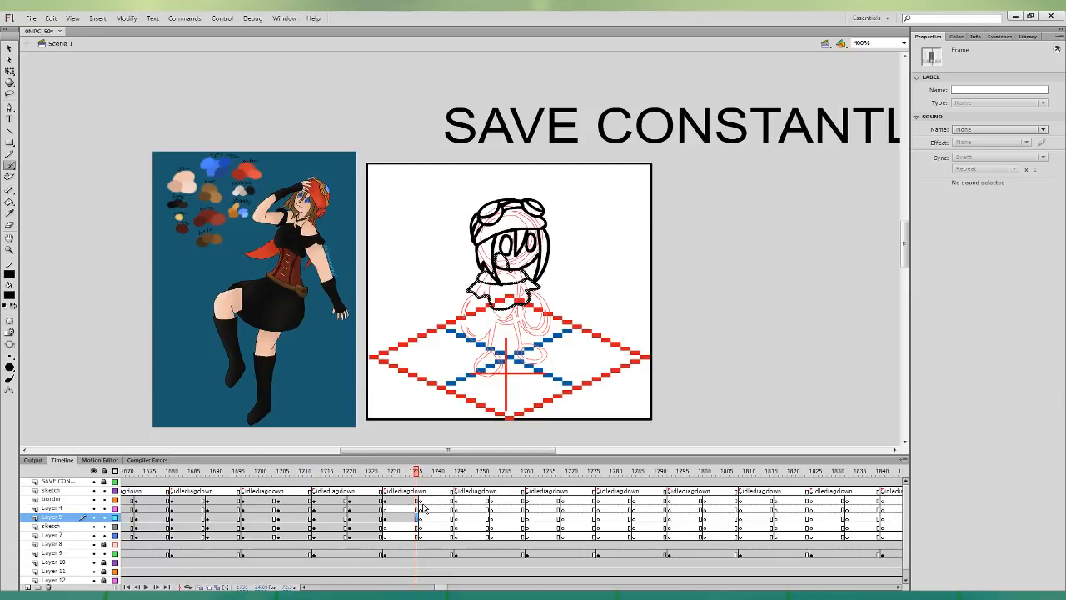
mouse_move(492, 305)
left_mouse_down()
mouse_move(500, 326)
mouse_move(521, 323)
mouse_move(523, 305)
mouse_move(511, 325)
mouse_move(524, 305)
left_mouse_up()
key("ctrl+z")
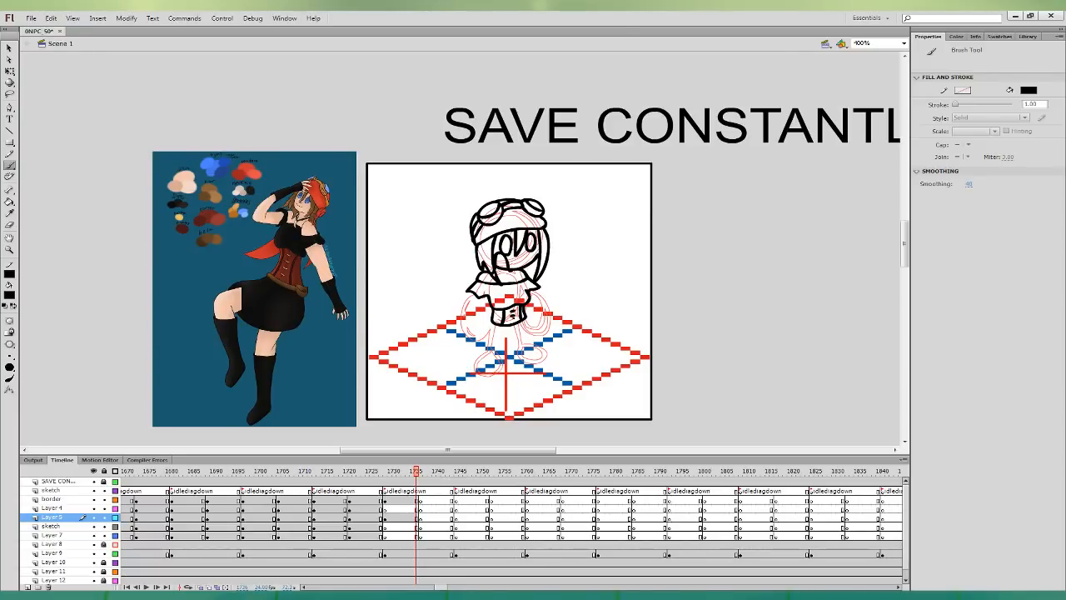
mouse_move(487, 319)
left_mouse_down()
mouse_move(522, 328)
mouse_move(533, 311)
left_mouse_up()
- Ink the gloved arm on Layer 5, and the bandana's knot and long hanging tail on the lower sketch layer
left_click(386, 521)
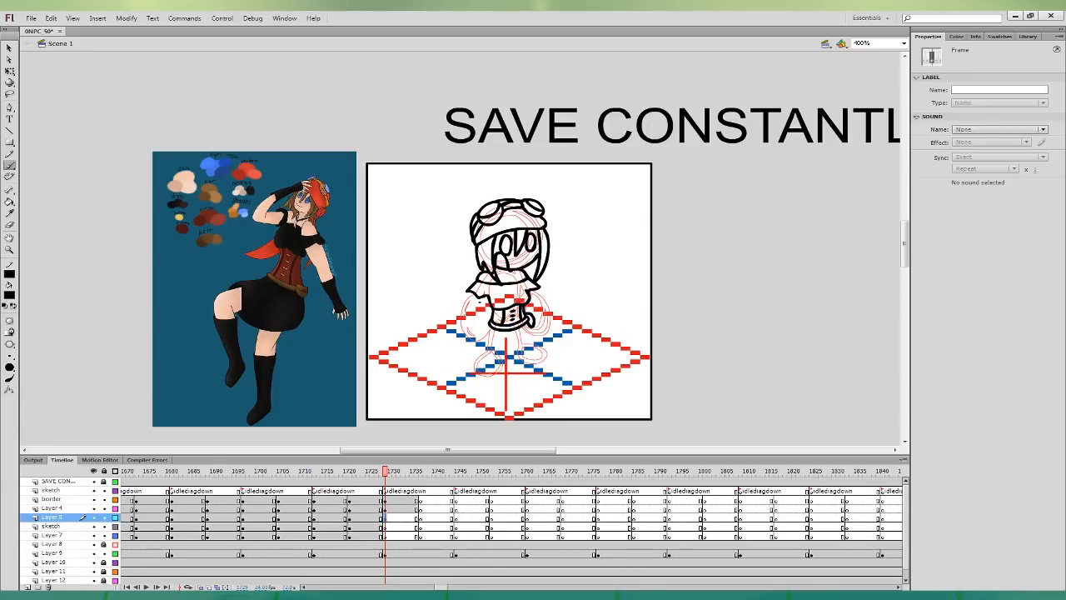
mouse_move(479, 286)
left_mouse_down()
mouse_move(480, 338)
mouse_move(489, 301)
mouse_move(483, 283)
mouse_move(481, 335)
left_mouse_up()
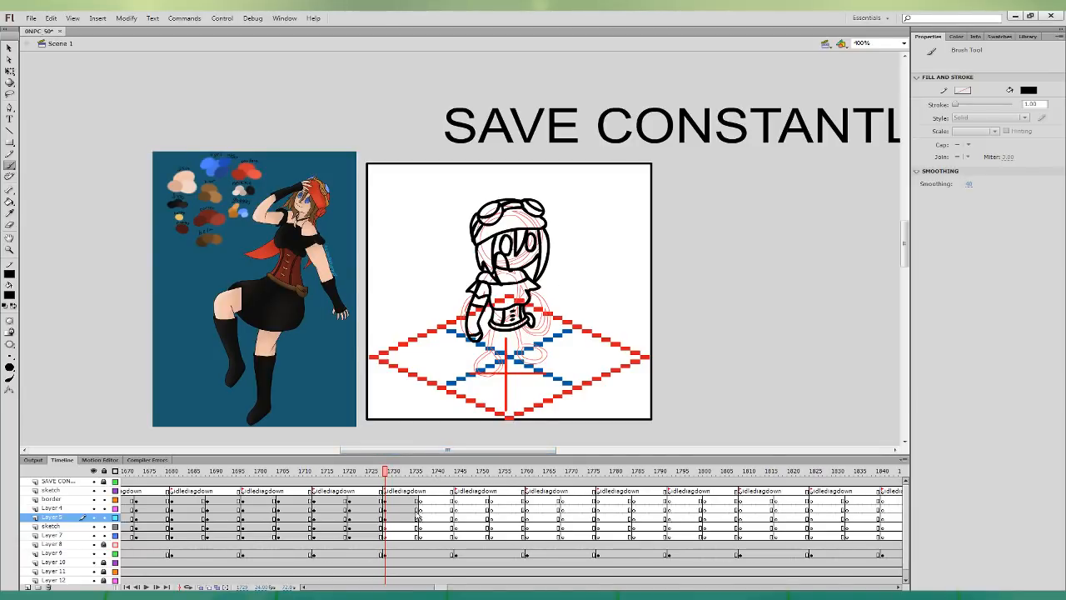
left_click(417, 525)
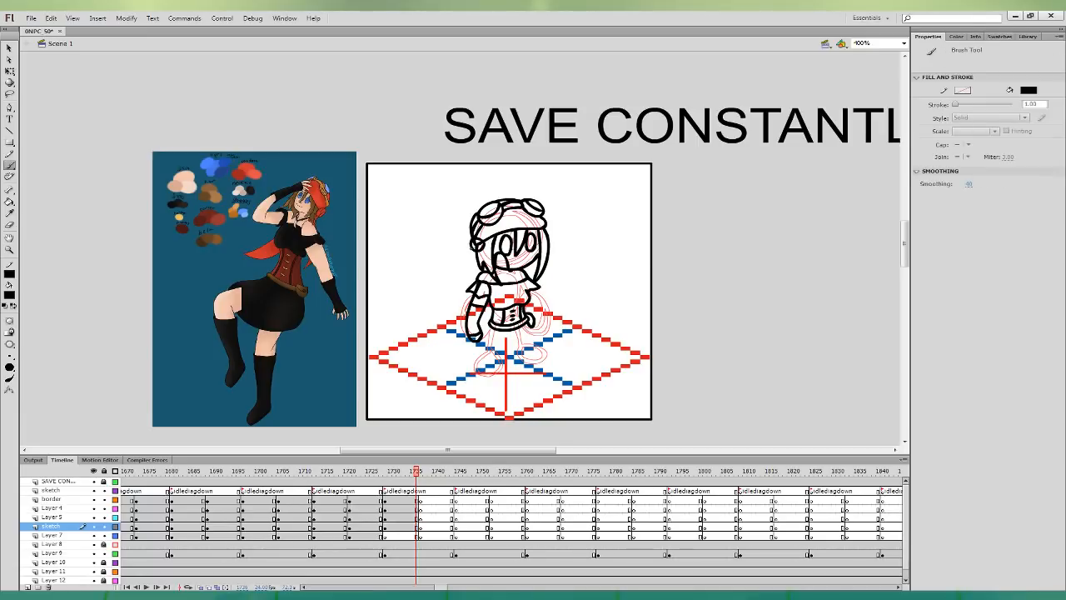
mouse_move(471, 249)
left_mouse_down()
mouse_move(447, 320)
mouse_move(480, 257)
mouse_move(452, 330)
mouse_move(474, 250)
mouse_move(447, 328)
mouse_move(475, 283)
mouse_move(473, 252)
left_mouse_up()
key("ctrl+z")
key("ctrl+z")
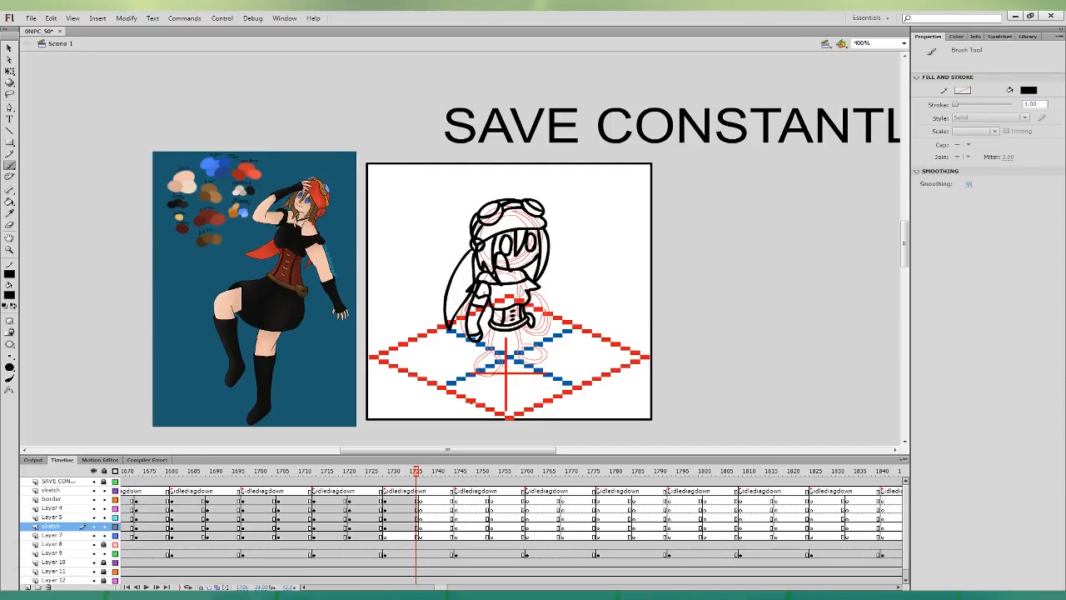
- Ink the pleated skirt below the belt on Layer 4 at frame 1735
left_click(416, 535)
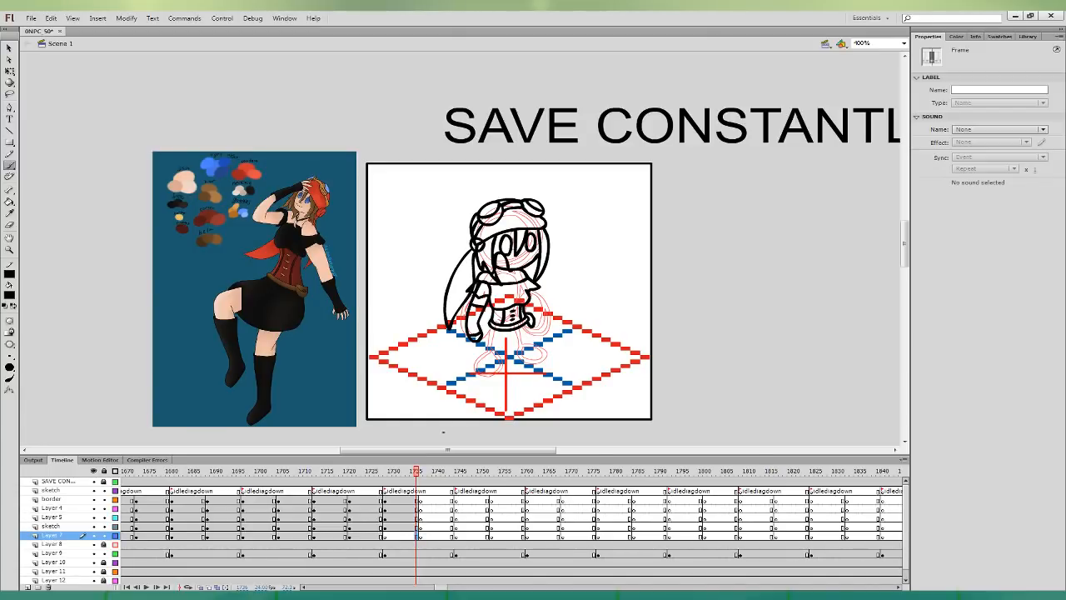
left_click(417, 518)
left_click(418, 509)
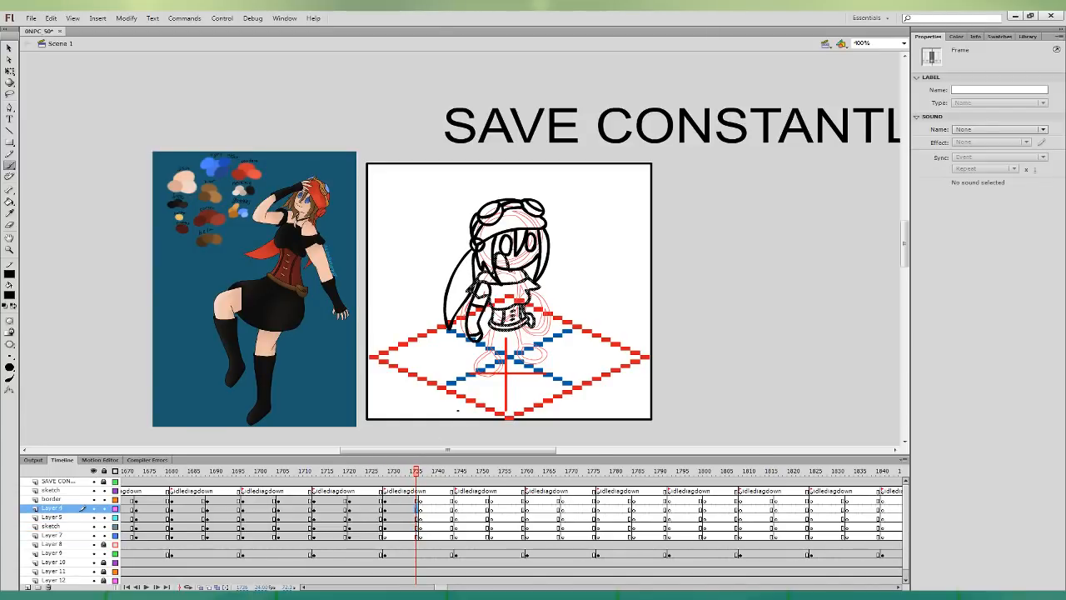
mouse_move(489, 326)
left_mouse_down()
mouse_move(481, 347)
mouse_move(514, 357)
mouse_move(538, 335)
mouse_move(530, 328)
mouse_move(494, 339)
mouse_move(505, 353)
mouse_move(534, 335)
mouse_move(484, 369)
mouse_move(502, 381)
mouse_move(505, 328)
mouse_move(538, 364)
mouse_move(519, 324)
left_mouse_up()
key("ctrl+z")
key("ctrl+z")
- Ink the legs with their tall boots beneath the skirt on Layer 7
left_click(414, 534)
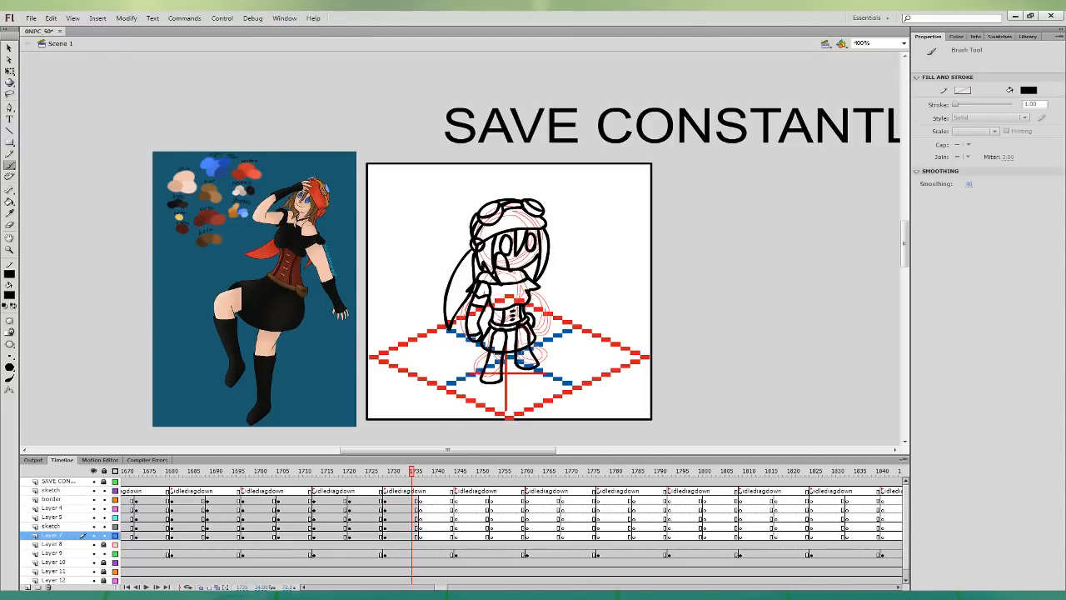
left_click_drag(489, 357, 529, 350)
key("ctrl+z")
- Nudge the leg beneath the belt pouch slightly down with Free Transform and shorten it to a height of about 22.2
left_click(10, 70)
left_click(538, 361)
left_click_drag(529, 356, 530, 356)
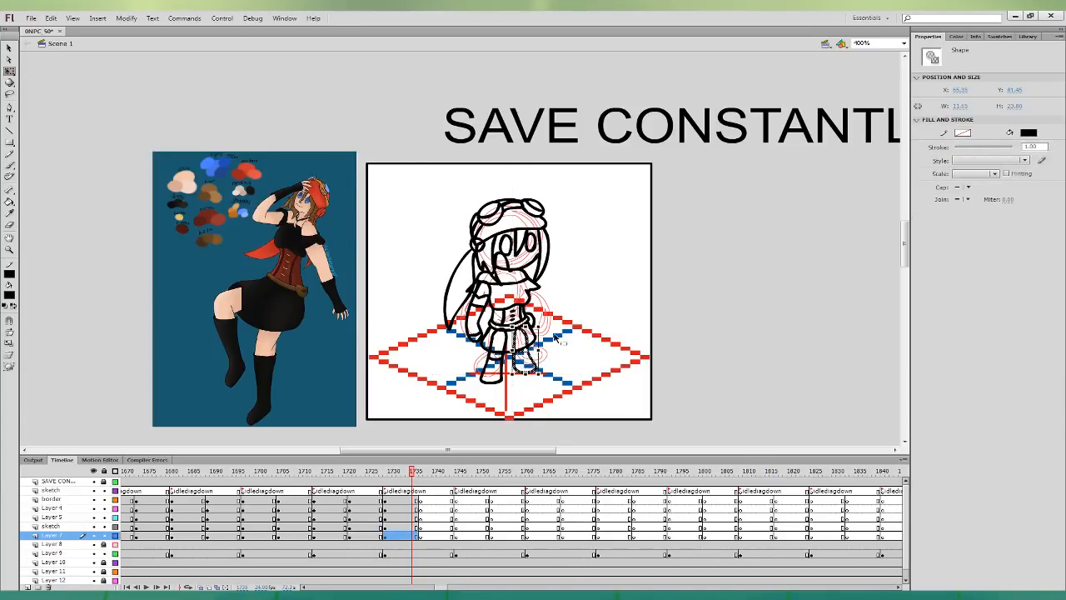
key("Right")
key("Right")
key("Down")
key("Down")
key("Left")
key("Left")
key("Down")
key("Down")
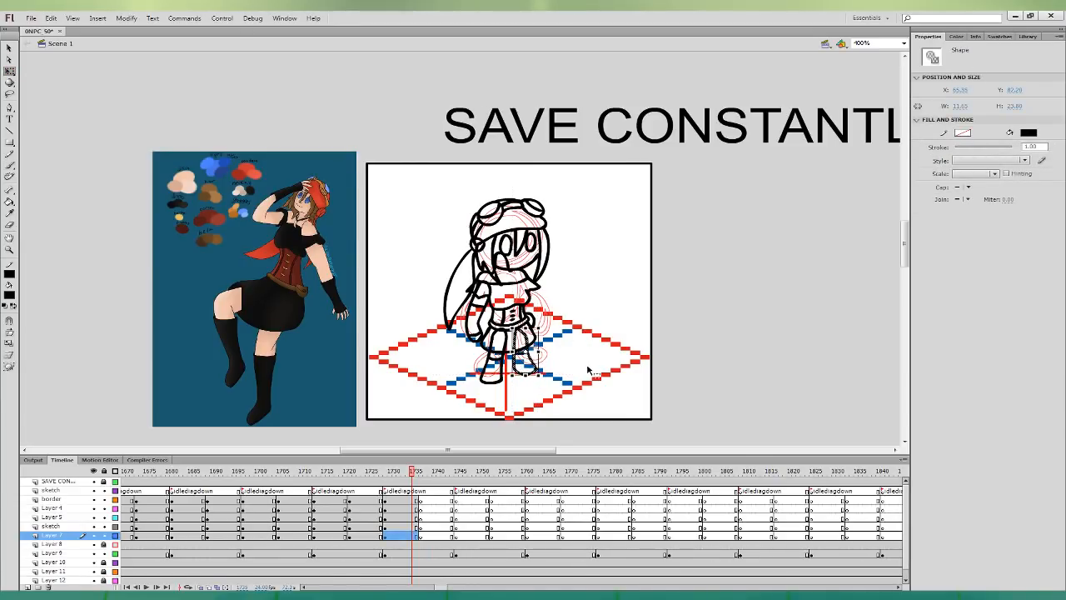
left_click_drag(526, 328, 525, 332)
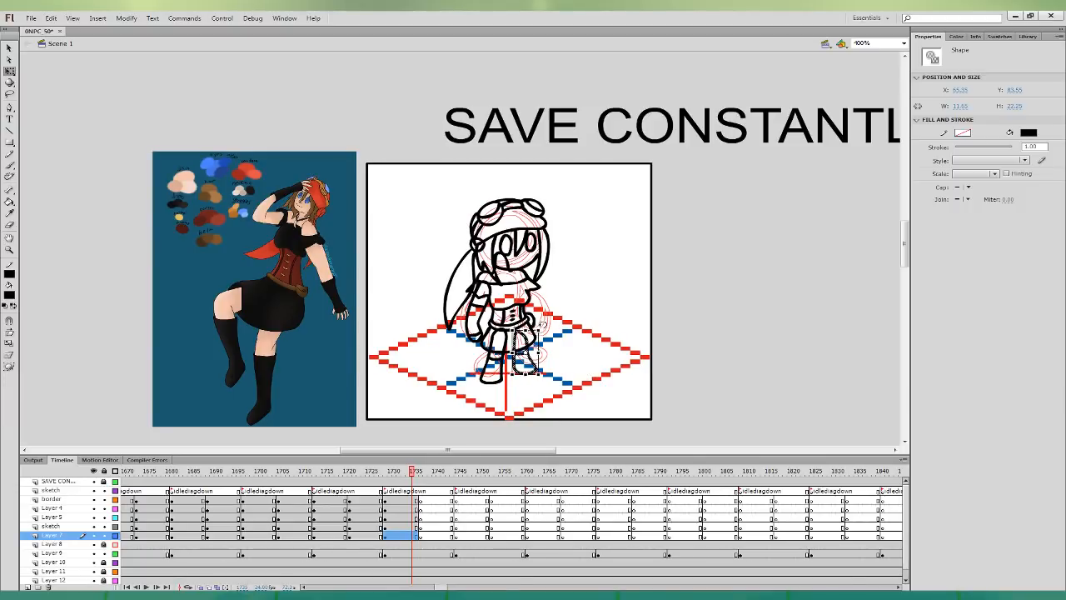
left_click(568, 333)
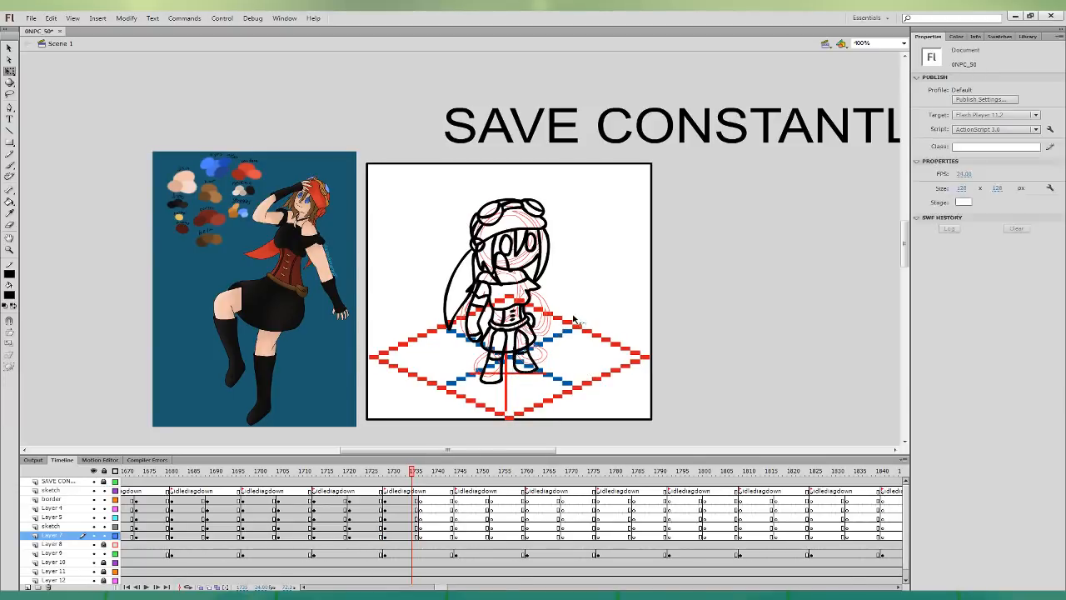
- Fill the bandana and its hanging tail with the red sampled from the reference character's bandana
left_click(10, 213)
left_click(316, 204)
left_click(510, 217)
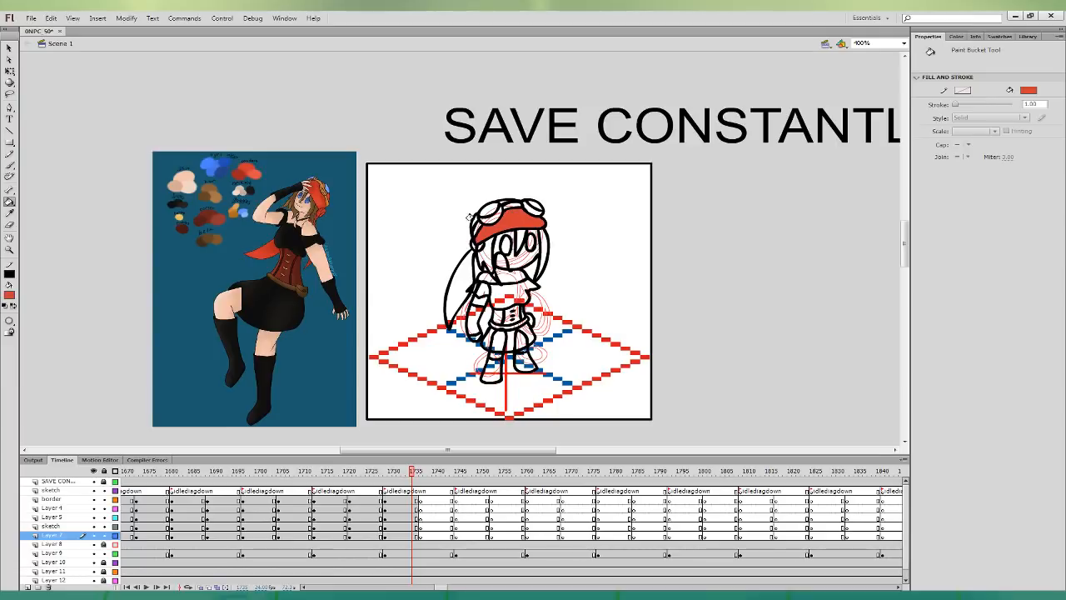
left_click(455, 267)
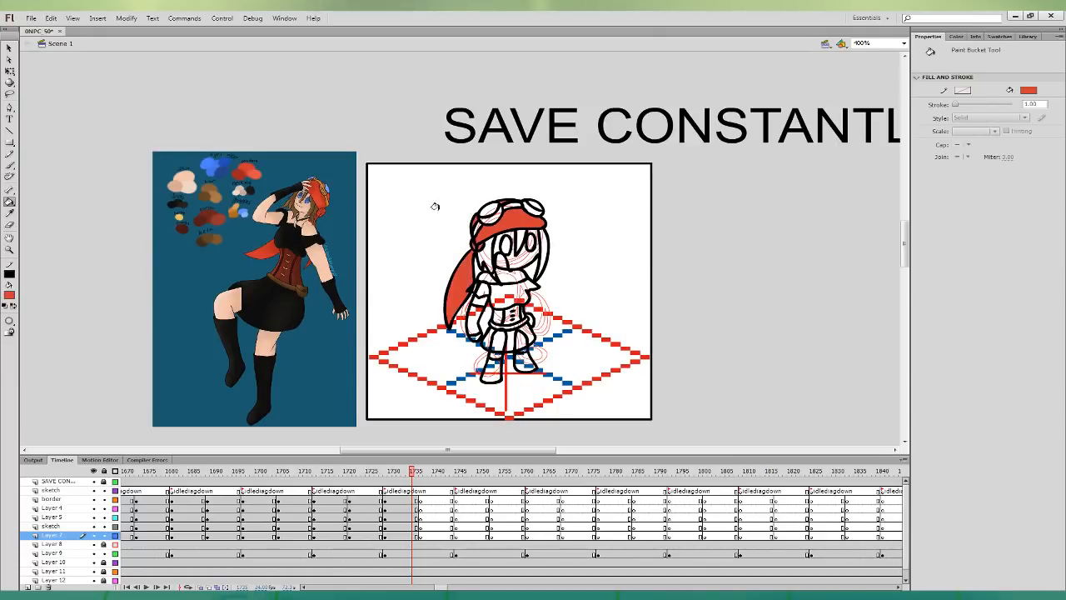
- Fill the fringe and the hair on both sides of the face with the brown sampled from the reference character's hair
left_click(10, 213)
left_click(325, 185)
left_click(489, 229)
left_click(519, 230)
left_click(542, 238)
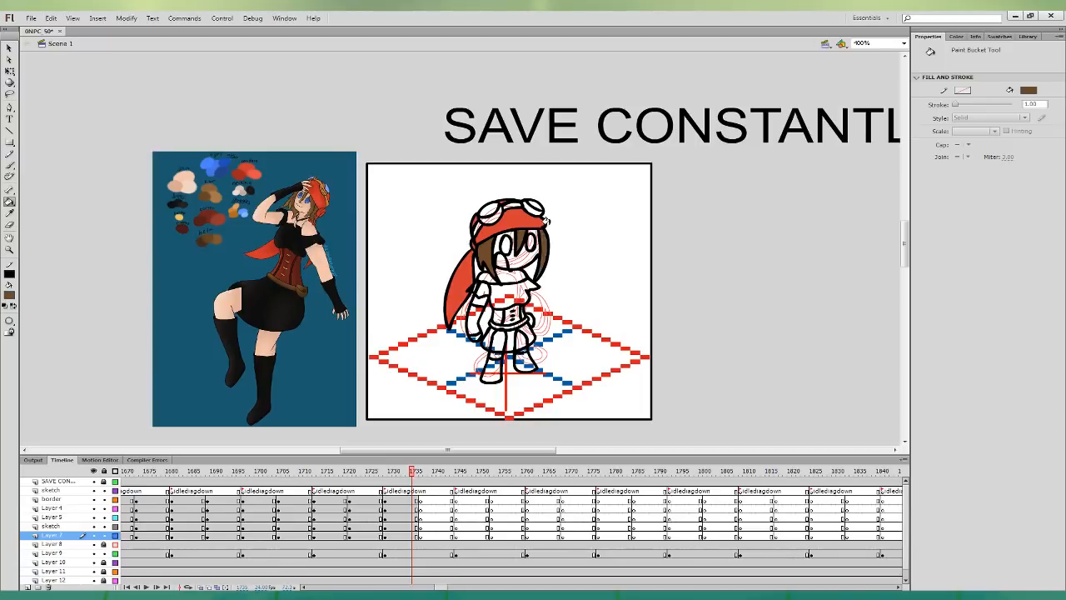
- Add a small black brush stroke at the neckline on Layer 4
left_click(10, 213)
left_click(10, 165)
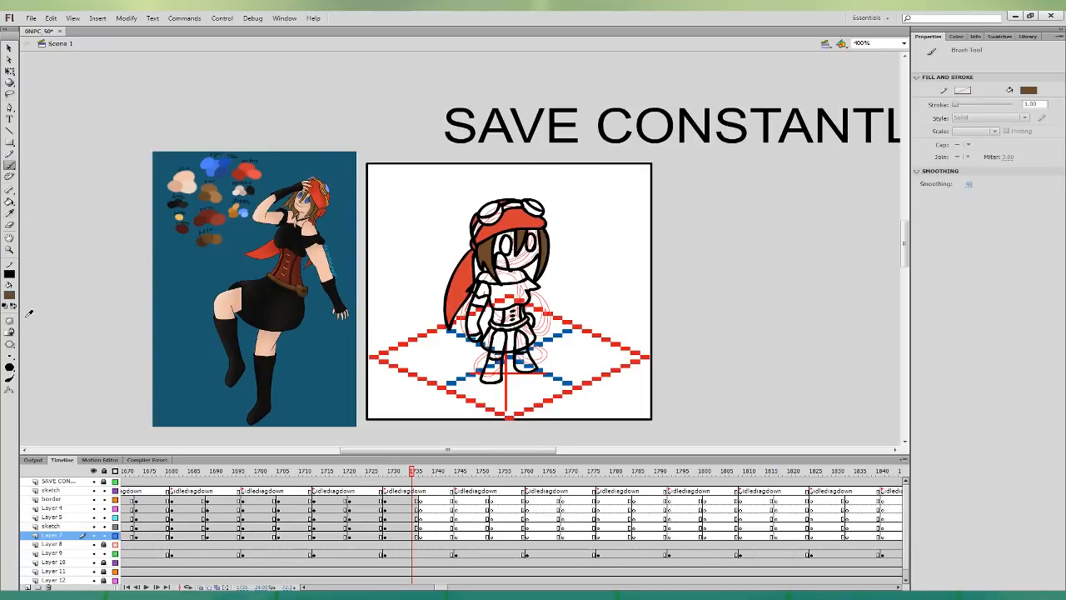
left_click(417, 508)
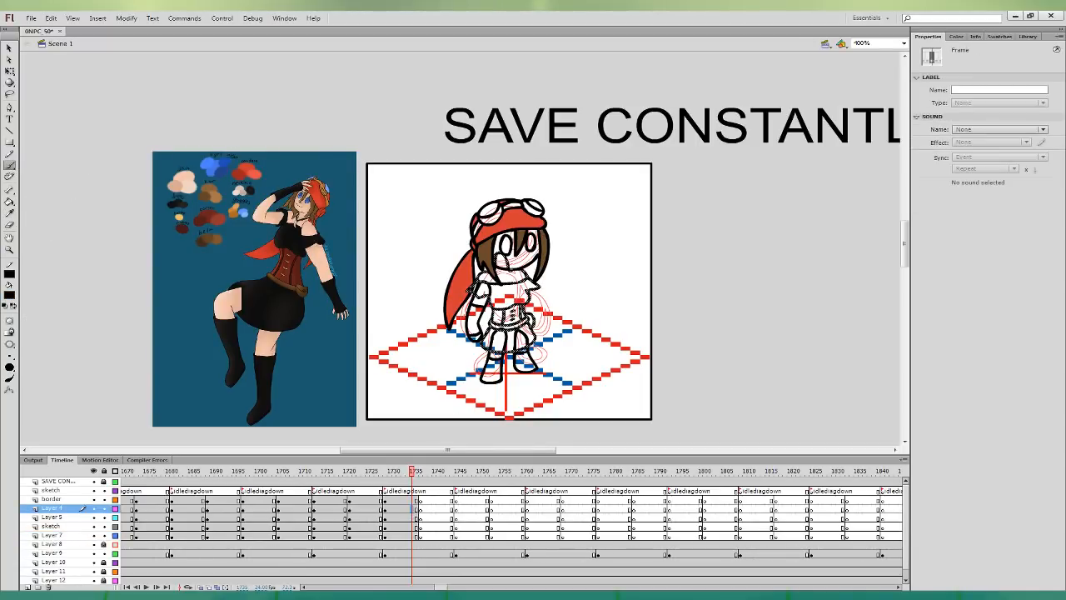
left_click_drag(504, 282, 509, 282)
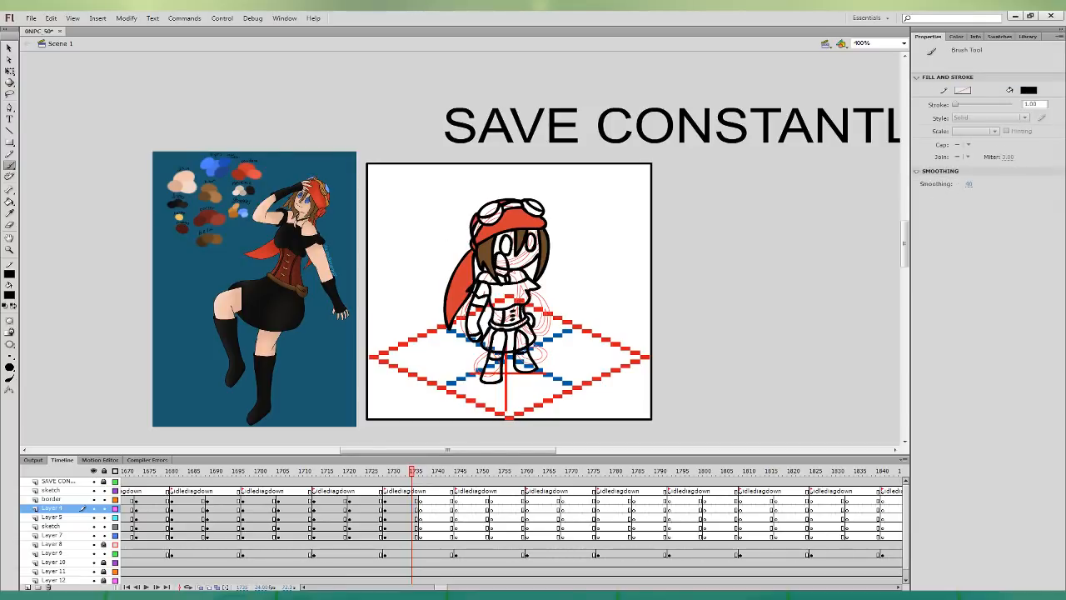
- Fill the face and other bare skin with the peach skin tone sampled from the reference palette
key("i")
left_click(181, 181)
left_click(509, 232)
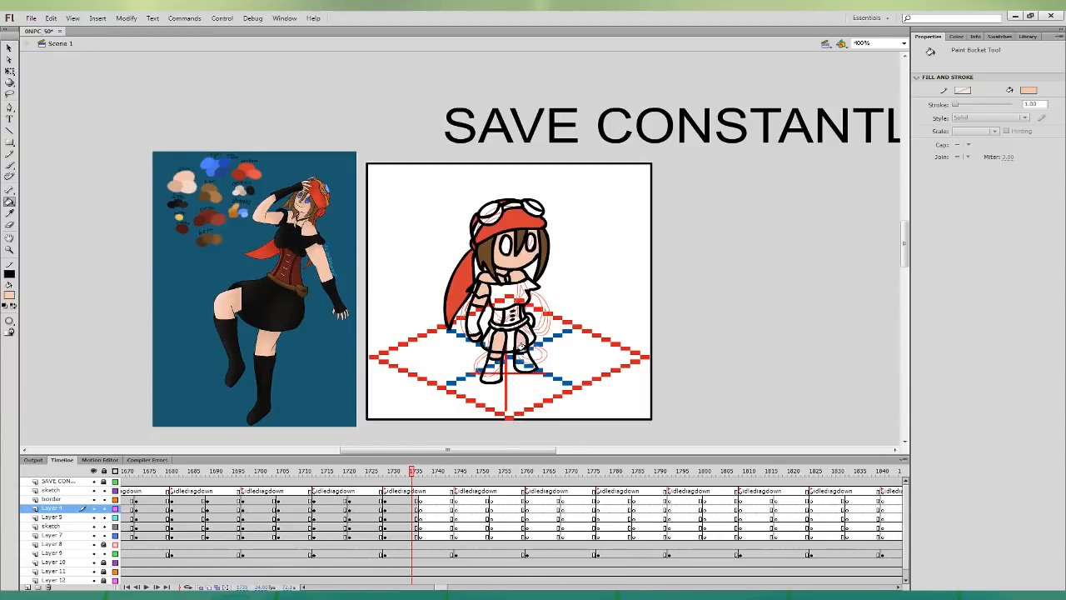
- Fill the belt and pouch with the dark brown sampled from the reference character's belt pouch
left_click(10, 212)
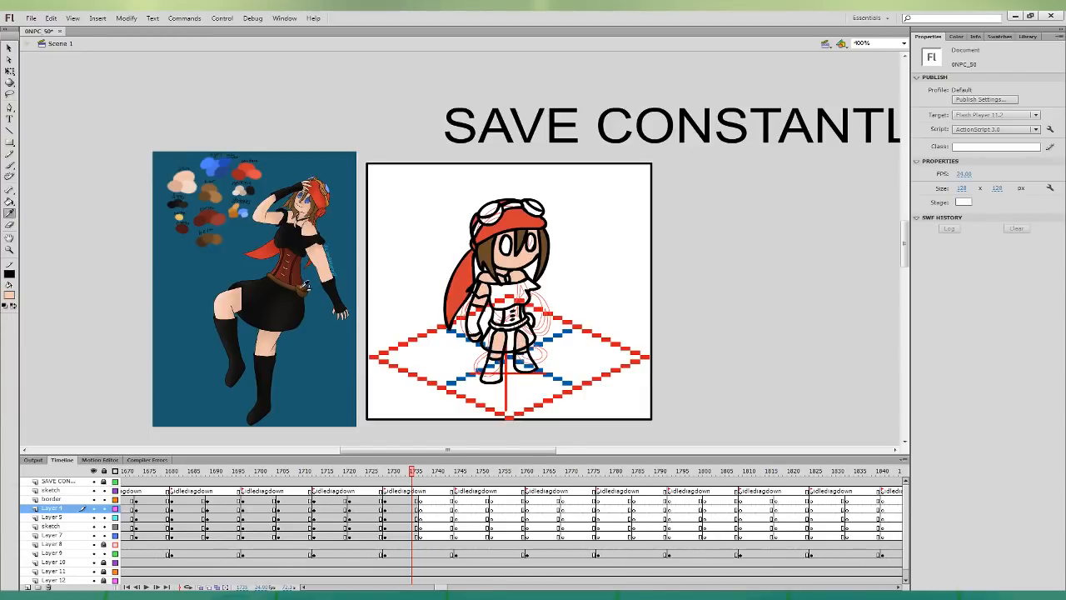
left_click(303, 290)
left_click(529, 320)
left_click(516, 325)
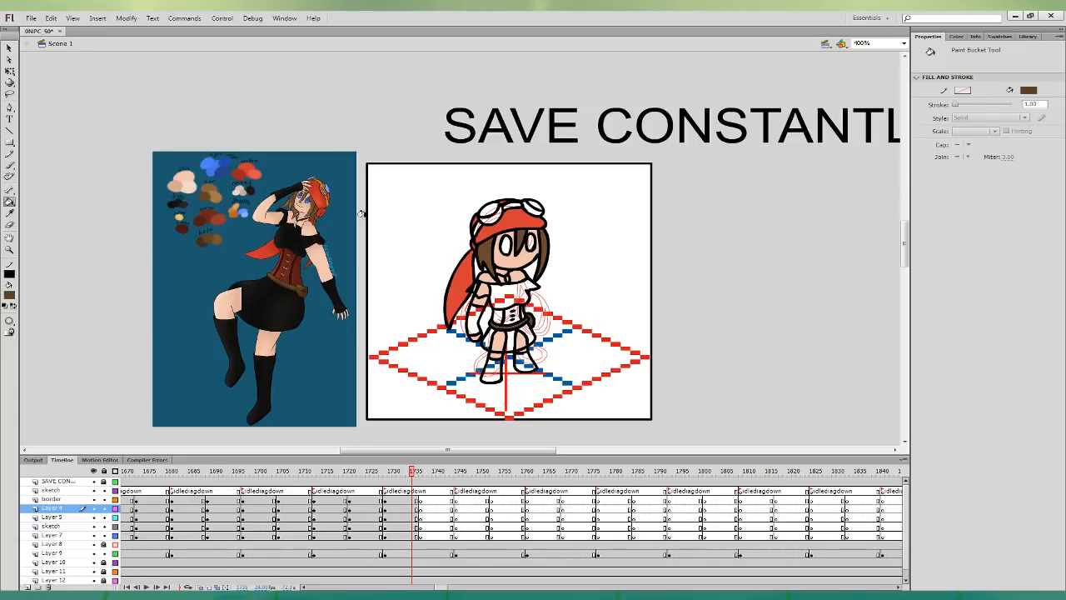
- Fill the boots, skirt and off-shoulder top with the near-black sampled from the reference character's skirt
left_click(10, 212)
left_click(256, 283)
left_click(488, 353)
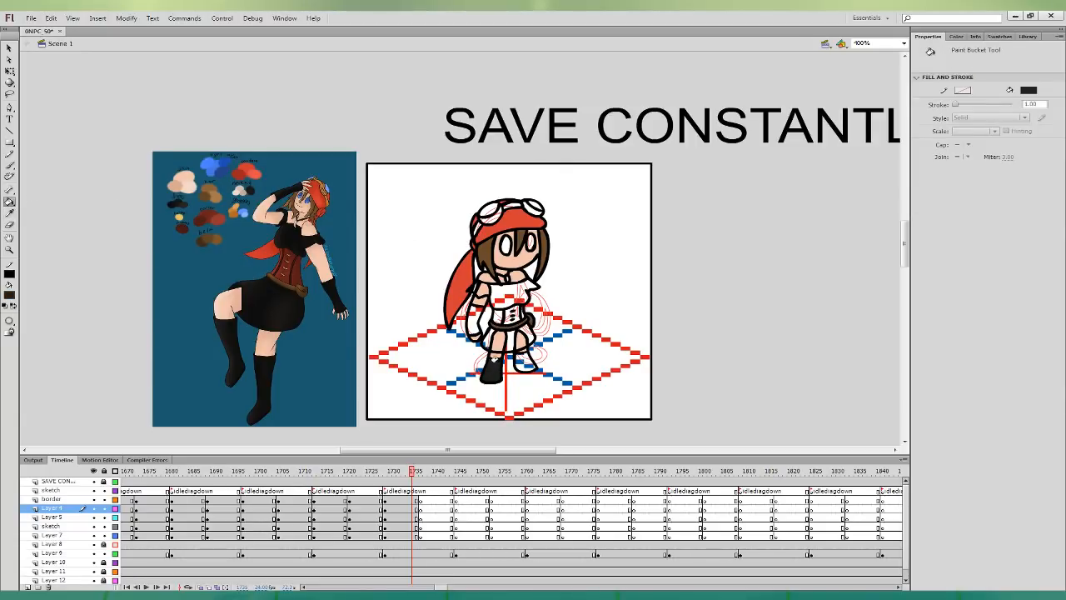
left_click(523, 361)
left_click(523, 337)
left_click(509, 290)
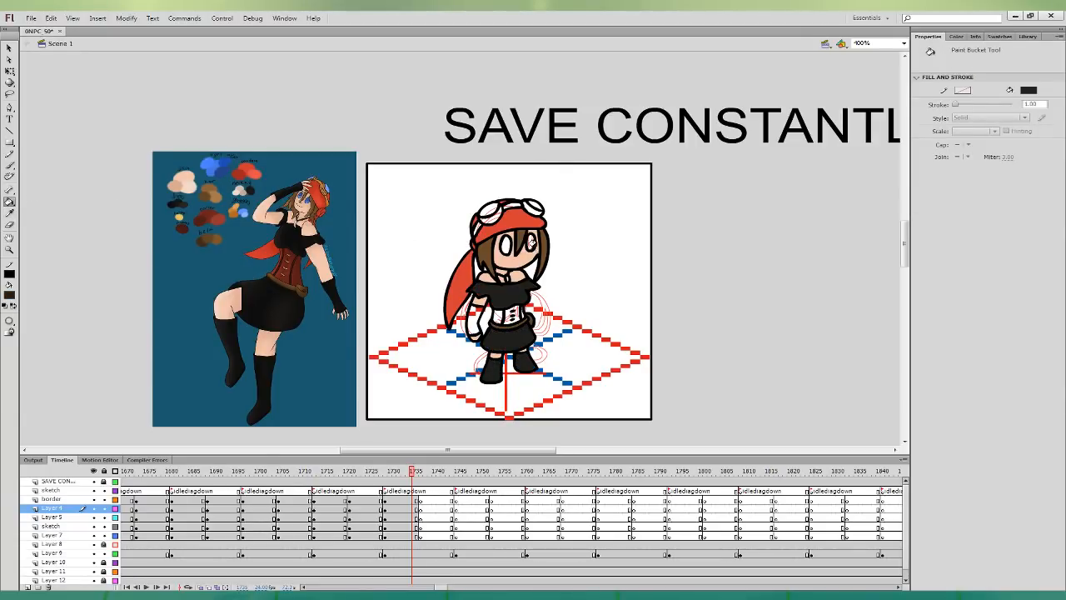
- Fill the goggle frames with orange-brown and the eyes with blue, both sampled from the reference character
left_click(10, 213)
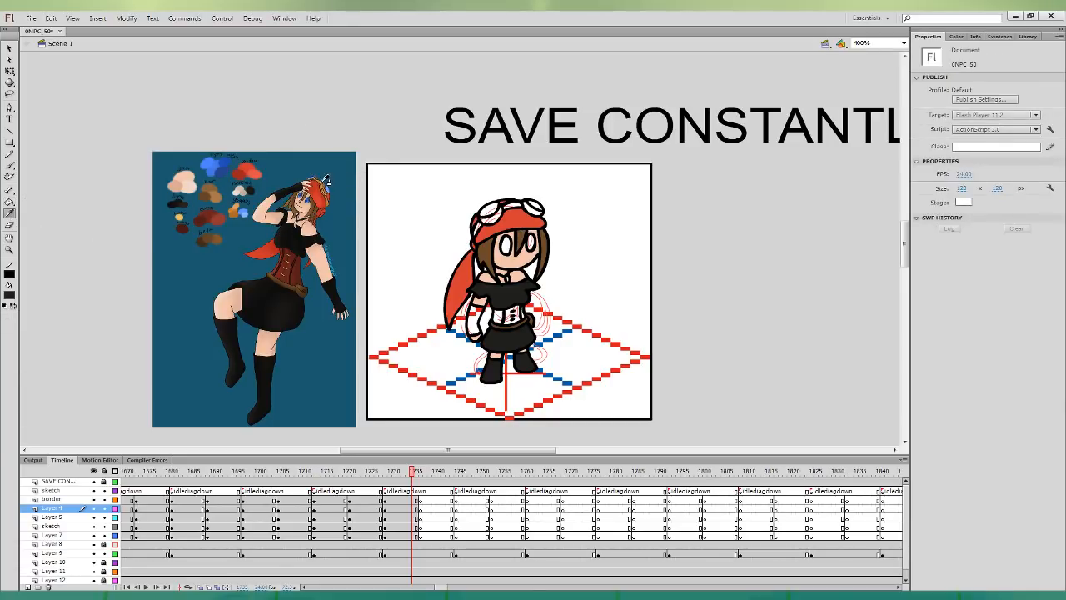
left_click(324, 180)
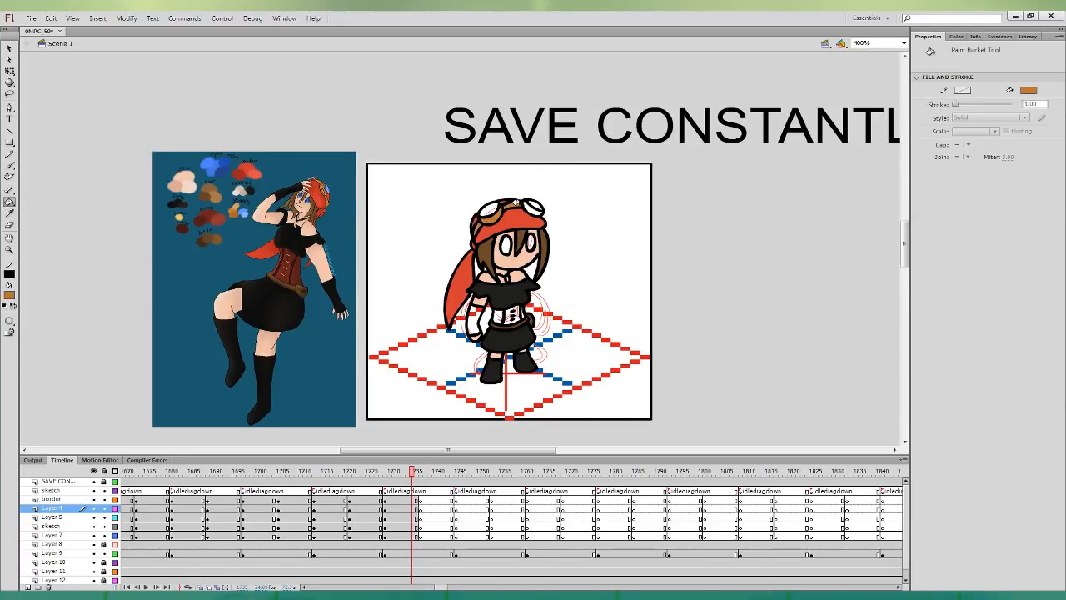
key("i")
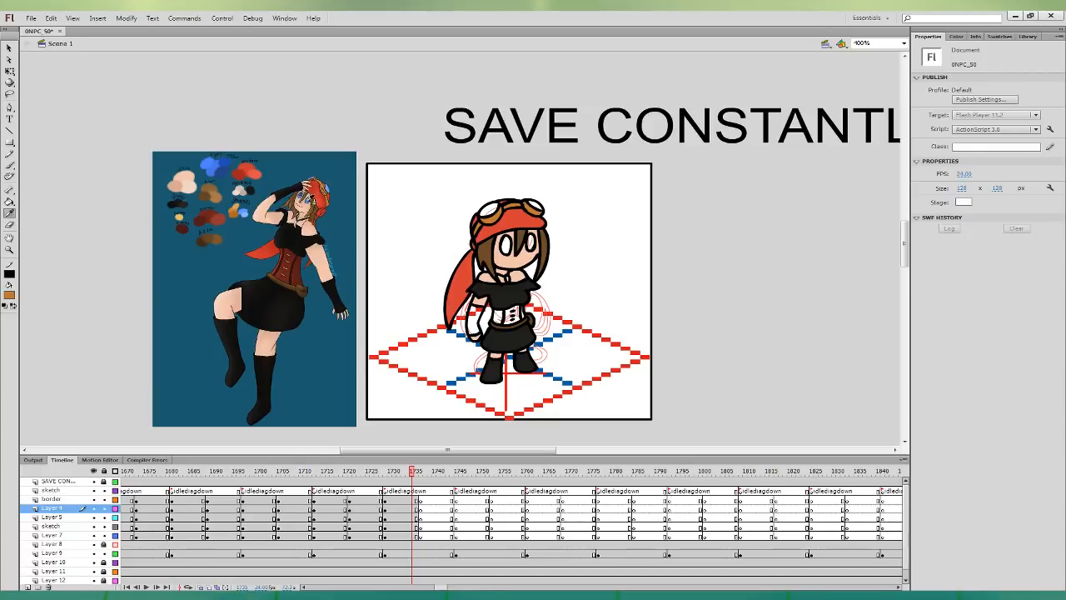
left_click(306, 196)
left_click(505, 243)
left_click(525, 240)
- Fill the arm's long glove with the near-black sampled from the character's top
key("i")
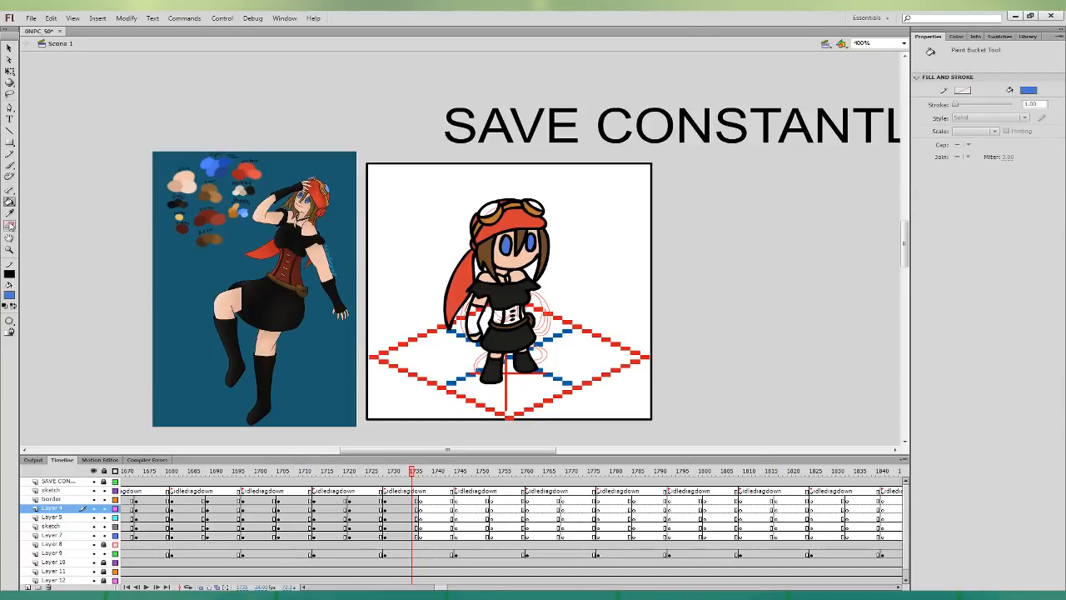
left_click(296, 225)
left_click(11, 213)
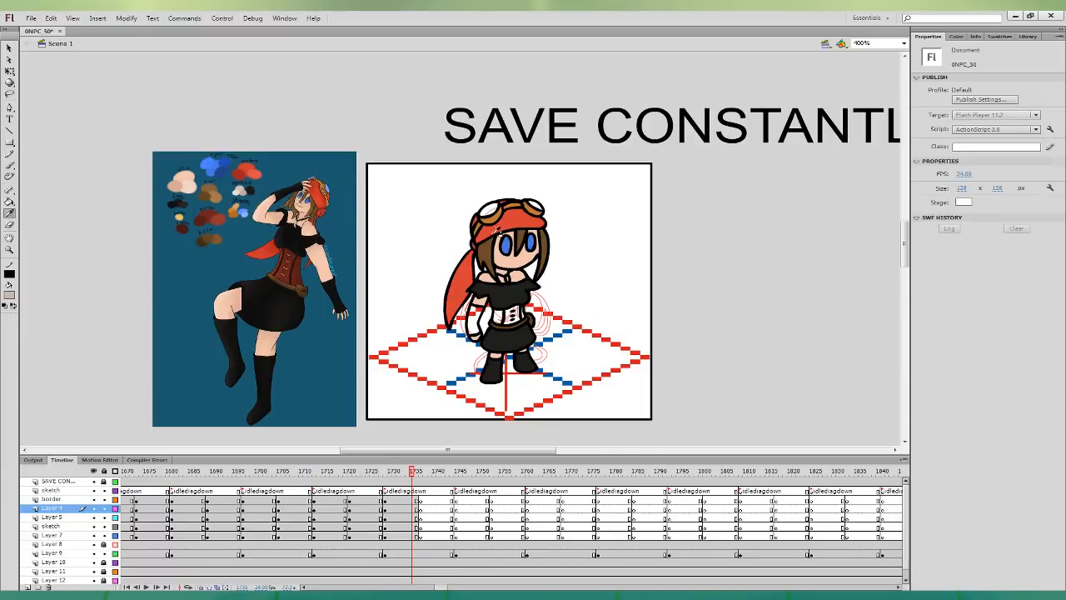
left_click(509, 292)
left_click(473, 317)
- Fill the corset panels with the dark red sampled from the reference character's corset
key("i")
left_click(292, 276)
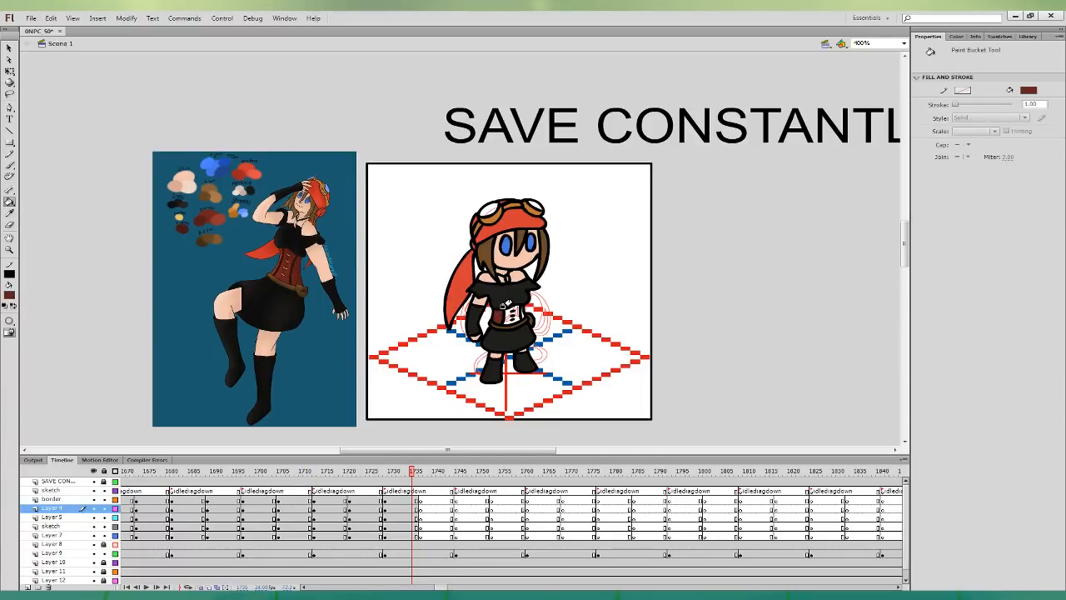
left_click(509, 314)
- Place a copy of the gloved arm on the body's other side on Layer 5 and angle it to fit the shoulder
left_click(10, 72)
left_click(407, 507)
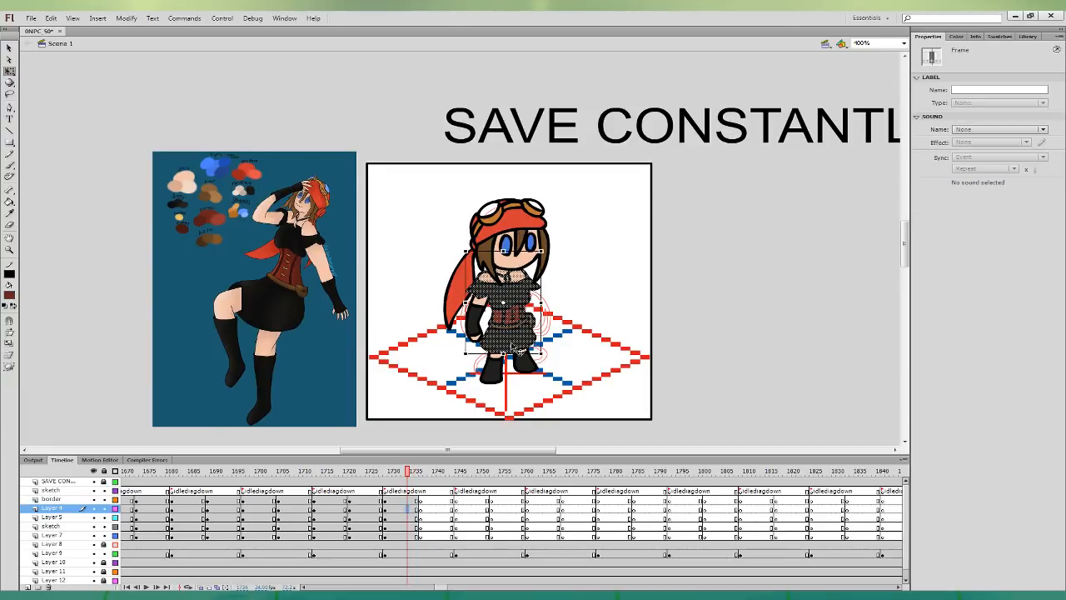
left_click(579, 305)
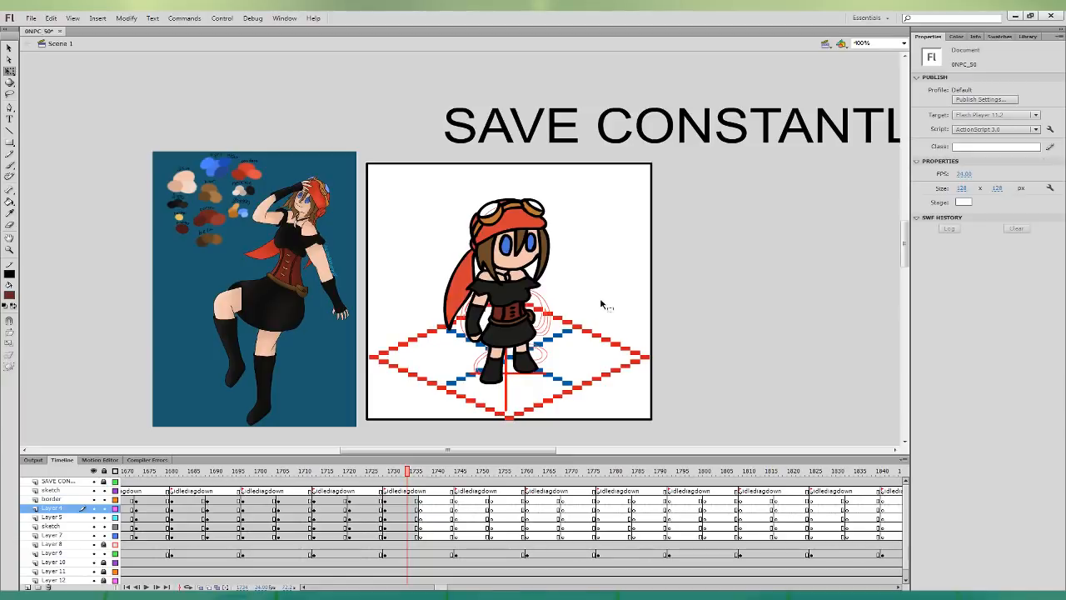
left_click(406, 517)
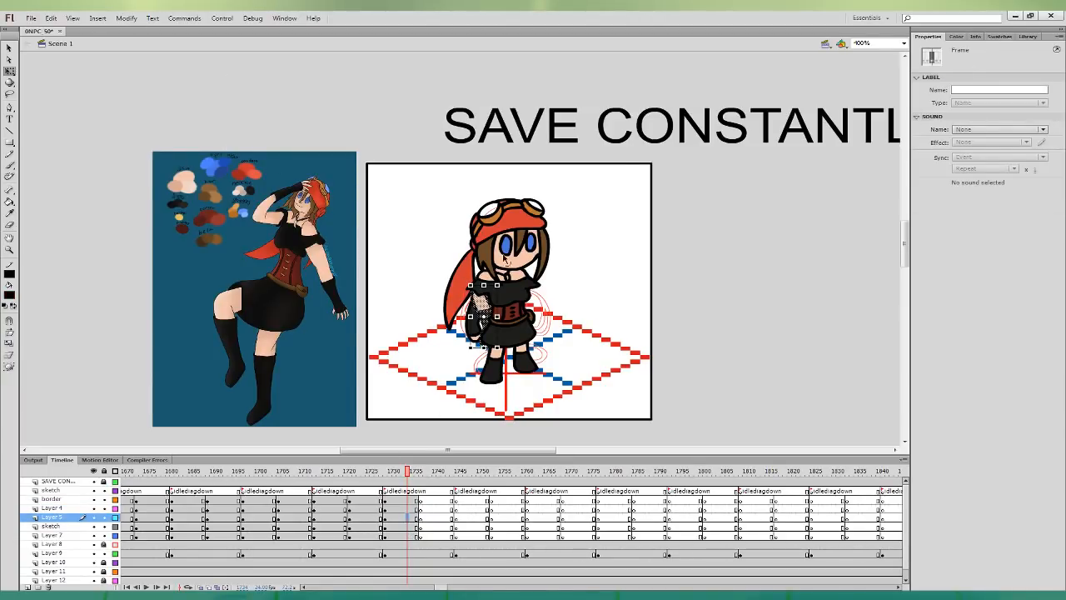
left_click_drag(492, 304, 543, 313)
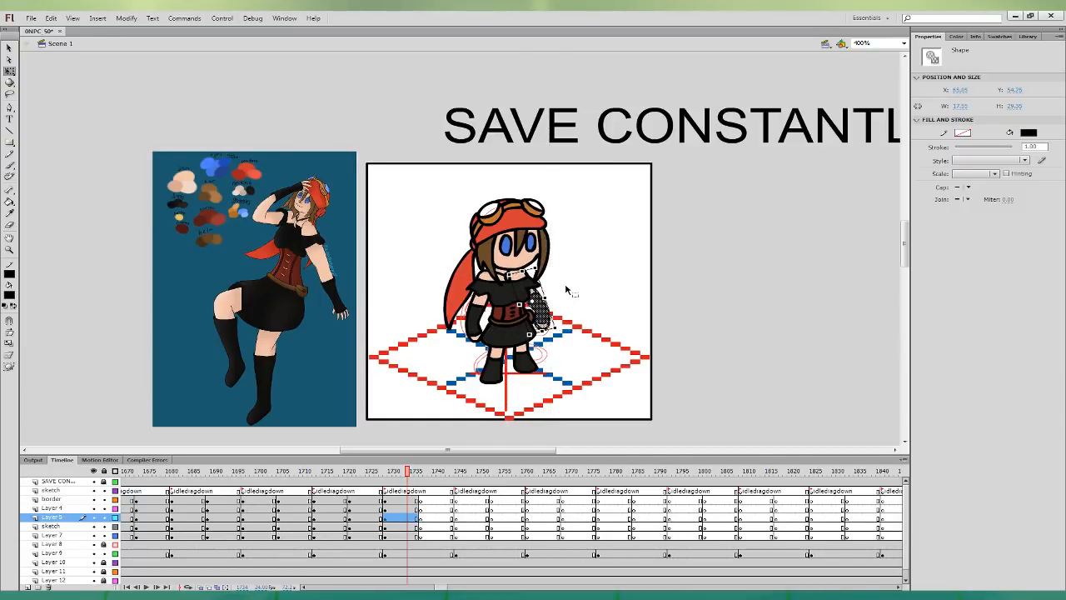
left_click(575, 287)
left_click(546, 332)
left_click(576, 311)
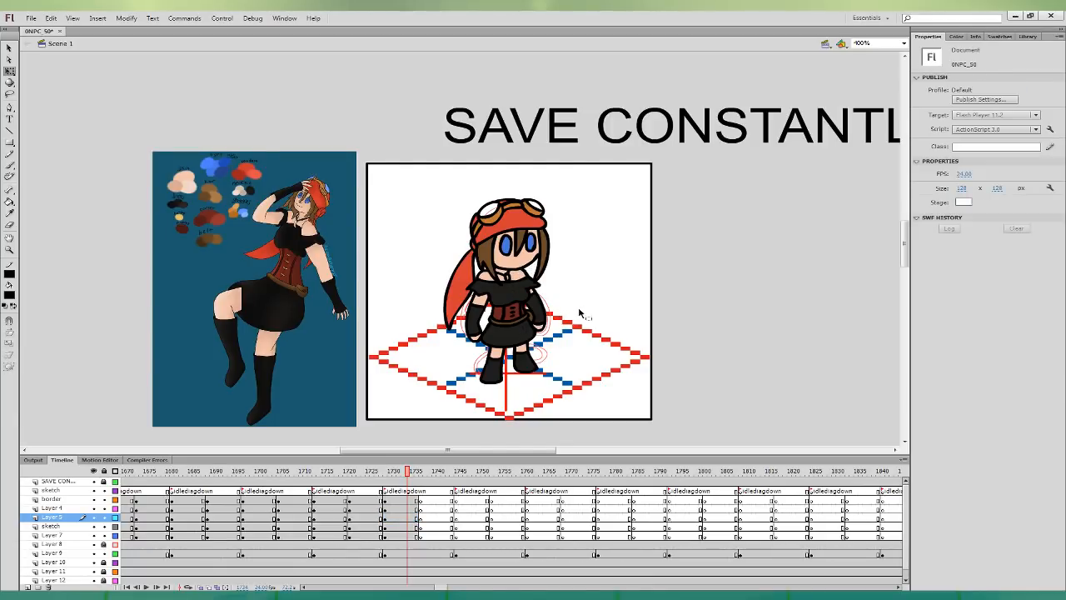
- Raise the whole sprite slightly and copy its border to Layer 7 frames into the second keyframe of the current idlediagdown sequence
left_click_drag(404, 537, 405, 500)
left_click(413, 533)
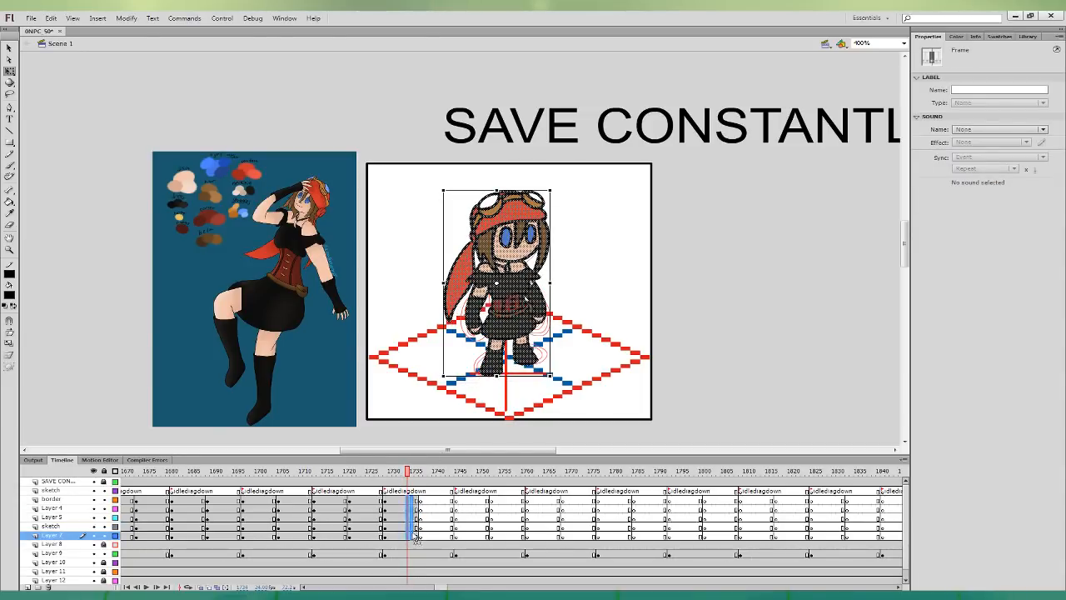
left_click(423, 526)
- Shorten both legs slightly on Layer 7 in the second idle keyframe
left_click(534, 353)
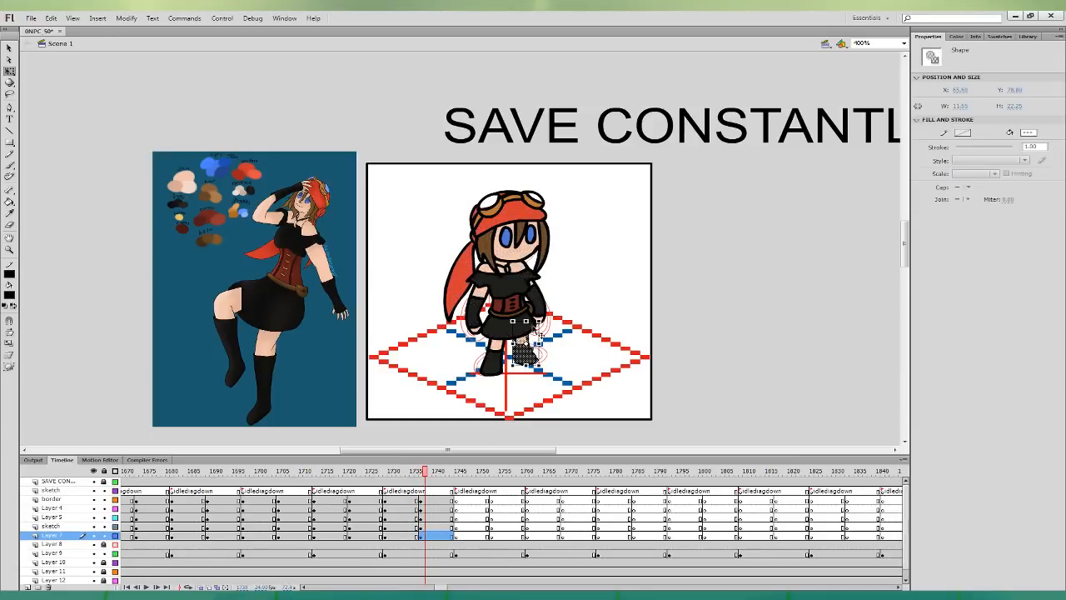
left_click(504, 354)
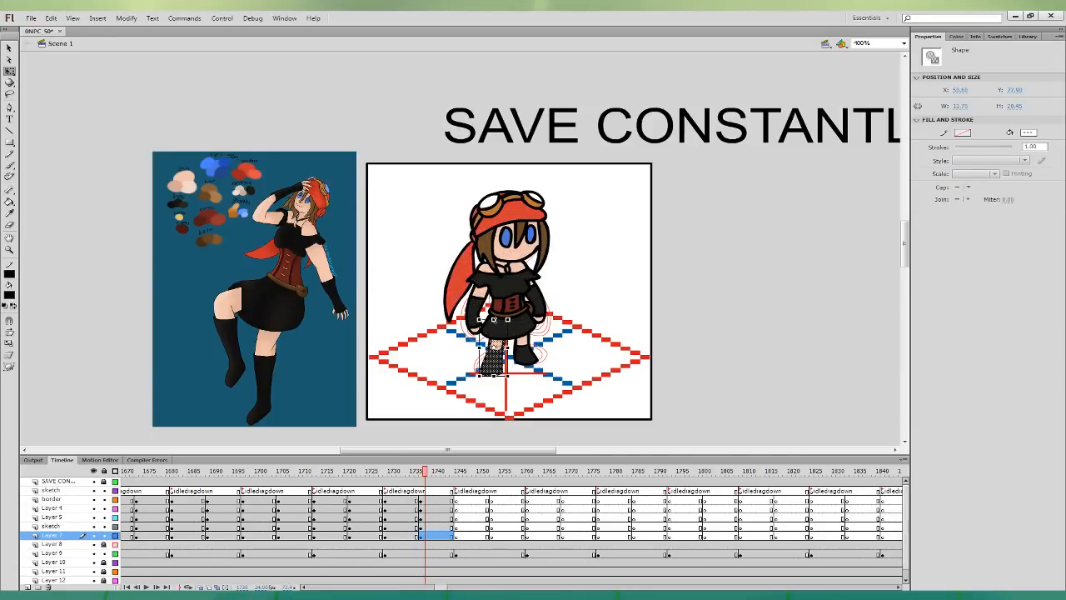
left_click(417, 508)
left_click(426, 511)
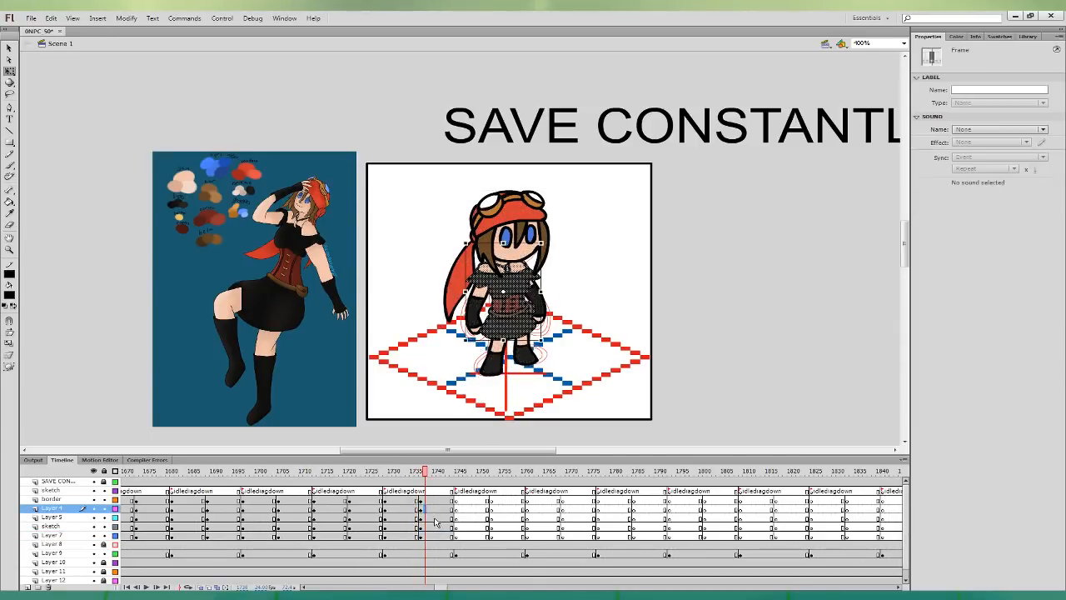
- Nudge the head, torso, arms and bandana tail slightly down and right in the second idle keyframe, and compare it with the first
left_click_drag(434, 518, 435, 501)
left_click(451, 301, "shift")
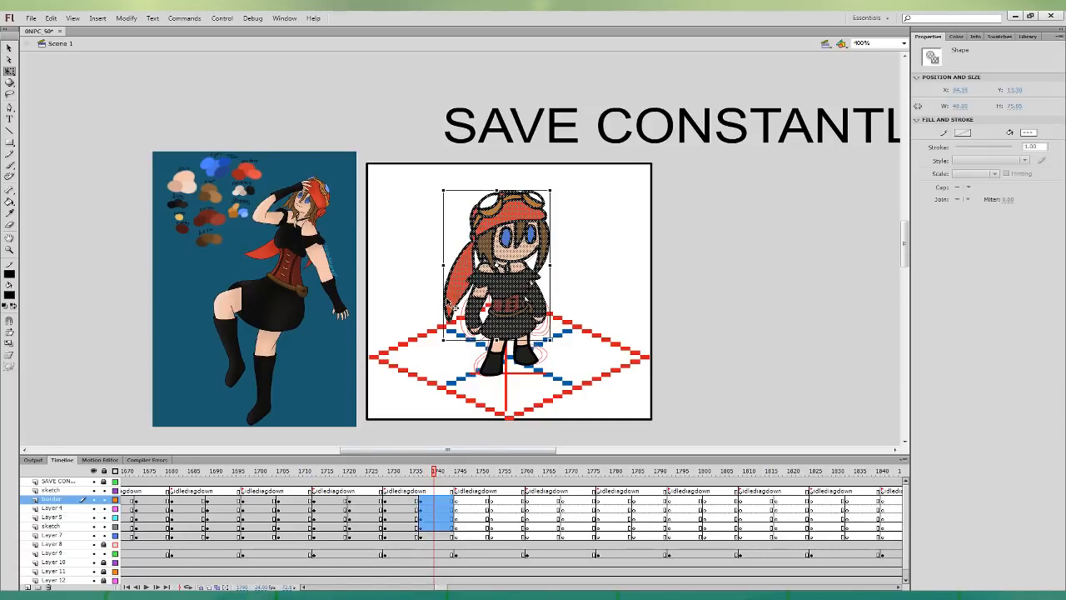
key("Down")
key("Right")
left_click(448, 429)
left_click(417, 508)
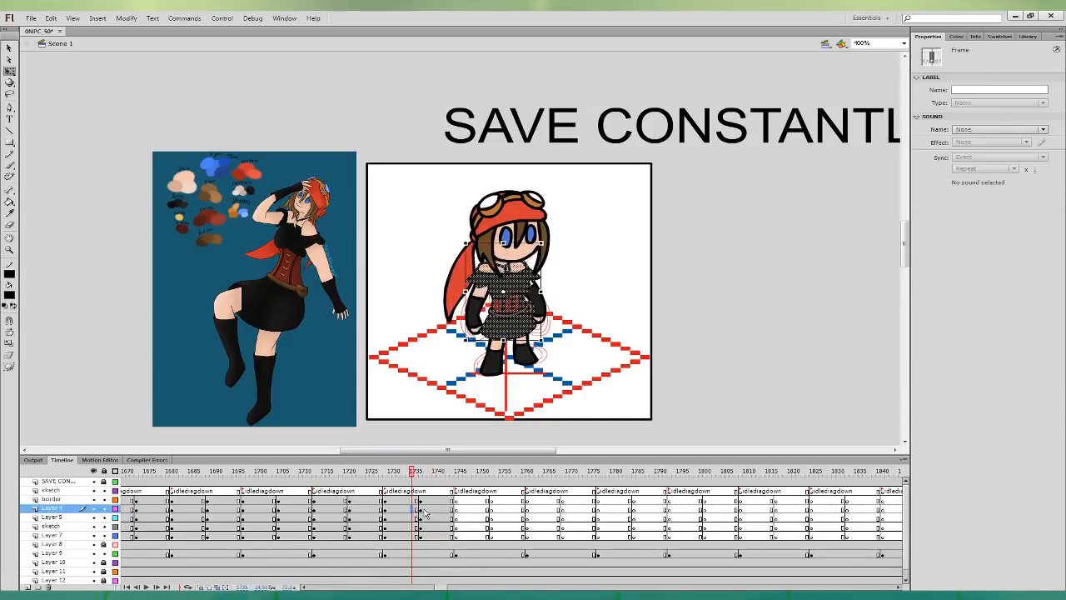
left_click(425, 508)
- Adjust the angle of both arms on Layer 5 in the second idle keyframe and lower the head slightly on the border layer
left_click(543, 309)
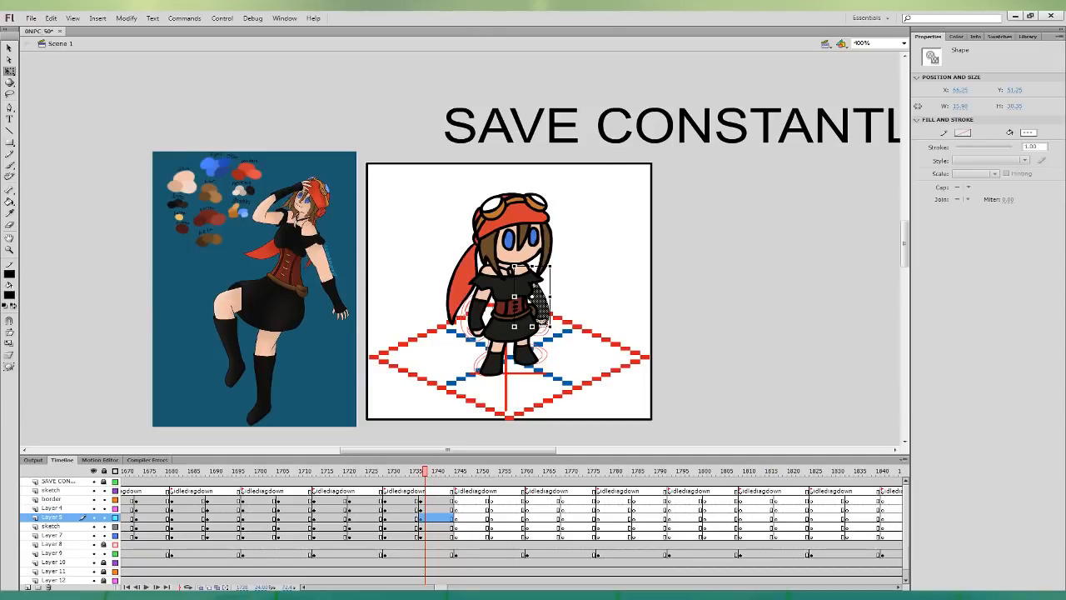
left_click_drag(551, 331, 488, 333)
left_click(478, 322)
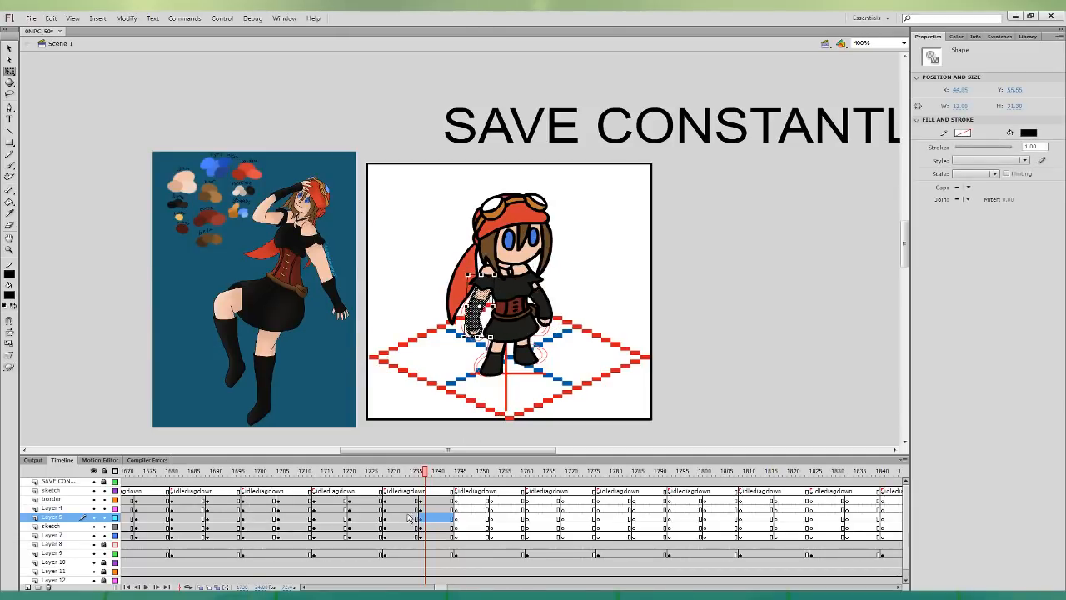
left_click(425, 508)
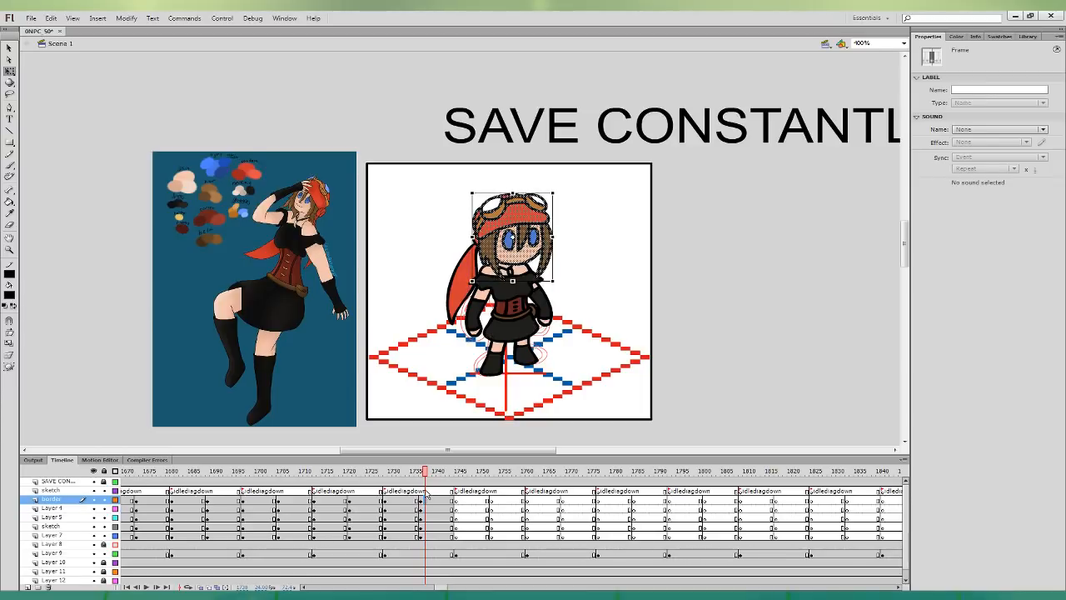
- Rotate the bandana tail on the lower sketch layer and nudge it right and down to meet the head in the second keyframe
left_click(421, 535)
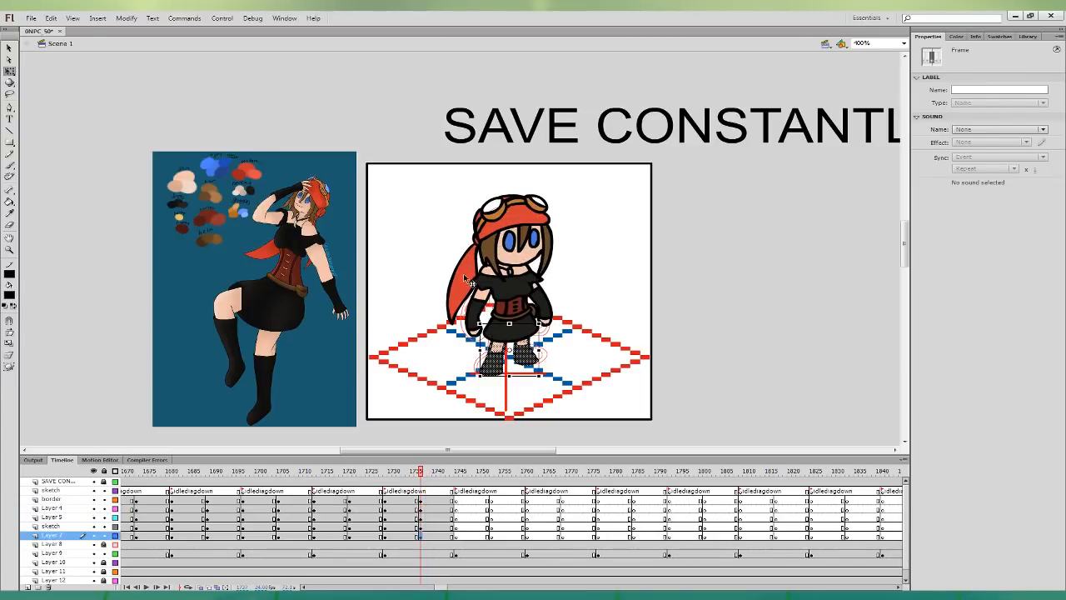
left_click(421, 526)
left_click_drag(494, 229, 504, 234)
left_click(415, 527)
left_click(424, 525)
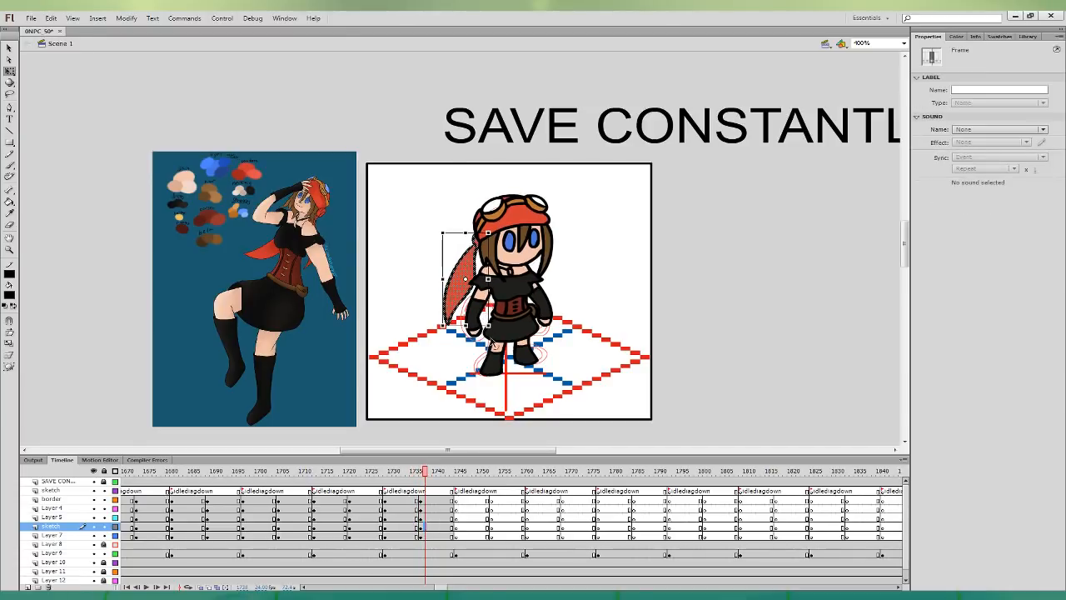
mouse_move(491, 327)
left_mouse_down()
mouse_move(500, 323)
mouse_move(498, 334)
left_mouse_up()
key("Right")
key("Right")
key("Right")
key("Right")
key("Down")
left_click(415, 528)
left_click(425, 527)
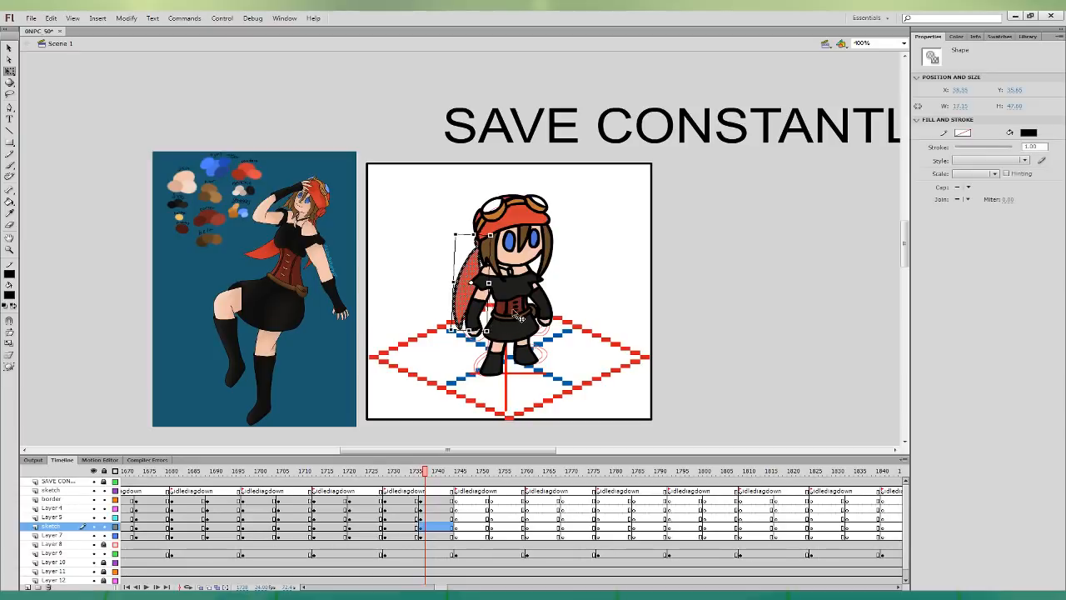
left_click(489, 400)
- Copy the finished idlediagdown frames from all sprite layers and paste them into a new document
left_click_drag(385, 491, 454, 535)
left_click(32, 18)
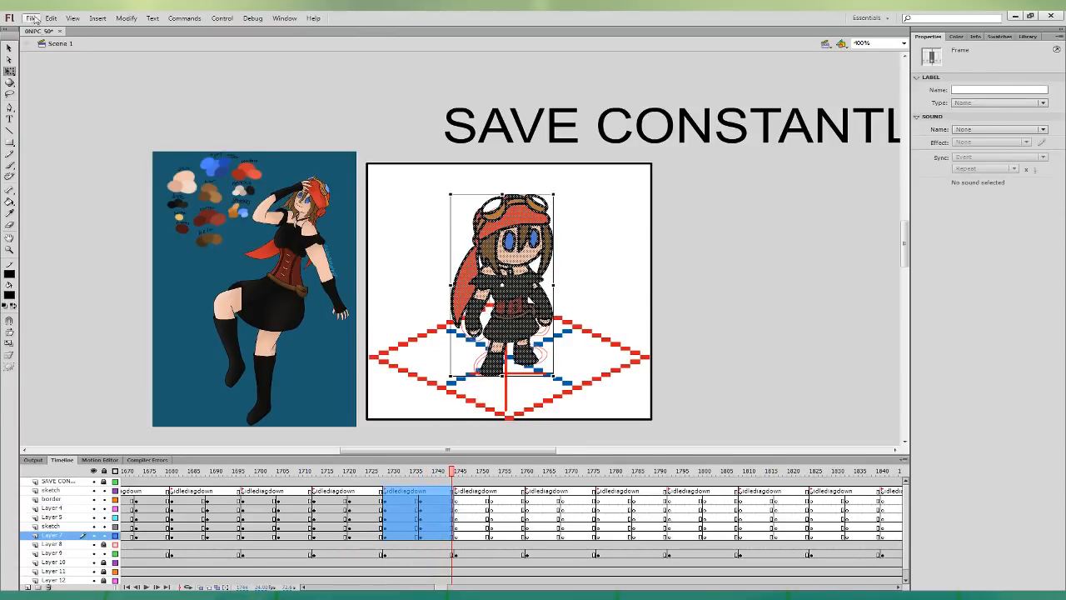
left_click(41, 30)
key("Return")
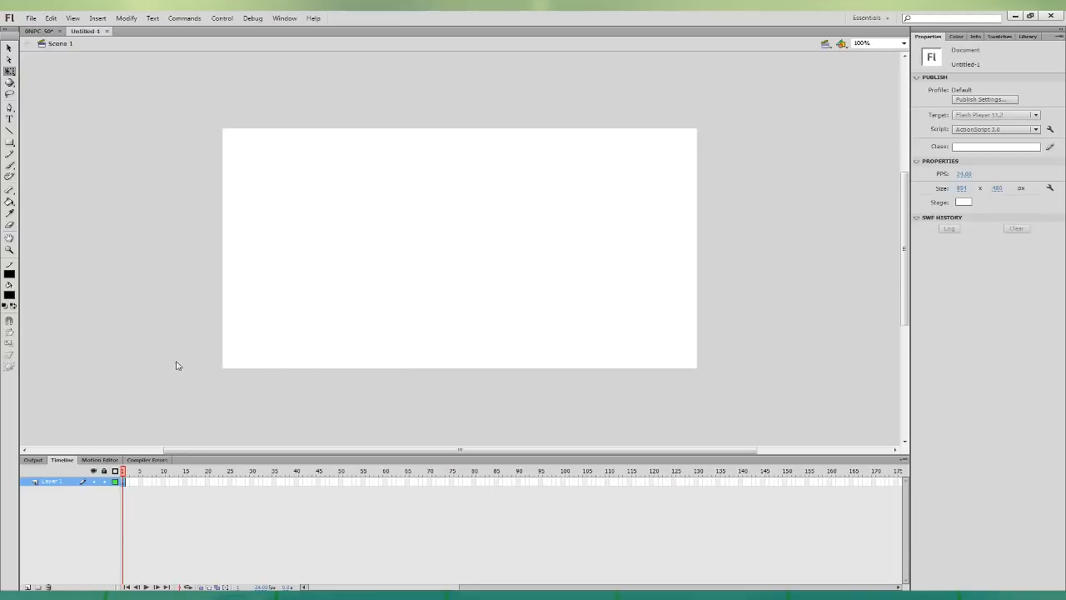
key("ctrl+alt+v")
- Set the new document's stage size to 128 x 128 px
left_click(974, 187)
type("128")
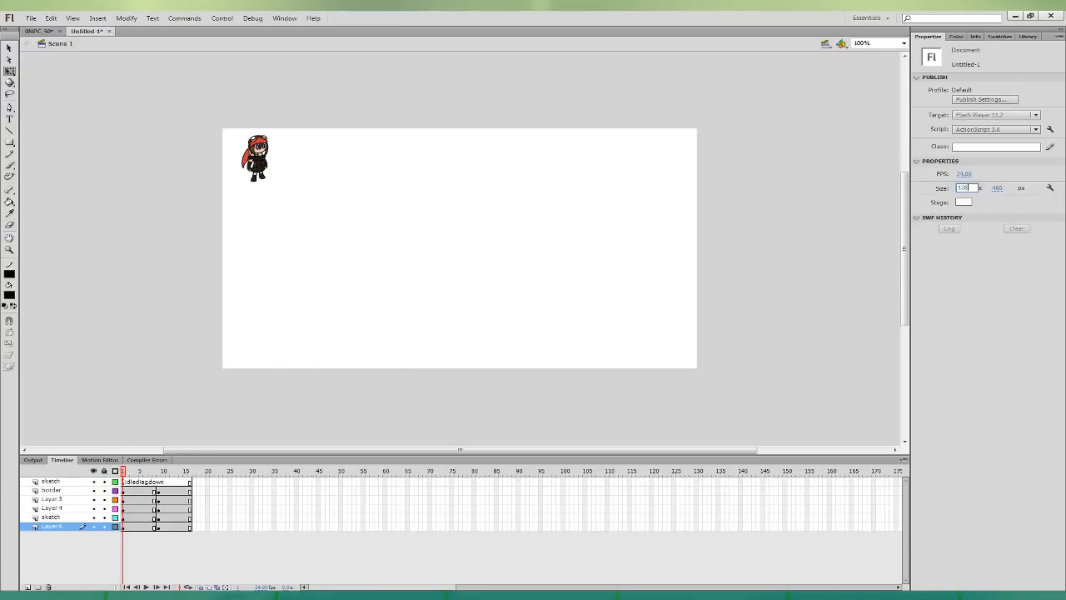
key("Return")
left_click(996, 187)
type("1")
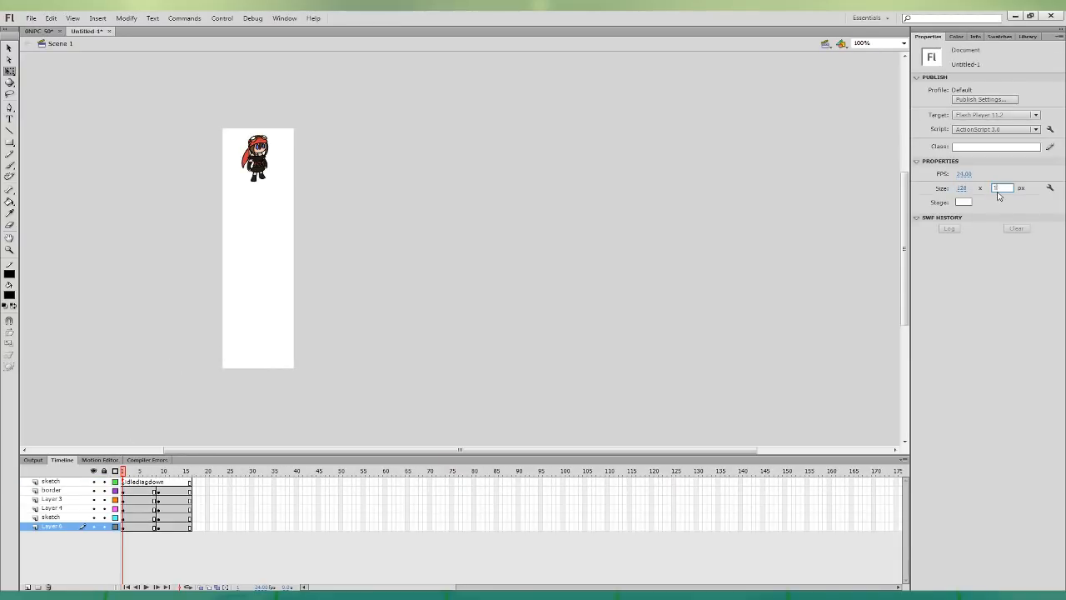
type("28")
key("Return")
left_click(514, 224)
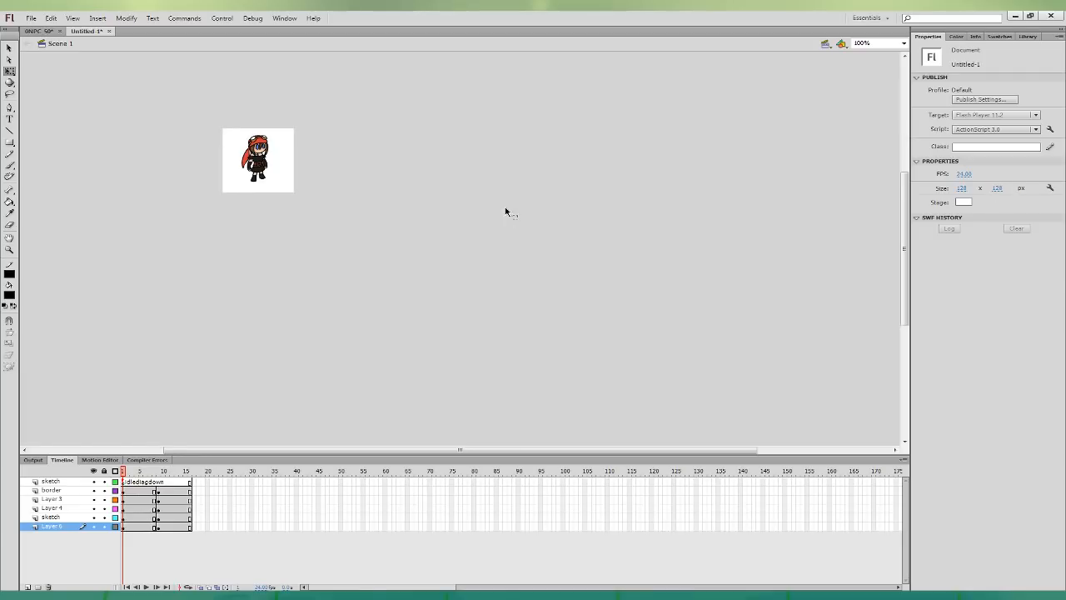
- Return to the 0NPC_50 document and fill the goggle lenses with the light blue sampled from the reference character's goggles
left_click(30, 19)
left_click(170, 90)
left_click(38, 31)
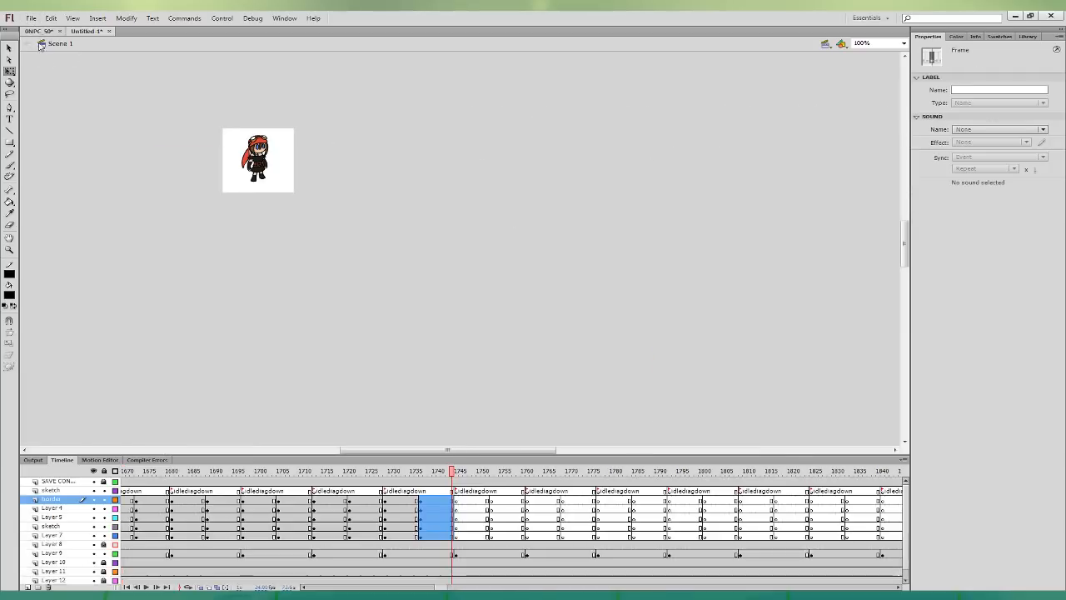
left_click(31, 199)
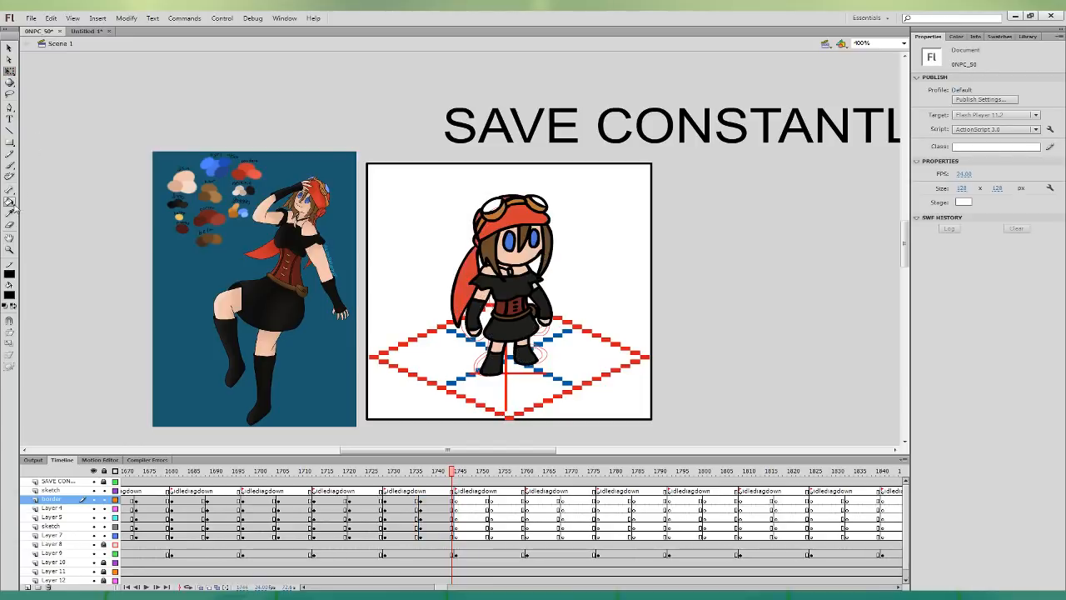
left_click(10, 213)
left_click(333, 187)
left_click(411, 498)
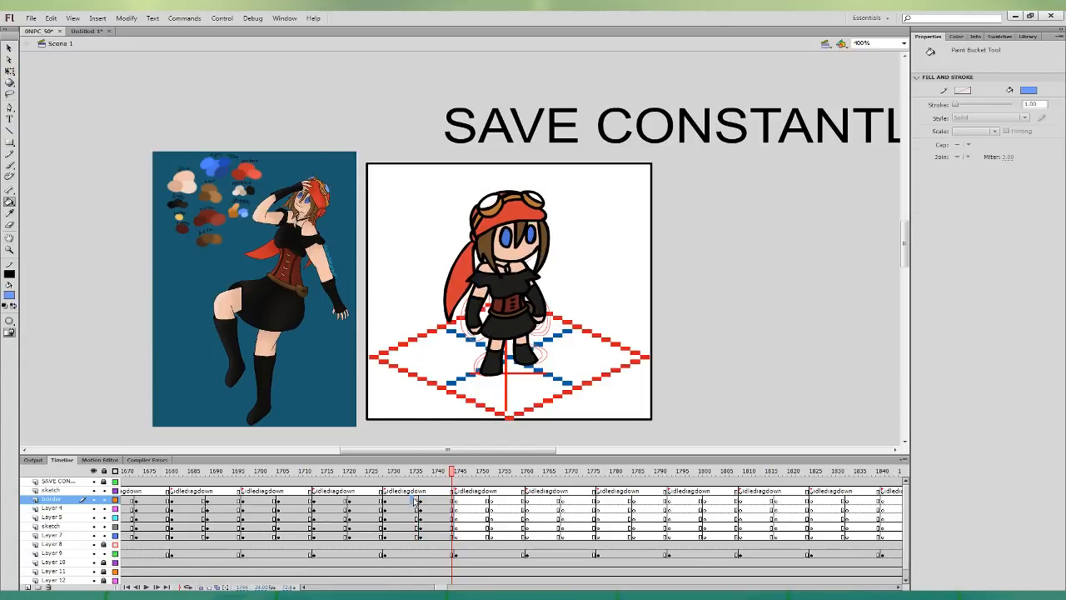
left_click(424, 500)
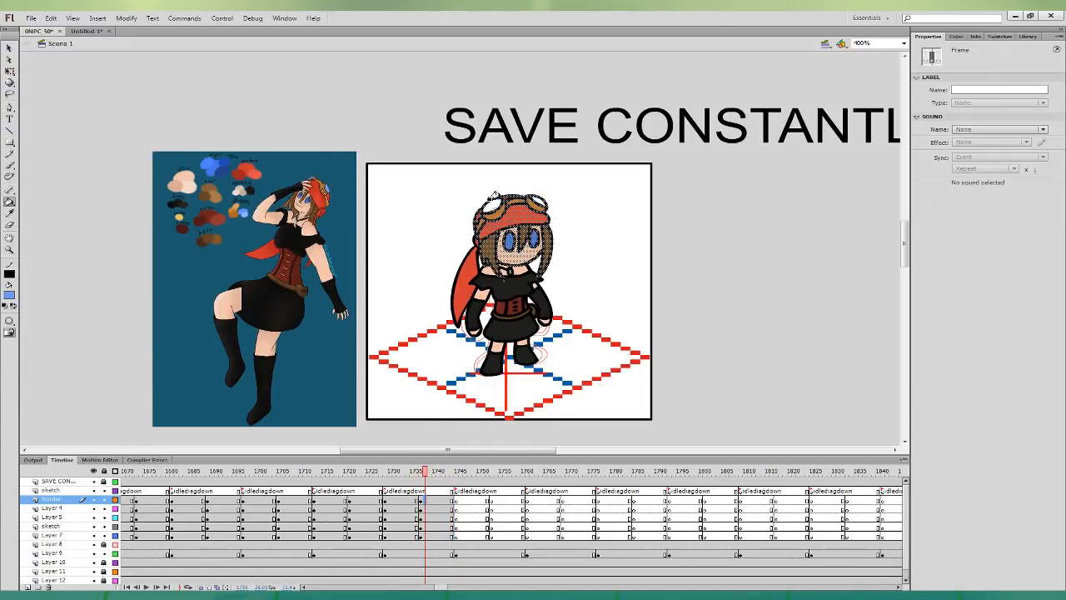
left_click(525, 260)
key("ctrl+z")
left_click(536, 200)
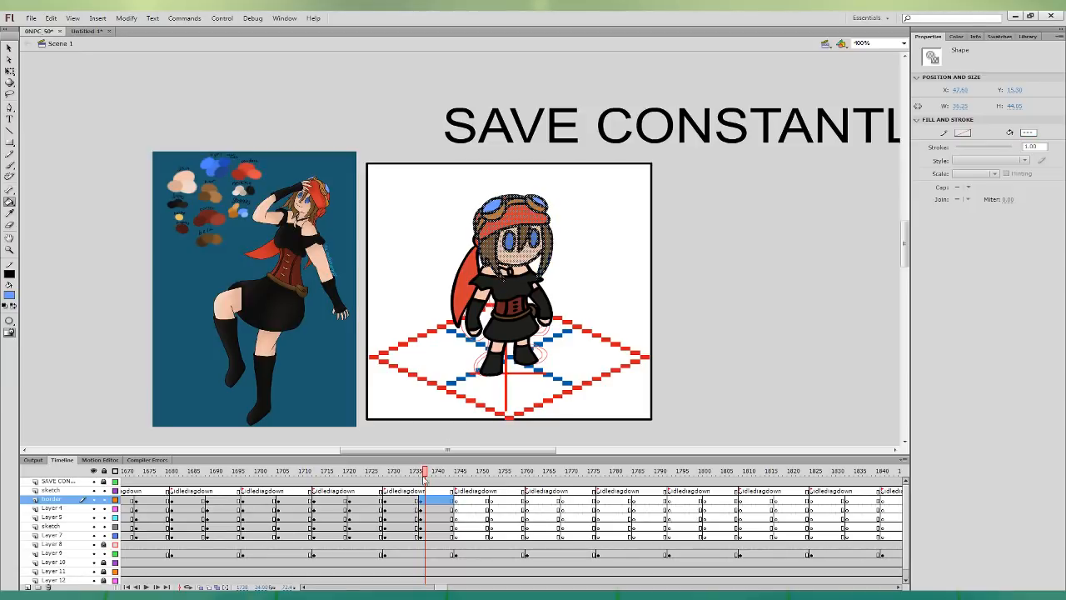
- Copy the recoloured idlediagdown frames across all sprite layers and paste them over the frames in the Untitled-1 document
left_click_drag(405, 491, 450, 531)
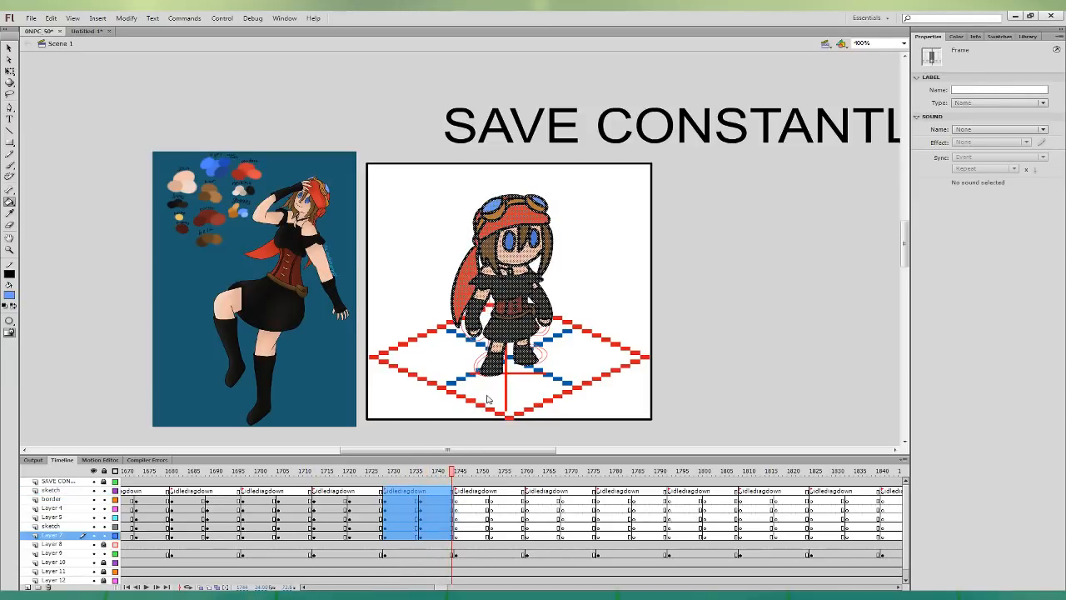
left_click(90, 31)
left_click(71, 483, "shift")
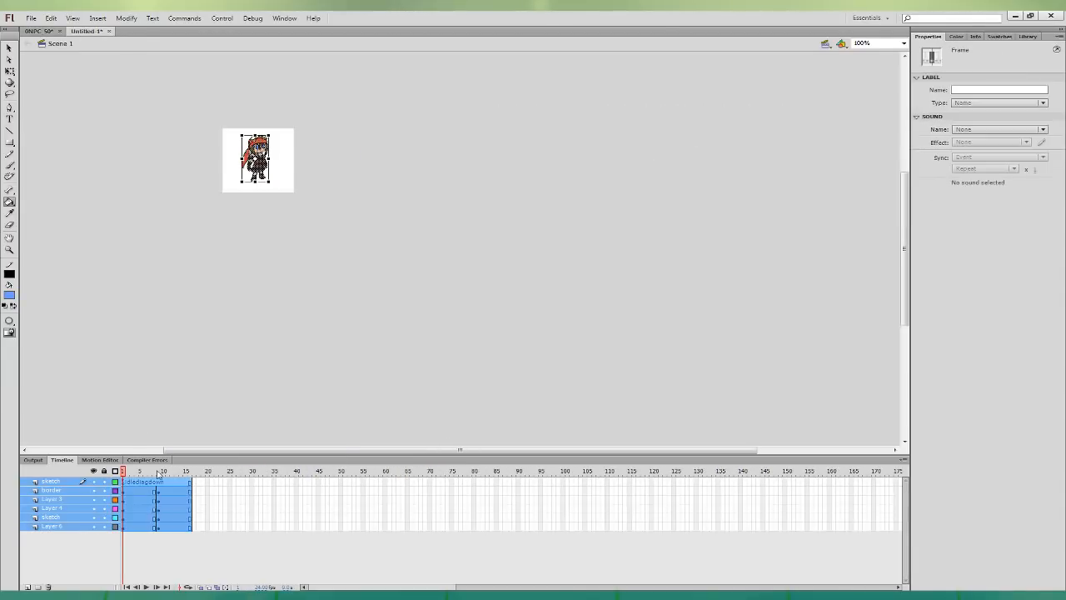
left_click(211, 385)
left_click(9, 71)
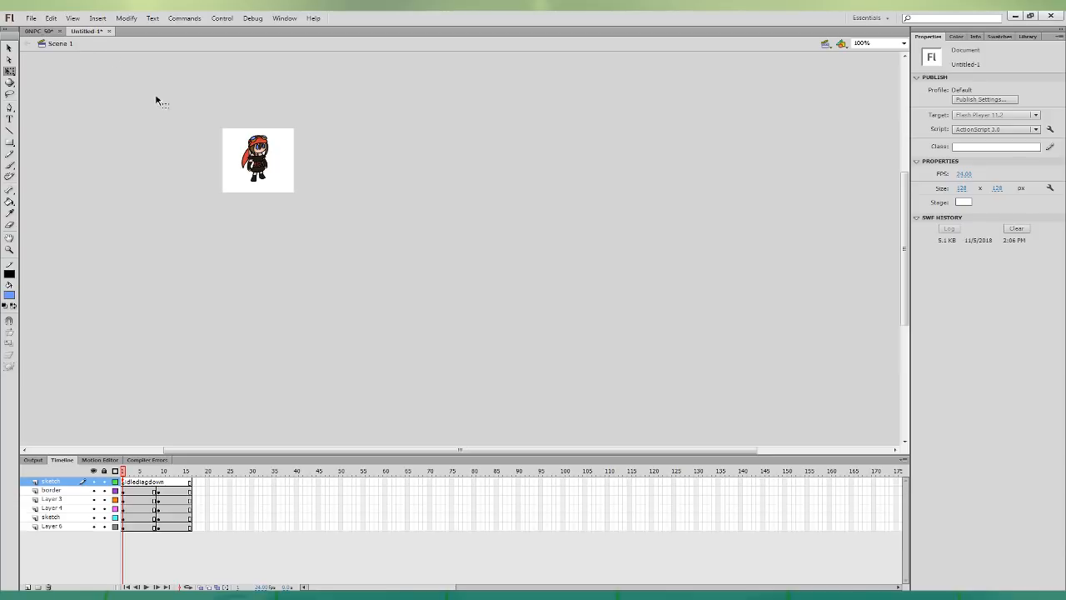
- Return to 0NPC_50 and brush Sludge's jagged fringe and side tuft in black on the border layer of the next blank idlediagdown pose
left_click(42, 31)
left_click(487, 535)
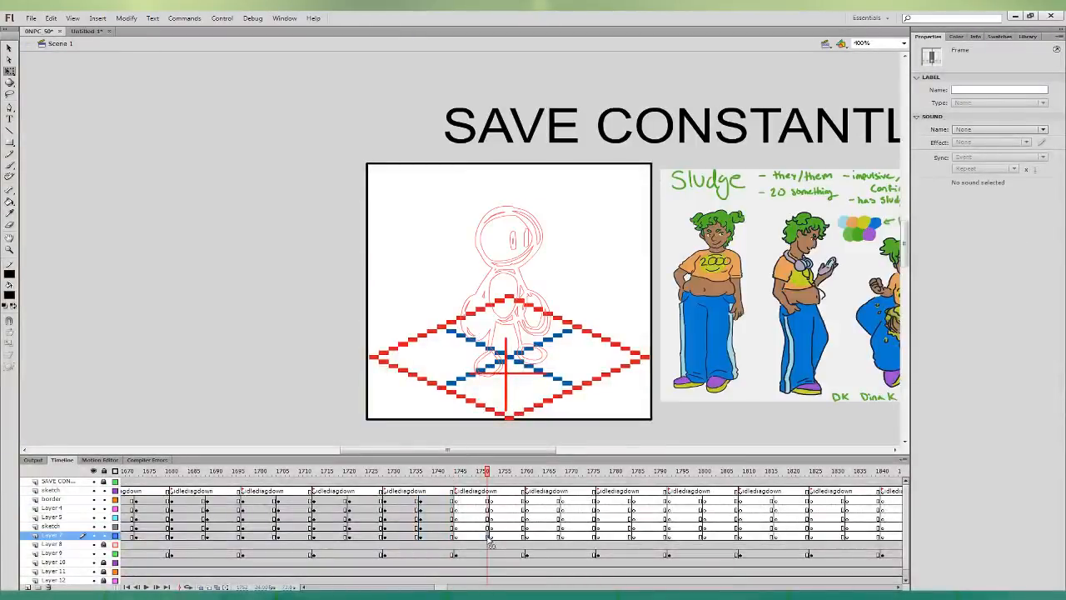
left_click_drag(666, 385, 524, 393)
left_click(488, 417)
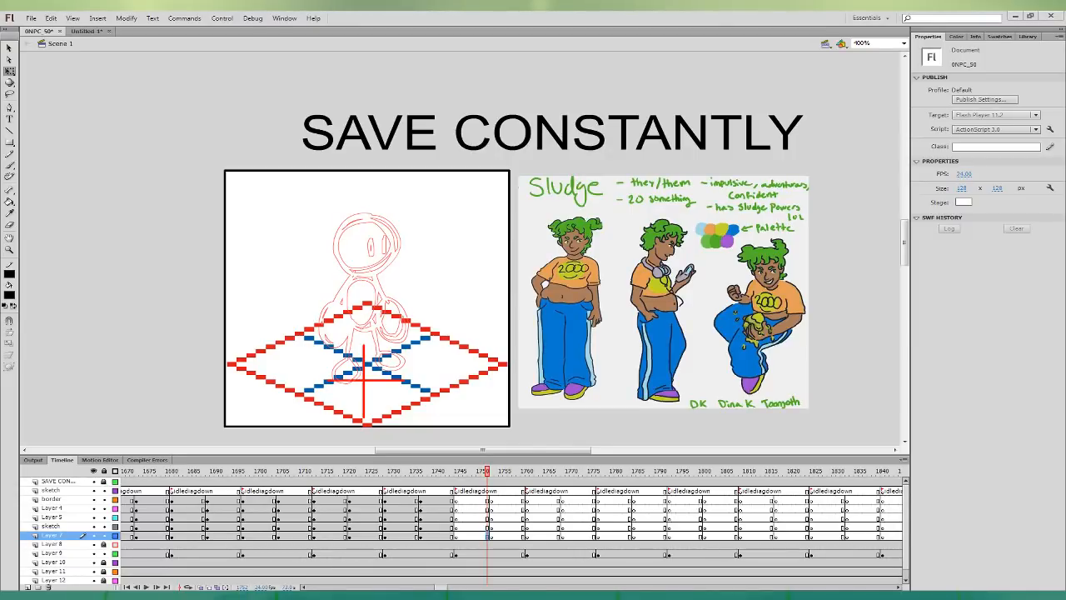
left_click(10, 165)
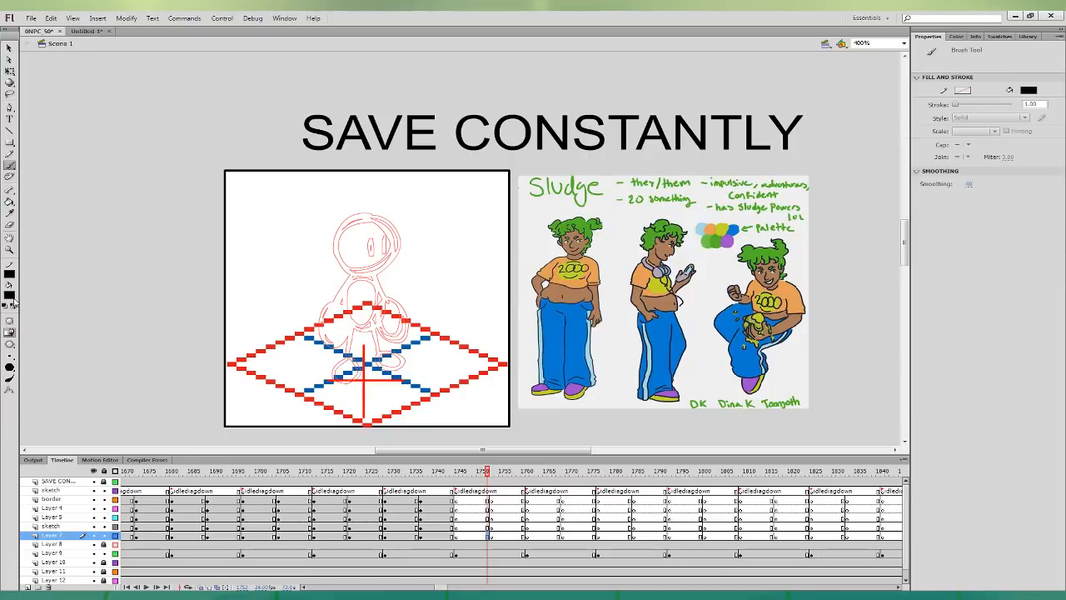
left_click(488, 499)
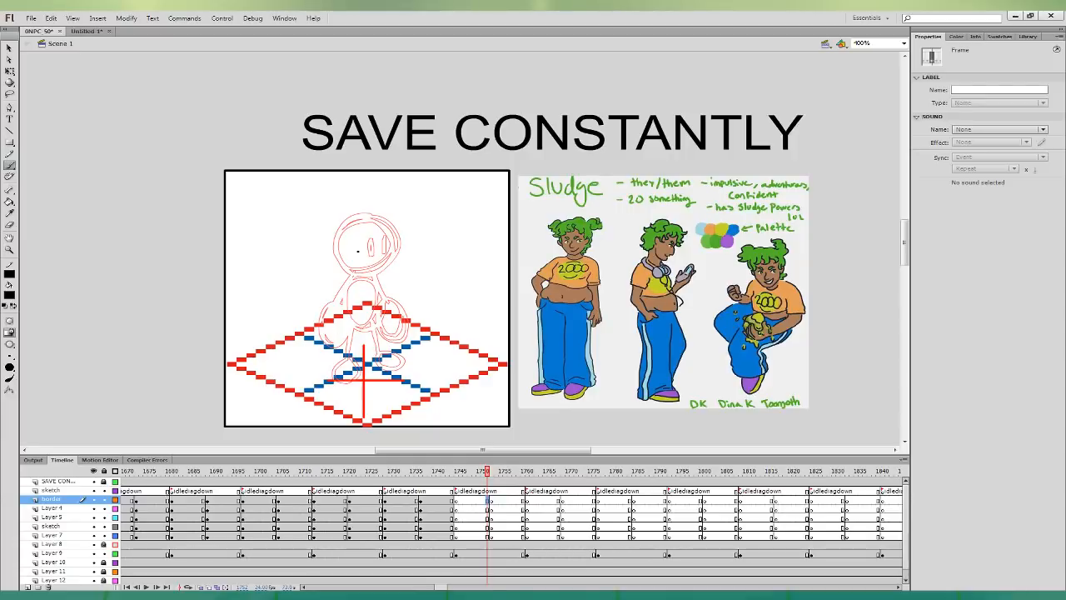
mouse_move(341, 231)
left_mouse_down()
mouse_move(345, 255)
mouse_move(379, 222)
left_mouse_up()
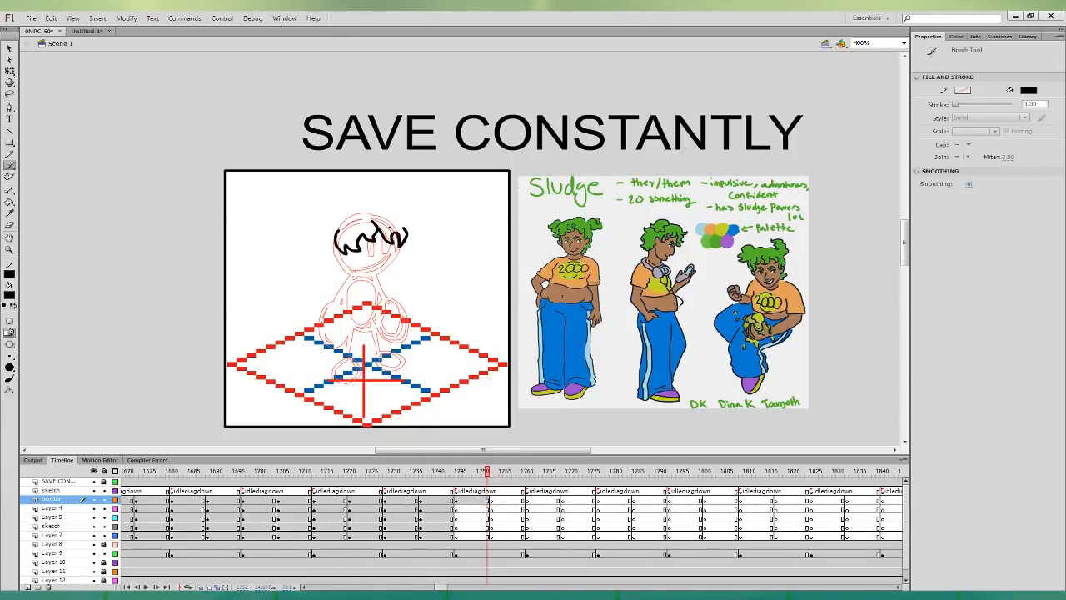
key("ctrl+z")
key("ctrl+z")
left_click_drag(400, 210, 403, 247)
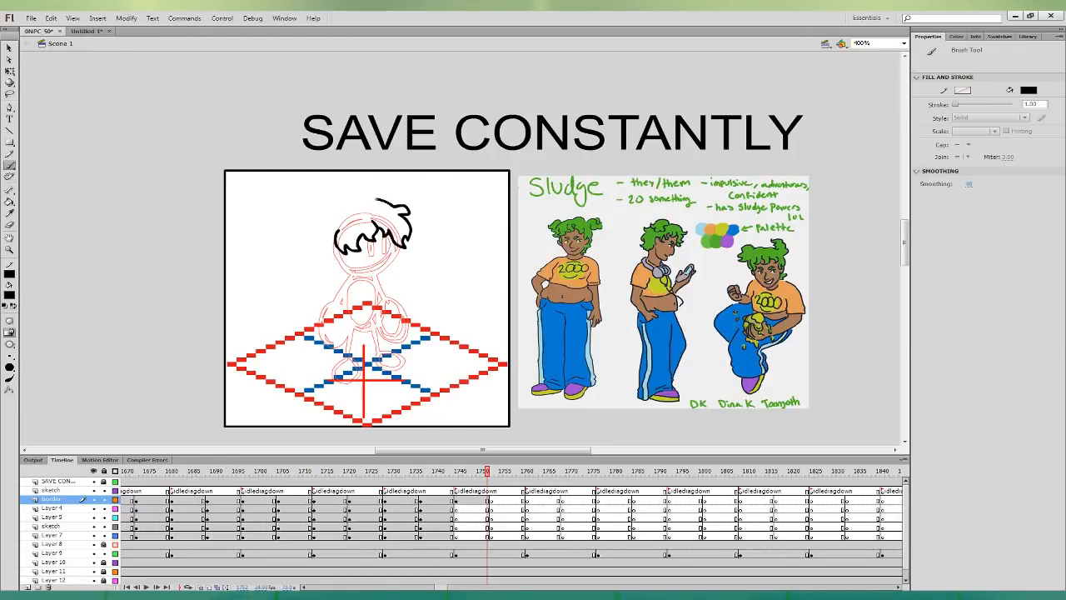
- Brush the crown of the hair, the ear and the rounded jawline around the sketched head
mouse_move(377, 199)
left_mouse_down()
mouse_move(333, 215)
mouse_move(336, 228)
mouse_move(364, 204)
mouse_move(339, 208)
mouse_move(344, 270)
left_mouse_up()
key("ctrl+z")
key("ctrl+z")
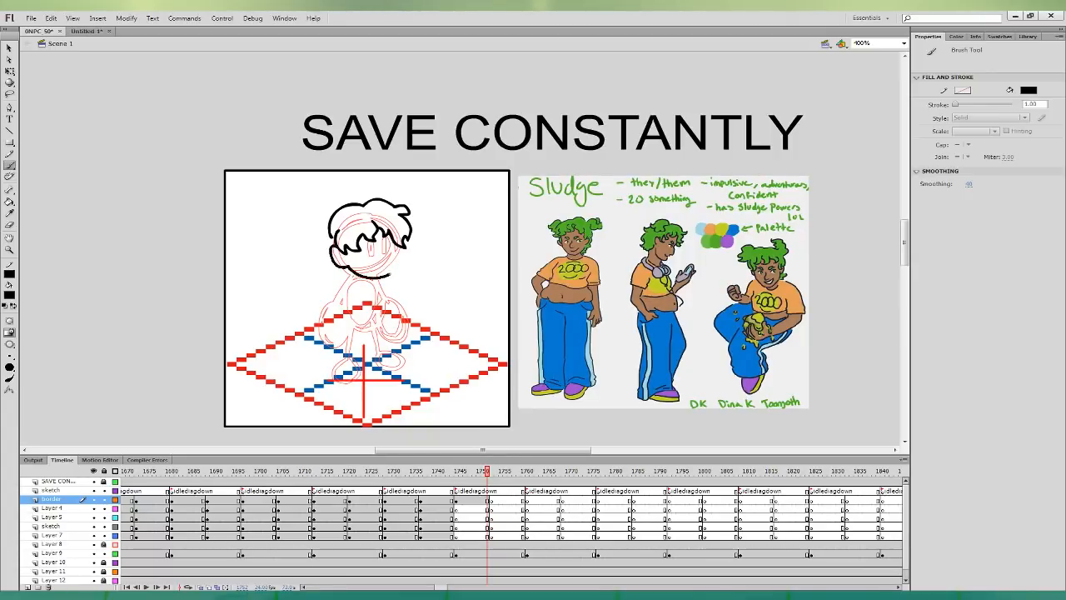
key("ctrl+z")
key("ctrl+z")
left_click_drag(398, 256, 399, 246)
- Delete the hair's upper outline and redraw it from the crown down both sides of the head
left_click(10, 49)
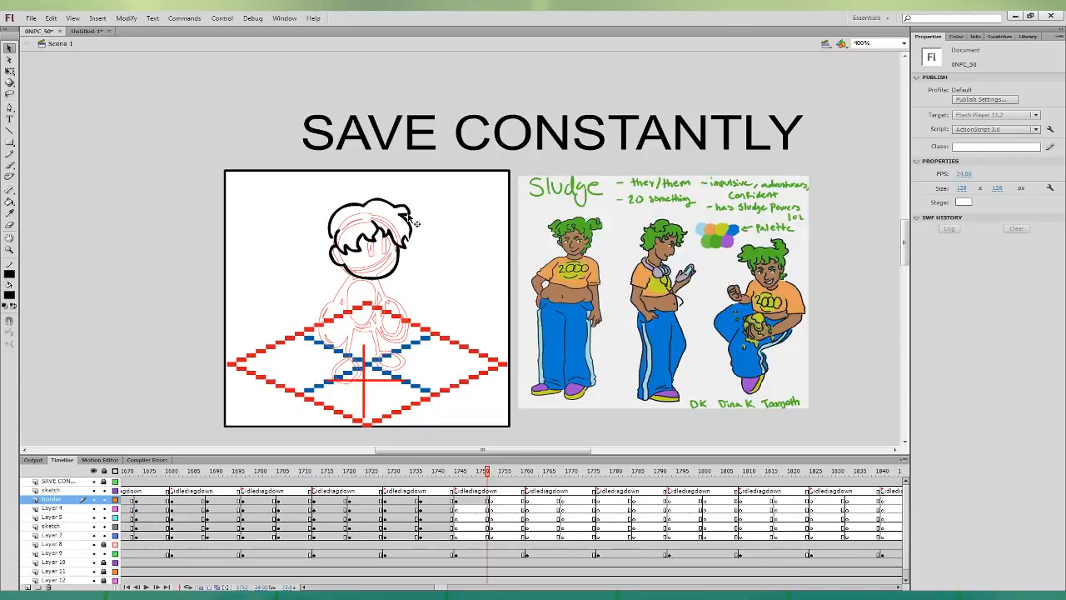
left_click(409, 211)
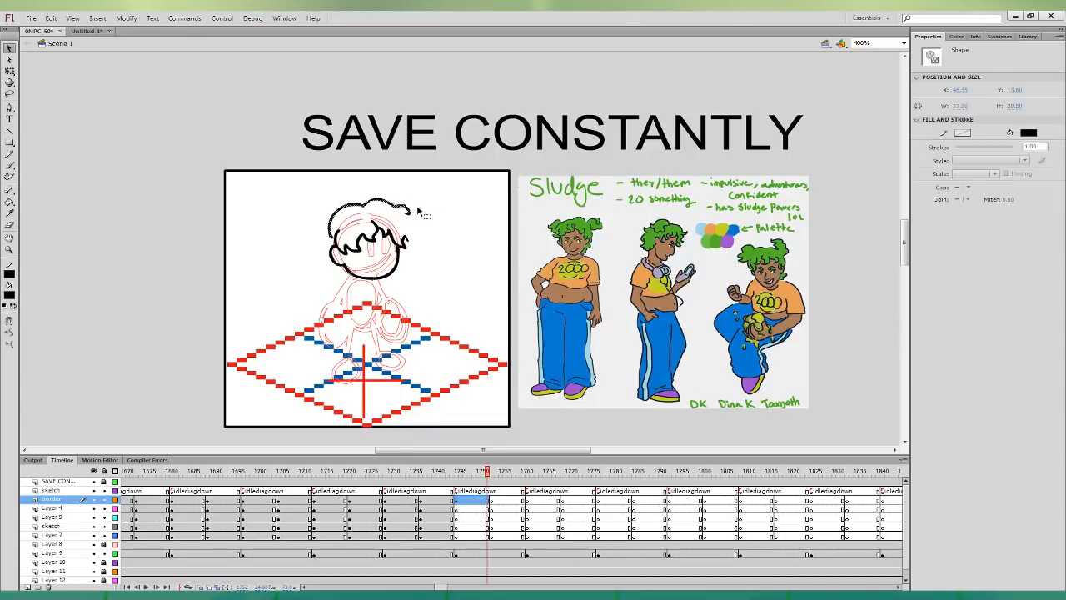
key("Delete")
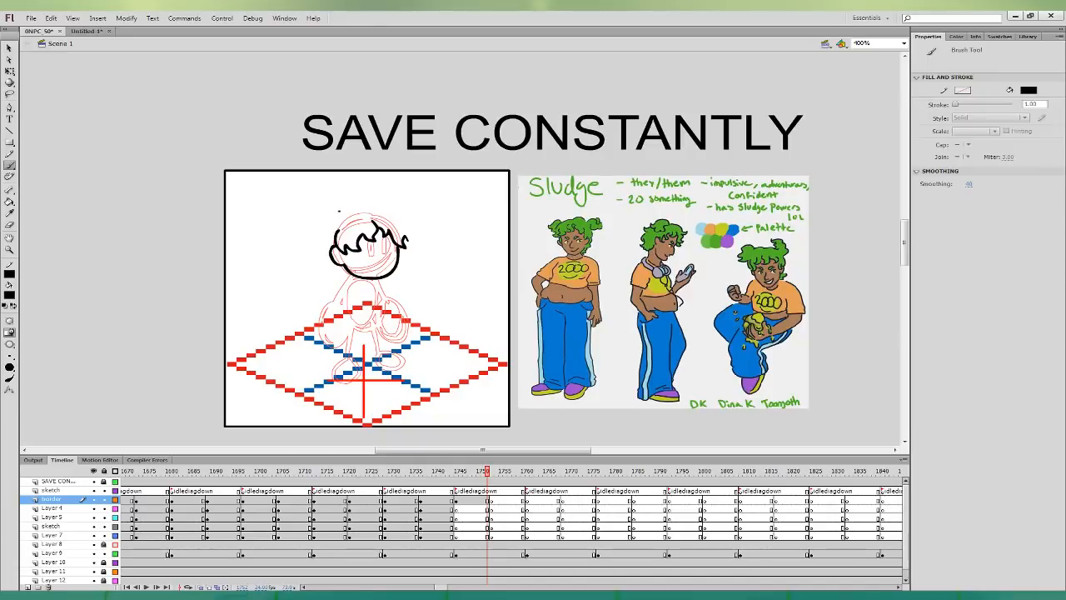
mouse_move(339, 210)
left_mouse_down()
mouse_move(408, 205)
mouse_move(405, 242)
left_mouse_up()
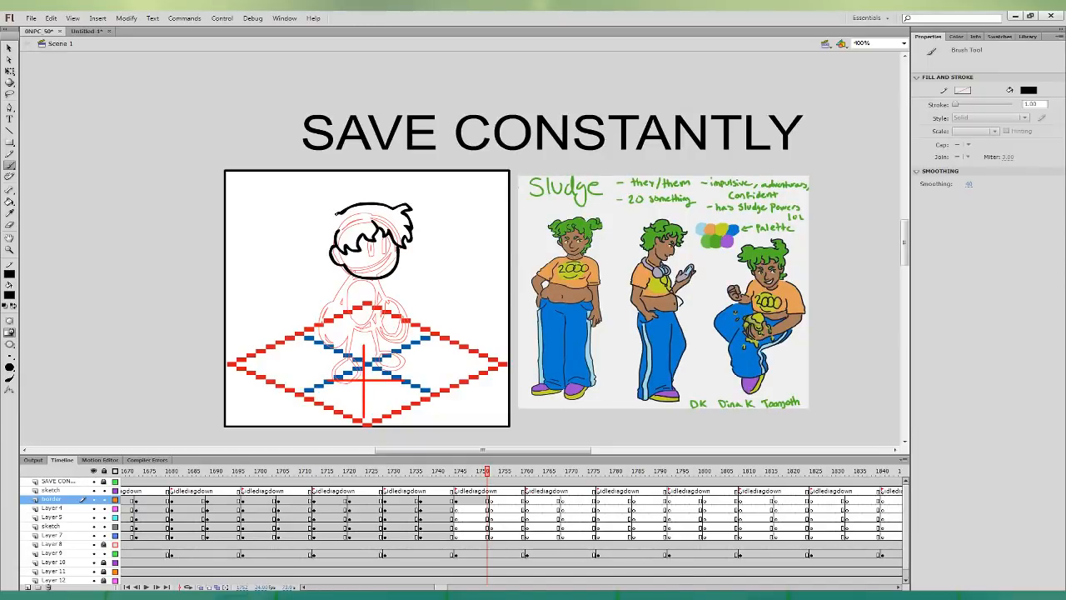
left_click_drag(337, 213, 328, 249)
key("ctrl+z")
mouse_move(341, 213)
left_mouse_down()
mouse_move(324, 230)
mouse_move(343, 278)
mouse_move(354, 275)
left_mouse_up()
- Draw two short pigtails on top of the head and the loose hair tufts beside the face
mouse_move(344, 202)
left_mouse_down()
mouse_move(312, 210)
mouse_move(315, 242)
mouse_move(325, 235)
left_mouse_up()
mouse_move(378, 203)
left_mouse_down()
mouse_move(402, 205)
mouse_move(393, 193)
mouse_move(377, 202)
mouse_move(385, 194)
mouse_move(407, 203)
mouse_move(398, 196)
left_mouse_up()
key("ctrl+z")
key("ctrl+z")
key("ctrl+z")
key("ctrl+z")
key("ctrl+z")
key("ctrl+z")
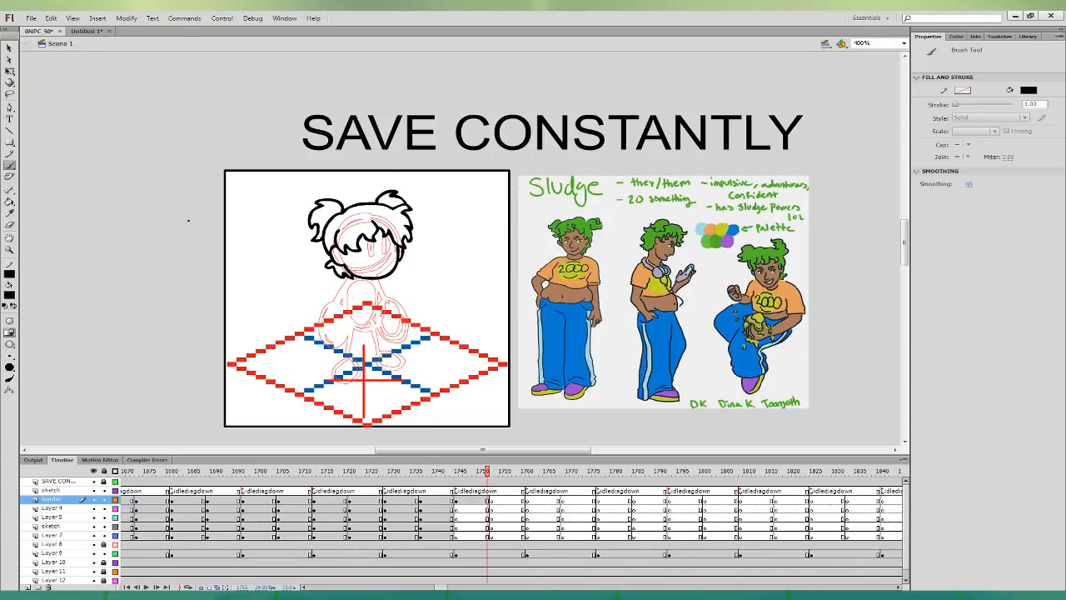
key("q")
left_click_drag(452, 306, 366, 187)
left_click(445, 254)
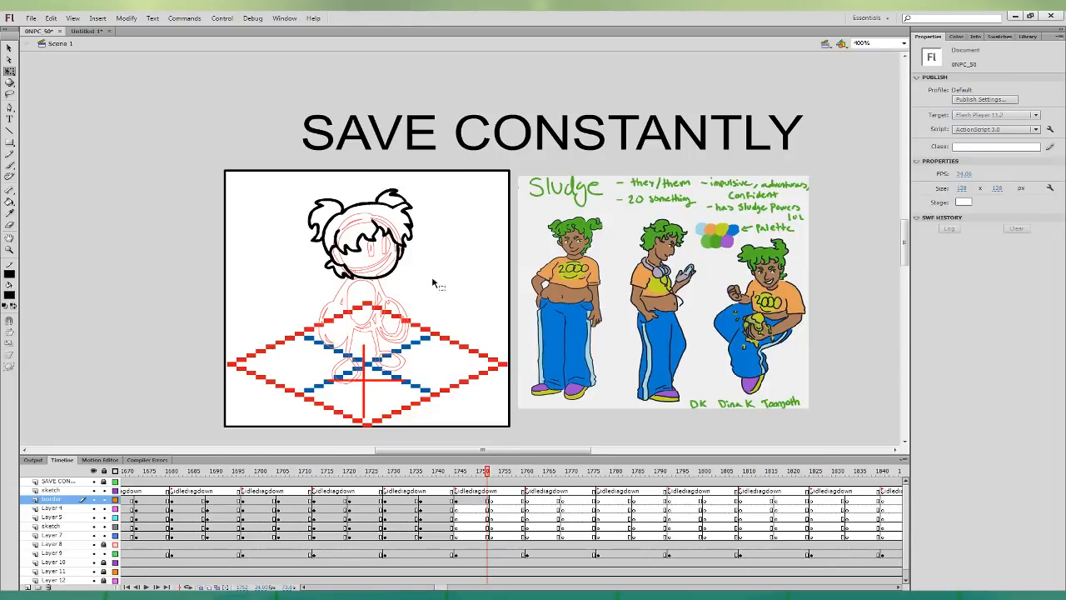
- Brush the eyes and eyebrows beneath the fringe on the border layer
left_click(487, 500)
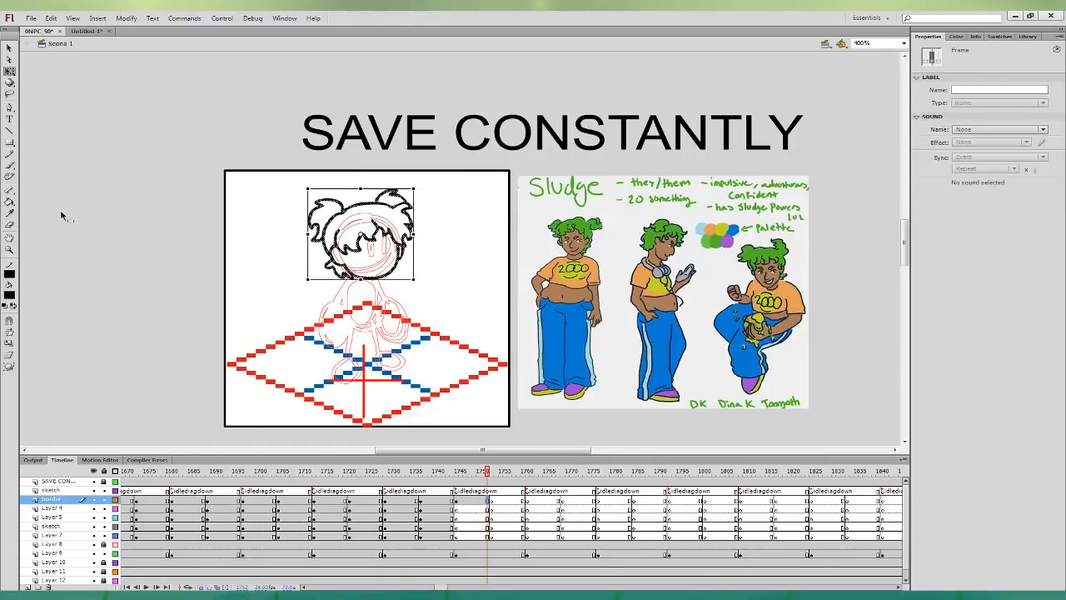
key("b")
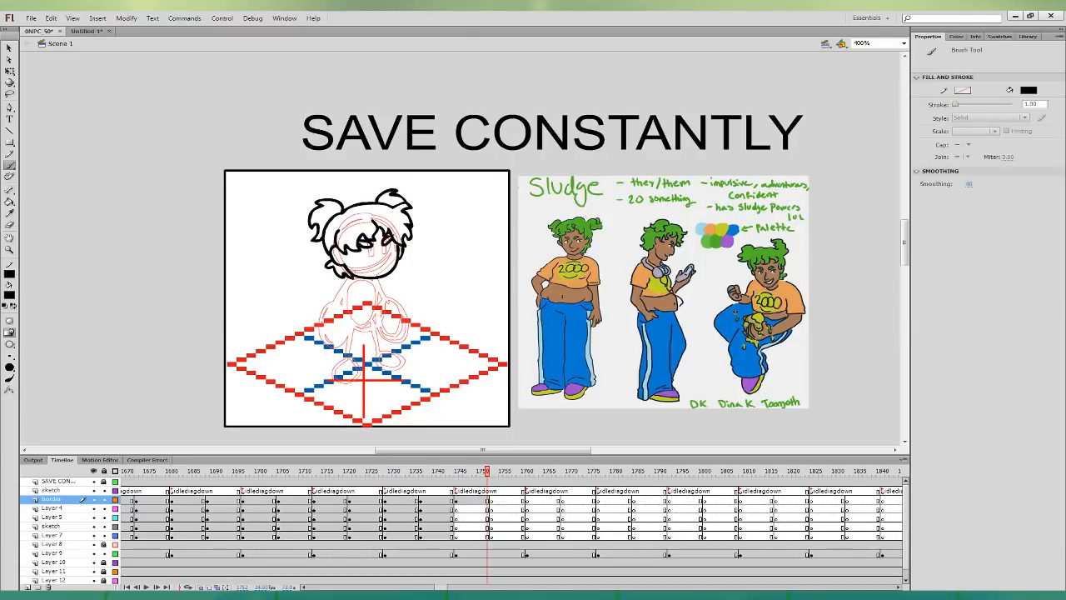
mouse_move(364, 248)
left_mouse_down()
mouse_move(369, 265)
mouse_move(372, 248)
mouse_move(366, 262)
mouse_move(371, 248)
mouse_move(394, 245)
left_mouse_up()
key("ctrl+z")
key("ctrl+z")
- Draw the cropped shirt with its 2000 lettering and smile, plus the bare midriff below it, on Layer 5
left_click(489, 517)
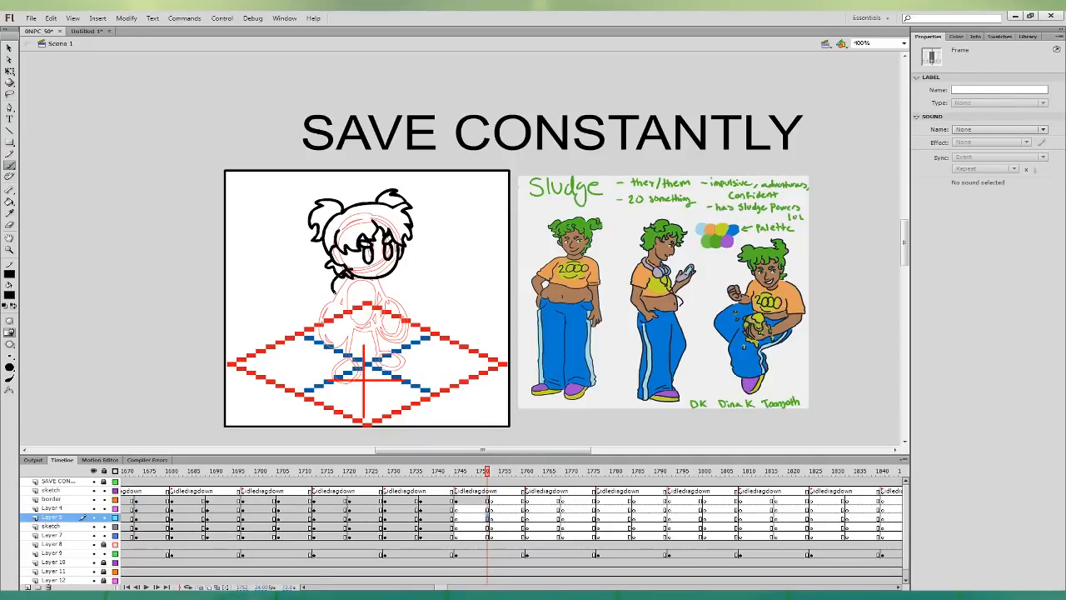
mouse_move(350, 312)
left_mouse_down()
mouse_move(397, 298)
mouse_move(343, 273)
mouse_move(366, 297)
mouse_move(372, 288)
left_mouse_up()
key("ctrl+z")
key("ctrl+z")
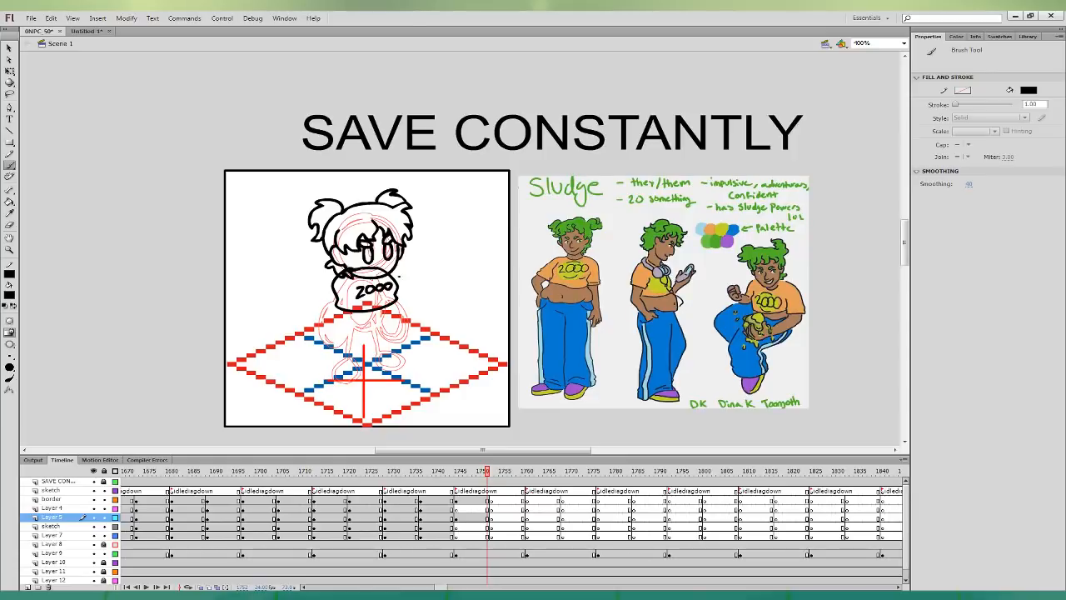
left_click_drag(369, 281, 382, 281)
mouse_move(336, 312)
left_mouse_down()
mouse_move(344, 329)
mouse_move(398, 308)
mouse_move(367, 329)
mouse_move(392, 318)
left_mouse_up()
key("ctrl+z")
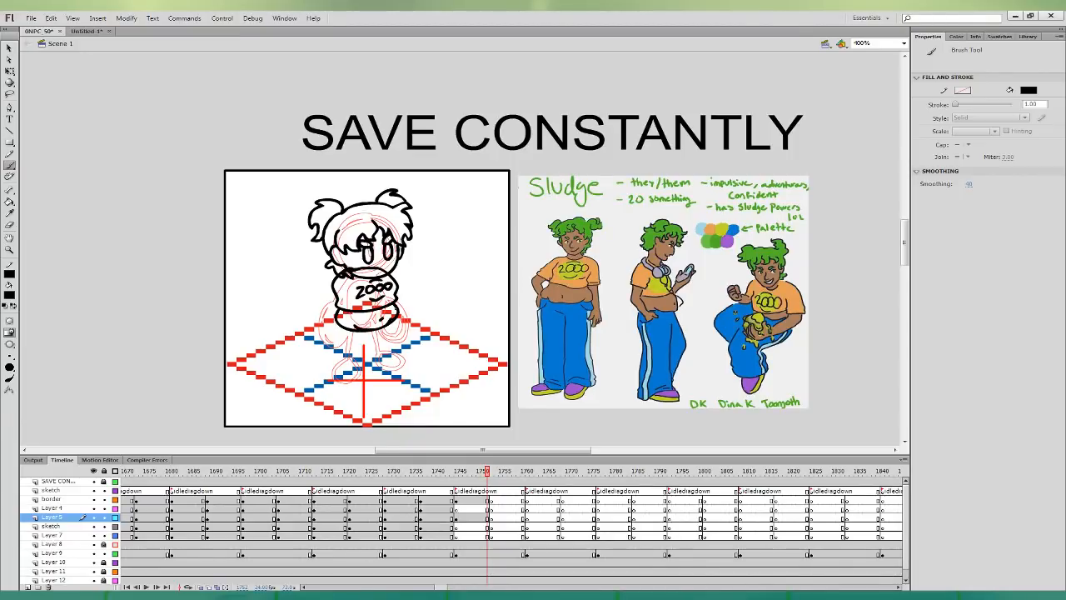
key("ctrl+z")
- Draw the sleeve and the bent arm with its hand at the hip on Layer 4
left_click(489, 507)
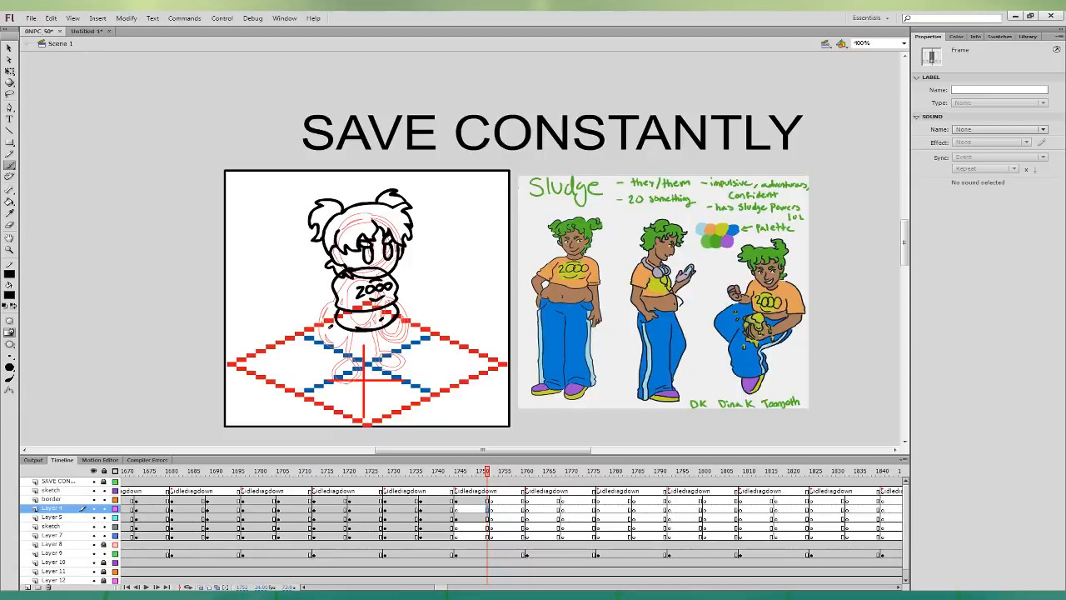
mouse_move(324, 336)
left_mouse_down()
mouse_move(346, 318)
mouse_move(335, 277)
mouse_move(311, 296)
mouse_move(333, 320)
left_mouse_up()
key("ctrl+z")
key("ctrl+z")
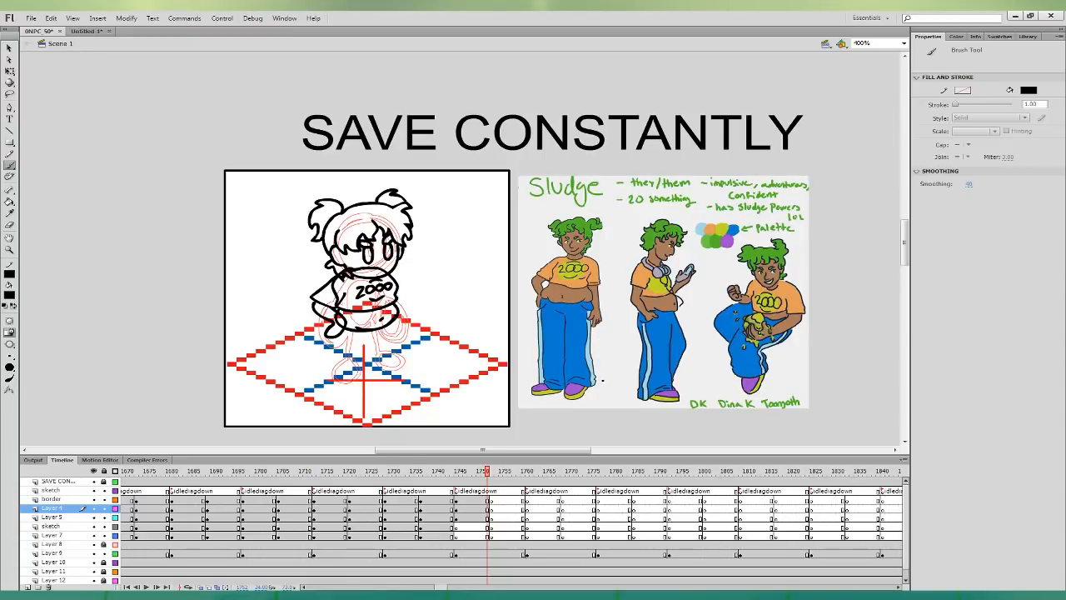
- Draw the baggy trouser legs and both shoes on the lower sketch layer
left_click(488, 527)
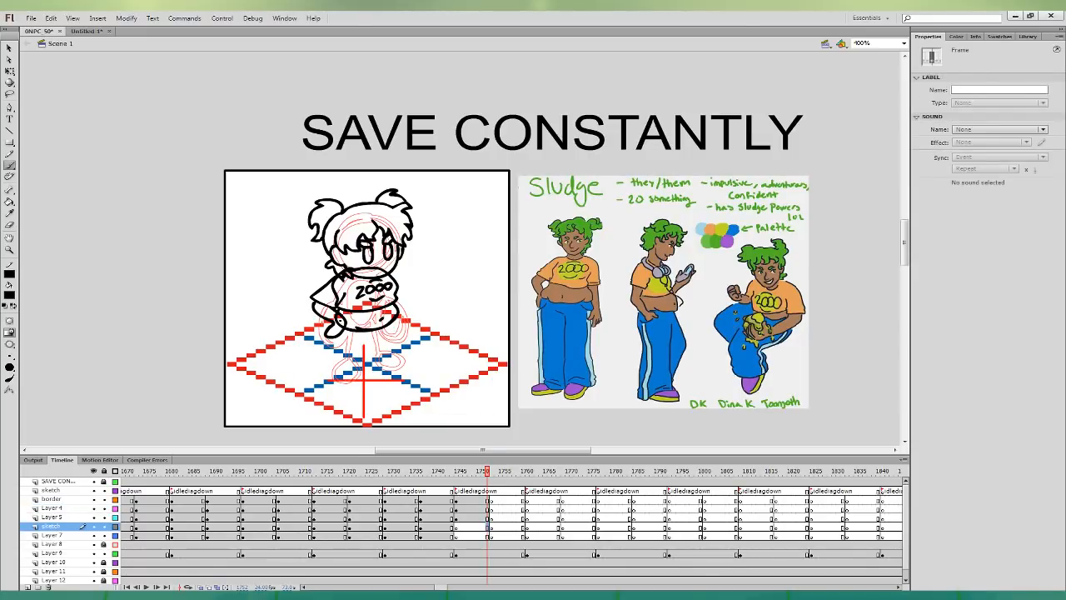
mouse_move(338, 319)
left_mouse_down()
mouse_move(332, 371)
mouse_move(367, 377)
mouse_move(371, 345)
mouse_move(397, 323)
mouse_move(344, 316)
mouse_move(373, 357)
mouse_move(401, 335)
mouse_move(345, 315)
mouse_move(341, 372)
left_mouse_up()
key("ctrl+z")
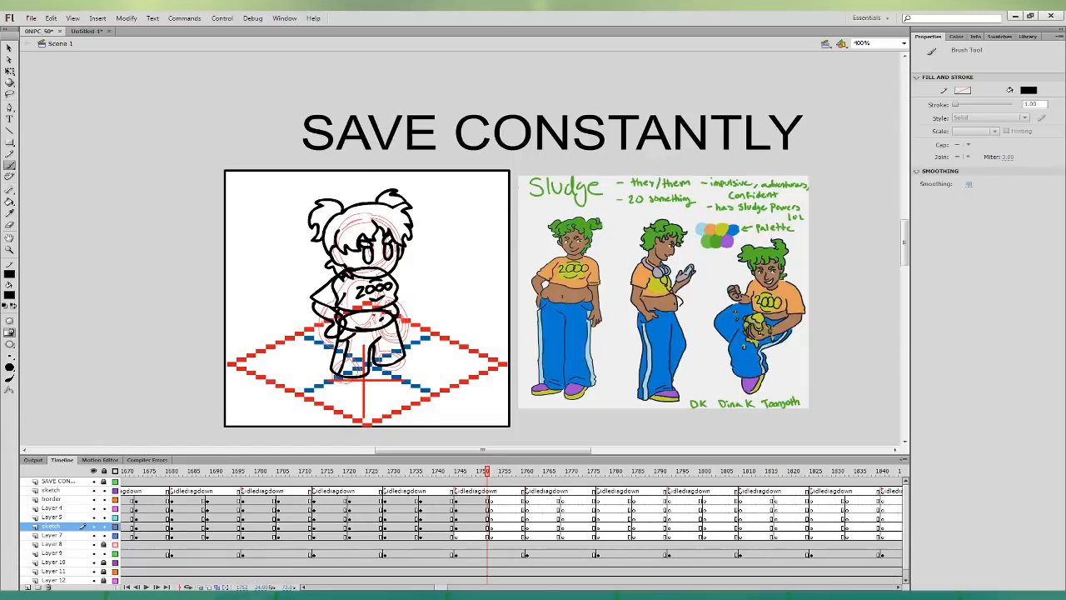
key("ctrl+z")
mouse_move(331, 373)
left_mouse_down()
mouse_move(358, 389)
mouse_move(411, 367)
mouse_move(405, 359)
mouse_move(409, 368)
left_mouse_up()
key("ctrl+z")
key("ctrl+z")
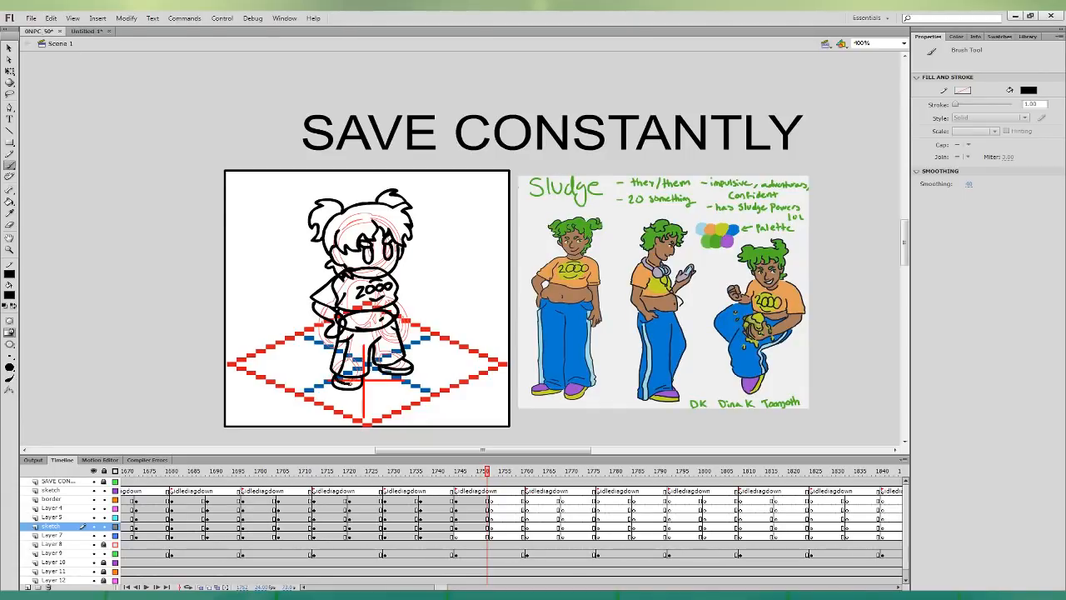
- Draw the far sleeve and the arm hanging beside the body on Layer 7
left_click(487, 536)
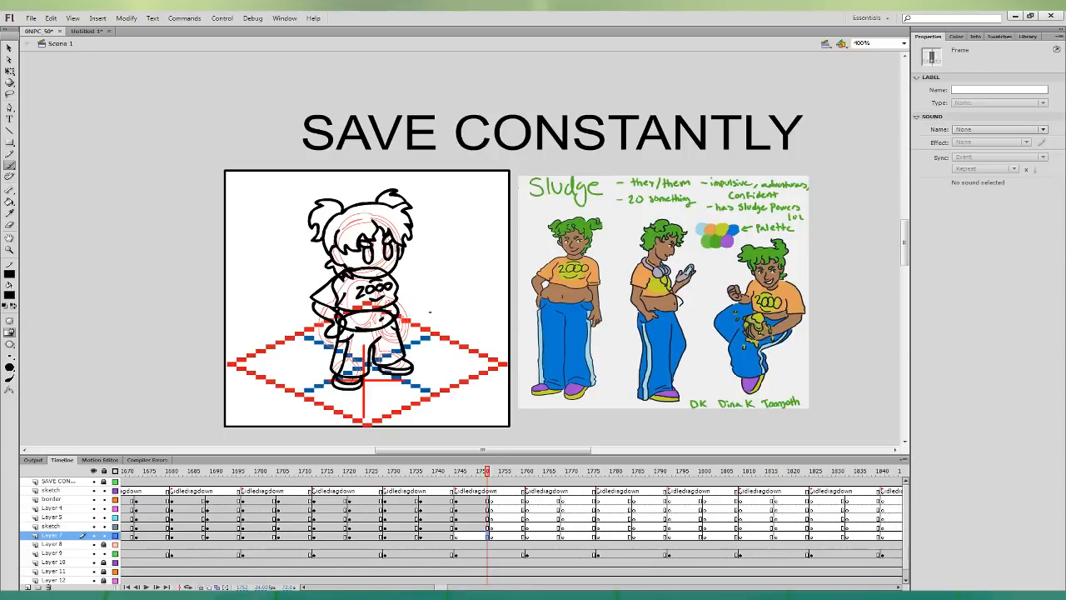
mouse_move(382, 282)
left_mouse_down()
mouse_move(383, 306)
mouse_move(406, 306)
mouse_move(383, 310)
mouse_move(401, 286)
mouse_move(392, 274)
left_mouse_up()
key("ctrl+z")
left_click_drag(400, 335, 403, 307)
key("ctrl+z")
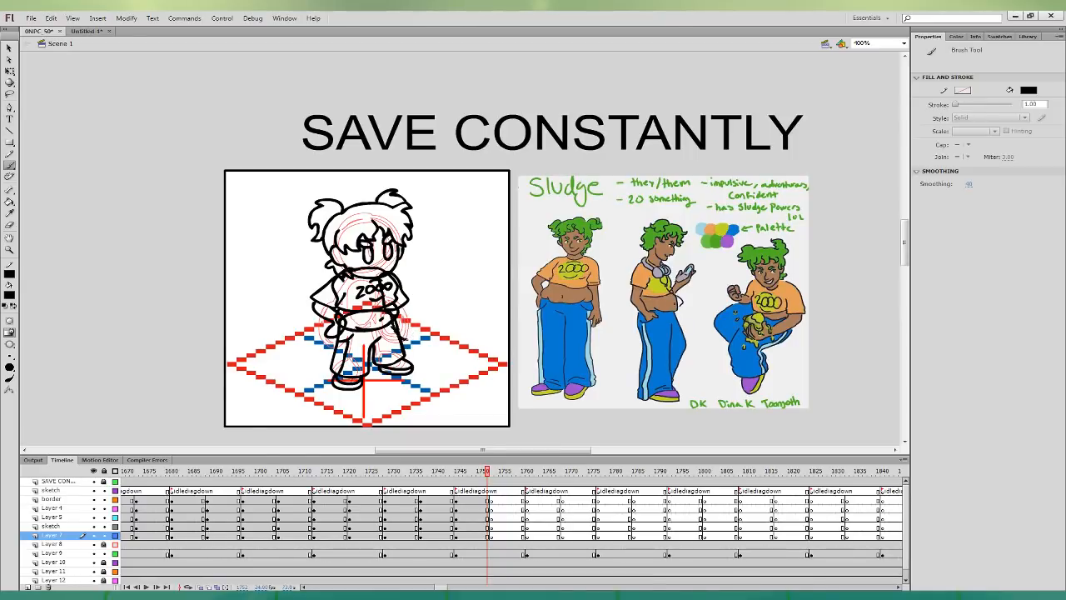
- Fill the face, arms and midriff with the brown sampled from the Sludge reference's skin
left_click(10, 212)
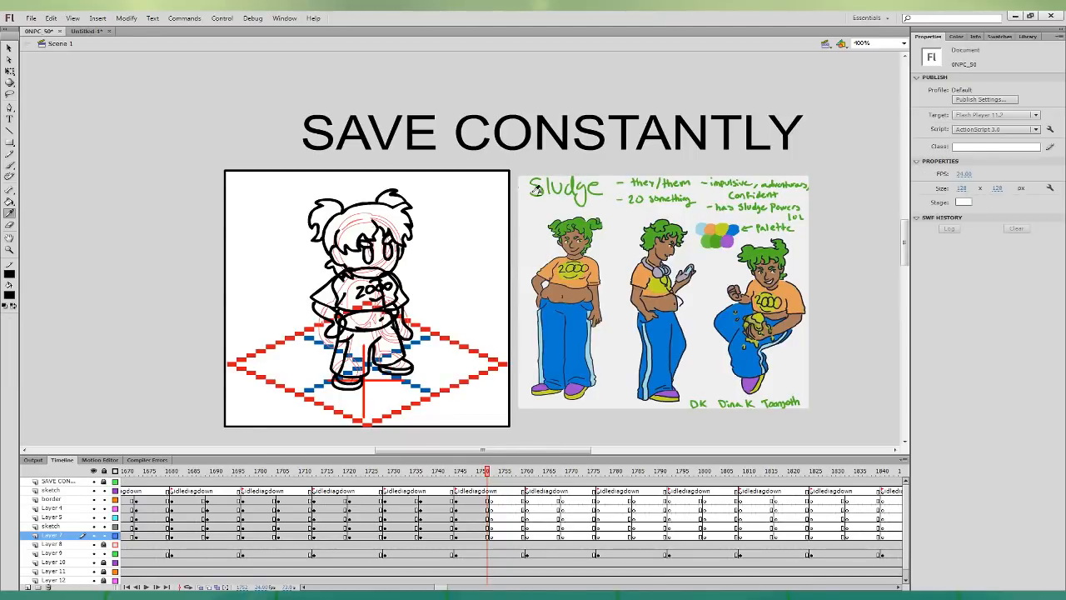
left_click(583, 243)
left_click(368, 255)
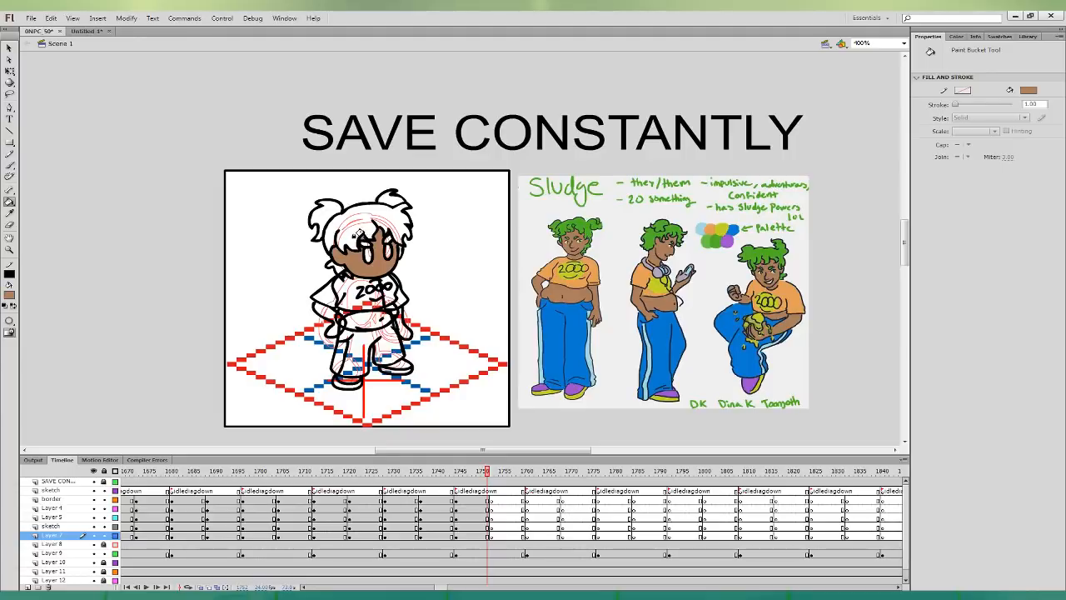
left_click(325, 301)
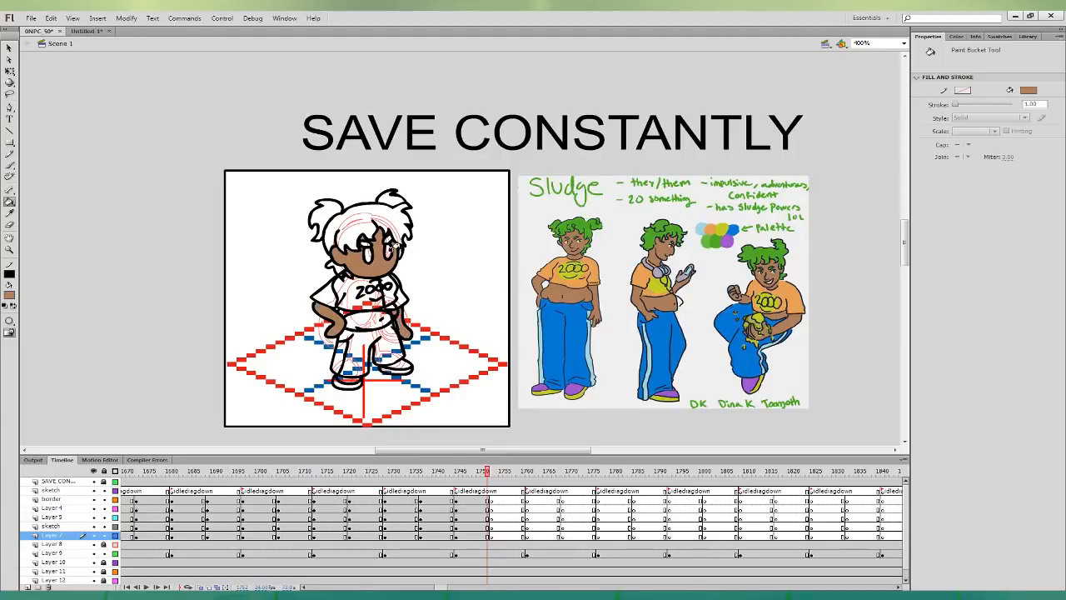
left_click(337, 313)
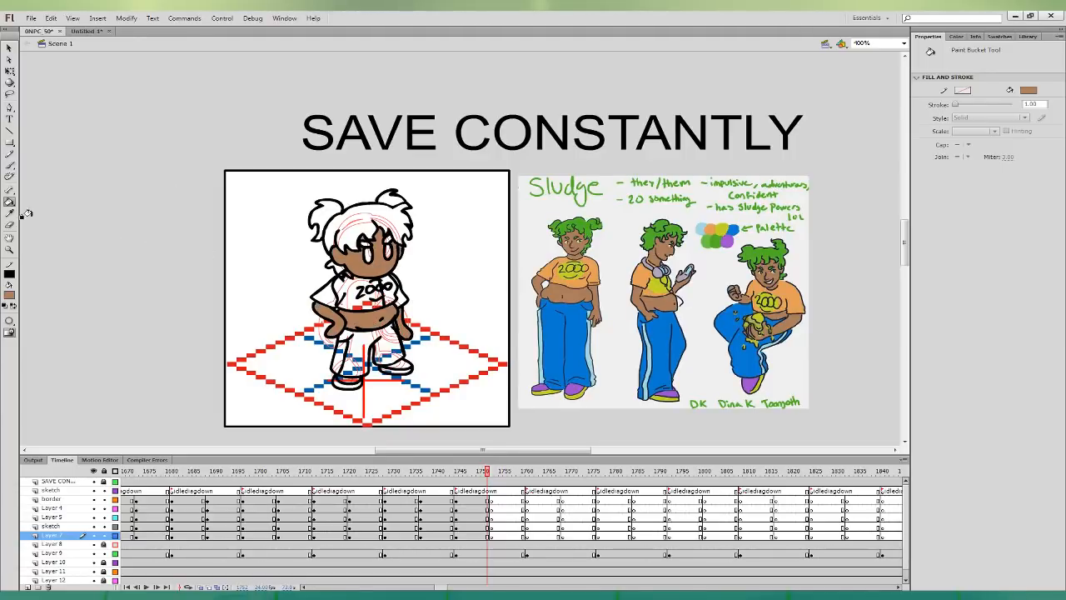
- Fill the body of the T-shirt on Layer 5 with the orange sampled from the Sludge reference's top
left_click(10, 212)
left_click(556, 269)
key("b")
left_click(485, 527)
left_click(488, 517)
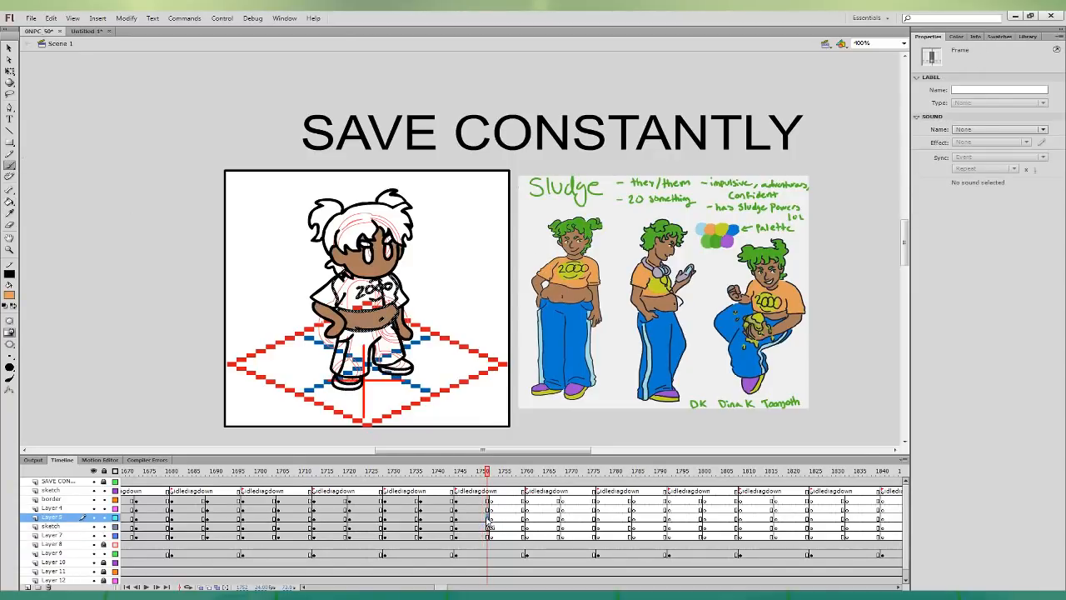
left_click(375, 291)
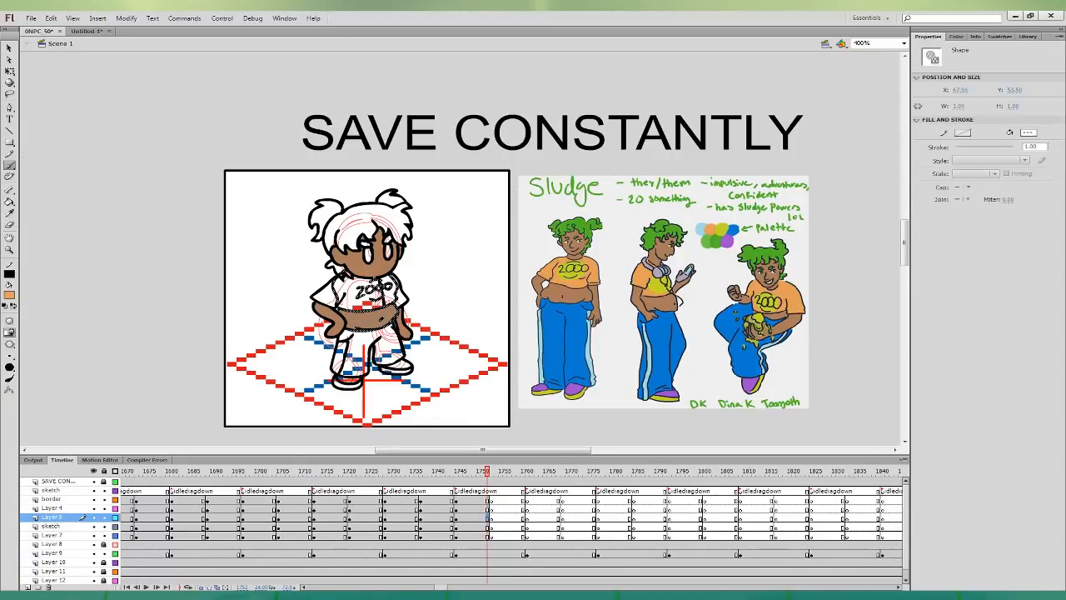
left_click_drag(356, 292, 373, 301)
key("ctrl+z")
left_click(9, 201)
left_click(341, 287)
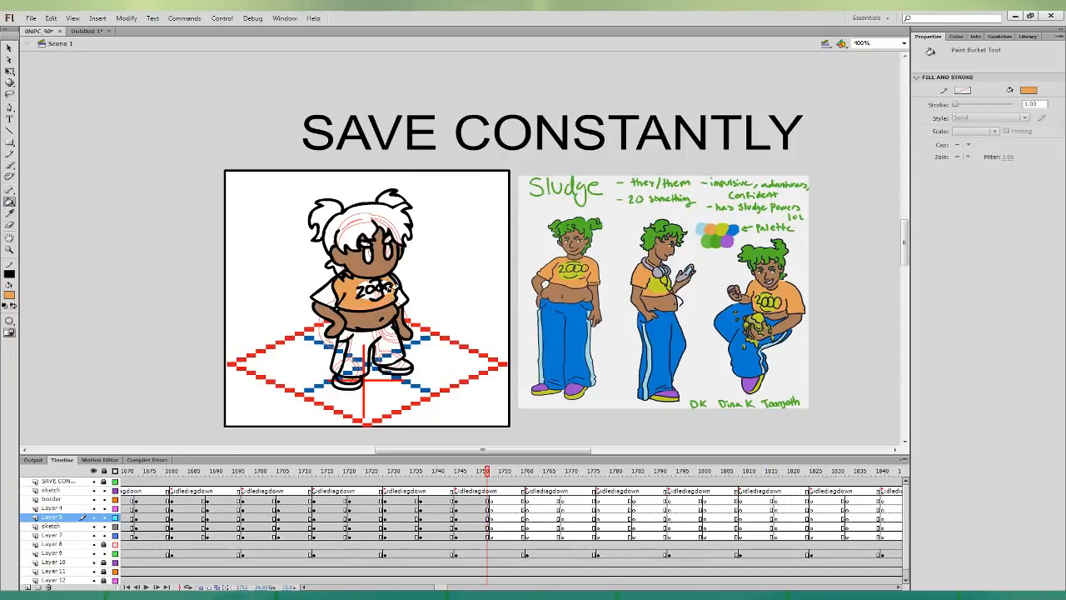
- Fill the T-shirt's remaining sleeve areas, including the bent arm's sleeve on Layer 4, with the same orange
left_click(395, 287)
left_click(485, 506)
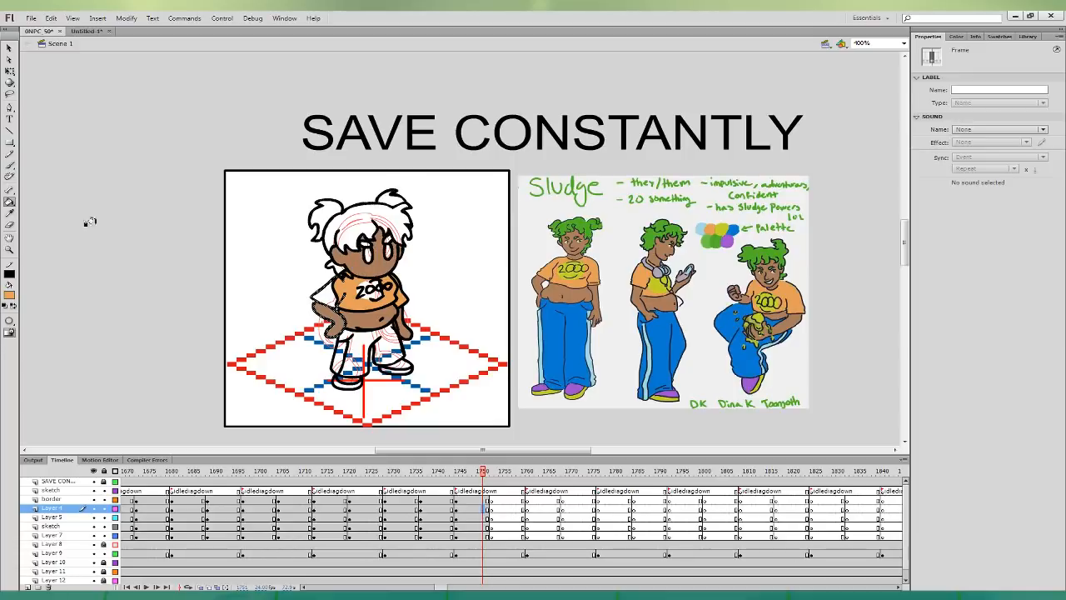
left_click(9, 165)
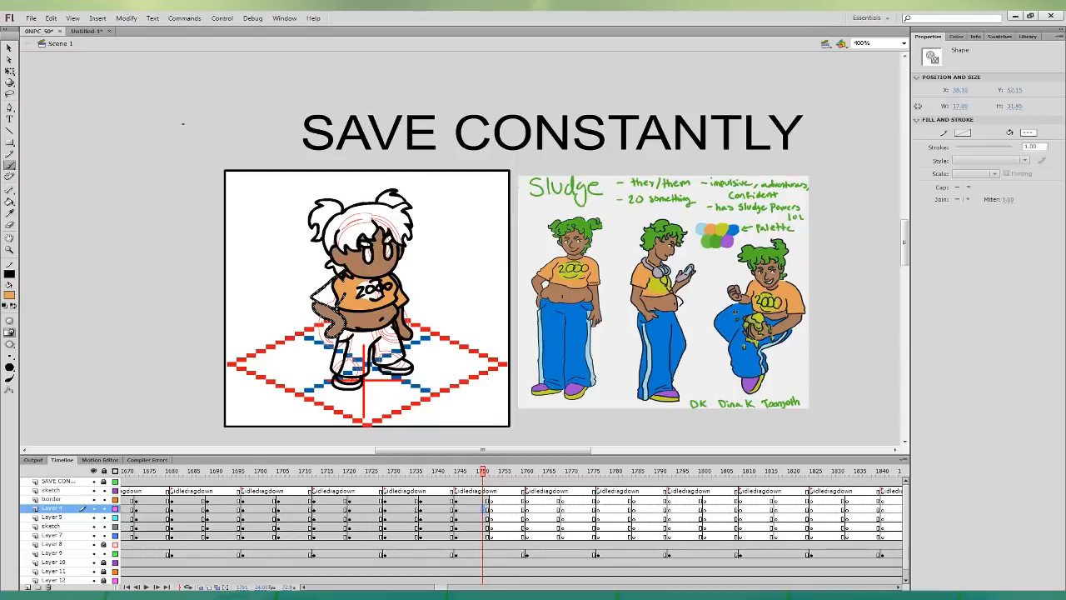
left_click(9, 201)
- Fill the hair and both pigtails with the green sampled from the Sludge reference's hair
left_click(11, 214)
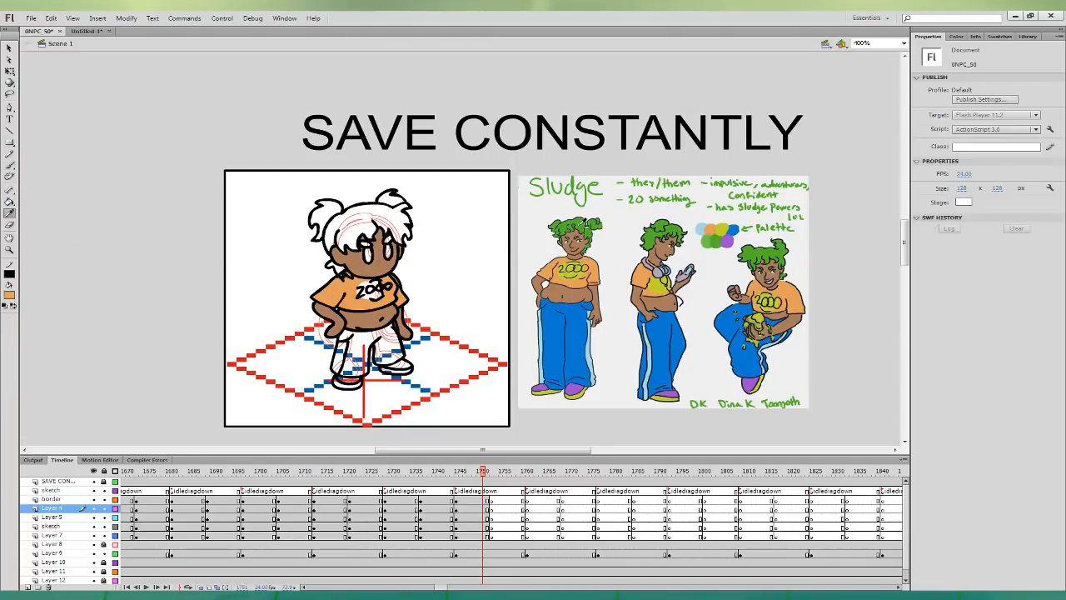
left_click(580, 228)
left_click(375, 218)
left_click(387, 200)
left_click(331, 209)
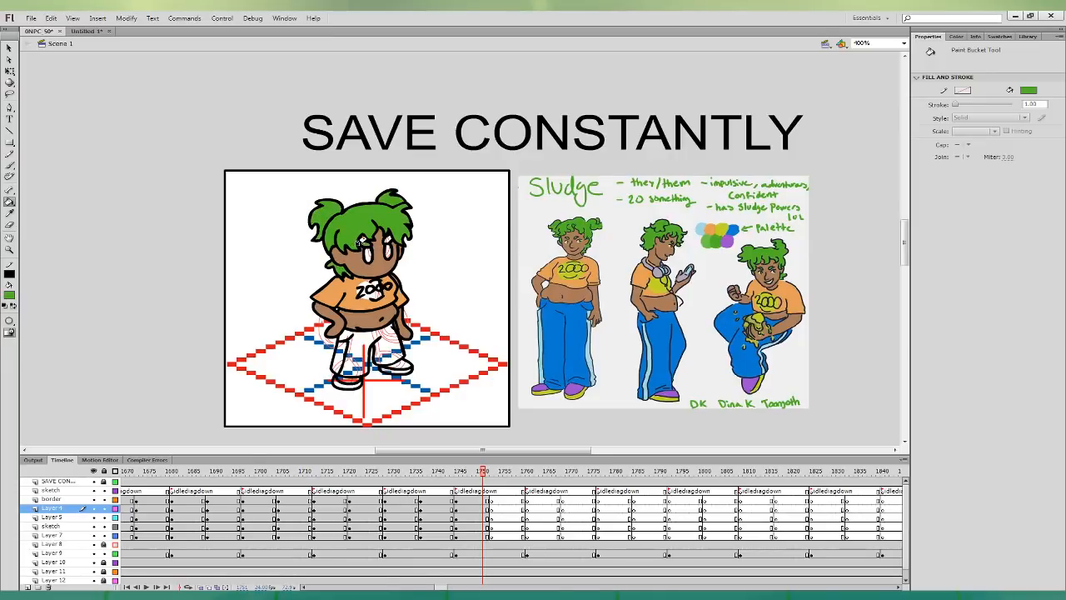
- Fill the trousers with the reference's blue and their side stripe with its light blue
left_click(11, 214)
left_click(582, 313)
left_click(366, 329)
left_click(11, 214)
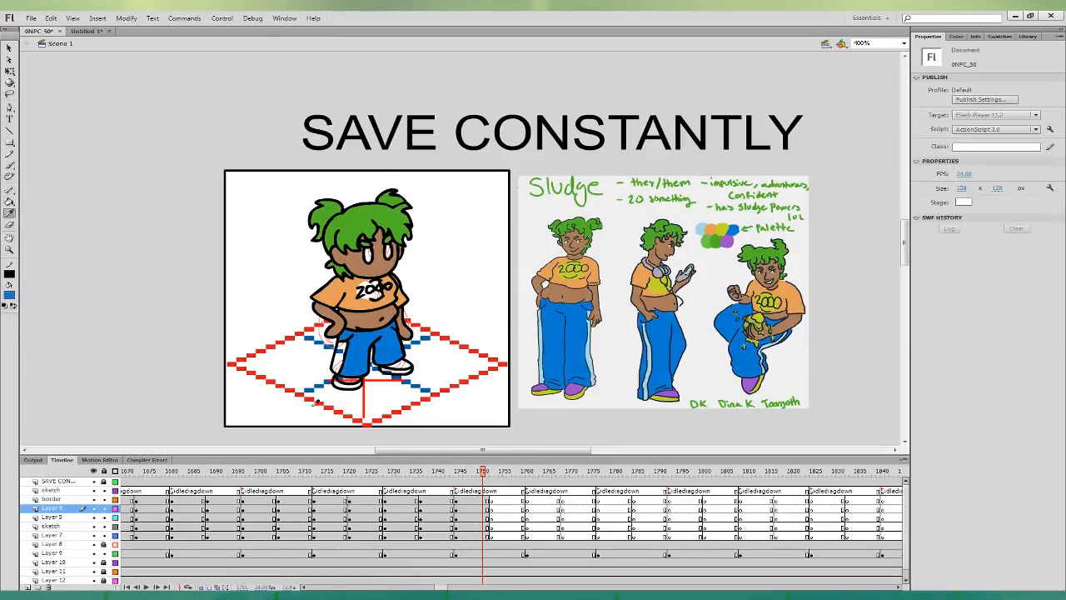
left_click(592, 349)
left_click(337, 352)
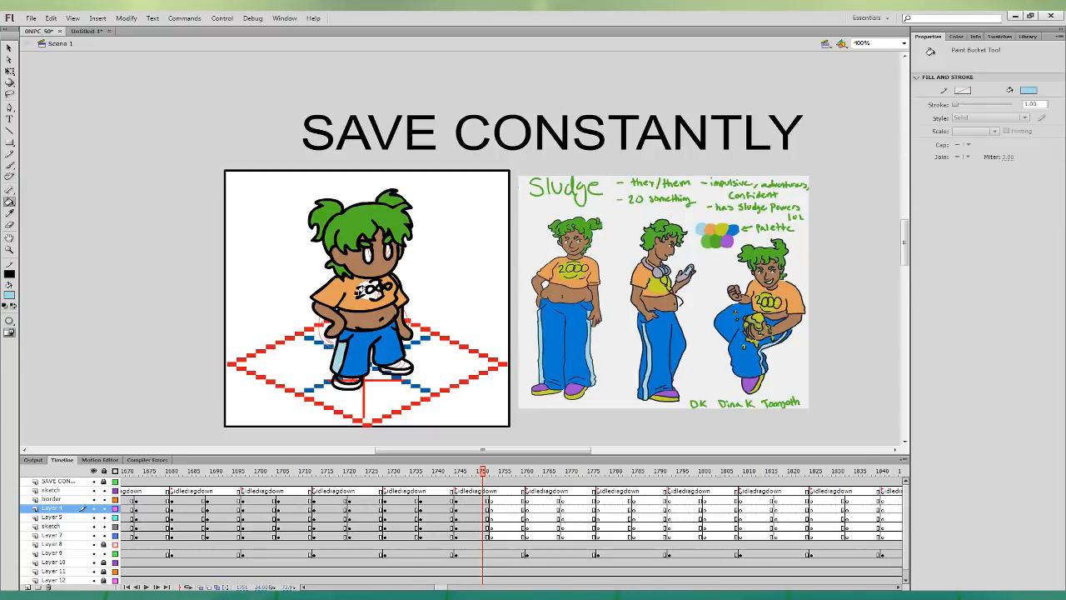
- Fill the shoe uppers with the reference's purple and the soles with its yellow-green
left_click(11, 214)
left_click(576, 387)
left_click(400, 363)
left_click(11, 214)
left_click(581, 391)
left_click(342, 380)
- Fill the eyes with the palette's light green and the shirt's 2000 print with the reference's yellow-green
left_click(11, 214)
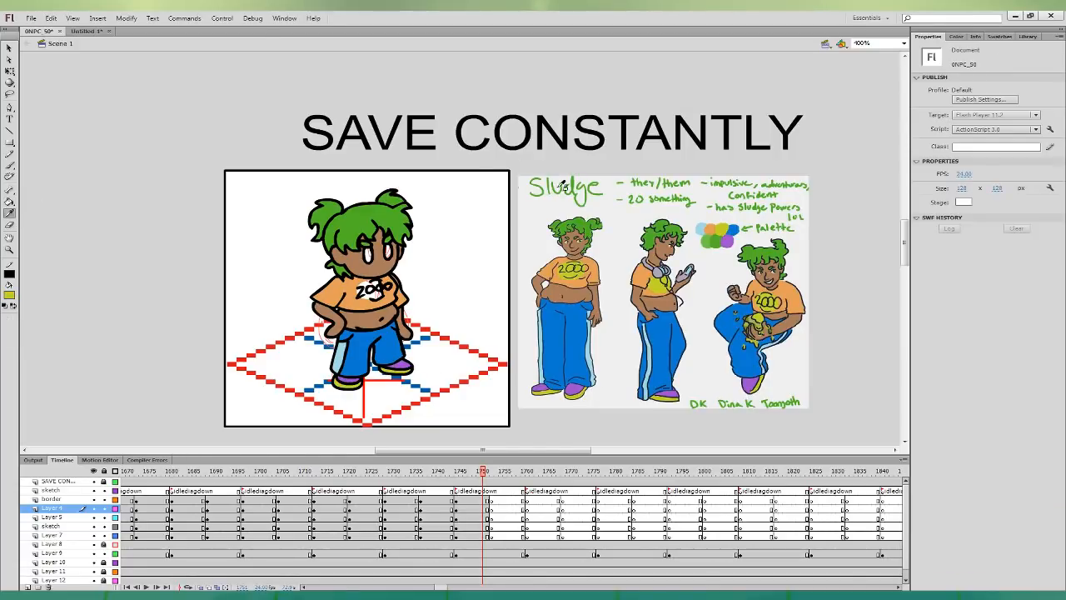
left_click(708, 239)
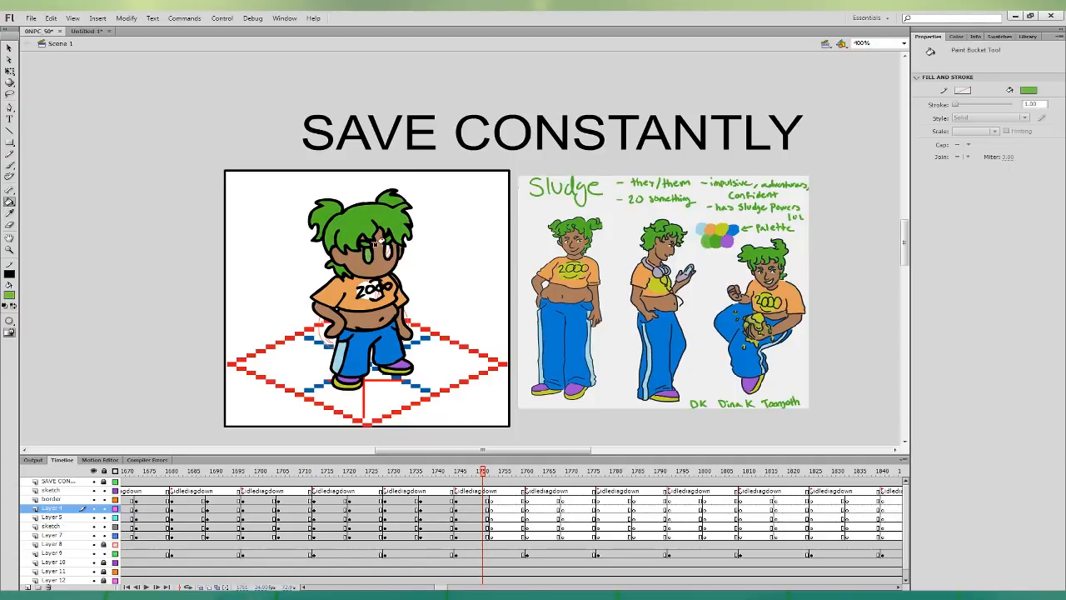
left_click(11, 214)
left_click(580, 269)
left_click(377, 287)
left_click(368, 291)
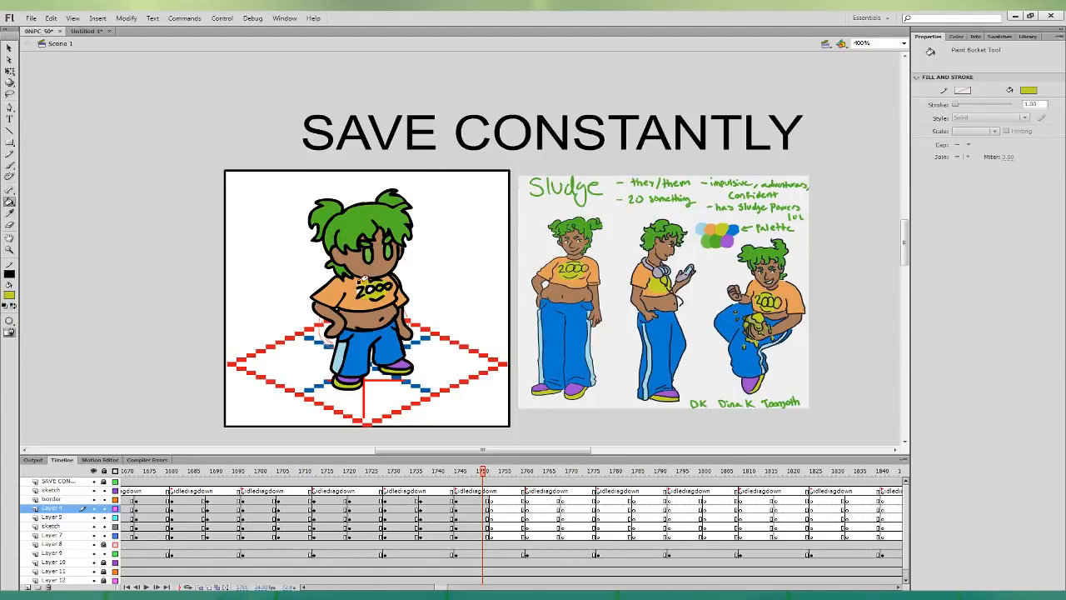
- Adjust the legs on the lower sketch layer and nudge the whole first pose into place on the isometric grid
left_click(10, 49)
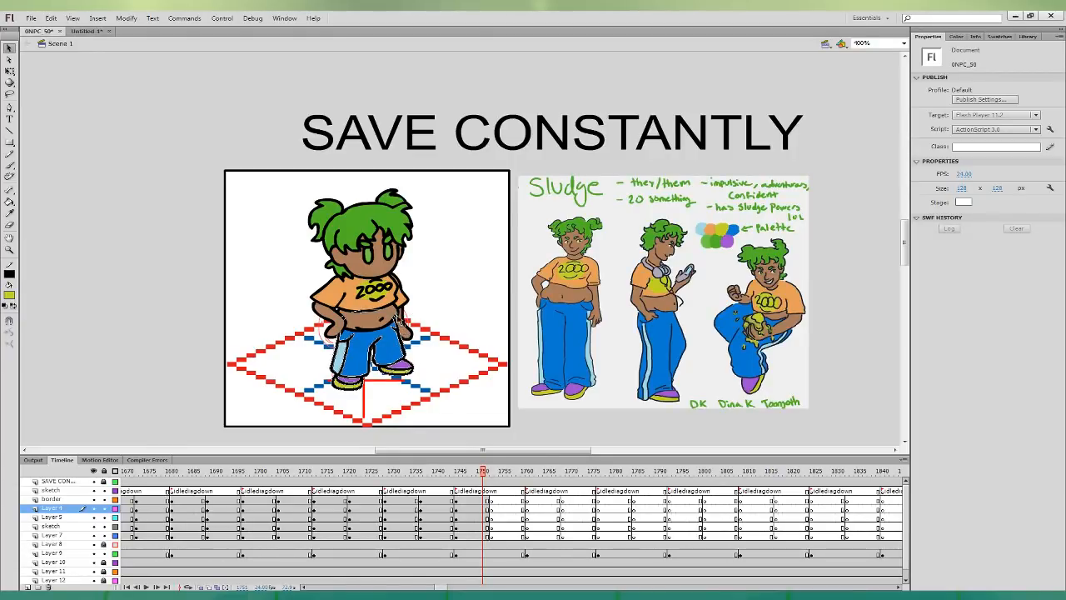
left_click(475, 527)
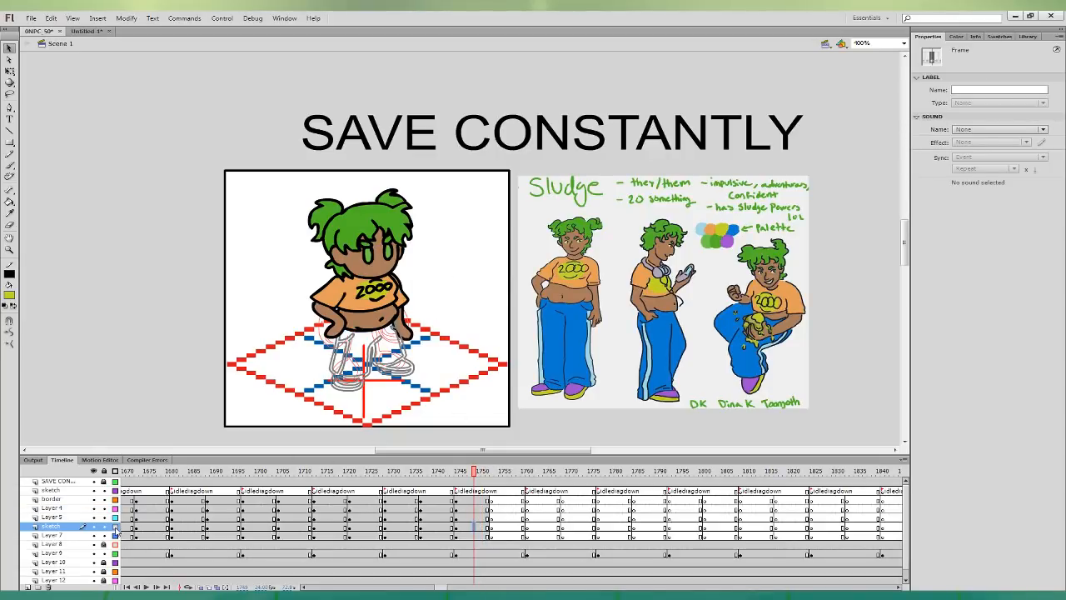
left_click(10, 71)
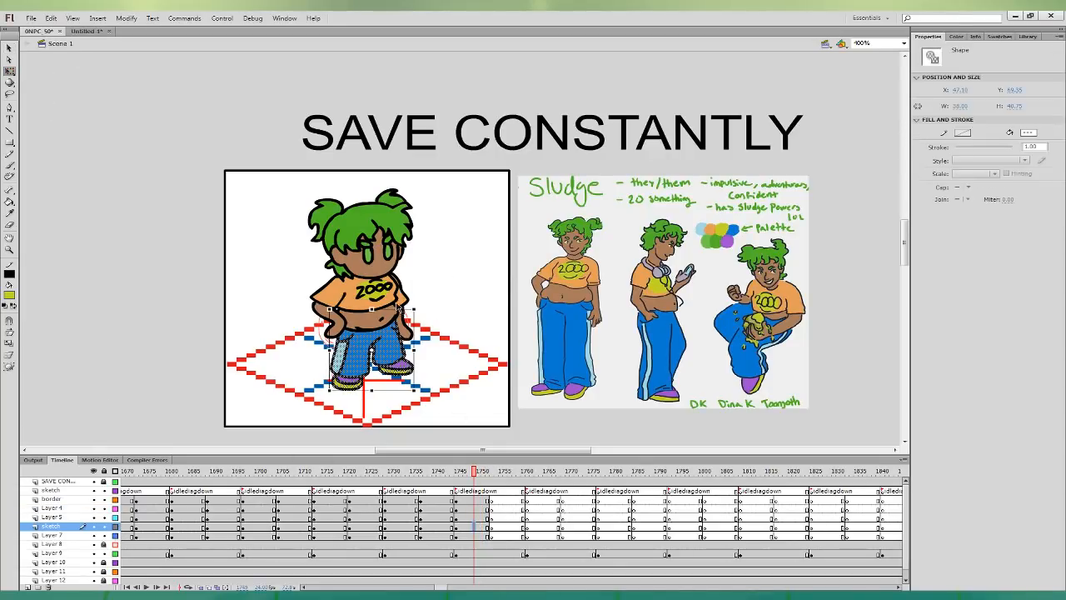
left_click(484, 332)
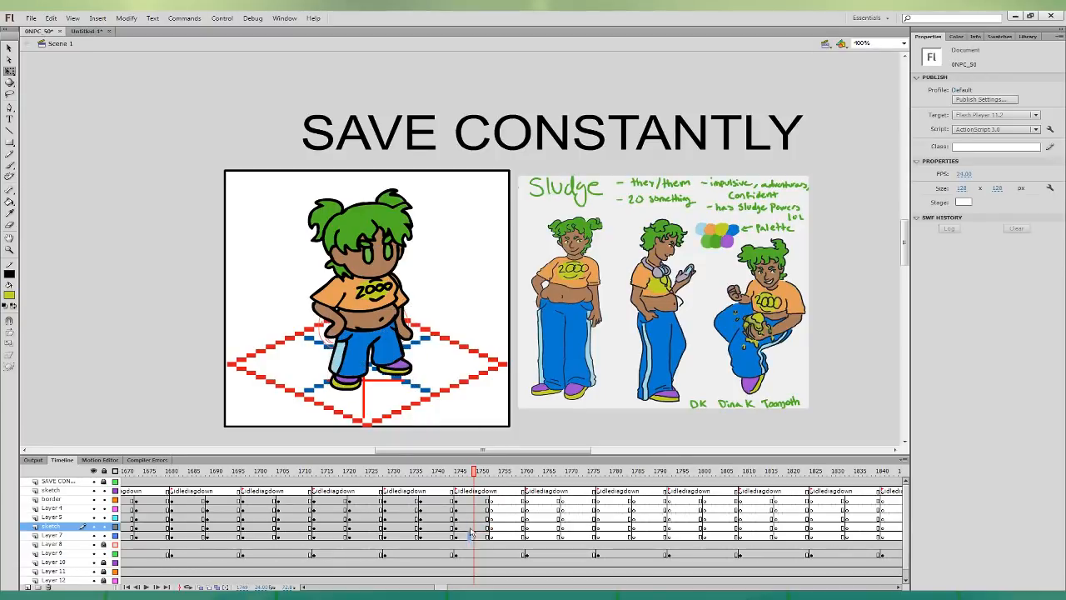
left_click_drag(470, 535, 481, 491)
key("Left")
key("Left")
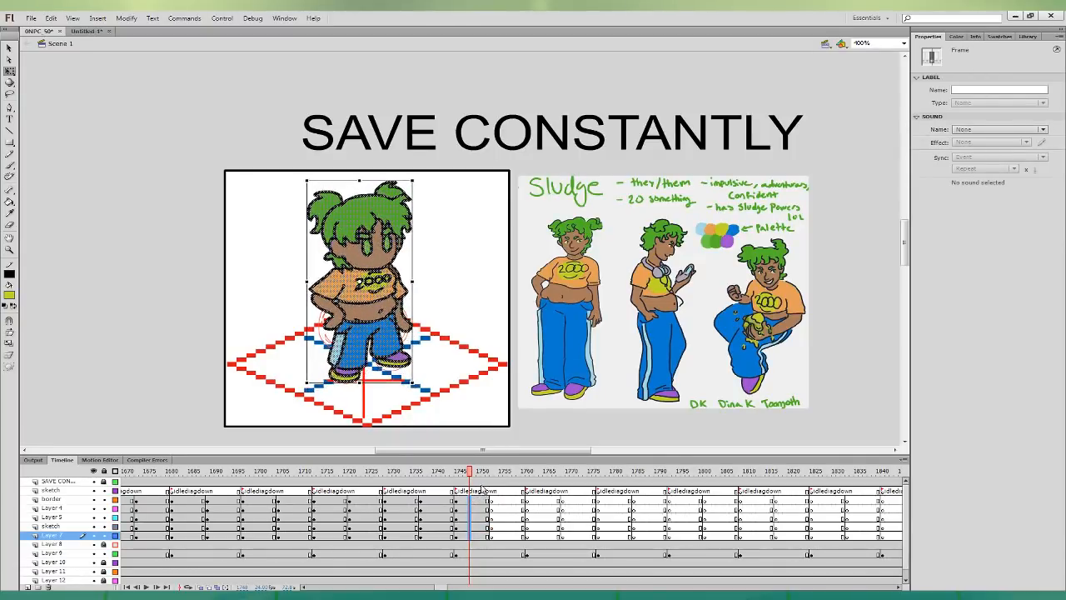
key("Down")
key("Down")
key("Down")
key("Down")
- Copy the first pose into the second idlediagdown keyframe and squash its legs slightly from the waist down
mouse_move(473, 535)
left_mouse_down()
mouse_move(475, 501)
mouse_move(493, 507)
left_mouse_up()
left_click(498, 527)
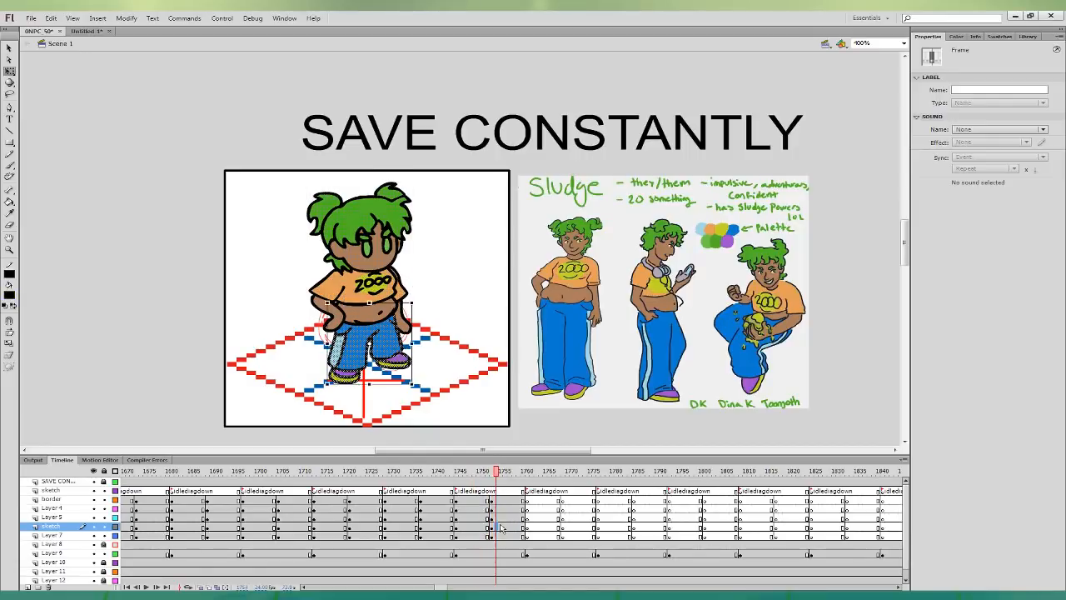
left_click_drag(369, 298, 370, 306)
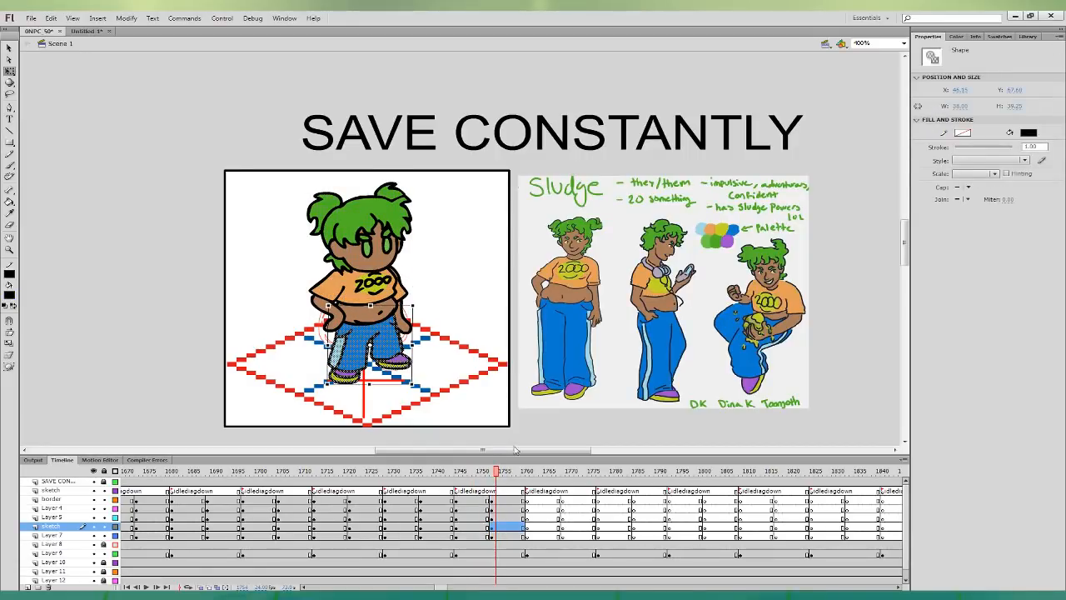
- Nudge the upper body down two steps in the second keyframe to meet the squashed legs
mouse_move(506, 517)
left_mouse_down()
mouse_move(508, 500)
mouse_move(489, 507)
left_mouse_up()
left_click(407, 294, "shift")
key("Down")
key("Down")
left_click(474, 307)
- Shift the arms and the head slightly in the second keyframe to finish the idle bob
left_click(496, 507)
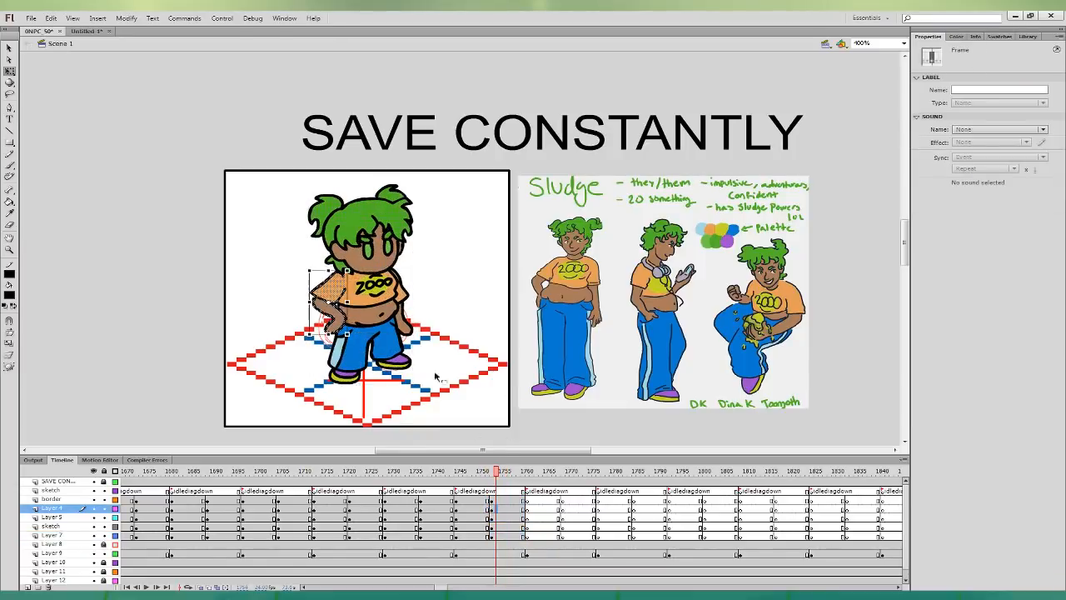
left_click(317, 281)
left_click(490, 535)
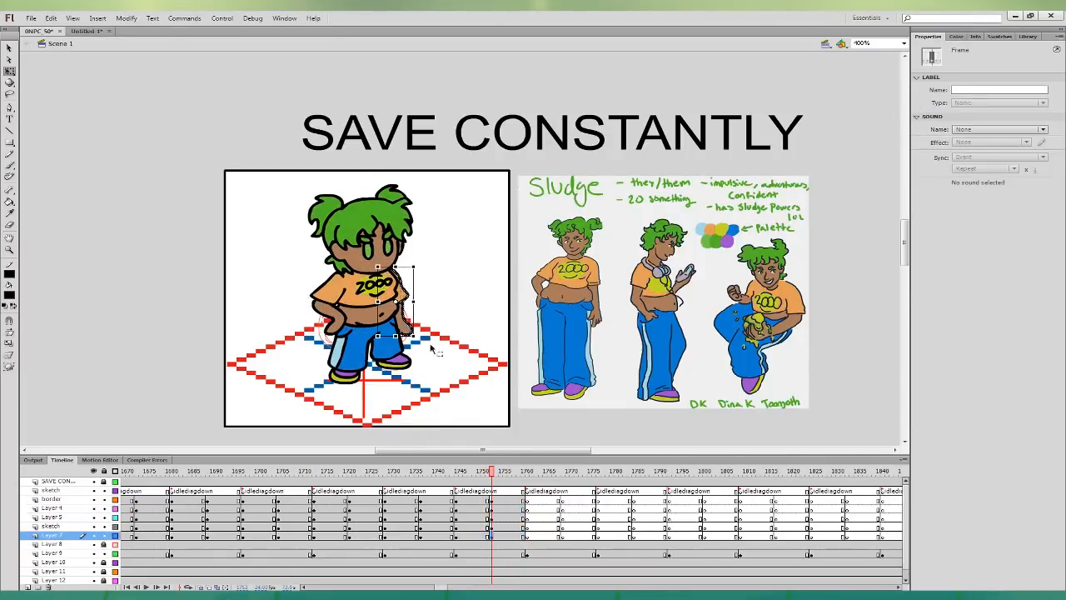
left_click(498, 526)
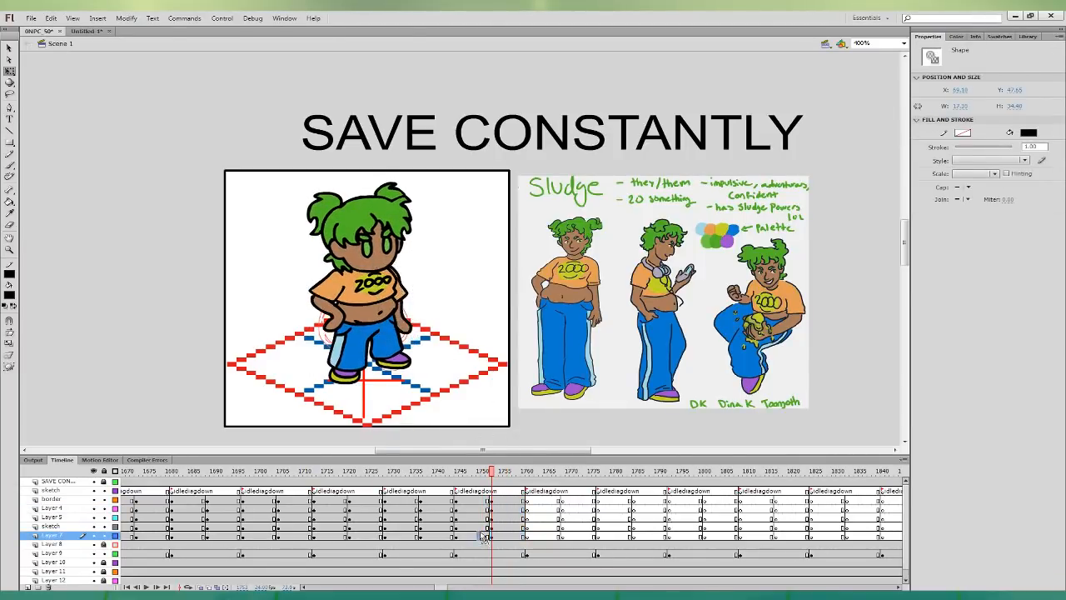
left_click(484, 501)
left_click(498, 499)
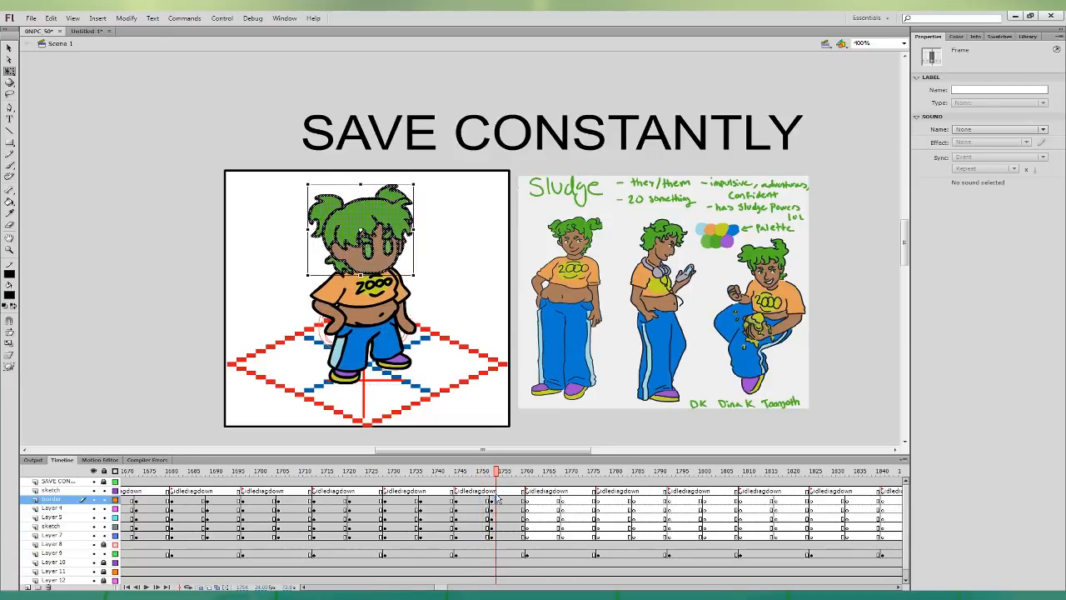
left_click(481, 500)
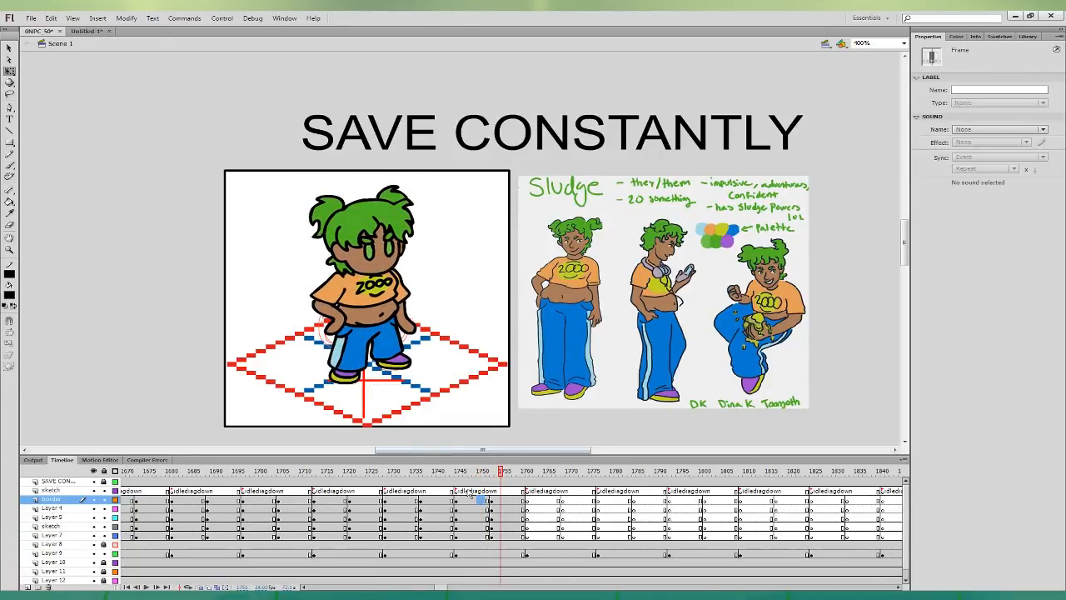
- Copy both Sludge idlediagdown poses over the pirate-style sprite's frames in the Untitled-1 document and test the movie
left_click_drag(456, 492, 522, 536)
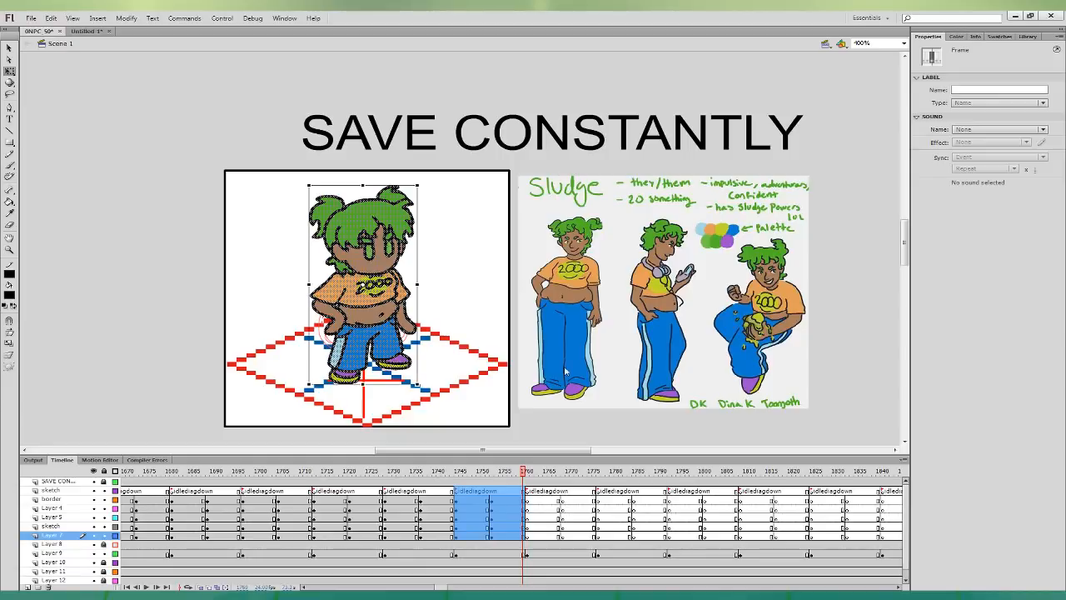
left_click(87, 31)
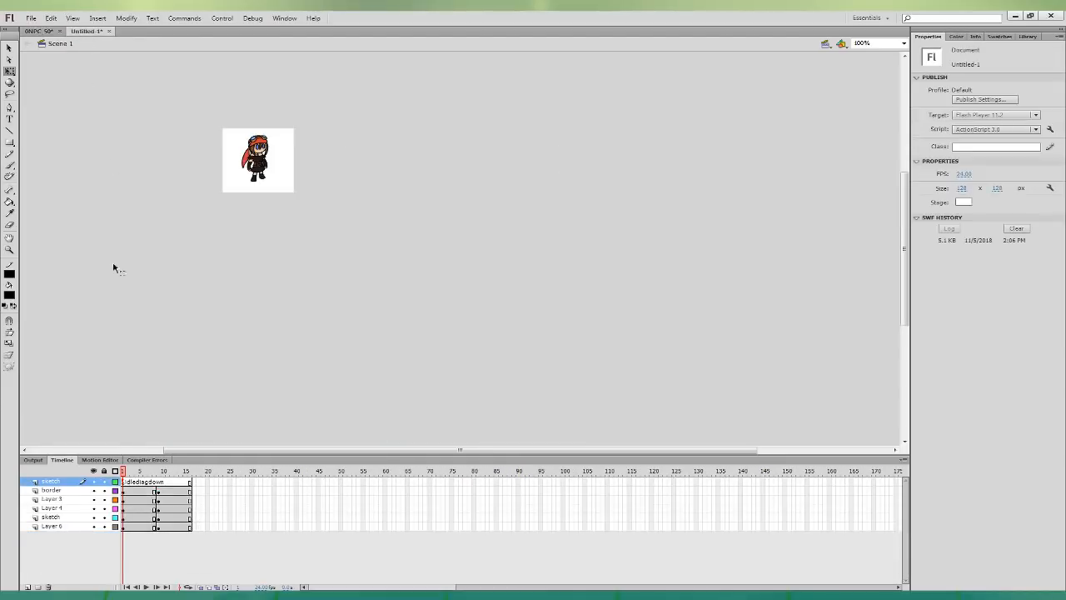
left_click(74, 529, "shift")
key("ctrl+alt+v")
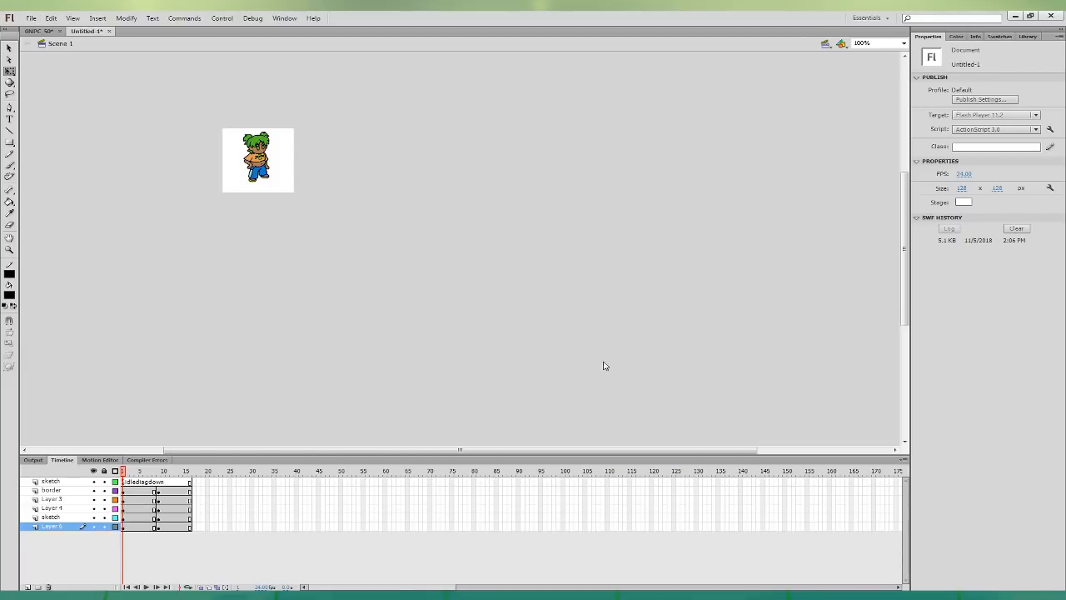
key("ctrl+Return")
- Return to the 0NPC document and draw two black-filled pointed brows on the border layer of the blue bird's frame
left_click(39, 32)
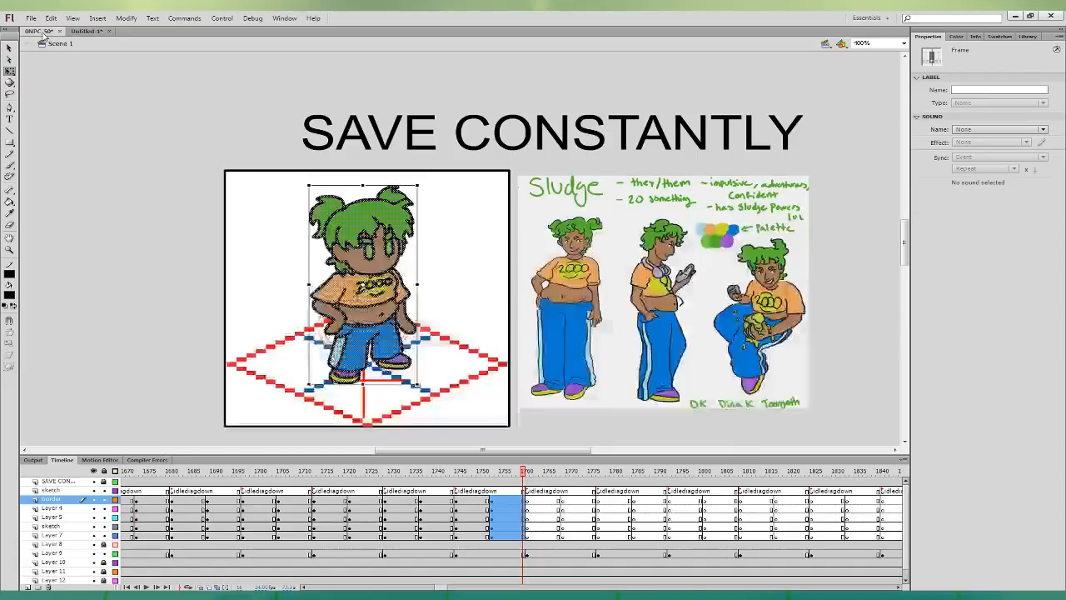
left_click(558, 535)
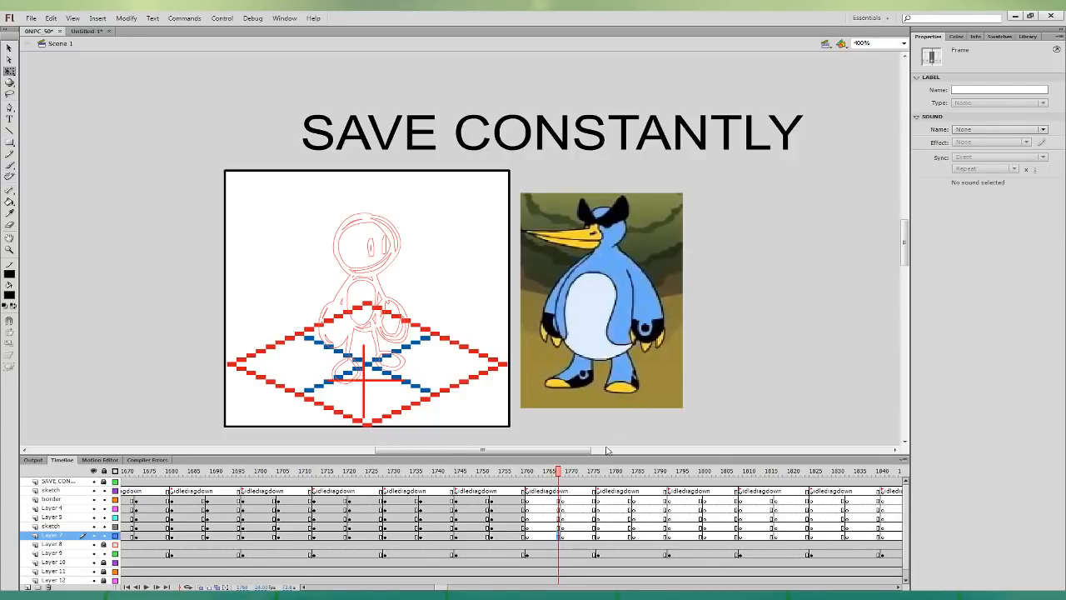
left_click(559, 499)
key("b")
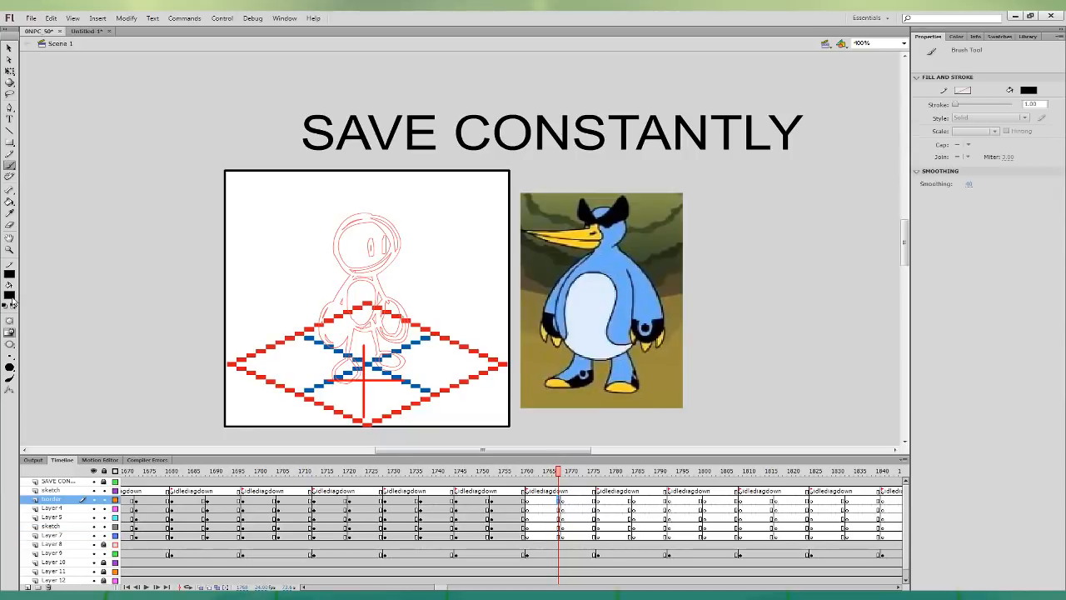
mouse_move(375, 226)
left_mouse_down()
mouse_move(342, 202)
mouse_move(372, 226)
mouse_move(395, 197)
mouse_move(400, 214)
mouse_move(384, 224)
left_mouse_up()
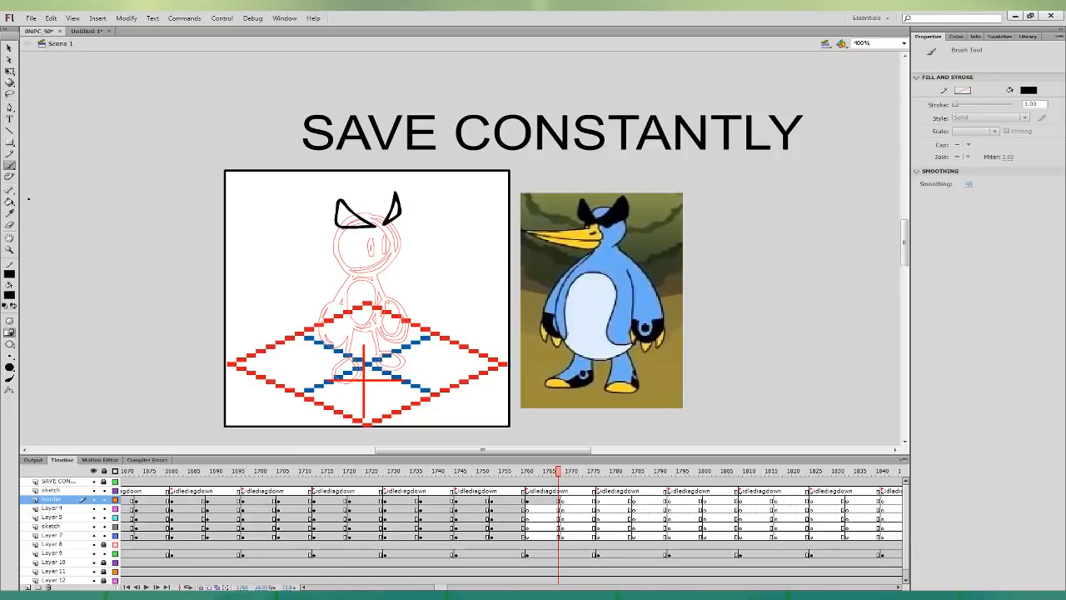
left_click(9, 203)
left_click(342, 216)
left_click(393, 213)
- Draw the bird's long pointed beak and its mouth line extending from between the brows
left_click(9, 164)
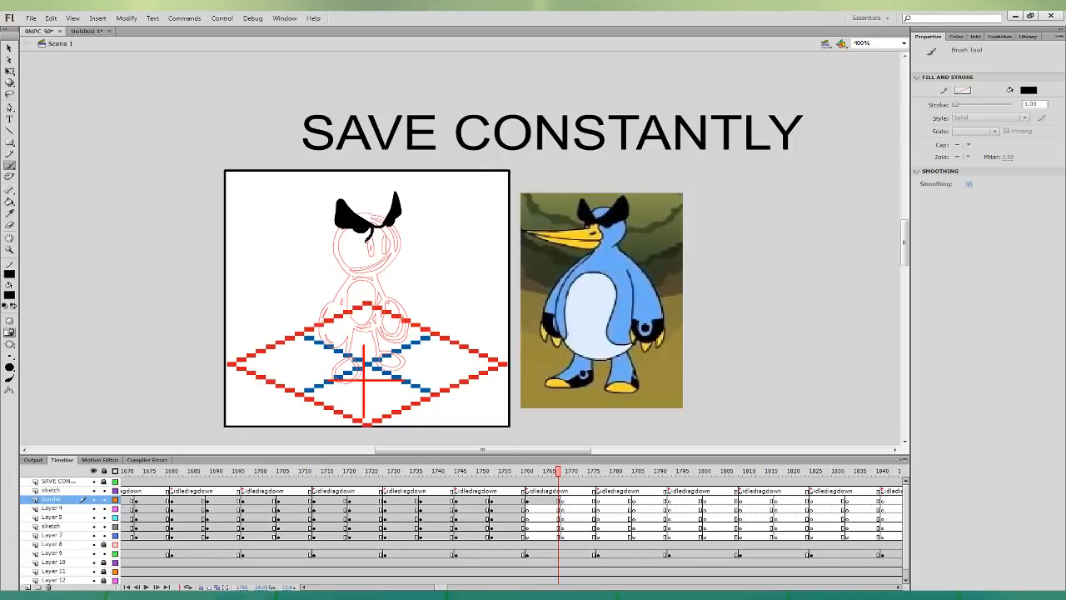
left_click_drag(367, 240, 444, 263)
left_click_drag(384, 226, 444, 263)
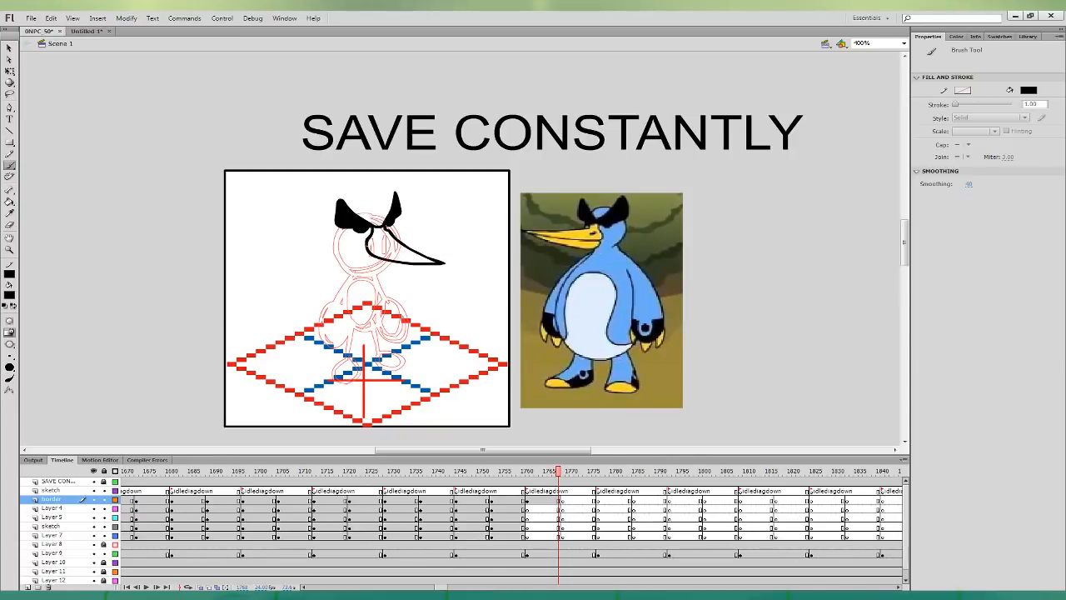
mouse_move(367, 246)
left_mouse_down()
mouse_move(436, 263)
mouse_move(367, 246)
left_mouse_up()
key("ctrl+z")
key("ctrl+z")
left_click_drag(428, 263, 368, 245)
- Draw the eye details and the rounded head outline around the bird's brows and beak
mouse_move(387, 207)
left_mouse_down()
mouse_move(349, 209)
mouse_move(395, 238)
left_mouse_up()
key("ctrl+z")
key("ctrl+z")
mouse_move(389, 208)
left_mouse_down()
mouse_move(339, 218)
mouse_move(359, 251)
left_mouse_up()
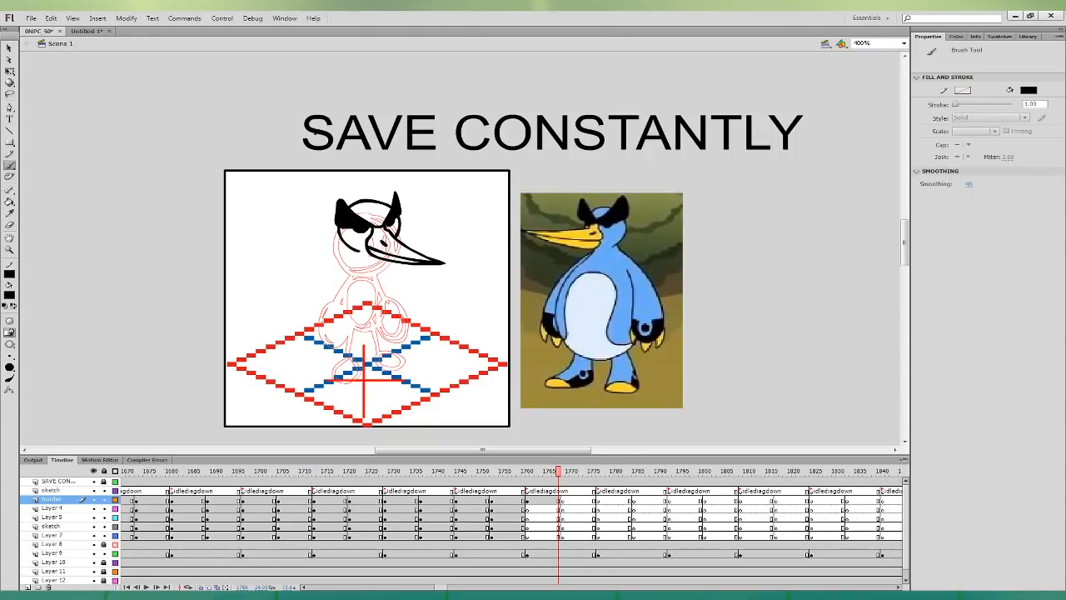
key("v")
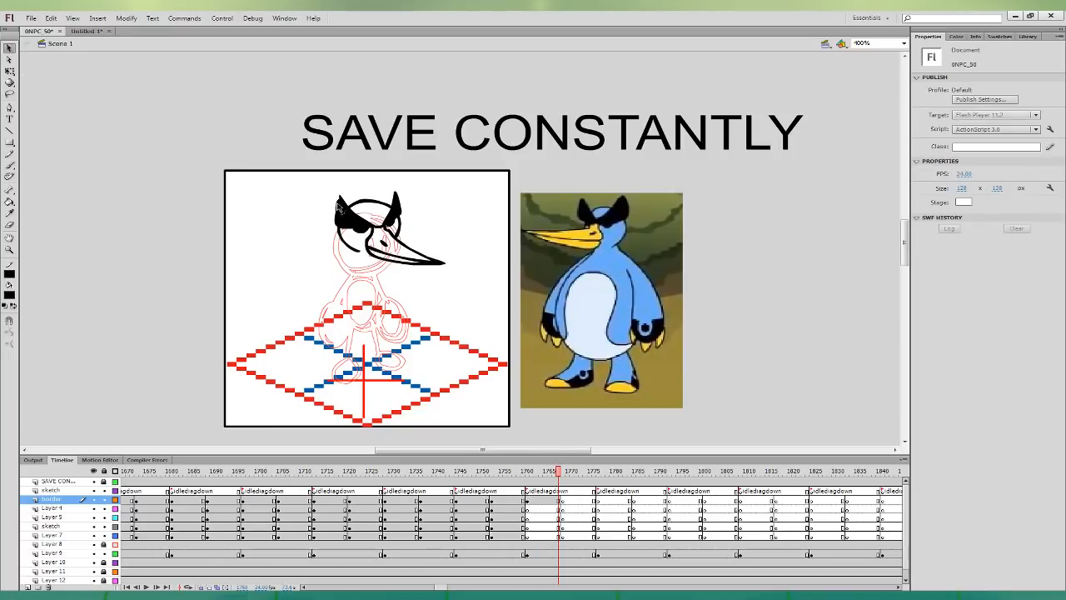
- Select the bird's whole head drawing on the border layer and nudge it slightly left and down
left_click_drag(337, 204, 402, 203)
left_click(345, 197)
left_click(413, 196)
left_click(561, 499)
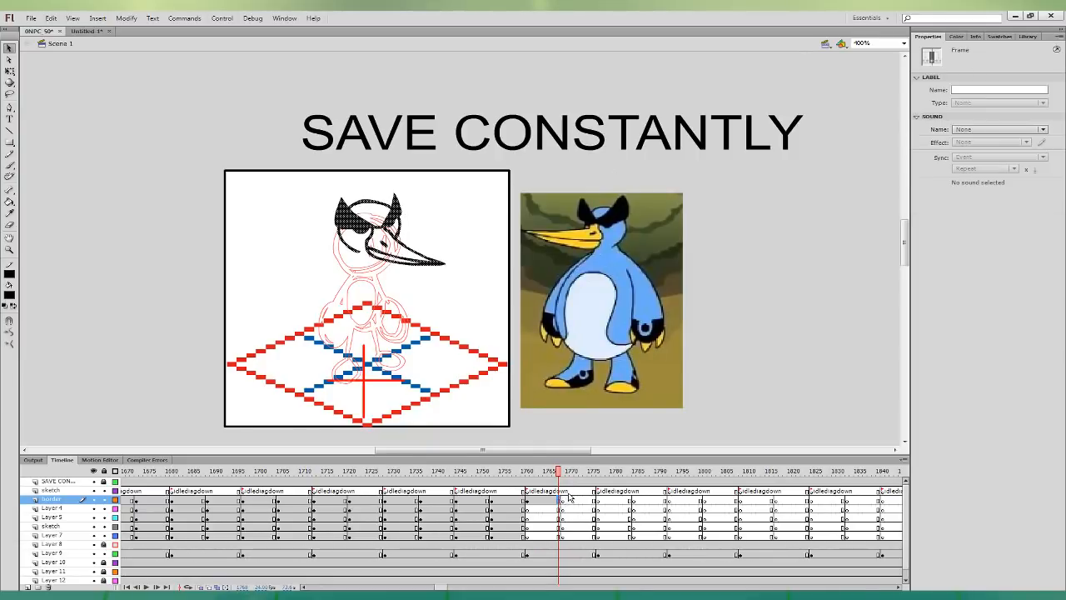
key("Down")
key("Down")
key("Down")
key("Down")
key("Left")
key("Left")
key("Left")
key("Left")
key("Left")
key("Left")
key("Left")
key("Left")
key("Up")
key("Up")
- Brush the bird's neck and pear-shaped body outline with the curved belly patch on Layer 5
key("b")
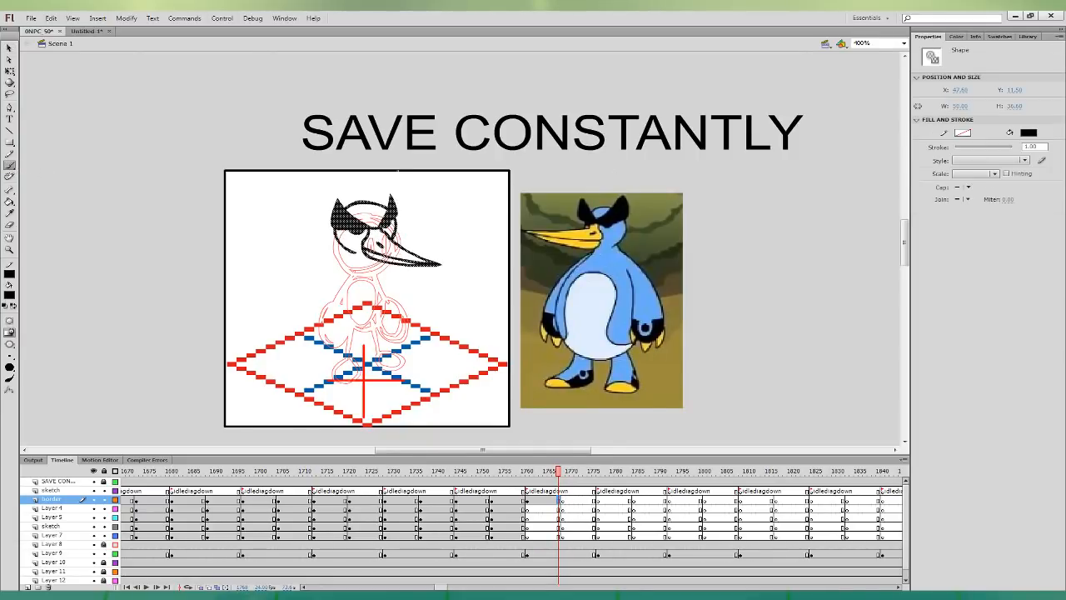
left_click(561, 508)
left_click(562, 518)
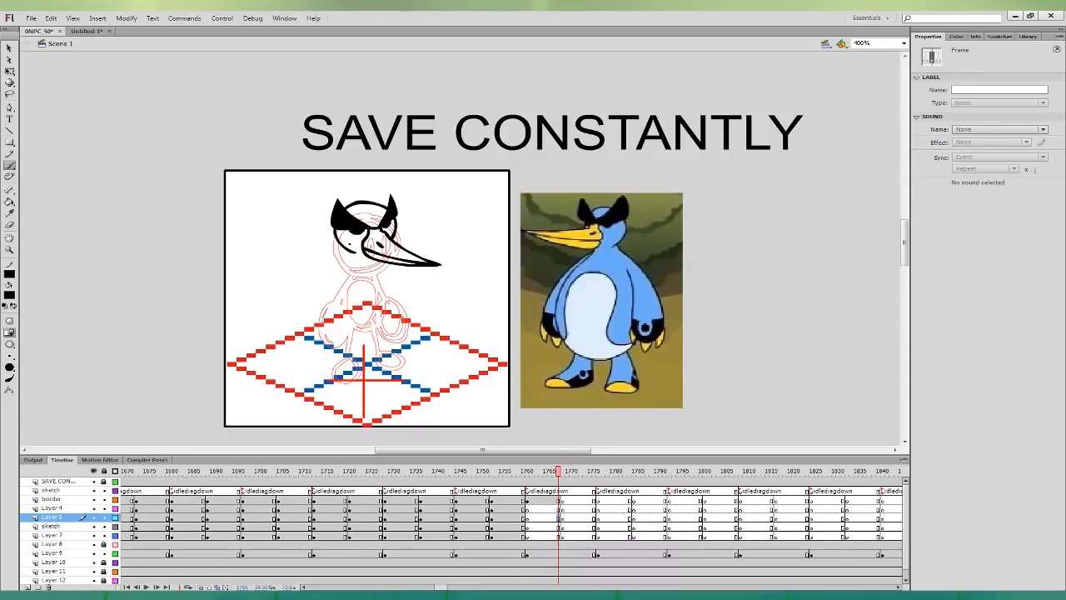
mouse_move(345, 253)
left_mouse_down()
mouse_move(328, 290)
mouse_move(336, 321)
left_mouse_up()
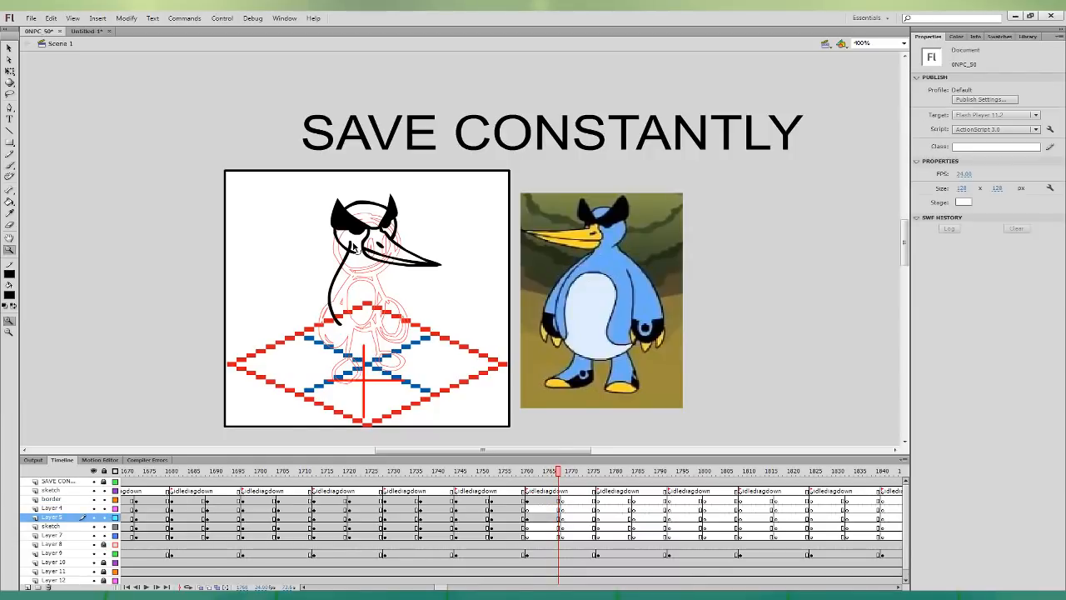
left_click(10, 167)
key("ctrl+z")
mouse_move(348, 242)
left_mouse_down()
mouse_move(331, 320)
mouse_move(375, 334)
mouse_move(342, 240)
mouse_move(324, 300)
mouse_move(347, 332)
mouse_move(371, 334)
mouse_move(383, 334)
mouse_move(397, 304)
mouse_move(372, 232)
left_mouse_up()
key("ctrl+z")
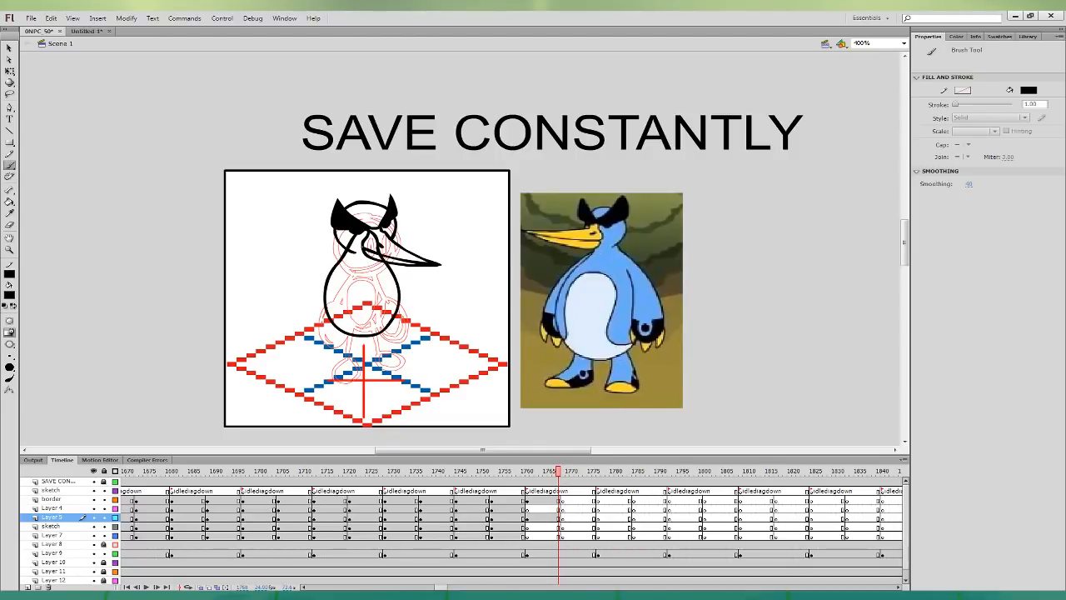
mouse_move(356, 327)
left_mouse_down()
mouse_move(355, 274)
mouse_move(390, 285)
mouse_move(390, 320)
left_mouse_up()
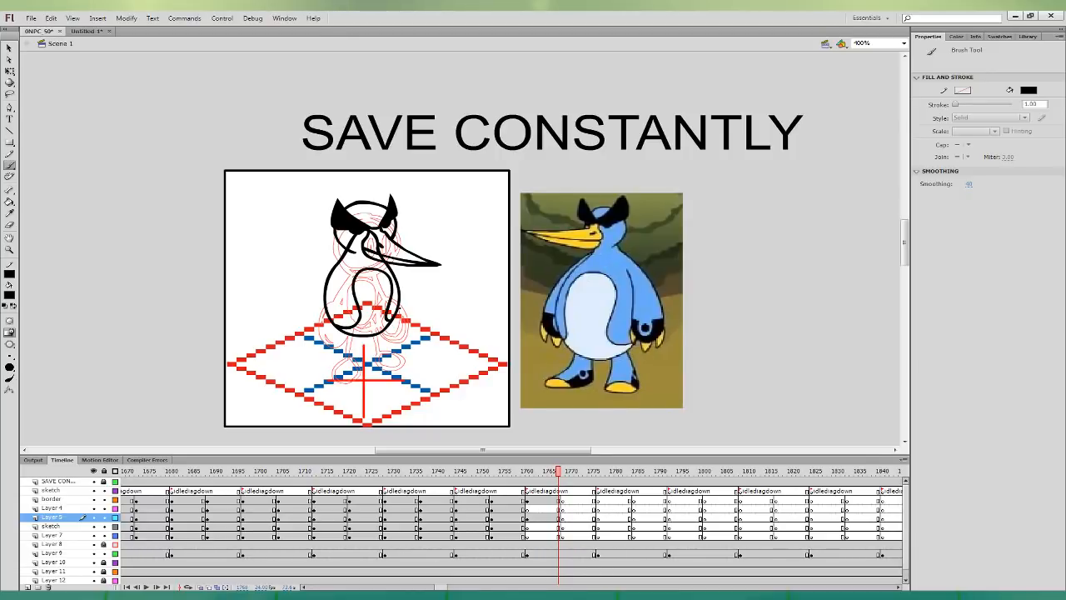
- Draw the bird's near arm with a clawed hand and cuff line on Layer 4, overlapping the body
left_click(559, 508)
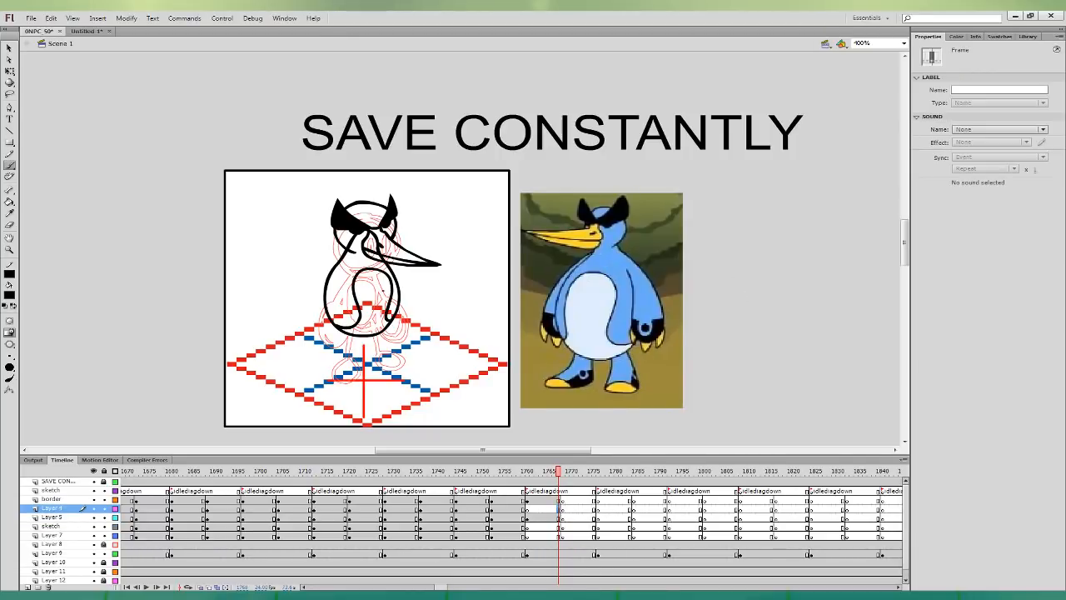
mouse_move(328, 275)
left_mouse_down()
mouse_move(322, 342)
mouse_move(341, 296)
mouse_move(310, 338)
mouse_move(340, 293)
left_mouse_up()
key("ctrl+z")
mouse_move(301, 325)
left_mouse_down()
mouse_move(301, 345)
mouse_move(308, 336)
mouse_move(326, 359)
mouse_move(331, 347)
left_mouse_up()
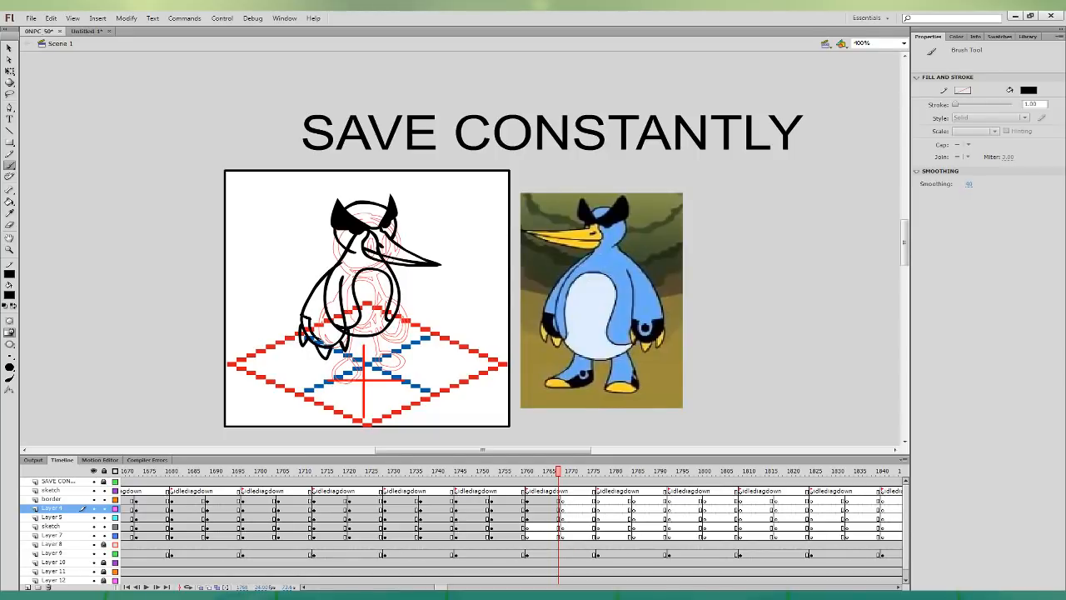
- Add the round dotted marking to the near hand and fill the hand around it with black
key("ctrl+z")
mouse_move(330, 336)
left_mouse_down()
mouse_move(334, 321)
mouse_move(313, 317)
mouse_move(344, 321)
left_mouse_up()
key("ctrl+z")
left_click(10, 202)
left_click(334, 327)
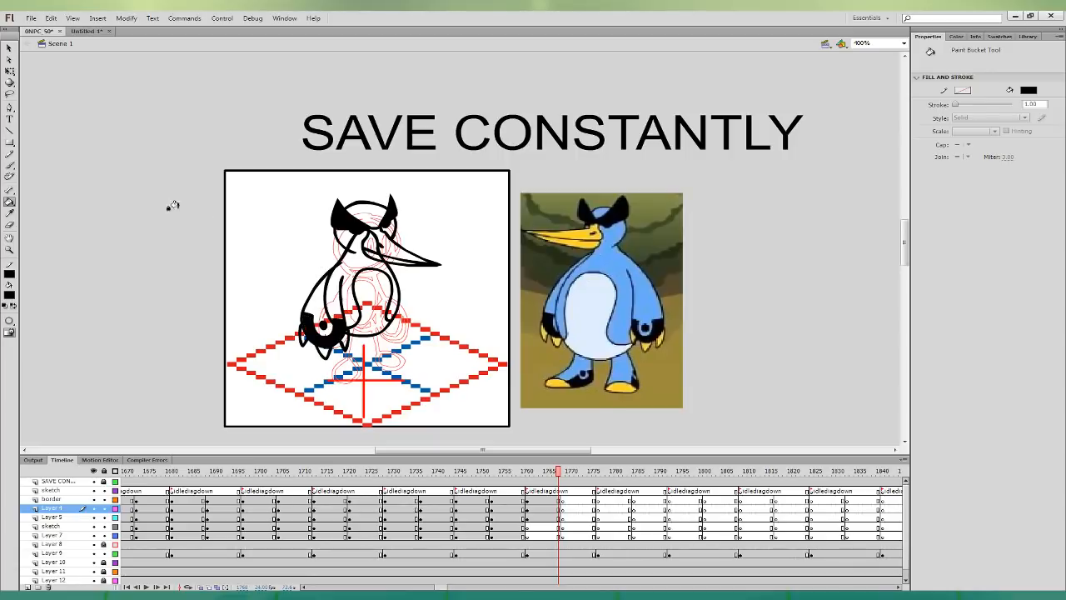
- Draw the two legs and feet with their black ankle markings on the sketch layer beneath Layer 5
left_click(10, 165)
left_click(560, 527)
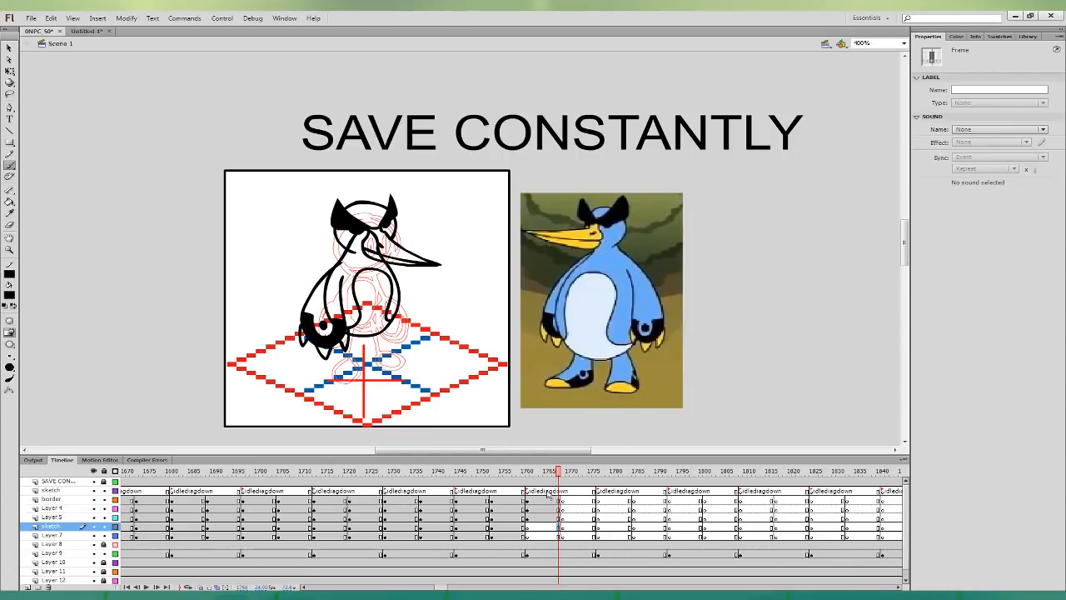
mouse_move(341, 345)
left_mouse_down()
mouse_move(332, 367)
mouse_move(361, 337)
mouse_move(333, 377)
mouse_move(357, 360)
mouse_move(352, 323)
mouse_move(371, 354)
mouse_move(408, 359)
mouse_move(375, 321)
left_mouse_up()
key("ctrl+z")
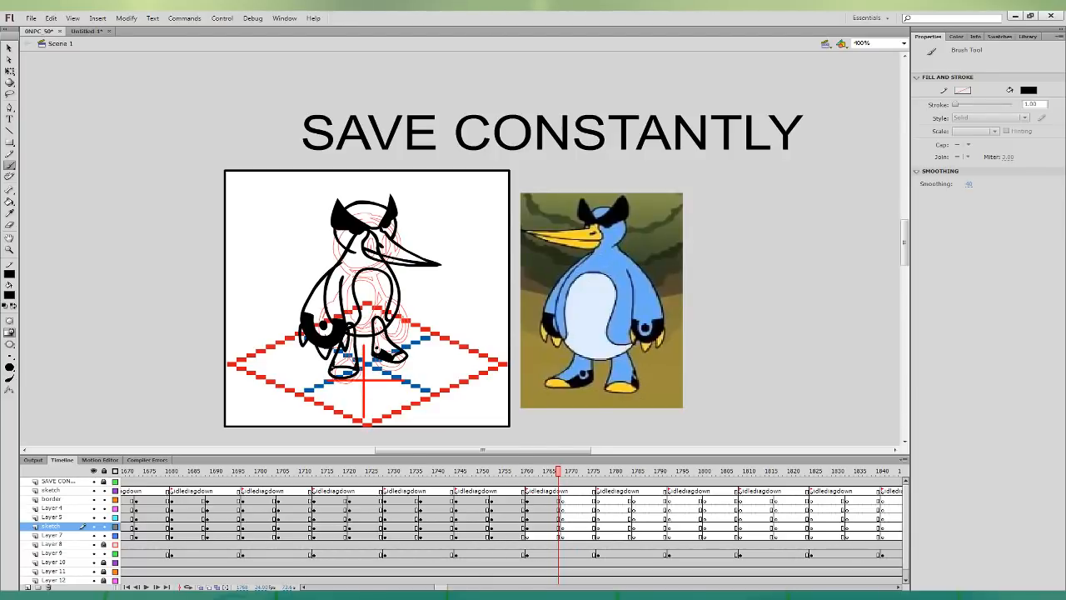
left_click_drag(377, 347, 333, 369)
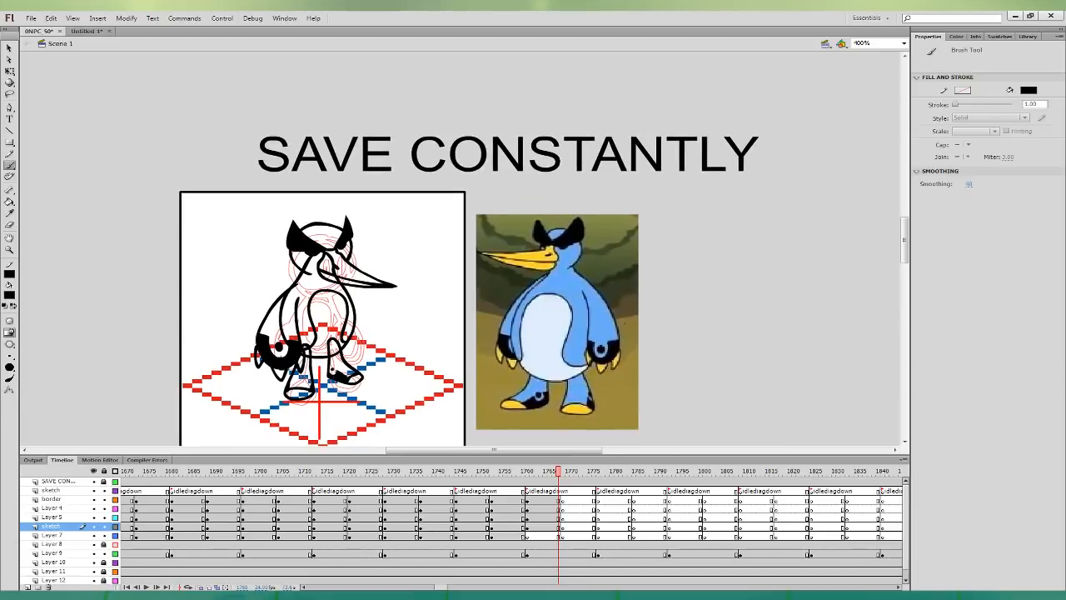
- Sample the reference bird's blue and fill the head, body, legs and near arm with it
left_click(10, 213)
left_click(571, 256)
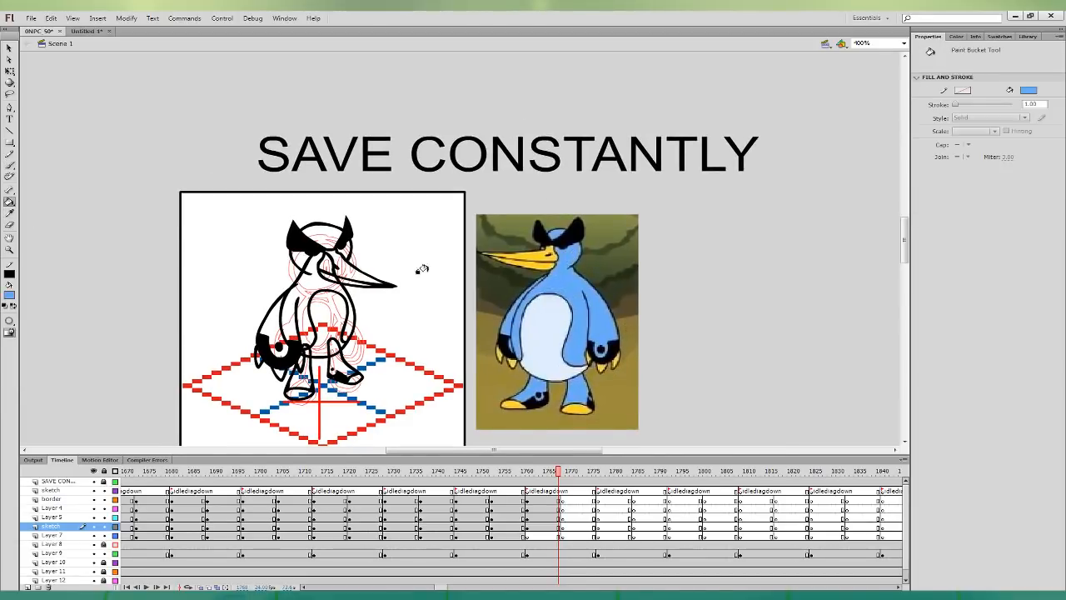
left_click(300, 277)
left_click(318, 234)
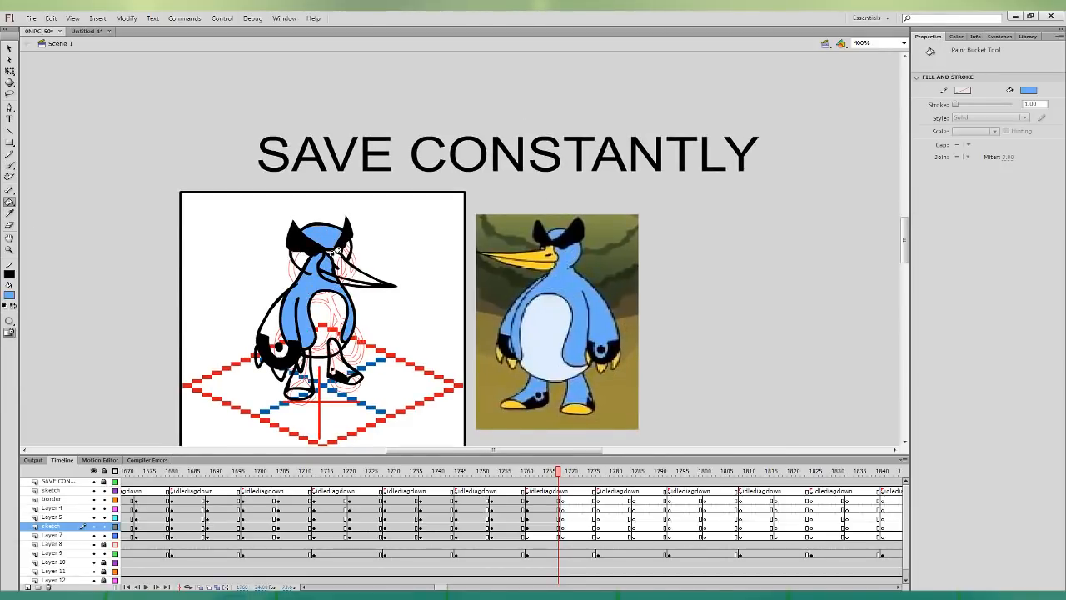
left_click(347, 244)
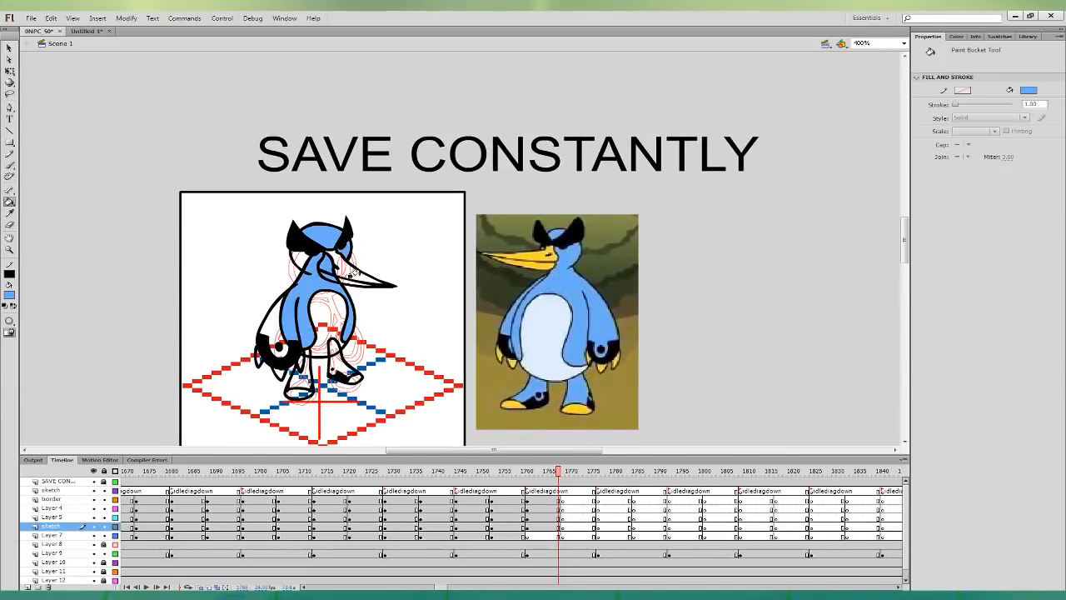
left_click(10, 166)
left_click(541, 507)
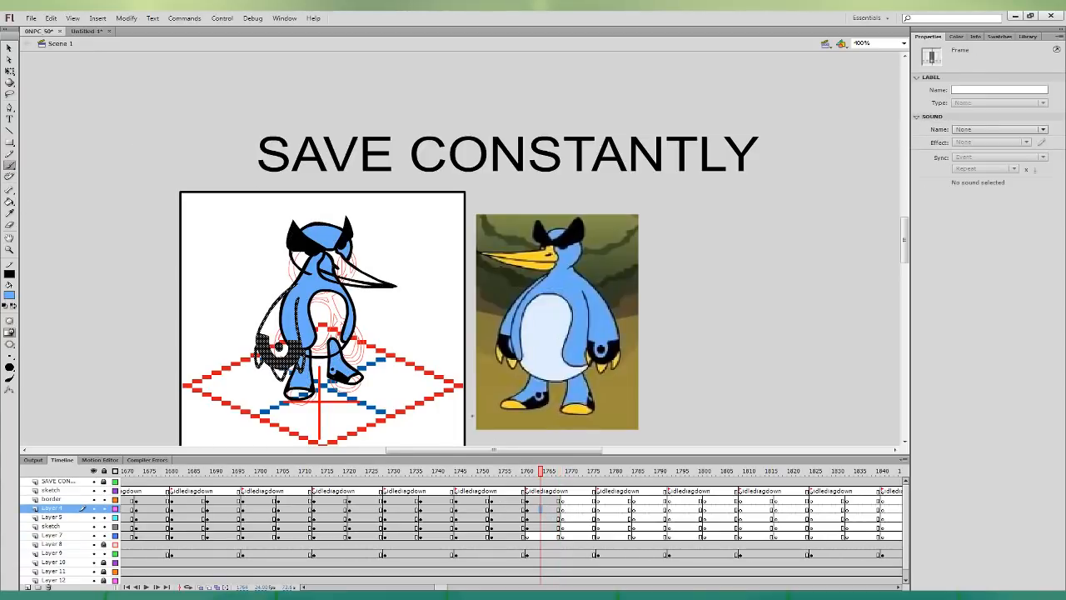
left_click(9, 201)
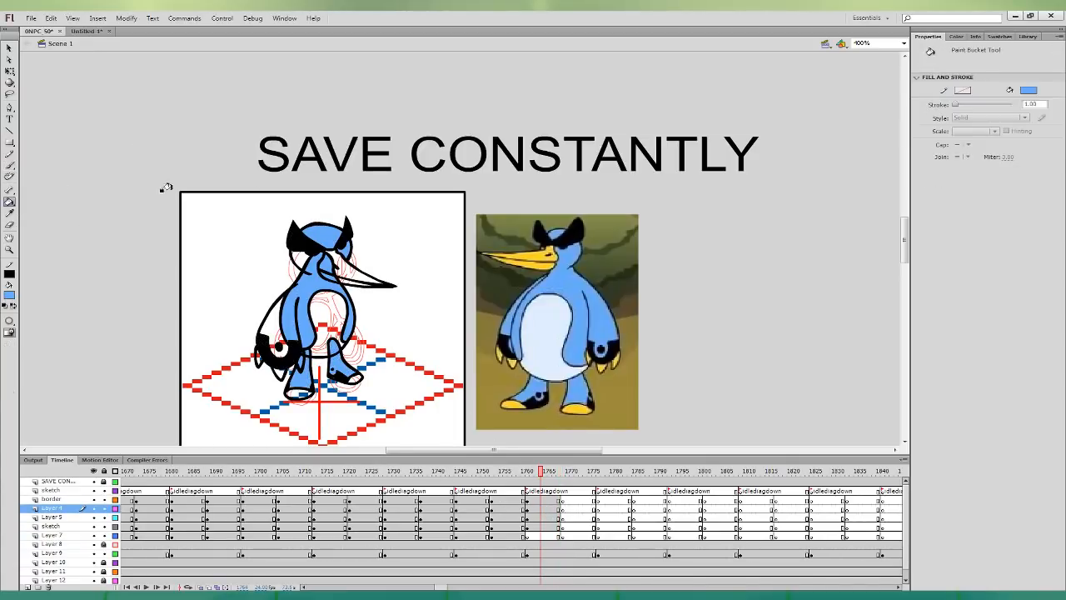
left_click(280, 296)
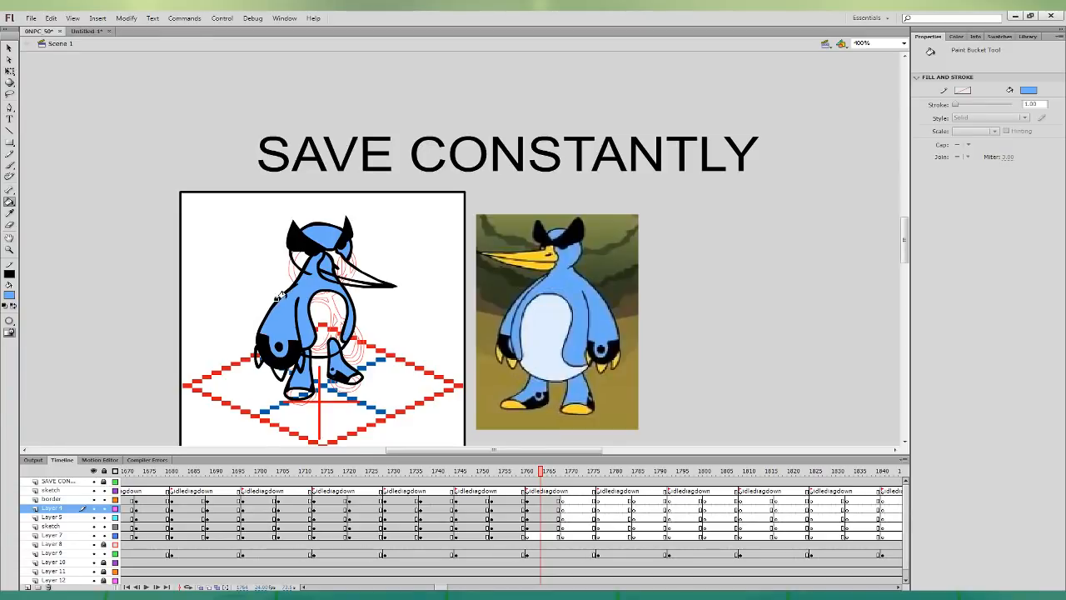
- Close the gap in the lower head outline on the border layer and fill the face blue
left_click(52, 498)
left_click(9, 164)
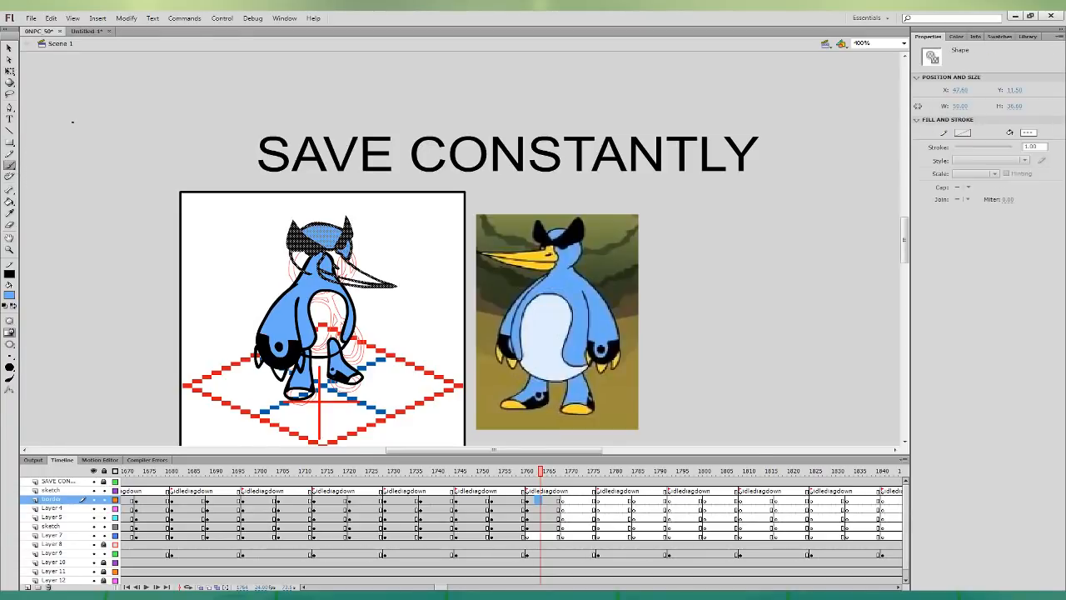
left_click_drag(309, 273, 319, 271)
left_click(10, 202)
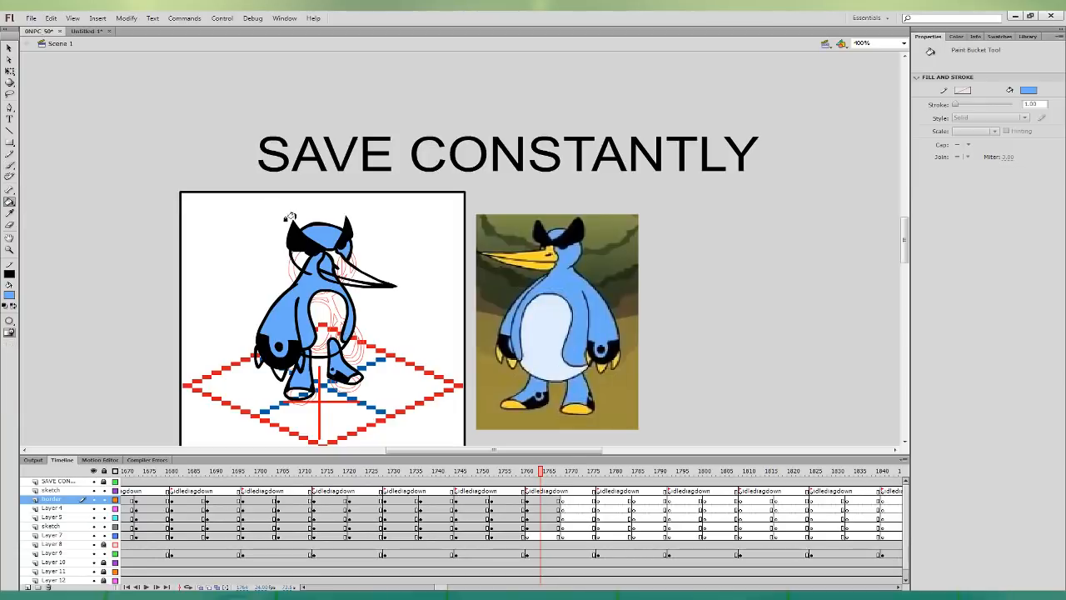
left_click(296, 259)
- Sample the reference's yellow and fill the bird's beak, claws and toes with it
left_click(10, 214)
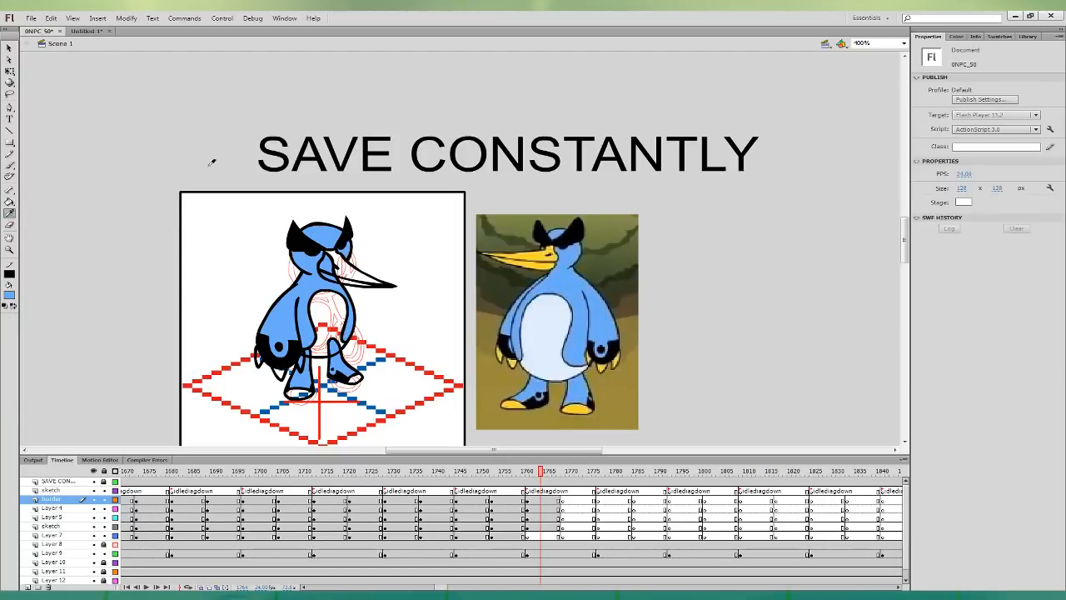
left_click(545, 252)
left_click(346, 268)
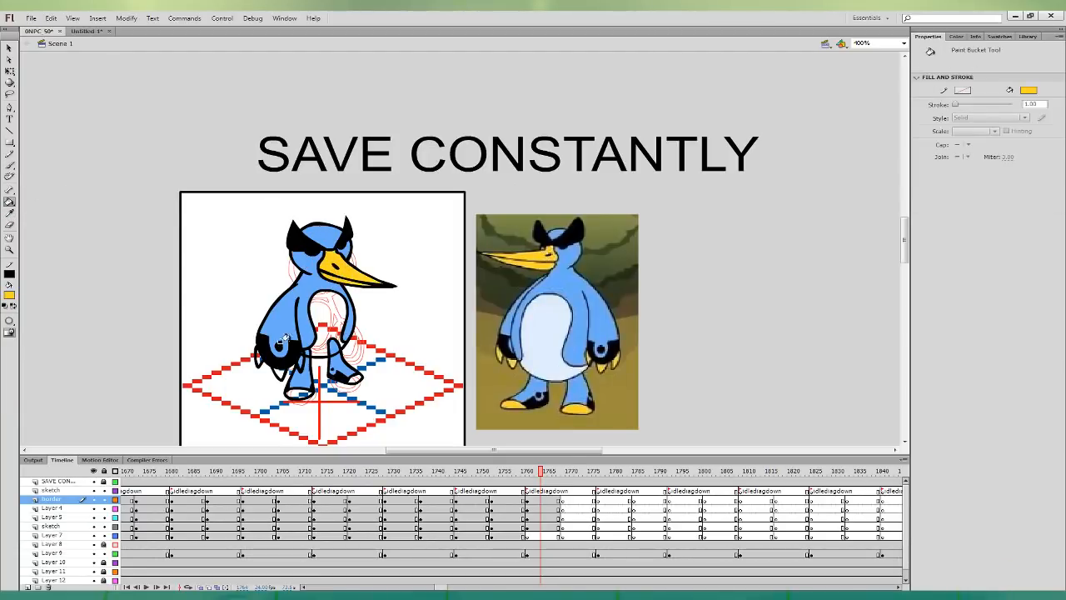
left_click(277, 370)
left_click(255, 356)
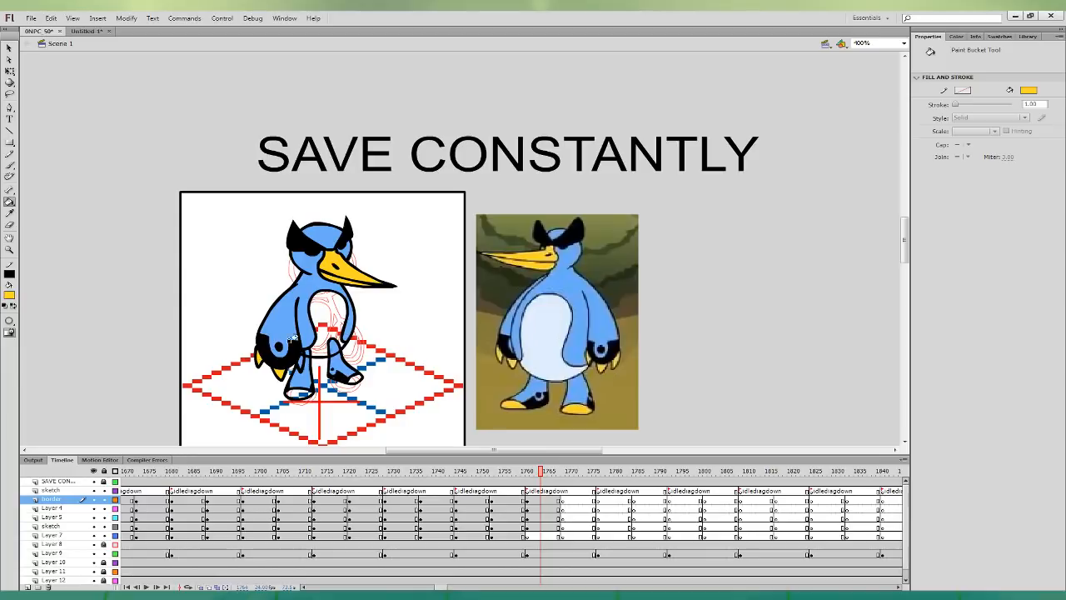
left_click(299, 390)
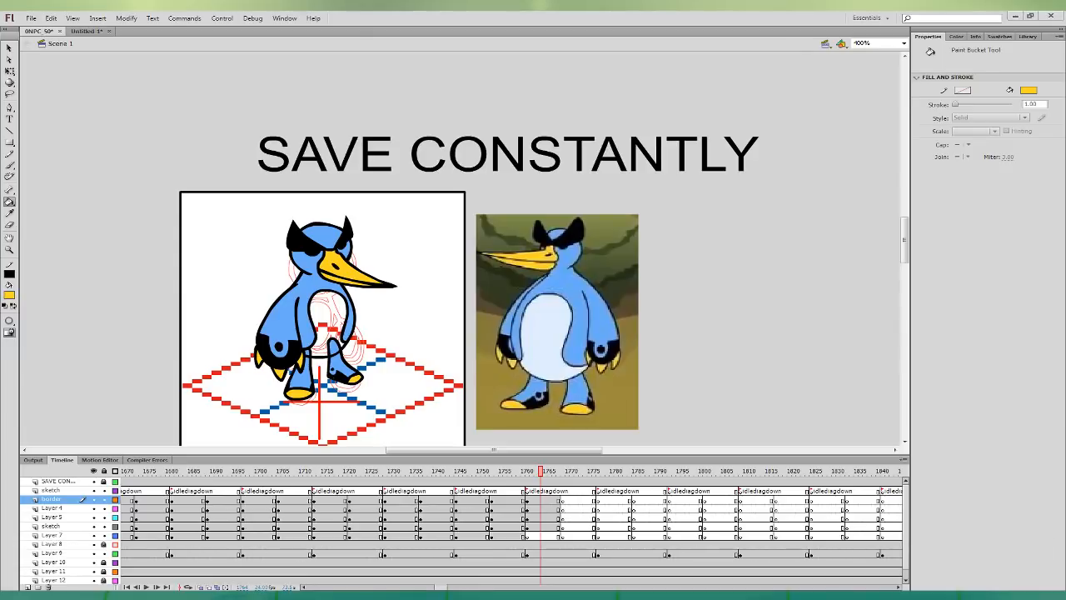
- Fill the bird's belly patch with the pale blue sampled from the reference belly
left_click(9, 213)
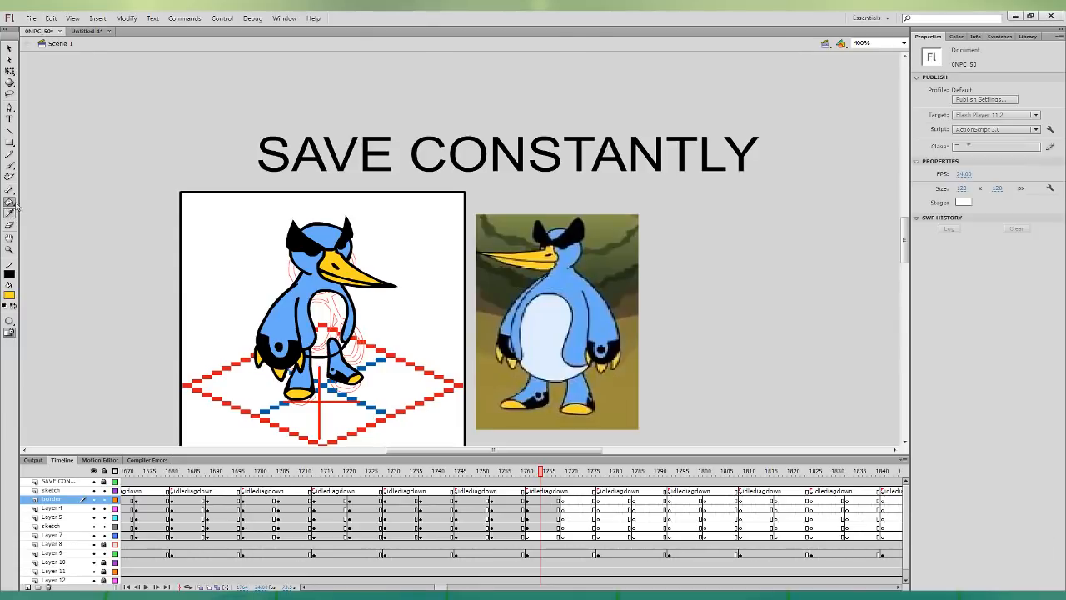
left_click(561, 300)
left_click(329, 326)
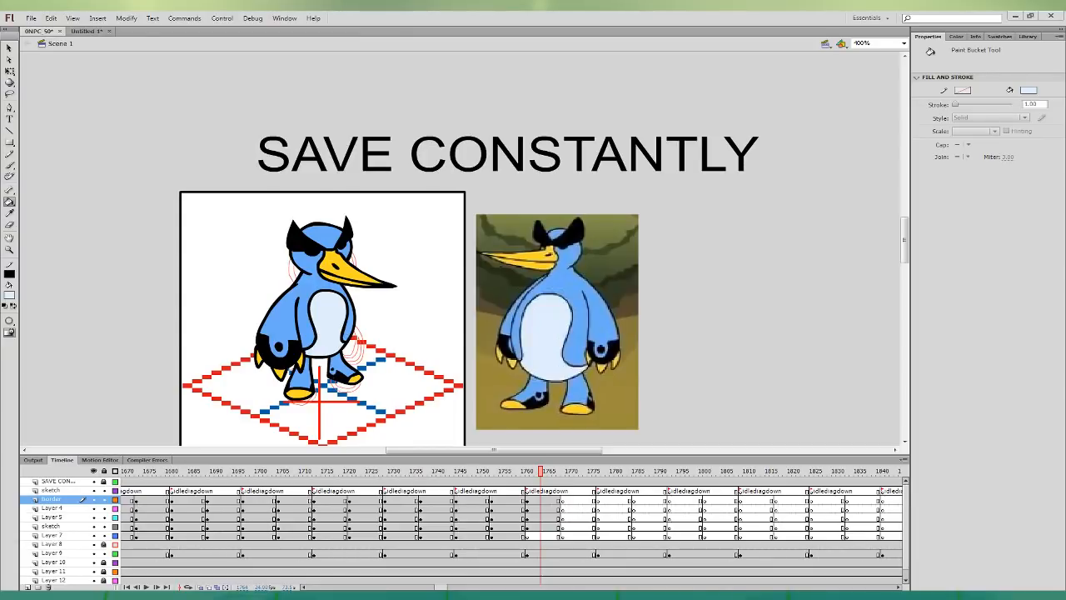
- Duplicate the arm onto Layer 7, flip it horizontally, set it beside the body and delete its stray shoulder fragments
left_click(12, 70)
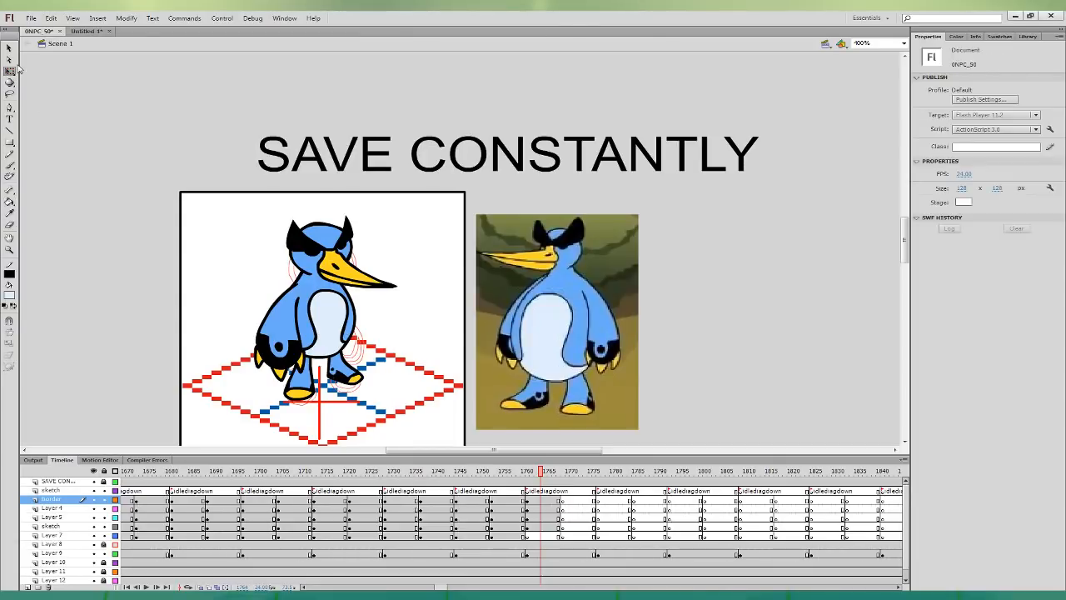
left_click(536, 509)
left_click(527, 536)
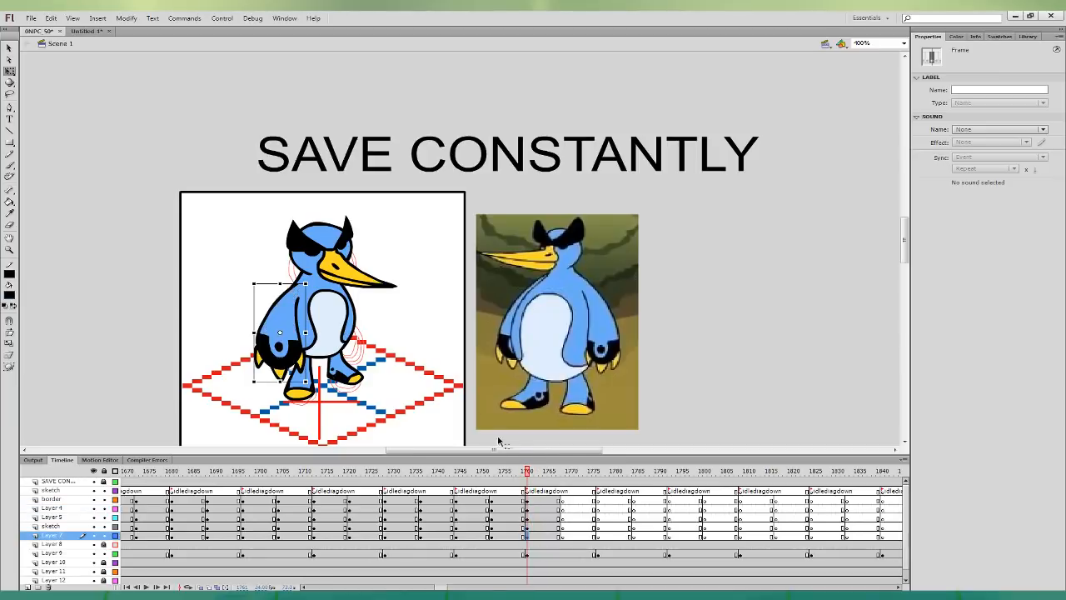
left_click(131, 21)
left_click(301, 240)
left_click_drag(274, 294, 242, 268)
left_click(256, 263)
left_click(240, 285)
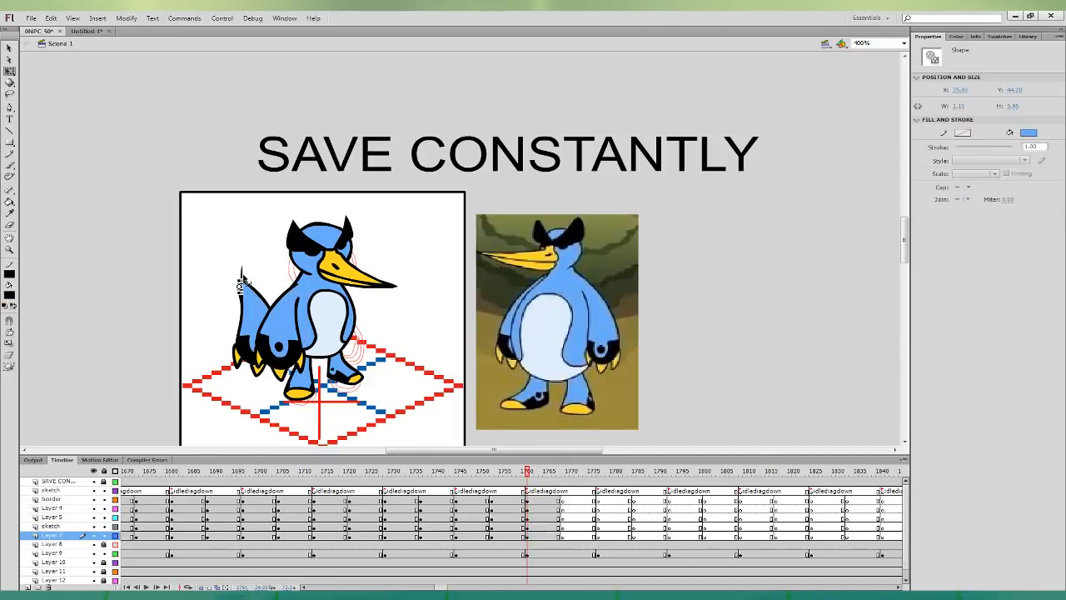
key("Delete")
left_click(242, 271)
key("Delete")
- Move the flipped Layer 7 arm behind the body's opposite side and rotate it to fit the far shoulder
left_click(531, 527)
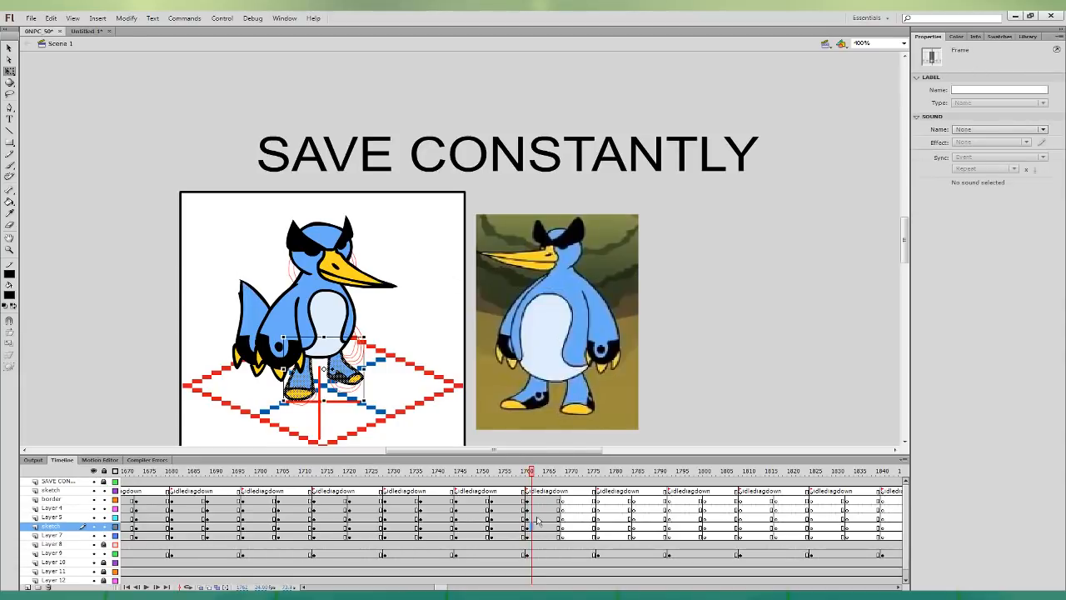
left_click(535, 519)
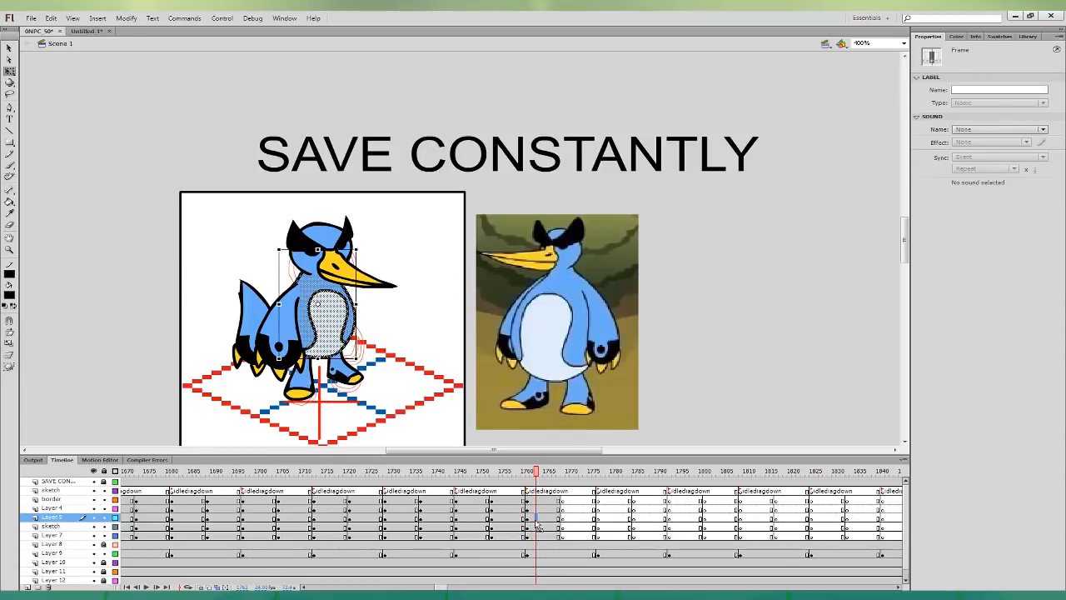
left_click(532, 517)
left_click(535, 527)
left_click(536, 536)
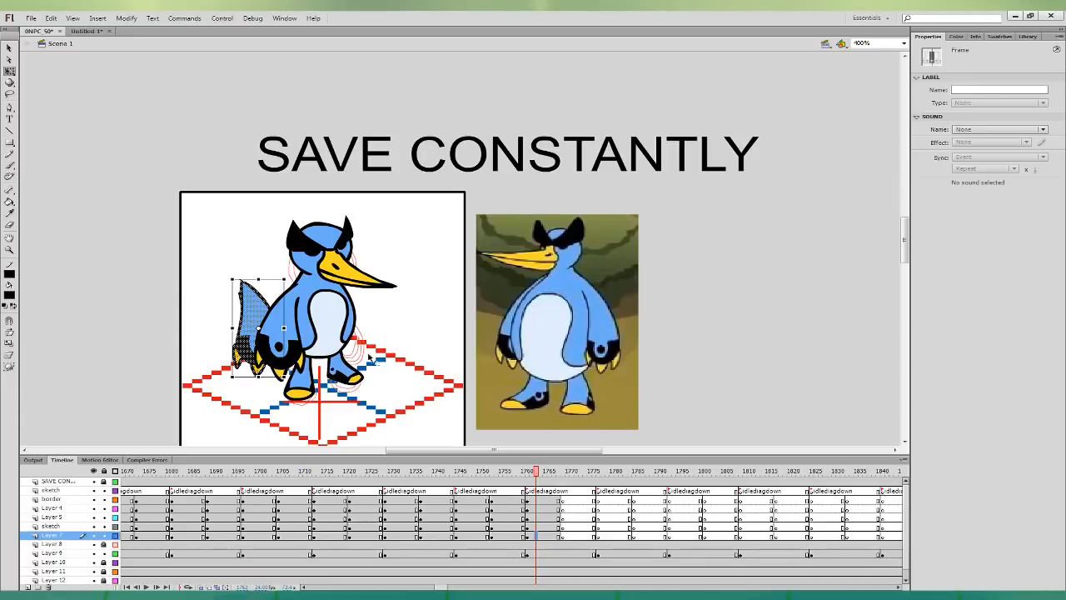
left_click_drag(257, 305, 353, 302)
left_click_drag(386, 371, 393, 363)
left_click_drag(378, 335, 375, 328)
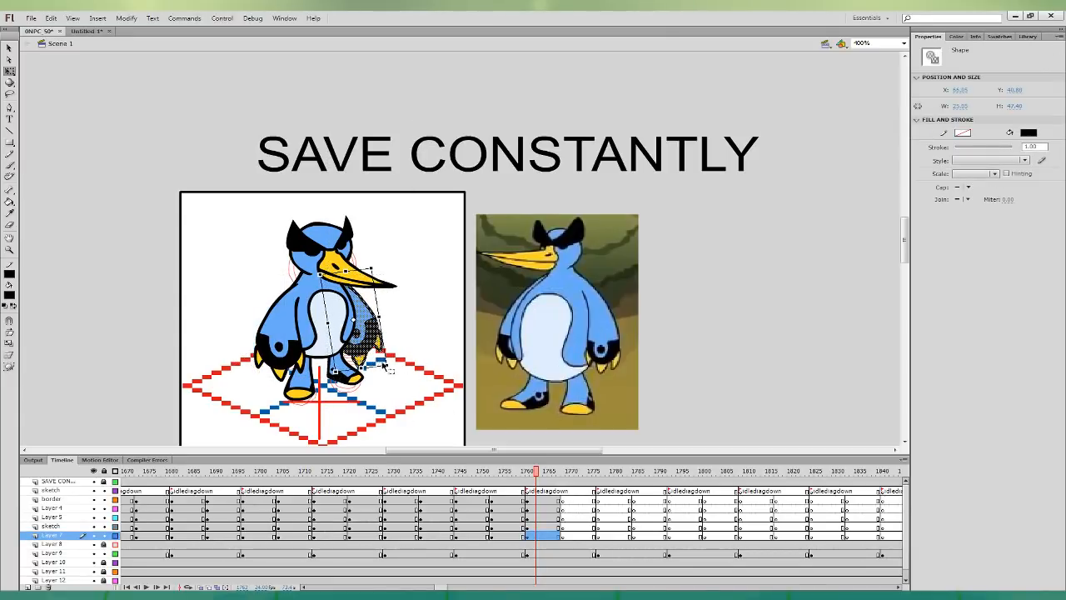
- Shift the whole bird slightly down and right and copy it into the second keyframe on the border through Layer 7 layers
left_click(542, 493)
left_click(543, 499)
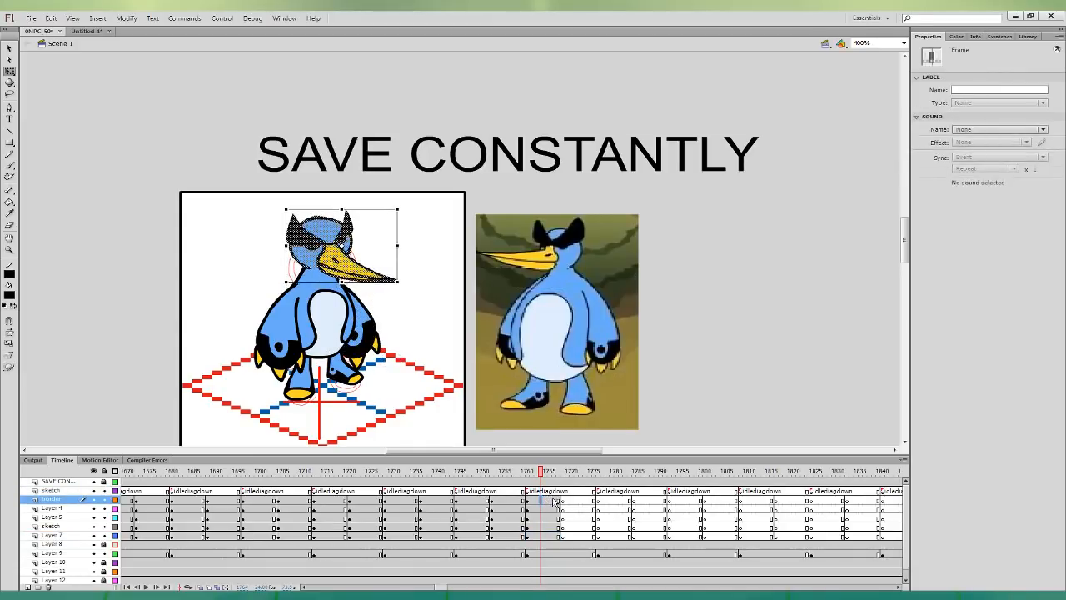
left_click_drag(545, 536, 549, 500)
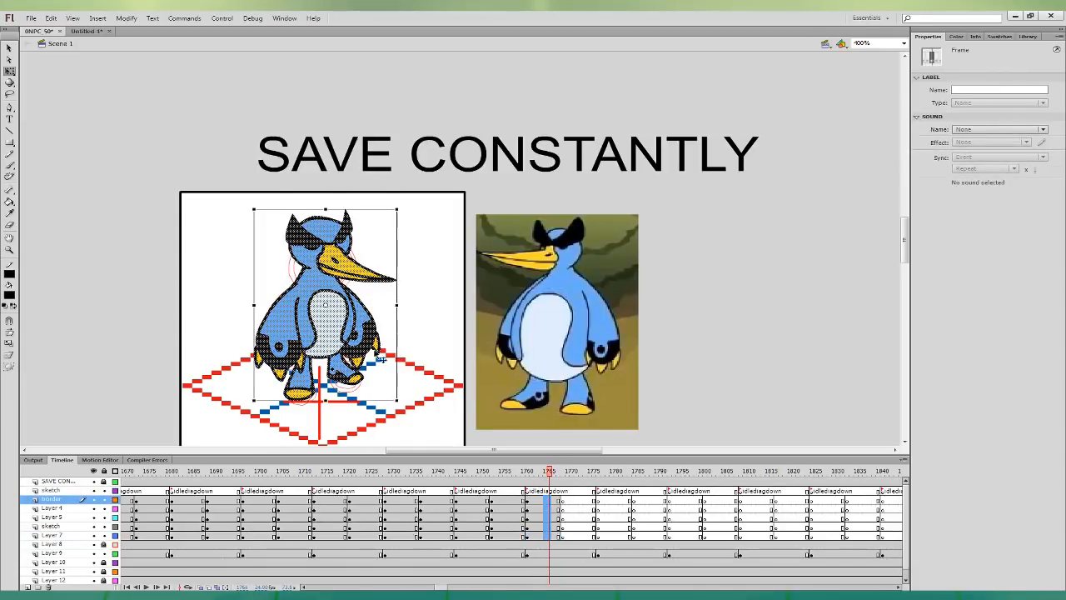
left_click_drag(369, 344, 371, 350)
left_click(553, 510)
left_click_drag(546, 535, 547, 500)
left_click_drag(547, 505, 564, 520)
left_click(570, 528)
- Shift the head, body and arms of the bird's second pose slightly down and right, leaving the legs planted
left_click(366, 373)
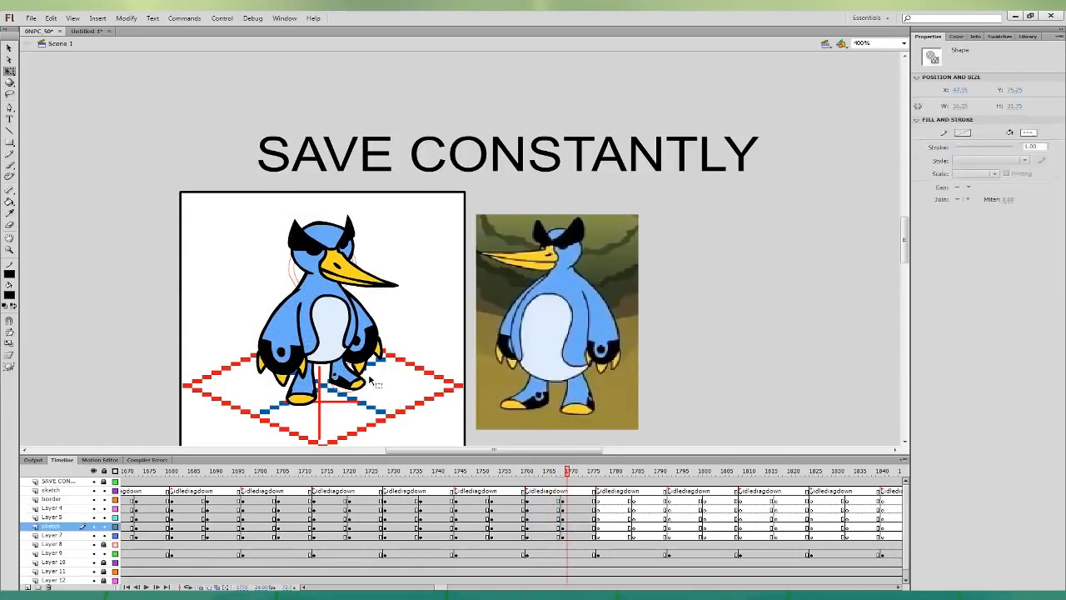
left_click(308, 376)
left_click(301, 399, "shift")
left_click(315, 367, "shift")
left_click(573, 499)
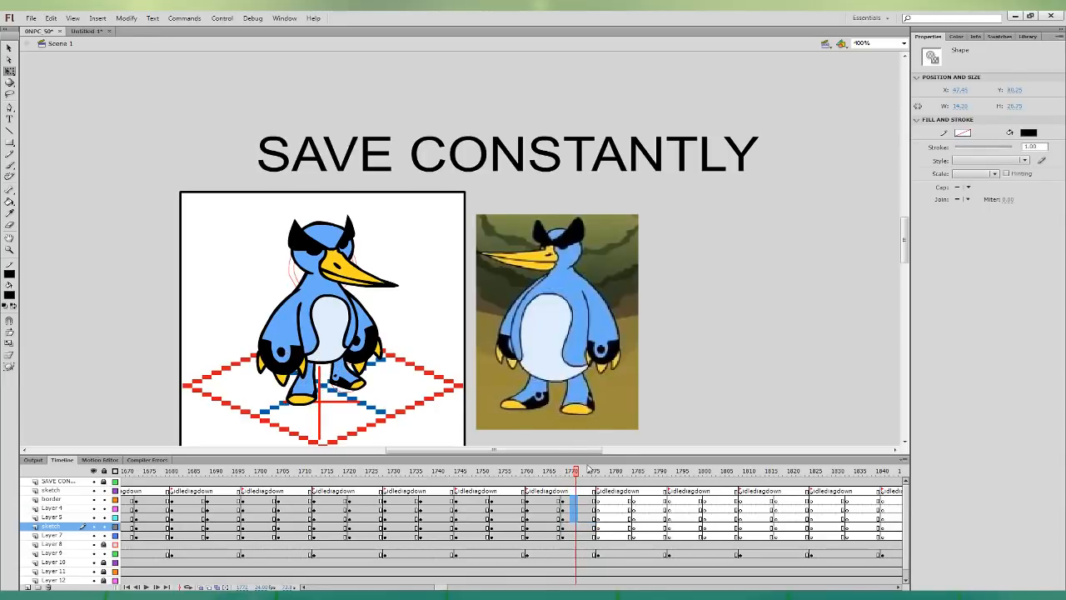
left_click(377, 323)
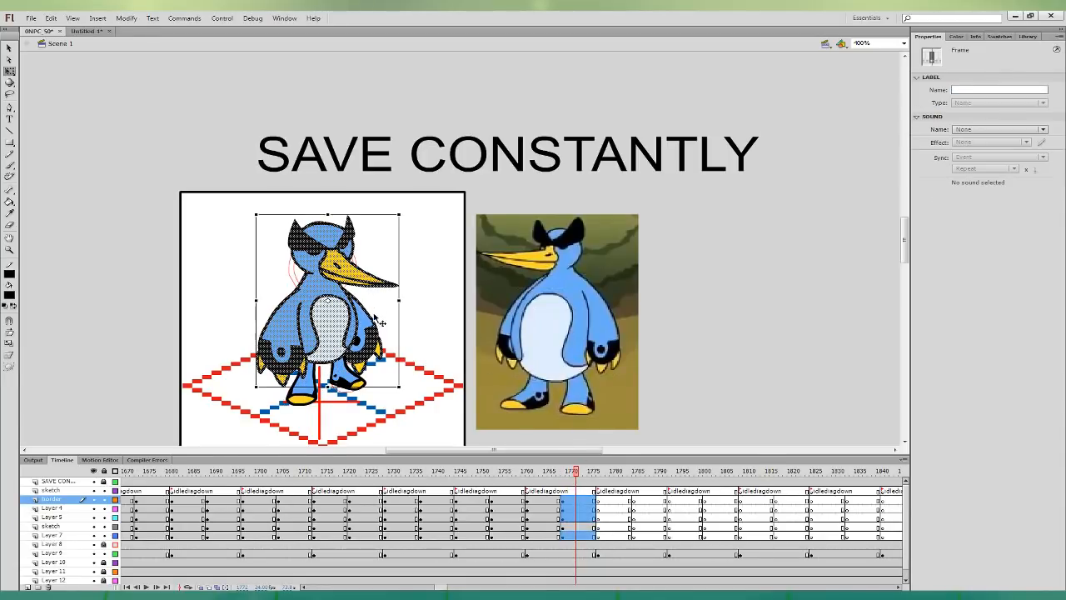
left_click(424, 349)
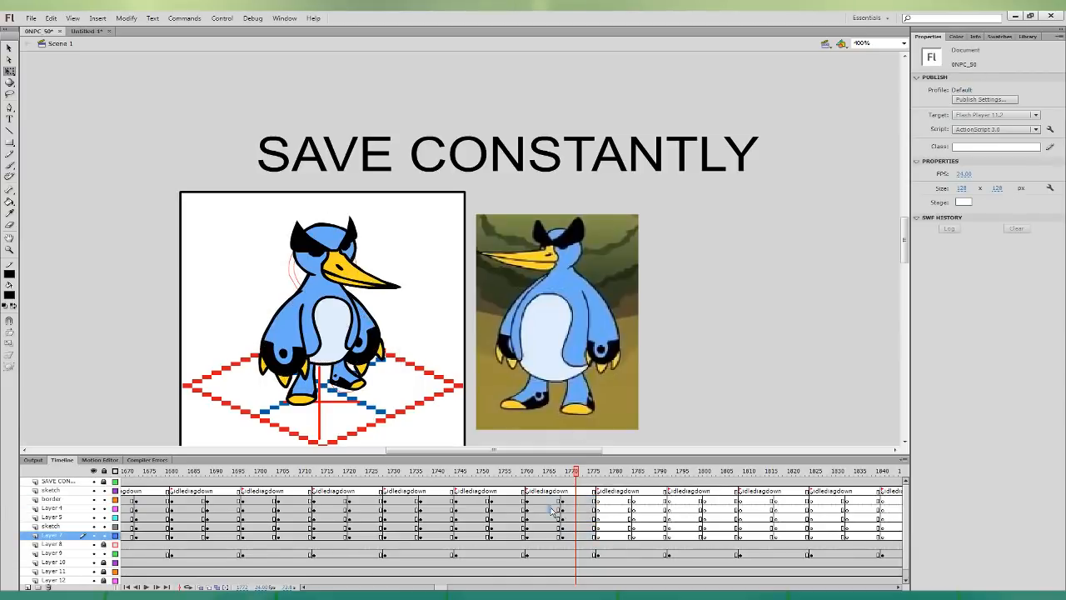
- Rotate the Layer 4 and Layer 7 arms slightly outward from the body in the bird's second pose
left_click(571, 508)
left_click_drag(298, 388, 290, 388)
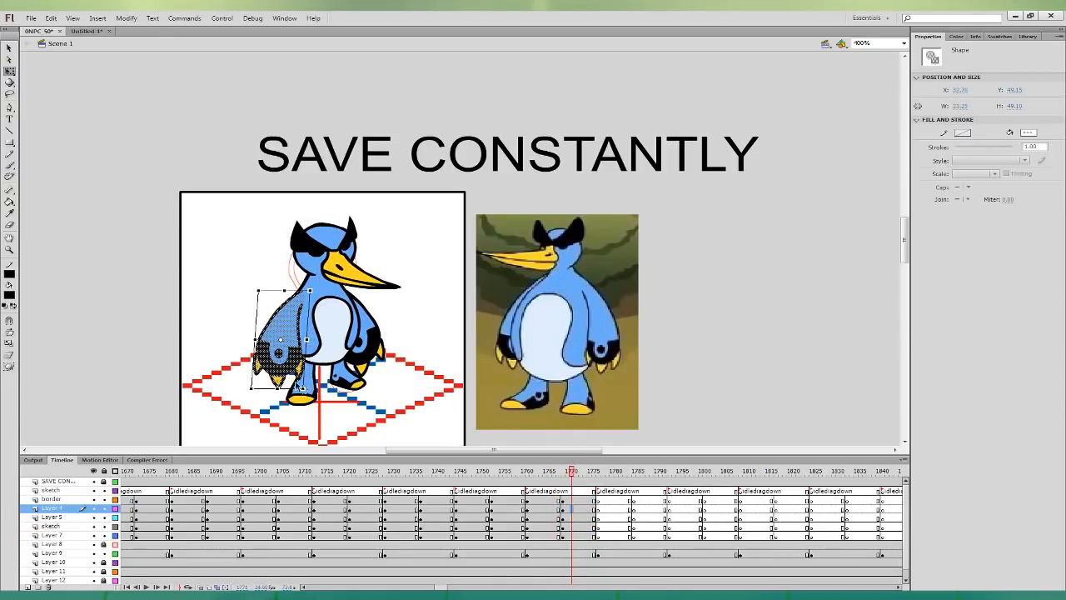
left_click(559, 536)
left_click(563, 535)
left_click_drag(370, 376, 372, 377)
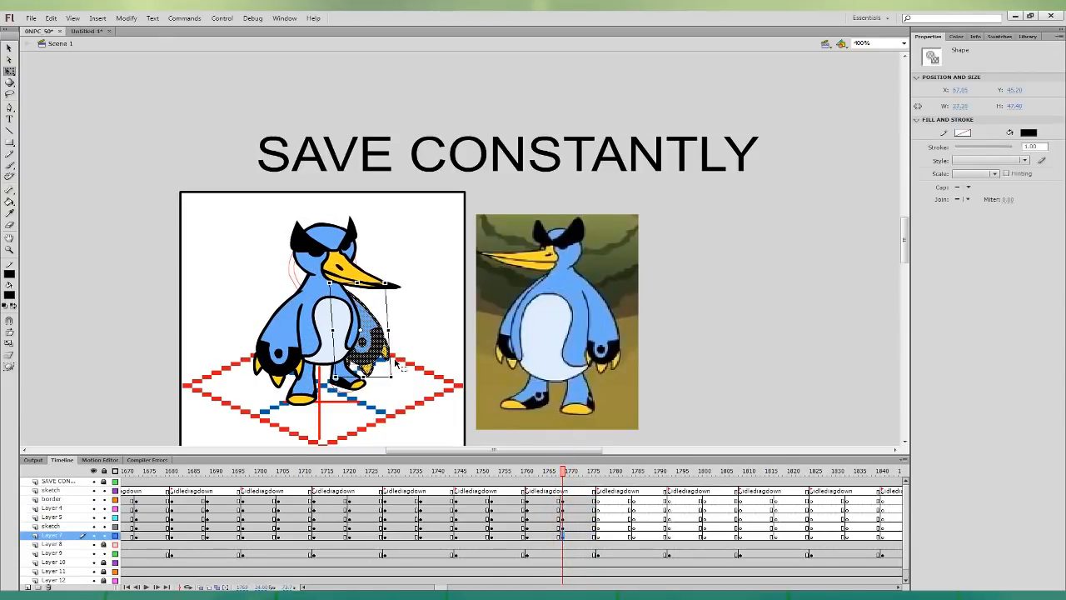
- Nudge the bird's head on the border layer slightly right and down in the second keyframe
left_click(569, 500)
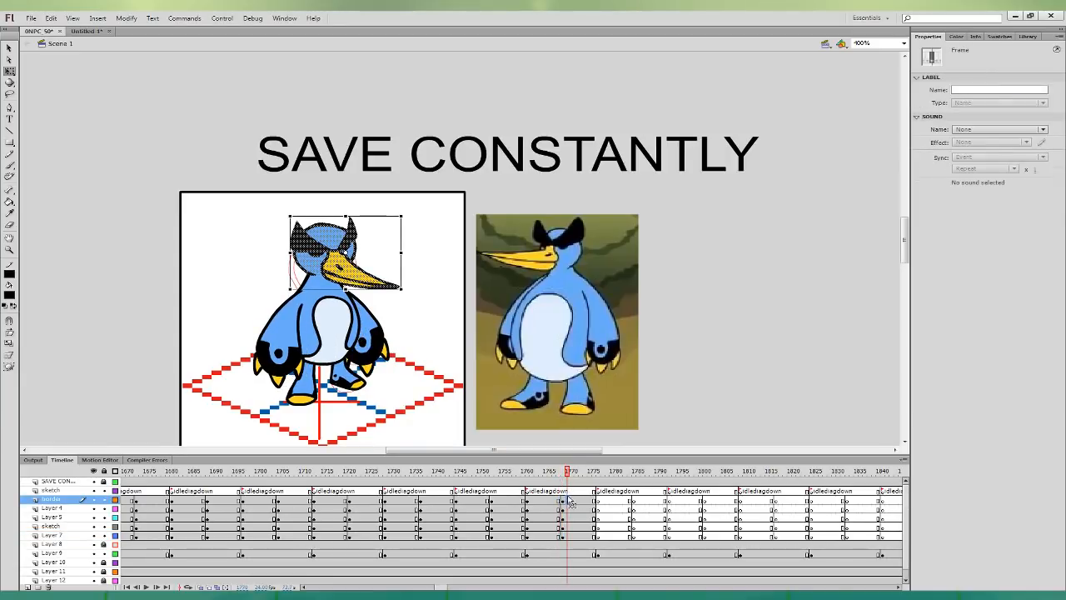
key("Right")
key("Down")
left_click(559, 508)
left_click(568, 499)
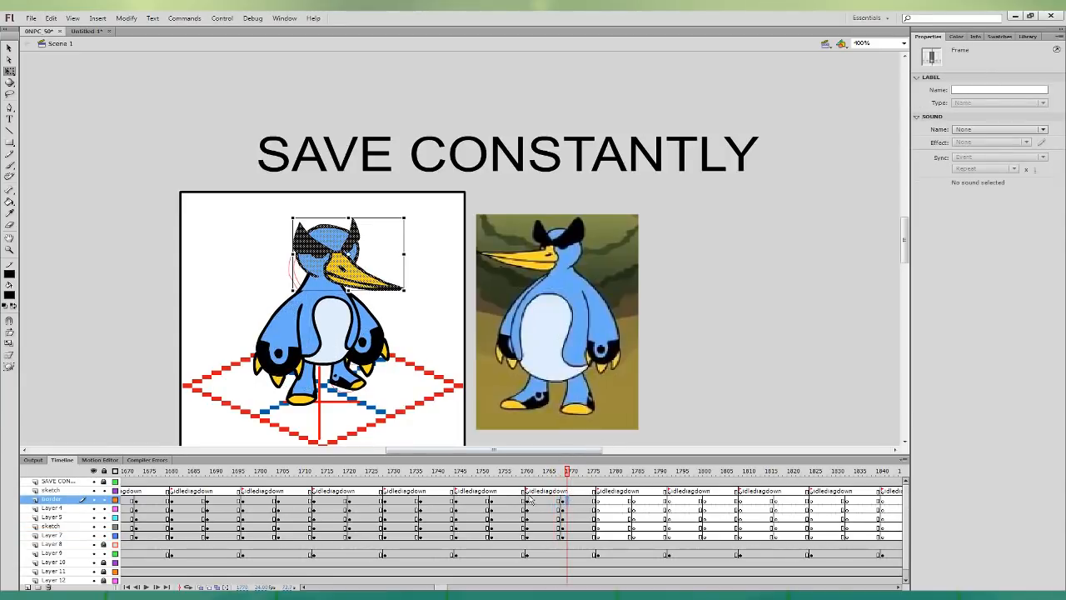
- Copy the bird's idlediagdown frames over the old ones in the Untitled-1 document and test the movie
left_click_drag(527, 492, 594, 536)
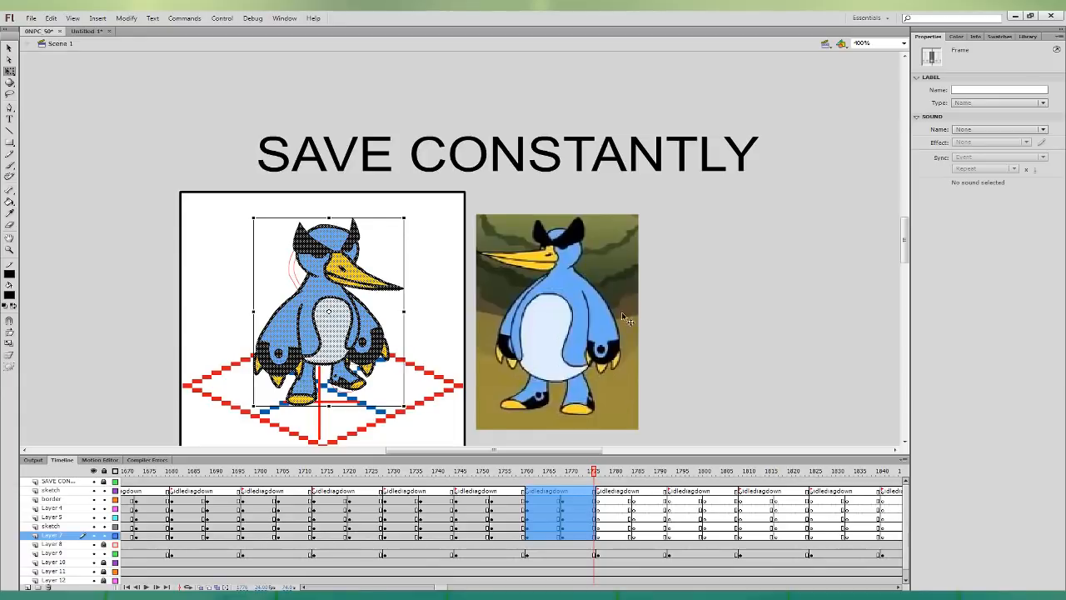
left_click(87, 31)
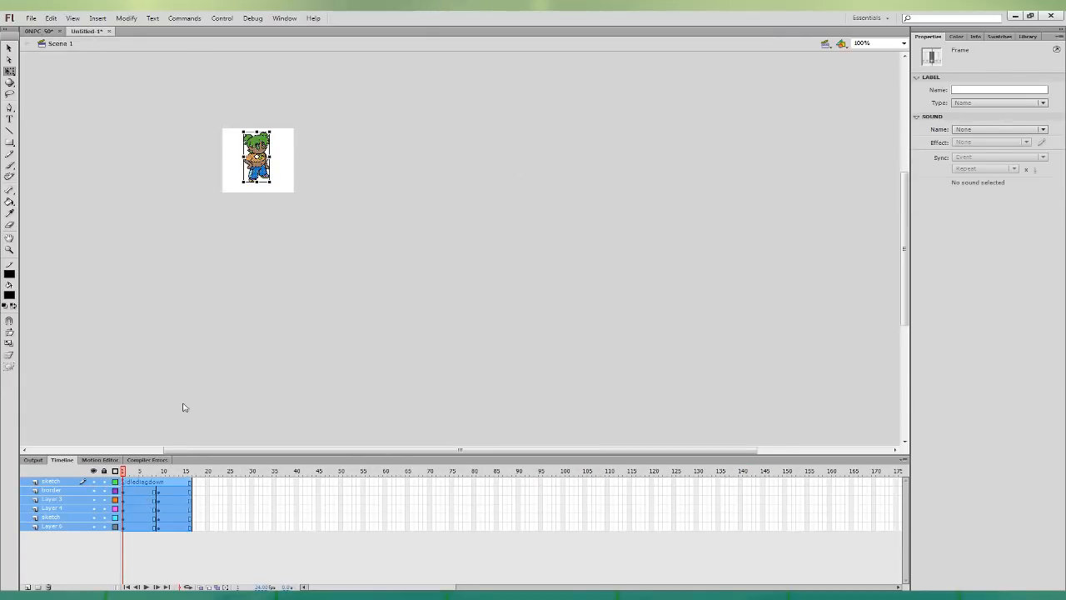
key("ctrl+alt+v")
left_click(275, 278)
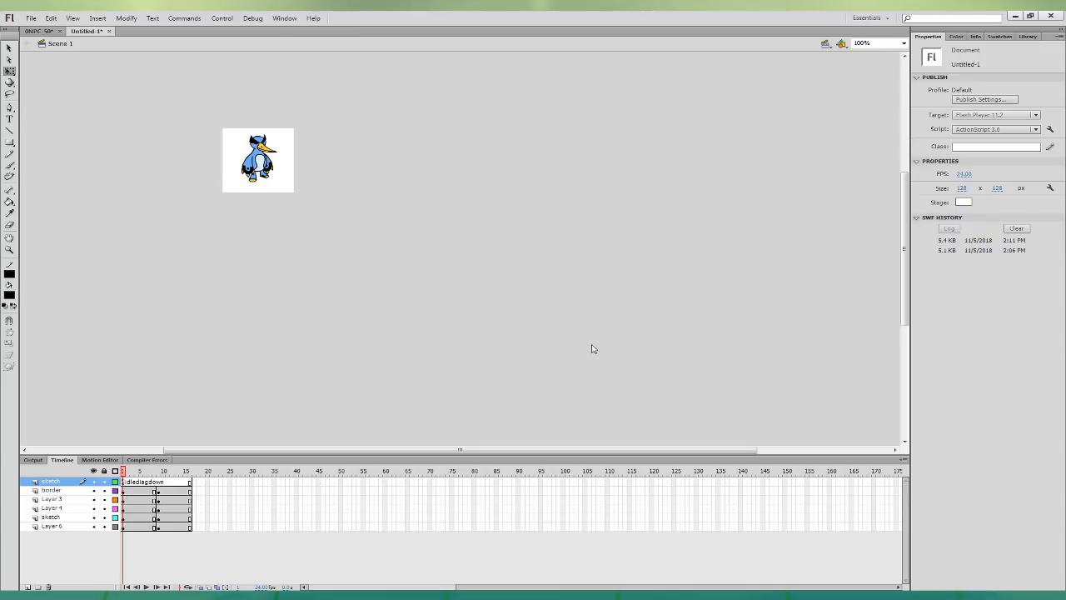
key("ctrl+Return")
- Return to the 0NPC document, scale down the armored robot reference on Layer 9 and place it beside the canvas
left_click(36, 31)
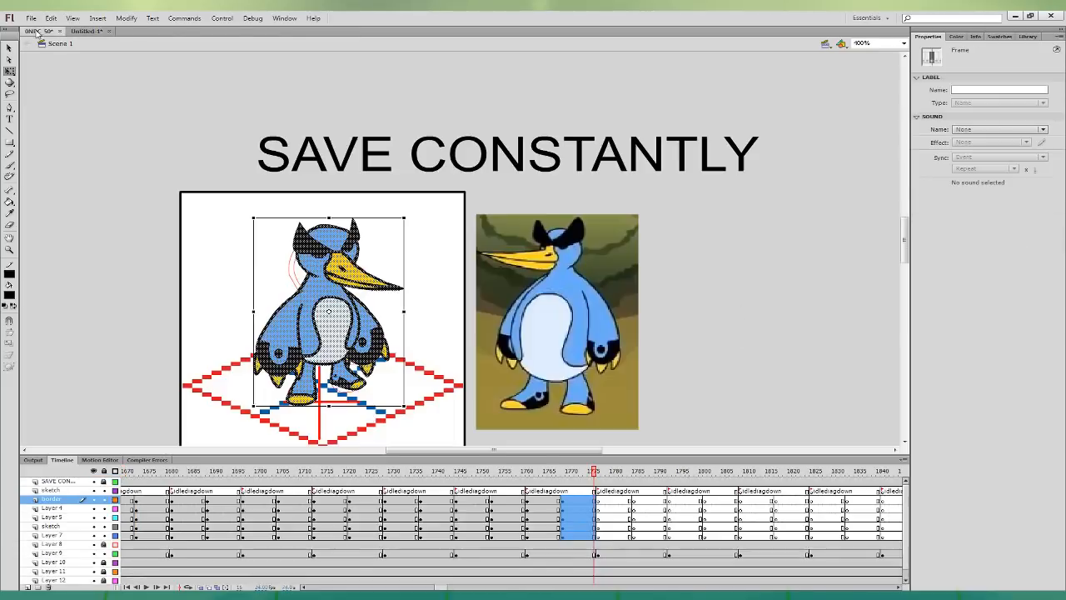
left_click(629, 536)
left_click(629, 536)
left_click_drag(658, 428, 364, 397)
left_click(581, 319)
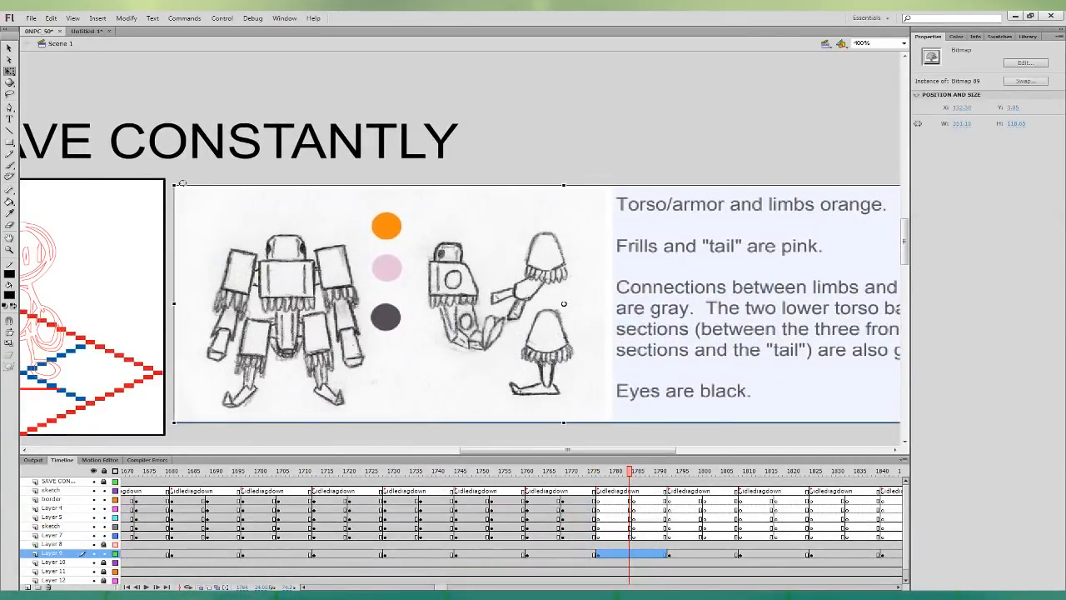
left_click_drag(175, 184, 286, 231)
left_click_drag(516, 308, 371, 294)
left_click(412, 369)
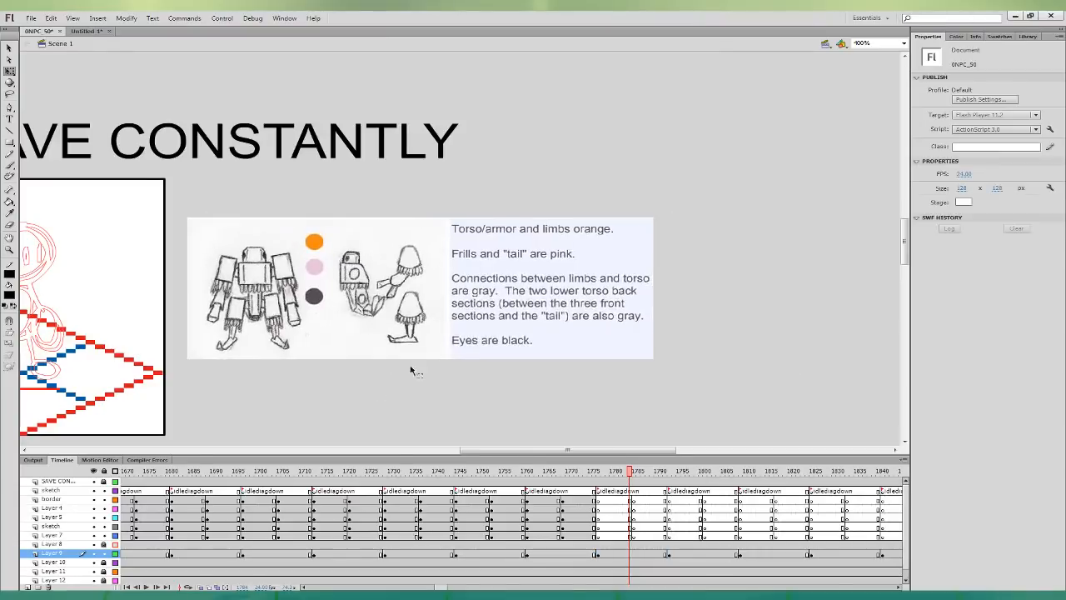
left_click_drag(467, 353, 728, 368)
left_click_drag(767, 332, 755, 321)
mouse_move(729, 369)
left_mouse_down()
mouse_move(728, 350)
mouse_move(718, 362)
left_mouse_up()
left_click(657, 429)
- Brush a black hexagonal head outline with two eyes over the red sketch on the border layer
left_click(632, 499)
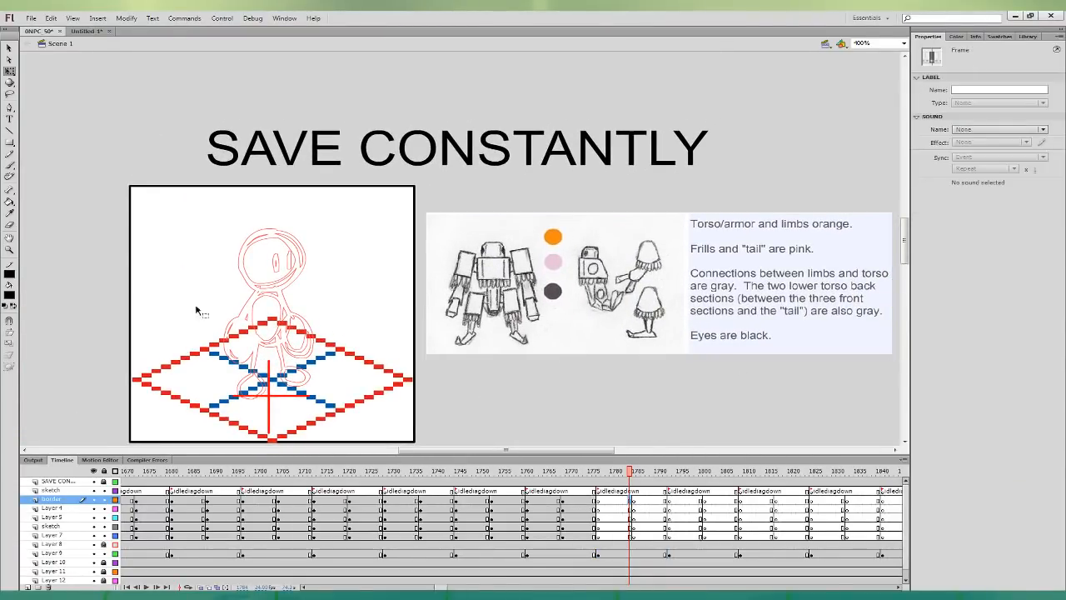
left_click(10, 167)
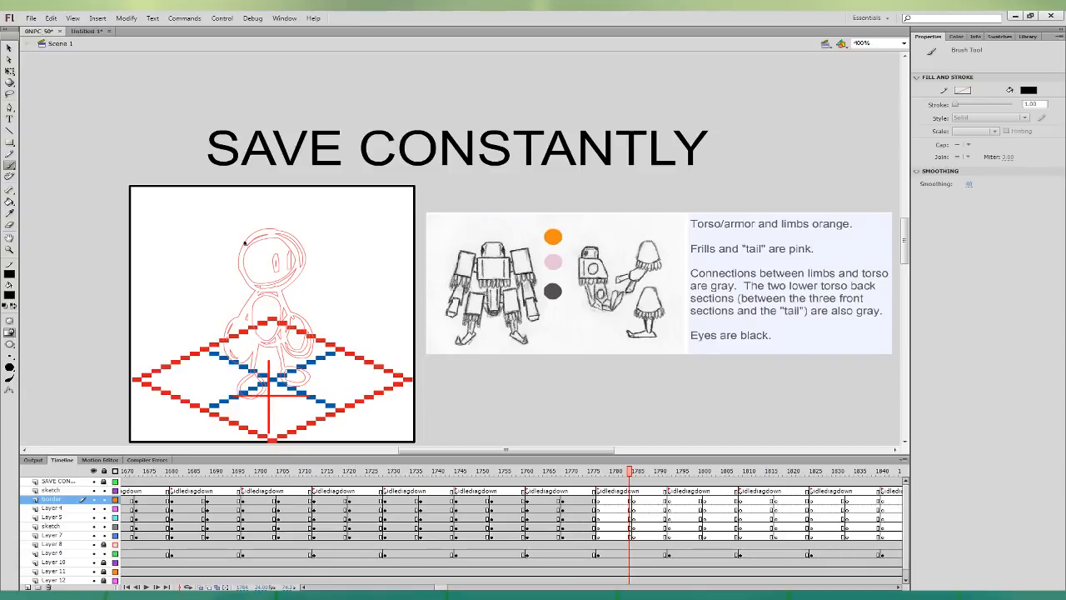
mouse_move(244, 242)
left_mouse_down()
mouse_move(274, 269)
mouse_move(242, 258)
mouse_move(275, 277)
mouse_move(309, 265)
mouse_move(310, 241)
mouse_move(275, 225)
mouse_move(242, 242)
mouse_move(275, 252)
mouse_move(253, 246)
mouse_move(279, 272)
mouse_move(313, 256)
left_mouse_up()
key("ctrl+z")
key("ctrl+z")
key("ctrl+z")
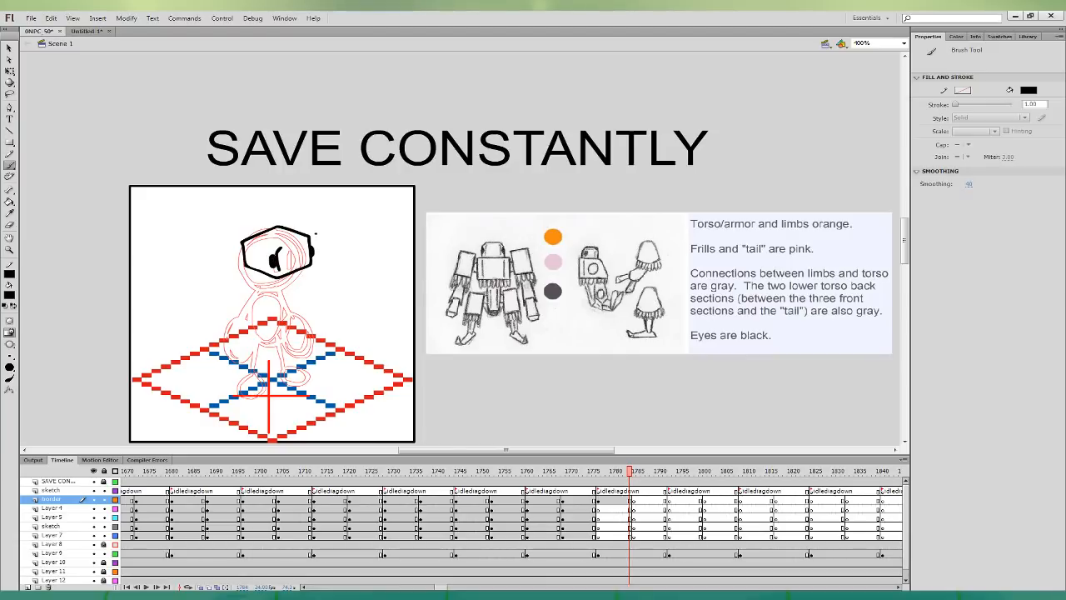
- Erase the top edges of the robot's head outline and repaint them as a rounded dome
key("e")
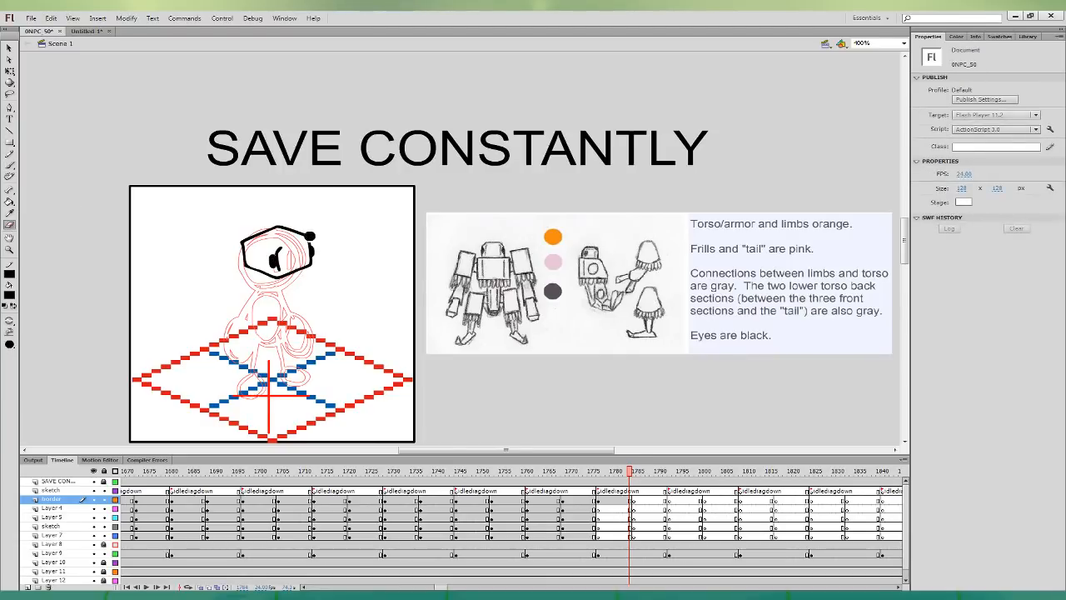
left_click_drag(312, 236, 256, 232)
key("b")
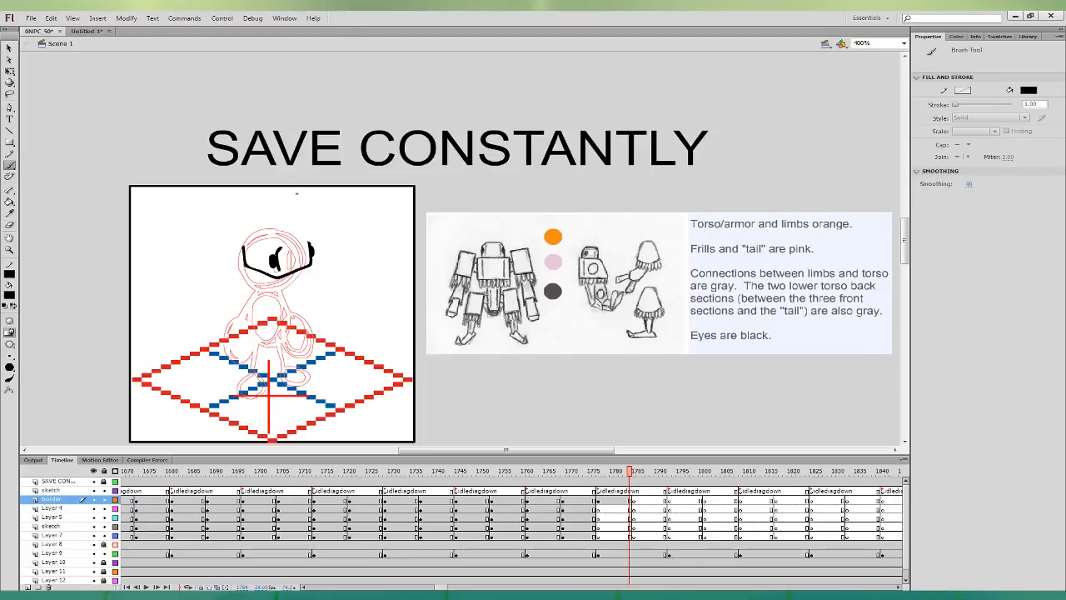
mouse_move(308, 238)
left_mouse_down()
mouse_move(258, 233)
mouse_move(242, 247)
left_mouse_up()
- Paint the wide angular torso outline below the head, including the upper edge of its front faces
left_click_drag(243, 261, 222, 300)
key("ctrl+z")
mouse_move(244, 259)
left_mouse_down()
mouse_move(215, 302)
mouse_move(221, 317)
mouse_move(253, 276)
mouse_move(228, 272)
mouse_move(217, 296)
mouse_move(278, 334)
mouse_move(321, 315)
mouse_move(331, 296)
mouse_move(314, 258)
left_mouse_up()
key("ctrl+z")
key("ctrl+z")
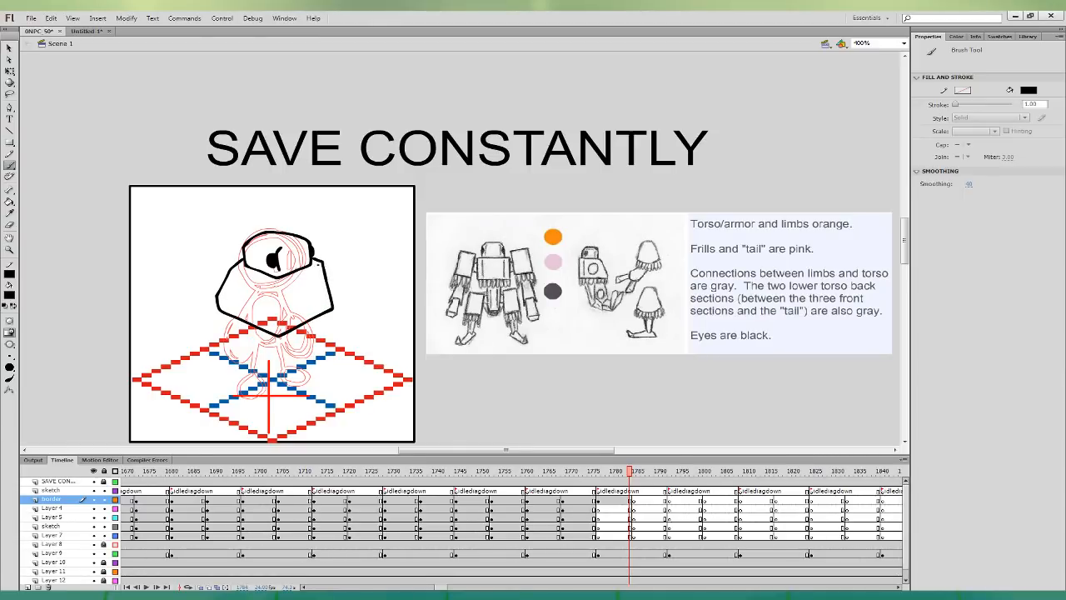
mouse_move(323, 263)
left_mouse_down()
mouse_move(275, 286)
mouse_move(230, 268)
left_mouse_up()
key("ctrl+z")
mouse_move(323, 265)
left_mouse_down()
mouse_move(277, 287)
mouse_move(231, 268)
mouse_move(279, 335)
left_mouse_up()
- Paint the vertical corner and bevel lines on the torso's front and side faces
left_click_drag(288, 286, 292, 320)
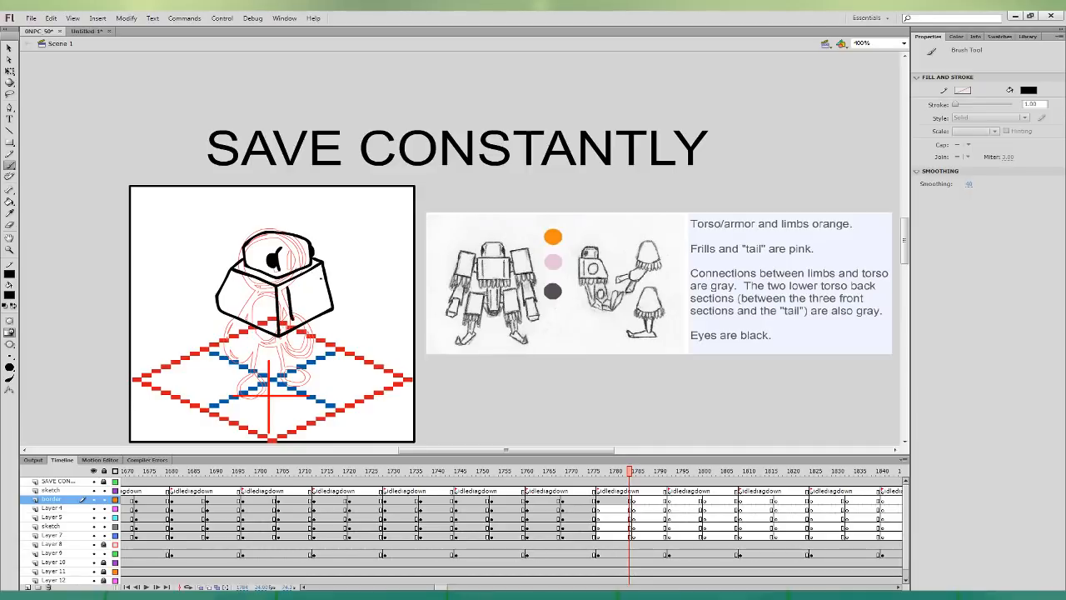
mouse_move(315, 274)
left_mouse_down()
mouse_move(320, 304)
mouse_move(292, 327)
mouse_move(322, 309)
left_mouse_up()
key("ctrl+z")
key("ctrl+z")
key("ctrl+z")
left_click_drag(313, 269, 321, 311)
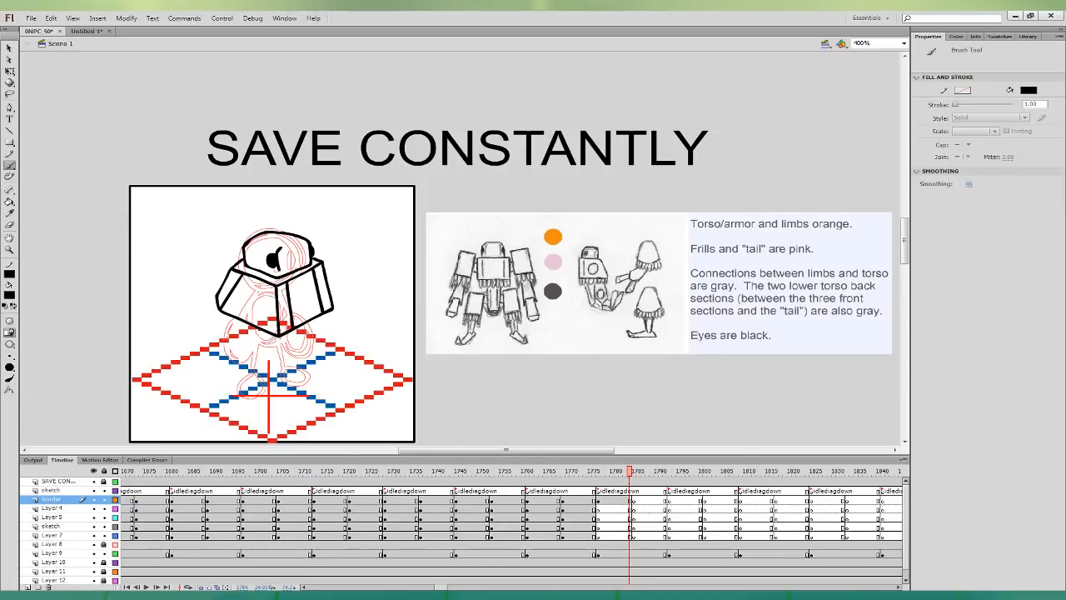
- Paint the smaller lower torso block beneath the main torso, with its vertical edge lines
mouse_move(256, 328)
left_mouse_down()
mouse_move(260, 354)
mouse_move(289, 367)
mouse_move(308, 354)
mouse_move(310, 322)
left_mouse_up()
mouse_move(289, 366)
left_mouse_down()
mouse_move(286, 331)
mouse_move(287, 364)
mouse_move(298, 360)
mouse_move(307, 323)
mouse_move(306, 357)
left_mouse_up()
key("ctrl+z")
key("ctrl+z")
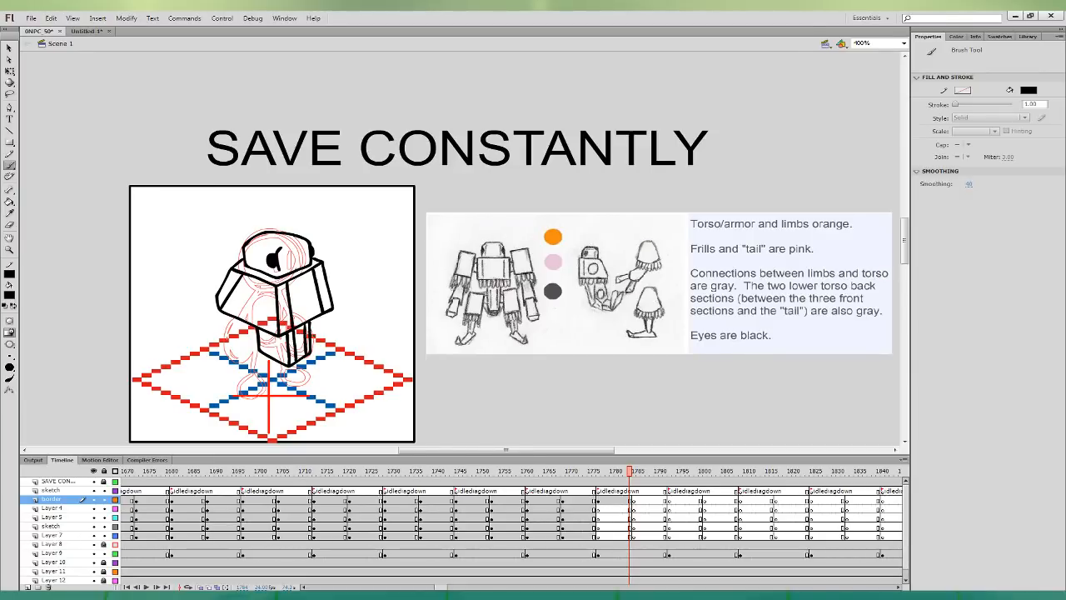
- Paint a row of short black frill strokes along the torso's lower edge
left_click_drag(220, 311, 222, 323)
mouse_move(226, 314)
left_mouse_down()
mouse_move(227, 328)
mouse_move(280, 352)
left_mouse_up()
mouse_move(221, 312)
left_mouse_down()
mouse_move(227, 329)
mouse_move(279, 350)
mouse_move(334, 322)
left_mouse_up()
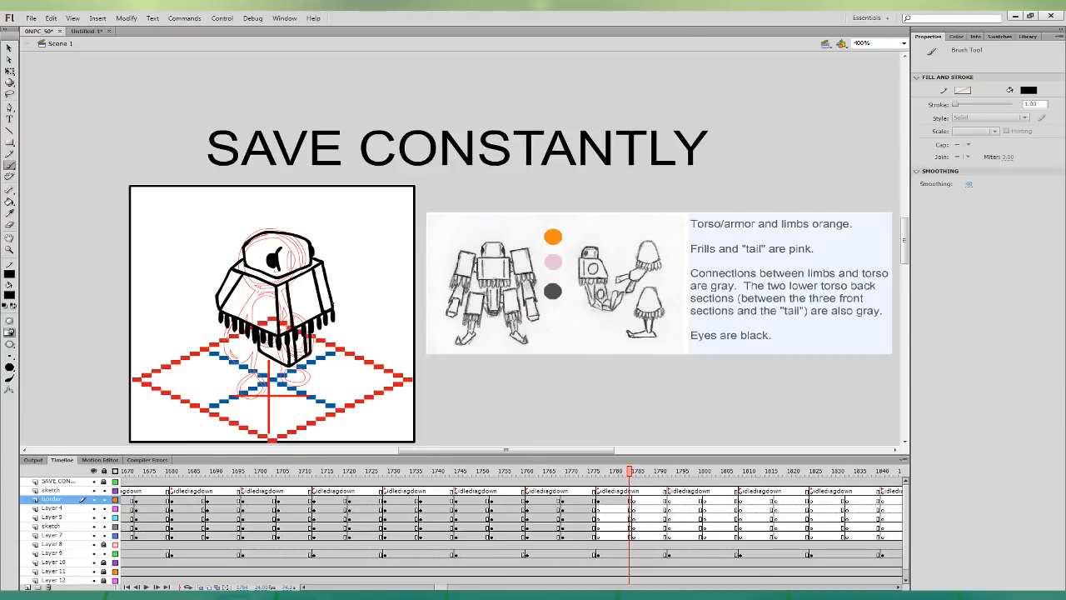
- Delete the robot's front eye and repaint it as a solid black oval
left_click(10, 71)
left_click(273, 260)
key("Delete")
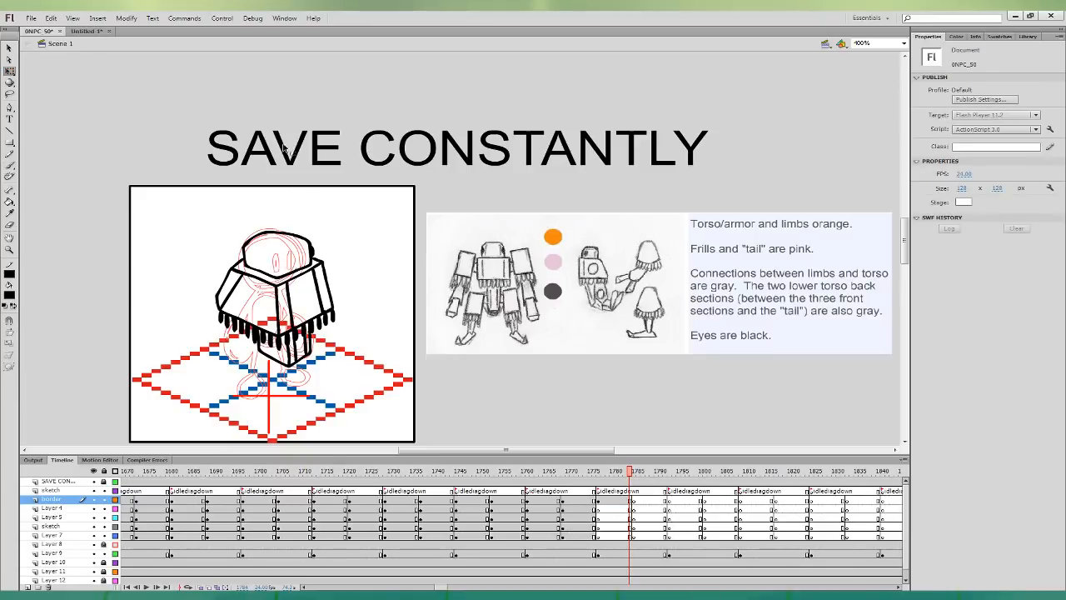
left_click(10, 166)
mouse_move(273, 254)
left_mouse_down()
mouse_move(275, 265)
mouse_move(310, 255)
mouse_move(278, 267)
mouse_move(276, 254)
mouse_move(276, 267)
mouse_move(285, 251)
mouse_move(304, 262)
left_mouse_up()
- Undo the unwanted face strokes and paint a curved edge line across the head around the eye
key("ctrl+z")
key("ctrl+z")
key("ctrl+z")
key("ctrl+z")
key("ctrl+z")
key("ctrl+z")
key("ctrl+z")
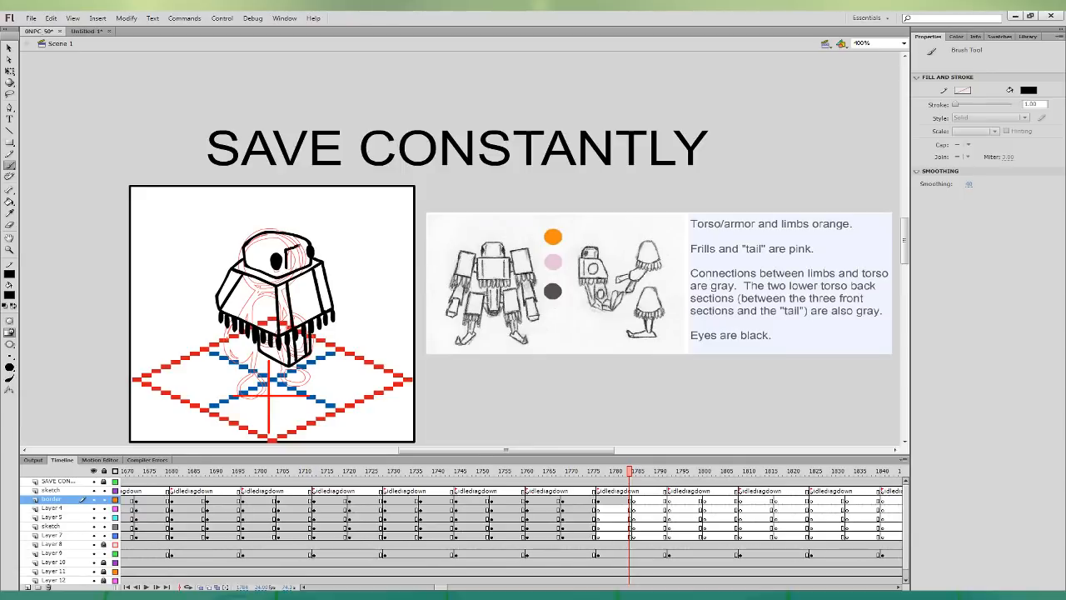
key("ctrl+z")
mouse_move(287, 271)
left_mouse_down()
mouse_move(287, 258)
mouse_move(255, 244)
mouse_move(297, 242)
mouse_move(277, 233)
left_mouse_up()
- Move the robot's head and torso drawing from the border layer to Layer 4
left_click(598, 500)
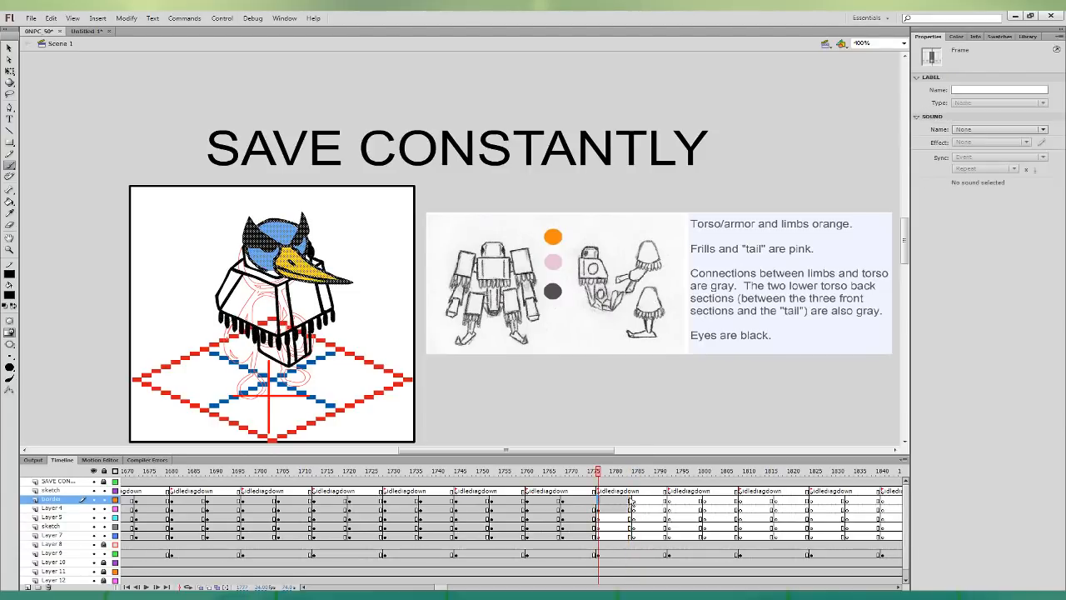
left_click(630, 499)
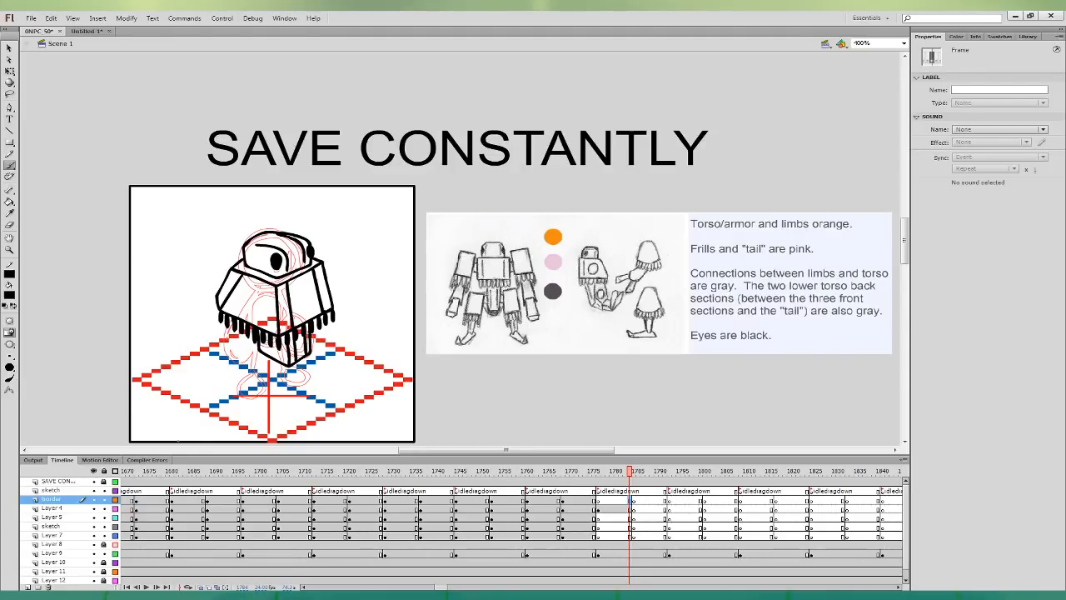
- Paint the robot's near arm on the border layer with boxy shoulder armor, frills and a forearm reaching below the torso
mouse_move(246, 269)
left_mouse_down()
mouse_move(220, 258)
mouse_move(197, 297)
mouse_move(212, 318)
left_mouse_up()
key("ctrl+z")
mouse_move(250, 273)
left_mouse_down()
mouse_move(231, 265)
mouse_move(198, 278)
mouse_move(220, 321)
left_mouse_up()
mouse_move(256, 286)
left_mouse_down()
mouse_move(251, 271)
mouse_move(238, 318)
mouse_move(228, 285)
mouse_move(206, 277)
left_mouse_up()
key("ctrl+z")
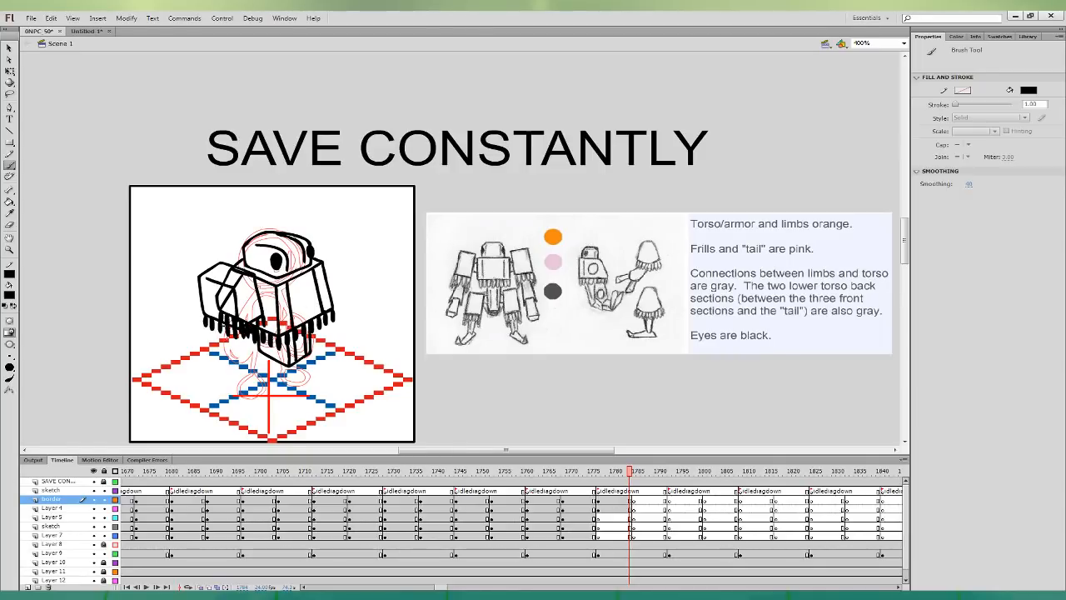
mouse_move(223, 330)
left_mouse_down()
mouse_move(244, 357)
mouse_move(238, 330)
mouse_move(252, 365)
mouse_move(247, 336)
mouse_move(269, 366)
left_mouse_up()
key("ctrl+z")
- Nudge the near arm on the border layer left and slightly up against the torso
left_click(625, 500)
key("Left")
key("Left")
key("Left")
key("Left")
key("Left")
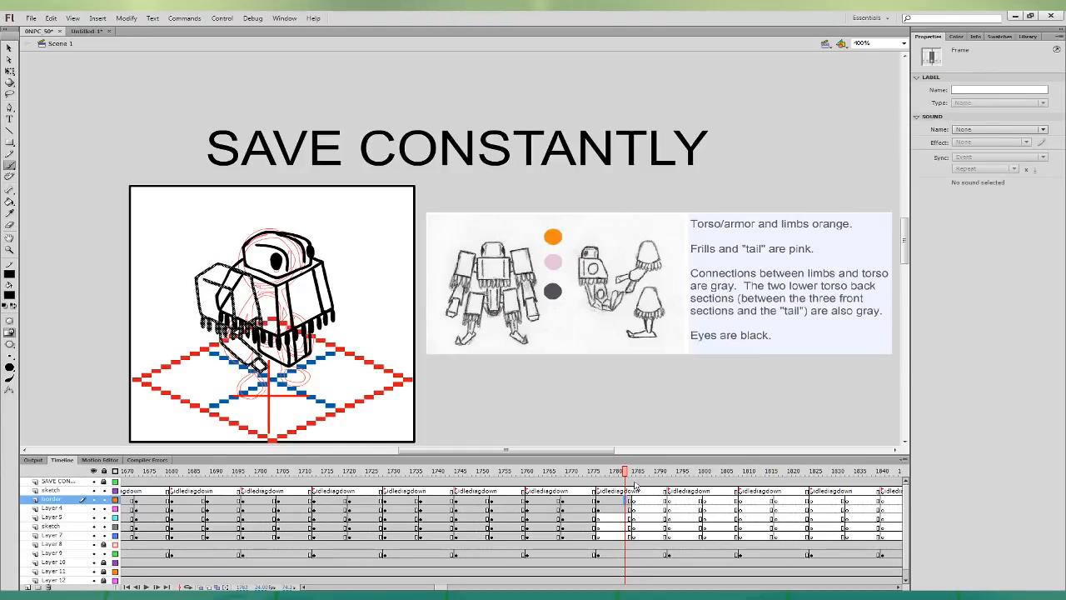
key("Left")
key("Left")
key("Up")
key("Up")
key("Up")
key("Left")
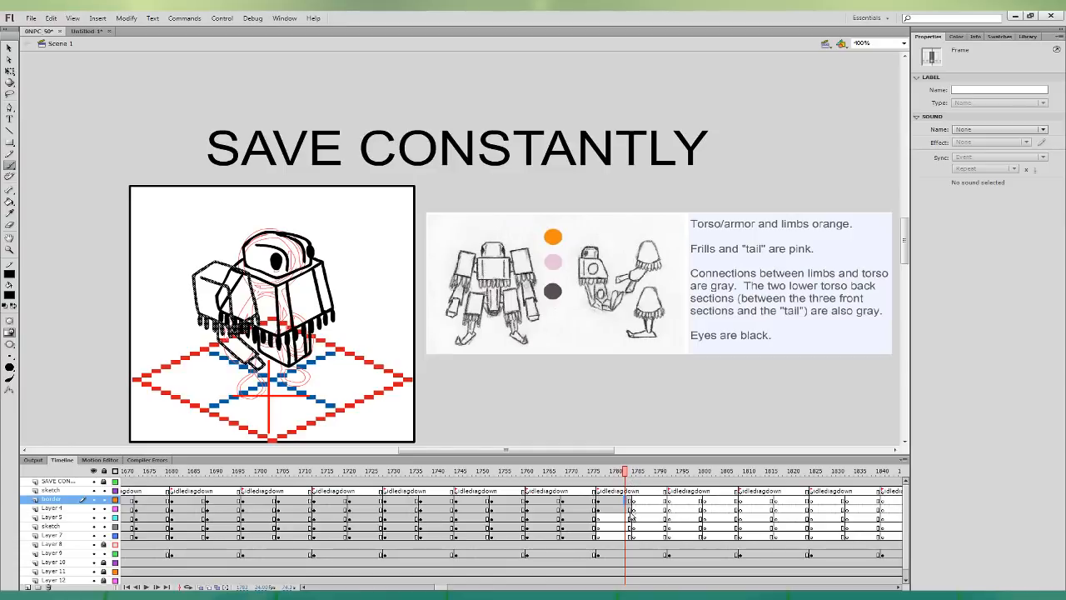
- Move the head and torso drawing from Layer 4 to Layer 5 in place and make Layer 4 active
left_click(631, 517)
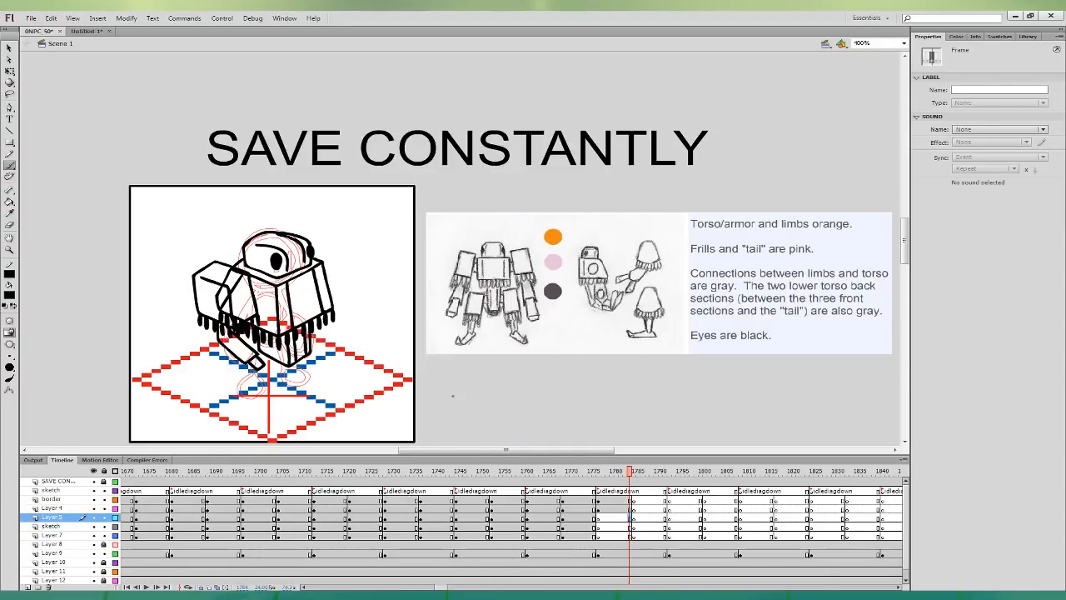
left_click(598, 510)
key("ctrl+x")
left_click(598, 518)
key("ctrl+shift+v")
left_click(630, 509)
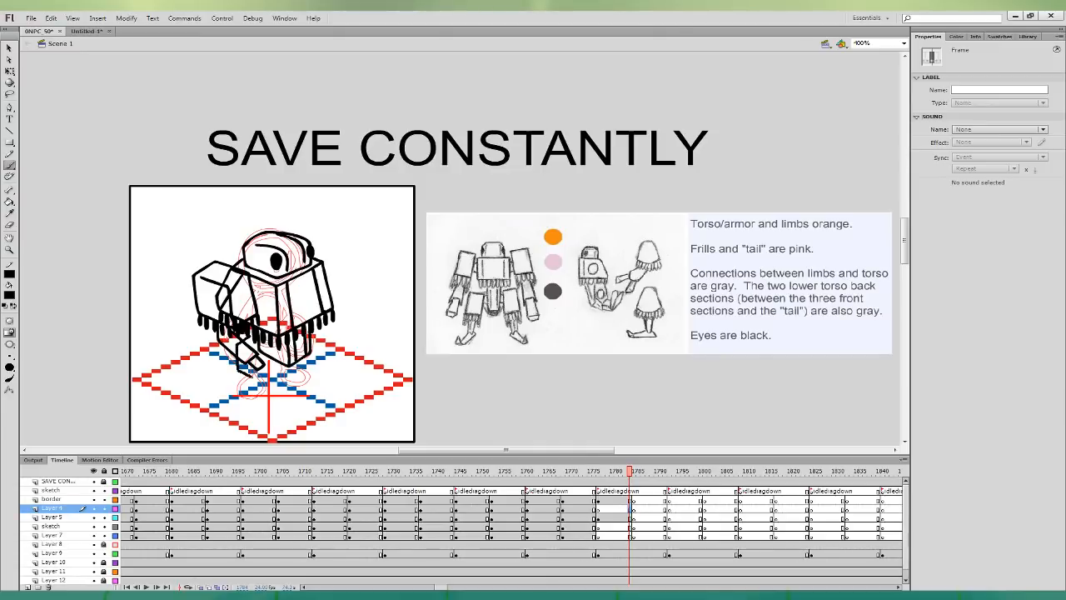
- Paint the robot's near leg on Layer 4 with boxy thigh armor, frills, a short ankle and a pointed foot
key("Delete")
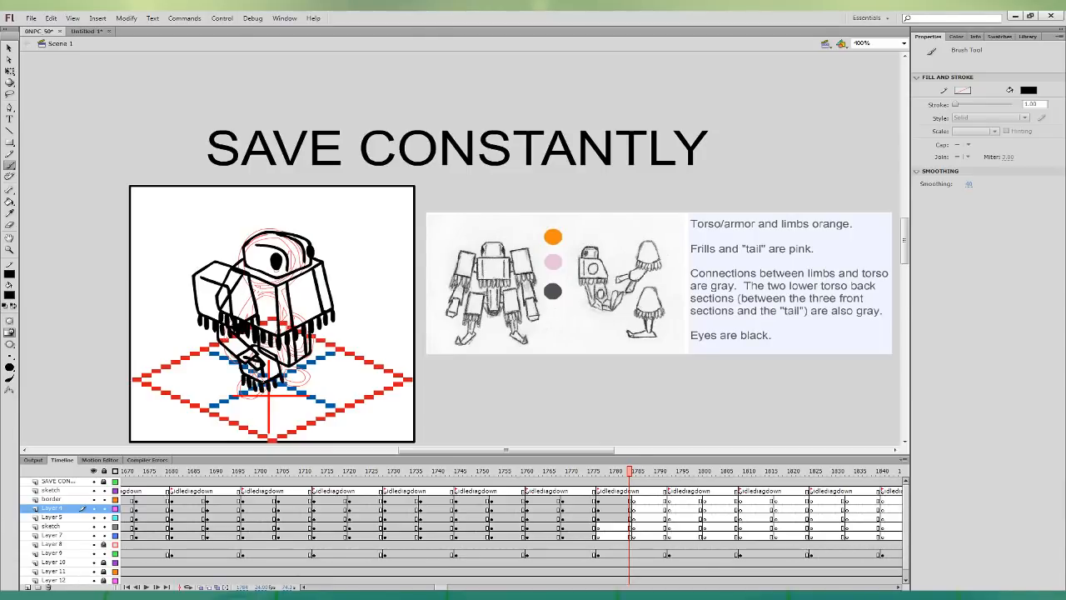
mouse_move(257, 381)
left_mouse_down()
mouse_move(272, 401)
mouse_move(261, 388)
mouse_move(258, 404)
mouse_move(271, 391)
mouse_move(270, 414)
mouse_move(288, 415)
mouse_move(250, 398)
left_mouse_up()
key("ctrl+z")
key("ctrl+z")
key("ctrl+z")
key("ctrl+z")
key("ctrl+z")
key("ctrl+z")
mouse_move(250, 403)
left_mouse_down()
mouse_move(265, 396)
mouse_move(286, 415)
mouse_move(249, 398)
left_mouse_up()
- Fill the robot's head, near shoulder armor, torso front and thigh armor with the orange sampled from the reference swatch
key("i")
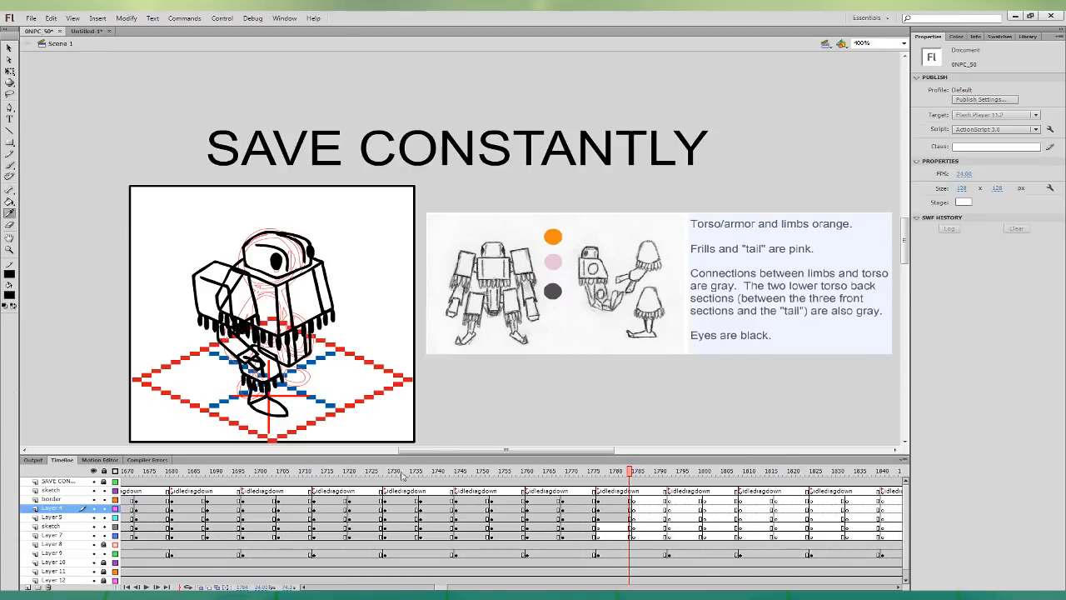
left_click(553, 237)
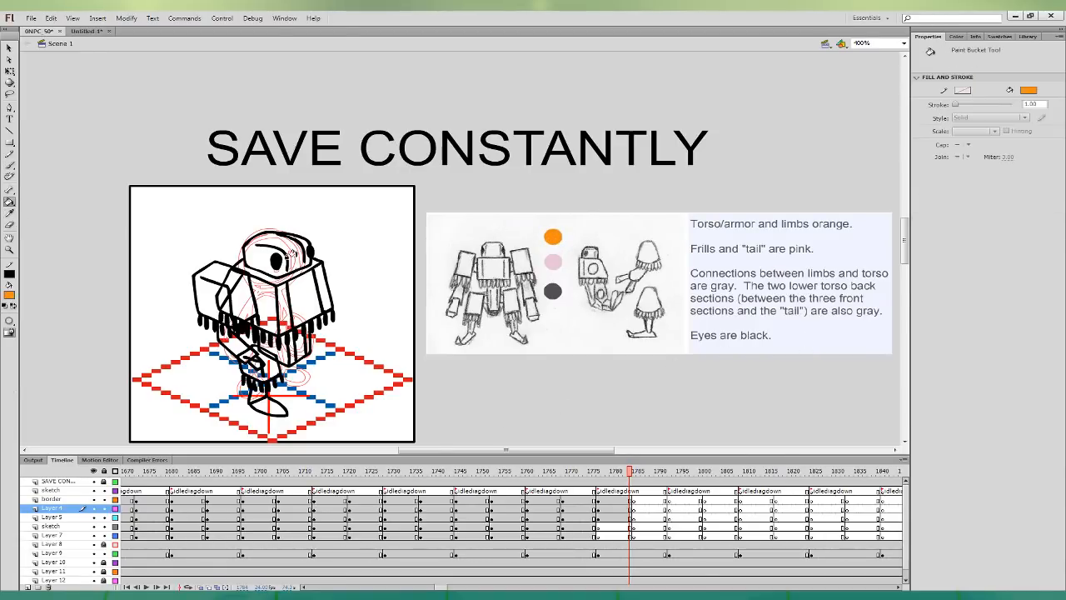
left_click(290, 253)
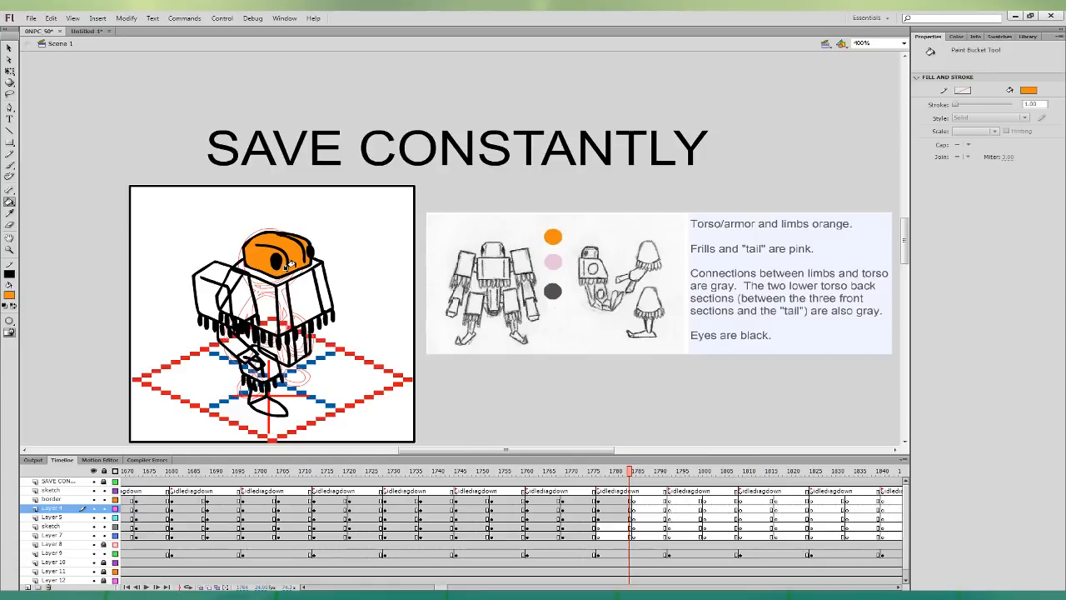
left_click(294, 281)
left_click(247, 277)
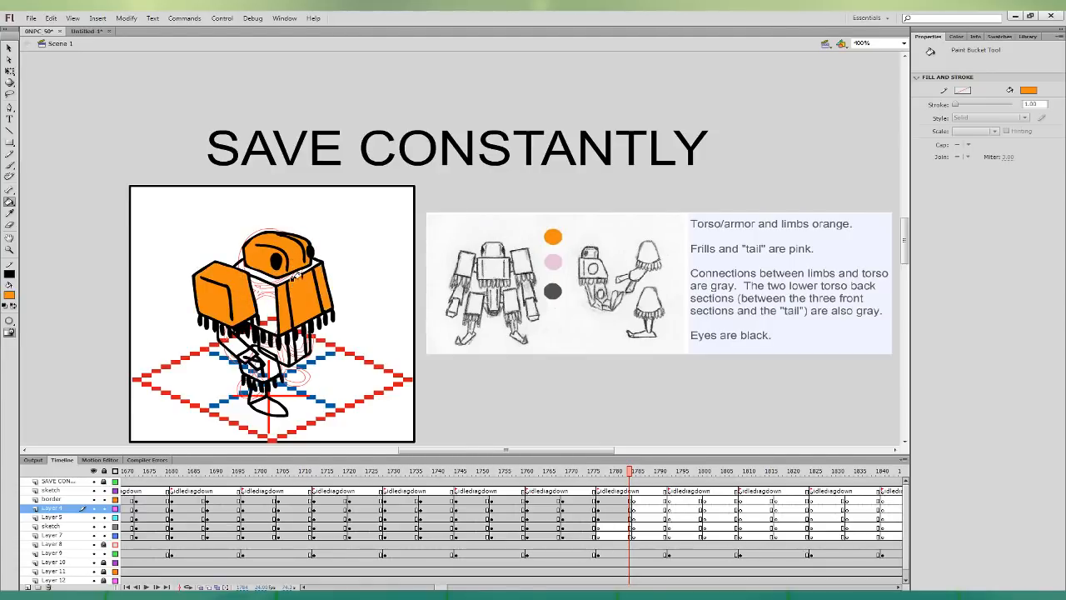
left_click(271, 353)
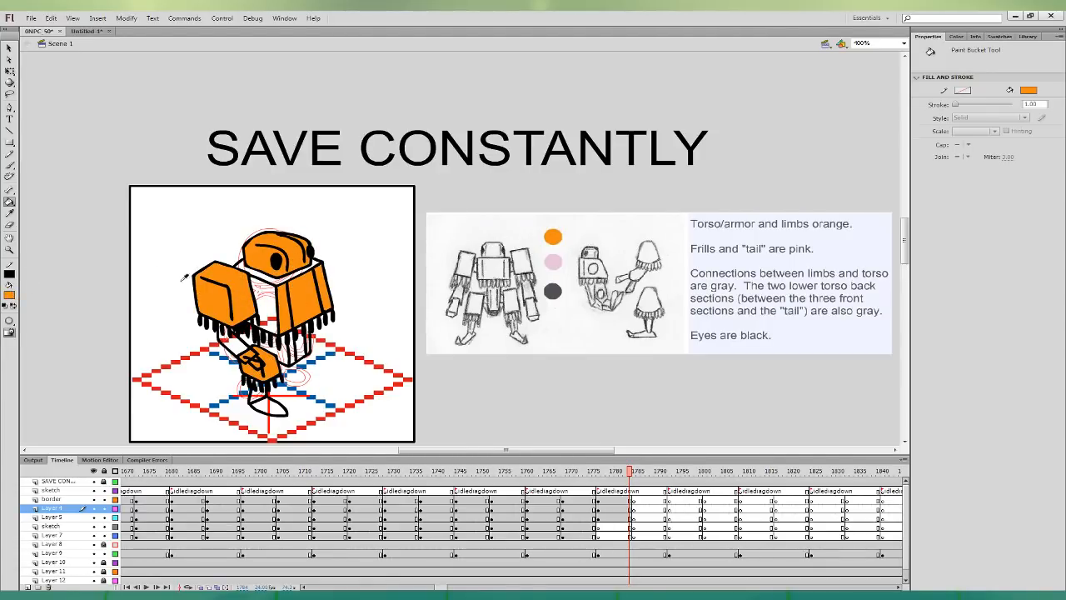
- Shade the torso with lighter orange on its top rim and darker oranges on its side and lower section
left_click(293, 268)
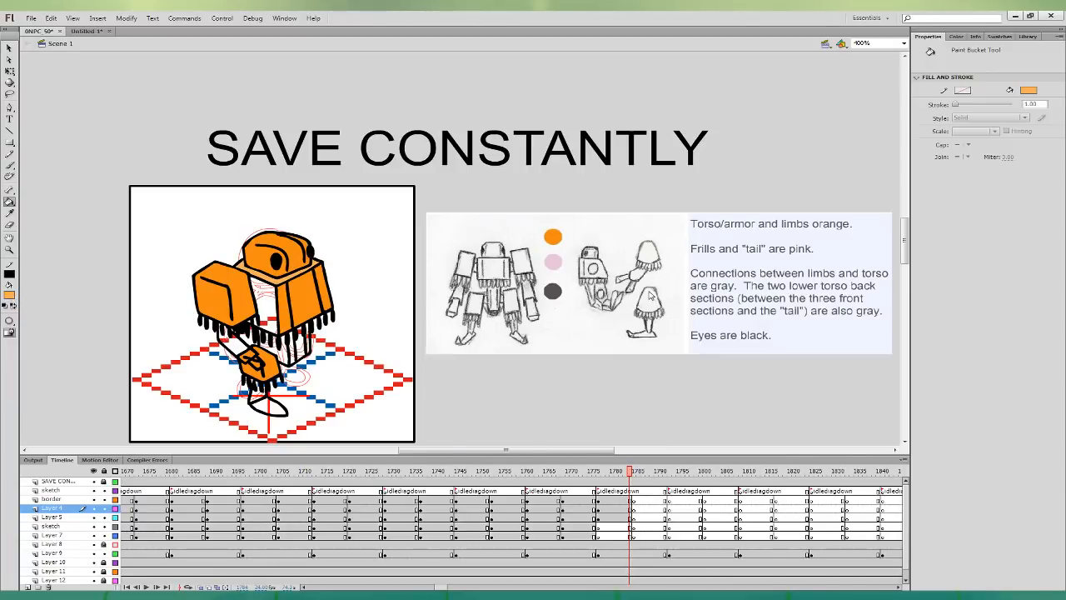
left_click(268, 302)
left_click(296, 337)
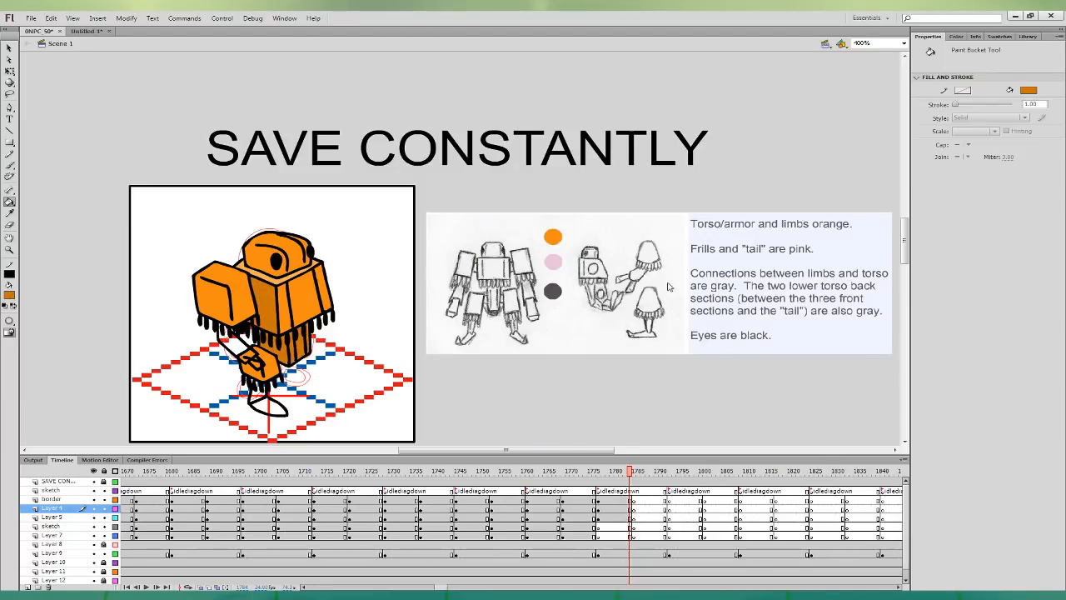
left_click(431, 376)
left_click(290, 341)
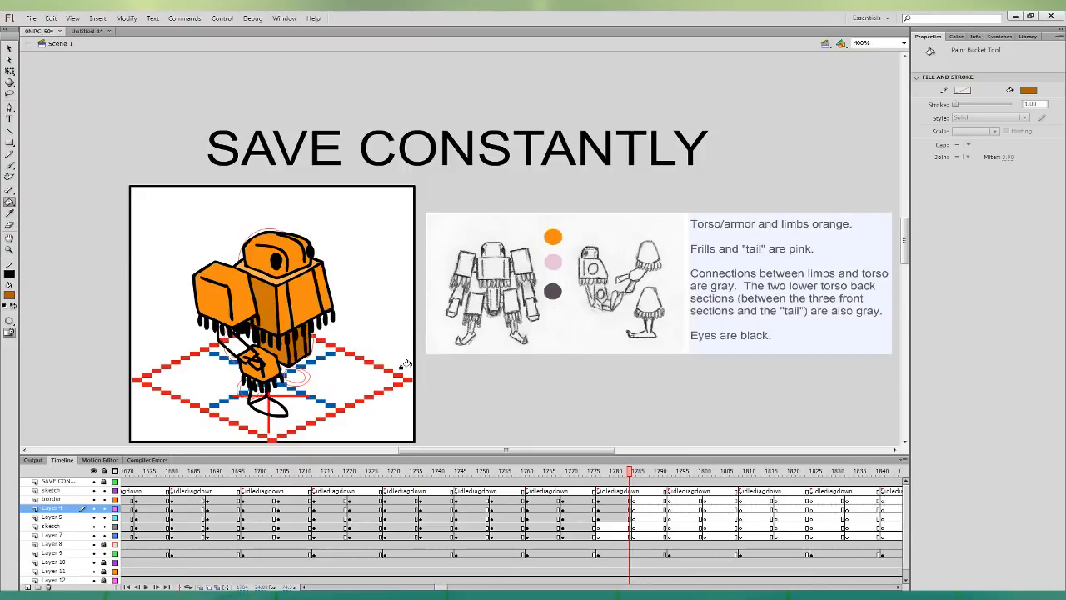
- Fill the robot's near forearm and ankle with the dark gray sampled from the reference swatch
left_click(10, 213)
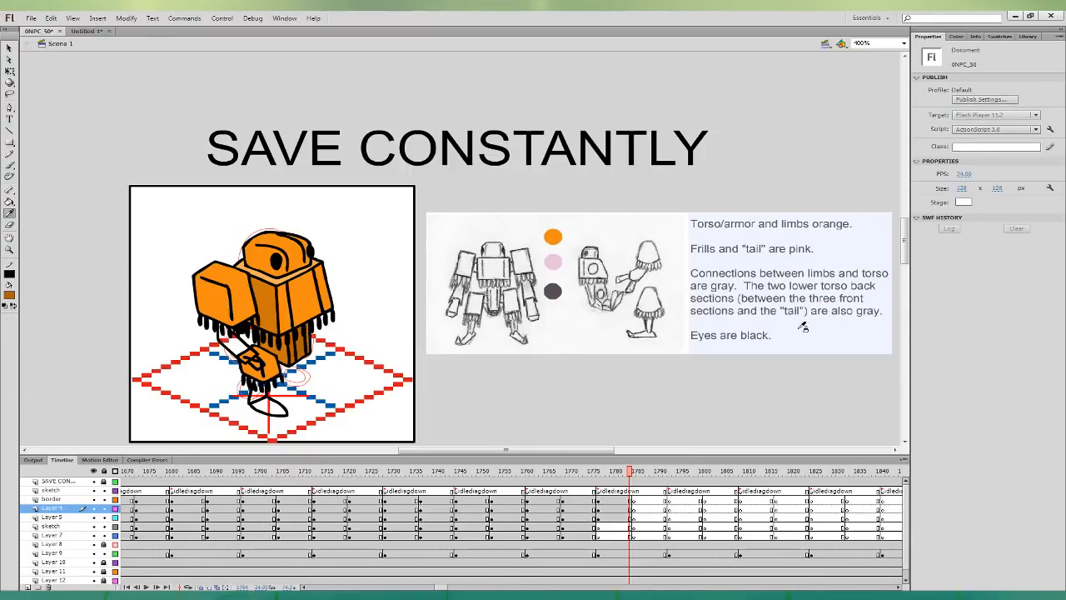
left_click(553, 290)
left_click(232, 346)
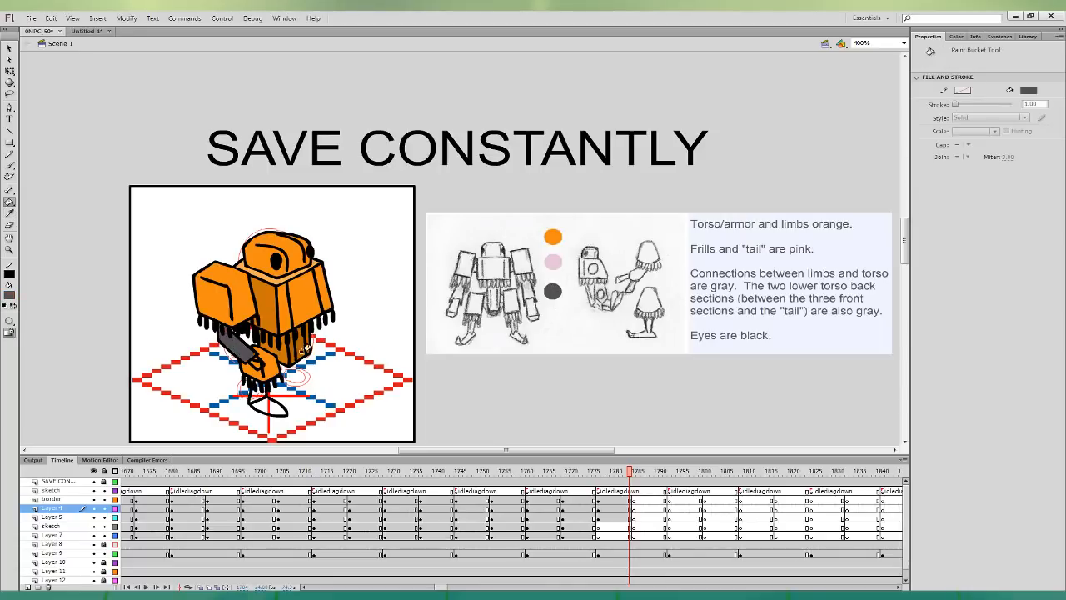
left_click(10, 213)
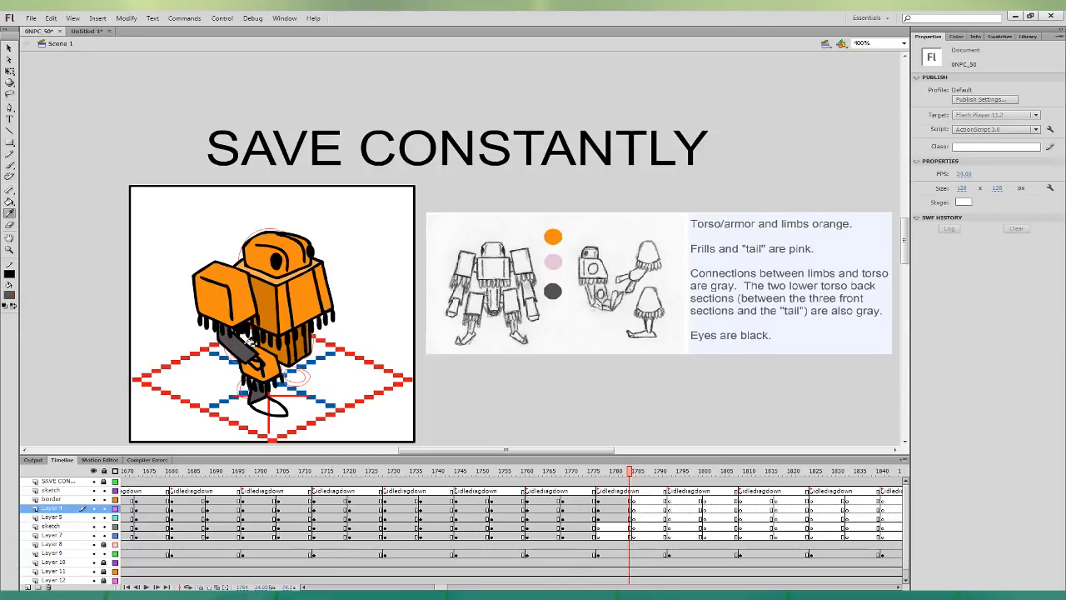
left_click(250, 342)
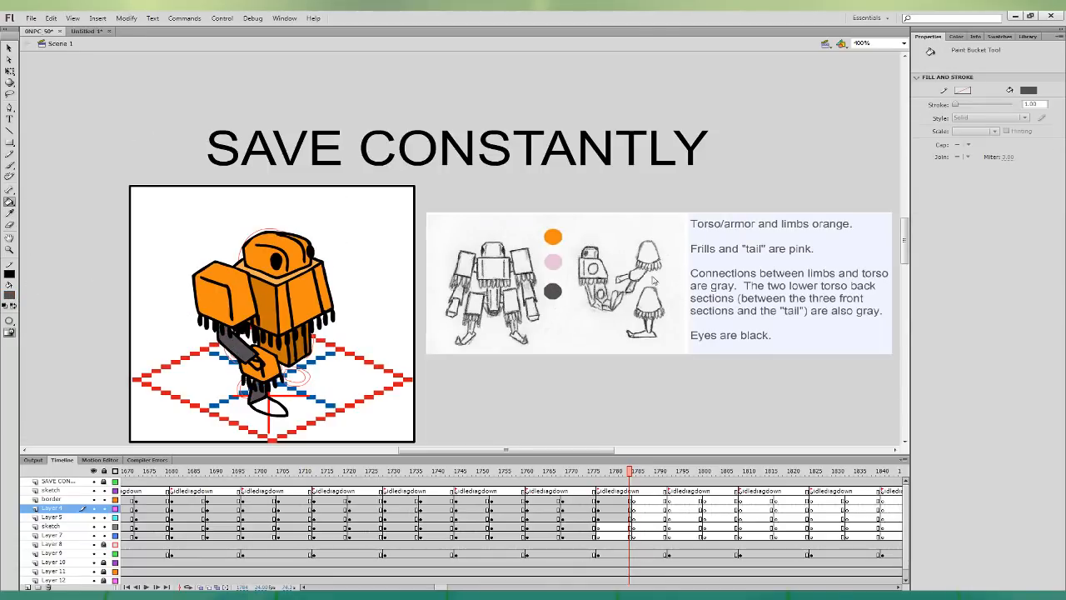
- Fill the robot's hand and foot with light gray and recolor its head with the reference's dark gray
left_click(458, 298)
left_click(251, 360)
left_click(266, 404)
left_click(291, 257)
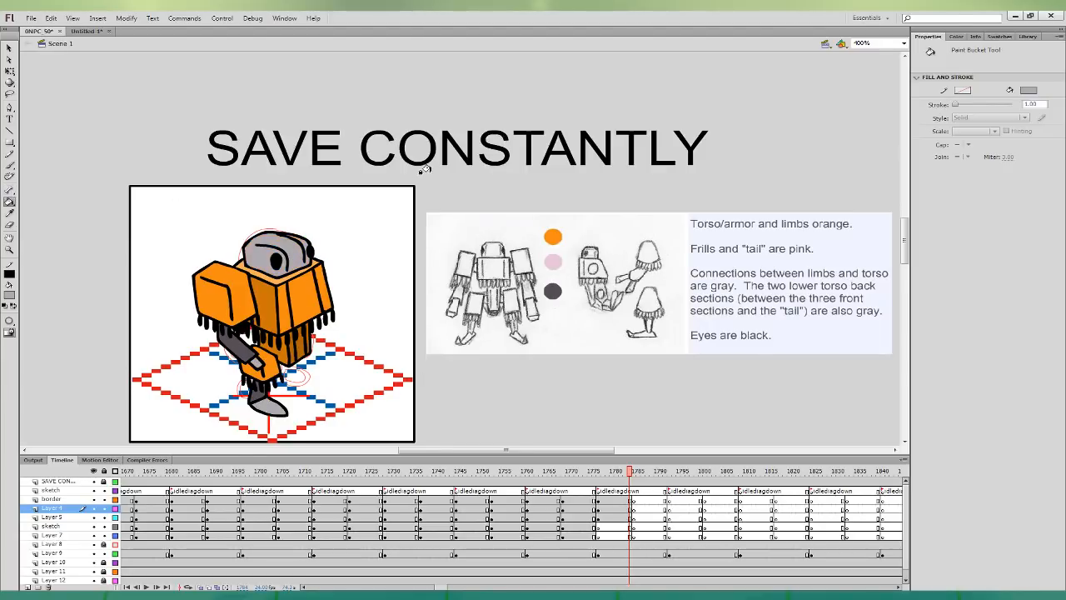
left_click(9, 213)
left_click(553, 291)
left_click(302, 246)
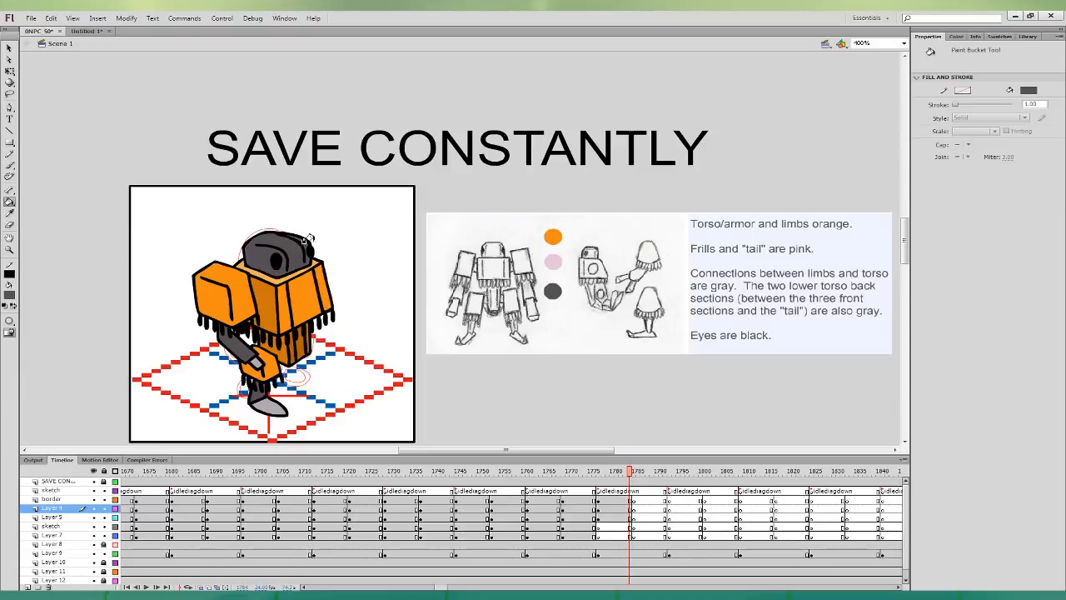
- Duplicate the near arm from the border layer onto the lower sketch layer and place it behind the torso as the far arm
left_click(12, 77)
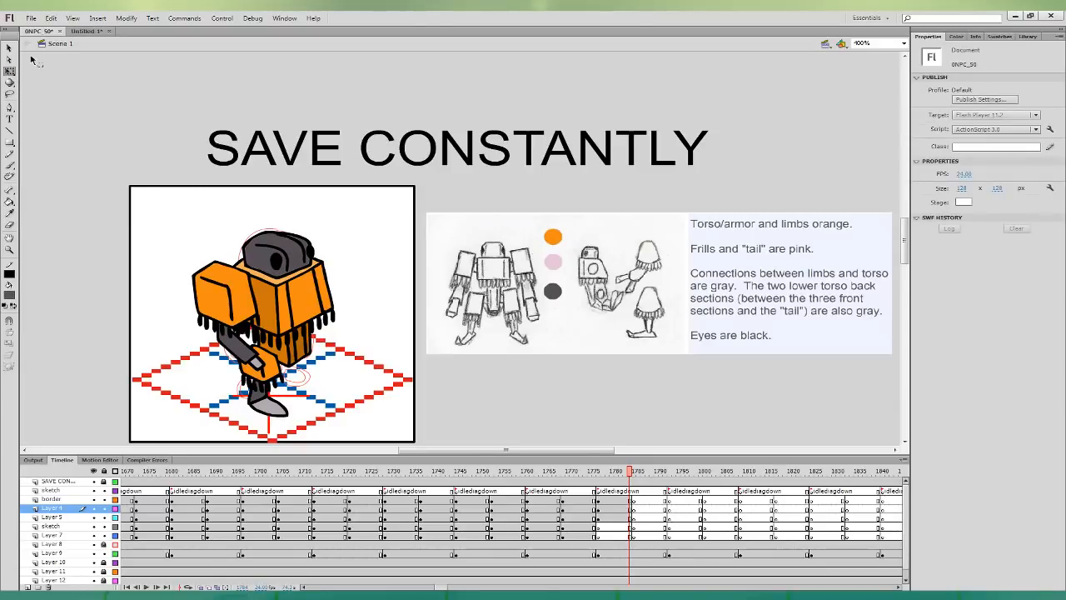
left_click(618, 508)
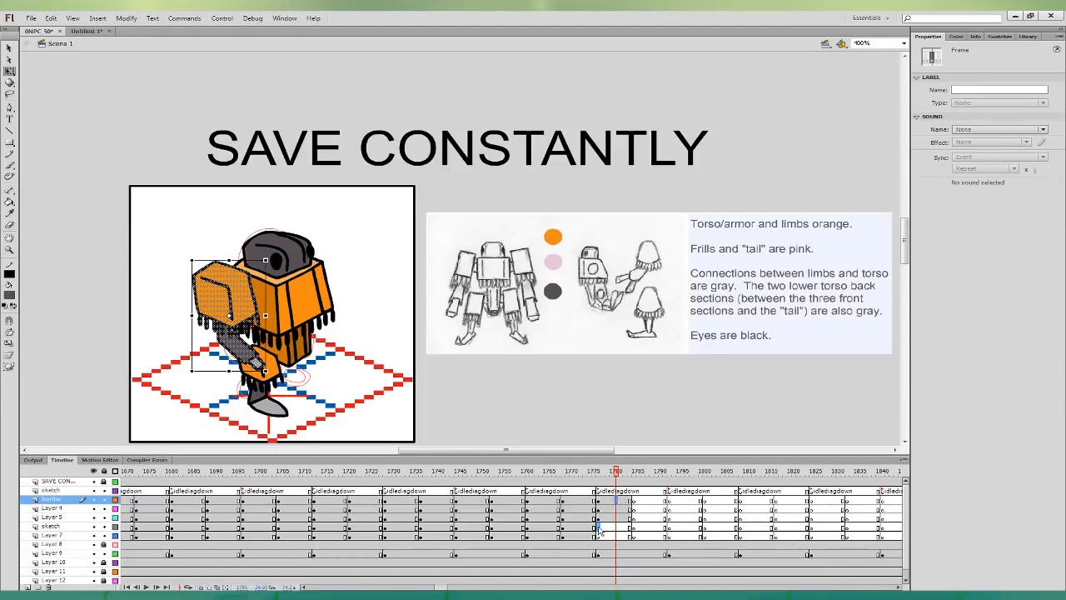
left_click(598, 526)
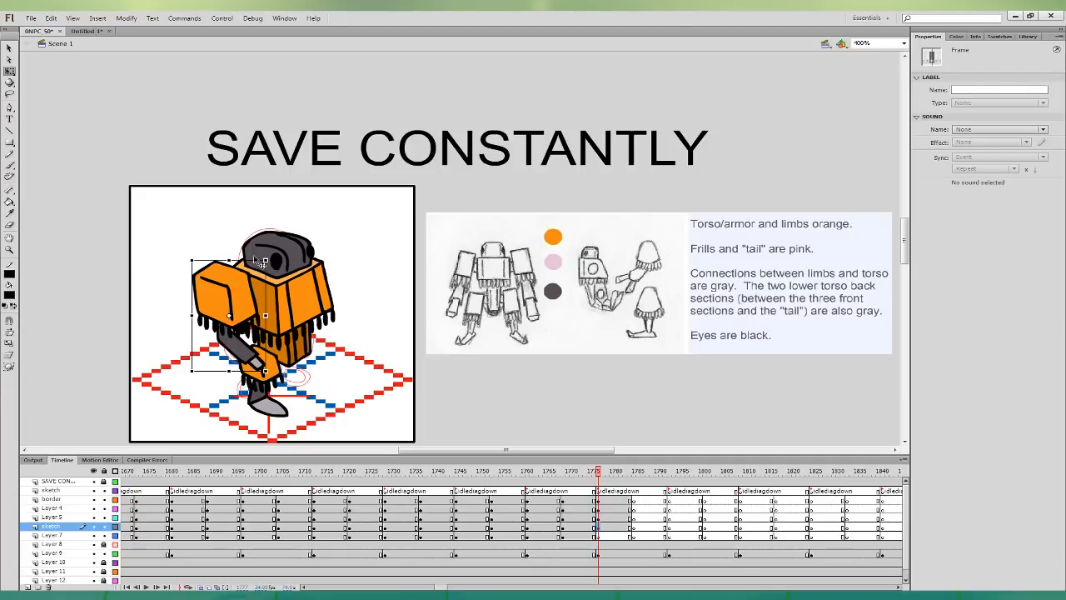
key("Left")
key("Left")
key("Left")
key("Left")
key("Left")
left_click_drag(195, 277, 325, 251)
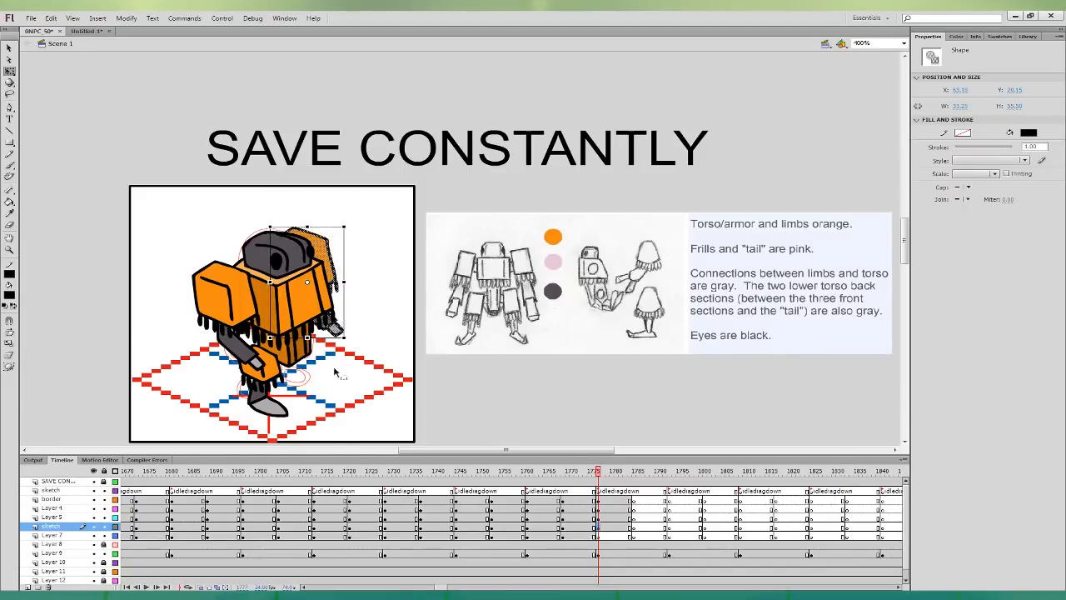
- Duplicate the near leg from Layer 4 onto Layer 7 and place it behind the torso as the far leg
left_click(607, 509)
left_click(597, 534)
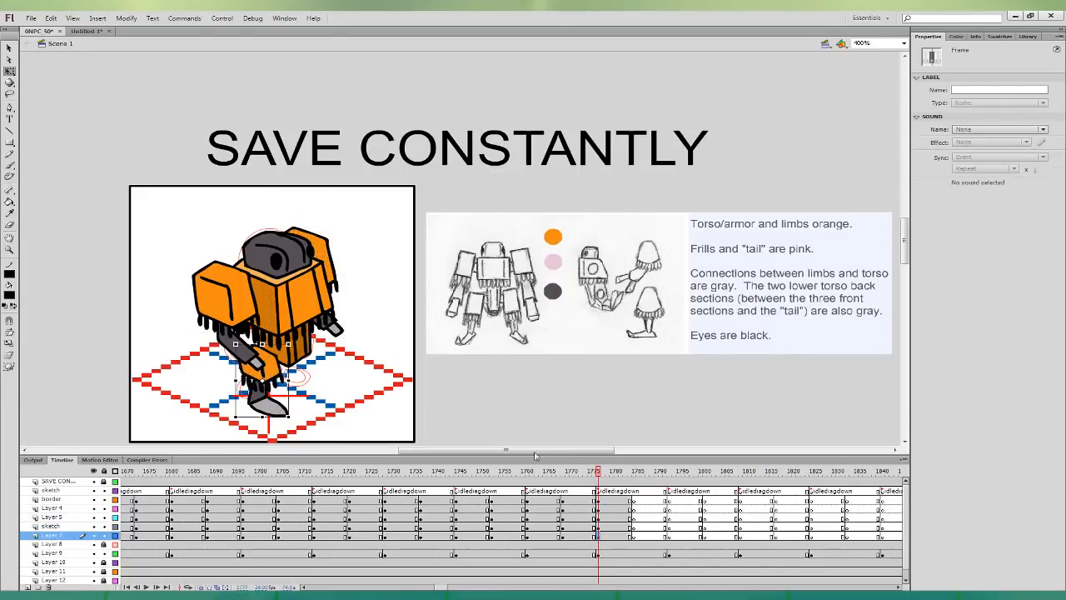
left_click(329, 395)
left_click_drag(326, 390, 328, 384)
left_click(395, 353)
- Move the whole robot up and left on the tile and duplicate its five layers into the second pose's keyframes
left_click_drag(614, 536, 616, 501)
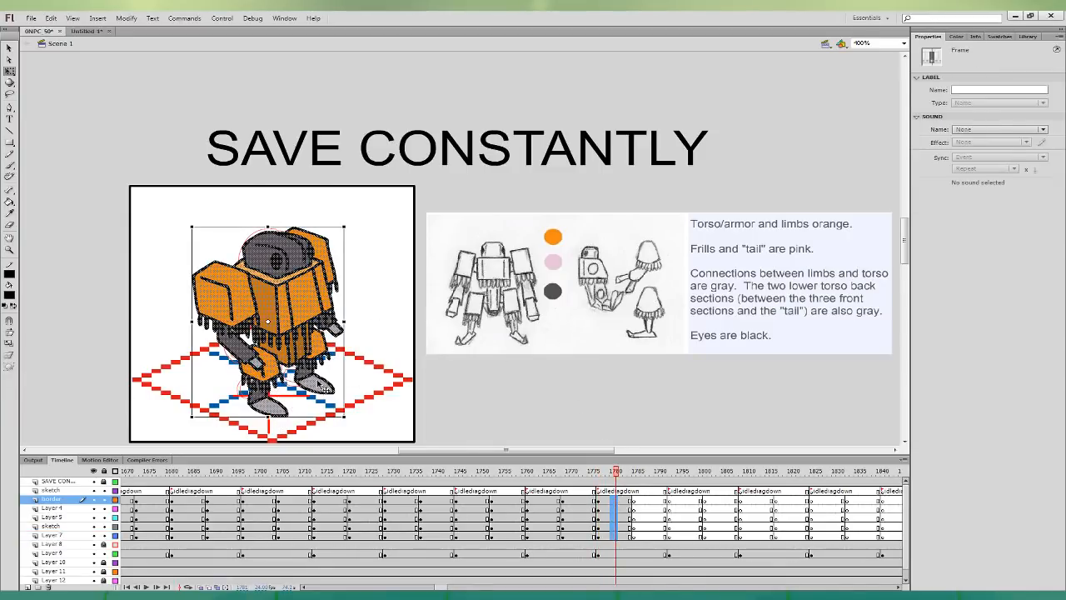
left_click_drag(315, 380, 303, 367)
left_click(630, 421)
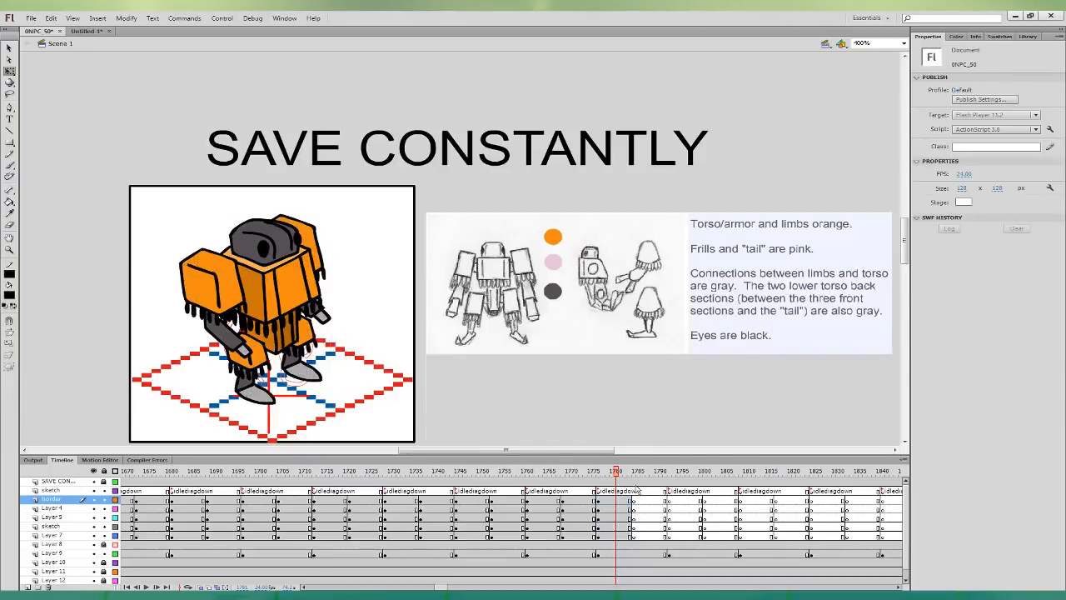
left_click_drag(617, 502, 618, 537)
left_click_drag(618, 537, 636, 535)
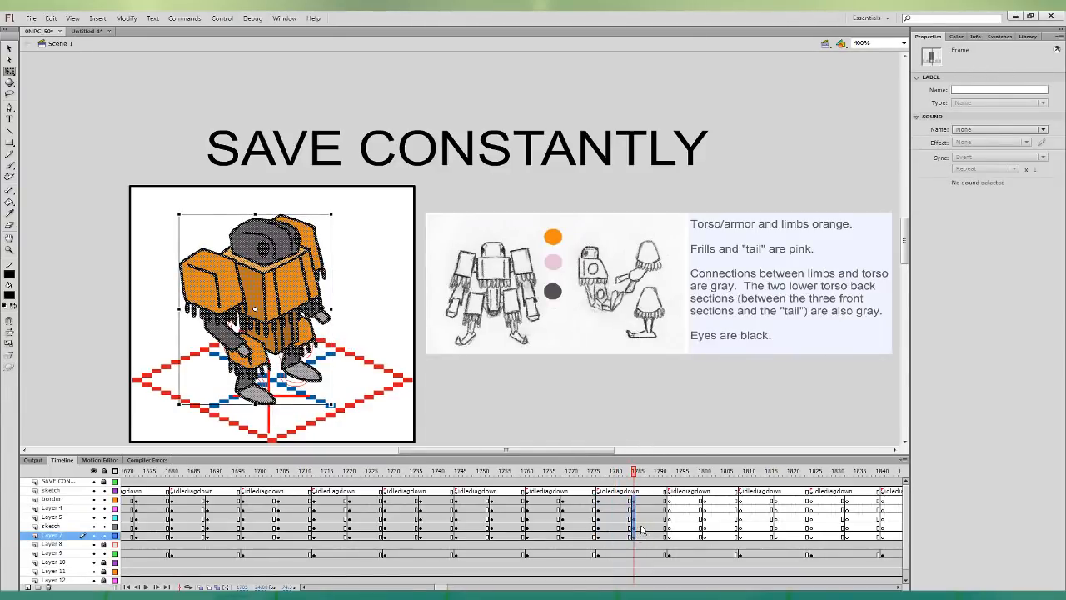
- Try to reposition the robot's legs in the second pose
left_click(642, 535)
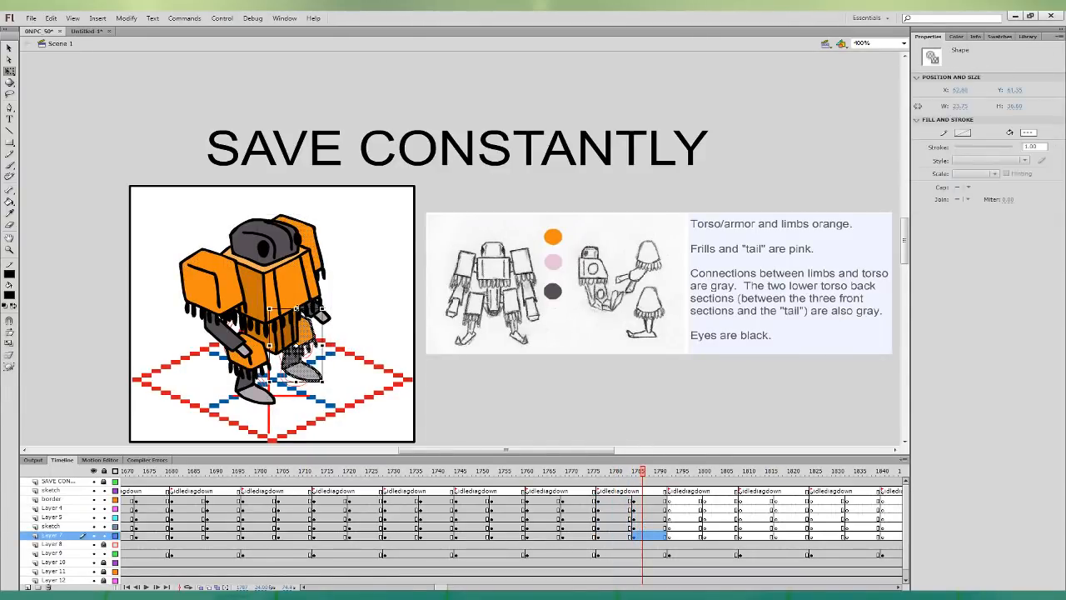
left_click(307, 333)
left_click(257, 355)
left_click_drag(255, 340, 253, 338)
key("ctrl+z")
left_click(254, 343)
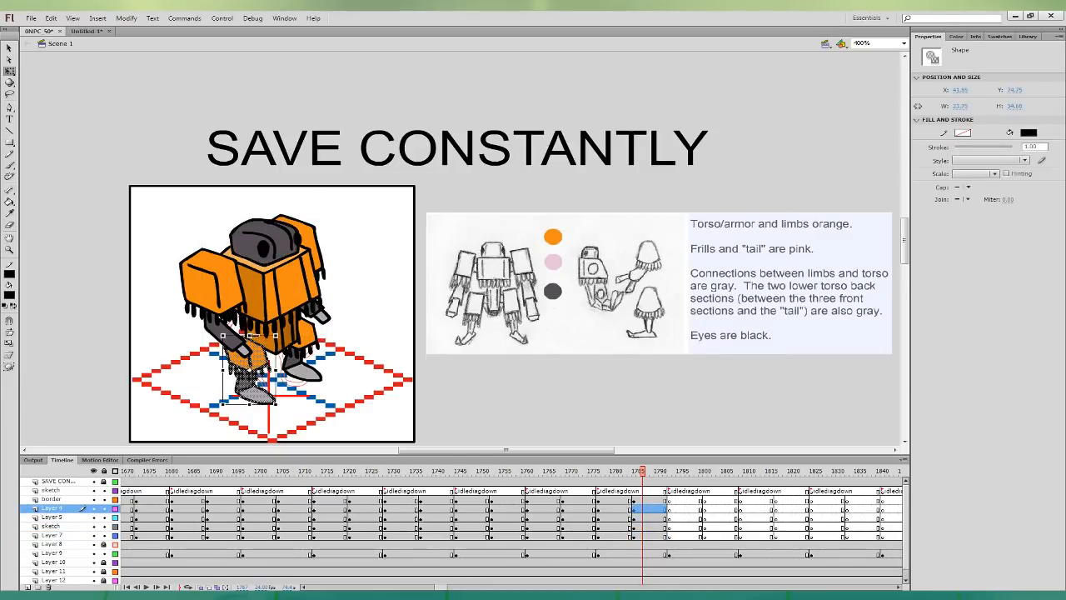
- Rotate the near and far arms slightly about their shoulders in the second pose, swinging the far arm outward
left_click(646, 500)
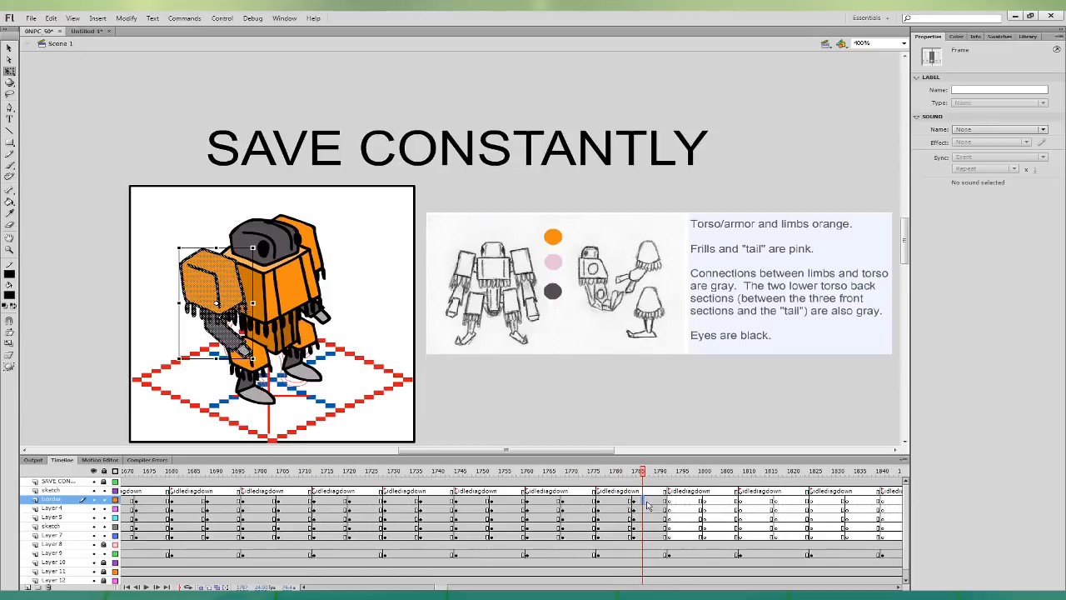
left_click(223, 298)
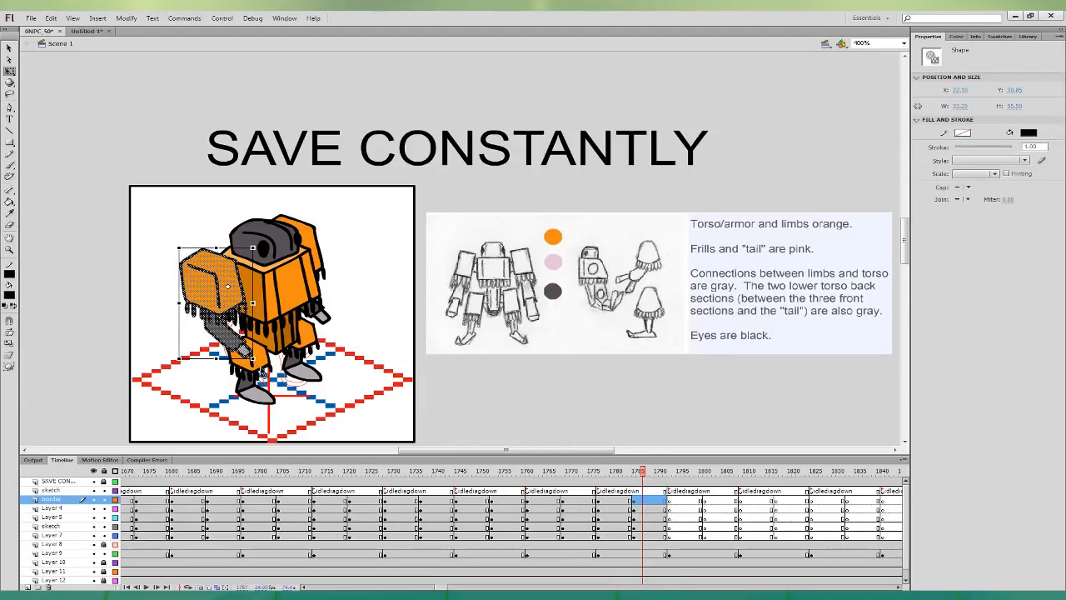
left_click_drag(259, 361, 253, 362)
left_click(635, 535)
left_click(638, 526)
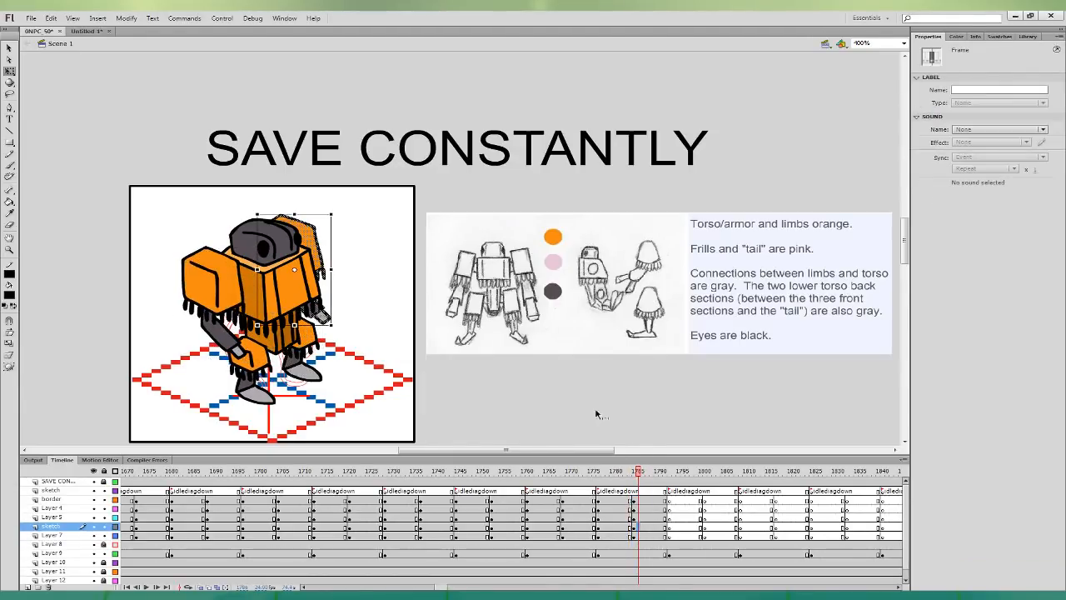
left_click_drag(294, 269, 285, 260)
left_click_drag(335, 320, 343, 314)
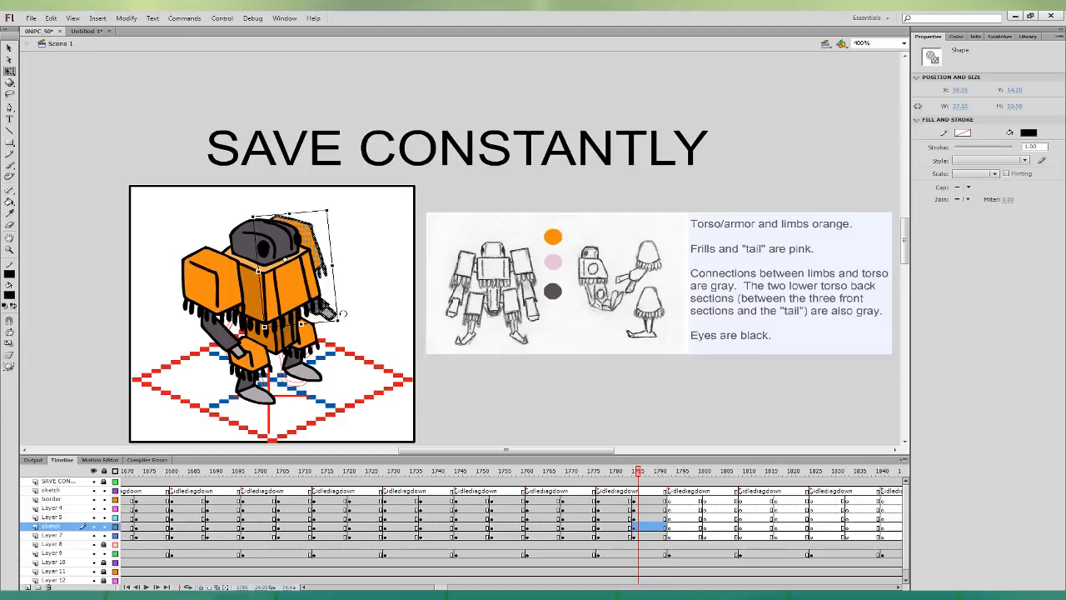
- Nudge the head, torso and both arms down together in the second pose, leaving out the legs
left_click(620, 516)
left_click_drag(642, 508, 642, 525)
left_click(643, 526)
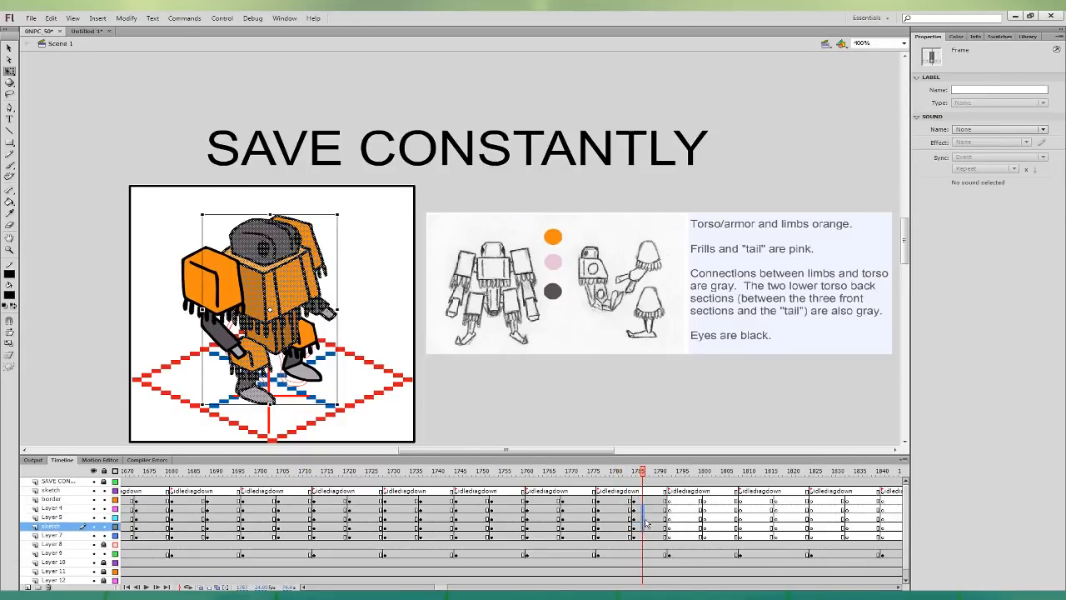
left_click(647, 527)
left_click(237, 281, "shift")
key("Down")
key("Down")
key("Down")
key("Down")
key("Down")
key("Down")
key("Down")
key("Down")
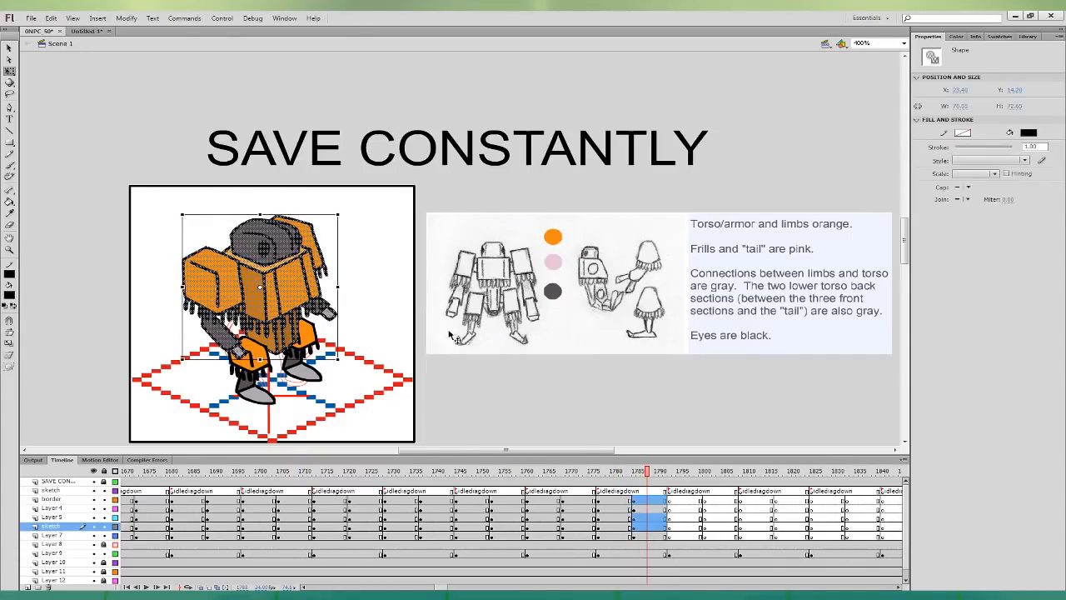
- Preview the robot's idle animation by comparing and playing its two poses
left_click(621, 511)
left_click(641, 510)
left_click(607, 509)
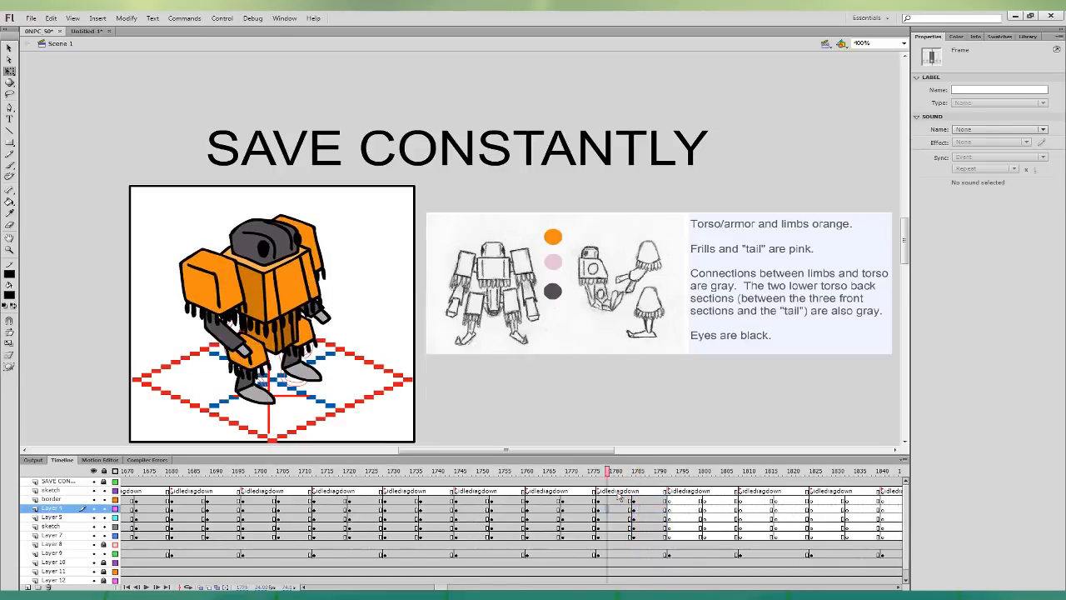
key("Return")
- Copy the robot's idlediagdown frames into Untitled-1 in place of the bird's frames and return to the 0NPC document
left_click_drag(603, 491, 664, 521)
left_click_drag(667, 536, 599, 492)
left_click(90, 29)
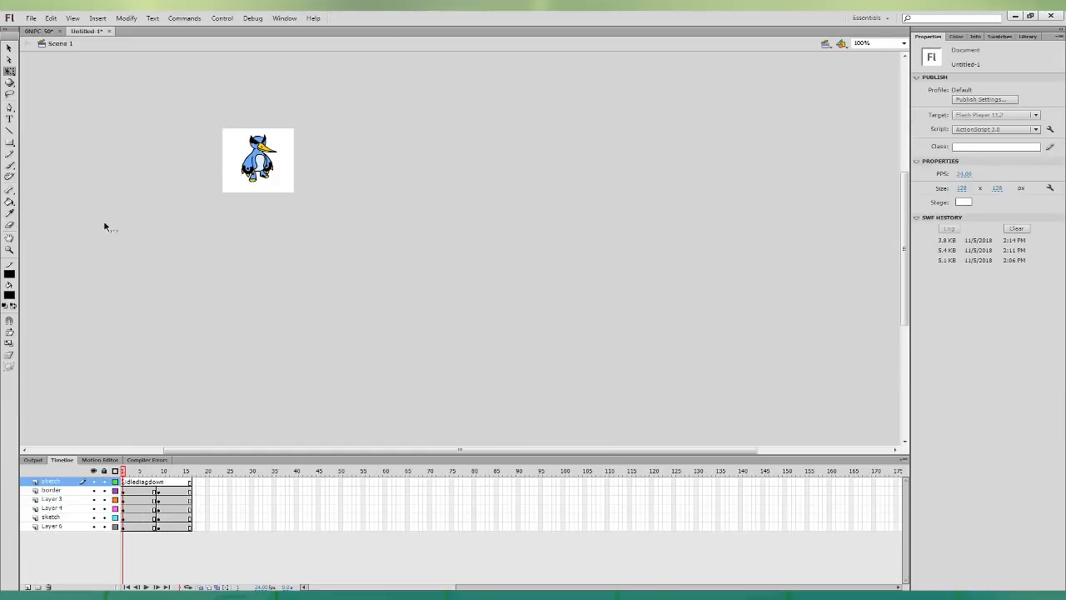
left_click(76, 524, "shift")
key("ctrl+alt+v")
left_click(217, 364)
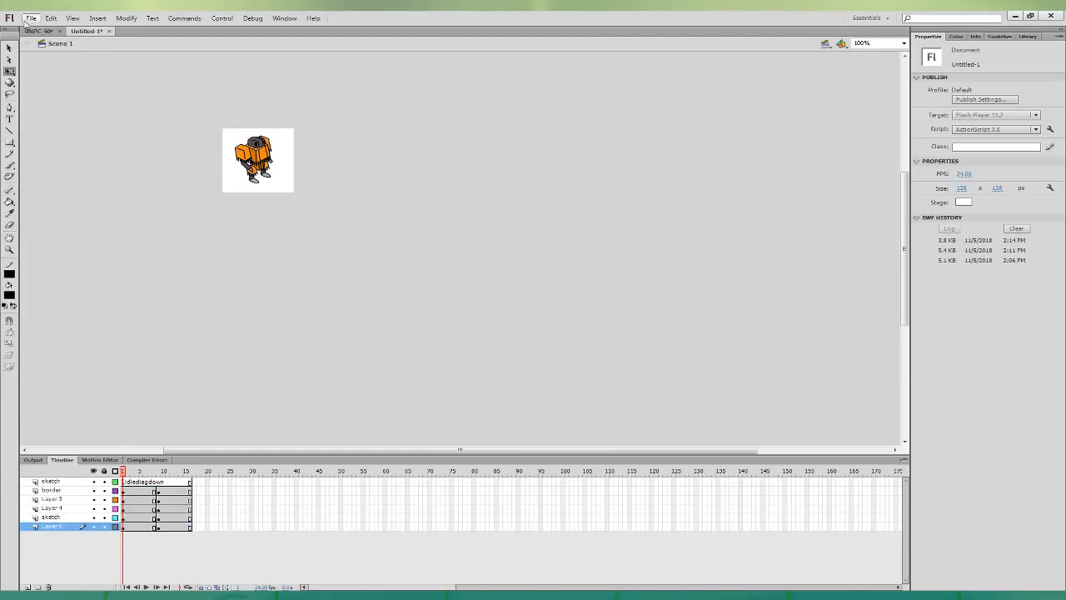
left_click(32, 19)
left_click(39, 31)
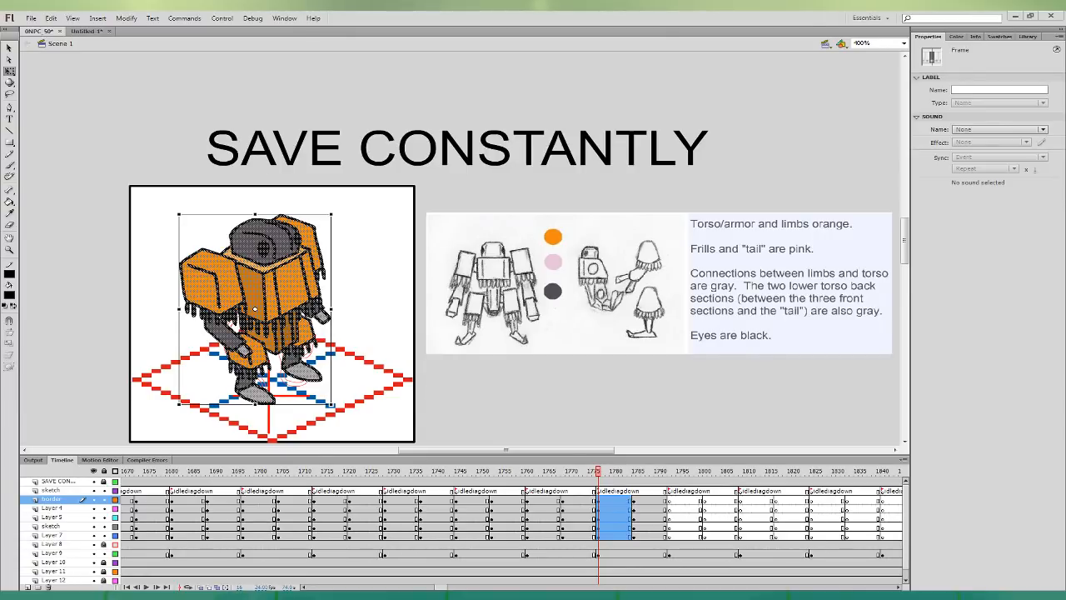
- Check the brief for the next character, the human knight, and save the 0NPC document with the finished robot
left_click(640, 408)
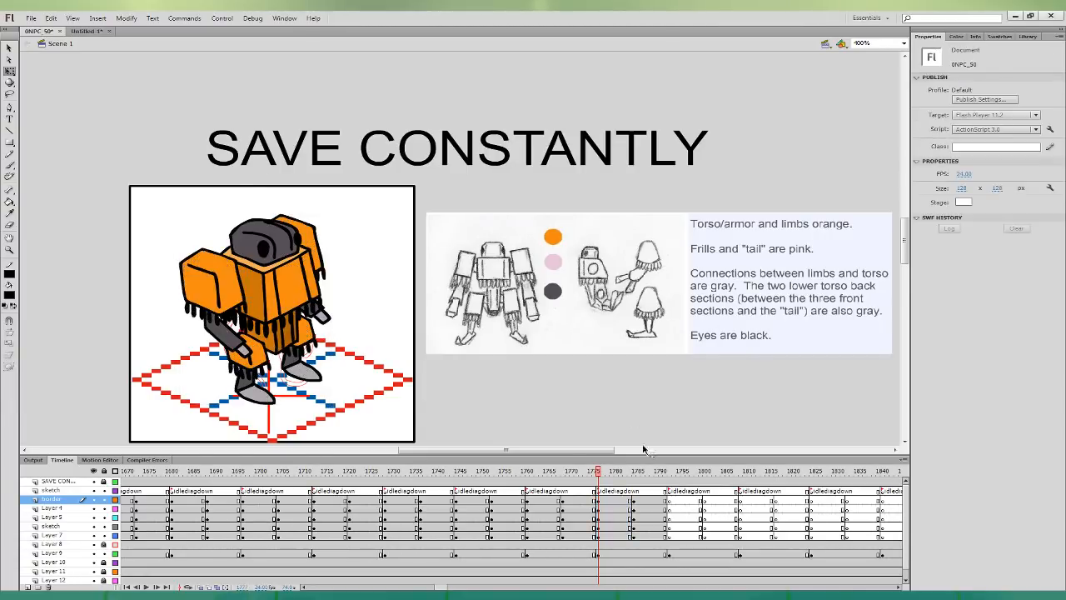
left_click(669, 534)
key("ctrl+minus")
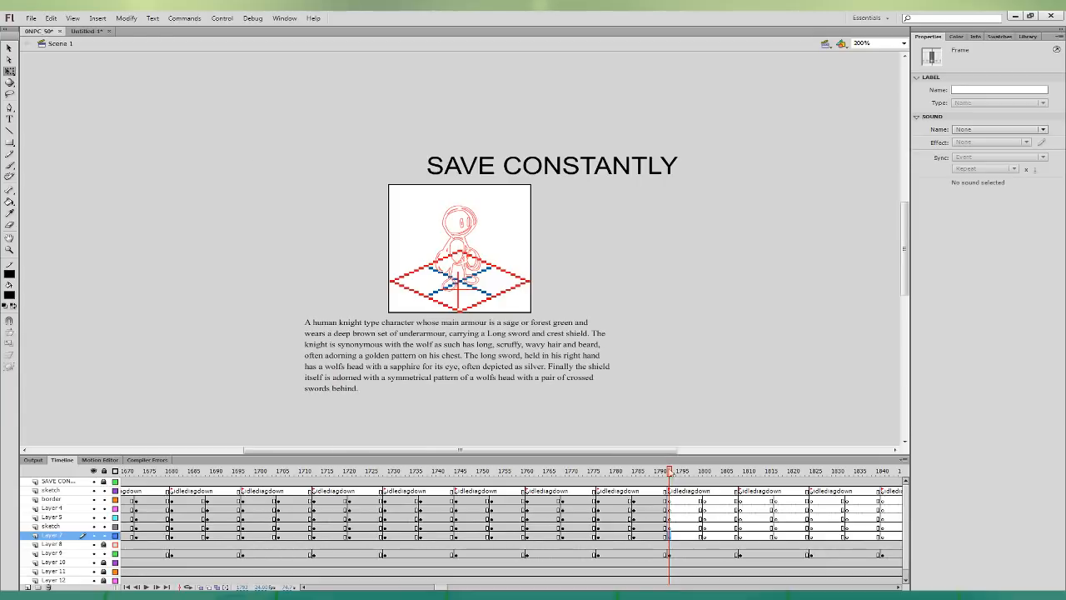
left_click(604, 492)
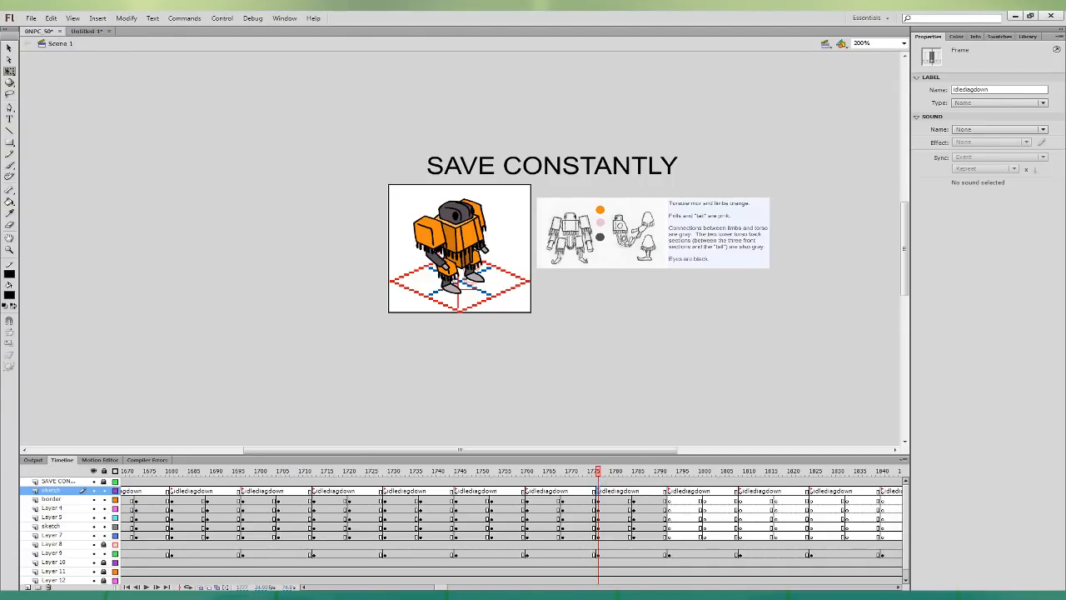
key("ctrl+s")
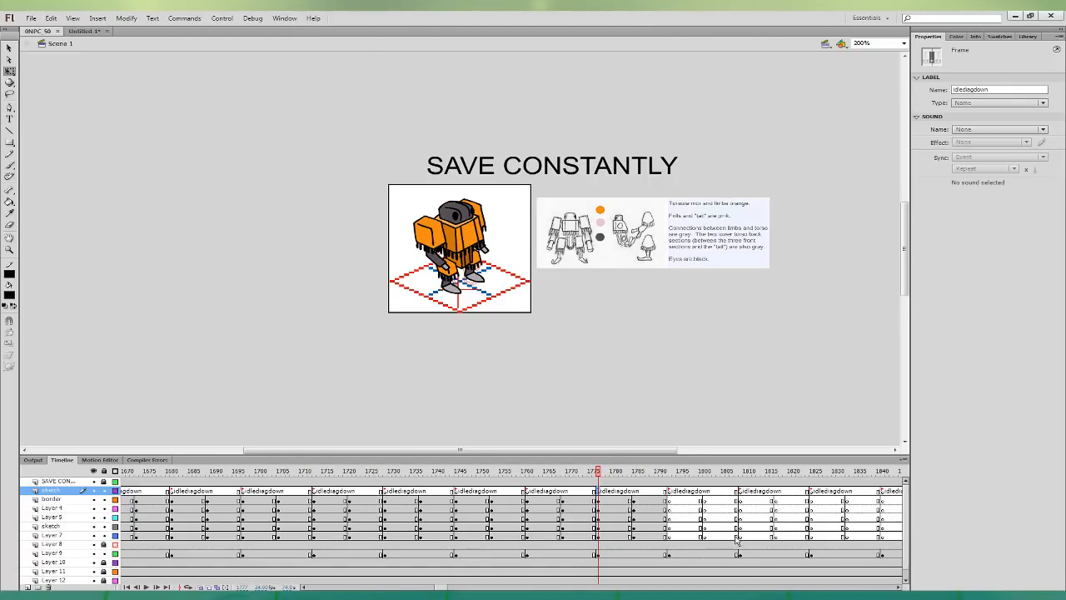
- Sketch the wolf-like head with tall ears, eye and scruffy beard in blue Brush strokes on the border layer over the knight's chibi template
left_click(714, 527)
left_click(688, 528)
left_click(697, 536)
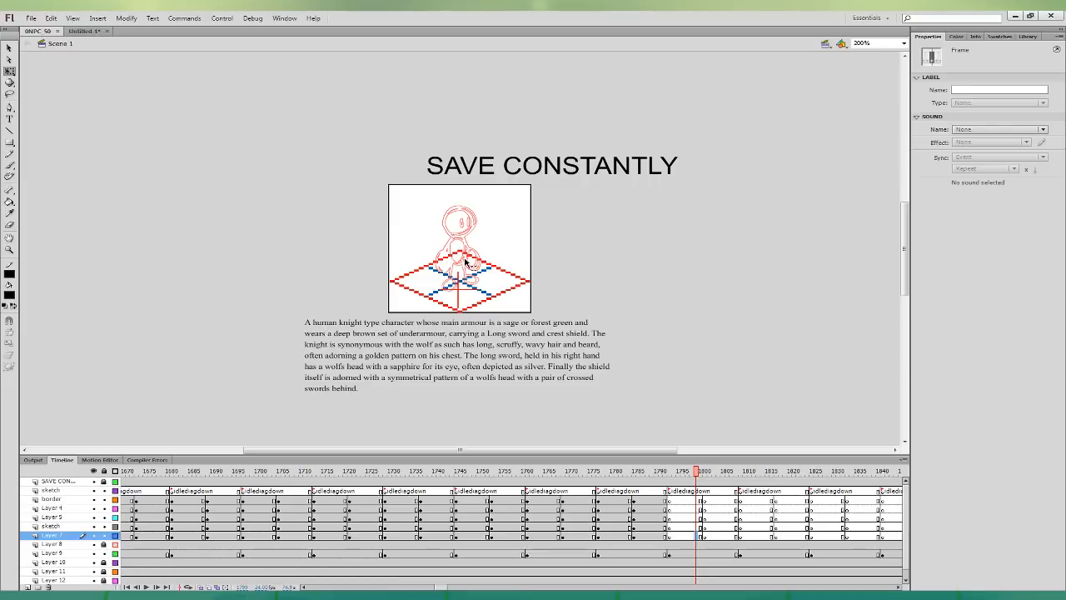
left_click(10, 165)
left_click(41, 349)
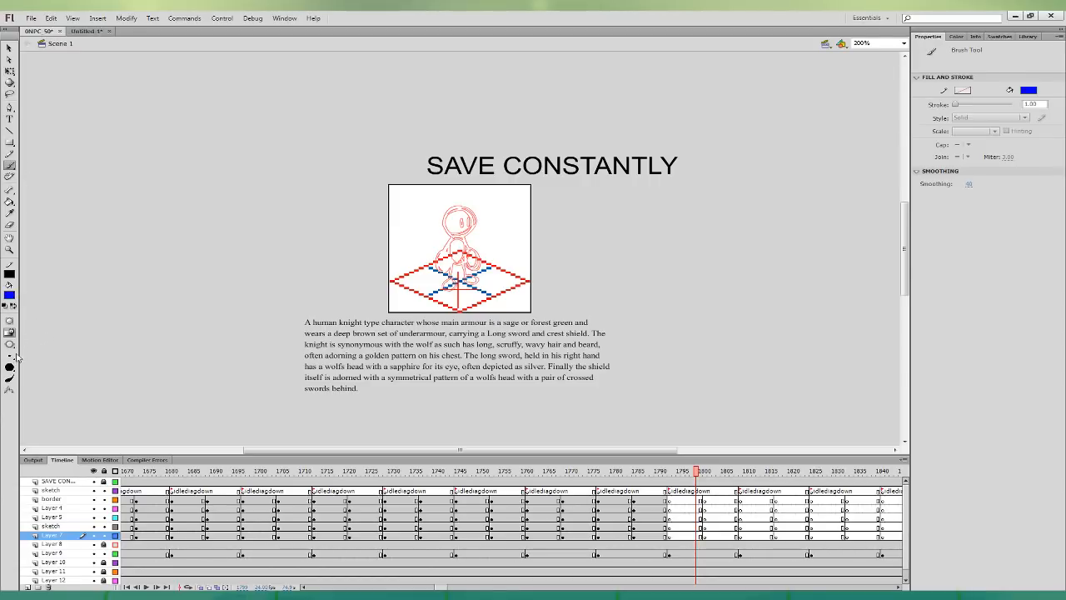
left_click(702, 499)
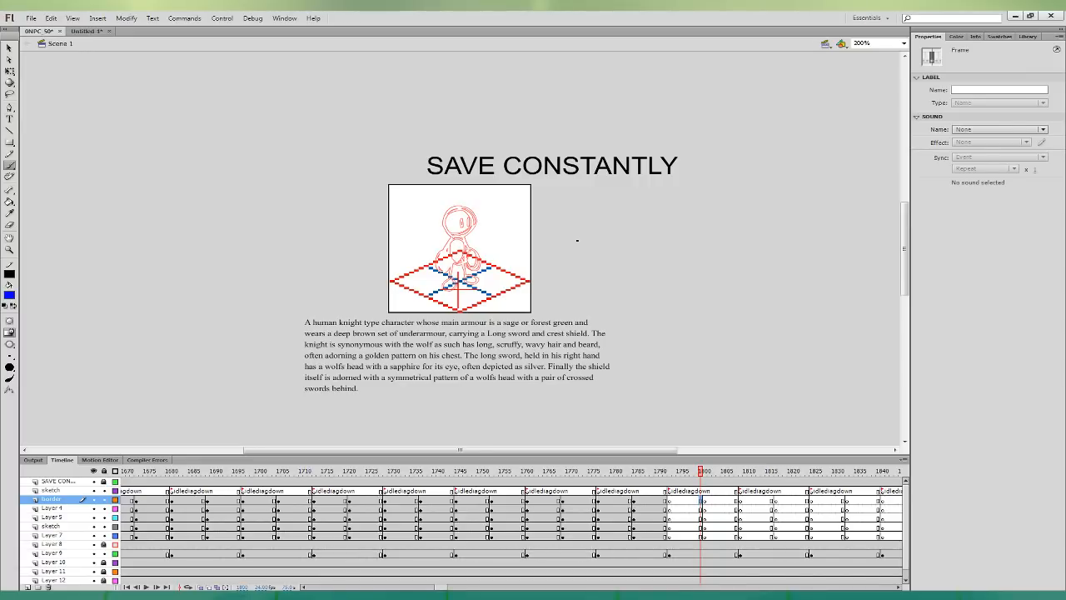
mouse_move(448, 199)
left_mouse_down()
mouse_move(437, 224)
mouse_move(463, 235)
mouse_move(472, 226)
left_mouse_up()
key("ctrl+z")
mouse_move(466, 236)
left_mouse_down()
mouse_move(473, 248)
mouse_move(481, 238)
mouse_move(465, 202)
mouse_move(452, 219)
left_mouse_up()
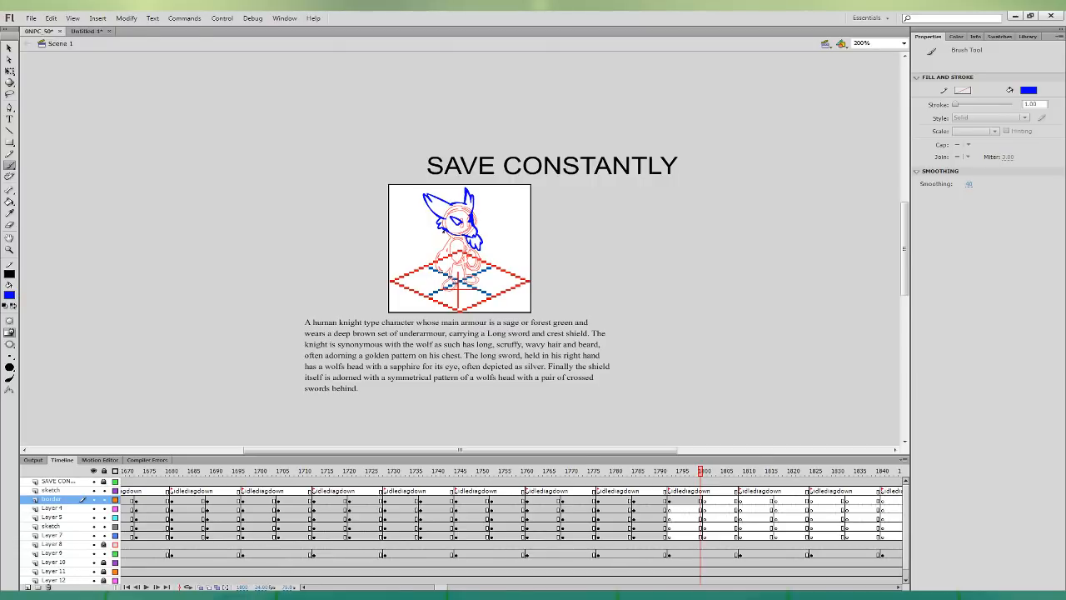
- Sketch the knight's armored torso, arms, belt and legs in blue below the wolf head
mouse_move(440, 230)
left_mouse_down()
mouse_move(477, 240)
mouse_move(441, 258)
mouse_move(467, 251)
mouse_move(441, 279)
mouse_move(465, 272)
left_mouse_up()
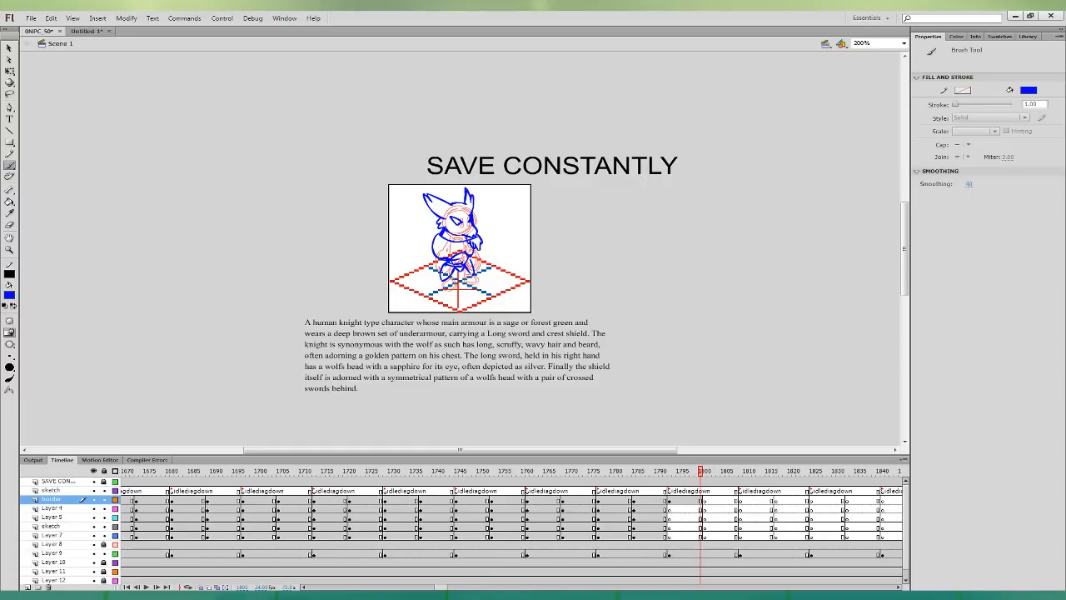
mouse_move(440, 228)
left_mouse_down()
mouse_move(435, 249)
mouse_move(478, 219)
mouse_move(480, 234)
left_mouse_up()
key("ctrl+z")
left_click_drag(427, 257, 432, 273)
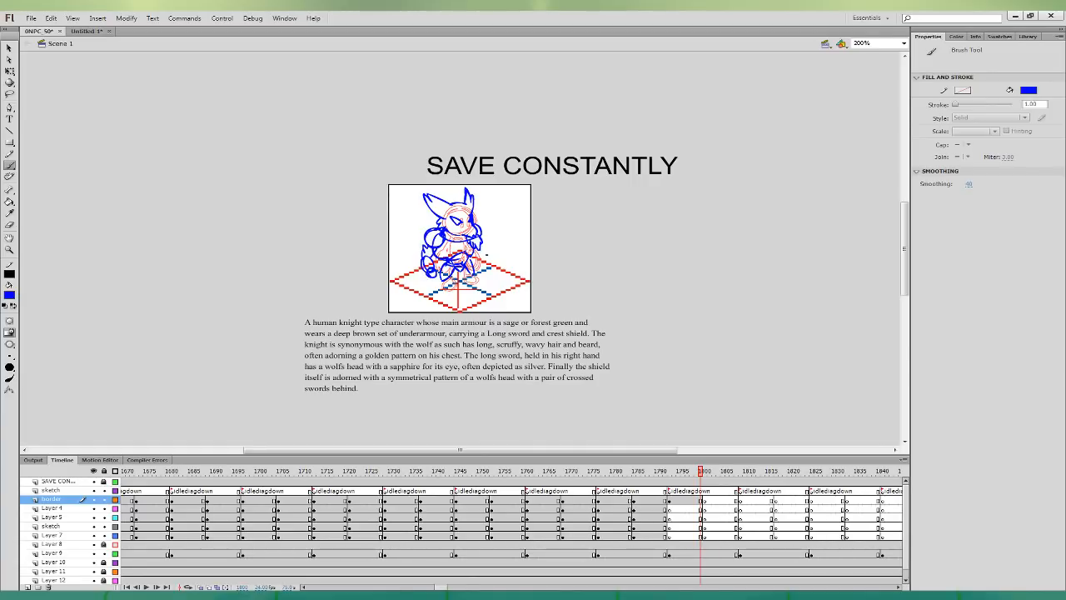
left_click_drag(480, 260, 485, 264)
mouse_move(446, 270)
left_mouse_down()
mouse_move(445, 296)
mouse_move(443, 288)
left_mouse_up()
mouse_move(443, 289)
left_mouse_down()
mouse_move(452, 273)
mouse_move(489, 289)
mouse_move(461, 278)
left_mouse_up()
- Place the knight sketch on Layer 8 as an outlined guide, keyframe that layer at the next character, and clear the sketch from the border layer
left_click(698, 500)
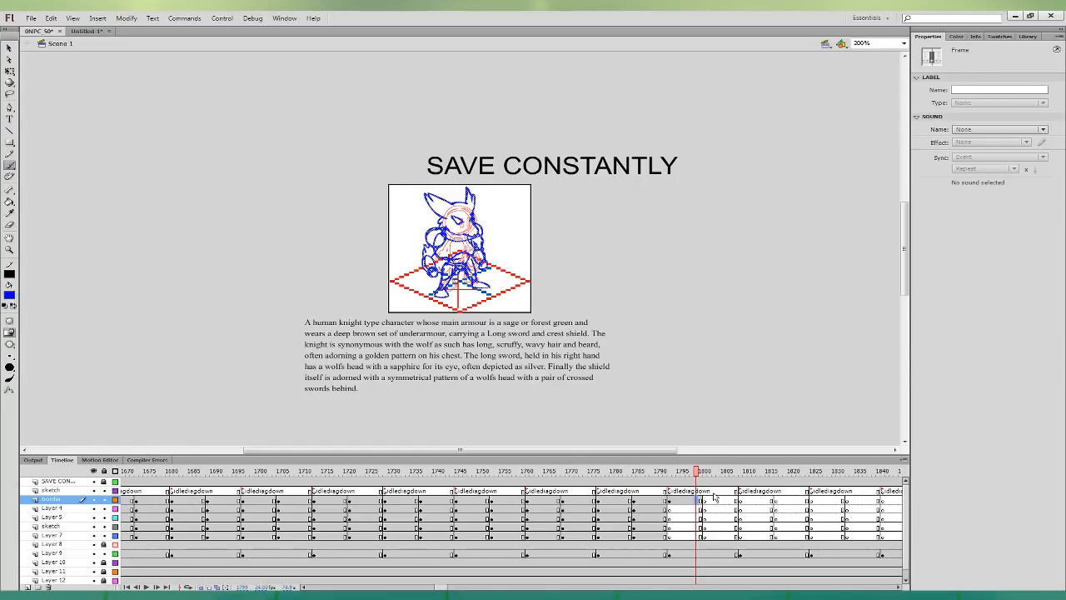
left_click(669, 545)
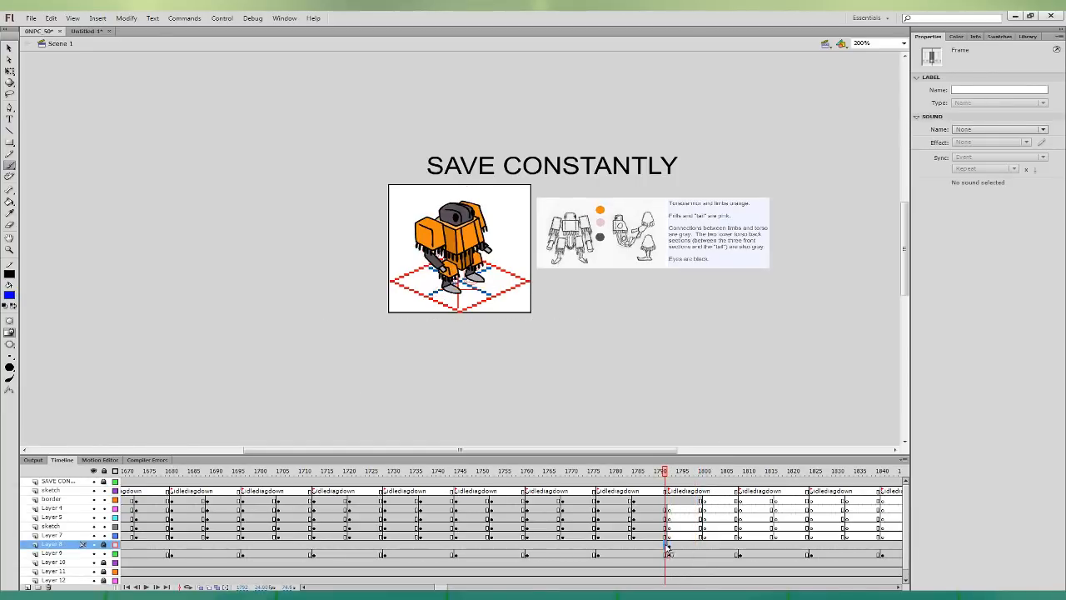
left_click(740, 546)
key("F6")
left_click(671, 500)
key("Delete")
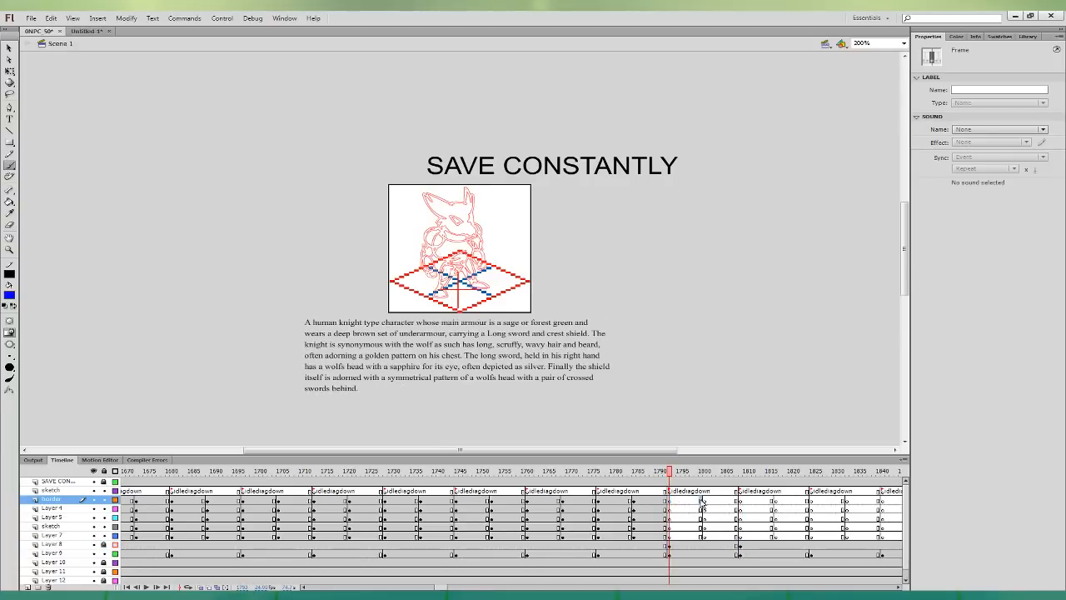
- Ink the near ear, cheek fur, jaw, beard and eyes of the wolf head in black on the border layer
left_click(701, 501)
key("ctrl+=")
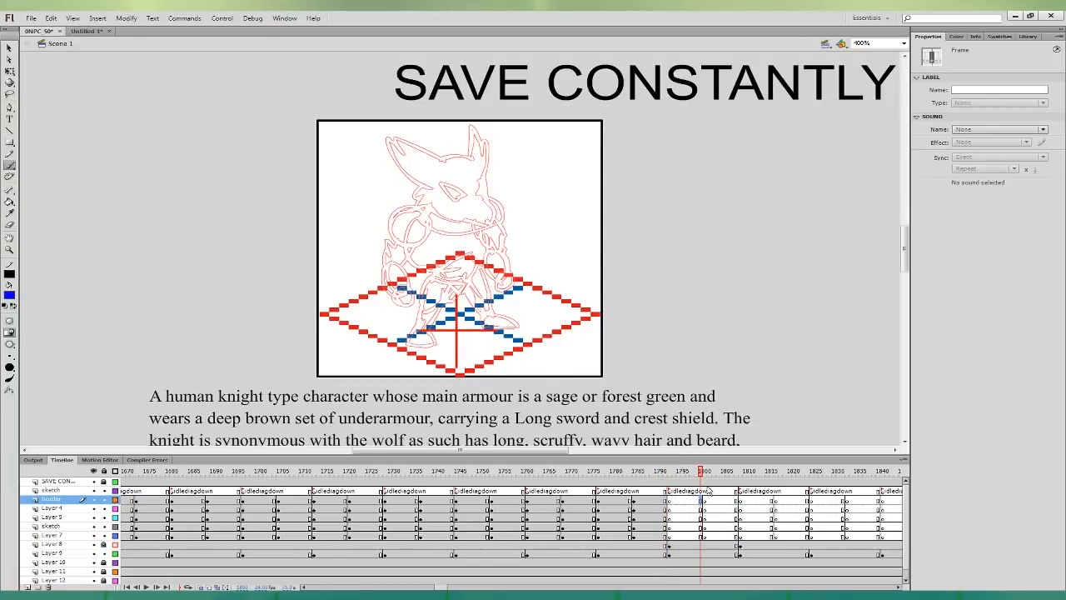
left_click(10, 295)
left_click(23, 324)
left_click(10, 358)
left_click(31, 357)
mouse_move(445, 160)
left_mouse_down()
mouse_move(399, 144)
mouse_move(389, 151)
mouse_move(422, 185)
mouse_move(423, 211)
mouse_move(474, 223)
mouse_move(464, 223)
mouse_move(495, 243)
mouse_move(483, 185)
mouse_move(448, 188)
mouse_move(456, 193)
mouse_move(451, 179)
mouse_move(457, 208)
left_mouse_up()
key("ctrl+z")
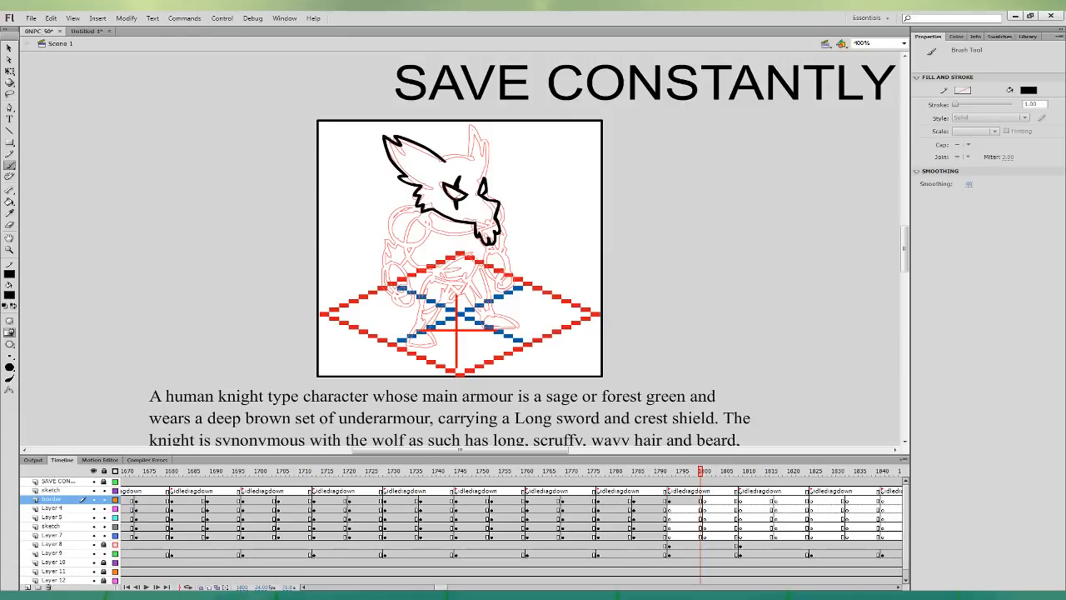
- Ink the far ear, far cheek fur, nose and top of the head to close the wolf head outline
key("v")
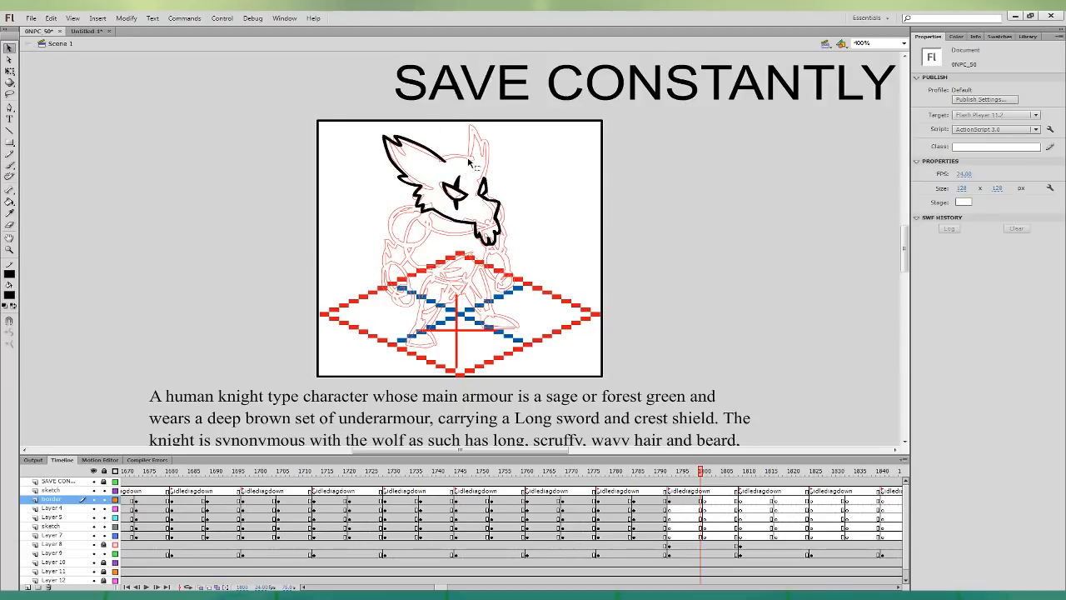
key("b")
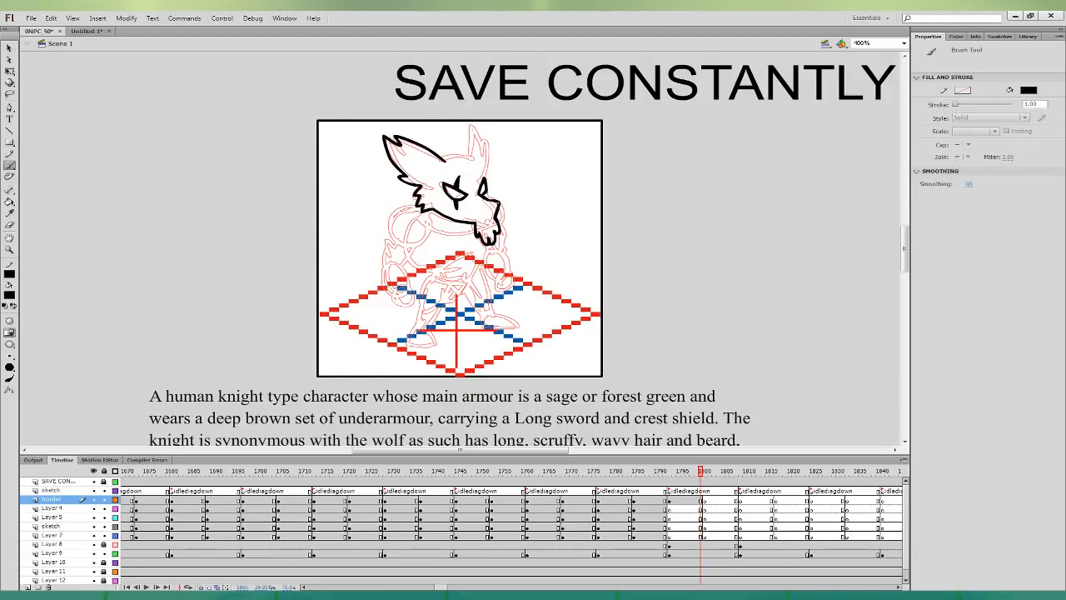
left_click_drag(498, 202, 484, 216)
key("ctrl+z")
mouse_move(494, 190)
left_mouse_down()
mouse_move(489, 198)
mouse_move(489, 184)
left_mouse_up()
mouse_move(464, 131)
left_mouse_down()
mouse_move(465, 158)
mouse_move(451, 154)
left_mouse_up()
- Ink the rounded collar and chest armor outline in black on Layer 5, with a pointed notch under the collar
left_click(701, 518)
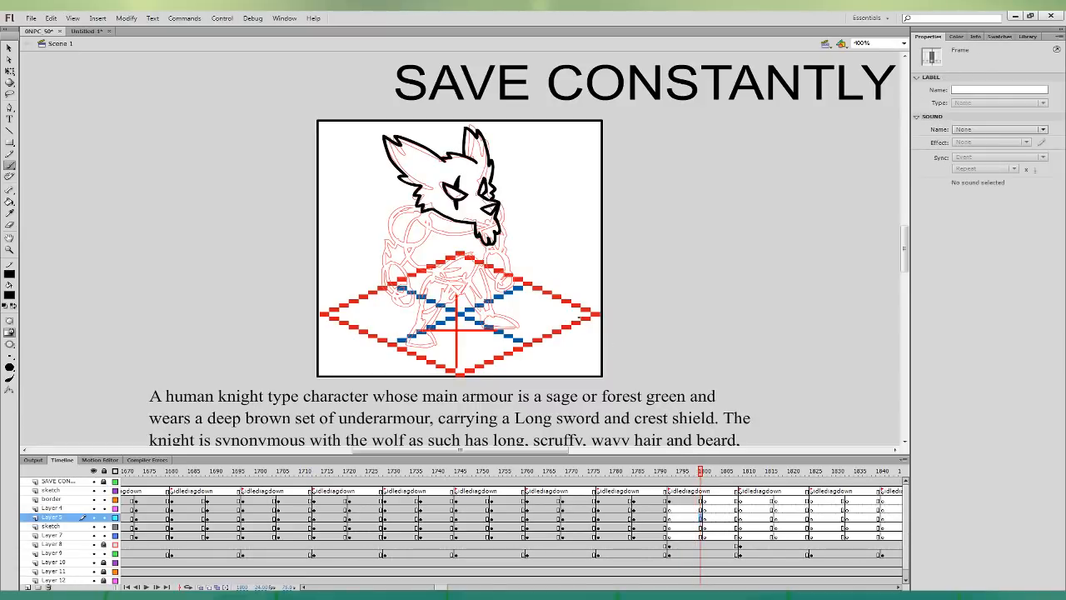
mouse_move(425, 229)
left_mouse_down()
mouse_move(464, 240)
mouse_move(488, 223)
mouse_move(440, 204)
mouse_move(421, 210)
mouse_move(405, 252)
mouse_move(432, 270)
mouse_move(491, 223)
left_mouse_up()
left_click_drag(704, 373, 691, 217)
key("ctrl+z")
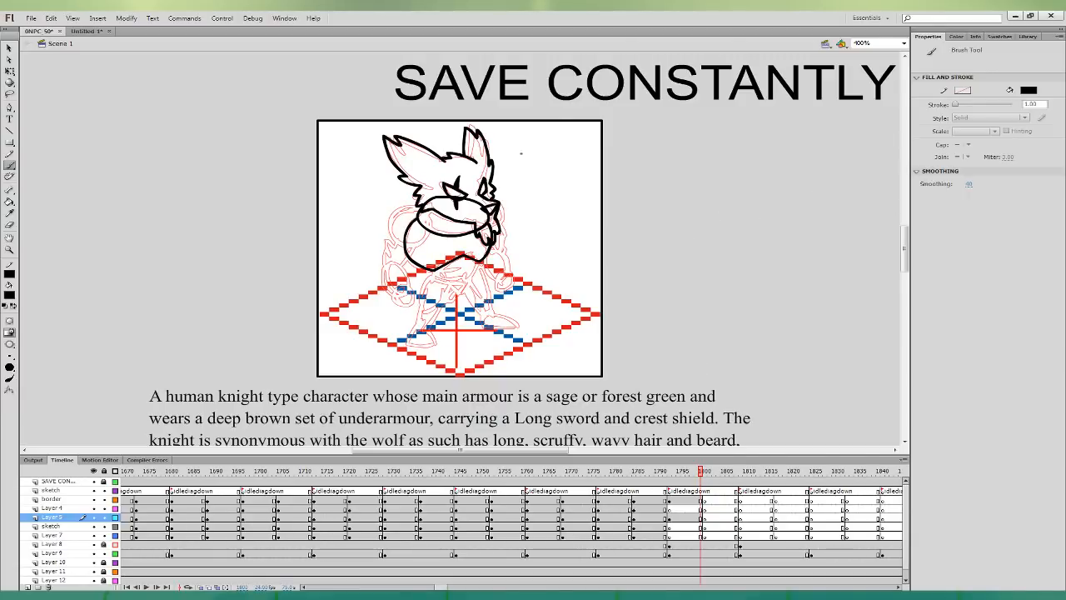
left_click(86, 31)
left_click(40, 31)
mouse_move(704, 348)
left_mouse_down()
mouse_move(678, 253)
mouse_move(690, 194)
mouse_move(709, 336)
left_mouse_up()
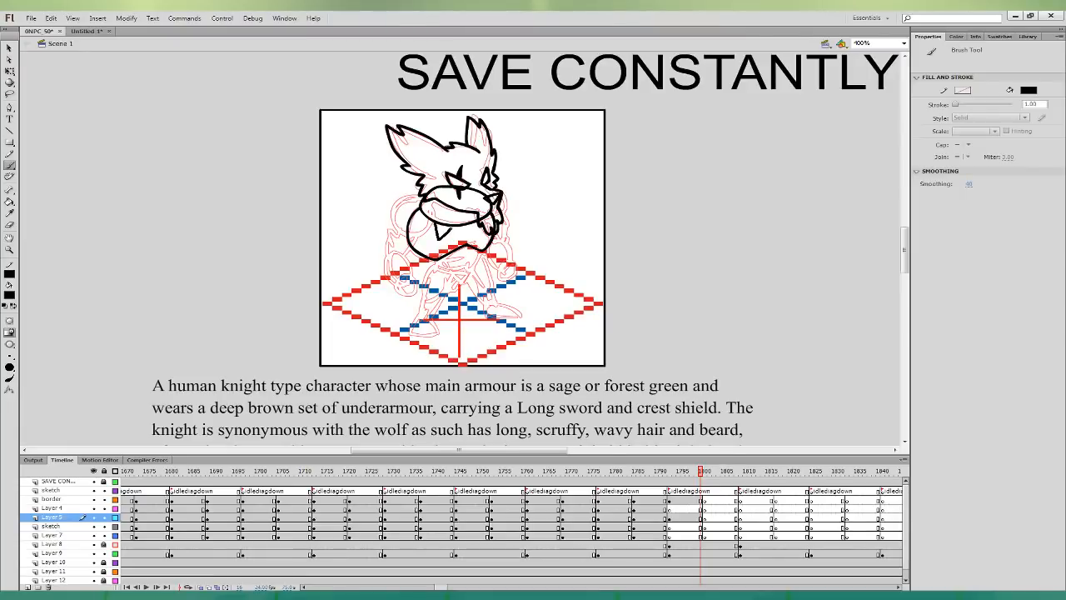
- Ink the second collar point, the belly, the belt and the hip plates on Layer 5
left_click_drag(486, 238, 471, 216)
left_click_drag(470, 224, 481, 233)
left_click_drag(480, 262, 481, 251)
key("ctrl+z")
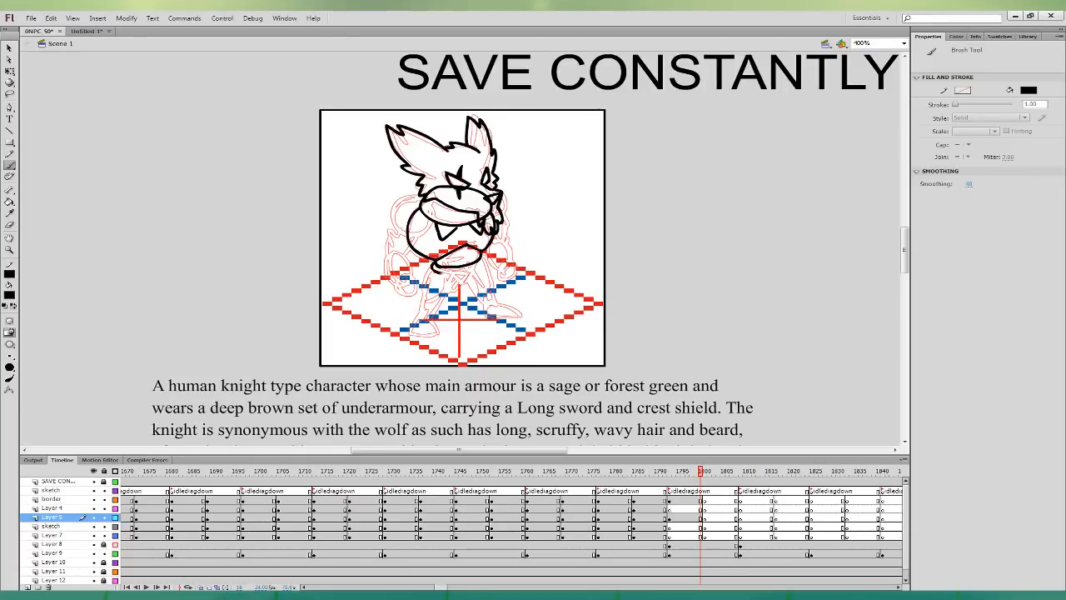
mouse_move(480, 265)
left_mouse_down()
mouse_move(454, 275)
mouse_move(469, 279)
mouse_move(483, 267)
mouse_move(474, 259)
mouse_move(471, 280)
left_mouse_up()
key("ctrl+z")
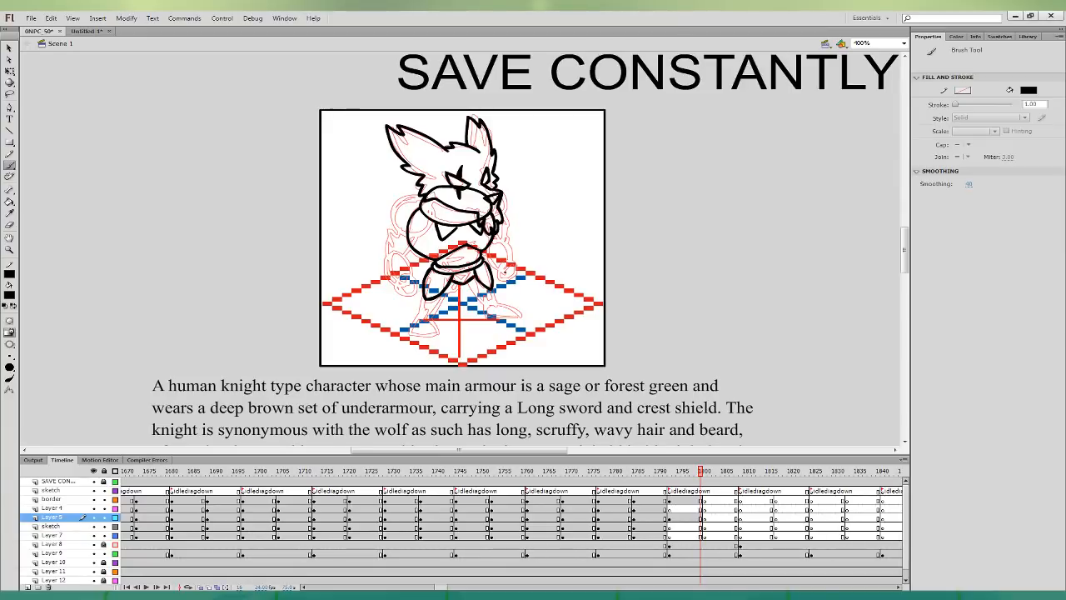
- Ink the near arm on Layer 4 with its pointed shoulder plate, furry elbow, forearm guard and round hand
left_click(702, 507)
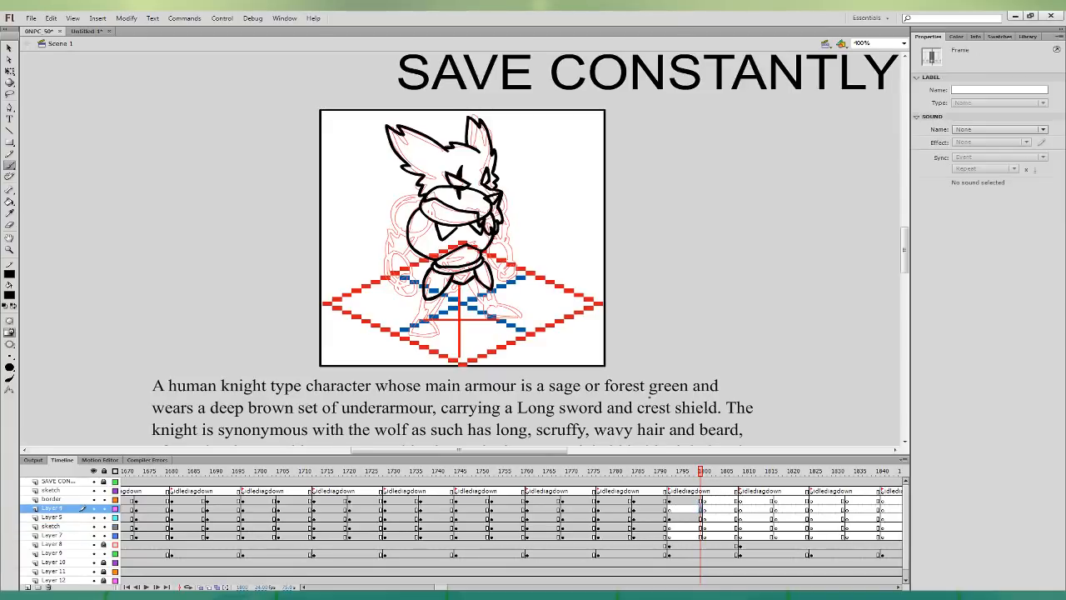
mouse_move(383, 194)
left_mouse_down()
mouse_move(399, 241)
mouse_move(412, 190)
mouse_move(382, 192)
left_mouse_up()
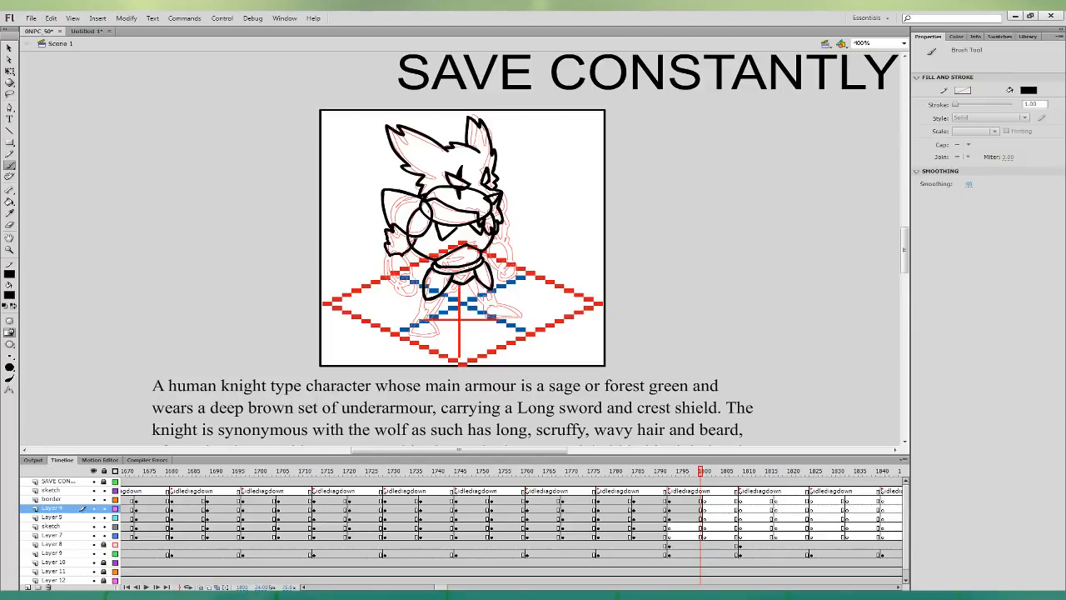
left_click_drag(386, 230, 392, 257)
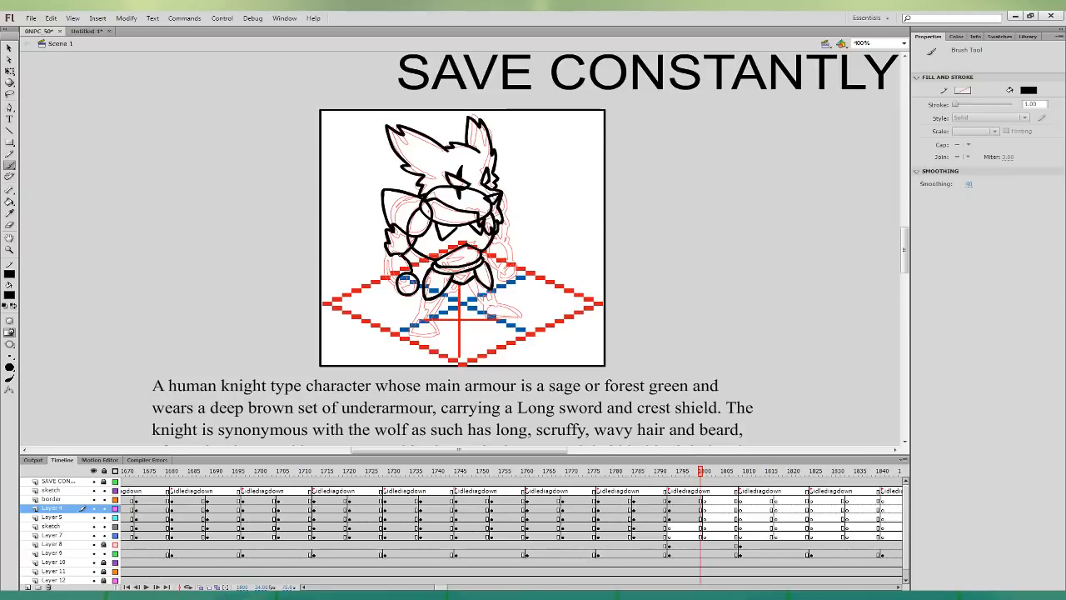
mouse_move(401, 254)
left_mouse_down()
mouse_move(387, 280)
mouse_move(433, 320)
mouse_move(434, 291)
mouse_move(424, 296)
mouse_move(435, 272)
mouse_move(430, 288)
mouse_move(483, 292)
mouse_move(486, 315)
mouse_move(478, 311)
left_mouse_up()
- Ink both legs with thighs, shin guards and boots on the lower sketch layer, undoing unwanted strokes
left_click(702, 526)
left_click_drag(467, 262, 473, 290)
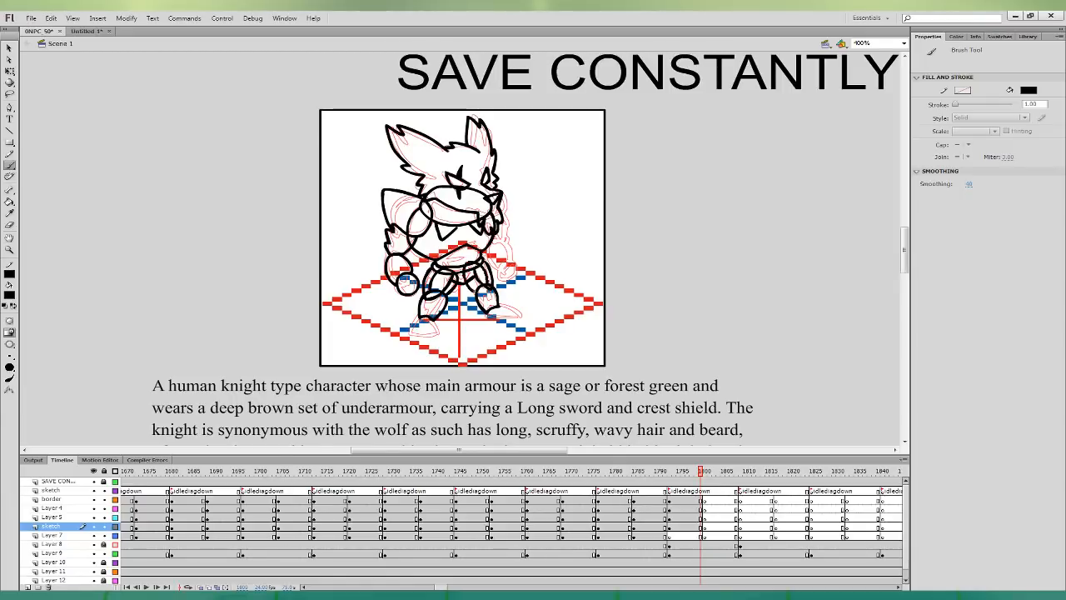
mouse_move(420, 318)
left_mouse_down()
mouse_move(430, 338)
mouse_move(421, 318)
left_mouse_up()
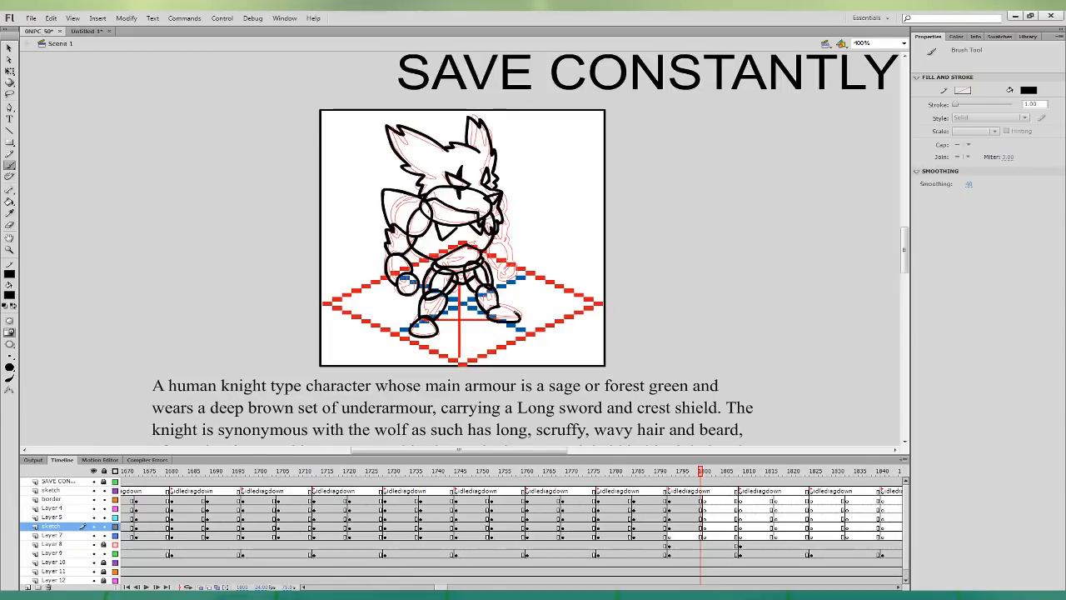
mouse_move(515, 313)
left_mouse_down()
mouse_move(495, 306)
mouse_move(525, 321)
mouse_move(493, 308)
mouse_move(493, 317)
mouse_move(515, 310)
mouse_move(497, 307)
left_mouse_up()
key("ctrl+z")
key("ctrl+z")
key("ctrl+z")
key("ctrl+z")
key("q")
left_click(449, 302)
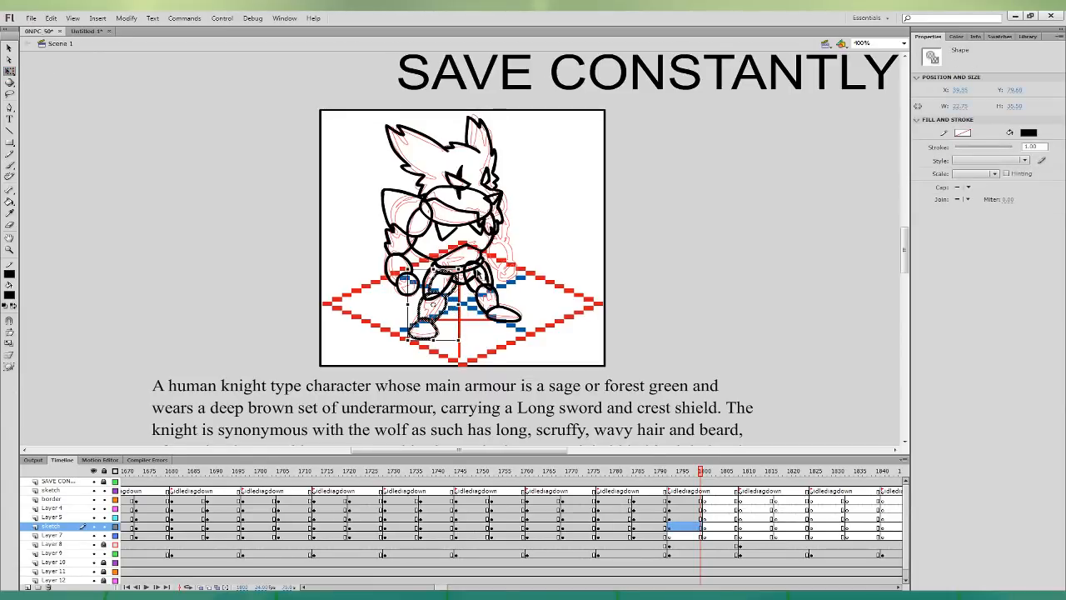
left_click(529, 259)
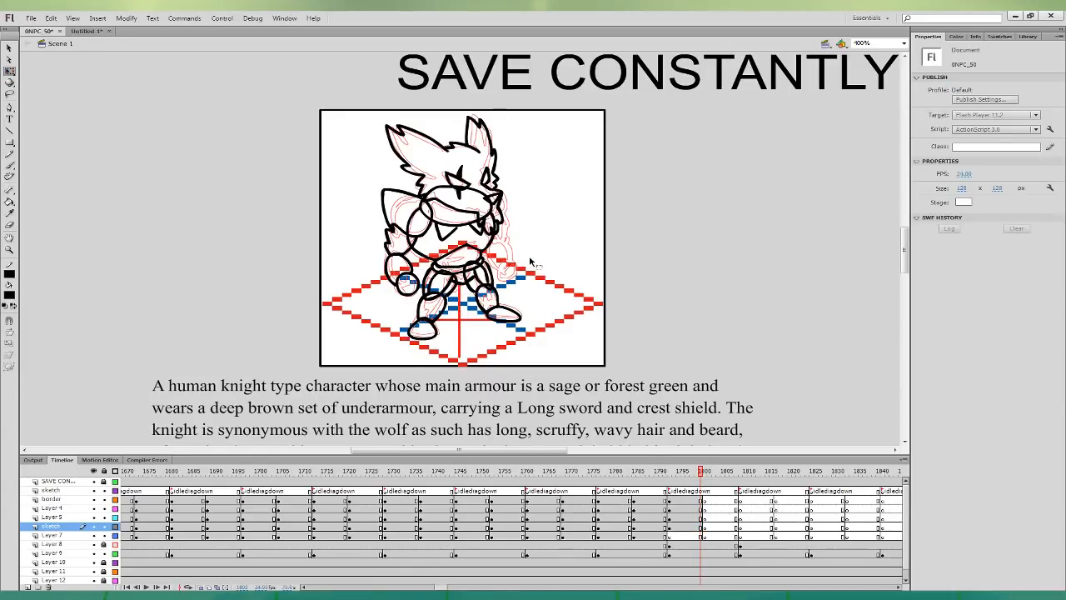
- Fill the wolf head, the near elbow fur and the near hand with warm light gray
left_click(10, 201)
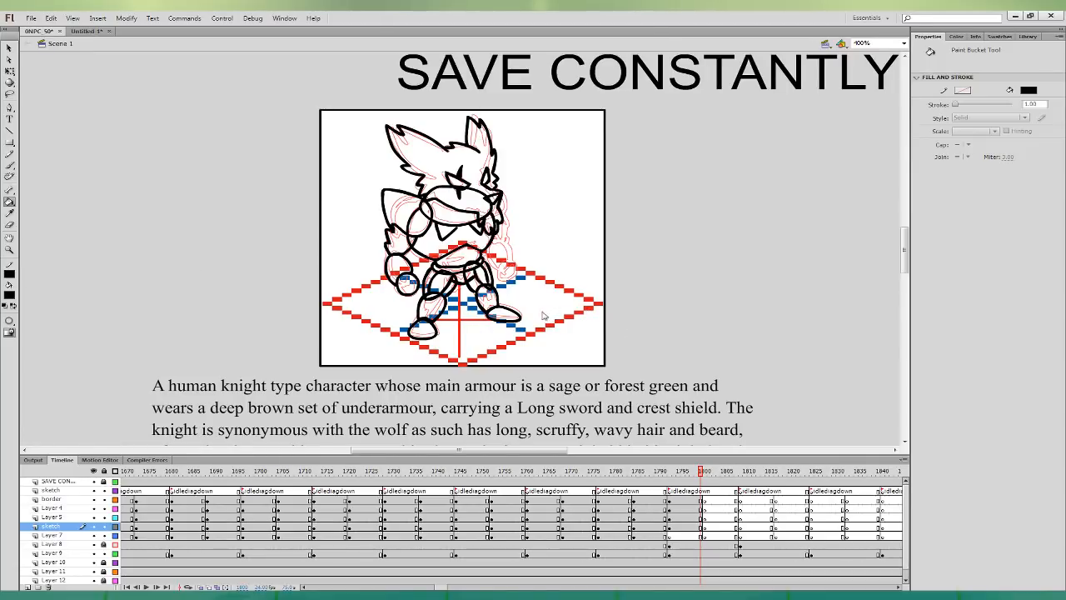
left_click(10, 295)
left_click(475, 157)
left_click(400, 244)
left_click(406, 285)
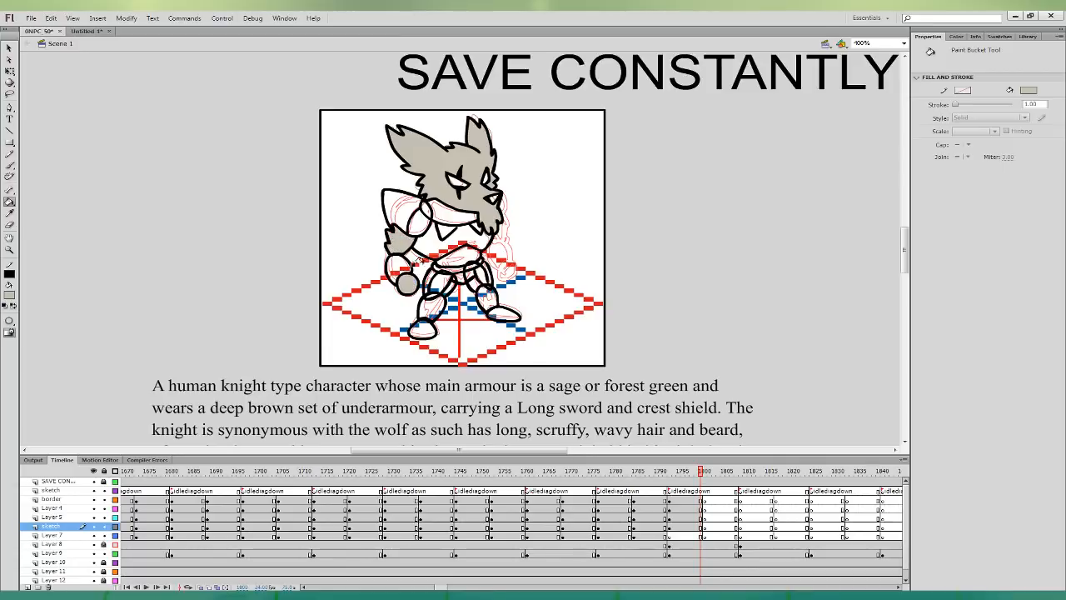
- Fill the near shoulder plate and the chest armor with forest green
key("ctrl+minus")
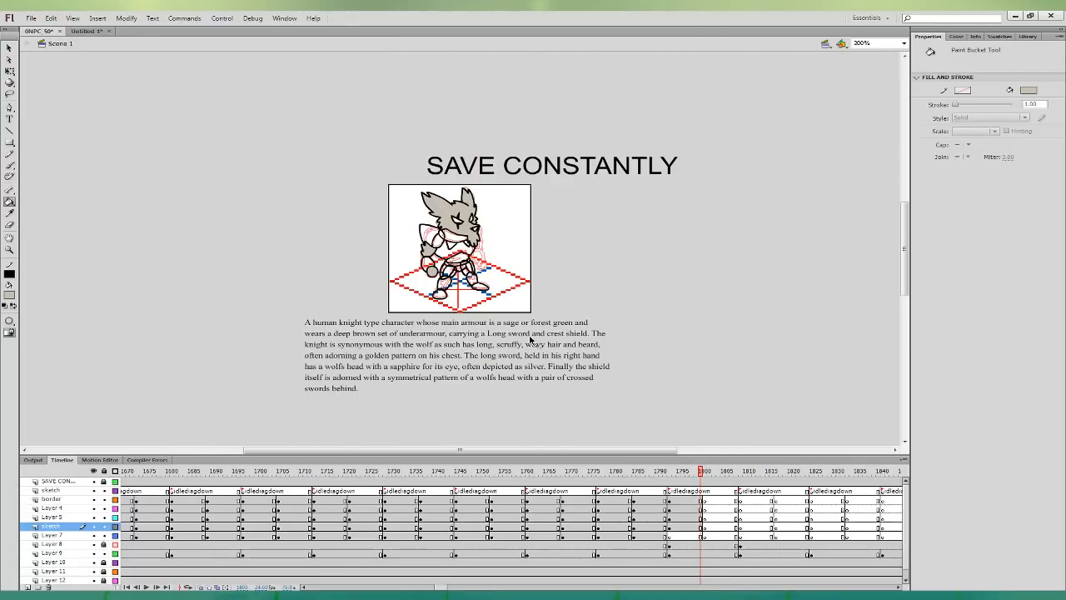
left_click_drag(686, 330, 638, 345)
left_click(10, 295)
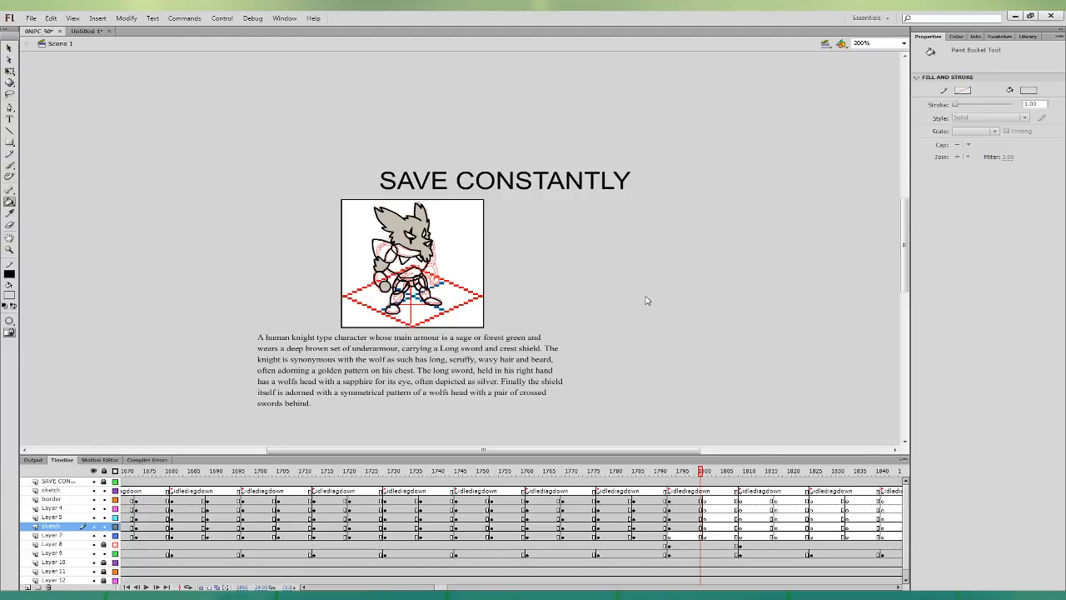
left_click(415, 371)
left_click(379, 259)
left_click(390, 264)
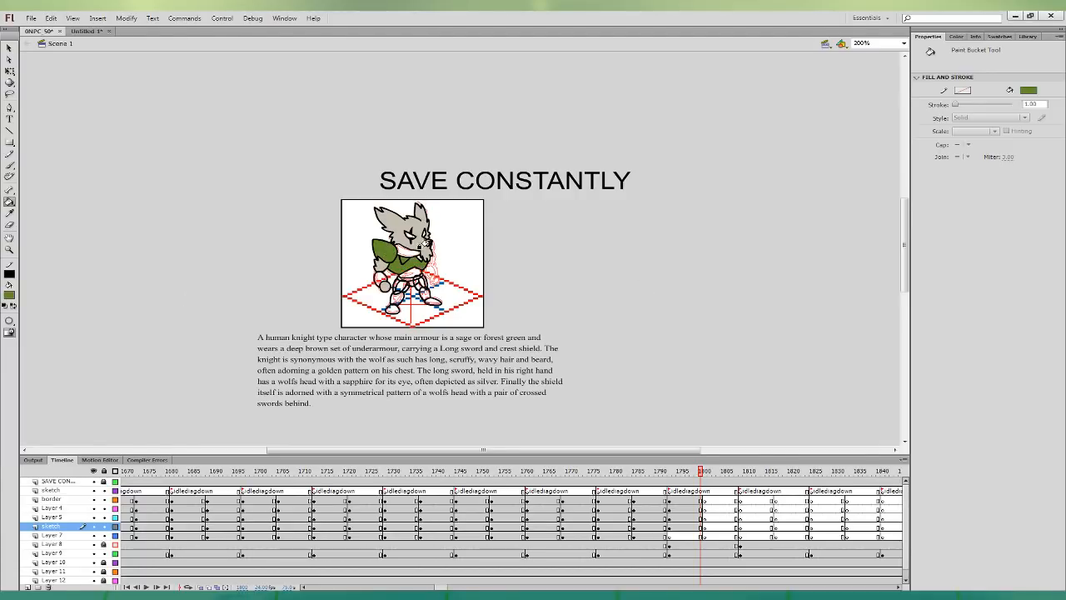
key("ctrl+equal")
key("v")
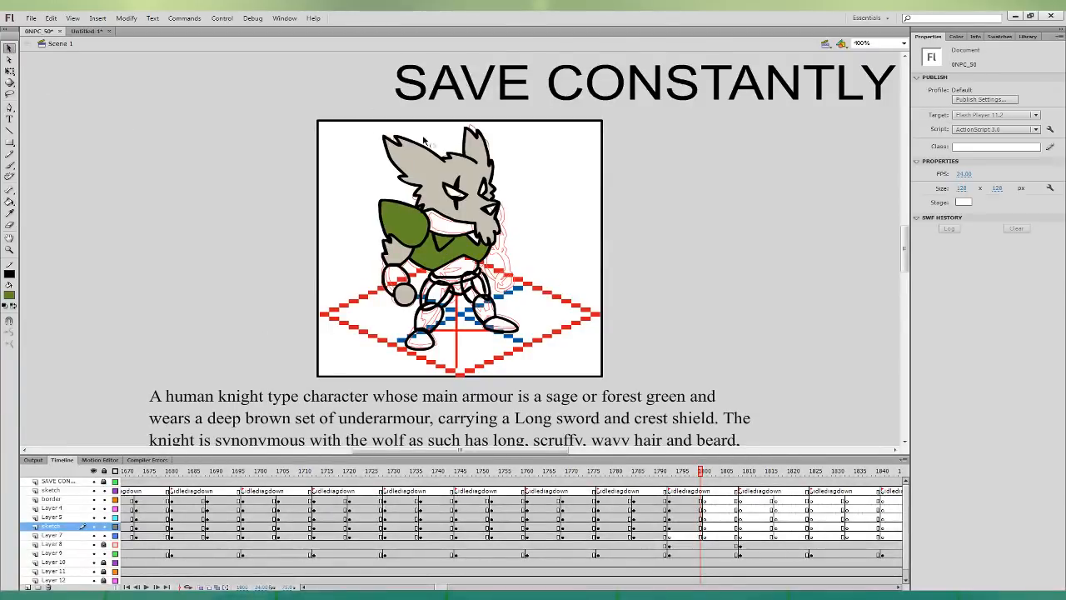
- Fill the near forearm guard, the thighs and the shin guards with forest green
left_click(453, 239)
left_click(468, 224)
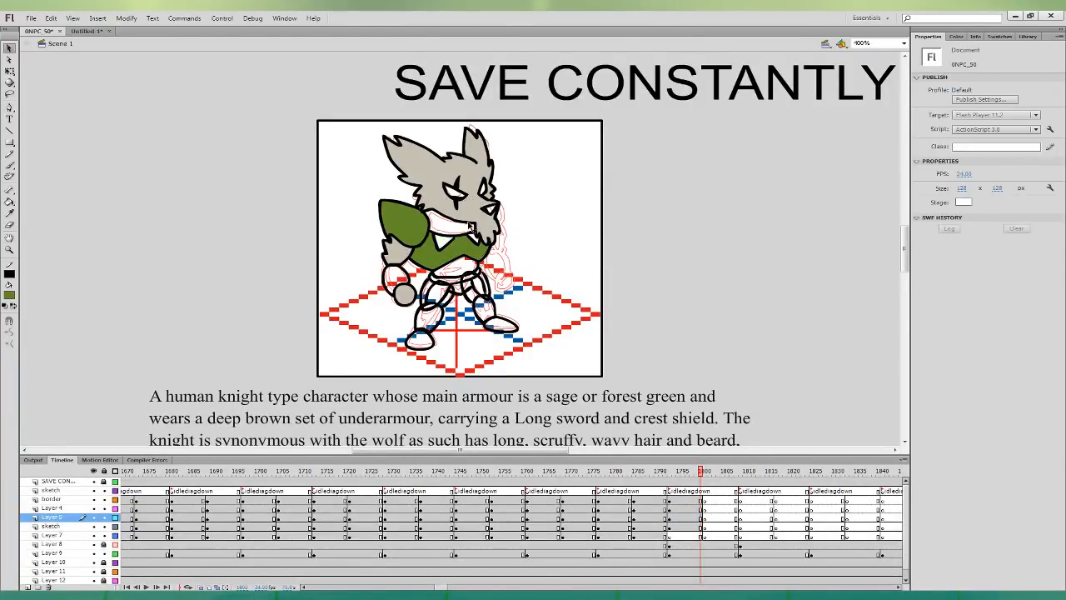
key("ctrl+minus")
key("k")
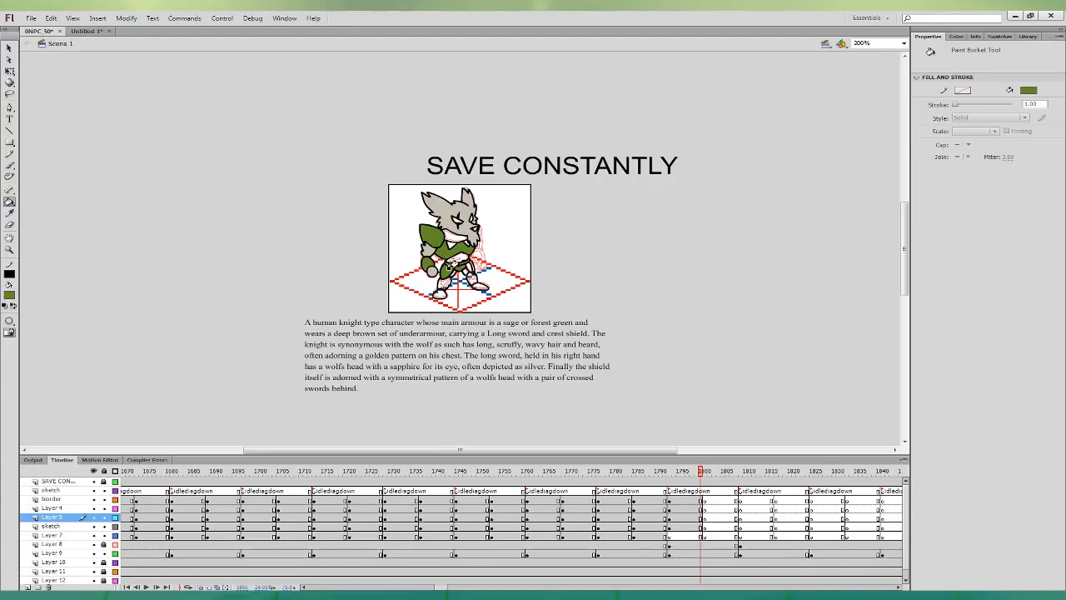
left_click(470, 266)
left_click(471, 278)
left_click(444, 284)
- Fill the collar, chest gap, waist and both boots with deep brown
left_click(446, 374)
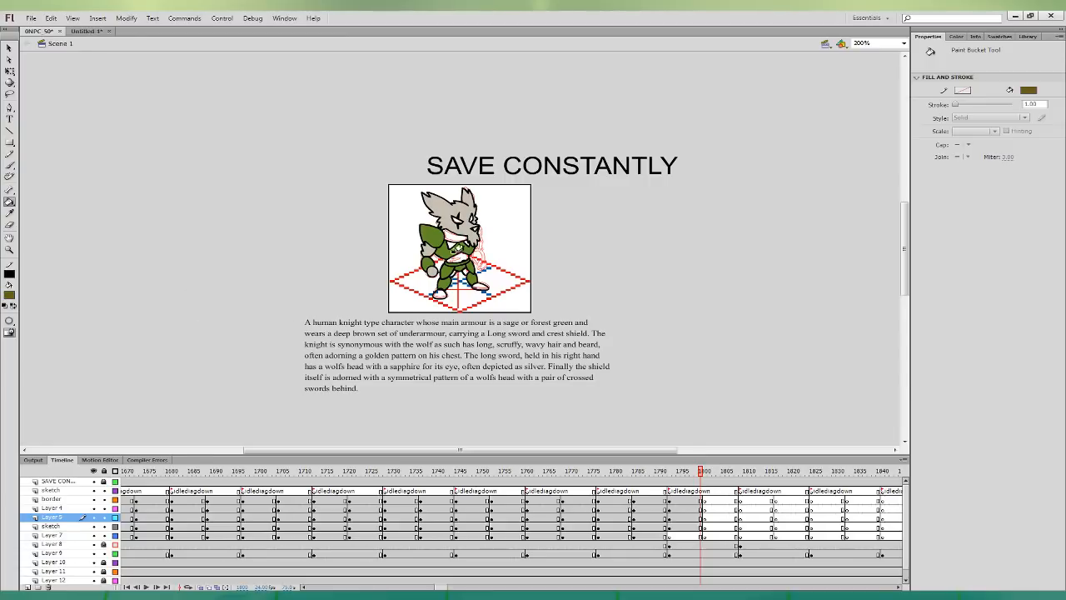
left_click(454, 237)
left_click(452, 244)
left_click(458, 257)
left_click(439, 291)
left_click(478, 287)
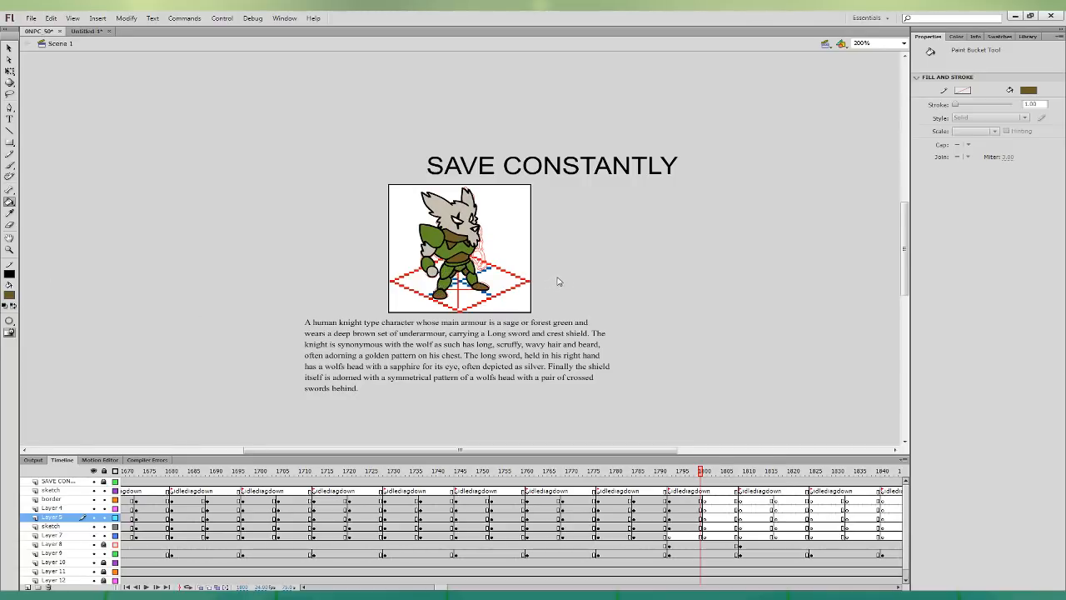
- Refill the collar and belt with dark green, and fill both eyes with light cyan
left_click(438, 379)
left_click(450, 238)
left_click(452, 262)
left_click(451, 368)
left_click(457, 221)
left_click(472, 220)
left_click(430, 364)
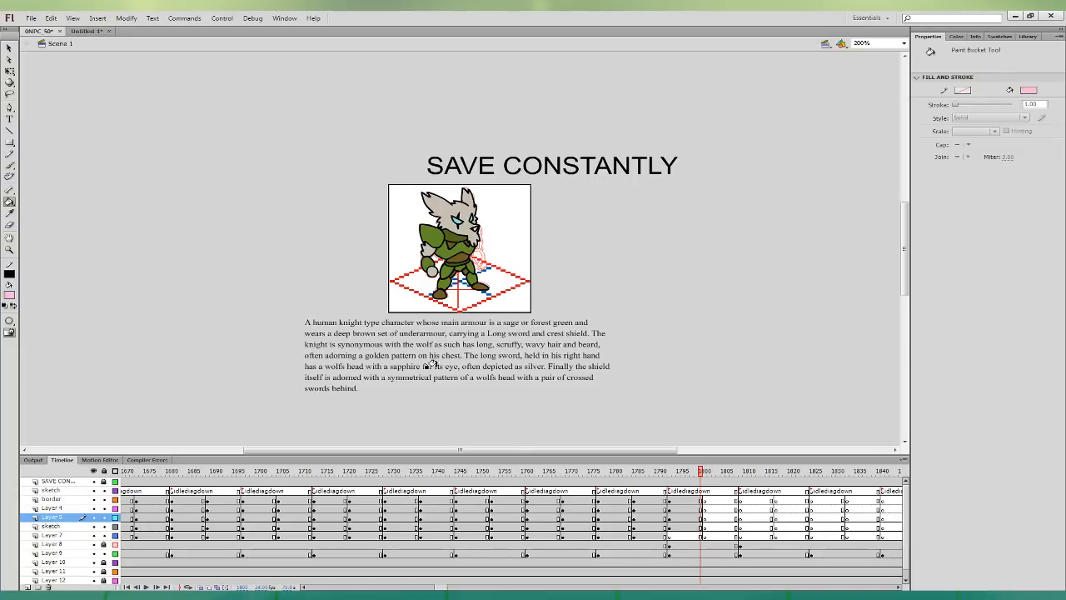
- Place a mirrored copy of the near arm on Layer 7 as the far arm, rotated to hang behind the body
left_click(10, 71)
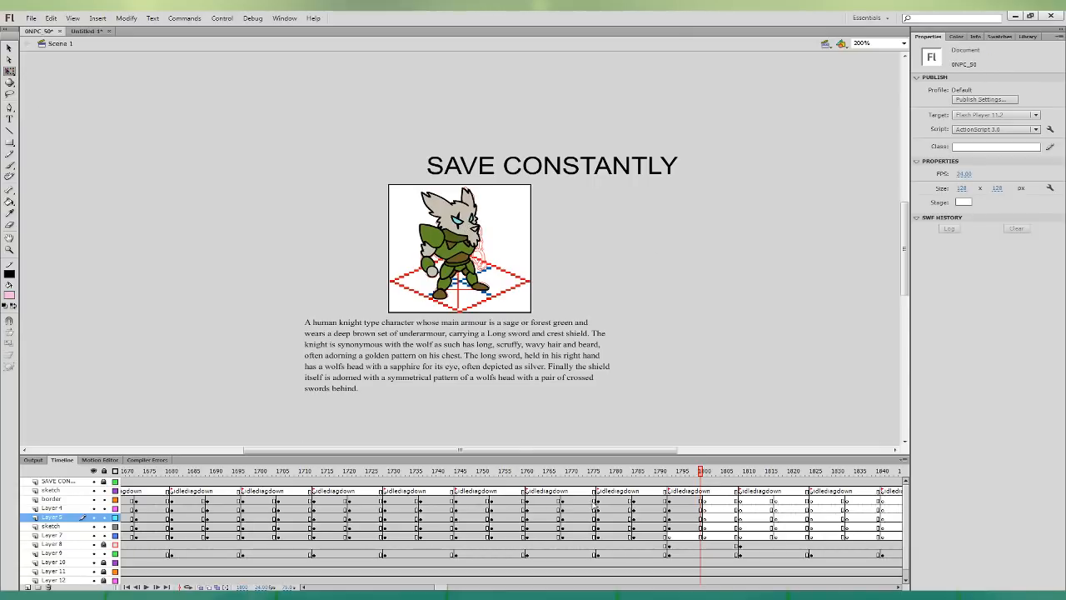
left_click(667, 535)
left_click_drag(448, 278, 489, 257)
left_click(98, 17)
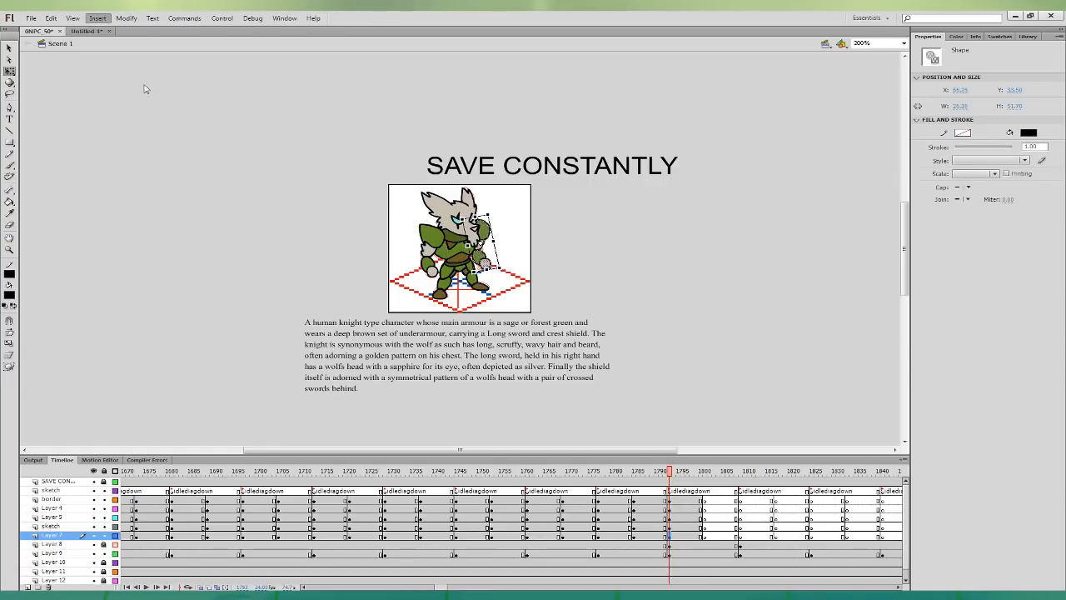
mouse_move(127, 17)
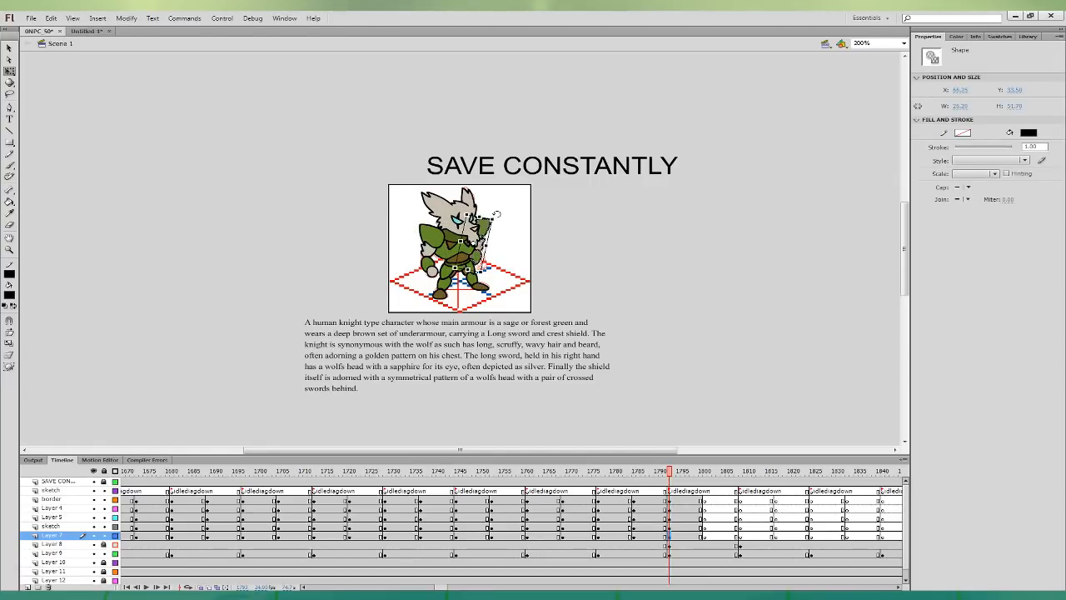
left_click_drag(496, 213, 480, 216)
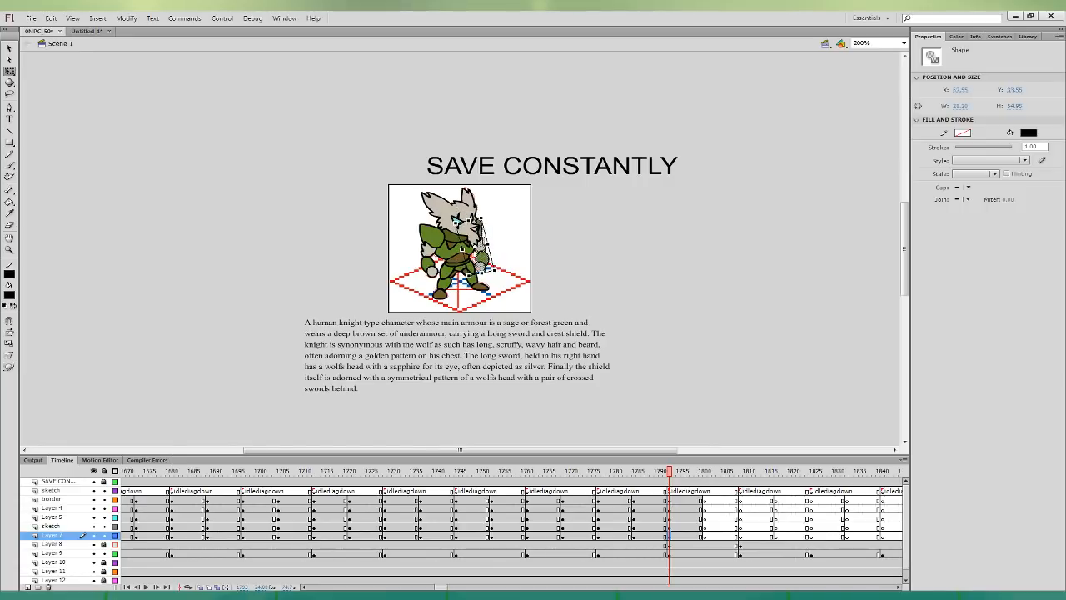
left_click_drag(485, 262, 482, 260)
left_click_drag(483, 214, 486, 215)
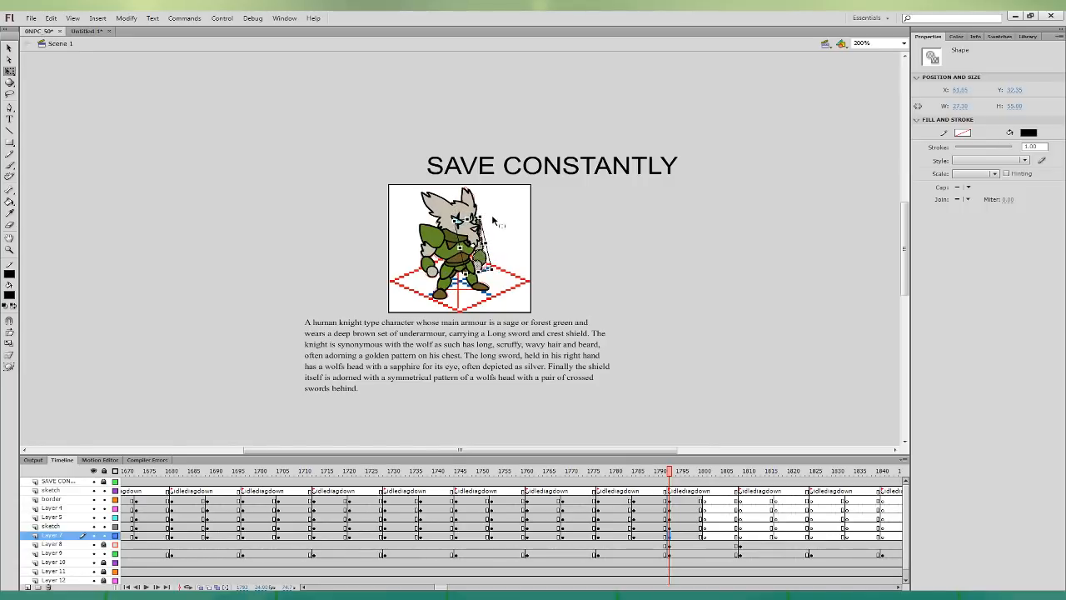
left_click(541, 237)
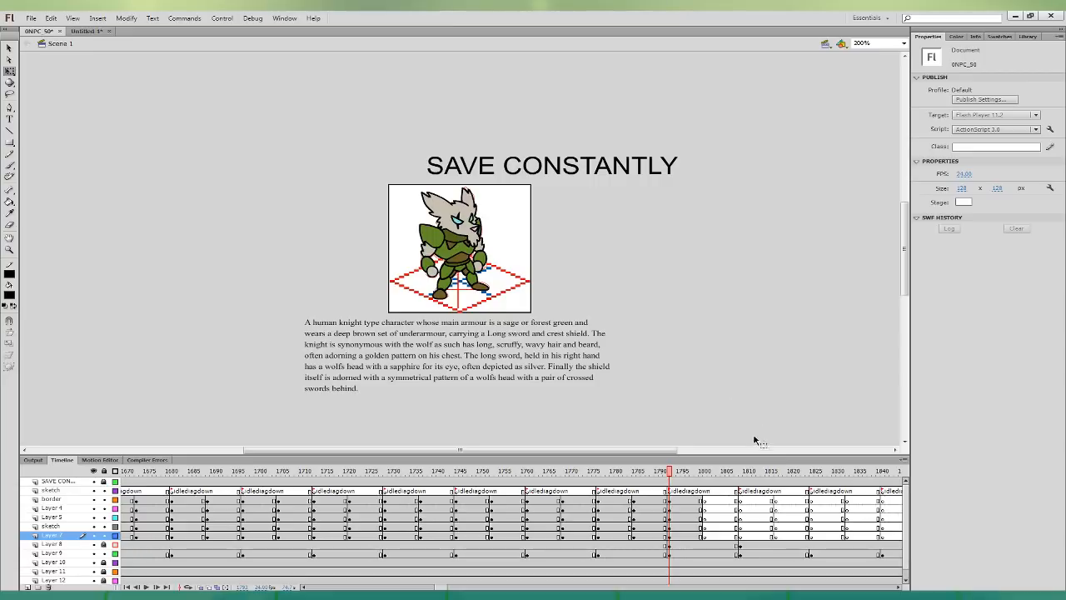
- Copy the knight's pose on the border layer through Layer 7 to the second keyframe at frame 1800
left_click_drag(683, 536, 685, 500)
left_click_drag(684, 503, 706, 505)
left_click(711, 524)
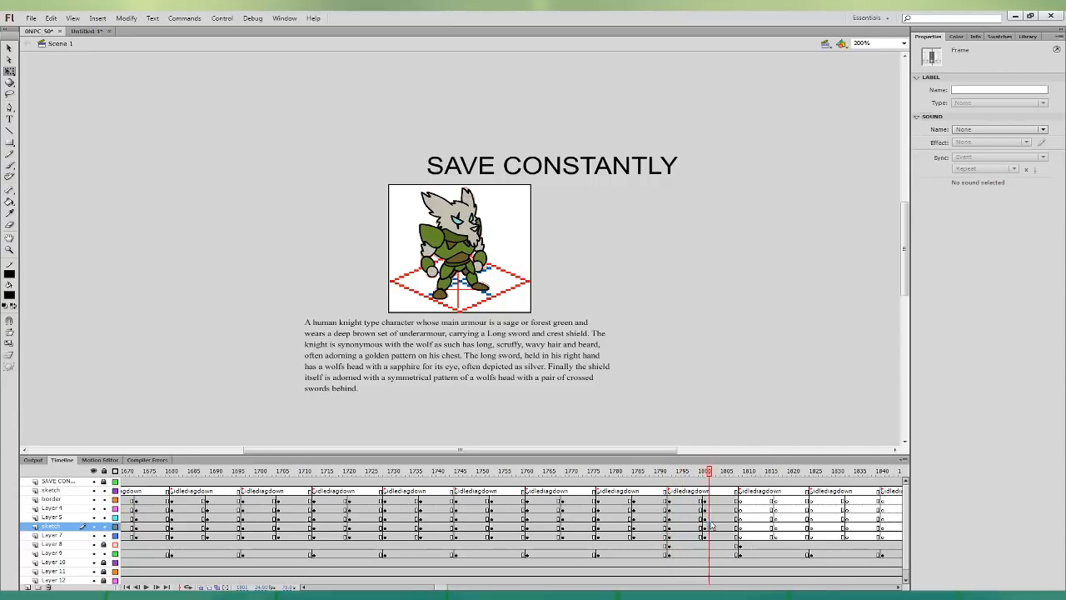
- Shorten the near lower leg slightly in the second pose on the lower sketch layer
key("ctrl+=")
left_click(497, 254)
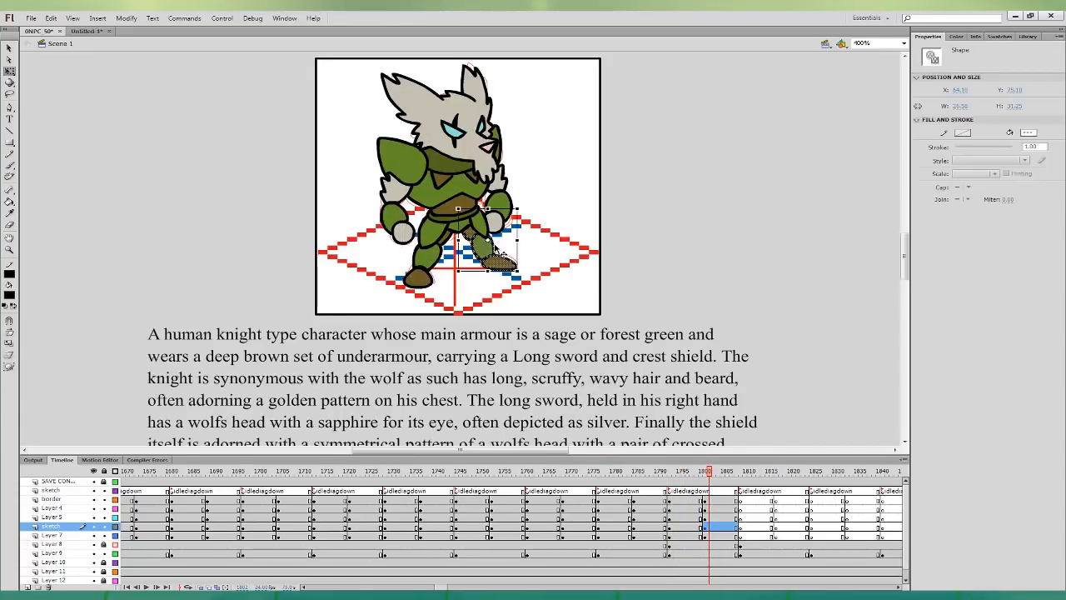
left_click(428, 252)
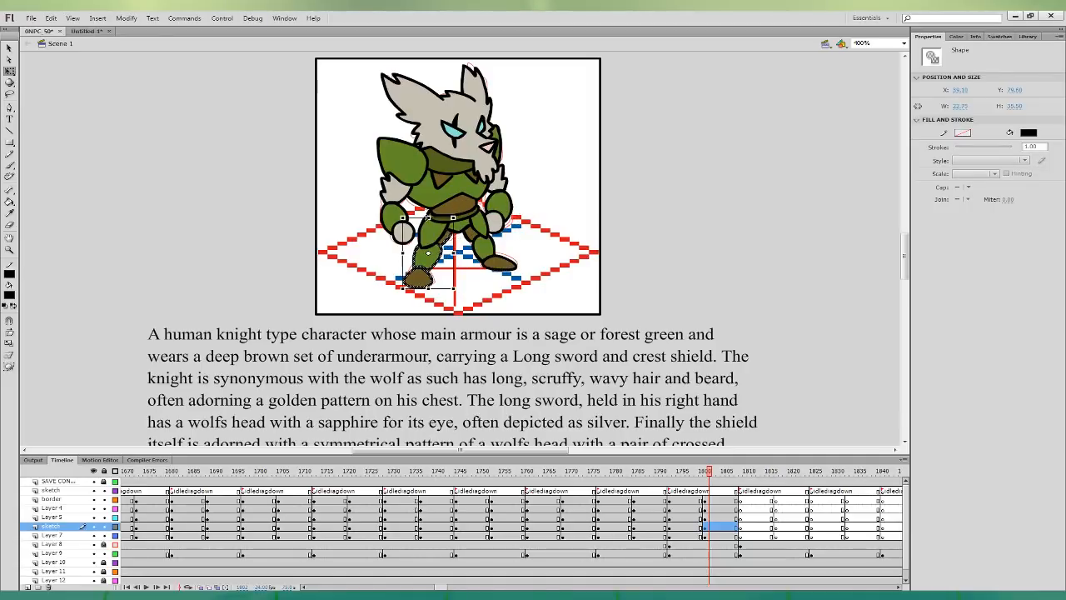
left_click_drag(428, 218, 440, 220)
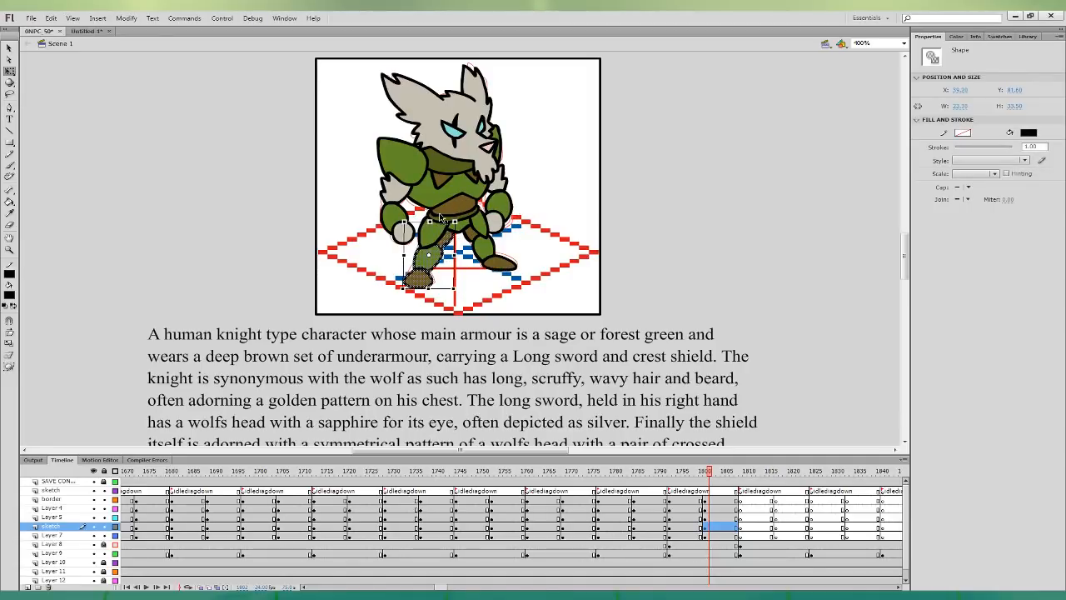
- Nudge the head, torso and arms down two increments together in the second pose
left_click_drag(713, 517, 714, 501)
left_click(501, 205, "shift")
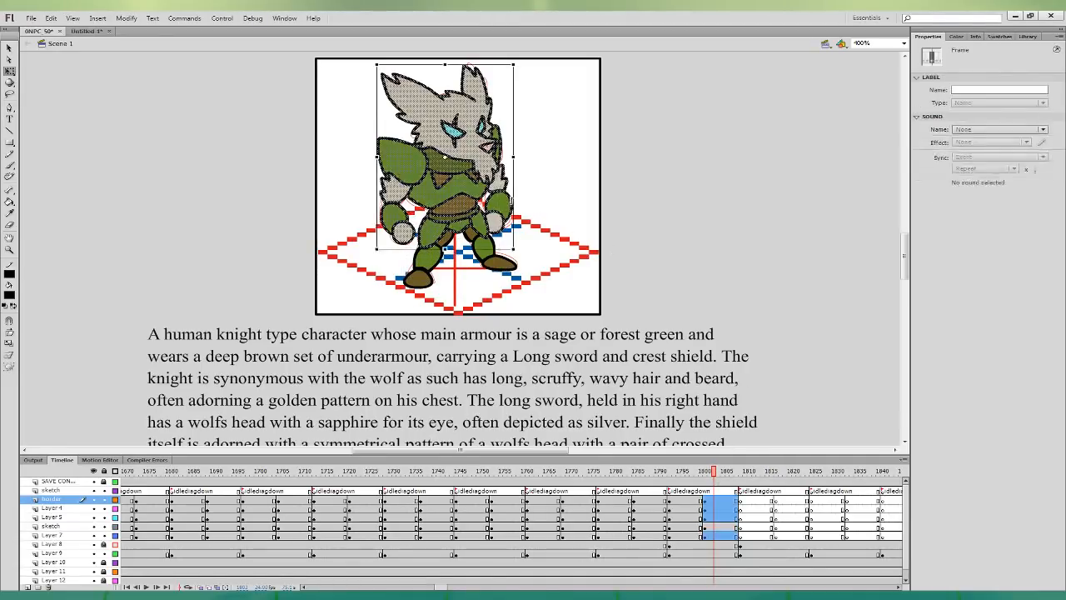
key("Down")
key("Down")
left_click(532, 201)
- Nudge the wolf head two increments right and two down on the border layer in the second pose
left_click(692, 501)
left_click(704, 502)
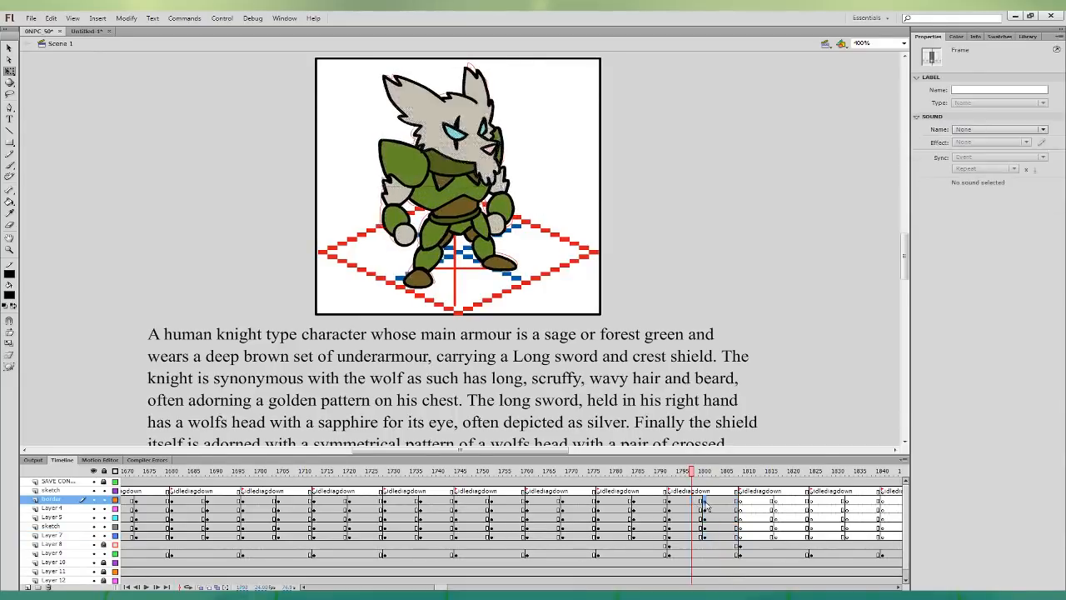
key("Right")
key("Right")
key("Down")
key("Down")
key("comma")
- Rotate the near arm slightly on Layer 4 in the second pose and nudge it two increments left and up
left_click(705, 510)
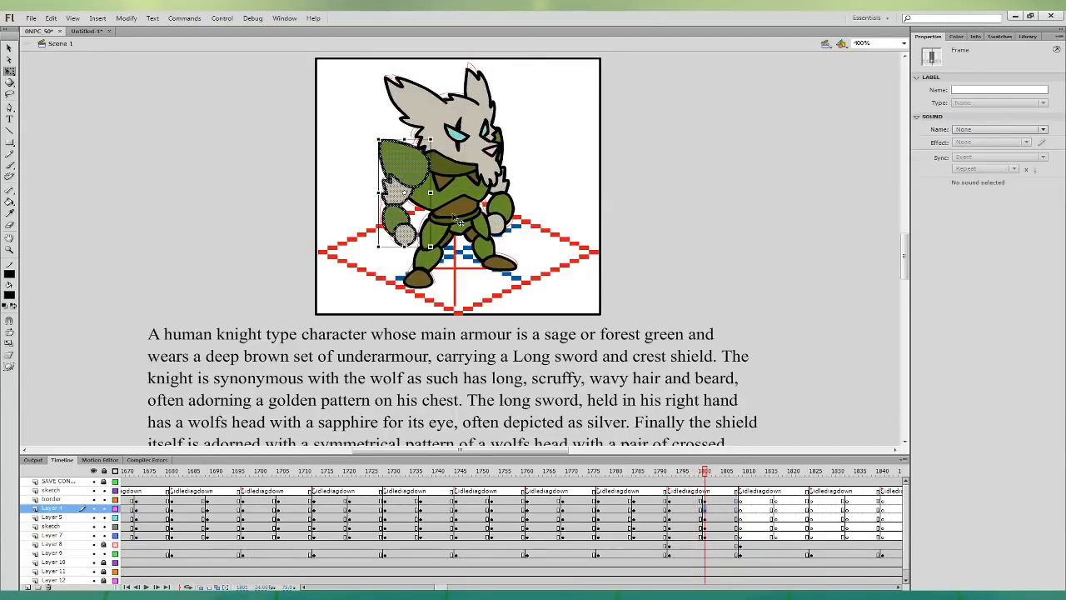
left_click_drag(436, 247, 433, 249)
key("Left")
key("Left")
key("Up")
key("Up")
key("comma")
- Rotate the far arm slightly outward on Layer 7 in the second pose and nudge it left
left_click(705, 537)
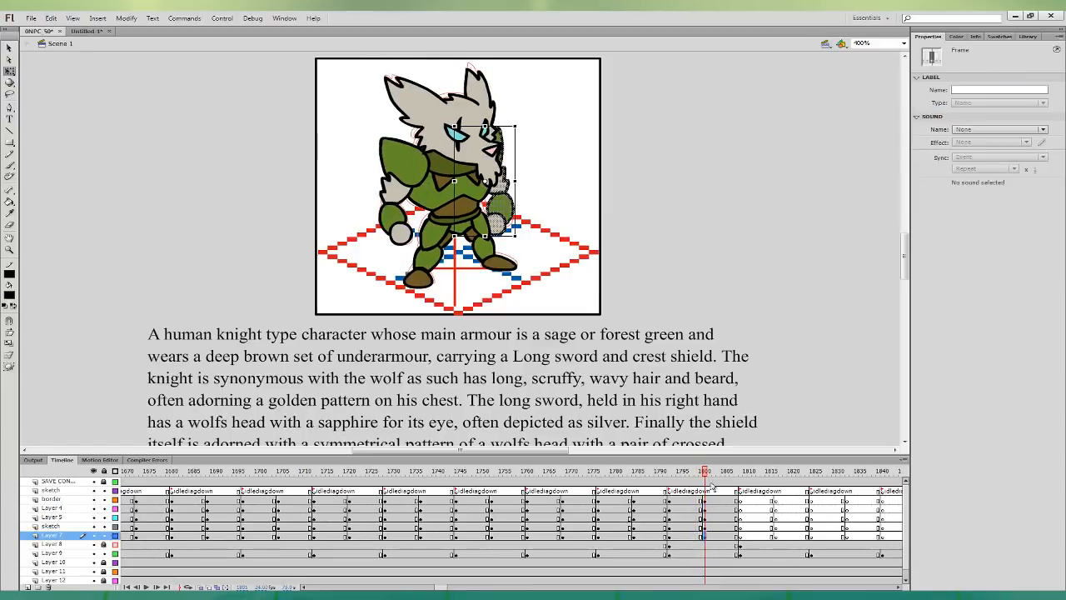
left_click_drag(520, 236, 528, 232)
key("Left")
left_click(692, 526)
left_click(714, 527)
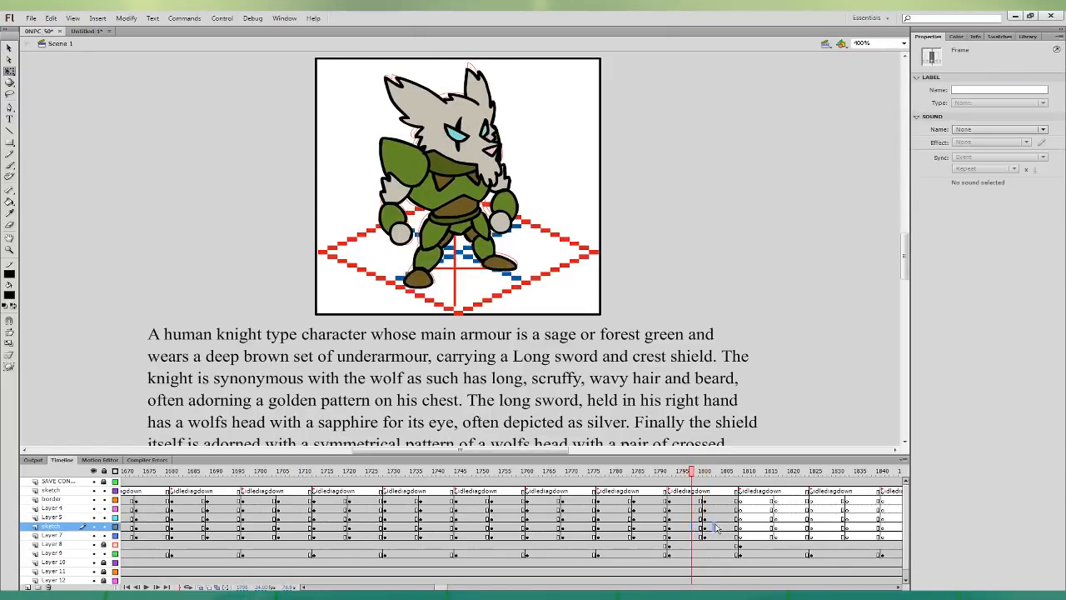
- Copy the knight's frames on the upper sketch layer through Layer 7 over the robot's frames in Untitled-1
left_click_drag(670, 490, 736, 536)
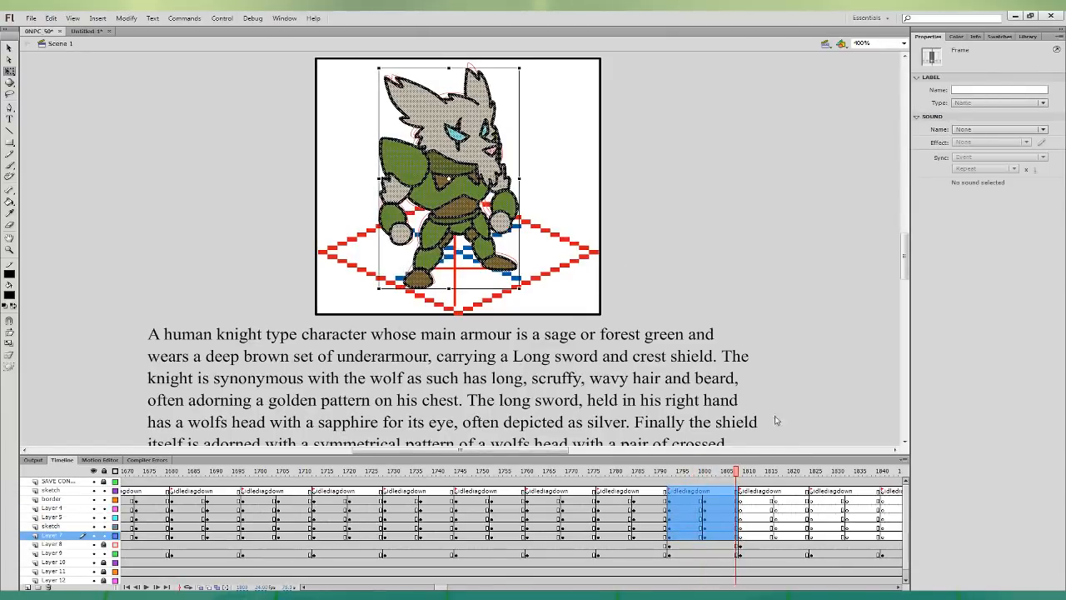
left_click(87, 30)
left_click(76, 483)
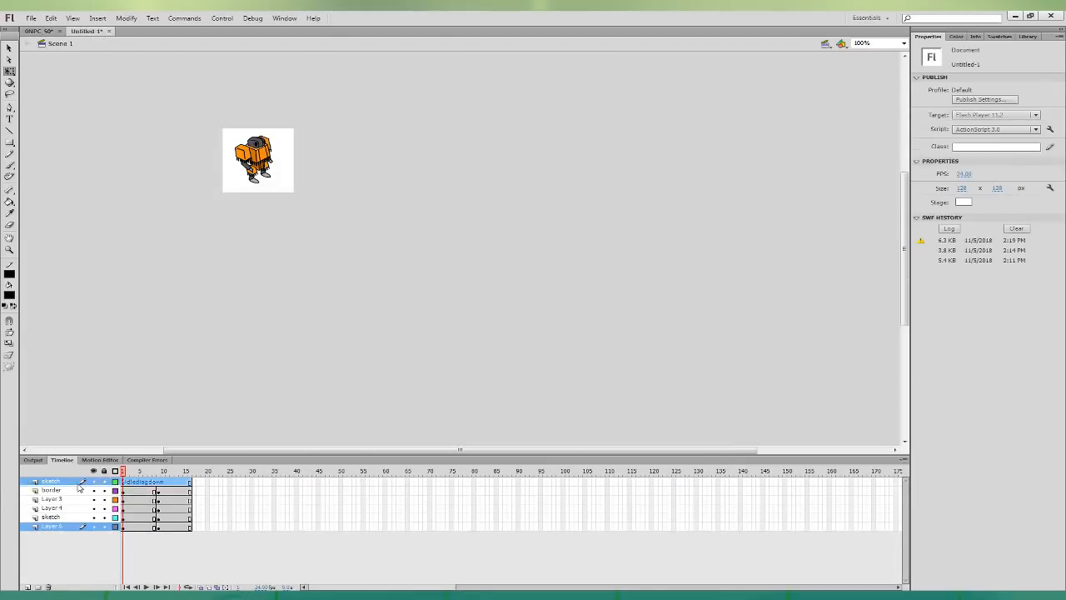
left_click(186, 377)
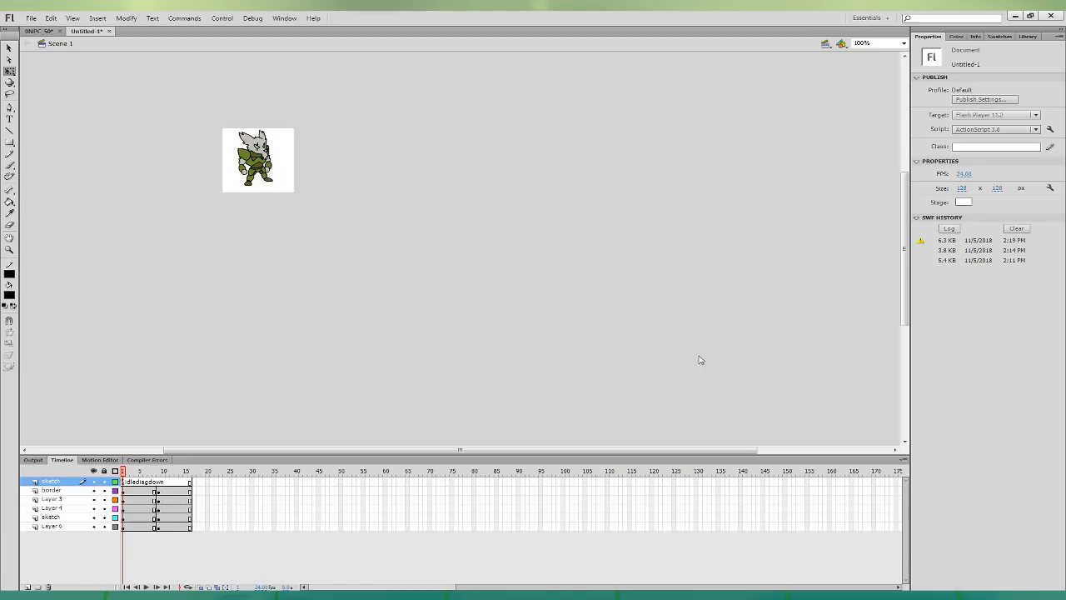
- Return to 0NPC_50 and sketch the dragonborn's horned head in blue on the border layer at frame 1808
left_click(33, 31)
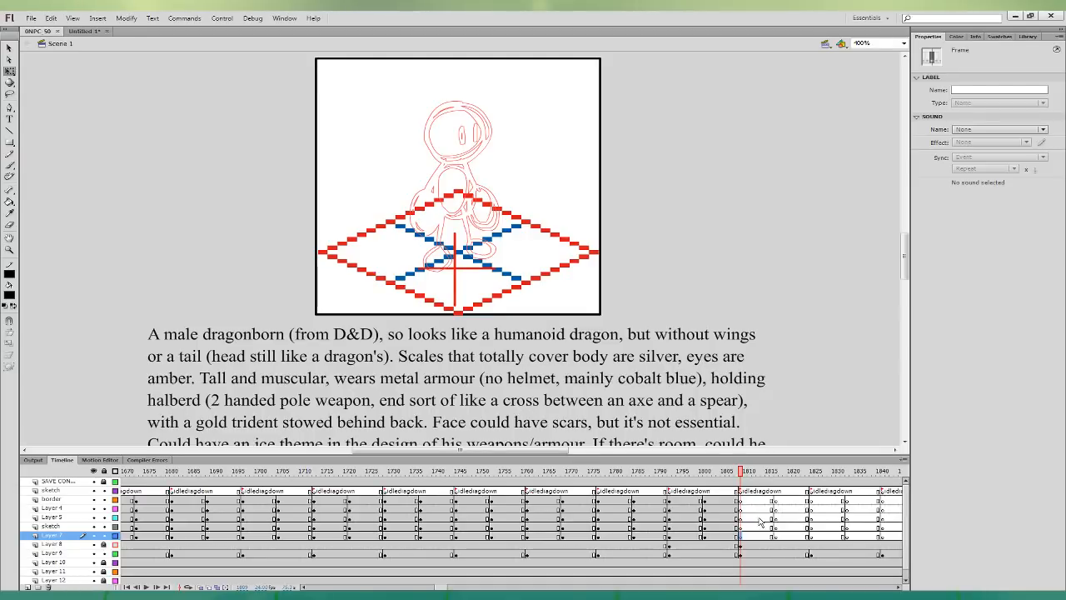
key("ctrl+minus")
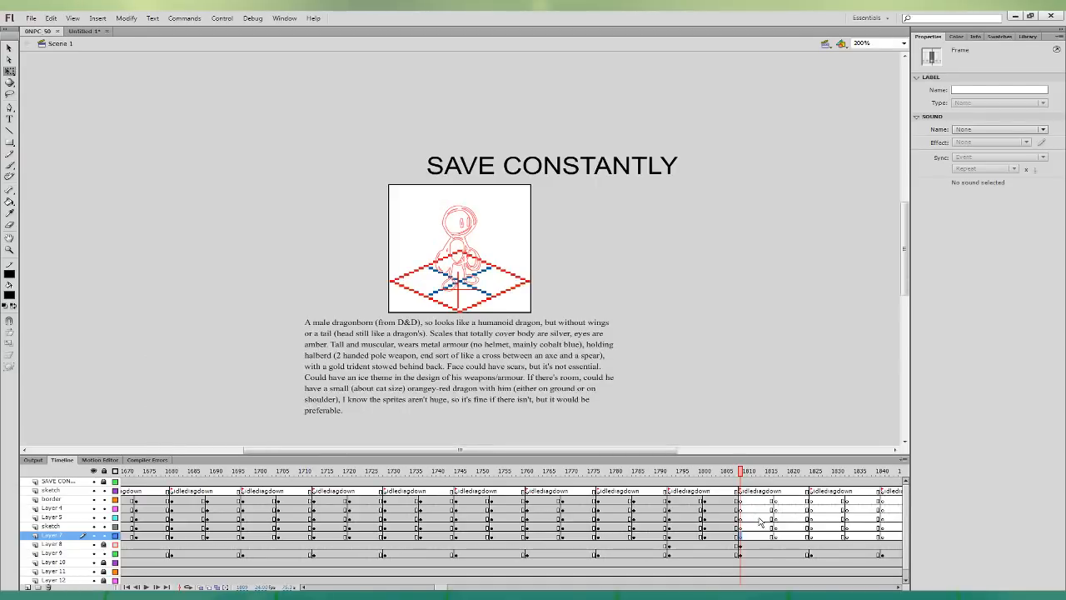
left_click(10, 166)
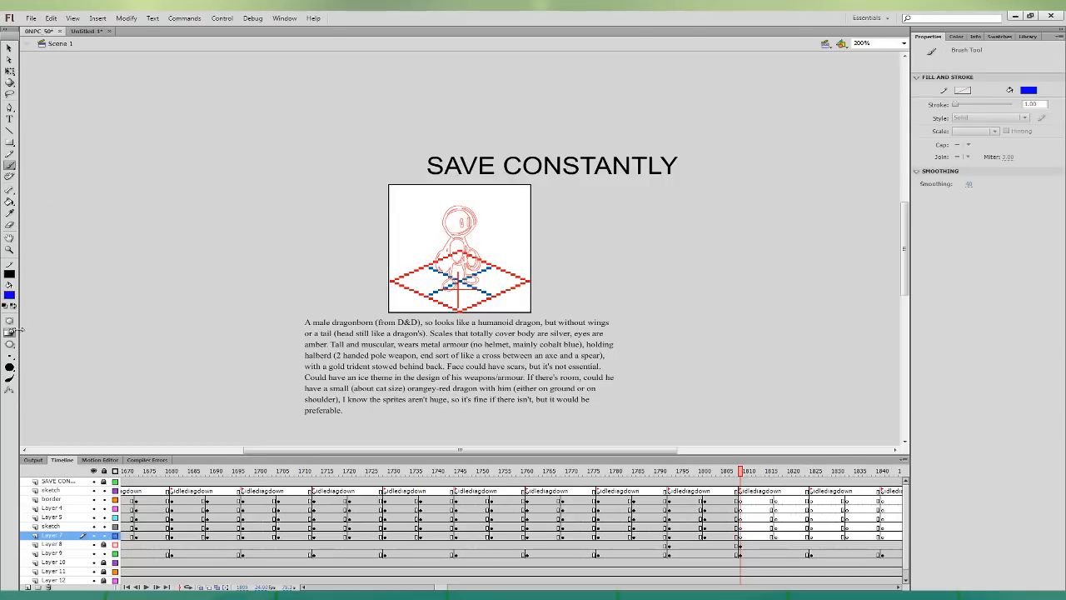
left_click(741, 500)
mouse_move(460, 209)
left_mouse_down()
mouse_move(475, 242)
mouse_move(479, 228)
mouse_move(455, 228)
left_mouse_up()
mouse_move(446, 217)
left_mouse_down()
mouse_move(446, 208)
mouse_move(473, 210)
mouse_move(464, 205)
mouse_move(449, 225)
mouse_move(464, 229)
left_mouse_up()
left_click_drag(470, 215, 476, 224)
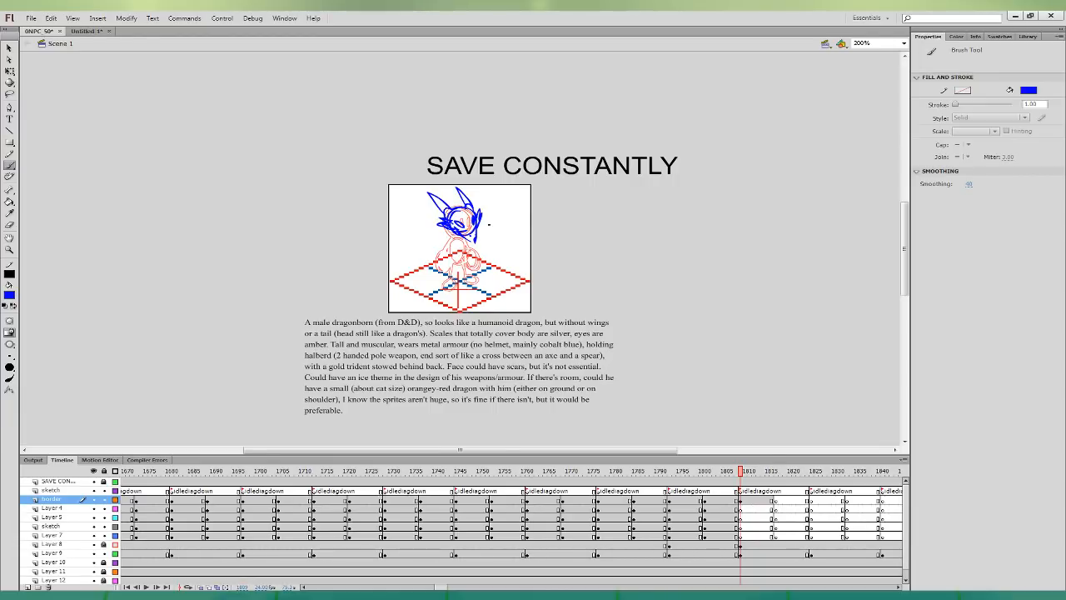
- Sketch the dragonborn's broad torso, bent arms and armored legs in blue below the head
mouse_move(448, 249)
left_mouse_down()
mouse_move(460, 252)
mouse_move(446, 260)
mouse_move(451, 244)
left_mouse_up()
mouse_move(451, 260)
left_mouse_down()
mouse_move(483, 254)
mouse_move(454, 236)
mouse_move(465, 241)
left_mouse_up()
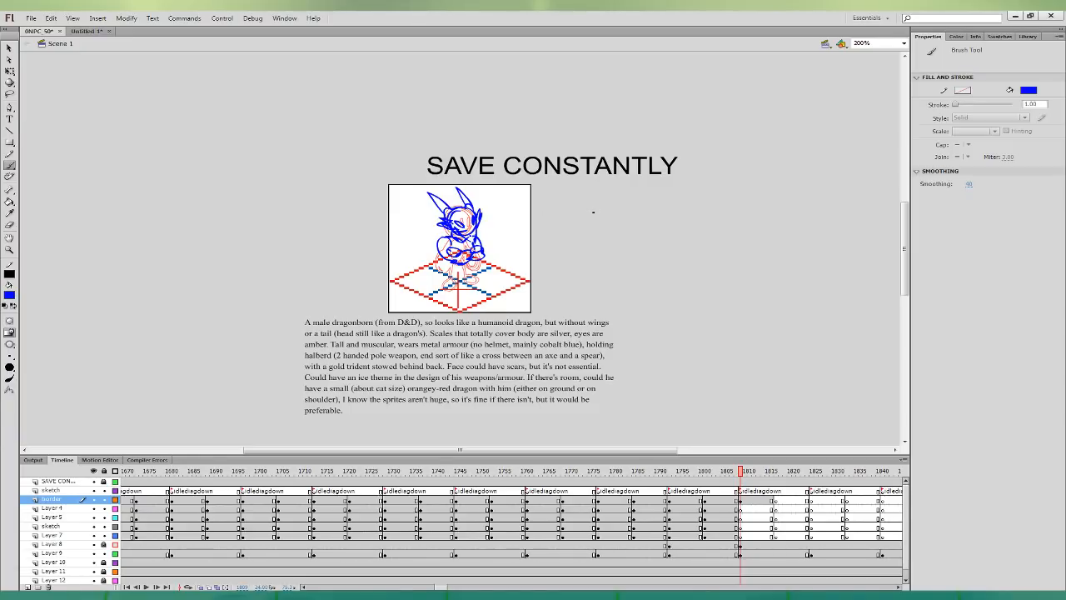
mouse_move(449, 242)
left_mouse_down()
mouse_move(440, 253)
mouse_move(482, 245)
mouse_move(449, 278)
mouse_move(457, 264)
mouse_move(468, 289)
mouse_move(473, 262)
mouse_move(444, 300)
mouse_move(481, 296)
mouse_move(458, 289)
mouse_move(440, 306)
left_mouse_up()
left_click_drag(441, 305, 457, 307)
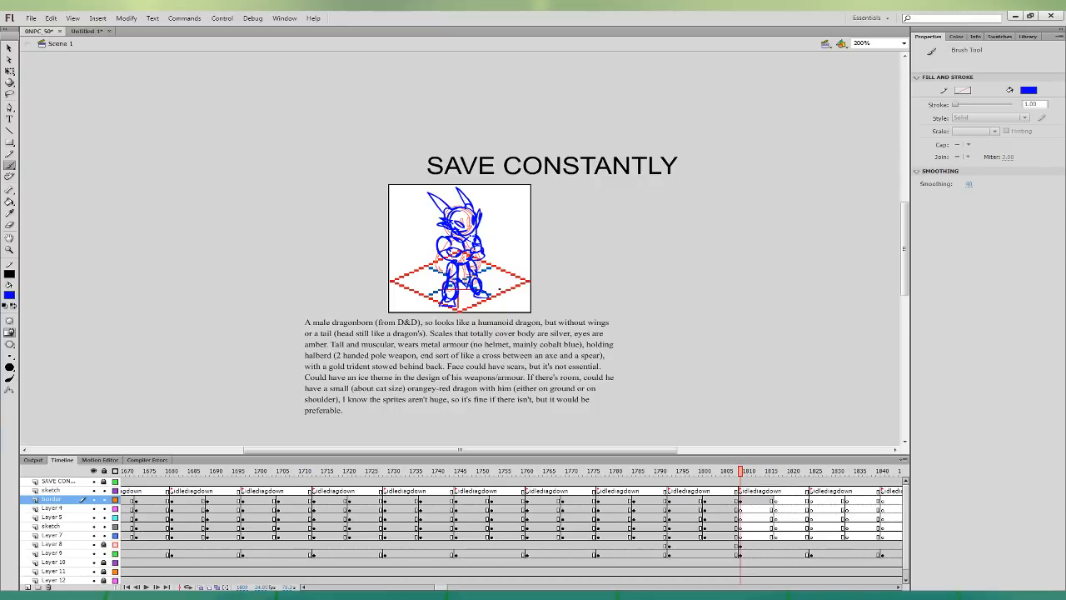
- Scale the dragonborn sketch down slightly to about 55 by 117 px and nudge it right
left_click(751, 500)
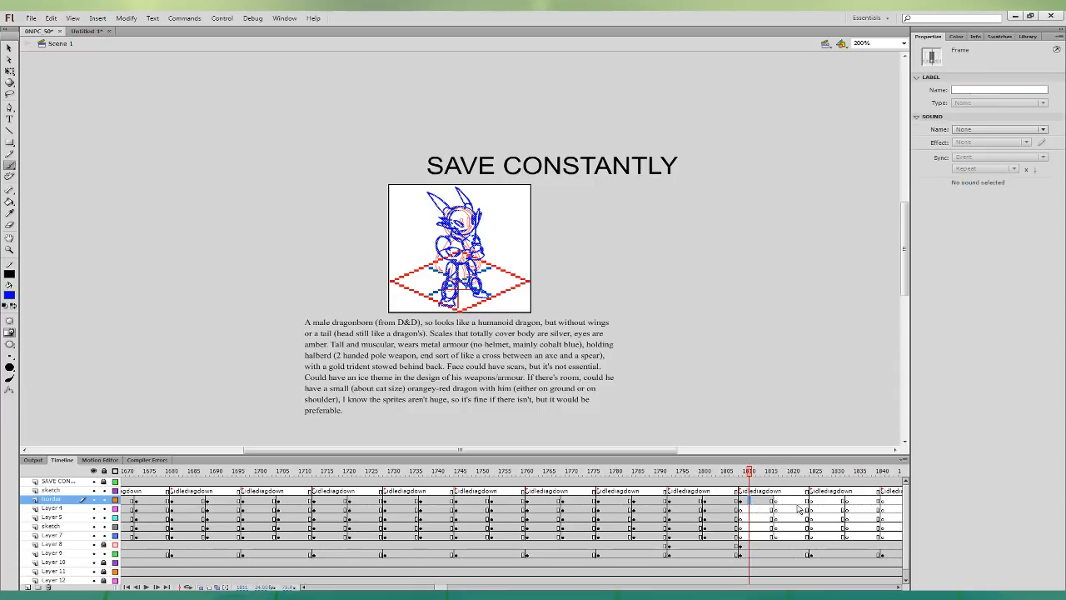
left_click(898, 587)
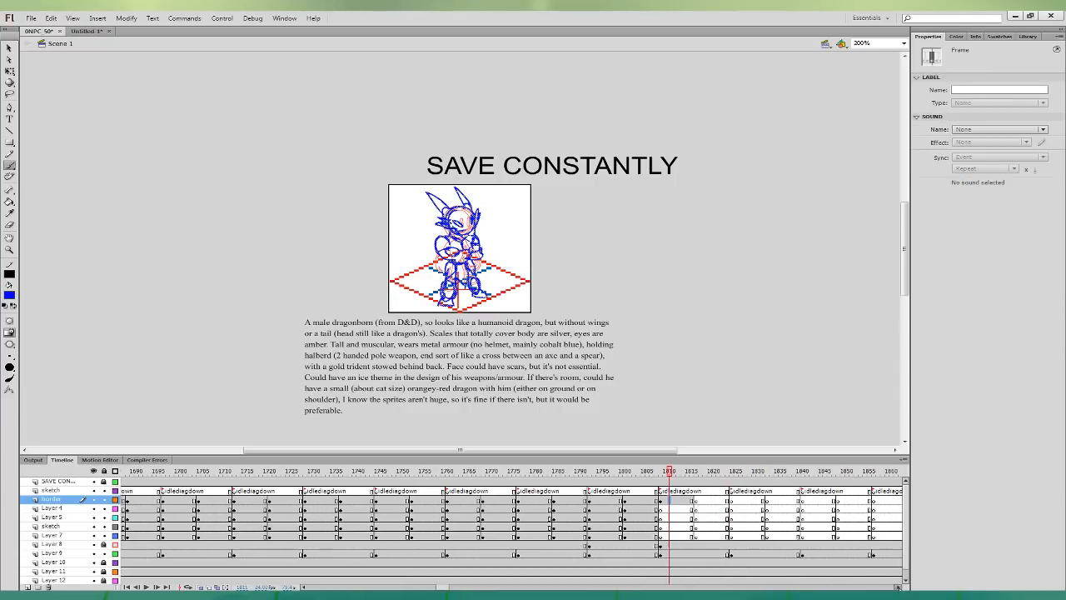
left_click(500, 500)
left_click(11, 72)
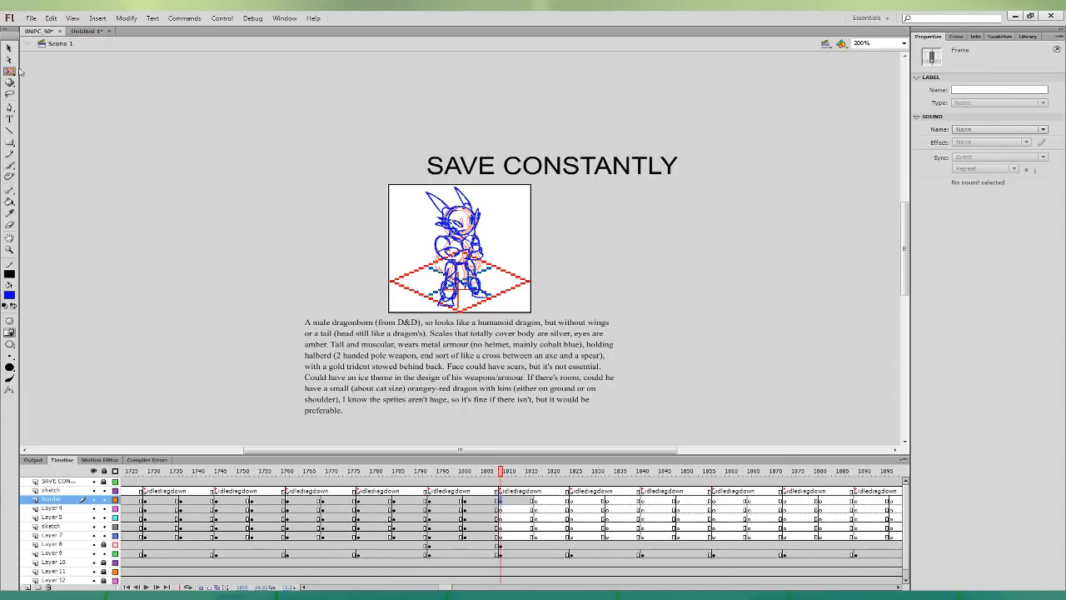
left_click_drag(488, 307, 485, 303)
key("Right")
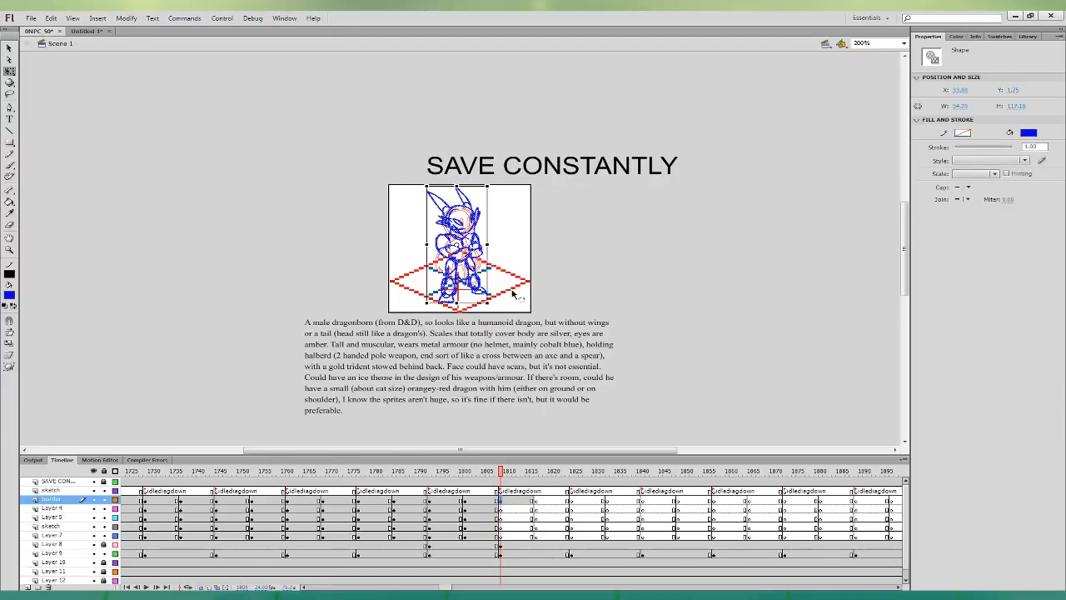
left_click(567, 272)
- Move the dragonborn sketch from the border layer onto the locked outline Layer 8 as the inking guide
mouse_move(500, 500)
left_mouse_down()
mouse_move(501, 544)
mouse_move(575, 548)
mouse_move(501, 501)
mouse_move(497, 549)
left_mouse_up()
left_click(497, 545)
left_click(509, 545)
left_click(518, 538)
left_click(501, 501)
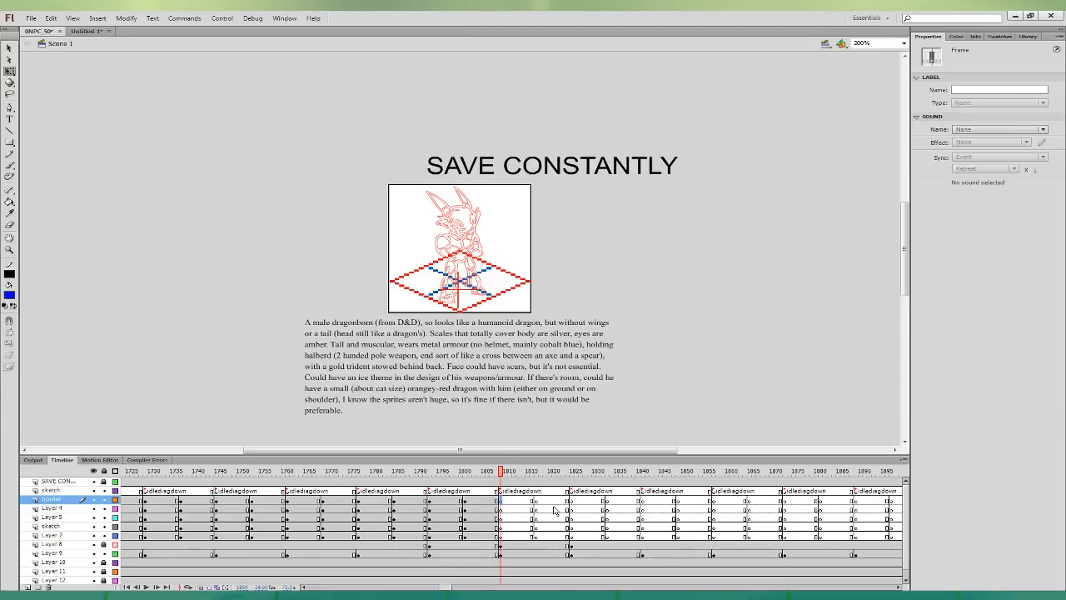
left_click(518, 545)
key("b")
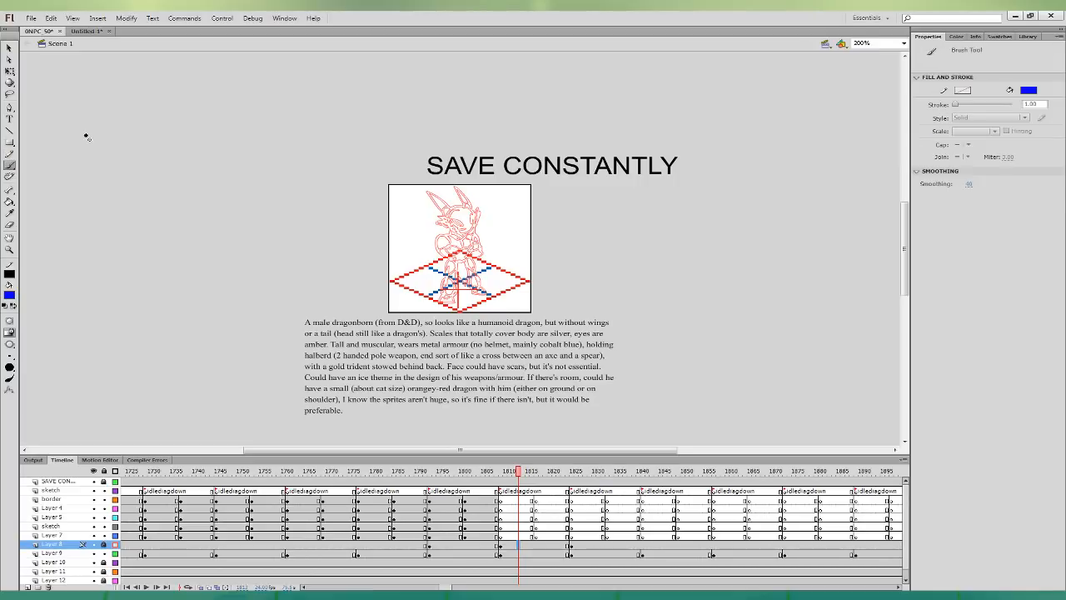
- Ink the dragonborn's horned head, cheek frills, eye and crossed eye scar in black on the border layer, tracing the red outline sketch
left_click(519, 536)
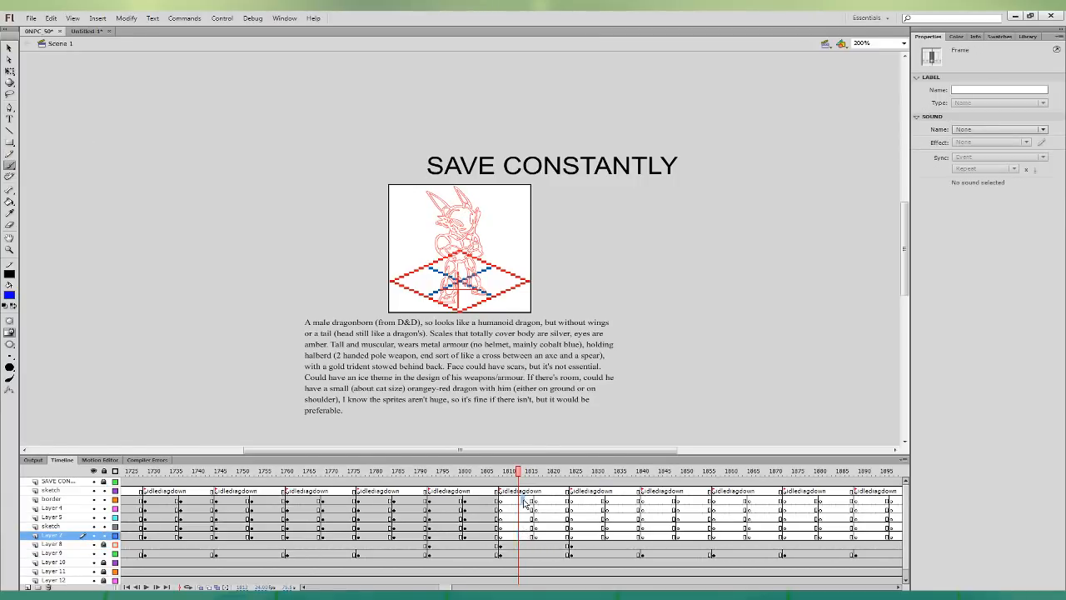
left_click(525, 500)
key("ctrl+equal")
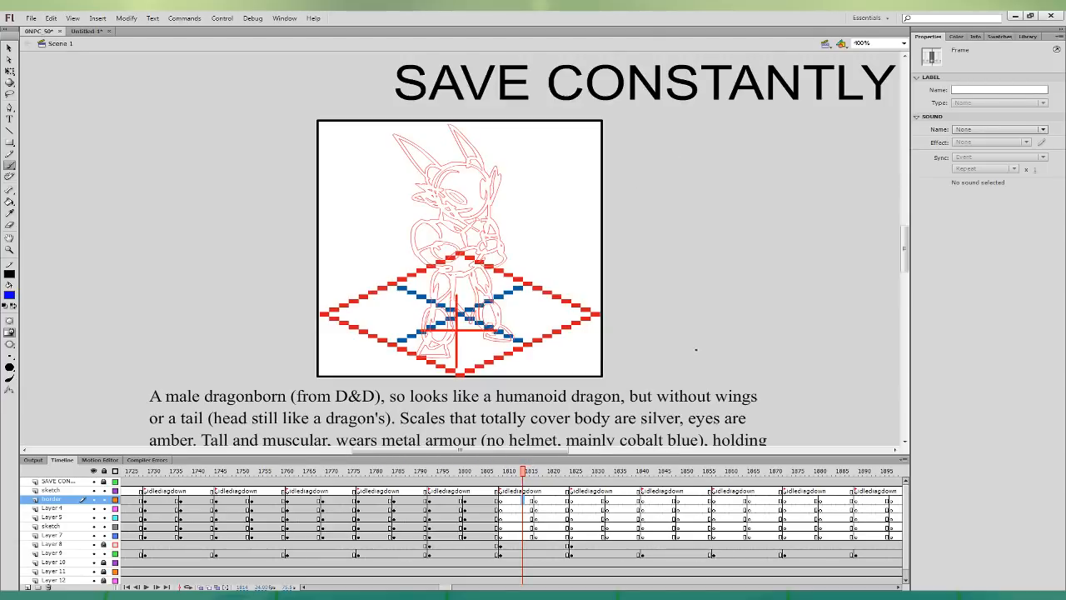
left_click(73, 31)
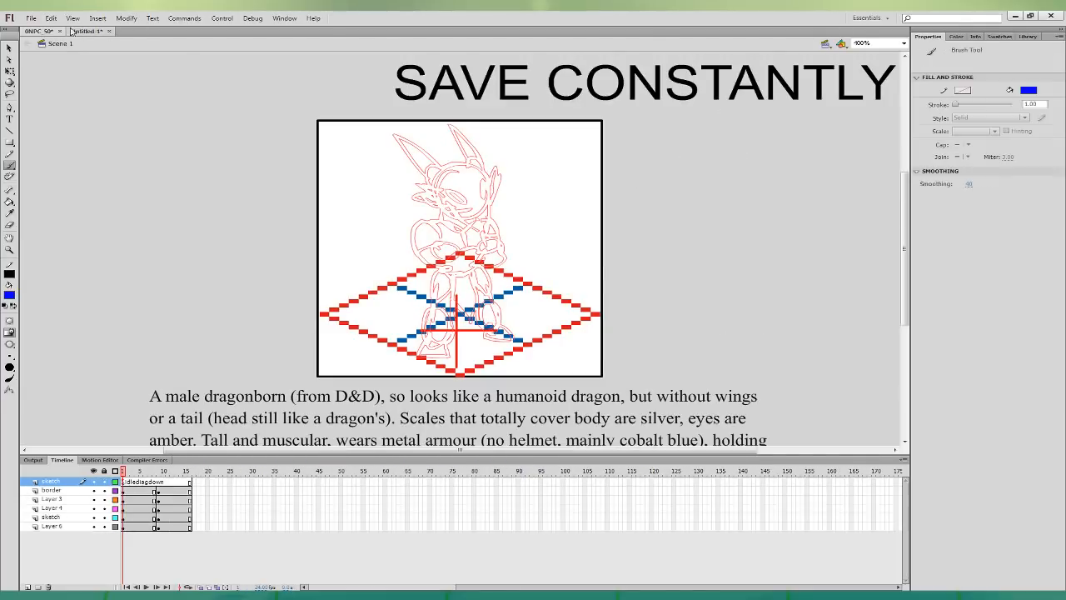
left_click(47, 32)
left_click_drag(720, 313, 658, 336)
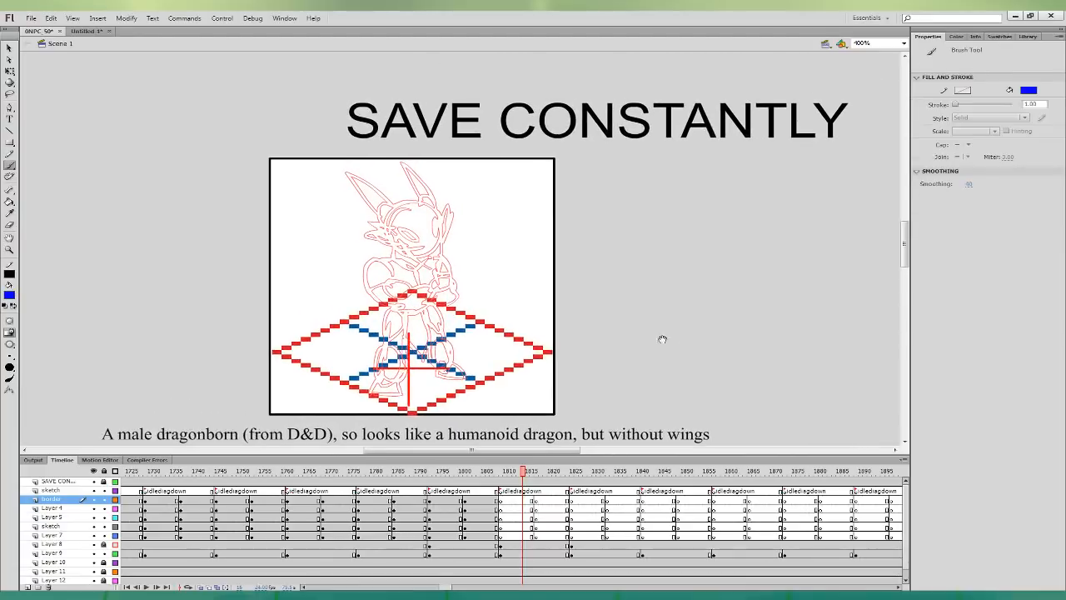
left_click(534, 500)
mouse_move(390, 227)
left_mouse_down()
mouse_move(368, 222)
mouse_move(388, 256)
mouse_move(431, 269)
mouse_move(446, 249)
mouse_move(434, 206)
mouse_move(398, 237)
mouse_move(457, 233)
mouse_move(453, 220)
mouse_move(382, 207)
mouse_move(378, 225)
mouse_move(410, 214)
mouse_move(381, 211)
mouse_move(391, 230)
mouse_move(427, 205)
mouse_move(339, 173)
mouse_move(380, 213)
mouse_move(421, 178)
mouse_move(411, 186)
mouse_move(425, 232)
mouse_move(429, 214)
mouse_move(423, 232)
mouse_move(443, 233)
mouse_move(408, 221)
mouse_move(436, 224)
left_mouse_up()
key("ctrl+z")
key("ctrl+z")
key("ctrl+z")
key("ctrl+z")
key("ctrl+z")
key("ctrl+z")
key("ctrl+z")
key("ctrl+z")
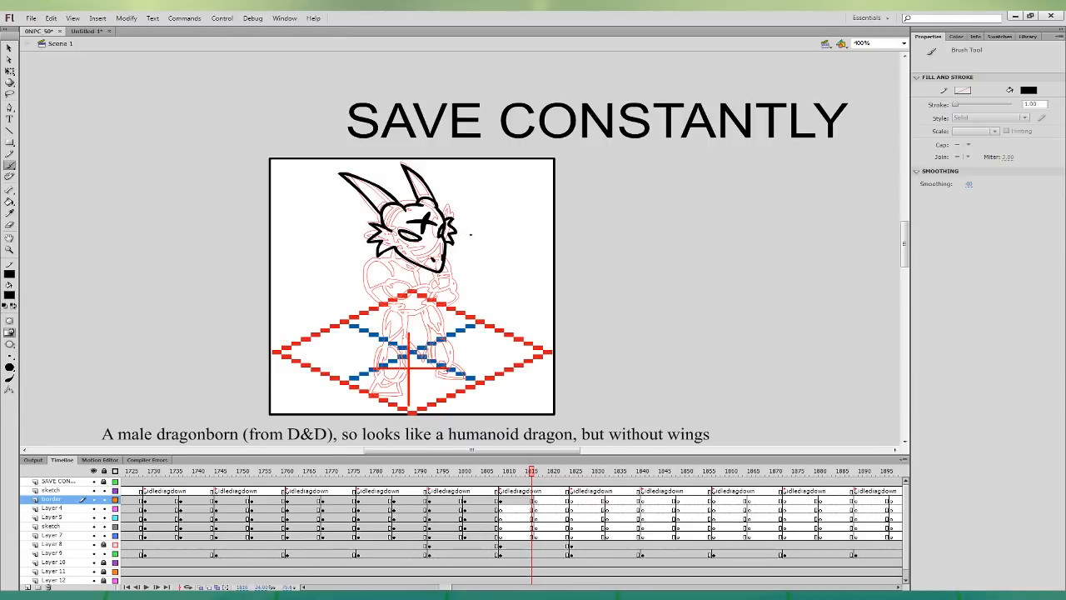
- Redraw the small nostril marks at the tip of the dragonborn's snout
left_click_drag(443, 257, 439, 263)
key("ctrl+z")
key("ctrl+z")
- Ink the rounded shoulder, upper arm and clawed fingers of the arm on the horn side in black on Layer 4
left_click(533, 508)
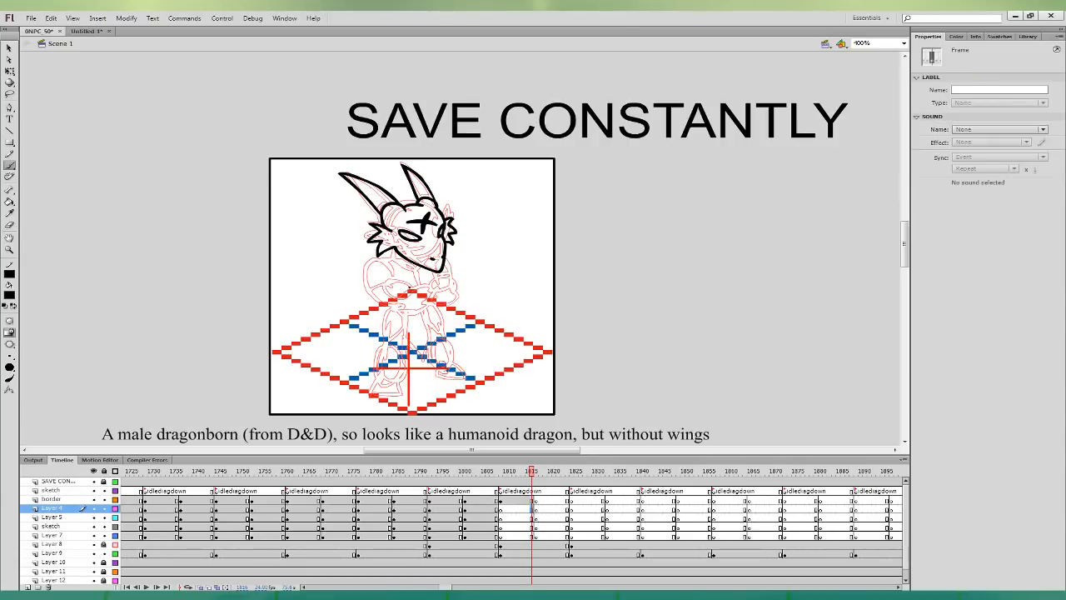
left_click_drag(409, 288, 389, 291)
key("ctrl+z")
mouse_move(391, 293)
left_mouse_down()
mouse_move(401, 298)
mouse_move(400, 281)
mouse_move(386, 291)
left_mouse_up()
key("ctrl+z")
key("ctrl+z")
key("ctrl+z")
key("ctrl+z")
mouse_move(397, 287)
left_mouse_down()
mouse_move(404, 298)
mouse_move(413, 289)
mouse_move(388, 263)
mouse_move(370, 293)
mouse_move(389, 284)
mouse_move(396, 313)
mouse_move(458, 287)
left_mouse_up()
key("ctrl+z")
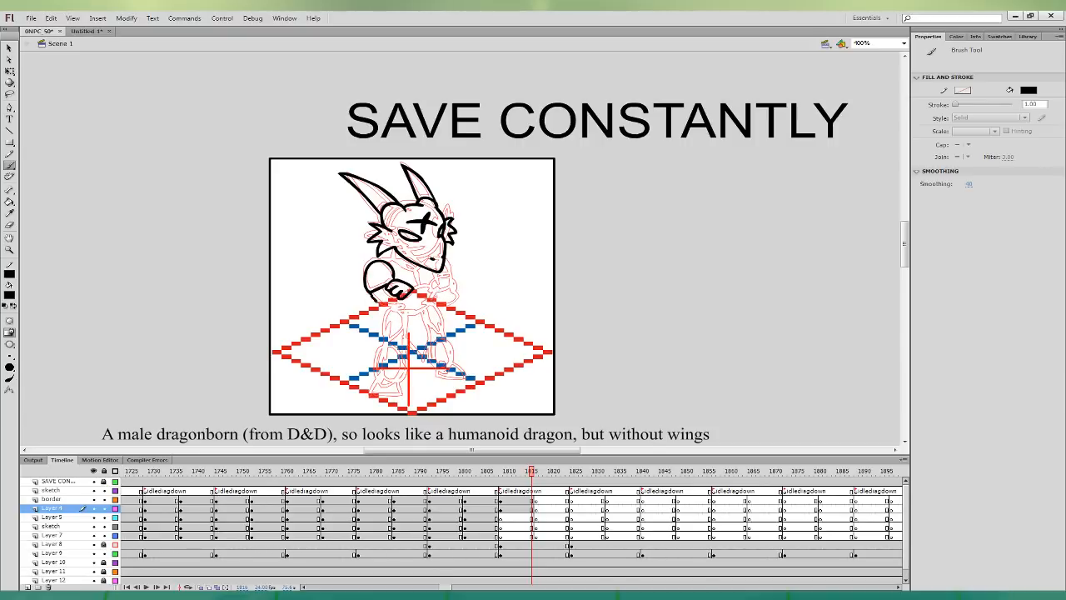
- Ink the forearm crossing the chest, the opposite hand and the far shoulder on Layer 4 to complete the folded arms
mouse_move(385, 306)
left_mouse_down()
mouse_move(411, 296)
mouse_move(406, 312)
mouse_move(456, 282)
left_mouse_up()
key("ctrl+z")
mouse_move(371, 293)
left_mouse_down()
mouse_move(403, 314)
mouse_move(455, 283)
mouse_move(428, 288)
mouse_move(399, 311)
mouse_move(438, 296)
mouse_move(449, 303)
mouse_move(458, 288)
left_mouse_up()
key("ctrl+z")
key("ctrl+z")
key("ctrl+z")
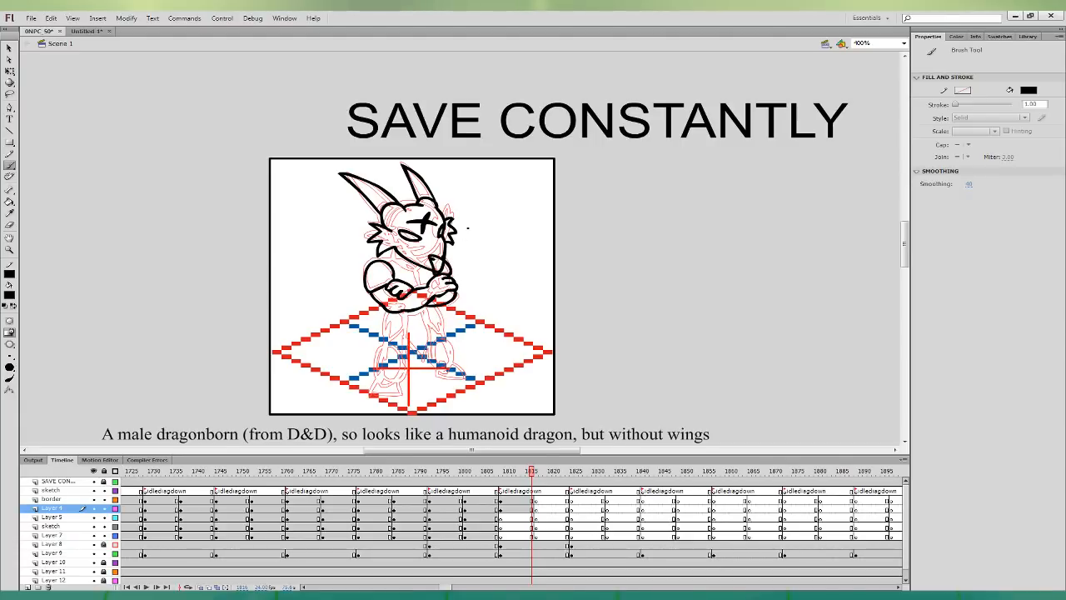
- Ink the dragonborn's neck and chest armor plates in black on Layer 5, behind the head and folded arms
mouse_move(394, 232)
left_mouse_down()
mouse_move(408, 268)
mouse_move(425, 262)
mouse_move(401, 226)
left_mouse_up()
key("ctrl+z")
left_click(533, 518)
mouse_move(394, 234)
left_mouse_down()
mouse_move(404, 266)
mouse_move(421, 259)
mouse_move(399, 228)
mouse_move(386, 294)
mouse_move(416, 269)
mouse_move(424, 290)
left_mouse_up()
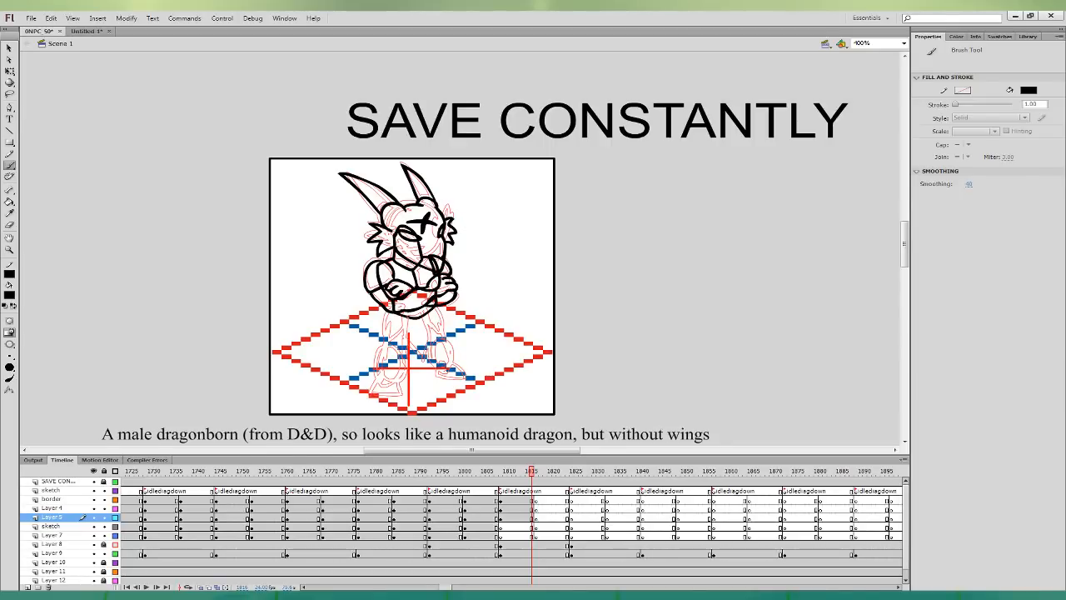
- Ink the pointed waist armor panels hanging over the thighs on Layer 5
mouse_move(406, 317)
left_mouse_down()
mouse_move(408, 350)
mouse_move(430, 344)
left_mouse_up()
mouse_move(392, 311)
left_mouse_down()
mouse_move(381, 342)
mouse_move(398, 313)
mouse_move(385, 313)
mouse_move(402, 339)
mouse_move(428, 314)
mouse_move(382, 340)
mouse_move(446, 314)
mouse_move(438, 305)
left_mouse_up()
key("ctrl+z")
key("ctrl+z")
key("ctrl+z")
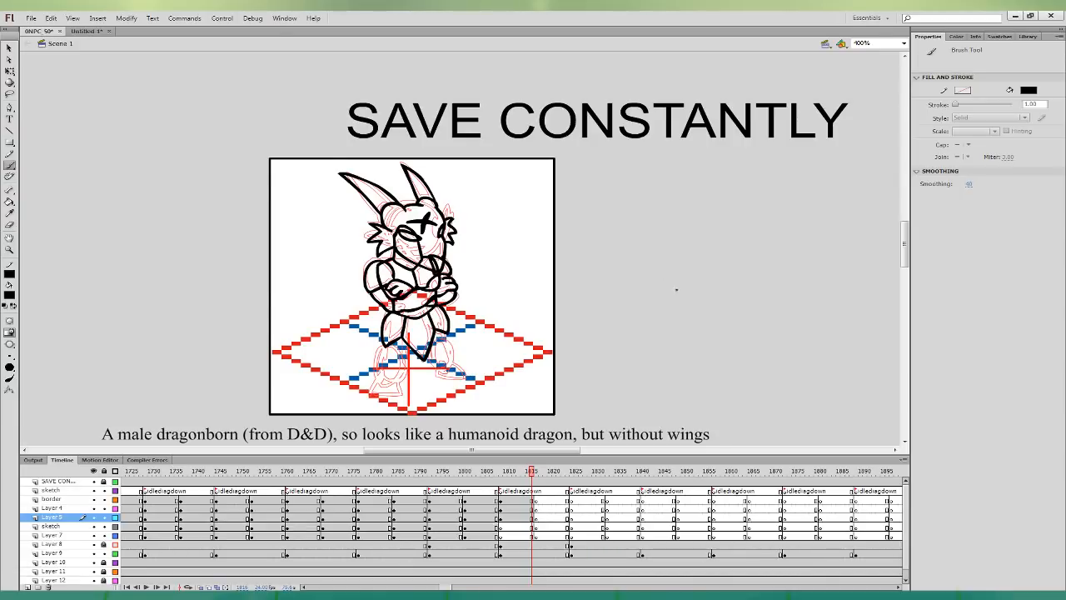
- Ink both armored legs with knee plates and boots in black on the lower sketch layer, beneath the waist armor
left_click(533, 526)
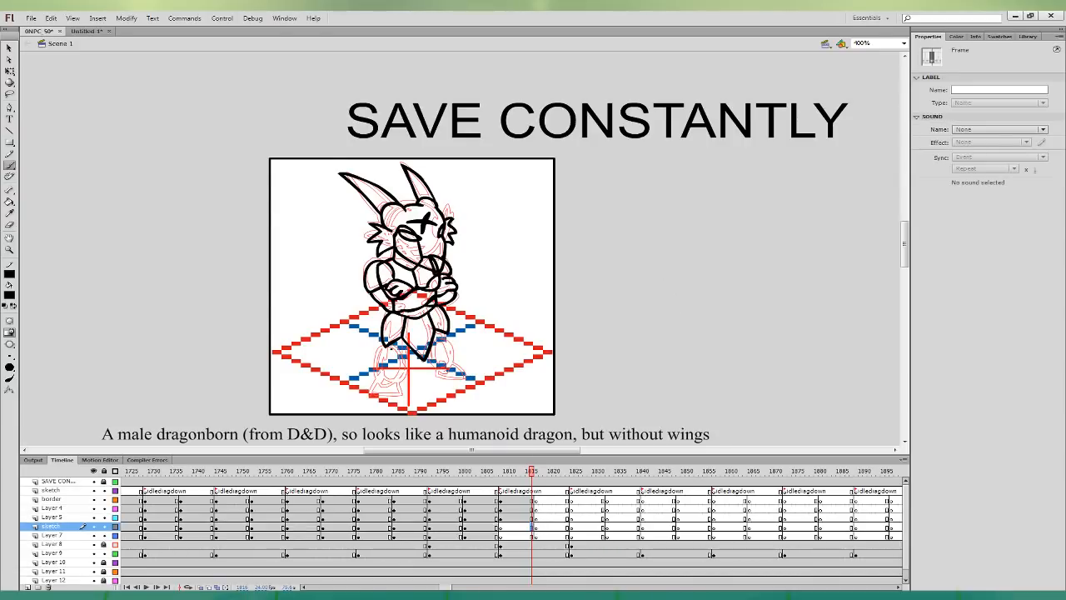
mouse_move(389, 351)
left_mouse_down()
mouse_move(381, 382)
mouse_move(401, 372)
mouse_move(383, 362)
mouse_move(378, 377)
mouse_move(393, 380)
mouse_move(457, 365)
mouse_move(447, 340)
mouse_move(440, 365)
mouse_move(439, 324)
mouse_move(402, 347)
mouse_move(389, 340)
mouse_move(381, 381)
mouse_move(457, 364)
left_mouse_up()
key("ctrl+z")
key("ctrl+z")
key("ctrl+z")
key("ctrl+z")
key("ctrl+z")
key("q")
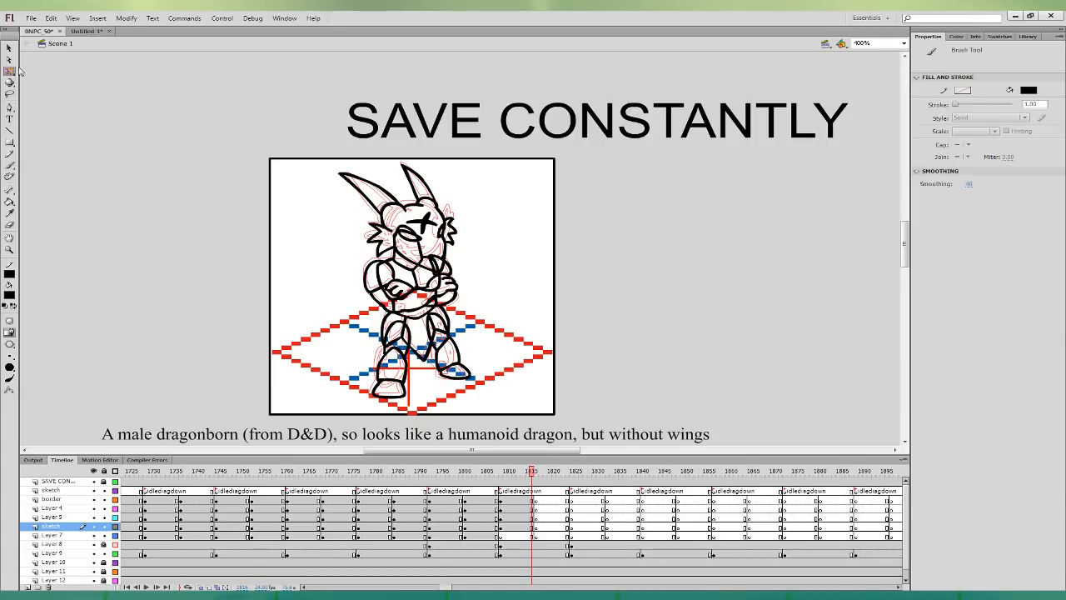
- Free-transform the line art of both legs on the lower sketch layer to refine the dragonborn's stance
left_click(458, 317)
left_click_drag(459, 316, 503, 304)
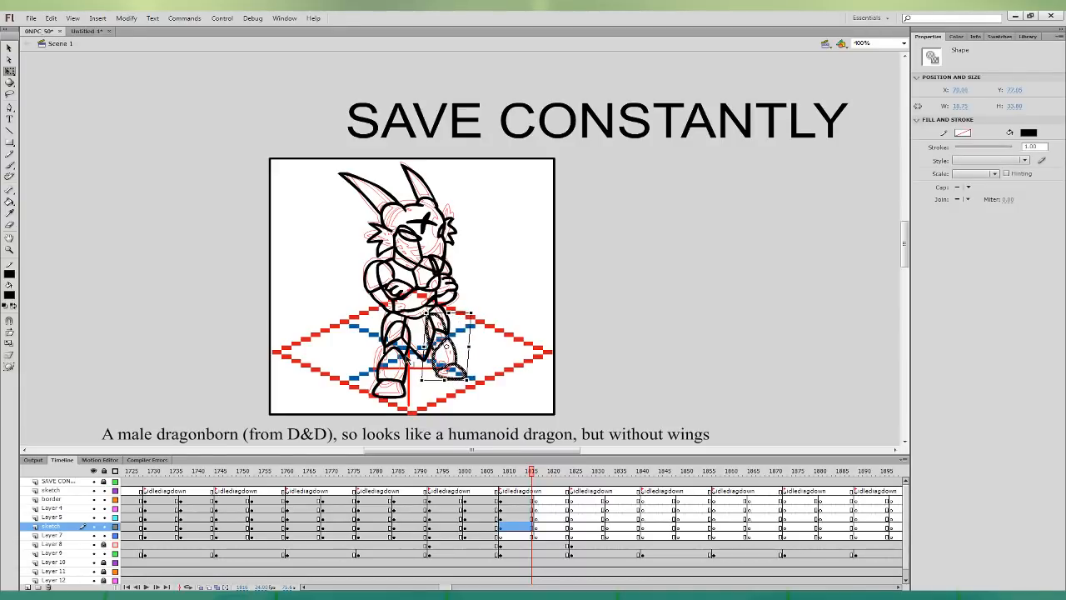
left_click(407, 330)
left_click_drag(426, 311, 424, 307)
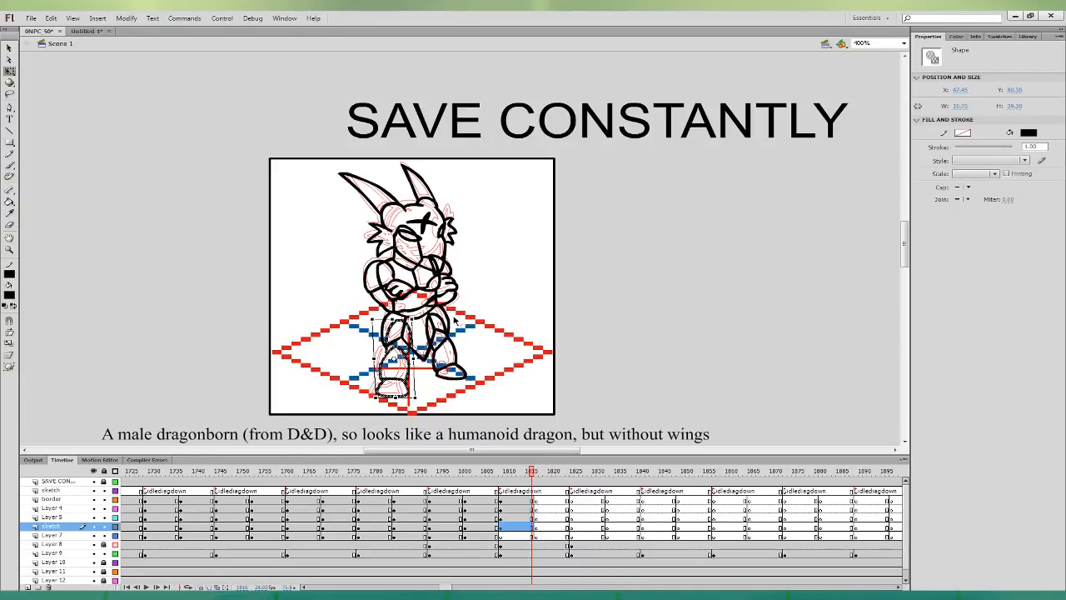
left_click(476, 345)
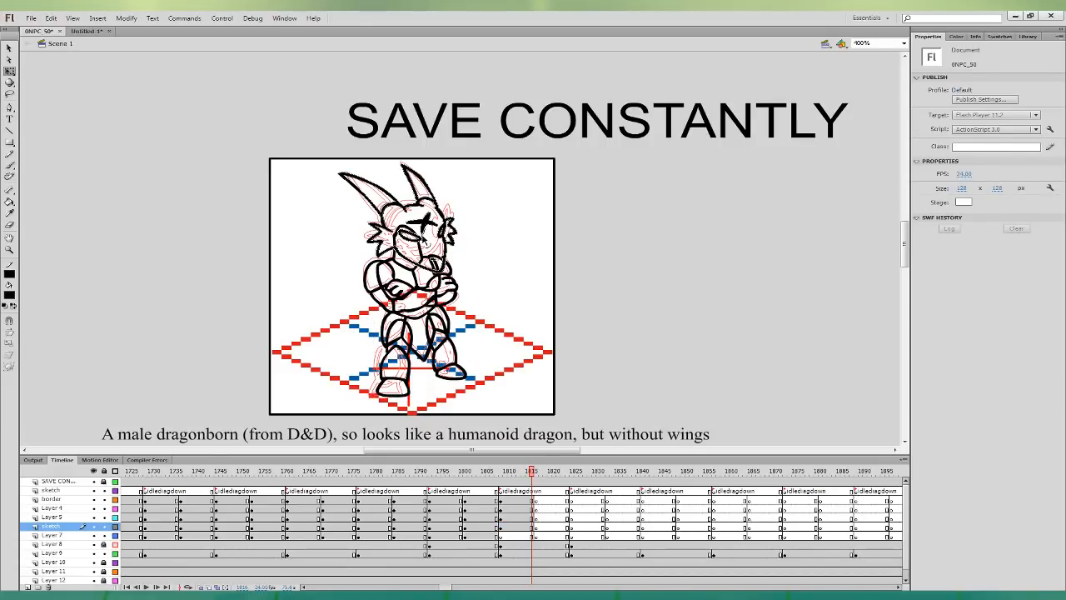
- Rework the X-shaped scar on the dragonborn's face in the border layer into sharper, tapered strokes
left_click(430, 216)
left_click(431, 213)
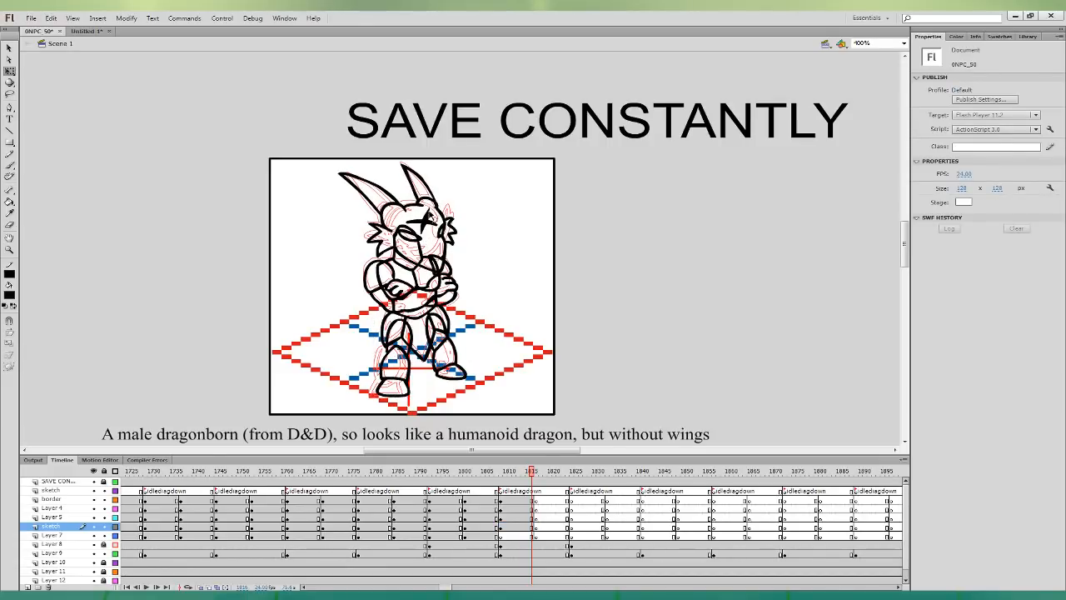
left_click(431, 214)
key("ctrl+z")
left_click(411, 222)
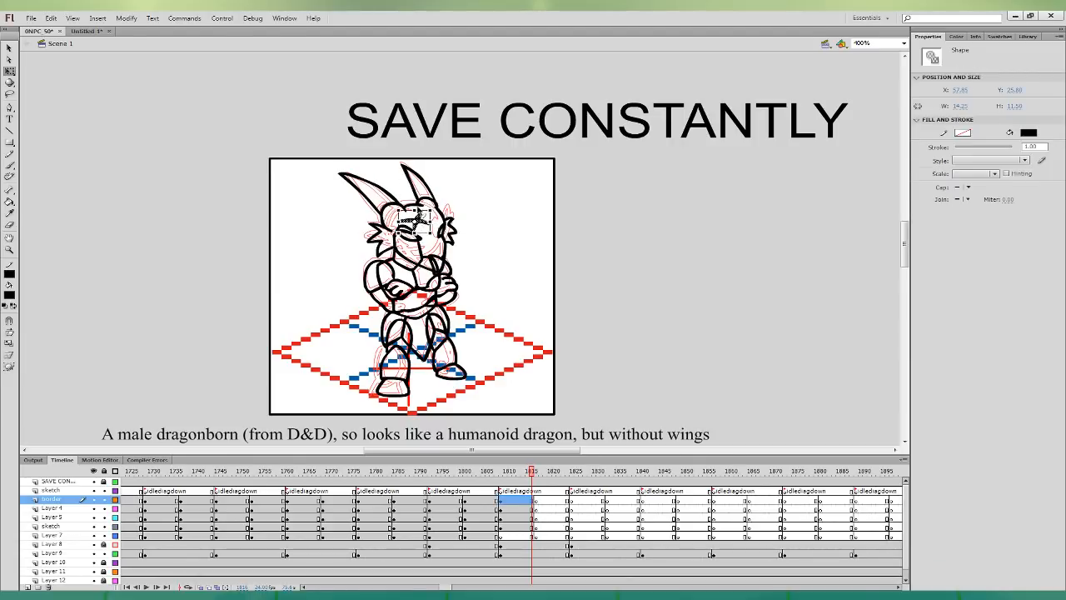
key("ctrl+z")
left_click(435, 225)
left_click(440, 223)
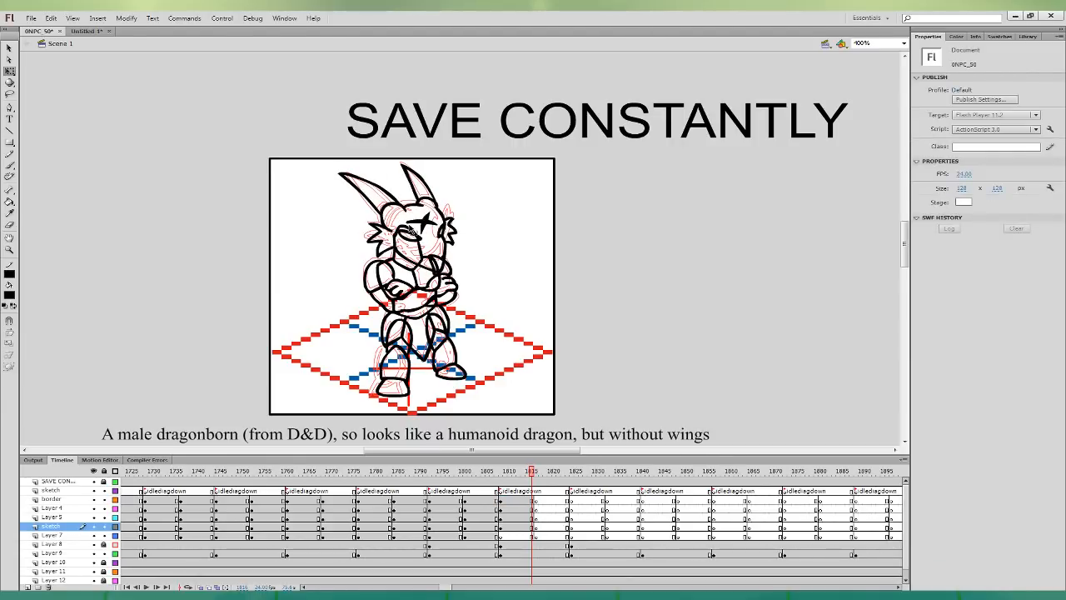
left_click(415, 222)
left_click(431, 203)
left_click(431, 223)
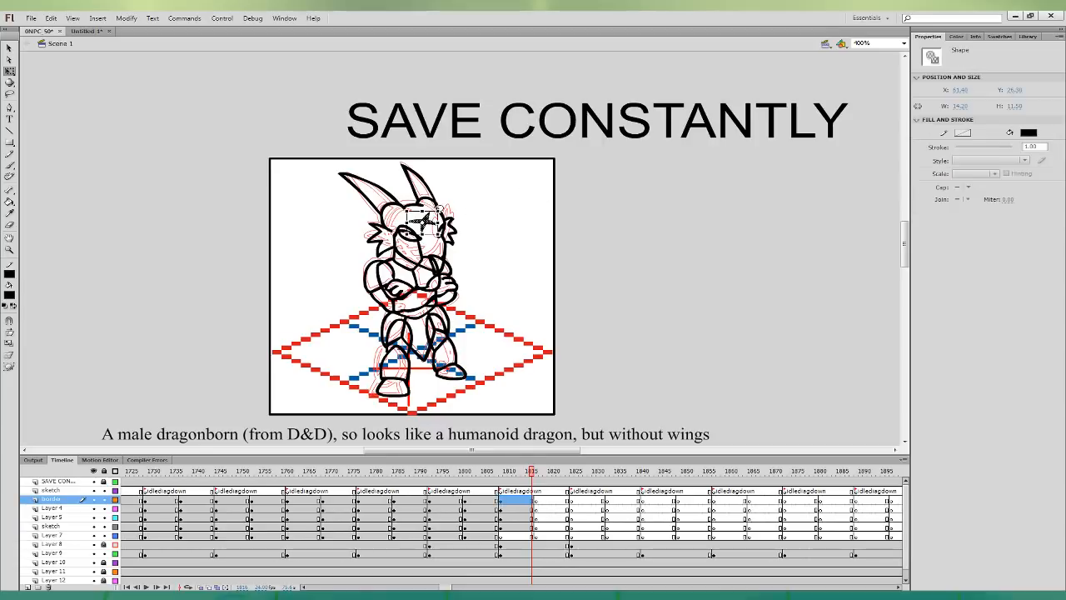
left_click(477, 207)
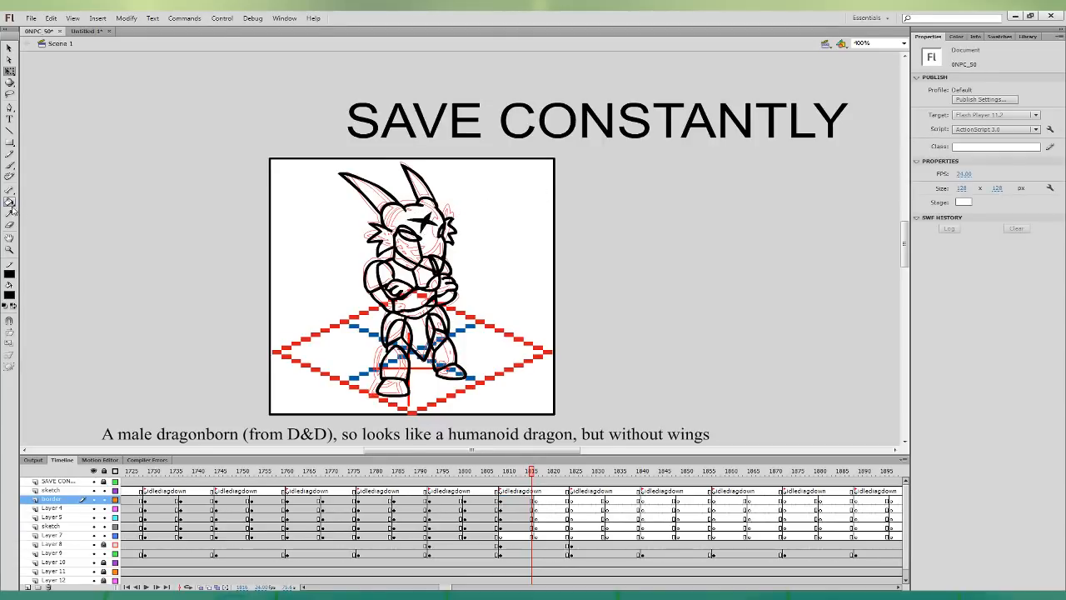
- Fill the dragonborn's head, arms, hands and exposed leg areas with light silver-grey using the Paint Bucket
left_click(9, 201)
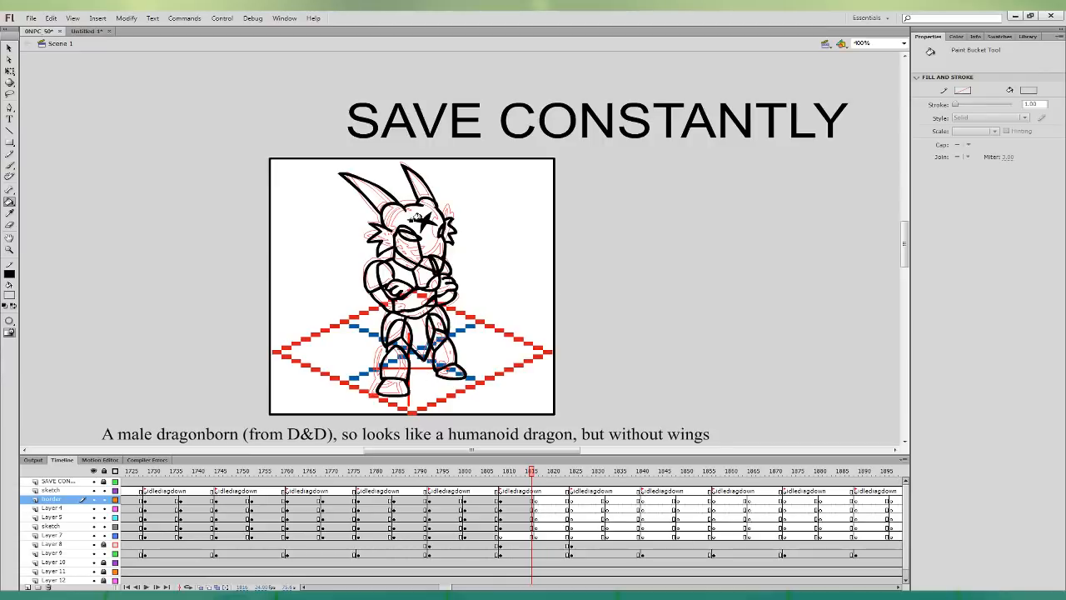
left_click(415, 217)
left_click(415, 265)
key("ctrl+z")
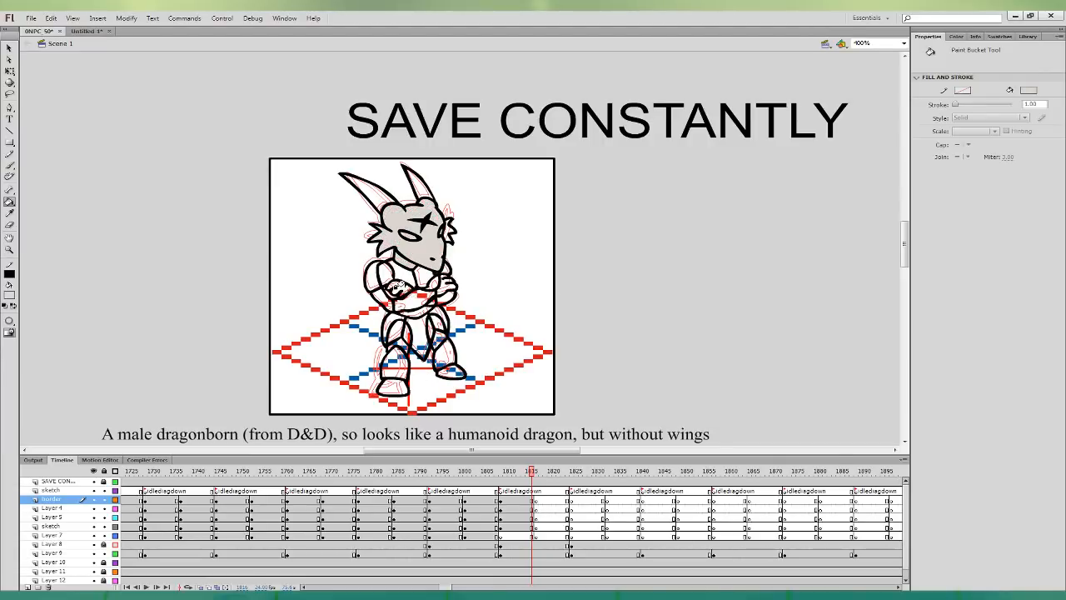
left_click(439, 277)
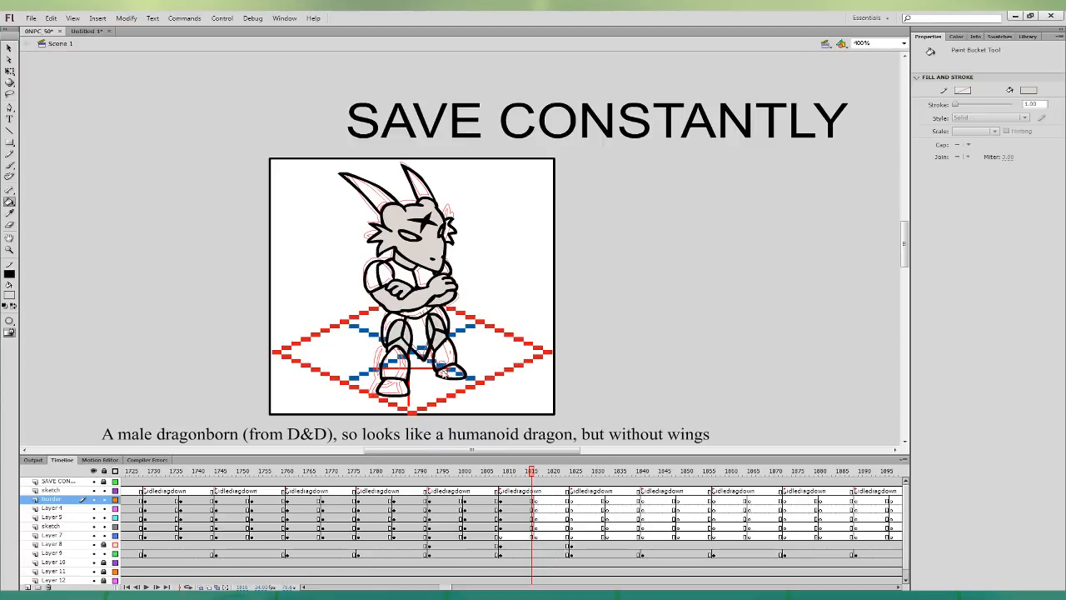
left_click(443, 371)
- Fill the shoulder guards and chest armour plates with slate blue
left_click(379, 273)
left_click(399, 273)
left_click(423, 271)
left_click(445, 267)
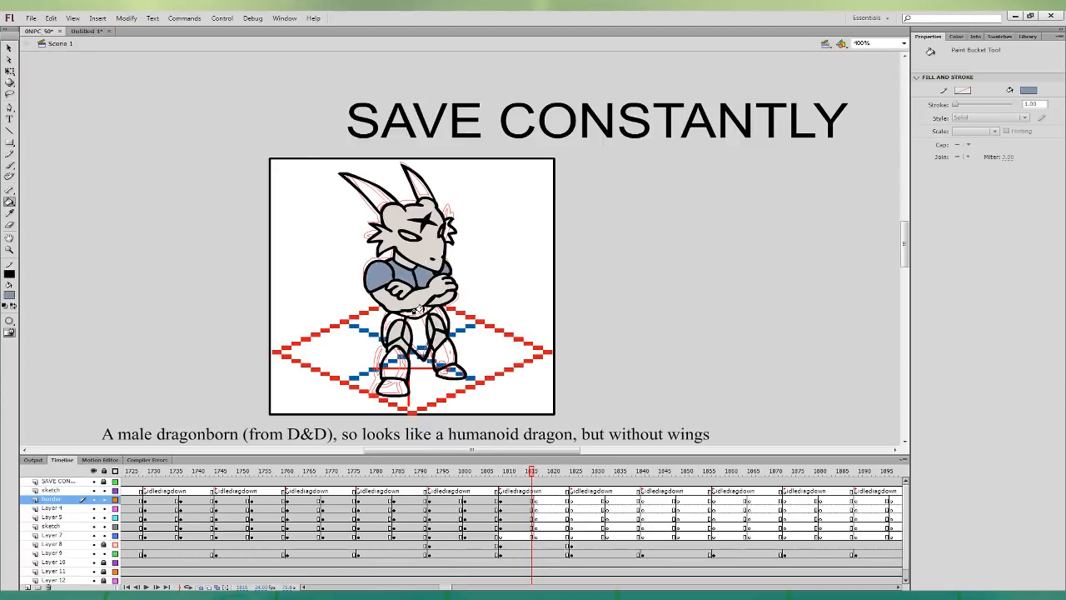
- Fill the waist, hip, shin and boot armour pieces with the same slate blue
left_click(415, 313)
left_click(418, 325)
left_click(434, 312)
left_click(397, 326)
left_click(393, 360)
left_click(444, 354)
left_click(451, 369)
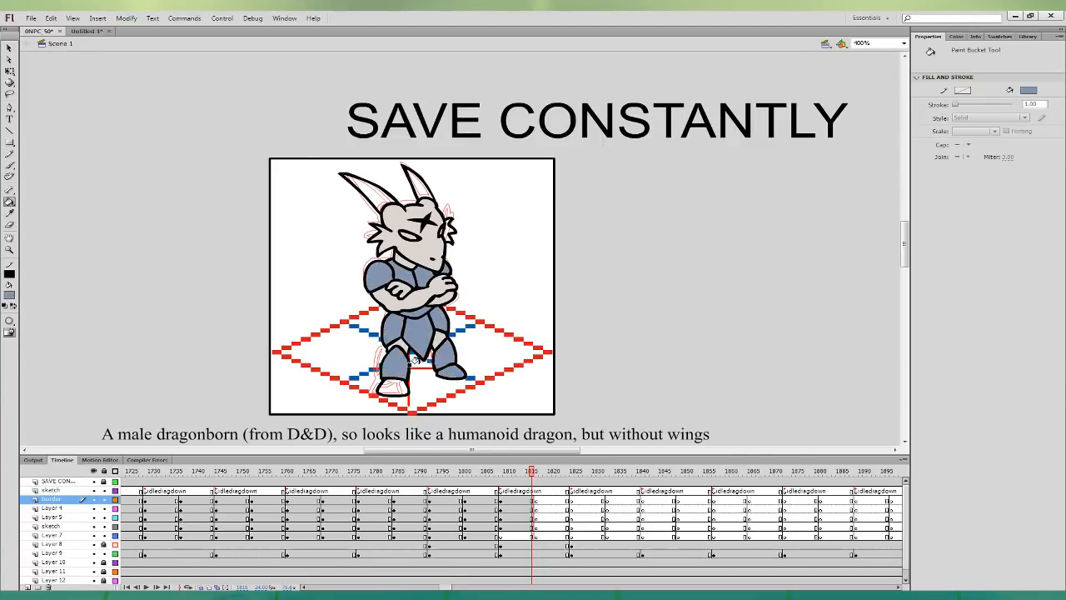
left_click(392, 384)
- Fill the dragonborn's eye with orange-red and both horns with light pink
left_click(9, 214)
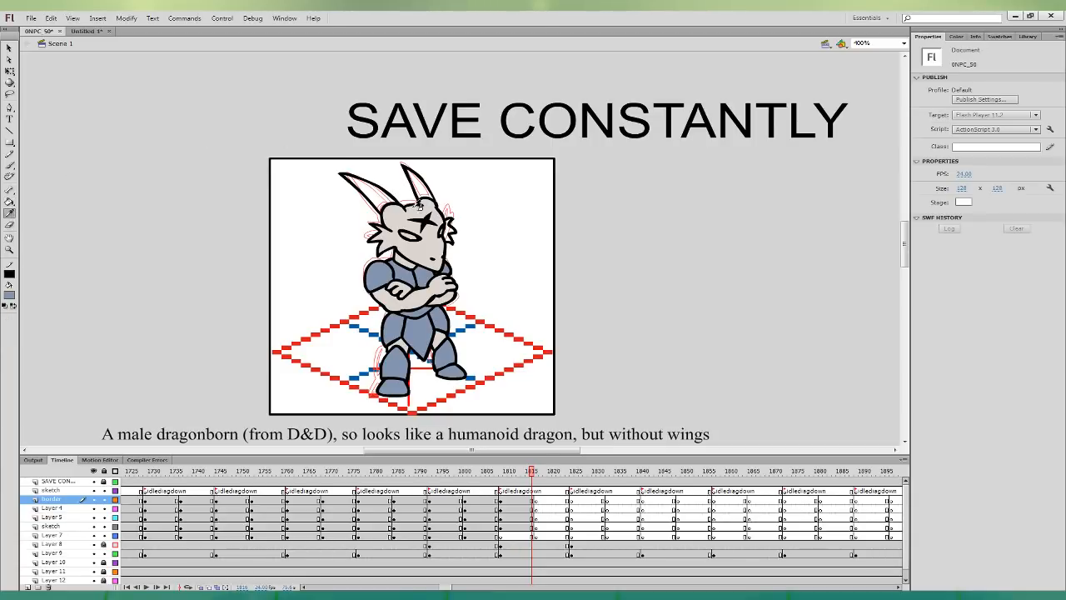
left_click(439, 228)
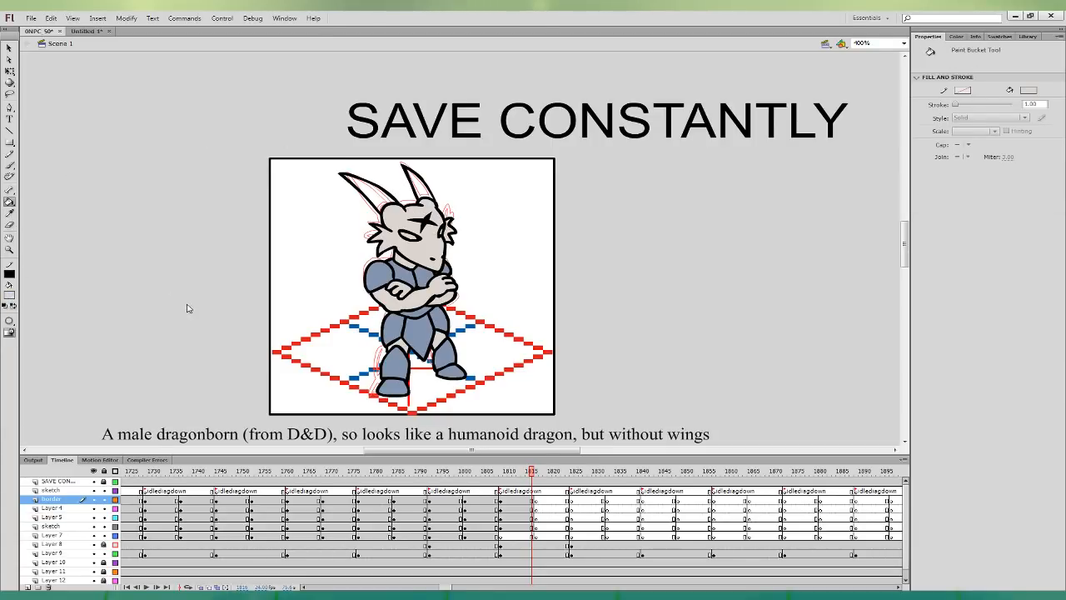
left_click(433, 365)
left_click(407, 236)
left_click(388, 191)
left_click(421, 183)
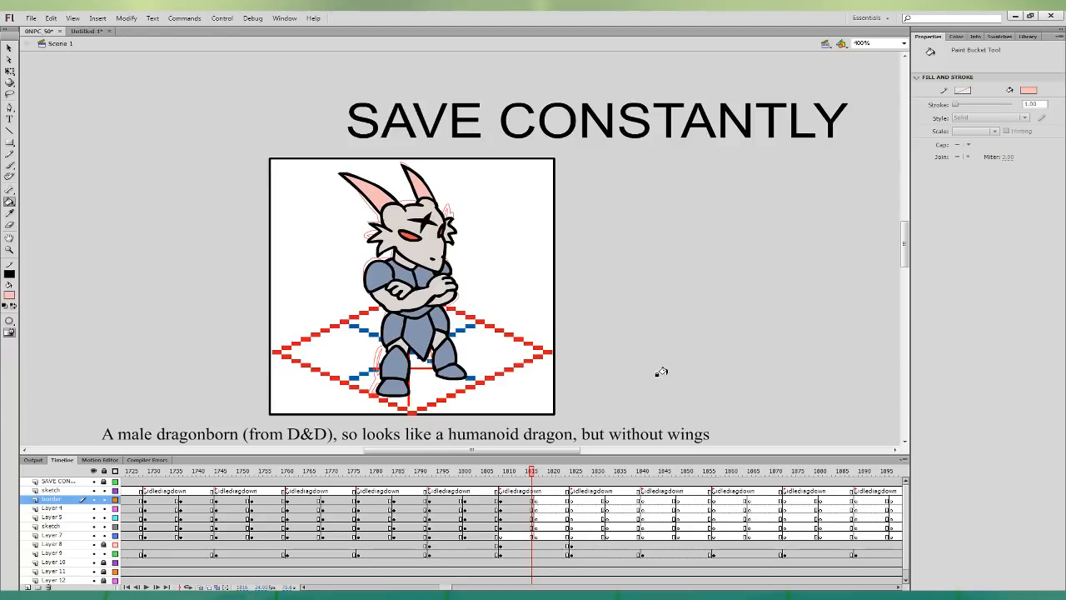
- Paint cyan icy spike outlines on both shoulder guards on Layer 4 with the Brush tool
key("ctrl+minus")
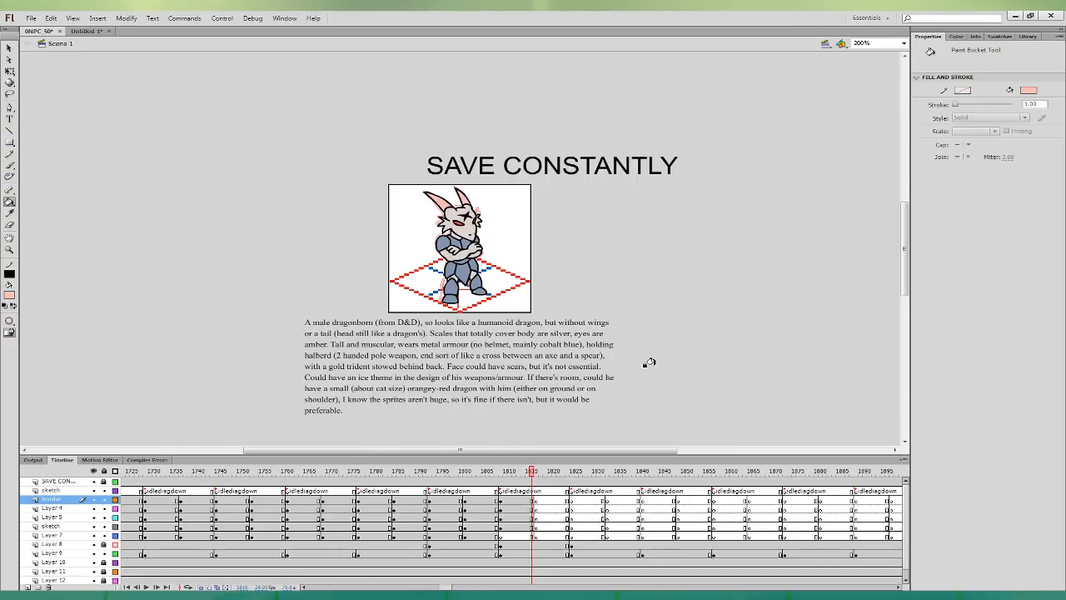
key("ctrl+equal")
key("b")
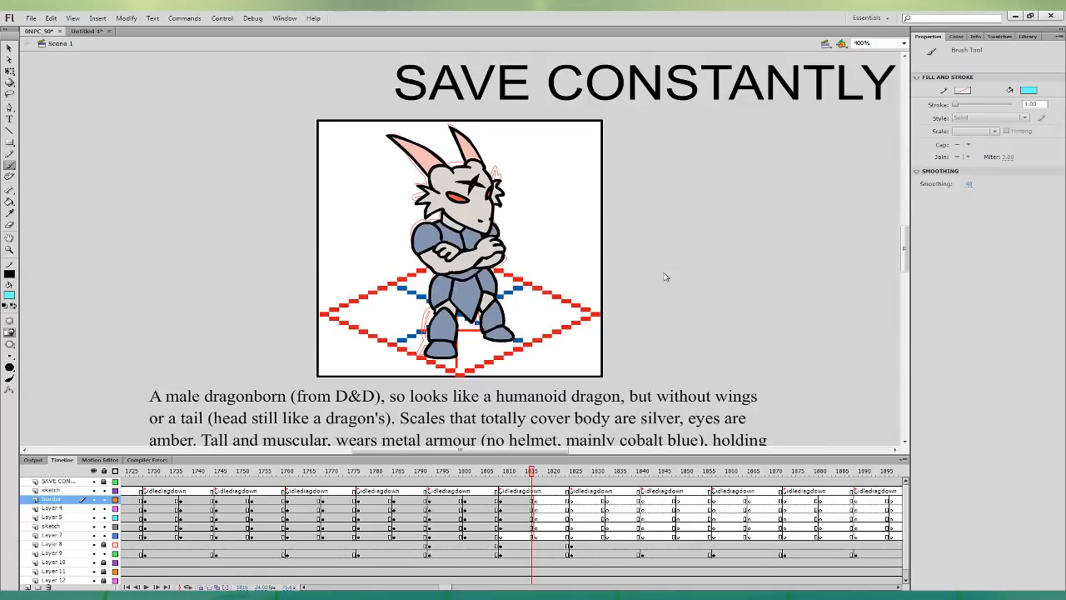
left_click(534, 507)
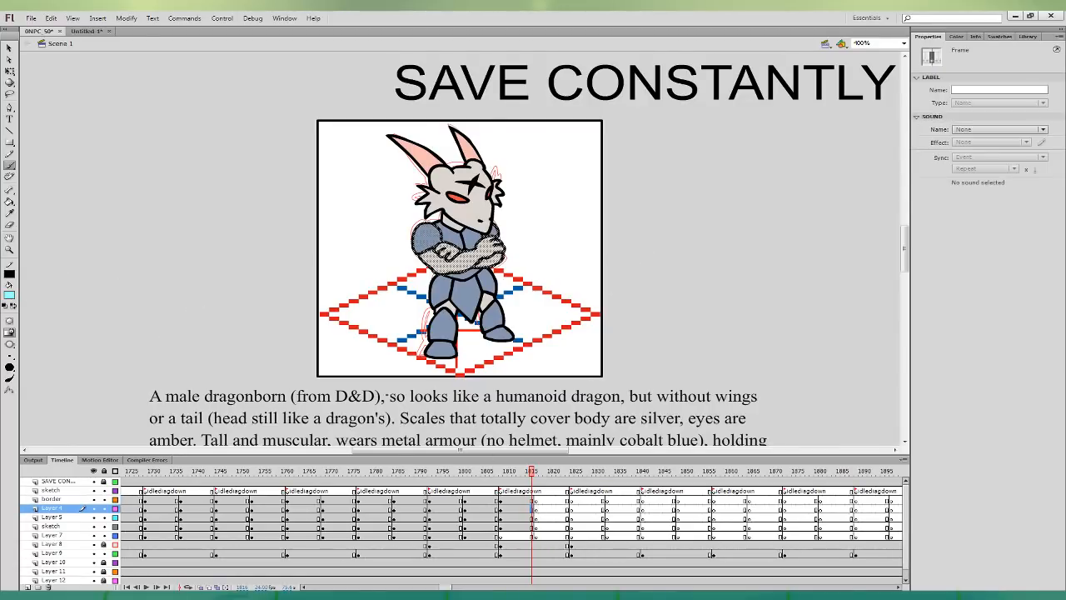
mouse_move(428, 224)
left_mouse_down()
mouse_move(409, 217)
mouse_move(406, 227)
mouse_move(428, 225)
left_mouse_up()
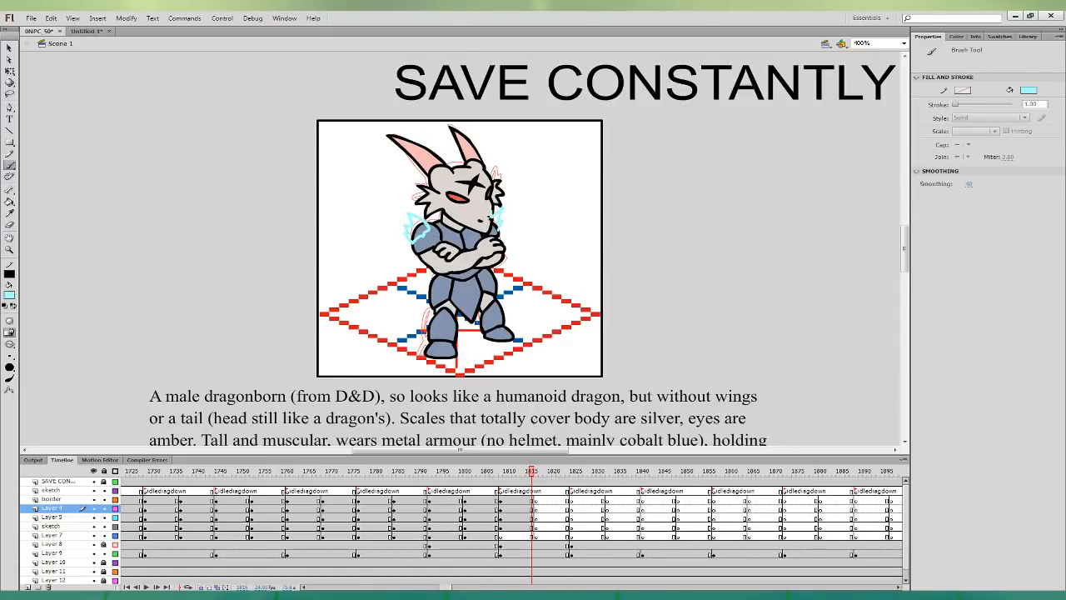
- Paint cyan ice spike outlines on both hip armour plates on Layer 5
left_click(534, 507)
left_click(534, 517)
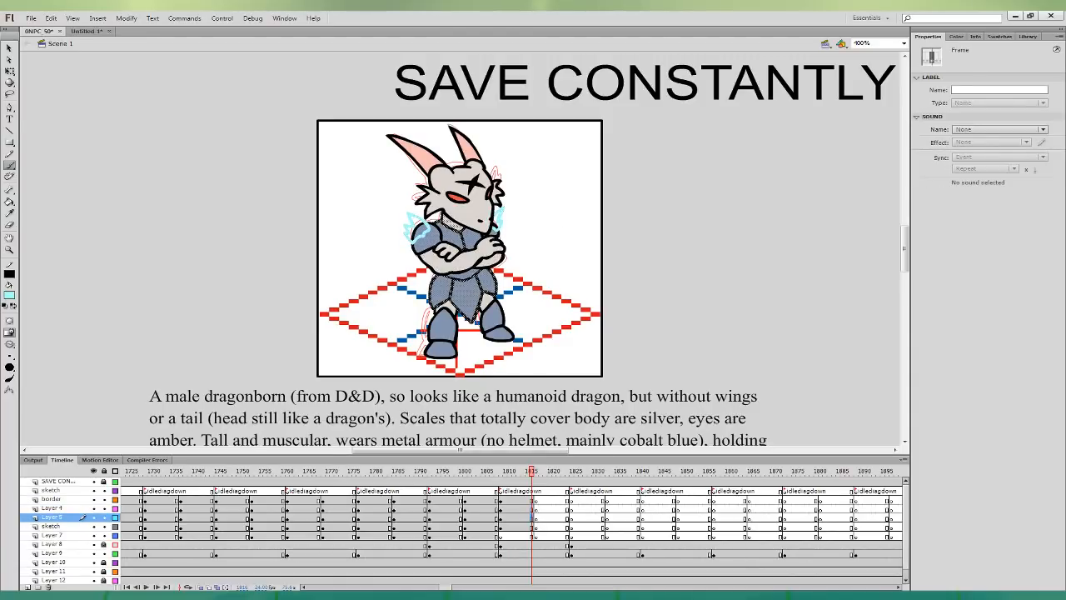
mouse_move(428, 277)
left_mouse_down()
mouse_move(413, 306)
mouse_move(437, 280)
left_mouse_up()
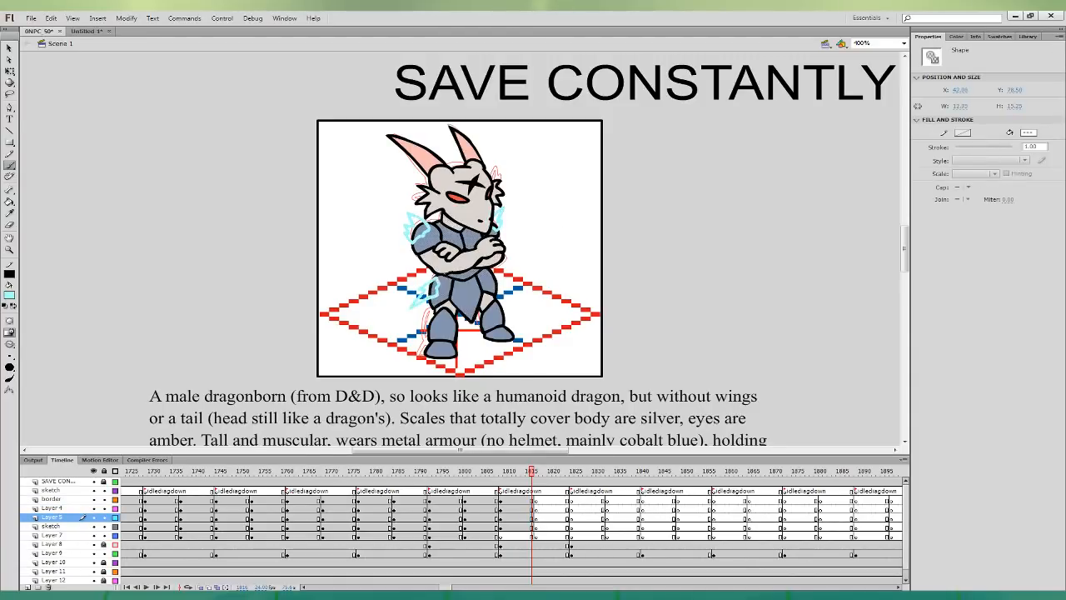
left_click_drag(510, 293, 499, 277)
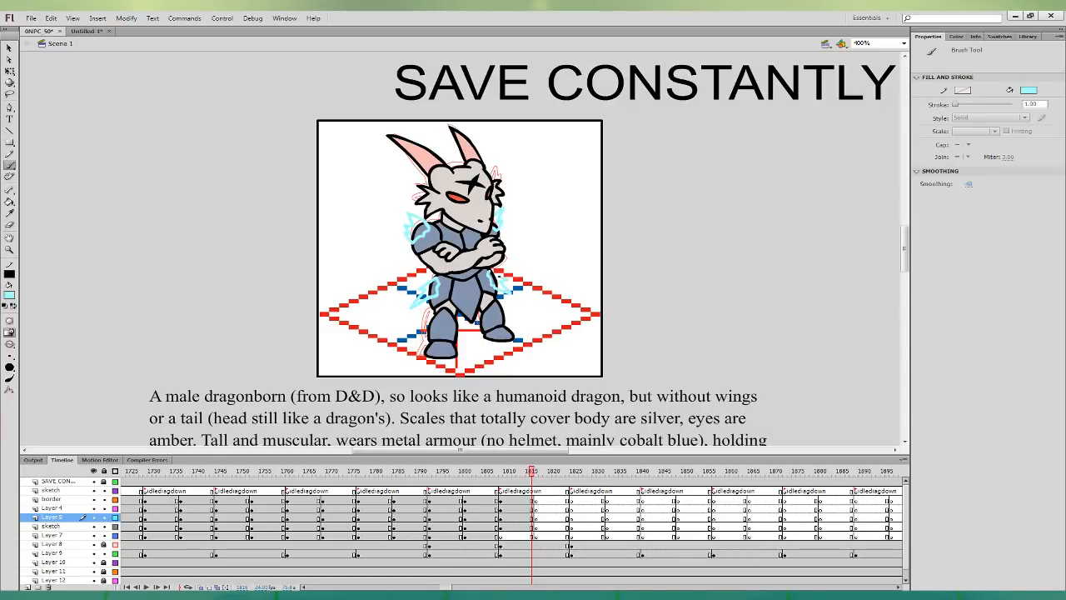
- Paint cyan crystal outlines on the shin guards and small ice spikes on the boots in the lower sketch layer
left_click(528, 525)
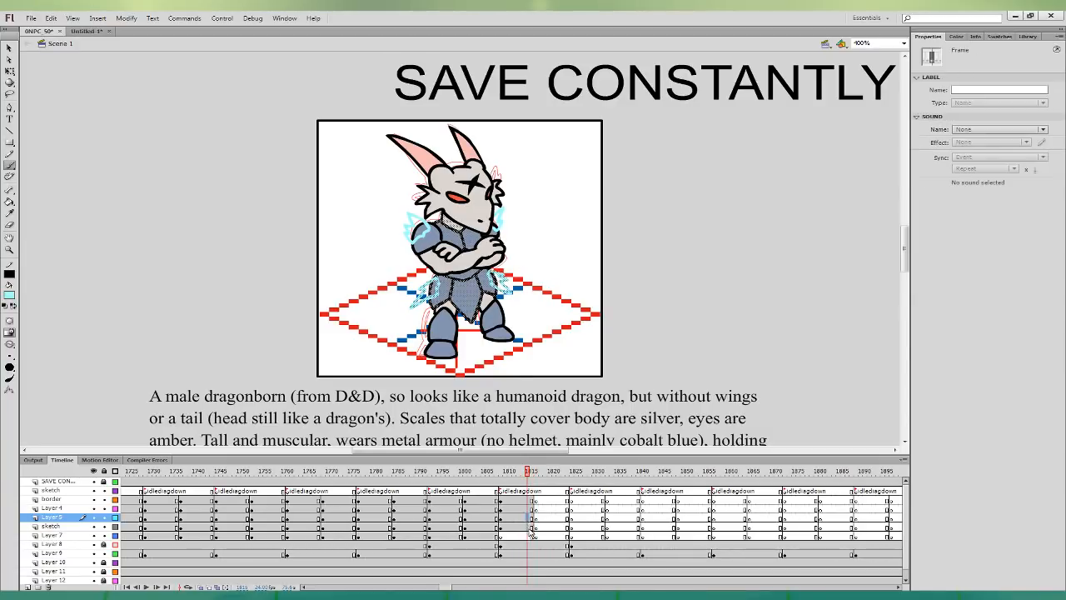
mouse_move(443, 317)
left_mouse_down()
mouse_move(446, 333)
mouse_move(444, 318)
left_mouse_up()
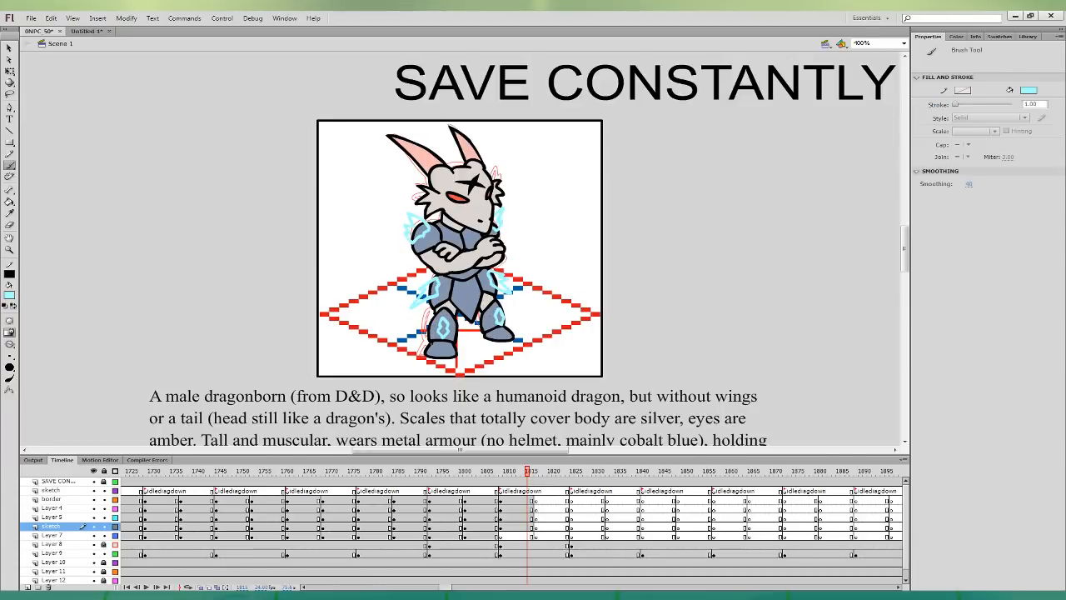
key("ctrl+z")
left_click(9, 48)
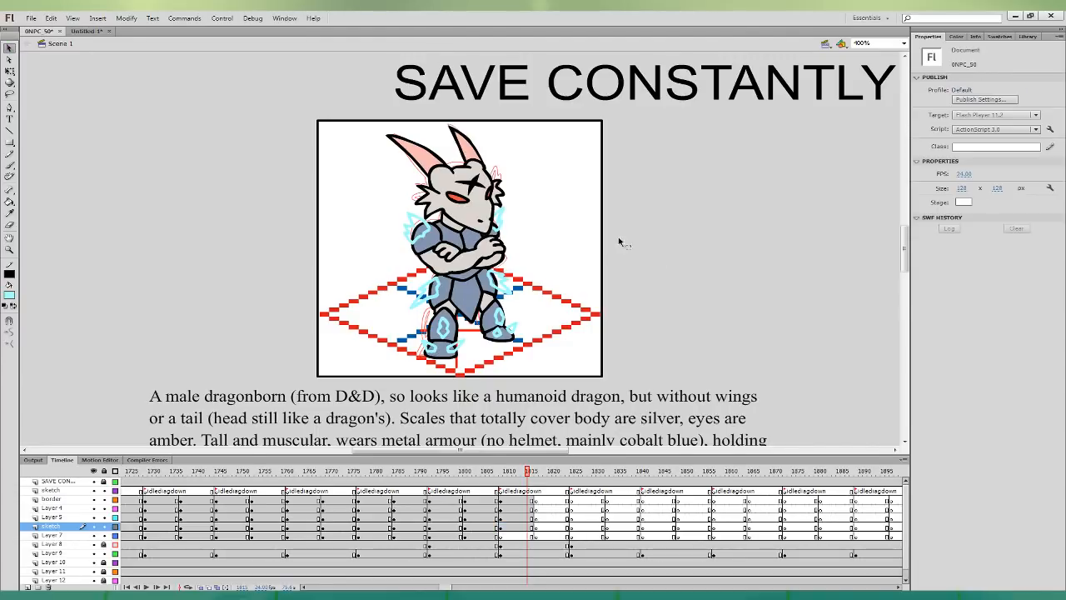
- Hide the border layer and fill the shoulder ice spikes with pale cyan
left_click(9, 202)
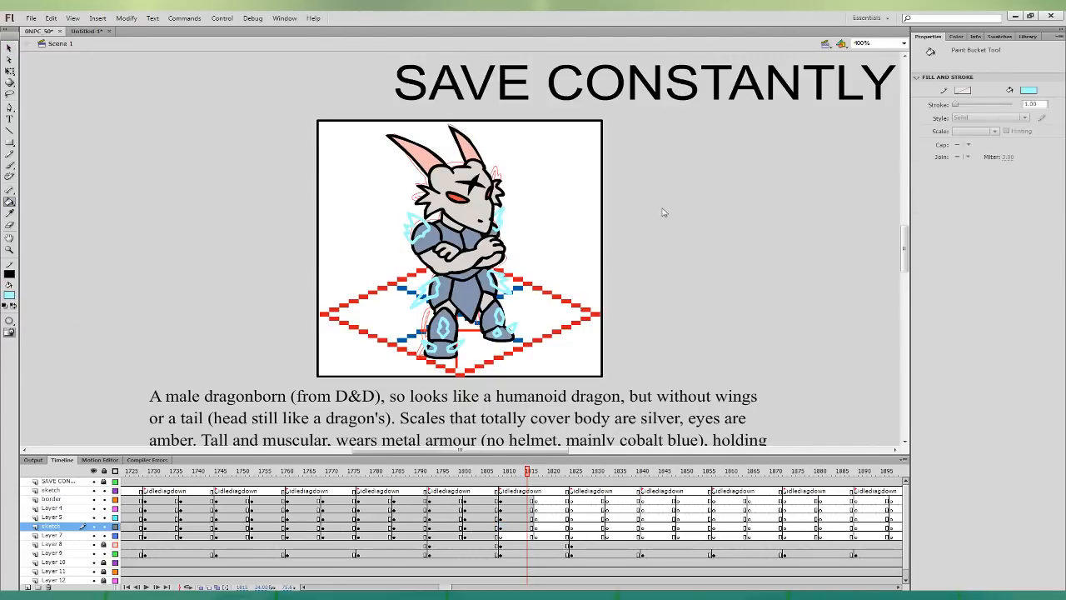
left_click(418, 227)
left_click(93, 499)
left_click(489, 224)
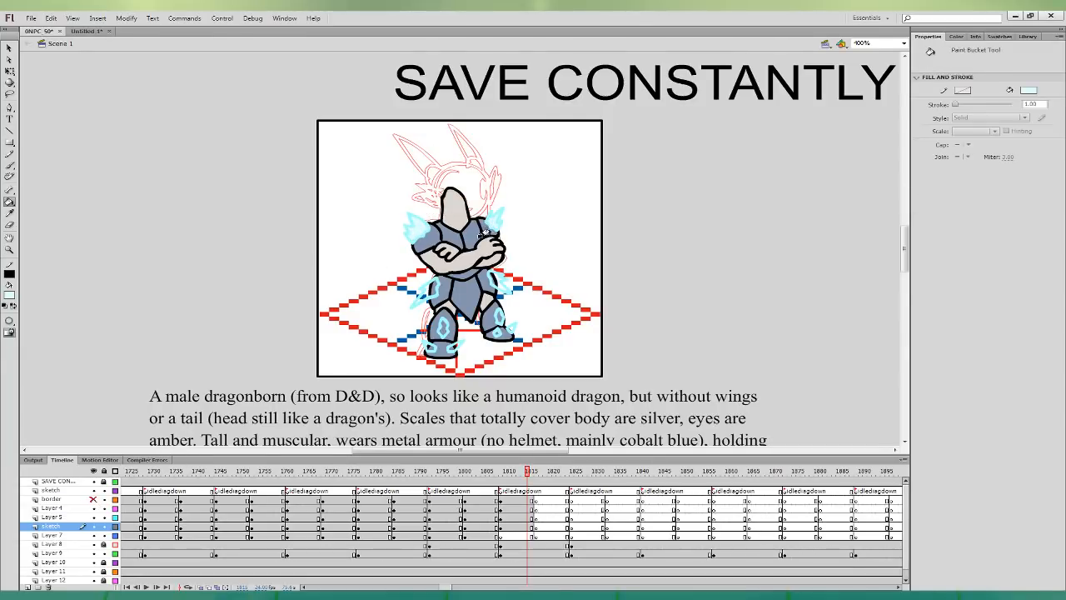
- Fill the hip, shin and boot ice shapes with pale cyan, and show the border layer again
left_click(425, 288)
left_click(493, 280)
left_click(497, 316)
left_click(442, 329)
left_click(428, 346)
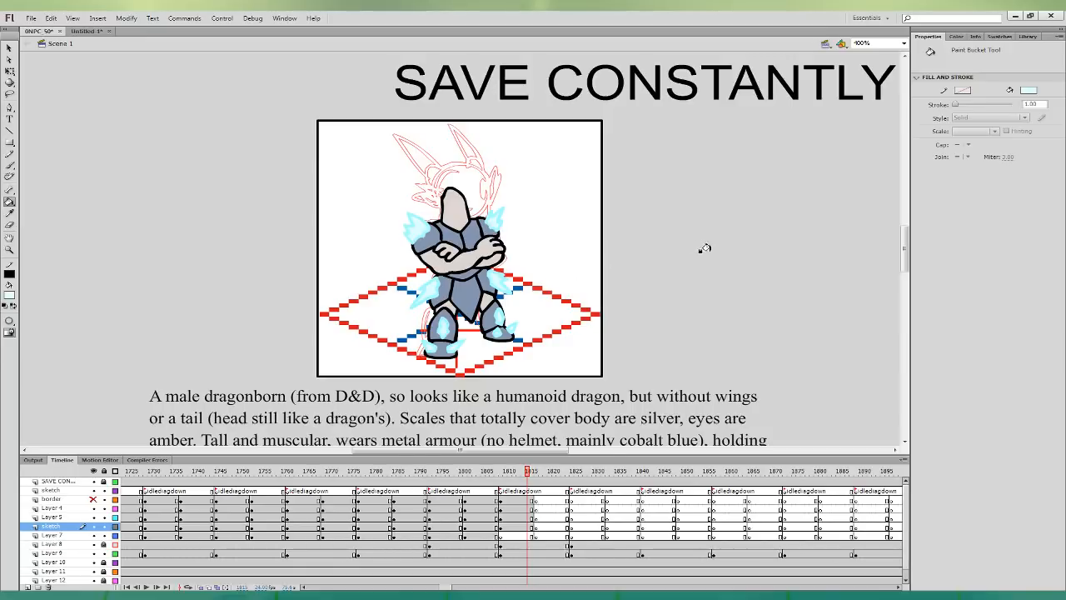
left_click(93, 500)
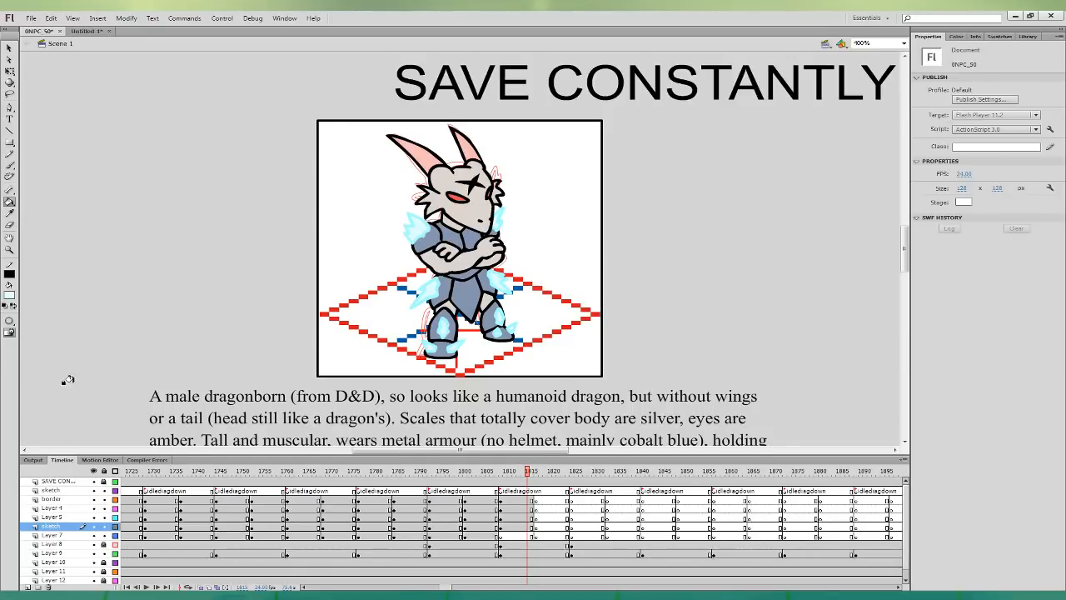
- Copy the coloured drawing's frames into the next pose's keyframes, from the border layer down to the lower sketch layer
left_click(10, 72)
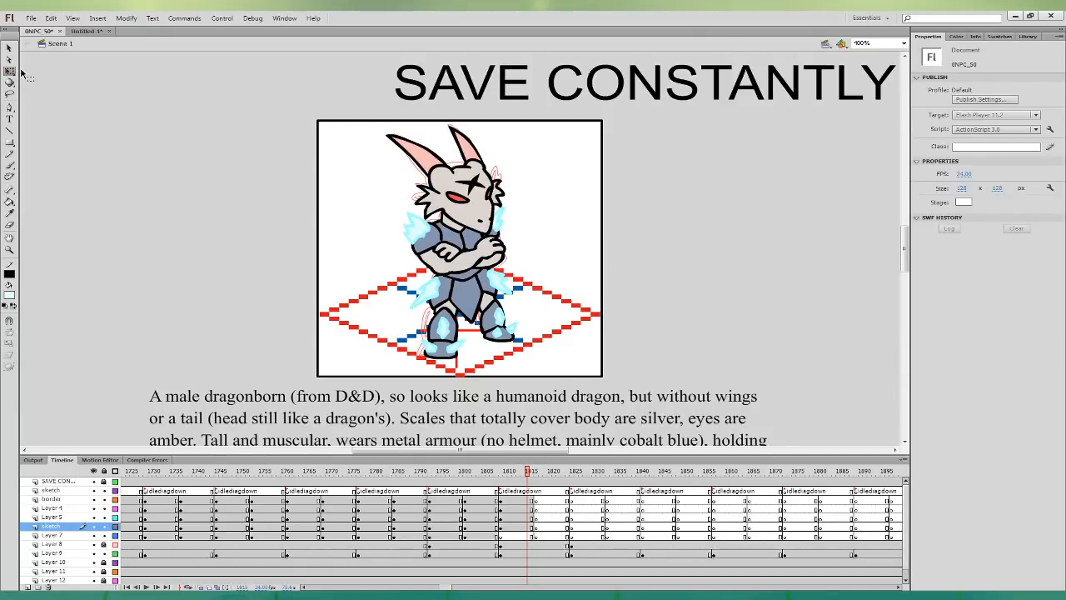
left_click_drag(513, 525, 541, 509)
left_click(544, 525)
- Try to squash the dragonborn's far leg slightly from its top edge in the copied keyframe
left_click(546, 311)
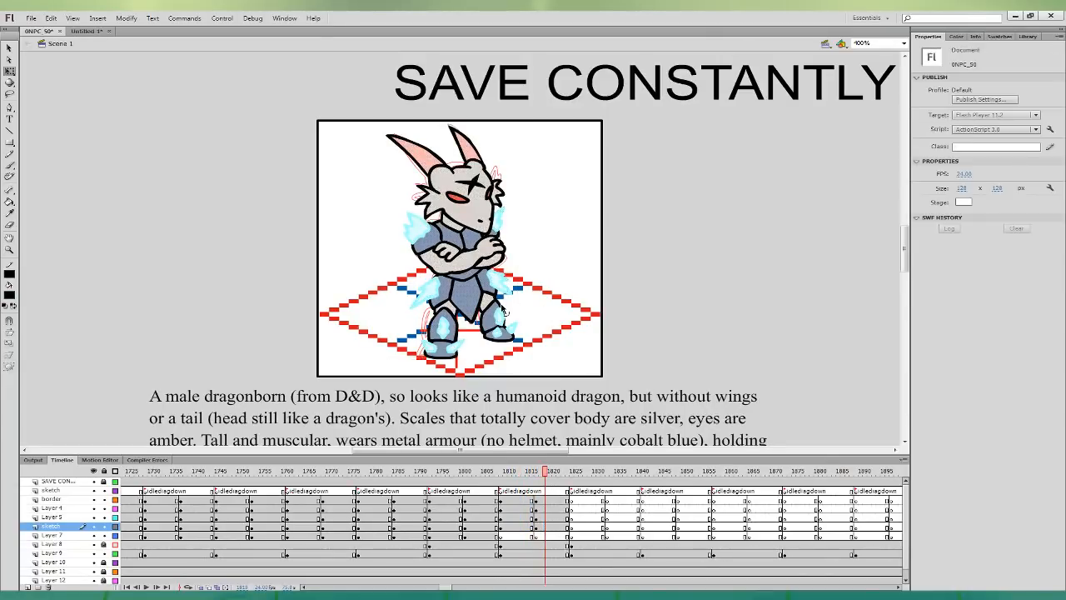
double_click(503, 308)
left_click_drag(494, 274, 496, 277)
left_click(554, 314)
key("ctrl+z")
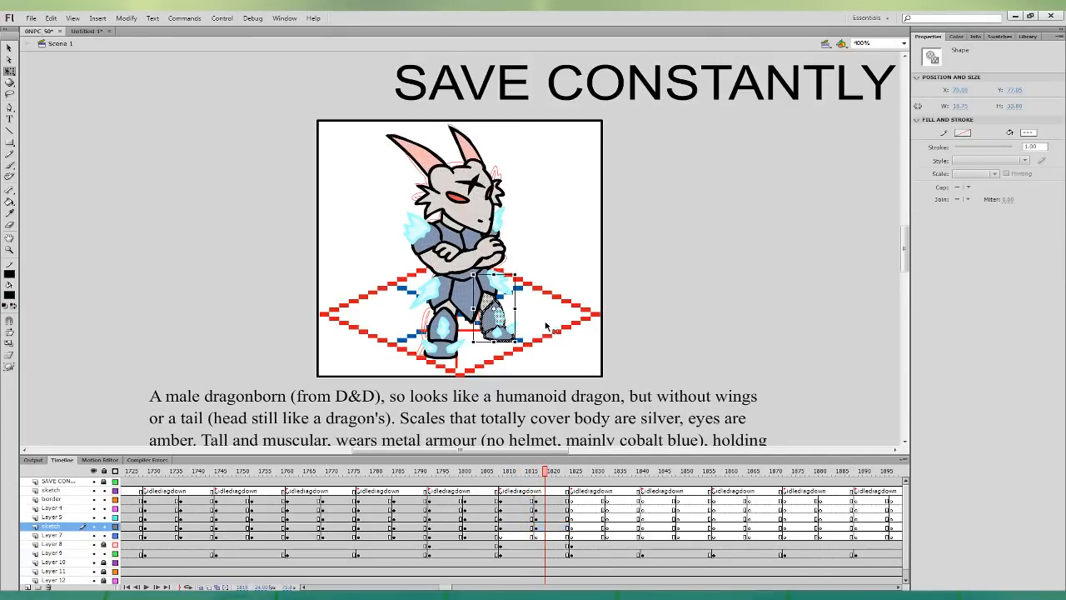
- Stretch the far leg's artwork slightly wider at the boot end in the copied keyframe with Free Transform
left_click(547, 326)
left_click(550, 527)
left_click(565, 335)
double_click(502, 315)
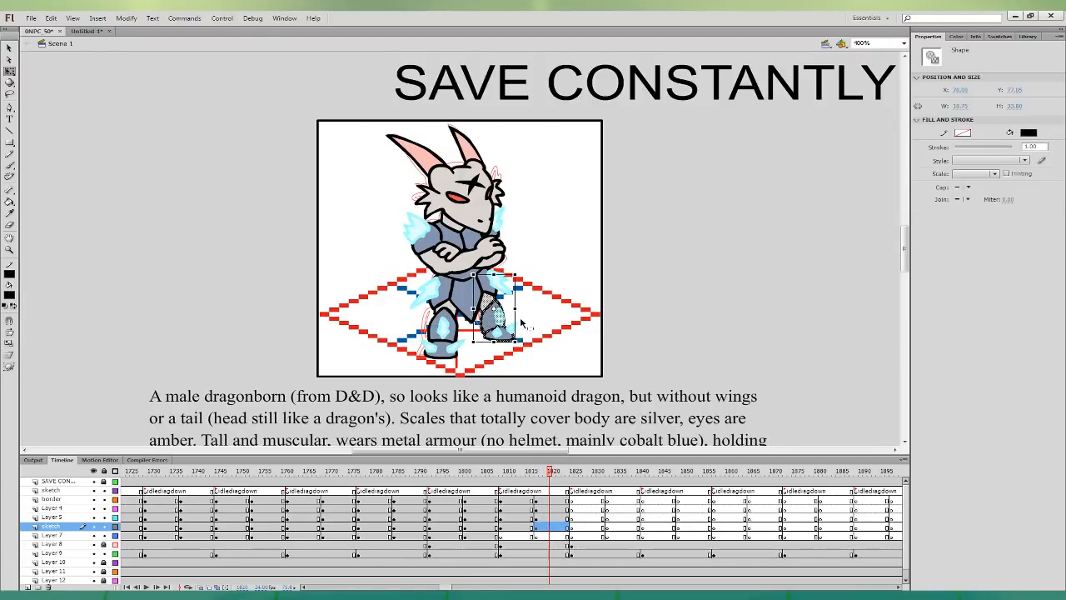
left_click_drag(514, 338, 519, 340)
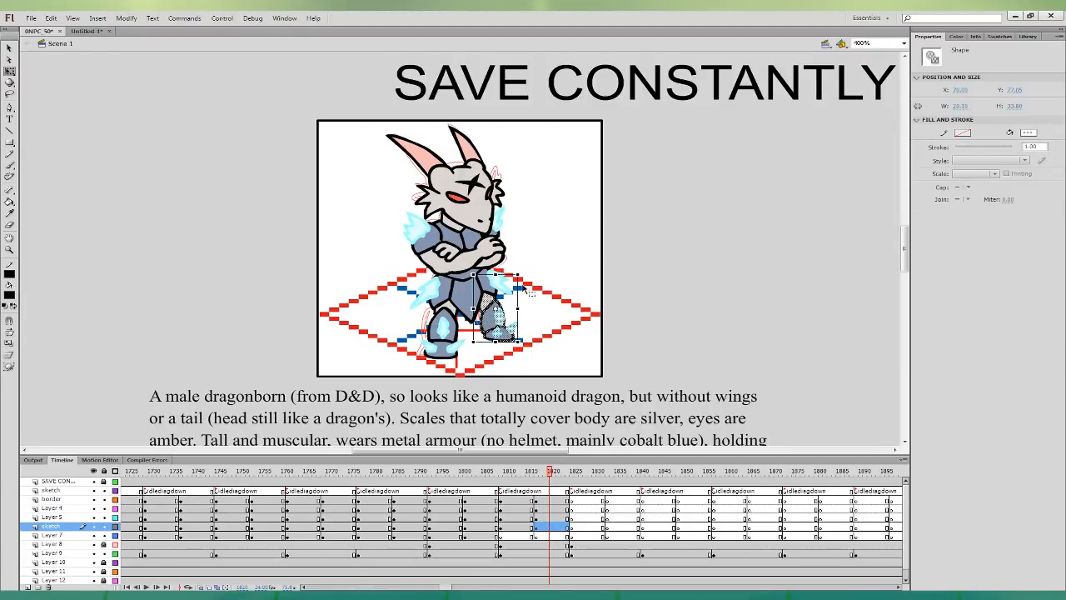
- Squash the near leg's artwork slightly lower and wider in the copied keyframe with Free Transform
double_click(458, 331)
left_click(455, 356, "shift")
left_click(455, 347, "shift")
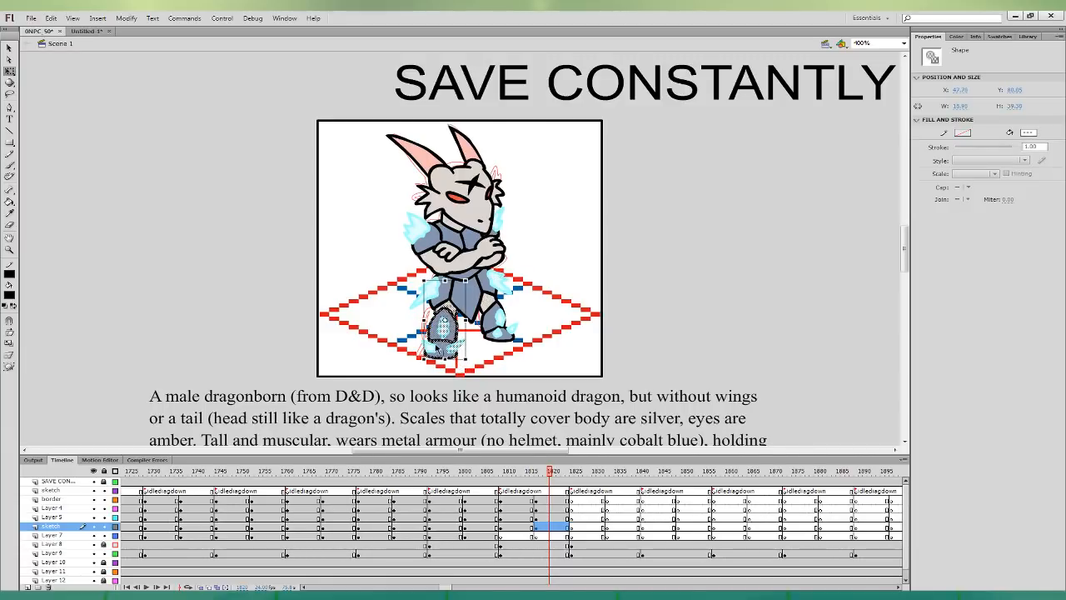
left_click(432, 348, "shift")
left_click(442, 353, "shift")
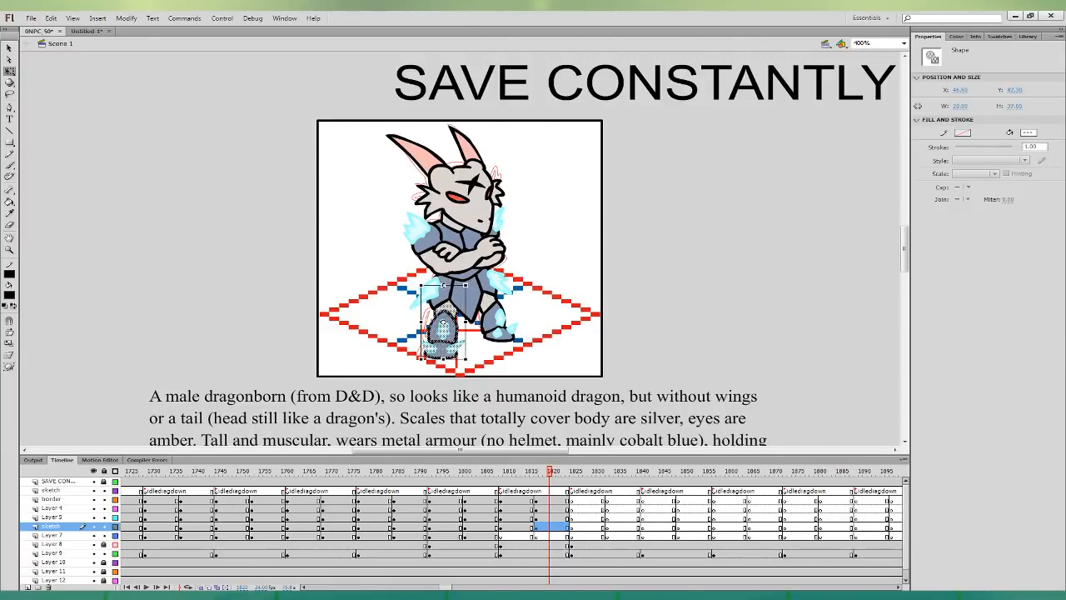
- Shift the head, arms and torso slightly across and down in the second keyframe, and fine-tune the torso on Layer 5
left_click(536, 517)
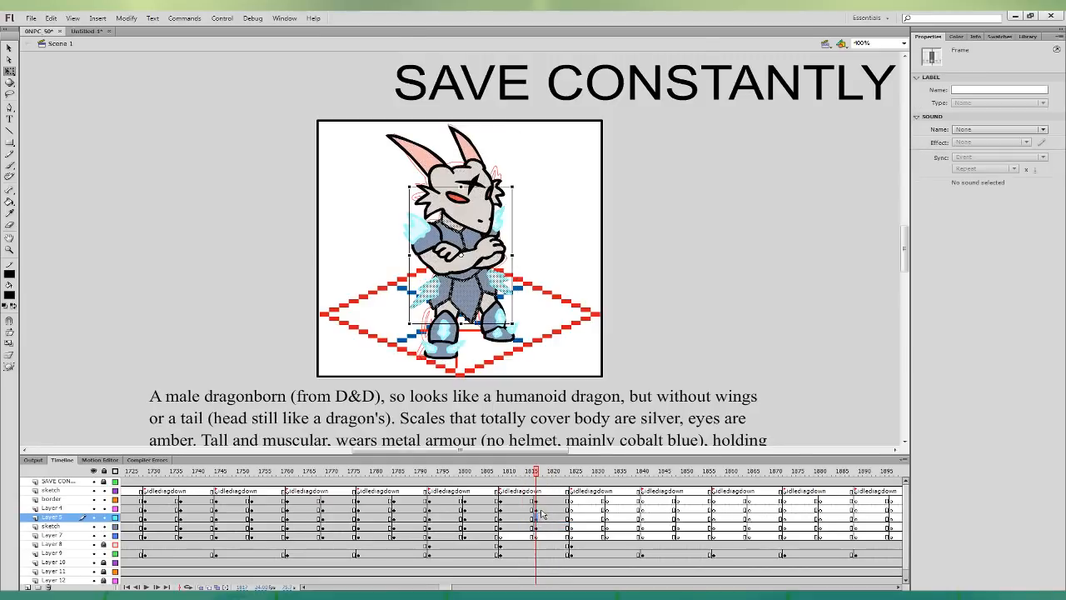
left_click_drag(540, 515, 543, 500)
key("Right")
key("Right")
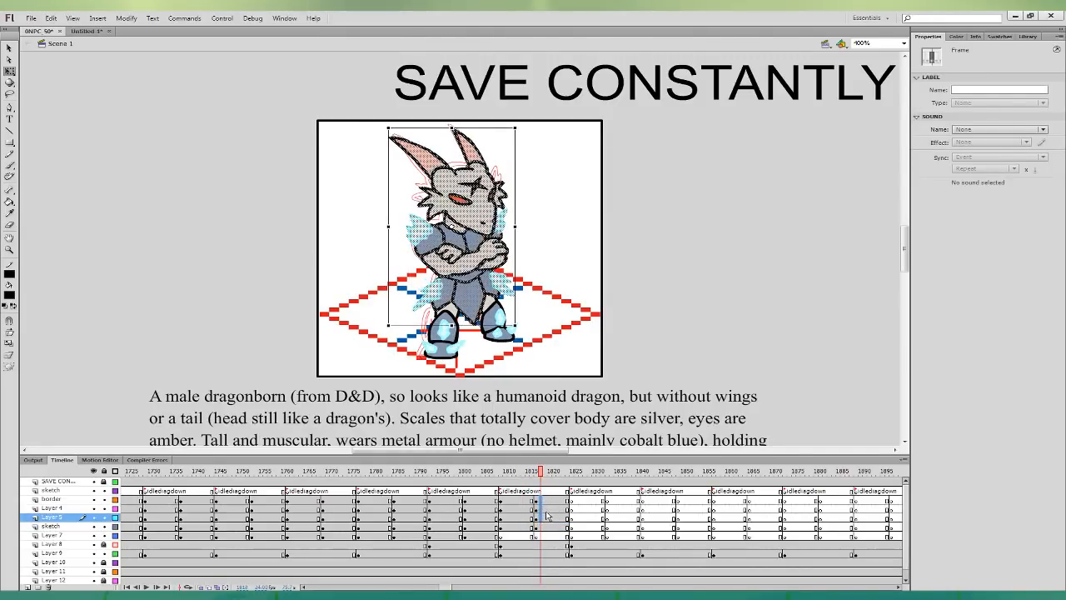
left_click(549, 518)
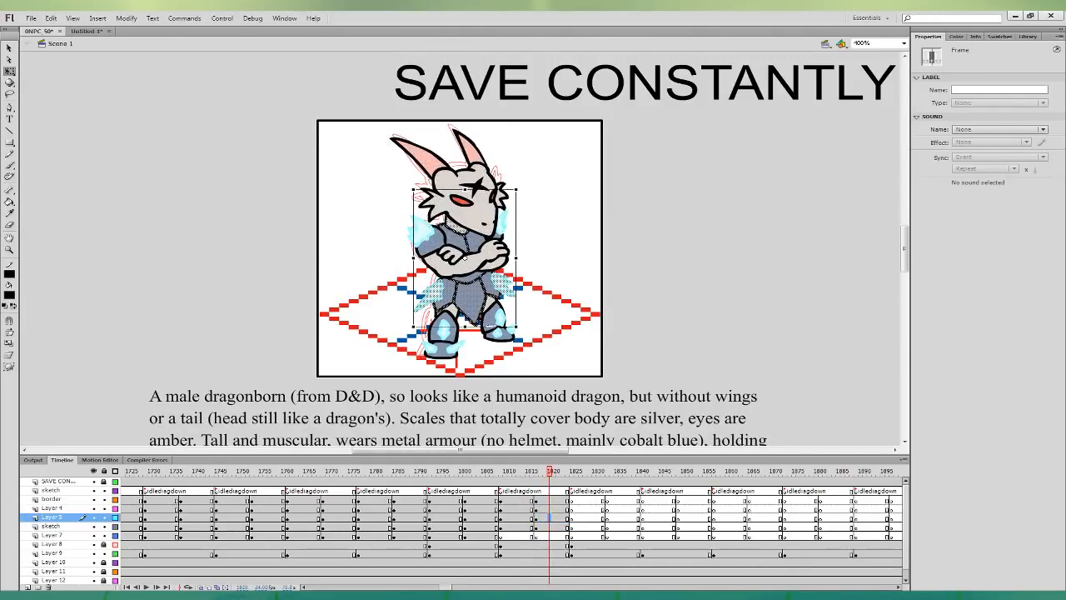
key("Left")
- Nudge the crossed arms on Layer 4 slightly to the left in the second keyframe
left_click(528, 510)
left_click(541, 509)
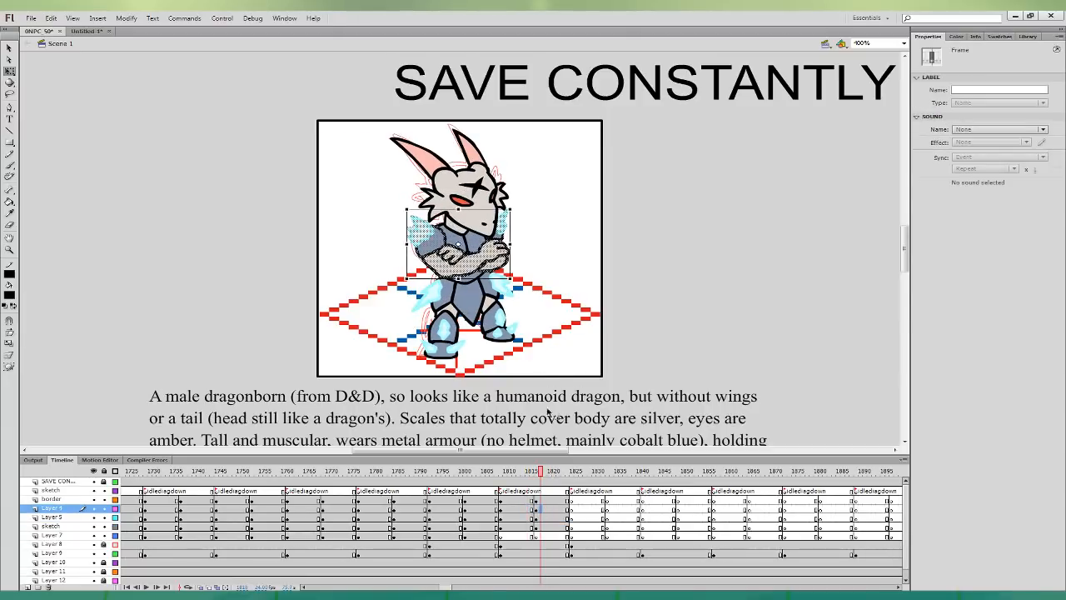
key("Left")
key("Left")
key("Left")
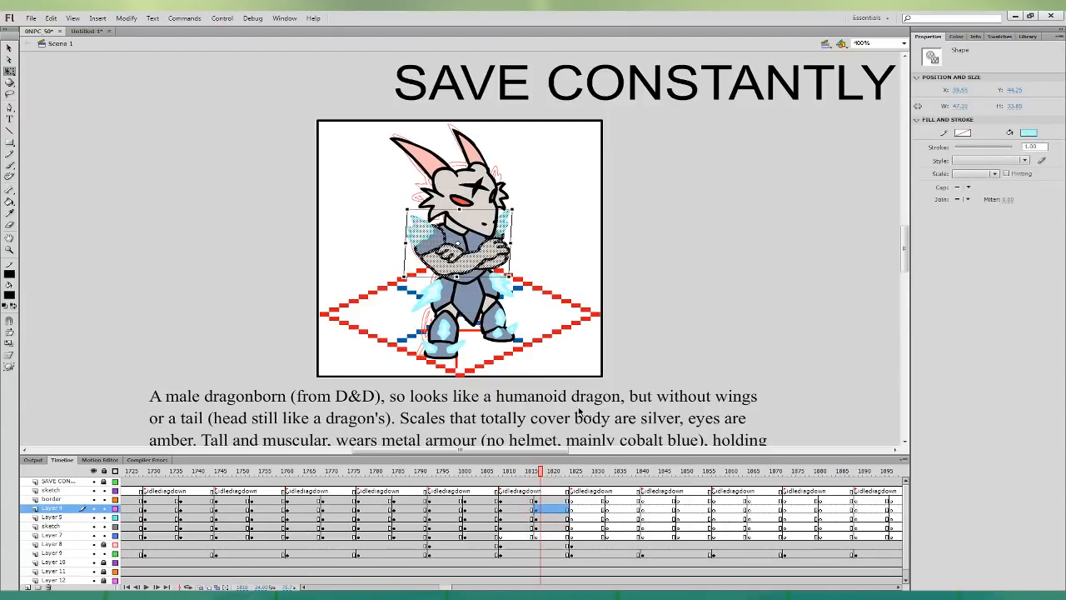
- Nudge the head on the border layer slightly in the second keyframe, and play the animation
left_click(528, 501)
left_click(539, 500)
key("Right")
key("Right")
left_click(527, 501)
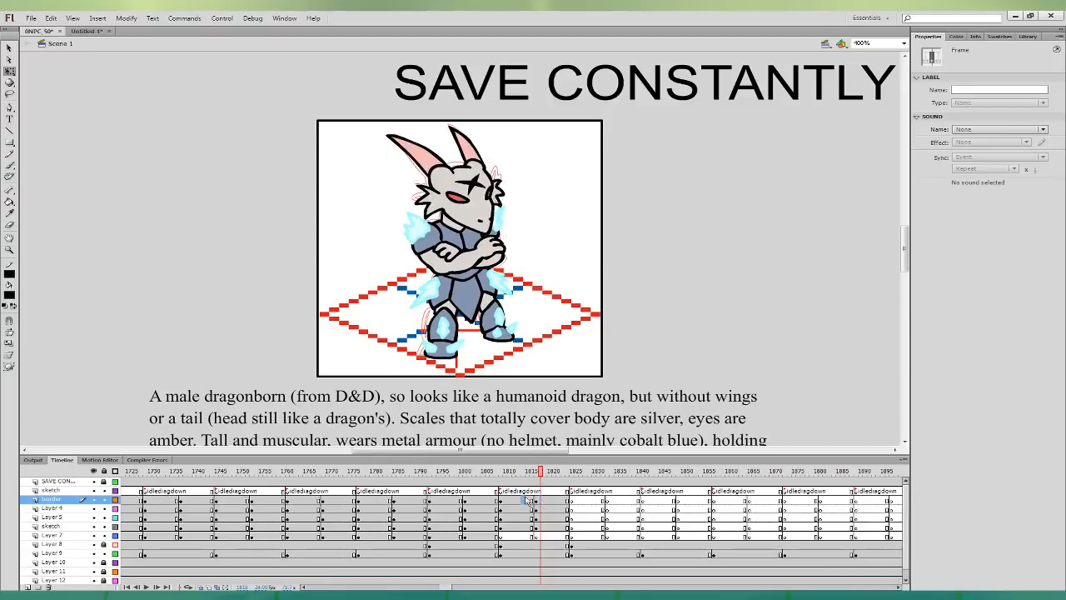
key("Return")
- Copy the dragonborn's idle frames on all its layers, paste them over the frames in Untitled-1, and test the movie
left_click_drag(501, 490, 567, 536)
left_click(90, 32)
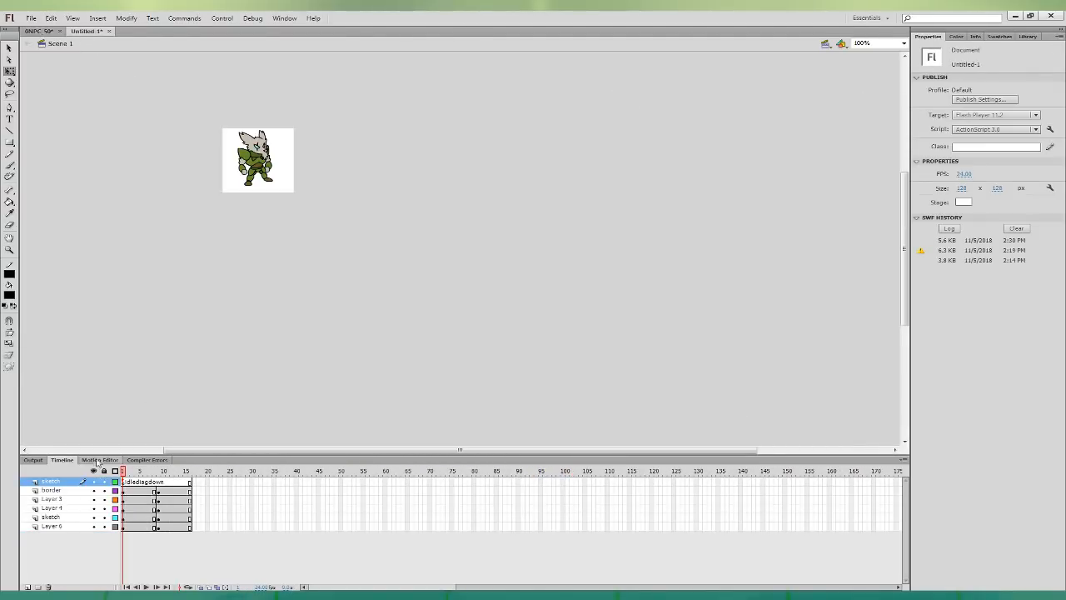
left_click(58, 528, "shift")
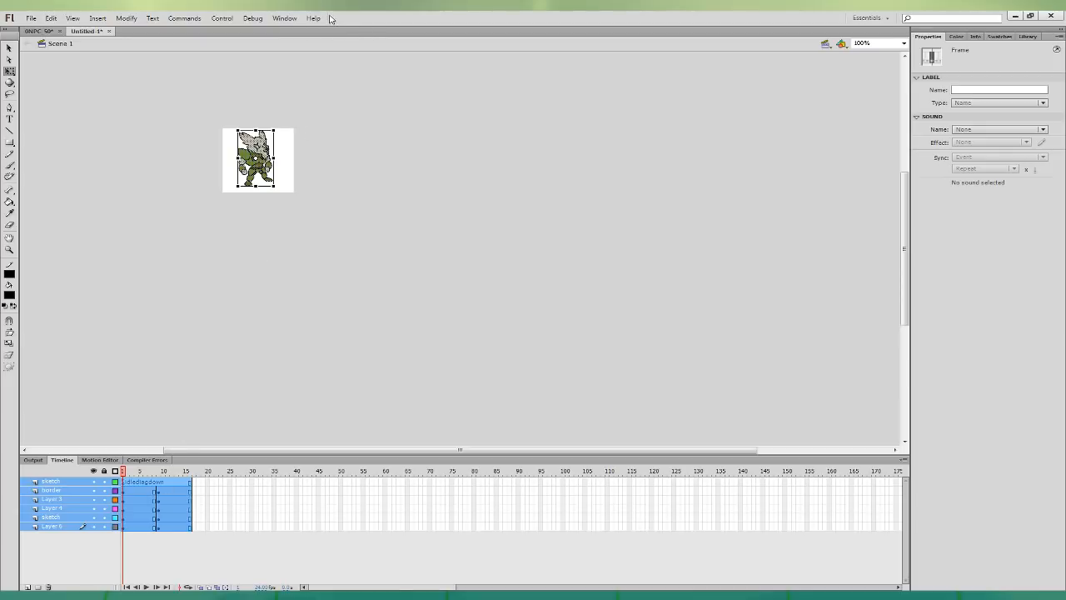
left_click(244, 341)
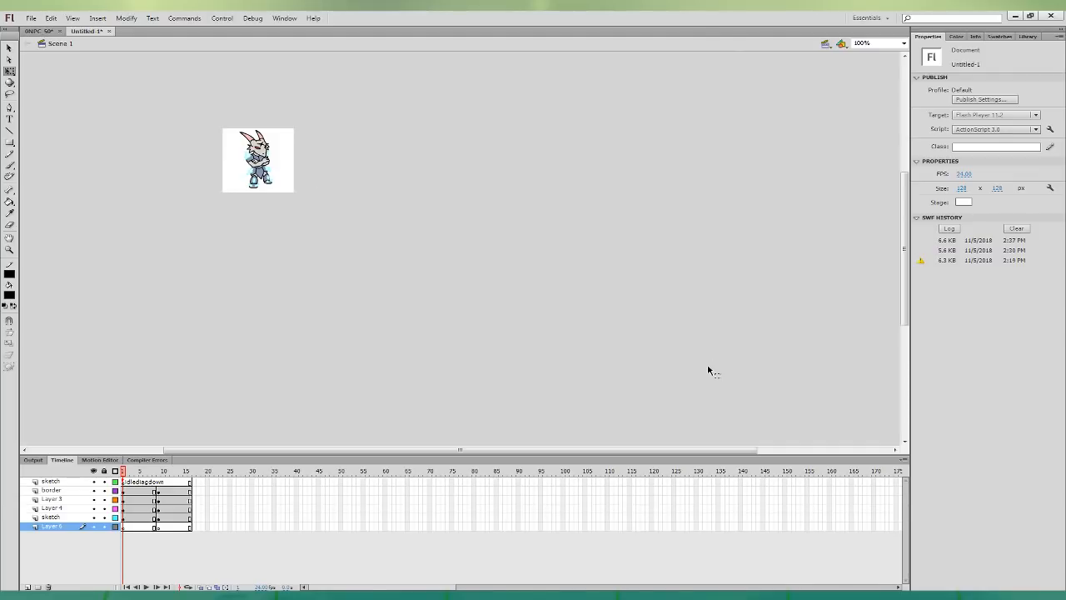
- Return to the 0NPC_50 document, go to the next character's frames, and save the file
key("ctrl+Tab")
left_click(571, 527)
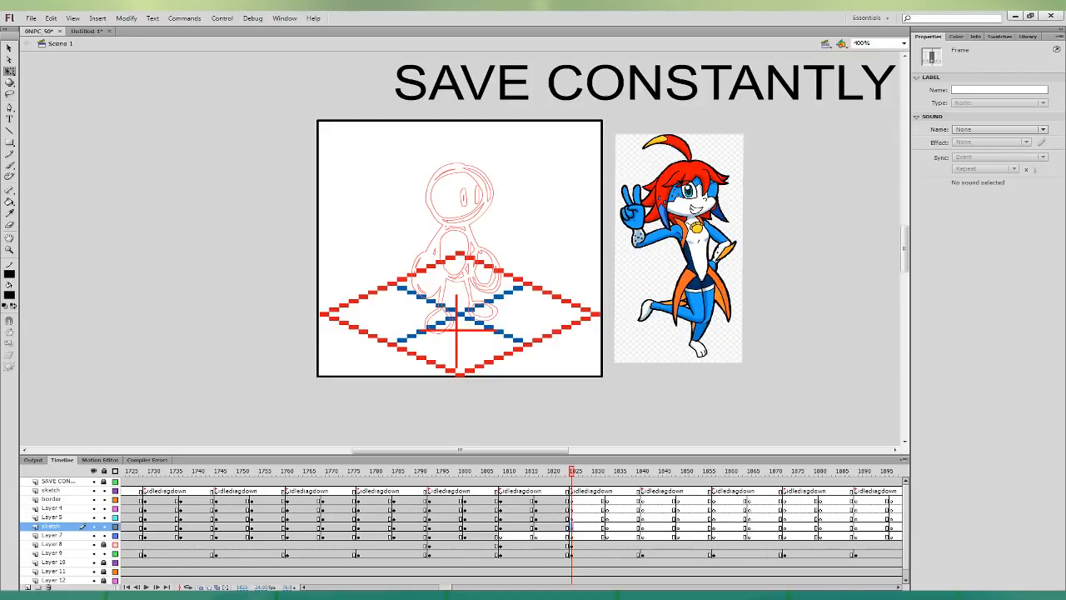
key("ctrl+s")
- Brush the red-haired character's head, fringe, side spikes and curled top strand in black on the border layer, following the reference
left_click(604, 499)
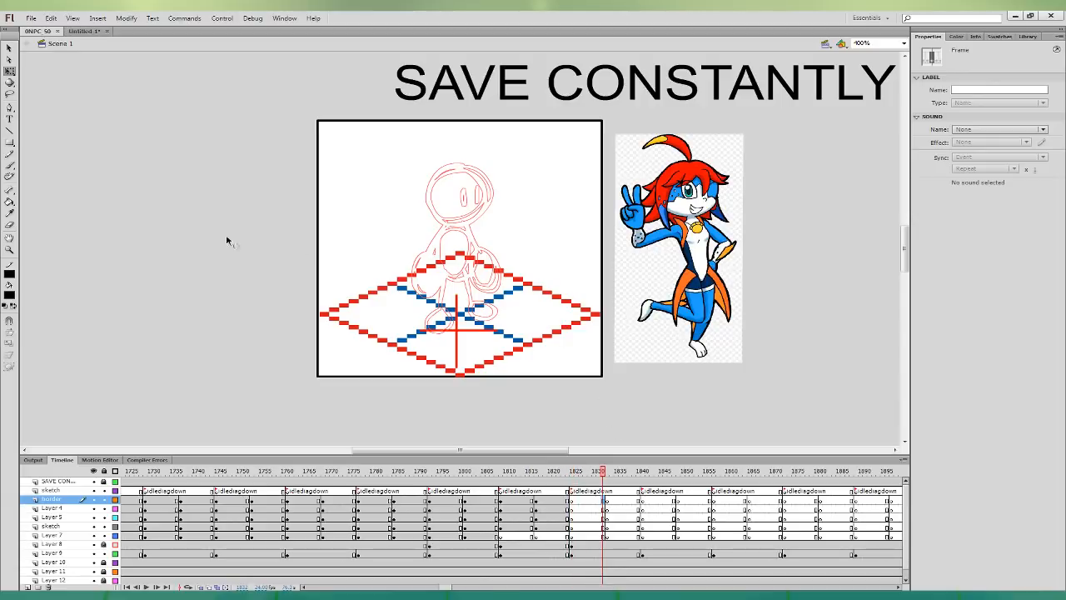
left_click(10, 165)
left_click(24, 314)
left_click(10, 343)
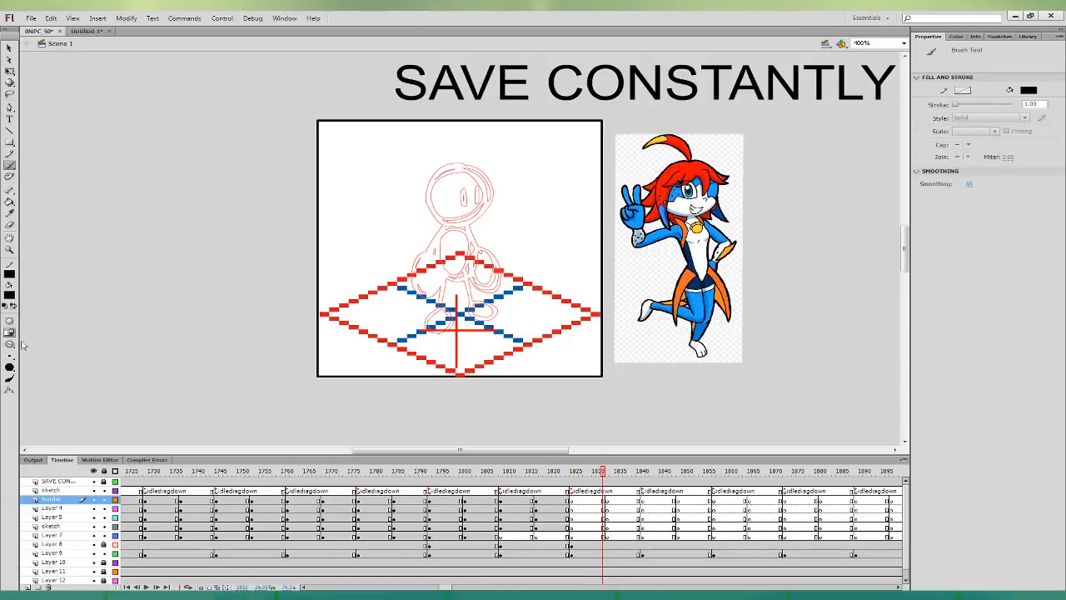
left_click(45, 363)
mouse_move(448, 175)
left_mouse_down()
mouse_move(446, 203)
mouse_move(459, 183)
mouse_move(499, 185)
left_mouse_up()
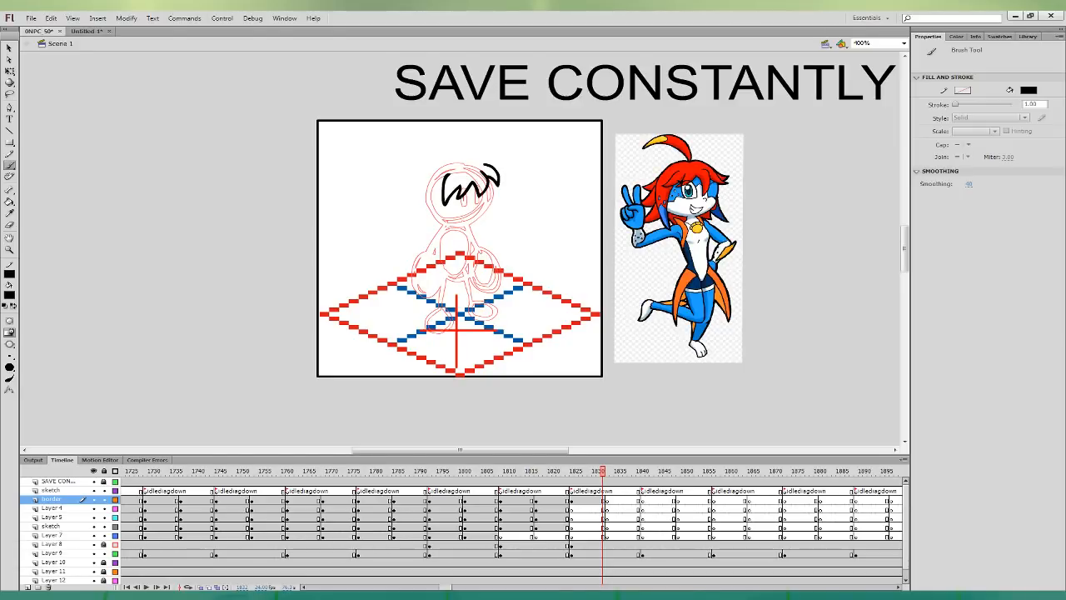
mouse_move(453, 154)
left_mouse_down()
mouse_move(427, 185)
mouse_move(439, 229)
mouse_move(443, 215)
mouse_move(445, 232)
mouse_move(496, 177)
left_mouse_up()
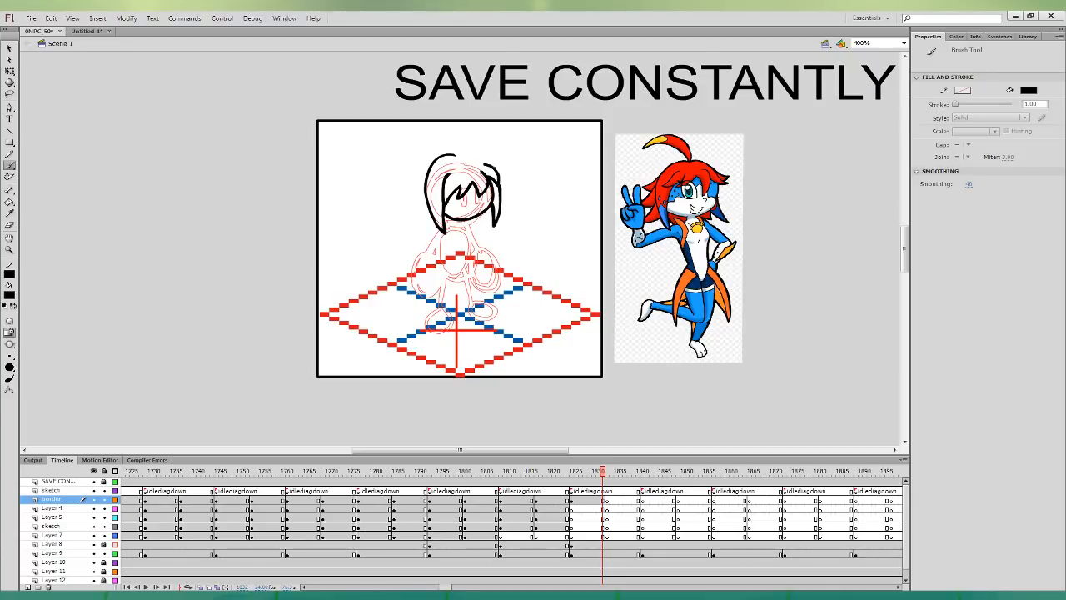
mouse_move(496, 224)
left_mouse_down()
mouse_move(498, 170)
mouse_move(454, 139)
mouse_move(420, 142)
mouse_move(454, 155)
mouse_move(402, 186)
mouse_move(405, 215)
mouse_move(426, 211)
left_mouse_up()
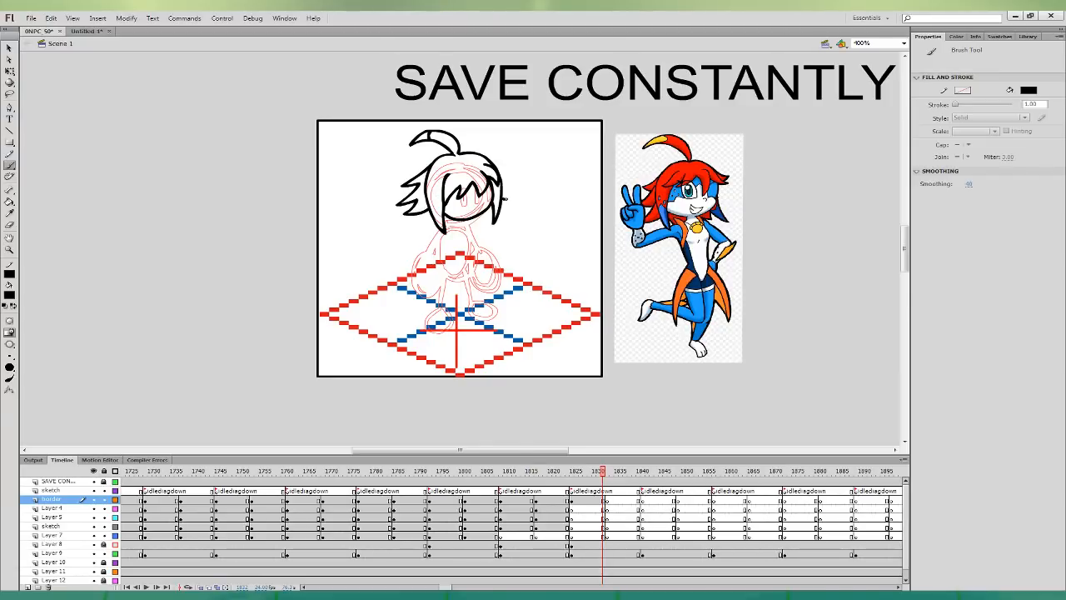
- Add the hair tufts on the far side of the head, and lower the whole head drawing slightly over the guide
mouse_move(503, 191)
left_mouse_down()
mouse_move(511, 202)
mouse_move(506, 174)
mouse_move(490, 162)
left_mouse_up()
key("ctrl+z")
key("ctrl+z")
left_click(600, 499)
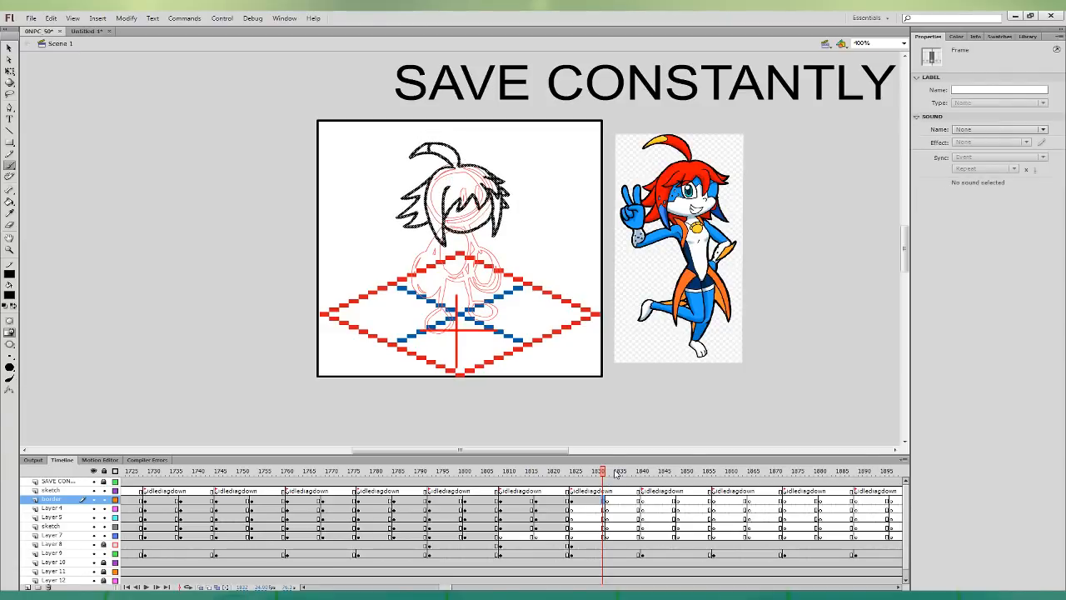
- Brush the eyes, muzzle, mouth and cheek markings inside the head outline, undoing a stray stroke
mouse_move(450, 207)
left_mouse_down()
mouse_move(466, 221)
mouse_move(465, 208)
mouse_move(490, 201)
left_mouse_up()
key("ctrl+z")
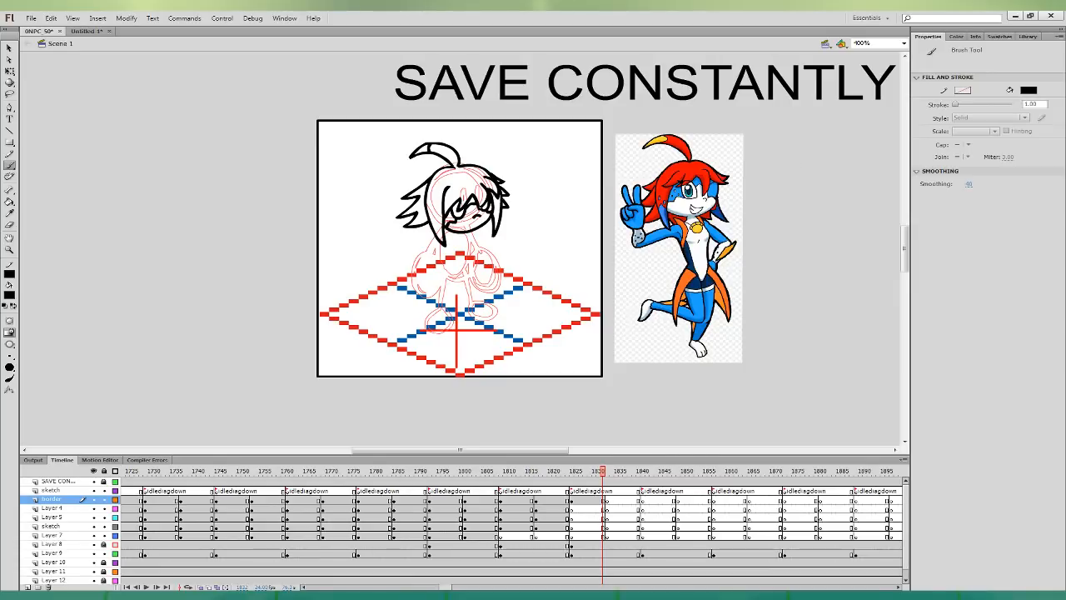
left_click_drag(445, 218, 439, 212)
- Brush the torso, pointed coat tails and round chest medallion on Layer 5, undoing stray strokes
left_click(604, 509)
left_click(604, 518)
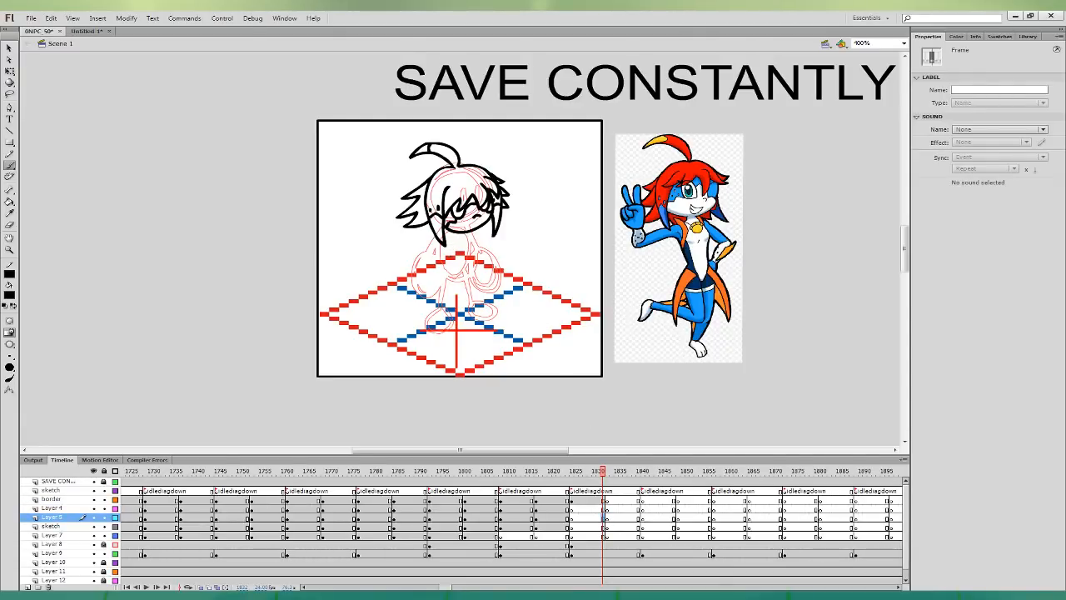
mouse_move(449, 259)
left_mouse_down()
mouse_move(436, 224)
mouse_move(448, 259)
mouse_move(433, 307)
left_mouse_up()
key("ctrl+z")
mouse_move(458, 268)
left_mouse_down()
mouse_move(443, 290)
mouse_move(471, 275)
mouse_move(465, 228)
mouse_move(450, 239)
mouse_move(456, 273)
mouse_move(488, 298)
mouse_move(470, 227)
left_mouse_up()
key("ctrl+z")
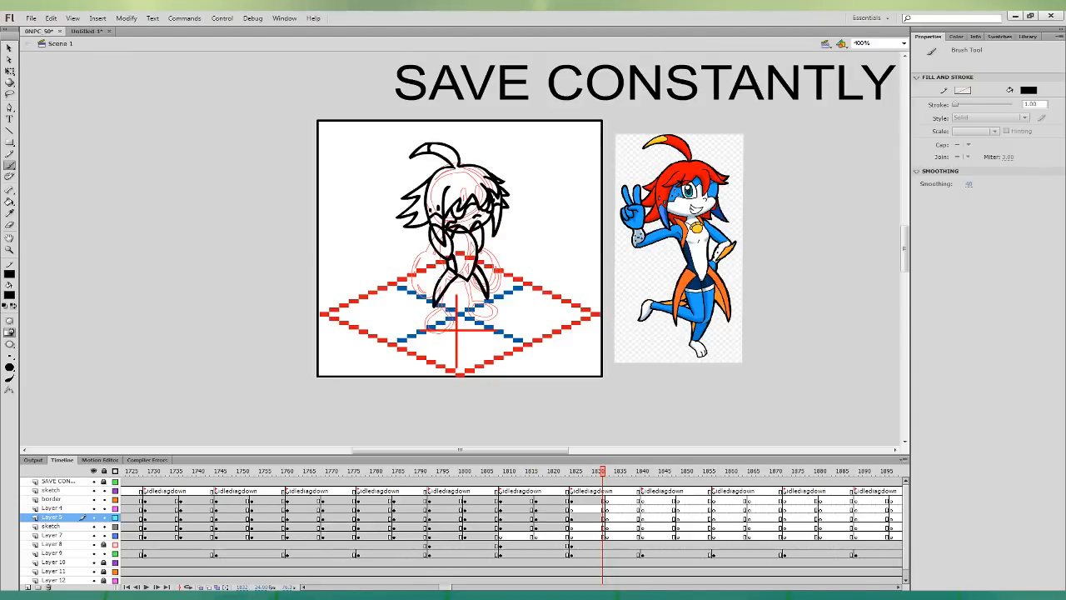
left_click_drag(466, 238, 467, 237)
key("ctrl+z")
- Brush the near arm with its cuff and round hand on Layer 4, undoing the last stray strokes
left_click(605, 508)
mouse_move(419, 274)
left_mouse_down()
mouse_move(437, 278)
mouse_move(421, 253)
mouse_move(416, 273)
mouse_move(440, 244)
mouse_move(423, 251)
left_mouse_up()
key("ctrl+z")
key("ctrl+z")
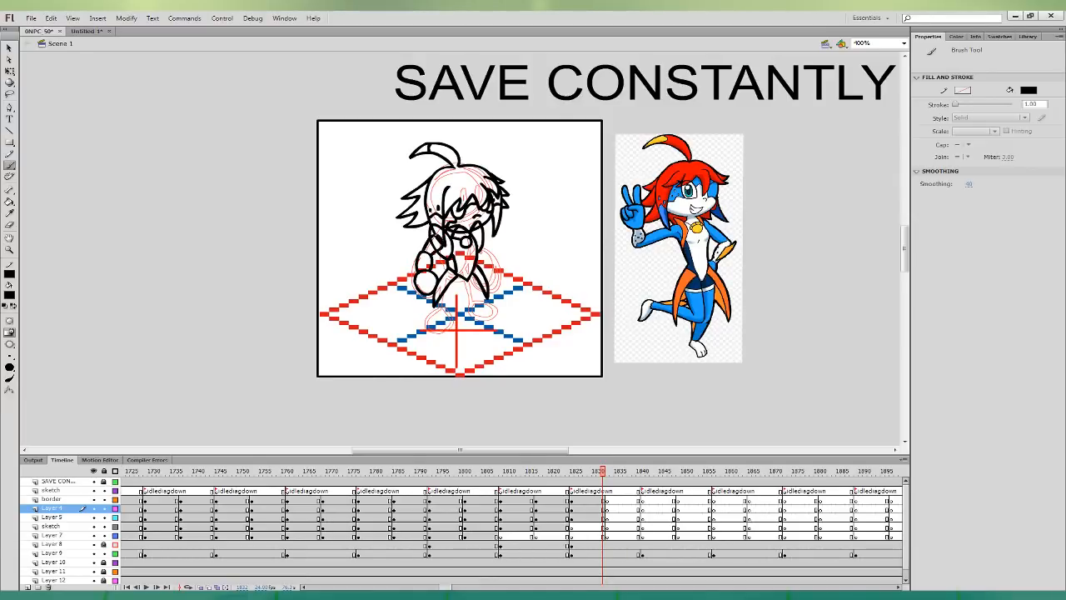
- Rotate the near arm slightly with Free Transform, and nudge it down and to the right against the shoulder
left_click(604, 508)
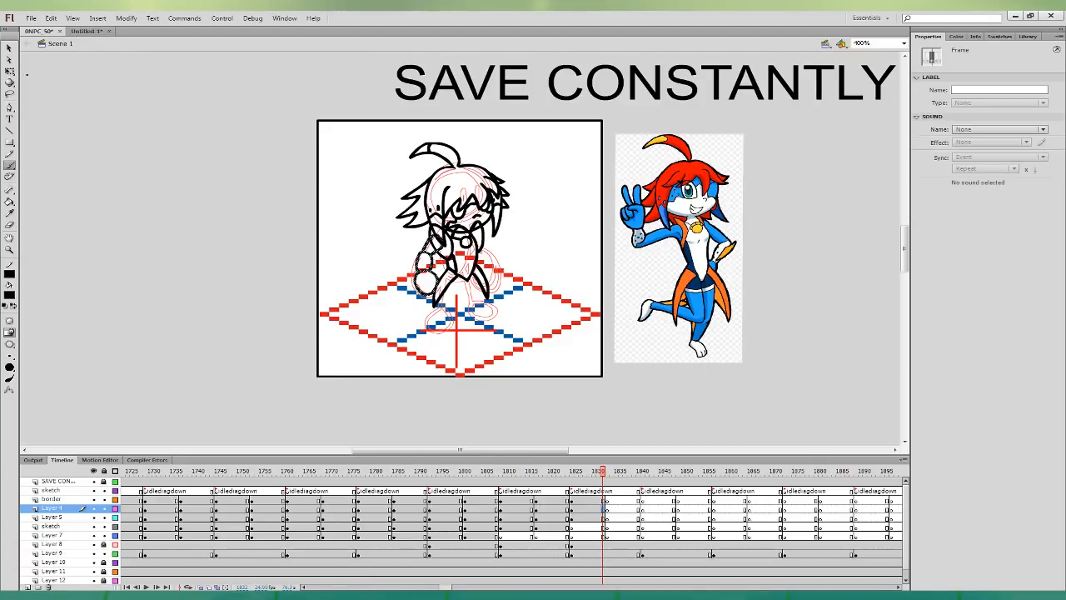
left_click(9, 71)
left_click_drag(450, 227, 447, 225)
key("Down")
key("Down")
key("Down")
key("Down")
key("Down")
key("Down")
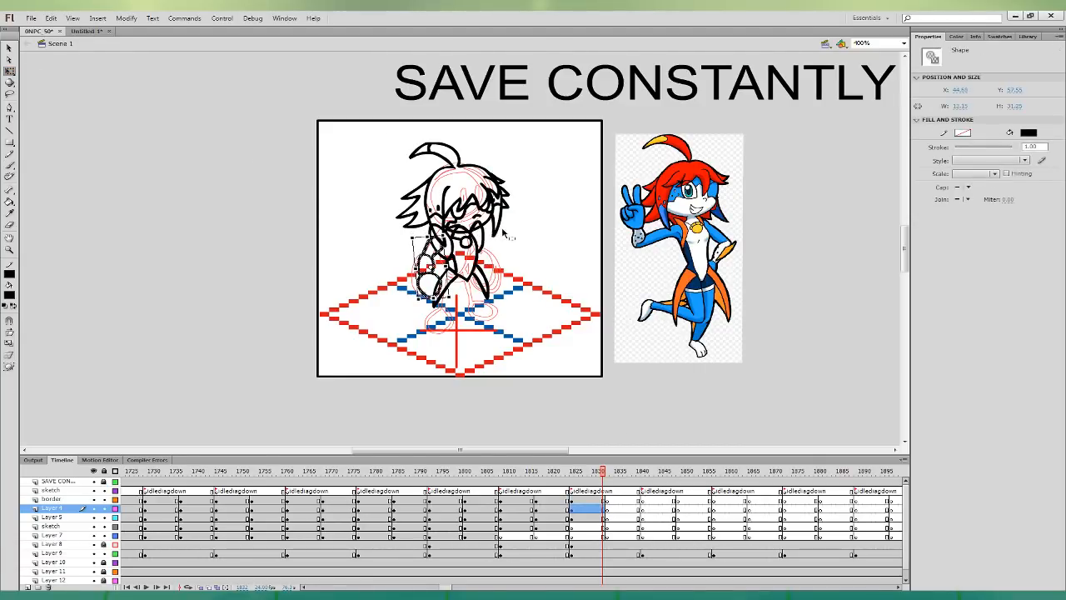
key("Right")
key("Right")
- Brush both legs with leg bands, feet and toes on the lower sketch layer, undoing stray strokes
left_click(603, 525)
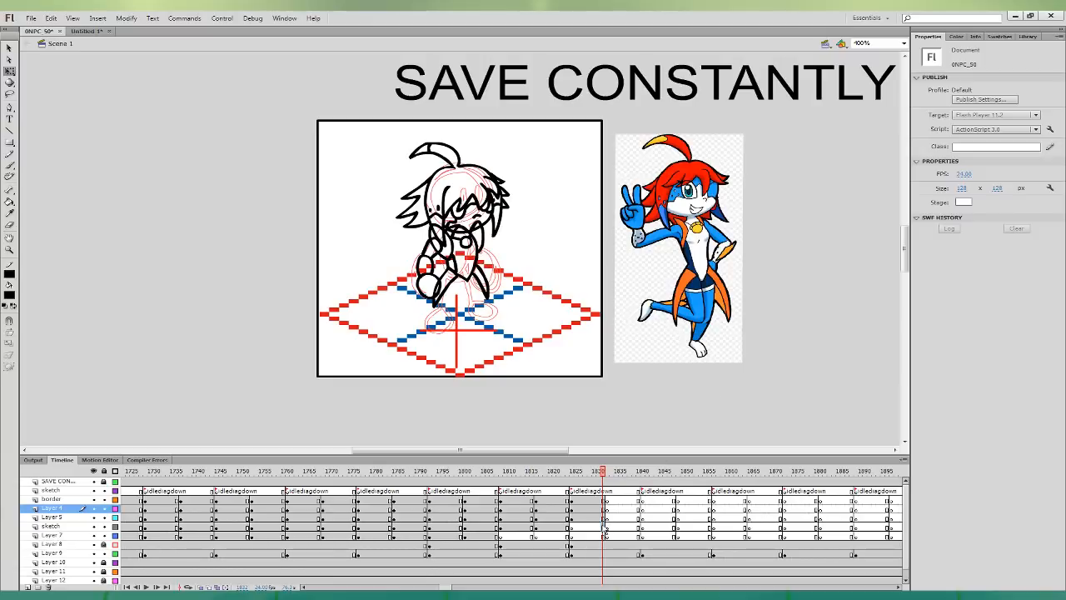
left_click(10, 165)
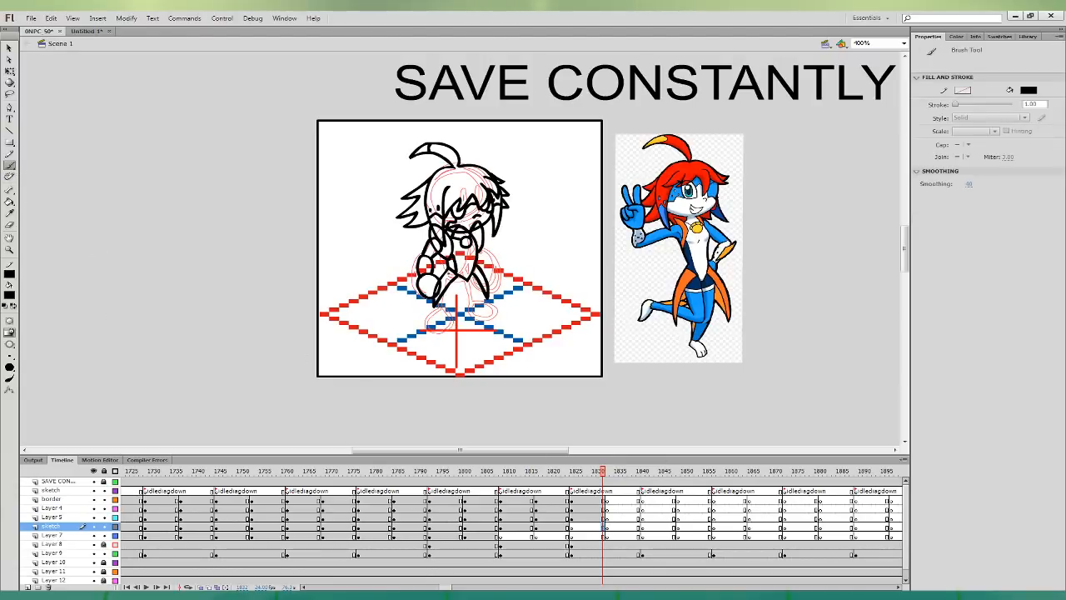
mouse_move(448, 270)
left_mouse_down()
mouse_move(437, 330)
mouse_move(460, 321)
mouse_move(462, 268)
mouse_move(493, 319)
mouse_move(471, 264)
mouse_move(458, 288)
left_mouse_up()
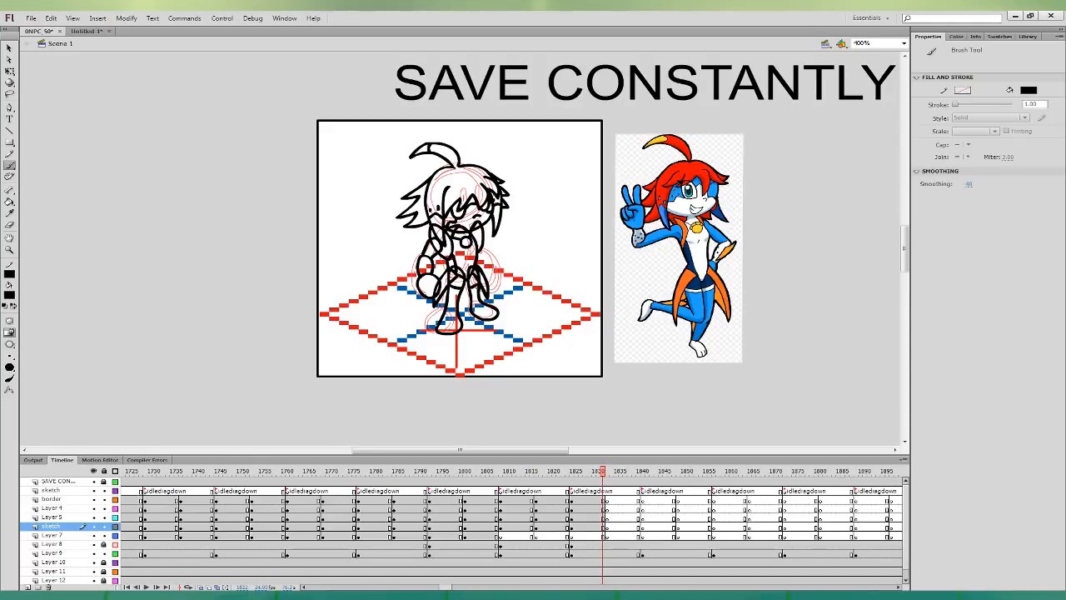
key("ctrl+z")
mouse_move(492, 317)
left_mouse_down()
mouse_move(489, 308)
mouse_move(445, 332)
mouse_move(456, 331)
left_mouse_up()
key("ctrl+z")
key("ctrl+z")
left_click(602, 508)
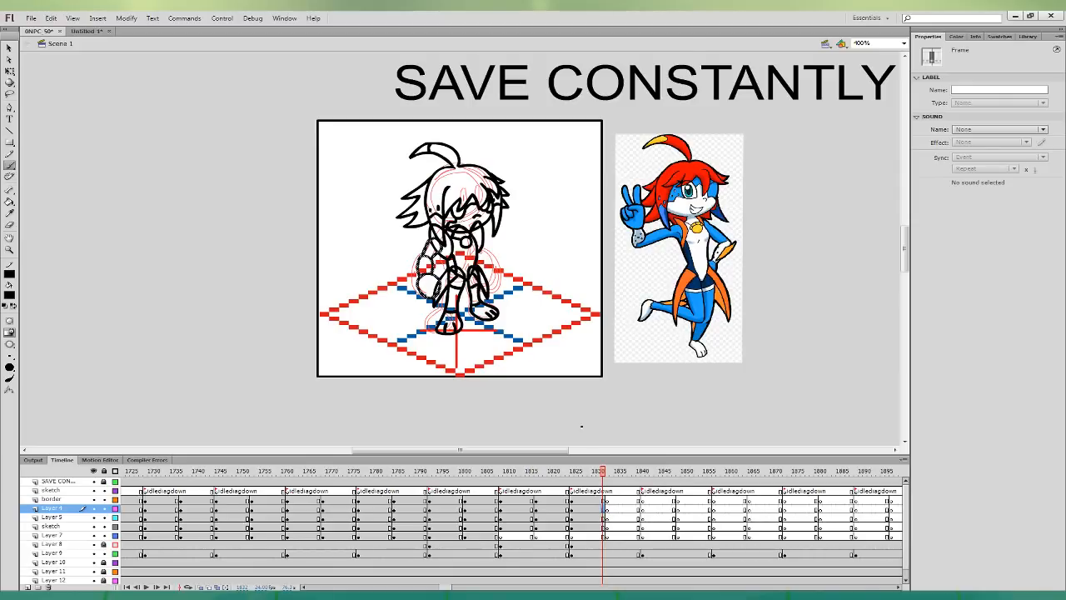
left_click(602, 517)
left_click(603, 526)
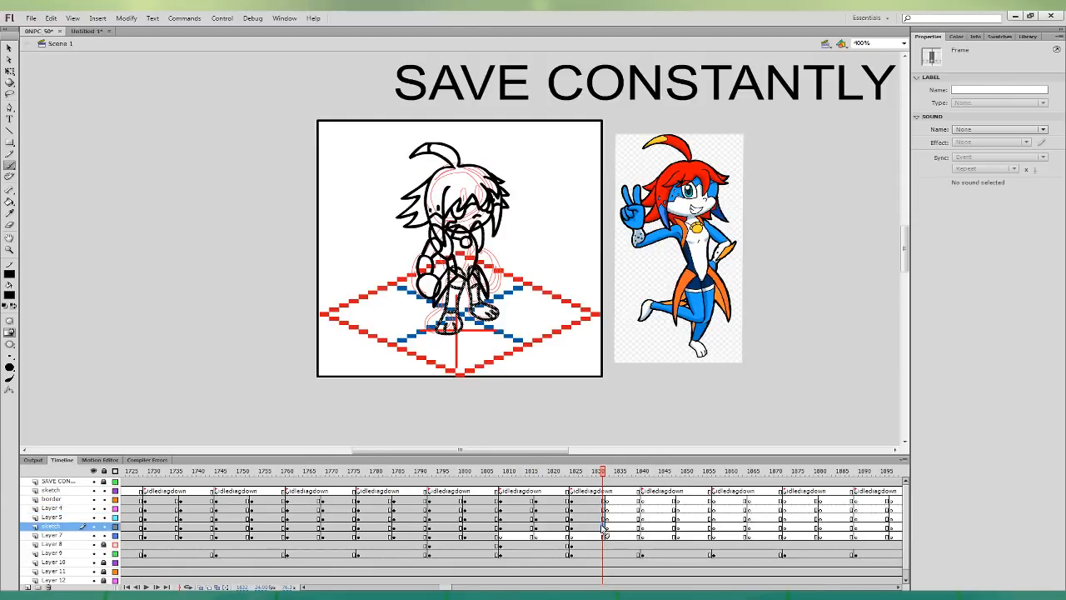
left_click(10, 71)
left_click(39, 160)
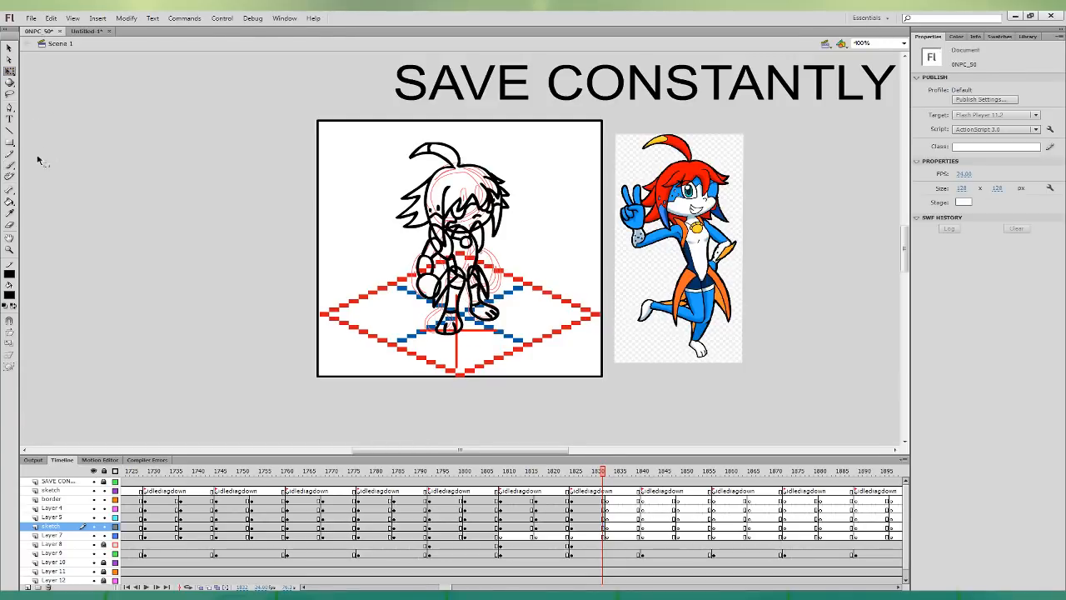
- Fill the hair with red and the curled strand's tip with yellow, both sampled from the reference picture
left_click(9, 213)
left_click(688, 164)
left_click(447, 155)
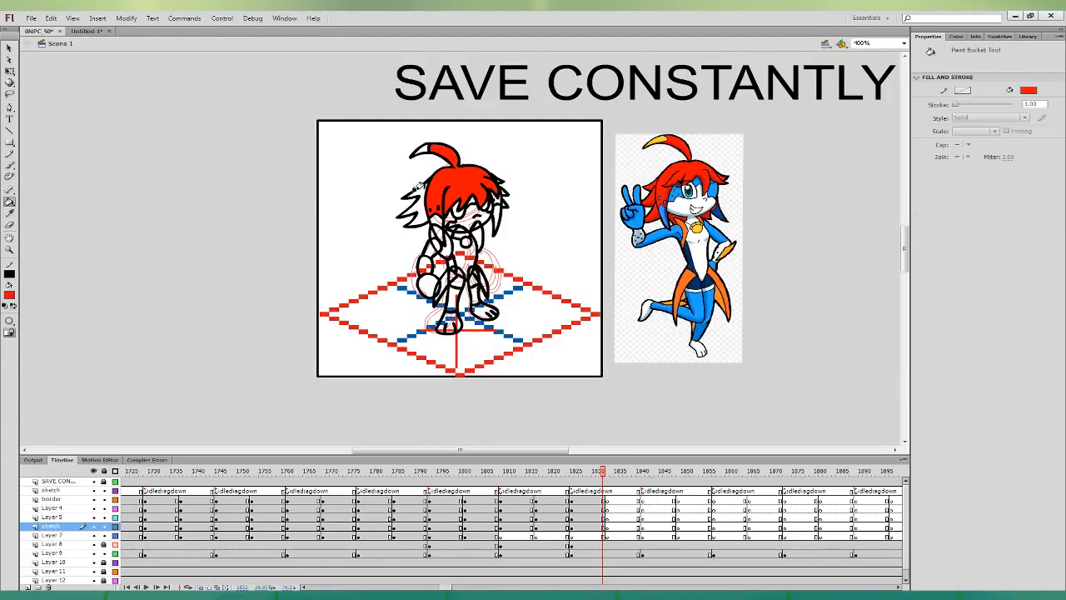
left_click(417, 188)
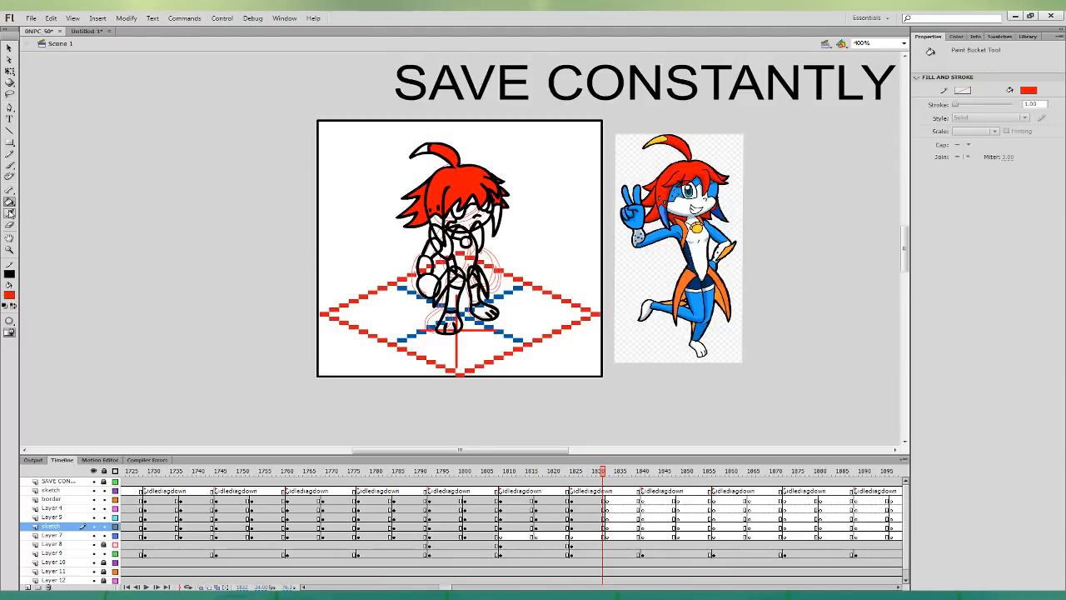
left_click(10, 214)
left_click(664, 137)
- Fill the two hanging side locks with the reference's blue, and the side of the face with its lighter blue
left_click(9, 213)
left_click(670, 206)
left_click(433, 218)
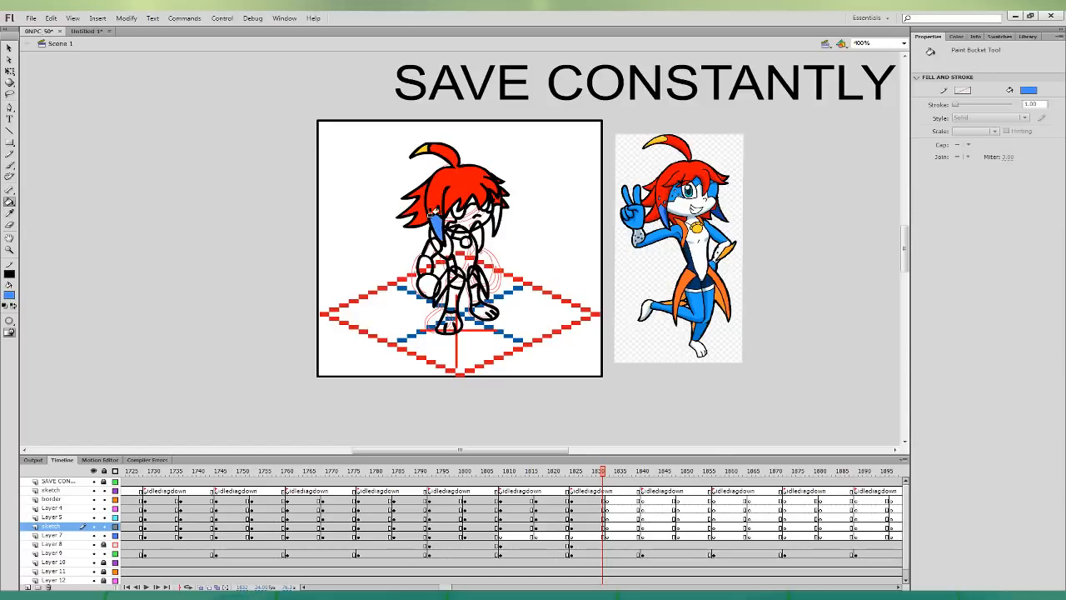
left_click(496, 213)
left_click(9, 213)
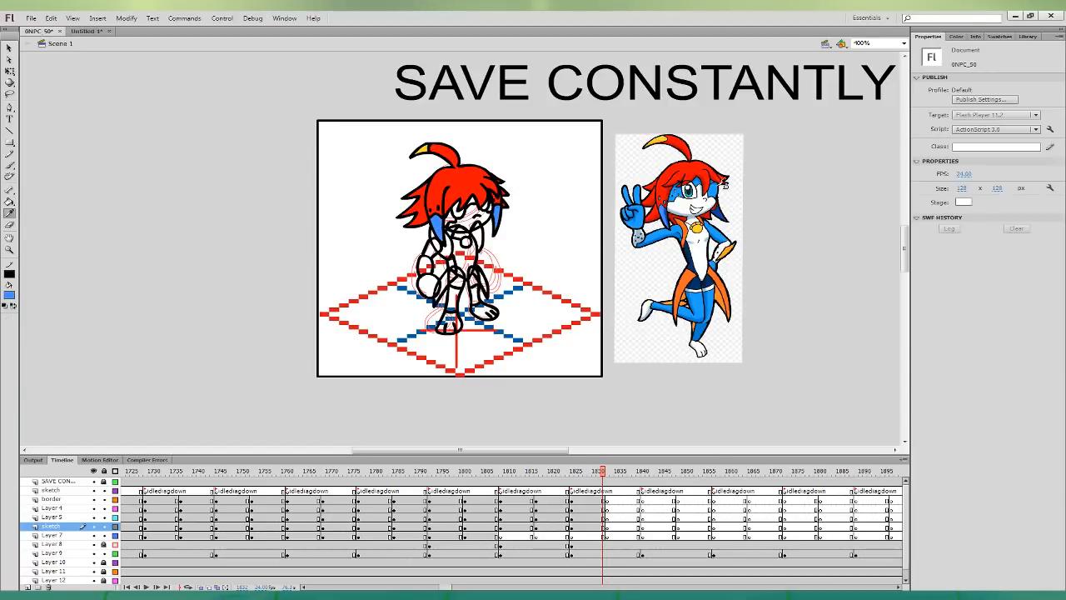
left_click(723, 184)
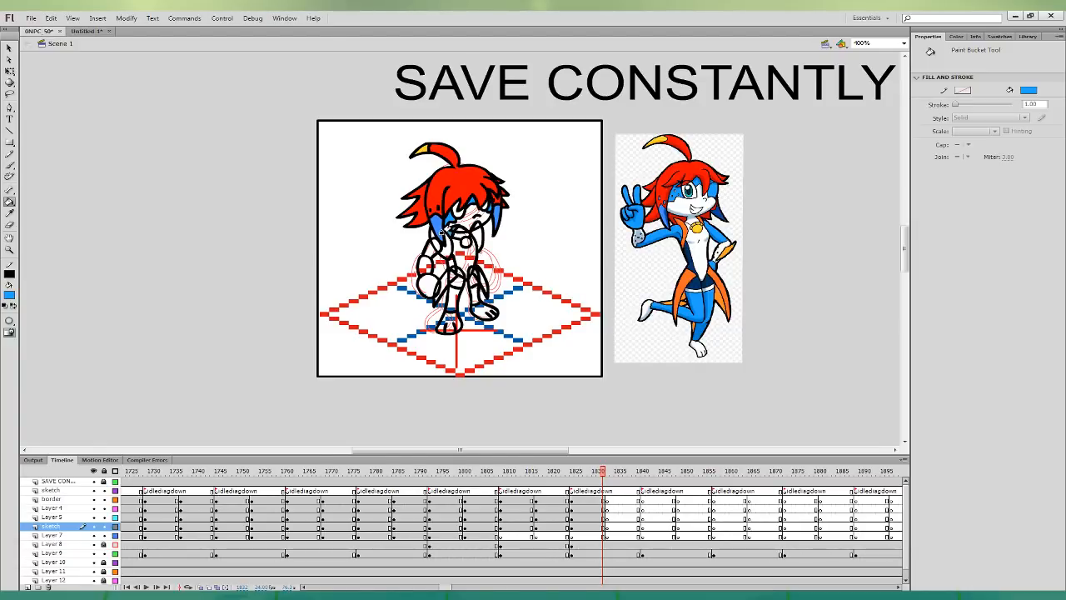
- Fill the near upper arm, the hand and the legs with the reference's light blue
left_click(426, 250)
left_click(425, 285)
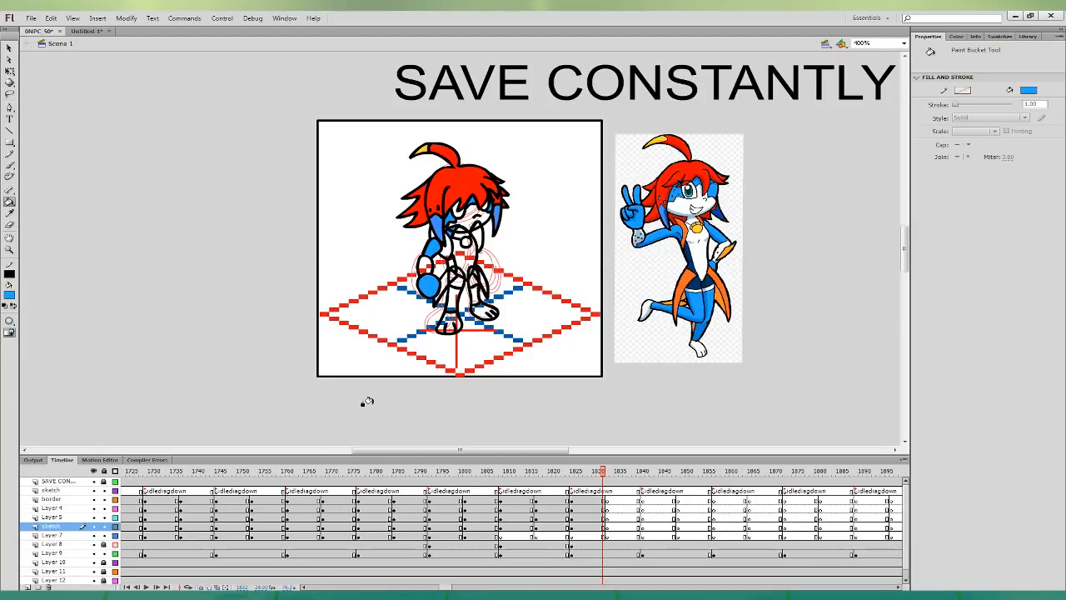
left_click(452, 293)
- Fill the shorts and the torso's side panel with the dark navy blue sampled from the reference picture
left_click(9, 213)
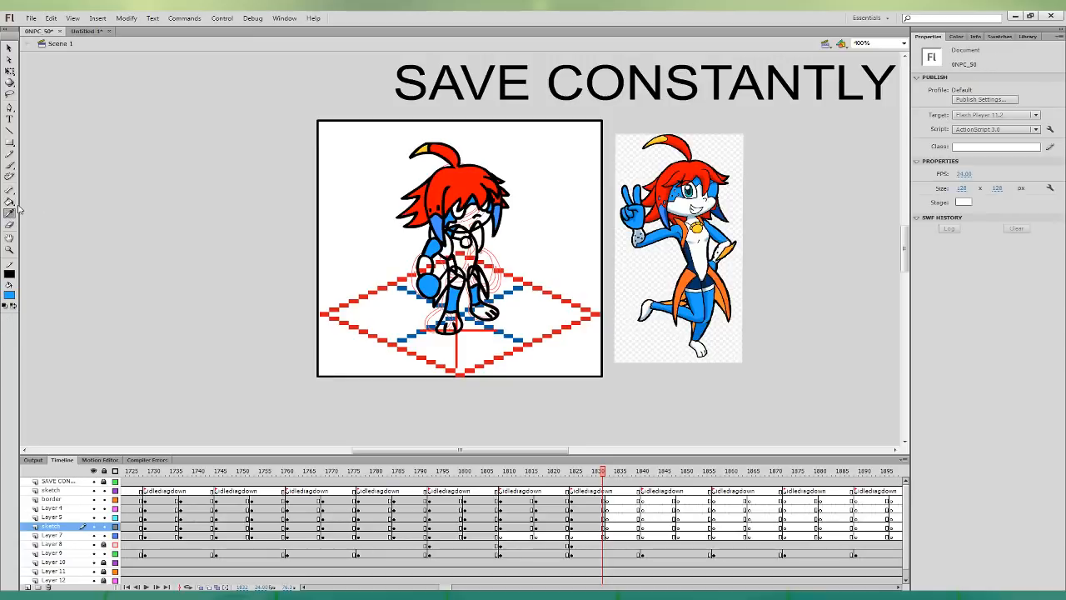
left_click(696, 285)
left_click(450, 263)
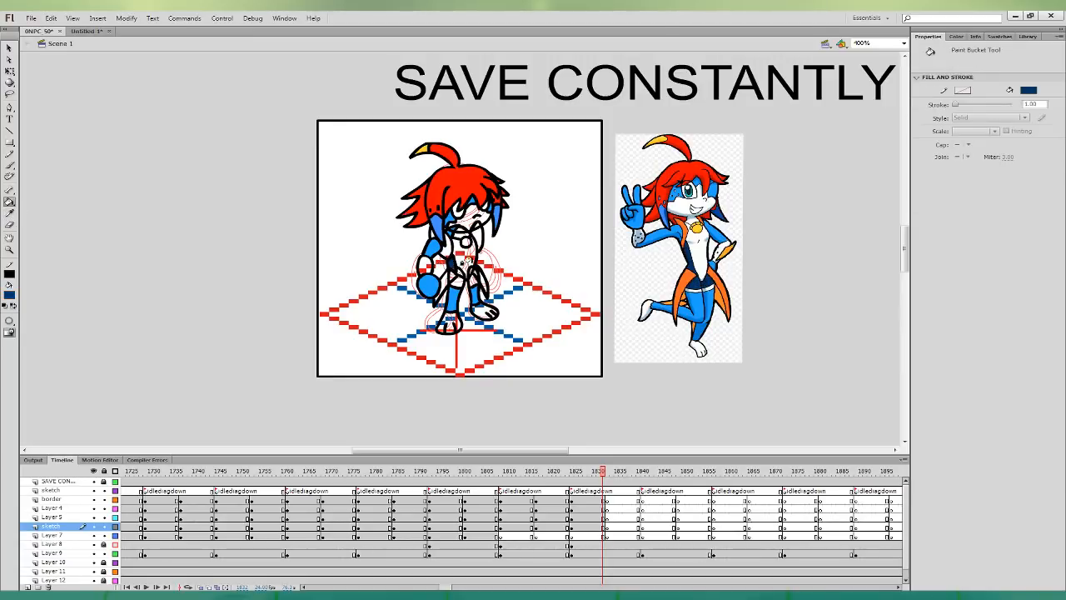
left_click(453, 281)
left_click(471, 278)
- Fill the neck pendant with yellow, and the face and torso with white, both sampled from the reference picture
left_click(9, 213)
left_click(696, 226)
left_click(464, 241)
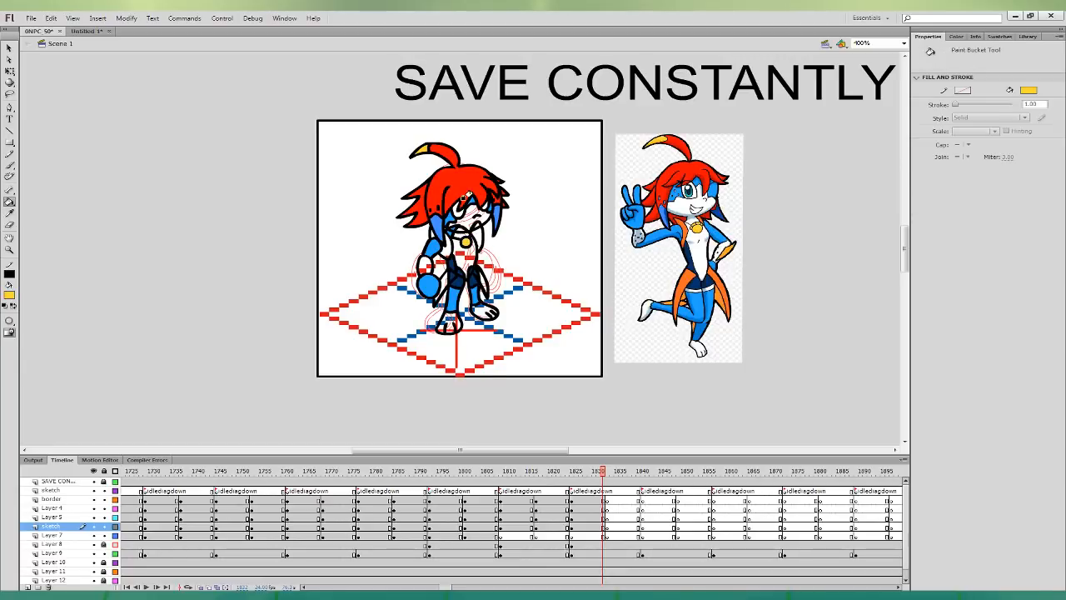
left_click(9, 214)
left_click(693, 208)
left_click(467, 218)
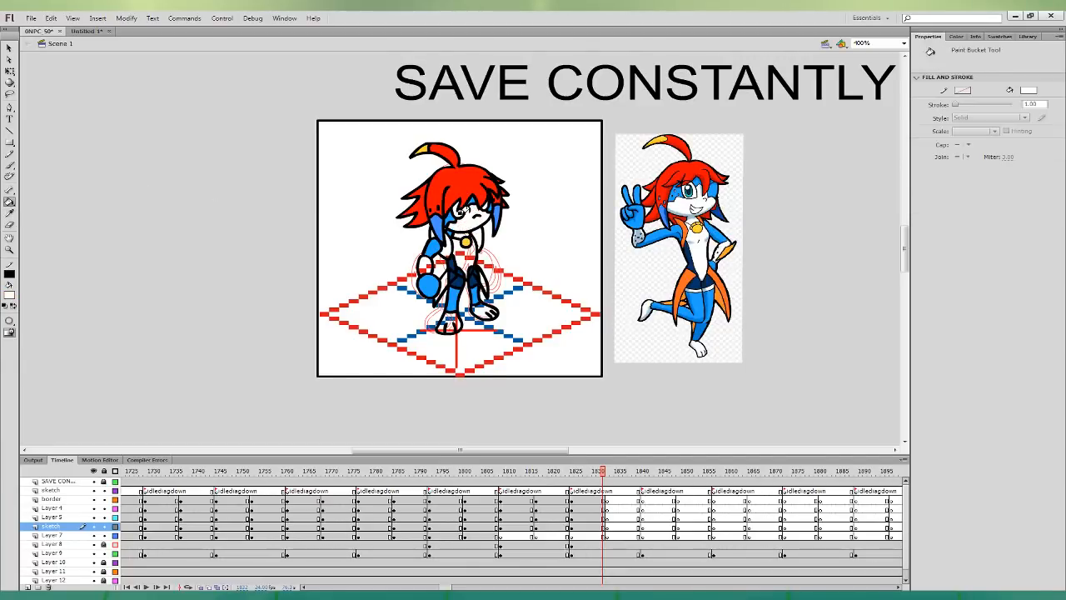
left_click(460, 247)
- Fill both coat fronts and the coat tails with orange sampled from the reference picture
left_click(10, 213)
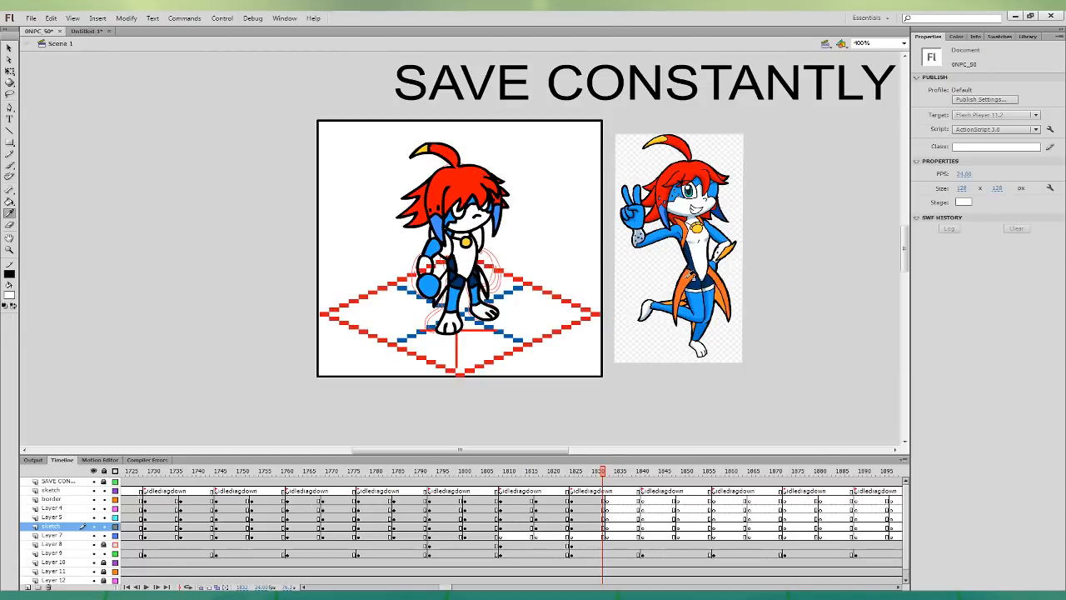
left_click(688, 276)
left_click(447, 247)
left_click(478, 239)
left_click(480, 277)
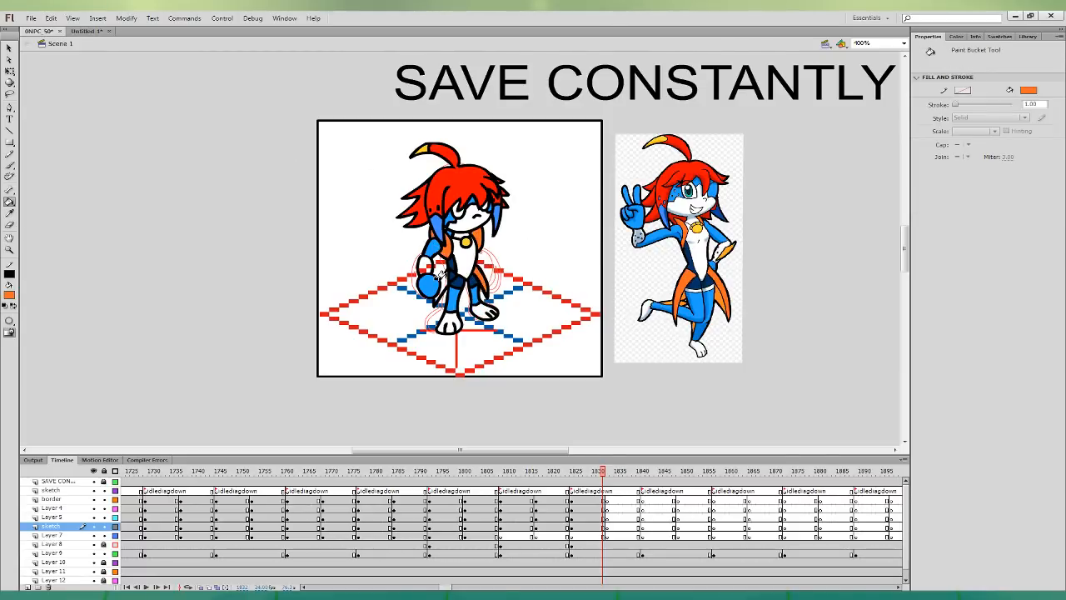
left_click(440, 275)
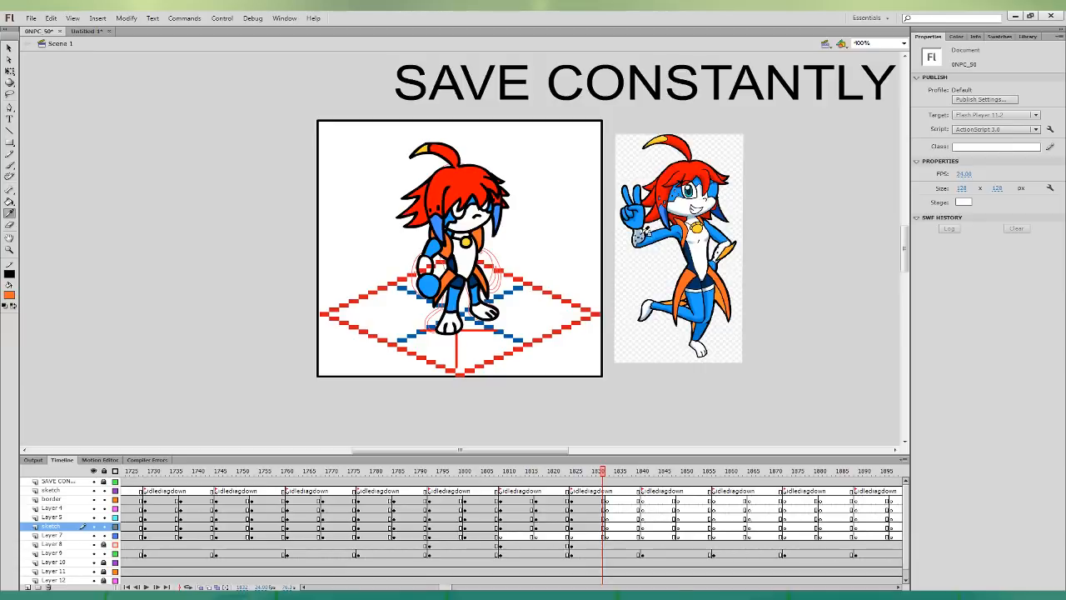
- Fill the near forearm with grey-blue and the eyes with teal, both sampled from the reference picture
left_click(640, 238)
left_click(423, 267)
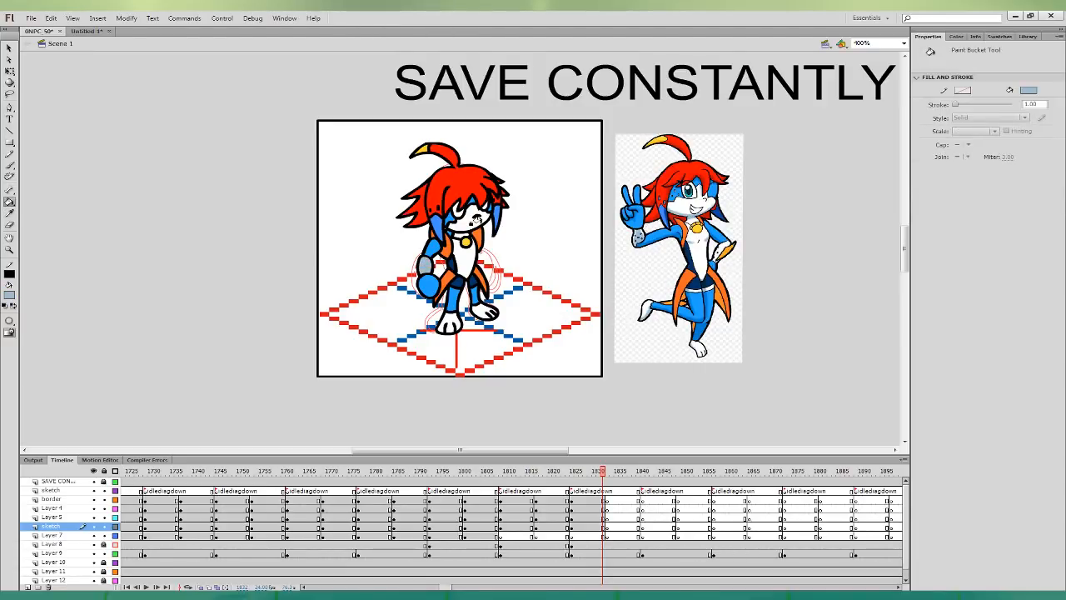
left_click(10, 213)
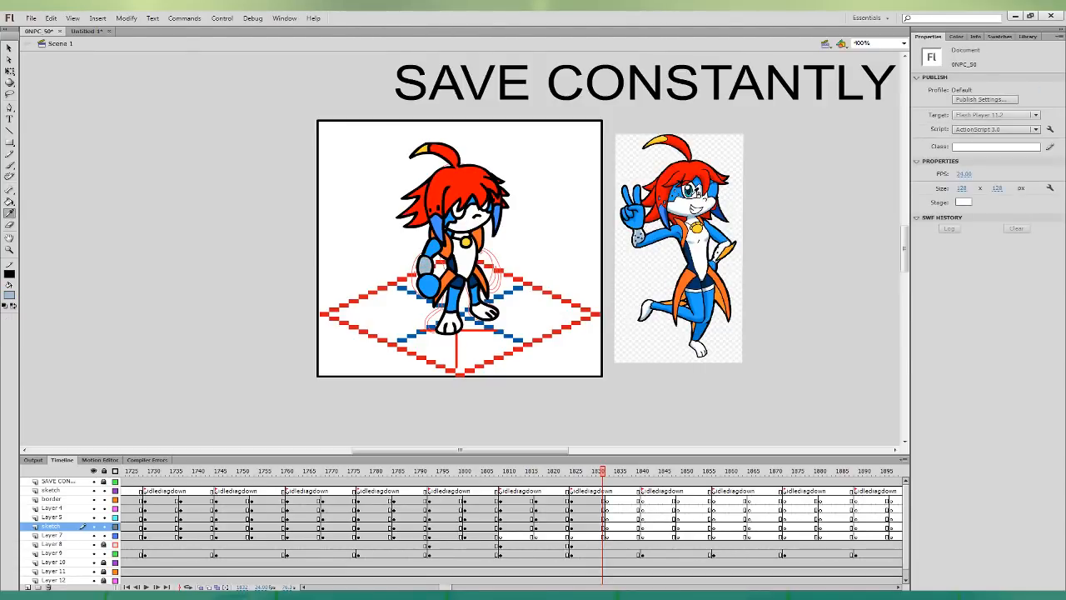
left_click(685, 191)
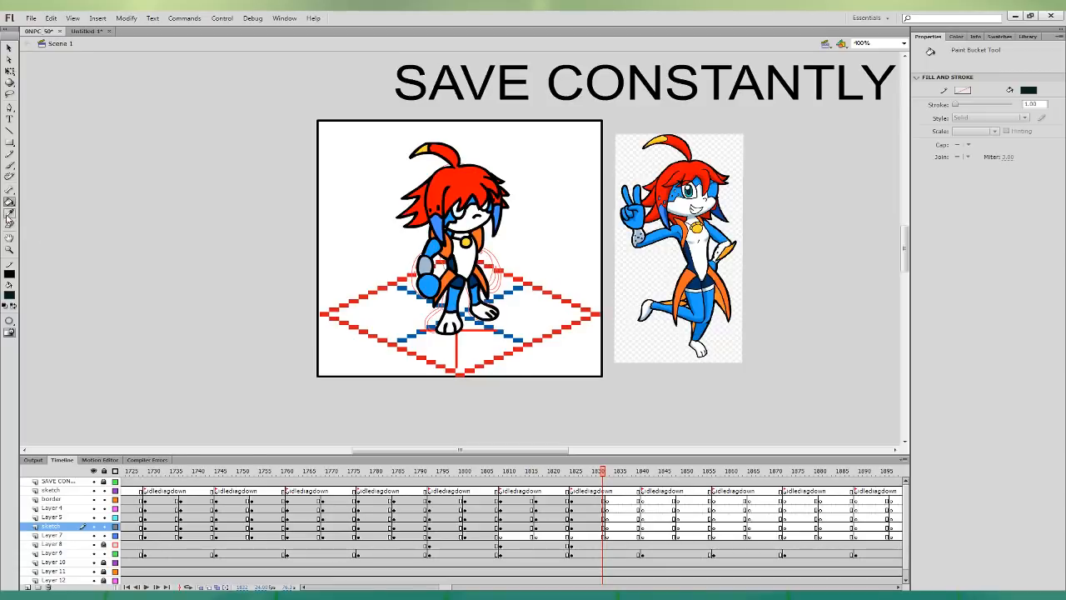
left_click(10, 213)
left_click(691, 192)
left_click(456, 213)
left_click(481, 205)
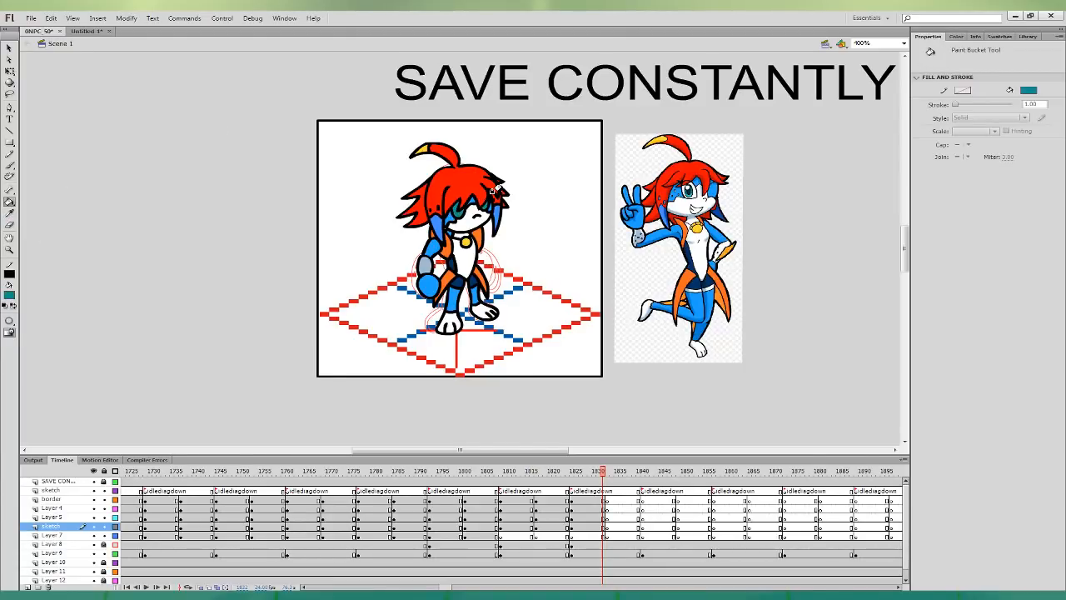
- Copy the near arm onto Layer 7 and place it on the far side of the body as the second arm
left_click(586, 499)
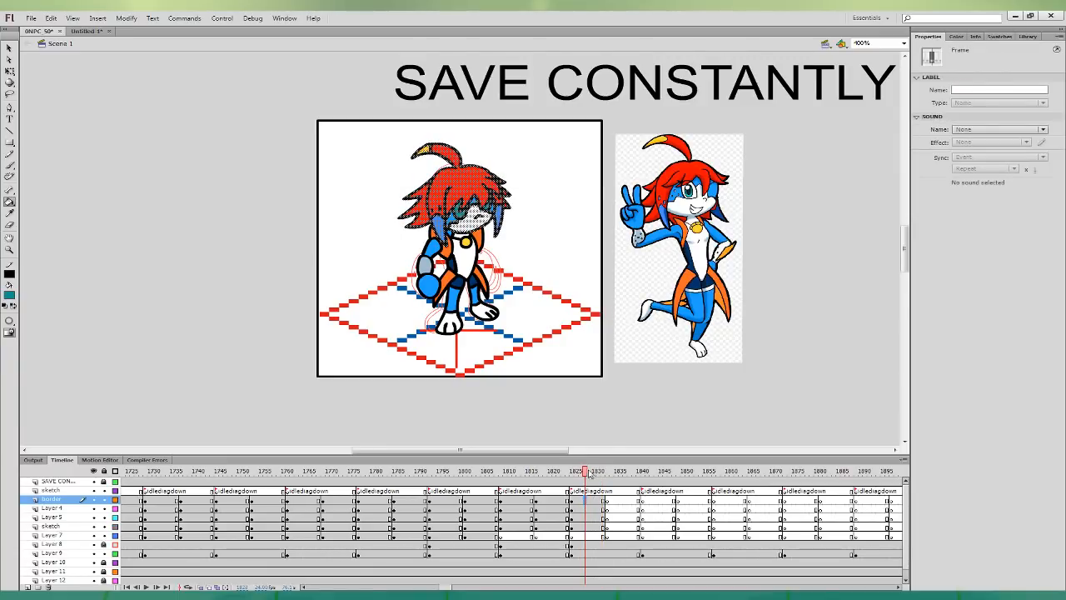
left_click(586, 508)
left_click(573, 535)
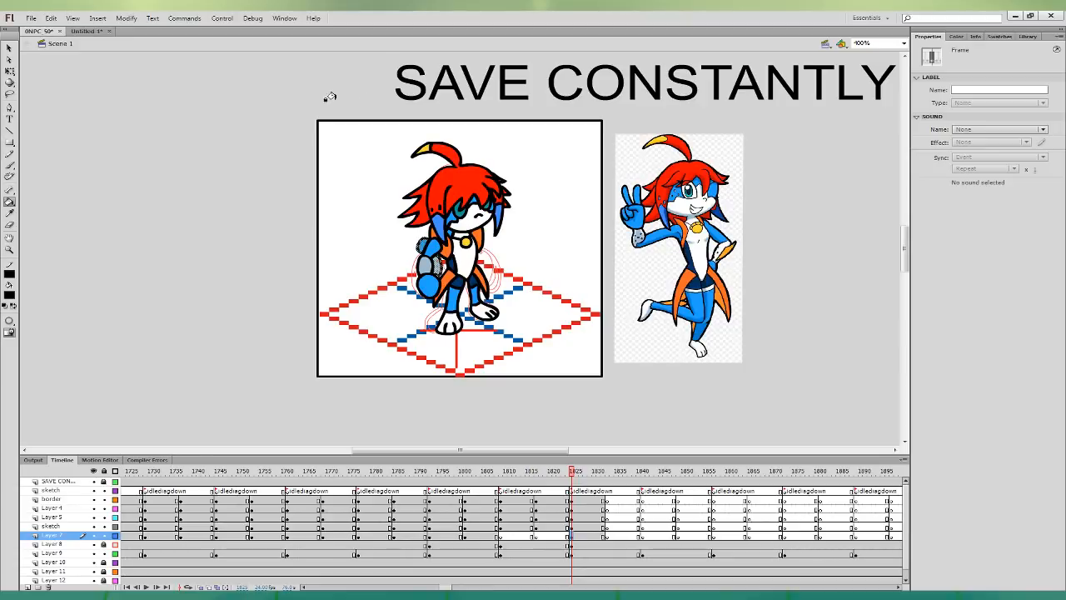
left_click(10, 72)
left_click_drag(442, 266, 491, 263)
left_click(573, 233)
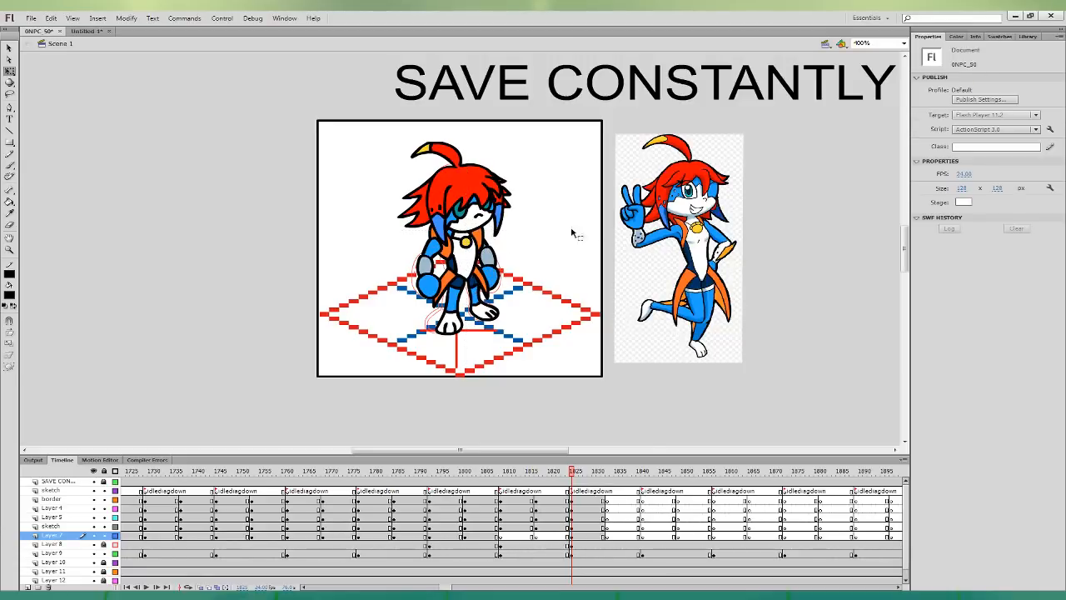
- Create the second idle keyframe on the body layers, and shift the head, torso and arms slightly from the first pose
mouse_move(593, 537)
left_mouse_down()
mouse_move(590, 501)
mouse_move(614, 510)
left_mouse_up()
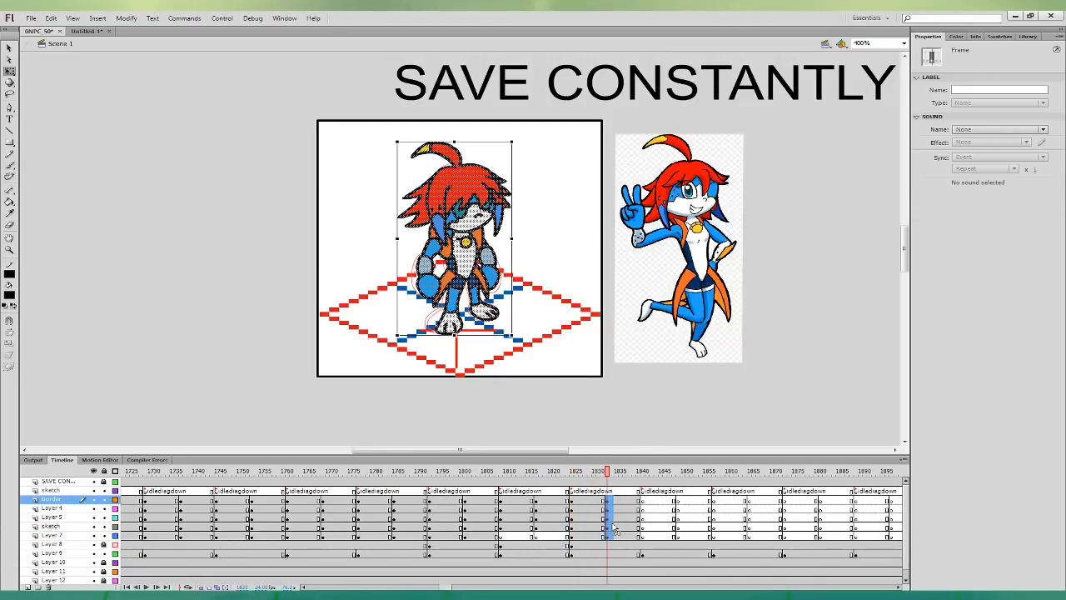
left_click(481, 304)
left_click_drag(484, 266, 453, 268)
left_click(455, 302)
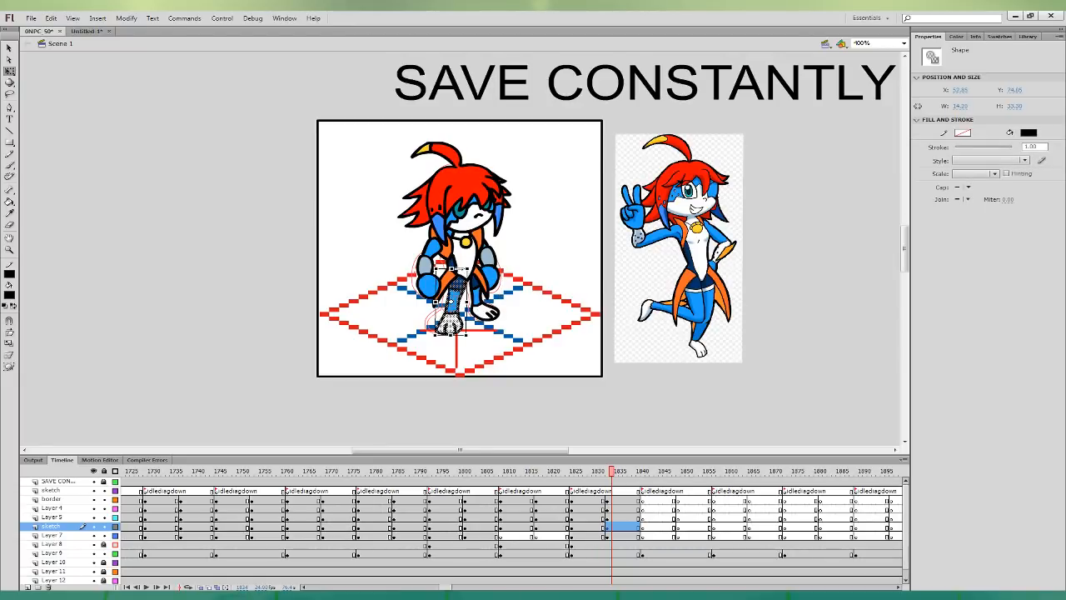
left_click_drag(616, 517, 615, 500)
left_click_drag(497, 261, 499, 263)
left_click(616, 322)
left_click(614, 508)
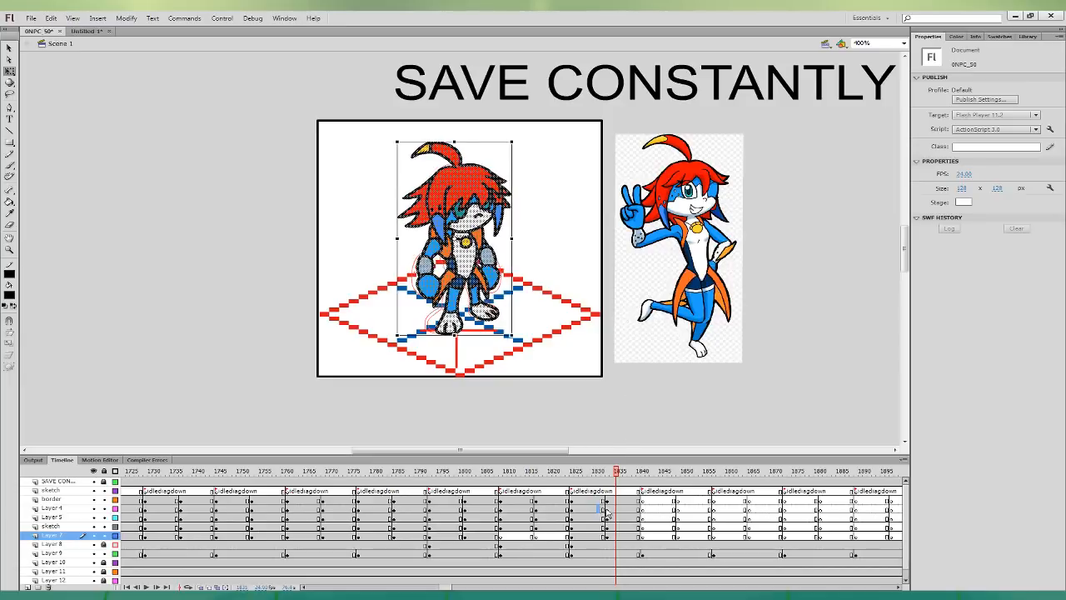
left_click(614, 537)
left_click(552, 366)
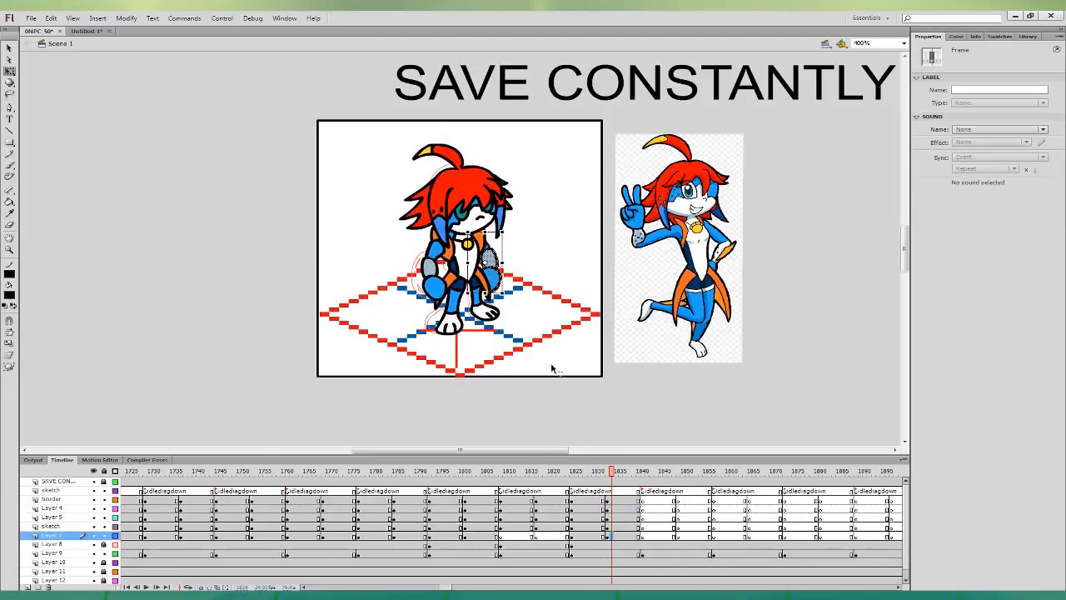
- Fine-tune the arms and head on the second keyframe against the first pose
left_click(489, 291)
left_click(594, 516)
left_click(614, 508)
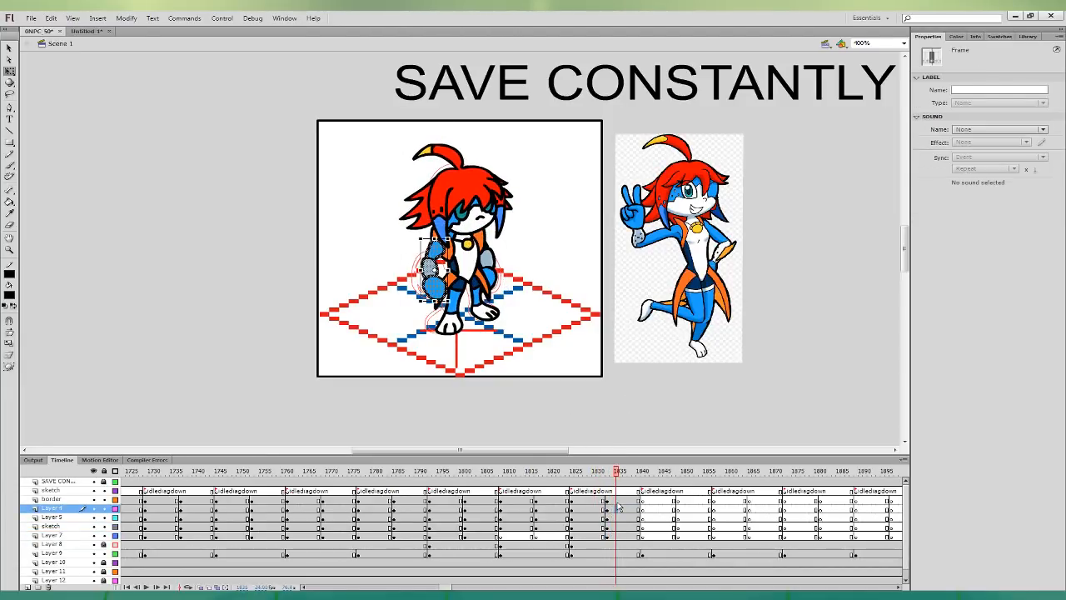
left_click(614, 499)
left_click(603, 499)
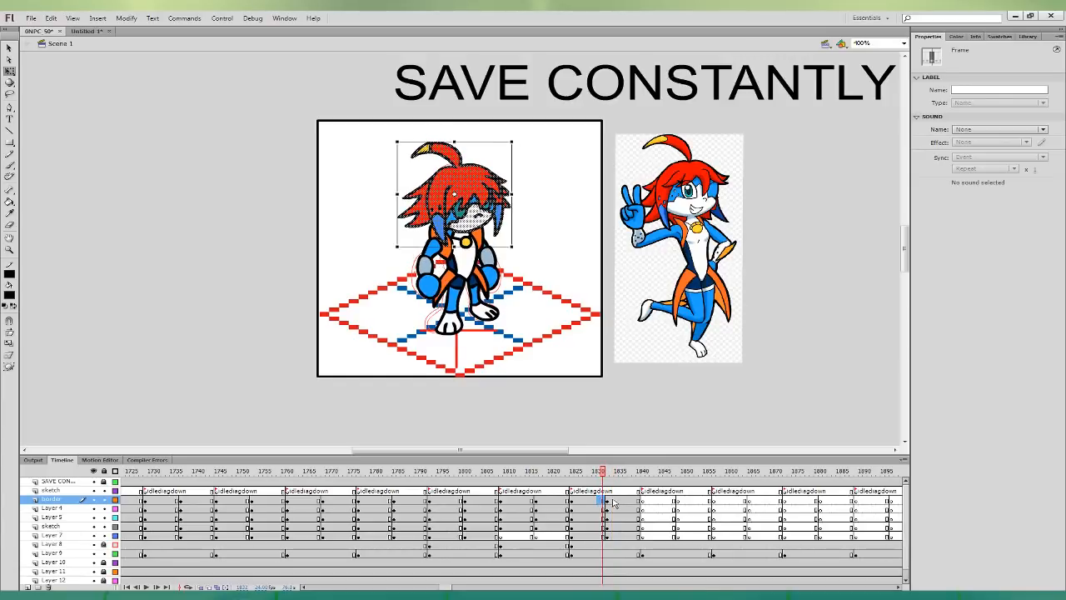
left_click(612, 499)
key("Up")
key("Up")
key("Right")
- Compare the two idle poses and play the animation to check the character's movement
left_click(604, 500)
left_click(616, 501)
left_click(590, 508)
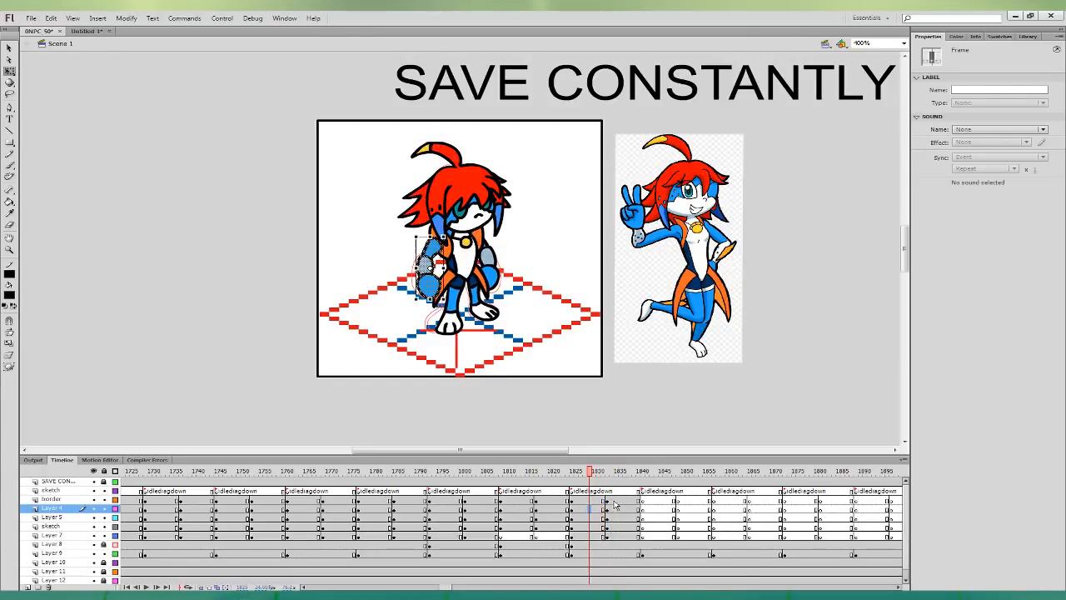
left_click(612, 501)
left_click(599, 501)
key("Return")
key("Return")
- Copy the finished character's idle frames on all layers into the Untitled-1 document, replacing the dragonborn's frames
left_click_drag(571, 491, 638, 535)
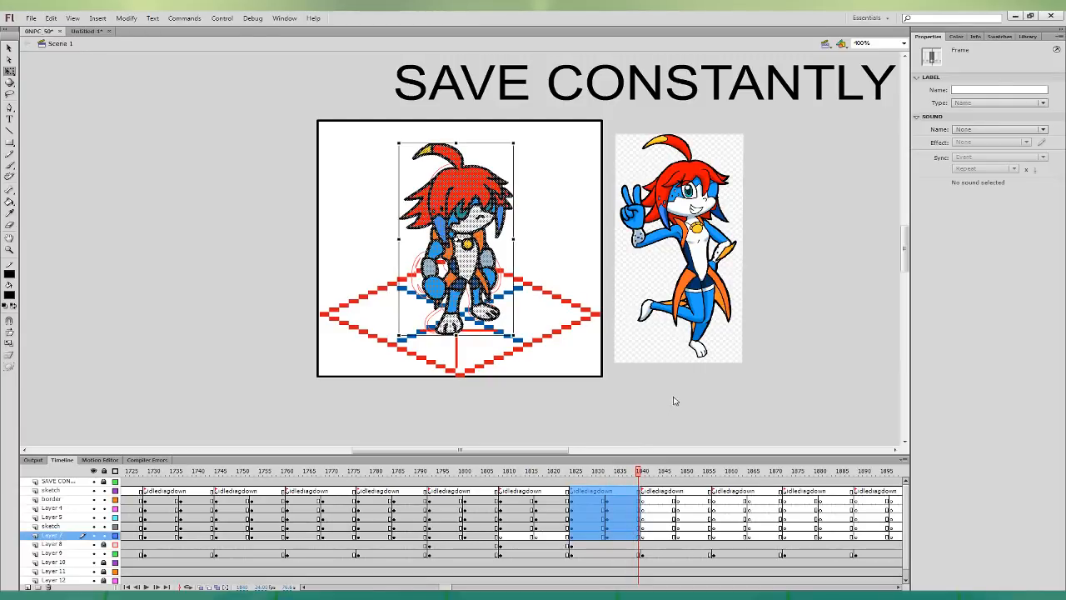
left_click(81, 33)
left_click(65, 482, "shift")
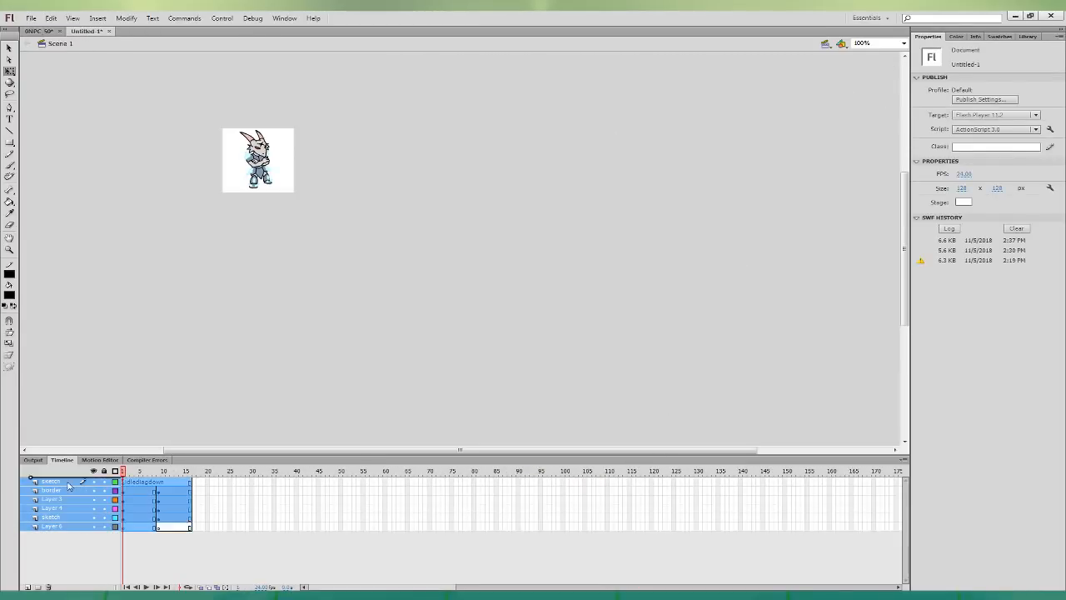
left_click(213, 375)
left_click(33, 20)
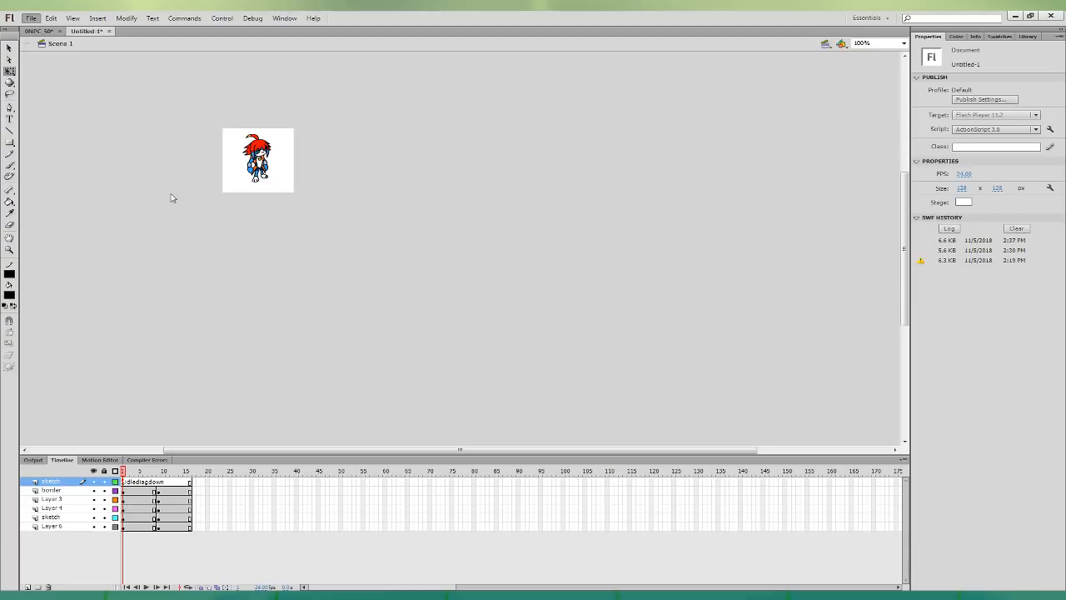
left_click(206, 203)
- Return to the 0NPC_50 document and select the border layer's second keyframe in the helmeted character's idle section
left_click(38, 31)
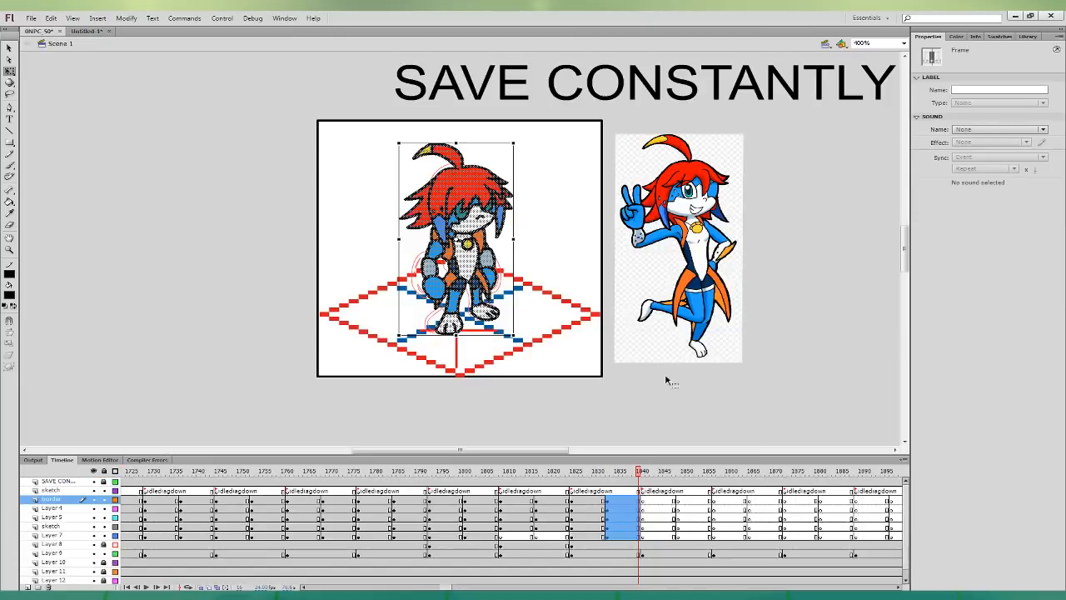
left_click(898, 587)
left_click(434, 535)
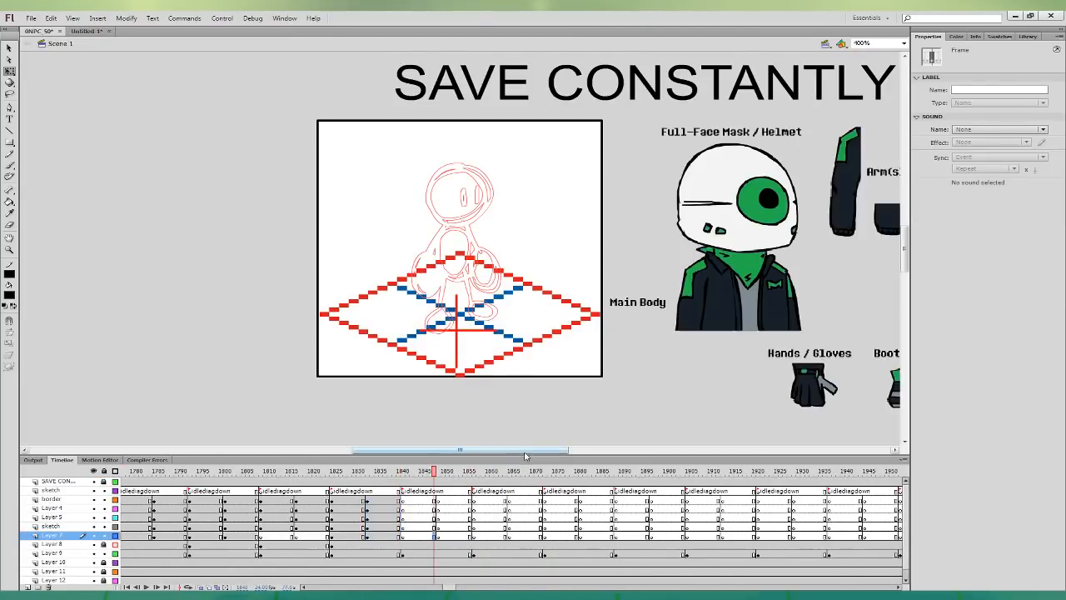
left_click_drag(527, 454, 533, 443)
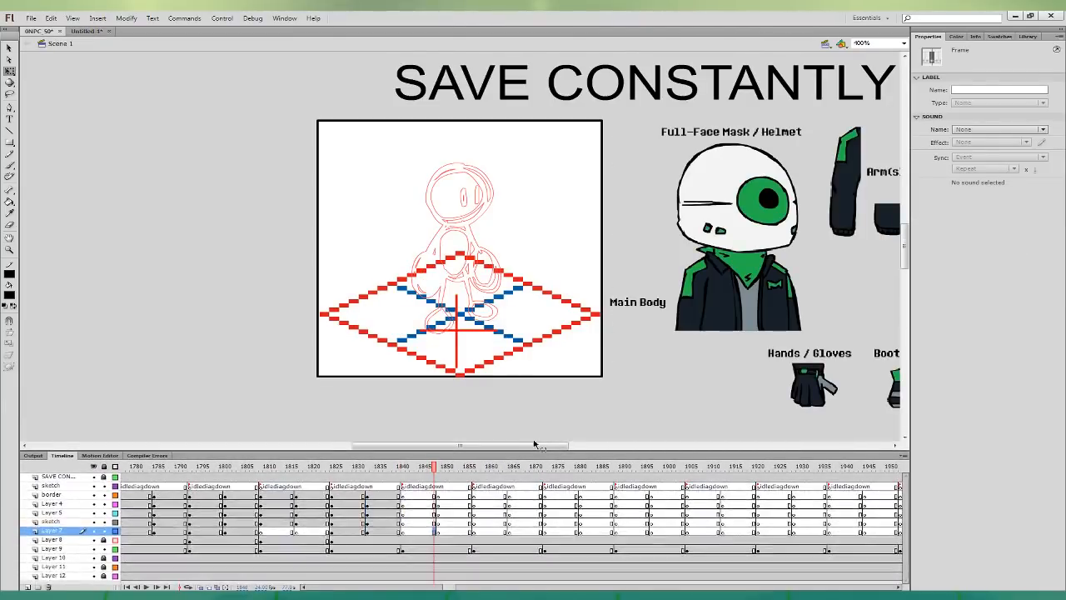
left_click(403, 495)
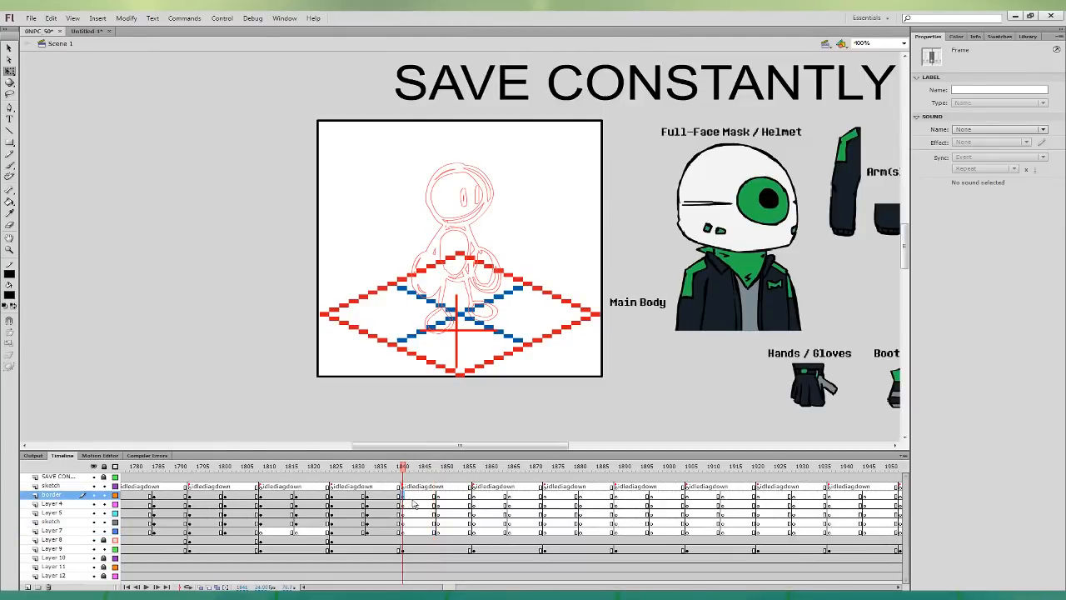
left_click(435, 497)
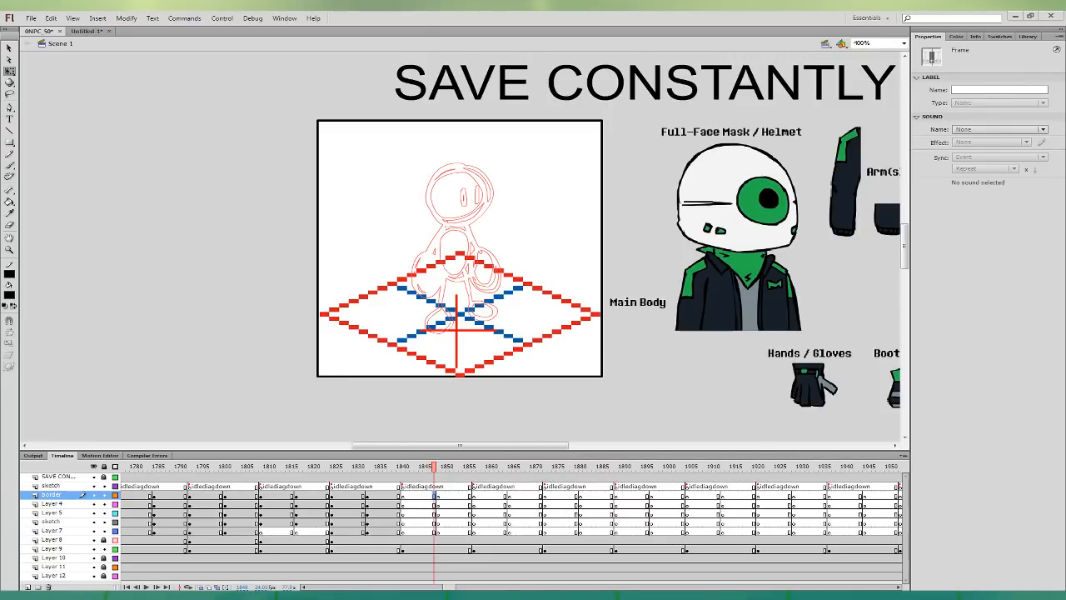
- Scale down the helmet outfit reference picture and place it beside the canvas so all its parts fit in view
left_click_drag(551, 445, 579, 446)
left_click(676, 274)
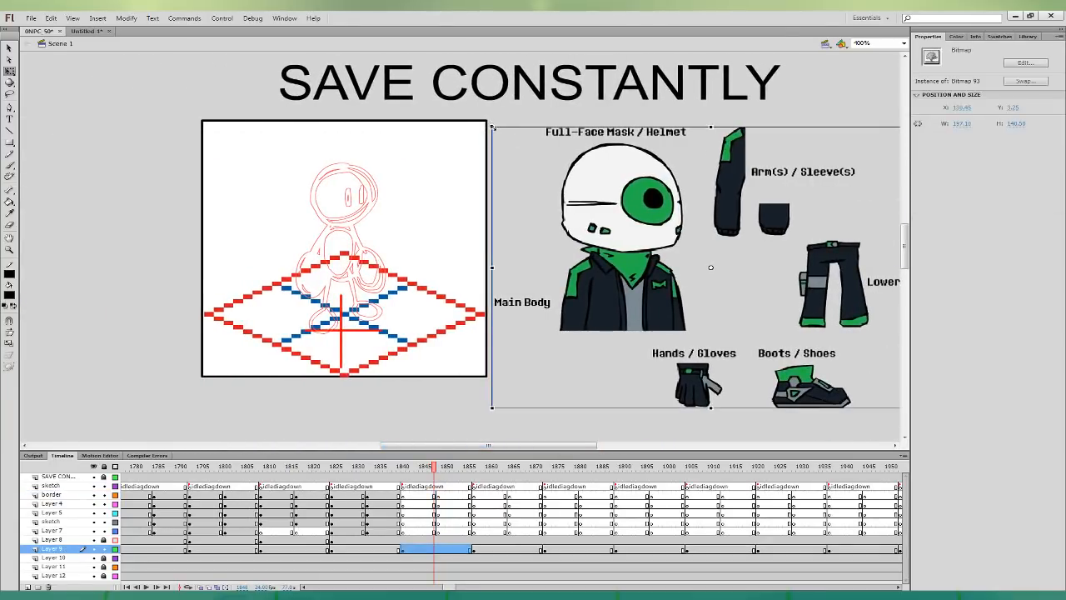
left_click_drag(493, 128, 513, 141)
left_click_drag(683, 262, 658, 248)
left_click(639, 406)
left_click_drag(706, 374, 677, 406)
- Brush the helmet on the border layer in black, with its outline, round eye, scar-like slit and cheek vents, following the reference
left_click(433, 496)
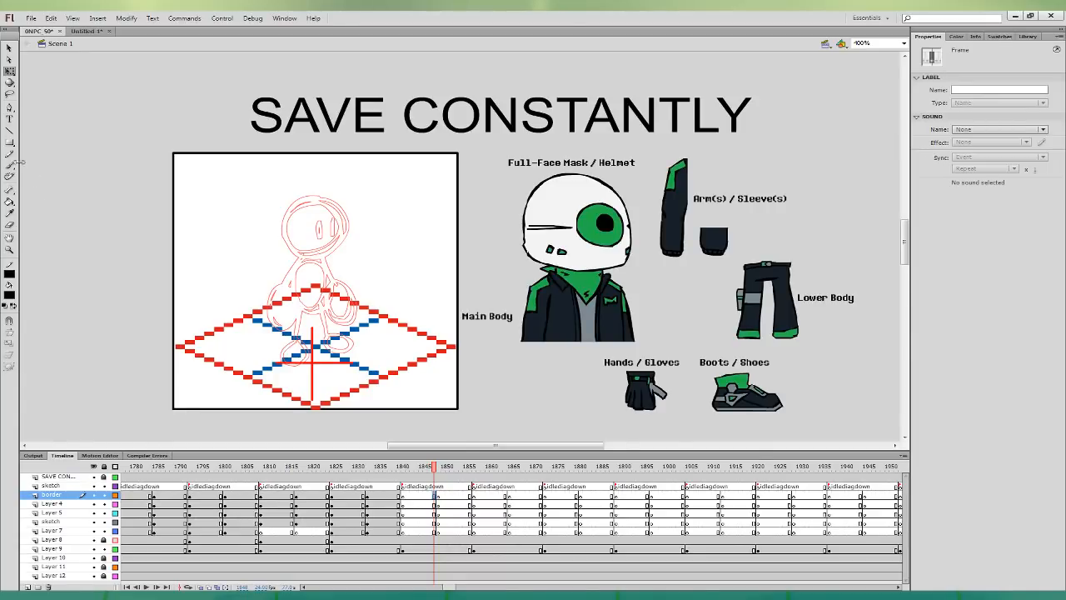
key("b")
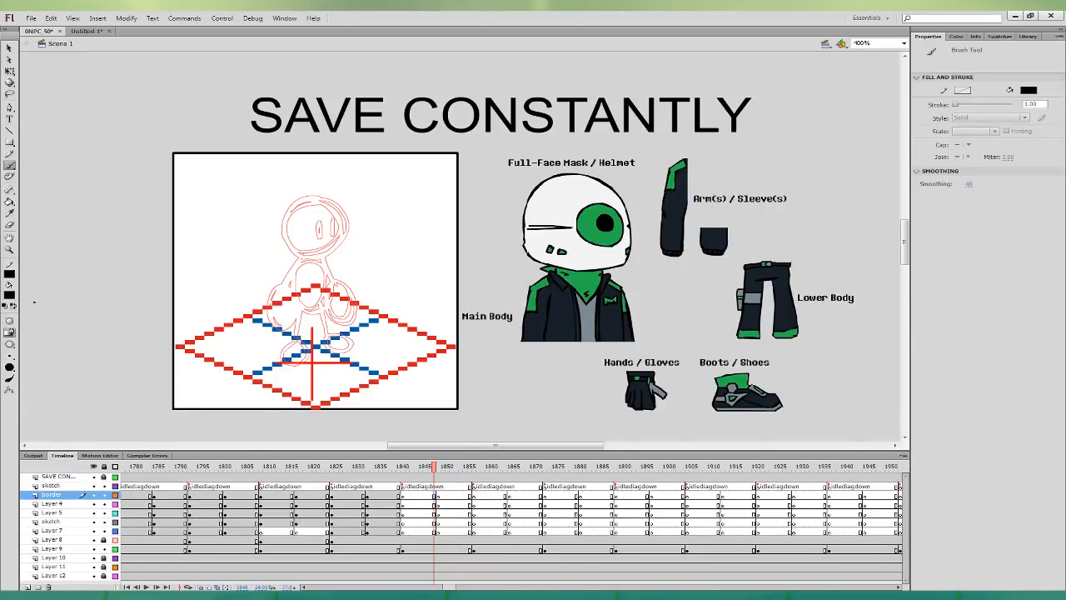
left_click(435, 496)
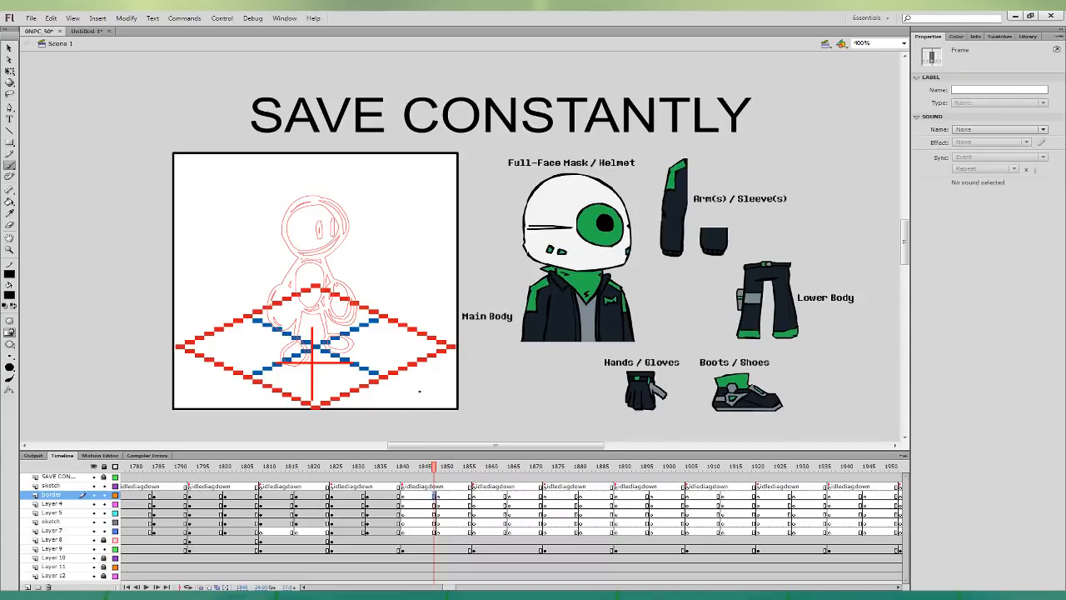
mouse_move(288, 248)
left_mouse_down()
mouse_move(322, 255)
mouse_move(347, 244)
mouse_move(341, 211)
left_mouse_up()
key("ctrl+z")
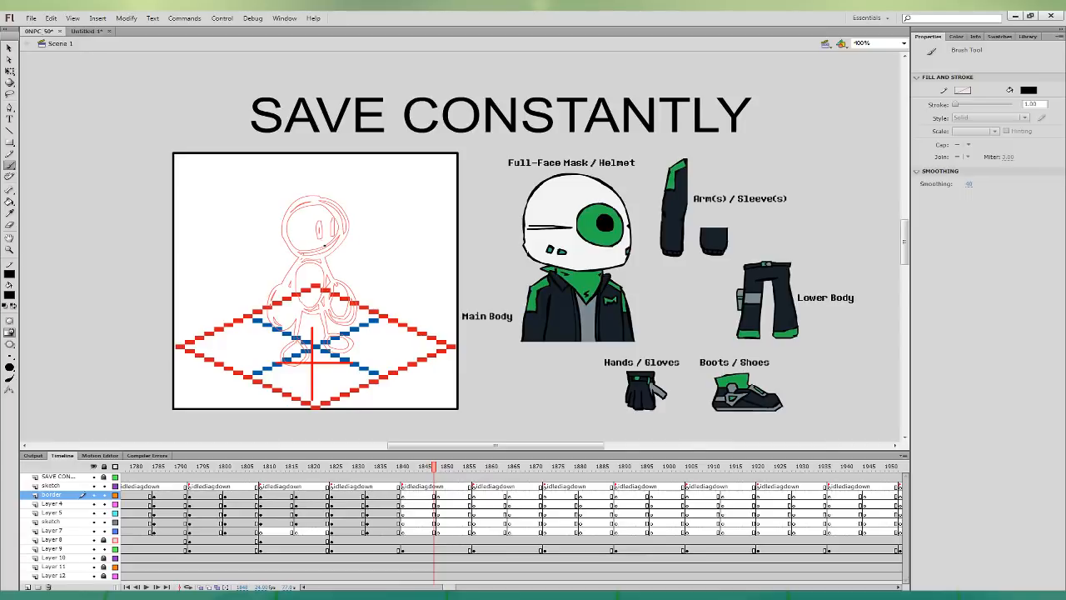
mouse_move(288, 250)
left_mouse_down()
mouse_move(346, 251)
mouse_move(349, 218)
mouse_move(313, 197)
mouse_move(284, 222)
mouse_move(283, 243)
mouse_move(326, 230)
mouse_move(340, 238)
mouse_move(346, 218)
mouse_move(308, 249)
mouse_move(322, 244)
left_mouse_up()
key("ctrl+z")
key("ctrl+z")
key("ctrl+z")
key("ctrl+z")
key("ctrl+z")
key("ctrl+z")
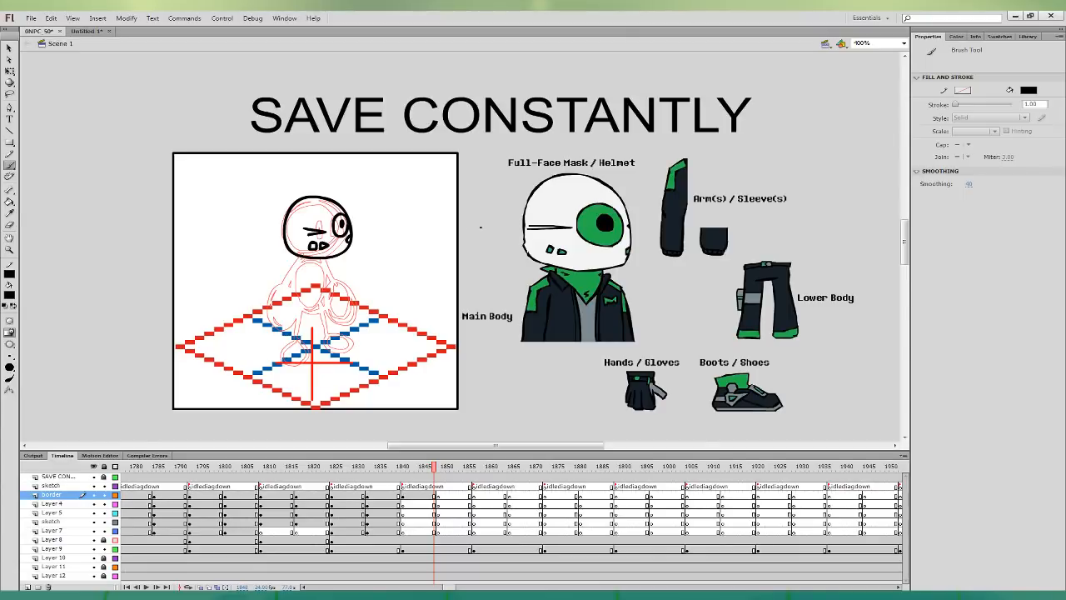
left_click(435, 495)
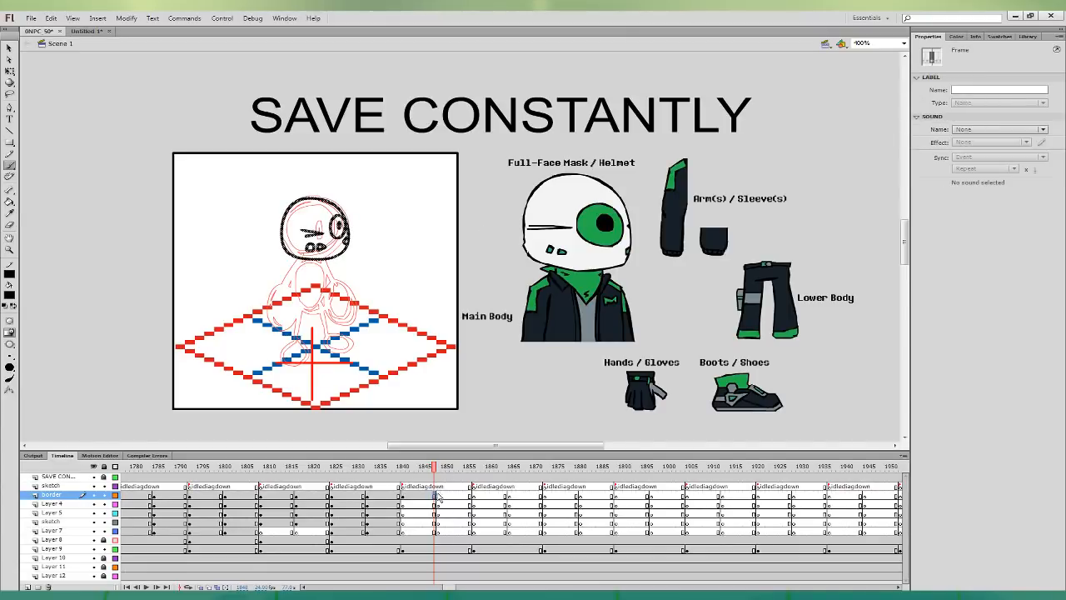
- Draw the neckerchief and open jacket outline on Layer 4 beneath the helmet
left_click(435, 504)
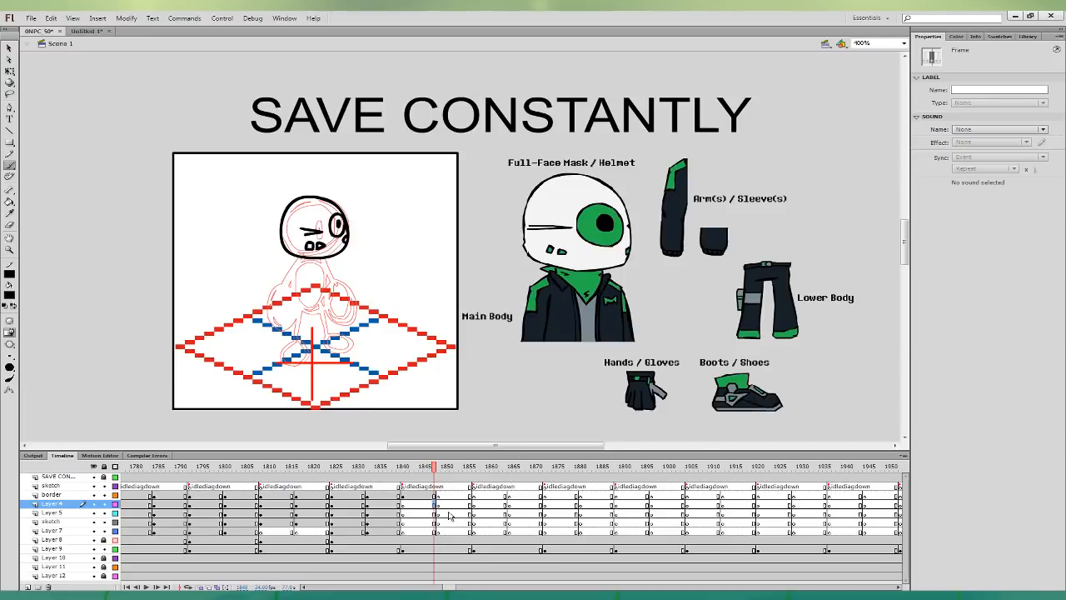
mouse_move(300, 265)
left_mouse_down()
mouse_move(331, 282)
mouse_move(313, 245)
mouse_move(275, 255)
mouse_move(290, 263)
left_mouse_up()
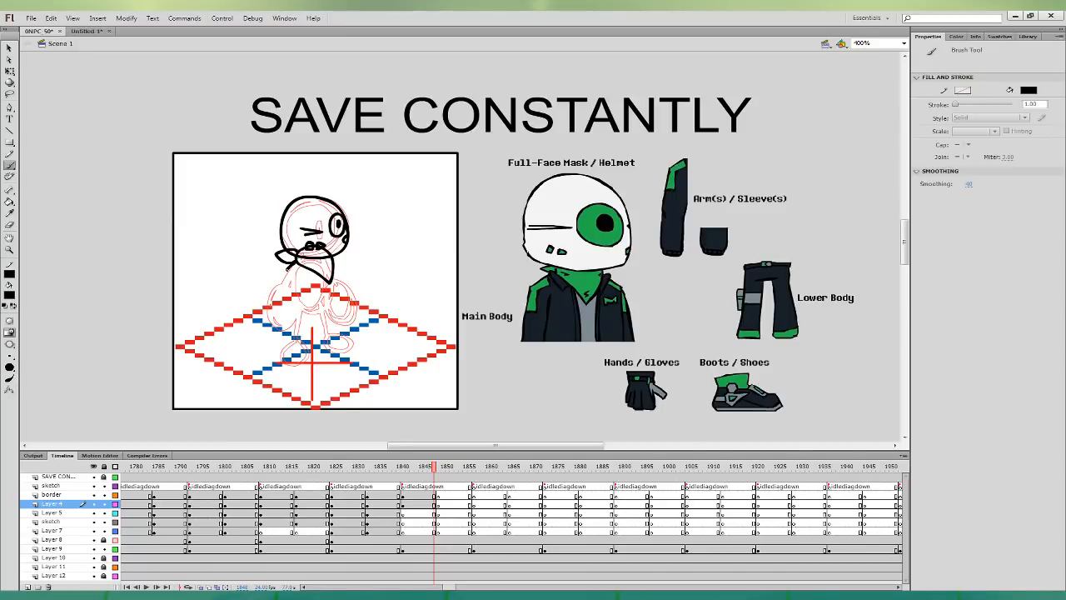
mouse_move(285, 268)
left_mouse_down()
mouse_move(291, 312)
mouse_move(317, 316)
mouse_move(315, 272)
mouse_move(341, 310)
mouse_move(334, 255)
left_mouse_up()
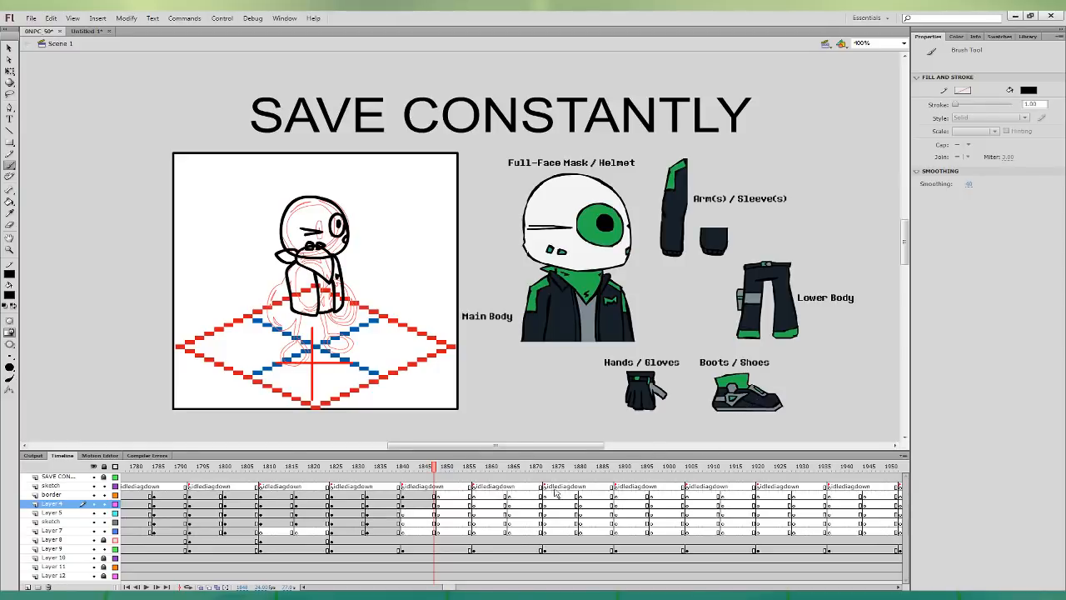
- Draw the trousers on Layer 5, with both legs, the thigh pouch and the cuffs
left_click(434, 513)
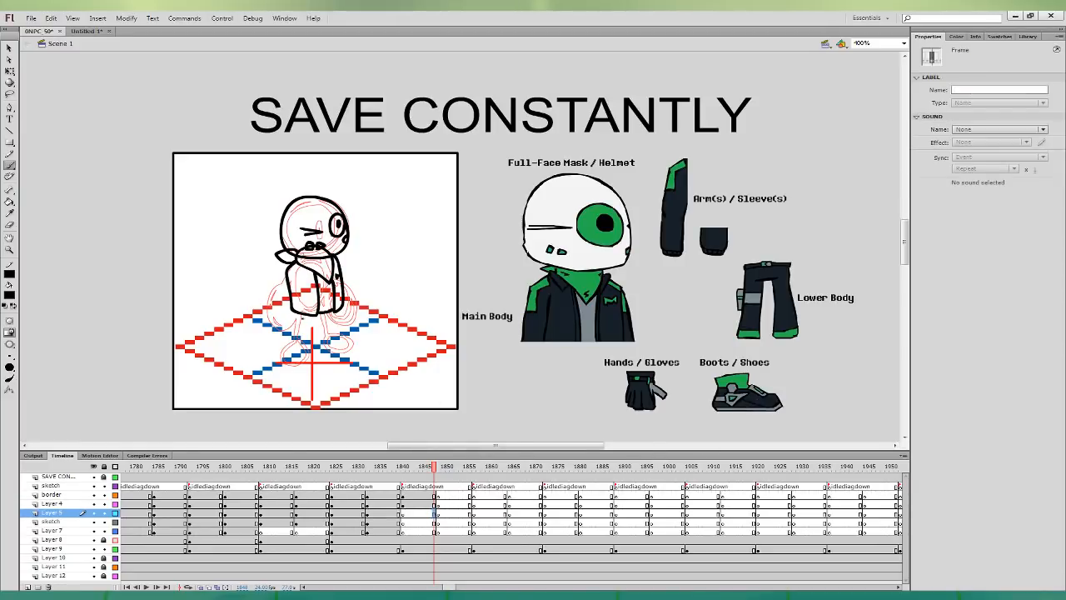
mouse_move(295, 314)
left_mouse_down()
mouse_move(309, 344)
mouse_move(319, 324)
mouse_move(340, 337)
mouse_move(343, 312)
mouse_move(299, 304)
mouse_move(299, 337)
mouse_move(300, 326)
mouse_move(318, 333)
left_mouse_up()
key("ctrl+z")
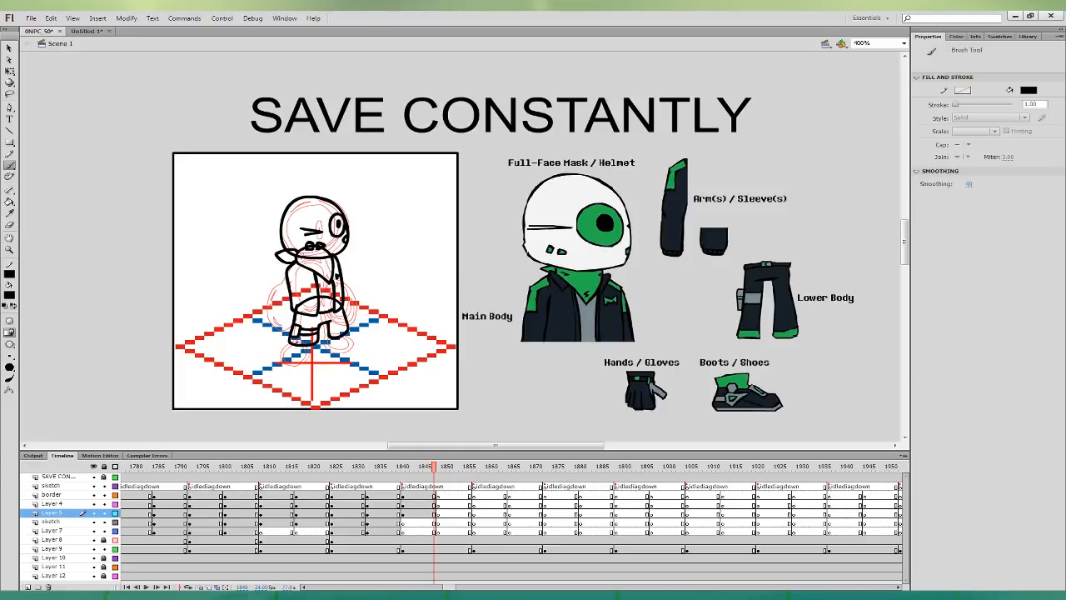
key("ctrl+z")
key("ctrl+z")
left_click_drag(330, 332, 347, 326)
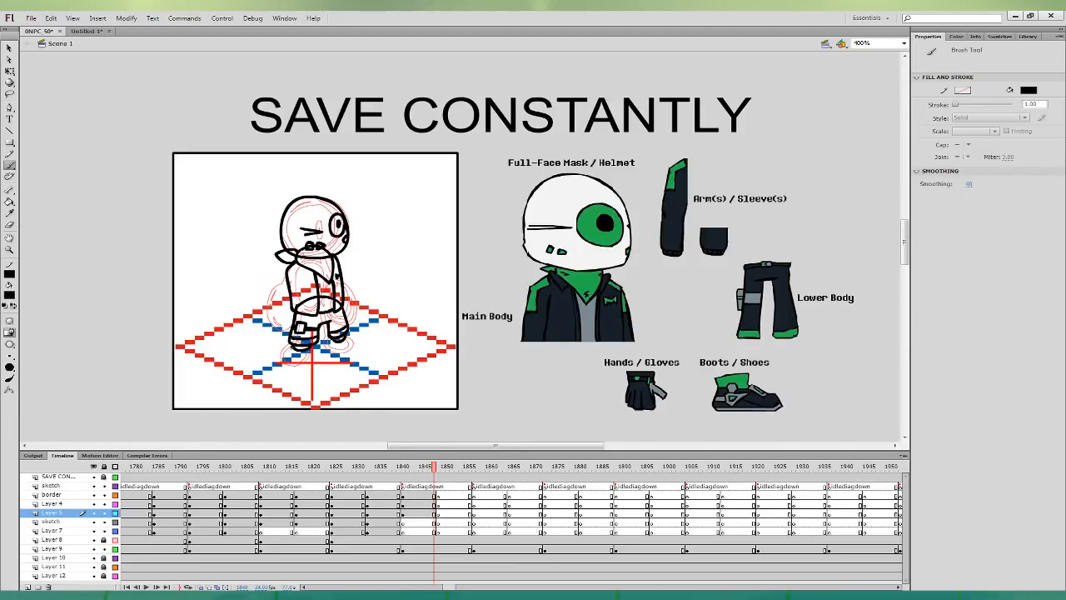
- Draw both boots below the trouser cuffs, including the ankle and sole details from the reference
mouse_move(303, 366)
left_mouse_down()
mouse_move(313, 347)
mouse_move(352, 350)
mouse_move(346, 335)
mouse_move(350, 352)
mouse_move(333, 350)
left_mouse_up()
key("ctrl+z")
key("ctrl+z")
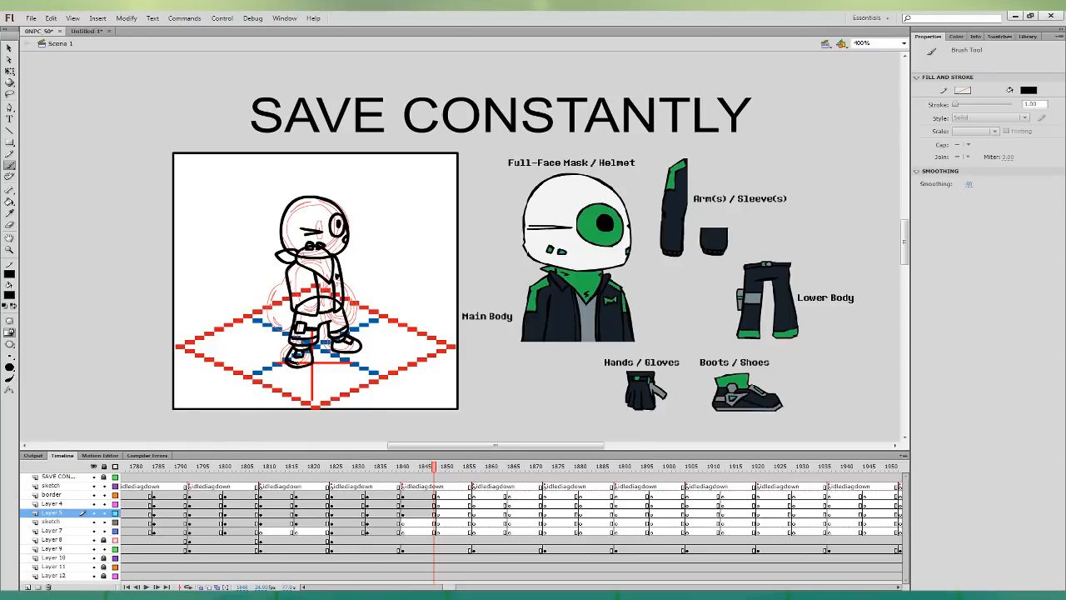
key("ctrl+z")
key("ctrl+z")
key("ctrl+z")
left_click(435, 504)
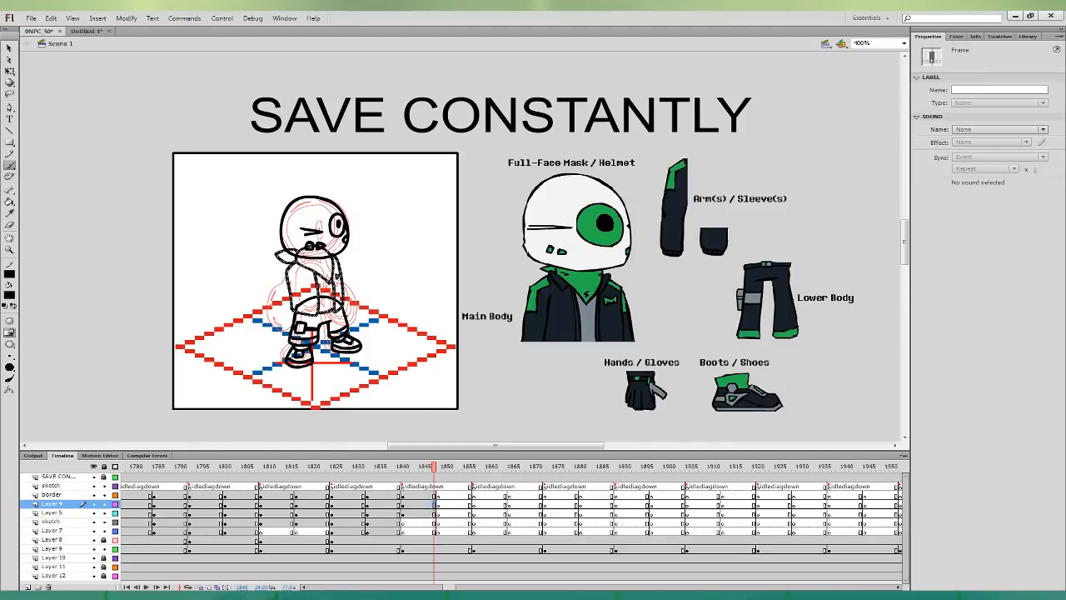
left_click_drag(297, 307, 314, 309)
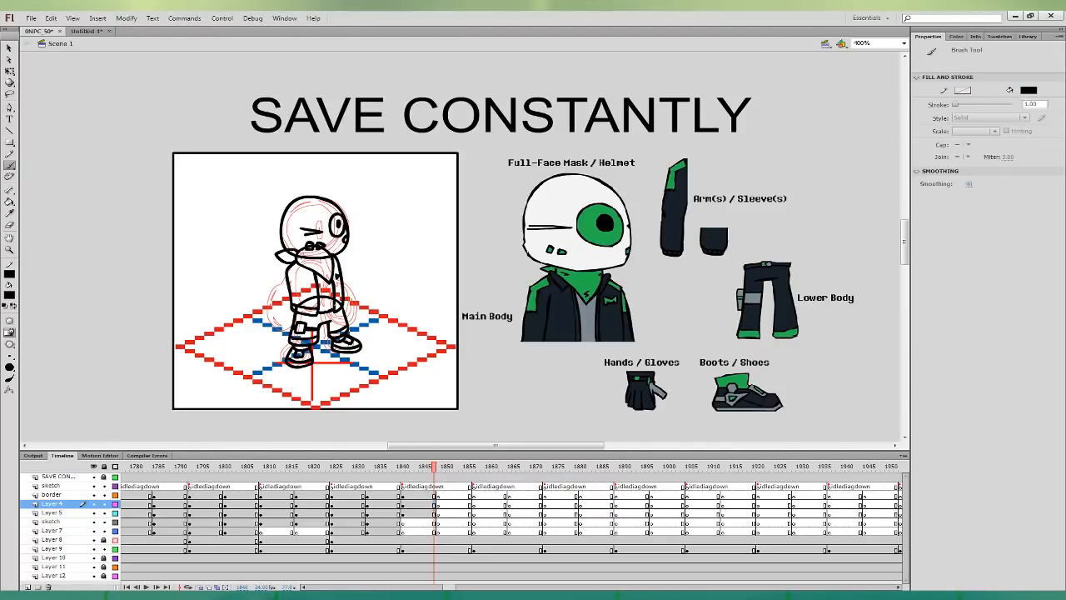
key("ctrl+z")
- Move the lower body and jacket keyframes down one layer each, leaving Layer 4 free for the near arm
left_click(401, 505)
left_click_drag(402, 513, 402, 523)
left_click(401, 504)
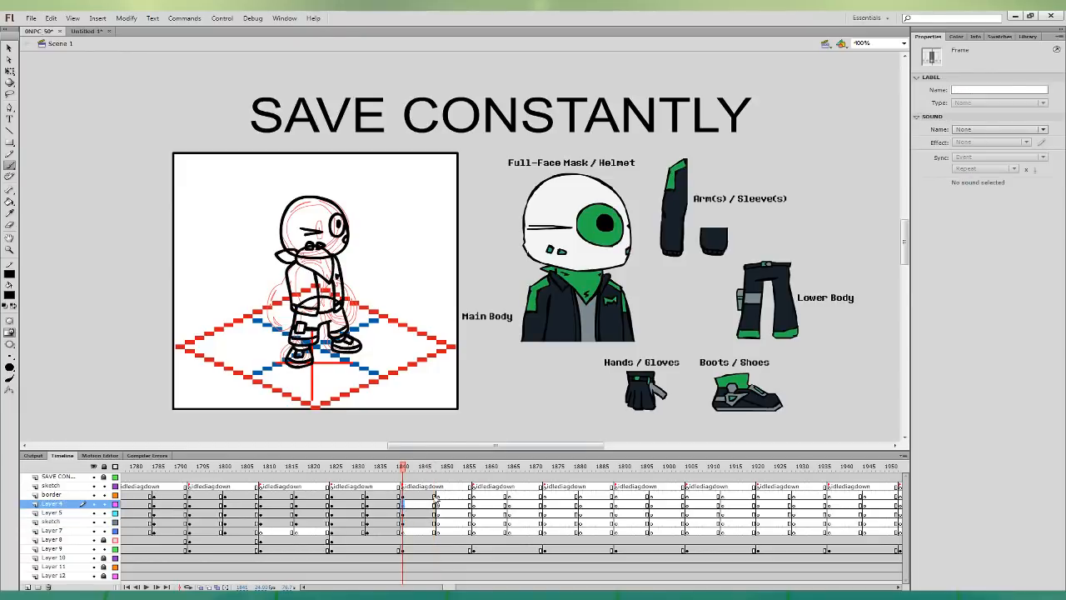
- Draw the near arm on Layer 4 over the jacket, with its sleeve, cuff band and gloved hand
left_click(435, 504)
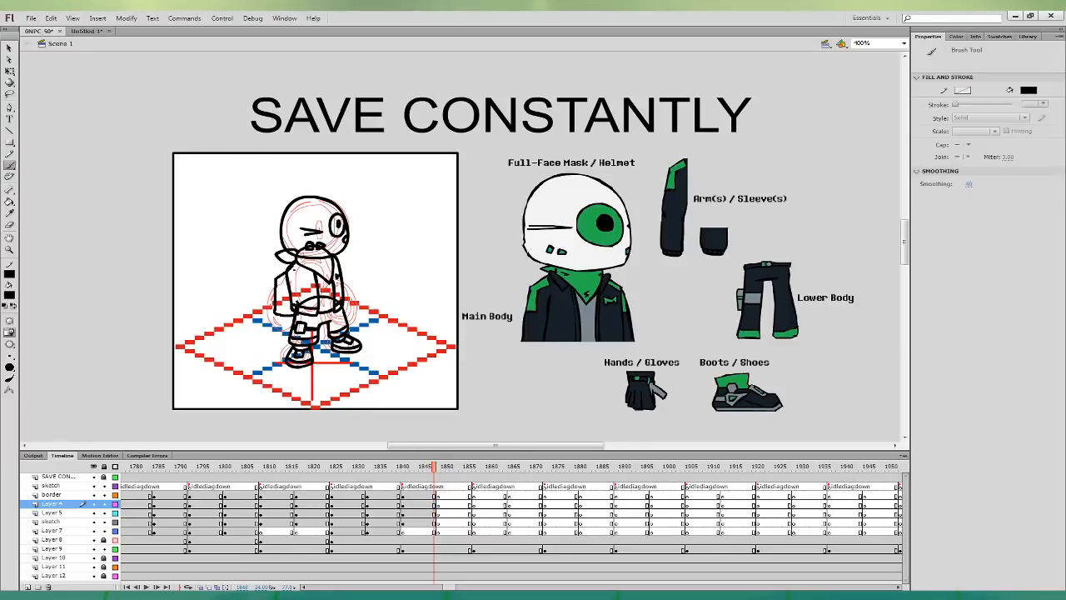
key("ctrl+z")
mouse_move(285, 267)
left_mouse_down()
mouse_move(293, 315)
mouse_move(299, 280)
left_mouse_up()
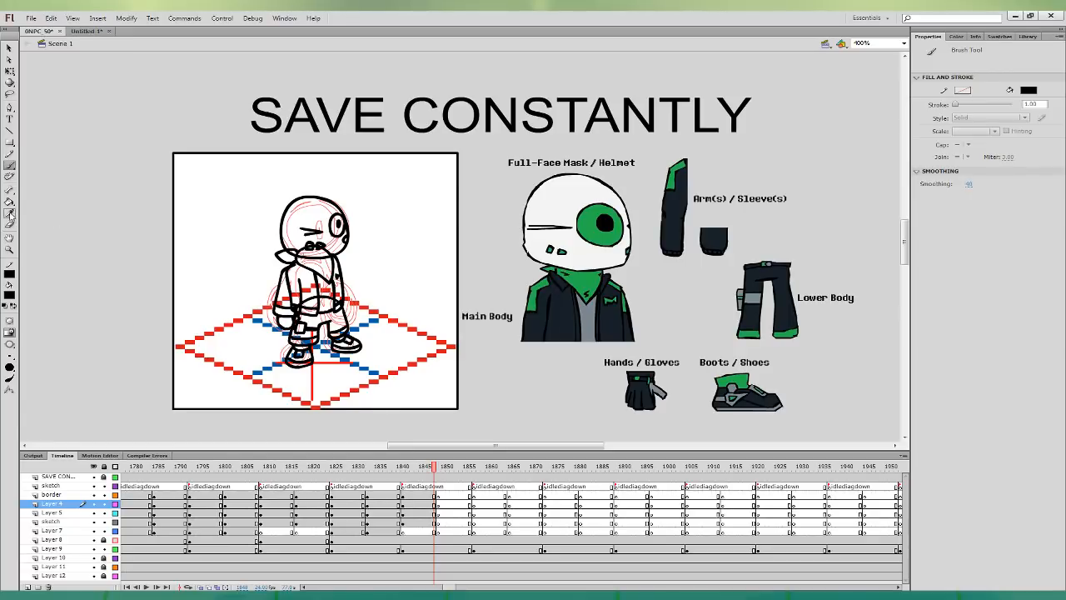
- Fill the helmet with the off-white sampled from the reference helmet
left_click(9, 214)
left_click(557, 206)
left_click(328, 210)
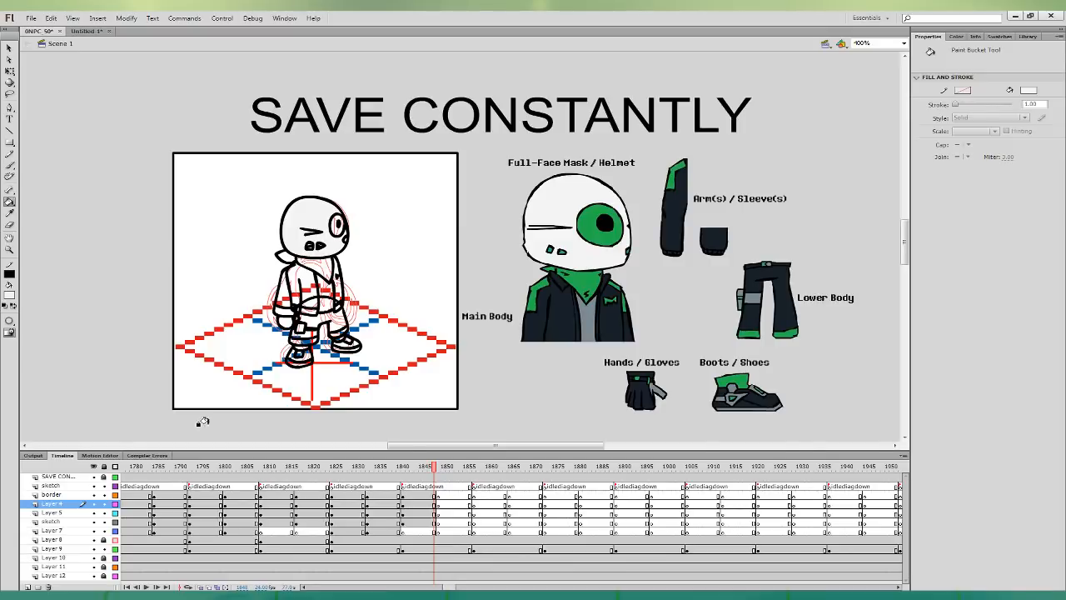
- Fill the eye, cheek vents, neckerchief, sleeve band and trouser and boot cuffs with the green sampled from the reference
left_click(9, 214)
left_click(585, 223)
left_click(338, 223)
left_click(283, 310)
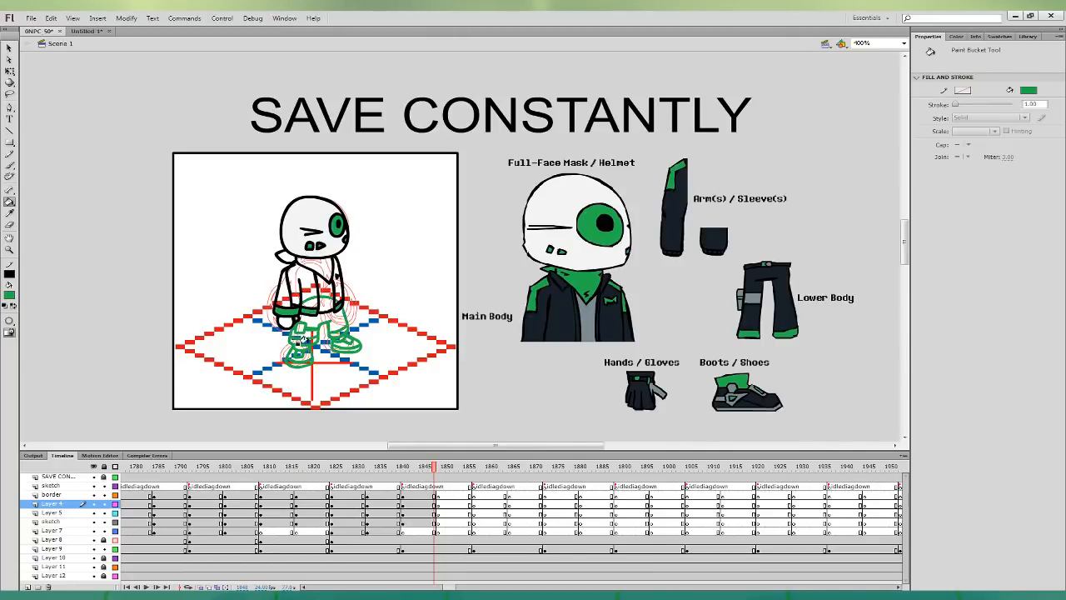
left_click(301, 341)
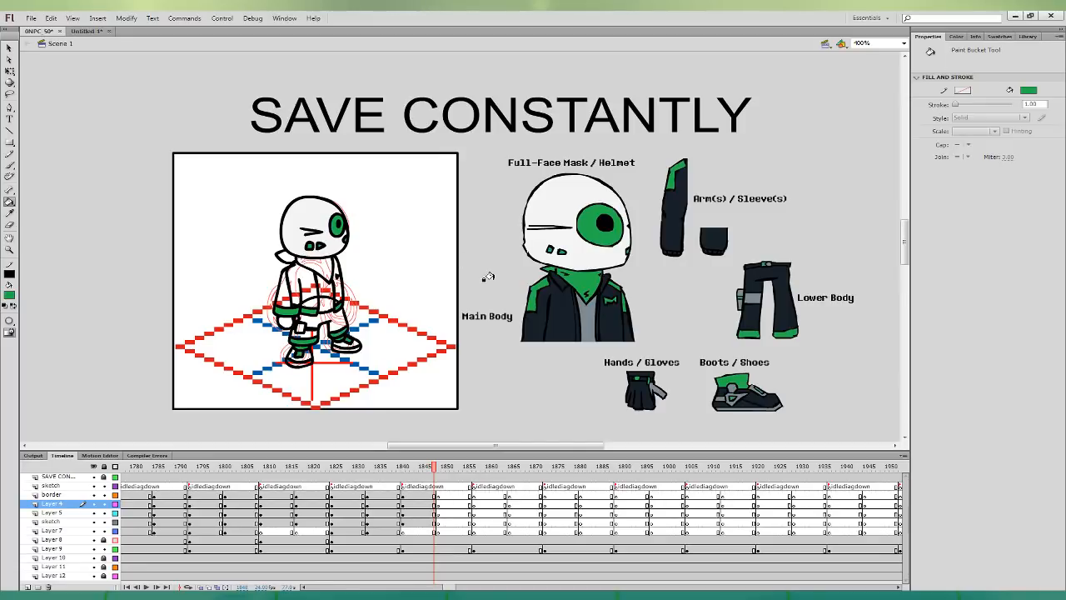
left_click(283, 257)
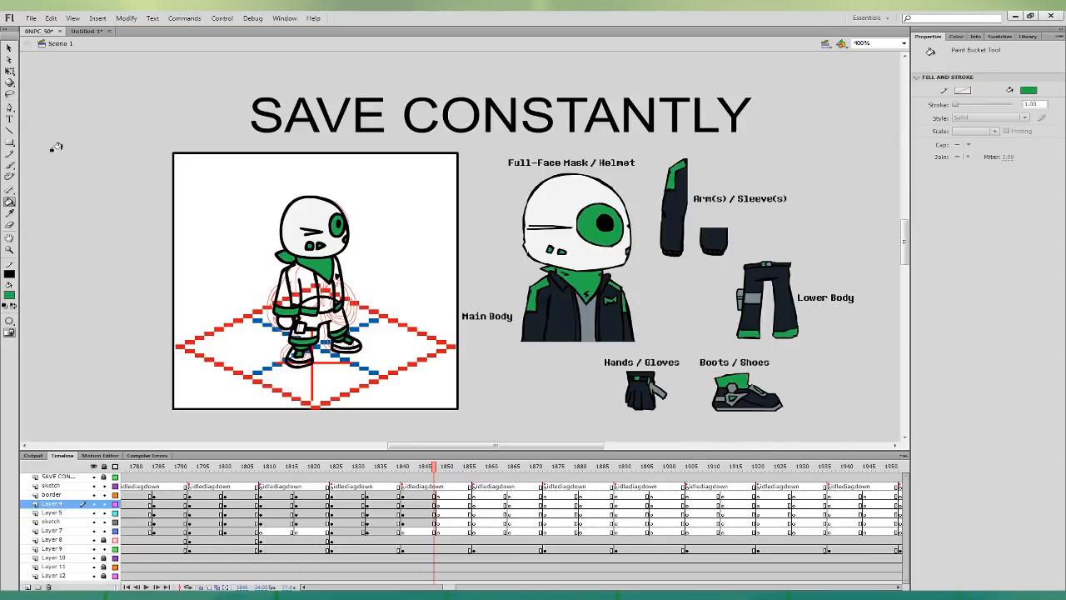
- Fill the jacket and trousers with the dark navy sampled from the reference jacket
left_click(10, 71)
left_click(9, 213)
left_click(569, 293)
left_click(335, 310)
left_click(343, 282)
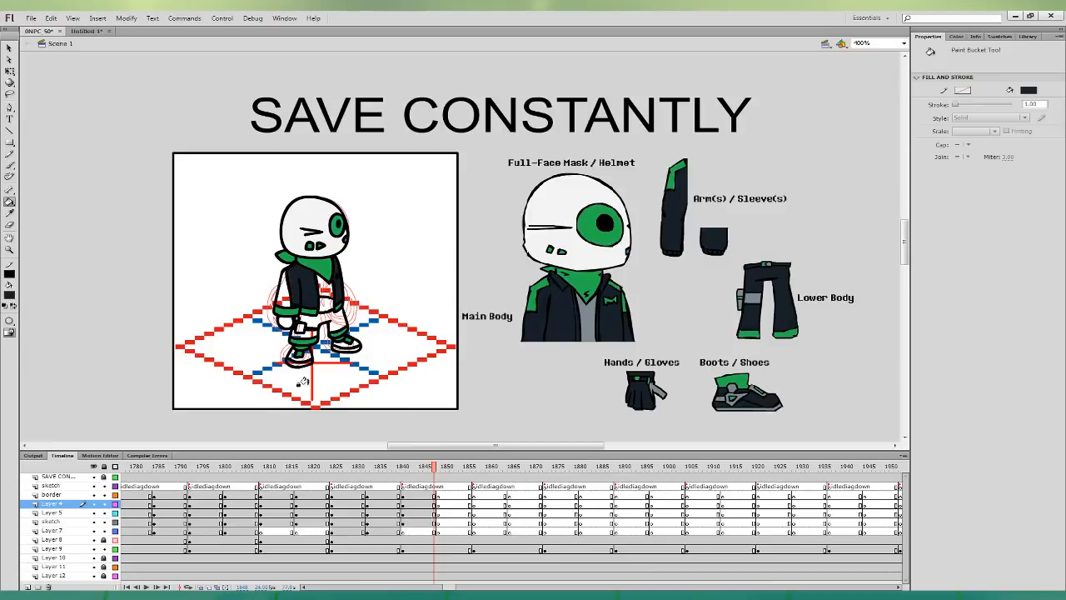
left_click(338, 317)
left_click(297, 328)
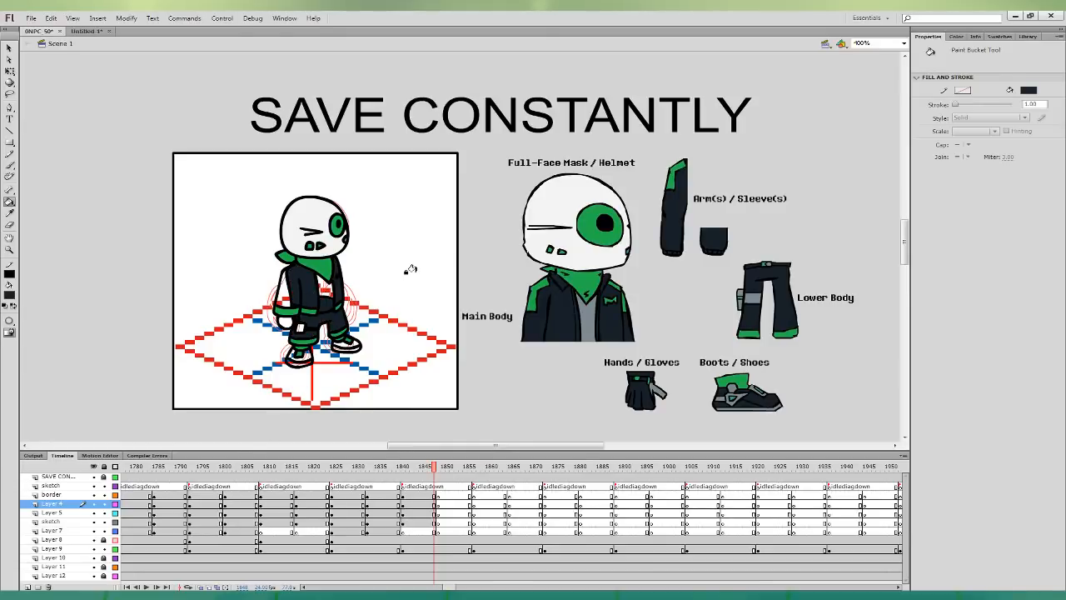
- Fill the boots, glove and near sleeve with the same dark navy
left_click(296, 358)
left_click(349, 338)
left_click(282, 319)
left_click(10, 165)
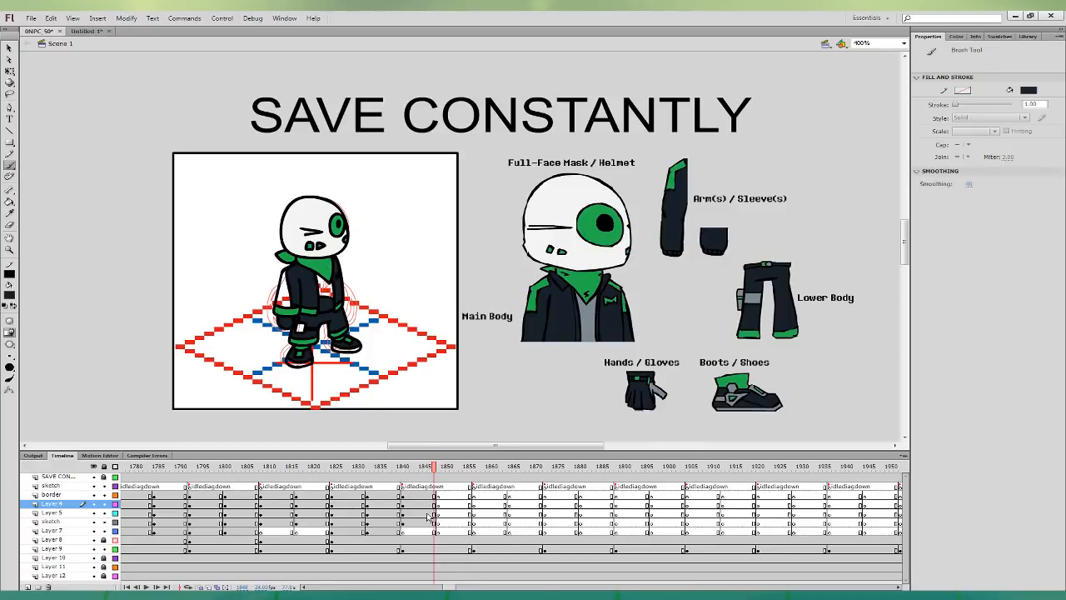
left_click(425, 504)
key("k")
- Fill the shirt and thigh pouch with the grey sampled from the reference shirt, undoing the stray fill on the boot outlines
key("i")
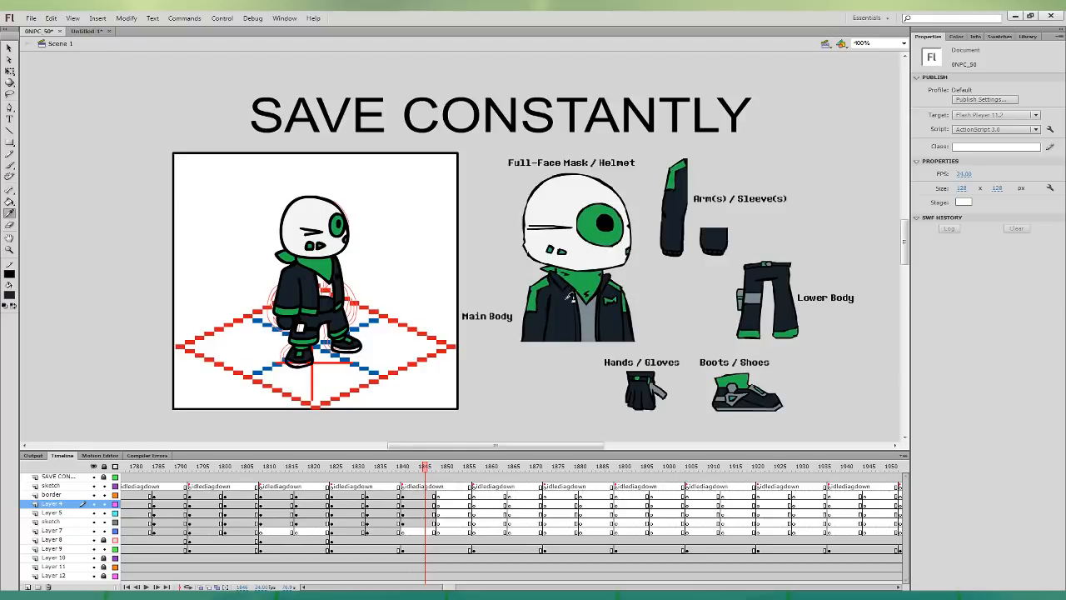
left_click(583, 302)
left_click(327, 285)
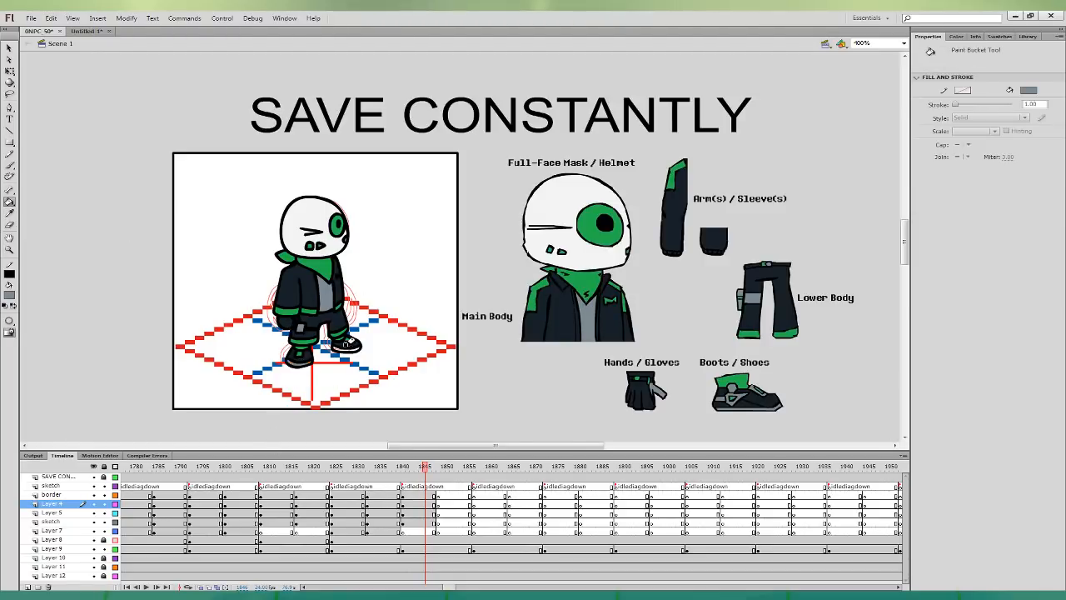
left_click(349, 343)
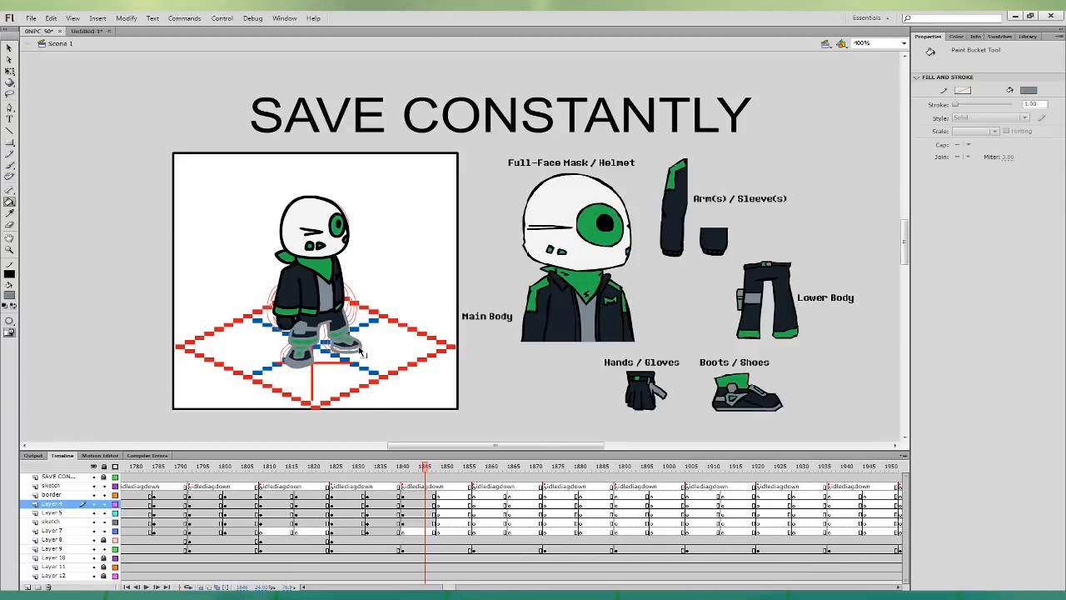
key("ctrl+z")
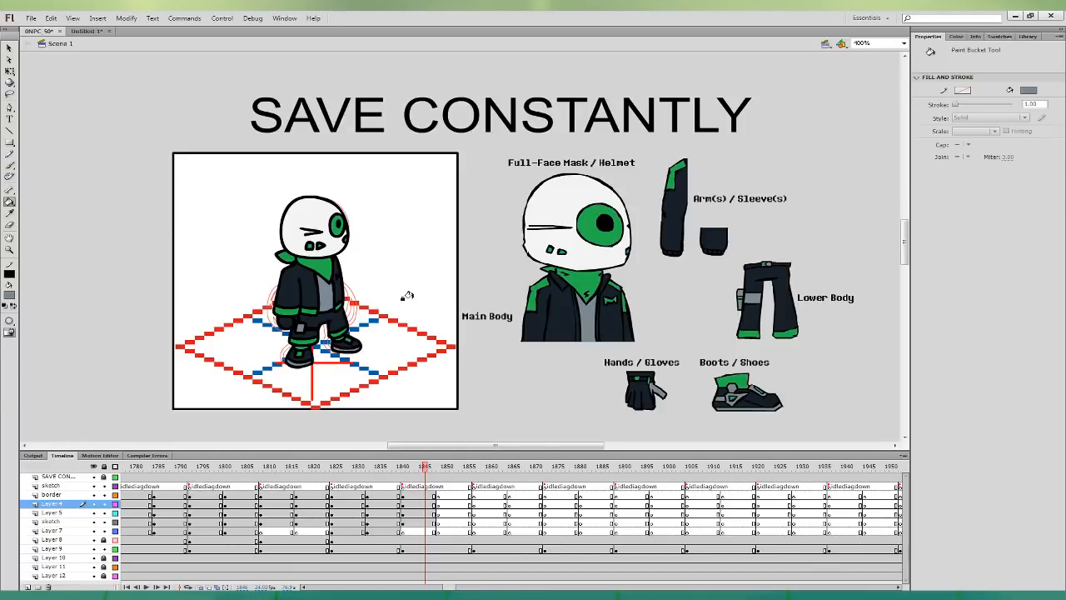
- Nudge the near arm slightly outward from the body and resample the shirt's grey as the fill colour
left_click(11, 71)
left_click(416, 500)
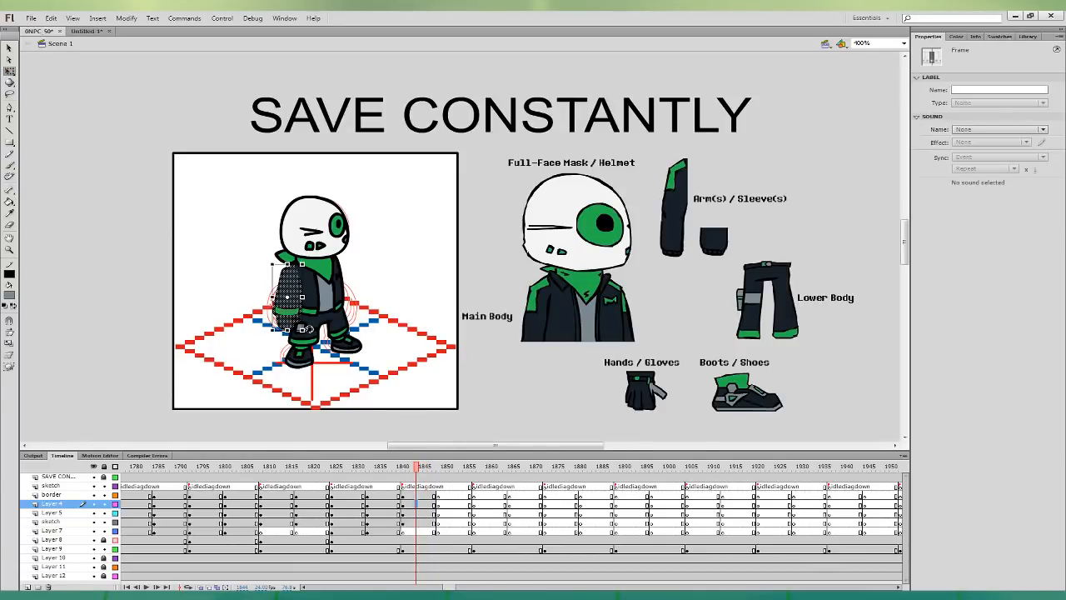
left_click(301, 329)
left_click_drag(295, 310, 296, 312)
left_click(371, 246)
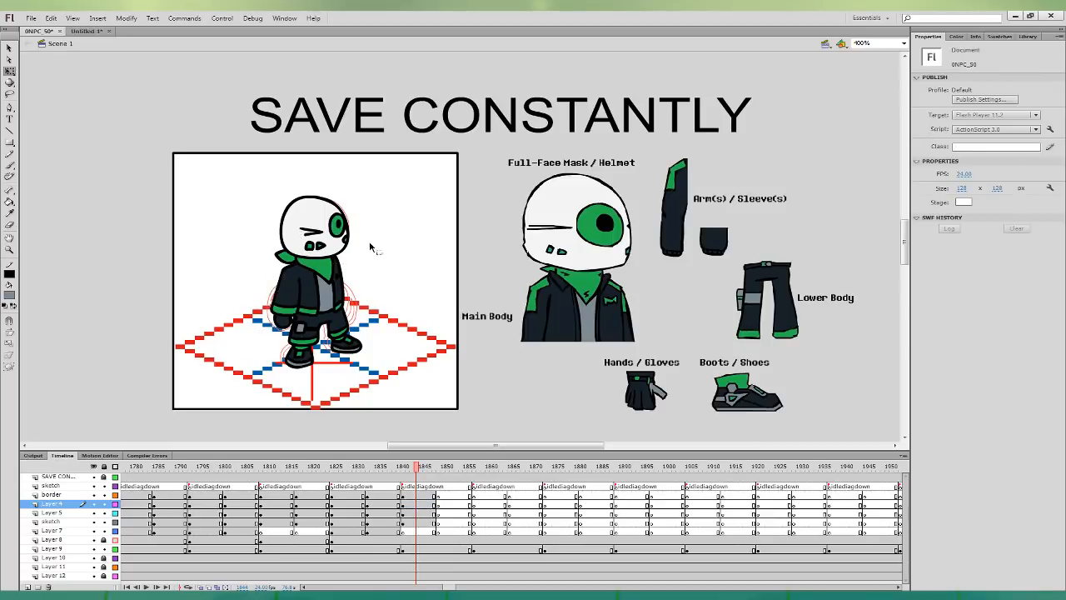
left_click(10, 213)
left_click(325, 292)
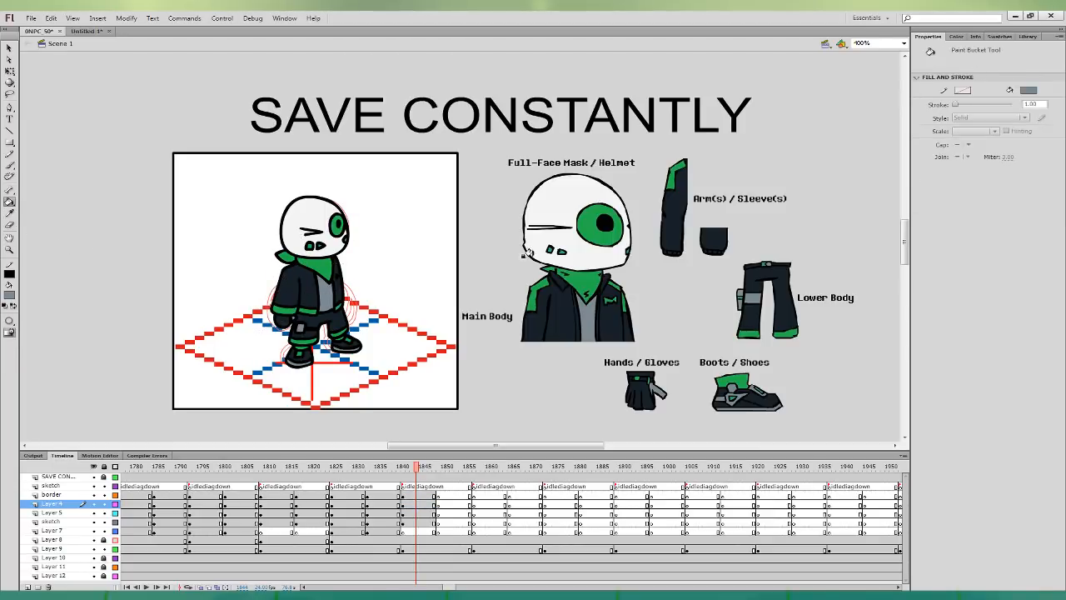
- Copy the near arm onto Layer 7 behind the body, mirror it, and tilt and place it as the far arm
key("q")
left_click(420, 504)
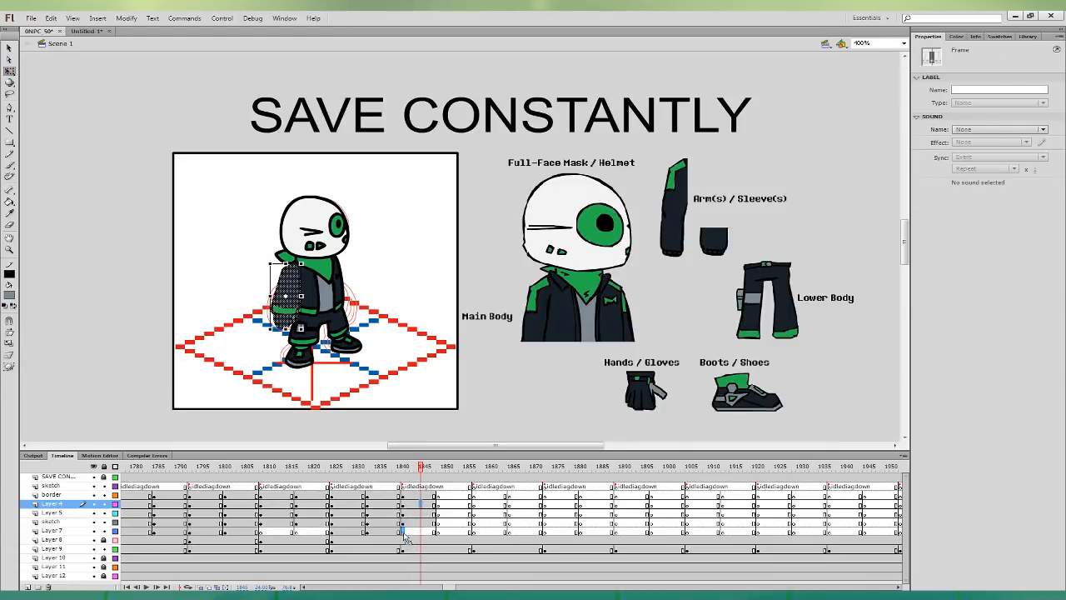
left_click(402, 530)
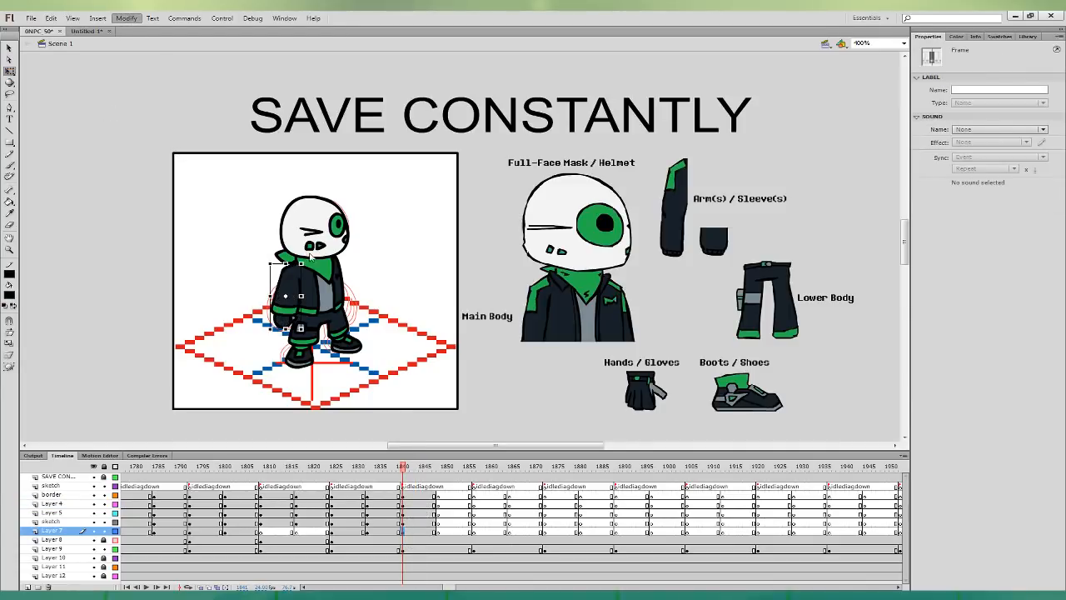
left_click_drag(289, 277, 397, 235)
left_click(392, 260)
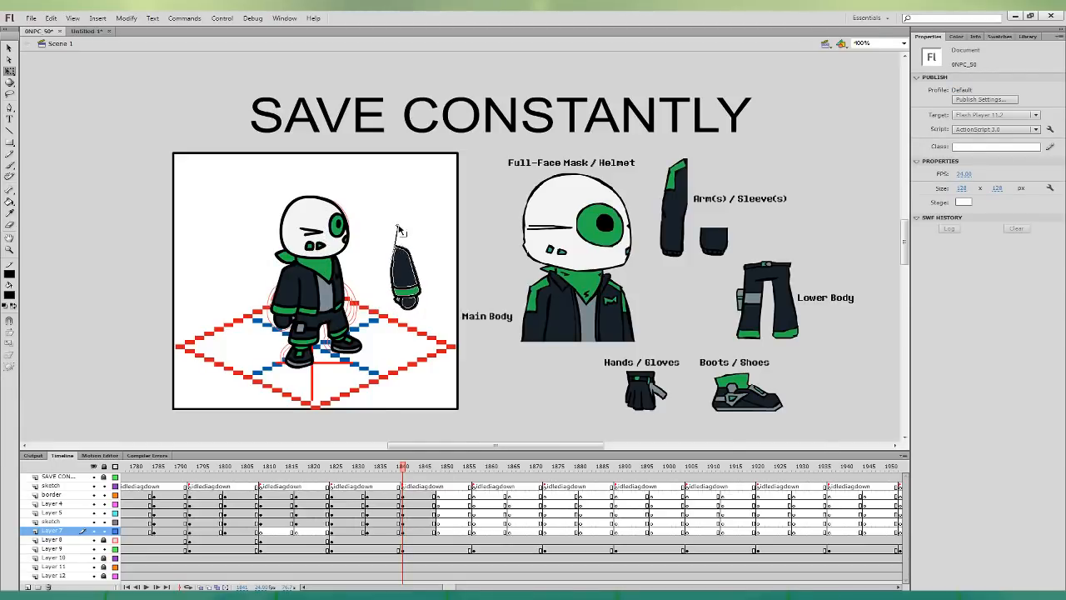
left_click_drag(379, 224, 444, 337)
left_click_drag(410, 300, 359, 307)
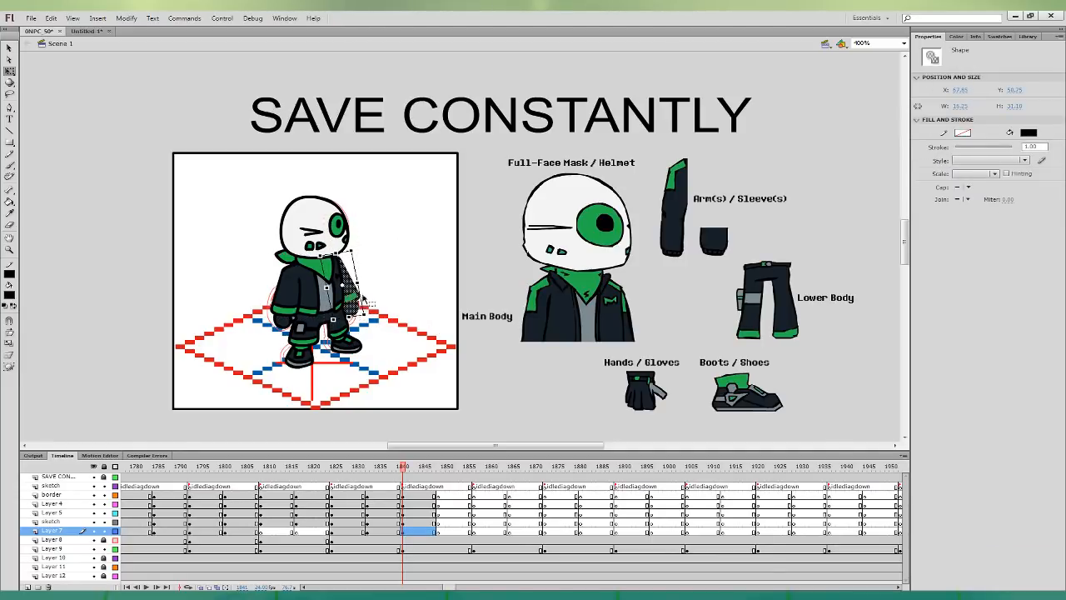
left_click(379, 289)
key("ctrl+z")
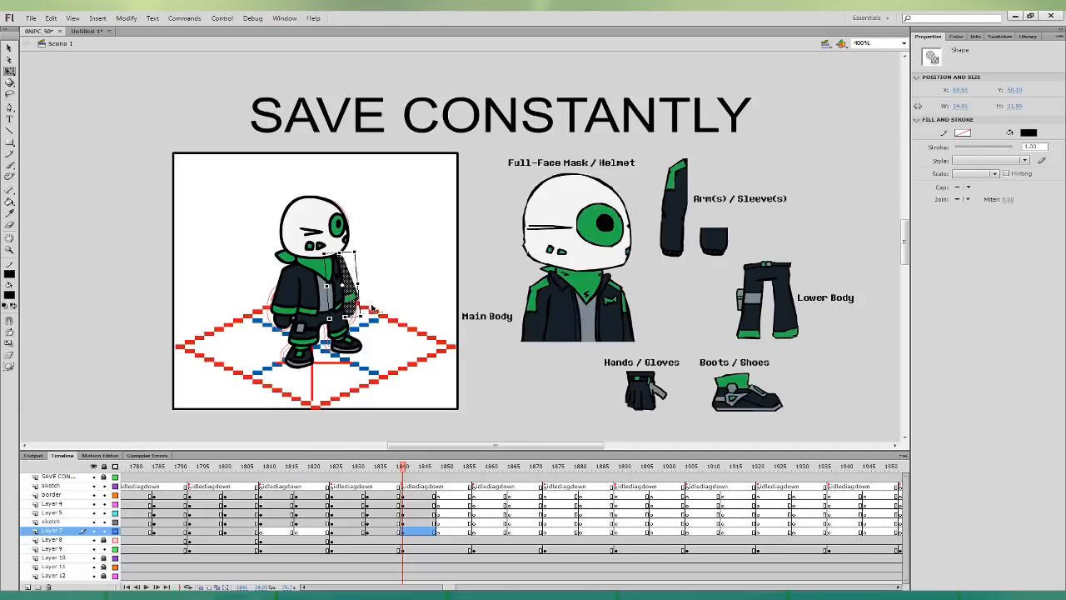
left_click(423, 302)
- Duplicate the finished pose's part layers into the second keyframe of the same idle cycle
mouse_move(417, 531)
left_mouse_down()
mouse_move(417, 496)
mouse_move(439, 504)
left_mouse_up()
left_click(448, 513)
left_click(447, 522)
left_click(415, 365)
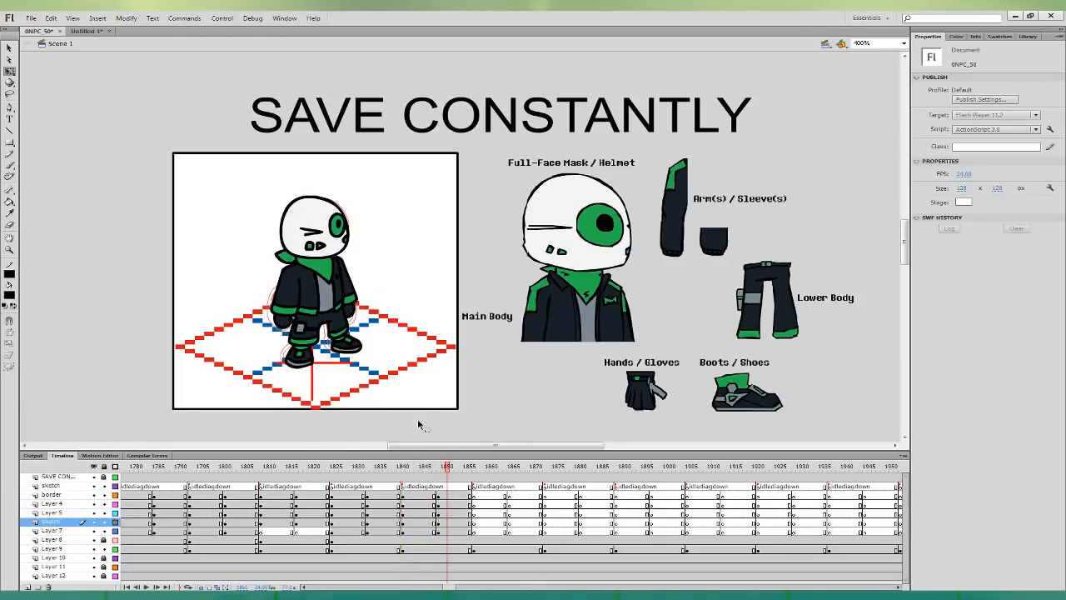
- Squash the legs very slightly downward from the waist in the second keyframe
left_click(442, 513)
left_click(443, 522)
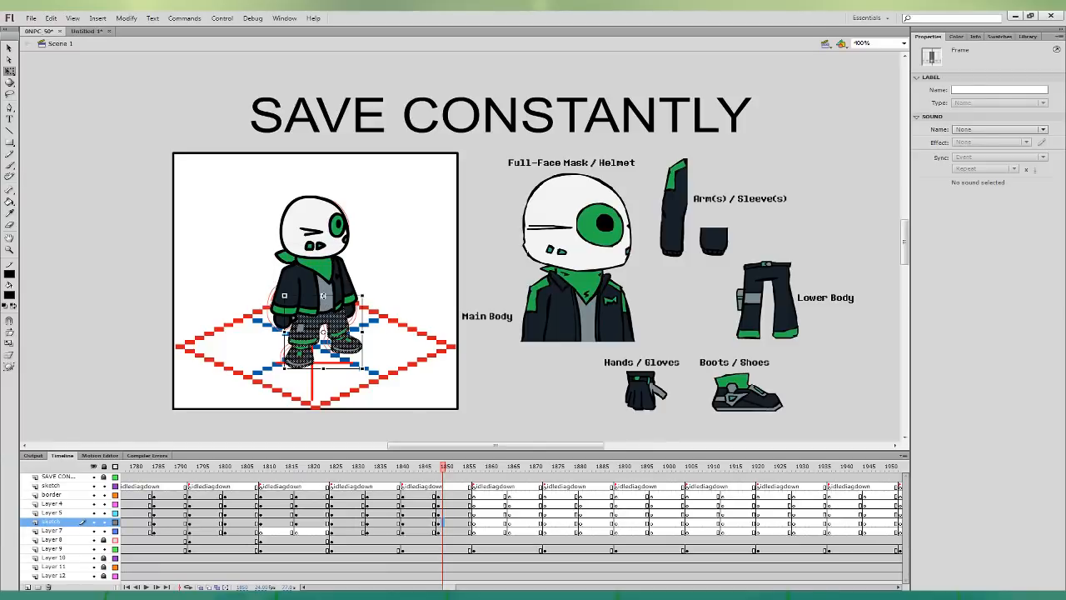
left_click_drag(323, 296, 323, 298)
left_click(415, 371)
- Shift the head, torso and both arms together slightly right and down in the second keyframe
left_click_drag(455, 513, 456, 495)
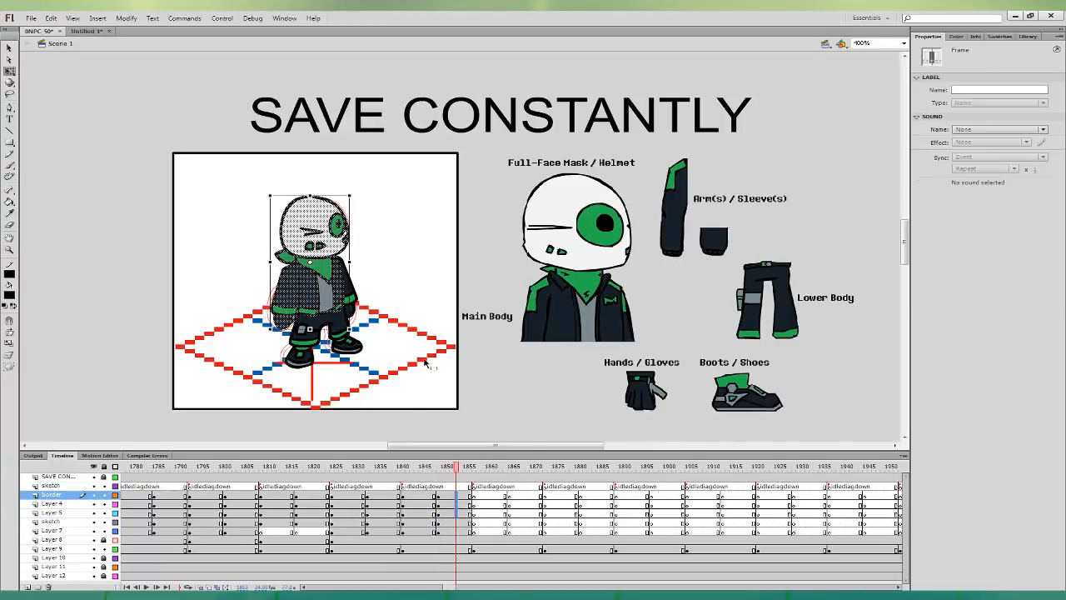
left_click(353, 286, "shift")
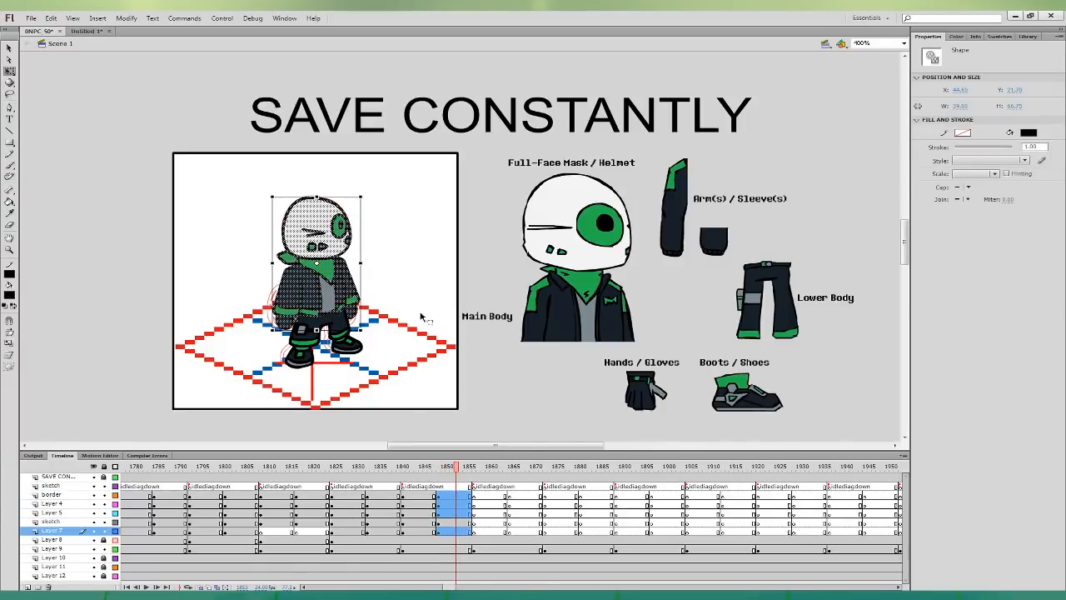
left_click(453, 378)
- Nudge both arms slightly outward and the head slightly right in the second keyframe, comparing it with the first pose
left_click(442, 504)
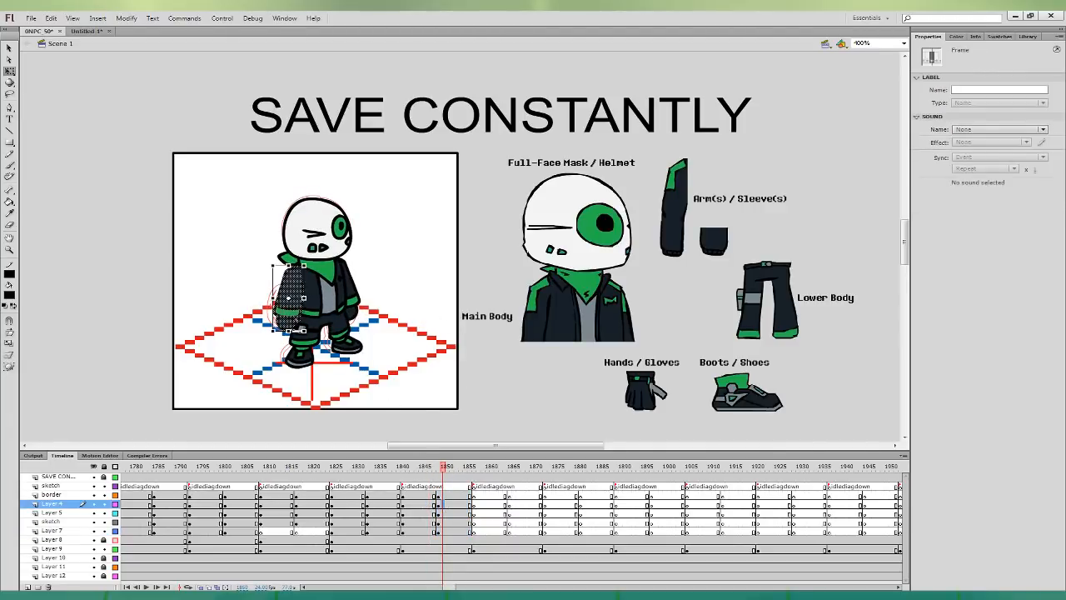
left_click(434, 531)
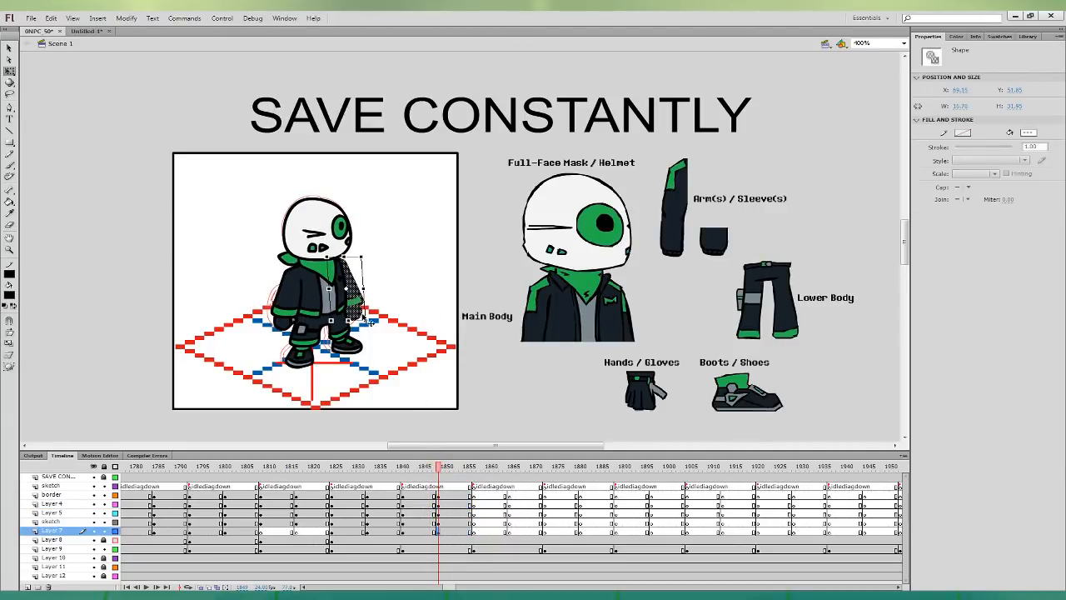
left_click(442, 495)
key("Right")
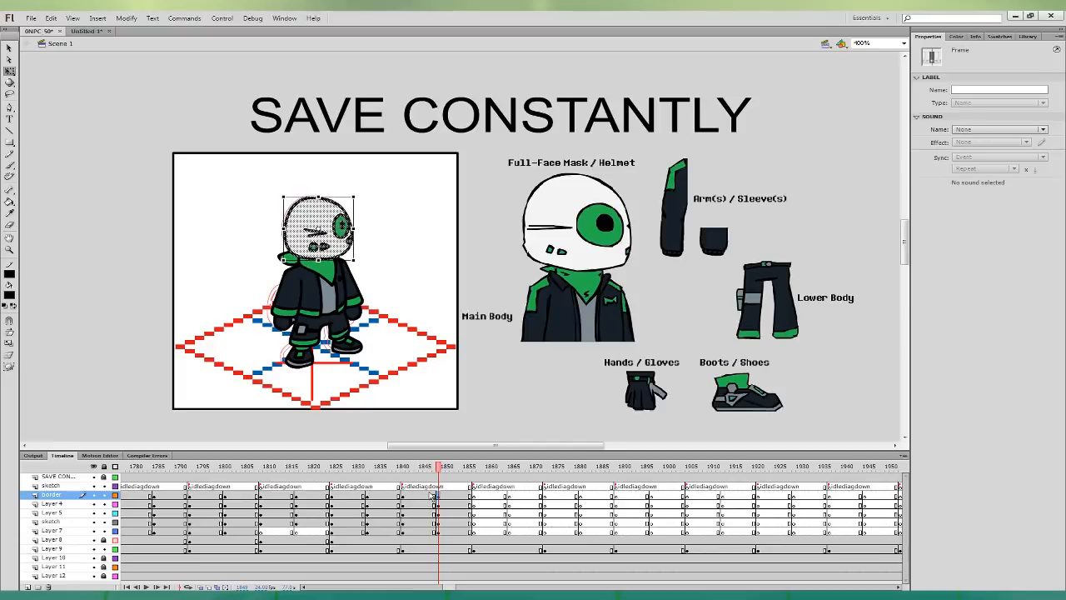
left_click(429, 494)
left_click(438, 494)
left_click(425, 494)
left_click(539, 386)
key("Return")
- Copy both idle poses' frames across the character's layers and paste them over the existing frames in the Untitled-1 document
left_click_drag(402, 486, 468, 530)
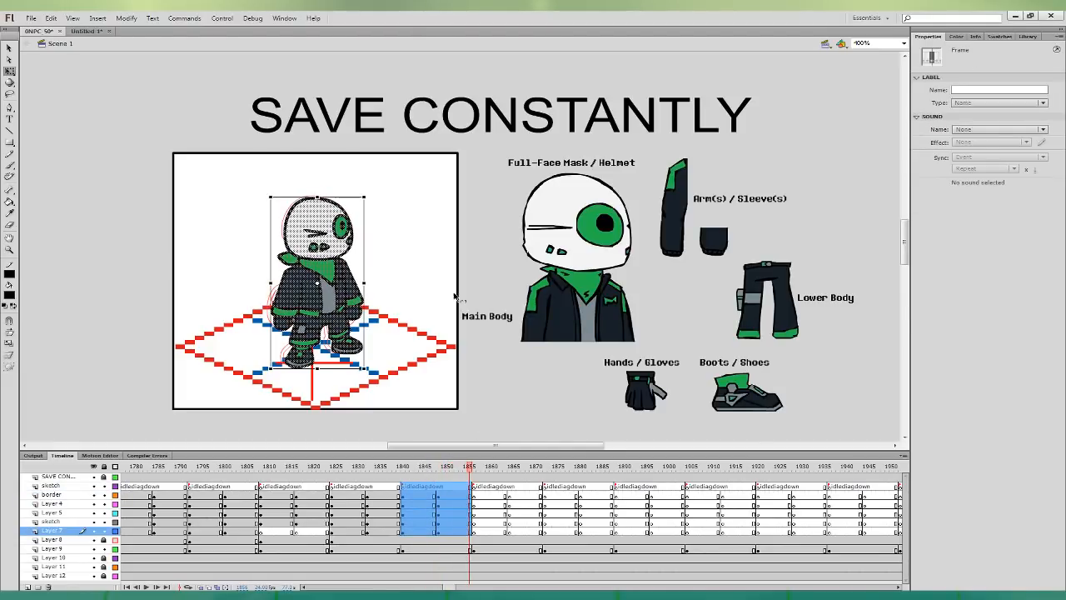
left_click(89, 32)
left_click(77, 521, "shift")
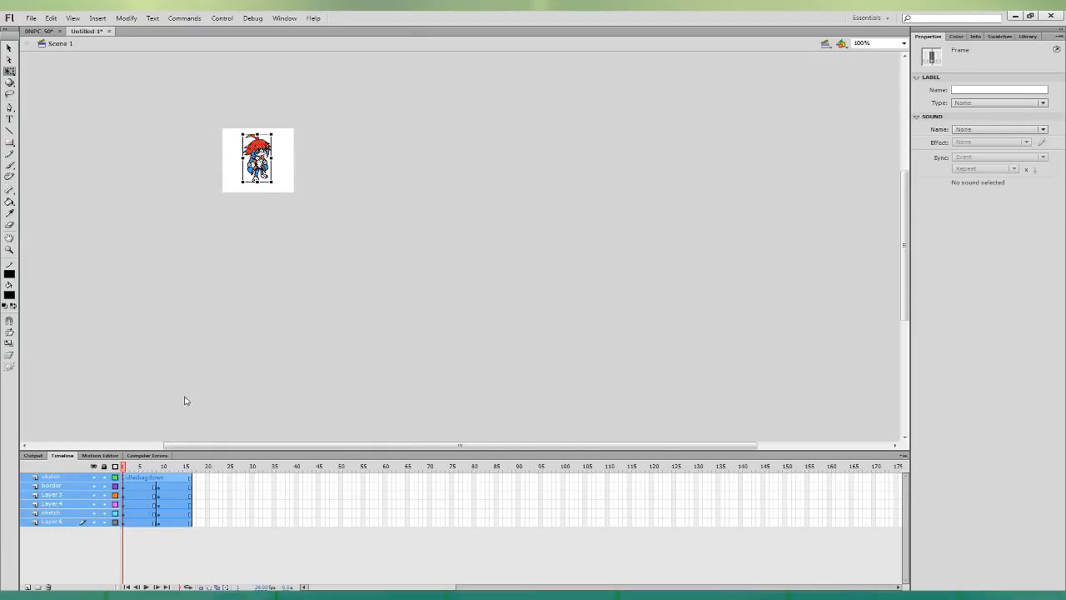
left_click(247, 352)
left_click(31, 18)
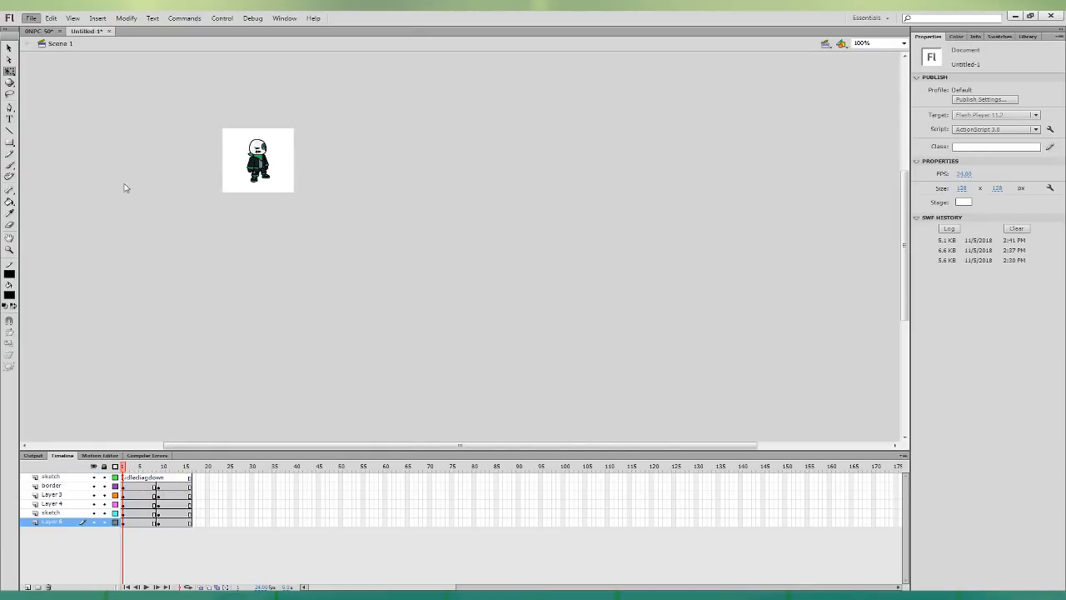
left_click(266, 201)
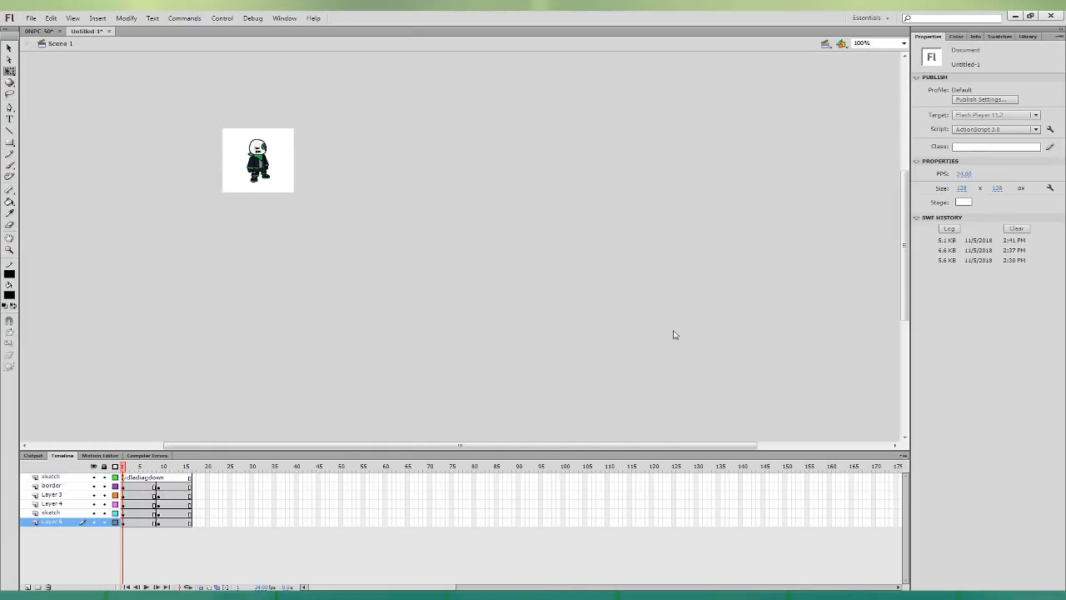
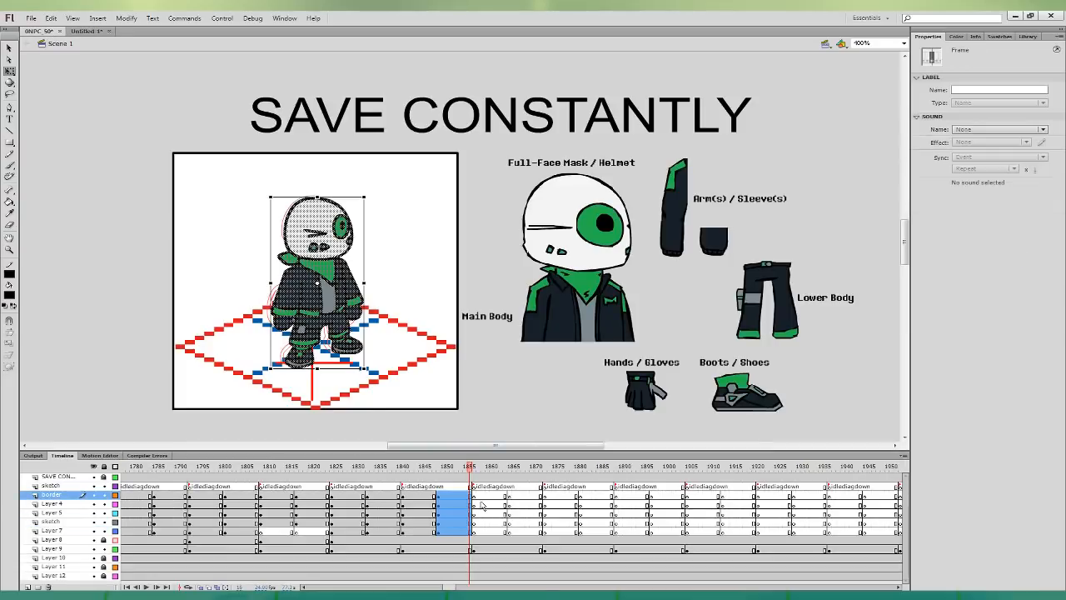
- Go to the GP eSey character's frames, save the document and set the Brush to a blue fill
left_click(505, 495)
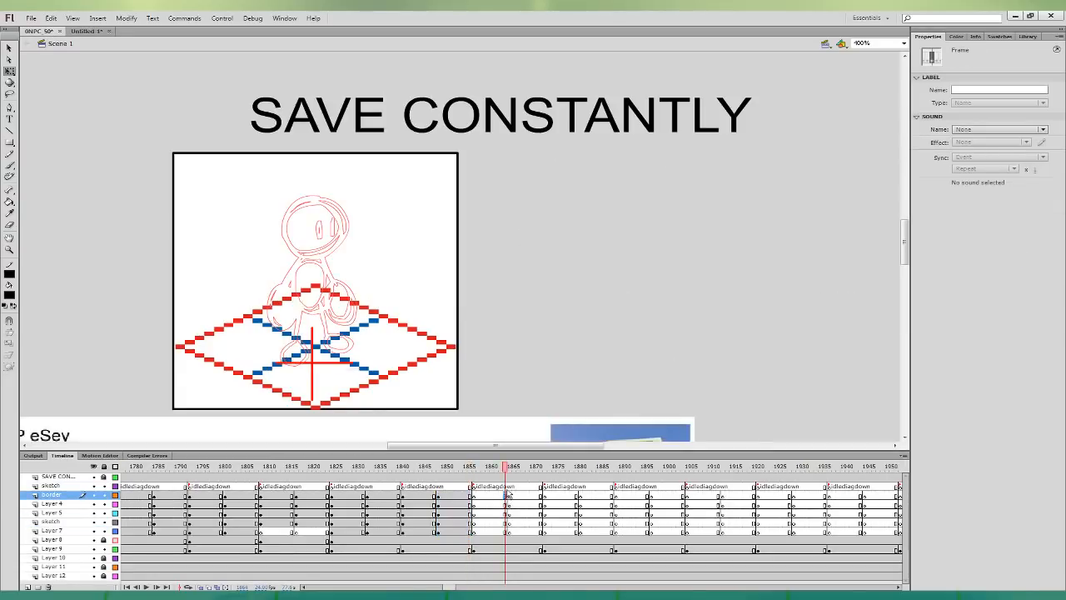
left_click(473, 532)
key("ctrl+minus")
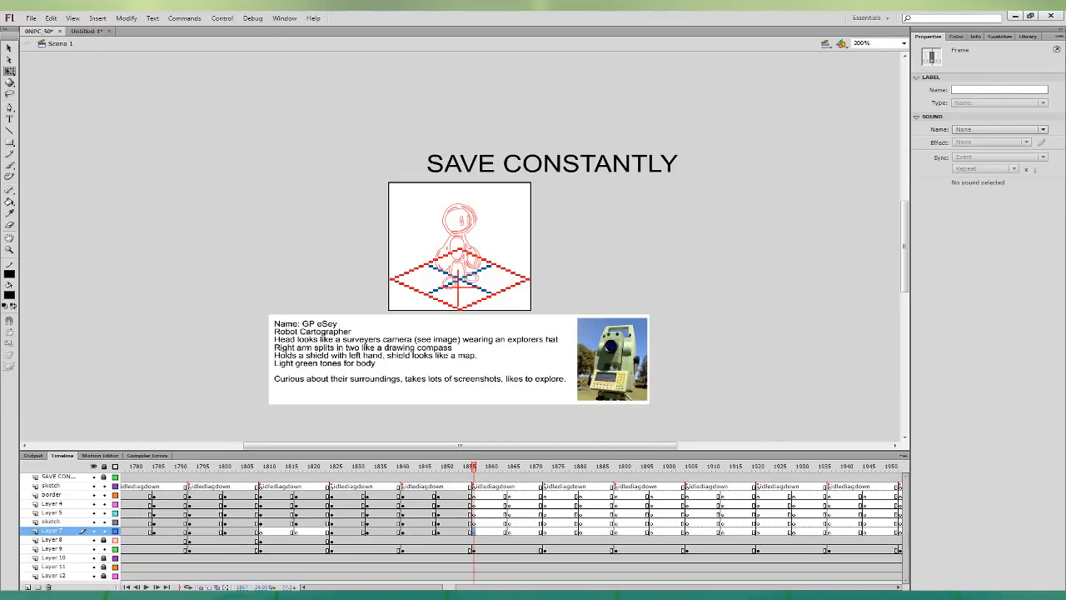
key("ctrl+s")
key("b")
left_click(15, 356)
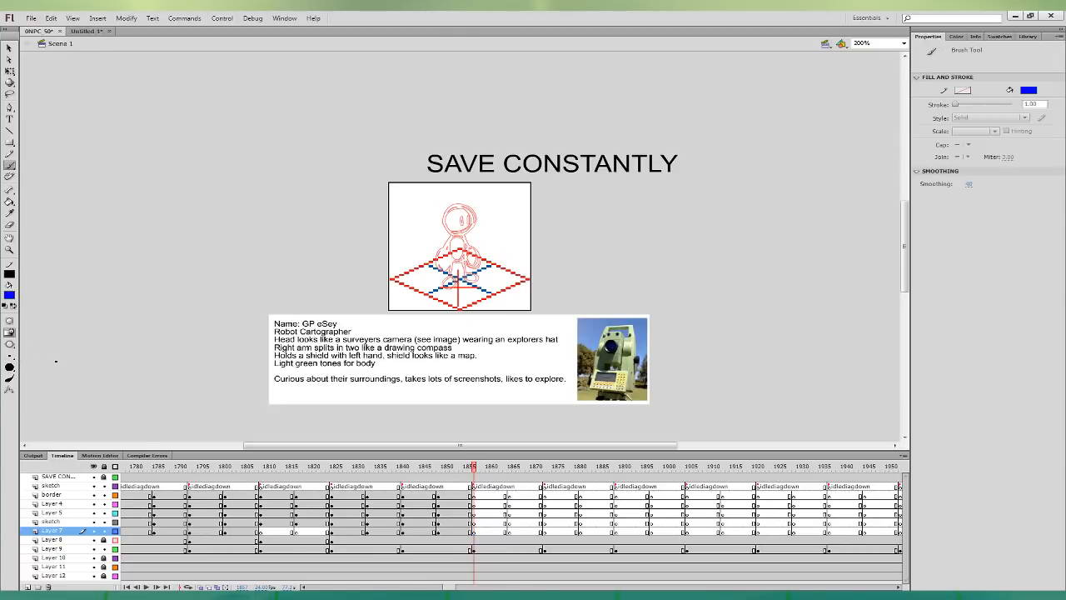
- Roughly sketch the robot's tapered, boxy surveyor's-camera body with its lens and round side knobs on the border layer
left_click(505, 495)
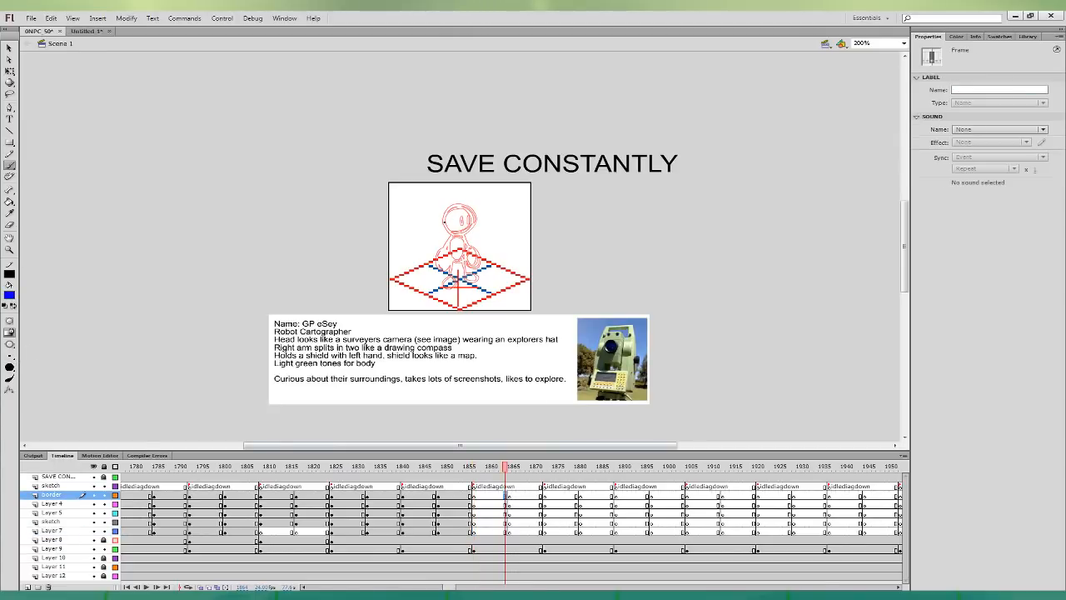
mouse_move(444, 217)
left_mouse_down()
mouse_move(453, 265)
mouse_move(483, 260)
mouse_move(478, 214)
left_mouse_up()
mouse_move(457, 217)
left_mouse_down()
mouse_move(459, 249)
mouse_move(475, 243)
mouse_move(472, 214)
mouse_move(442, 203)
mouse_move(450, 206)
left_mouse_up()
mouse_move(451, 204)
left_mouse_down()
mouse_move(473, 197)
mouse_move(443, 199)
mouse_move(431, 248)
mouse_move(451, 268)
left_mouse_up()
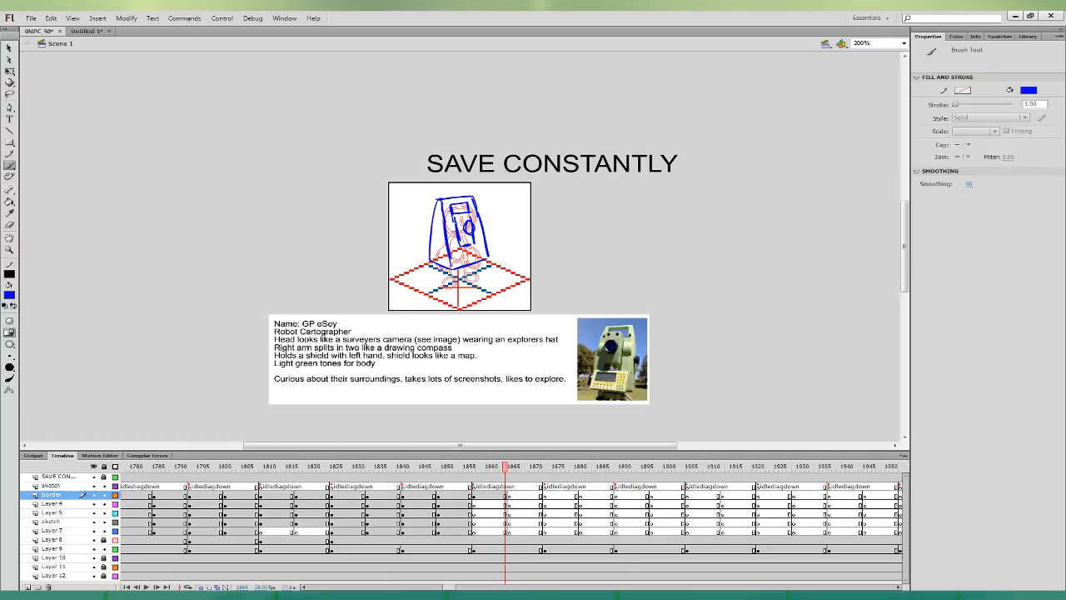
mouse_move(444, 219)
left_mouse_down()
mouse_move(434, 237)
mouse_move(438, 220)
mouse_move(447, 236)
mouse_move(452, 218)
mouse_move(480, 217)
mouse_move(457, 246)
mouse_move(477, 250)
mouse_move(475, 230)
mouse_move(453, 255)
mouse_move(478, 271)
mouse_move(488, 254)
left_mouse_up()
key("ctrl+z")
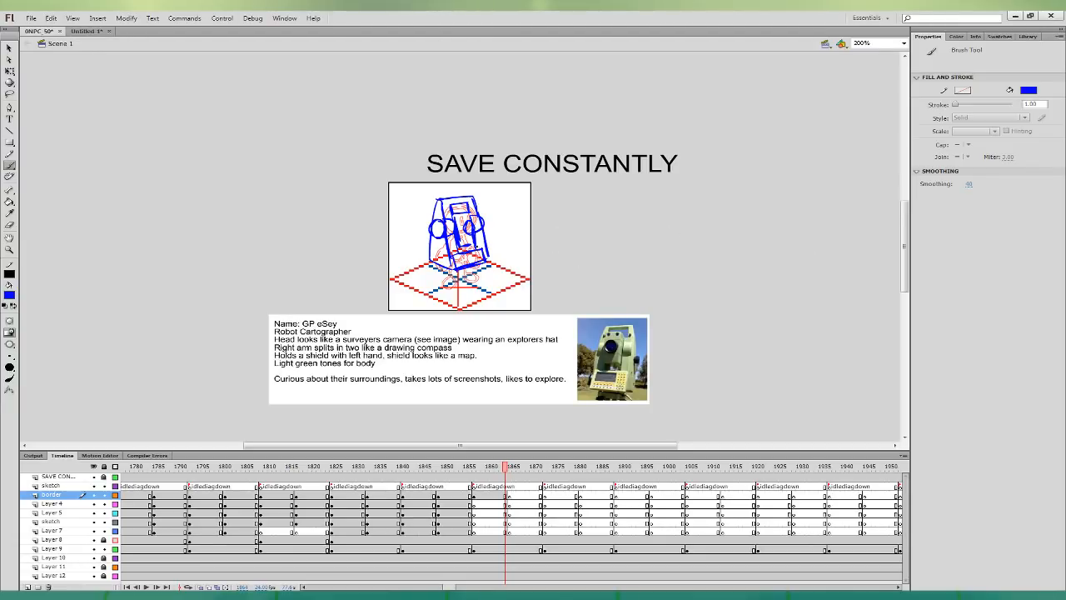
- Sketch the mouth and two raised arms that split like drawing compasses on either side of the body
left_click_drag(465, 251, 470, 247)
left_click_drag(431, 235, 422, 252)
mouse_move(408, 216)
left_mouse_down()
mouse_move(423, 250)
mouse_move(414, 244)
left_mouse_up()
mouse_move(486, 236)
left_mouse_down()
mouse_move(491, 248)
mouse_move(507, 216)
left_mouse_up()
key("ctrl+z")
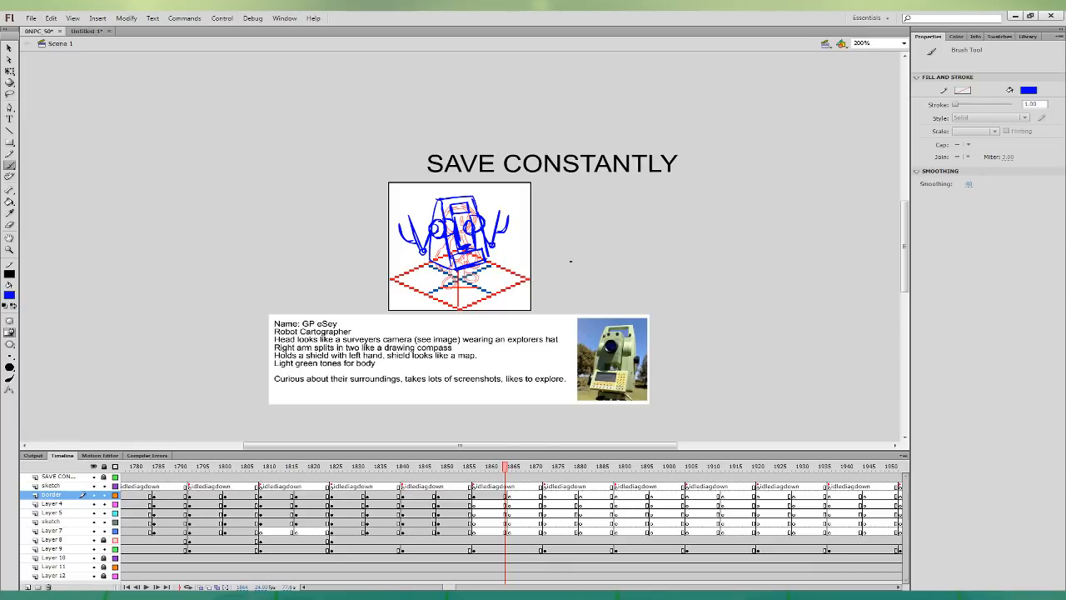
- Sketch two short legs under the body and a domed explorer's hat with a brim, undoing unwanted strokes
mouse_move(443, 267)
left_mouse_down()
mouse_move(449, 288)
mouse_move(478, 278)
mouse_move(481, 263)
mouse_move(454, 284)
left_mouse_up()
mouse_move(478, 200)
left_mouse_down()
mouse_move(451, 213)
mouse_move(482, 204)
mouse_move(449, 186)
mouse_move(431, 204)
mouse_move(471, 190)
mouse_move(434, 202)
mouse_move(484, 206)
mouse_move(432, 203)
mouse_move(477, 201)
left_mouse_up()
key("ctrl+z")
key("ctrl+z")
key("ctrl+z")
key("ctrl+z")
key("ctrl+z")
key("ctrl+z")
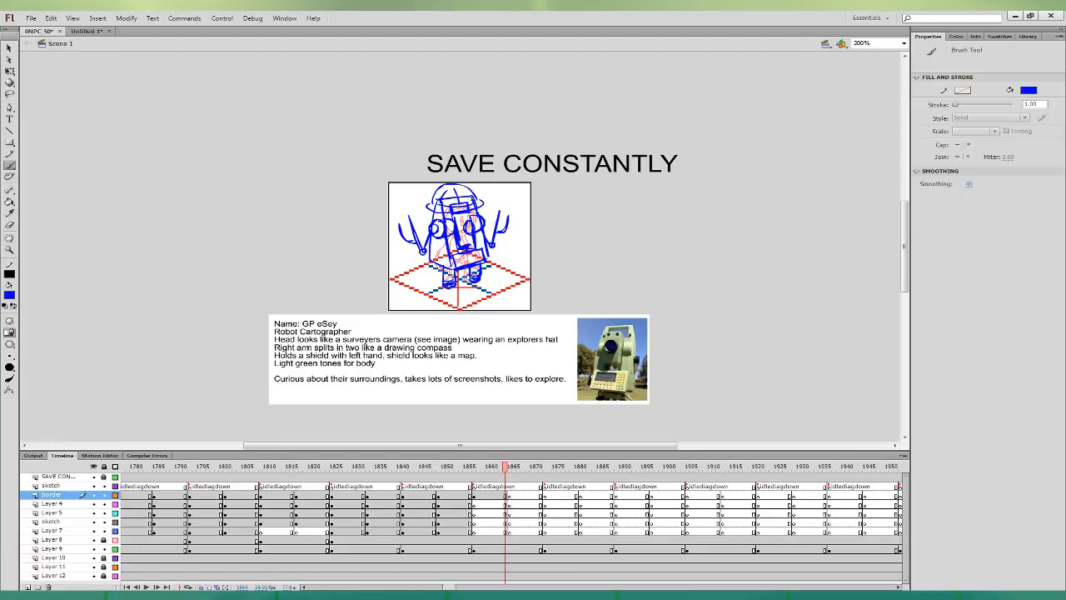
- Scale the whole blue robot sketch down slightly so it fits inside the frame
left_click(502, 495)
key("q")
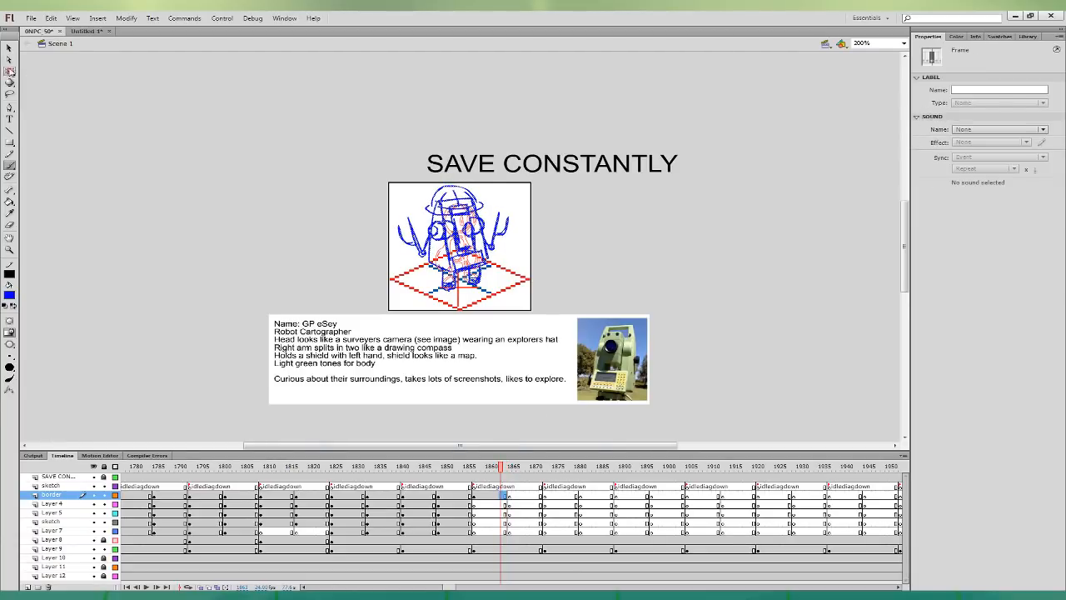
mouse_move(508, 185)
left_mouse_down()
mouse_move(533, 204)
mouse_move(516, 193)
left_mouse_up()
- Move the robot sketch from the border layer to the outlined Layer 8 as a tracing guide for this character's frames
left_click(473, 540)
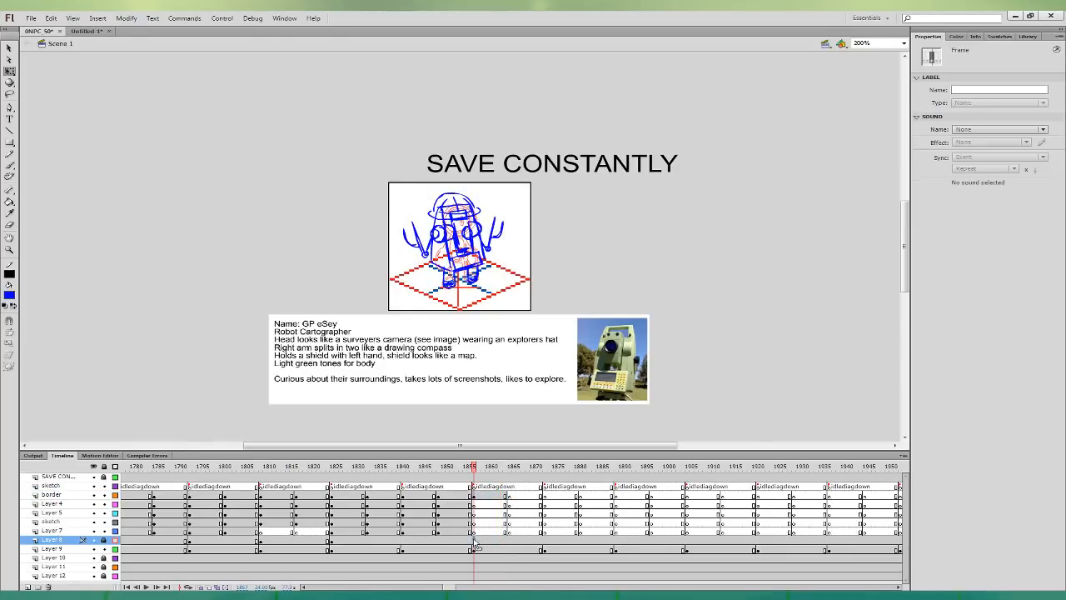
left_click_drag(545, 542, 546, 542)
left_click(474, 495)
left_click_drag(474, 495, 474, 541)
left_click(475, 496)
left_click(504, 497)
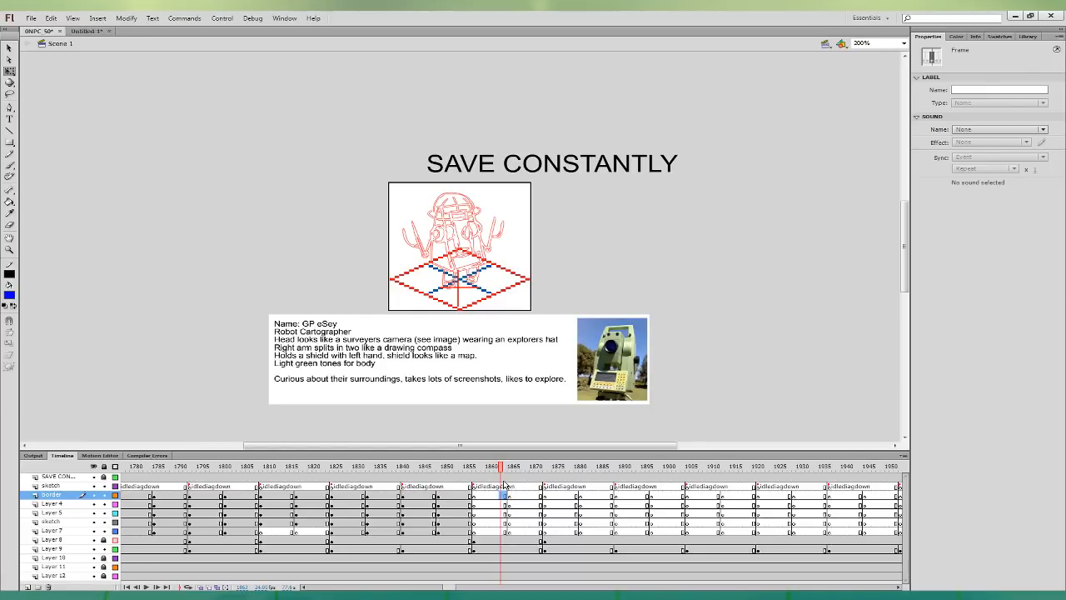
- Ink the explorer's hat in black on the border layer, with its brim, dome, seams and top button
key("ctrl+equal")
key("b")
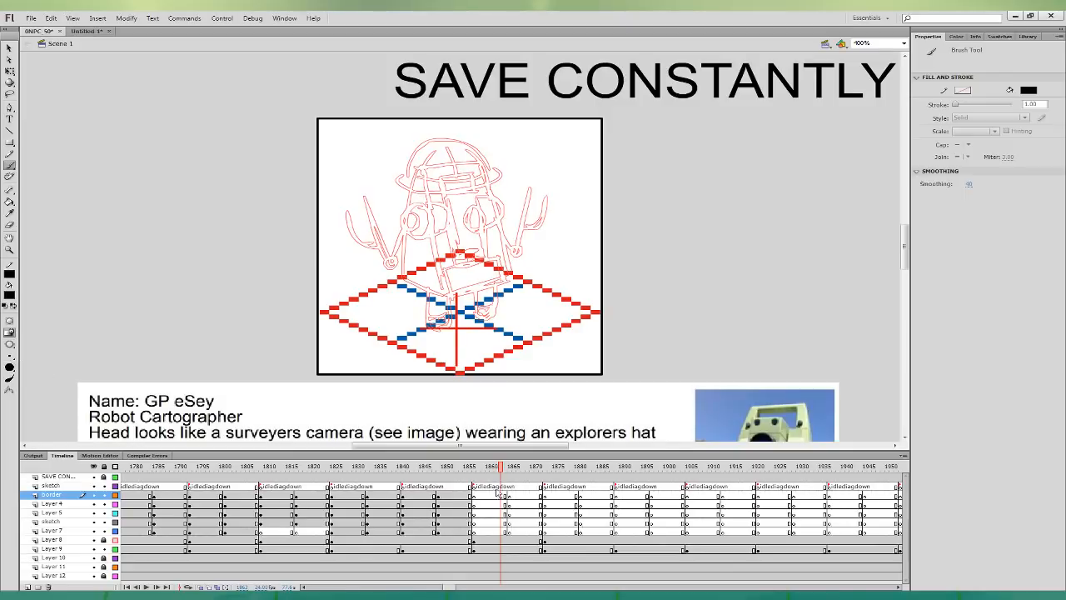
key("period")
key("space")
mouse_move(691, 334)
left_mouse_down()
mouse_move(678, 274)
mouse_move(723, 250)
mouse_move(718, 268)
left_mouse_up()
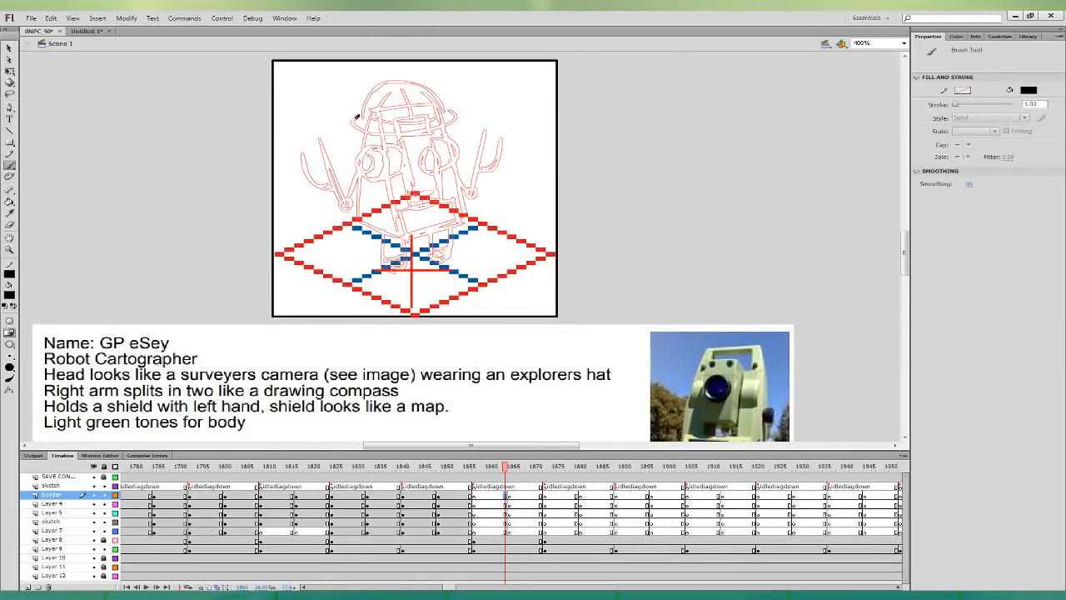
mouse_move(356, 117)
left_mouse_down()
mouse_move(388, 135)
mouse_move(446, 118)
left_mouse_up()
key("ctrl+z")
mouse_move(360, 111)
left_mouse_down()
mouse_move(358, 126)
mouse_move(394, 138)
mouse_move(442, 131)
mouse_move(453, 110)
mouse_move(424, 85)
mouse_move(375, 80)
mouse_move(362, 113)
mouse_move(377, 120)
mouse_move(405, 102)
mouse_move(406, 122)
mouse_move(438, 115)
mouse_move(407, 87)
left_mouse_up()
key("ctrl+z")
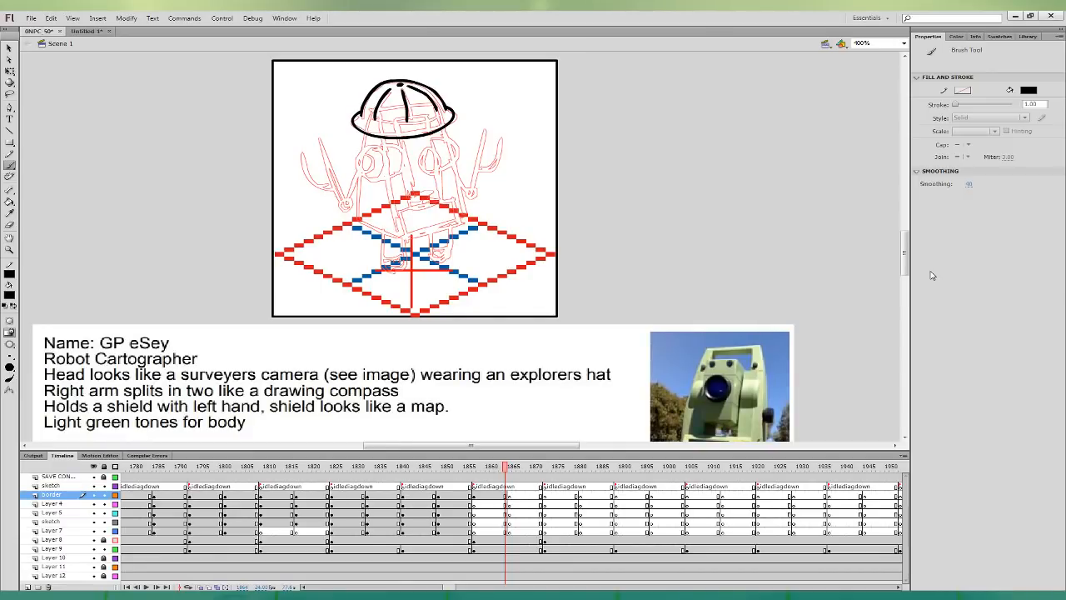
- Ink the thick round lens and the slanted rectangular faceplate around it, with small dots above the lens
key("ctrl+minus")
mouse_move(470, 226)
left_mouse_down()
mouse_move(465, 237)
mouse_move(470, 228)
left_mouse_up()
key("ctrl+z")
key("ctrl+equal")
mouse_move(774, 245)
left_mouse_down()
mouse_move(702, 218)
mouse_move(670, 226)
left_mouse_up()
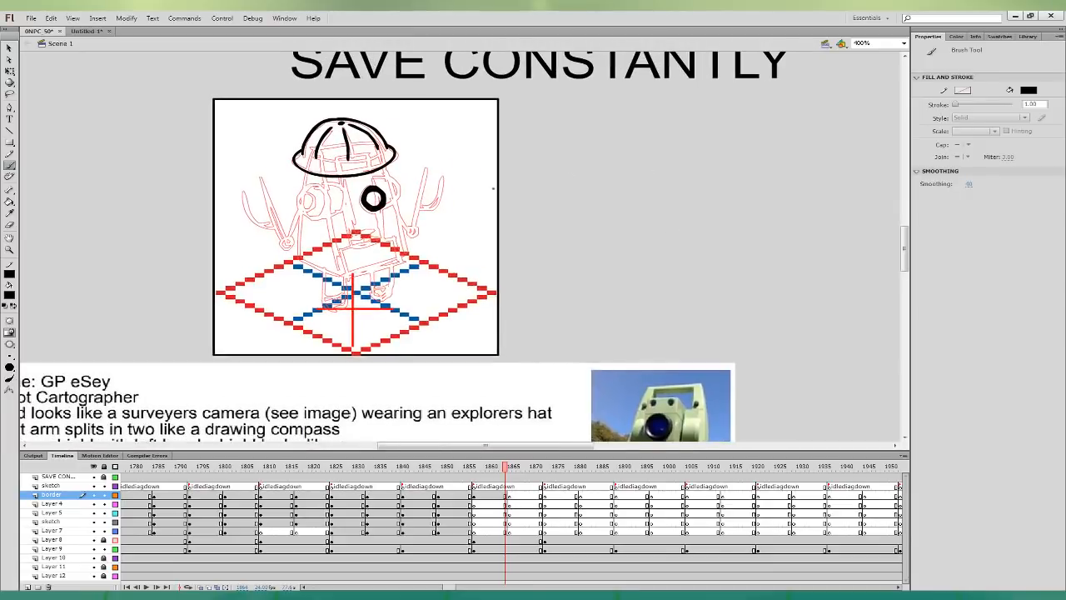
mouse_move(342, 177)
left_mouse_down()
mouse_move(361, 230)
mouse_move(386, 225)
mouse_move(376, 172)
left_mouse_up()
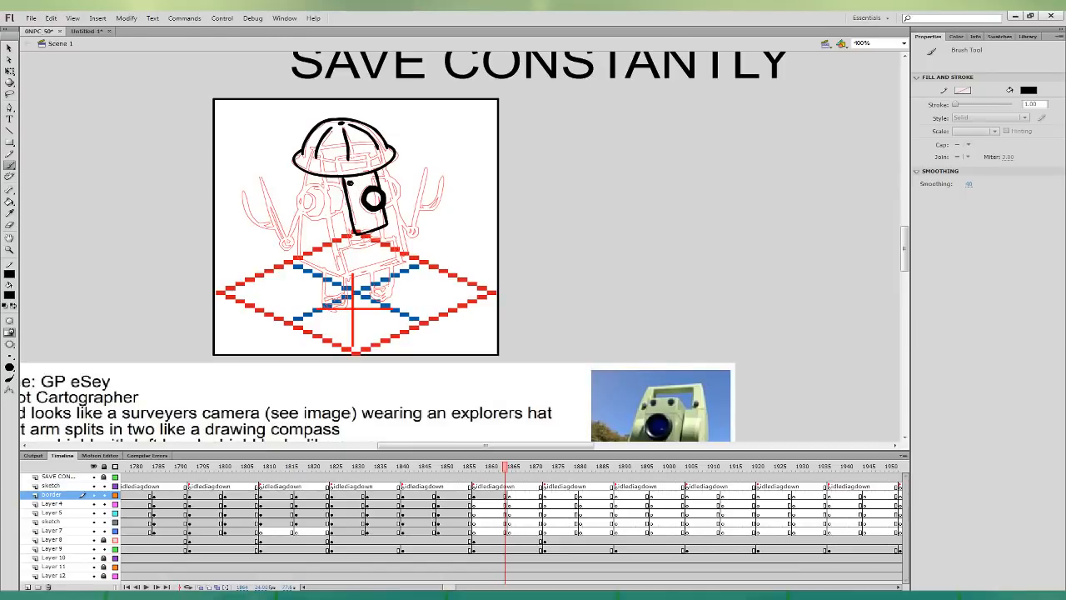
mouse_move(372, 181)
left_mouse_down()
mouse_move(363, 207)
mouse_move(374, 210)
left_mouse_up()
- Ink the cylindrical knob on the near side of the faceplate, undoing strokes that miss the sketch
mouse_move(746, 274)
left_mouse_down()
mouse_move(721, 190)
mouse_move(728, 223)
left_mouse_up()
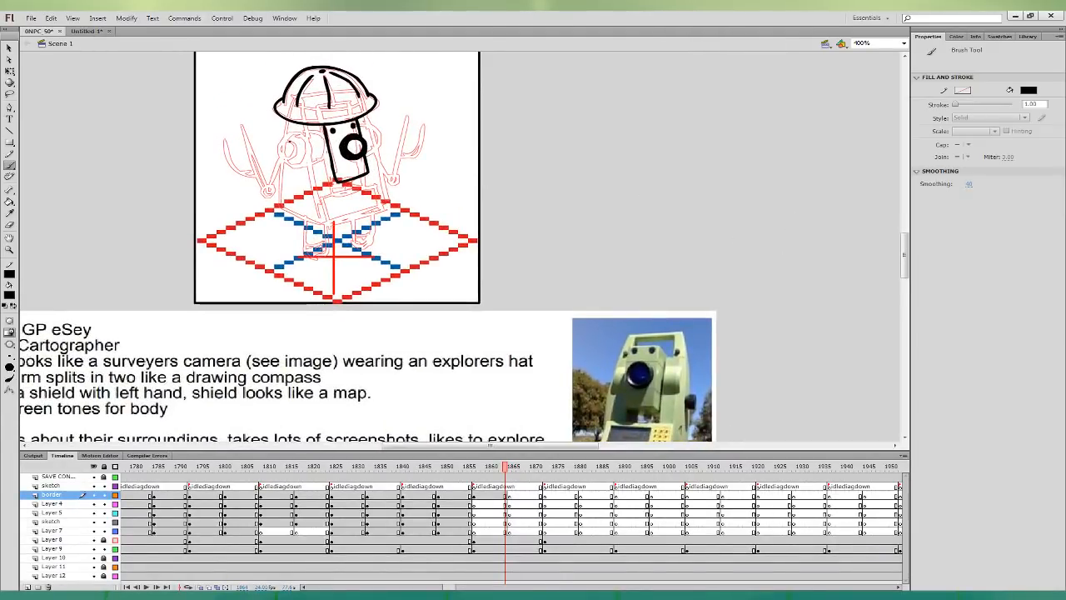
mouse_move(289, 142)
left_mouse_down()
mouse_move(280, 151)
mouse_move(287, 142)
mouse_move(286, 165)
mouse_move(298, 168)
mouse_move(283, 159)
mouse_move(303, 165)
mouse_move(301, 137)
mouse_move(282, 159)
mouse_move(330, 148)
mouse_move(315, 132)
mouse_move(297, 130)
mouse_move(324, 143)
mouse_move(293, 129)
mouse_move(325, 146)
mouse_move(304, 131)
mouse_move(284, 137)
left_mouse_up()
key("ctrl+z")
key("ctrl+z")
key("ctrl+z")
key("ctrl+z")
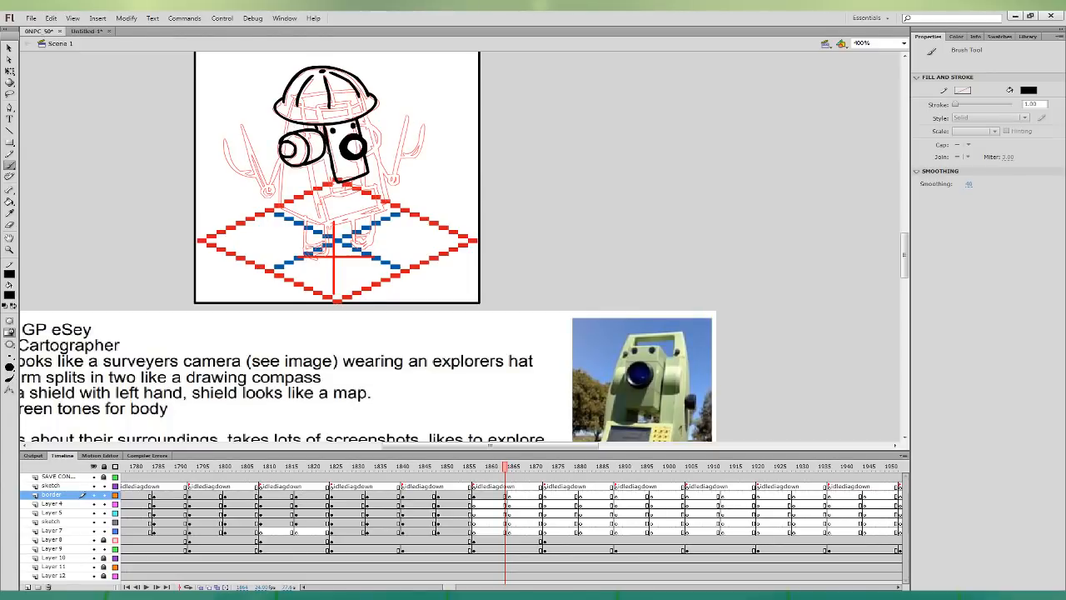
- Ink the slanted control panel box below the faceplate and the tapered body's front and side edges, redoing strokes that miss the sketch
mouse_move(316, 126)
left_mouse_down()
mouse_move(332, 195)
mouse_move(365, 187)
mouse_move(324, 198)
mouse_move(328, 215)
mouse_move(365, 220)
mouse_move(375, 188)
left_mouse_up()
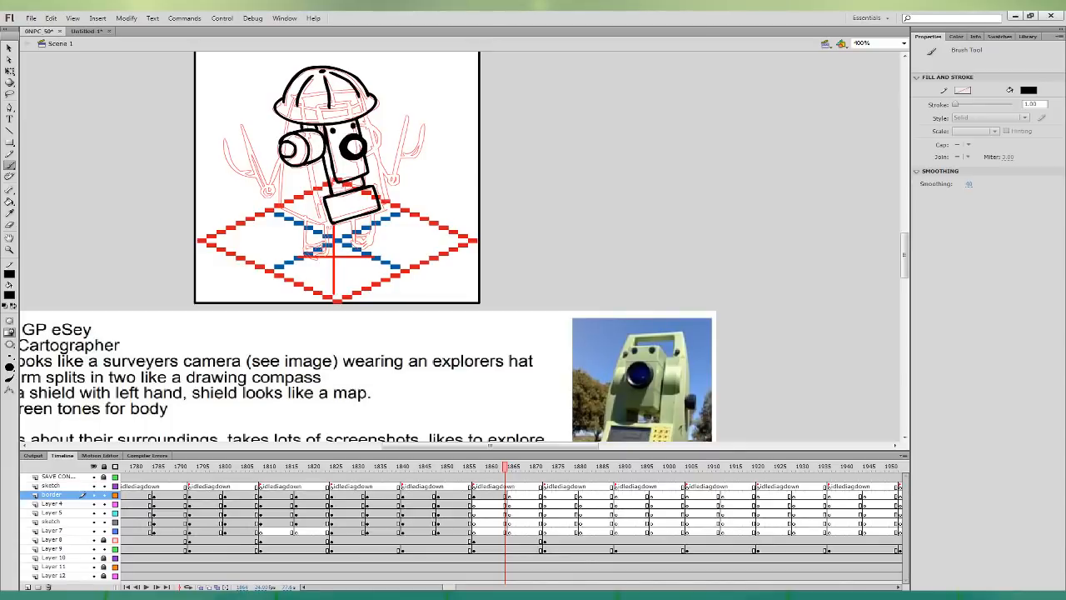
left_click_drag(310, 165, 320, 221)
left_click_drag(383, 204, 364, 122)
key("ctrl+z")
left_click_drag(383, 205, 365, 124)
key("ctrl+z")
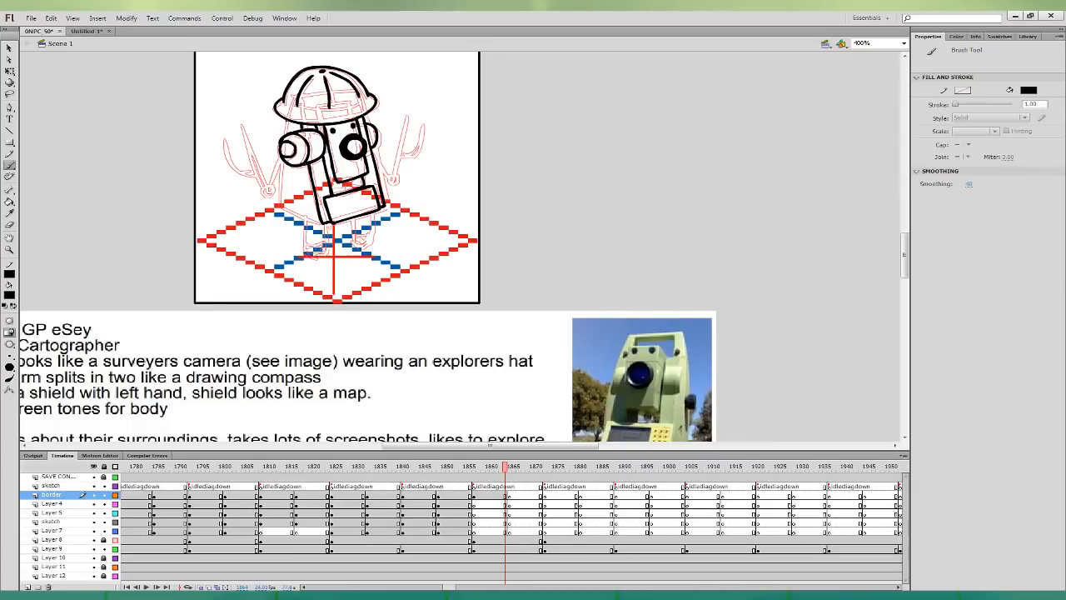
left_click_drag(284, 135, 287, 119)
key("ctrl+z")
mouse_move(281, 160)
left_mouse_down()
mouse_move(290, 208)
mouse_move(322, 223)
left_mouse_up()
key("ctrl+z")
mouse_move(282, 161)
left_mouse_down()
mouse_move(280, 203)
mouse_move(322, 223)
left_mouse_up()
- Move the inked hat, head and body from the border layer to Layer 4, returning to the border layer's frame
left_click(473, 496)
left_click_drag(473, 495, 474, 505)
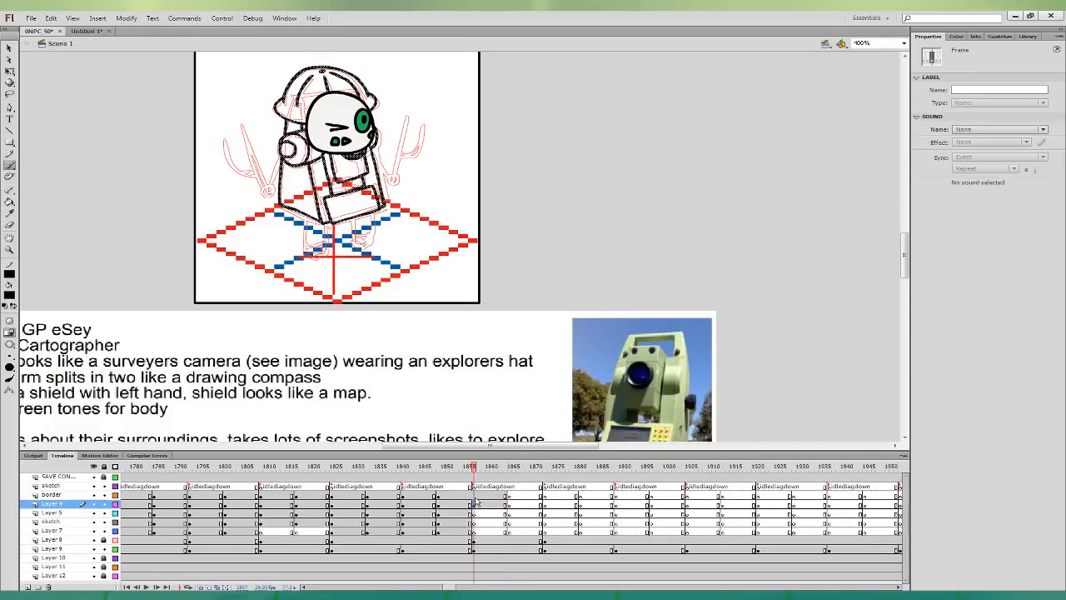
left_click(474, 496)
left_click(505, 495)
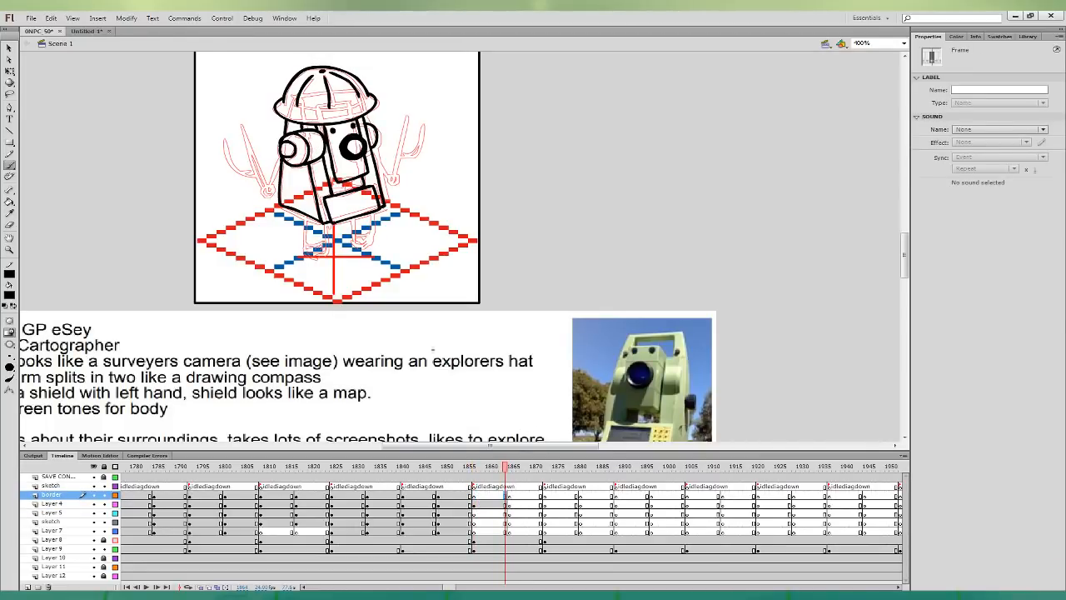
- Ink the near arm on the border layer as an open drawing compass with a round joint and a thin upper arm
key("b")
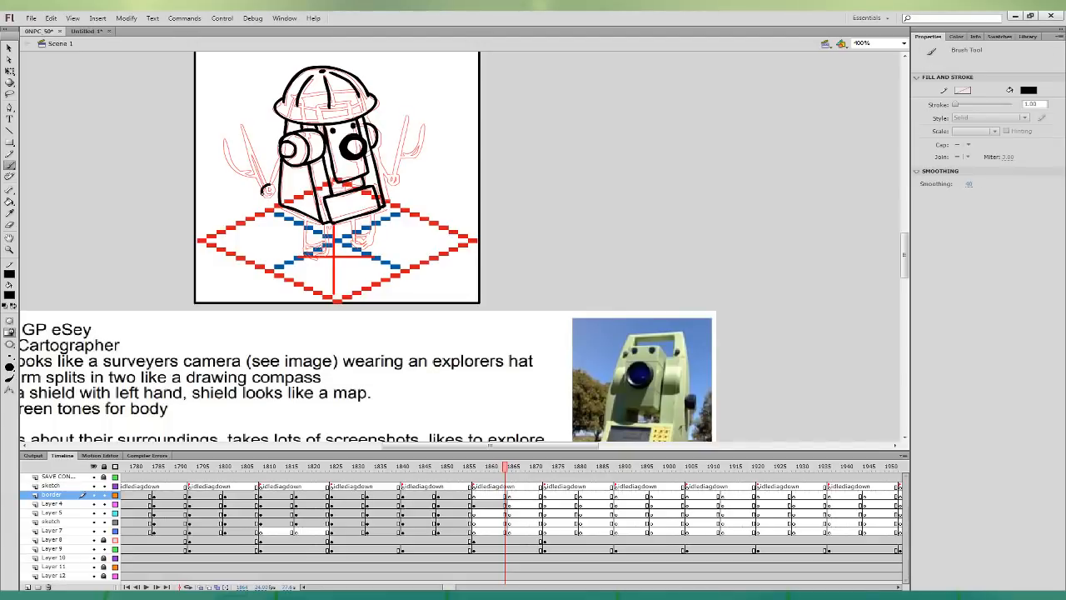
key("ctrl+z")
left_click_drag(268, 183, 268, 197)
left_click_drag(258, 161, 238, 118)
key("ctrl+z")
left_click_drag(267, 182, 243, 127)
mouse_move(259, 179)
left_mouse_down()
mouse_move(243, 125)
mouse_move(231, 147)
mouse_move(219, 139)
mouse_move(254, 174)
left_mouse_up()
key("ctrl+z")
key("ctrl+z")
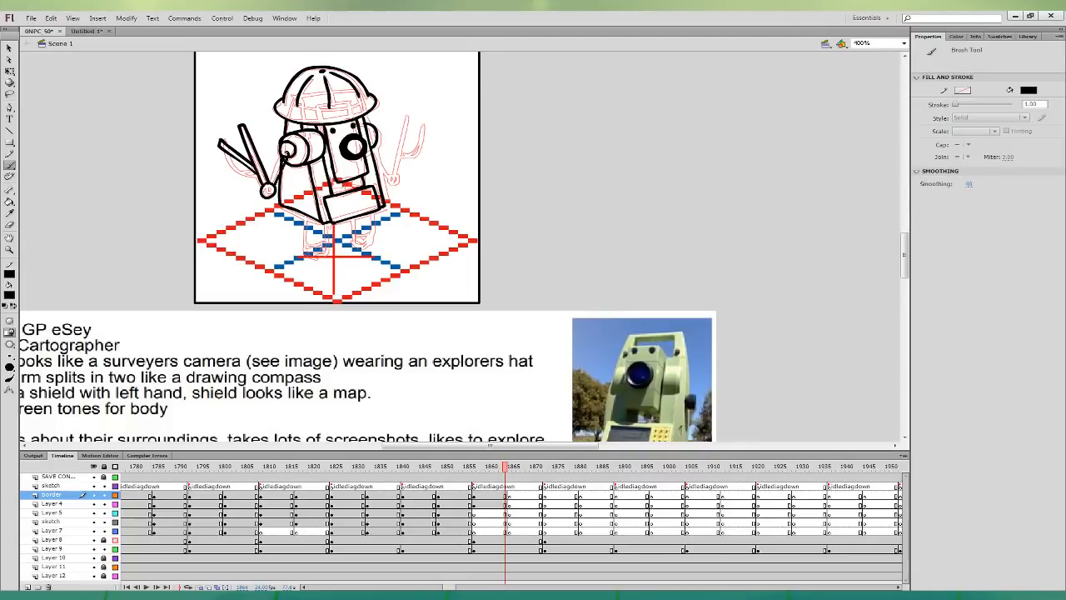
key("ctrl+z")
key("ctrl+z")
left_click_drag(271, 184, 279, 165)
- Ink the near leg on Layer 5 as a rounded capsule with a line separating the foot
left_click(506, 512)
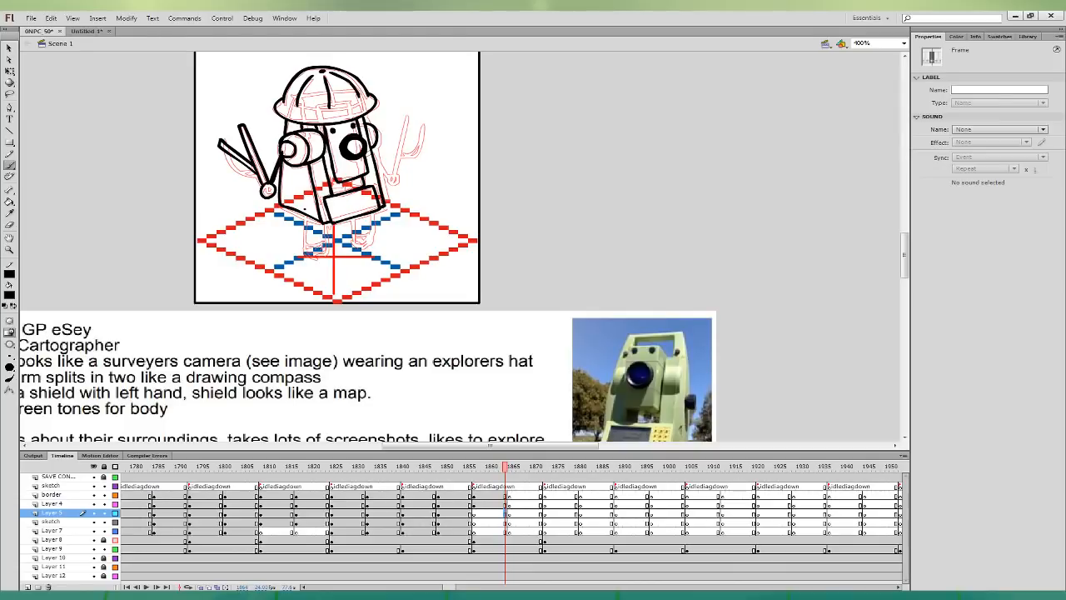
left_click_drag(306, 248, 308, 253)
key("ctrl+z")
left_click_drag(305, 207, 305, 242)
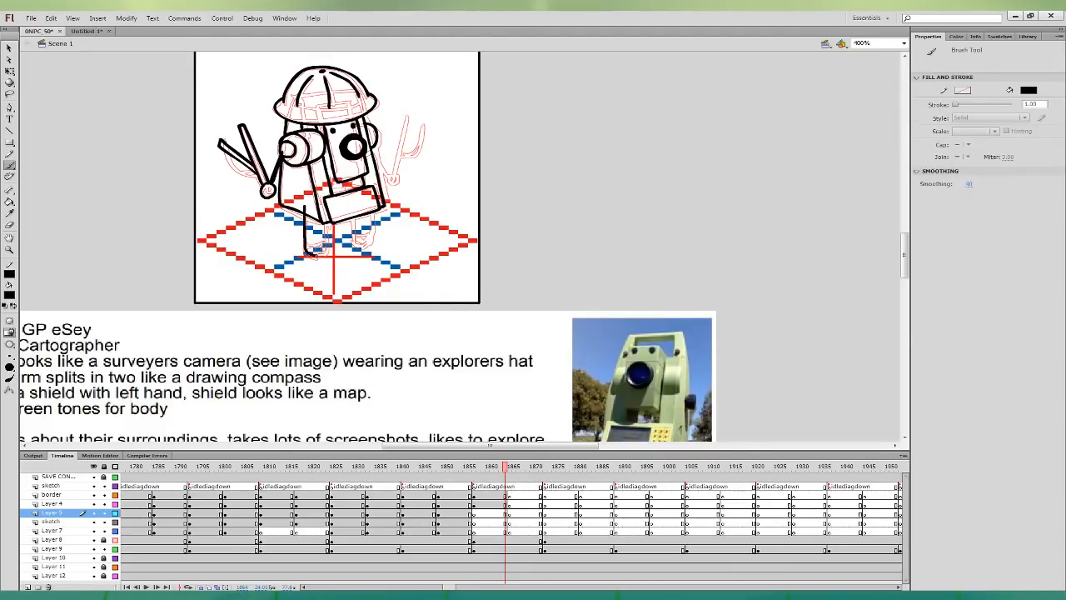
left_click_drag(314, 198, 306, 253)
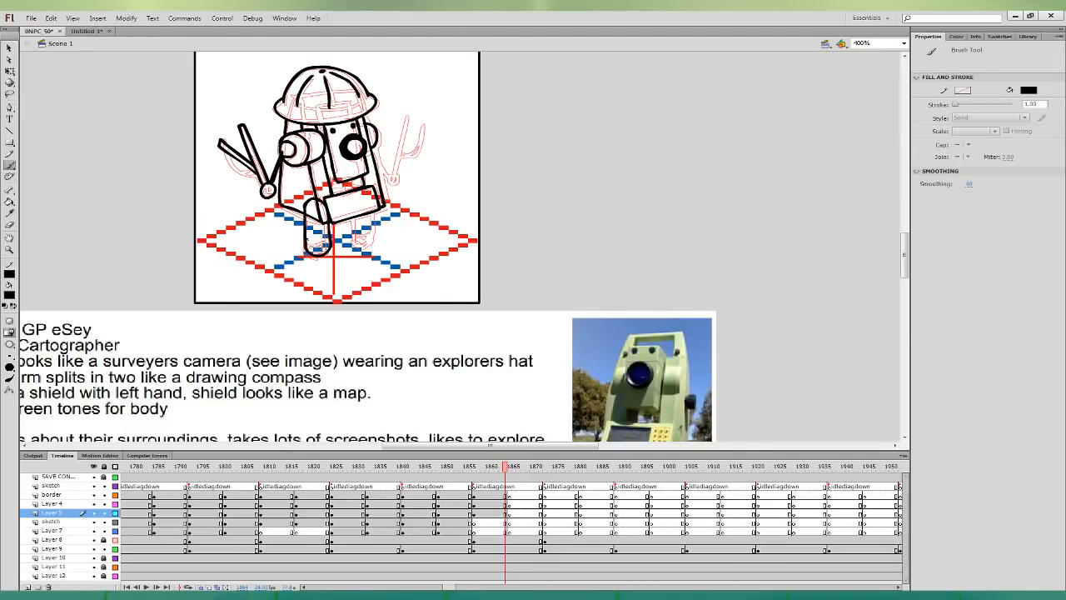
- Nudge the inked leg and then the compass arm slightly outward from the body with Free Transform
key("q")
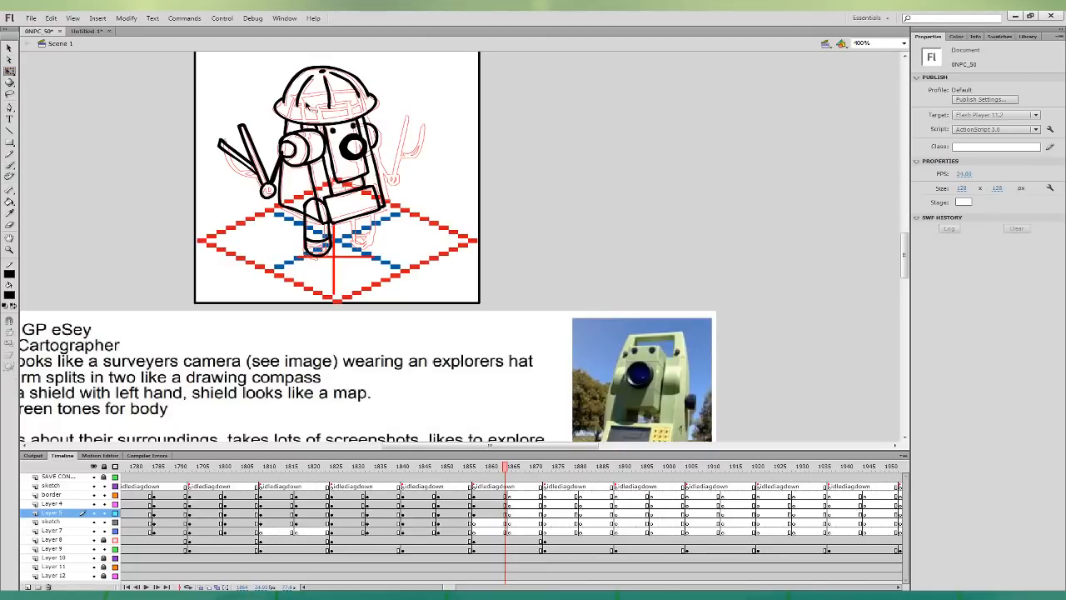
left_click(331, 239)
left_click_drag(331, 239, 328, 232)
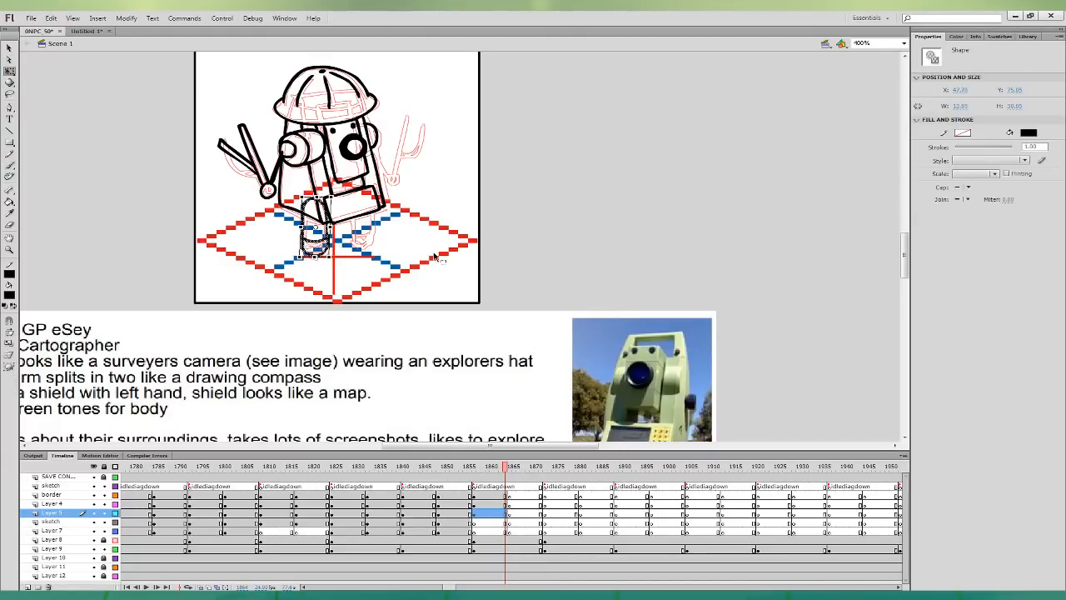
left_click(480, 239)
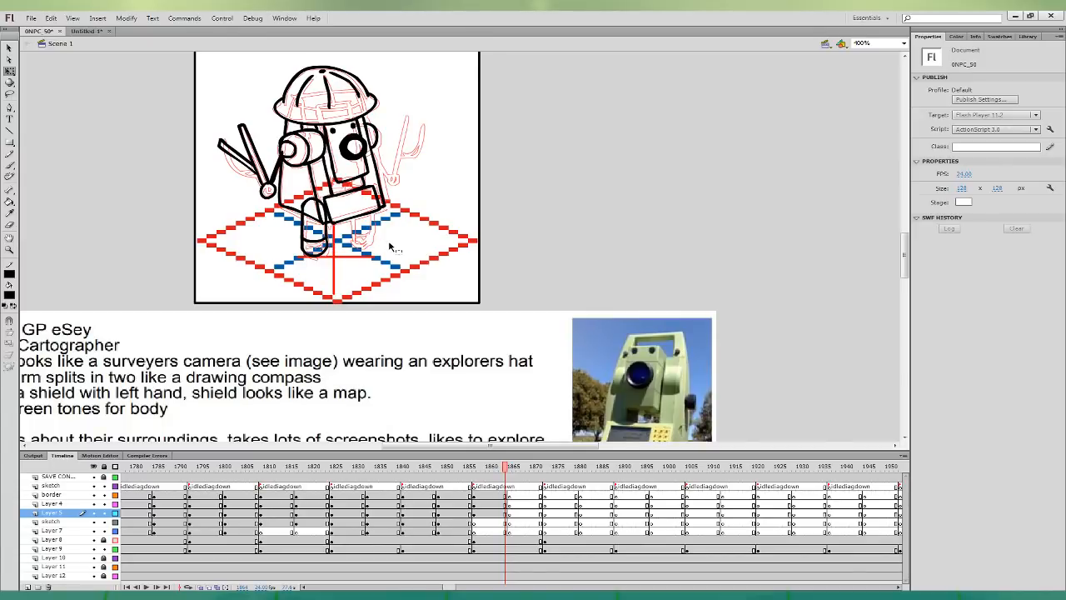
left_click(292, 178)
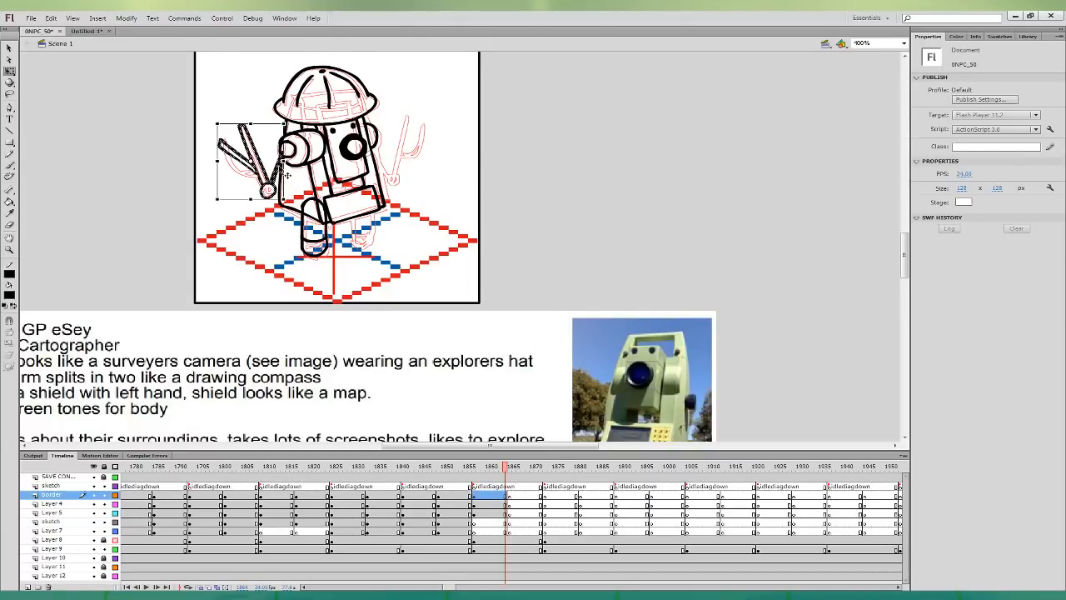
left_click(441, 157)
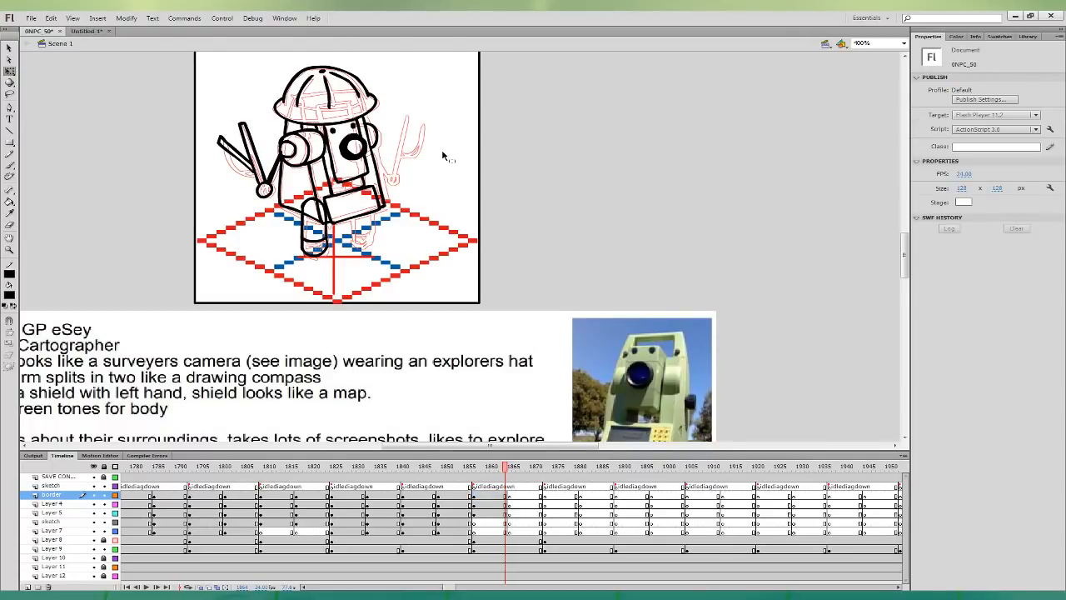
- Draw a small display screen and a dotted keypad inside the control panel on Layer 4, following the reference photo
scroll(661, 258, "down", 5)
scroll(725, 222, "up", 3)
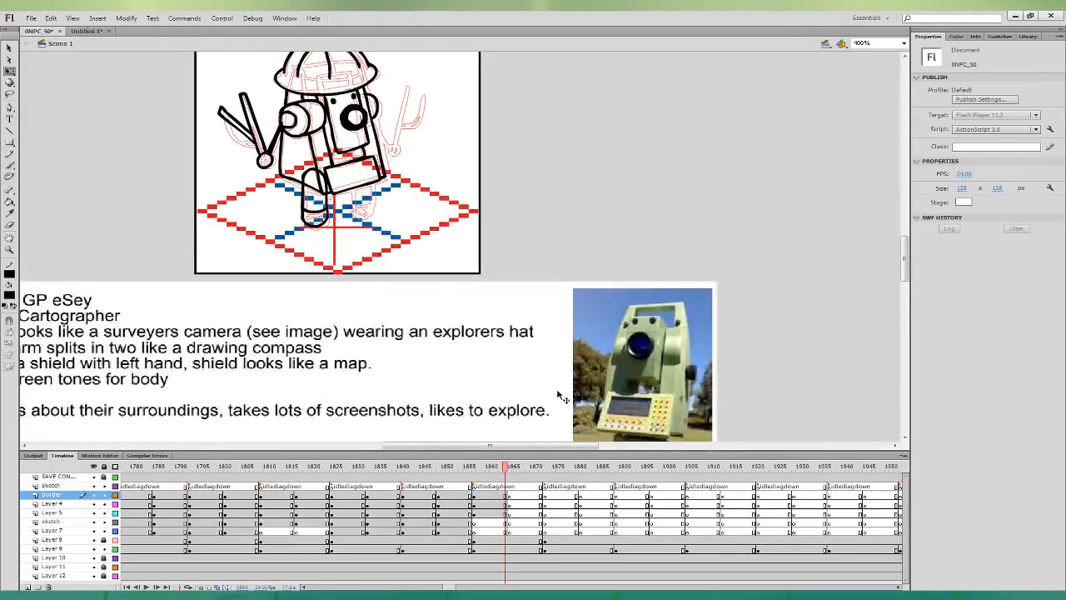
left_click(505, 504)
left_click(11, 165)
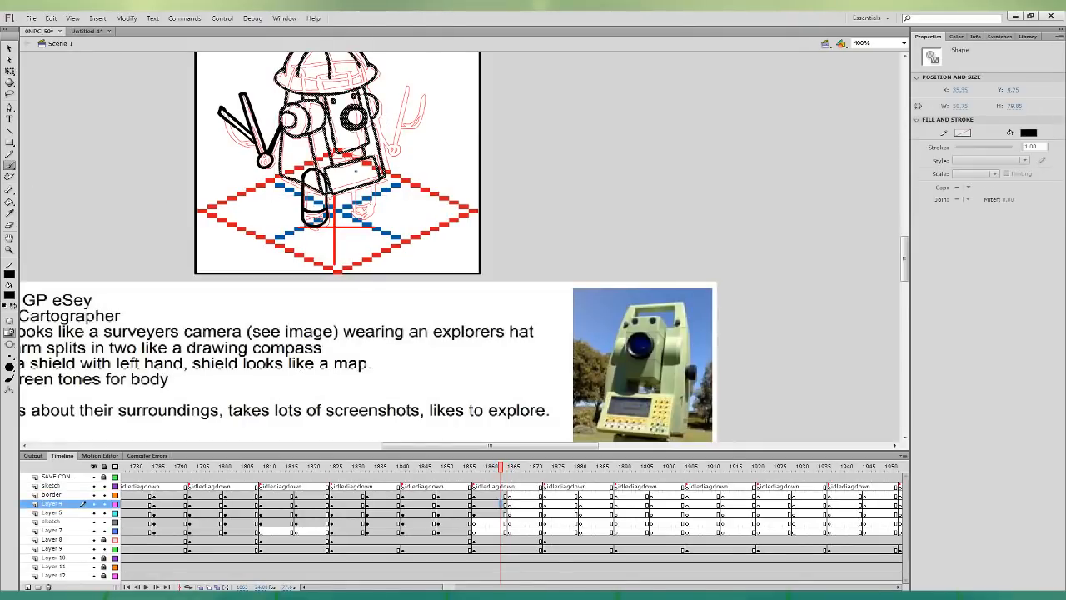
mouse_move(333, 171)
left_mouse_down()
mouse_move(357, 175)
mouse_move(334, 172)
left_mouse_up()
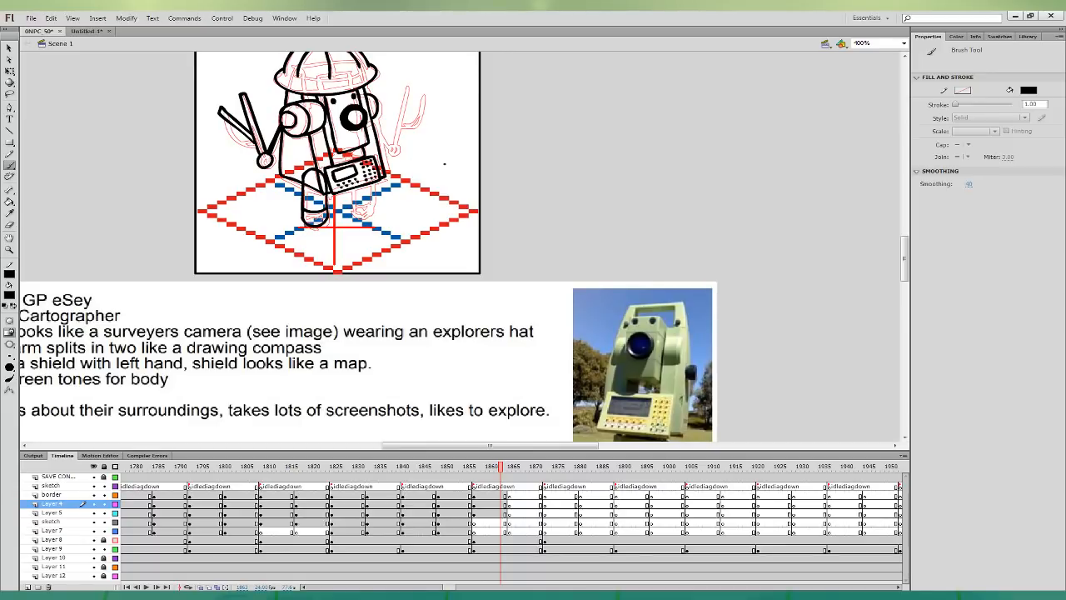
- Shift the compass arm slightly back toward the body
mouse_move(560, 183)
left_mouse_down()
mouse_move(542, 209)
mouse_move(549, 188)
mouse_move(552, 215)
left_mouse_up()
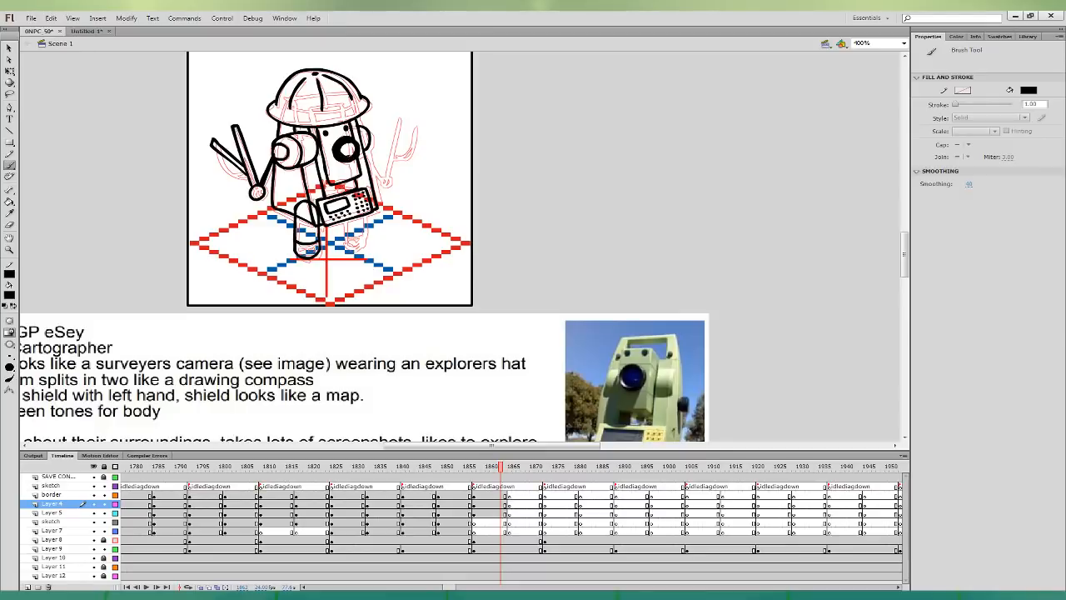
mouse_move(454, 201)
left_mouse_down()
mouse_move(478, 138)
mouse_move(454, 205)
left_mouse_up()
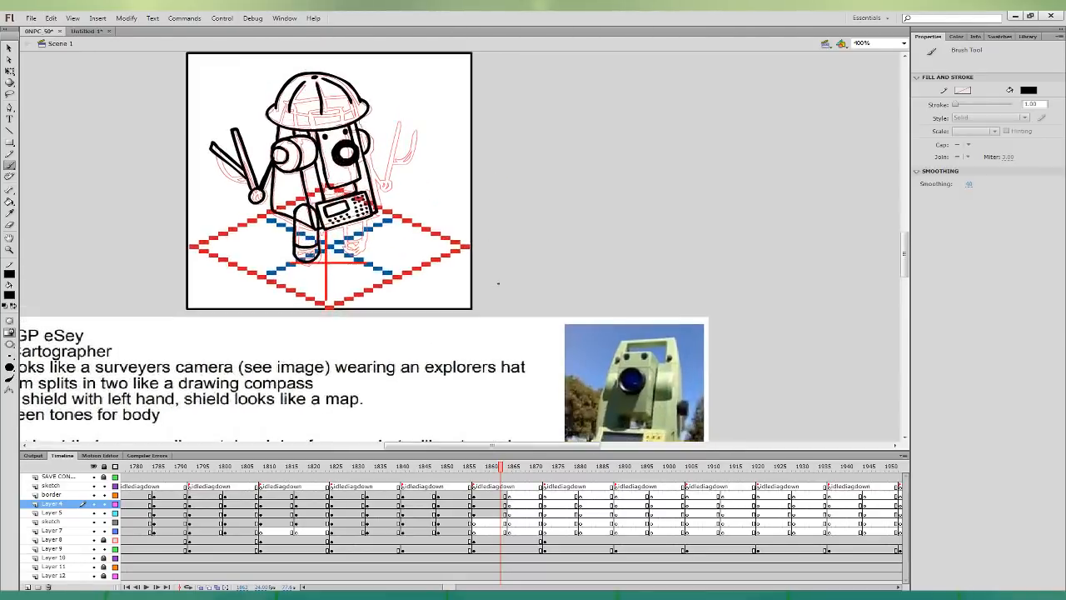
left_click(9, 72)
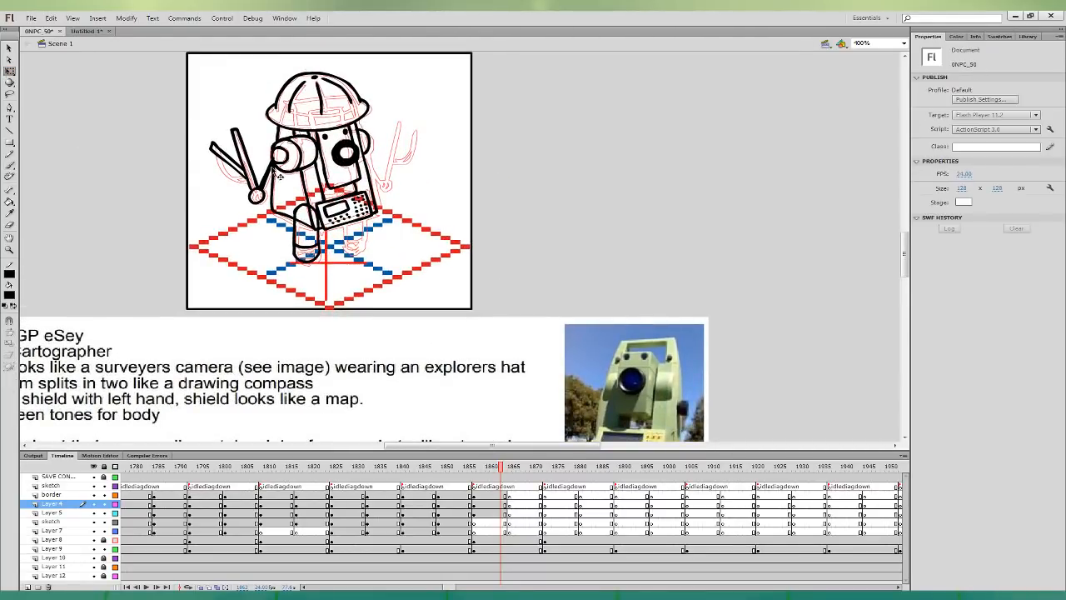
left_click_drag(271, 165, 274, 165)
left_click(410, 170)
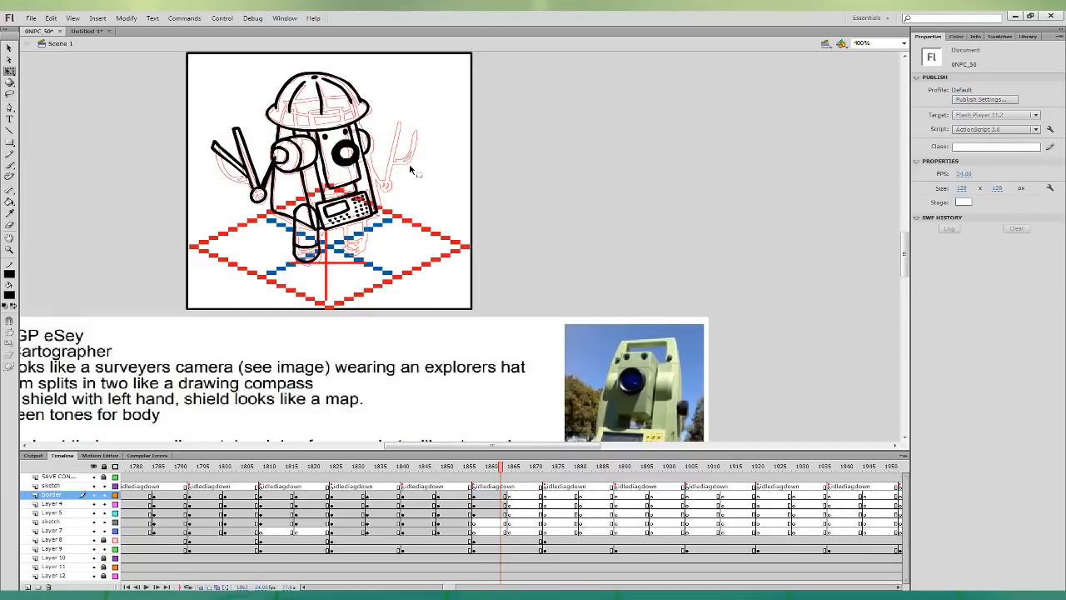
- Fill the body's front, side panel and both side knobs with muted green tones
left_click(10, 200)
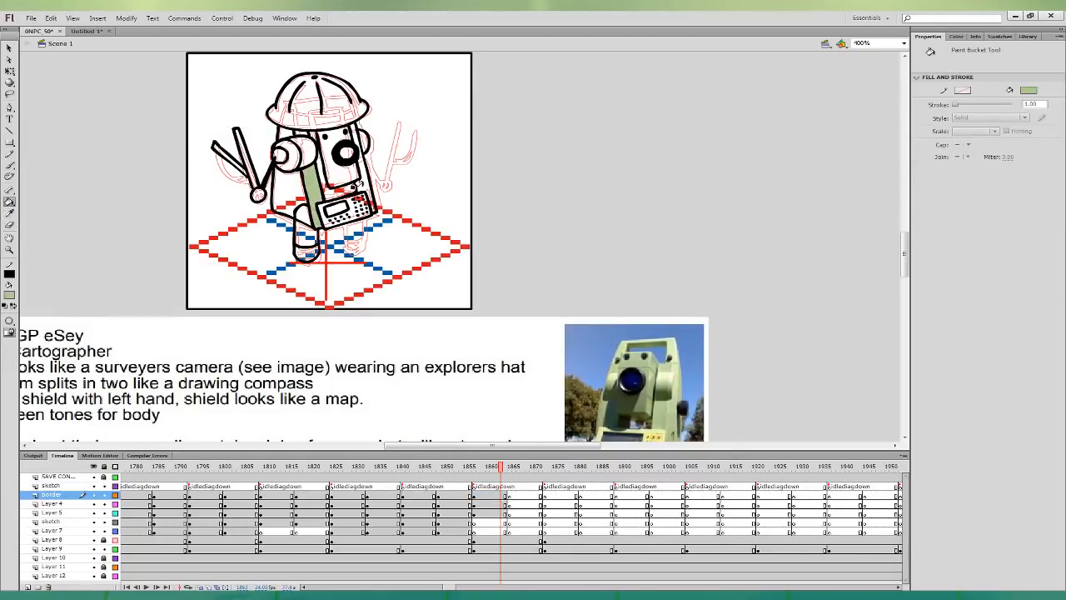
left_click(297, 131)
key("ctrl+z")
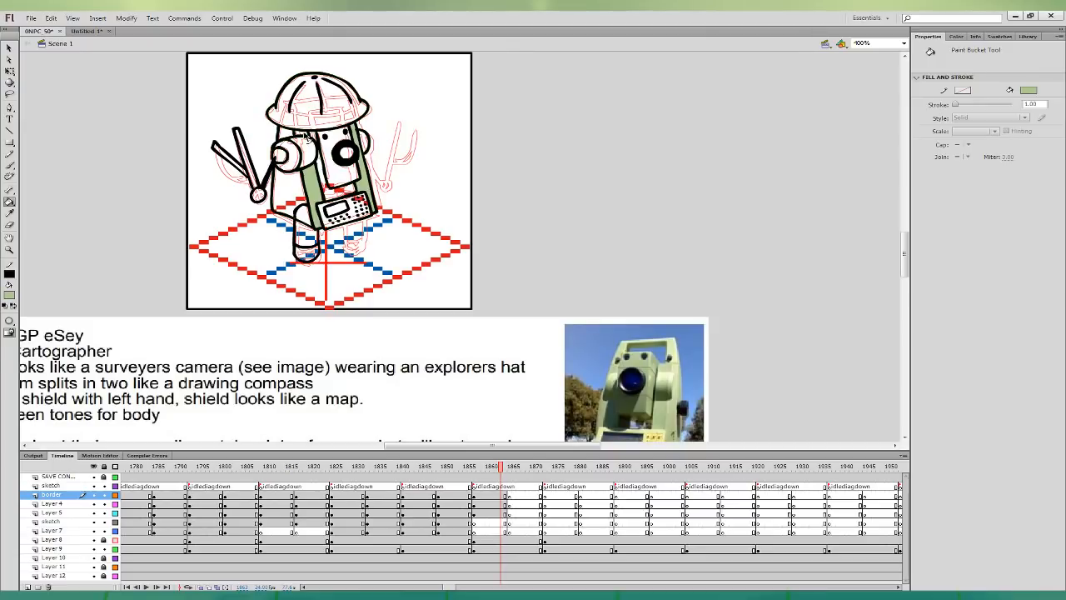
left_click(302, 133)
left_click(282, 132)
left_click(291, 192)
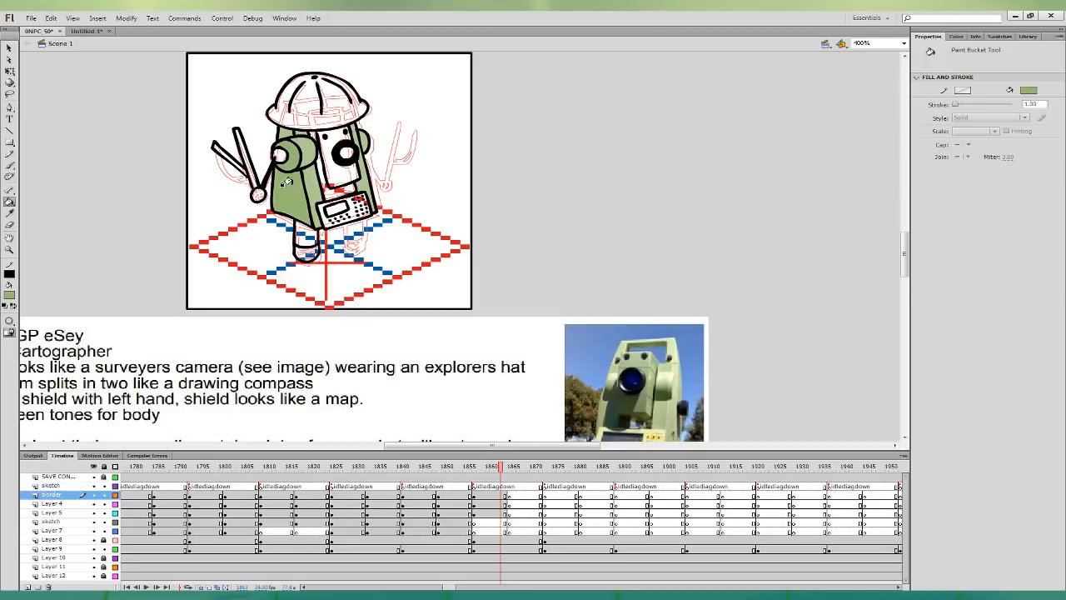
left_click(10, 49)
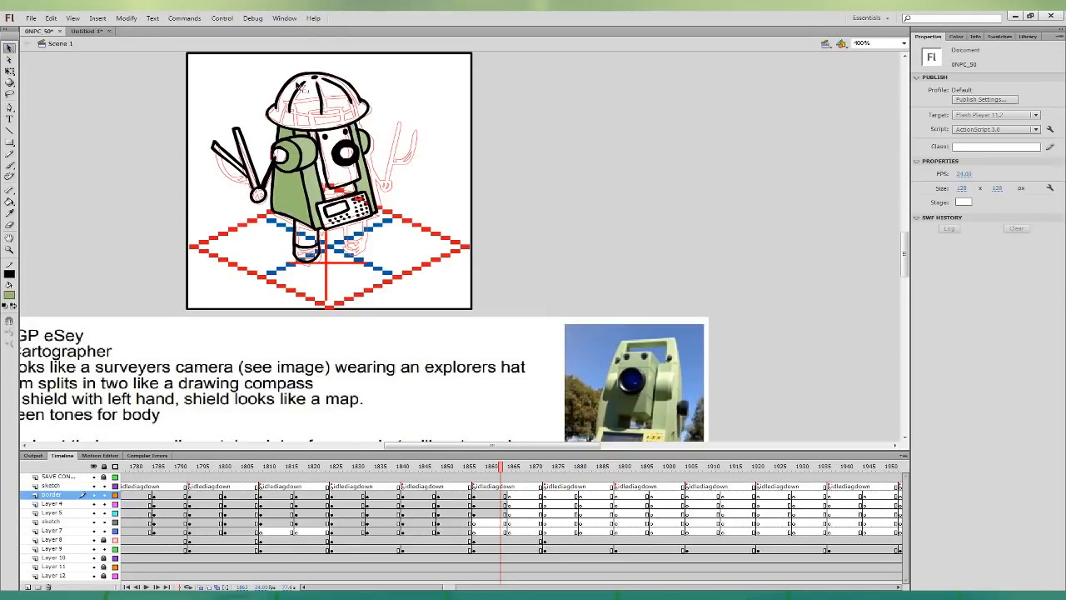
left_click(294, 170)
left_click(290, 171)
key("Escape")
left_click(293, 170)
key("Escape")
key("k")
key("b")
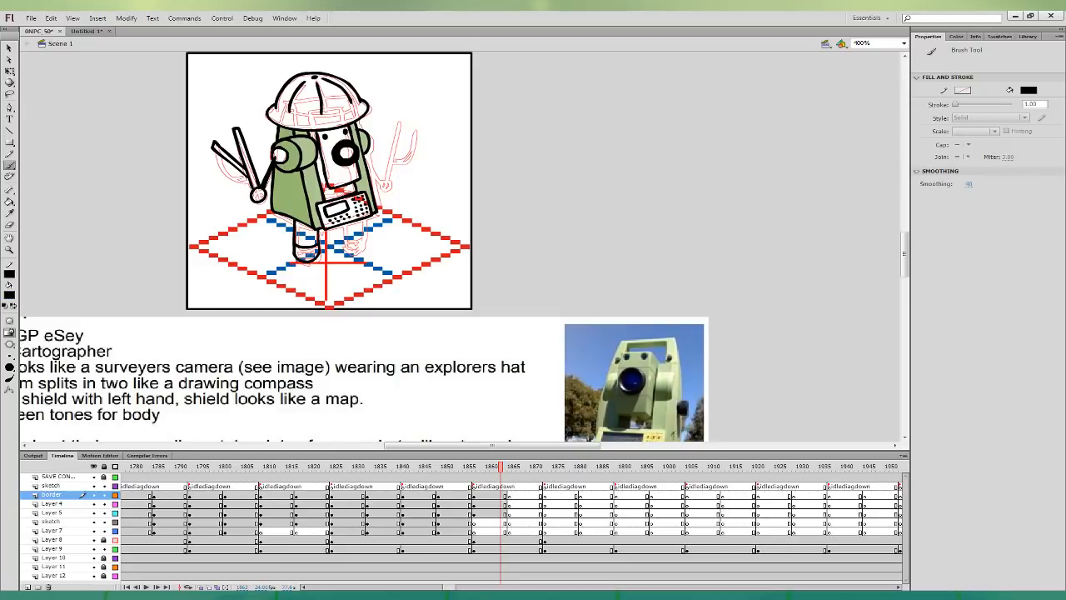
- Close the gap between the faceplate and control panel with a black stroke on Layer 4, and fill the faceplate with the sampled body green
left_click(498, 503)
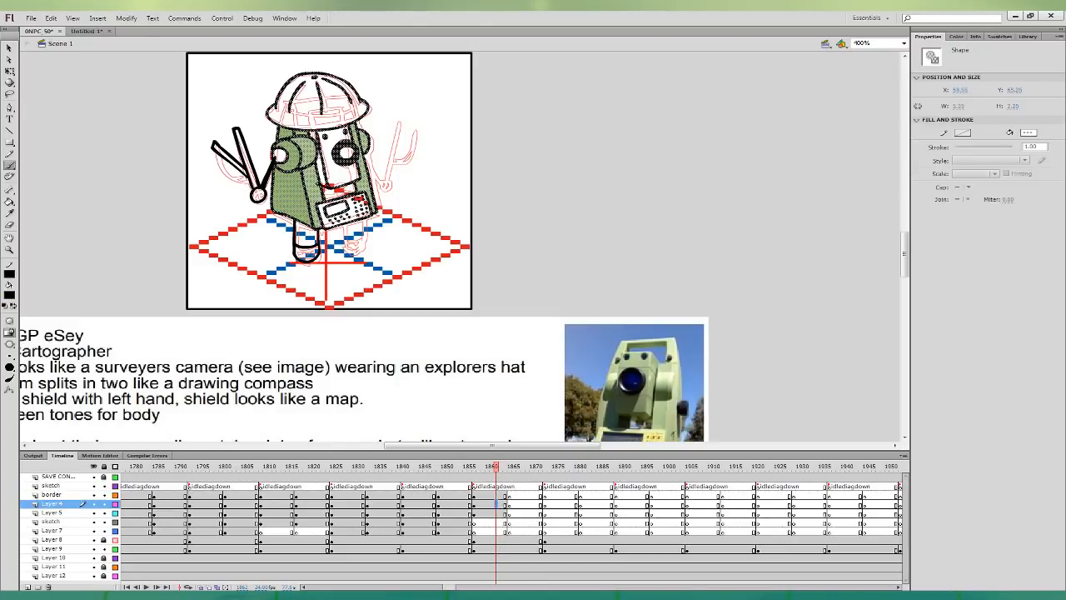
key("Escape")
left_click(10, 213)
left_click(294, 196)
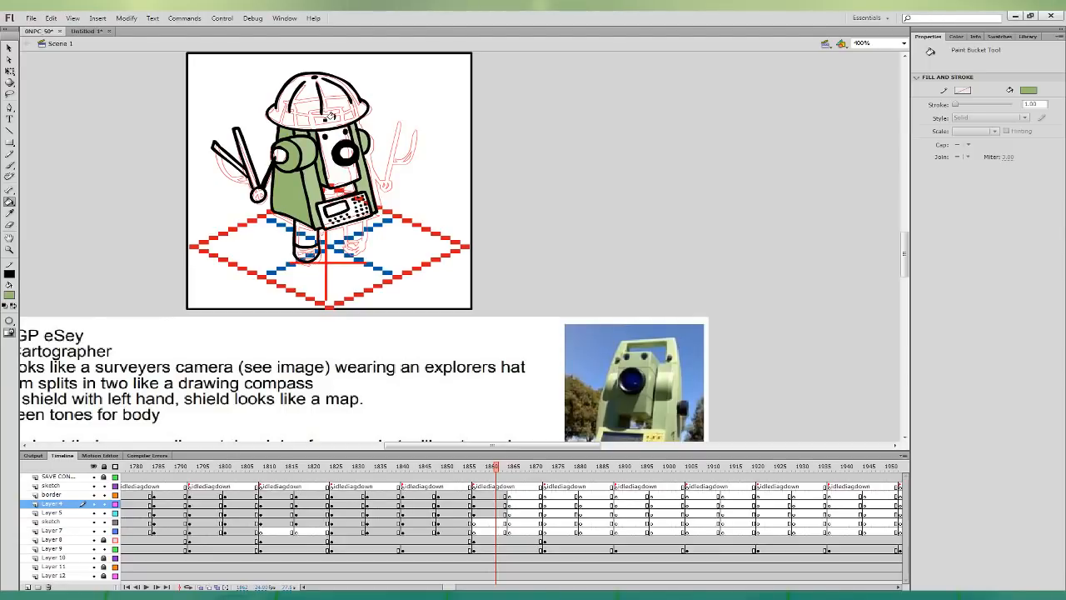
left_click(10, 165)
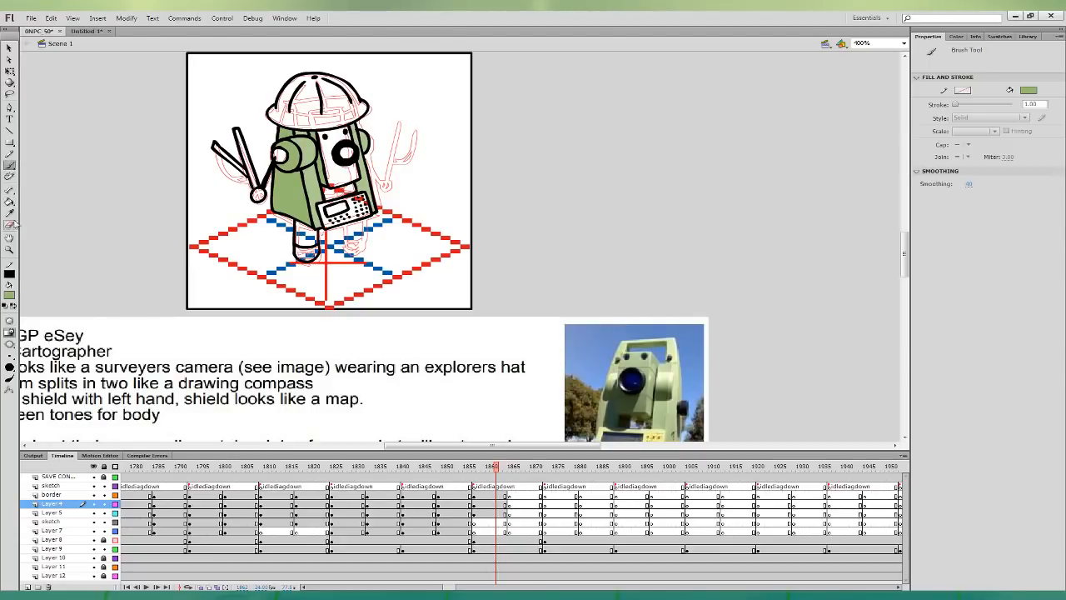
left_click(10, 294)
left_click(27, 313)
left_click(492, 504)
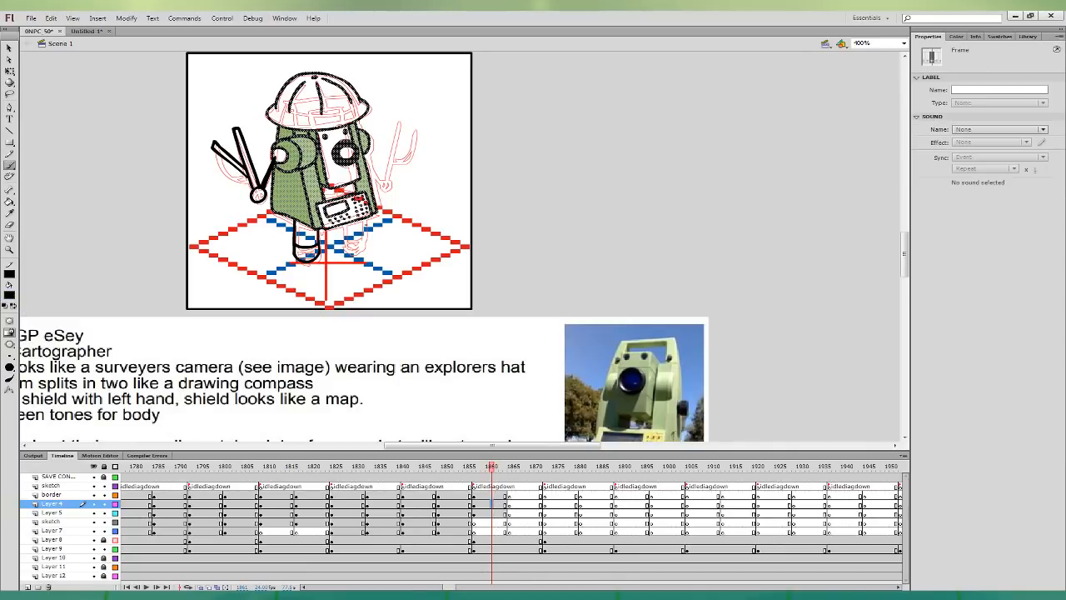
left_click_drag(342, 188, 358, 192)
left_click(10, 213)
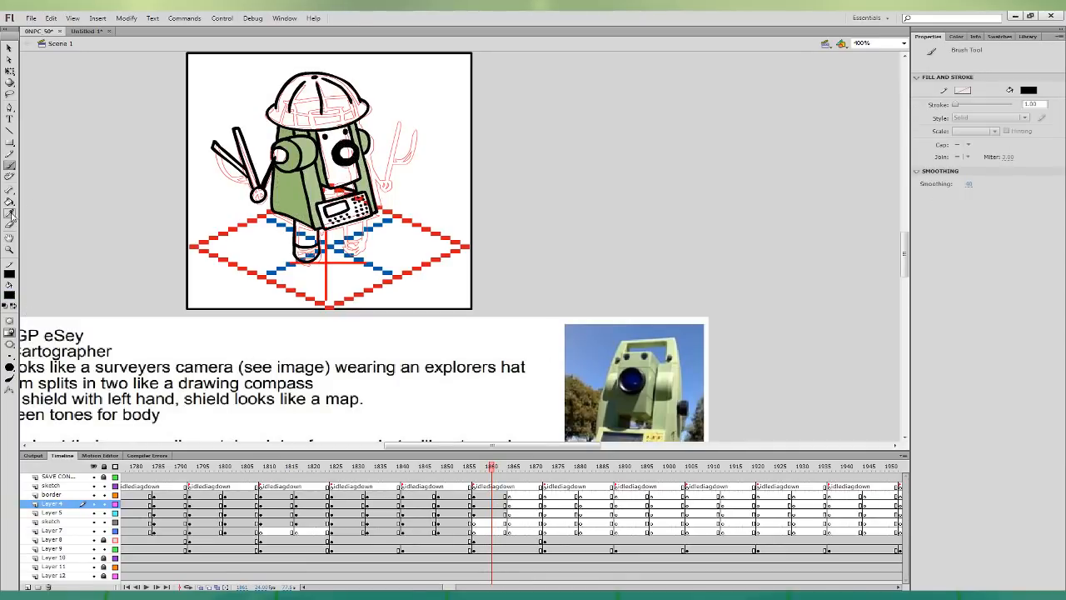
left_click(324, 179)
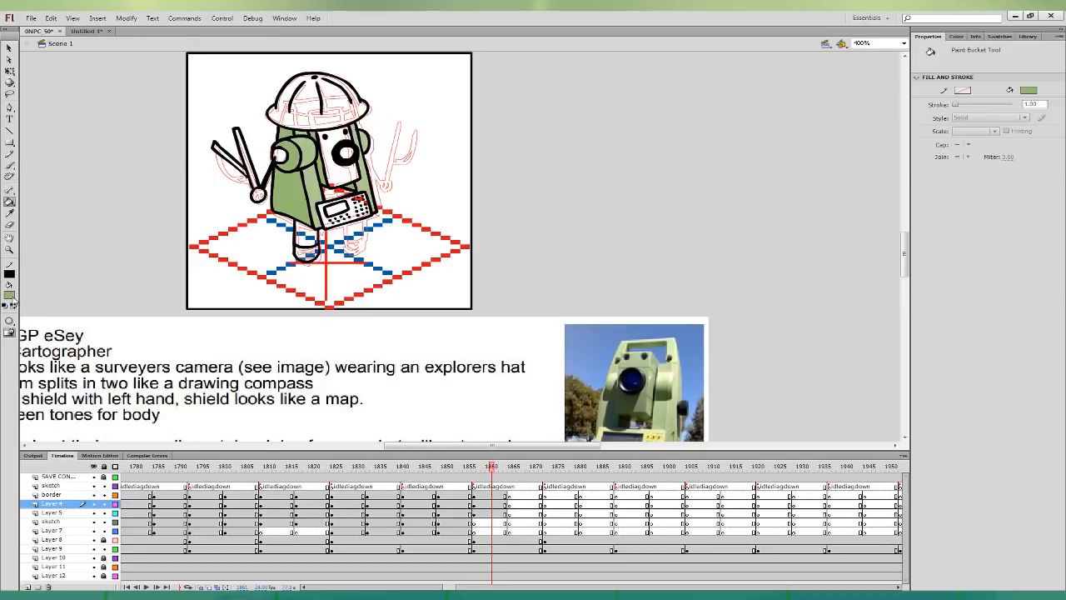
left_click(353, 147)
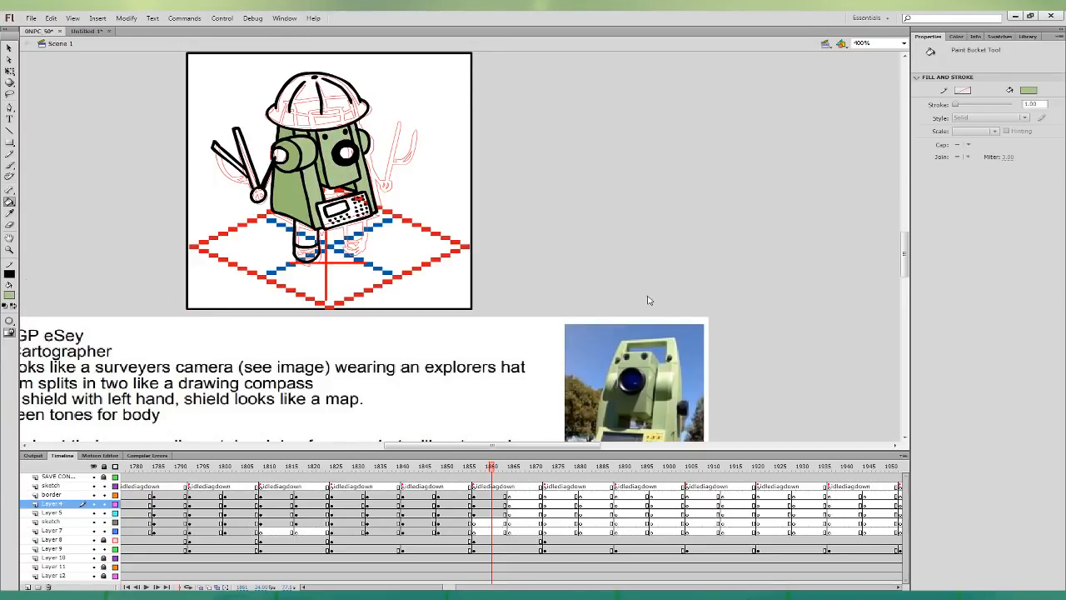
- Fill the neck and leg with a darker green, and the arm joint, knob cap and foot with dark olive green
left_click(305, 236)
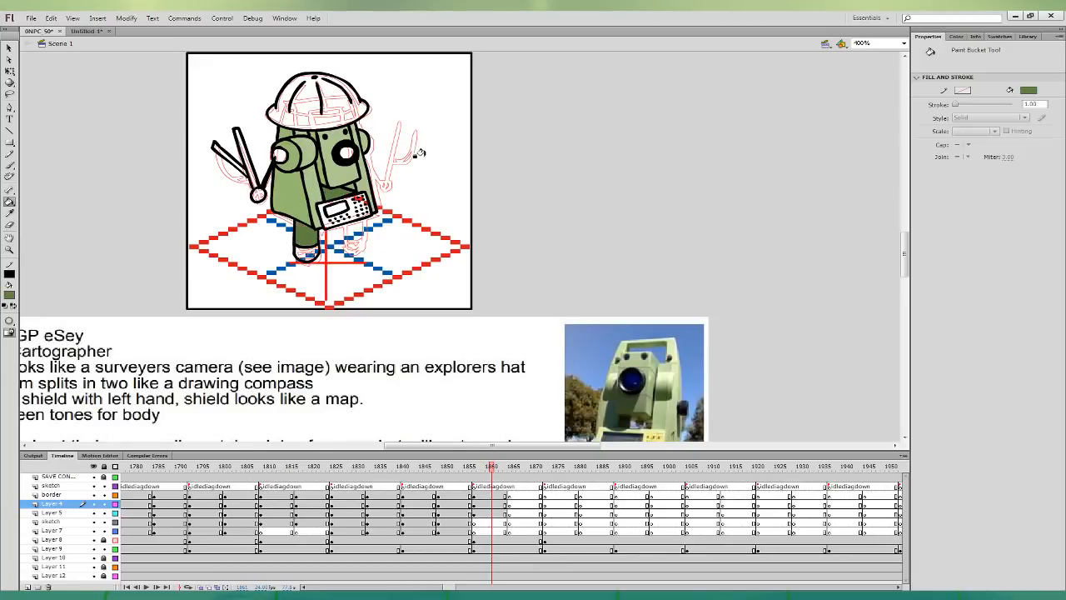
left_click(259, 194)
left_click(437, 372)
left_click(279, 155)
left_click(303, 254)
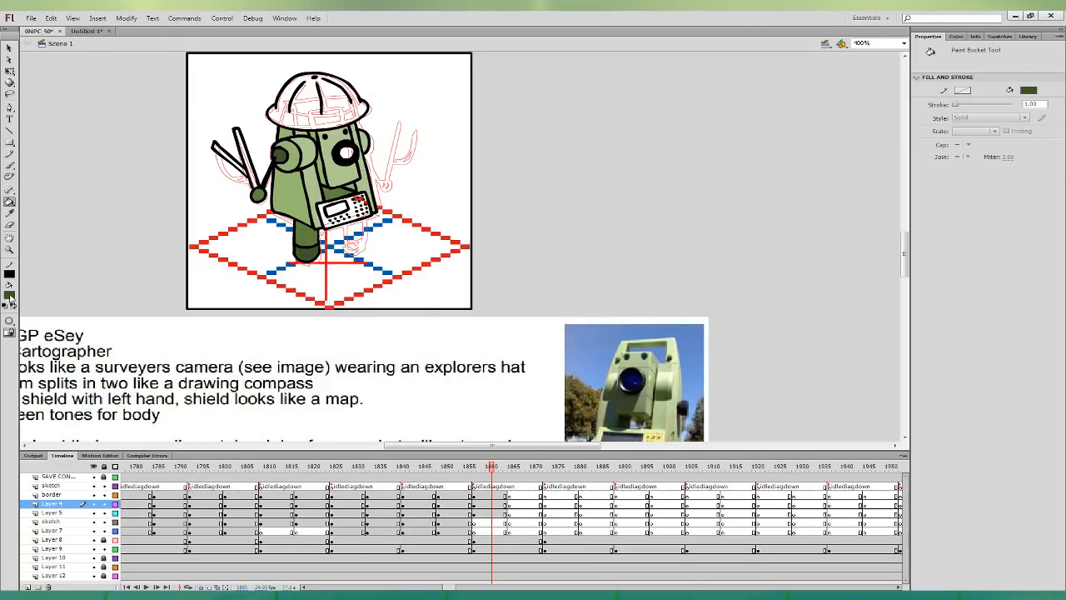
- Using colours sampled from the reference photo, fill the lens and panel screen dark blue and the control panel yellow
left_click(634, 377)
left_click(344, 152)
left_click(655, 432)
left_click(365, 213)
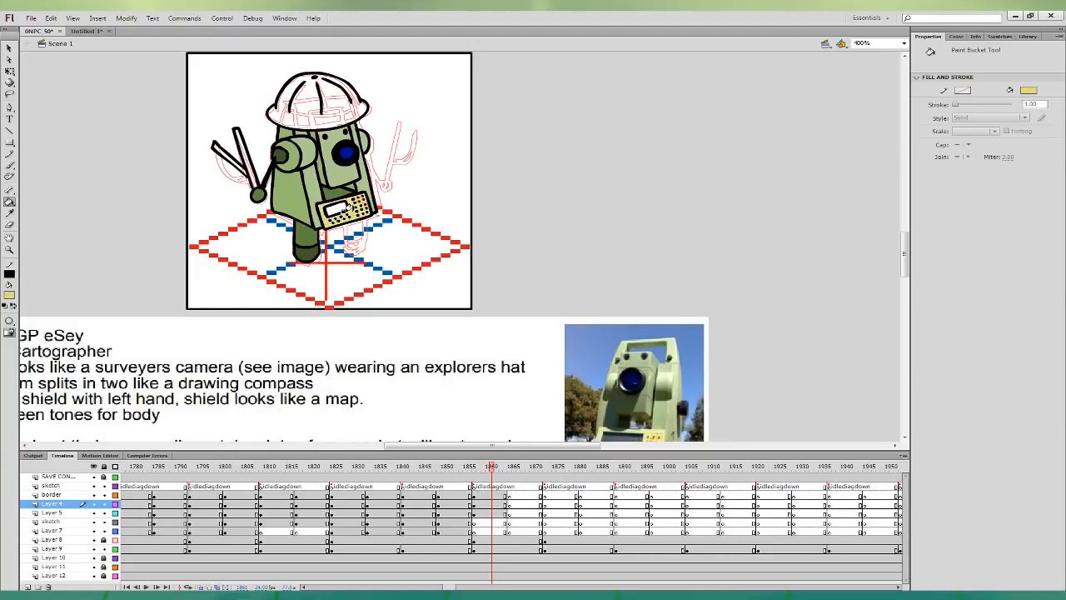
left_click(347, 152, "alt")
left_click(333, 209)
- Fill the explorer hat and both prongs of the compass arm with brown
left_click(414, 373)
left_click(309, 100)
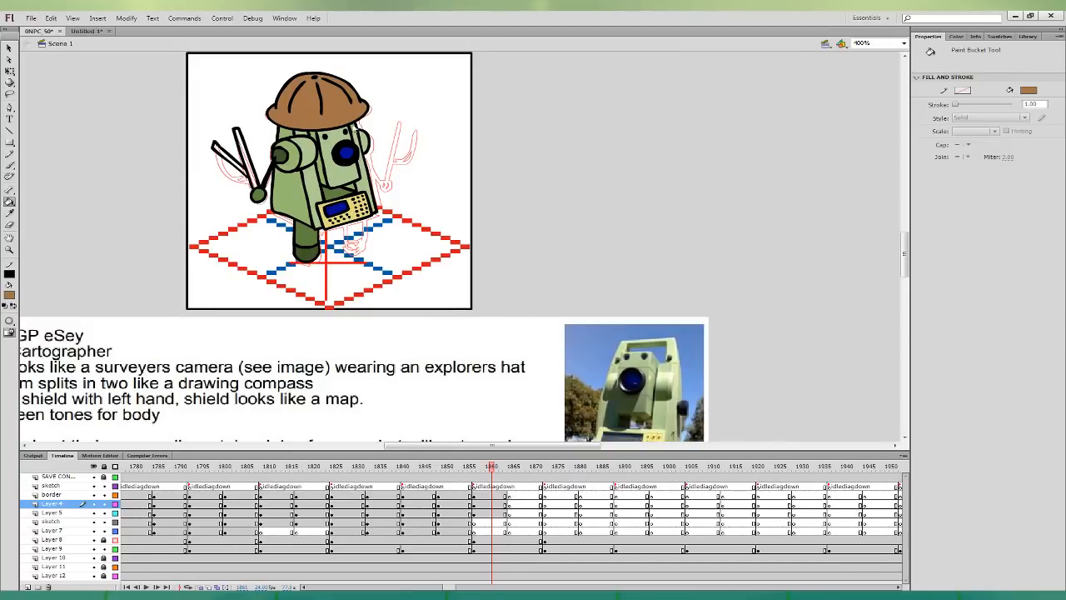
left_click(330, 109)
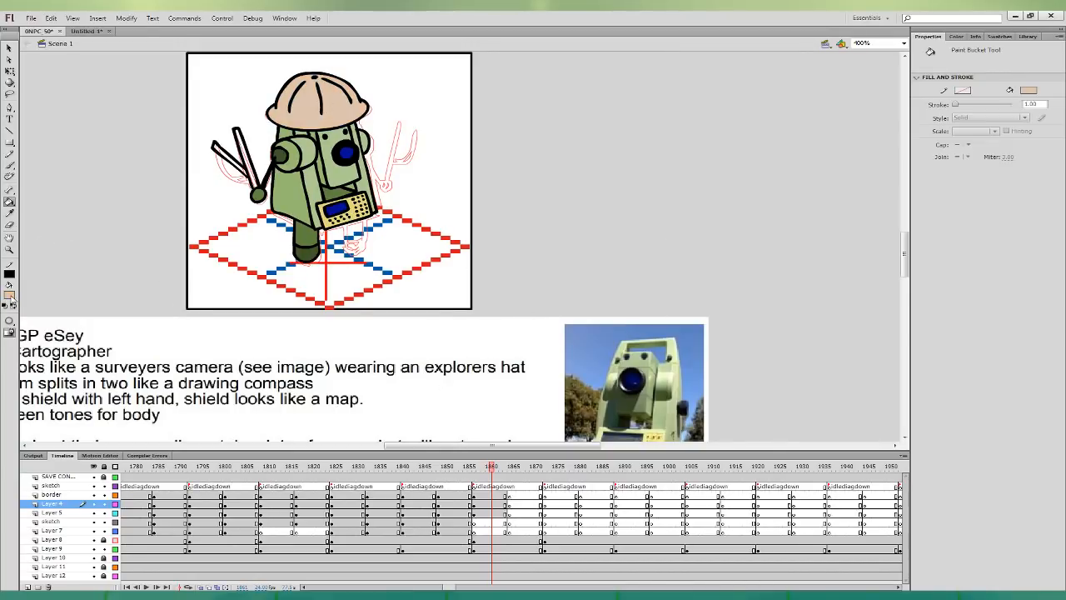
key("ctrl+z")
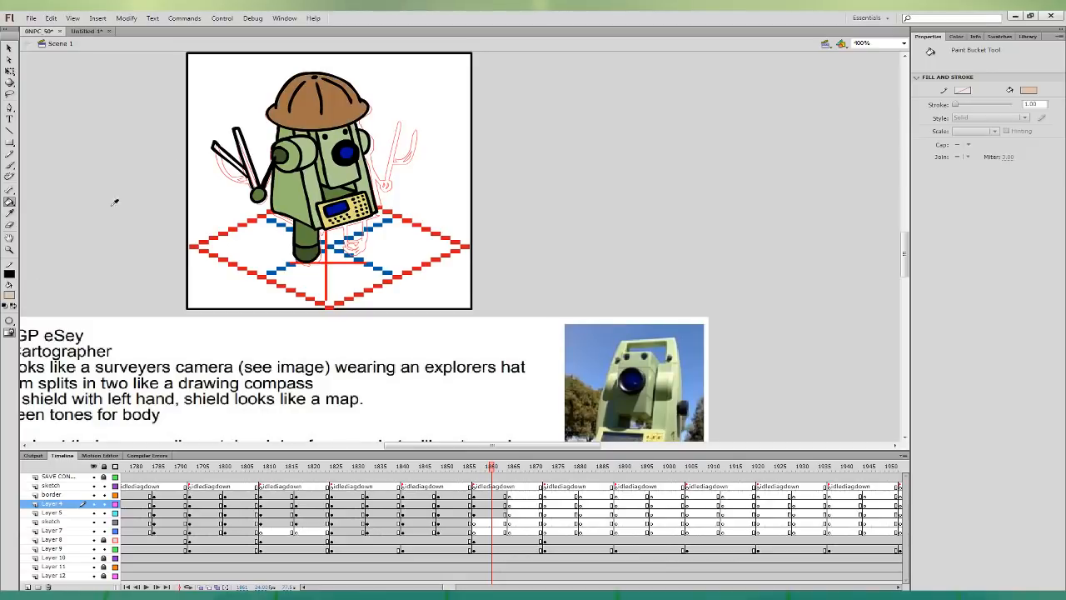
left_click(339, 104)
left_click(233, 163)
left_click(247, 160)
- Recolour the explorer hat with a khaki tan
left_click(11, 296)
left_click(441, 372)
left_click(353, 94)
- Duplicate the leg on Layer 5 and place the copy beneath the control panel as the second leg
scroll(565, 258, "down", 3)
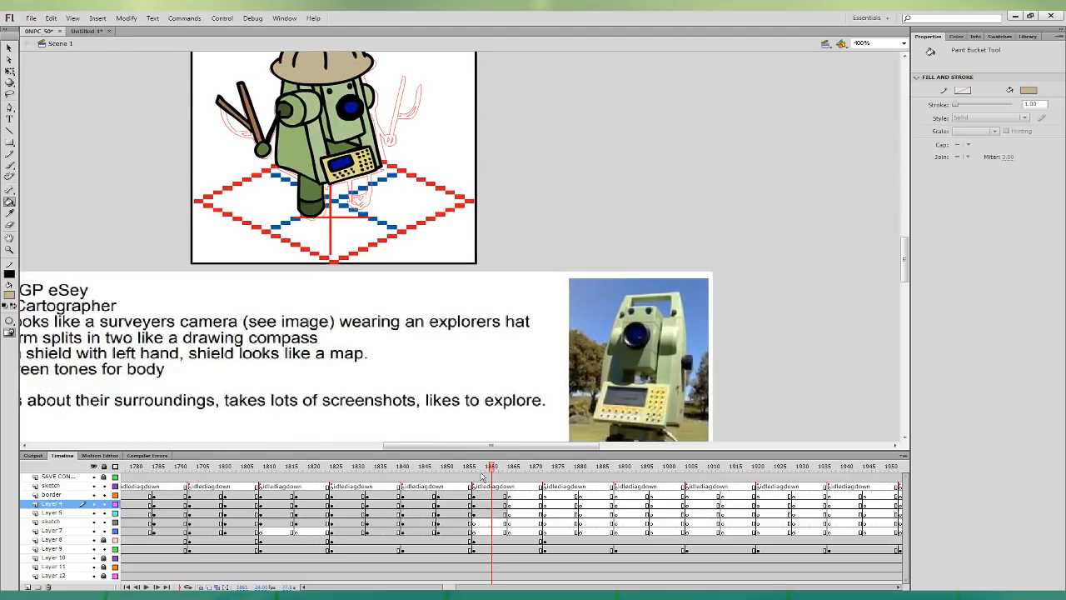
left_click(492, 513)
left_click(9, 72)
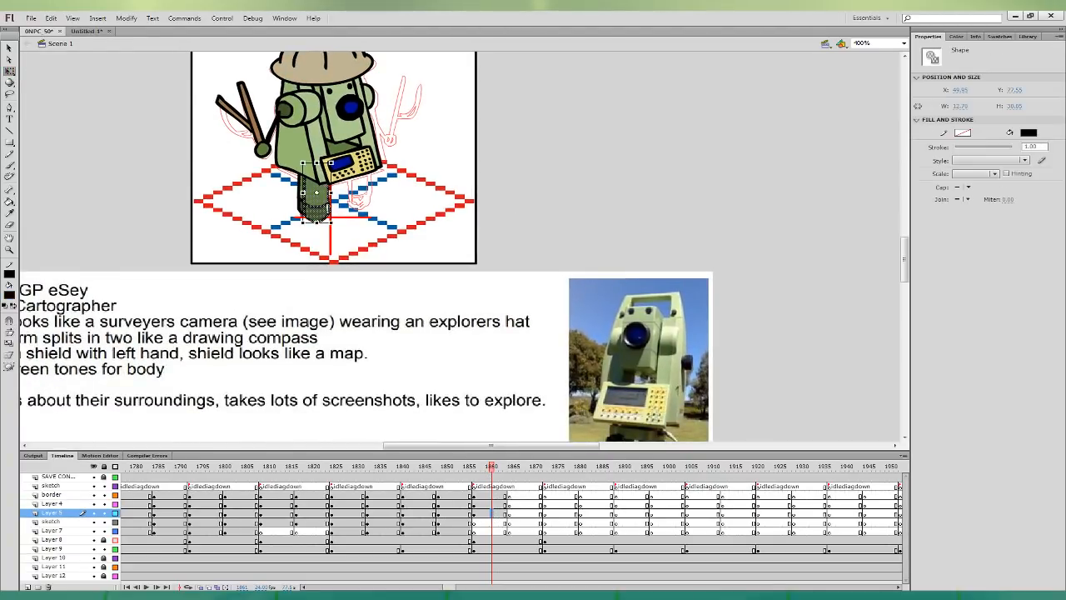
left_click_drag(327, 207, 367, 196)
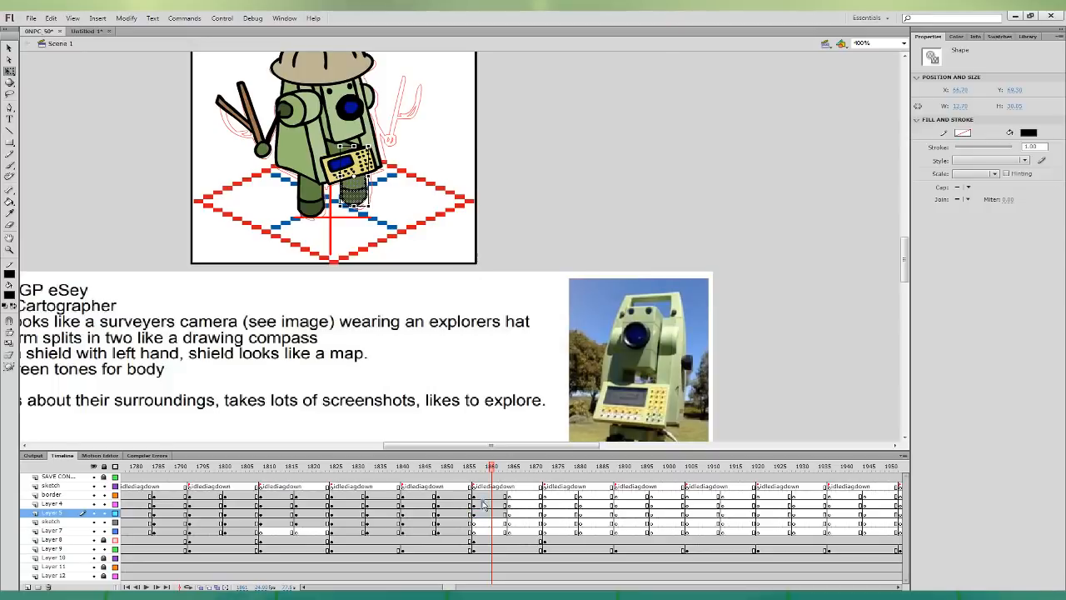
- Place a mirrored copy of the compass arm on the lower sketch layer at the body's far side
left_click(484, 504)
left_click(484, 497)
left_click(473, 522)
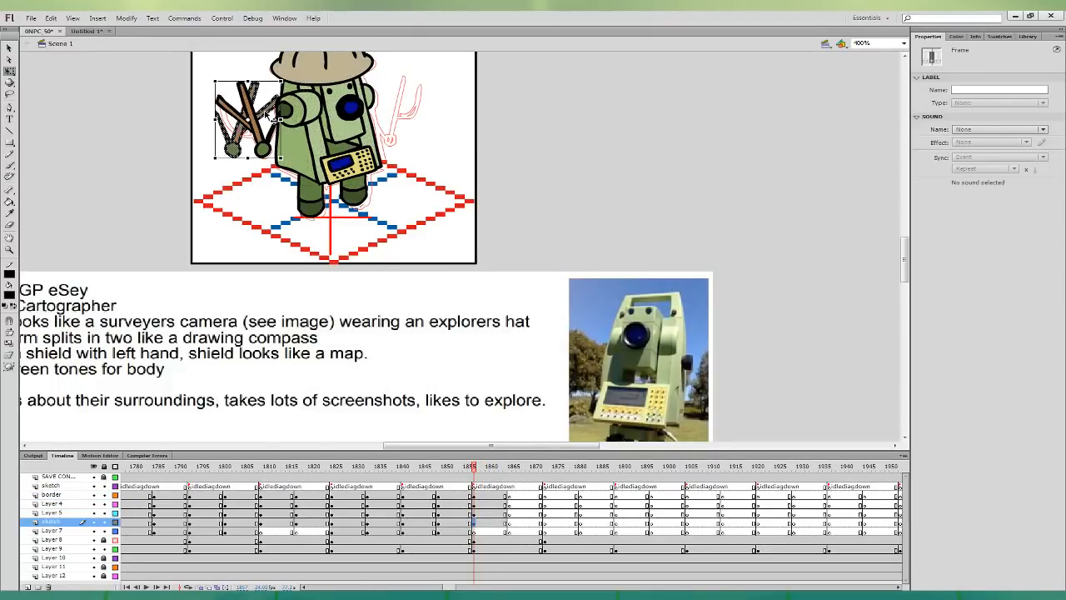
left_click_drag(265, 124, 422, 93)
left_click_drag(437, 135, 393, 101)
left_click(475, 102)
scroll(476, 133, "up", 2)
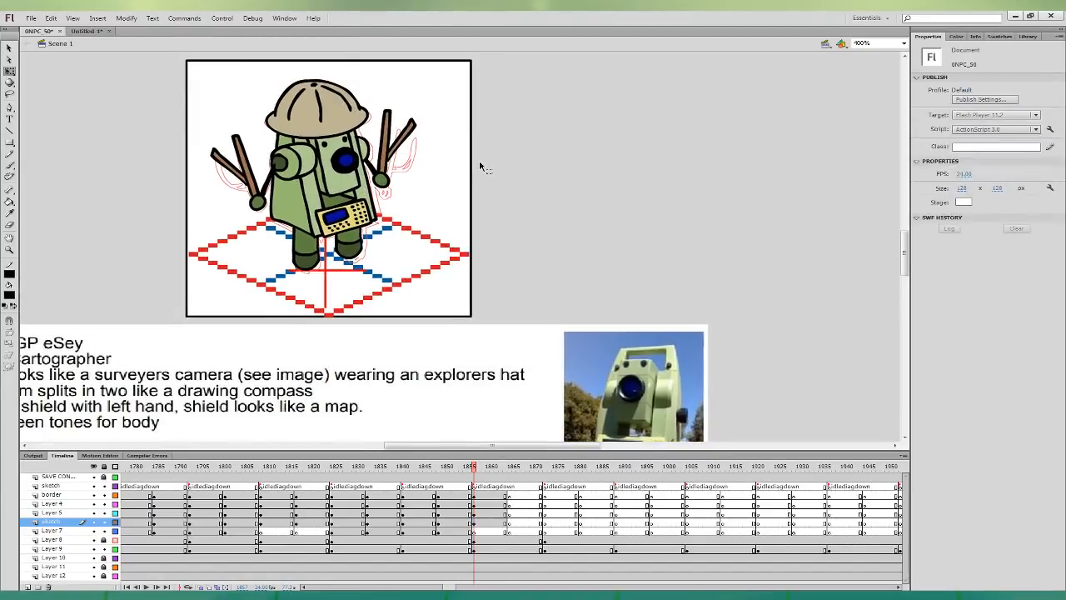
left_click(291, 123)
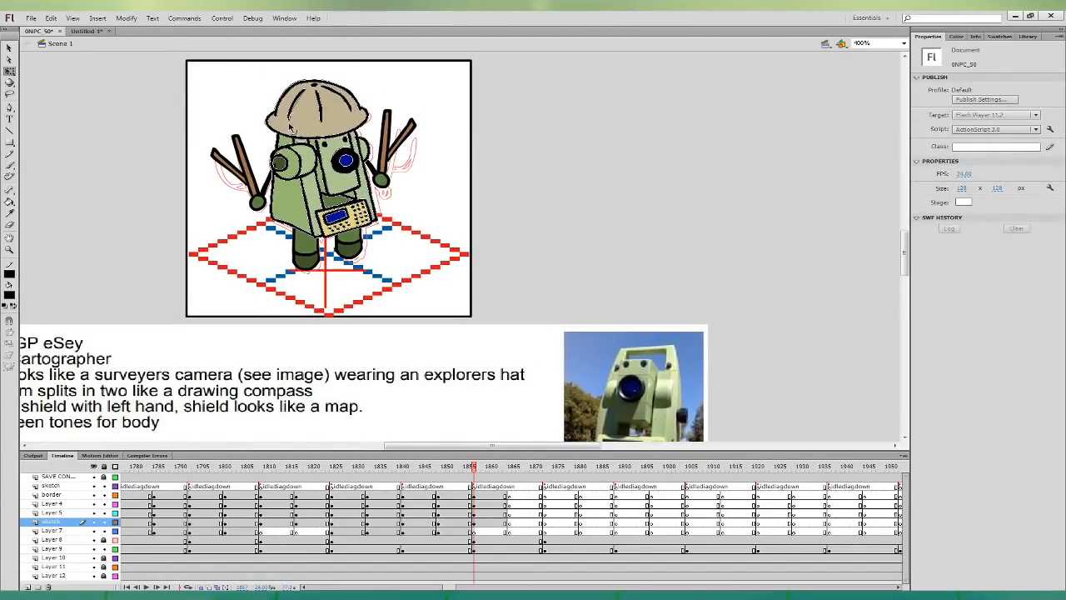
left_click(290, 125)
left_click(323, 126)
left_click(323, 123)
left_click(337, 109)
left_click(352, 111)
left_click(354, 108)
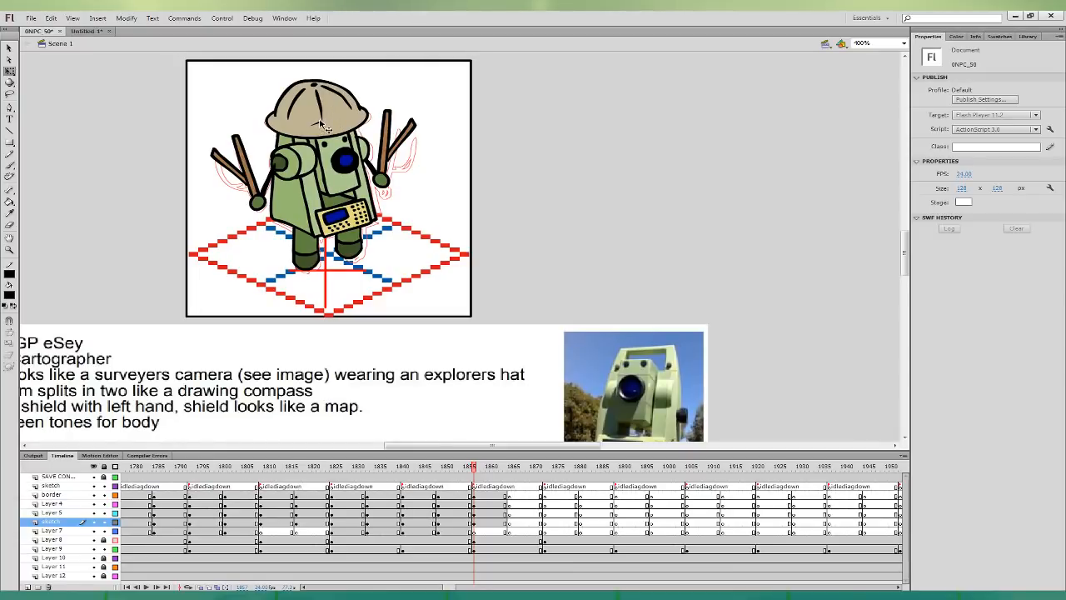
left_click_drag(321, 120, 324, 126)
- Add keyframes on the artwork layers midway through the idle segment and slightly shorten both legs from the top
scroll(588, 250, "up", 3)
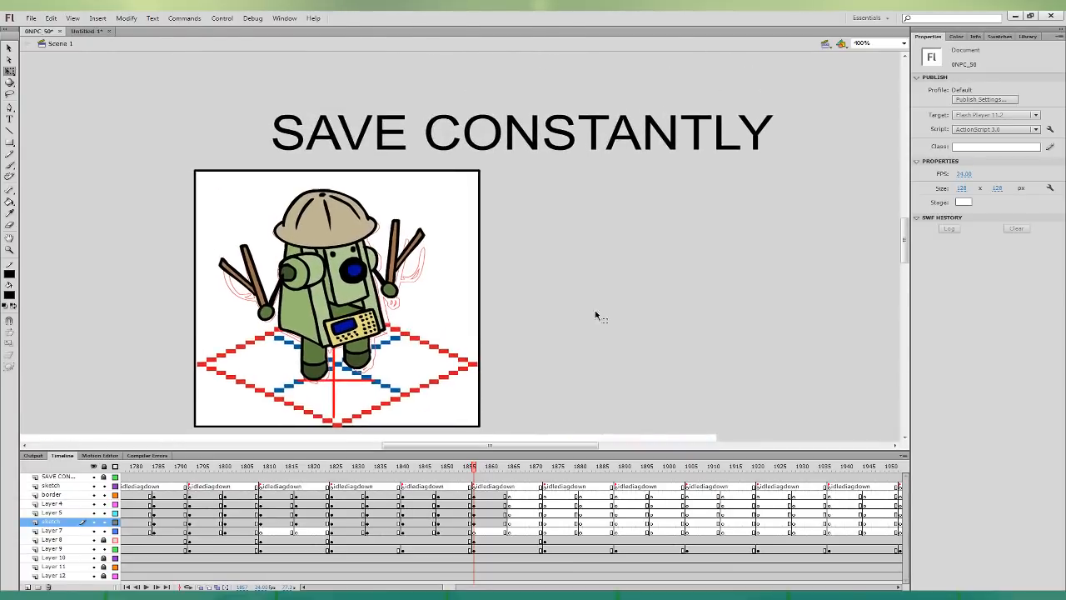
left_click_drag(497, 524, 509, 499)
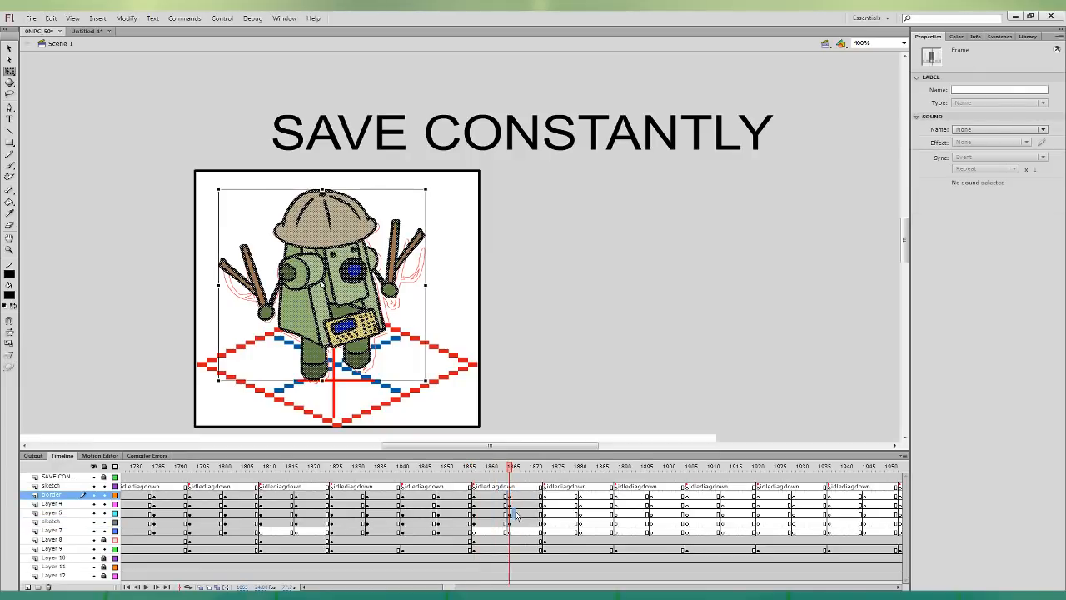
left_click(513, 514)
left_click(489, 364)
left_click(372, 354)
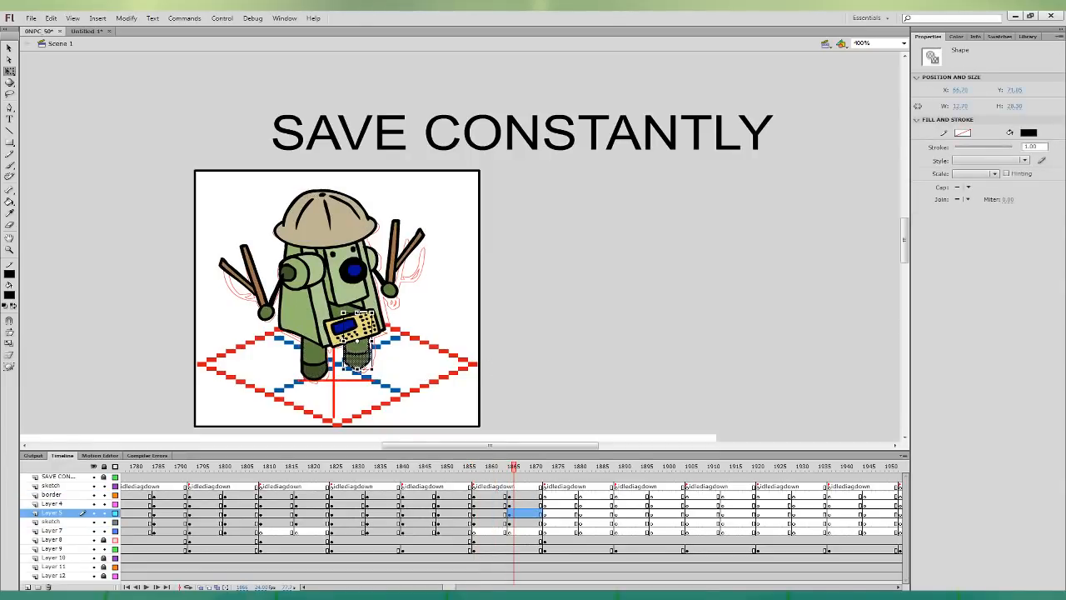
left_click(317, 335)
left_click(316, 327)
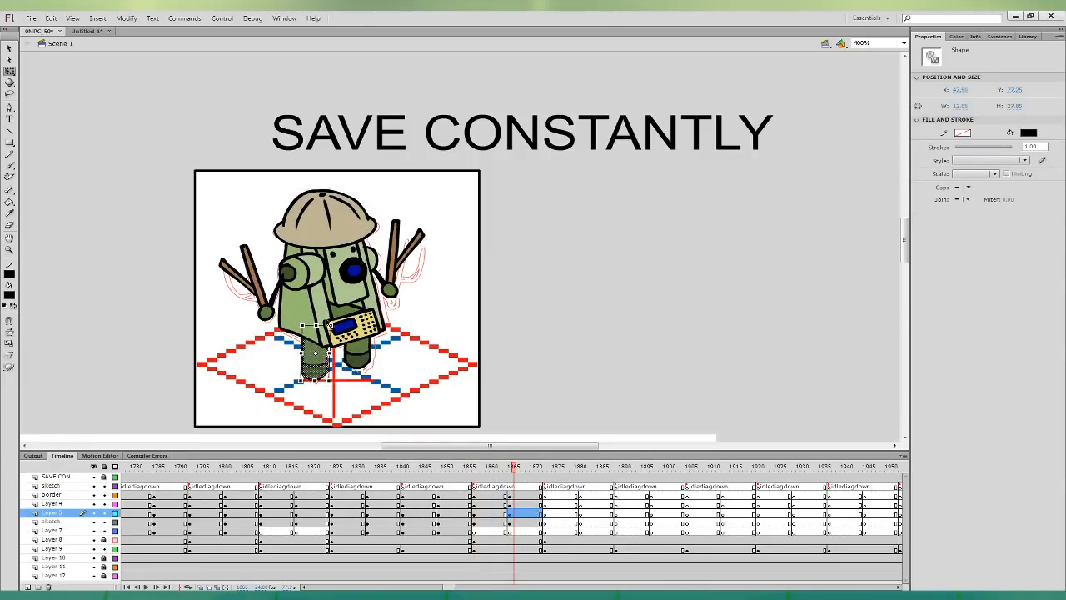
- In the second keyframe, nudge the body, hat and both arms slightly down and right, leaving the legs in place
left_click_drag(523, 504, 523, 487)
left_click(396, 284, "shift")
key("Down")
key("Down")
key("Down")
key("Down")
key("Down")
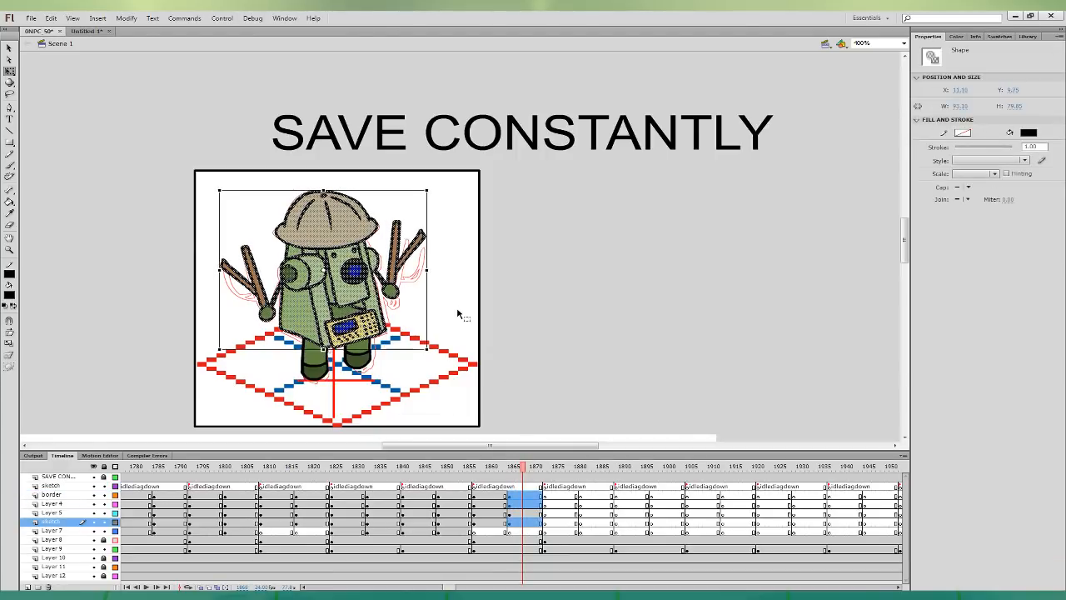
key("Right")
key("Right")
key("Right")
key("Right")
key("Right")
key("Right")
key("Right")
- Rotate both compass arms slightly in the second keyframe and compare the two idle poses
left_click(509, 495)
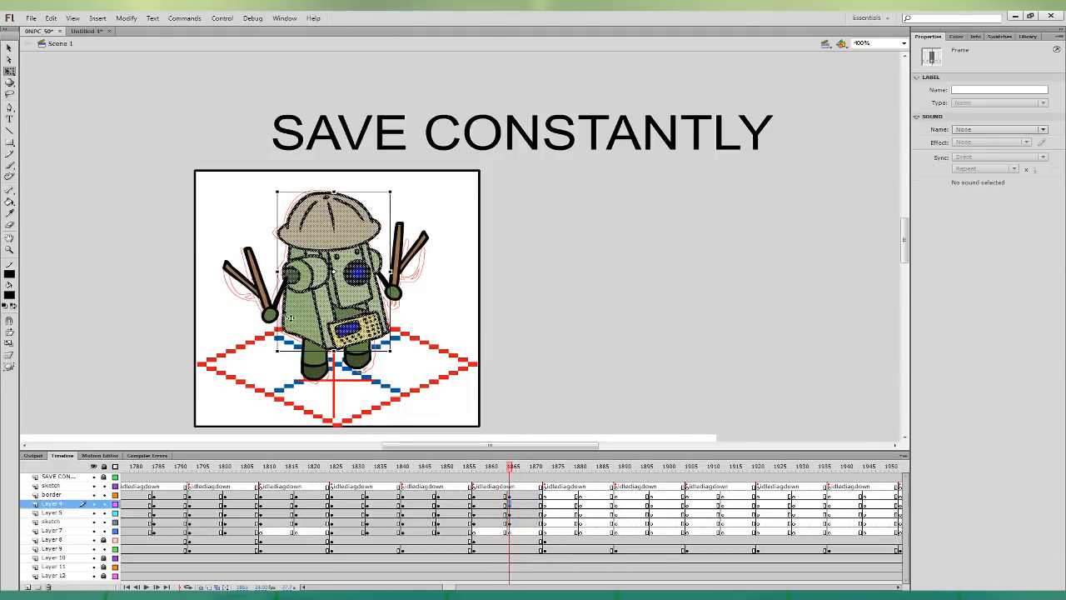
left_click(286, 296)
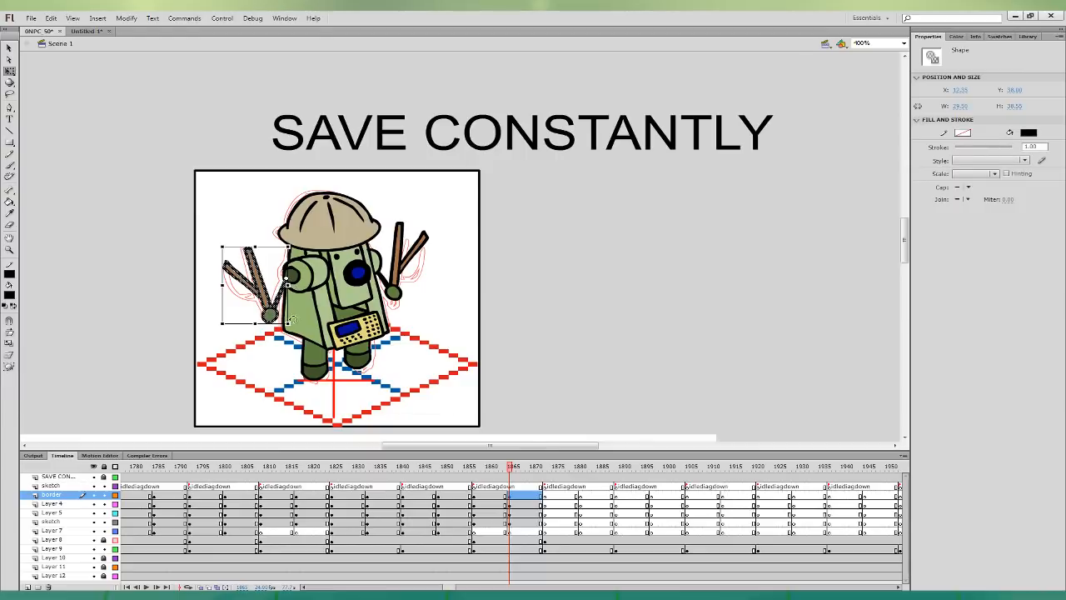
left_click(524, 522)
left_click_drag(398, 262, 369, 263)
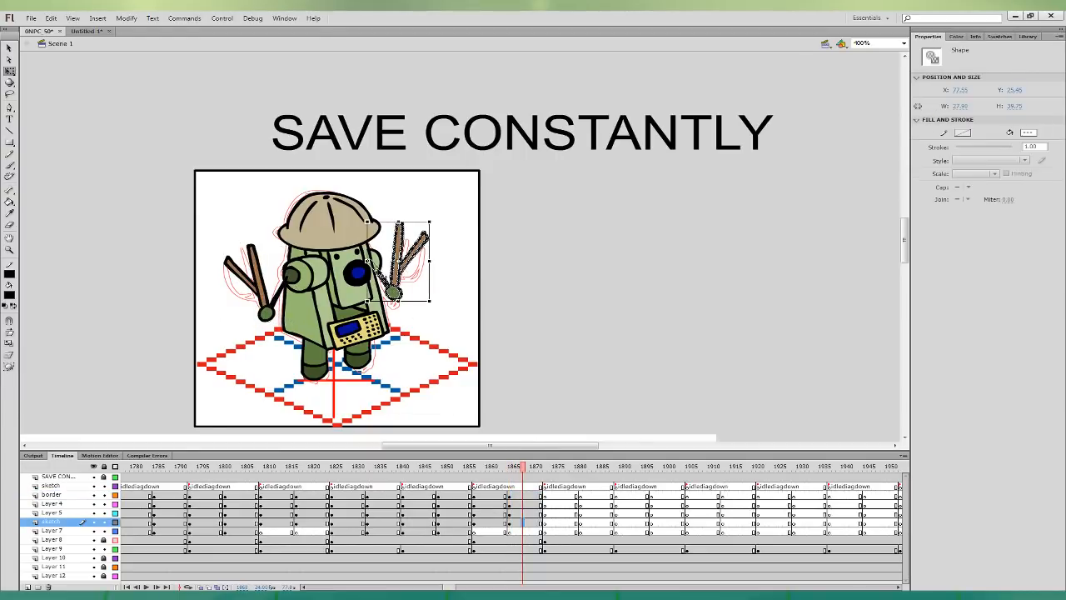
left_click_drag(435, 298, 438, 293)
left_click(503, 520)
left_click(518, 513)
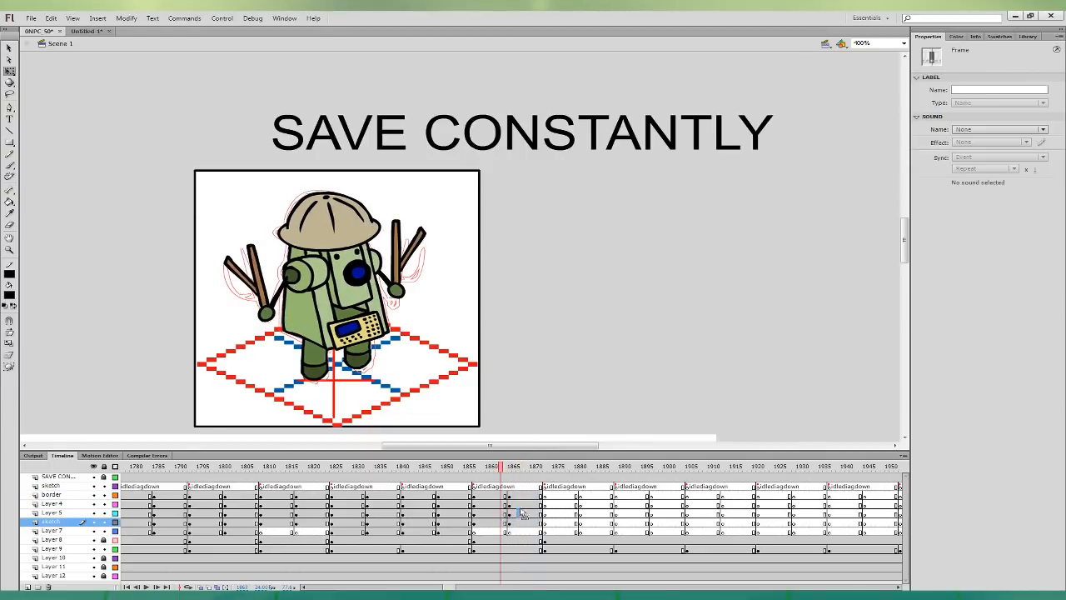
- Copy the robot's complete idle frames and paste them over the existing frames in the Untitled-1 document
left_click_drag(476, 487, 539, 530)
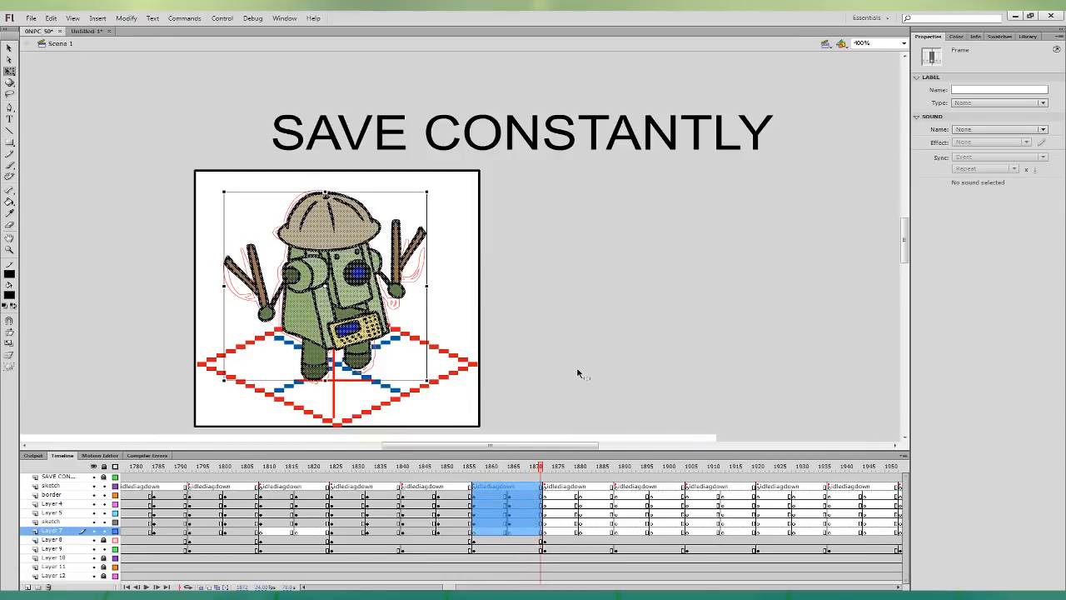
left_click(90, 33)
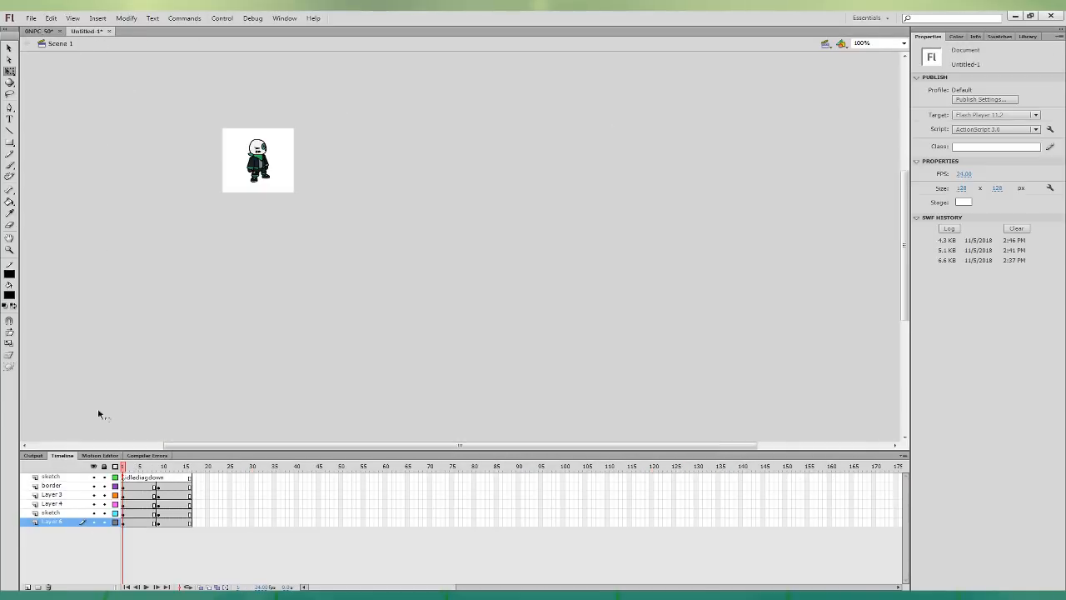
key("ctrl+alt+v")
left_click(214, 256)
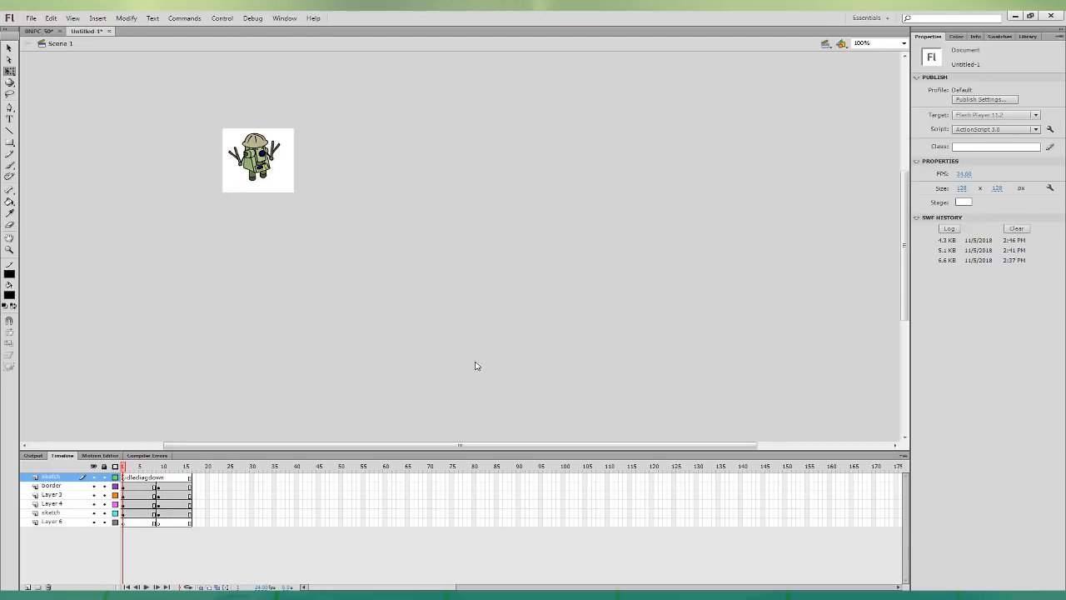
- Return to the 0NPC_50 document, save it, and go to the next character's idle segment
left_click(55, 30)
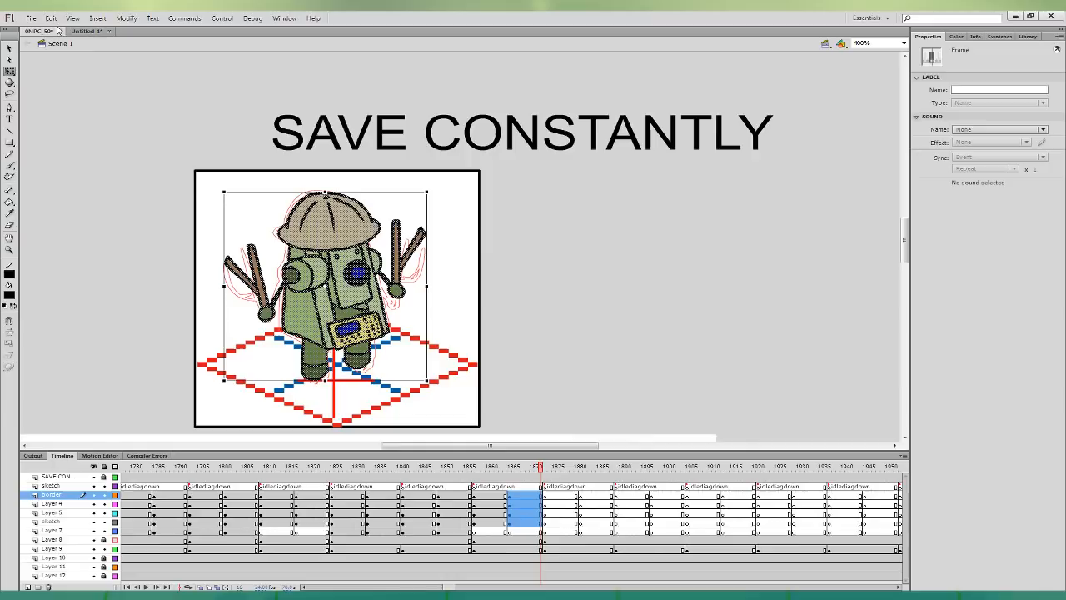
left_click(546, 531)
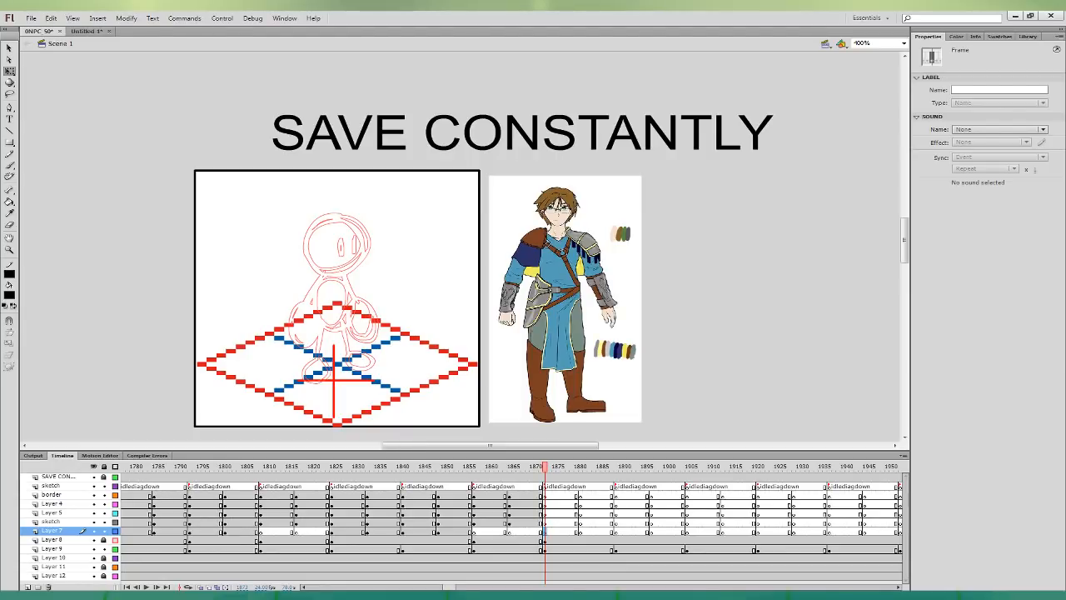
key("ctrl+s")
left_click(576, 496)
left_click_drag(678, 369, 704, 364)
left_click(89, 32)
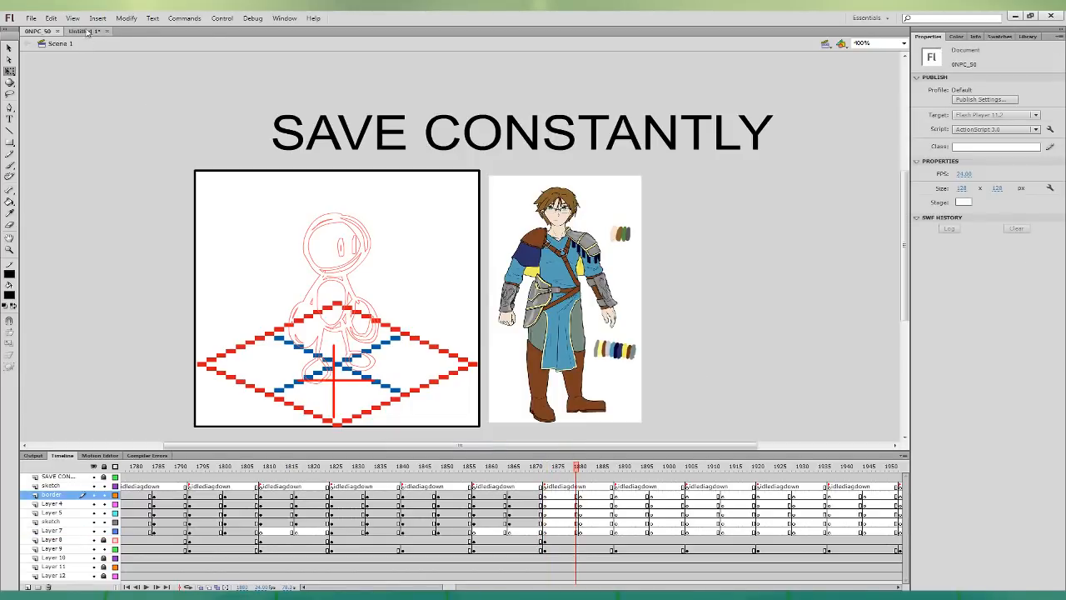
left_click(38, 31)
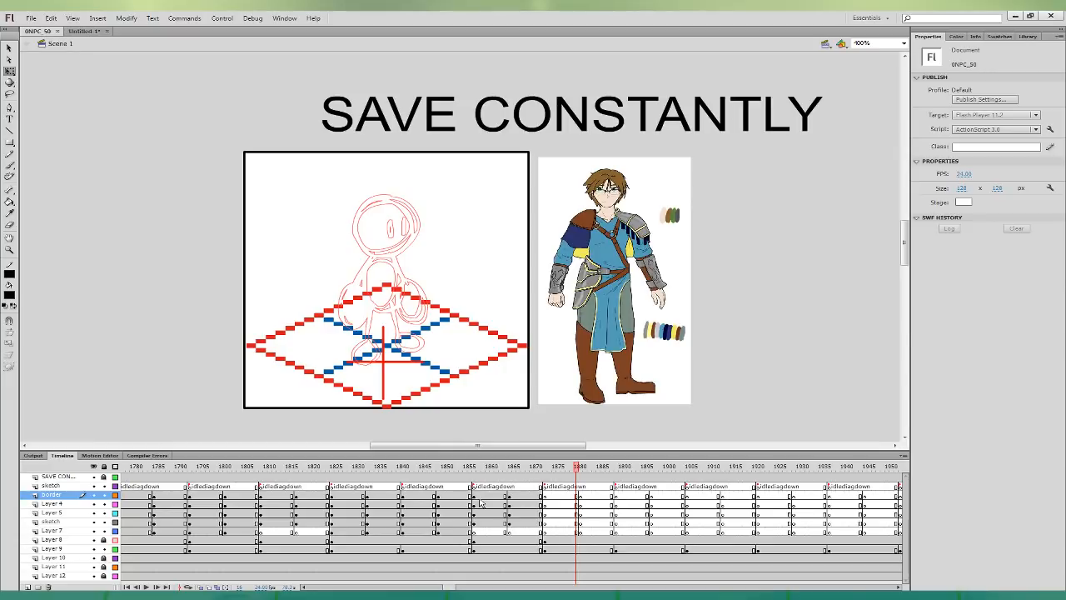
- Ink the parted fringe and rectangular glasses in black over the head sketch on the border layer
key("b")
left_click(577, 495)
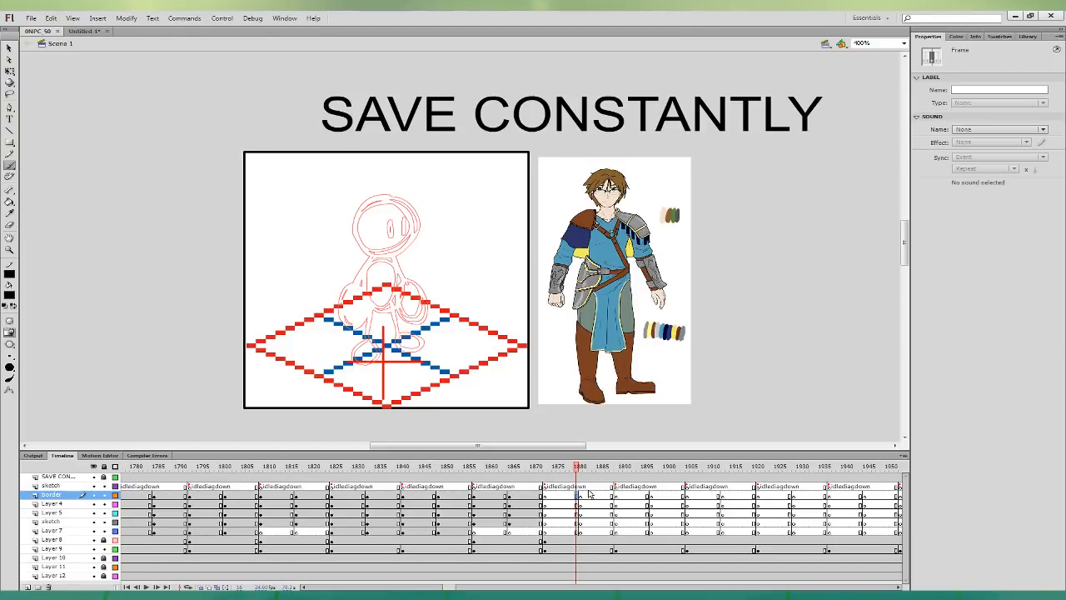
mouse_move(391, 215)
left_mouse_down()
mouse_move(376, 233)
mouse_move(421, 218)
mouse_move(396, 218)
mouse_move(401, 209)
mouse_move(387, 205)
mouse_move(377, 217)
mouse_move(407, 207)
mouse_move(376, 217)
mouse_move(414, 209)
mouse_move(358, 221)
mouse_move(372, 236)
left_mouse_up()
key("ctrl+z")
key("ctrl+z")
key("ctrl+z")
key("ctrl+z")
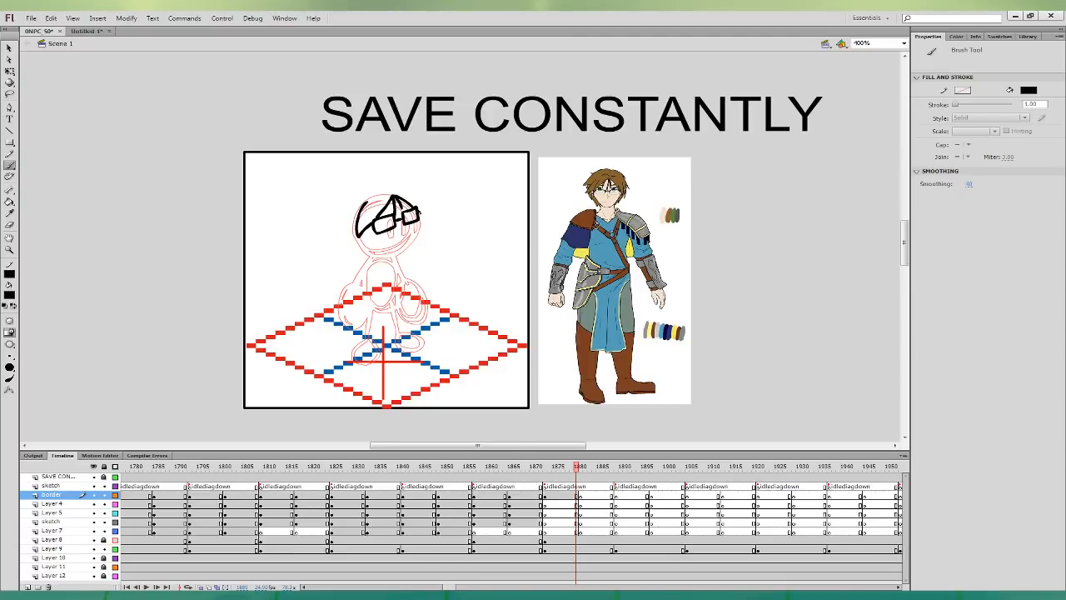
- Ink the jawline, ear and shaggy hair outline around the glasses, following the character reference
mouse_move(419, 211)
left_mouse_down()
mouse_move(407, 190)
mouse_move(423, 186)
mouse_move(381, 176)
mouse_move(330, 200)
mouse_move(337, 230)
mouse_move(382, 253)
mouse_move(413, 238)
left_mouse_up()
key("ctrl+z")
key("ctrl+z")
key("ctrl+z")
mouse_move(356, 221)
left_mouse_down()
mouse_move(351, 235)
mouse_move(399, 252)
mouse_move(418, 221)
mouse_move(341, 243)
mouse_move(373, 254)
mouse_move(420, 233)
mouse_move(423, 219)
mouse_move(420, 229)
left_mouse_up()
key("ctrl+z")
key("ctrl+z")
key("ctrl+z")
key("ctrl+z")
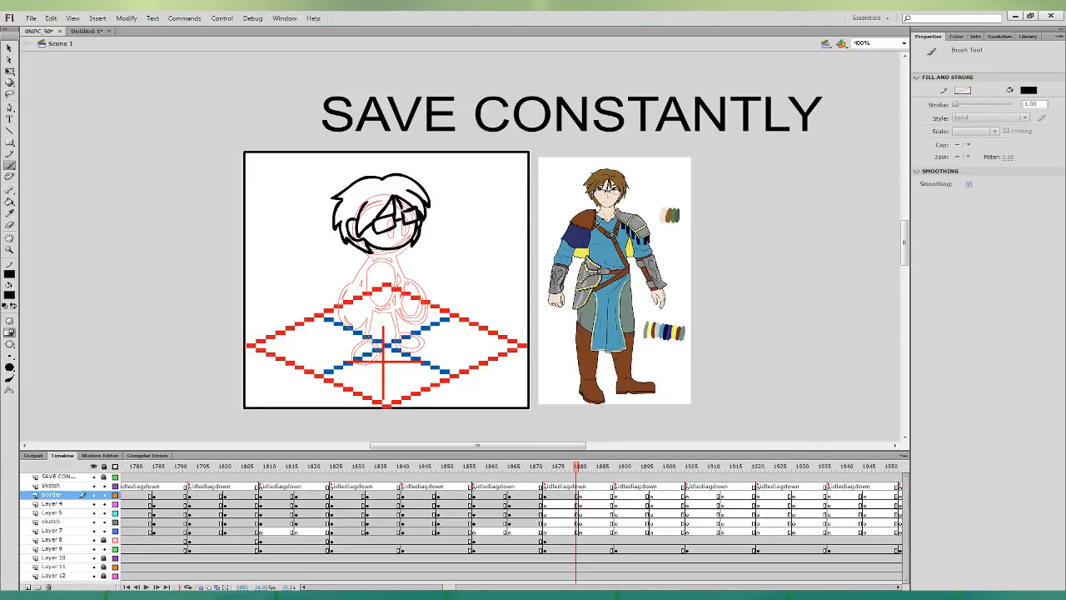
key("ctrl+z")
mouse_move(416, 209)
left_mouse_down()
mouse_move(422, 220)
mouse_move(415, 210)
left_mouse_up()
- Narrow the inked head slightly and nudge it a little right and down over the sketch
left_click(577, 495)
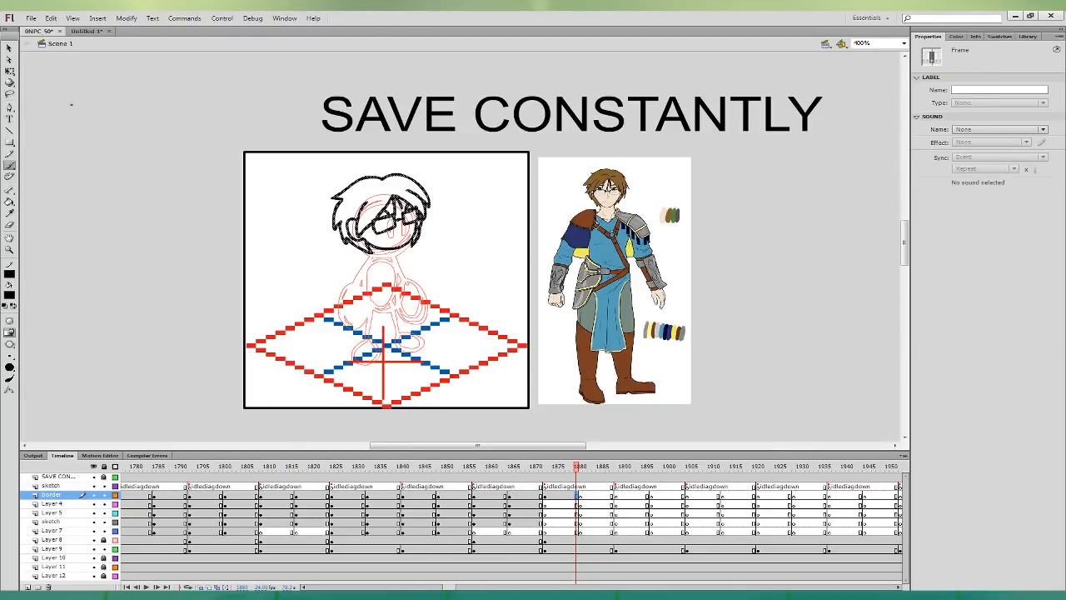
left_click(9, 72)
left_click_drag(430, 214, 427, 214)
key("Right")
key("Right")
key("Right")
key("Right")
key("Right")
key("Right")
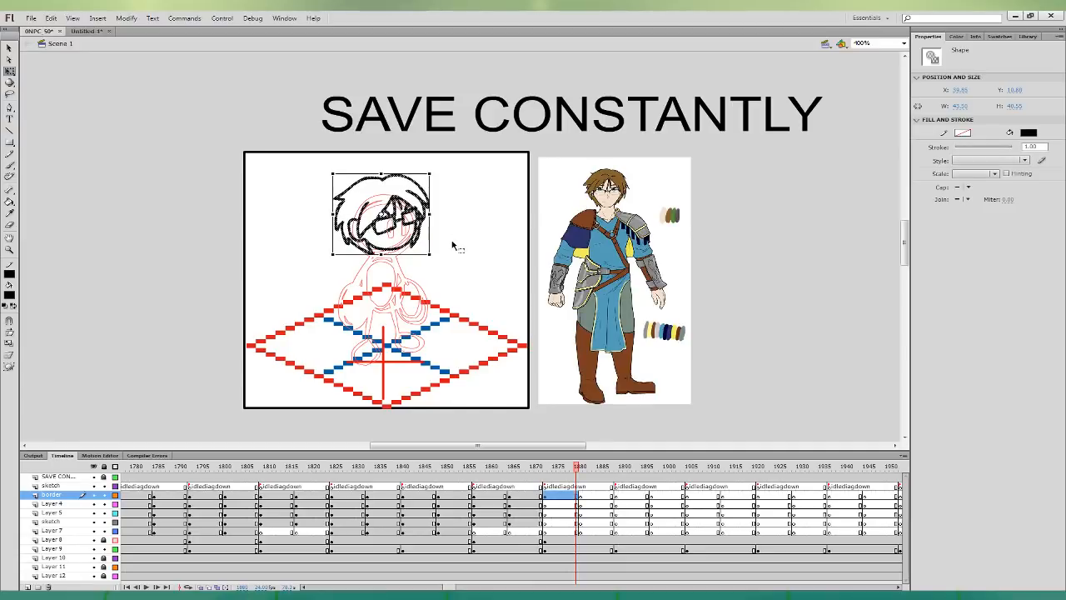
key("Down")
key("Down")
key("Down")
left_click(458, 246)
- Ink the collar, both shoulder guards and the strap ring in black on Layer 4, below the head
left_click(578, 504)
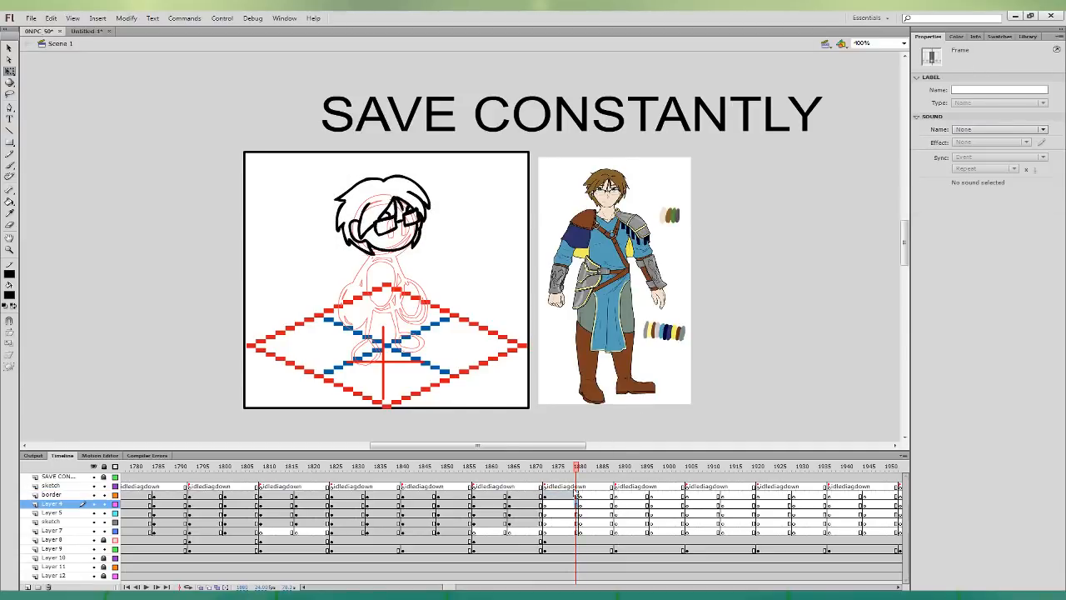
left_click(9, 165)
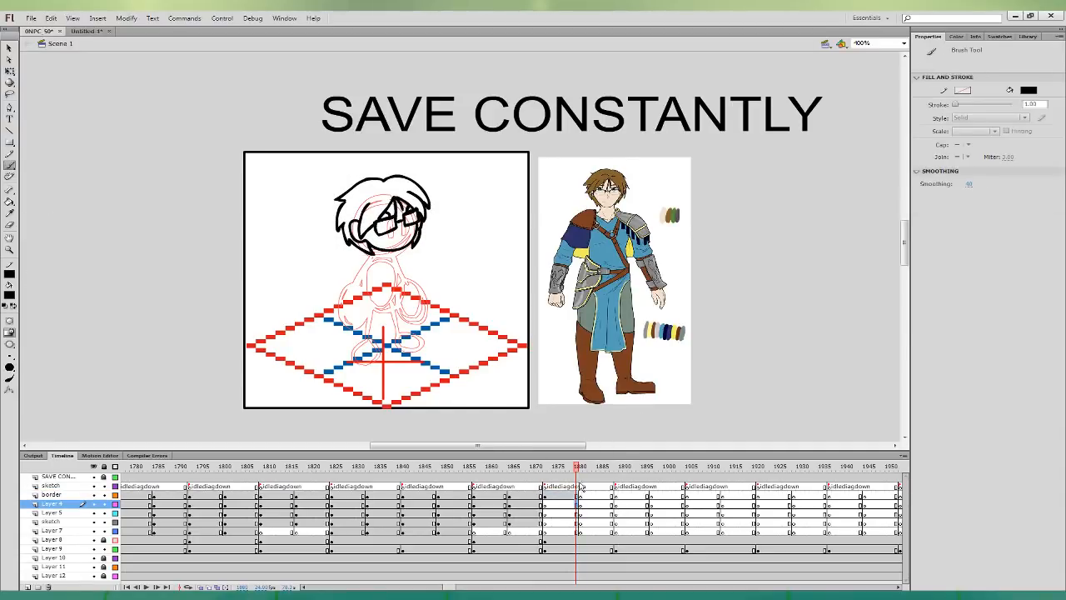
mouse_move(373, 246)
left_mouse_down()
mouse_move(378, 273)
mouse_move(342, 268)
mouse_move(396, 265)
mouse_move(378, 263)
mouse_move(388, 269)
mouse_move(377, 266)
mouse_move(402, 252)
mouse_move(427, 268)
mouse_move(394, 247)
left_mouse_up()
key("ctrl+z")
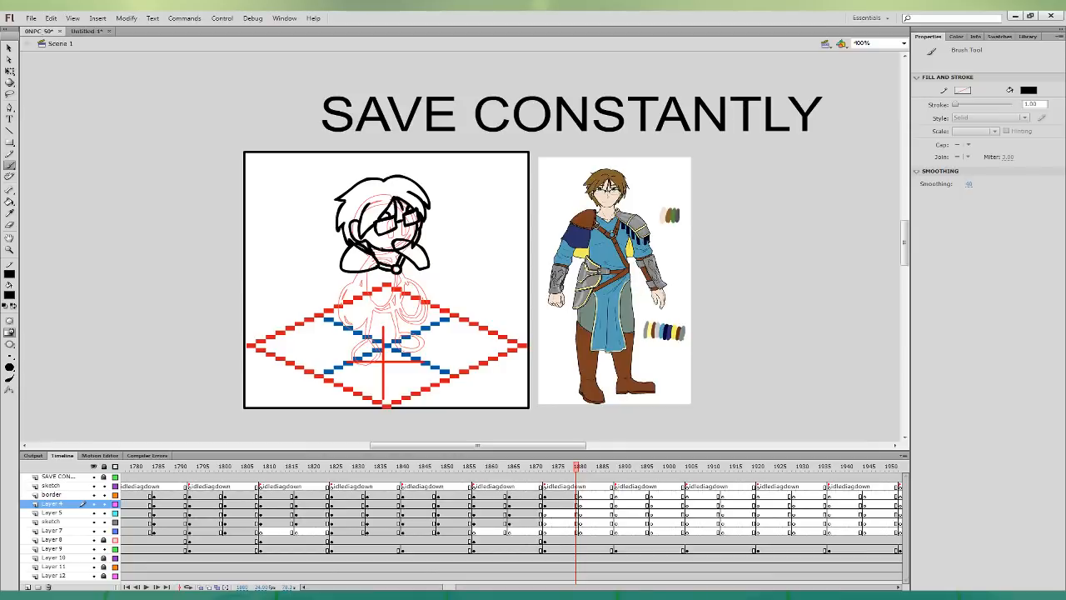
mouse_move(372, 252)
left_mouse_down()
mouse_move(398, 250)
mouse_move(388, 233)
left_mouse_up()
left_click(578, 505)
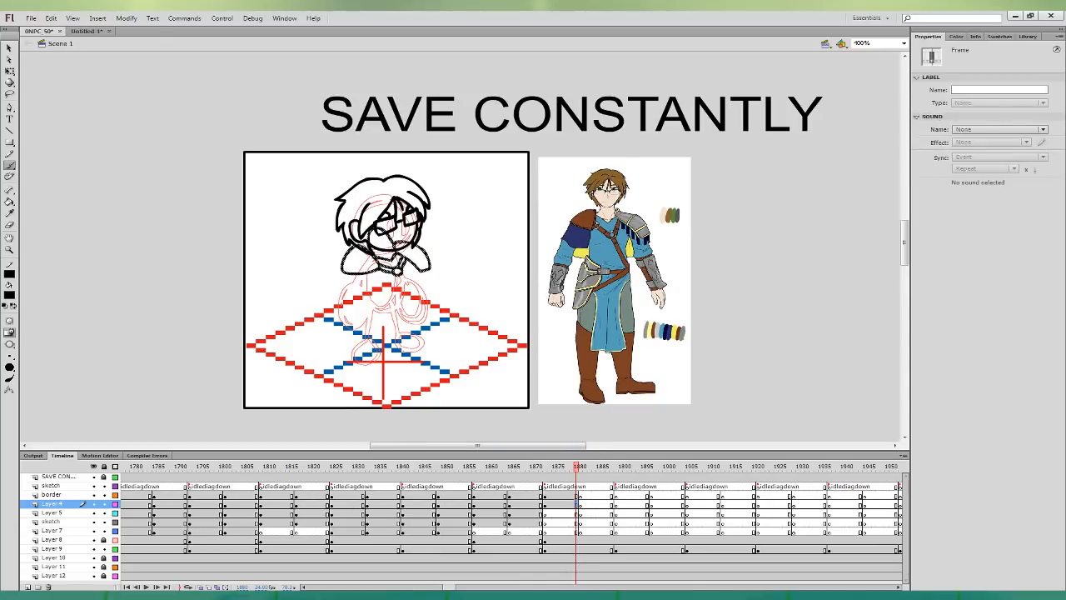
left_click_drag(398, 244, 429, 268)
key("ctrl+z")
key("ctrl+z")
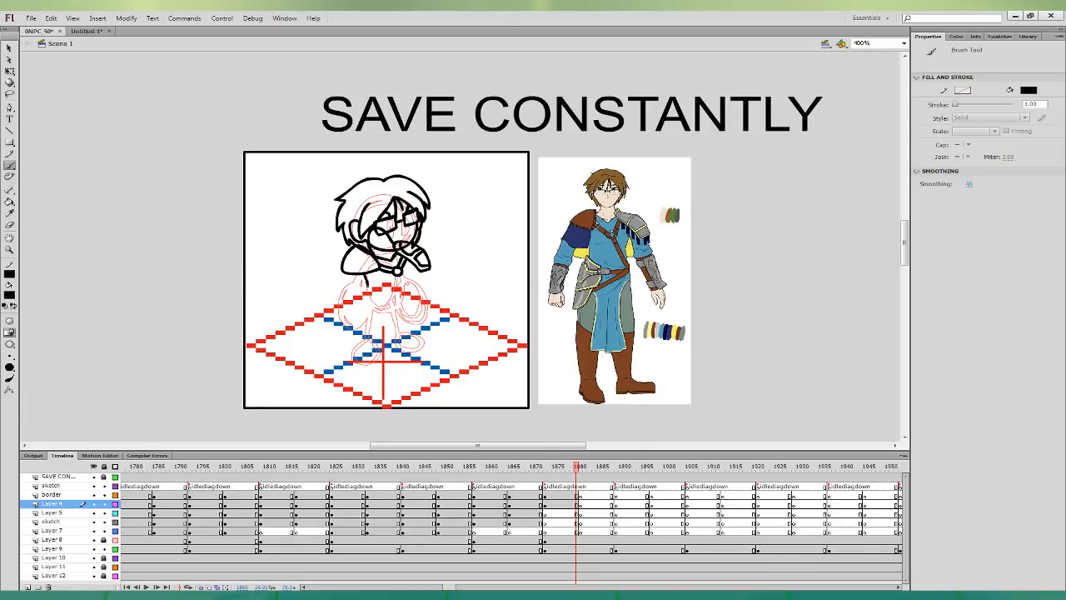
- Ink the armoured hip plate, the waist sides and the slanted belt over the torso sketch on Layer 4
mouse_move(371, 288)
left_mouse_down()
mouse_move(359, 323)
mouse_move(380, 294)
mouse_move(363, 305)
mouse_move(372, 319)
left_mouse_up()
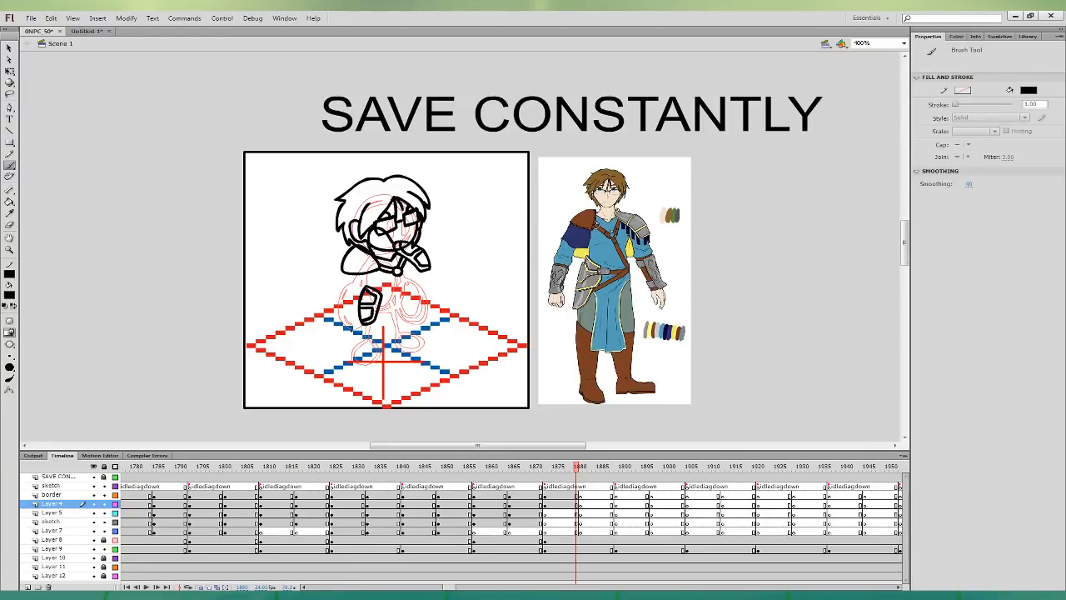
mouse_move(397, 274)
left_mouse_down()
mouse_move(407, 291)
mouse_move(401, 274)
left_mouse_up()
key("ctrl+z")
left_click_drag(377, 317, 399, 301)
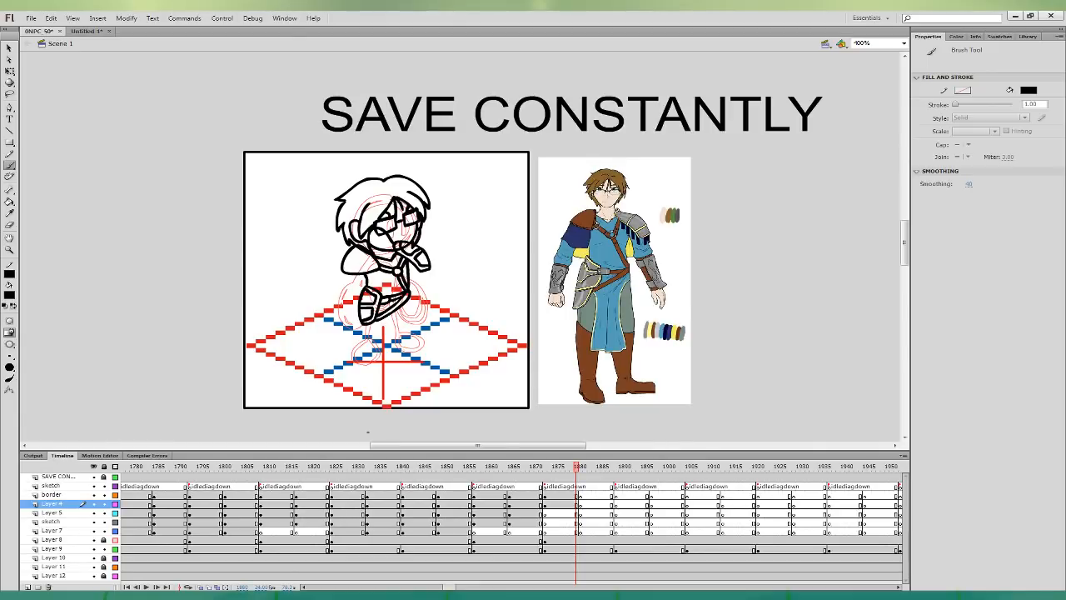
- Ink the tunic's long front flap hanging below the belt on Layer 4
left_click_drag(380, 349, 401, 351)
key("ctrl+z")
key("ctrl+z")
left_click_drag(402, 312, 403, 304)
- Ink the near arm on Layer 5 with its sleeve, bracer and round fist, redoing the stray strokes
left_click(573, 512)
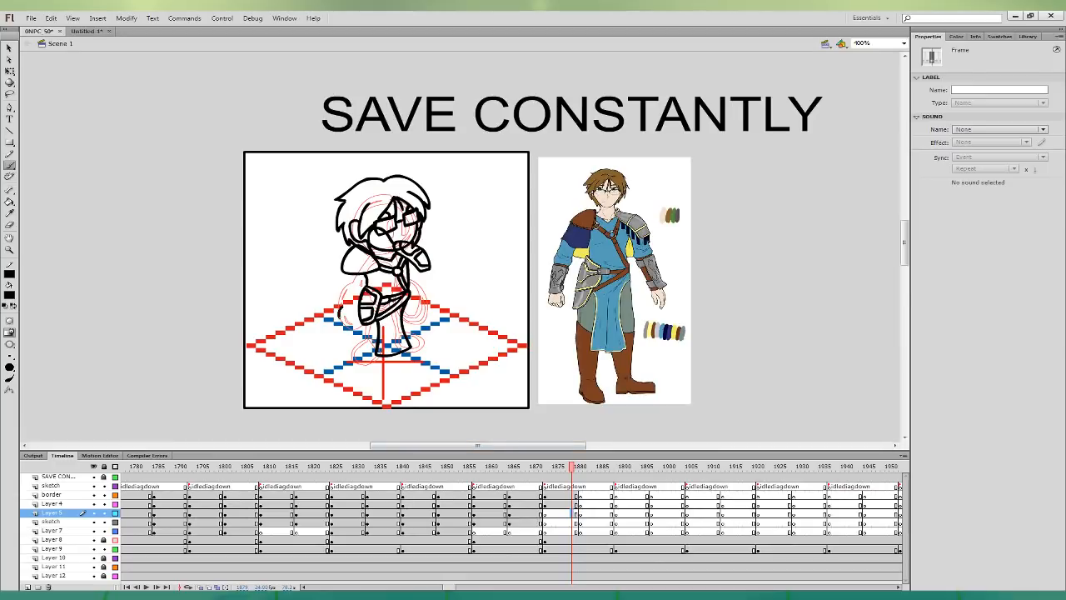
mouse_move(339, 318)
left_mouse_down()
mouse_move(357, 304)
mouse_move(355, 318)
left_mouse_up()
key("ctrl+z")
mouse_move(351, 322)
left_mouse_down()
mouse_move(360, 327)
mouse_move(338, 311)
mouse_move(340, 285)
mouse_move(334, 310)
left_mouse_up()
key("ctrl+z")
key("ctrl+z")
key("ctrl+z")
key("ctrl+z")
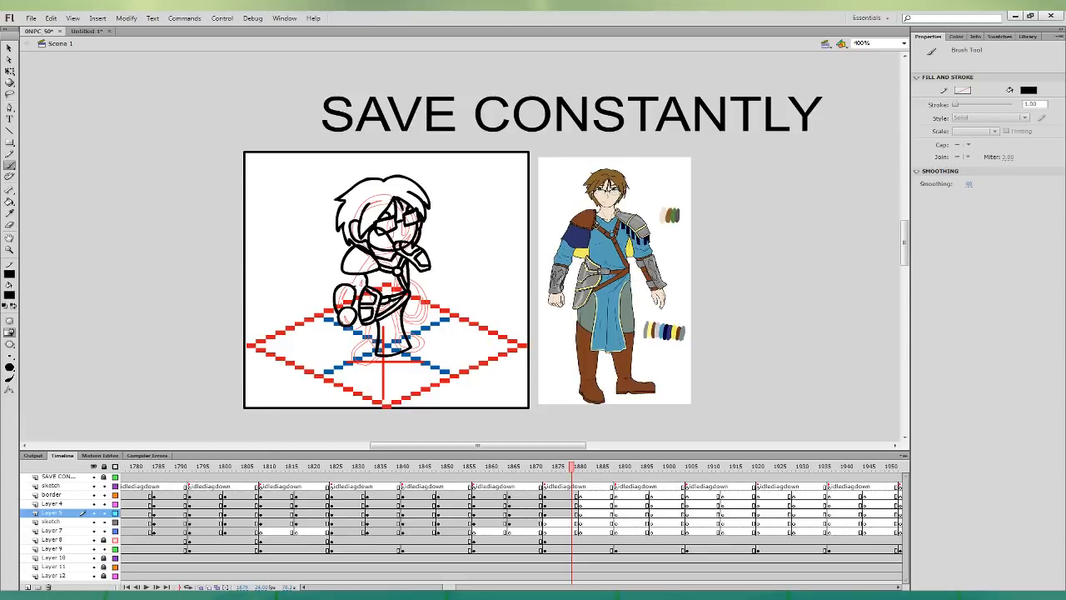
left_click_drag(346, 274, 343, 286)
key("ctrl+z")
key("ctrl+z")
- Ink both legs with their tall boots on the lower sketch layer, behind the tunic and hip plate
left_click(577, 522)
left_click_drag(378, 302, 364, 322)
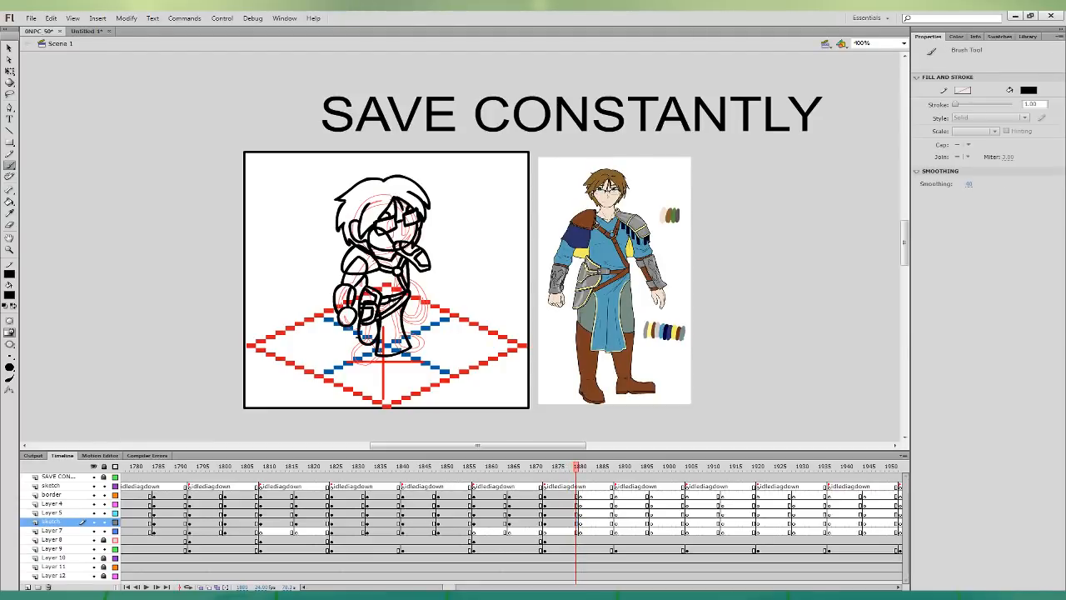
left_click_drag(349, 371, 365, 378)
mouse_move(408, 298)
left_mouse_down()
mouse_move(405, 336)
mouse_move(422, 361)
left_mouse_up()
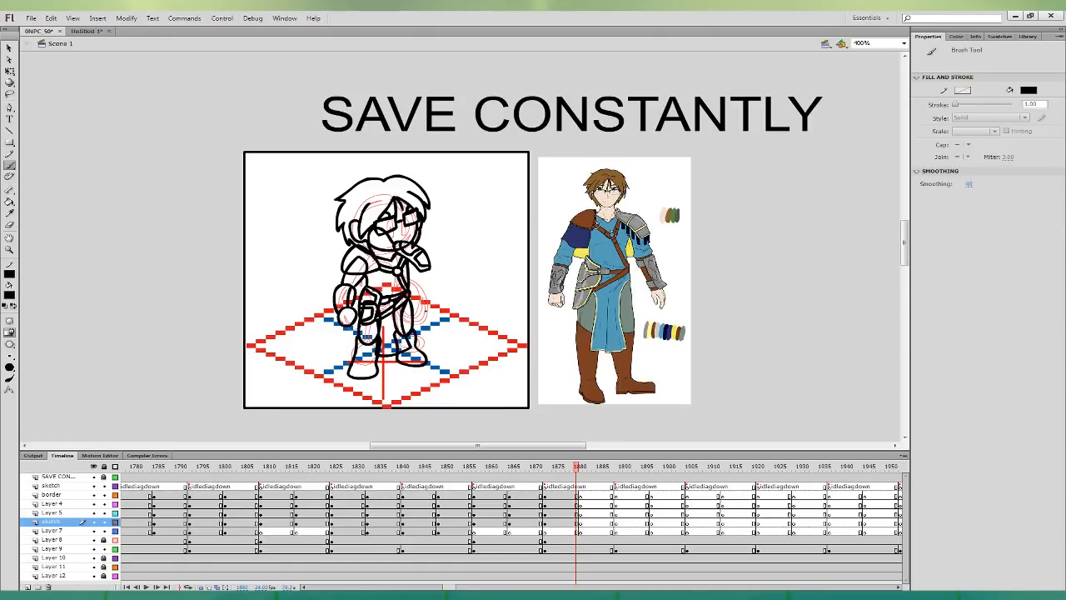
key("q")
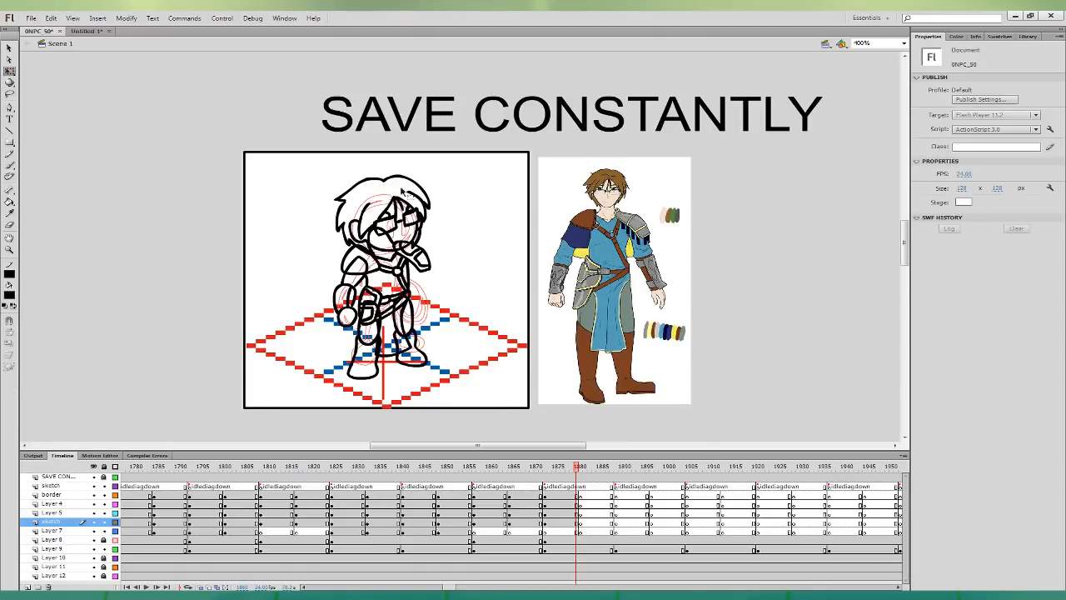
left_click(414, 323)
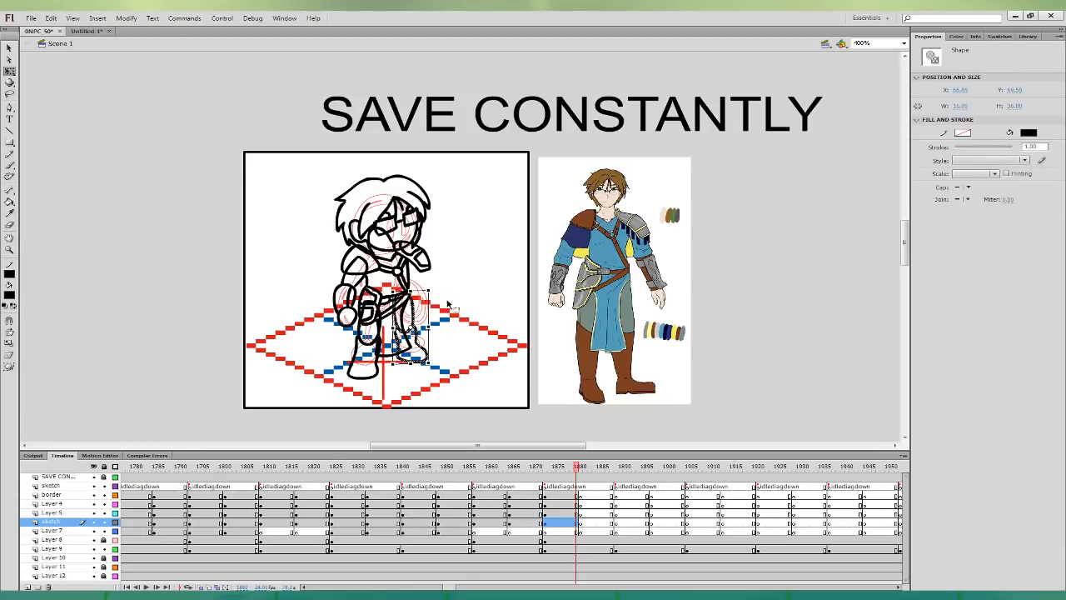
left_click(463, 281)
- Sample the brown hair colour from the reference art as the fill and make the border layer active
left_click(9, 202)
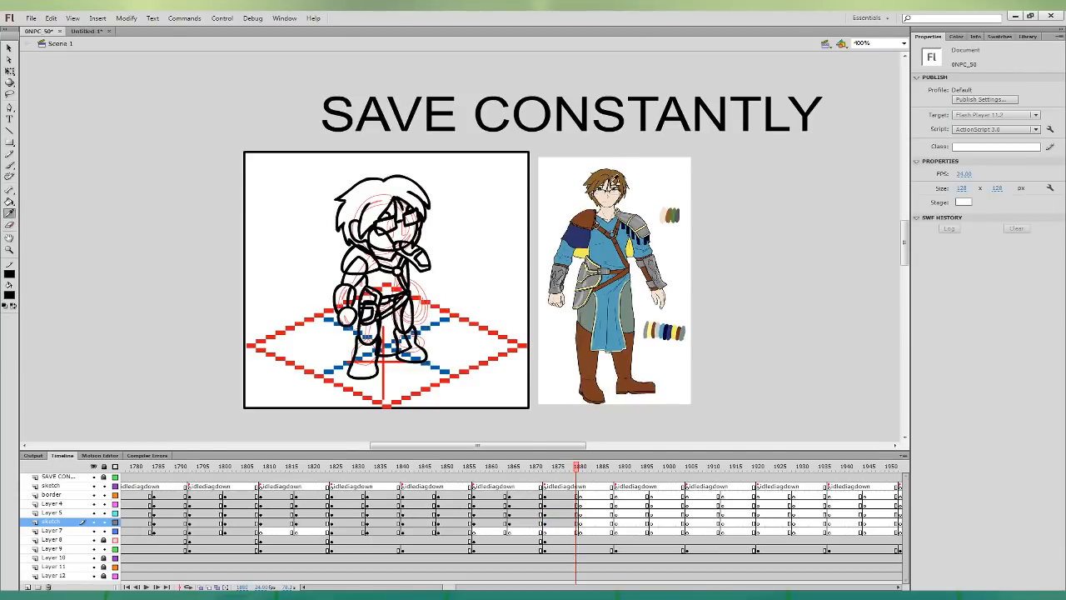
left_click(567, 503)
left_click(377, 191)
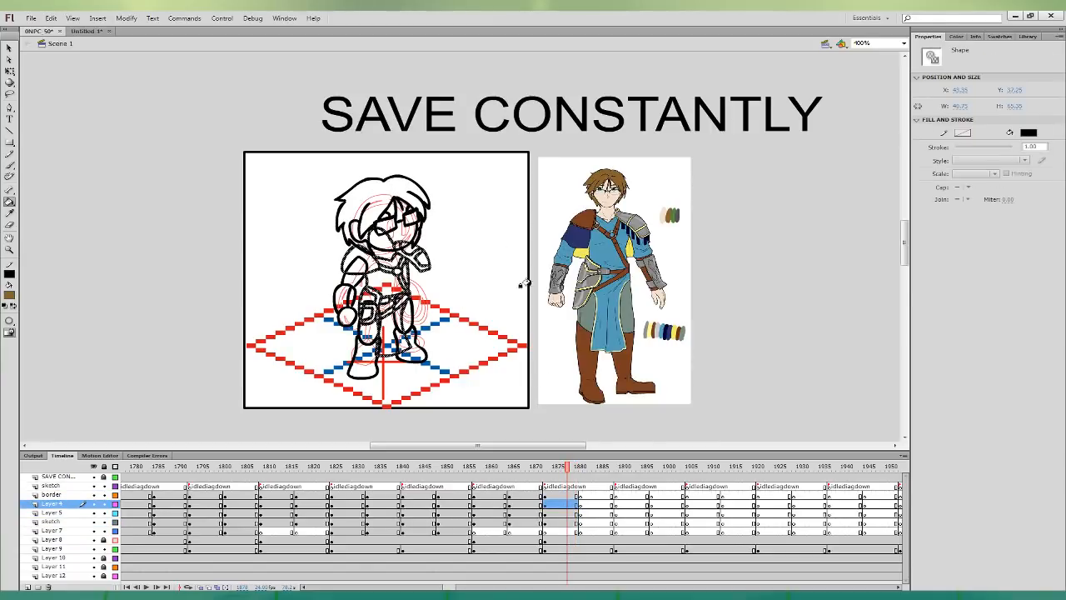
left_click(563, 494)
left_click(387, 179)
key("v")
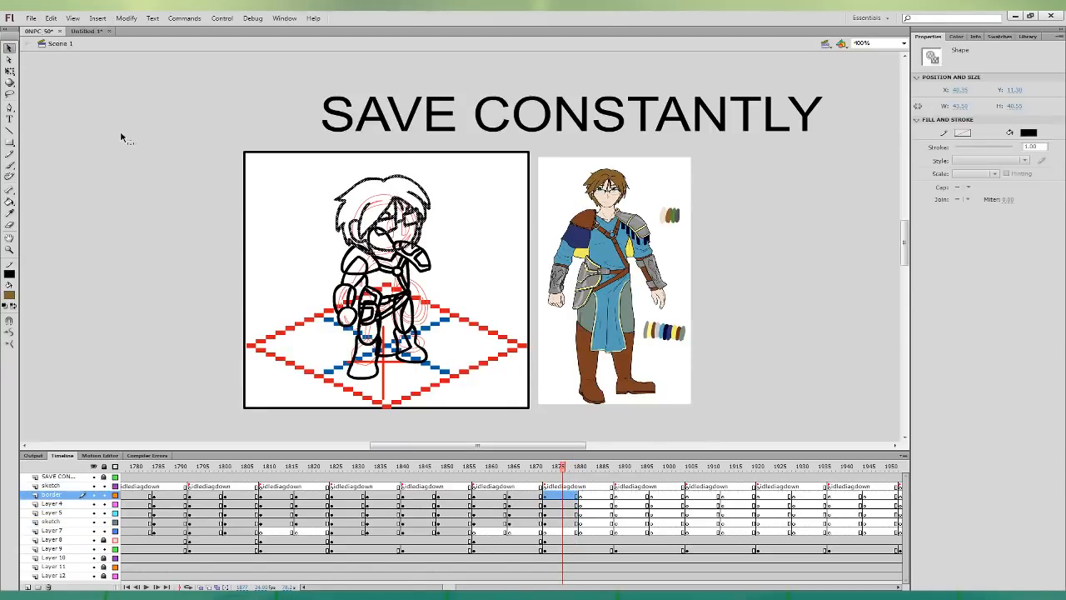
left_click(125, 133)
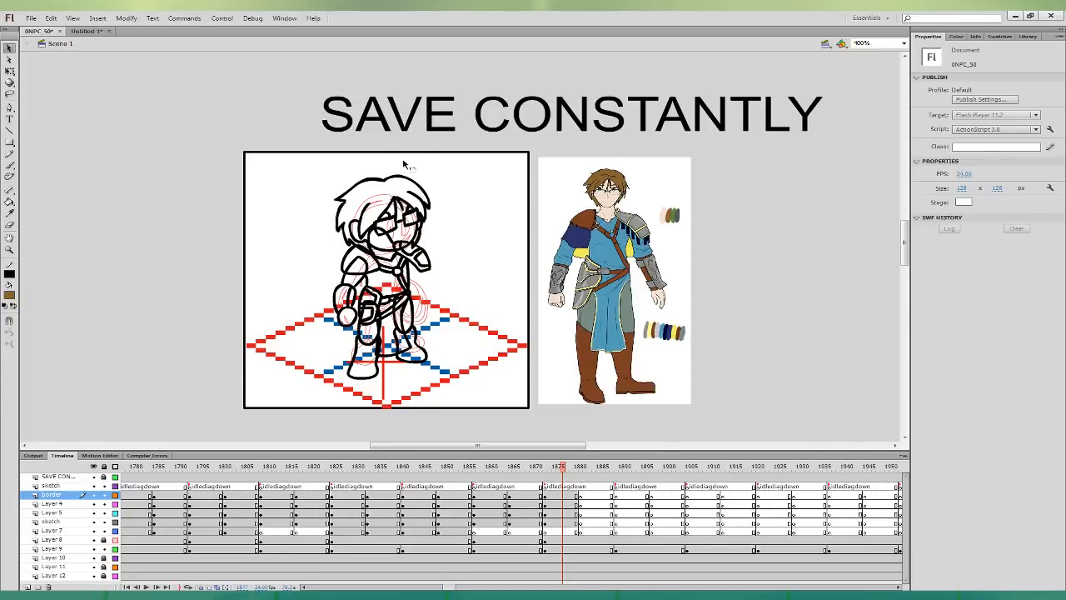
key("k")
left_click(423, 213)
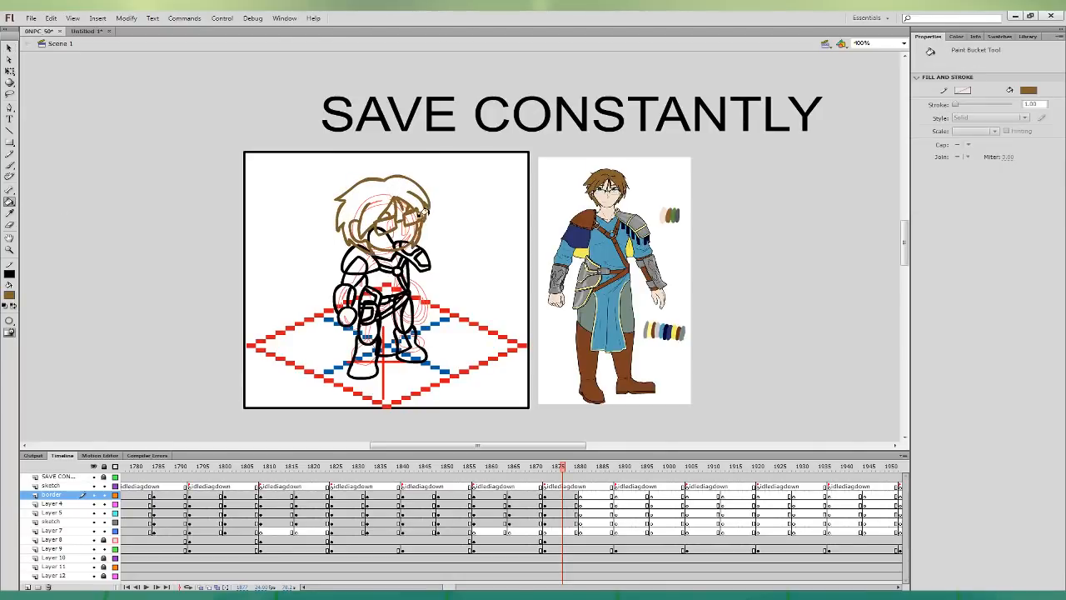
key("ctrl+z")
- Close the gap in the hair outline beside the back spike and fill the hair brown on the border layer
key("ctrl+equal")
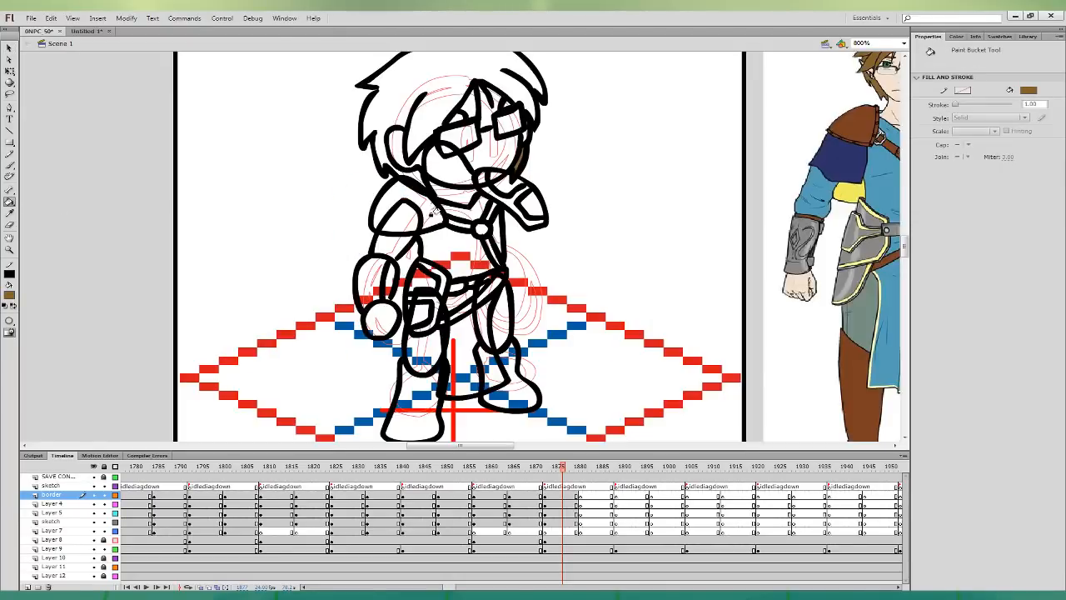
scroll(442, 353, "up", 3)
scroll(442, 353, "up", 1)
left_click(10, 47)
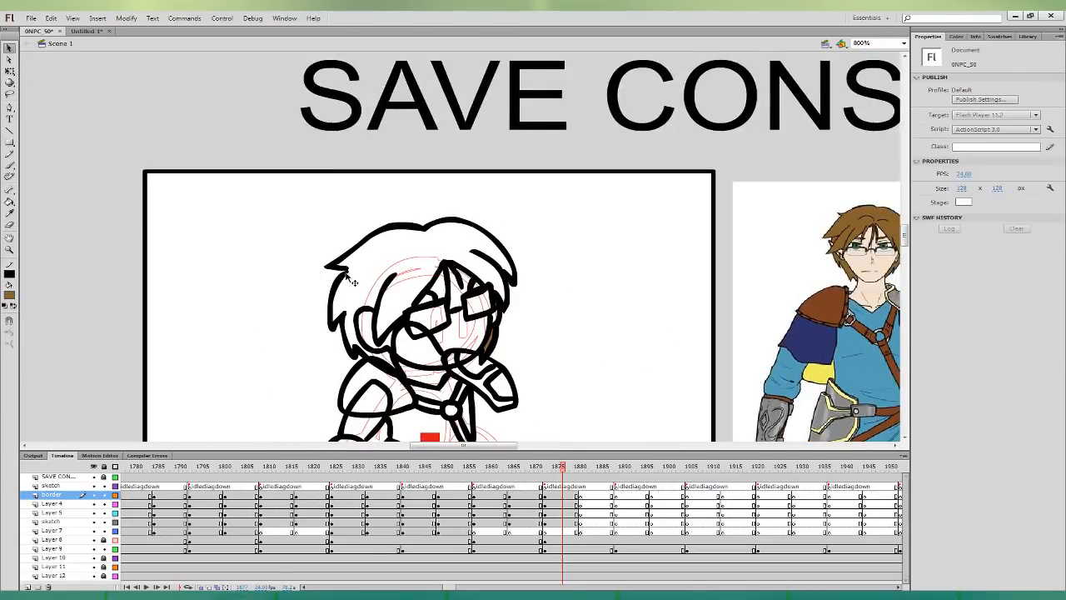
left_click_drag(346, 275, 346, 267)
left_click(10, 202)
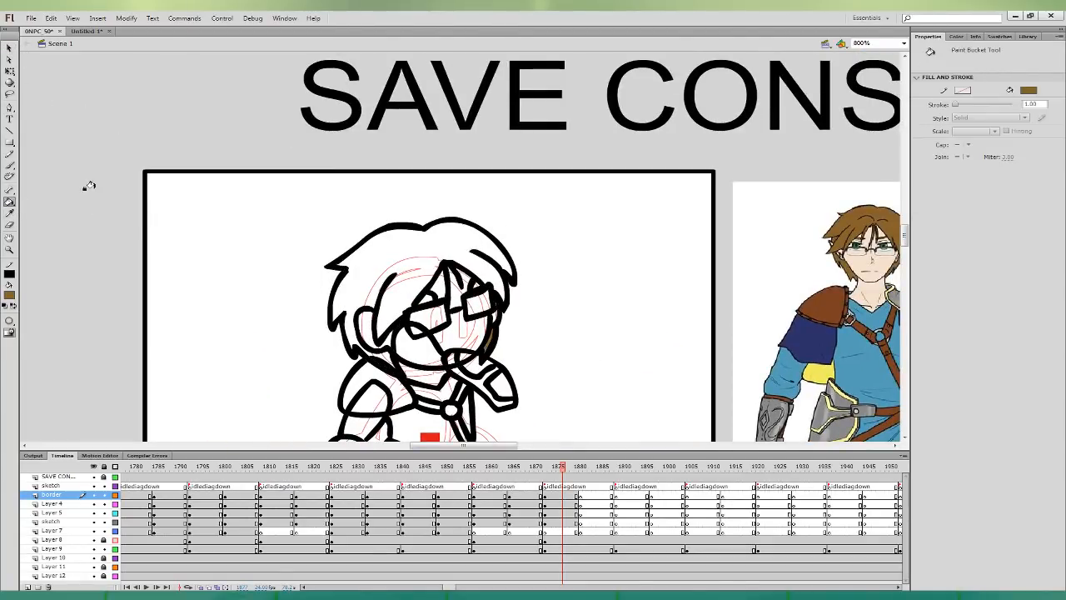
left_click(420, 255)
- Sample the skin tone from the reference character's face and fill the sprite's face with it
key("ctrl+minus")
key("i")
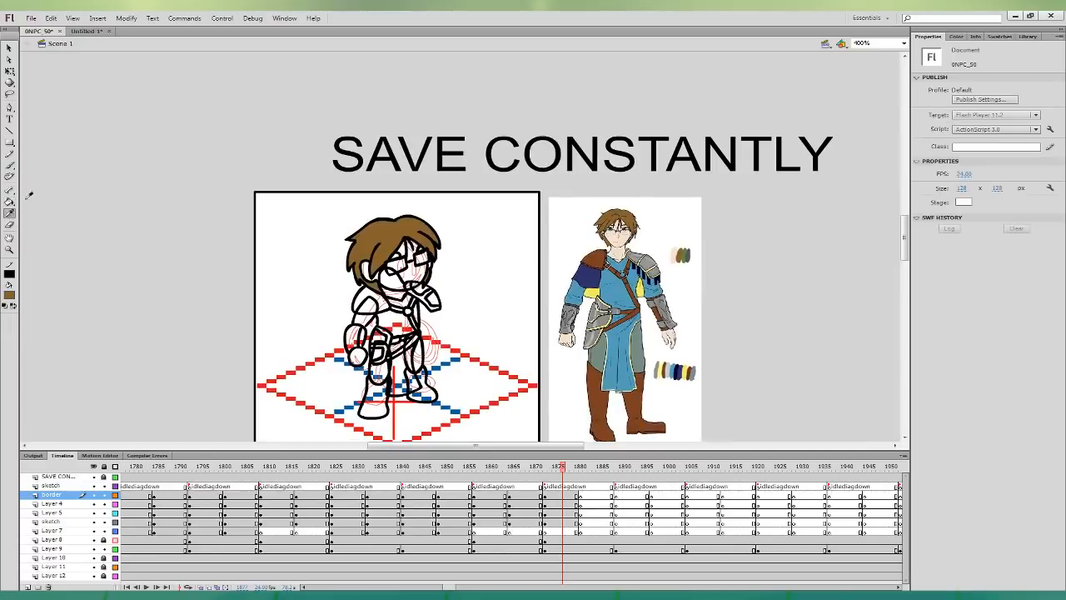
left_click(620, 237)
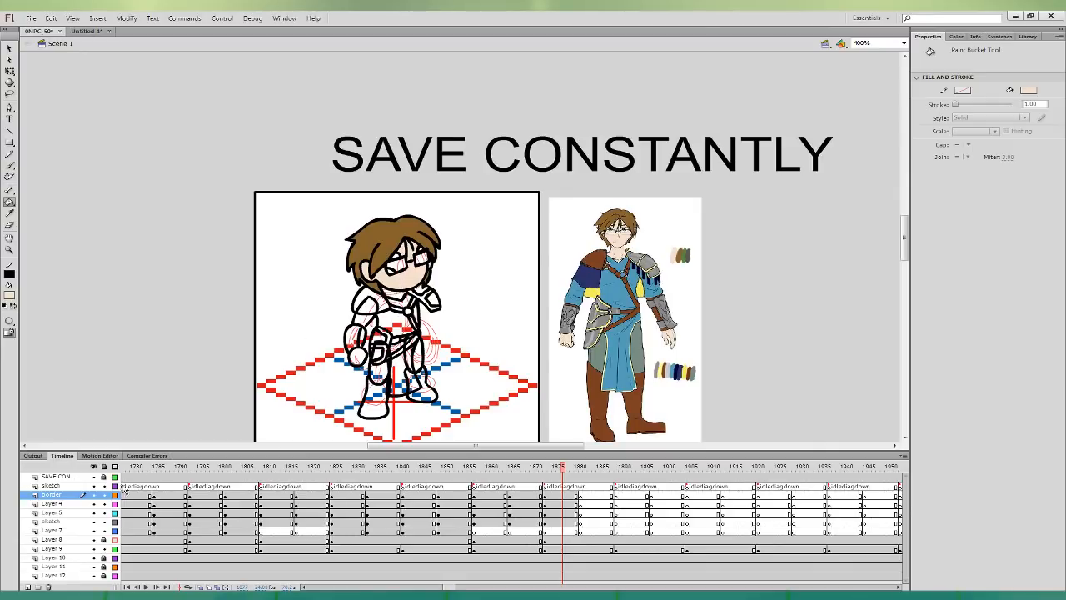
- Hide the border layer to expose the neck and collar linework on Layer 4 for filling
left_click(94, 495)
left_click(9, 48)
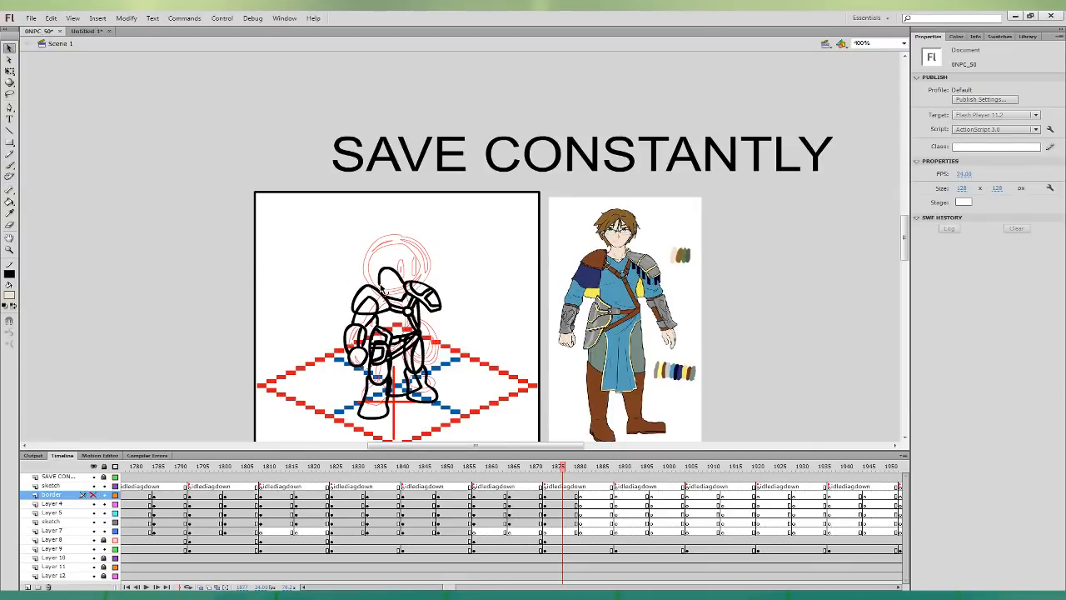
double_click(382, 294)
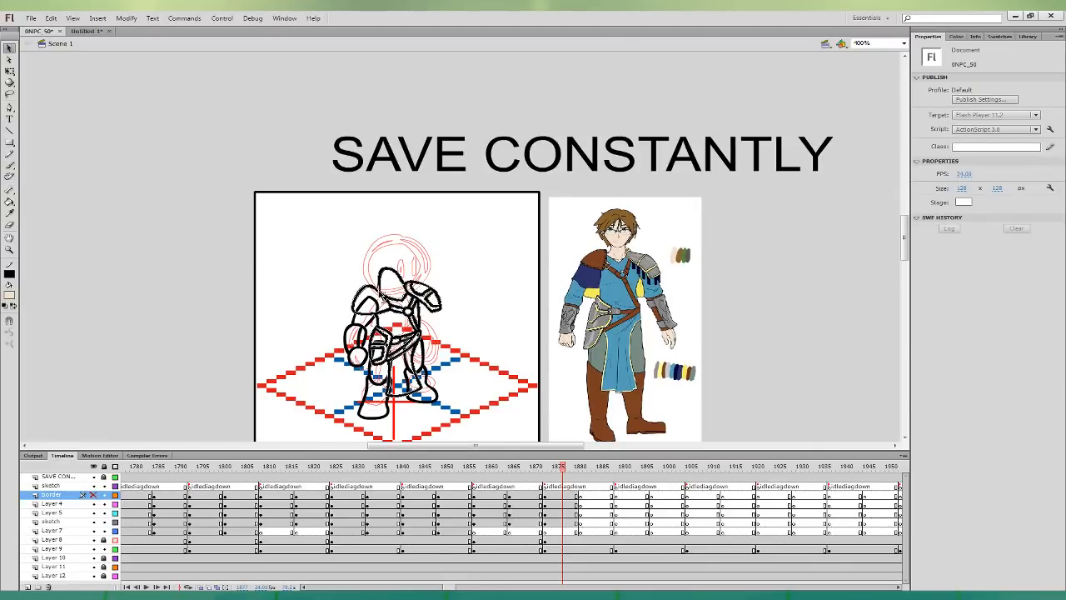
key("k")
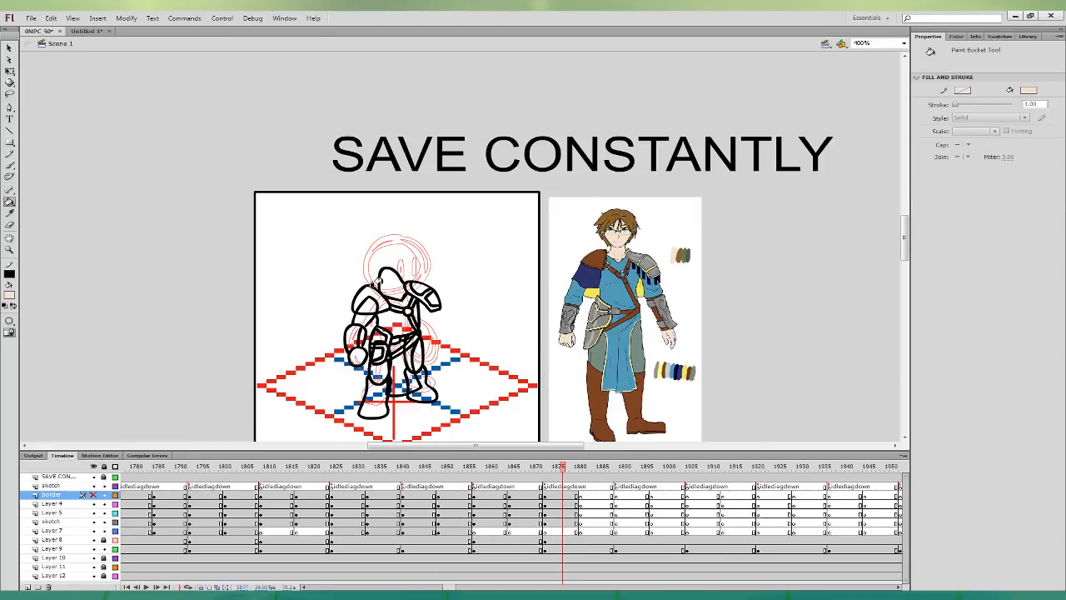
key("v")
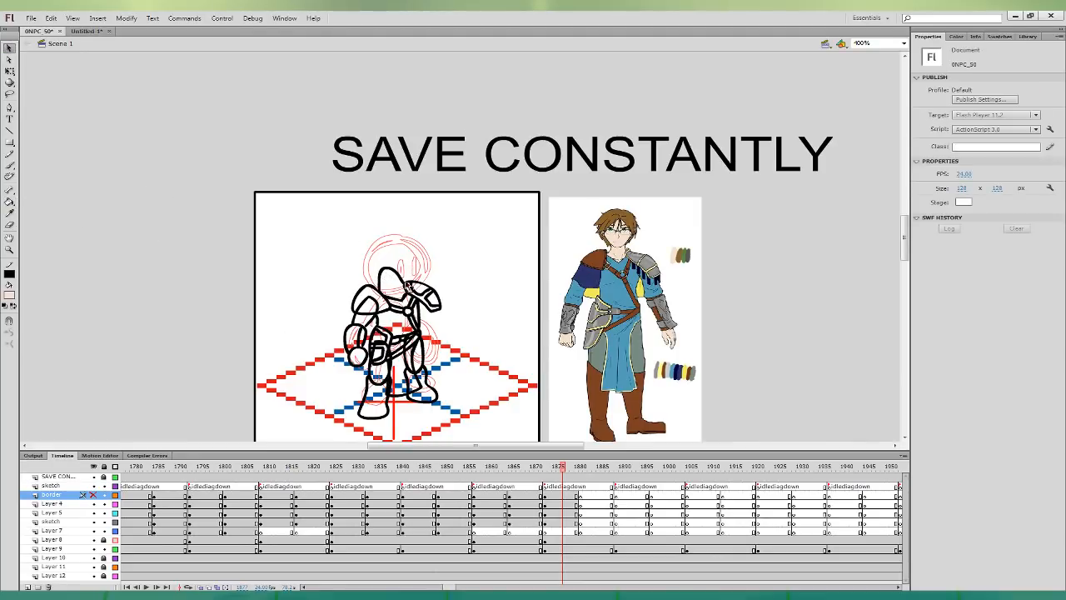
left_click(408, 281)
left_click(381, 294)
left_click(385, 286)
left_click(384, 295)
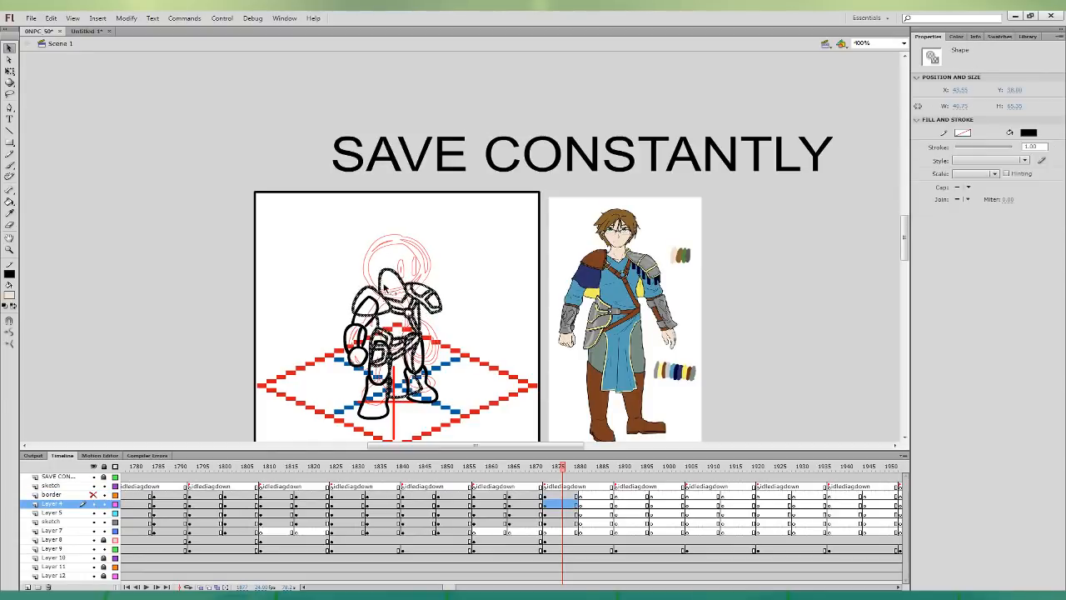
left_click(384, 290)
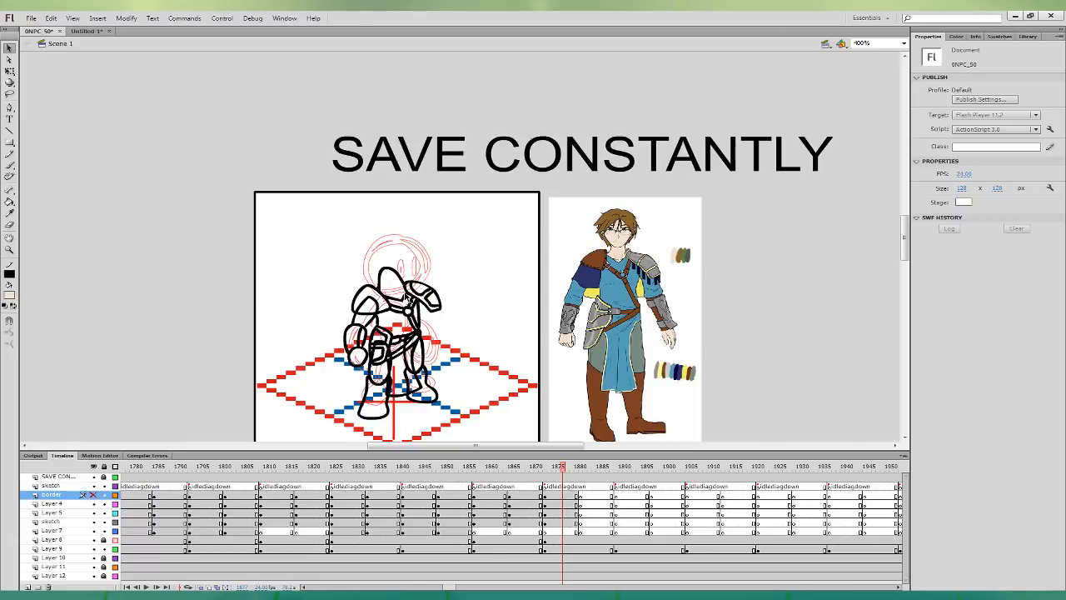
left_click(407, 296)
key("k")
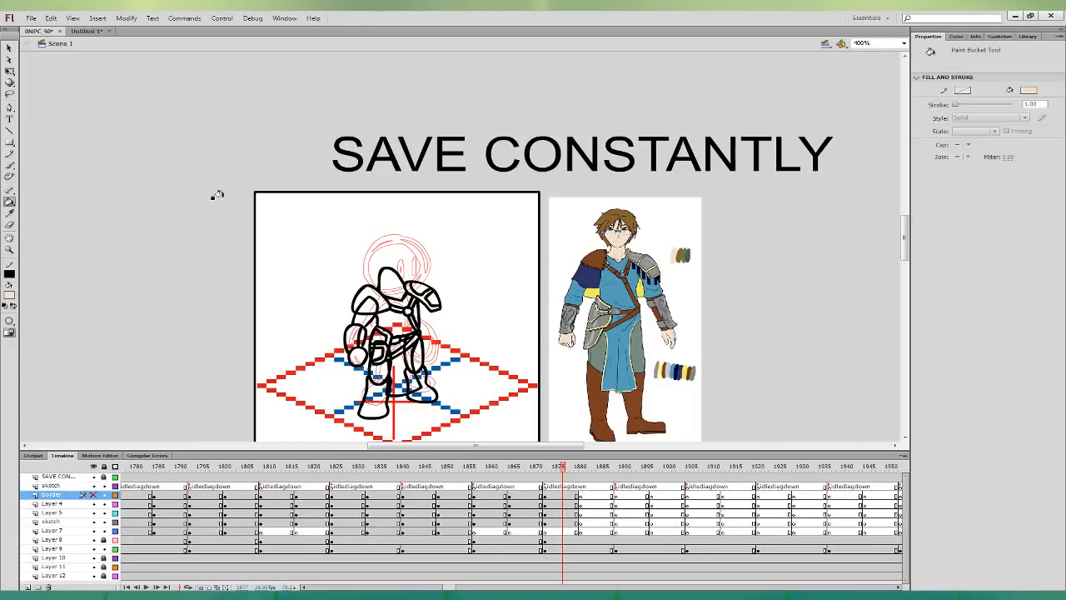
- Fill the neck on Layer 4 and the fist on Layer 5 with the skin tone, showing the border layer again
left_click(550, 505)
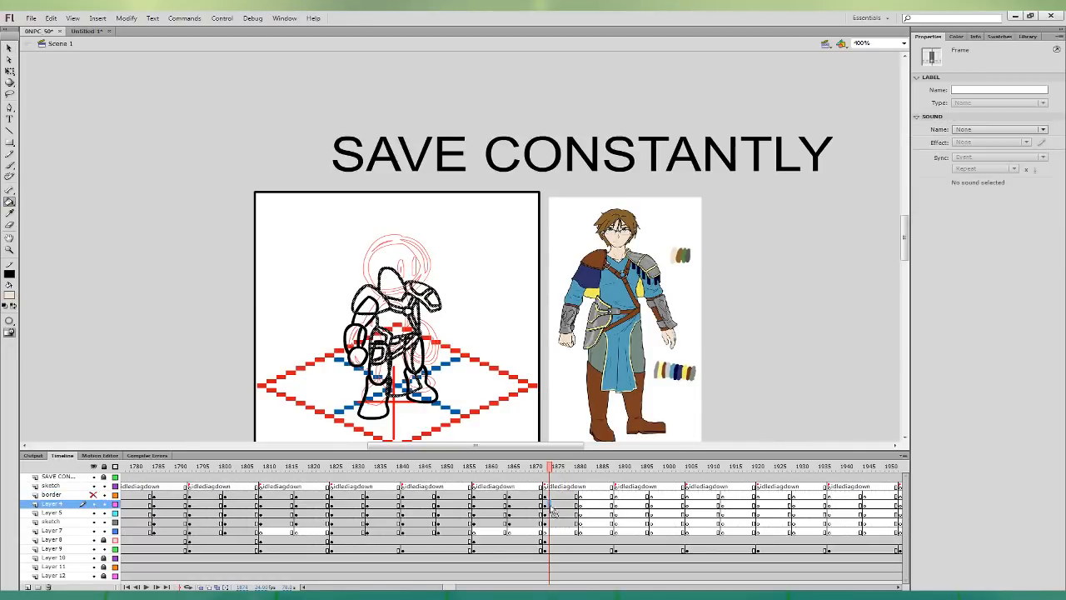
left_click(387, 295)
left_click(93, 496)
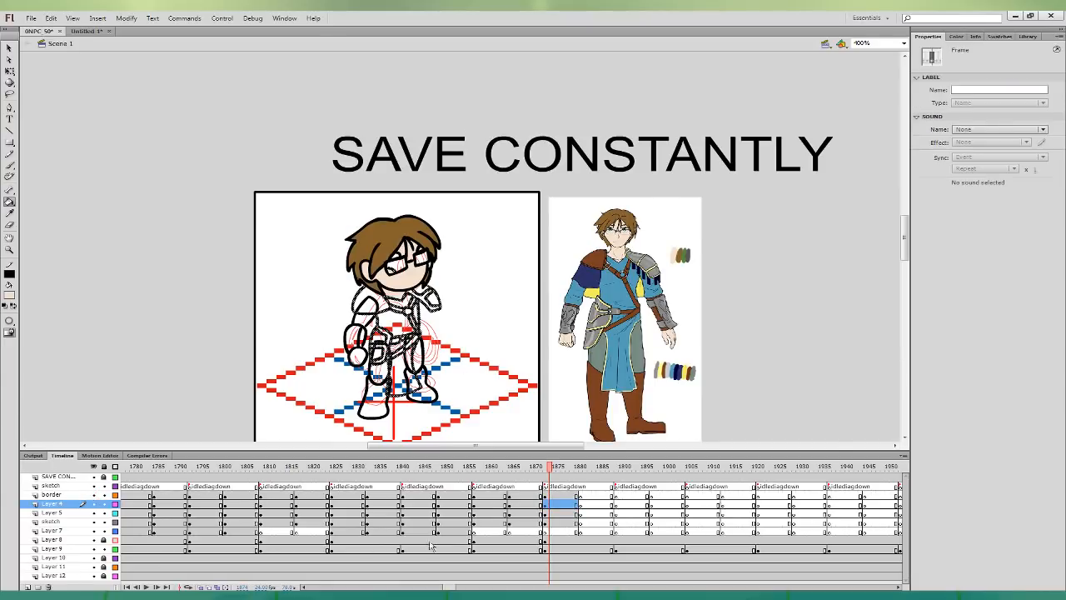
left_click(553, 496)
left_click(554, 513)
left_click(357, 358)
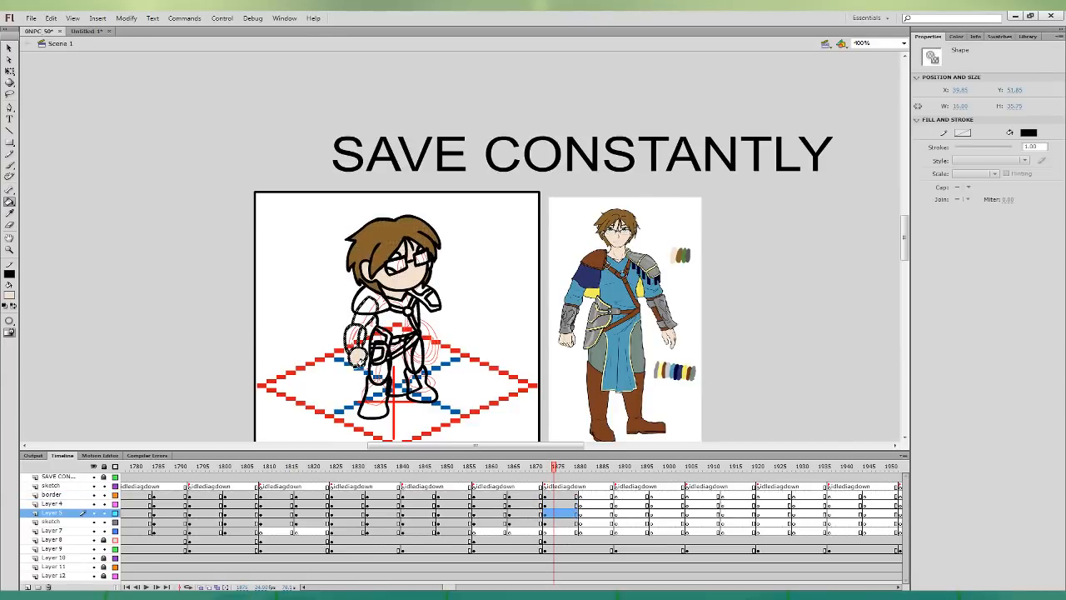
- Fill both trouser legs with the grey-green from the reference character's trousers
left_click(10, 73)
left_click(42, 117)
left_click(10, 204)
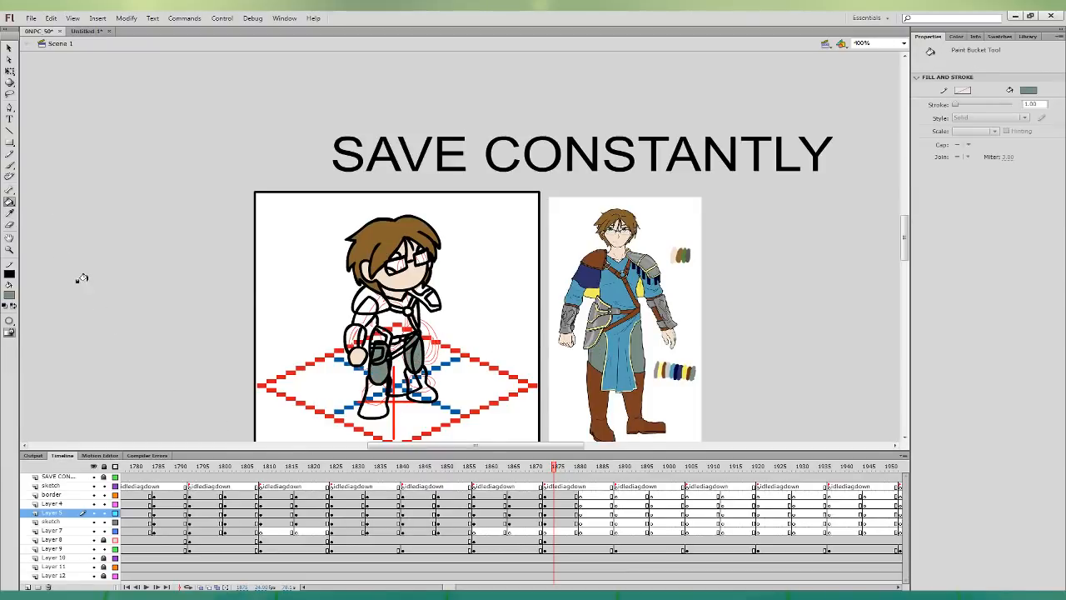
- Sample the tunic blue from the reference art and fill the chest of the sprite's tunic with it
left_click(12, 216)
left_click(621, 265)
left_click(393, 320)
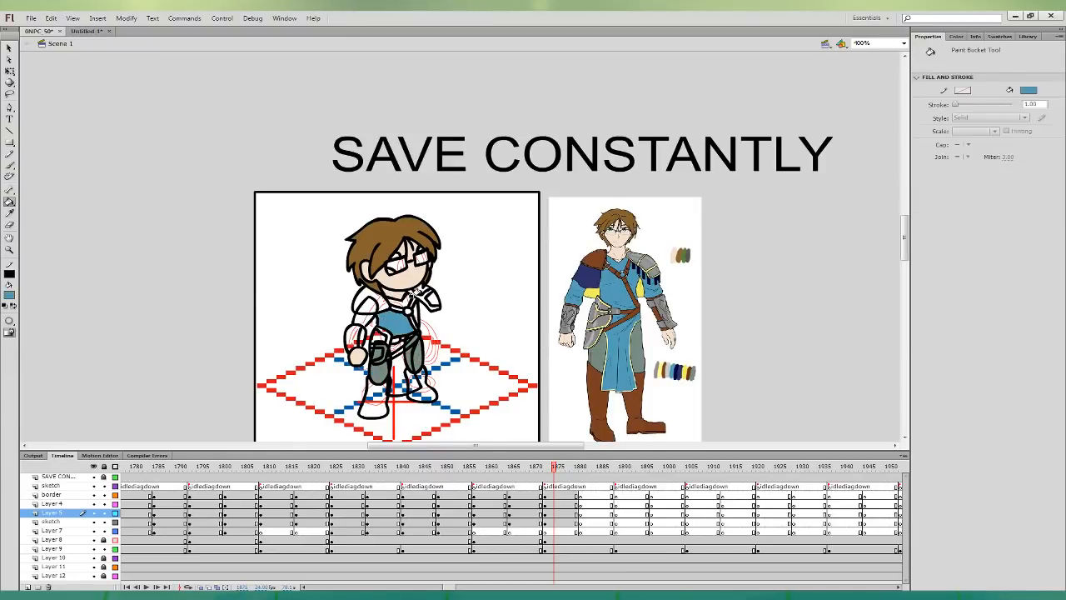
- Adjust the outline of the arm below the brown-side shoulder on Layer 5 around the elbow and wrist for filling
left_click(399, 300)
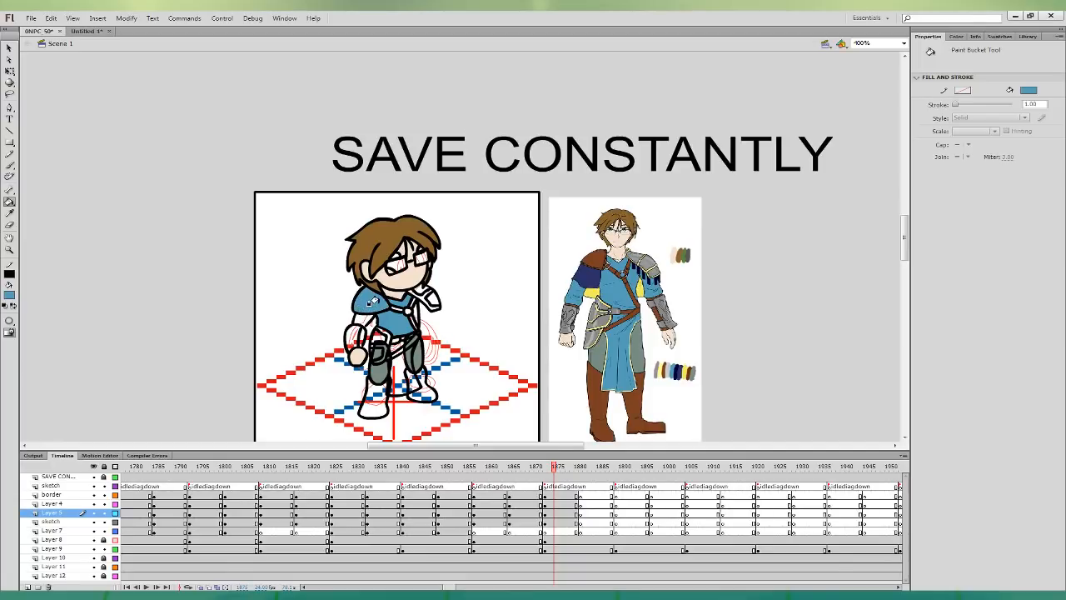
left_click(558, 513)
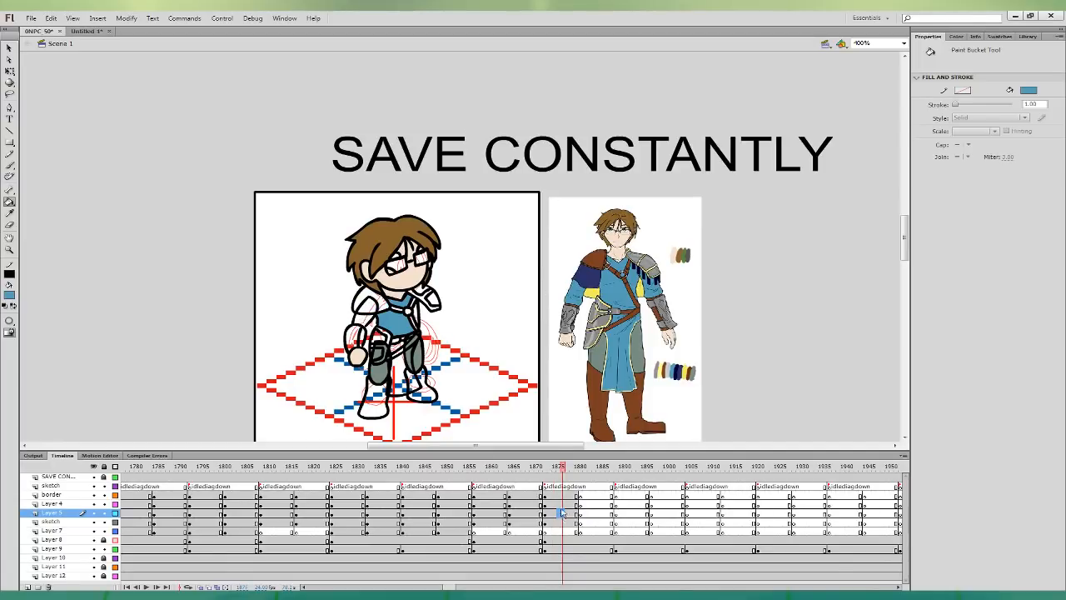
left_click(9, 48)
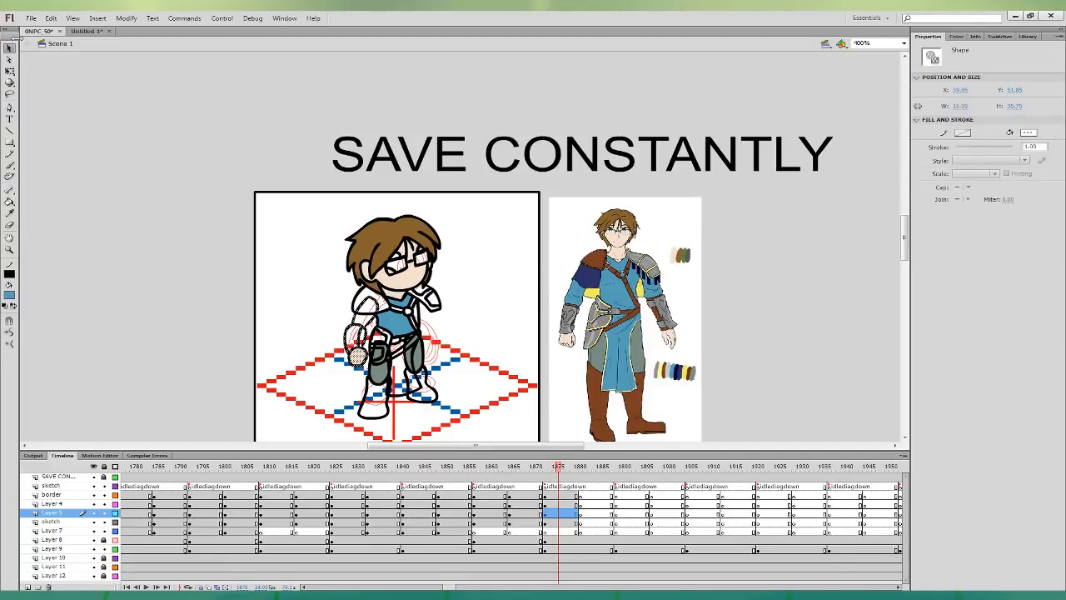
key("ctrl+equal")
key("ctrl+equal")
left_click(490, 264)
left_click_drag(477, 227, 474, 231)
left_click_drag(463, 306, 461, 312)
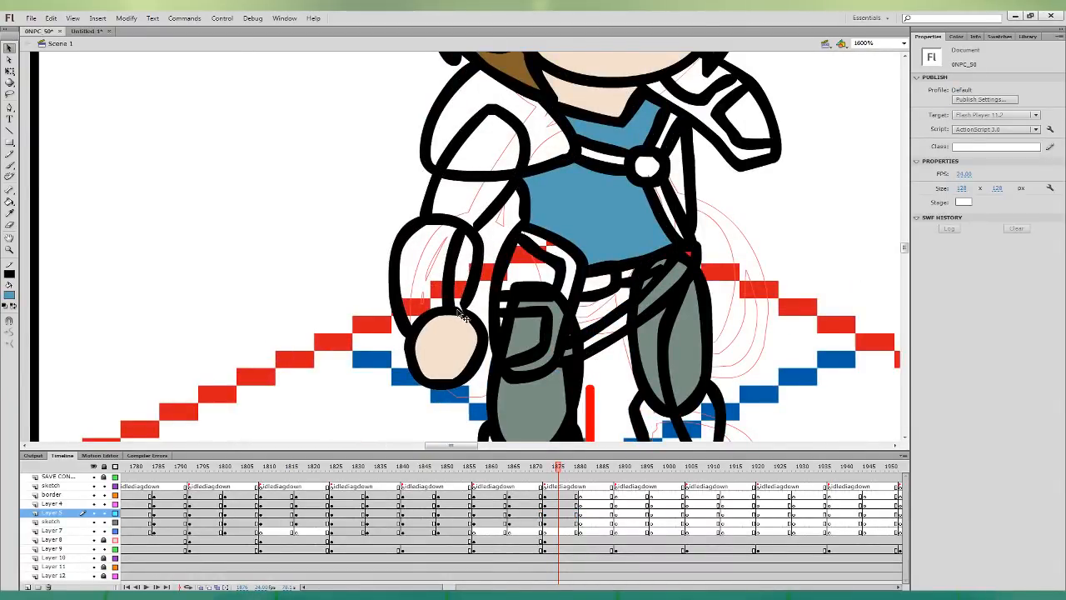
left_click(458, 311)
left_click(492, 280)
- Fill the upper sleeve of the sprite's near arm with the tunic blue
key("ctrl+minus")
key("ctrl+minus")
left_click_drag(651, 257, 568, 273)
left_click(10, 202)
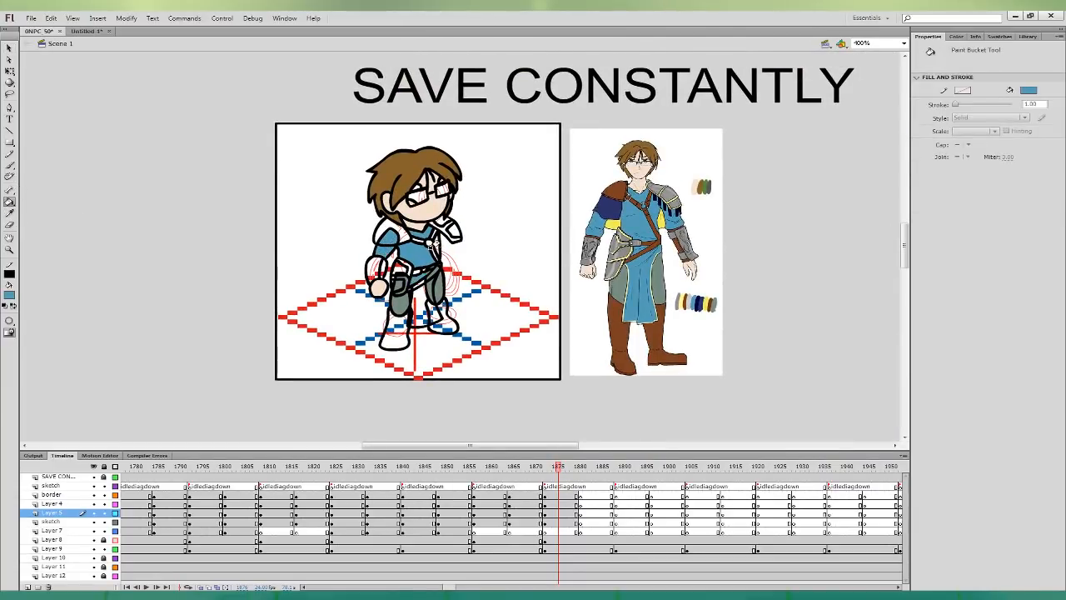
- Sample the leather brown from the reference's shoulder guard and fill the sprite's shoulder guard, belt straps and boots with it
left_click(9, 214)
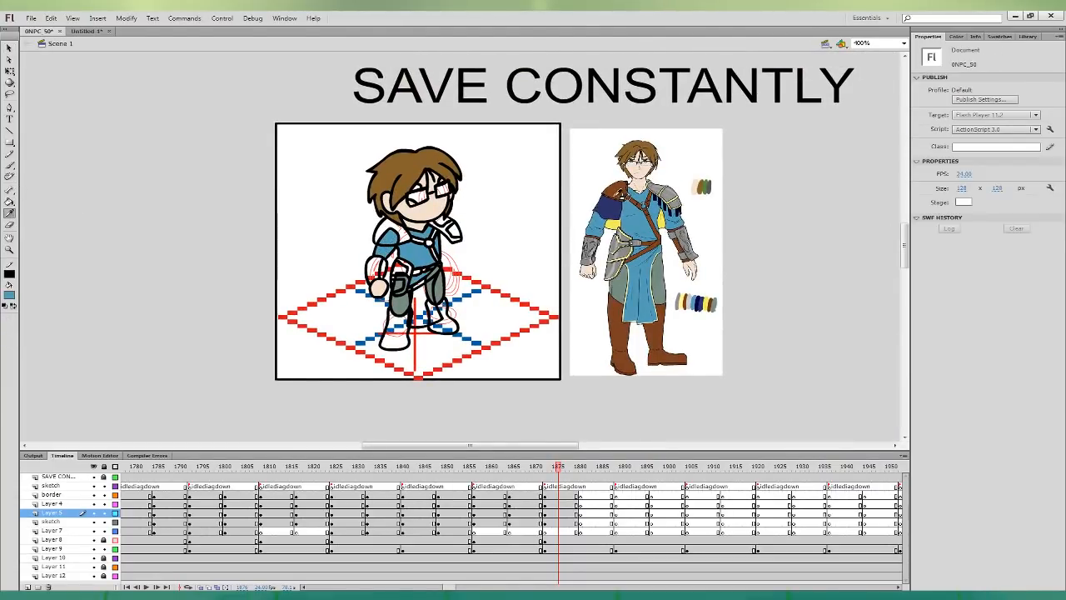
left_click(618, 197)
left_click(380, 225)
left_click(425, 235)
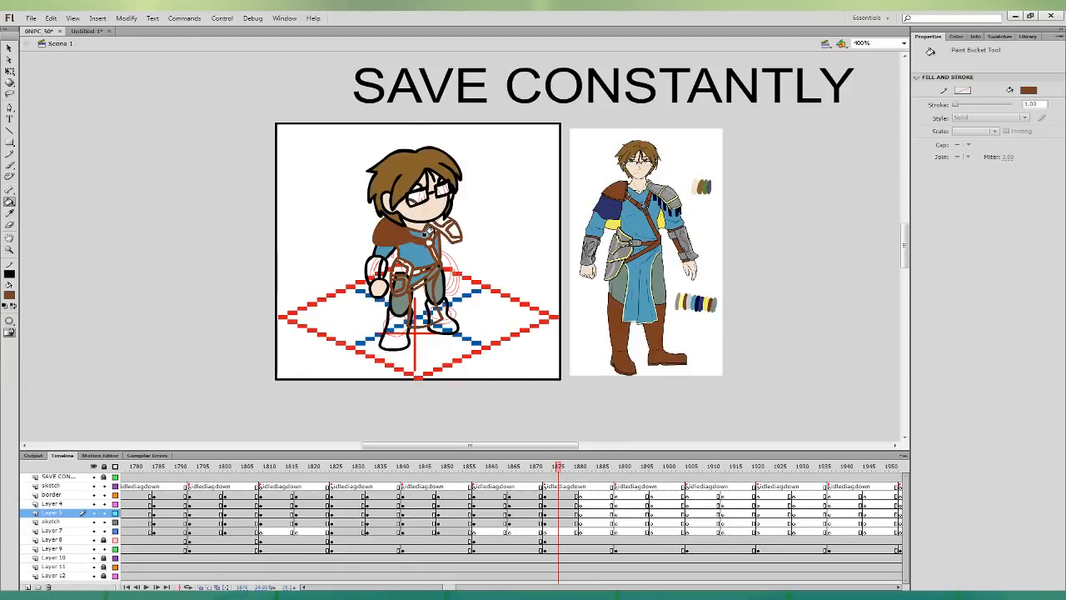
key("ctrl+z")
left_click(416, 270)
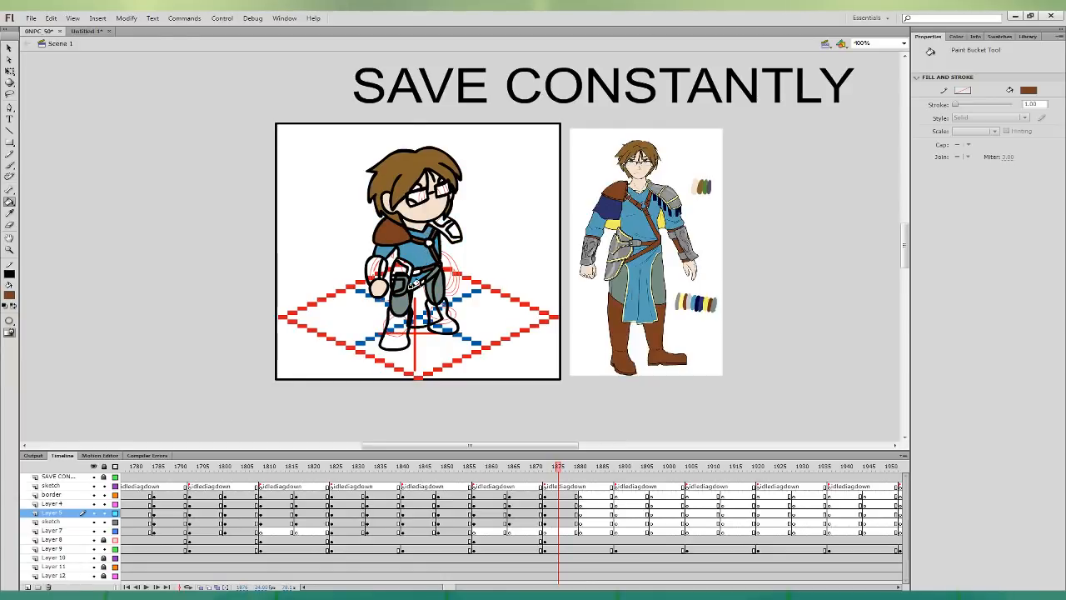
left_click(412, 287)
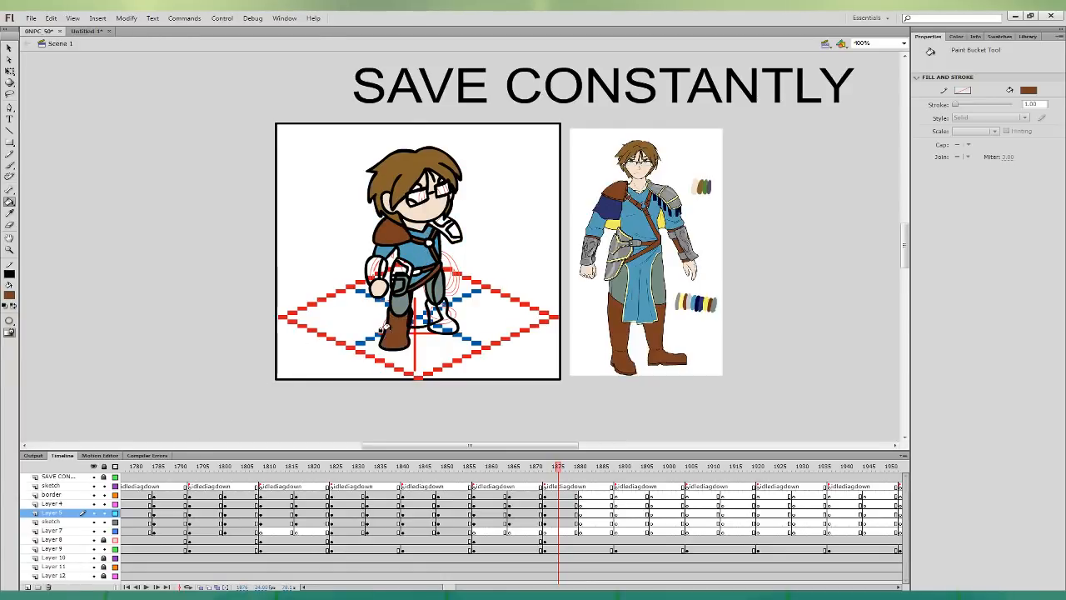
- Sample the tunic blue from the sprite and fill the hanging front panel of the tunic below the belt
left_click(10, 213)
left_click(437, 263)
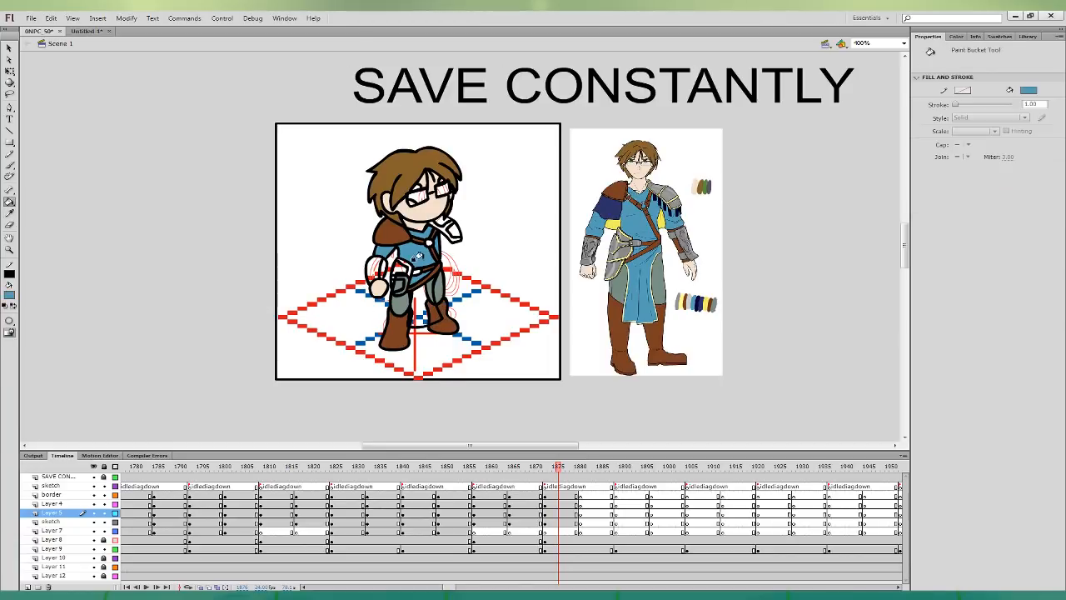
left_click(417, 284)
- Fill the near bracer's inner side with the reference's leather brown and its outer plate with the armour grey
left_click(9, 214)
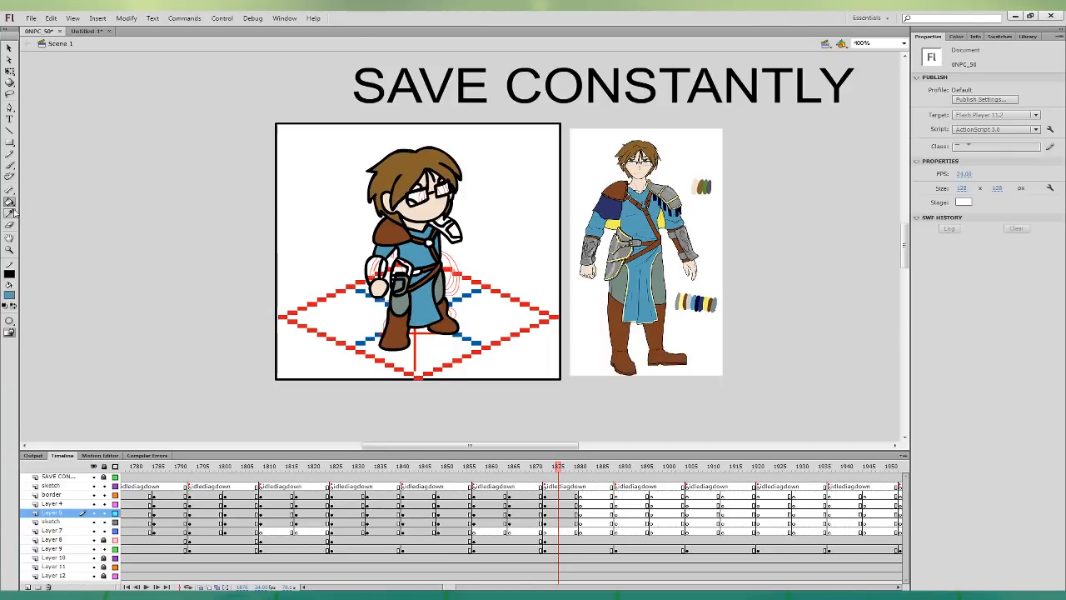
left_click(663, 252)
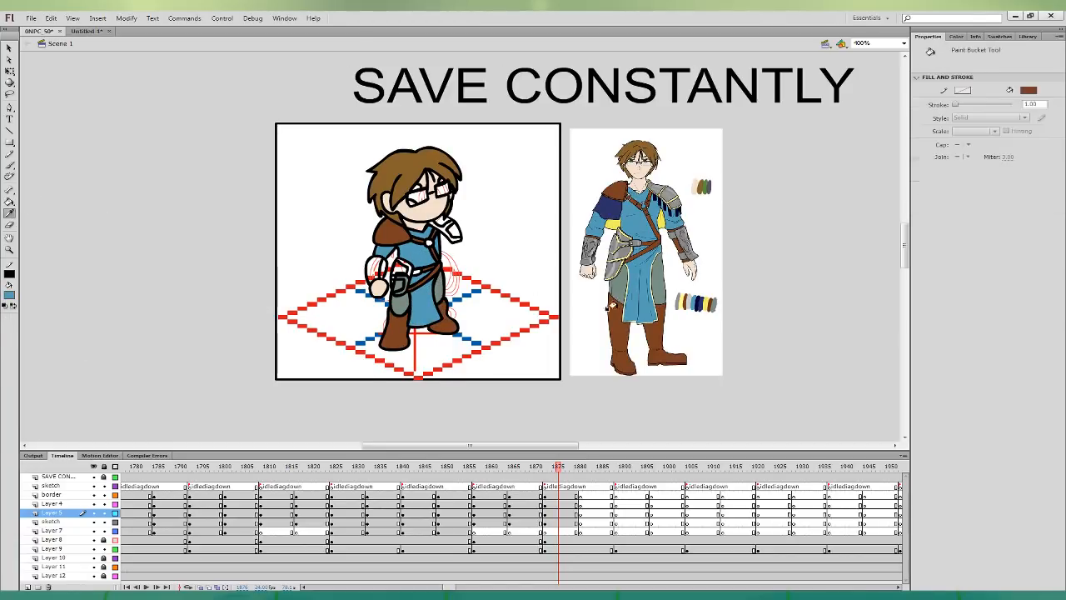
left_click(9, 213)
left_click(598, 198)
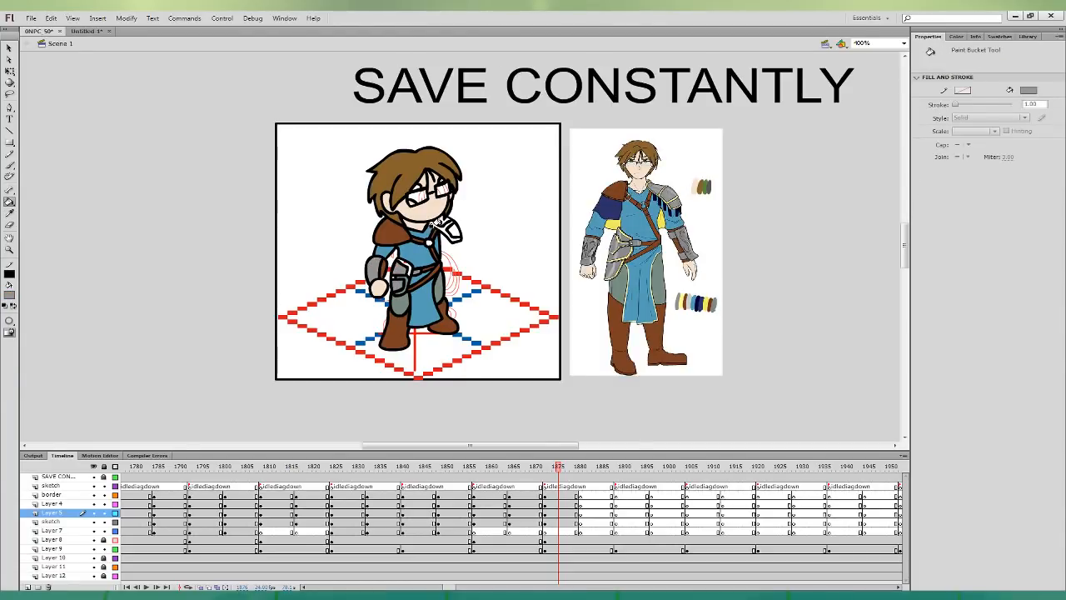
- Sample white from the canvas and fill both lenses of the sprite's glasses with it
left_click(9, 214)
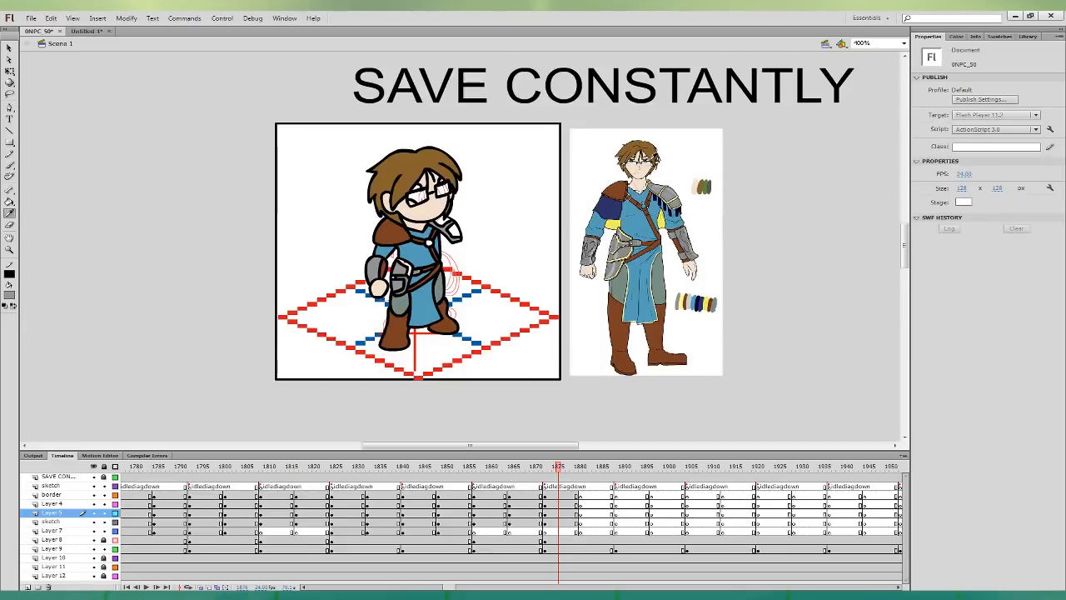
left_click(513, 198)
left_click(417, 198)
left_click(442, 191)
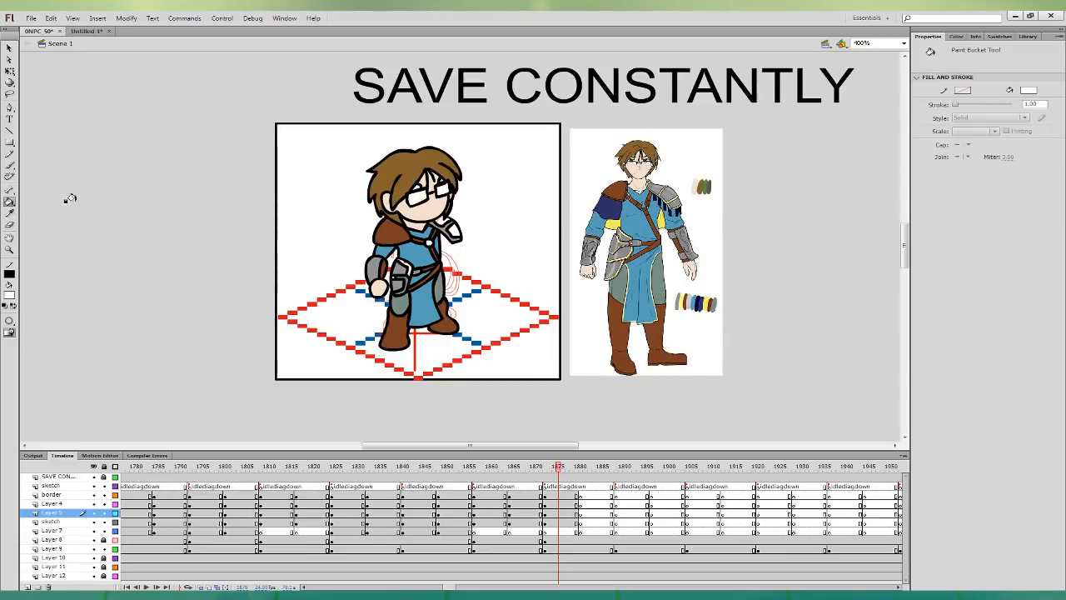
- Sample the armour grey and fill the plates of the sprite's metal pauldron with it
left_click(11, 213)
left_click(402, 268)
left_click(454, 234)
left_click(445, 227)
left_click(435, 221)
- Sample the yellow from the reference art and fill the trim of the hip armour and the pauldron
left_click(11, 213)
left_click(615, 220)
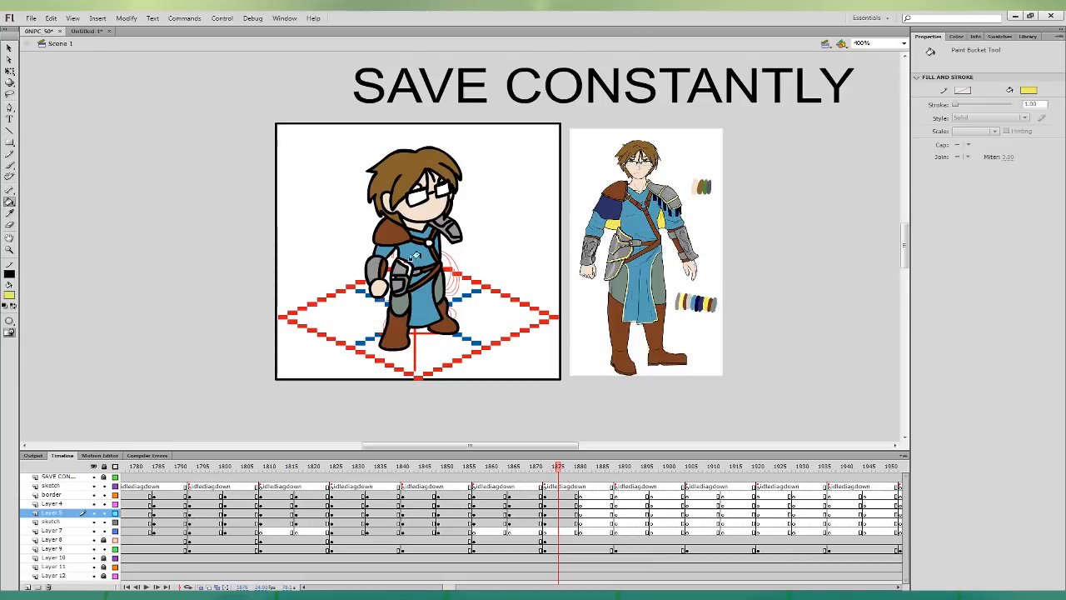
left_click(401, 275)
left_click(435, 228)
- Sample the tunic blue and fill the round buckle on the chest strap
left_click(11, 214)
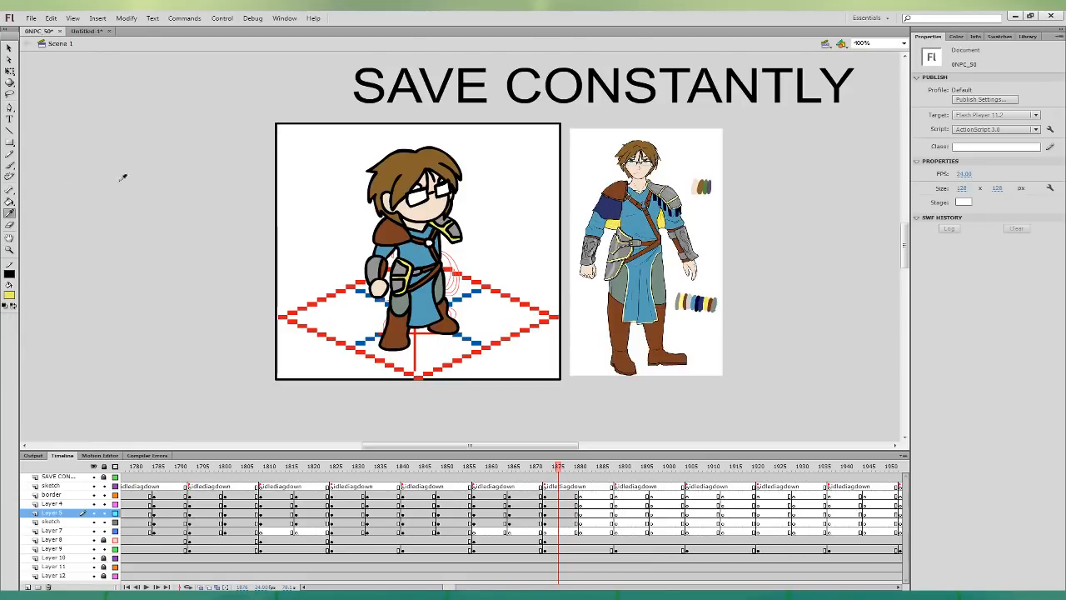
left_click(419, 249)
left_click(428, 242)
- Sample the green of the reference character's eyes and fill both of the sprite's eyes with it
left_click(11, 213)
left_click(652, 160)
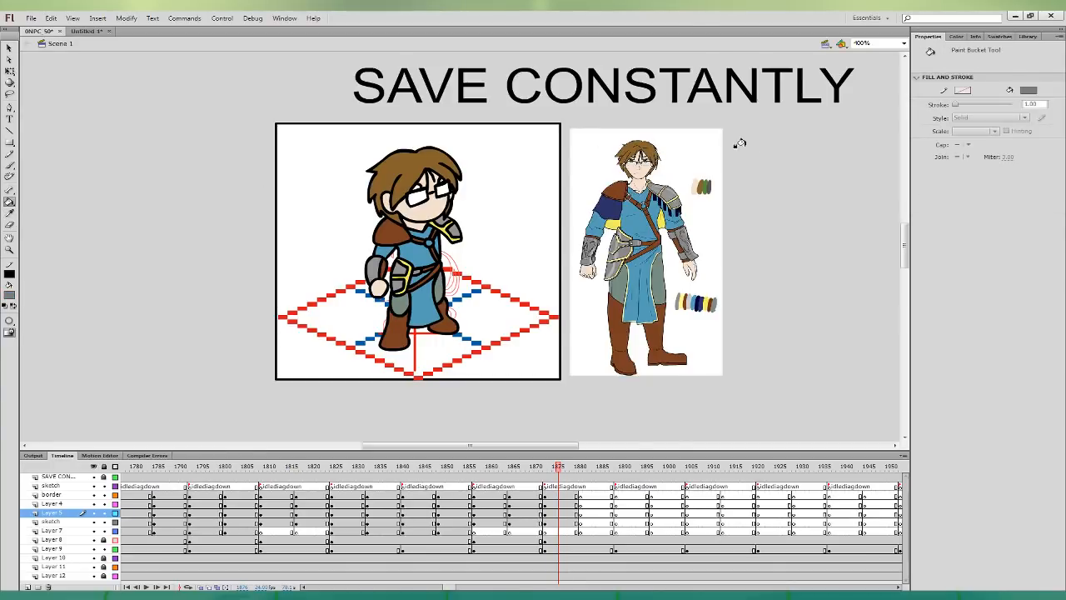
key("ctrl+=")
left_click_drag(713, 236, 248, 432)
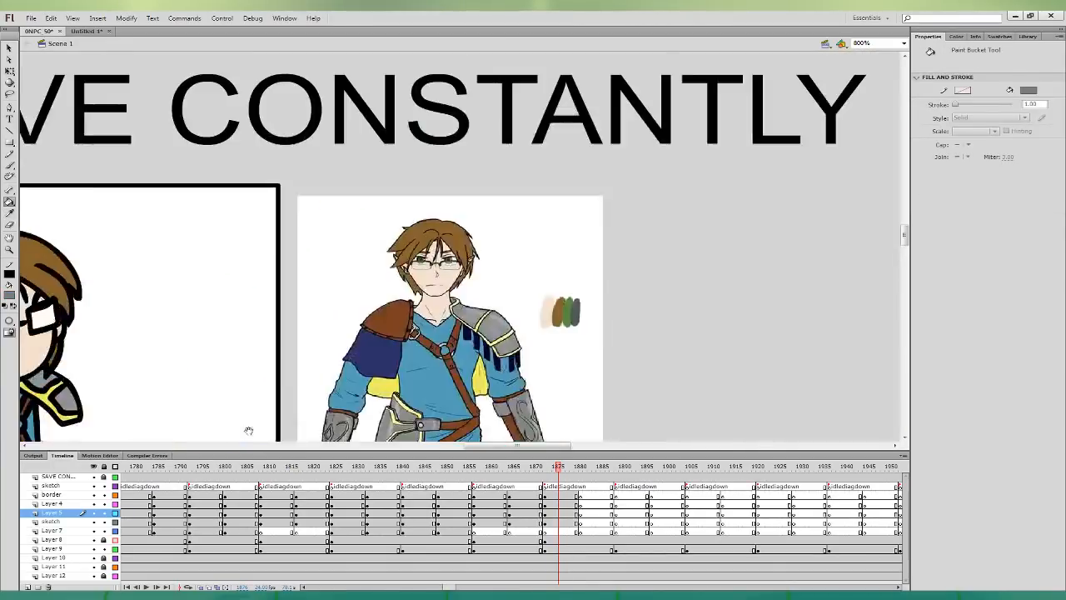
left_click(10, 213)
left_click(425, 259)
left_click_drag(287, 308, 440, 193)
left_click(320, 243)
left_click(367, 228)
key("ctrl+minus")
- Duplicate the finished arm on Layer 5, flip it horizontally, place it beneath the metal pauldron and rotate it slightly outward
left_click(10, 72)
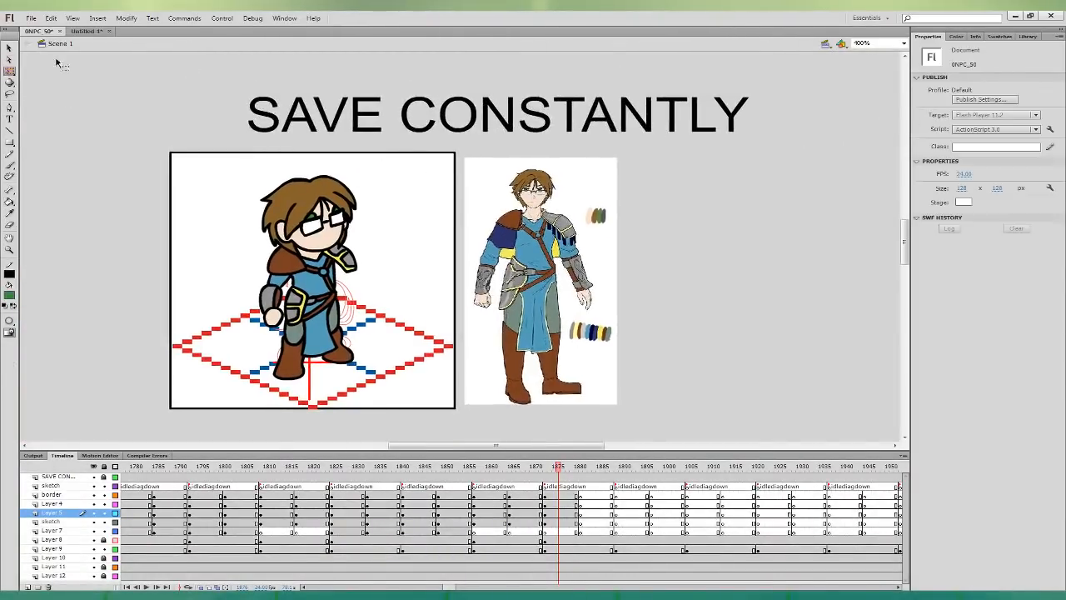
left_click(560, 512)
left_click(127, 18)
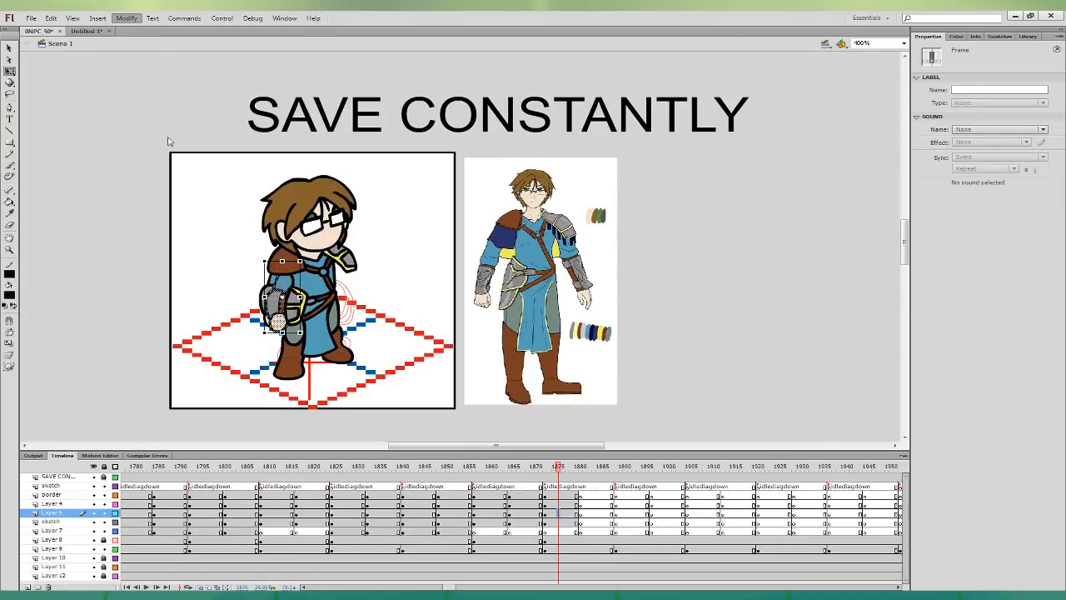
left_click(323, 244)
left_click_drag(276, 288, 334, 273)
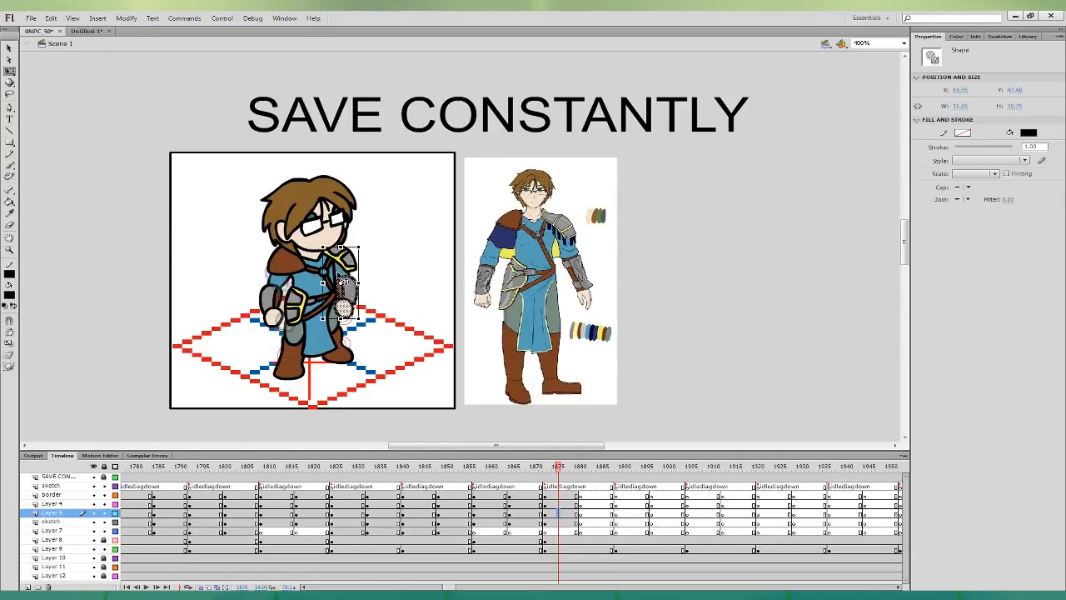
mouse_move(364, 317)
left_mouse_down()
mouse_move(370, 310)
mouse_move(346, 307)
left_mouse_up()
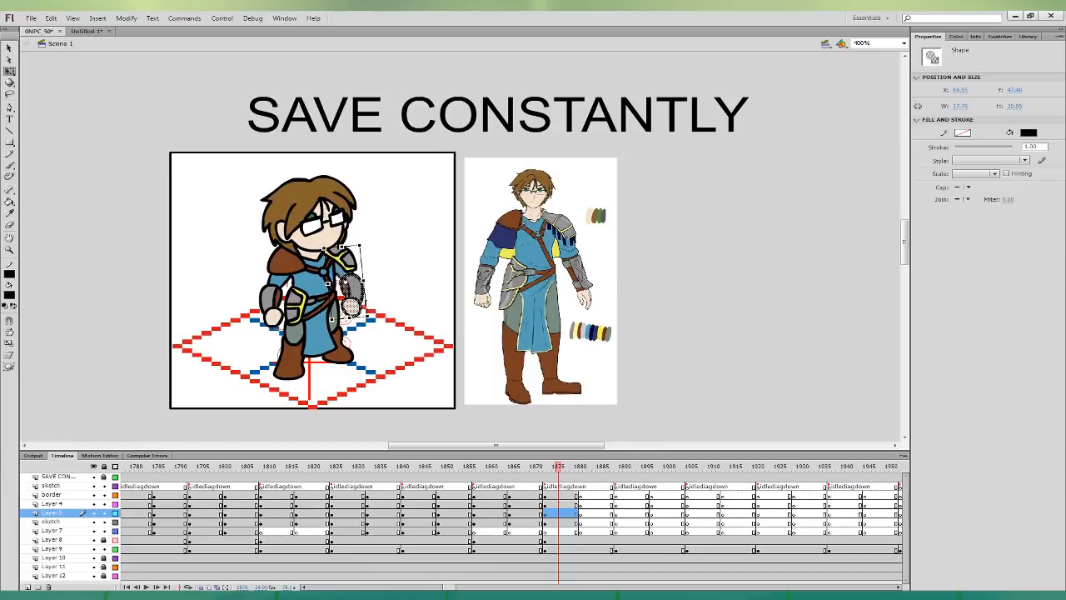
left_click(414, 284)
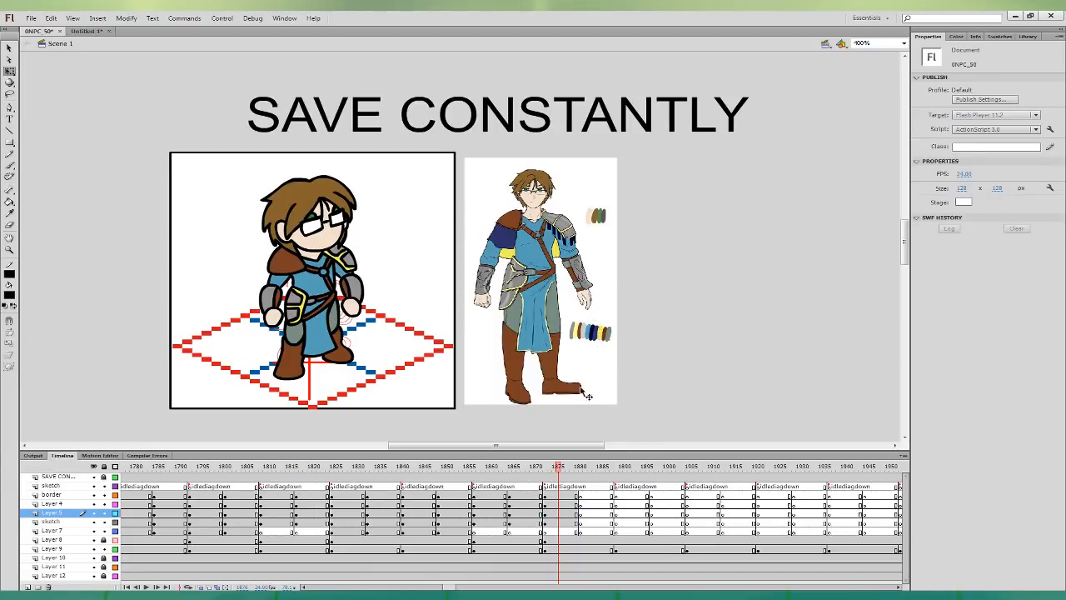
- Copy the first pose's coloured artwork into the second idle pose's keyframes at about frame 1880
left_click_drag(561, 513, 560, 498)
left_click_drag(560, 497, 582, 503)
left_click(584, 513)
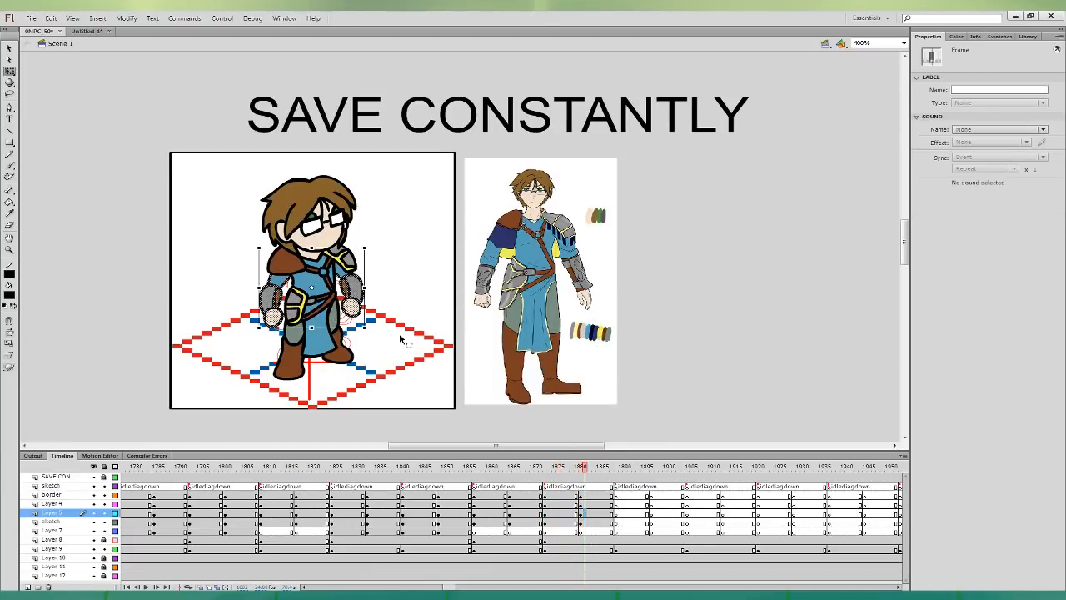
left_click(402, 338)
left_click(343, 321)
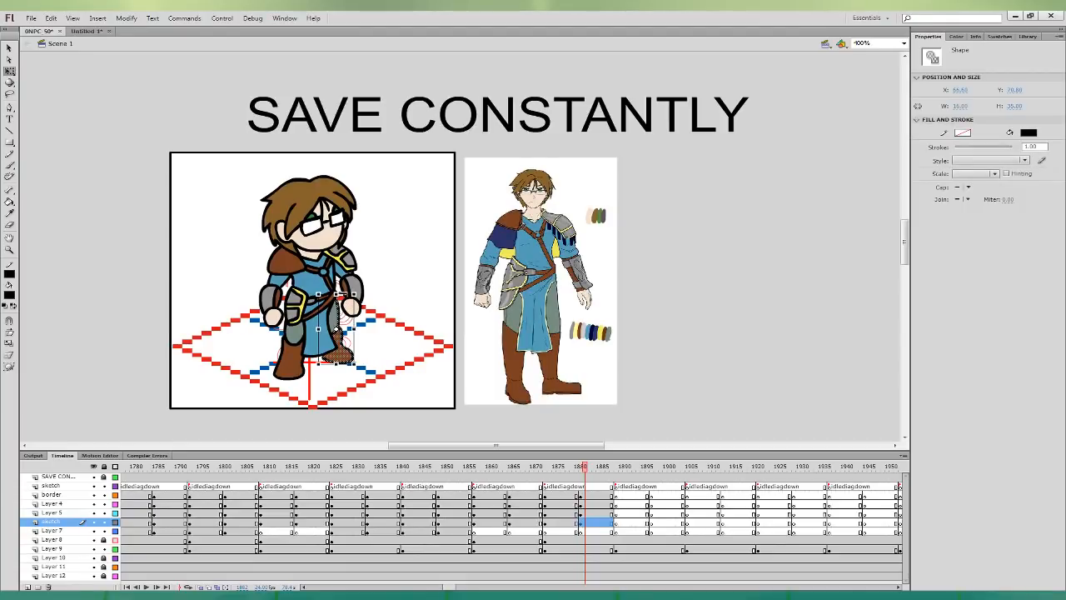
left_click(293, 360)
left_click_drag(291, 300, 302, 303)
- Nudge the head, torso and arms of the second idle pose one step right and one step down
left_click_drag(593, 512, 595, 486)
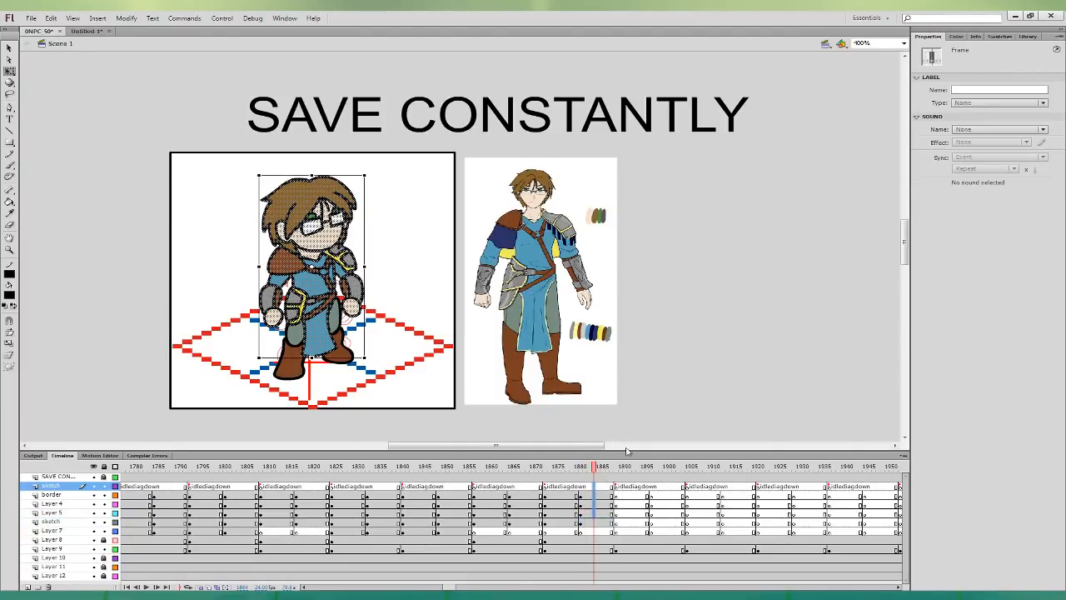
key("Right")
key("Down")
left_click(662, 381)
- Nudge the head on the border layer one more step right and down in the second pose, and compare with the first pose
left_click(577, 503)
left_click(583, 471)
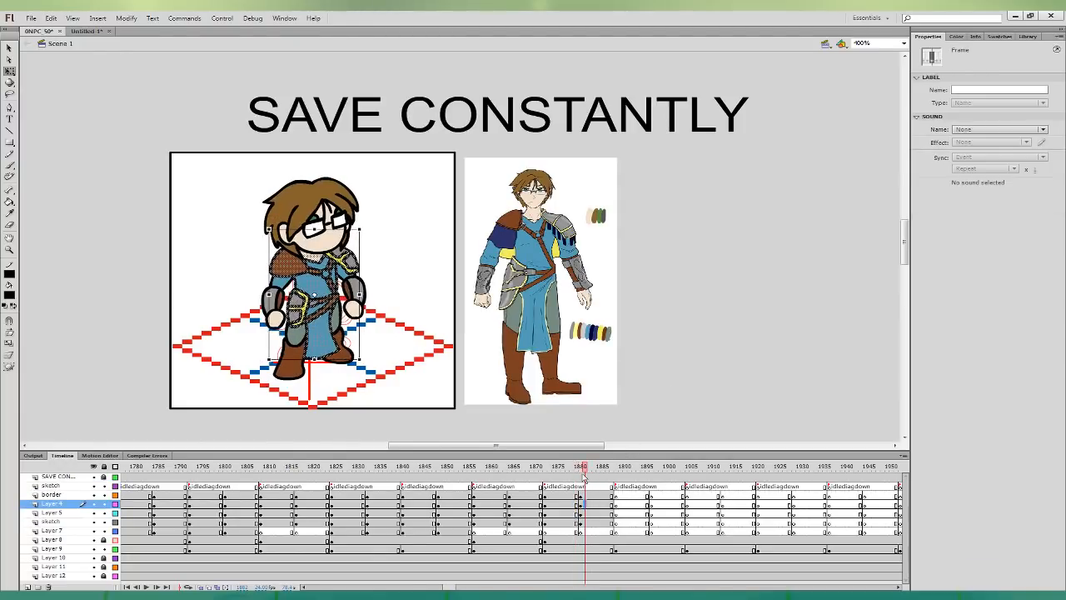
left_click(576, 497)
left_click(585, 497)
key("Right")
key("Down")
key("comma")
key("comma")
key("comma")
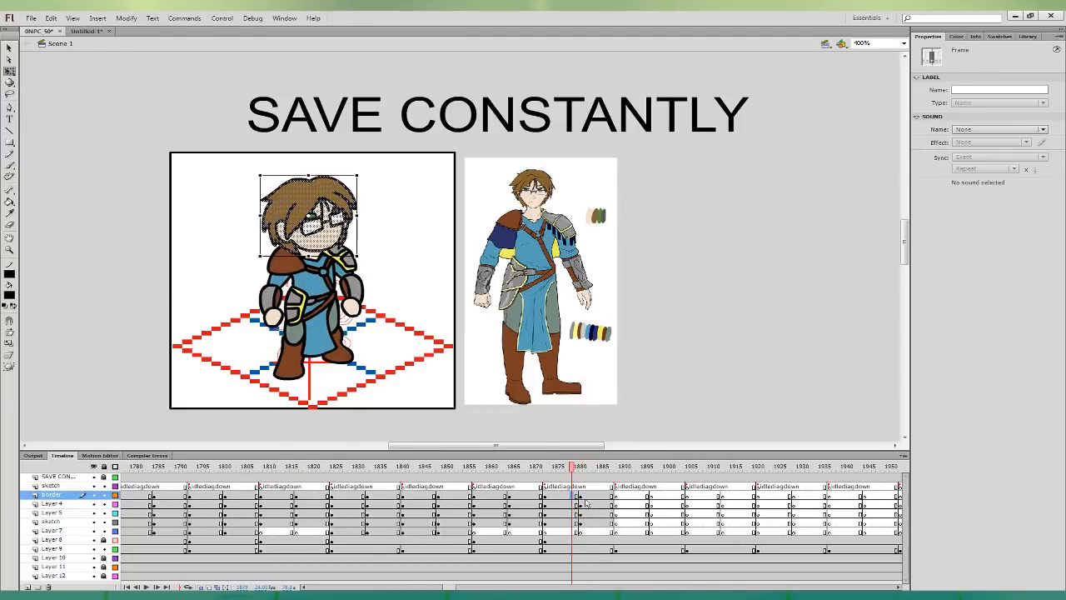
- Rotate both arms on Layer 5 slightly outward in the second idle pose
left_click(589, 497)
left_click(590, 513)
left_click_drag(401, 326, 323, 245)
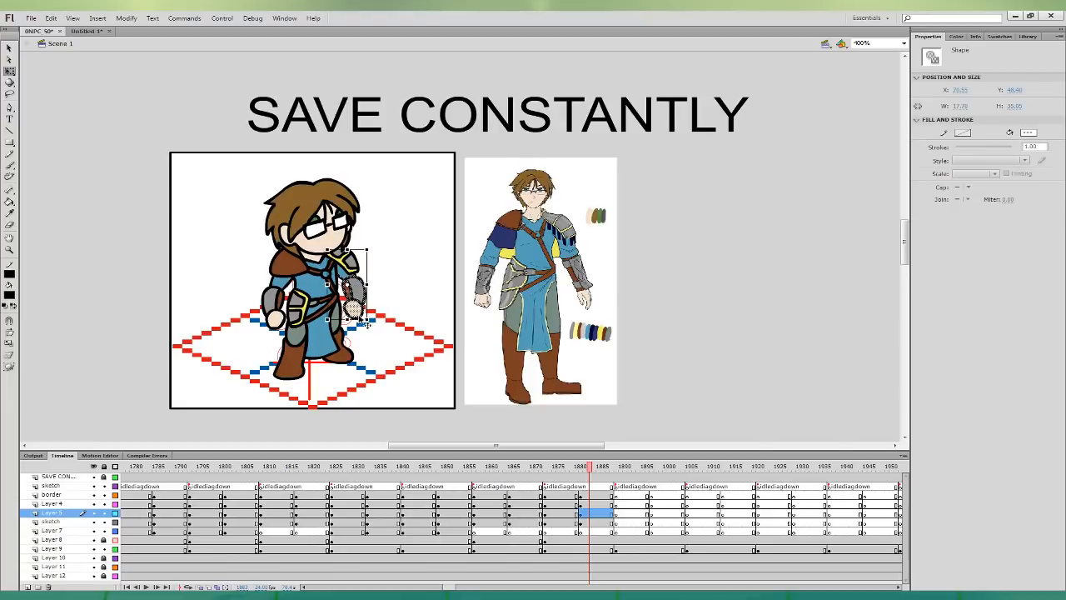
left_click_drag(358, 320, 361, 319)
left_click_drag(248, 334, 303, 253)
left_click_drag(287, 329, 283, 329)
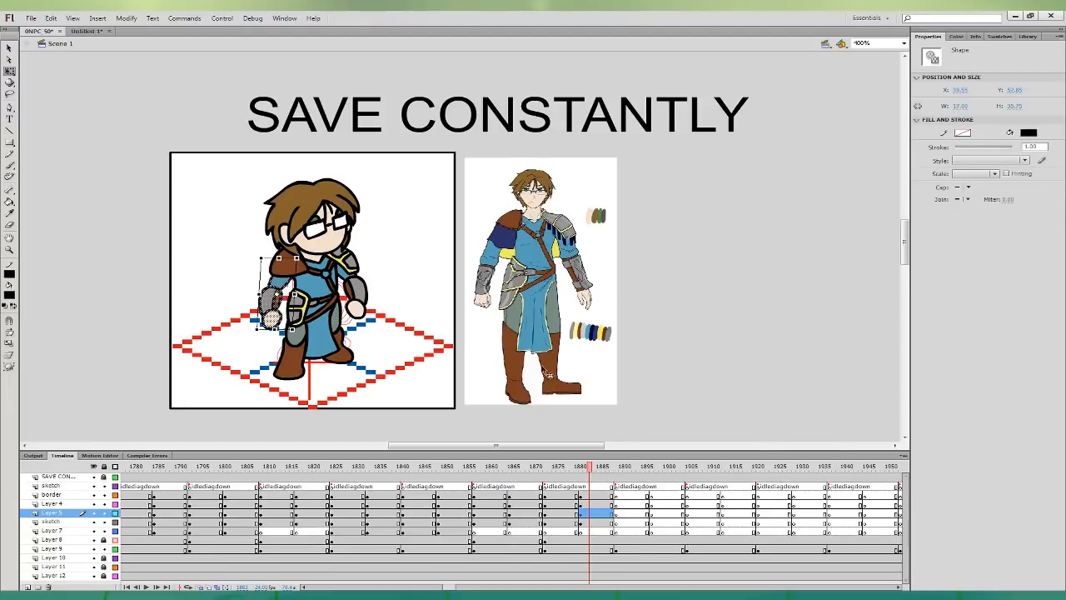
- Rotate the arm beneath the metal pauldron slightly inward in the first idle pose, and compare both poses
left_click(563, 497)
left_click(584, 504)
left_click(563, 495)
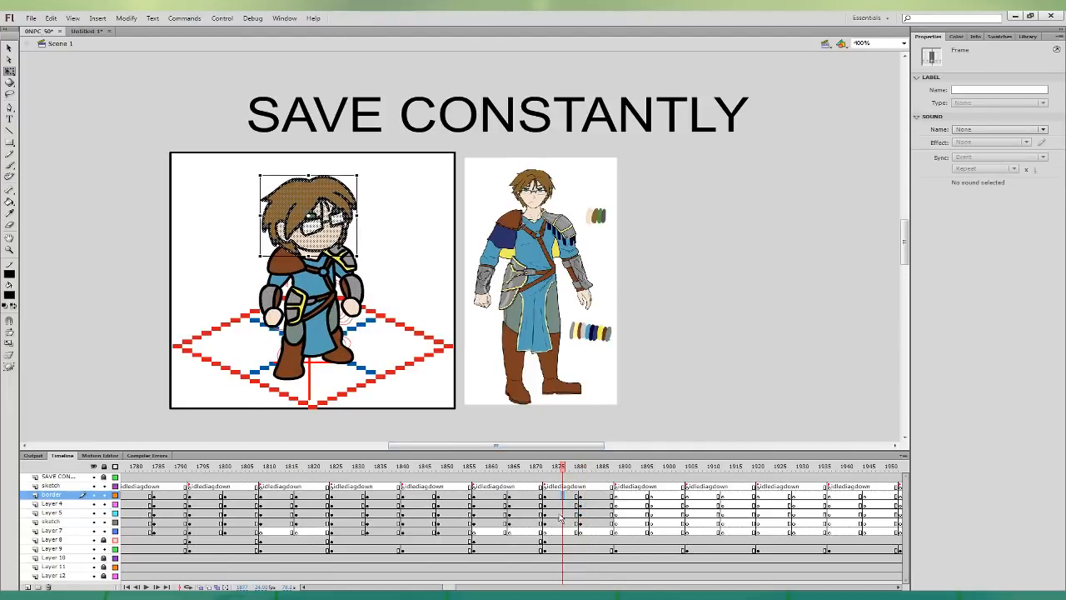
left_click(559, 514)
left_click(372, 301)
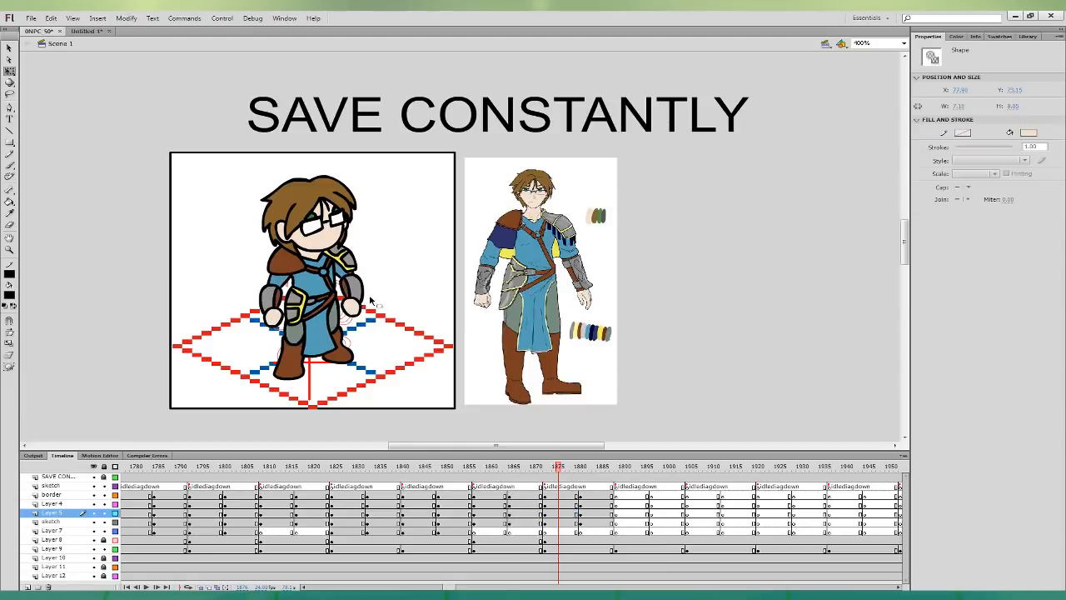
left_click_drag(373, 323, 351, 319)
left_click(400, 321)
left_click(563, 504)
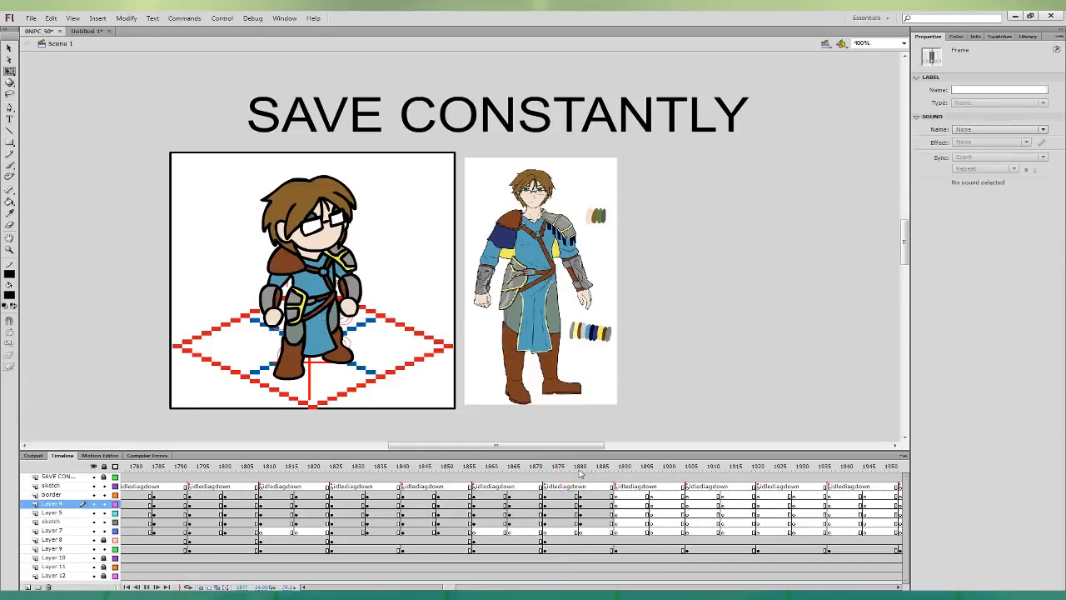
left_click(580, 467)
left_click(589, 513)
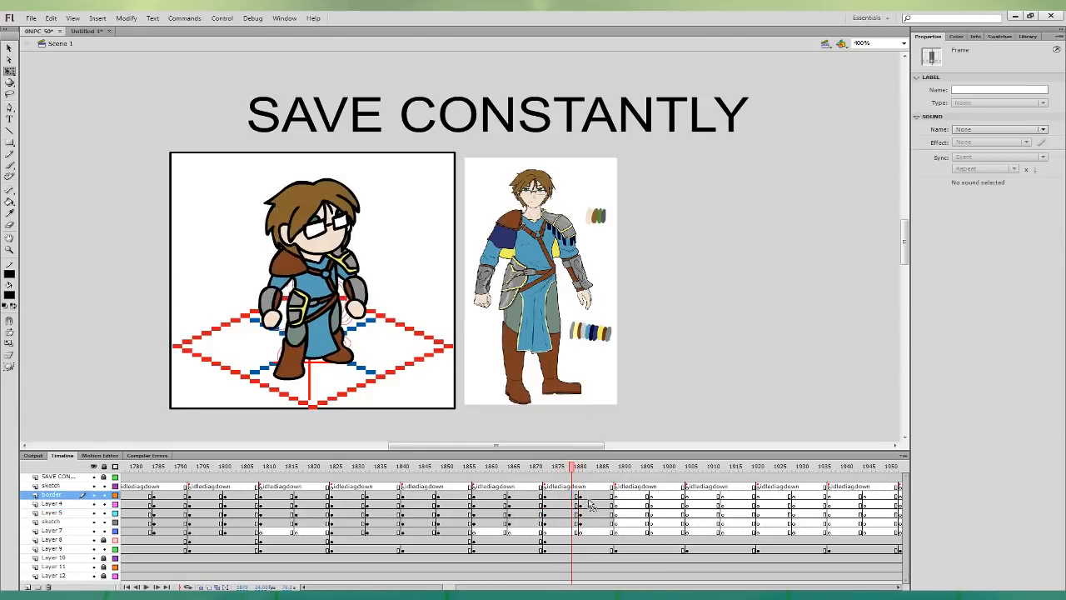
- Rotate the pauldron-side arm with the lower hand slightly outward on Layer 5 in the second idle pose
left_click(287, 331)
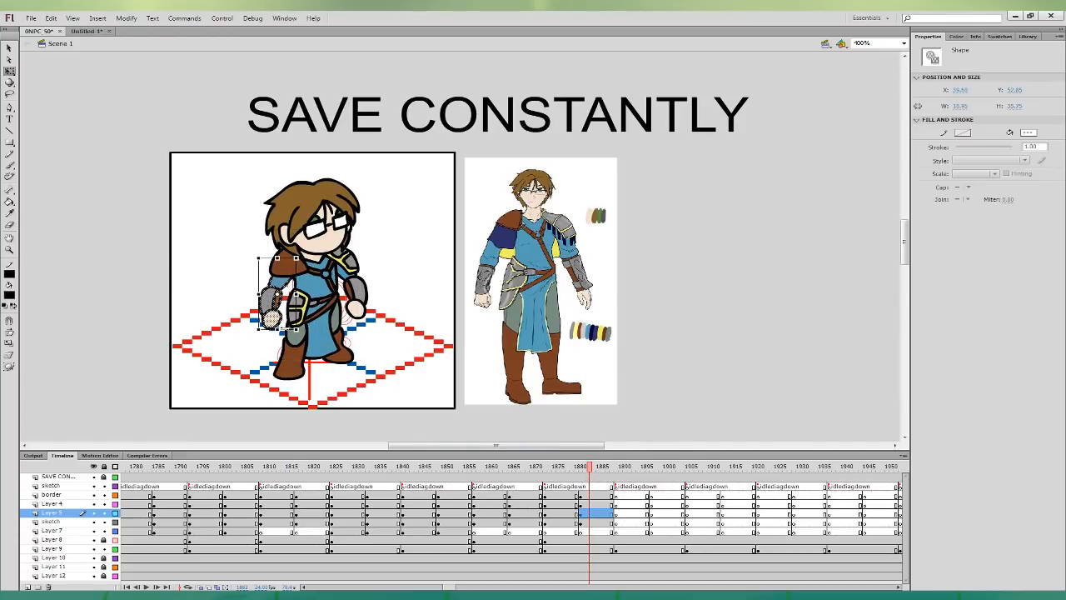
left_click_drag(287, 330, 285, 329)
- Copy both idle poses on the layers from sketch to Layer 7 and paste them over all frames in Untitled-1
left_click_drag(545, 487, 612, 531)
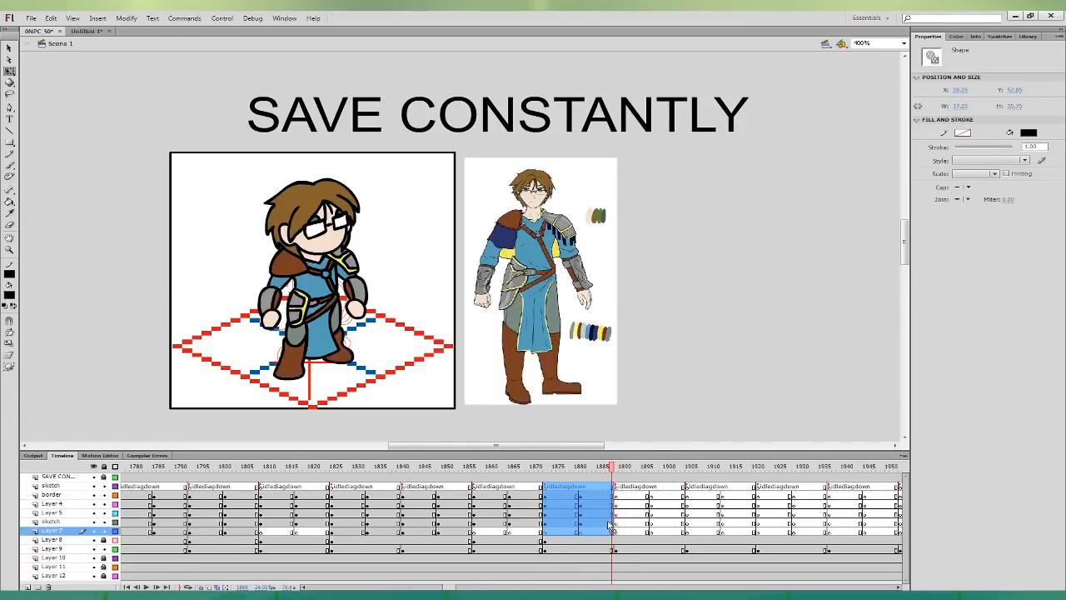
left_click(82, 31)
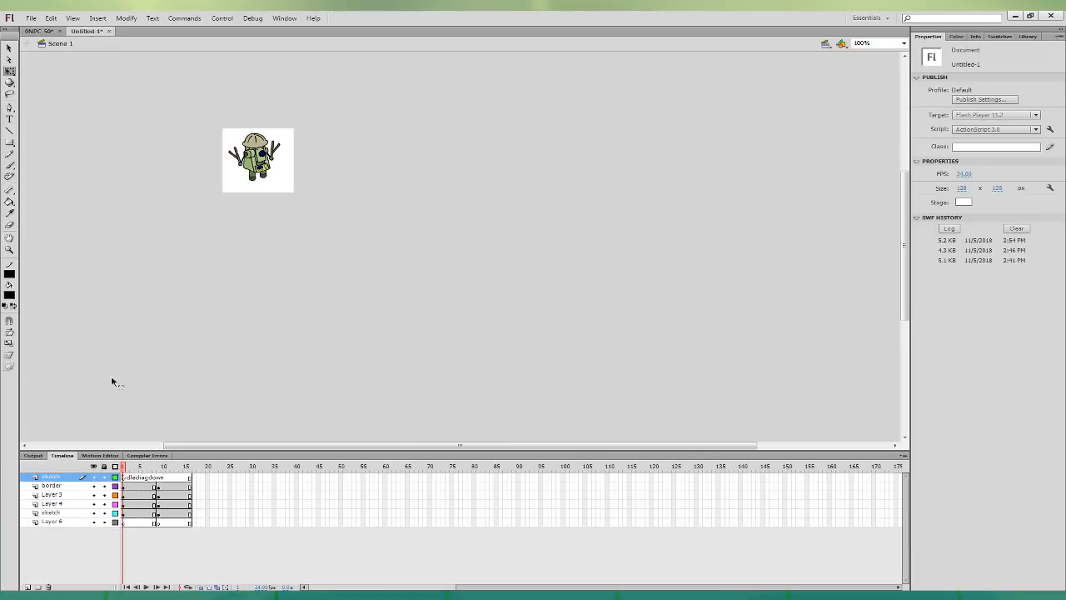
key("ctrl+a")
left_click(220, 348)
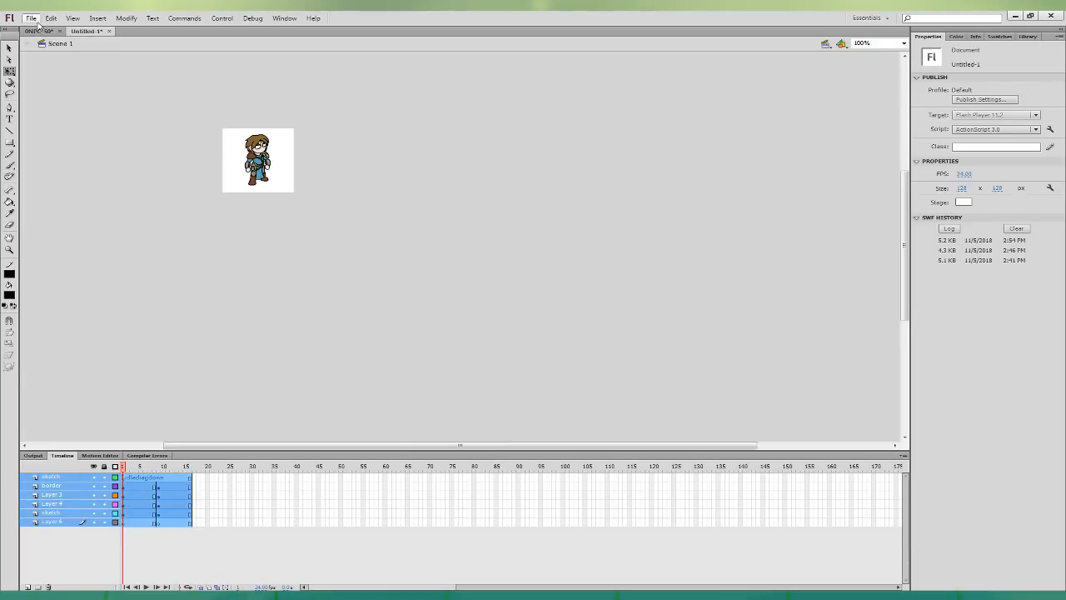
- Export and test-play the pasted idle animation, and save 0NPC_50
left_click(31, 18)
left_click(218, 205)
key("ctrl+Return")
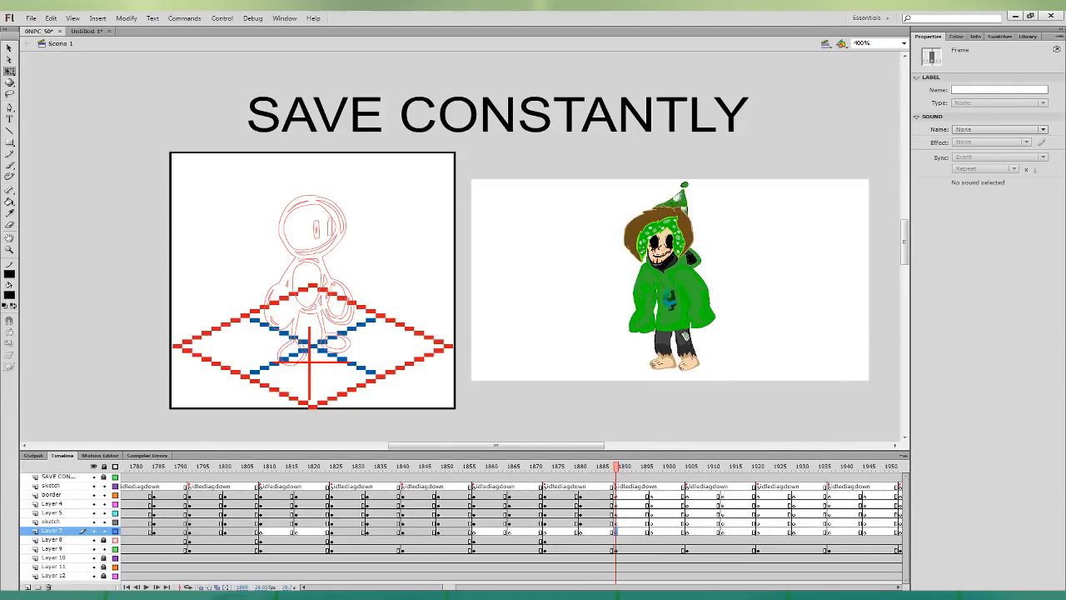
key("ctrl+s")
- Brush black outlines for the green-hooded character's shaggy hair, eyes and smiling face on the border layer of the next idle pose
key("ctrl+minus")
key("ctrl+equal")
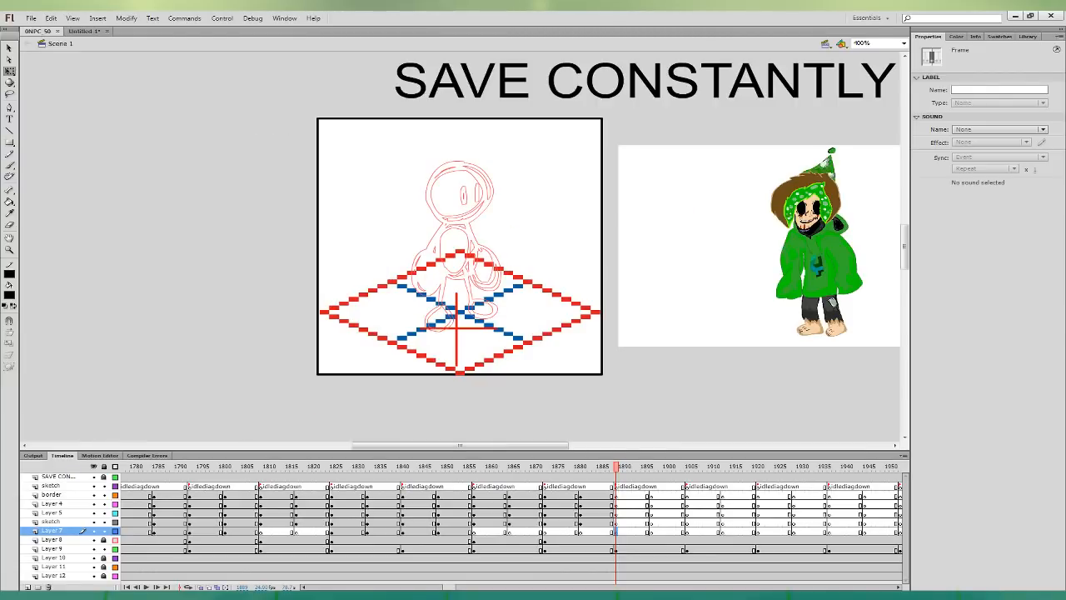
left_click(647, 494)
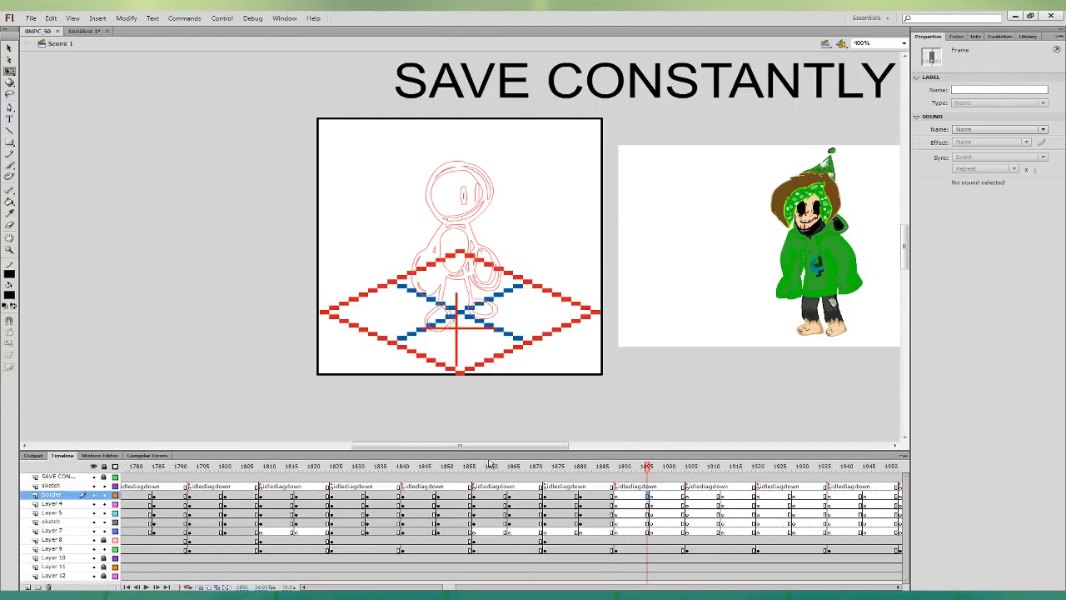
left_click(10, 165)
left_click(32, 324)
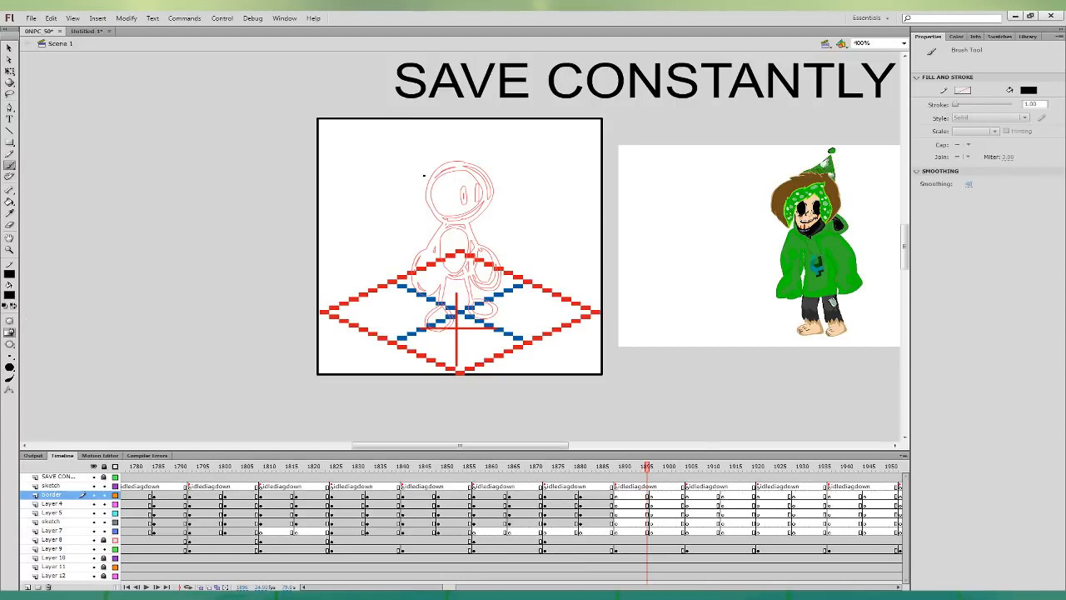
mouse_move(424, 175)
left_mouse_down()
mouse_move(431, 159)
mouse_move(488, 158)
mouse_move(503, 174)
mouse_move(500, 223)
left_mouse_up()
left_click_drag(477, 187, 479, 198)
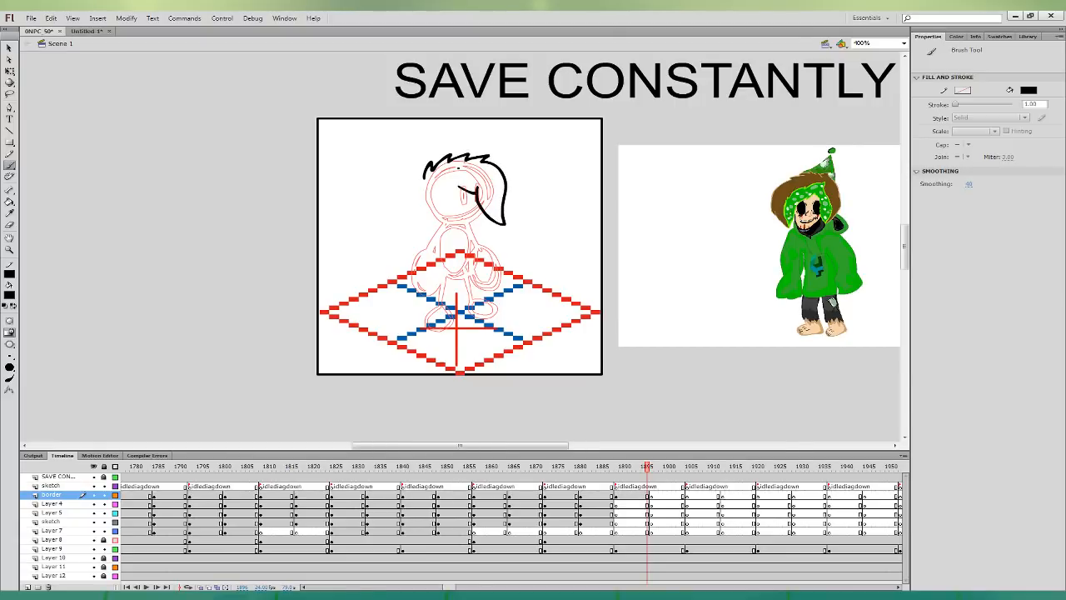
mouse_move(423, 177)
left_mouse_down()
mouse_move(440, 231)
mouse_move(456, 236)
mouse_move(460, 186)
mouse_move(457, 213)
mouse_move(462, 199)
mouse_move(487, 228)
mouse_move(461, 224)
left_mouse_up()
key("ctrl+z")
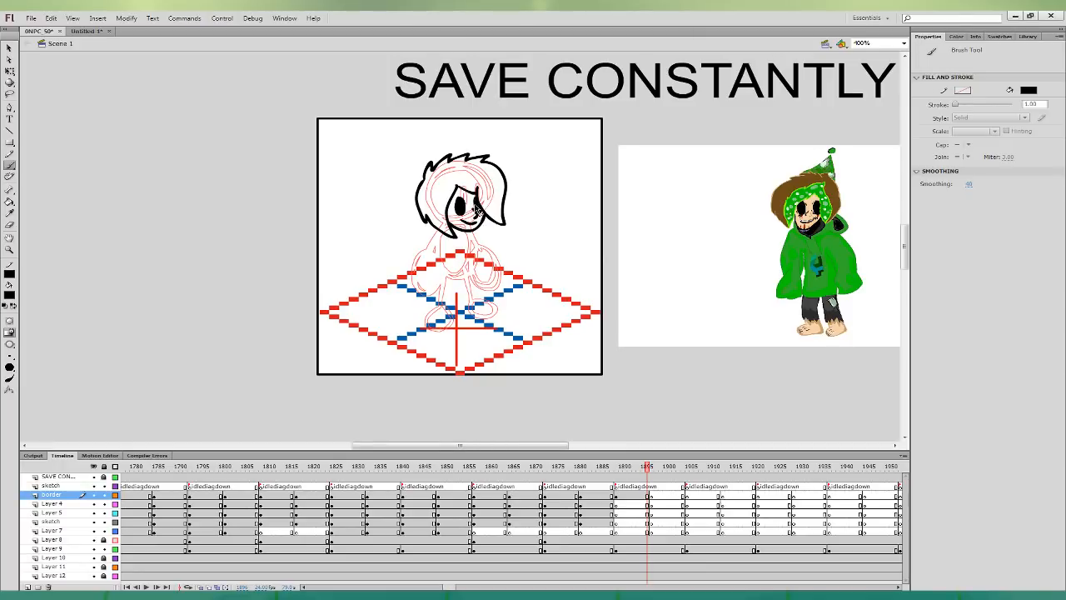
- Draw a pointed party hat with a small ball at its tip above the character's hair
key("ctrl+z")
mouse_move(463, 156)
left_mouse_down()
mouse_move(416, 173)
mouse_move(422, 183)
mouse_move(446, 149)
mouse_move(420, 184)
left_mouse_up()
key("ctrl+z")
key("ctrl+z")
mouse_move(462, 155)
left_mouse_down()
mouse_move(410, 162)
mouse_move(422, 185)
left_mouse_up()
left_click_drag(412, 128, 414, 130)
key("ctrl+z")
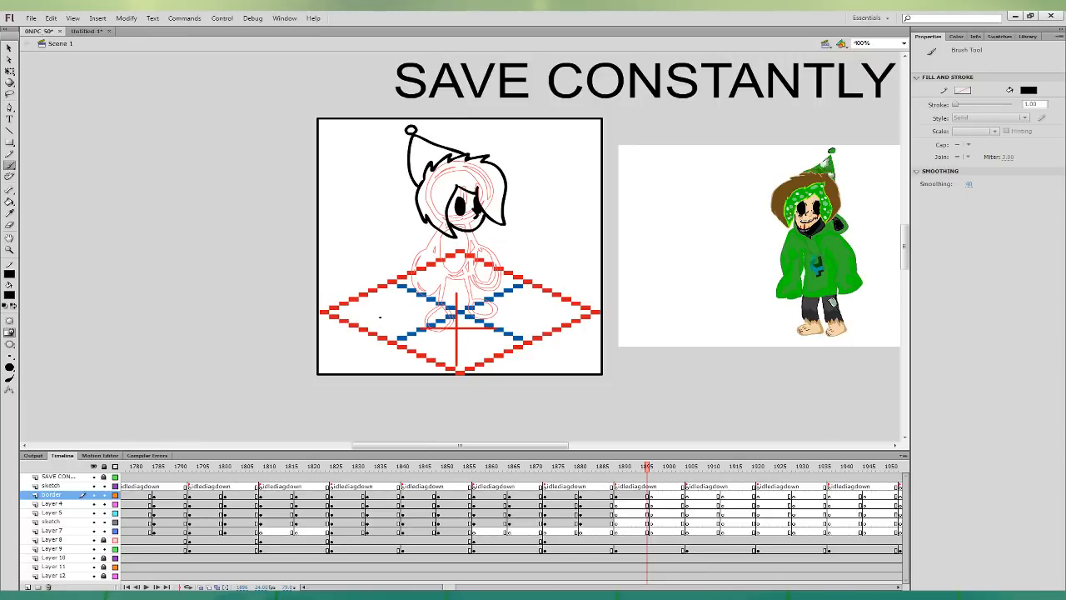
- Add spots to the party hat and inner strands to the hair around the face
mouse_move(412, 163)
left_mouse_down()
mouse_move(419, 145)
mouse_move(444, 149)
mouse_move(419, 180)
left_mouse_up()
mouse_move(503, 223)
left_mouse_down()
mouse_move(493, 193)
mouse_move(450, 172)
mouse_move(437, 203)
mouse_move(453, 237)
left_mouse_up()
key("ctrl+z")
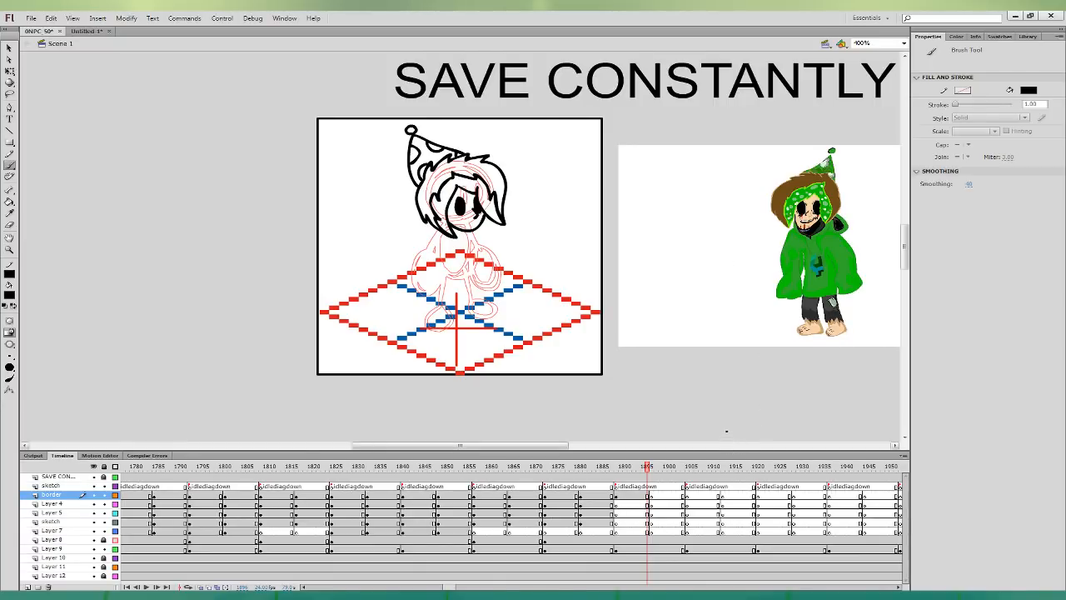
- Nudge the whole head and hat outline on the border layer a few steps down and one step right
left_click(649, 502)
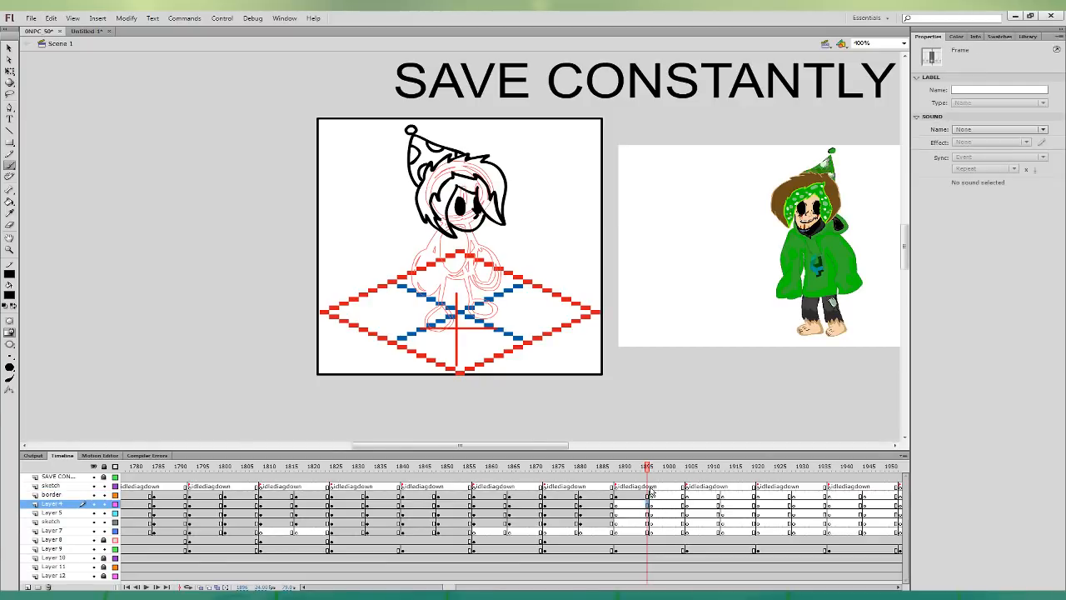
left_click(650, 494)
key("Down")
key("Down")
key("Down")
key("Right")
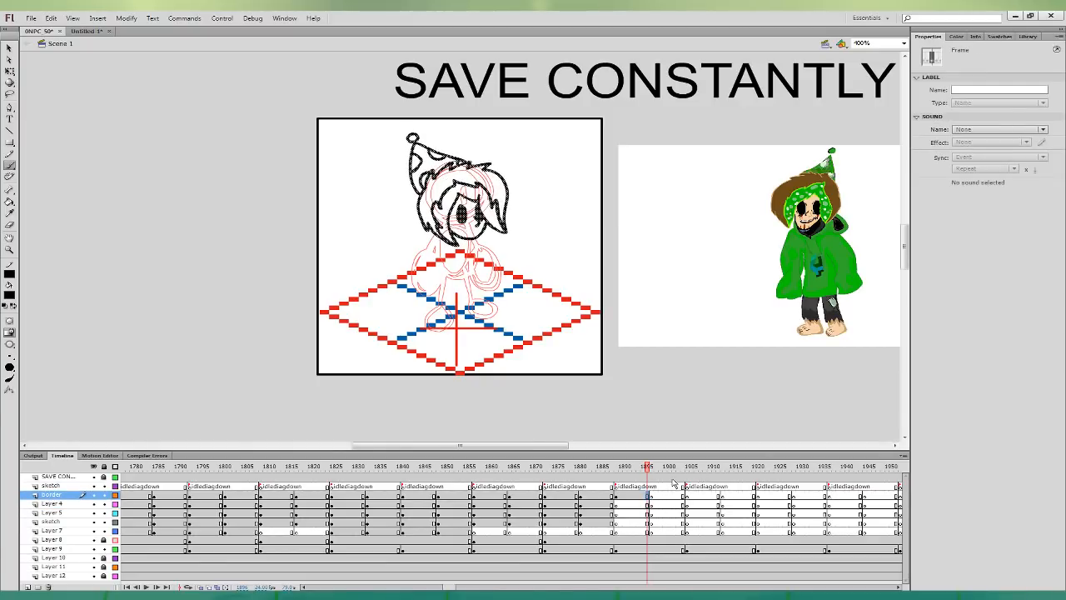
- Brush the outline of the hoodie's collar and hood beneath the head on Layer 5
left_click(648, 512)
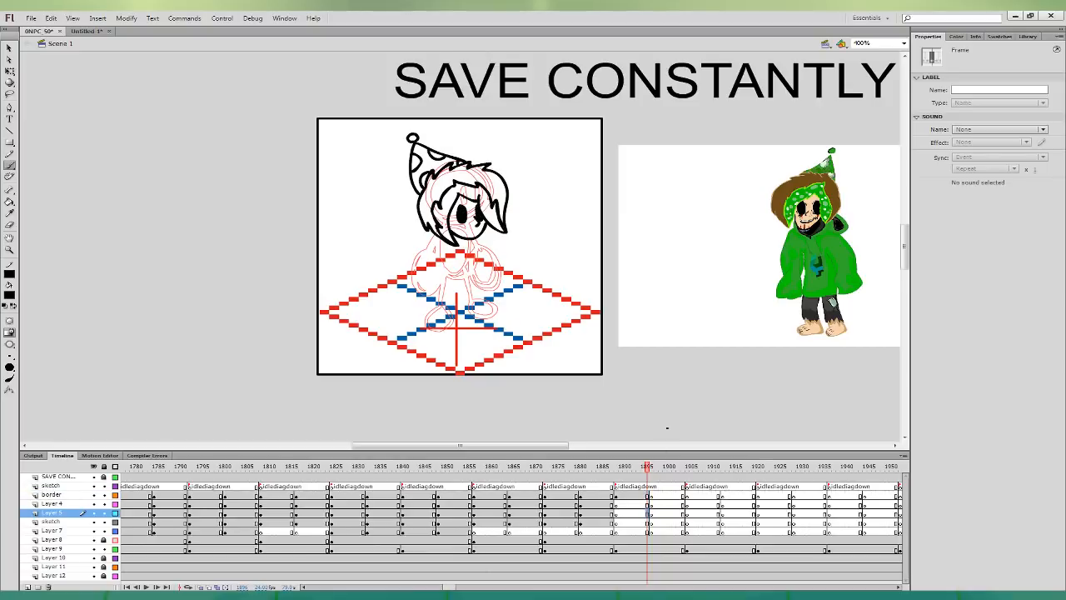
mouse_move(468, 247)
left_mouse_down()
mouse_move(424, 222)
mouse_move(456, 247)
mouse_move(427, 262)
mouse_move(459, 288)
mouse_move(471, 282)
left_mouse_up()
key("ctrl+z")
mouse_move(430, 243)
left_mouse_down()
mouse_move(423, 265)
mouse_move(460, 291)
left_mouse_up()
key("ctrl+z")
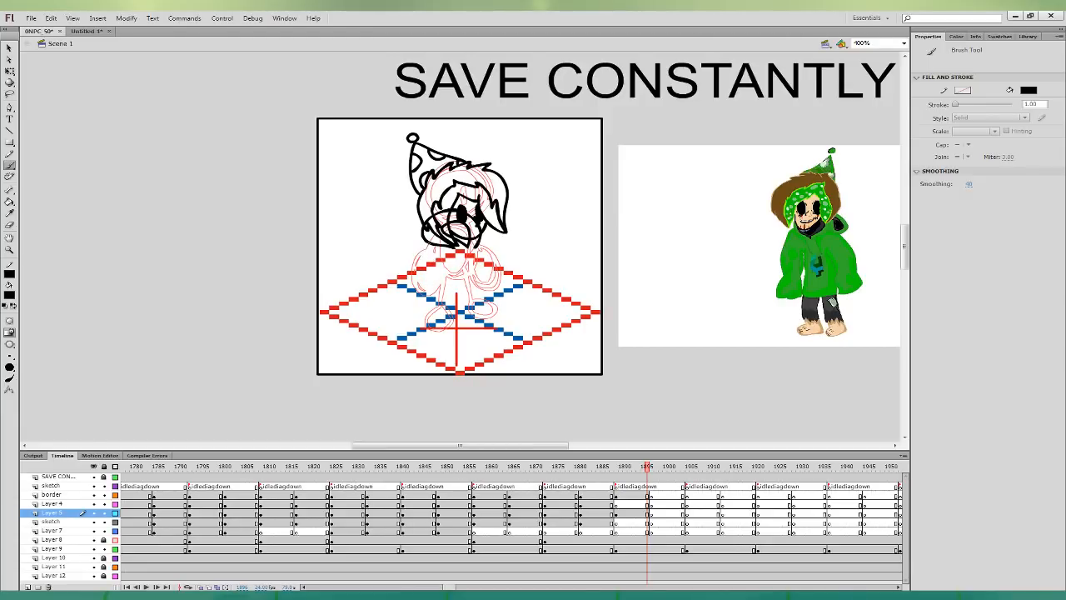
- Brush the hoodie's torso outline and its chest emblem in black over the red sketch on Layer 5
mouse_move(431, 243)
left_mouse_down()
mouse_move(433, 282)
mouse_move(461, 291)
mouse_move(477, 244)
left_mouse_up()
mouse_move(469, 261)
left_mouse_down()
mouse_move(451, 260)
mouse_move(458, 286)
mouse_move(469, 273)
left_mouse_up()
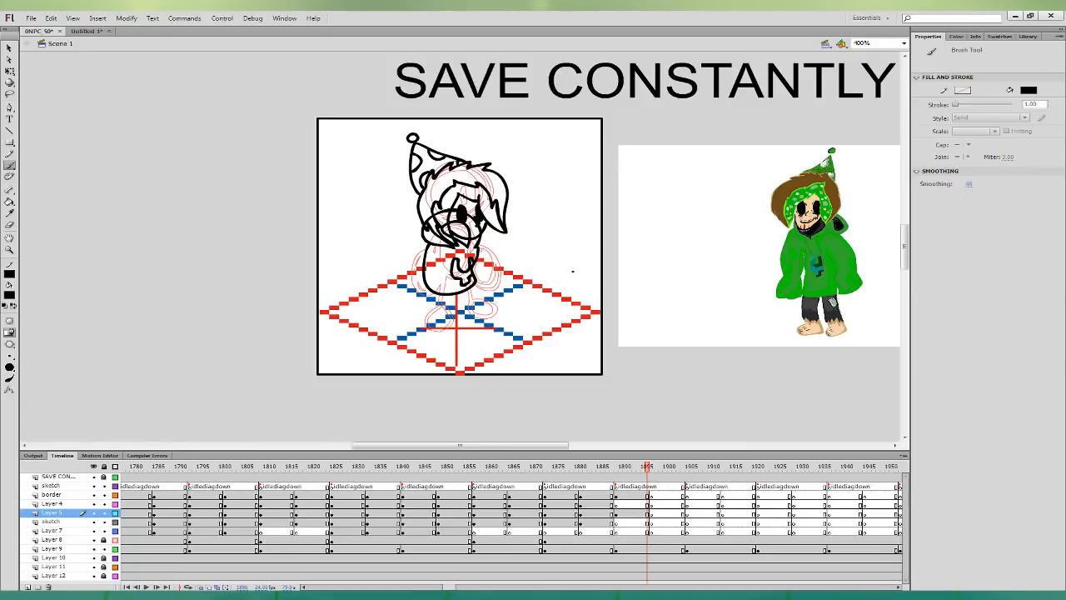
- Draw the outline of the character's near sleeve in black on Layer 4 at frame 1895
left_click(647, 505)
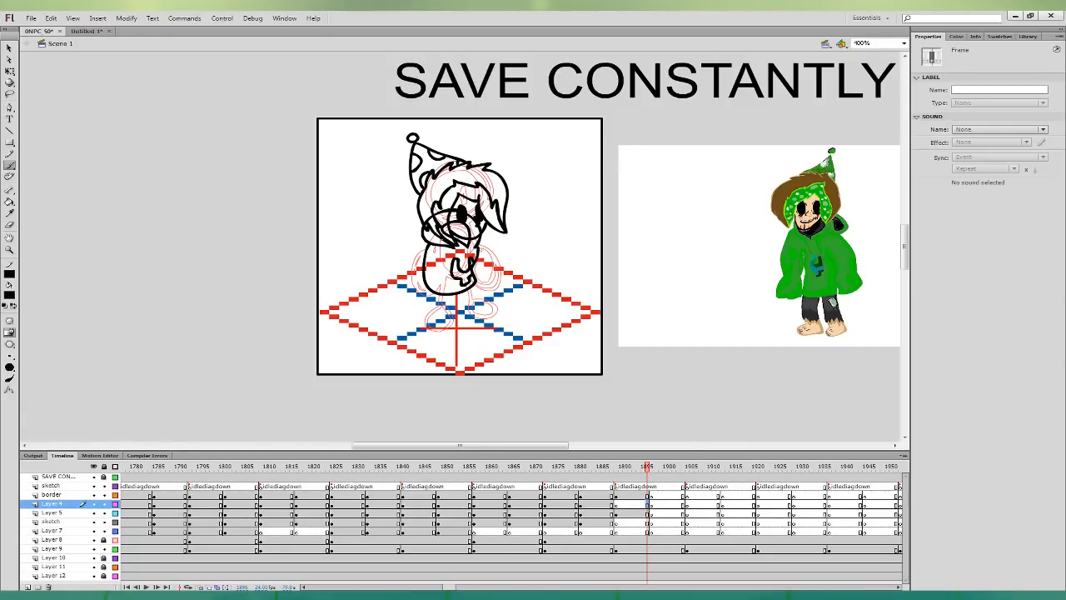
mouse_move(432, 243)
left_mouse_down()
mouse_move(408, 272)
mouse_move(429, 314)
mouse_move(441, 300)
mouse_move(410, 270)
mouse_move(442, 309)
mouse_move(429, 283)
left_mouse_up()
key("ctrl+z")
key("ctrl+z")
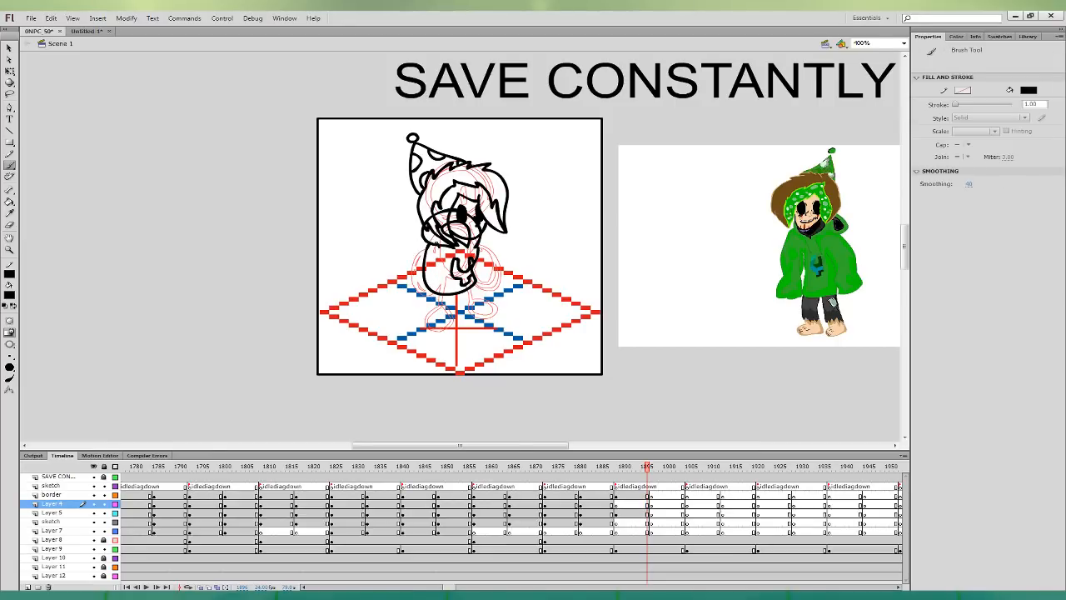
mouse_move(437, 243)
left_mouse_down()
mouse_move(407, 281)
mouse_move(442, 307)
mouse_move(418, 246)
mouse_move(428, 308)
mouse_move(439, 263)
mouse_move(408, 278)
mouse_move(441, 305)
mouse_move(432, 258)
left_mouse_up()
key("ctrl+z")
key("ctrl+z")
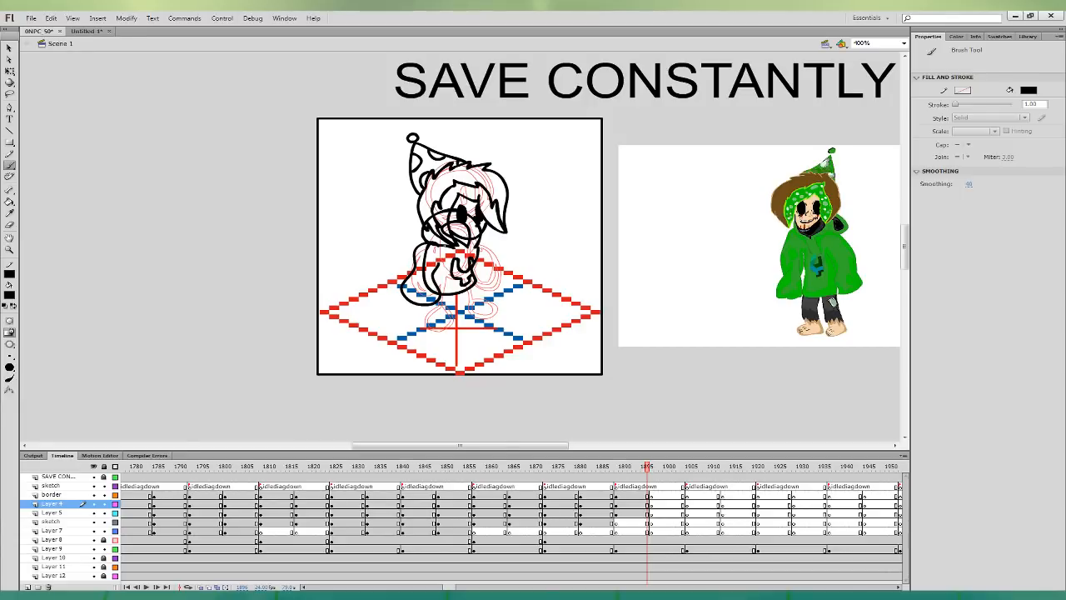
- Draw both legs with ragged trouser hems and bare feet on the lower sketch layer
left_click(648, 523)
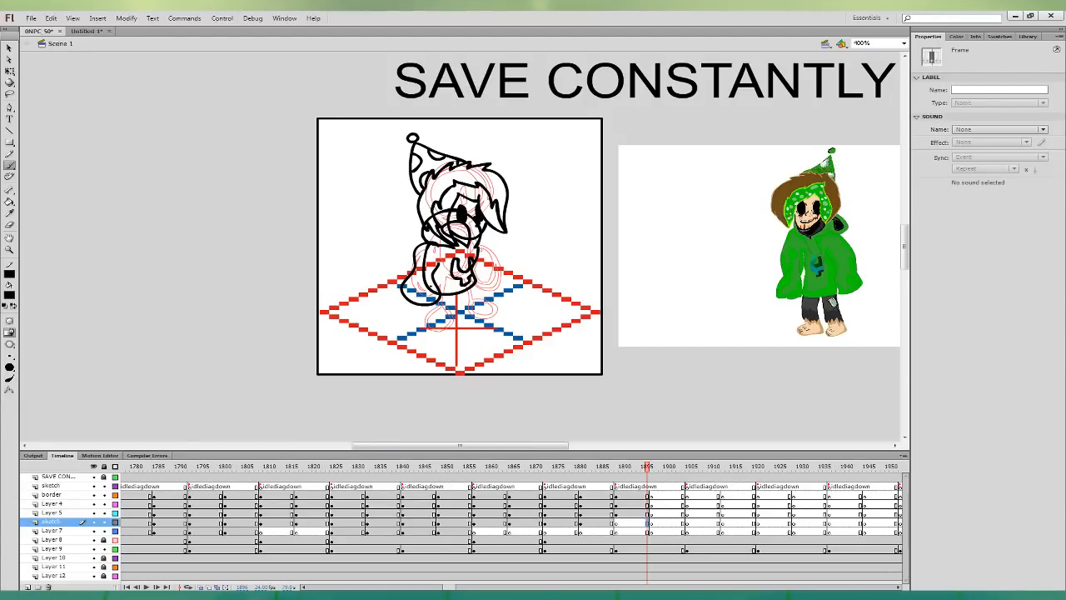
mouse_move(432, 292)
left_mouse_down()
mouse_move(439, 311)
mouse_move(435, 282)
mouse_move(431, 290)
mouse_move(473, 304)
mouse_move(481, 296)
mouse_move(460, 273)
left_mouse_up()
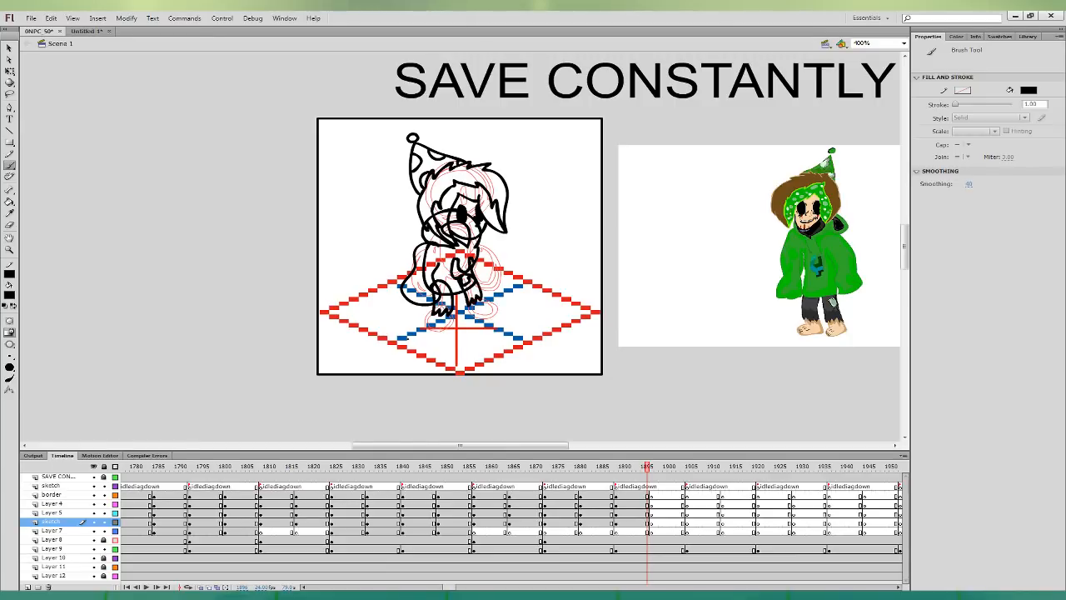
mouse_move(434, 312)
left_mouse_down()
mouse_move(429, 328)
mouse_move(443, 333)
mouse_move(450, 313)
mouse_move(491, 312)
mouse_move(478, 301)
mouse_move(495, 312)
mouse_move(478, 301)
mouse_move(468, 311)
mouse_move(493, 308)
mouse_move(480, 302)
left_mouse_up()
key("ctrl+z")
key("ctrl+z")
key("ctrl+z")
key("ctrl+z")
- Fill the character's hair with brown and the bangs with green, both sampled from the reference drawing
left_click_drag(636, 278, 573, 332)
left_click(15, 217)
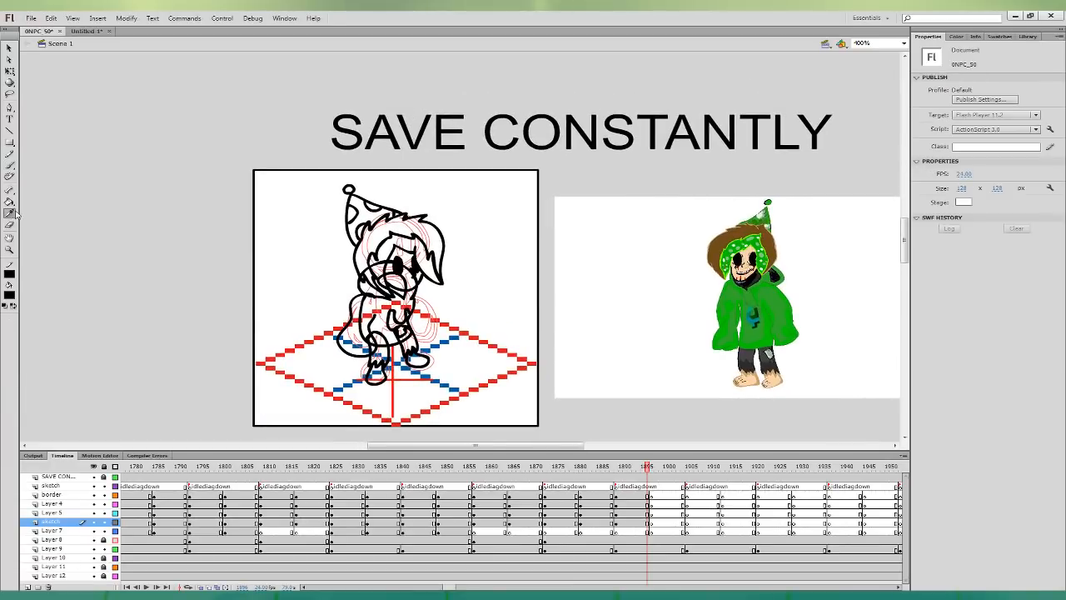
left_click(728, 240)
left_click(414, 211)
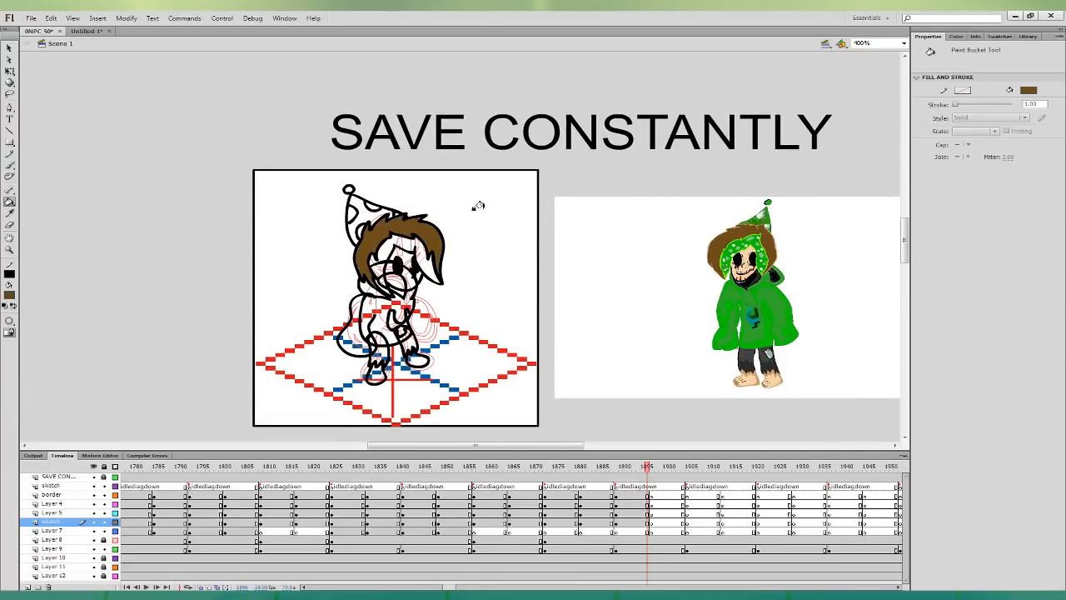
left_click(11, 215)
left_click(741, 240)
left_click(402, 242)
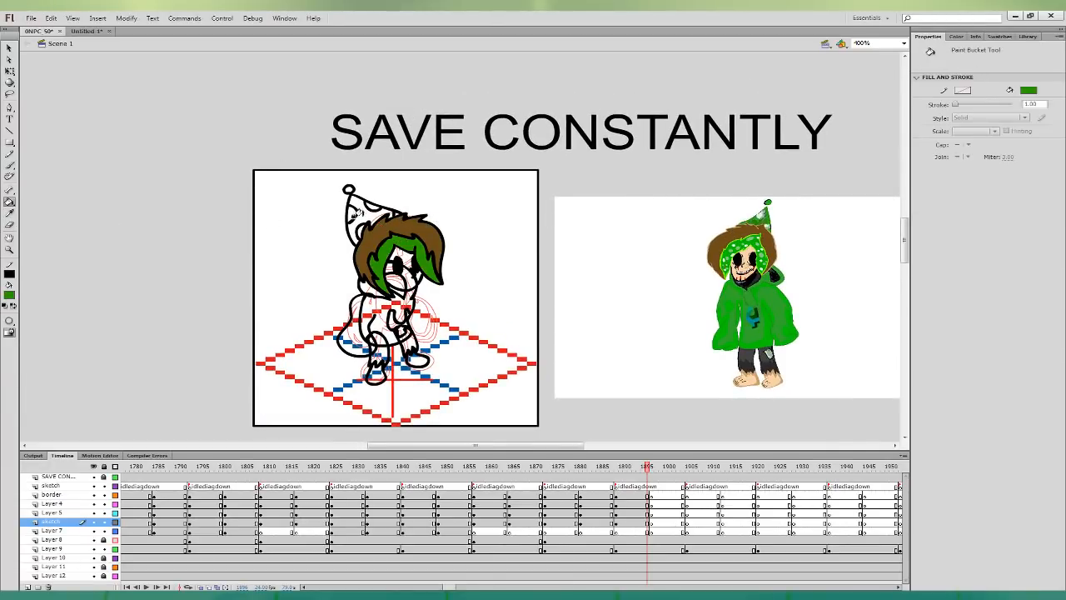
- Fill the face with the skin tone sampled from the reference drawing
left_click(14, 215)
left_click(759, 245)
left_click(403, 254)
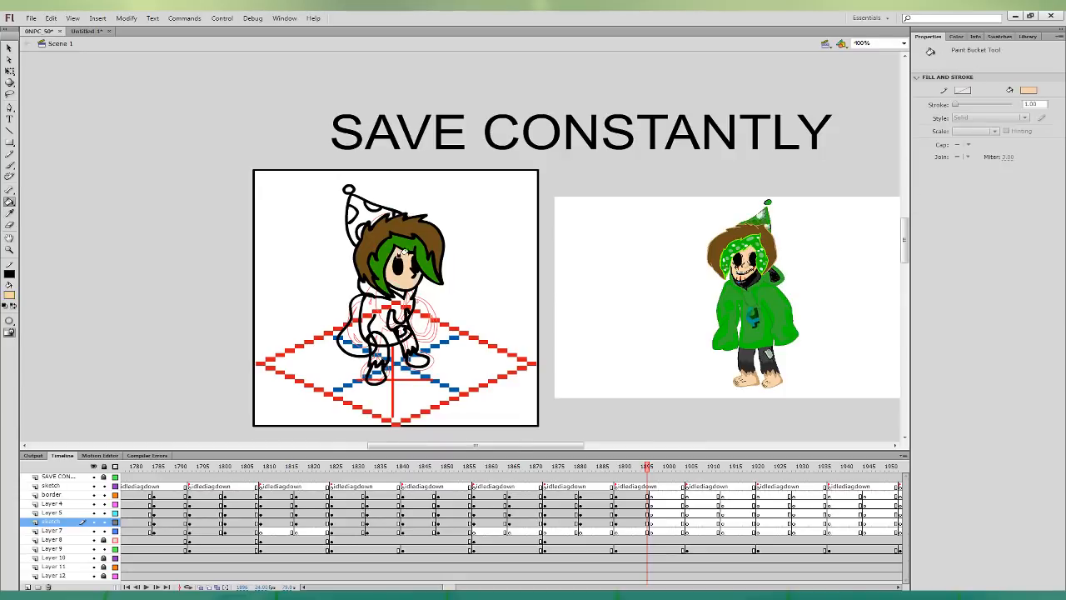
- Fill the hoodie's body and hood with the bright green sampled from the reference hoodie
left_click(10, 214)
left_click(772, 283)
left_click(390, 294)
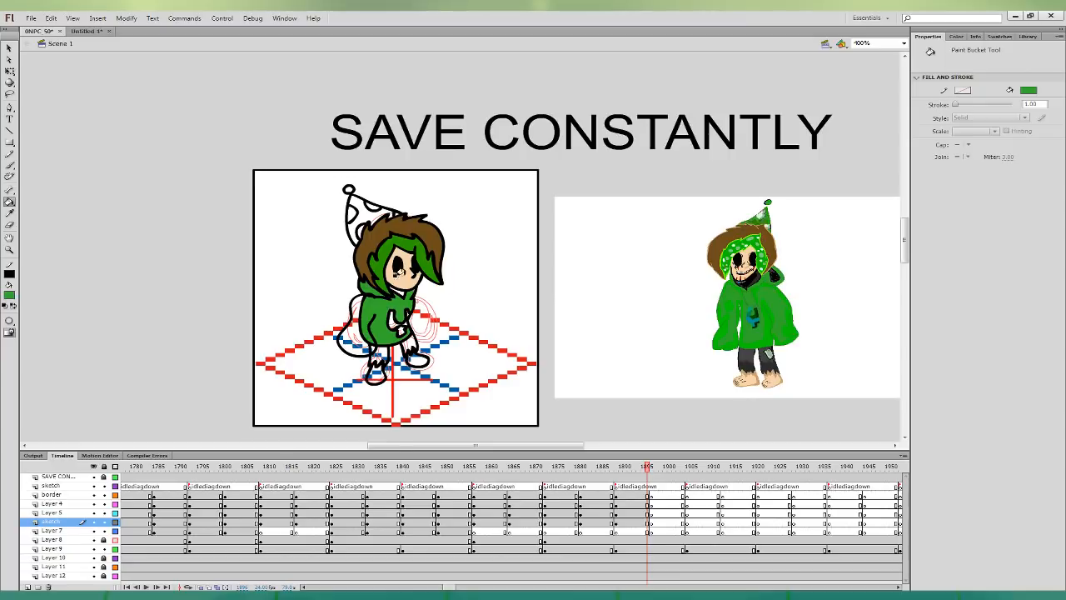
left_click(11, 214)
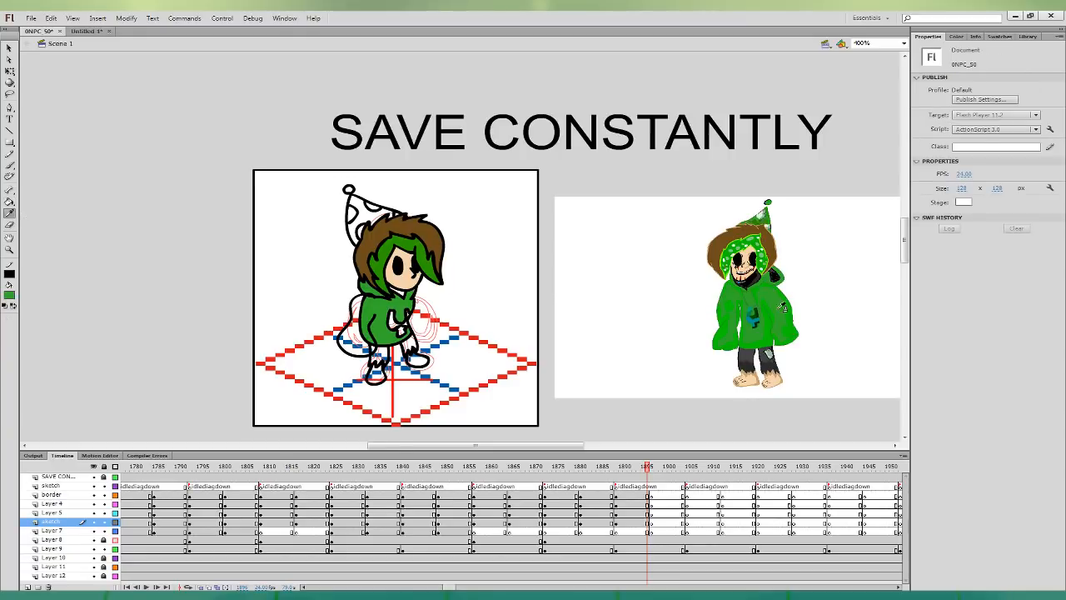
left_click(767, 334)
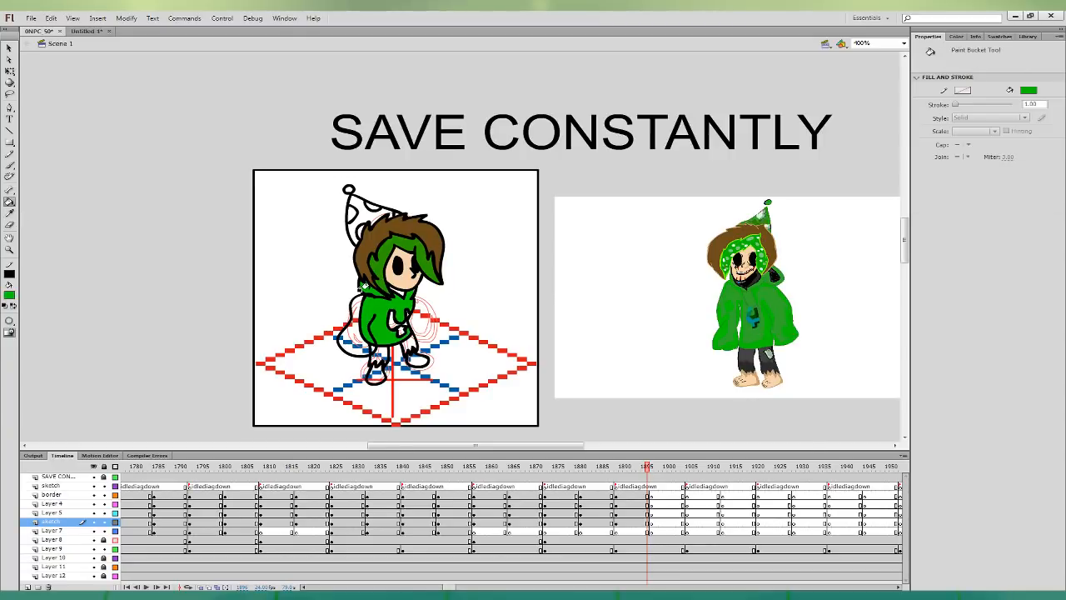
- Fill the sleeve on Layer 4 with the same bright green as the hoodie
left_click(636, 512)
left_click(640, 504)
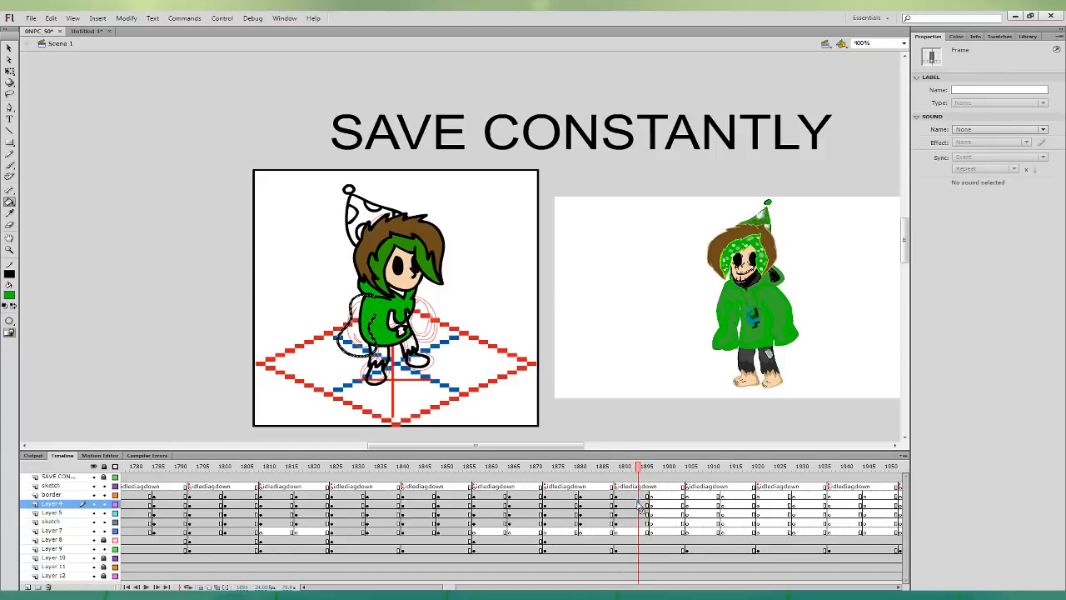
left_click(10, 164)
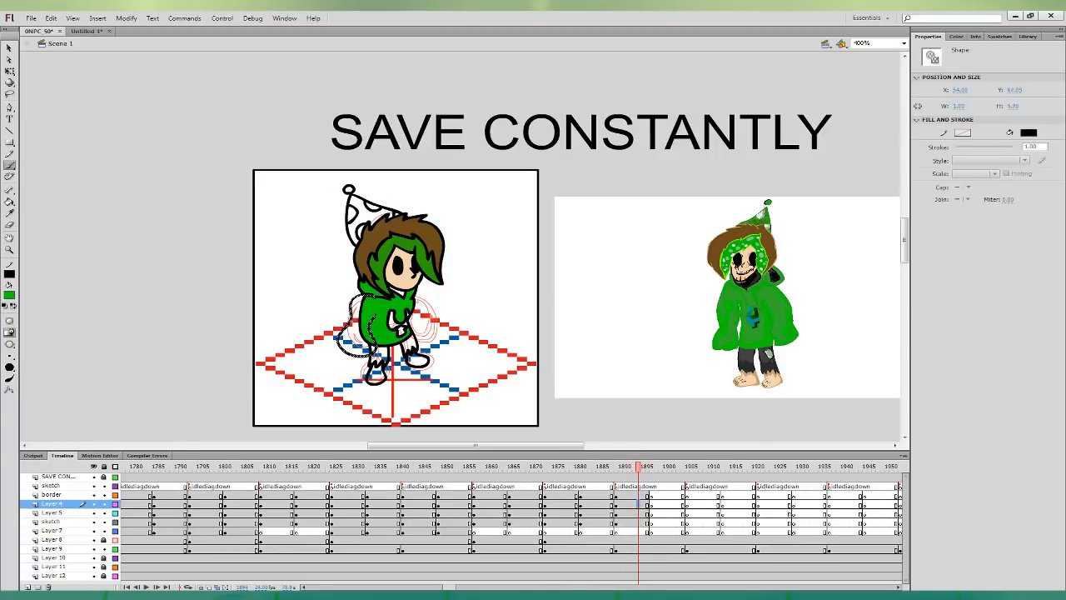
key("k")
left_click(354, 294)
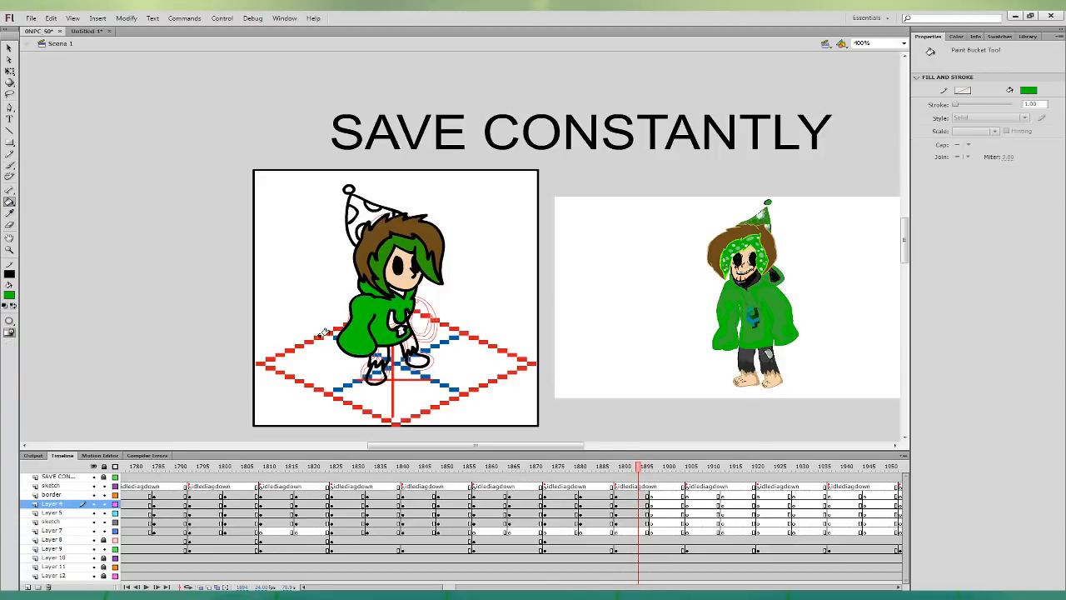
- Fill the party hat with dark green and recolour the bangs lime green, using colours sampled from the reference
key("i")
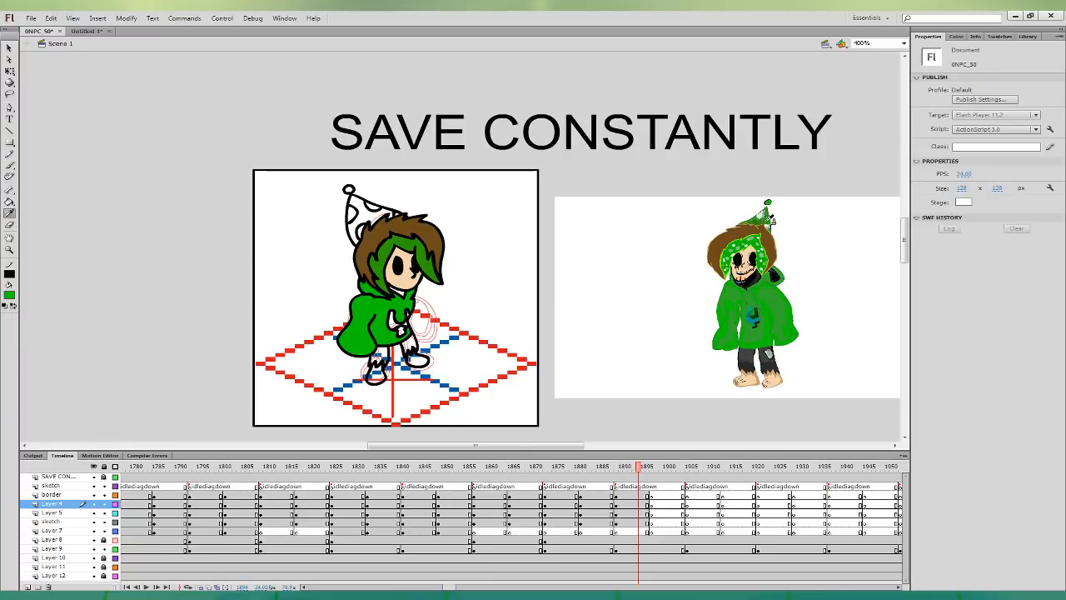
left_click(765, 218)
left_click(375, 204)
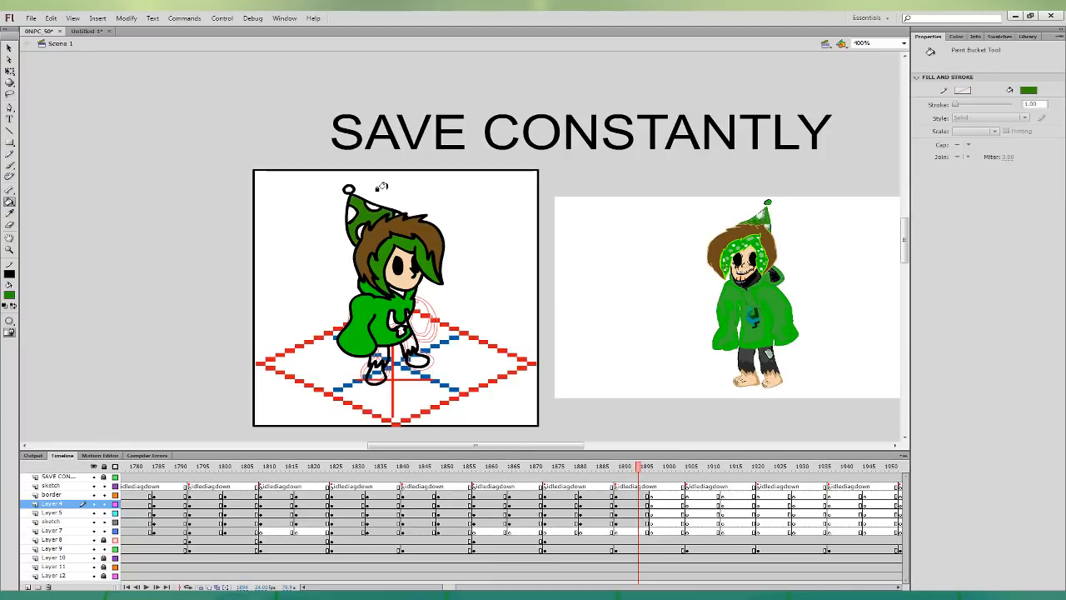
key("i")
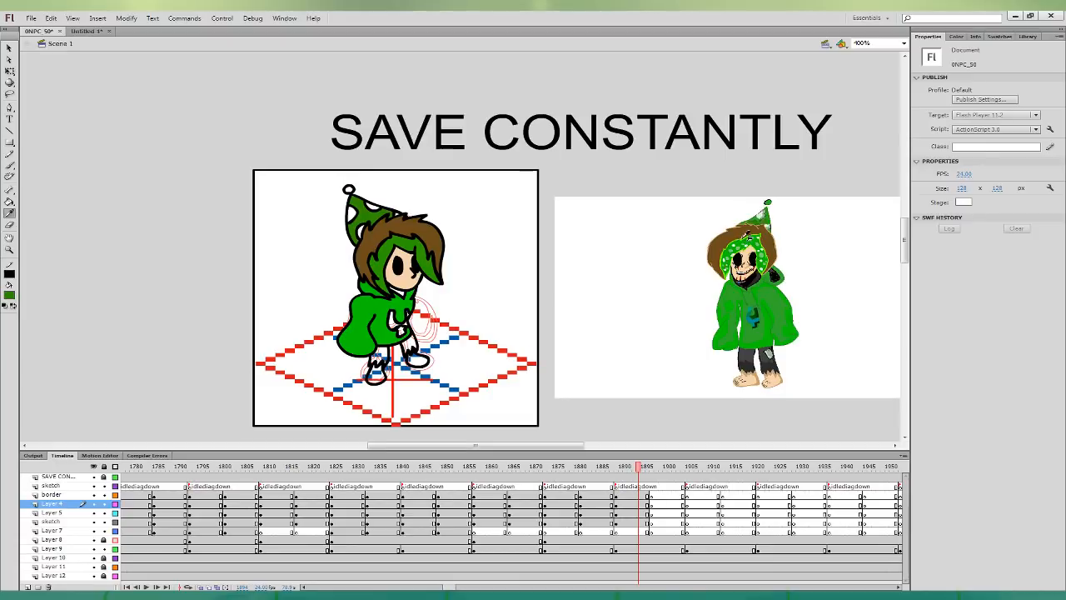
left_click(748, 237)
left_click(402, 238)
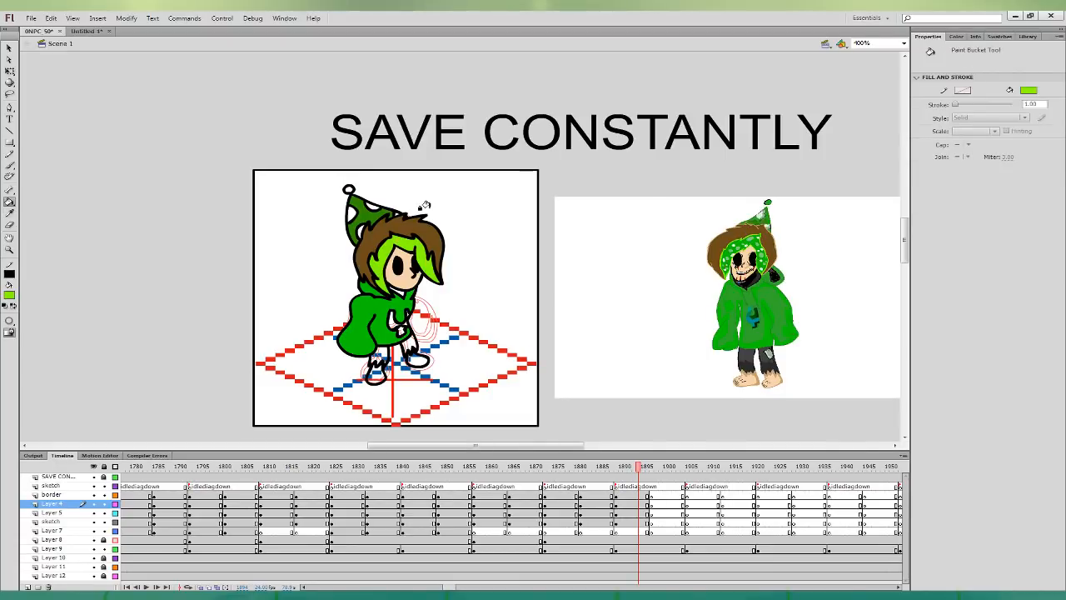
- Fill the trousers with dark grey and the hat's pom-pom and spots with pale green, sampled from the reference
left_click(9, 214)
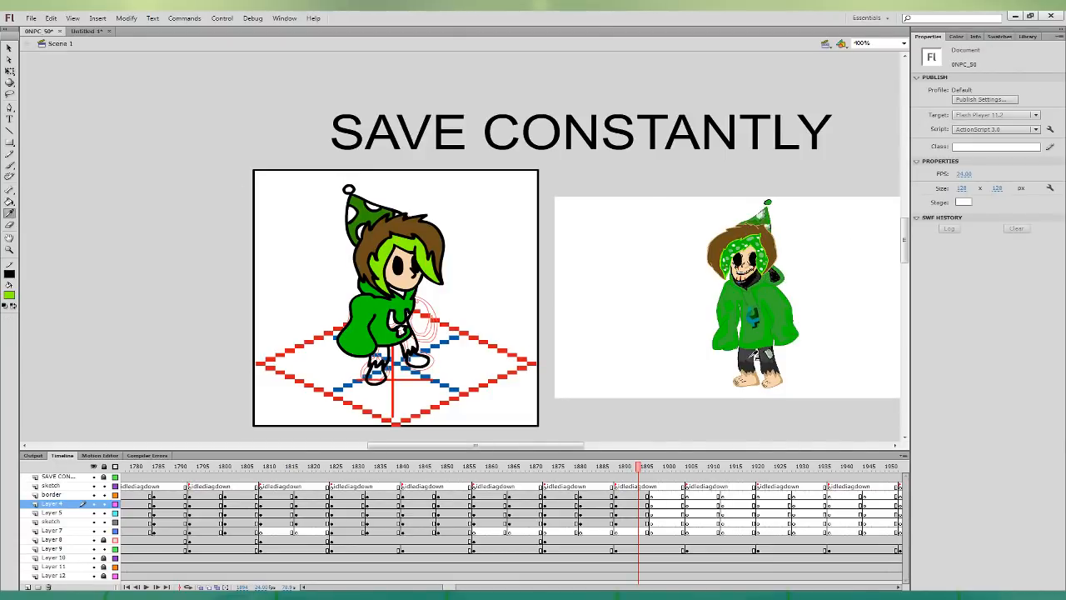
left_click(754, 354)
left_click(390, 358)
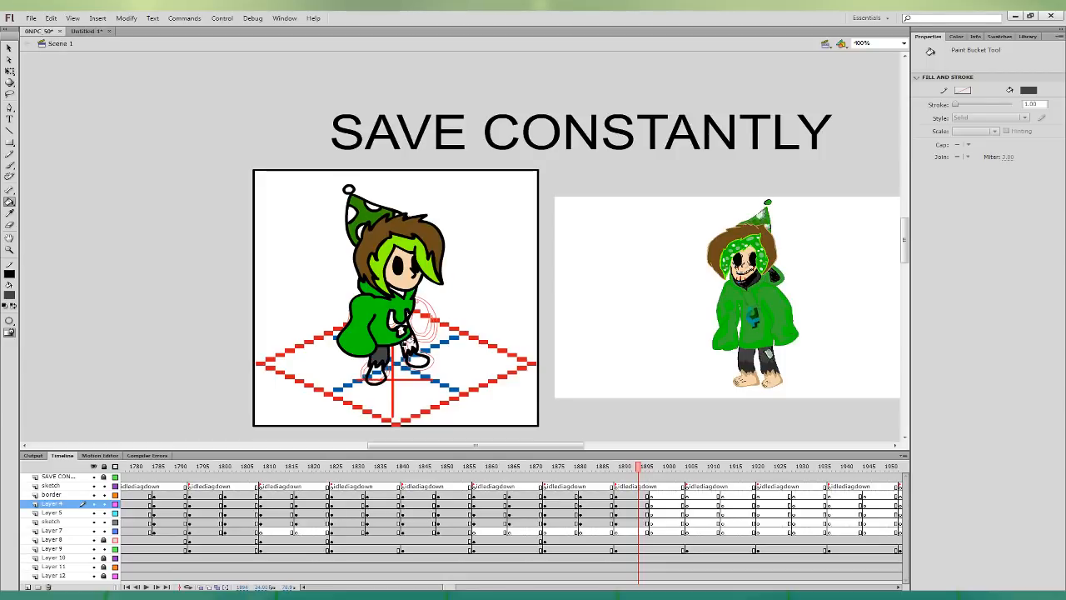
left_click(9, 213)
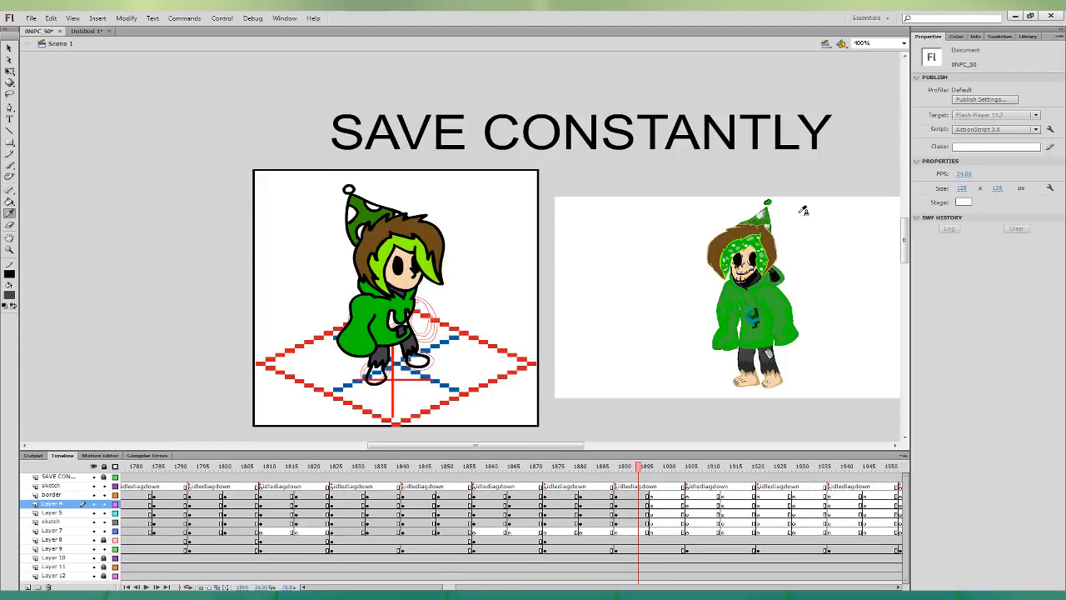
left_click(762, 208)
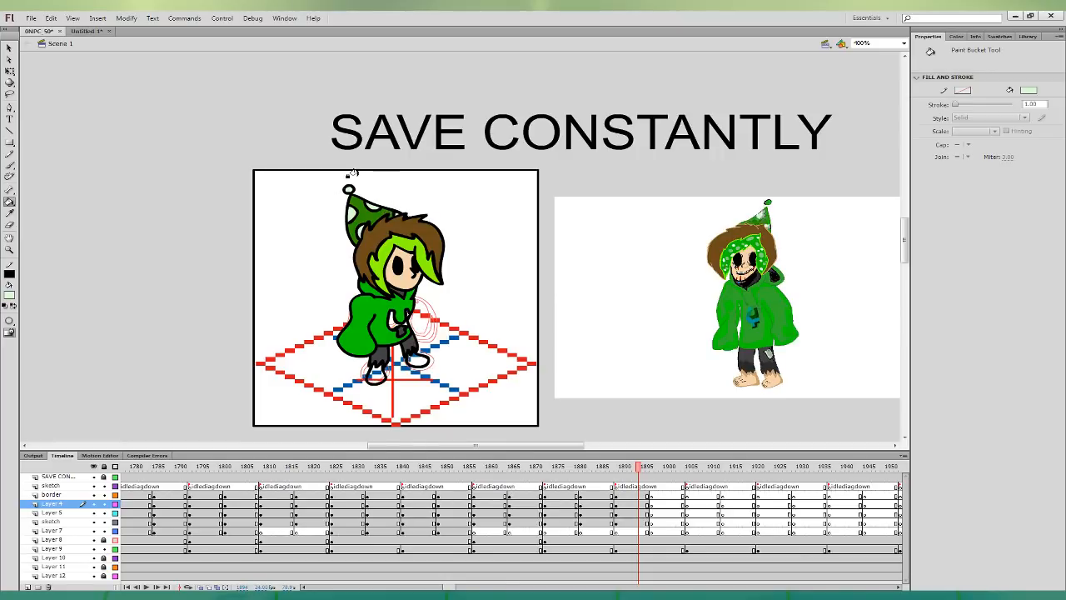
- Fill both feet with the skin tone sampled from the character's face
left_click(9, 215)
left_click(404, 282)
left_click(374, 373)
left_click(417, 359)
- Fill the hoodie's chest emblem with the teal sampled from the reference emblem
left_click(9, 213)
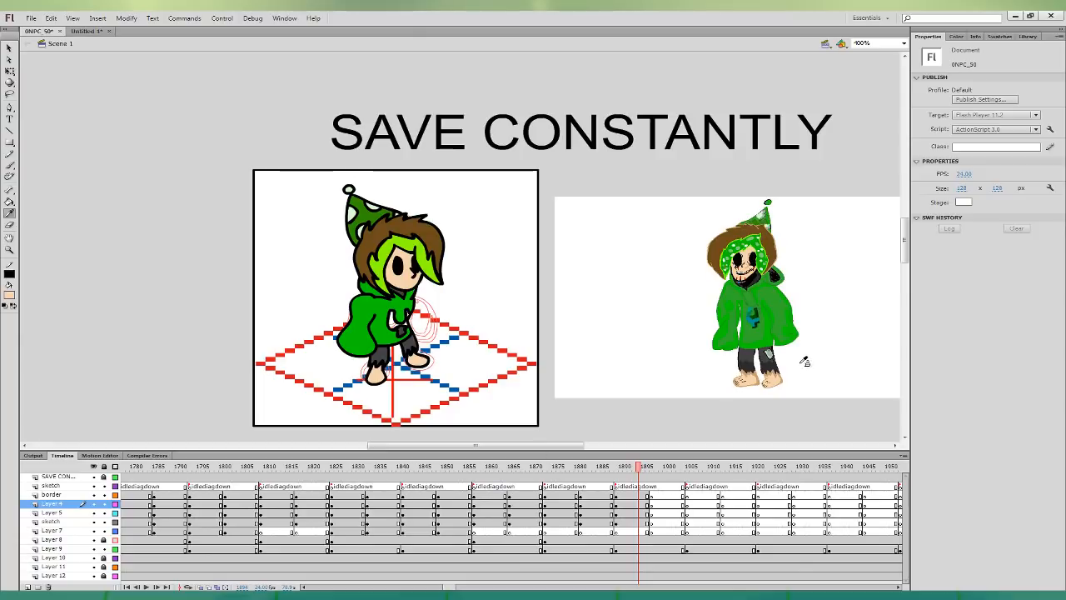
left_click(753, 315)
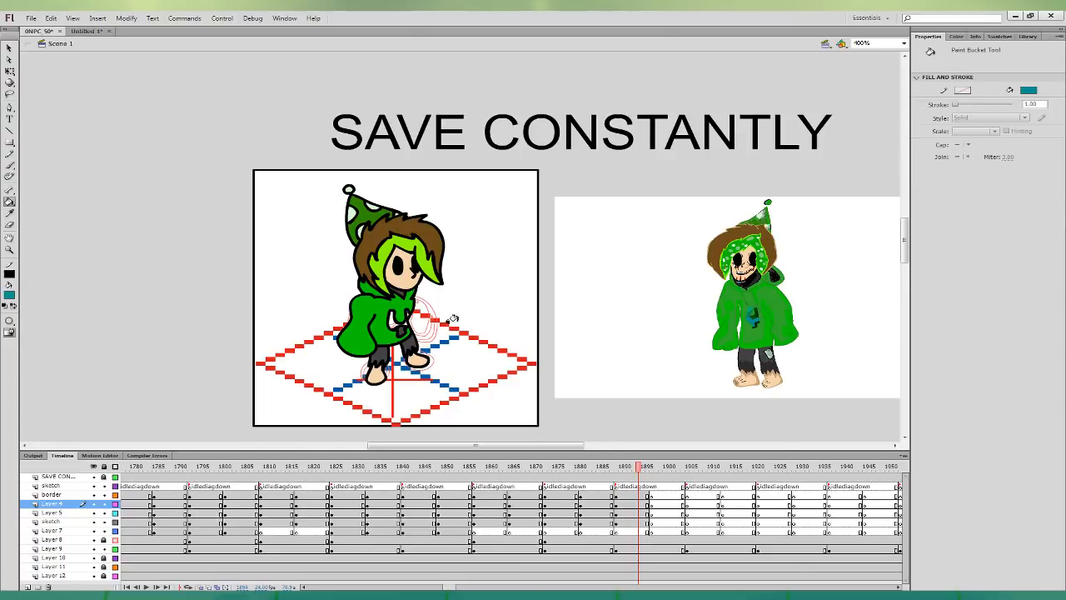
left_click(400, 314)
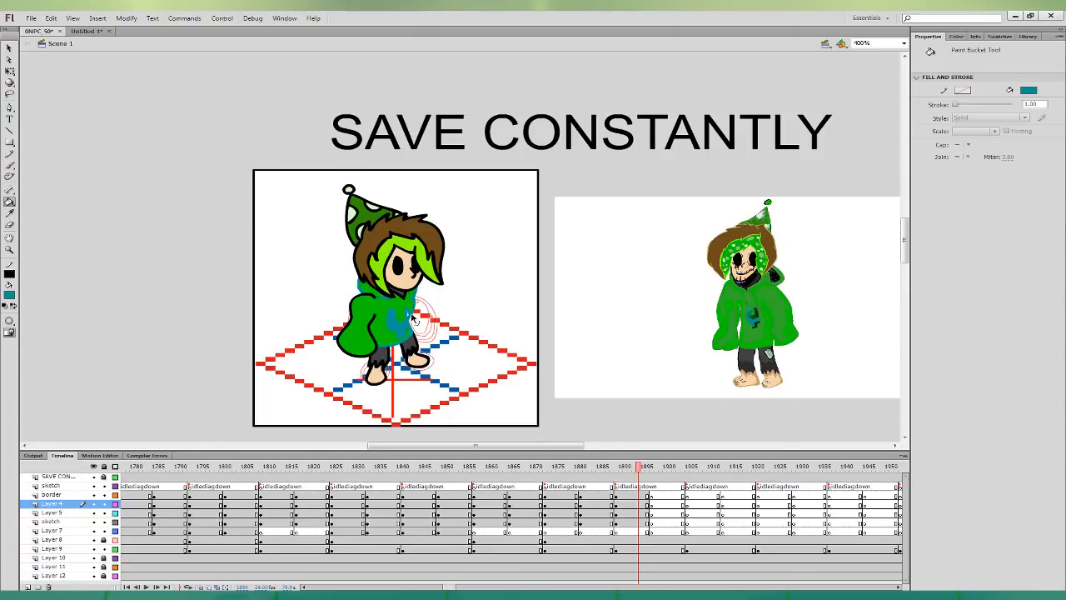
key("ctrl+z")
- Copy the finished sleeve from Layer 4 and select Layer 7's keyframe to receive the copy
left_click(10, 72)
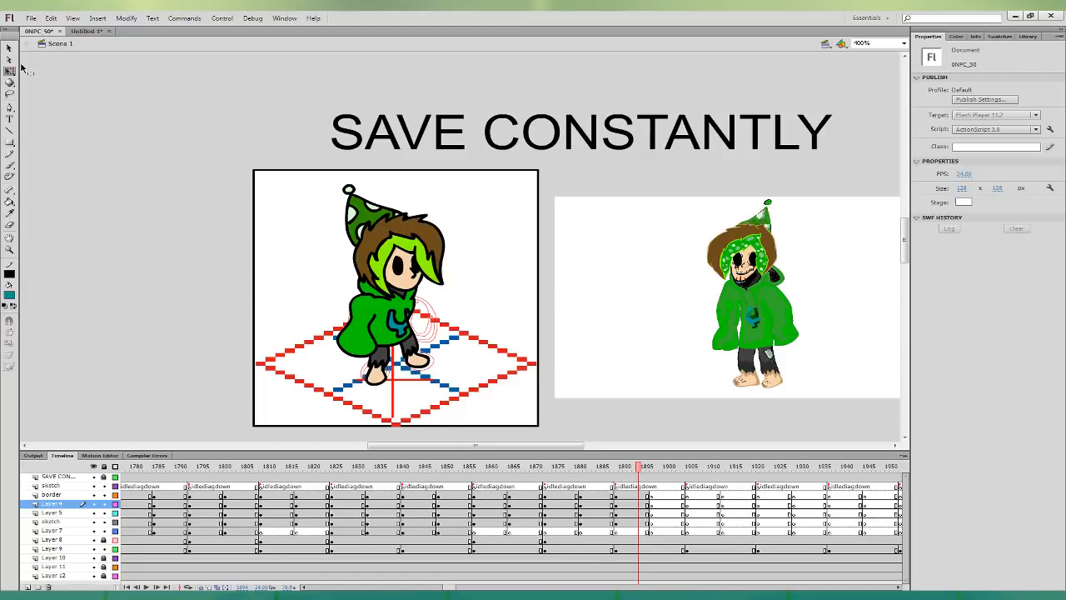
left_click(624, 506)
left_click(617, 523)
left_click(625, 505)
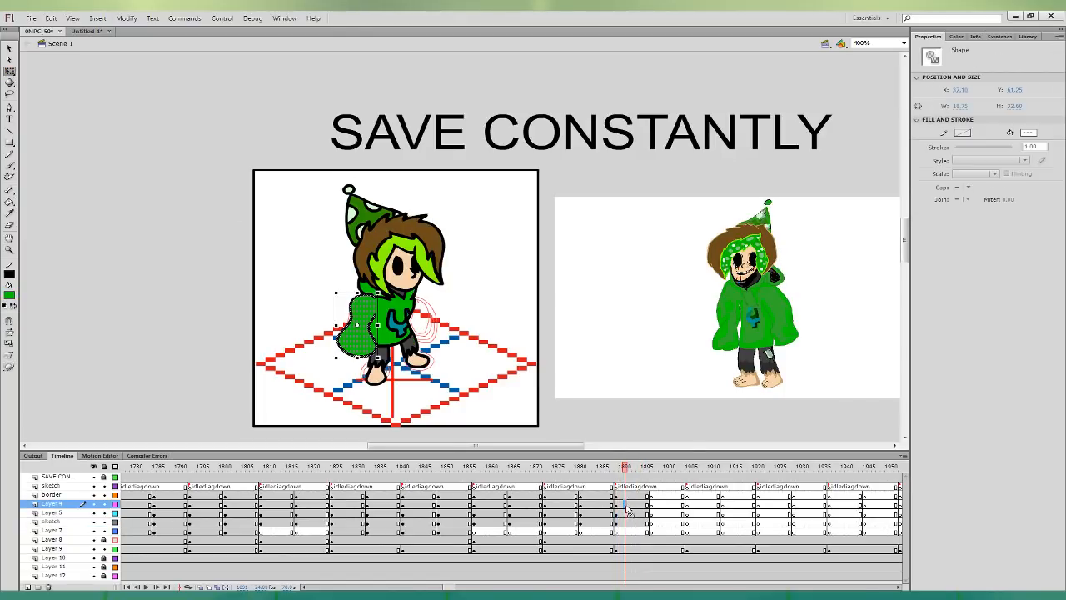
left_click(616, 531)
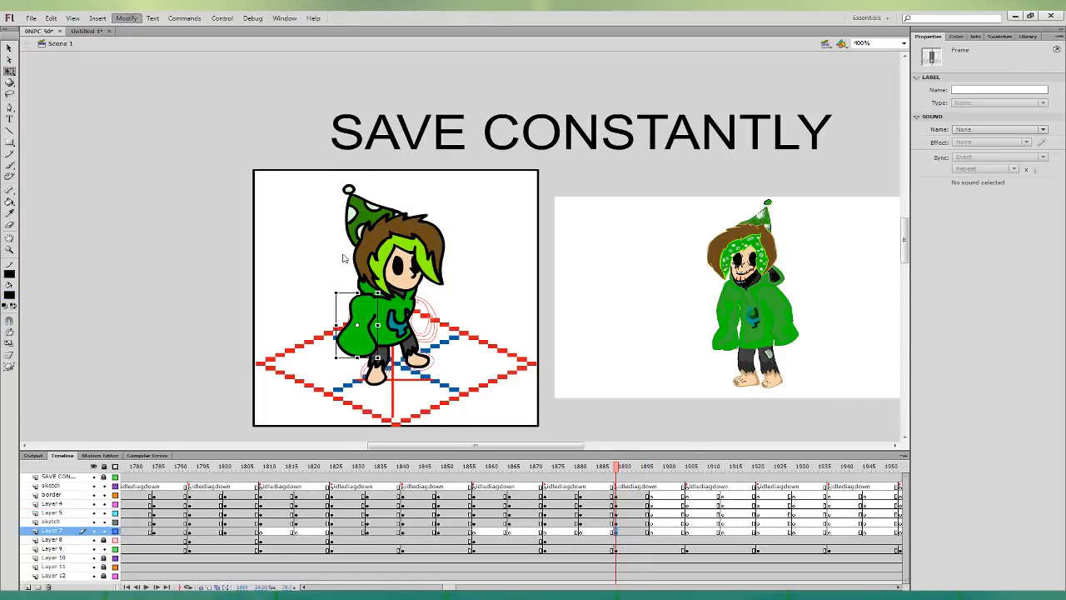
- Place a mirrored copy of the sleeve on Layer 7 behind the torso's other side and rotate it to fit the sketch
left_click_drag(354, 307, 422, 296)
left_click(291, 307)
left_click(293, 300)
left_click(624, 532)
left_click_drag(443, 347, 453, 340)
left_click_drag(440, 331, 435, 332)
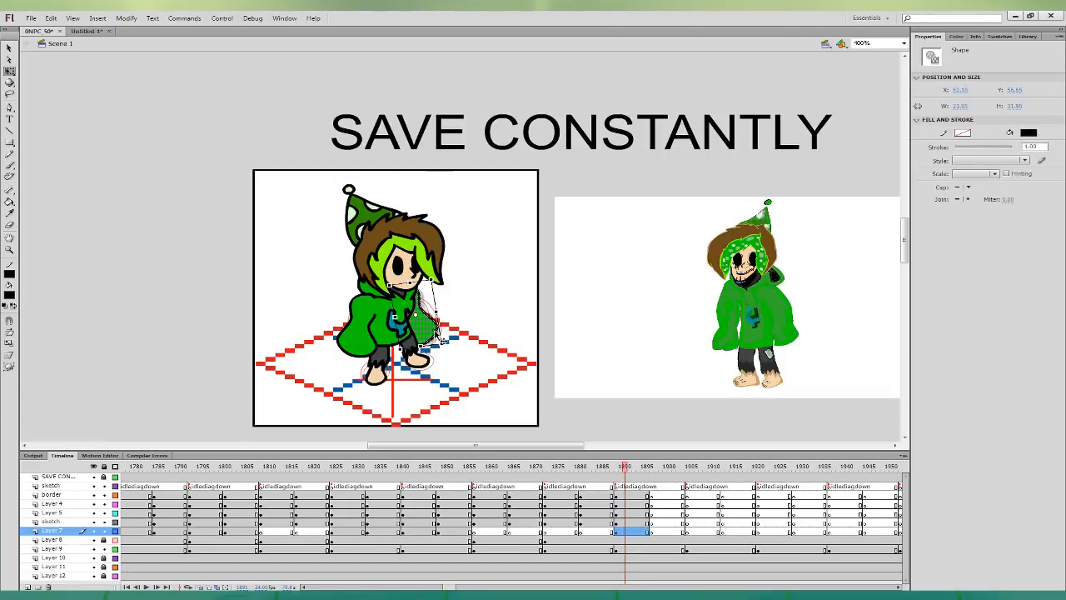
left_click(517, 281)
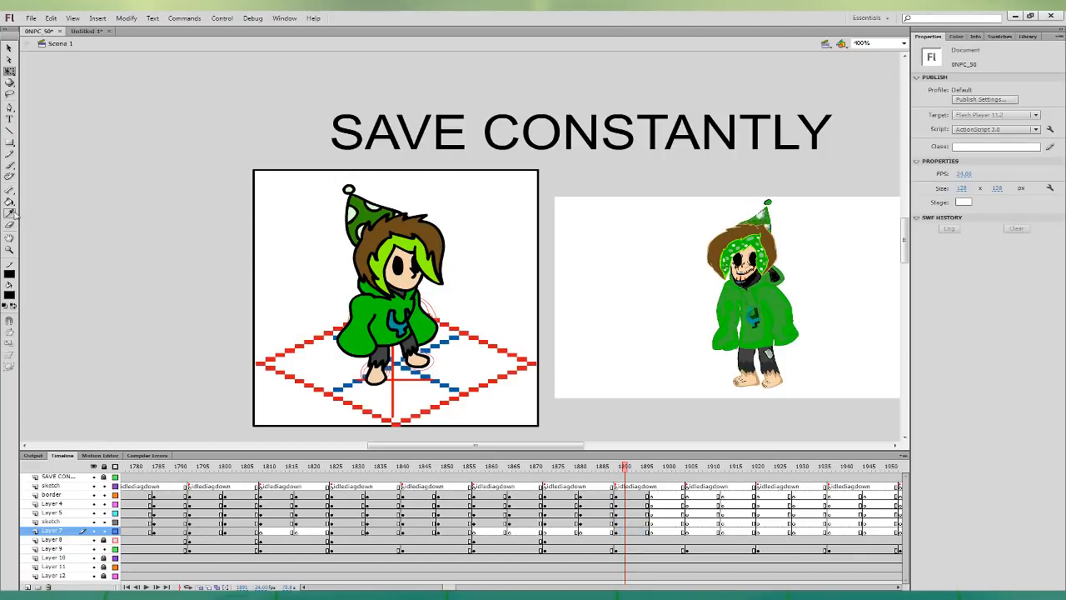
- Paint dark red streaks under the eyes with the brush restricted to the selected face fill
left_click(11, 214)
left_click(10, 295)
left_click(33, 358)
left_click(10, 48)
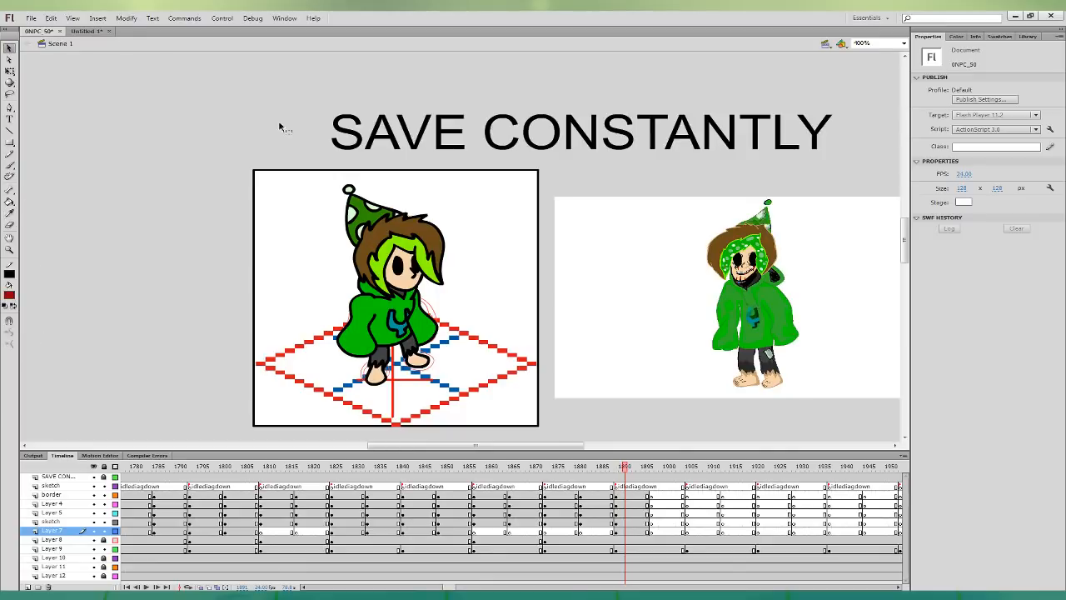
left_click(408, 285)
left_click(10, 164)
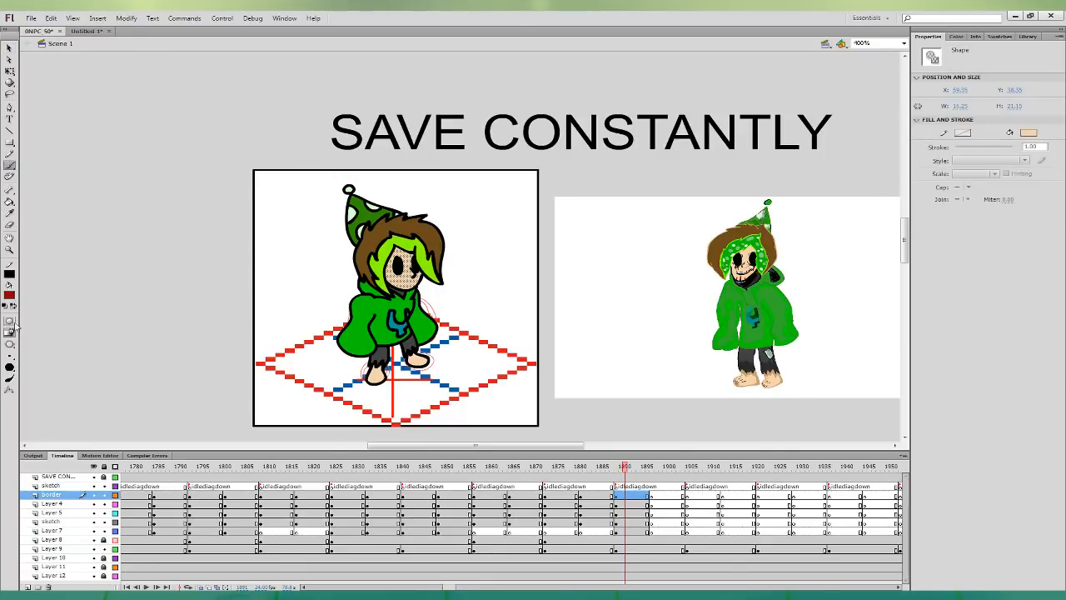
left_click(54, 373)
left_click_drag(395, 276, 399, 284)
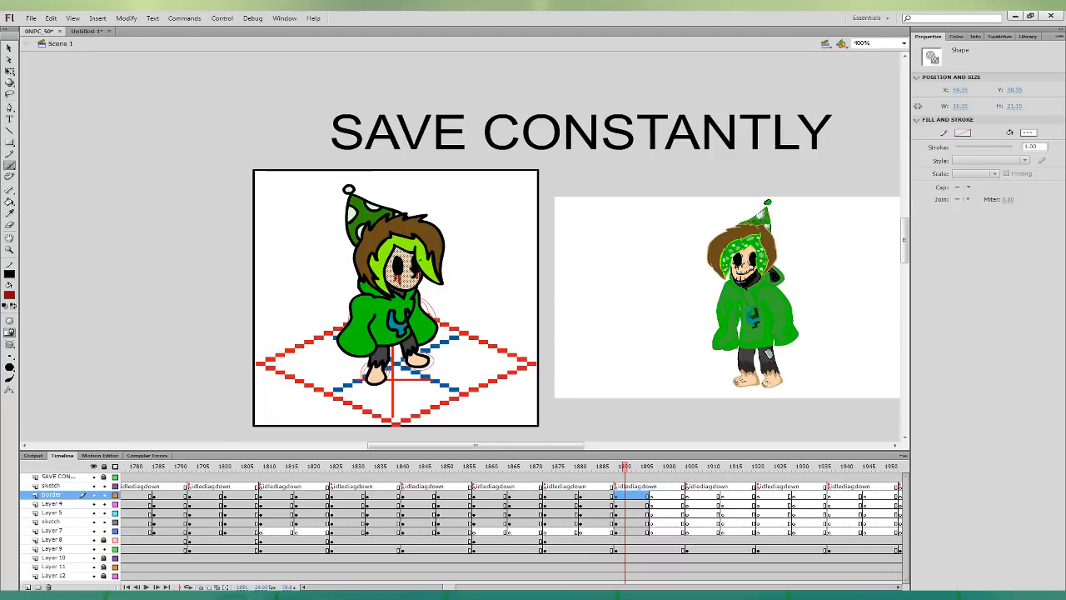
- Duplicate the finished green-hoodie pose, from border through Layer 7, into the second-pose keyframes of its idlediagdown segment
key("q")
left_click(50, 106)
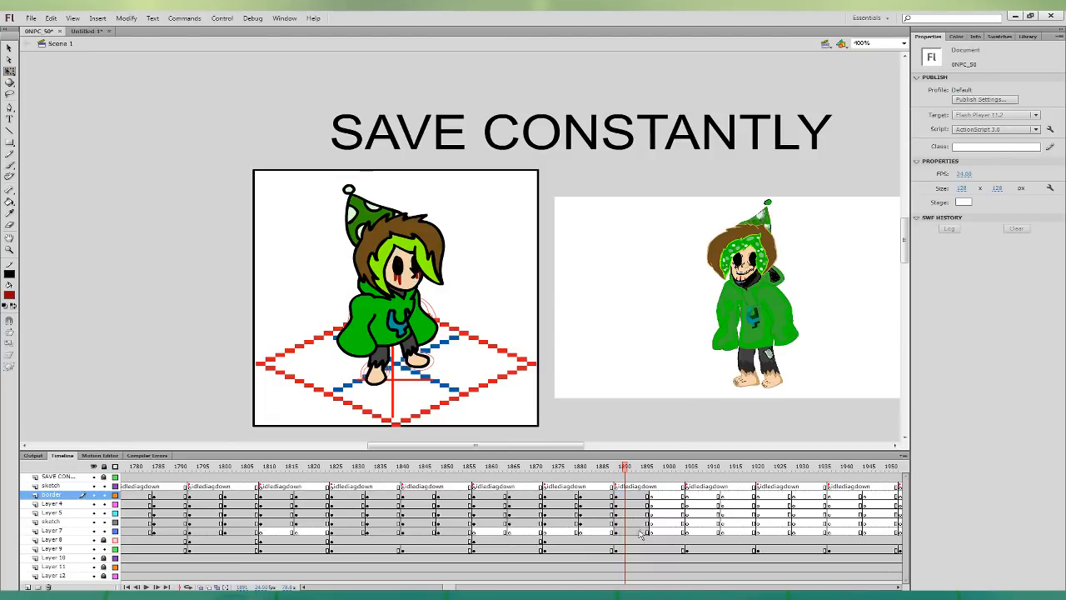
left_click(641, 500)
left_click_drag(641, 500, 653, 500)
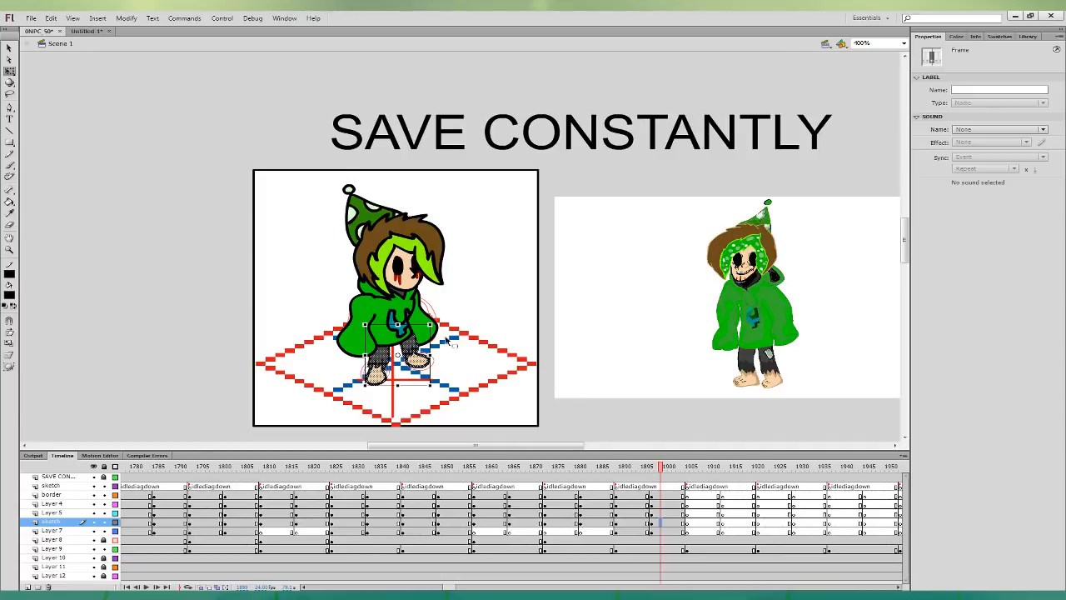
- Adjust the legs in the second pose and shift the head, torso and sleeves slightly while keeping the feet planted
left_click(418, 346)
left_click_drag(415, 325, 388, 329)
left_click(383, 354)
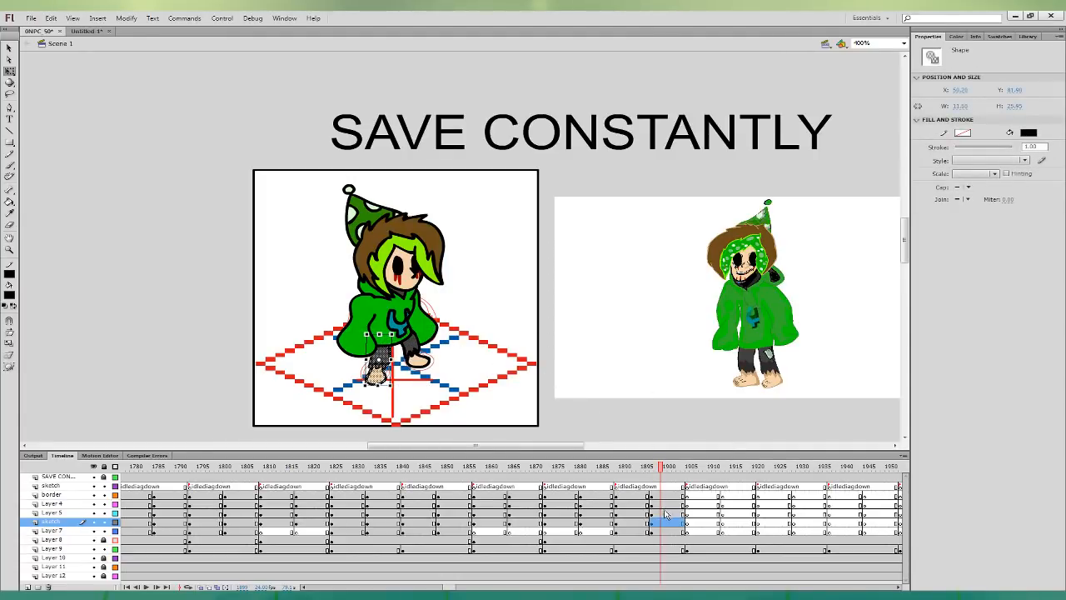
mouse_move(665, 512)
left_mouse_down()
mouse_move(664, 496)
mouse_move(666, 531)
left_mouse_up()
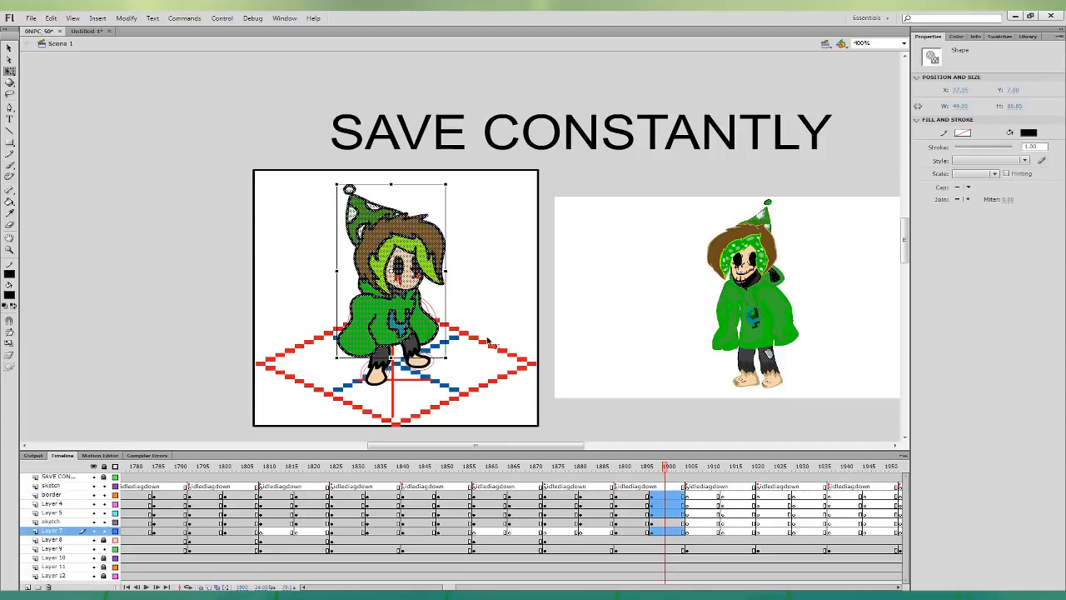
left_click(513, 372)
- Reshape the torso on Layer 5 and swing the sleeves on Layers 4 and 7 slightly outward in the second pose
left_click(673, 513)
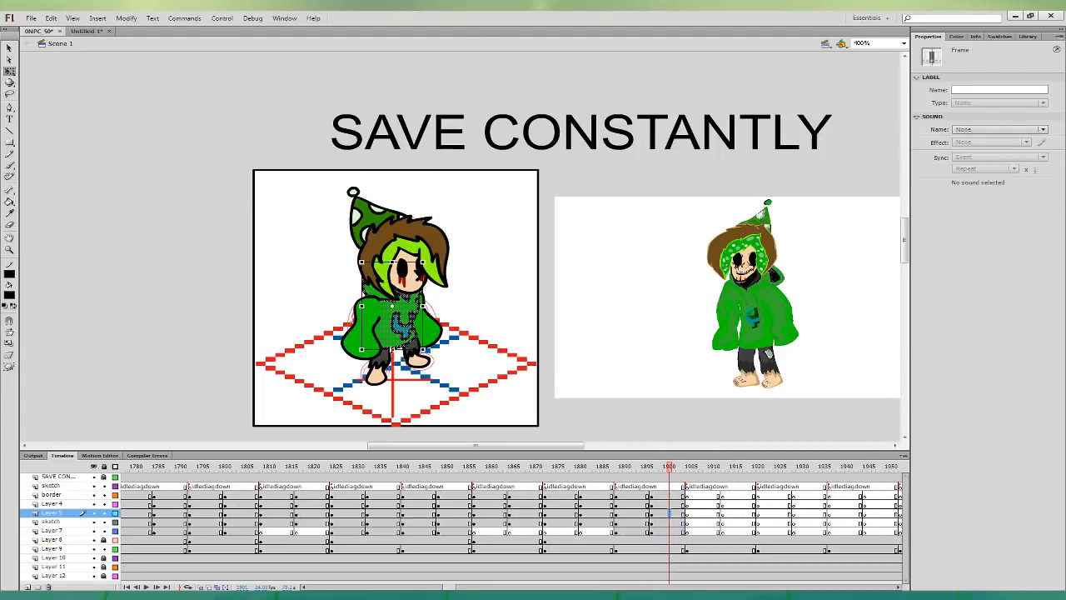
left_click_drag(397, 346, 393, 345)
left_click_drag(640, 494, 640, 530)
left_click(656, 504)
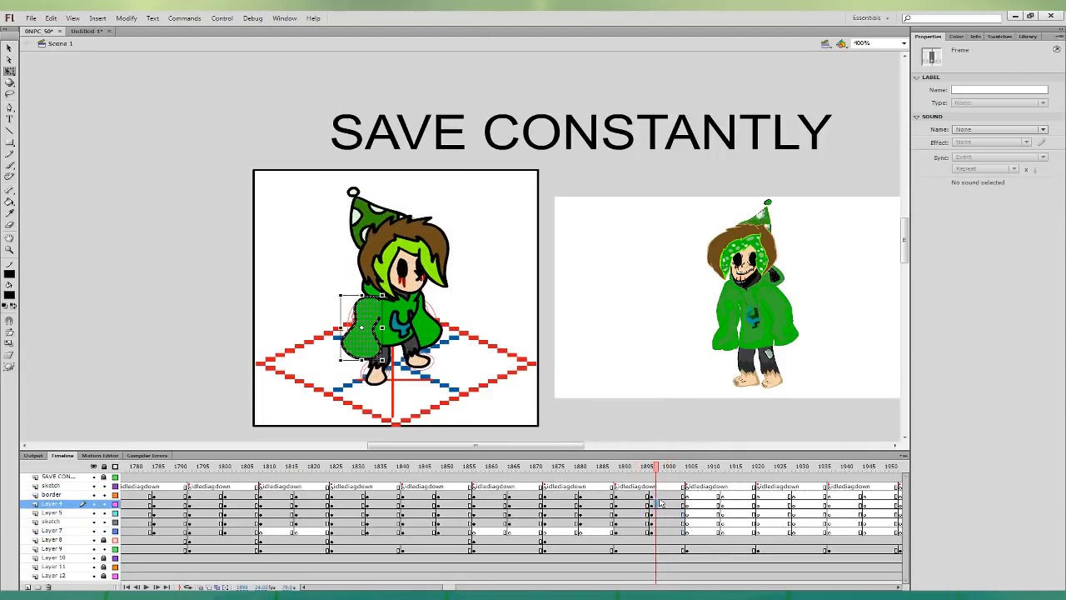
left_click(661, 504)
left_click(661, 530)
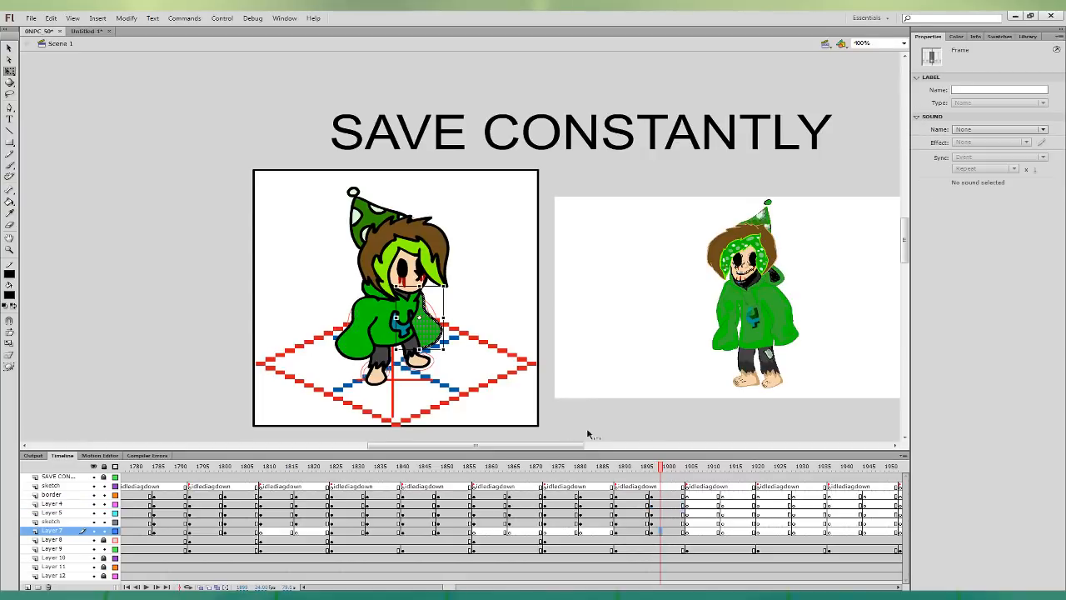
left_click_drag(427, 349, 424, 349)
left_click(639, 513)
left_click(657, 521)
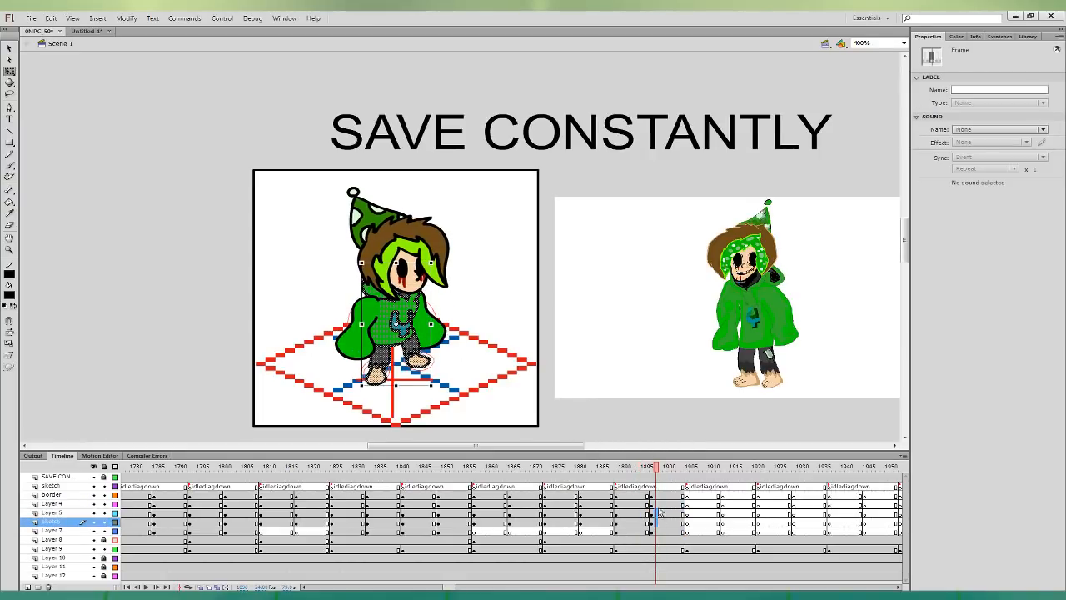
left_click(643, 495)
left_click(656, 497)
left_click(638, 495)
- Copy both poses' frames from sketch through Layer 7 and replace all frames in the Untitled-1 document with them
left_click_drag(640, 467, 683, 531)
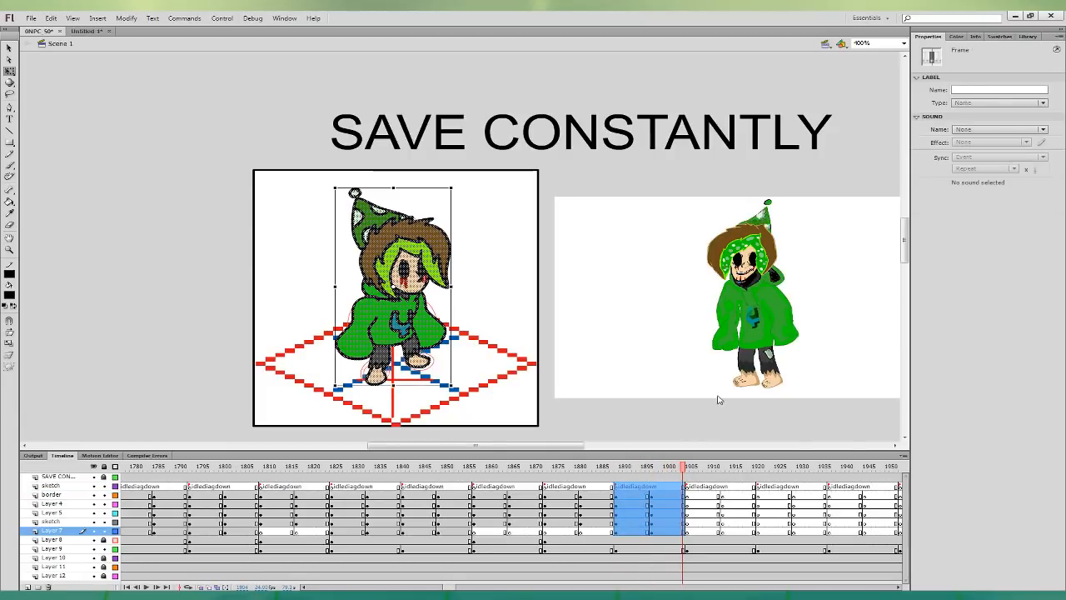
left_click(87, 32)
left_click(74, 478, "shift")
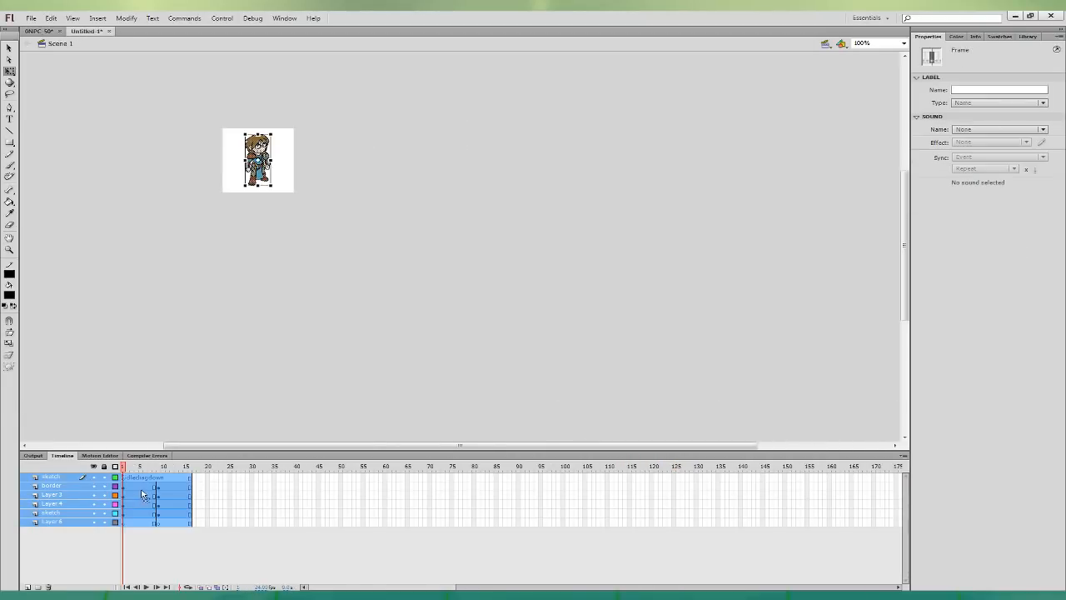
key("ctrl+alt+v")
left_click(209, 354)
left_click(32, 18)
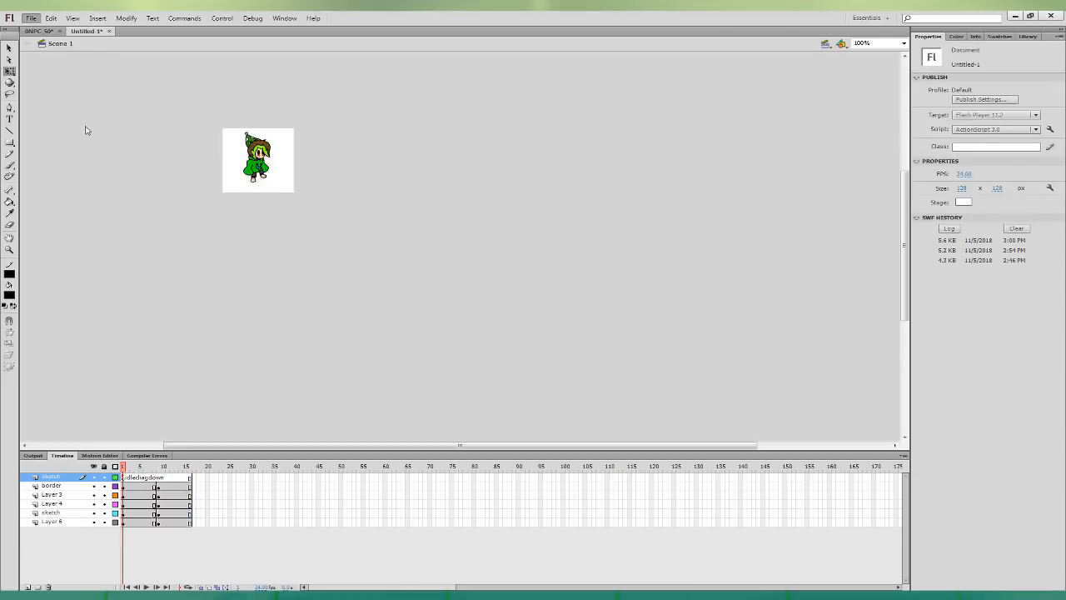
left_click(246, 201)
- Return to the ONPC_50 document, go to the start of the red-haired character's segment, and save the file
left_click(44, 32)
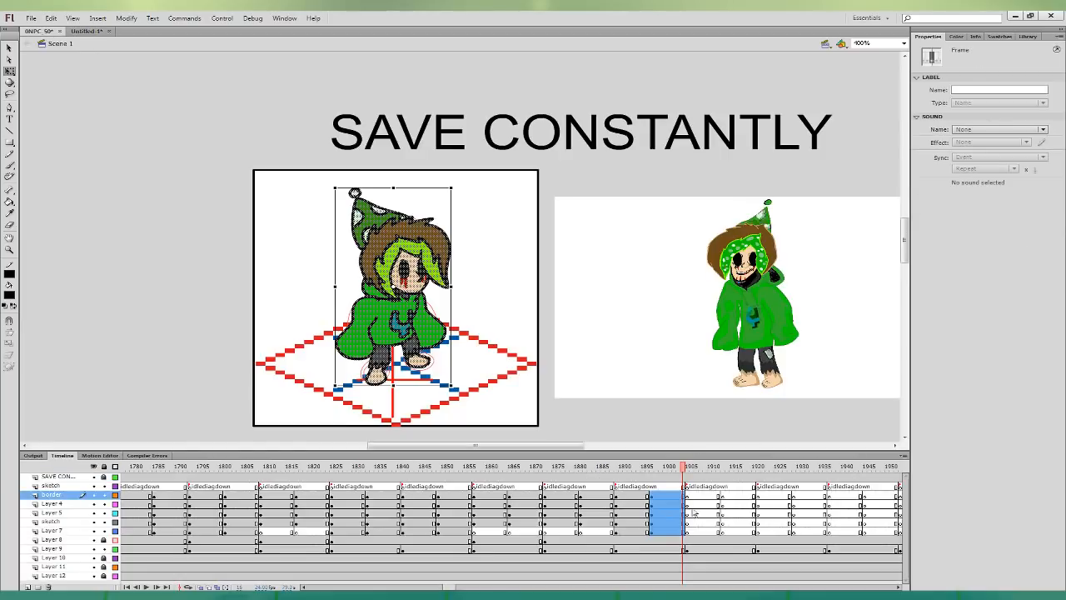
left_click(688, 531)
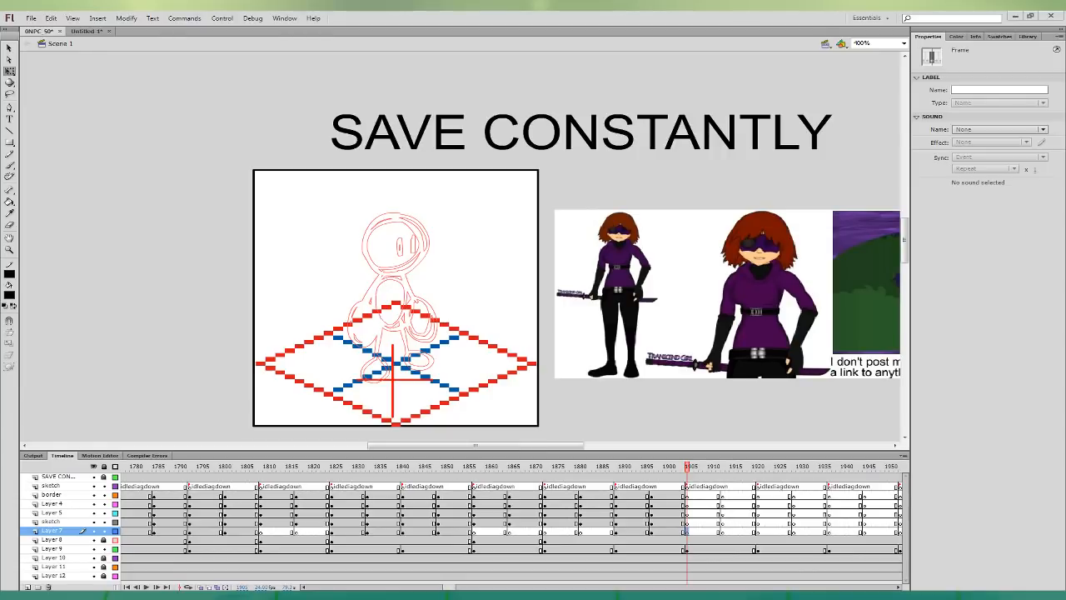
key("ctrl+s")
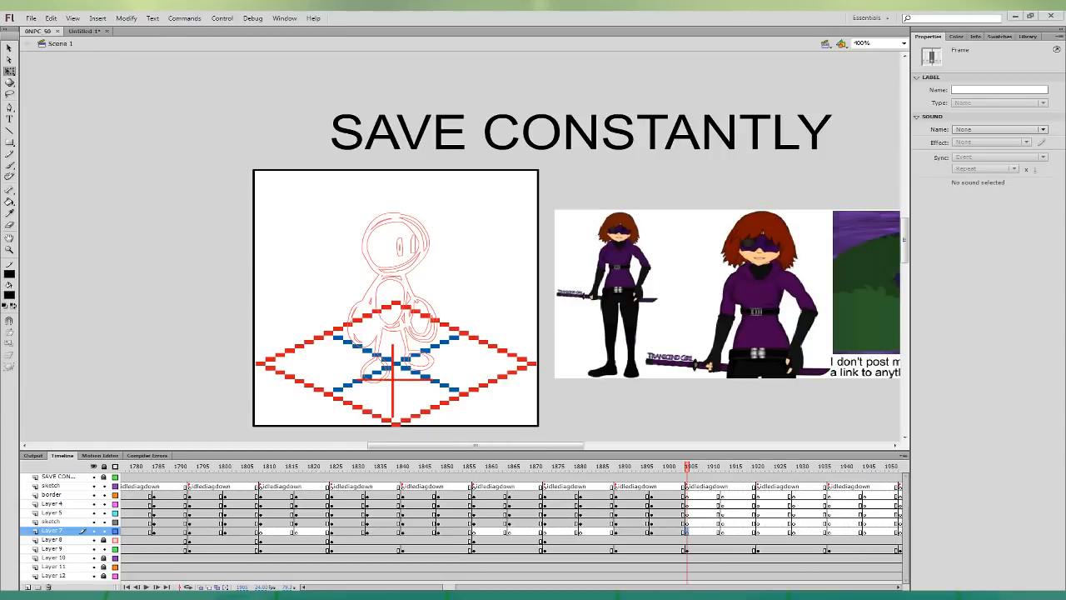
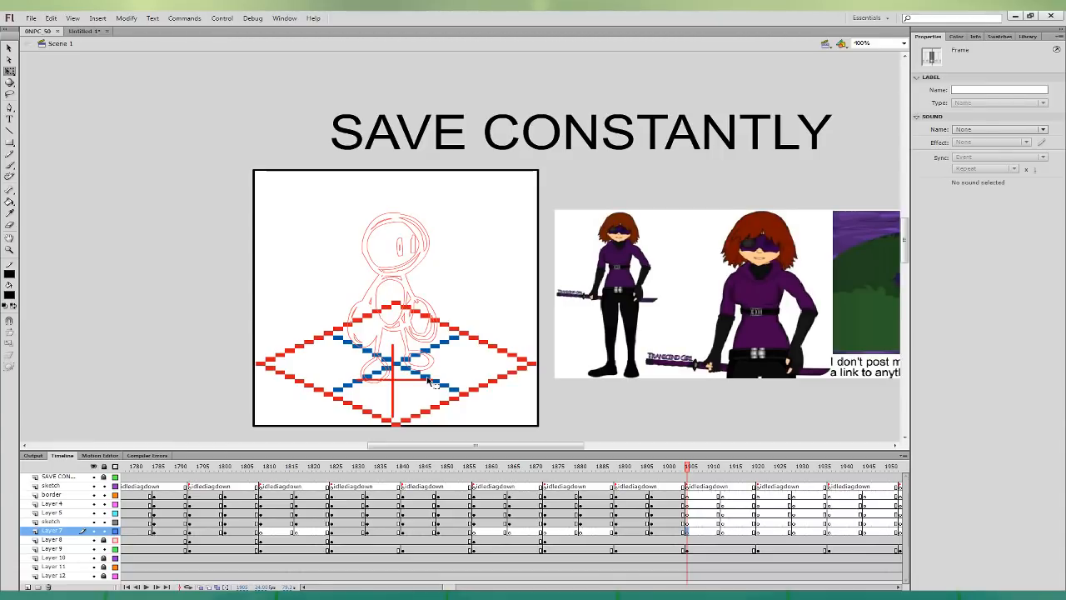
- Scale the masked red-haired girl's reference image down slightly on Layer 9 and place it beside the canvas
left_click(896, 587)
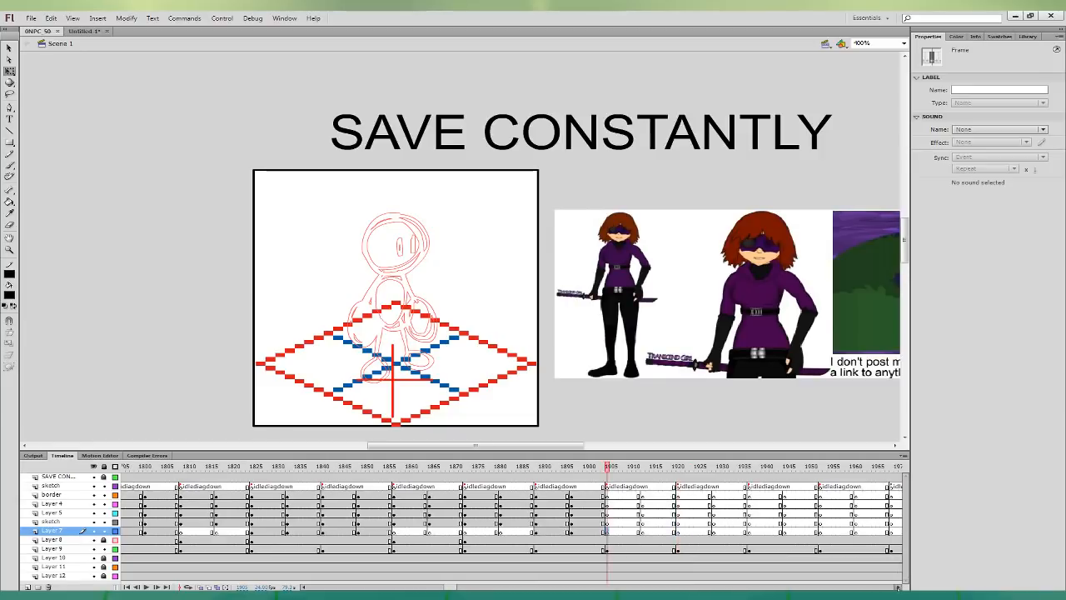
left_click(896, 587)
left_click_drag(870, 354, 546, 362)
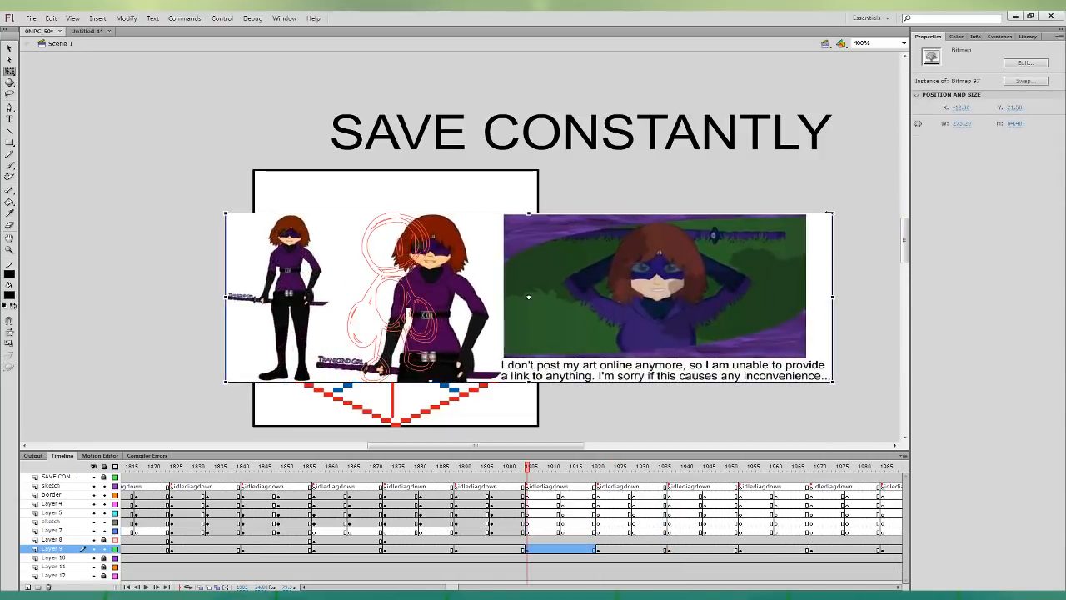
left_click_drag(831, 213, 807, 219)
key("ctrl+z")
left_click_drag(592, 297, 899, 266)
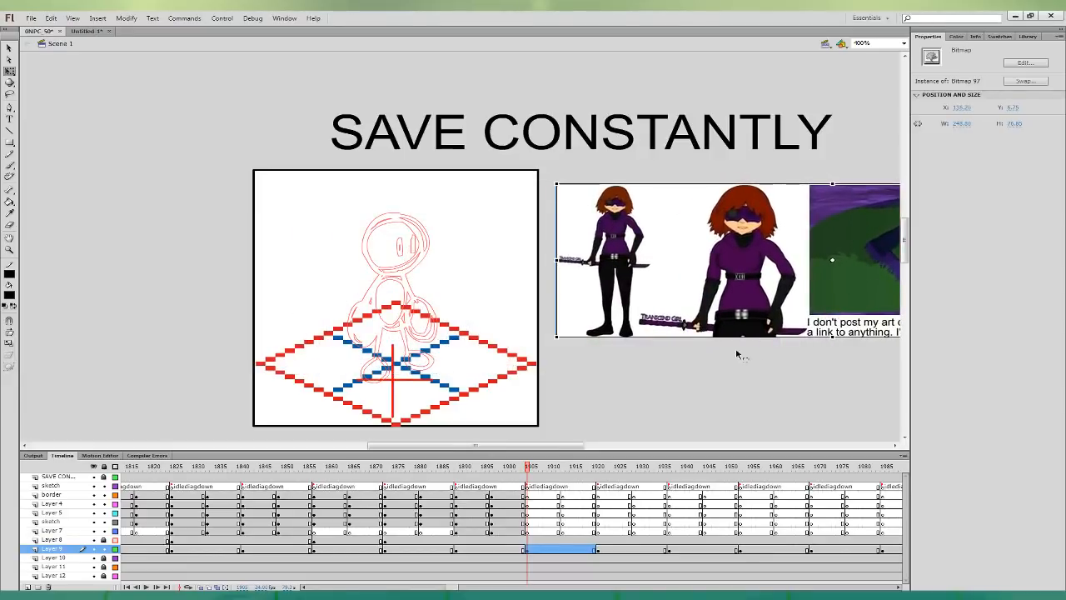
- Draw the jagged hair fringe over the sketched head on the border layer with the black brush
left_click(558, 494)
key("b")
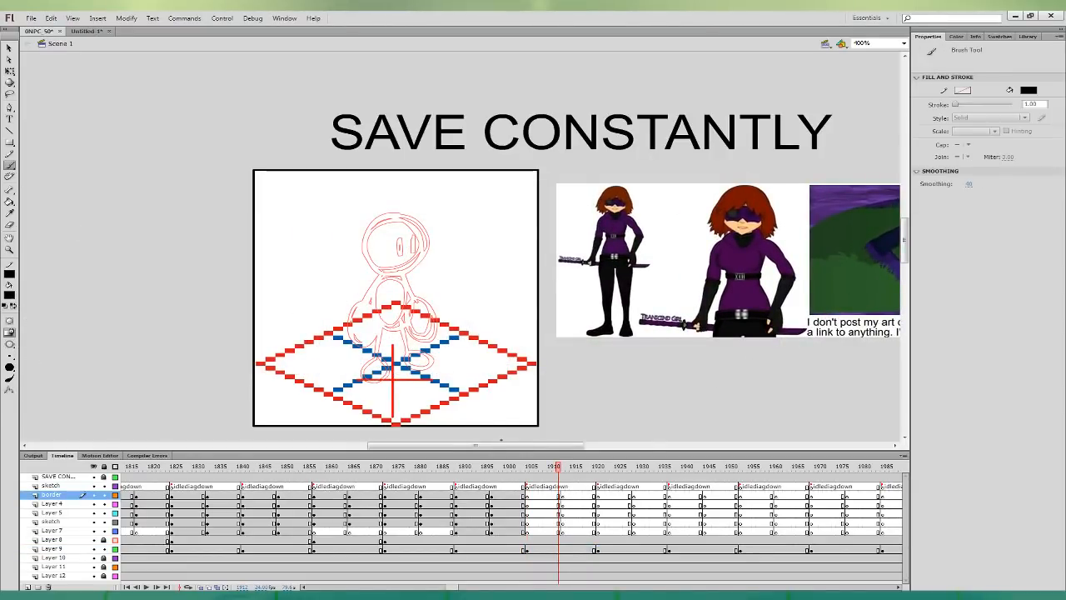
left_click(559, 494)
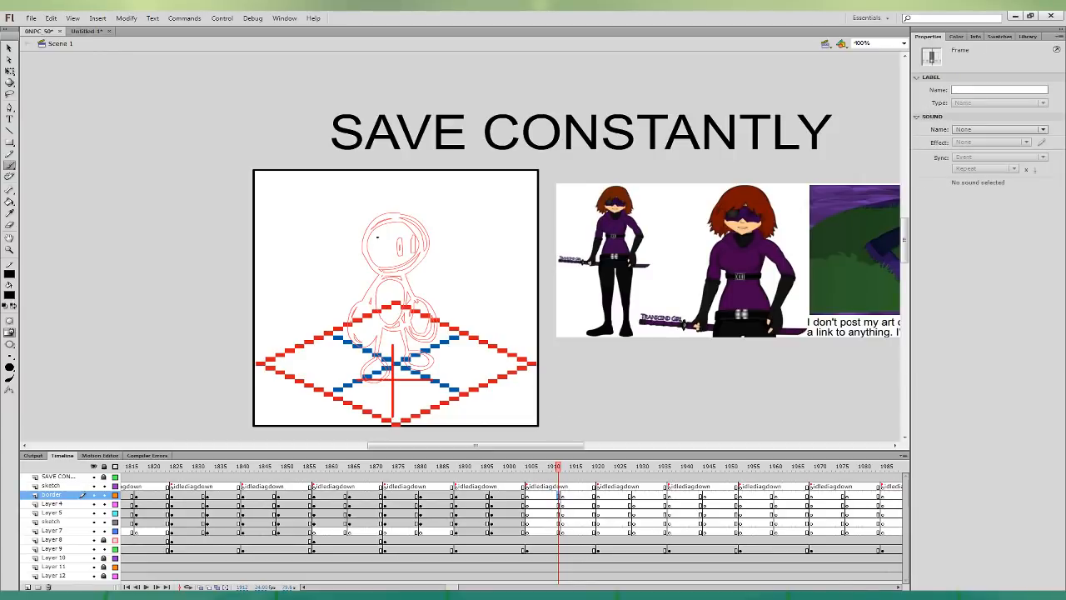
mouse_move(374, 239)
left_mouse_down()
mouse_move(401, 226)
mouse_move(427, 235)
mouse_move(379, 239)
mouse_move(404, 225)
mouse_move(434, 236)
left_mouse_up()
key("ctrl+z")
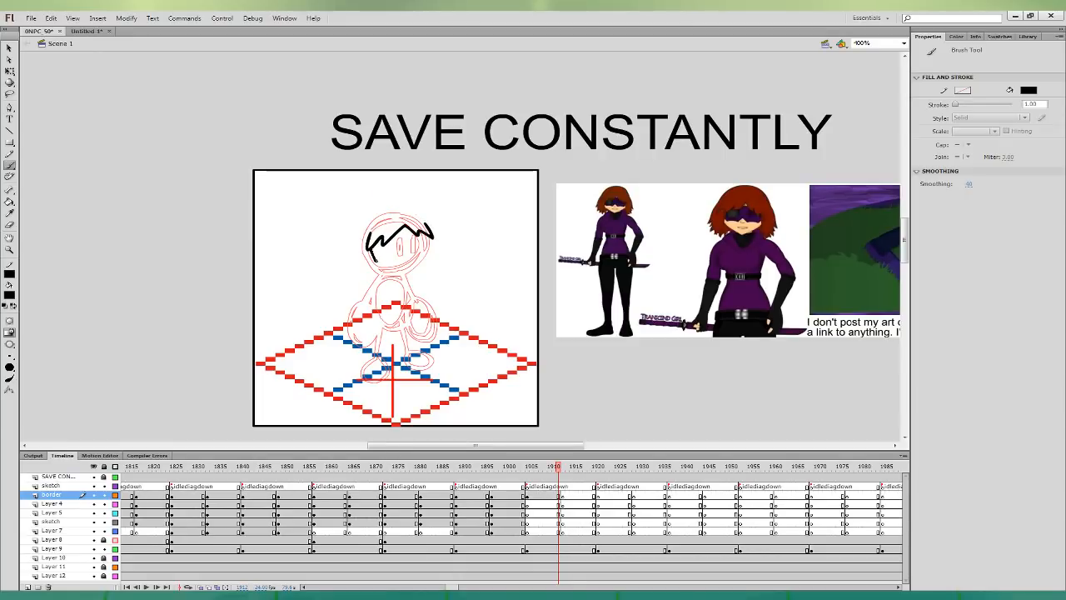
- Draw the lower edge of the eye mask, the face outline and the outer bob haircut around the head
mouse_move(375, 261)
left_mouse_down()
mouse_move(432, 252)
mouse_move(433, 238)
left_mouse_up()
key("ctrl+z")
mouse_move(378, 198)
left_mouse_down()
mouse_move(345, 248)
mouse_move(353, 268)
mouse_move(371, 284)
mouse_move(381, 270)
mouse_move(409, 278)
mouse_move(430, 249)
mouse_move(406, 278)
mouse_move(431, 250)
mouse_move(439, 260)
mouse_move(433, 218)
mouse_move(413, 198)
mouse_move(380, 196)
left_mouse_up()
key("ctrl+z")
key("ctrl+z")
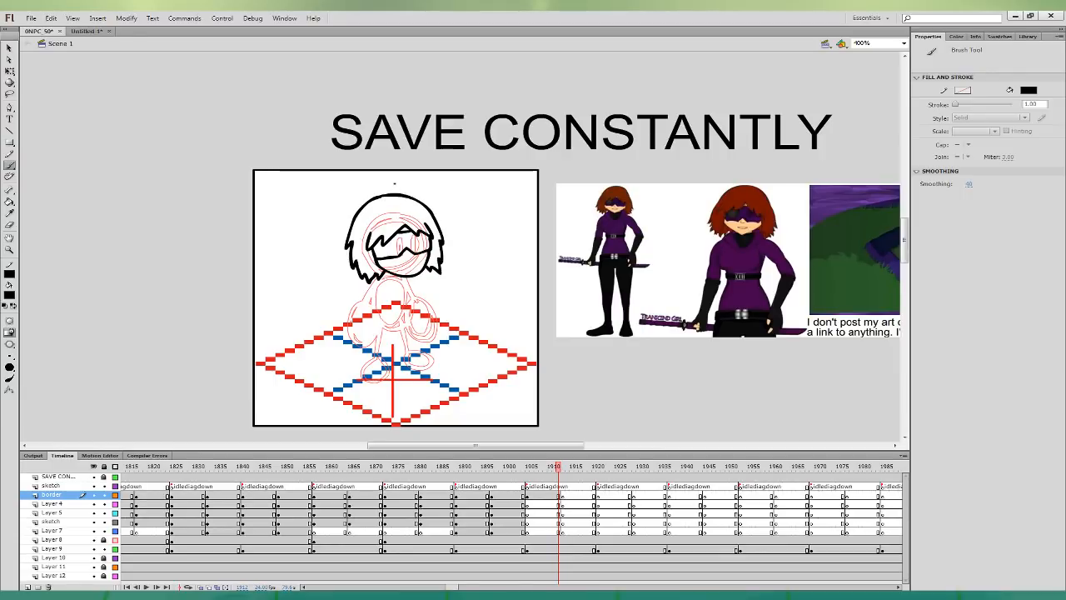
- Scale the head drawing down slightly and reposition it over the sketch with Free Transform
left_click(559, 495)
left_click(10, 71)
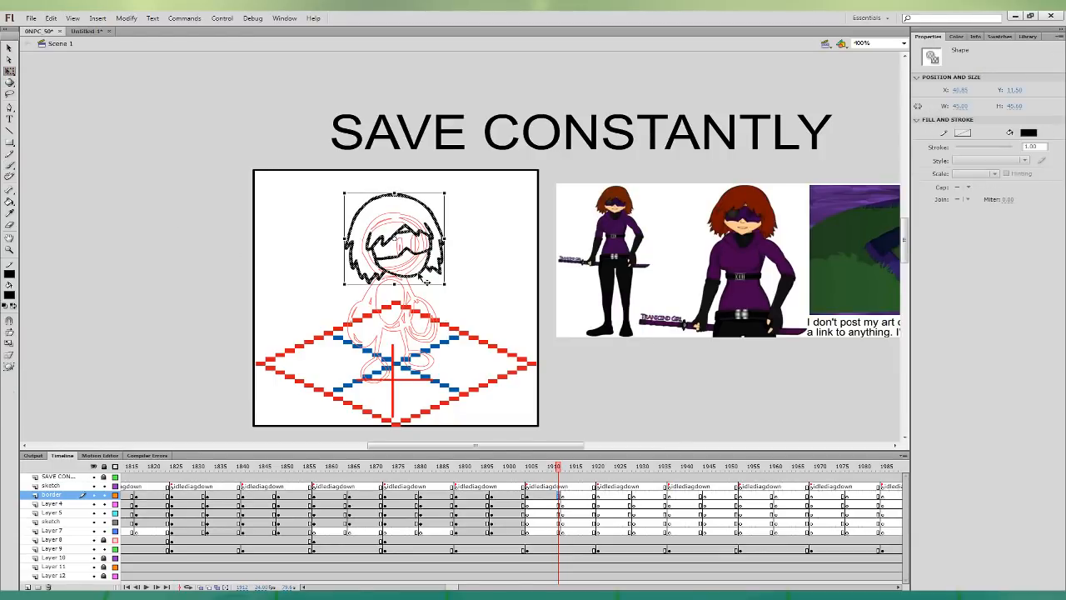
left_click_drag(447, 203, 475, 217)
left_click(477, 216)
- Paint a small mouth and the black slanted eyes inside the mask with the brush
left_click(10, 165)
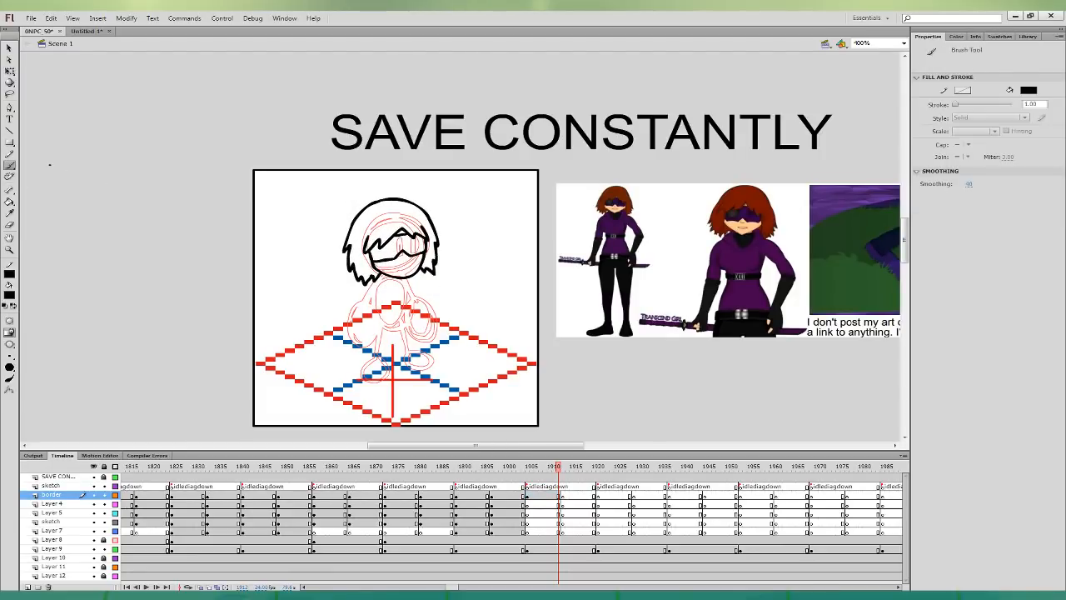
left_click(560, 496)
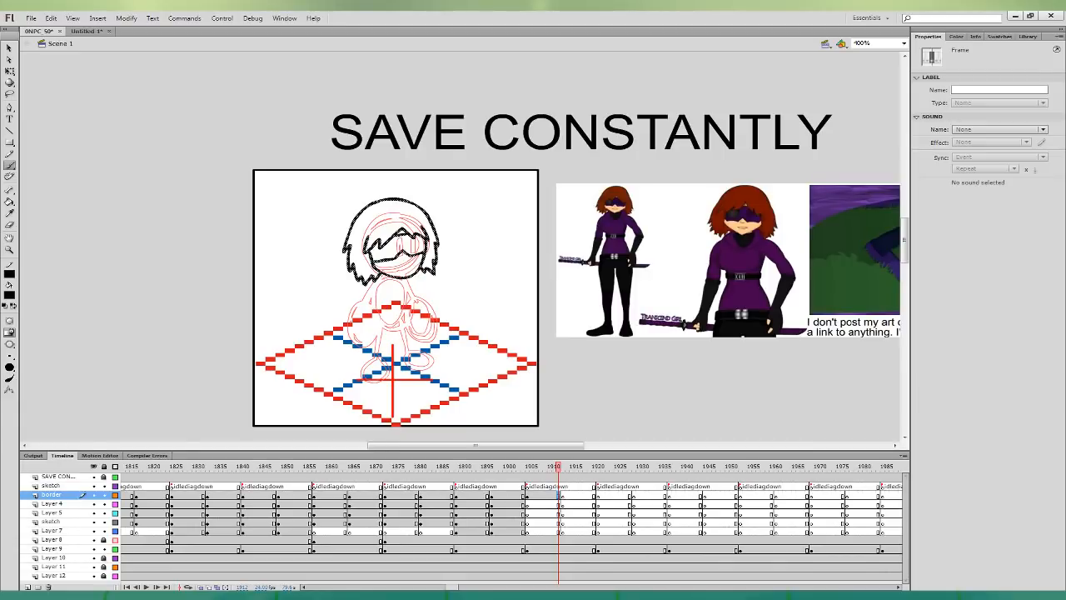
left_click_drag(400, 262, 409, 262)
key("ctrl+z")
key("ctrl+z")
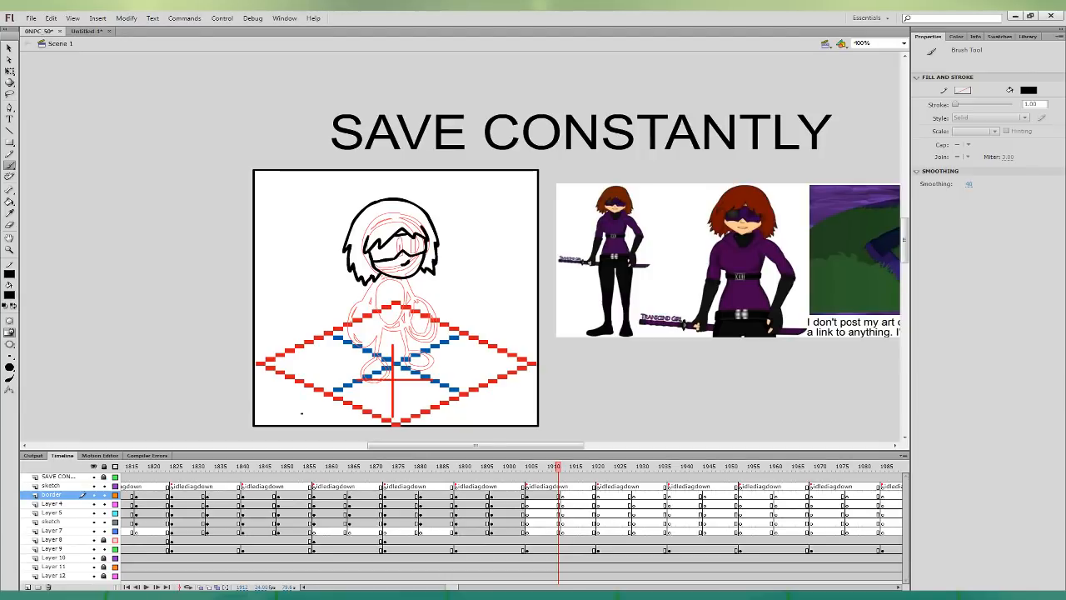
left_click_drag(774, 370, 920, 422)
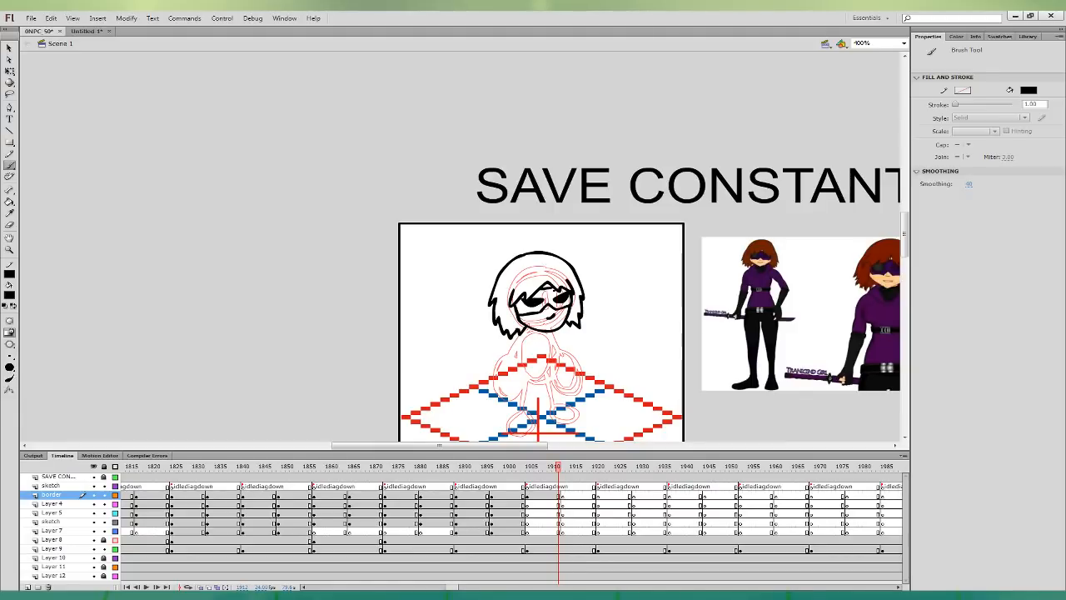
- Draw the folded collar, torso, belt and hips on Layer 5 with the black brush
left_click(559, 513)
mouse_move(627, 388)
left_mouse_down()
mouse_move(530, 321)
mouse_move(500, 333)
left_mouse_up()
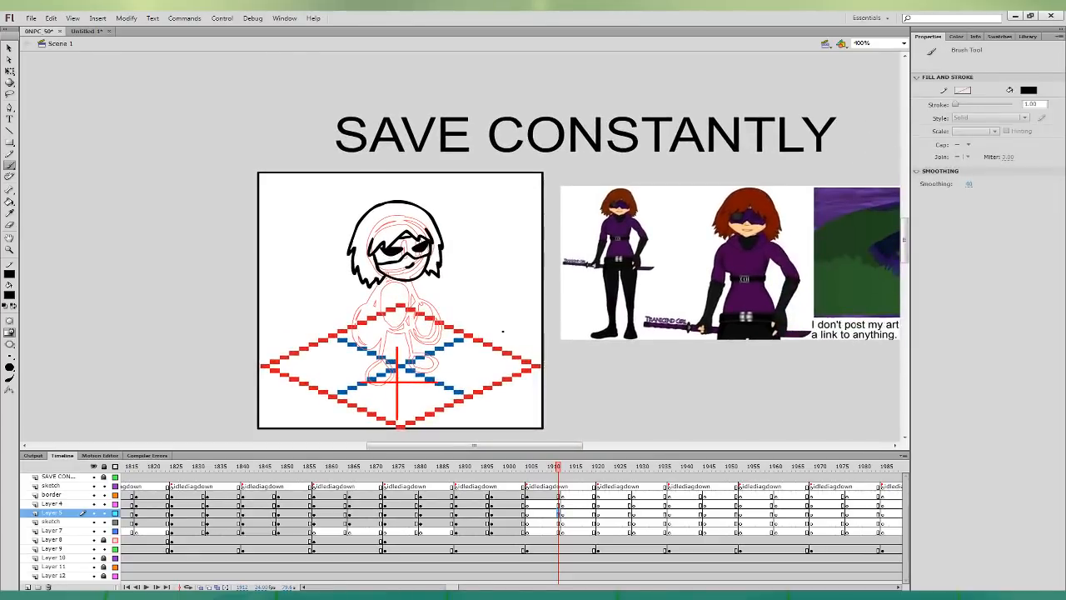
mouse_move(381, 266)
left_mouse_down()
mouse_move(401, 279)
mouse_move(410, 270)
mouse_move(411, 288)
mouse_move(373, 284)
mouse_move(395, 288)
left_mouse_up()
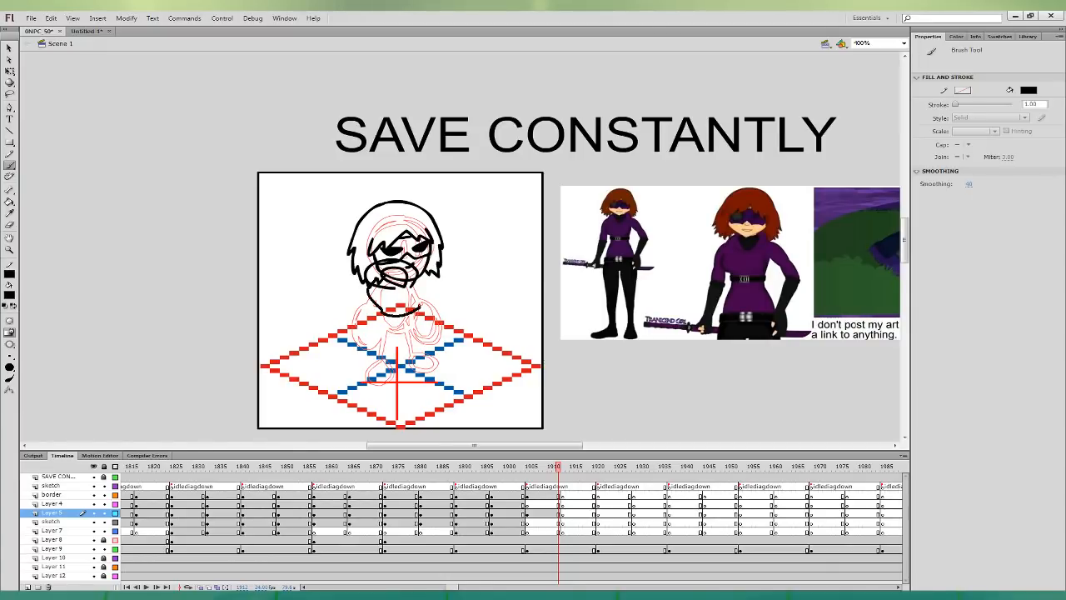
left_click_drag(420, 307, 415, 280)
mouse_move(380, 312)
left_mouse_down()
mouse_move(398, 324)
mouse_move(421, 313)
left_mouse_up()
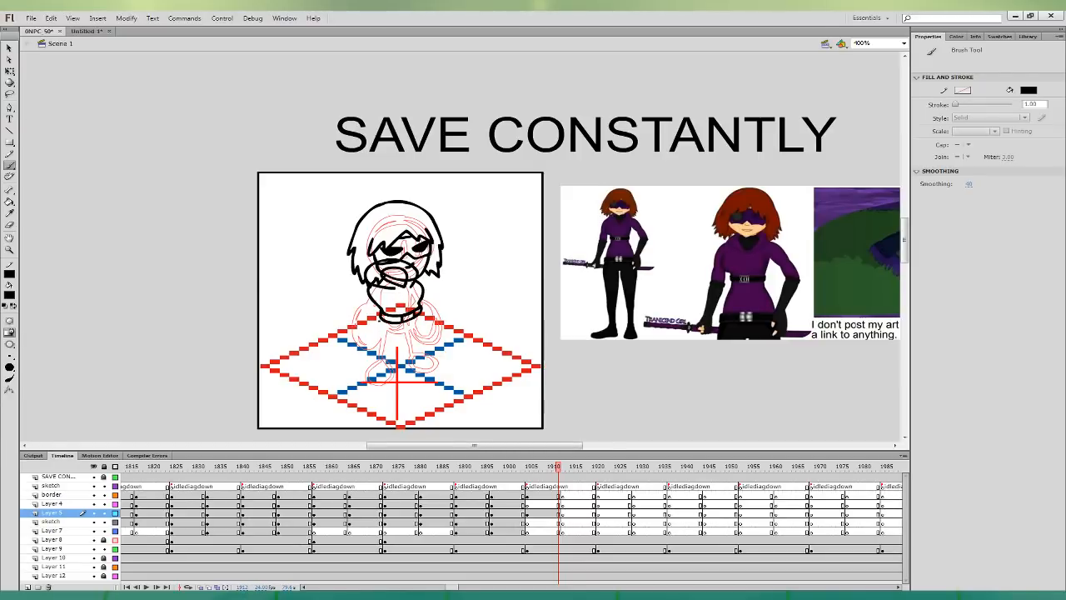
mouse_move(379, 321)
left_mouse_down()
mouse_move(423, 328)
mouse_move(427, 312)
left_mouse_up()
- Draw the near arm with its gloved hand on Layer 4, following the sketch
left_click(558, 504)
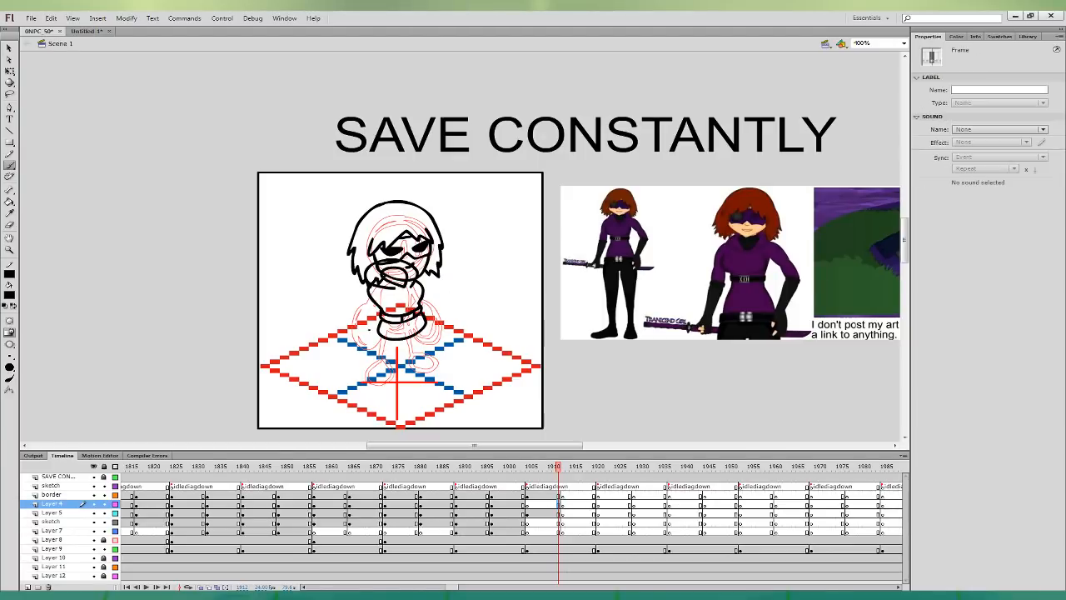
mouse_move(367, 331)
left_mouse_down()
mouse_move(379, 336)
mouse_move(364, 310)
mouse_move(376, 337)
mouse_move(379, 323)
left_mouse_up()
key("ctrl+z")
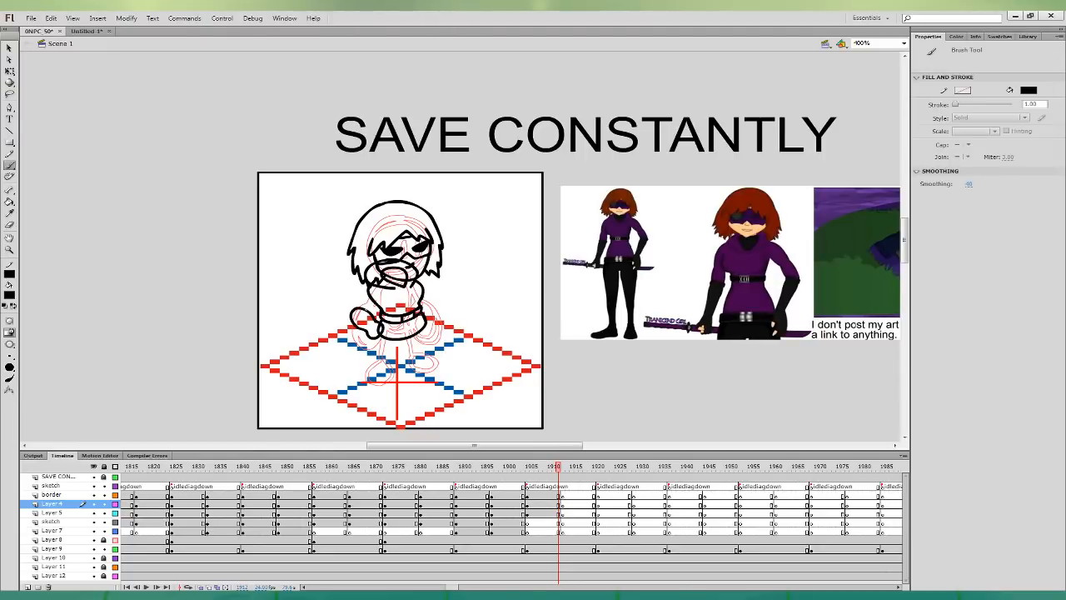
left_click_drag(366, 286, 353, 317)
- Outline both legs and feet below the hips on the lower sketch layer, redoing unsatisfactory strokes
left_click(560, 523)
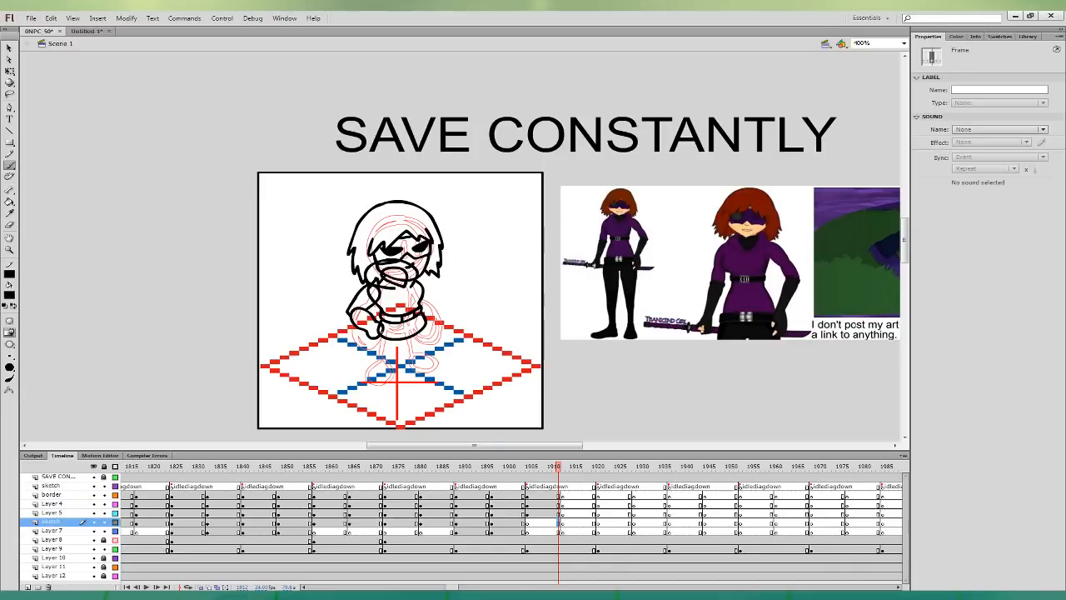
left_click_drag(380, 336, 380, 381)
left_click_drag(384, 362, 395, 371)
key("ctrl+z")
key("ctrl+z")
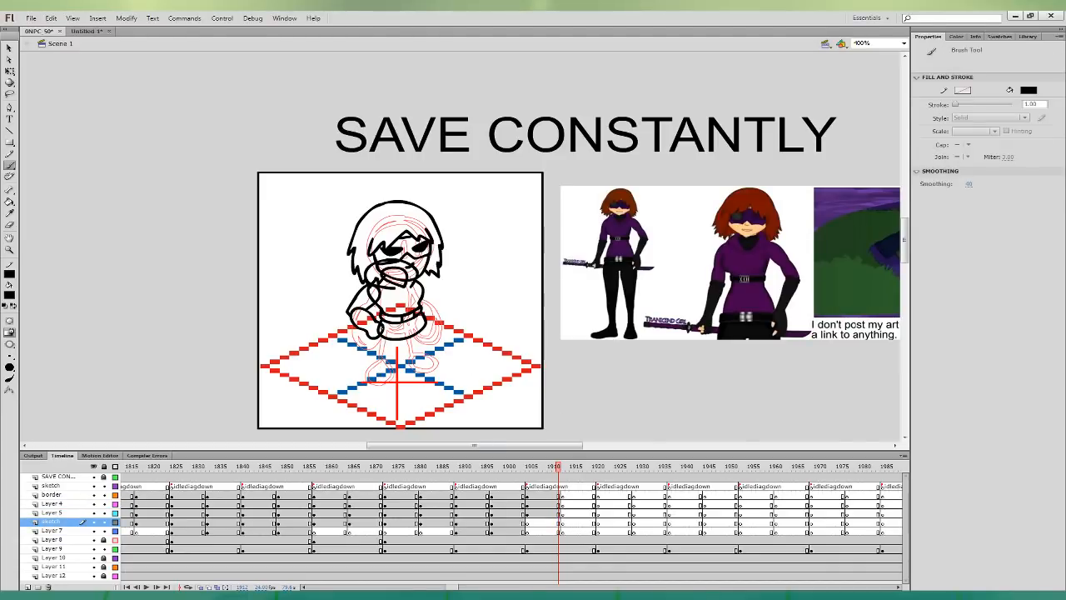
mouse_move(381, 326)
left_mouse_down()
mouse_move(373, 390)
mouse_move(392, 380)
mouse_move(406, 333)
mouse_move(381, 355)
mouse_move(377, 393)
mouse_move(408, 342)
mouse_move(434, 373)
mouse_move(427, 326)
left_mouse_up()
key("ctrl+z")
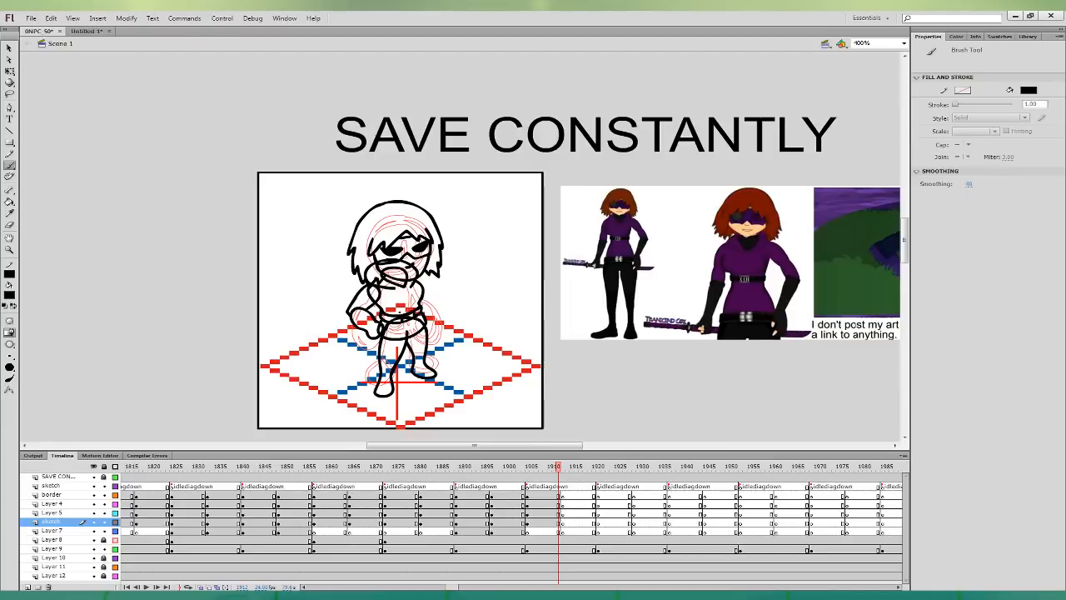
- Sample the reference's red-brown hair colour and fill the character's hair with it
left_click(553, 521)
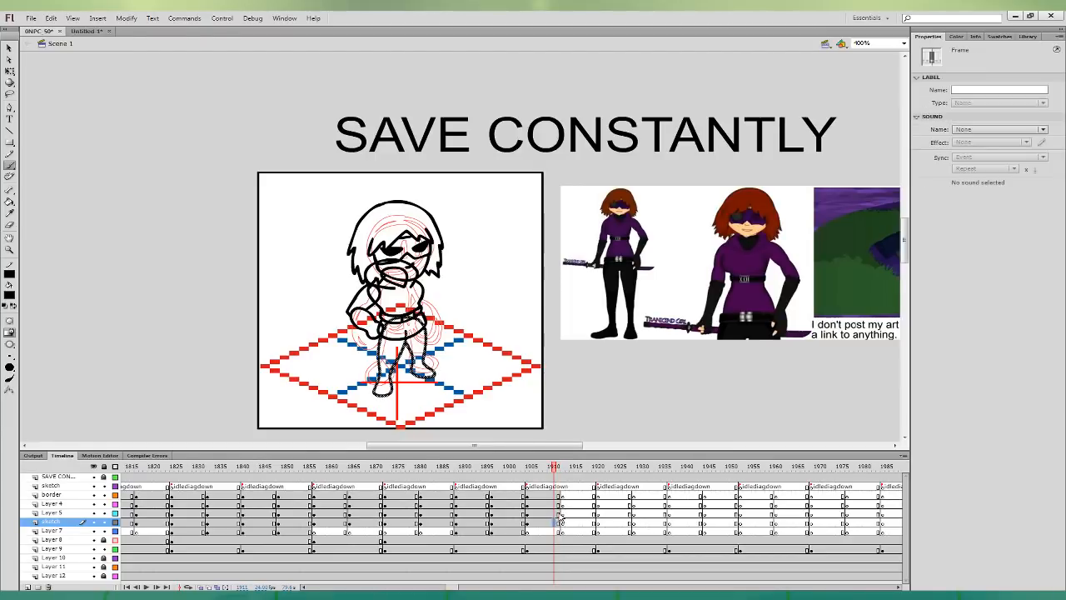
left_click(555, 513)
left_click(555, 521)
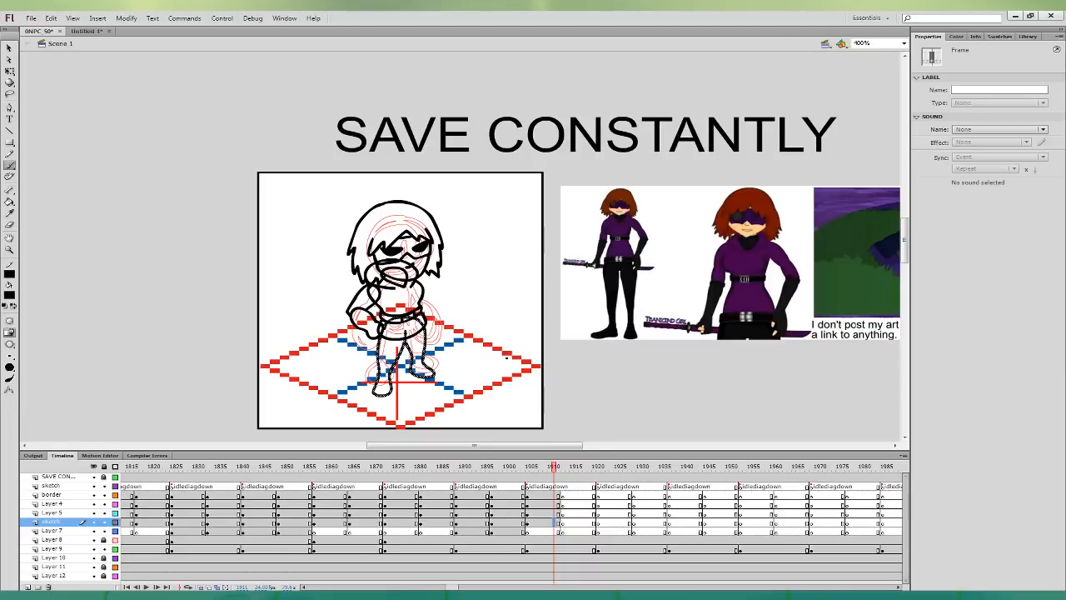
left_click(9, 71)
left_click(39, 163)
left_click(9, 213)
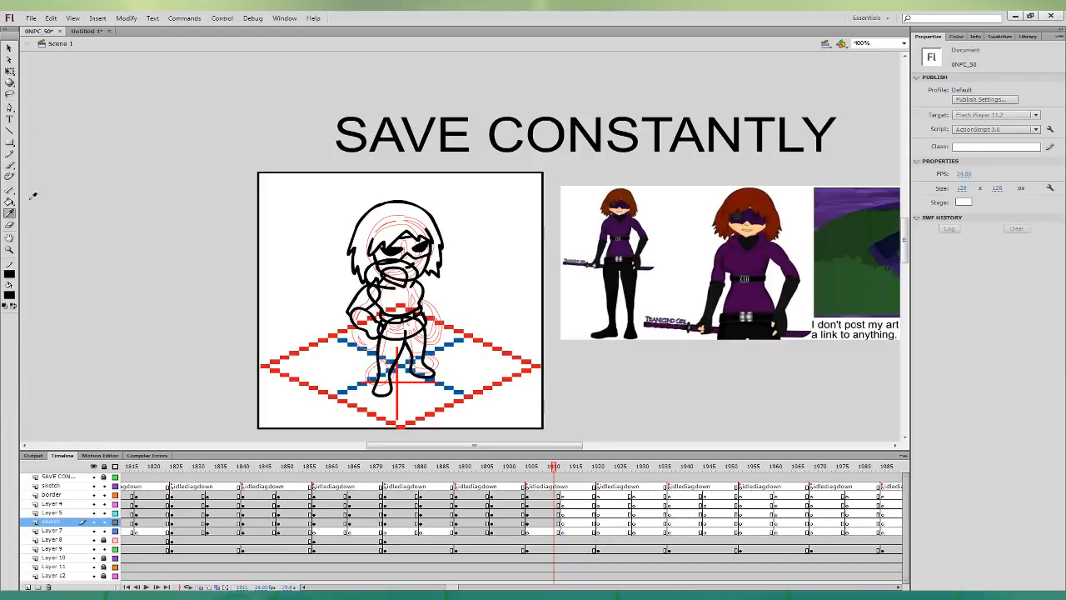
left_click(762, 200)
left_click(438, 227)
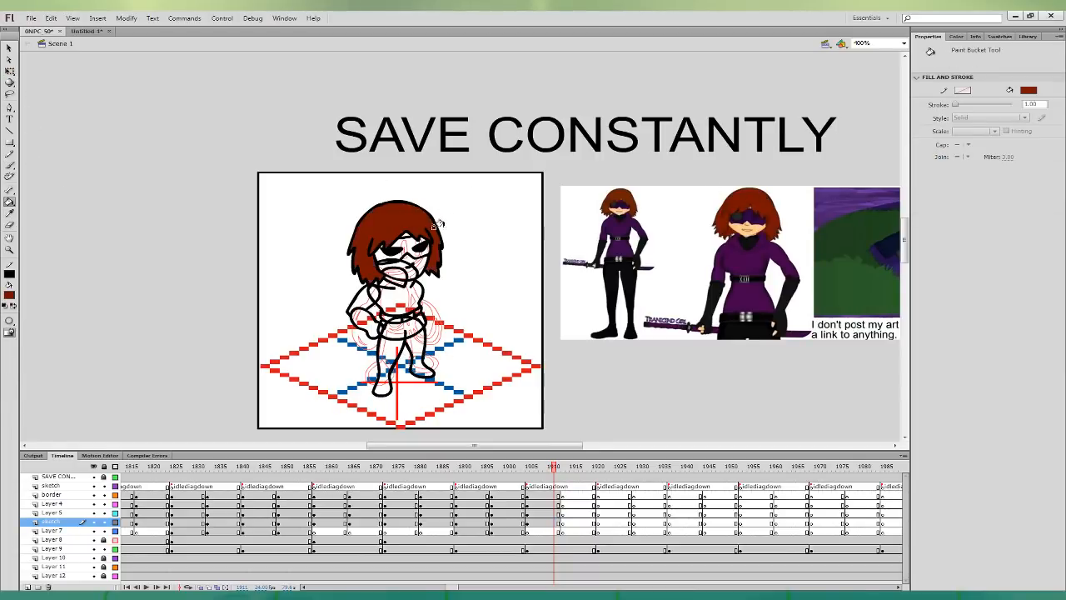
- Sample the reference's skin tone and fill the face below the mask, undoing the misplaced fill
left_click(10, 213)
left_click(781, 223)
left_click(404, 251)
key("ctrl+z")
left_click(411, 262)
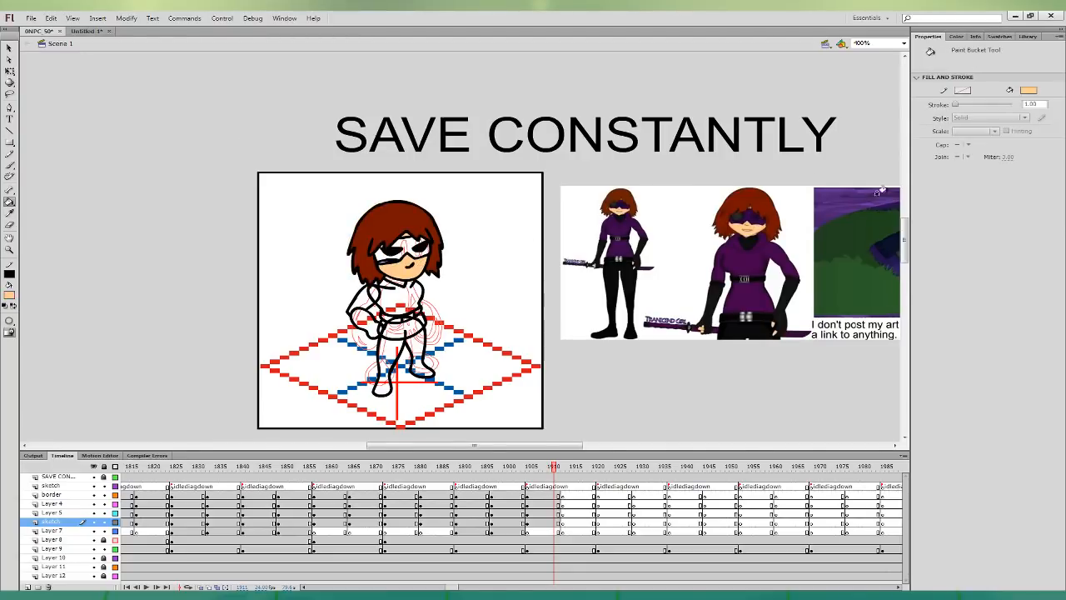
- Fill the torso, near sleeve and hips with the dark purple sampled from the reference's outfit
left_click(10, 214)
left_click(766, 302)
left_click(397, 284)
left_click(358, 300)
left_click(398, 329)
key("ctrl+z")
left_click(404, 327)
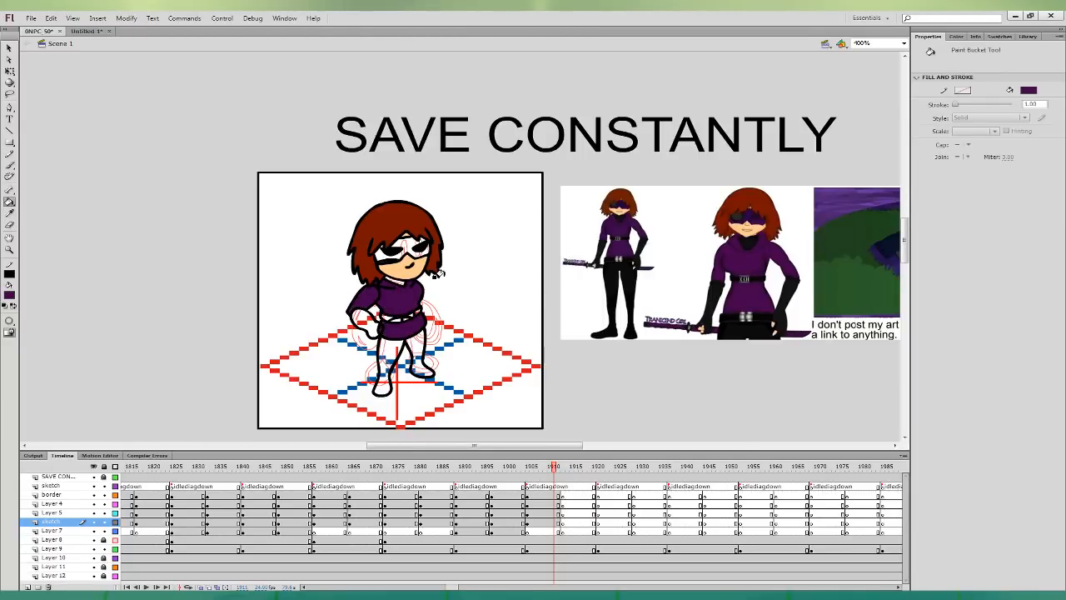
- Fill the near glove and both legs with the dark grey sampled from the reference's glove
left_click(11, 215)
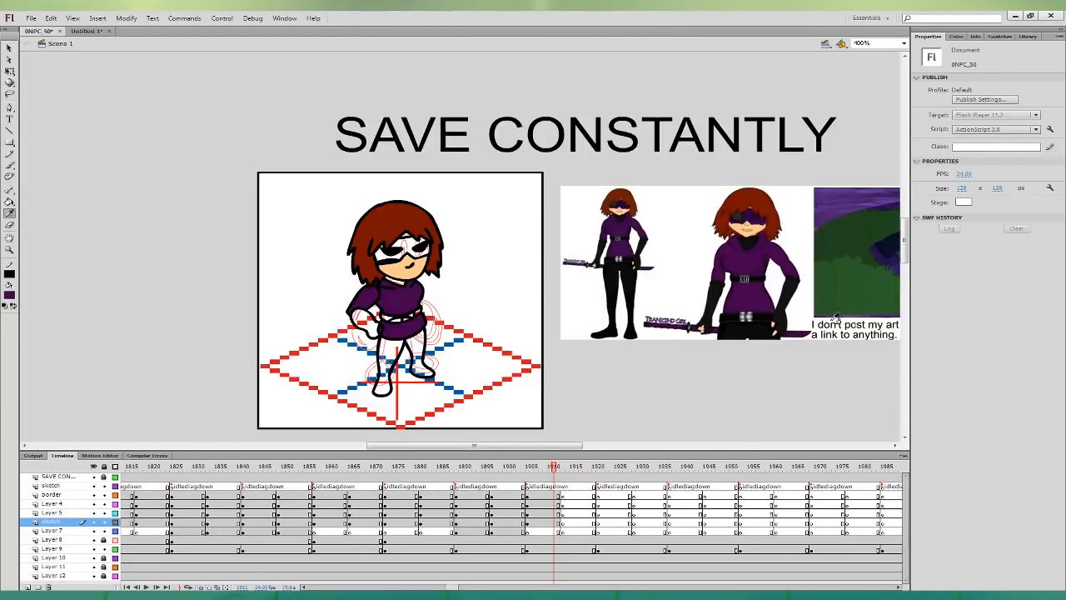
left_click(783, 292)
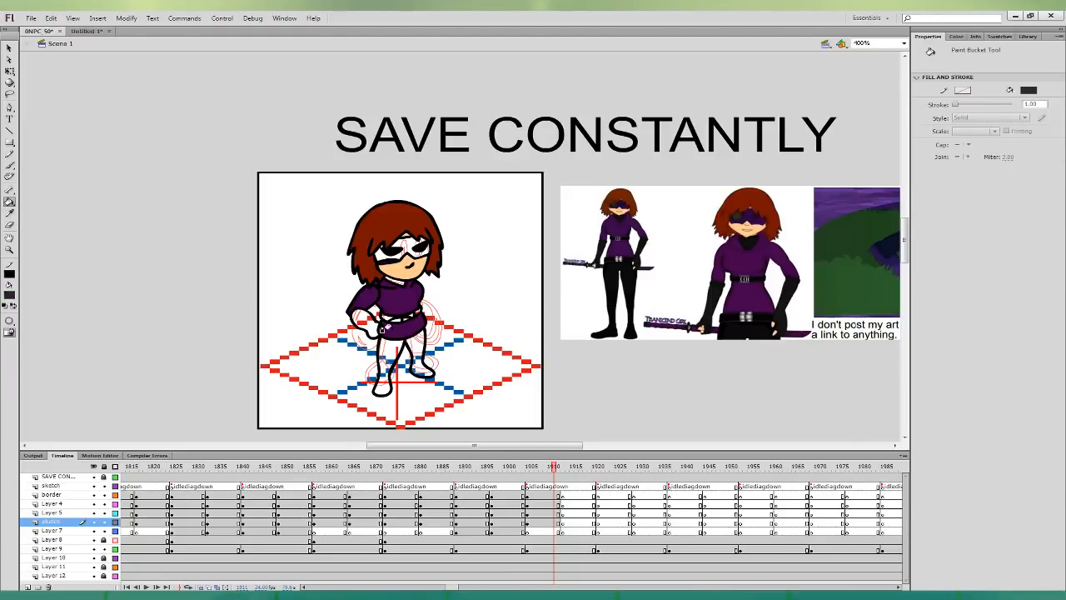
left_click(367, 324)
left_click(389, 367)
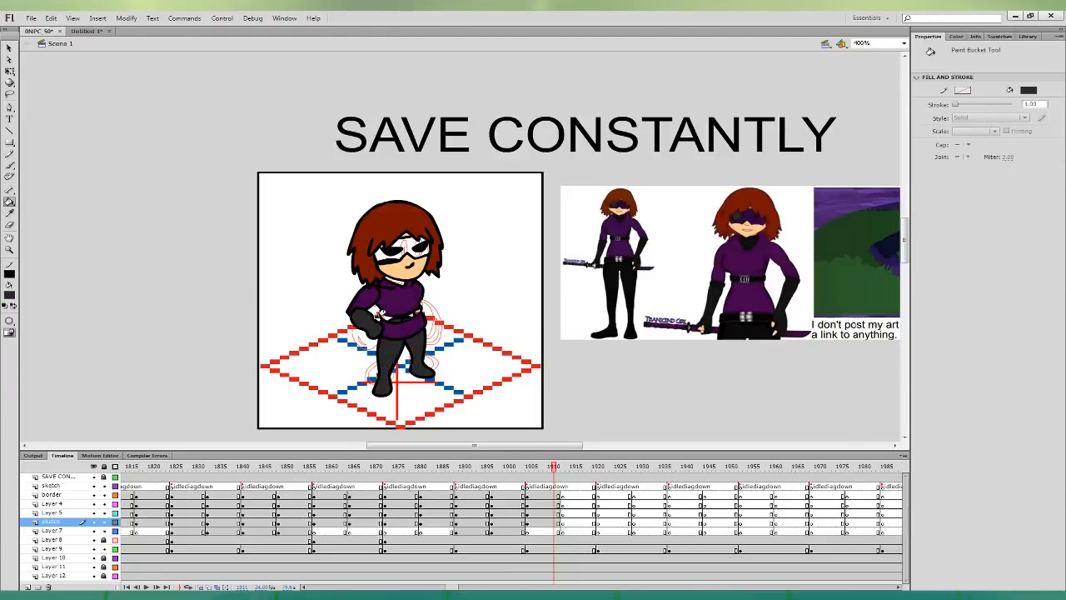
- Fill the mask with the reference's mask purple and the belt detail with its light buckle grey
left_click(10, 213)
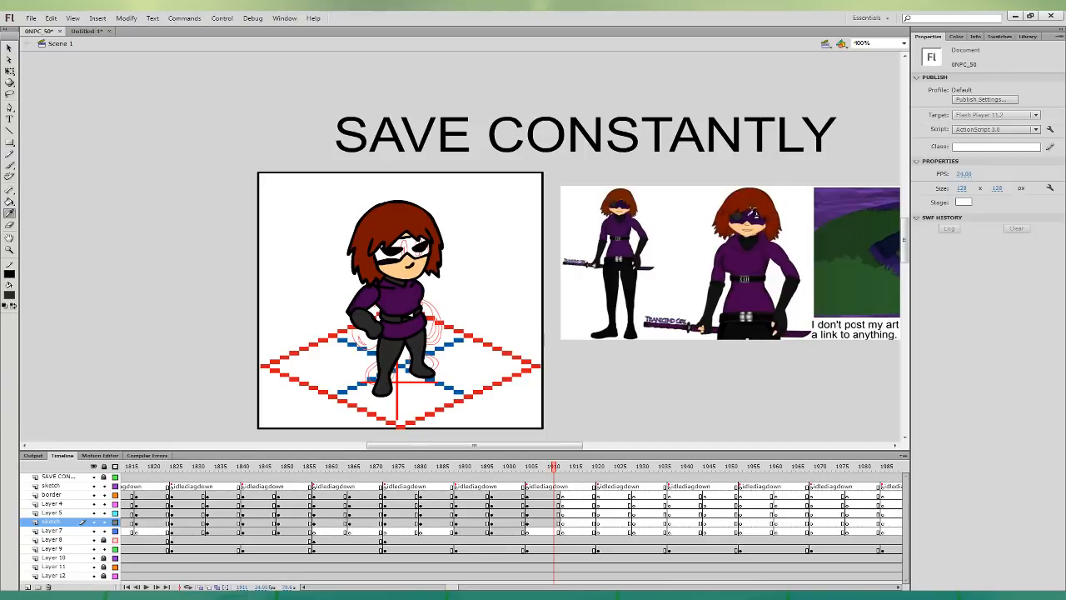
left_click(753, 215)
left_click(418, 247)
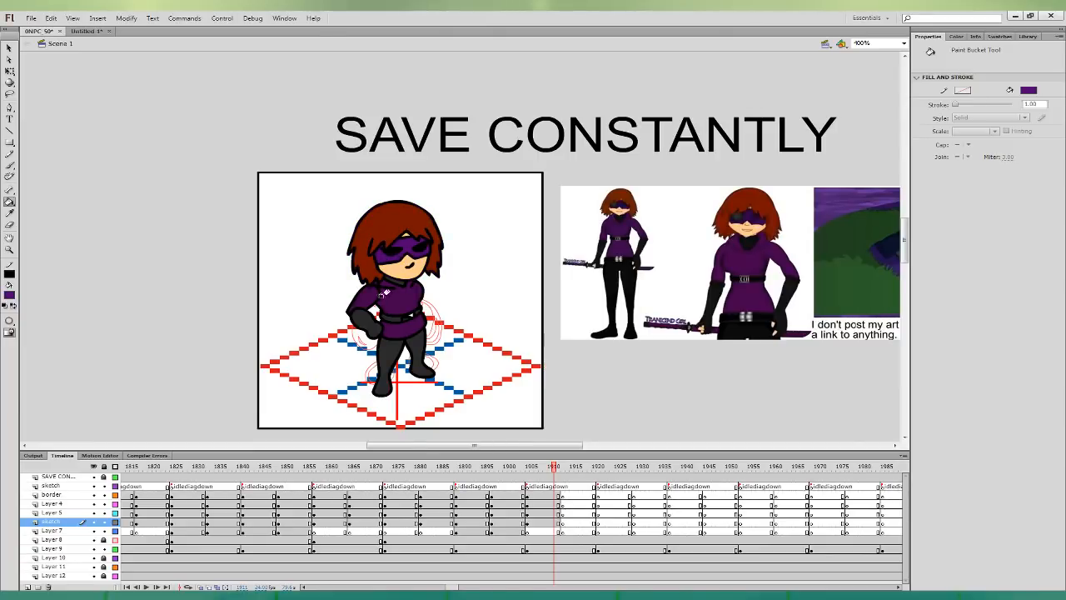
left_click(10, 213)
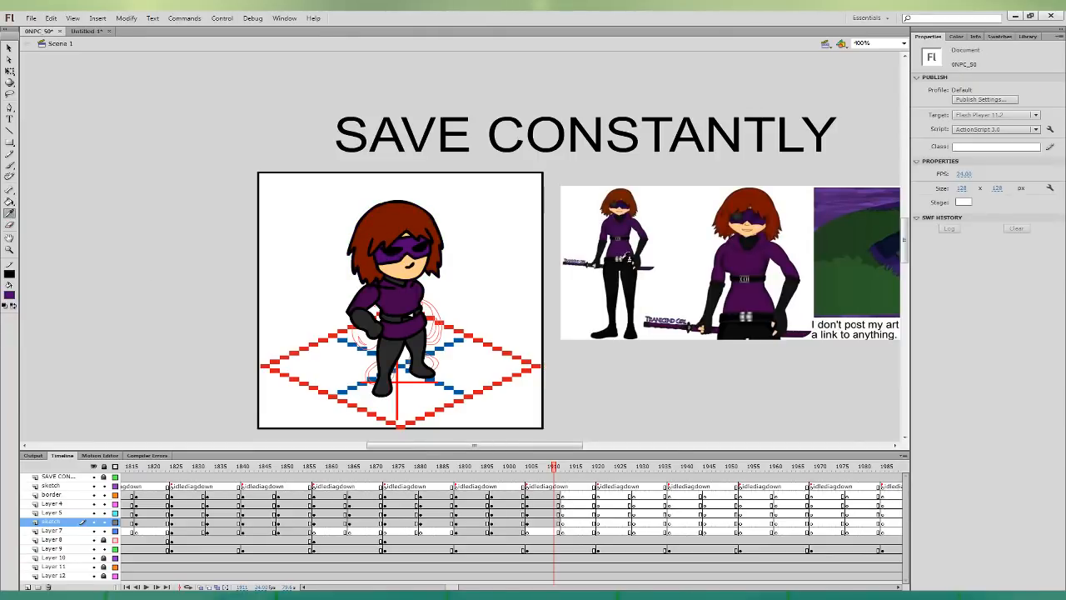
left_click(627, 263)
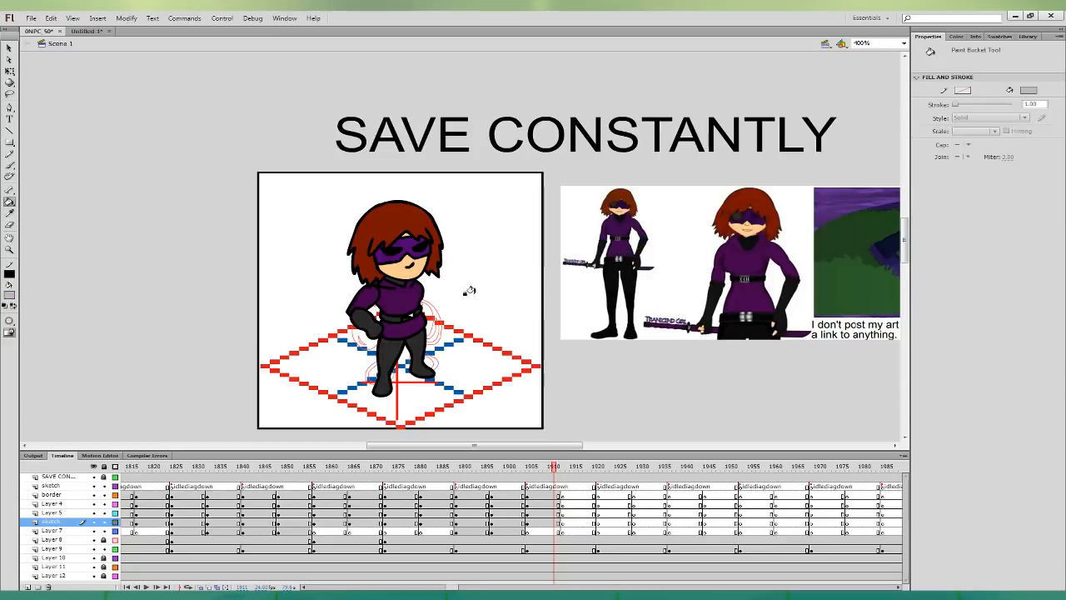
- Copy the near arm from Layer 4 to Layer 7, mirror it and place it as the far arm behind the torso
left_click(9, 71)
left_click(549, 504)
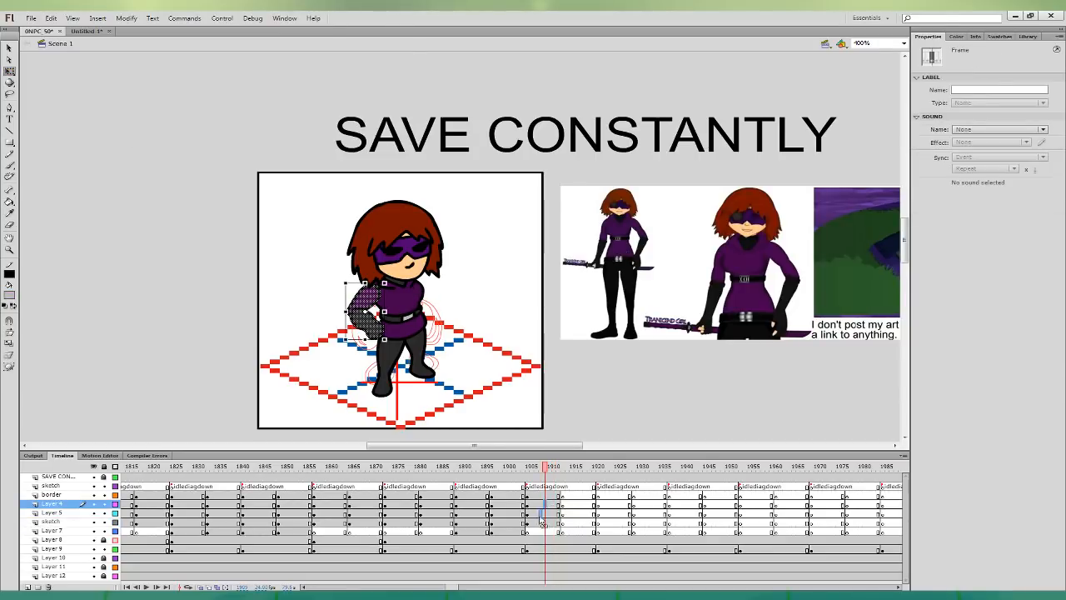
left_click(526, 530)
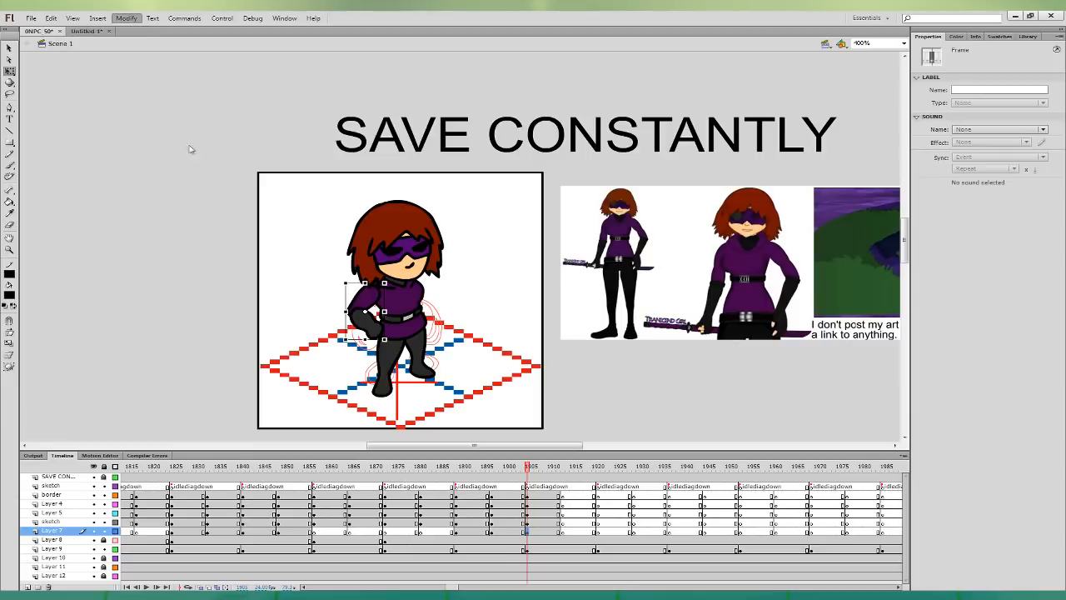
left_click_drag(363, 294, 440, 298)
left_click_drag(433, 261, 434, 319)
left_click(461, 288)
key("ctrl+z")
left_click(468, 303)
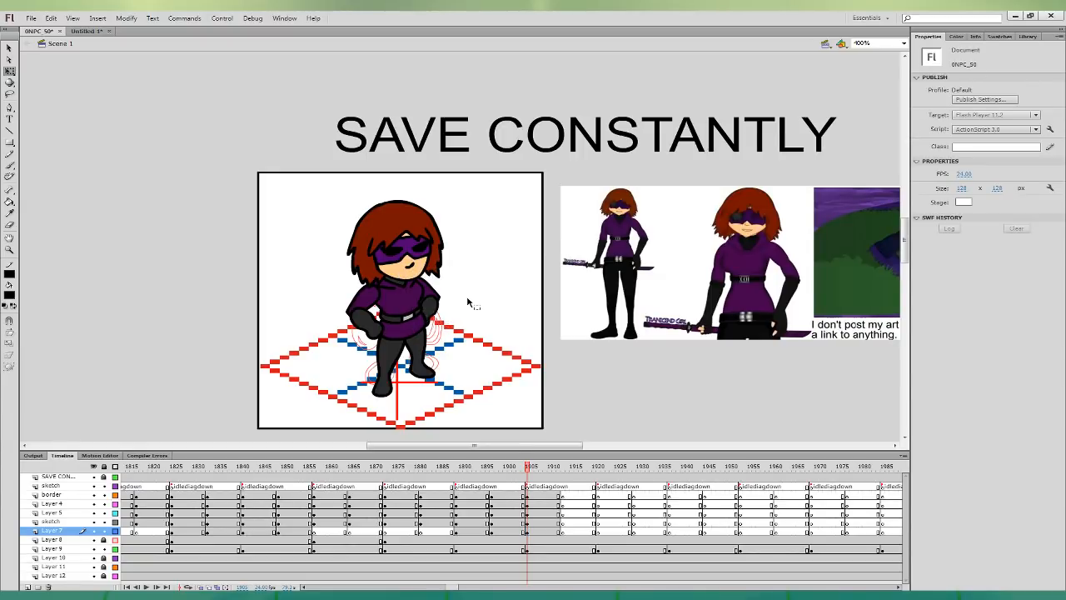
- Add the second pose's keyframes on the character's layers and nudge the upper body slightly right and down
left_click_drag(563, 495, 569, 525)
left_click(568, 523)
left_click_drag(404, 319, 407, 320)
left_click_drag(574, 495, 575, 531)
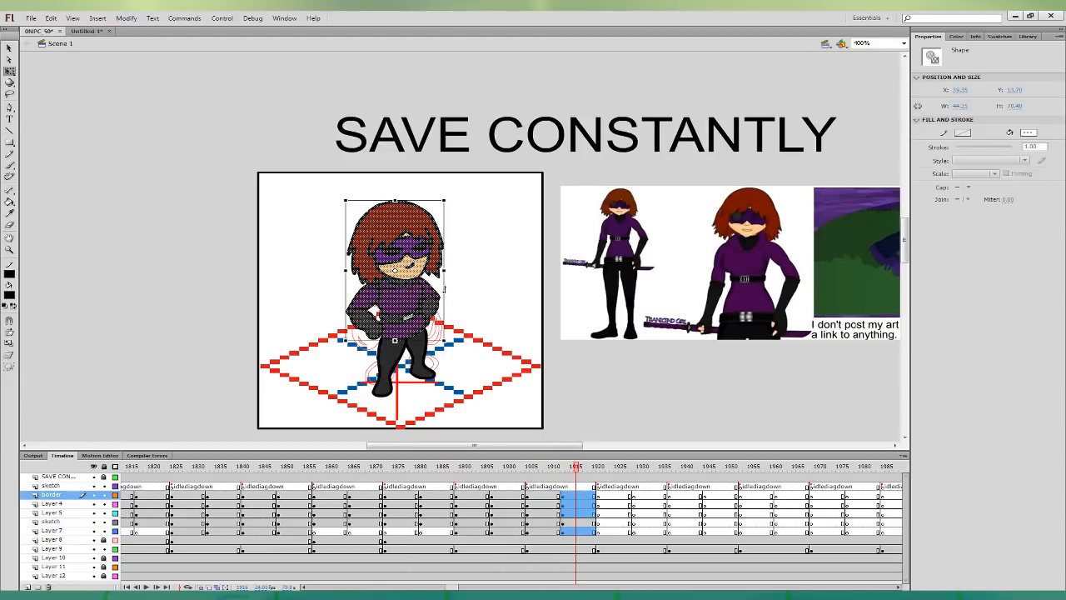
key("Right")
key("Down")
left_click(526, 302)
- Adjust the near arm on Layer 4 and nudge the far arm on Layer 7 down in the second pose
left_click(559, 506)
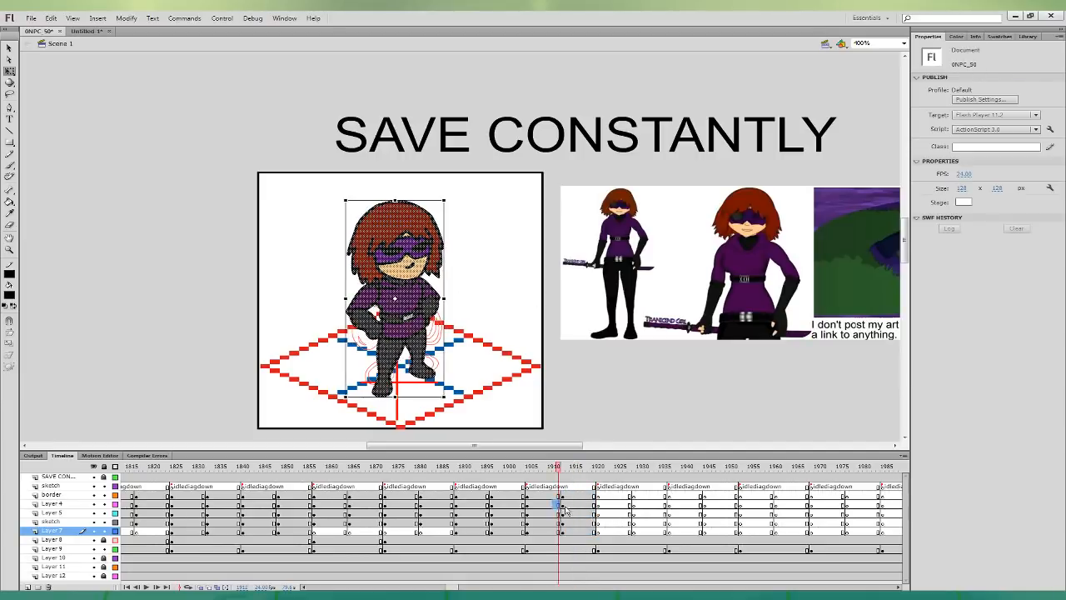
left_click(567, 505)
left_click_drag(367, 307, 369, 308)
left_click(558, 530)
left_click(571, 531)
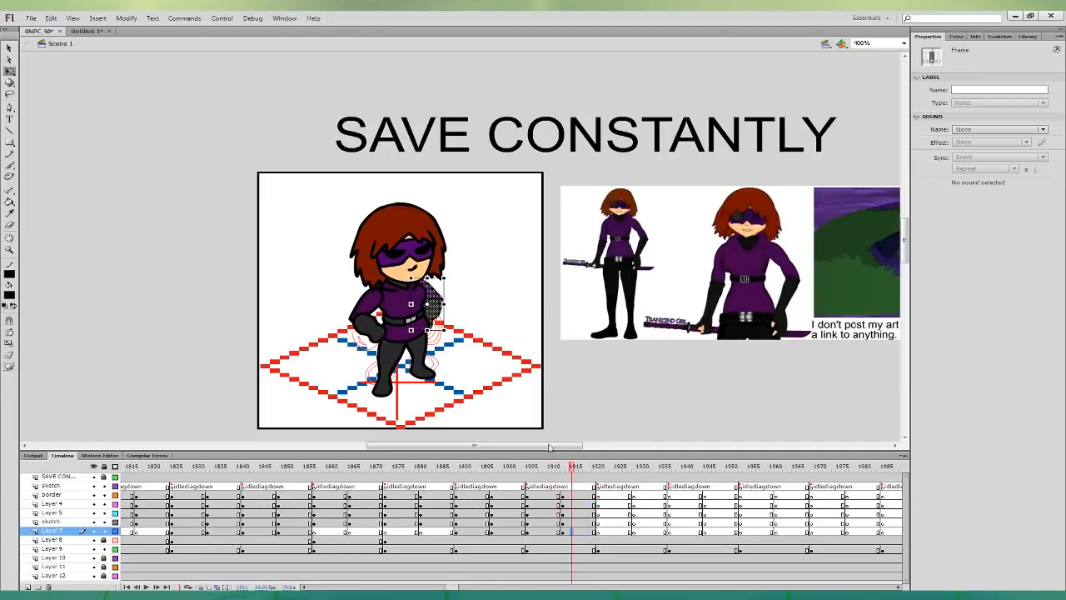
key("Down")
left_click(592, 408)
- Play the idle animation and compare the two poses' frames on the border layer
left_click(558, 497)
left_click(568, 496)
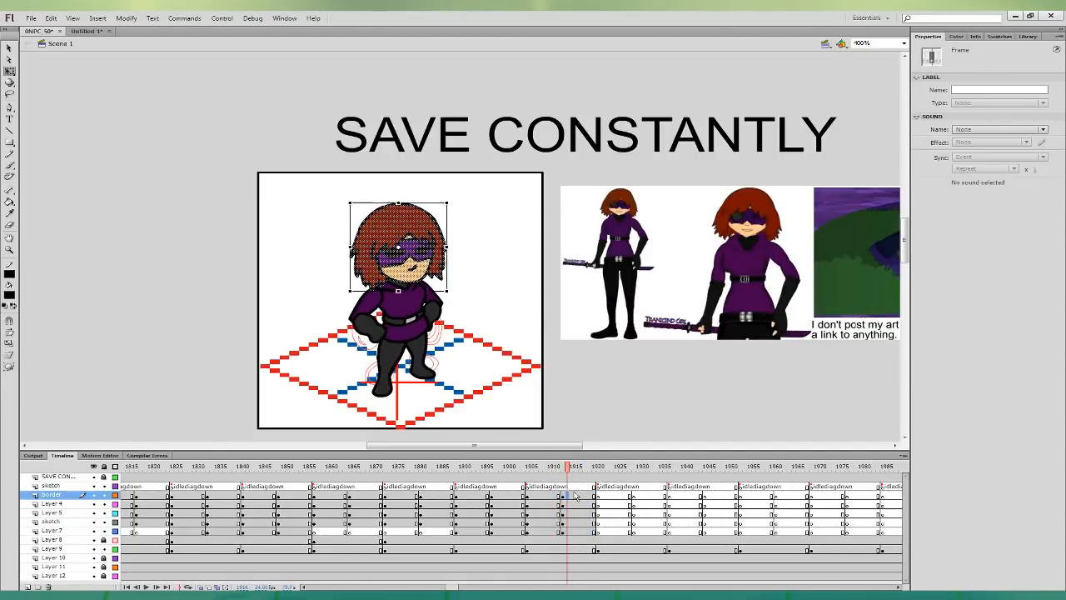
left_click(554, 498)
key("Return")
key("Return")
left_click(568, 498)
left_click(548, 495)
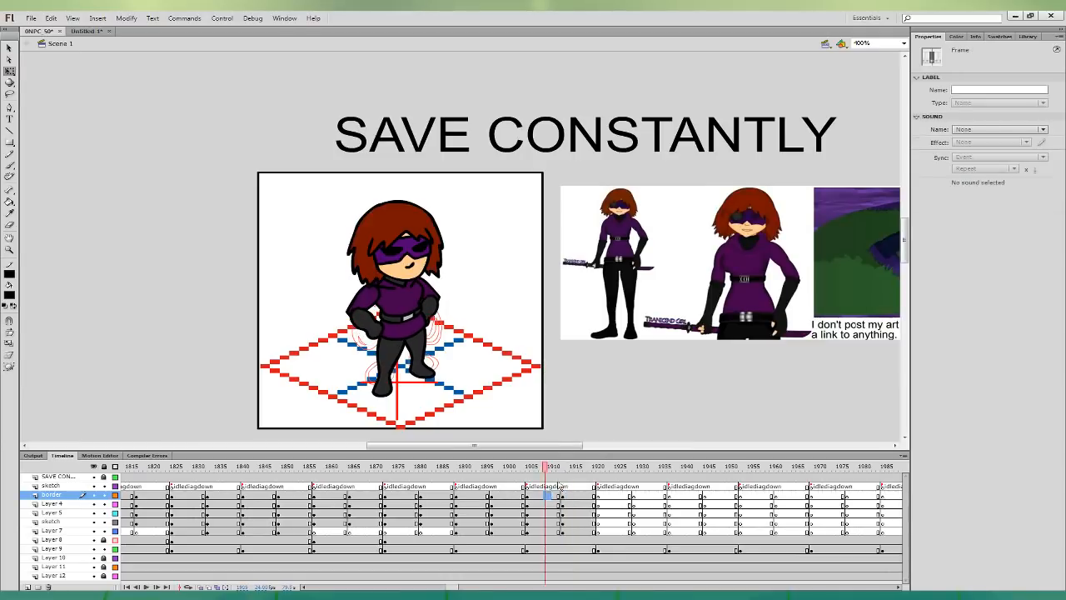
key("Return")
key("Return")
left_click(556, 497)
left_click(563, 497)
left_click(545, 496)
key("Return")
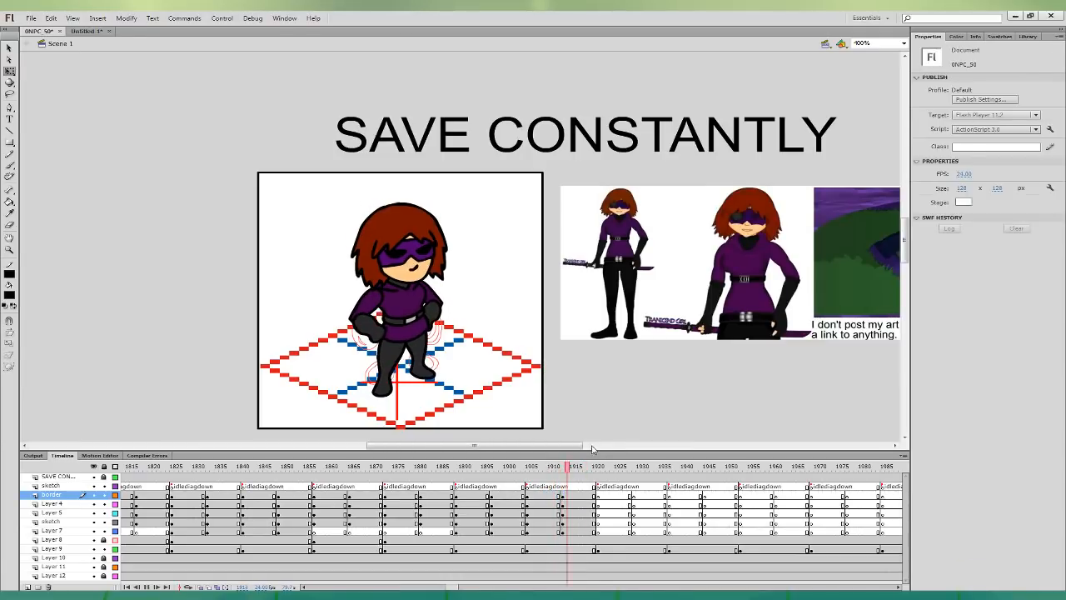
key("Return")
- Copy the masked girl's idlediagdown frames and paste them over the old character's frames in the Untitled-1 document
left_click_drag(531, 489, 594, 530)
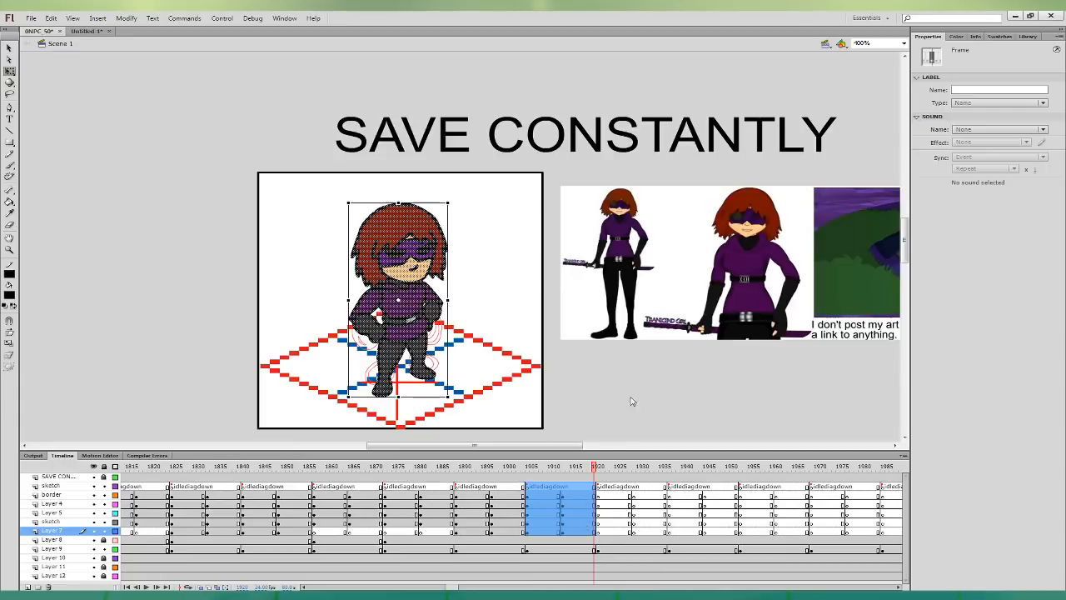
left_click(86, 32)
left_click(74, 522, "shift")
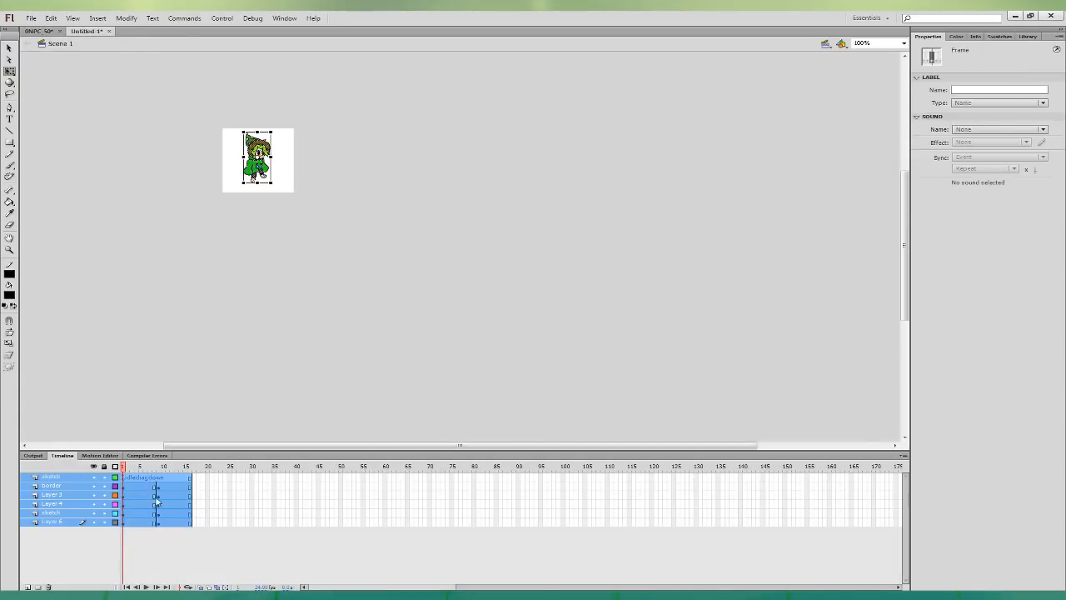
key("ctrl+alt+v")
left_click(185, 132)
left_click(31, 18)
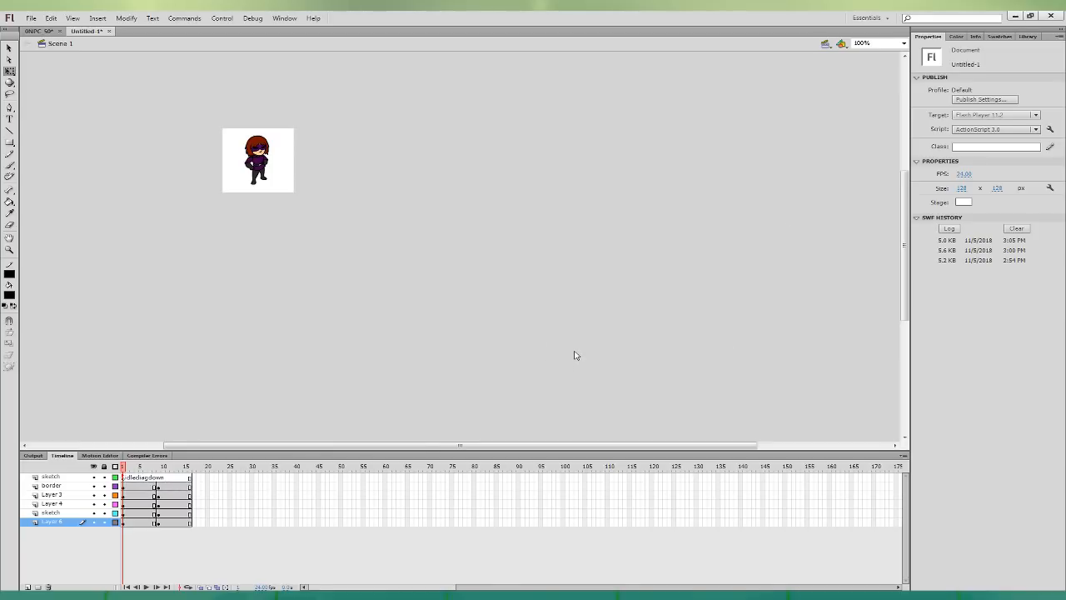
- Return to the 0NPC_50 document, save it and go to the next template frame with the fox-eared male's written description
left_click(40, 32)
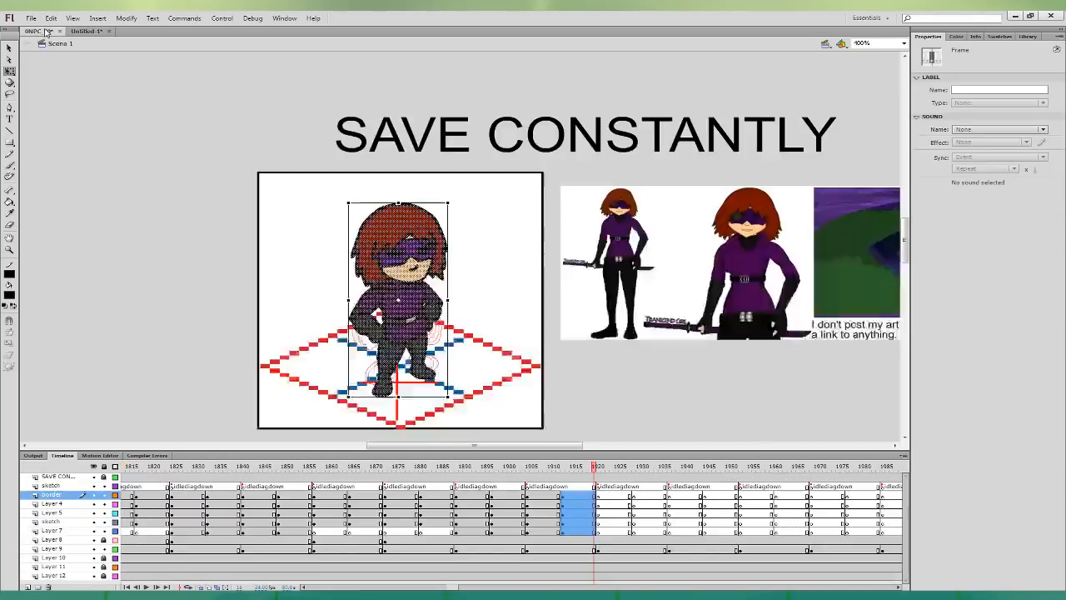
left_click(598, 532)
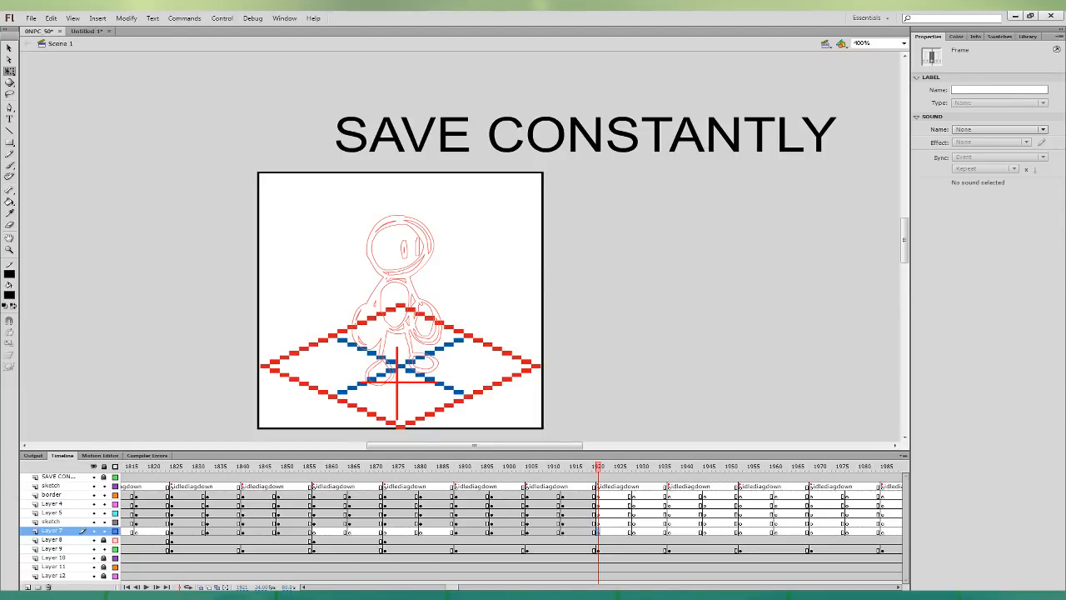
key("ctrl+s")
left_click(629, 531)
key("ctrl+minus")
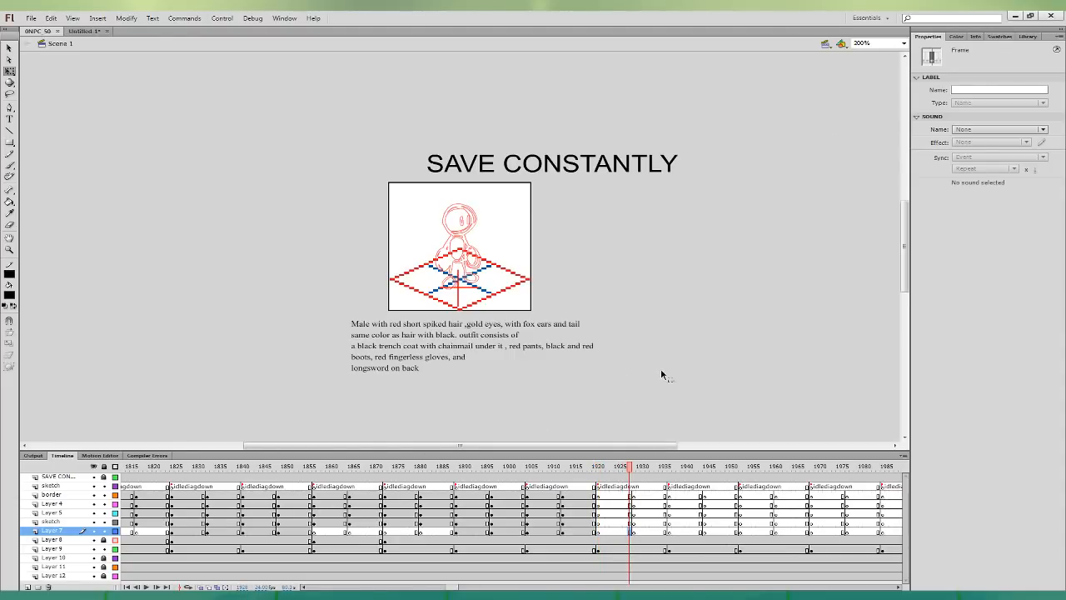
left_click(658, 397)
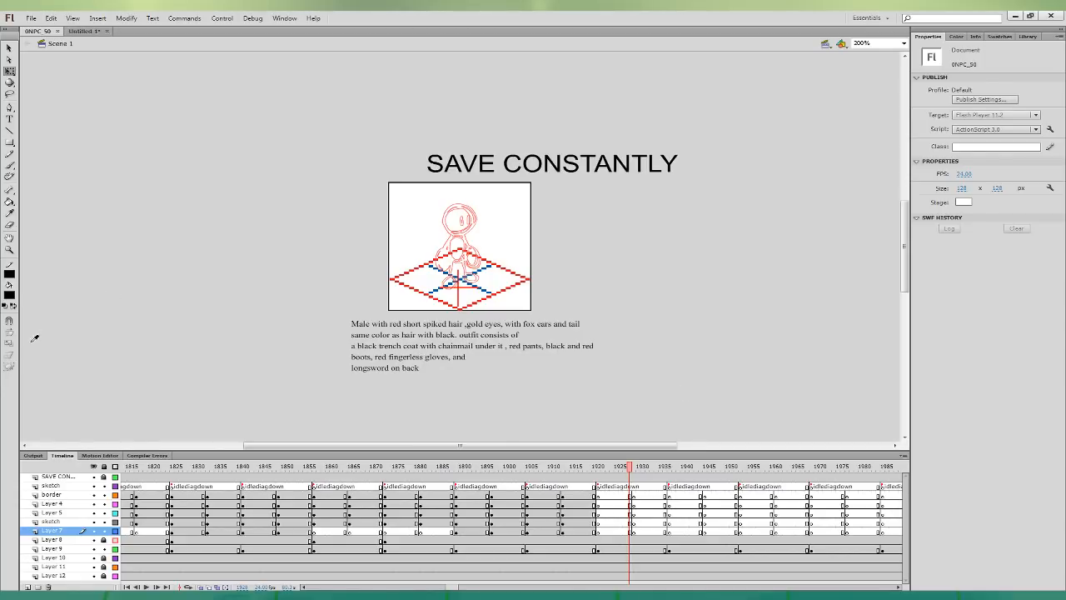
- Sketch the head with fox ears and short spiked hair on Layer 7 using a blue brush
left_click(9, 166)
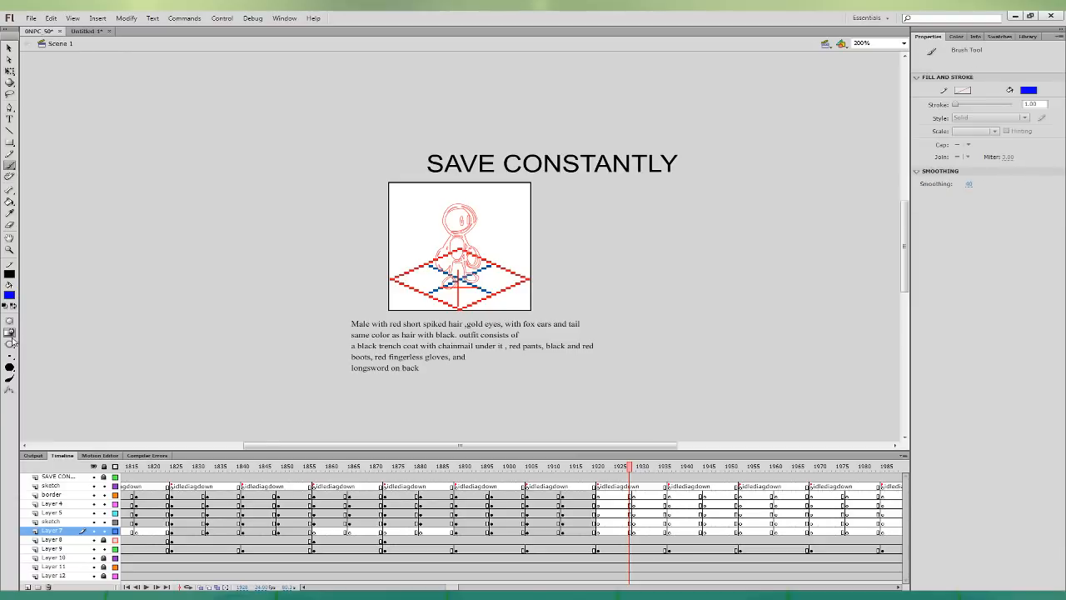
left_click_drag(427, 200, 449, 241)
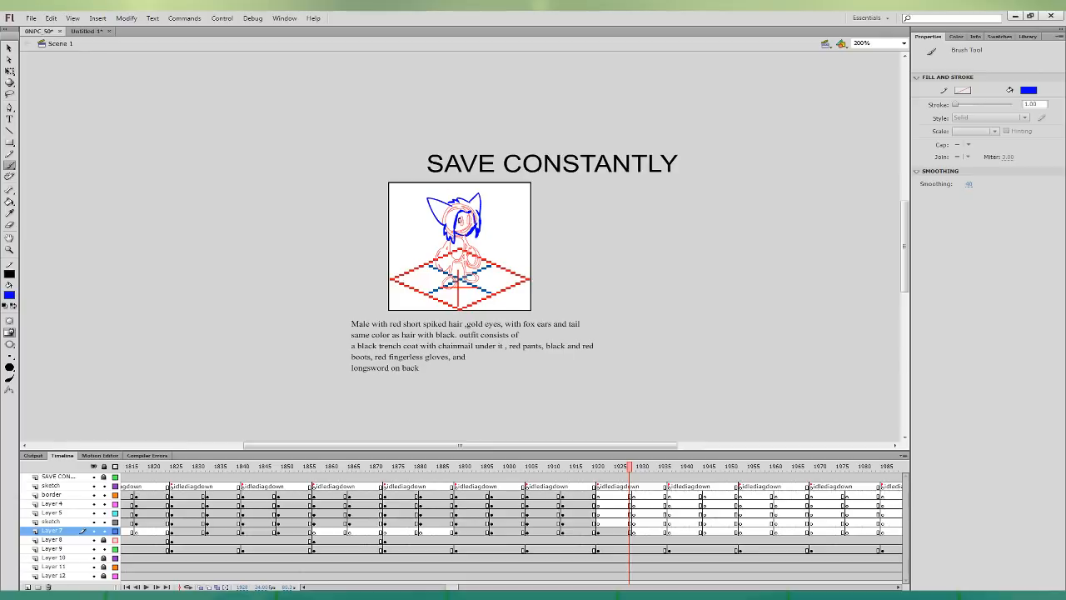
left_click_drag(478, 200, 472, 208)
- Sketch the trench coat and sleeves below the head in blue, undoing the last few strokes
mouse_move(446, 239)
left_mouse_down()
mouse_move(434, 260)
mouse_move(450, 269)
mouse_move(459, 243)
mouse_move(471, 280)
mouse_move(473, 263)
left_mouse_up()
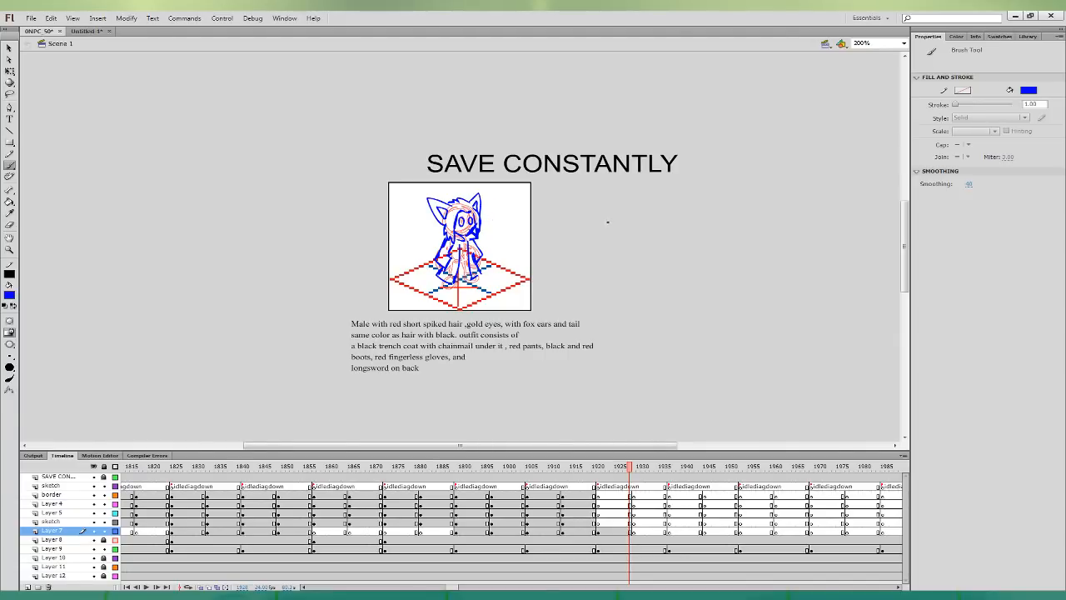
mouse_move(442, 241)
left_mouse_down()
mouse_move(419, 247)
mouse_move(440, 268)
mouse_move(442, 258)
mouse_move(440, 269)
mouse_move(421, 247)
mouse_move(440, 267)
mouse_move(461, 257)
mouse_move(427, 266)
mouse_move(441, 270)
left_mouse_up()
key("ctrl+z")
key("ctrl+z")
key("ctrl+z")
key("ctrl+z")
key("ctrl+z")
- Sketch the coat's front details, the fox tail, and the legs with boots in blue
left_click_drag(461, 243, 468, 261)
left_click_drag(458, 269, 461, 291)
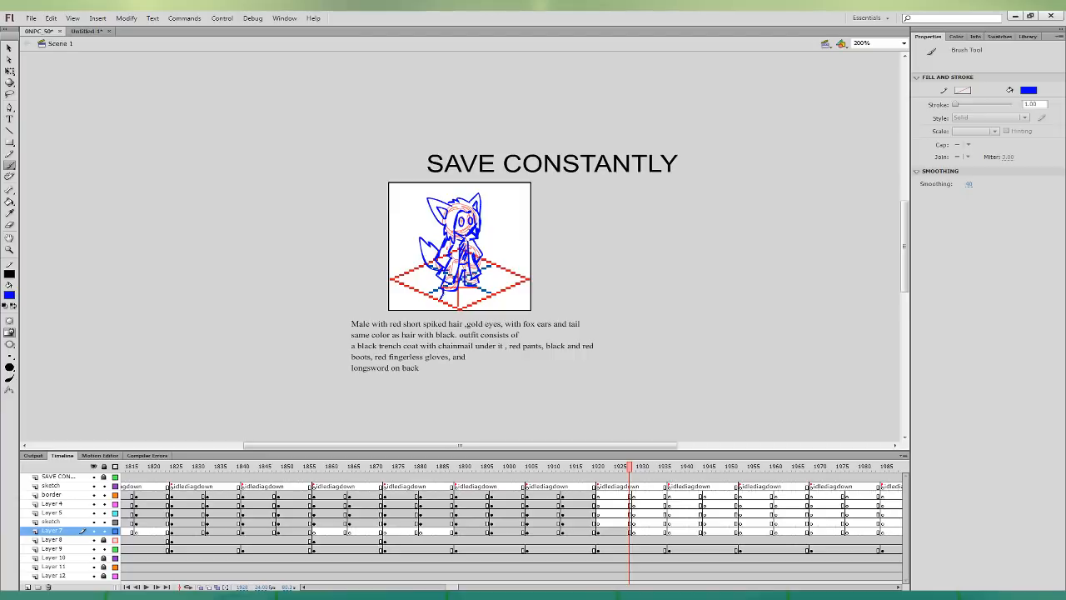
left_click_drag(471, 293, 480, 287)
- Squash the whole blue sketch vertically to about 100 px tall and move it up over the template
left_click(625, 530)
key("q")
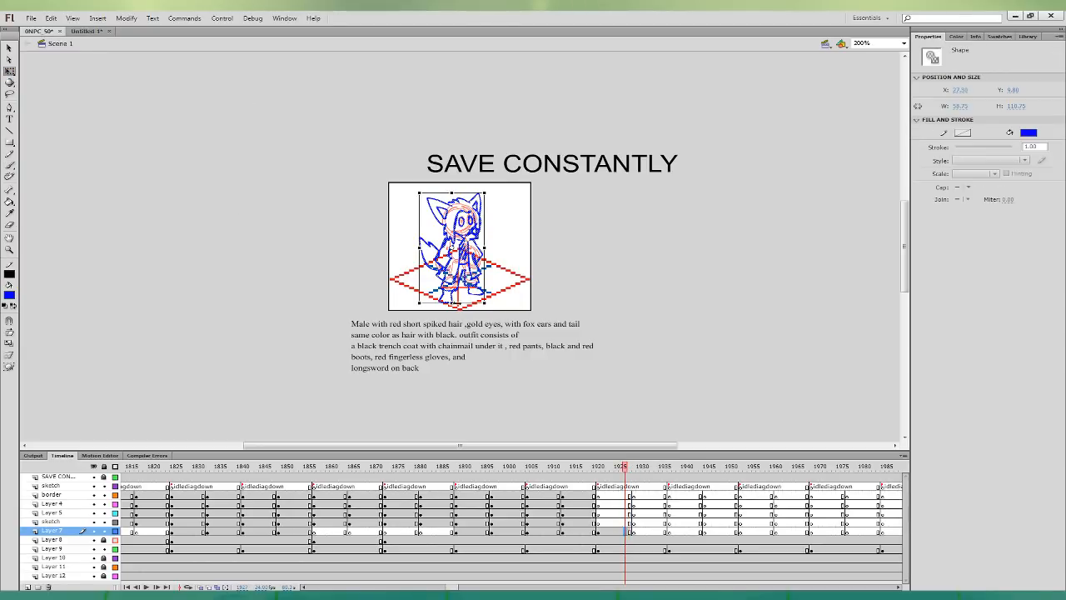
left_click_drag(452, 304, 452, 294)
left_click_drag(451, 192, 451, 194)
key("Up")
key("Up")
key("Up")
key("Up")
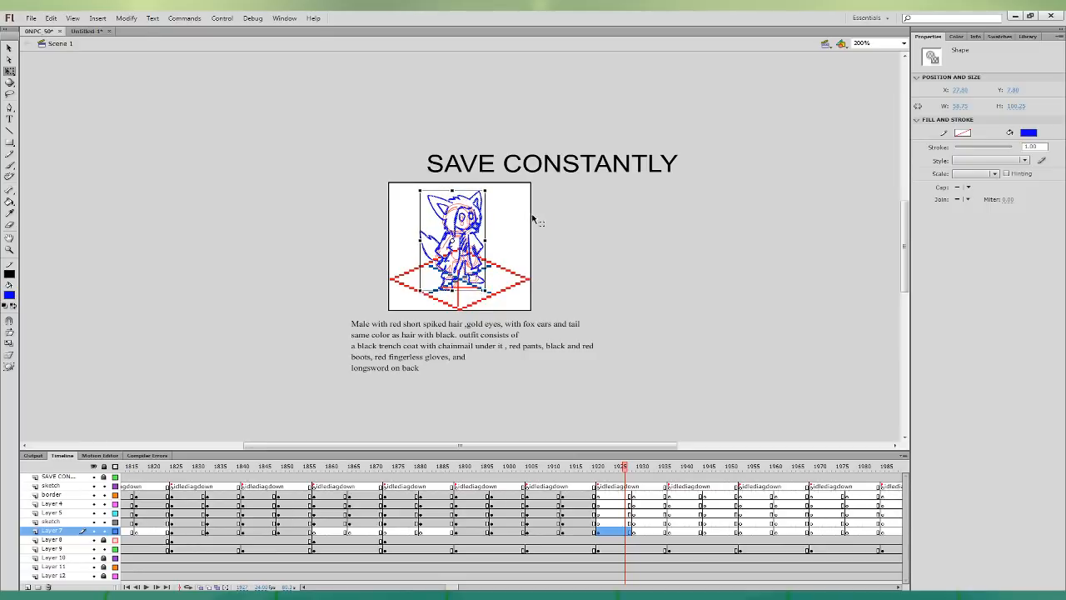
- Move the blue fox-eared character sketch from Layer 7 to the outlined Layer 8, and end it with a keyframe where the next character starts
left_click(549, 239)
left_click(596, 541)
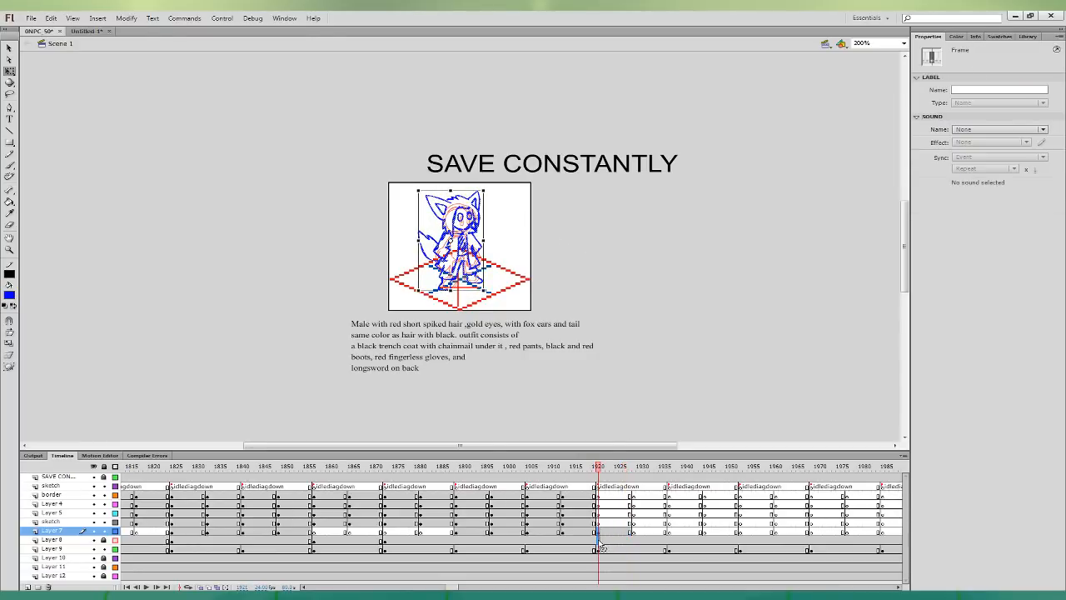
left_click(666, 540)
left_click(598, 532)
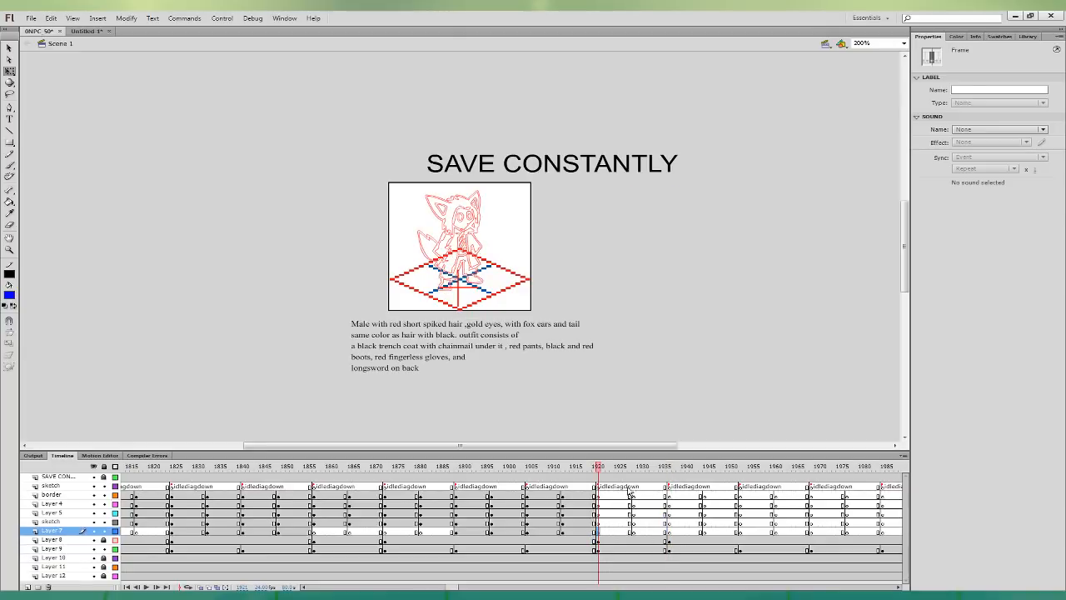
- Ink the large fox ear and the fringe around the face in black on the border layer with the Brush tool, undoing bad strokes
left_click(626, 494)
left_click(628, 495)
key("ctrl+equal")
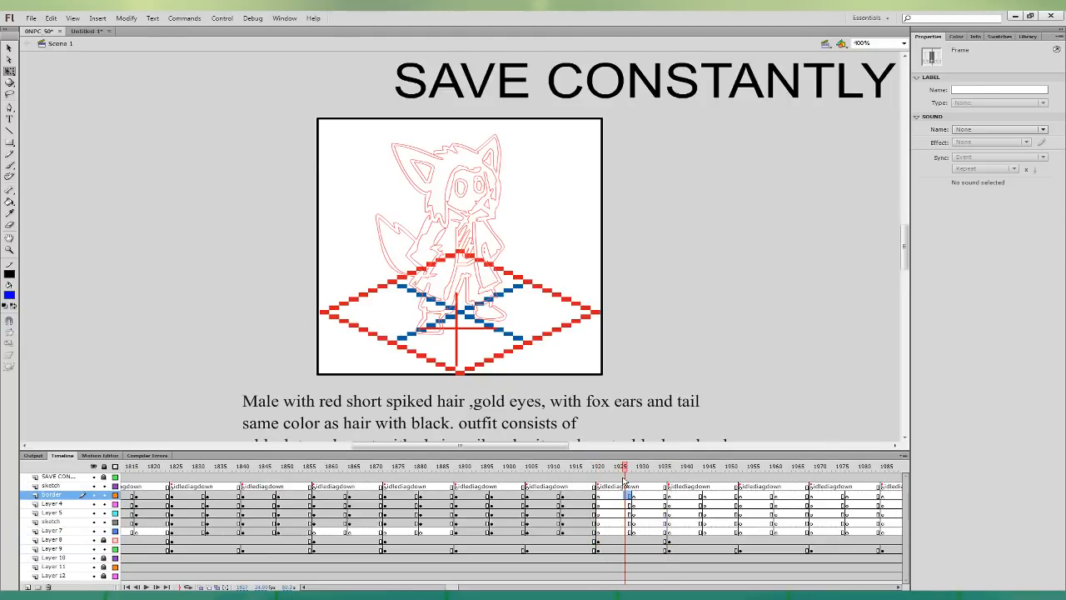
left_click_drag(638, 246, 570, 294)
left_click(10, 167)
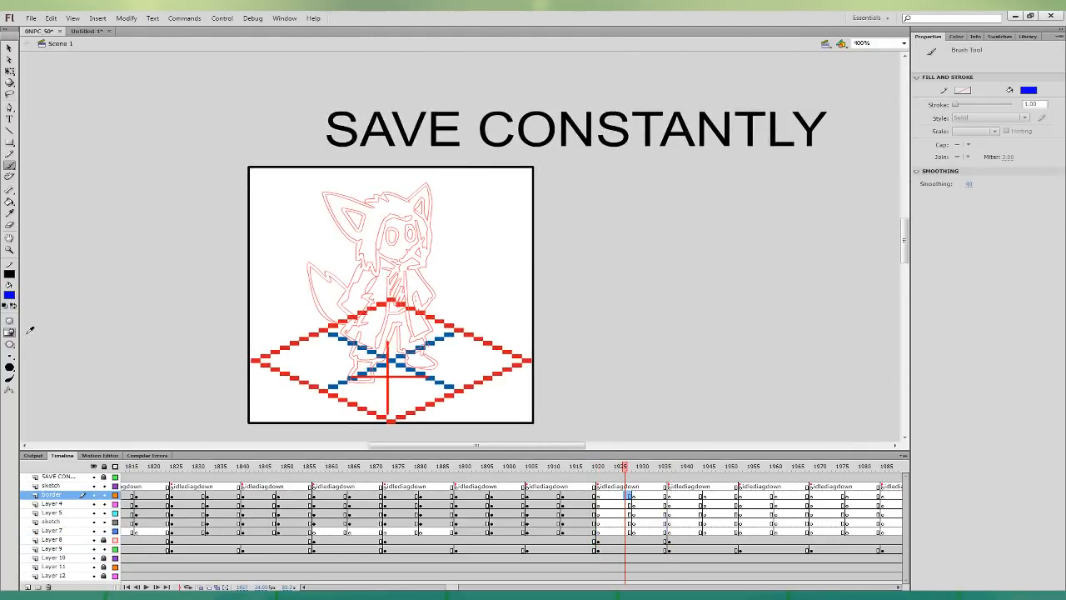
key("period")
mouse_move(364, 202)
left_mouse_down()
mouse_move(328, 197)
mouse_move(352, 232)
mouse_move(350, 195)
mouse_move(326, 192)
mouse_move(338, 231)
mouse_move(375, 203)
mouse_move(355, 230)
mouse_move(344, 204)
mouse_move(355, 254)
mouse_move(375, 268)
mouse_move(374, 251)
mouse_move(355, 244)
mouse_move(379, 268)
mouse_move(387, 215)
mouse_move(418, 236)
mouse_move(421, 265)
left_mouse_up()
key("ctrl+z")
key("ctrl+z")
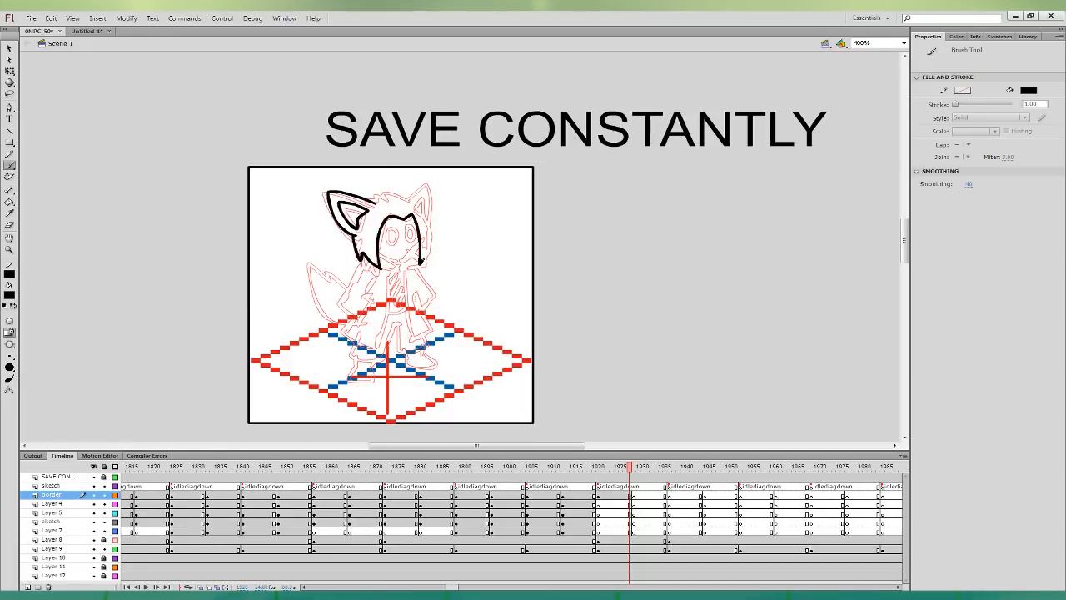
- Ink the other ear, the spiked hair, the face outline and both eyes in black, undoing the unwanted strokes
mouse_move(432, 218)
left_mouse_down()
mouse_move(430, 187)
mouse_move(406, 200)
mouse_move(368, 196)
mouse_move(424, 214)
left_mouse_up()
key("ctrl+z")
mouse_move(379, 254)
left_mouse_down()
mouse_move(404, 262)
mouse_move(424, 249)
mouse_move(429, 233)
mouse_move(404, 221)
mouse_move(387, 231)
mouse_move(400, 242)
mouse_move(392, 250)
mouse_move(411, 225)
left_mouse_up()
key("ctrl+z")
key("ctrl+z")
key("ctrl+z")
key("ctrl+z")
key("ctrl+z")
key("ctrl+z")
key("ctrl+z")
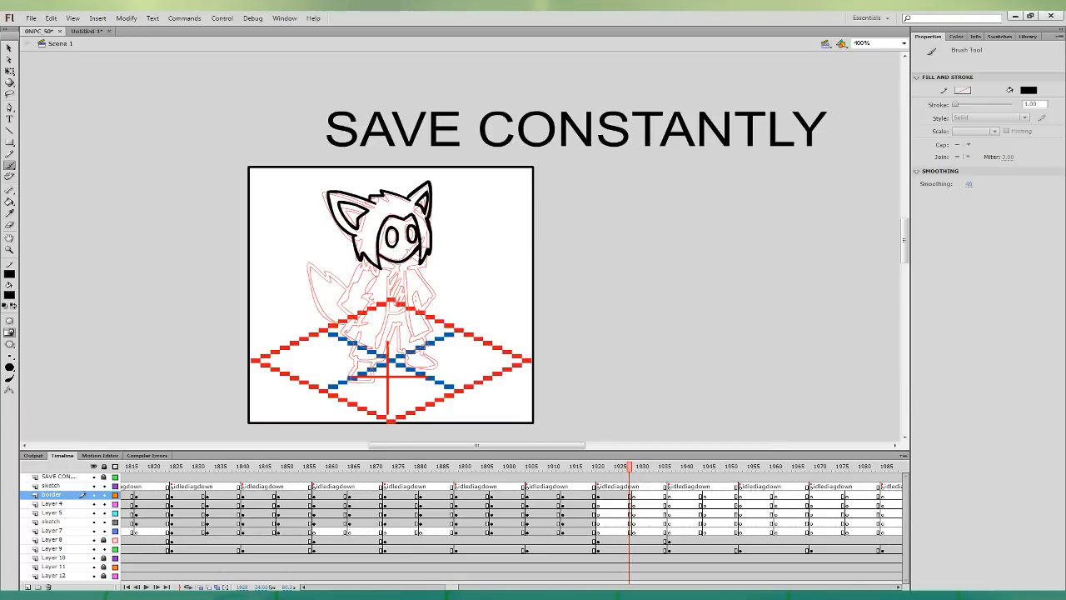
- Ink the trench coat, sleeves, collar and belt in black on Layer 4, redrawing the waist line
left_click(629, 504)
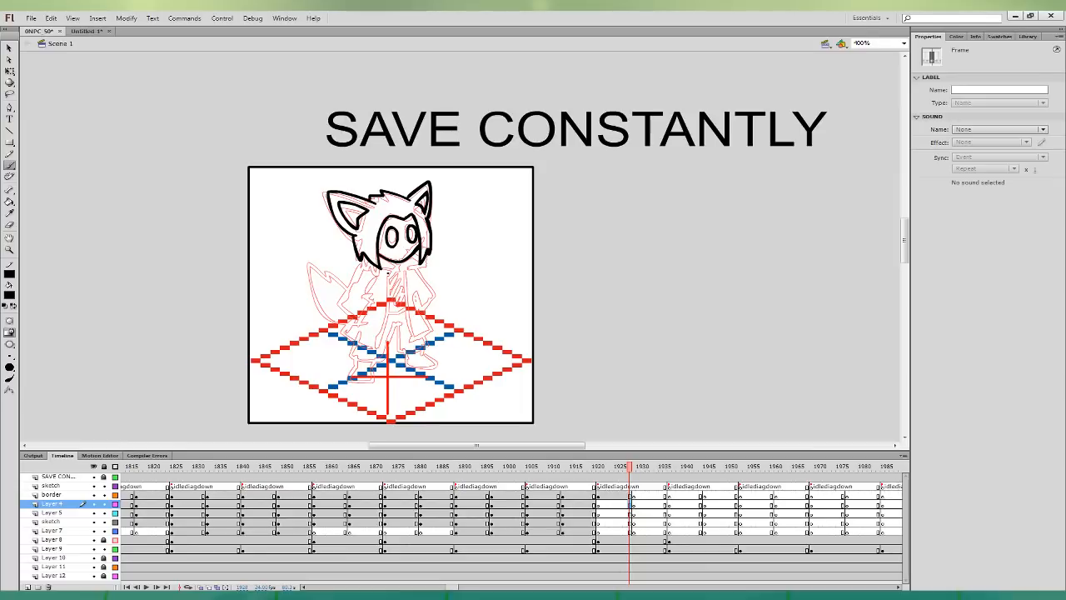
mouse_move(399, 272)
left_mouse_down()
mouse_move(384, 257)
mouse_move(414, 342)
mouse_move(413, 296)
mouse_move(434, 296)
mouse_move(405, 251)
mouse_move(364, 253)
mouse_move(340, 320)
mouse_move(375, 298)
left_mouse_up()
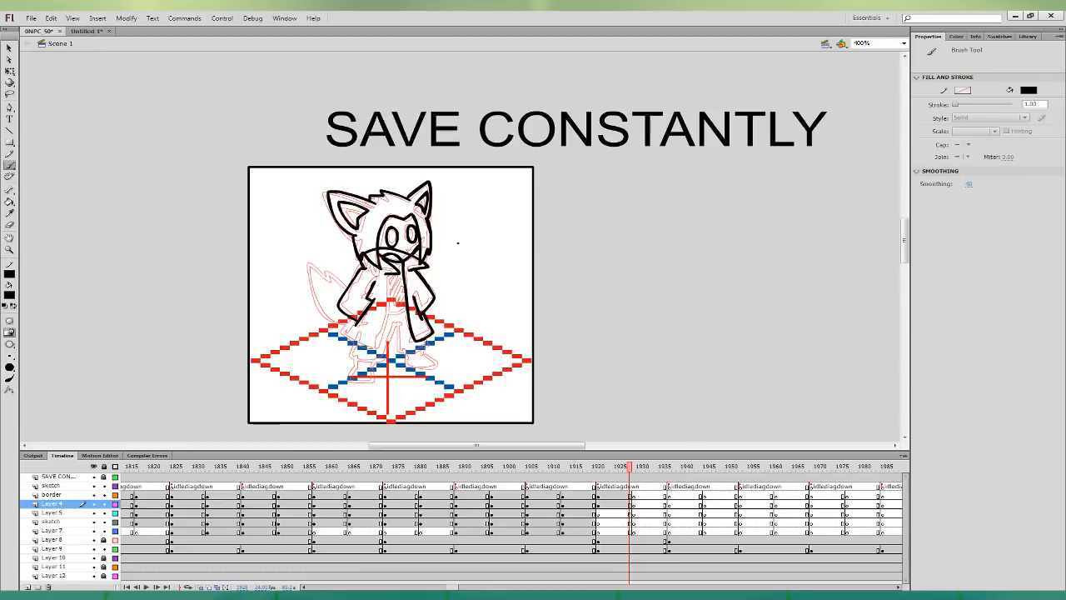
mouse_move(341, 319)
left_mouse_down()
mouse_move(344, 334)
mouse_move(375, 349)
mouse_move(387, 276)
left_mouse_up()
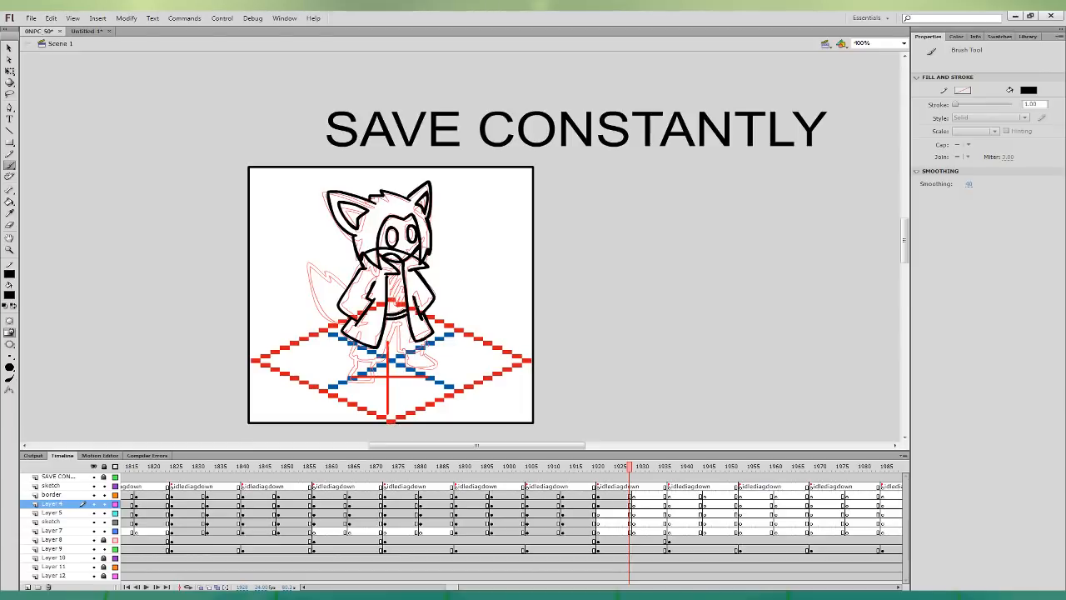
key("ctrl+z")
key("ctrl+z")
left_click_drag(388, 312, 407, 312)
- Ink the trousers and boots on Layer 5 and the fox tail on the sketch layer directly below it
left_click(626, 513)
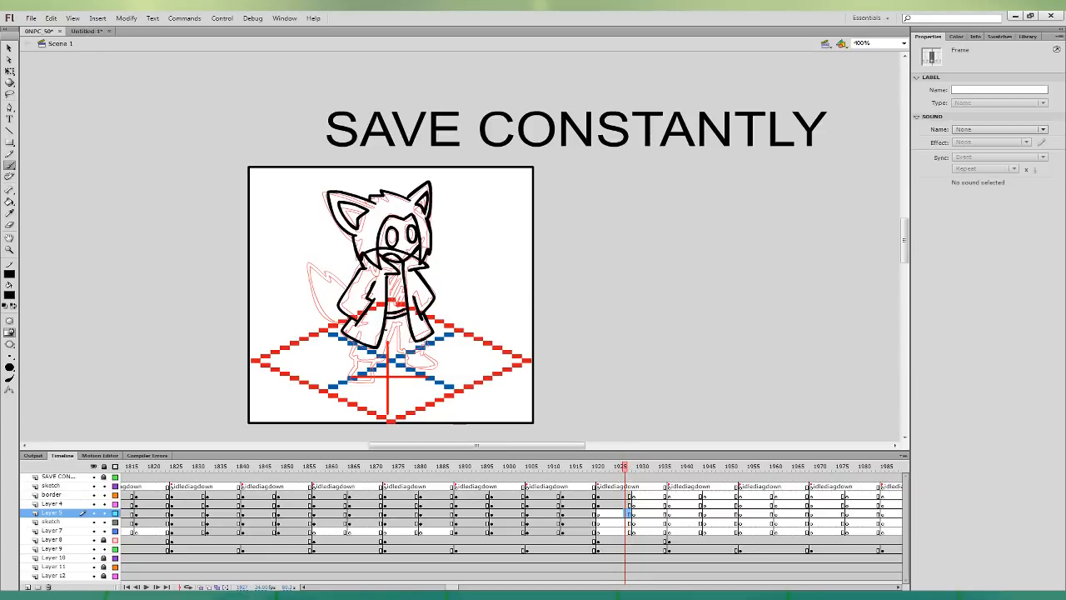
mouse_move(367, 323)
left_mouse_down()
mouse_move(351, 359)
mouse_move(399, 325)
mouse_move(412, 354)
mouse_move(424, 349)
mouse_move(398, 347)
mouse_move(408, 306)
mouse_move(369, 313)
left_mouse_up()
key("ctrl+z")
left_click_drag(358, 360, 349, 384)
mouse_move(405, 350)
left_mouse_down()
mouse_move(416, 371)
mouse_move(436, 347)
left_mouse_up()
left_click(630, 523)
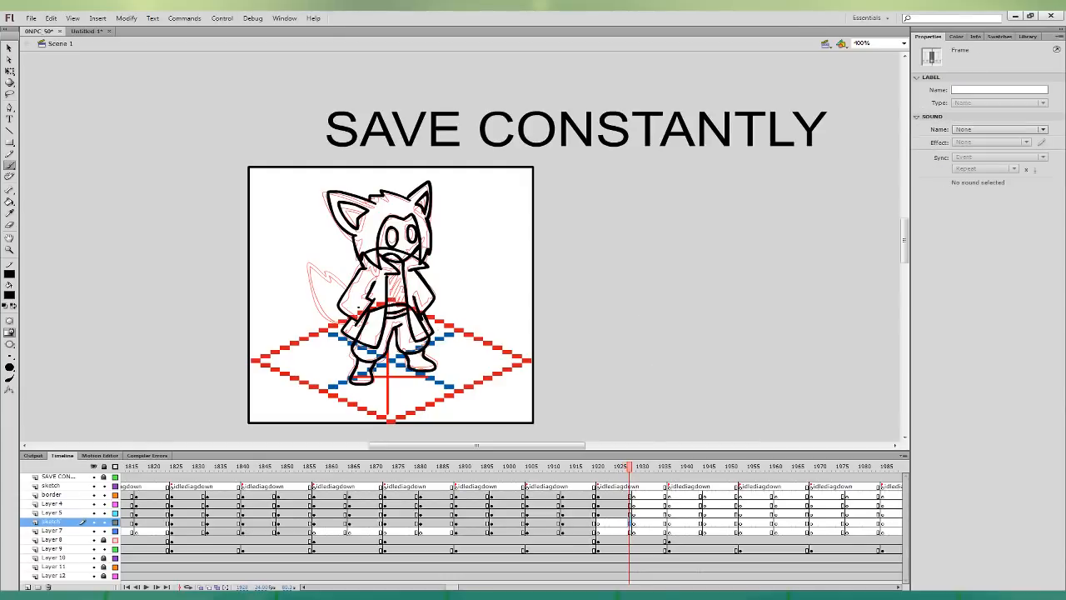
mouse_move(360, 310)
left_mouse_down()
mouse_move(330, 272)
mouse_move(314, 310)
mouse_move(363, 323)
left_mouse_up()
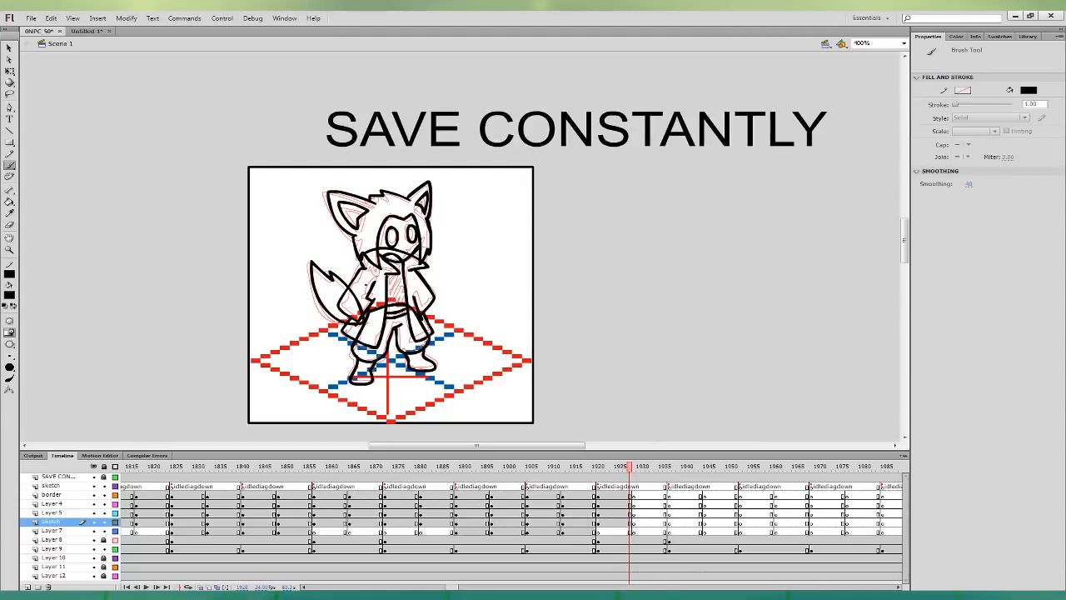
- Fill the hair, ears and tail with orange-red, and the inner ears and face with pale pink skin tone
left_click(9, 202)
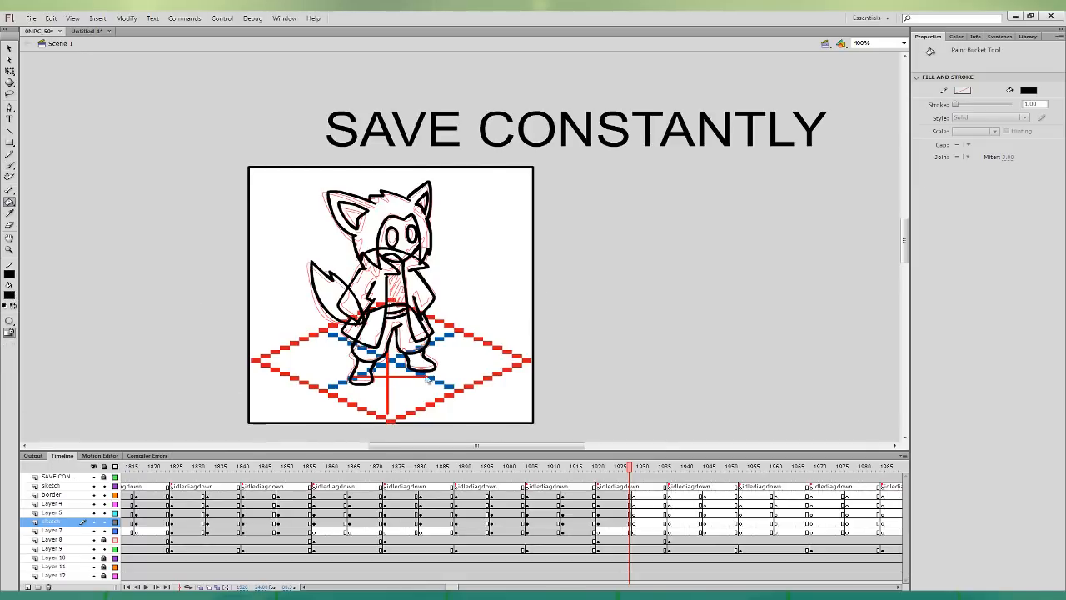
left_click(333, 287)
left_click(366, 222)
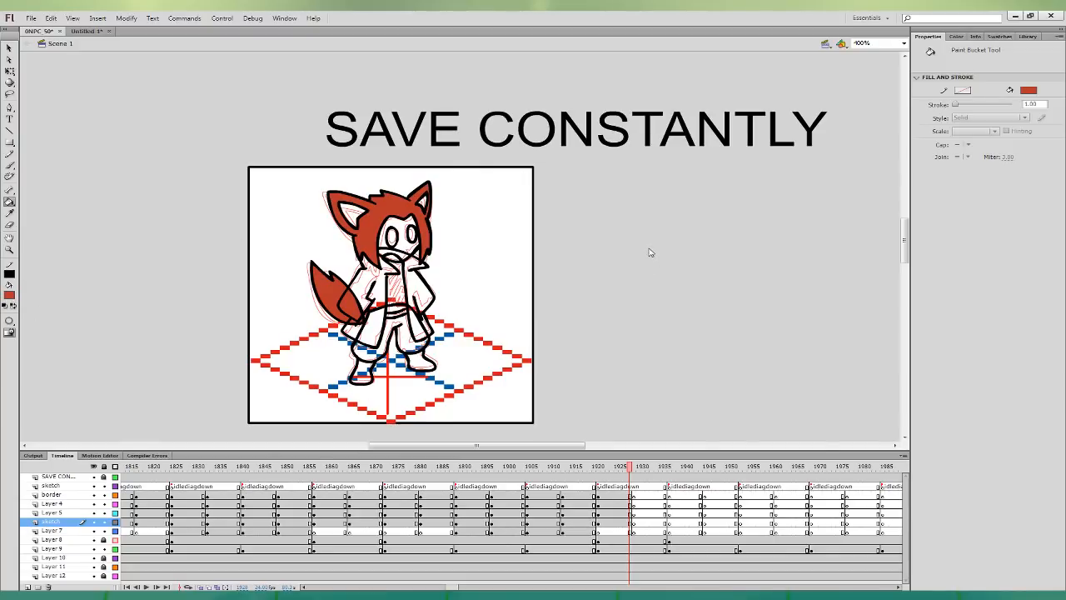
left_click(430, 354)
left_click(347, 214)
left_click(423, 200)
left_click(391, 224)
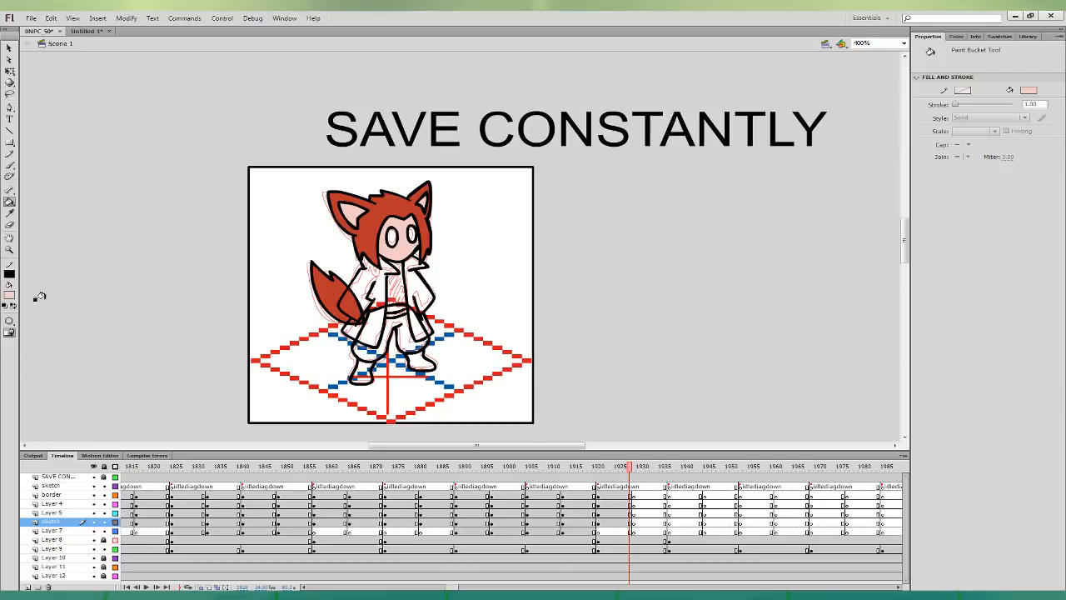
- Fill the trench coat's body, sleeves and collar with dark brown-grey
key("ctrl+minus")
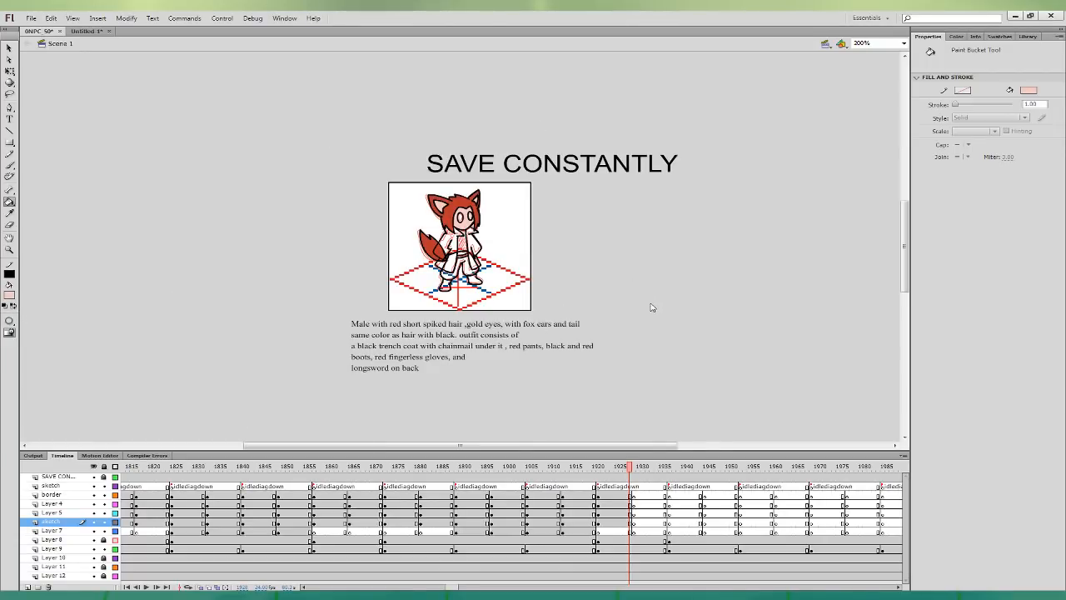
left_click(444, 372)
left_click(445, 246)
left_click(473, 246)
left_click(454, 234)
left_click(473, 231)
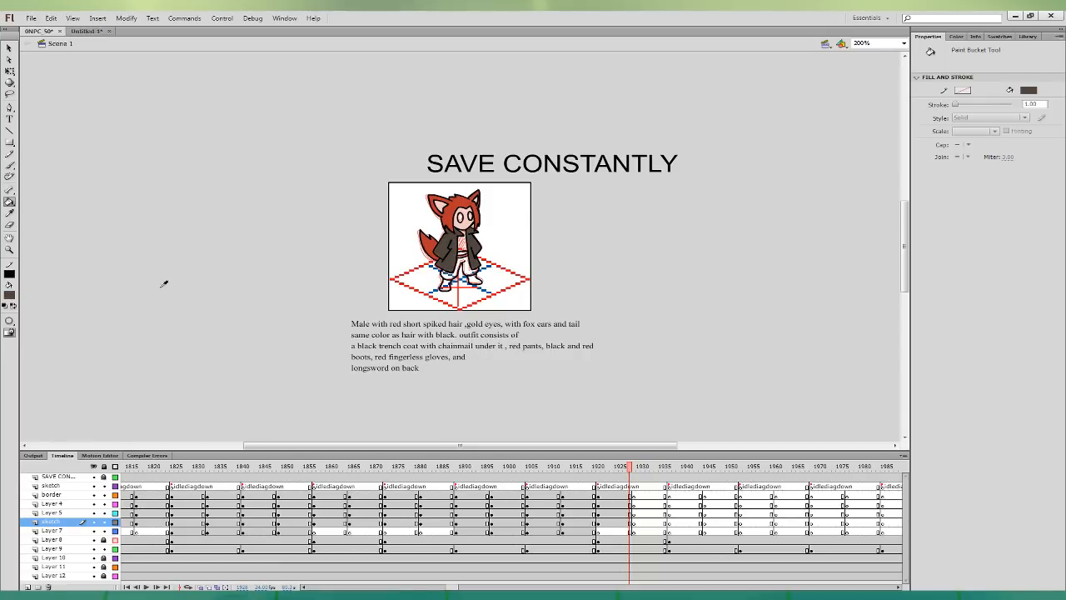
- Fill the shirt under the coat with light grey, the boots with near-black and the trousers with dark red
left_click(441, 377)
left_click(457, 244)
left_click(448, 368)
left_click(441, 283)
left_click(472, 278)
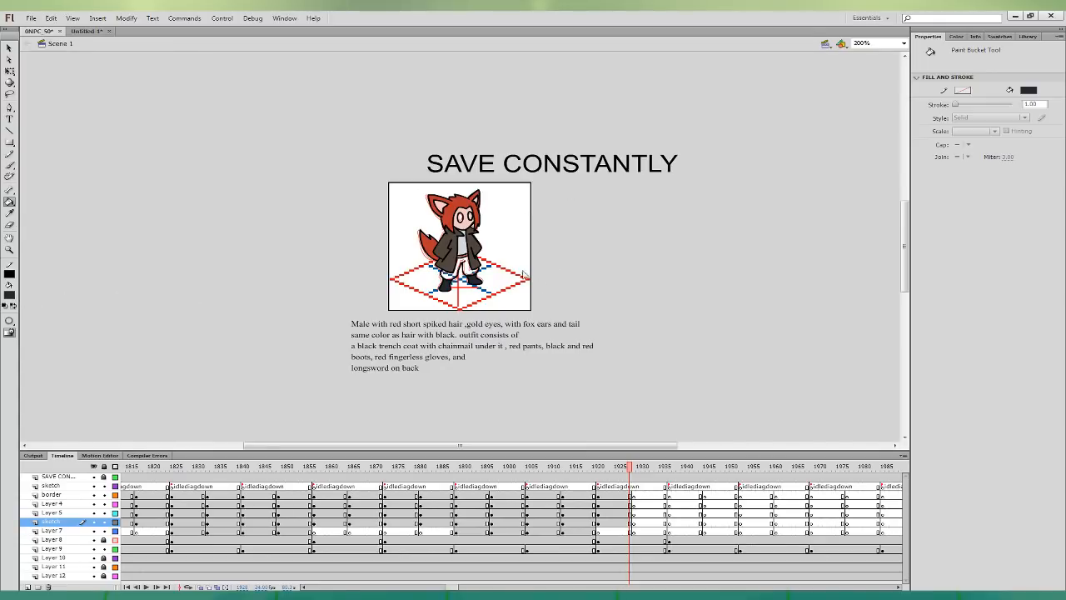
left_click(466, 271)
left_click(465, 265)
- Fill the belt with dark grey and both eyes with gold
key("ctrl+=")
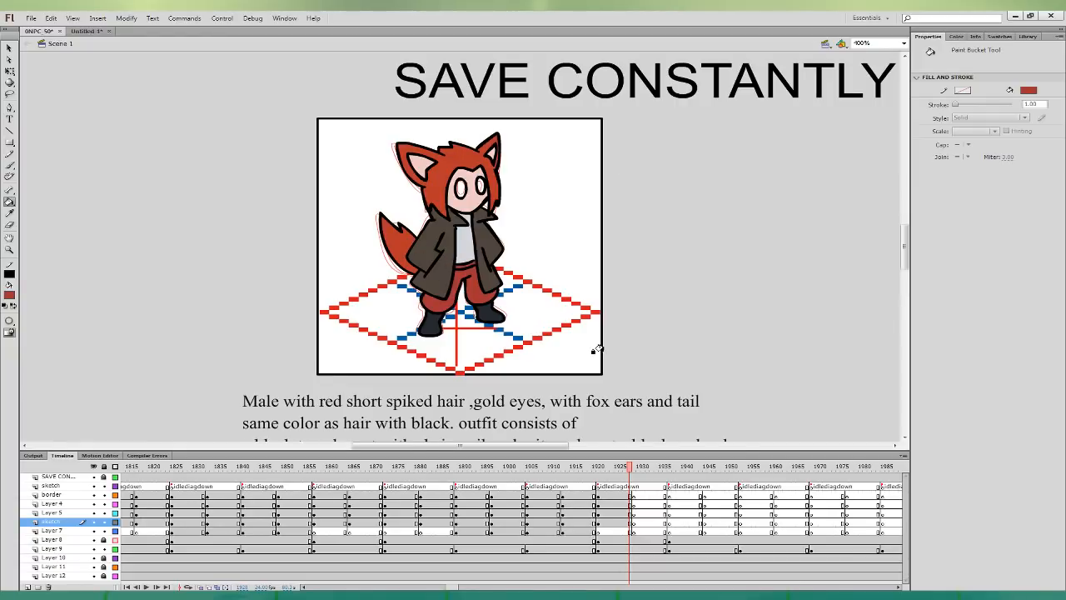
left_click(11, 301)
left_click_drag(657, 323, 594, 333)
left_click(12, 298)
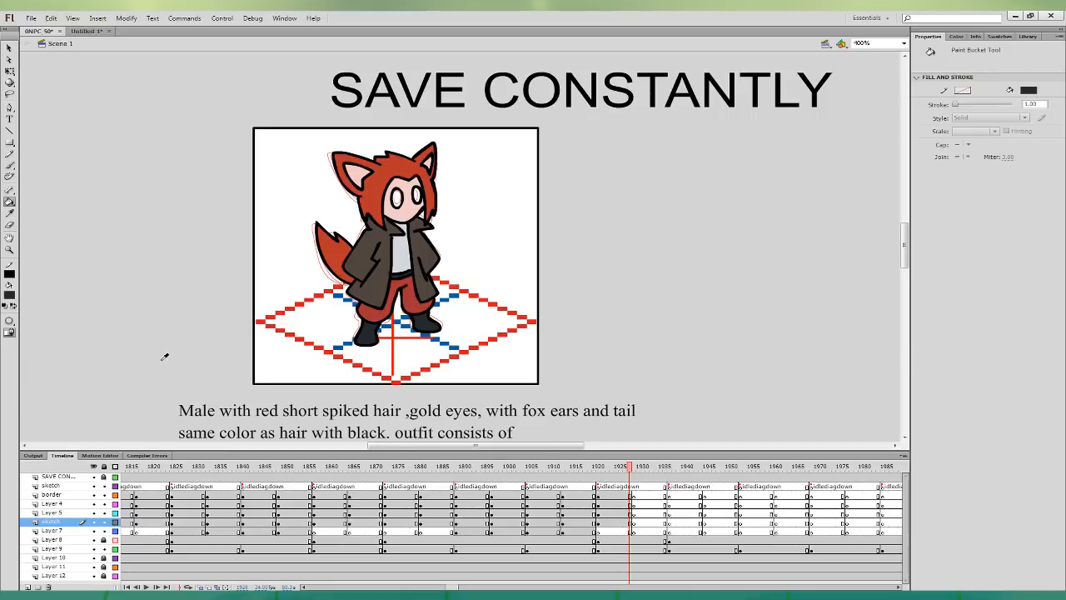
left_click(397, 198)
left_click(414, 196)
- Copy the finished artwork on the border, Layer 4, Layer 5 and lower sketch layers to the second idle pose's frames
left_click(9, 71)
left_click_drag(617, 523, 617, 496)
left_click_drag(617, 498, 635, 505)
- Squash the legs slightly in the second pose and shift the head, coat and tail slightly down and sideways
left_click(639, 513)
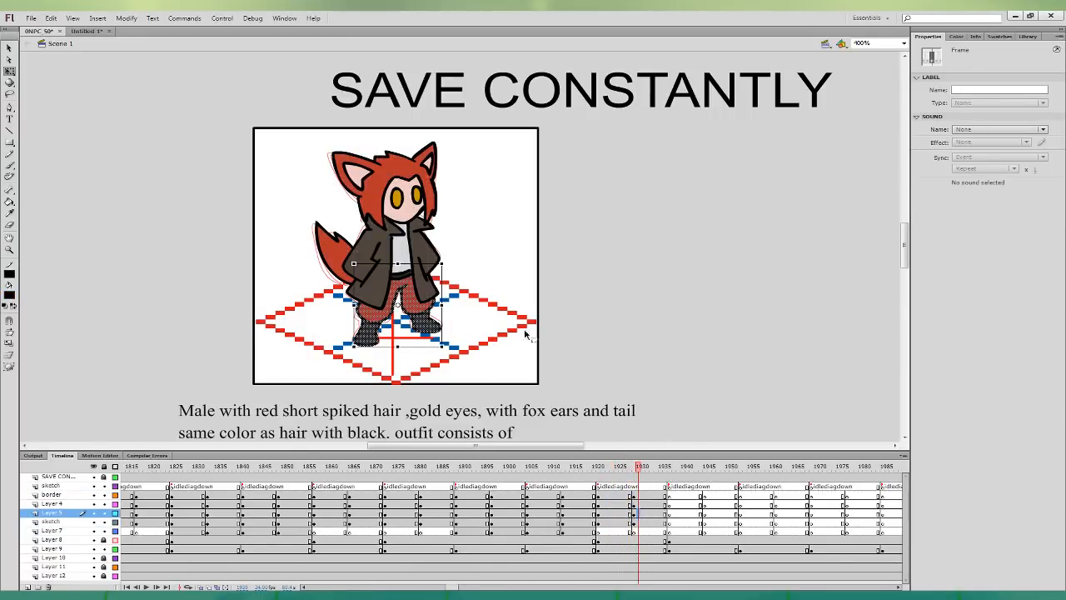
left_click_drag(398, 264, 428, 267)
left_click(642, 495)
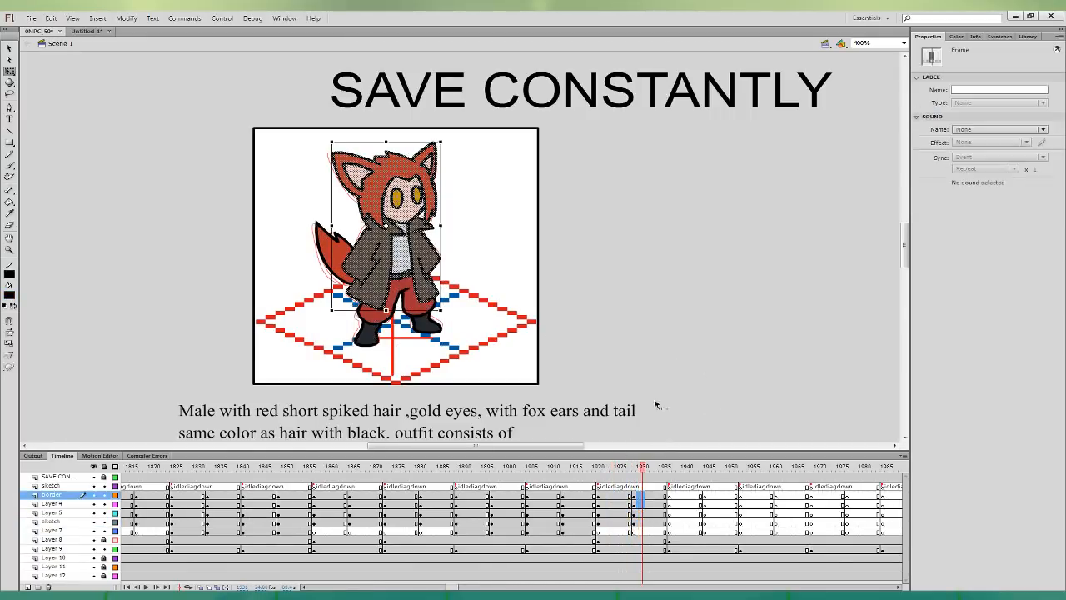
left_click_drag(361, 225, 364, 227)
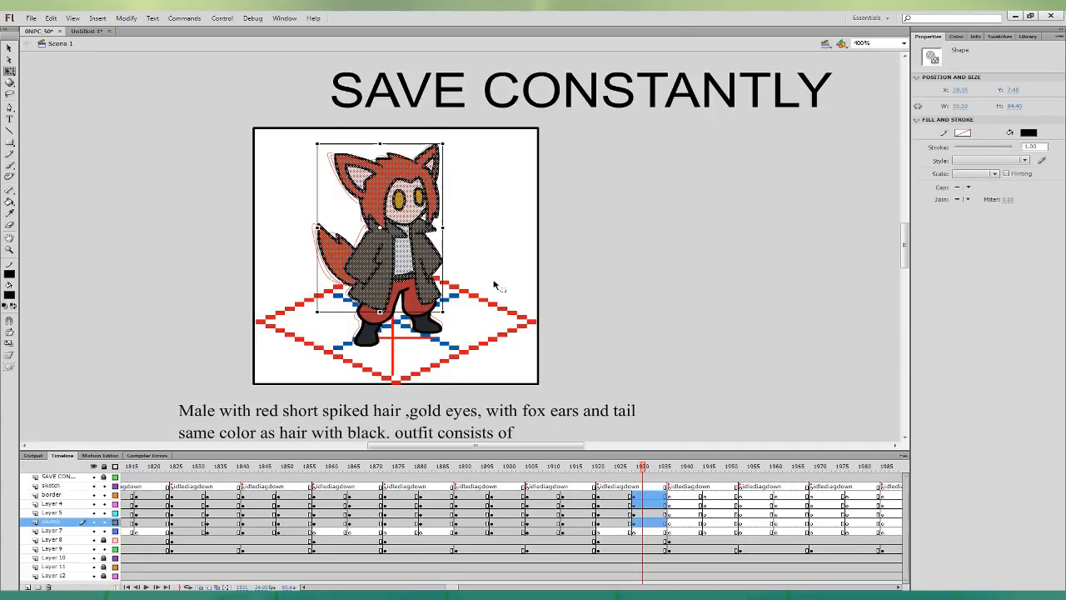
- Rotate the tail slightly about its base and skew the coat outward in the second pose, and compare it with the first
left_click_drag(637, 523, 642, 522)
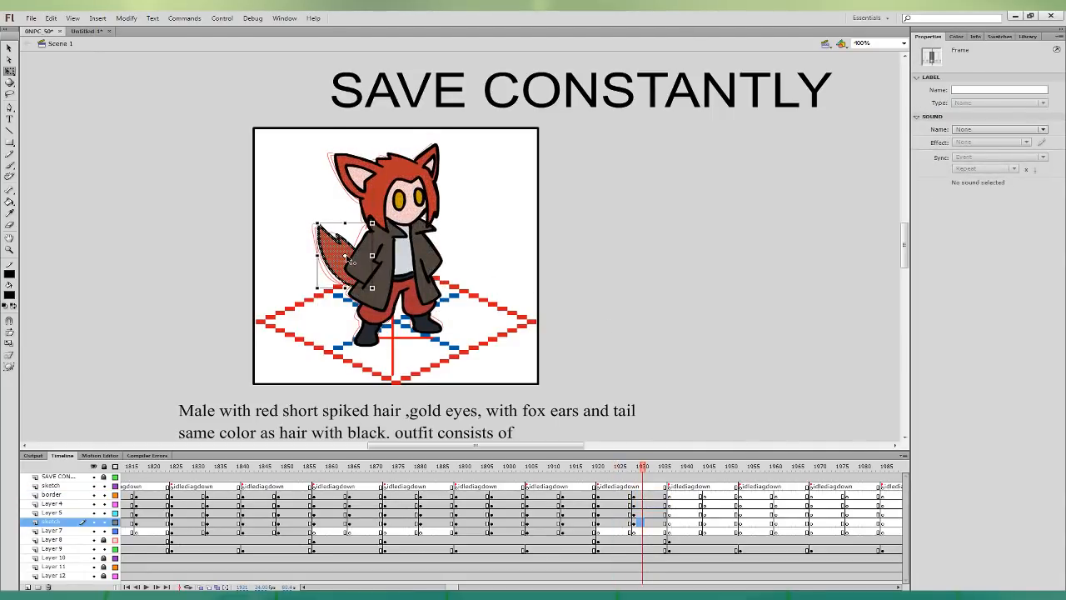
left_click_drag(345, 256, 364, 281)
left_click_drag(324, 219, 319, 223)
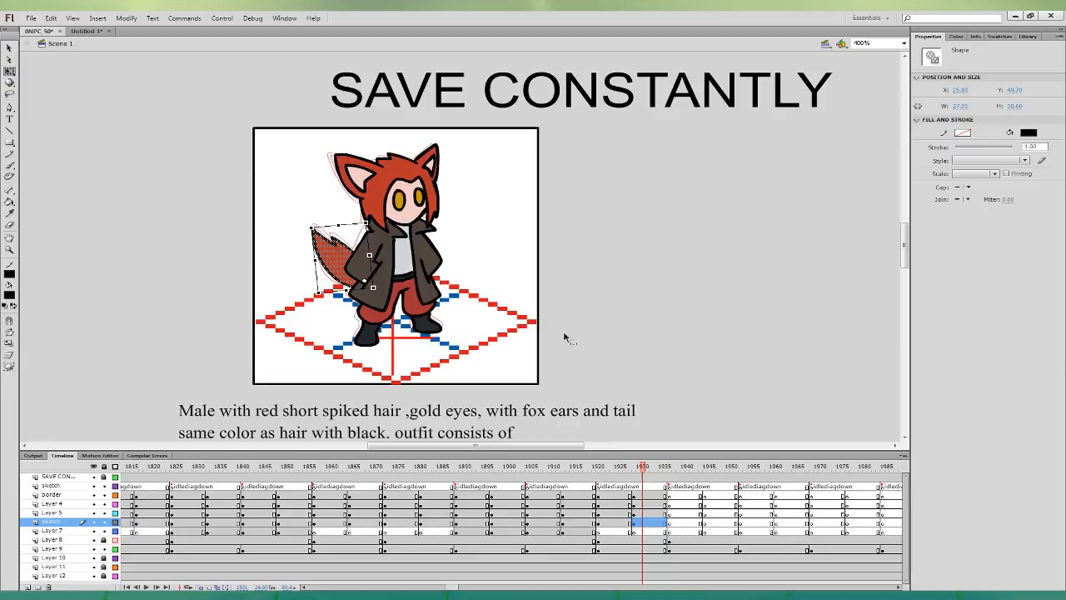
left_click(638, 504)
left_click_drag(444, 313, 423, 312)
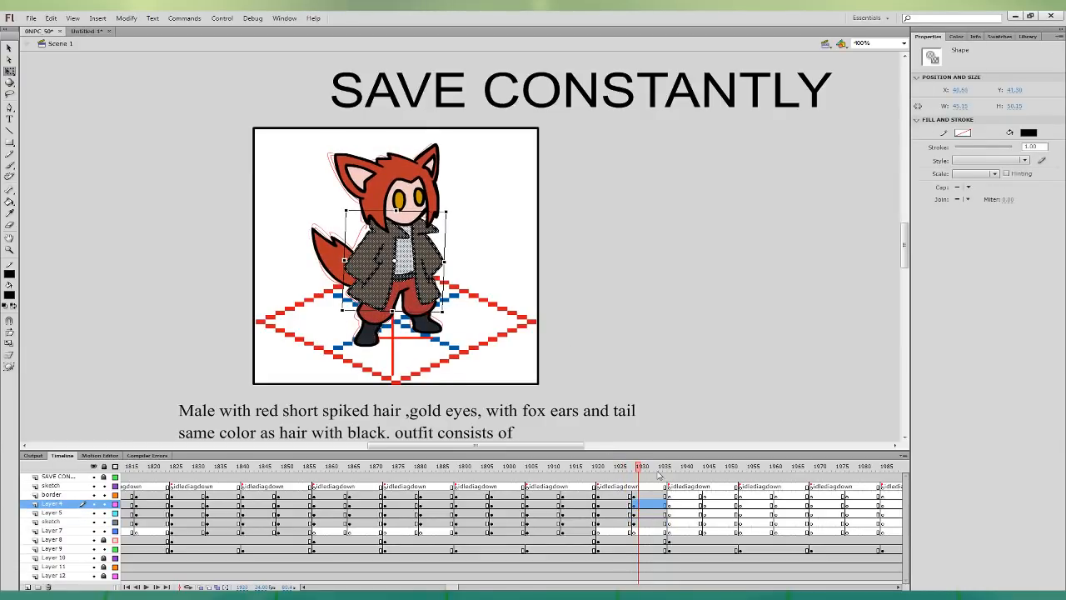
left_click(638, 495)
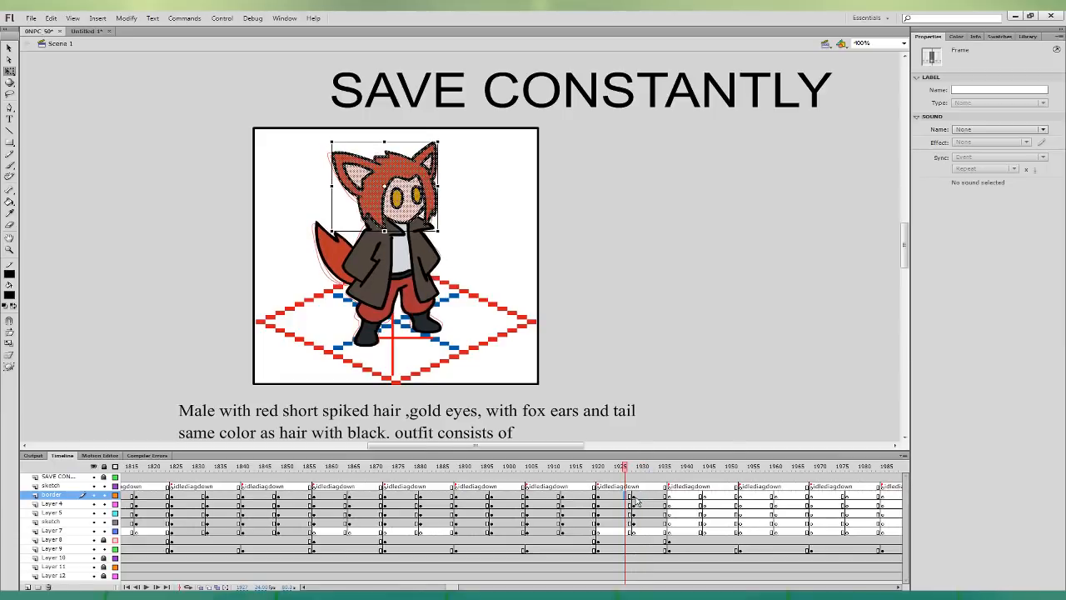
- Copy the fox-eared male's idle frames and paste them over the existing frames in the Untitled-1 document
mouse_move(601, 488)
left_mouse_down()
mouse_move(626, 523)
mouse_move(664, 529)
left_mouse_up()
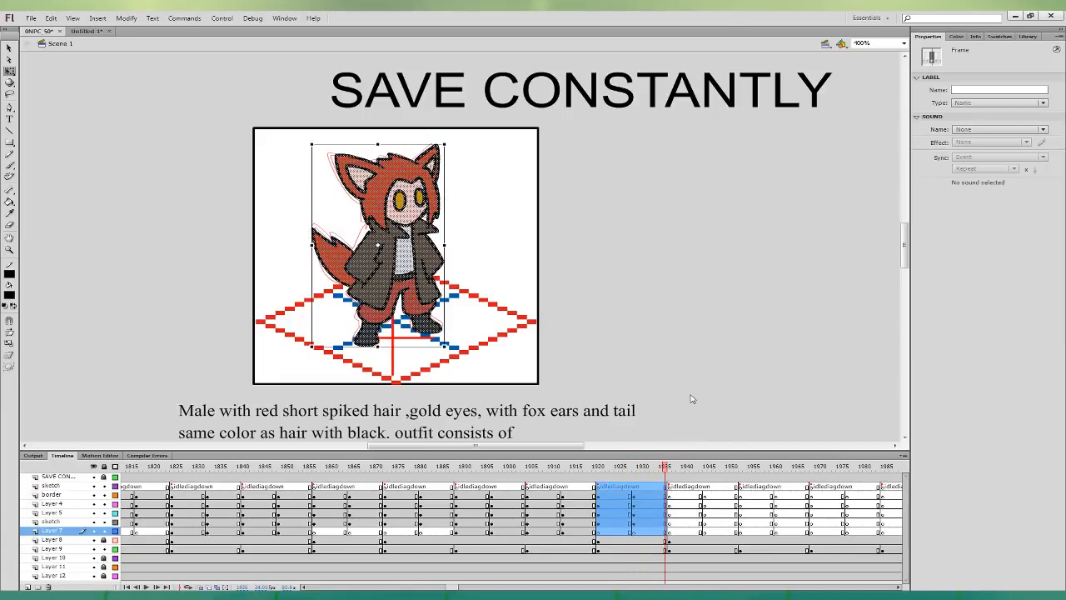
left_click(88, 31)
left_click(66, 478, "shift")
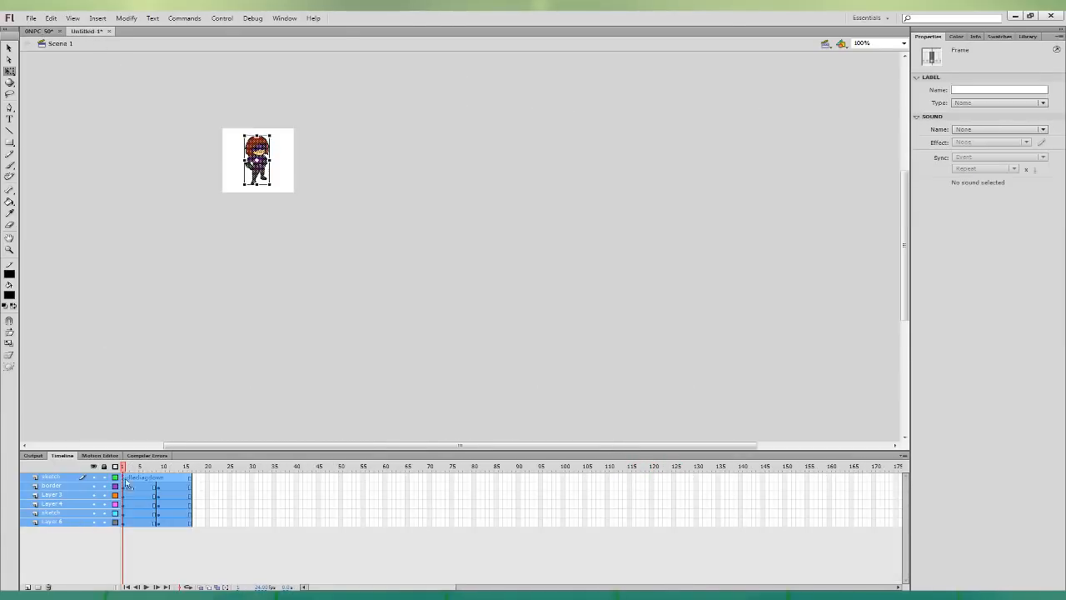
key("ctrl+alt+v")
left_click(277, 253)
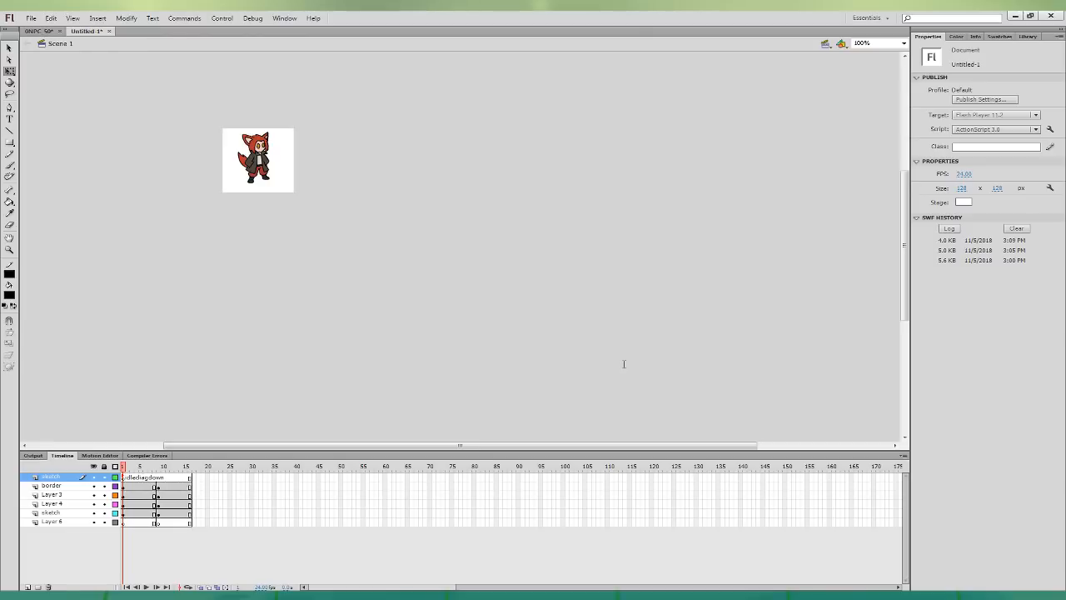
- Return to the 0NPC_50 document, go to the young male soldier's first frame on Layer 7, and save the file
left_click(38, 31)
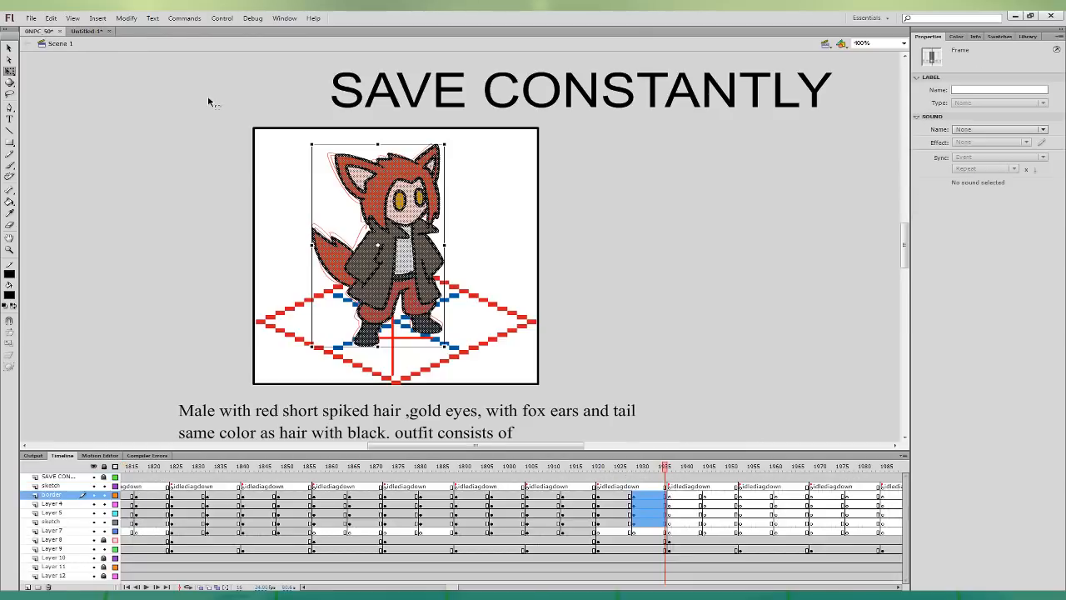
left_click(669, 531)
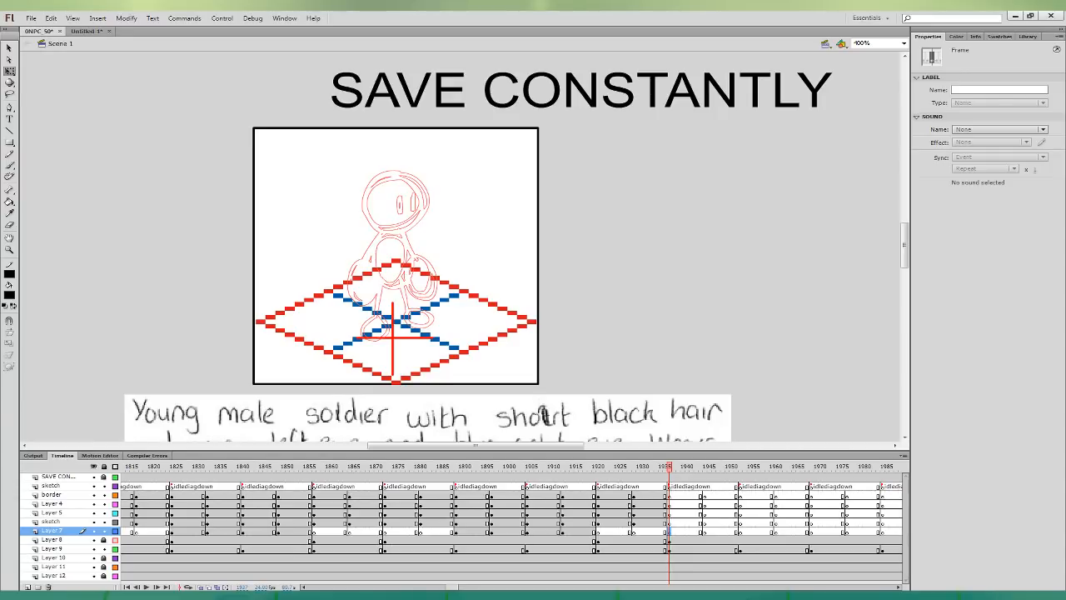
key("ctrl+s")
- Sketch the soldier's head, face and short spiky hair in blue with the Brush tool on the border layer, over the base figure
key("ctrl+minus")
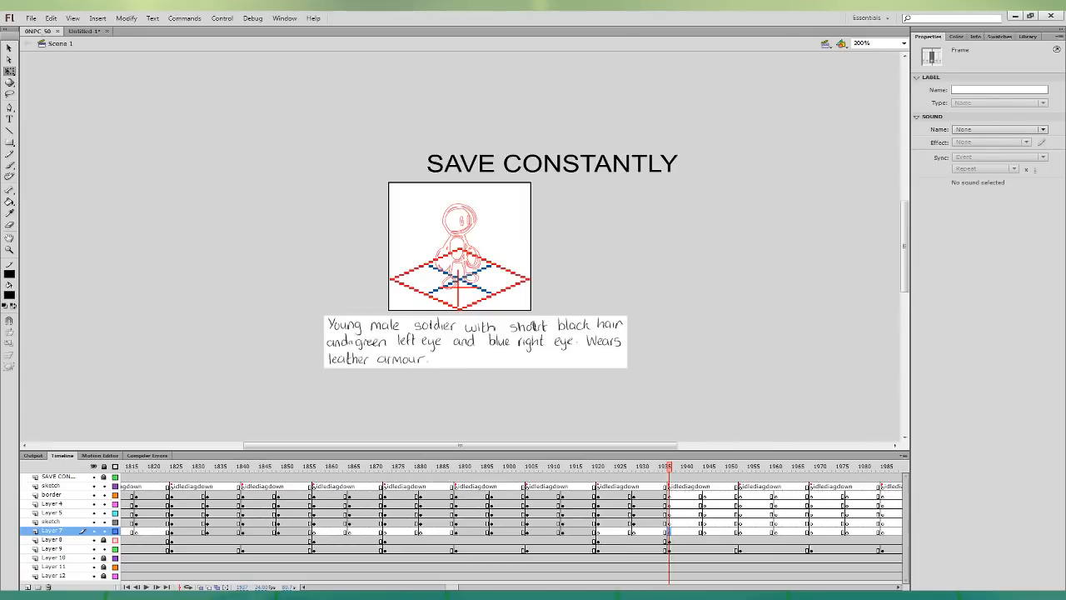
scroll(671, 309, "up", 1)
scroll(671, 309, "right", 1)
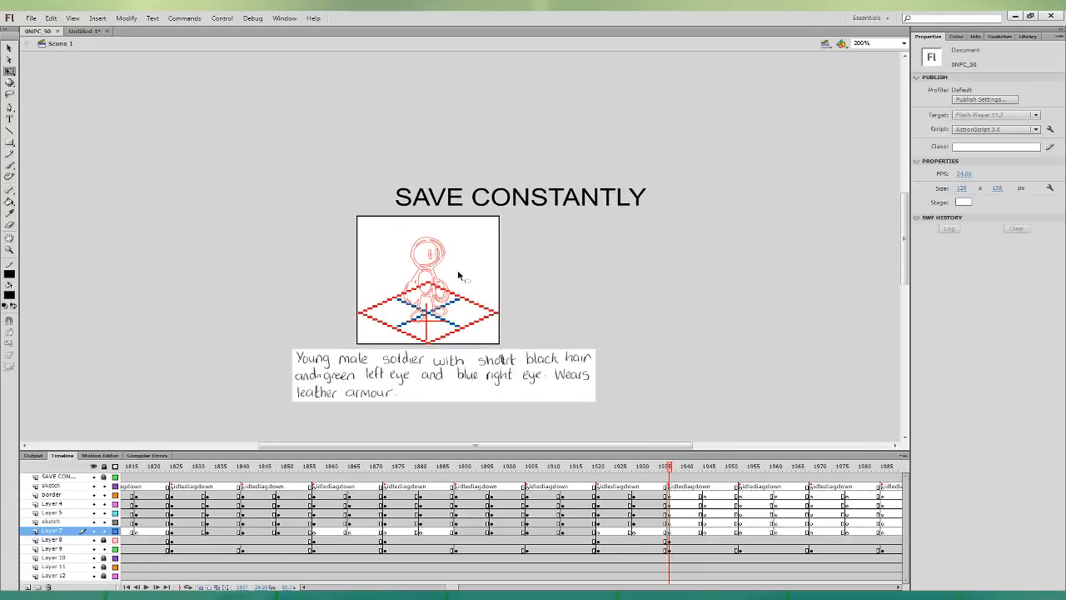
left_click(9, 164)
left_click(10, 297)
left_click(37, 350)
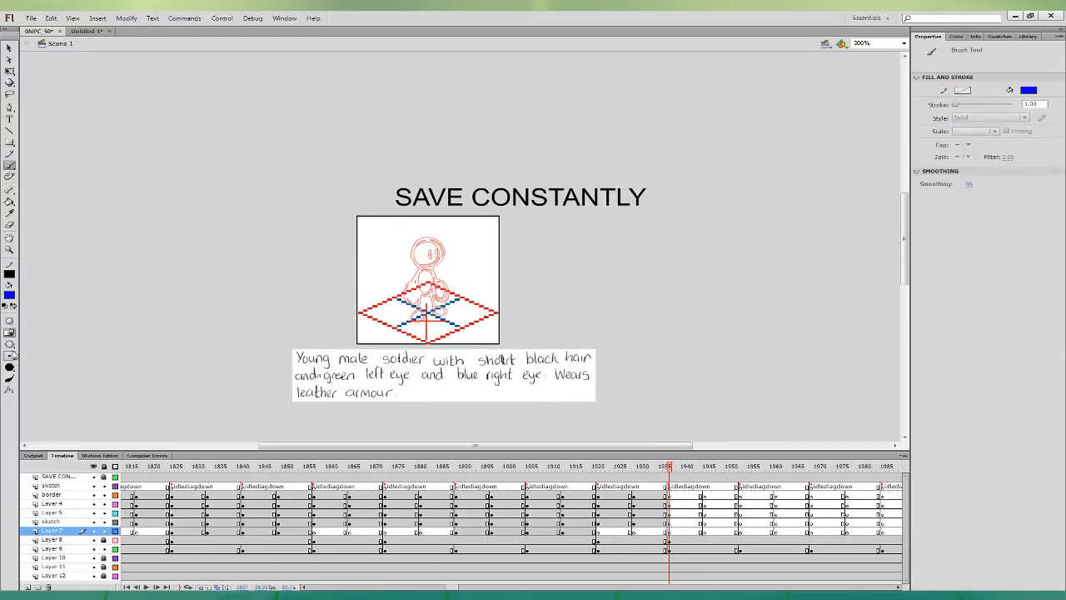
left_click(703, 494)
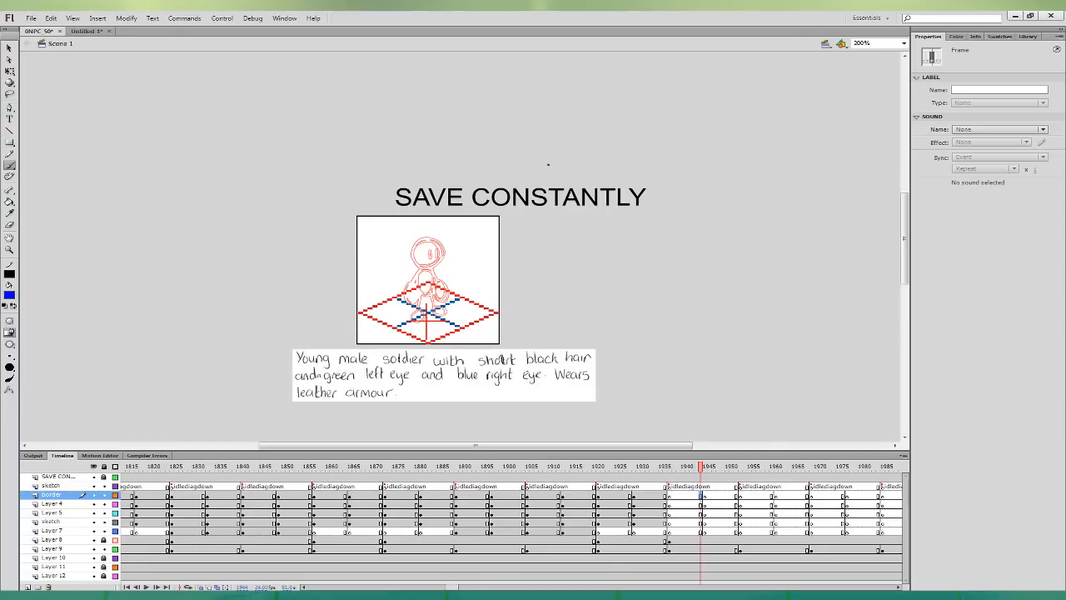
mouse_move(425, 239)
left_mouse_down()
mouse_move(434, 261)
mouse_move(442, 243)
mouse_move(433, 262)
mouse_move(434, 250)
mouse_move(418, 243)
mouse_move(449, 240)
mouse_move(422, 230)
mouse_move(411, 240)
mouse_move(414, 258)
mouse_move(423, 244)
mouse_move(432, 255)
left_mouse_up()
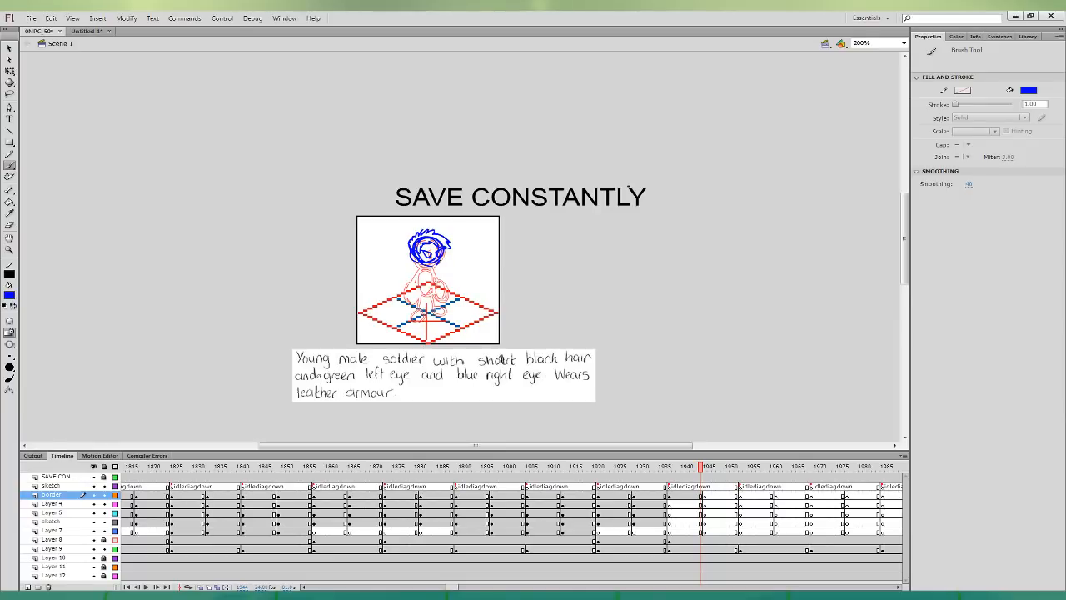
- Sketch the soldier's shoulders, arms, collared tunic, legs and feet in blue below the head, undoing unwanted strokes
mouse_move(423, 265)
left_mouse_down()
mouse_move(406, 272)
mouse_move(404, 286)
left_mouse_up()
mouse_move(405, 285)
left_mouse_down()
mouse_move(447, 283)
mouse_move(446, 271)
mouse_move(409, 322)
mouse_move(418, 325)
mouse_move(431, 297)
left_mouse_up()
mouse_move(430, 297)
left_mouse_down()
mouse_move(439, 319)
mouse_move(451, 310)
left_mouse_up()
mouse_move(438, 286)
left_mouse_down()
mouse_move(450, 314)
mouse_move(439, 285)
left_mouse_up()
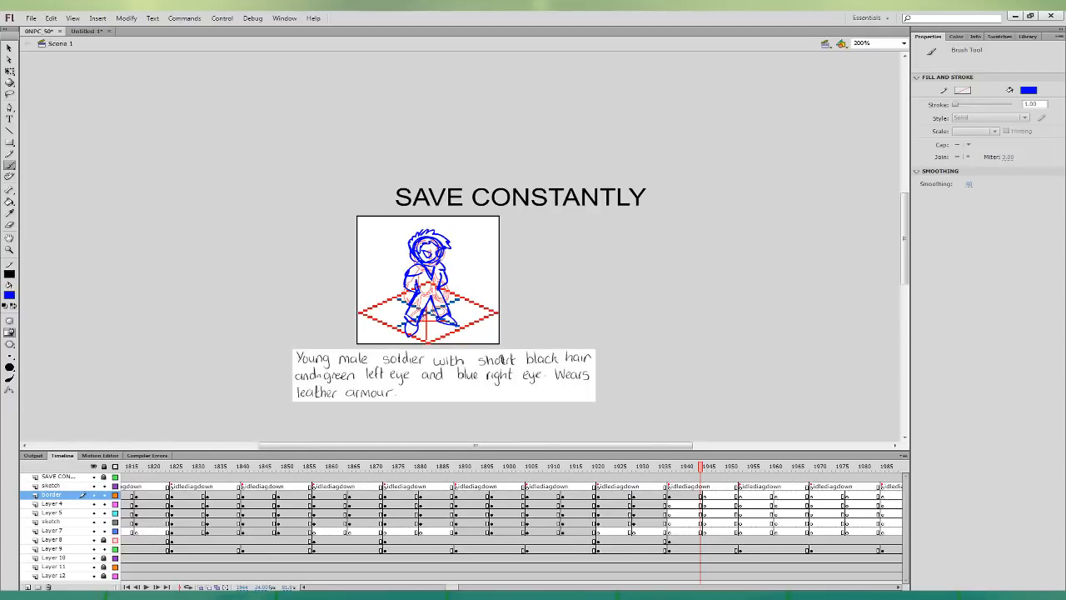
mouse_move(422, 323)
left_mouse_down()
mouse_move(411, 335)
mouse_move(450, 324)
mouse_move(424, 313)
left_mouse_up()
key("ctrl+z")
key("ctrl+z")
- Squash the whole blue sketch to about 101 px high and nudge it slightly up and sideways over the base figure
left_click(688, 495)
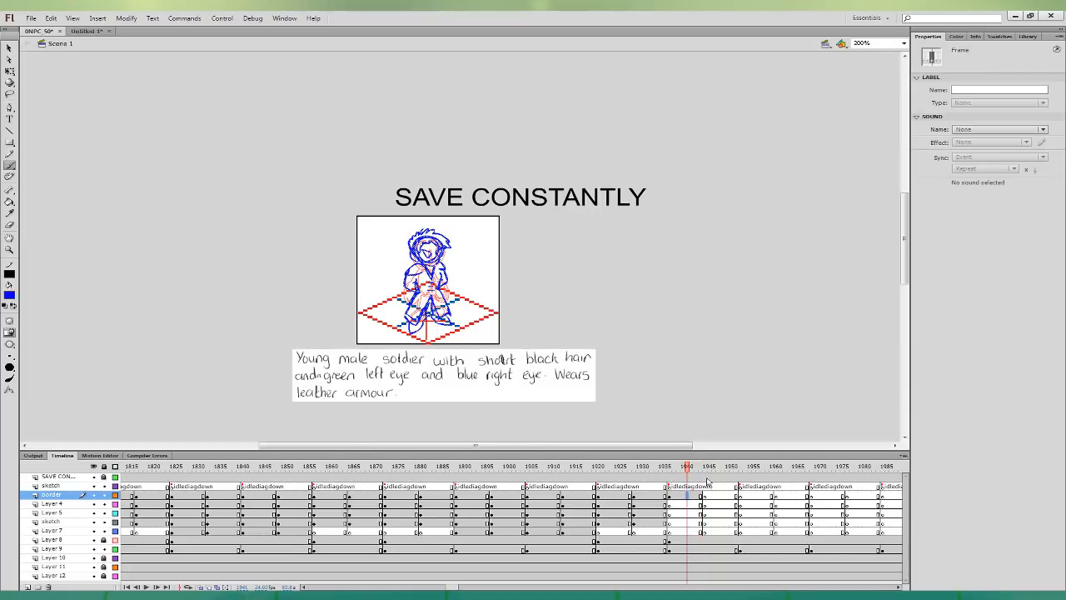
key("q")
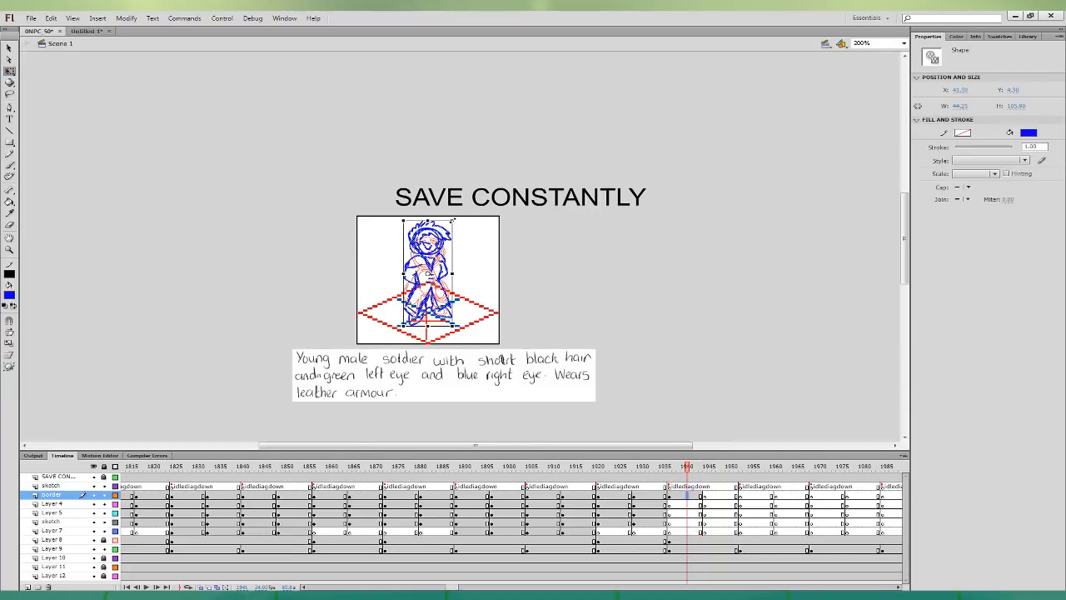
left_click_drag(455, 224, 453, 226)
key("Up")
key("Left")
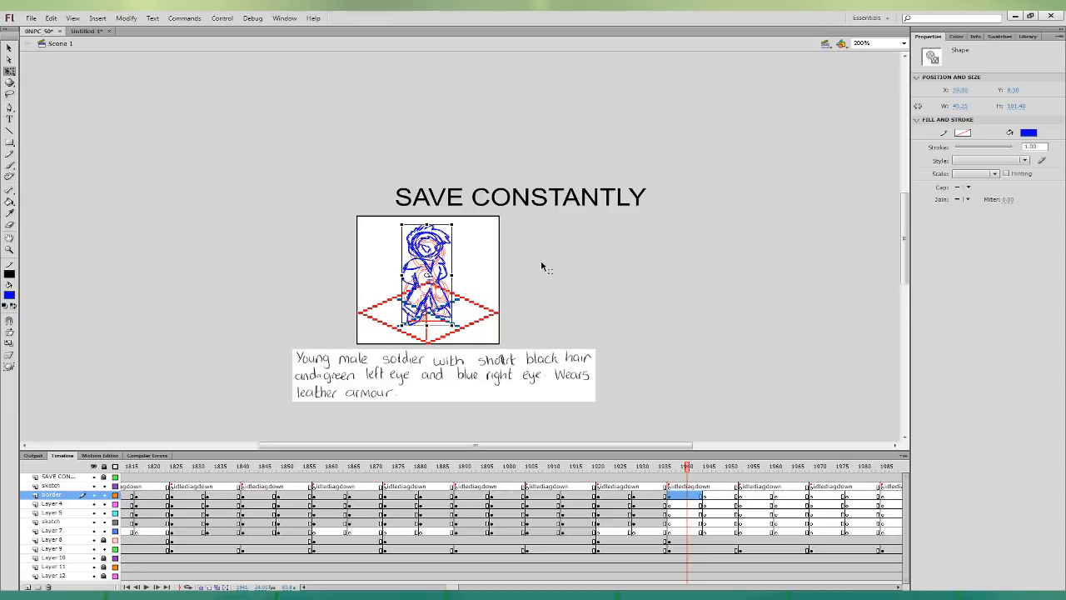
left_click(542, 264)
- Copy Layer 8's base figure keyframe to the next character's start and move the blue sketch onto Layer 8 as the outline guide
left_click(673, 495)
left_click(672, 542)
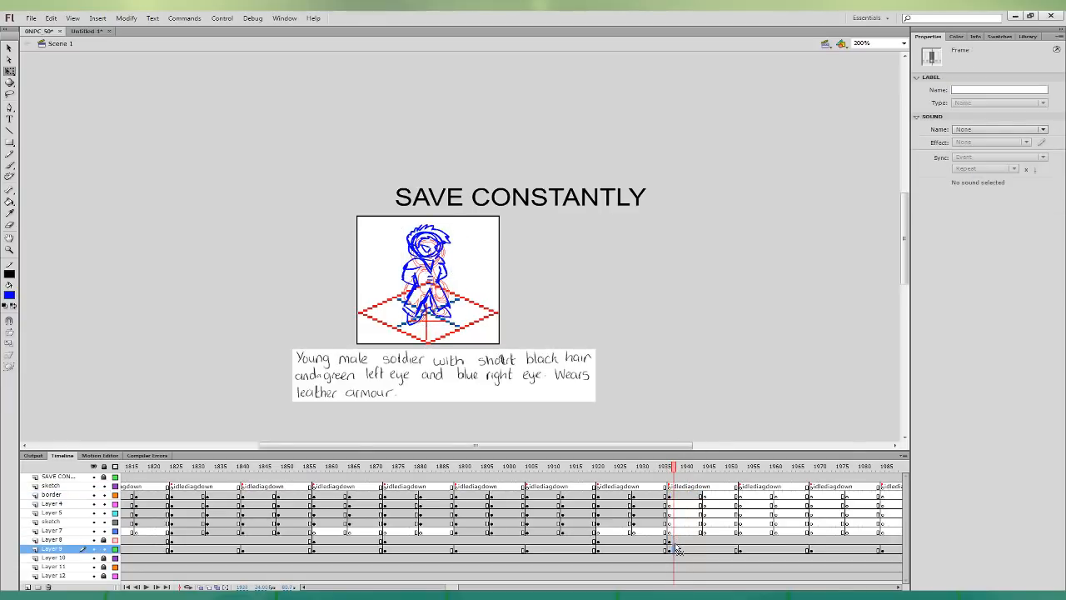
left_click_drag(675, 541, 739, 542)
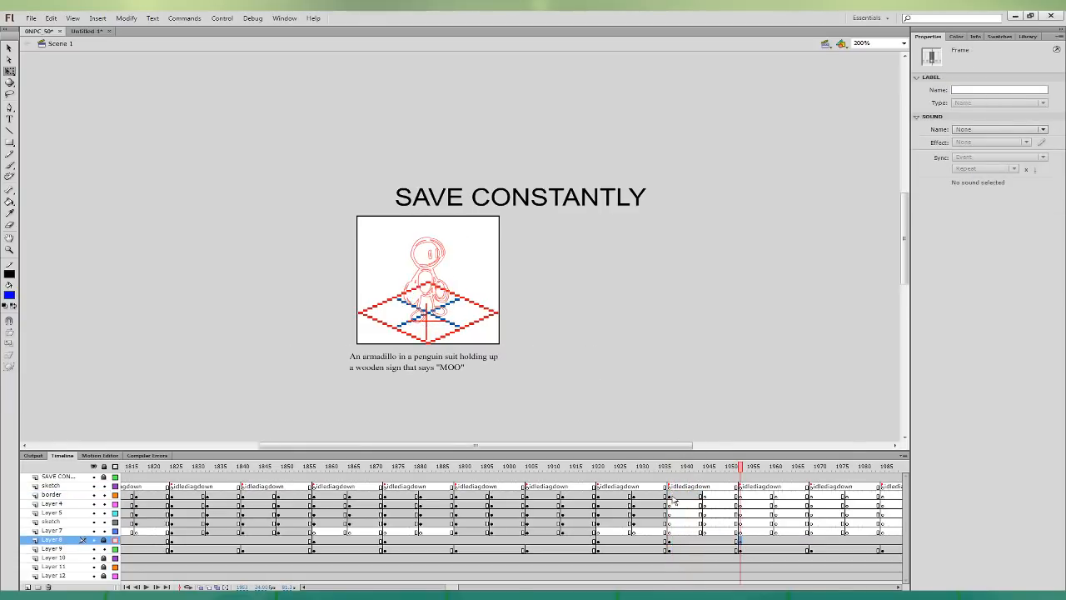
left_click_drag(670, 497, 670, 541)
left_click(669, 496)
left_click(701, 497)
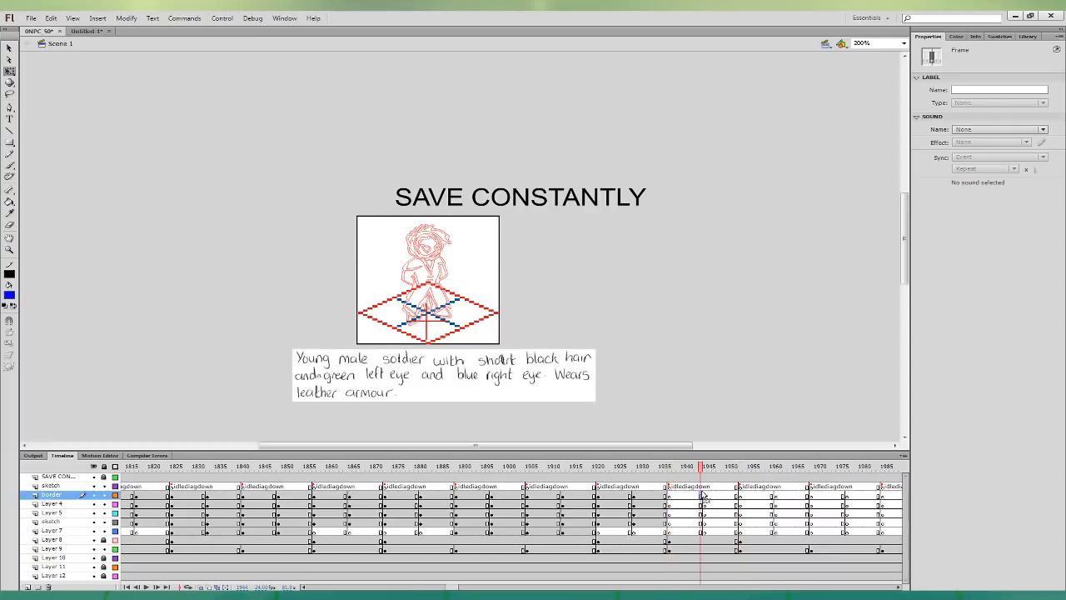
- Outline the soldier's face, ear and short spiky hair in black with the Brush tool on the border layer
key("ctrl+equal")
mouse_move(706, 347)
left_mouse_down()
mouse_move(705, 288)
mouse_move(678, 302)
left_mouse_up()
left_click(10, 167)
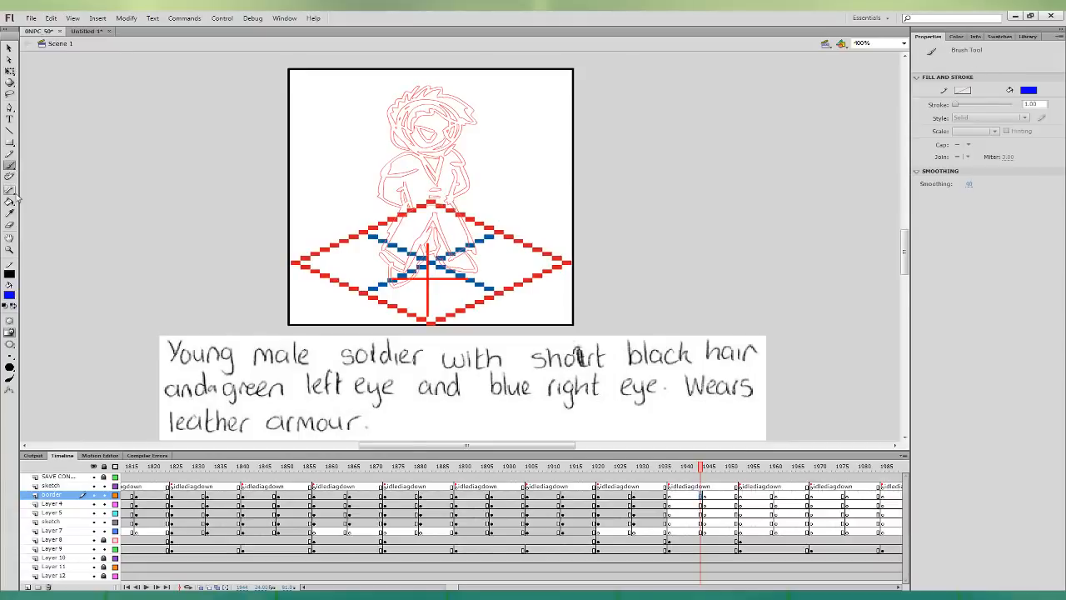
left_click(26, 323)
left_click(702, 496)
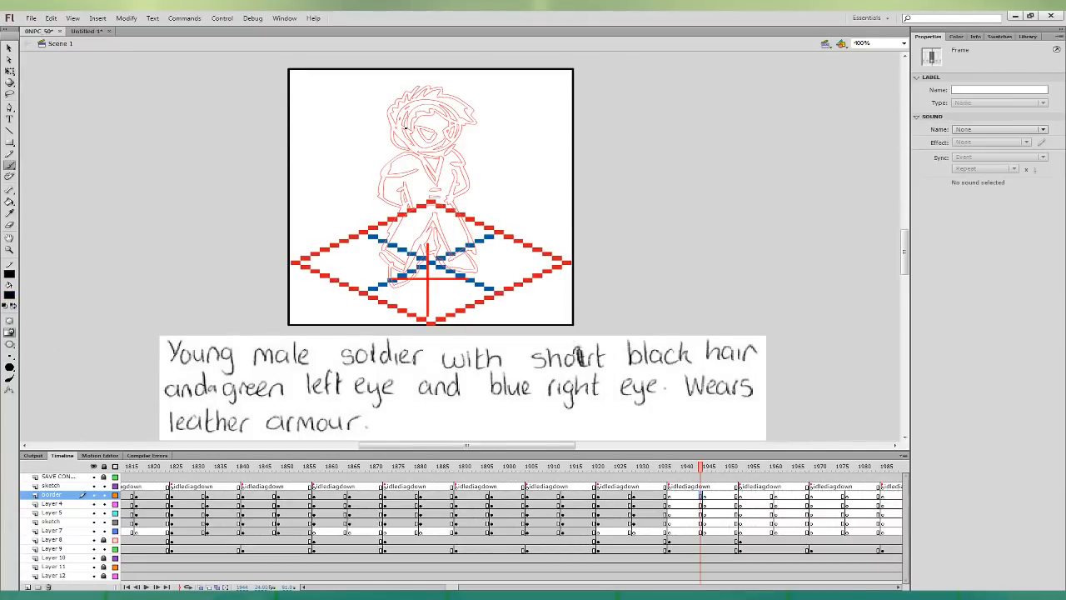
mouse_move(404, 127)
left_mouse_down()
mouse_move(411, 137)
mouse_move(425, 111)
mouse_move(469, 126)
mouse_move(443, 88)
mouse_move(420, 86)
mouse_move(389, 122)
mouse_move(418, 155)
mouse_move(454, 147)
left_mouse_up()
key("ctrl+z")
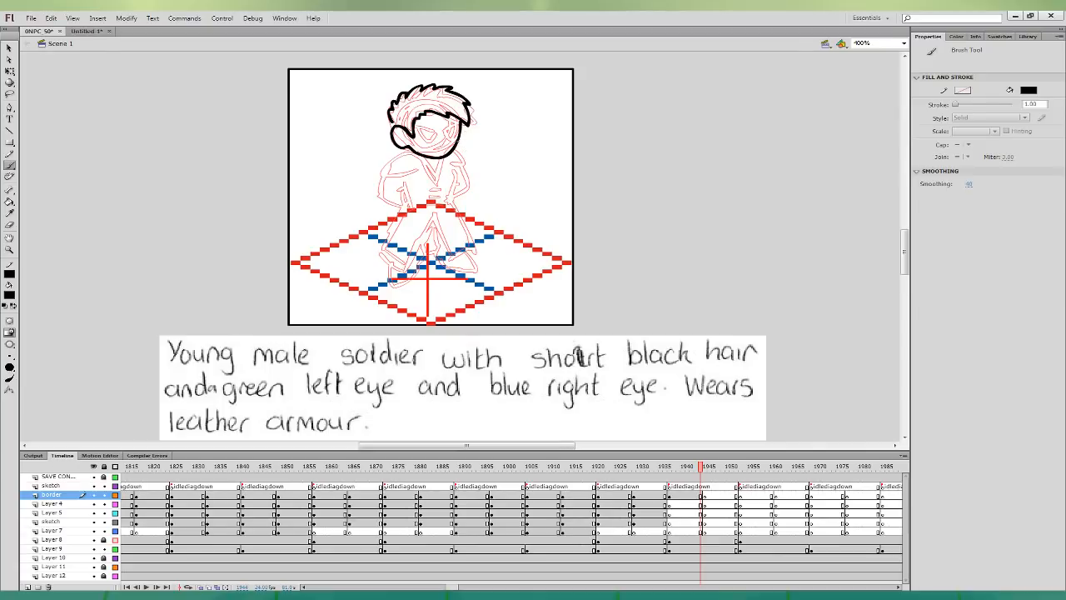
- Complete the hair behind the ear and draw both eyes in black, undoing the unwanted strokes
left_click_drag(390, 123, 392, 130)
mouse_move(438, 127)
left_mouse_down()
mouse_move(421, 142)
mouse_move(458, 121)
mouse_move(456, 138)
mouse_move(459, 124)
left_mouse_up()
key("ctrl+z")
key("ctrl+z")
key("ctrl+z")
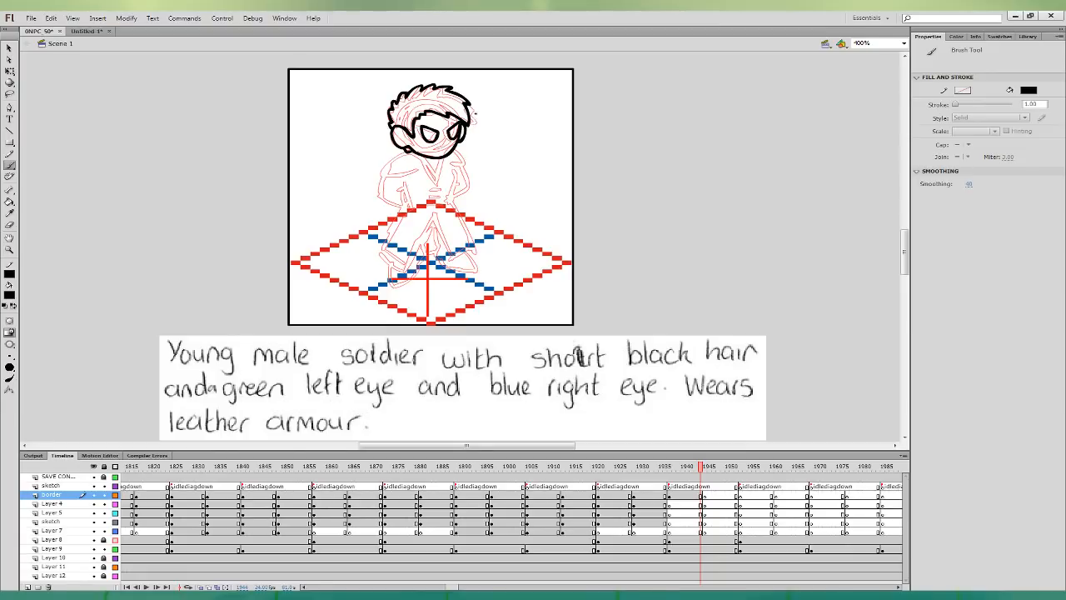
- Draw the leather armour in black on Layer 4, with shoulder flaps, V-neck, crossed lacing, split skirt and hem lines
left_click(702, 504)
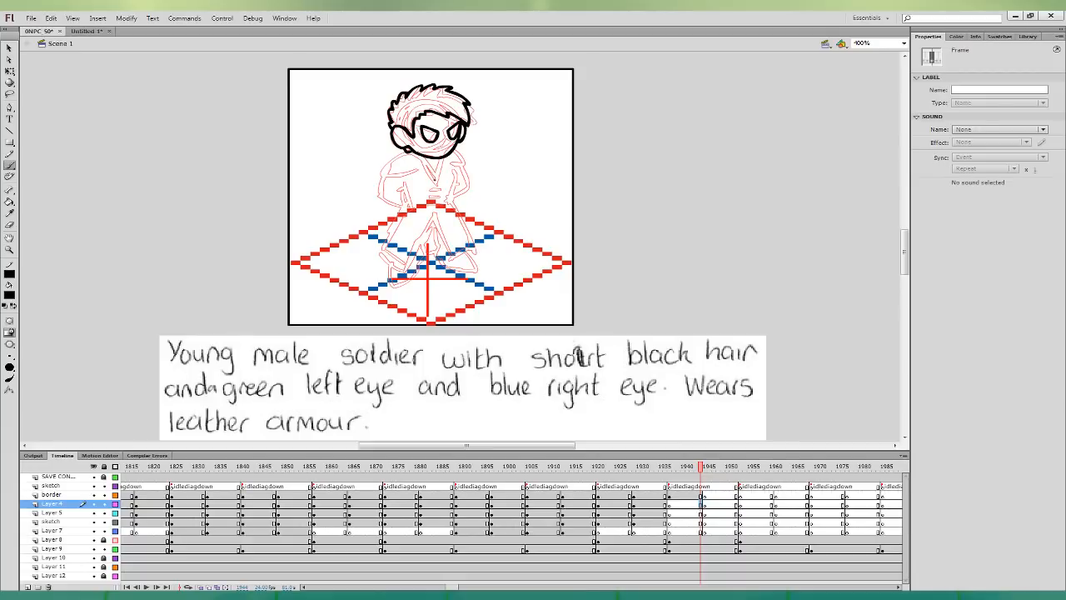
mouse_move(421, 157)
left_mouse_down()
mouse_move(434, 183)
mouse_move(381, 175)
left_mouse_up()
mouse_move(442, 163)
left_mouse_down()
mouse_move(436, 181)
mouse_move(450, 163)
mouse_move(414, 149)
left_mouse_up()
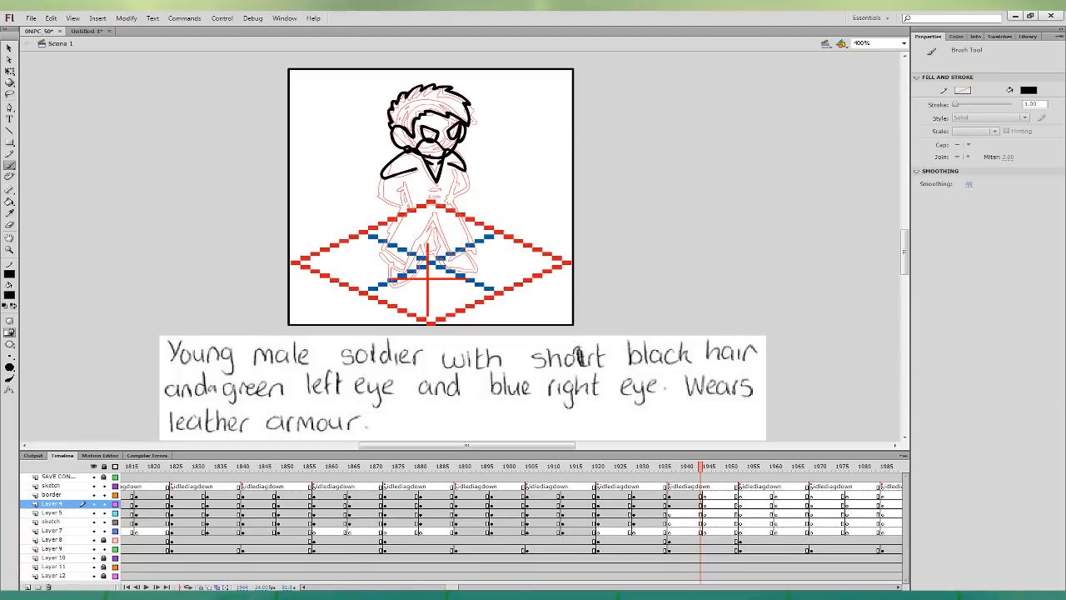
mouse_move(404, 204)
left_mouse_down()
mouse_move(384, 250)
mouse_move(405, 265)
mouse_move(433, 218)
mouse_move(448, 259)
mouse_move(456, 177)
left_mouse_up()
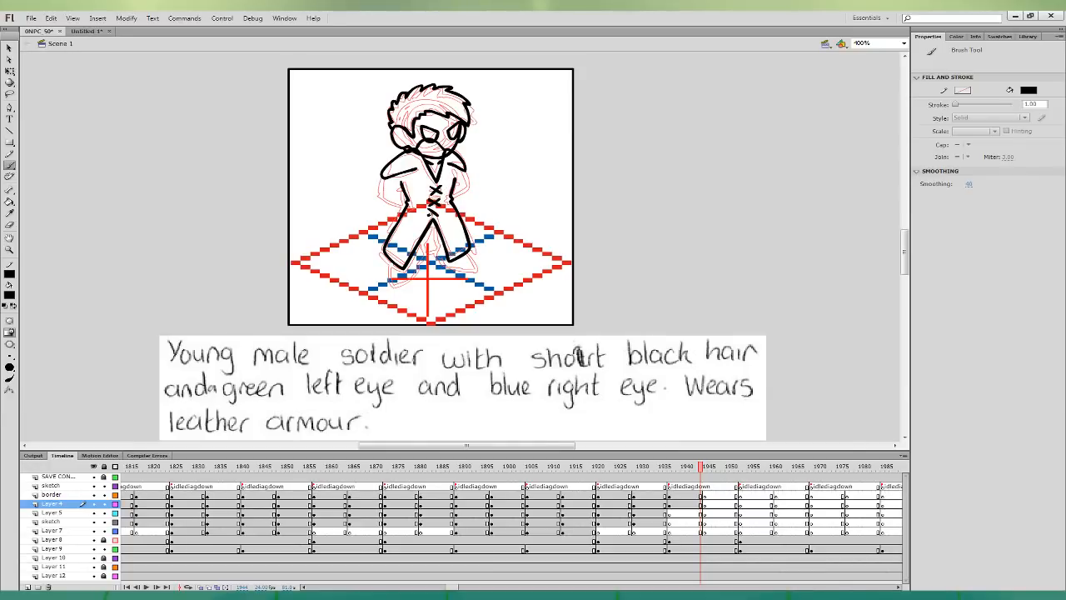
left_click_drag(388, 247, 400, 259)
left_click_drag(462, 248, 451, 254)
- Draw the arms held behind the back on Layer 5, with shoulder seams and crossed creases at the elbows
left_click(703, 512)
mouse_move(387, 170)
left_mouse_down()
mouse_move(376, 193)
mouse_move(423, 212)
left_mouse_up()
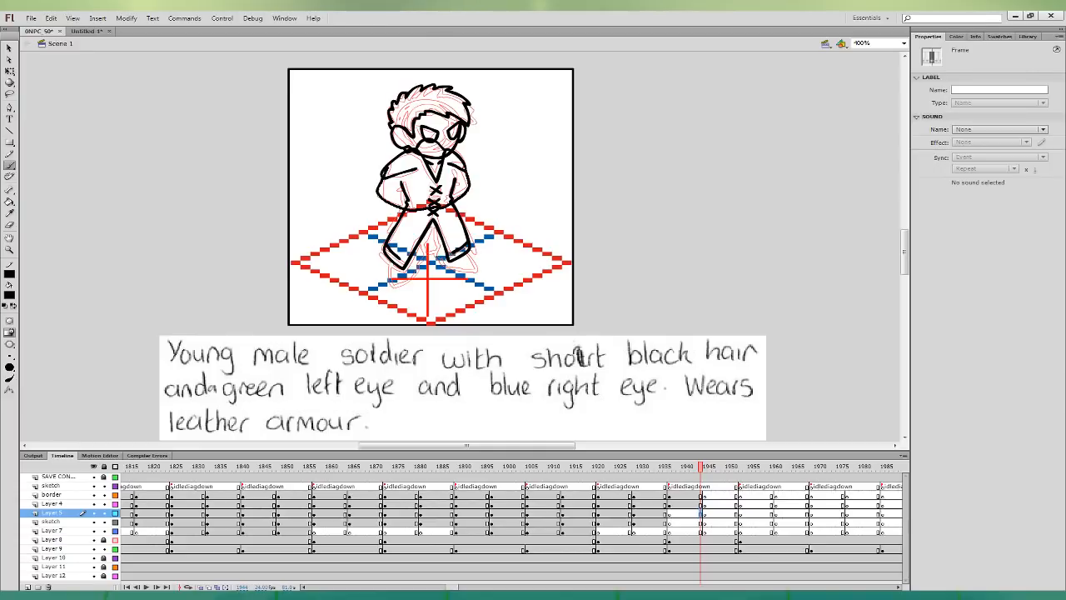
left_click_drag(465, 158, 386, 171)
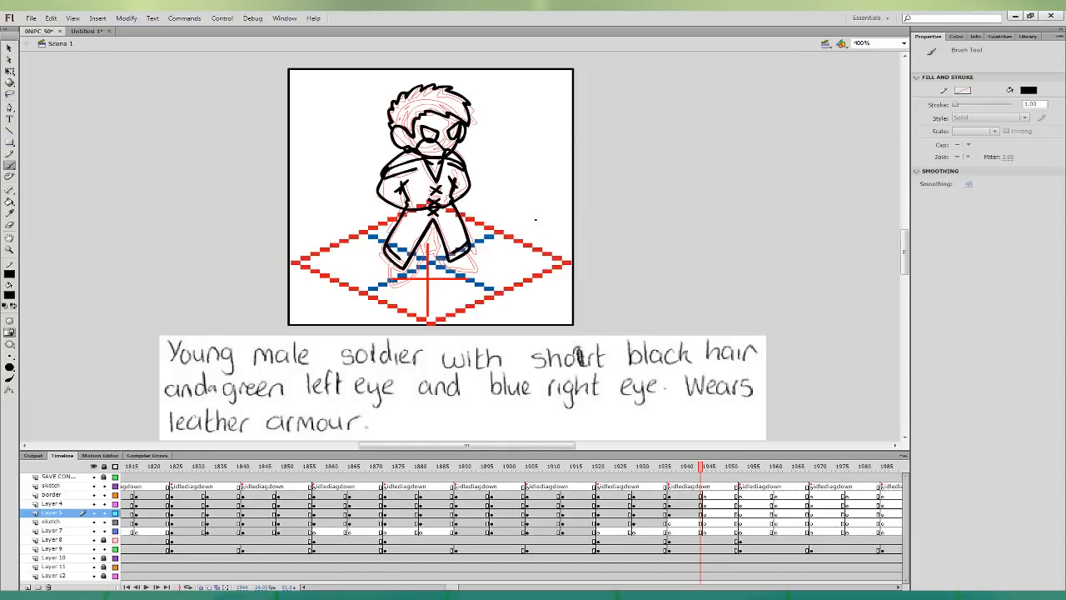
- Hide Layer 5 and adjust both lower flaps of the armour's skirt slightly with Free Transform on Layer 4
left_click(692, 504)
left_click(93, 513)
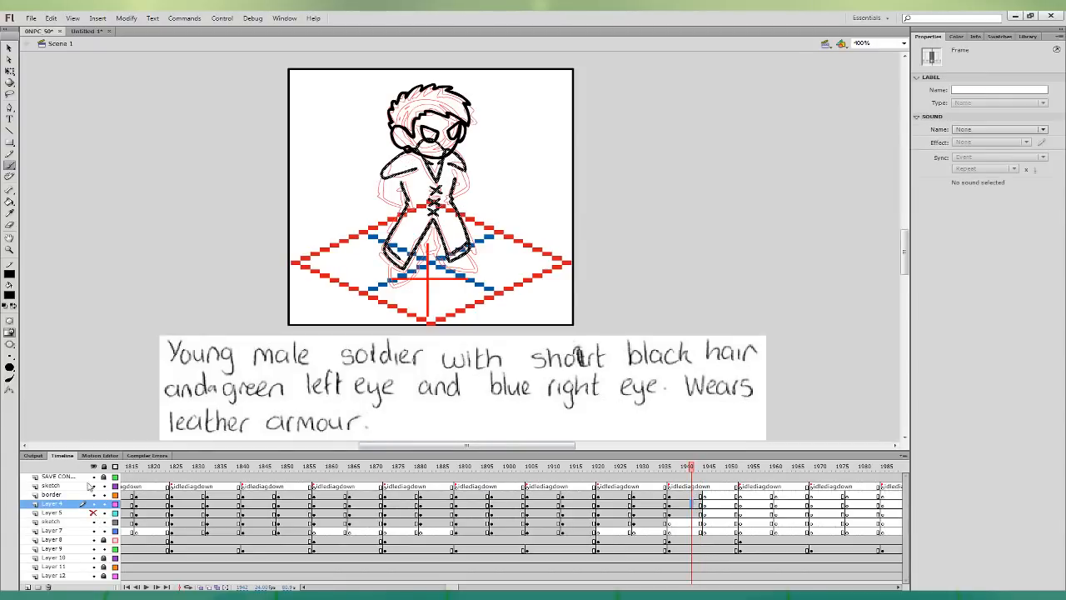
left_click(10, 72)
left_click_drag(533, 283, 468, 252)
left_click(498, 231)
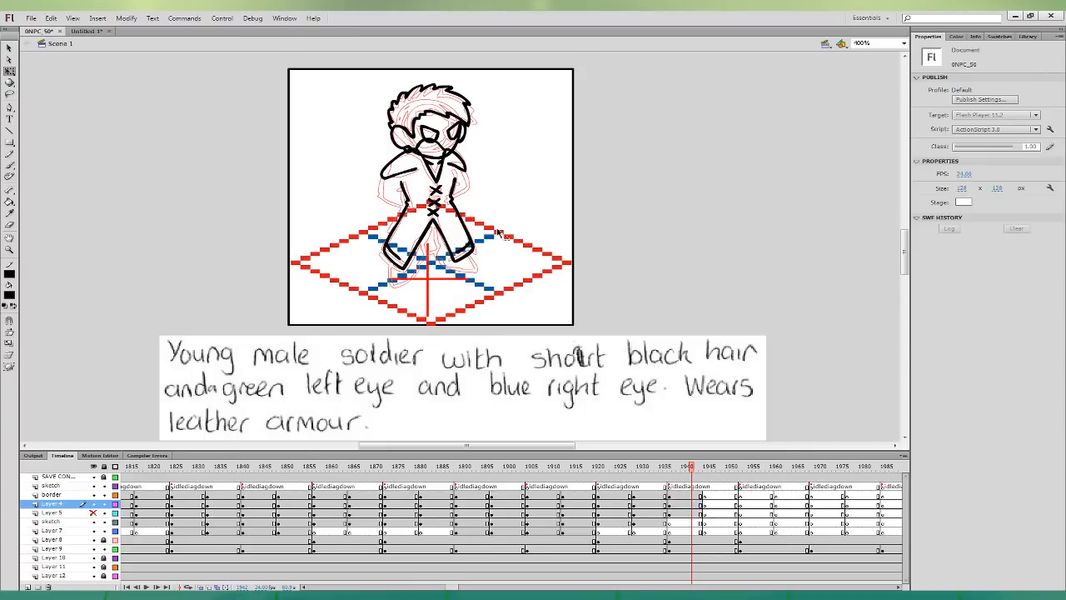
left_click_drag(354, 288, 434, 221)
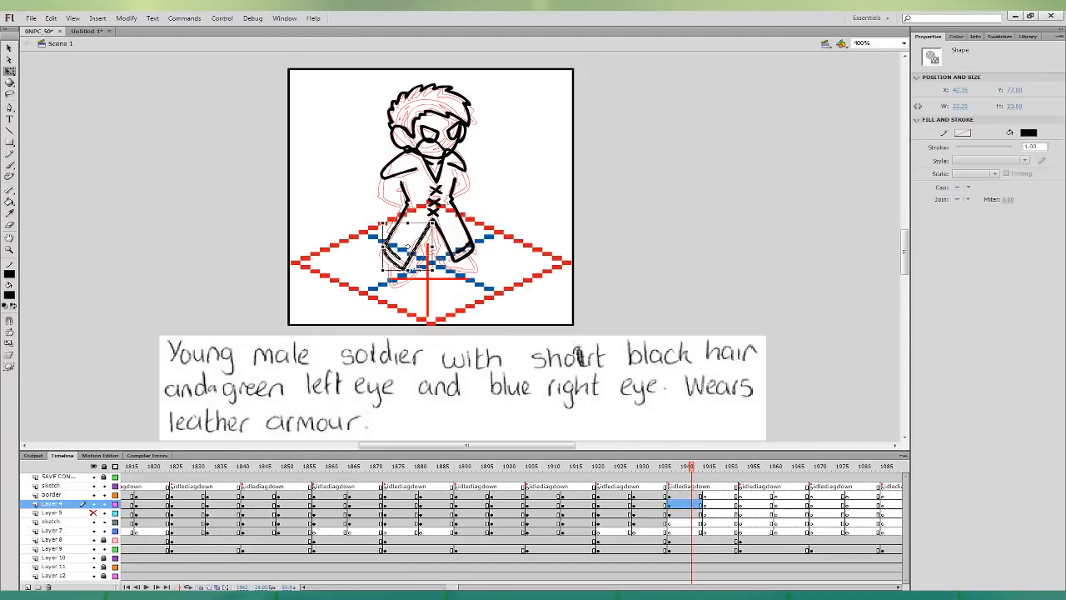
left_click_drag(416, 269, 419, 269)
left_click(473, 248)
left_click(543, 238)
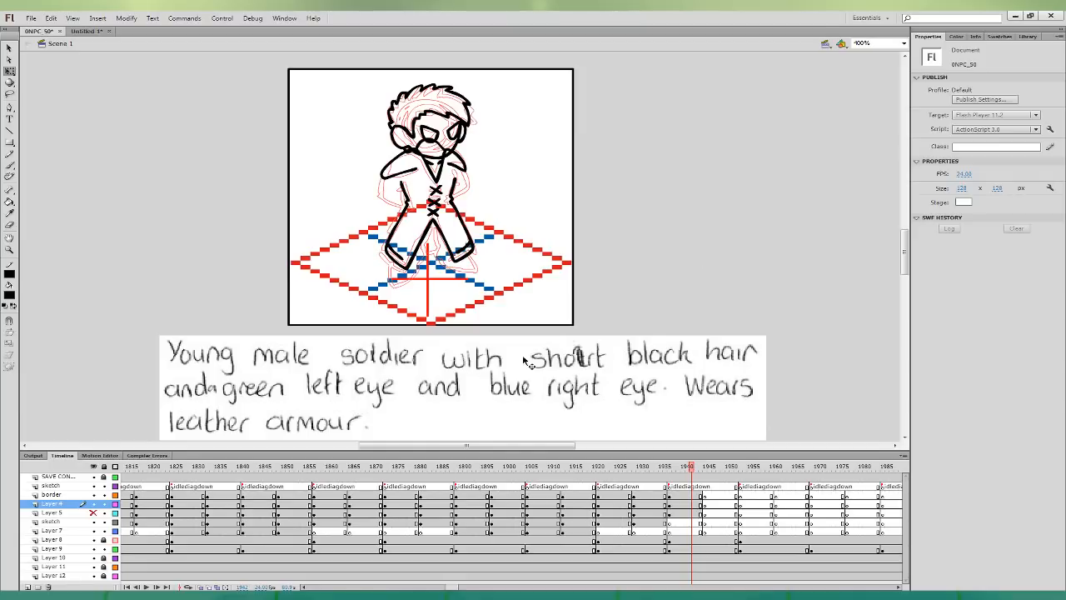
- Draw the legs and boots on the lower sketch layer and fill the gap between the legs with black
left_click(700, 522)
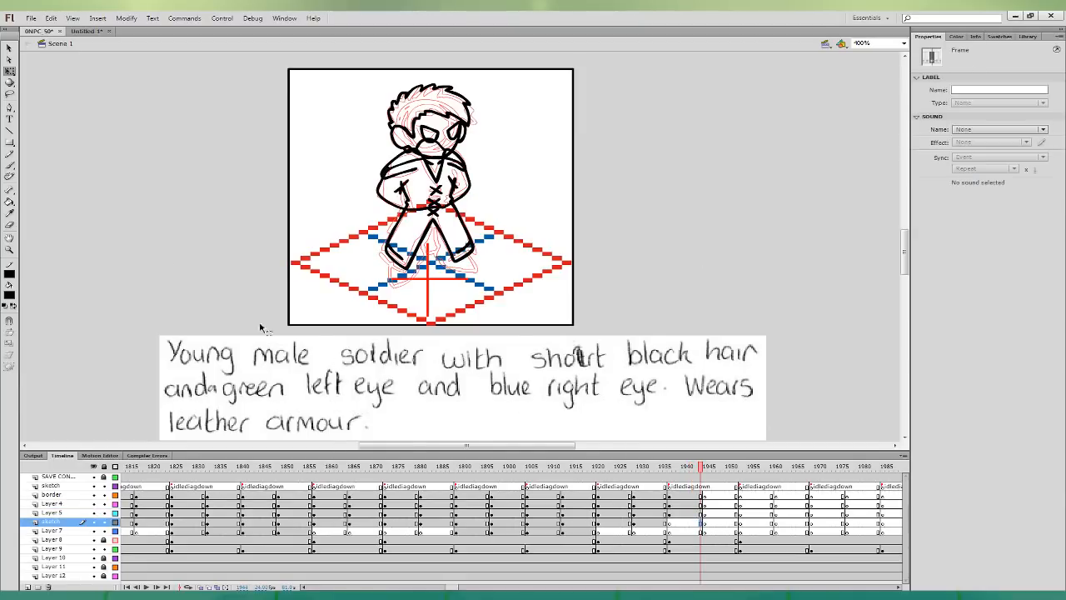
key("b")
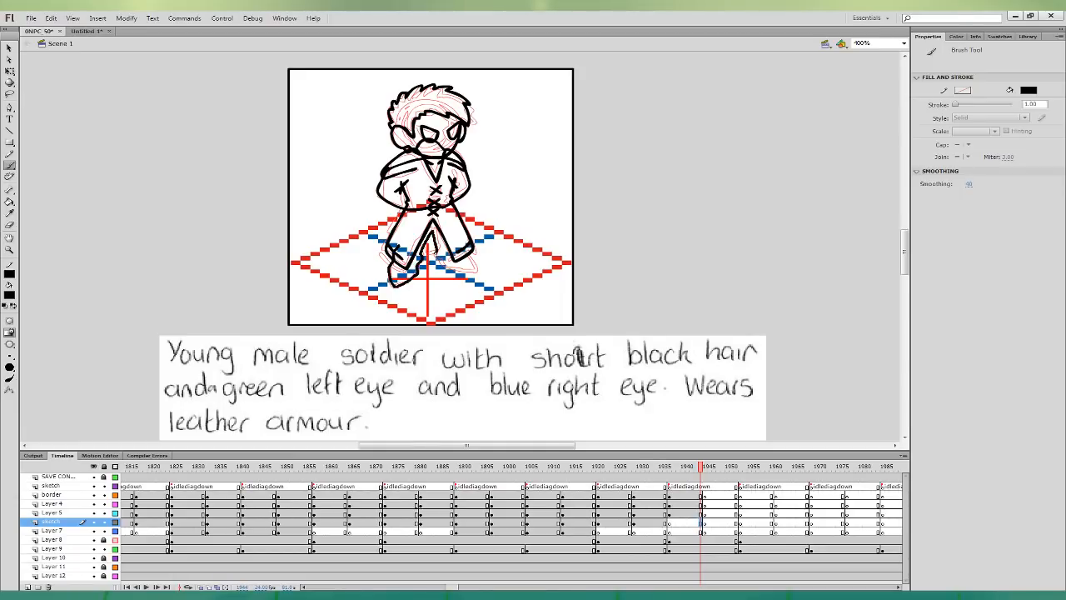
mouse_move(446, 267)
left_mouse_down()
mouse_move(476, 272)
mouse_move(452, 229)
mouse_move(412, 224)
mouse_move(406, 243)
left_mouse_up()
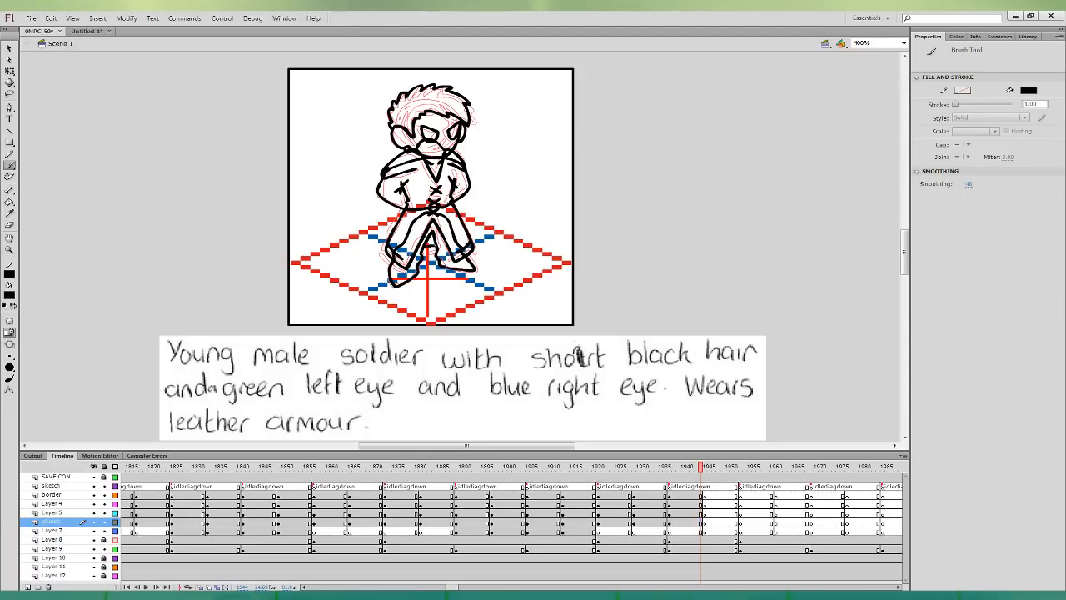
left_click(9, 201)
left_click(429, 241)
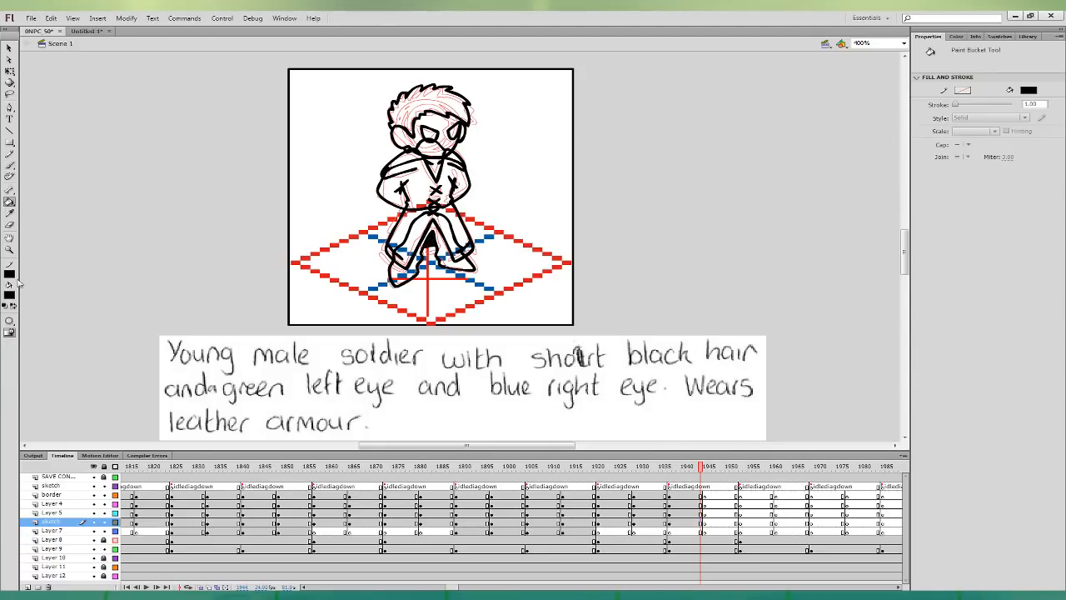
- Fill the hair with dark grey and the eye nearer the visible ear with green
left_click(12, 295)
left_click(445, 108)
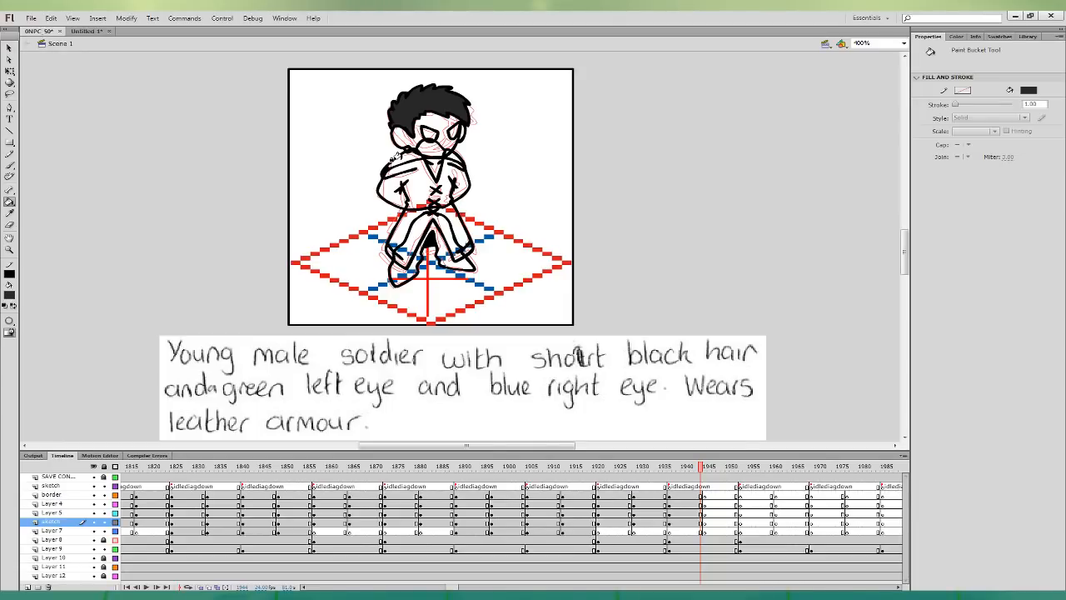
left_click(11, 296)
left_click(166, 313)
left_click(426, 135)
- Fill the remaining eye with teal blue and sample the hair's dark grey as the fill colour
key("ctrl+minus")
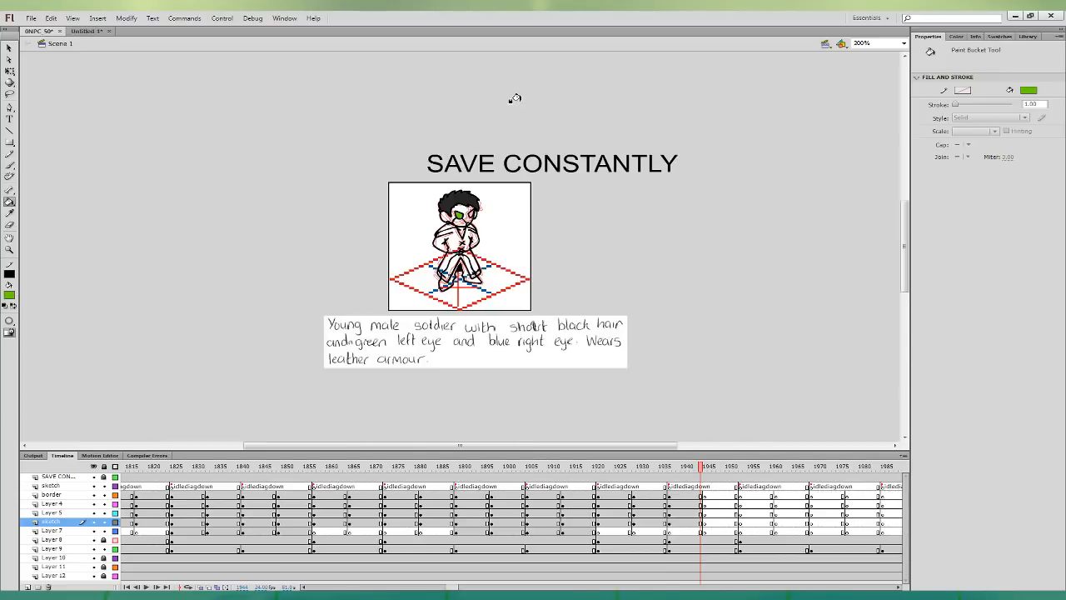
left_click(12, 296)
left_click(57, 335)
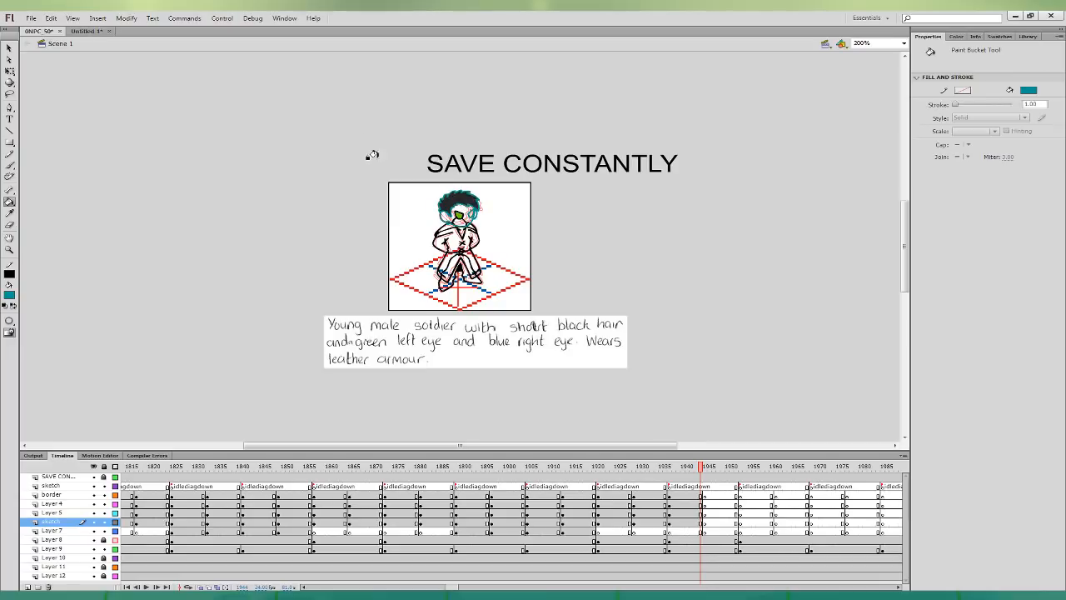
left_click(471, 213)
left_click(10, 214)
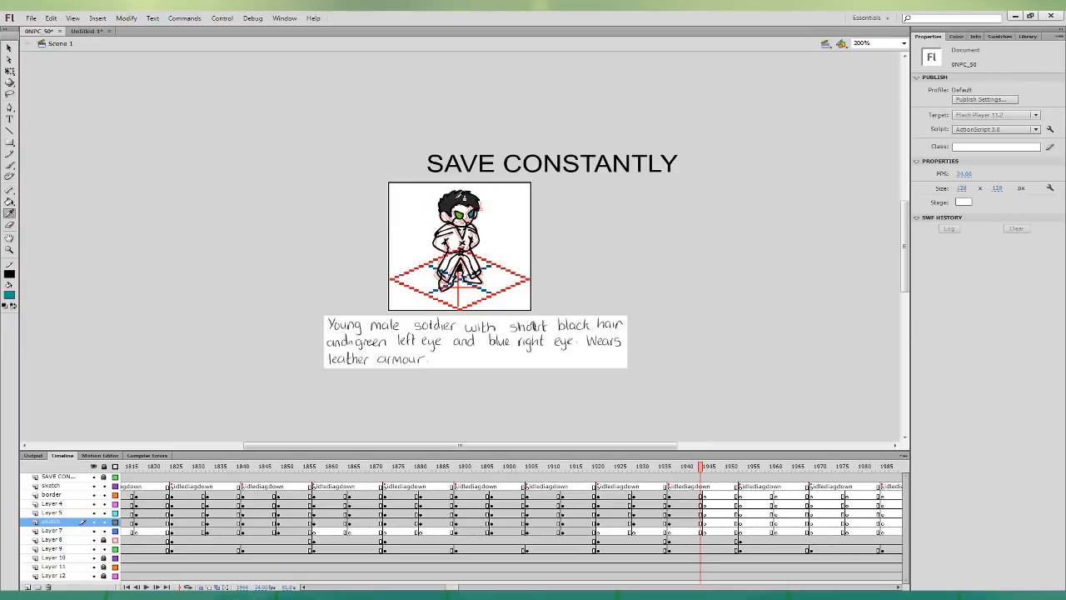
left_click(454, 198)
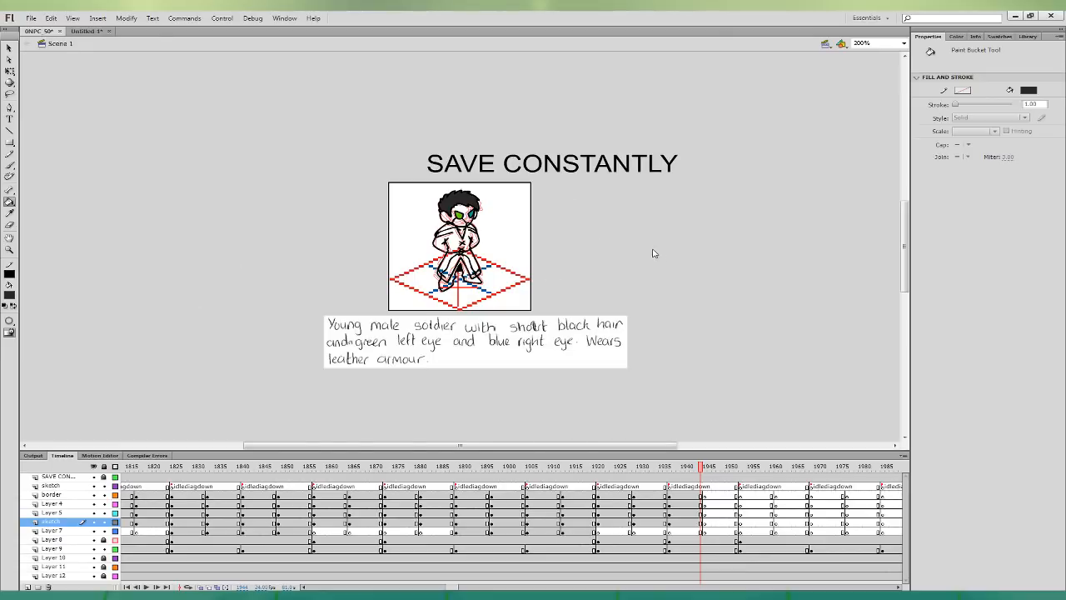
- Fill the face and ear with a pale cream skin tone and sample a dark fill colour
key("i")
left_click(469, 229)
key("i")
left_click(472, 288)
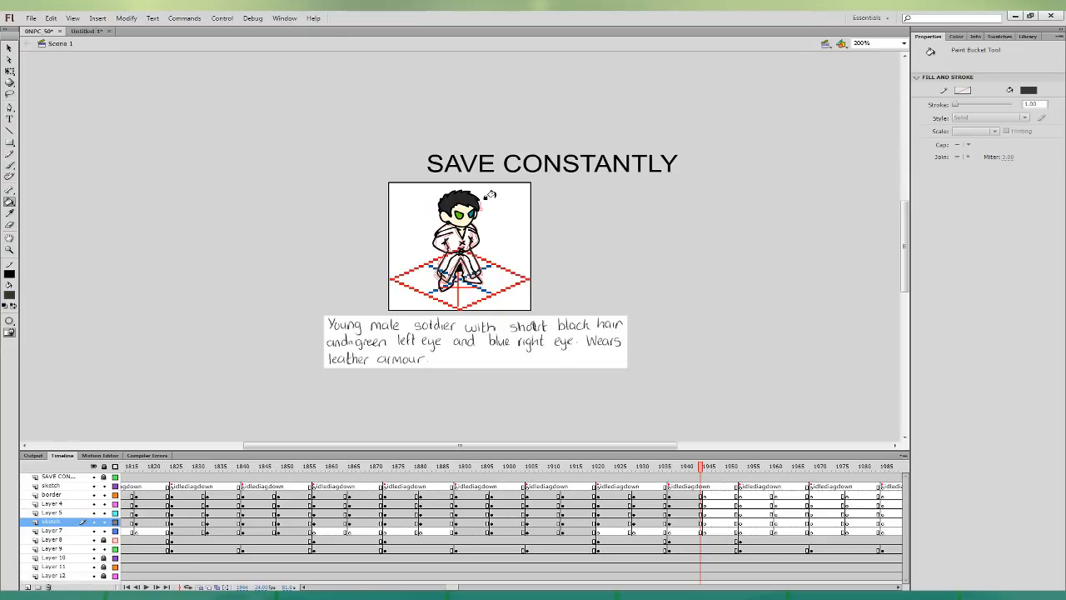
- Fill the soldier's trousers and boots on the lower sketch layer with the sampled dark grey
left_click(472, 280)
left_click(447, 284)
left_click(453, 266)
left_click(469, 269)
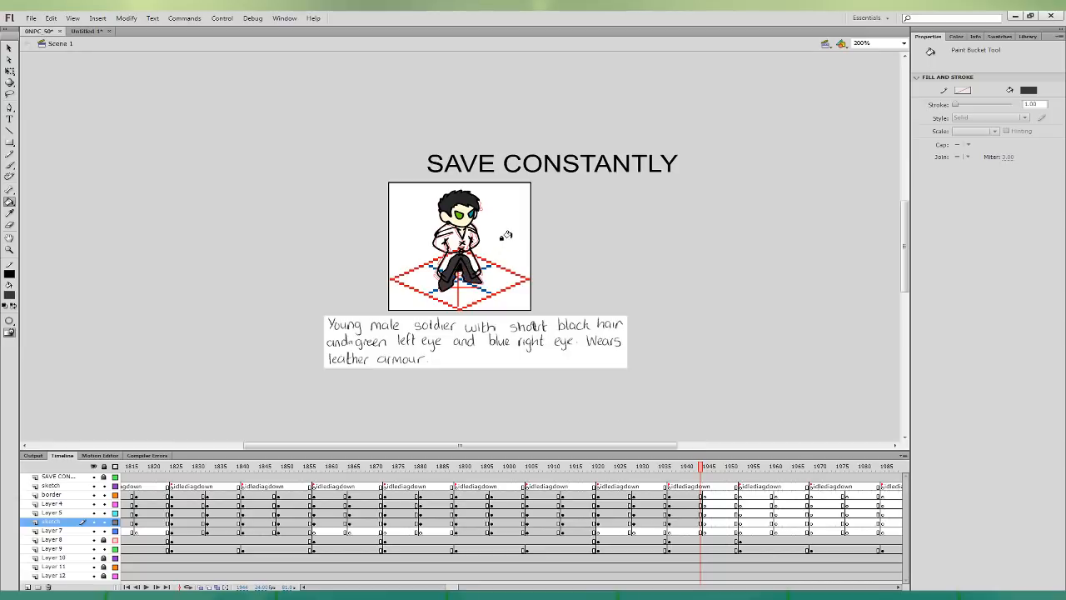
- Fill the soldier's arms and the Layer 4 coat with dark blue-grey
key("ctrl+=")
left_click_drag(734, 255, 670, 288)
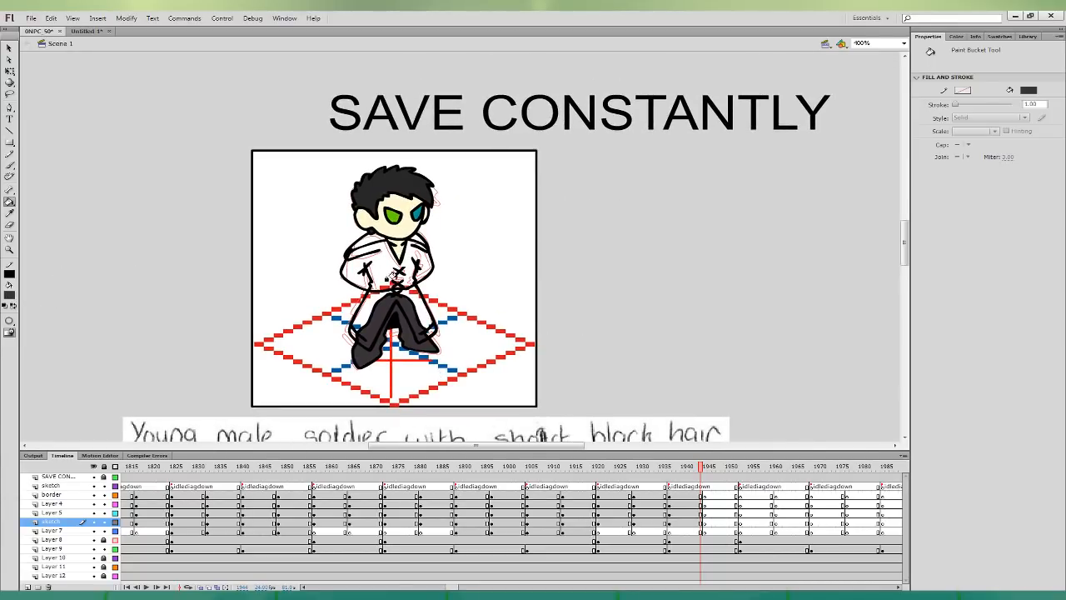
left_click(386, 274)
left_click(697, 503)
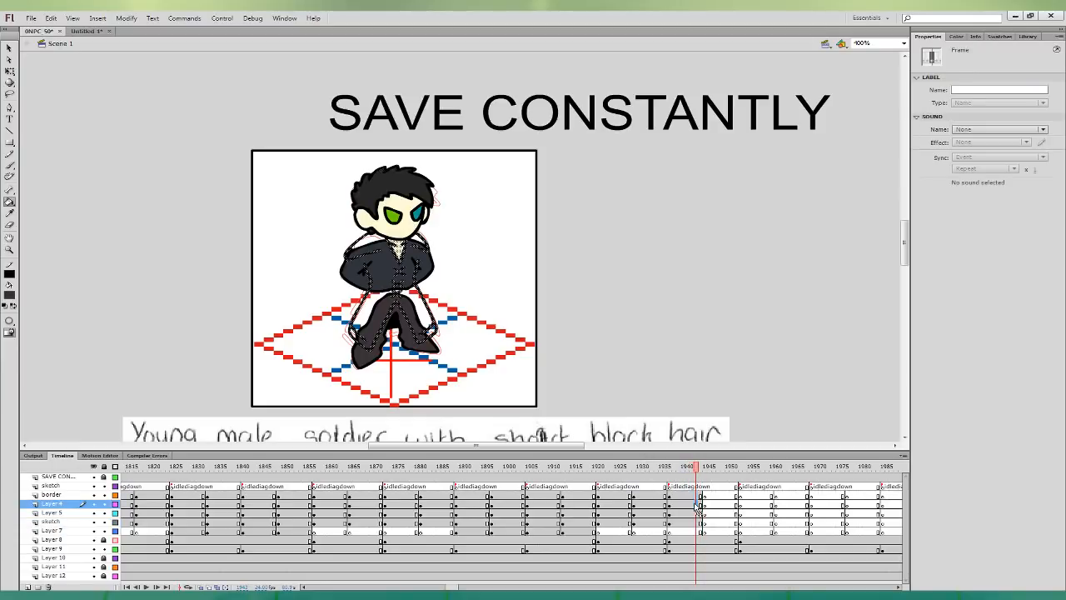
key("b")
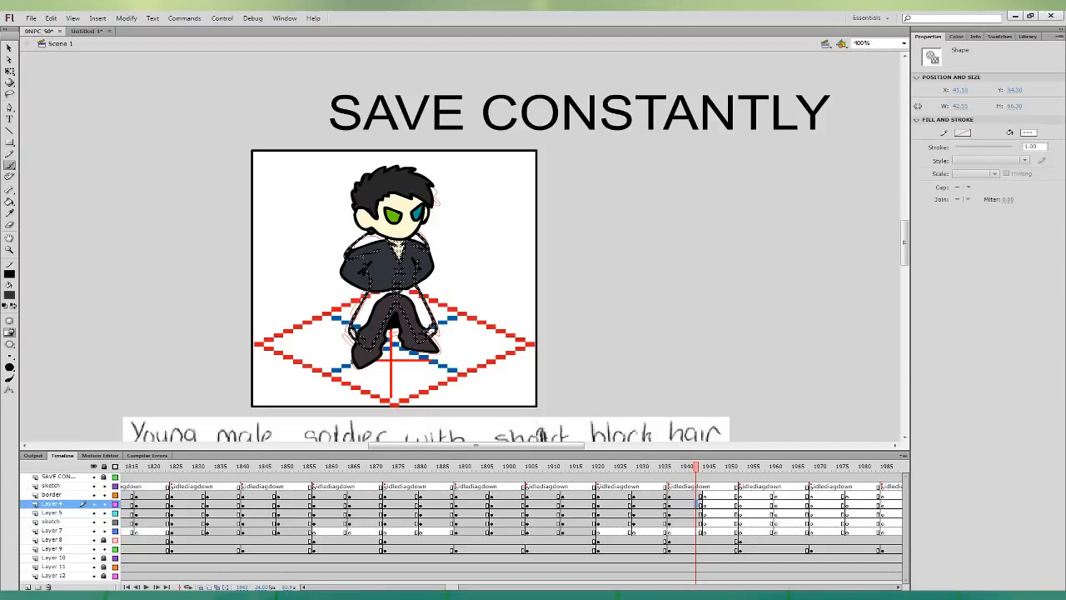
left_click(414, 257)
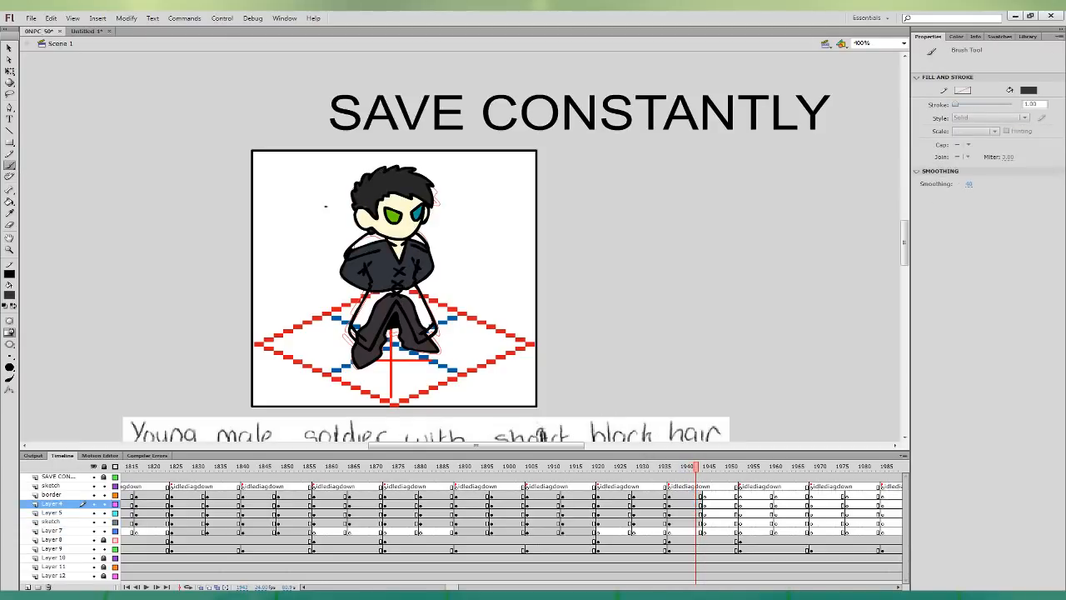
key("k")
left_click(366, 243)
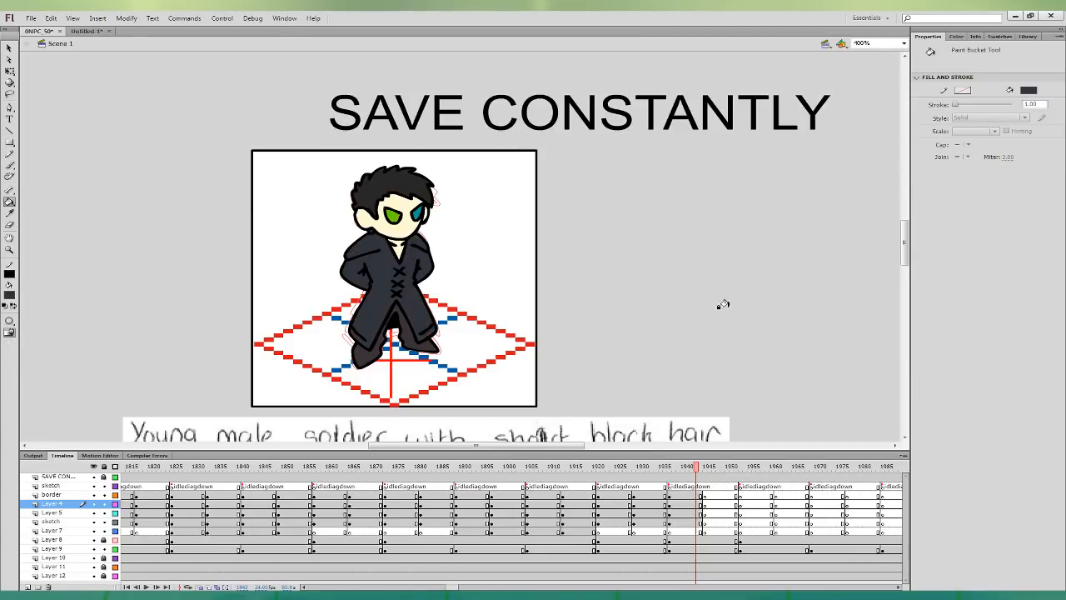
- Duplicate the soldier's artwork into the second half of the idle animation and slightly reshape the legs there with Free Transform
left_click(679, 521)
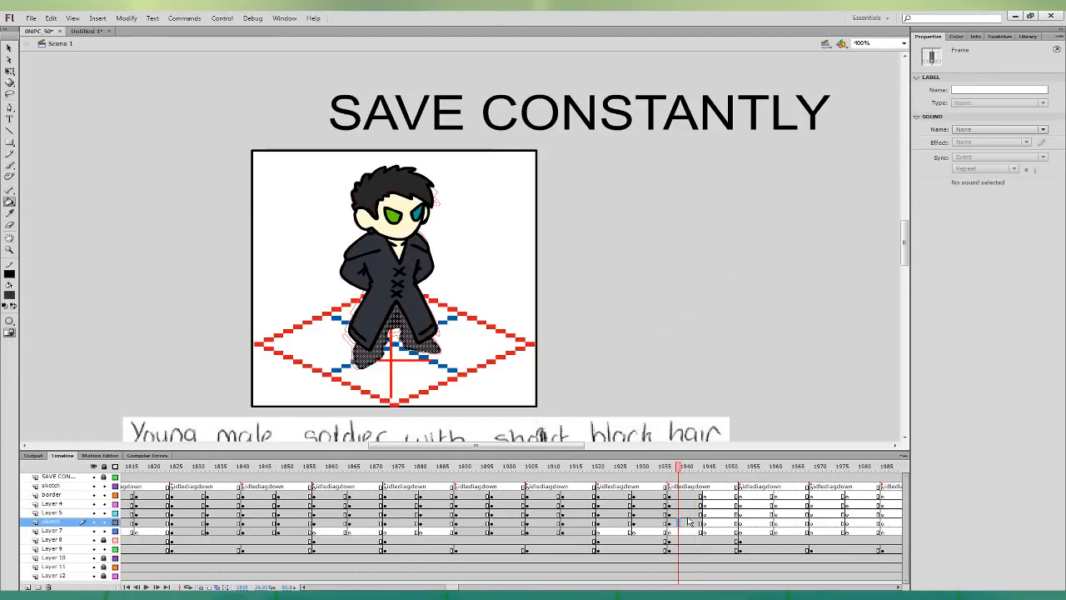
mouse_move(683, 495)
left_mouse_down()
mouse_move(698, 526)
mouse_move(714, 525)
left_mouse_up()
left_click(714, 513)
left_click(9, 72)
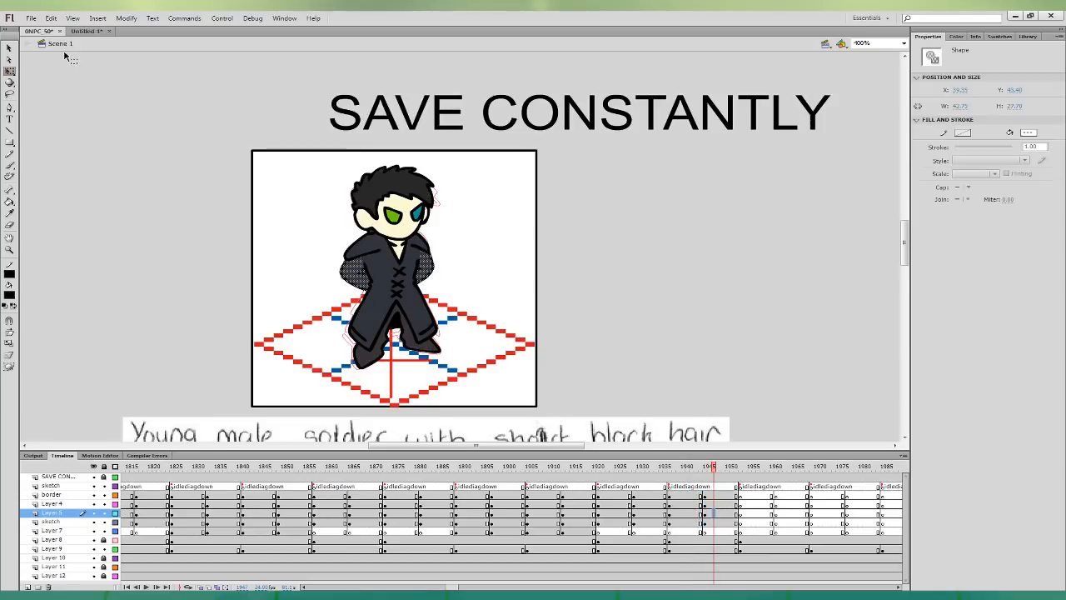
left_click(719, 523)
left_click_drag(413, 298, 416, 298)
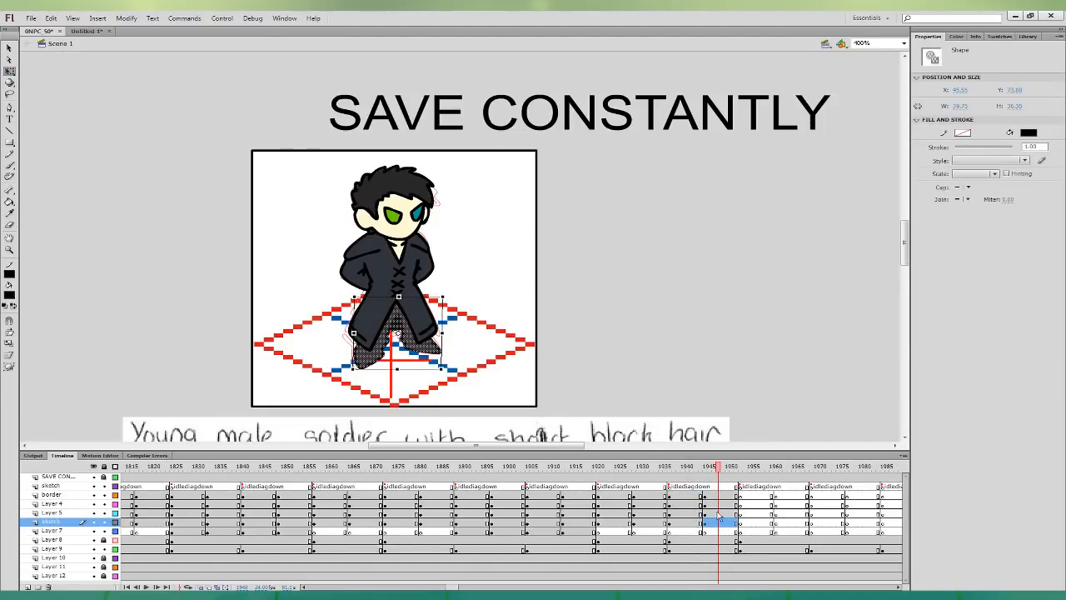
- Nudge the soldier's head, coat and arms slightly right and down in the second idle pose and check the previous frames
left_click_drag(718, 497, 719, 513)
key("Right")
key("Down")
key("comma")
key("comma")
key("comma")
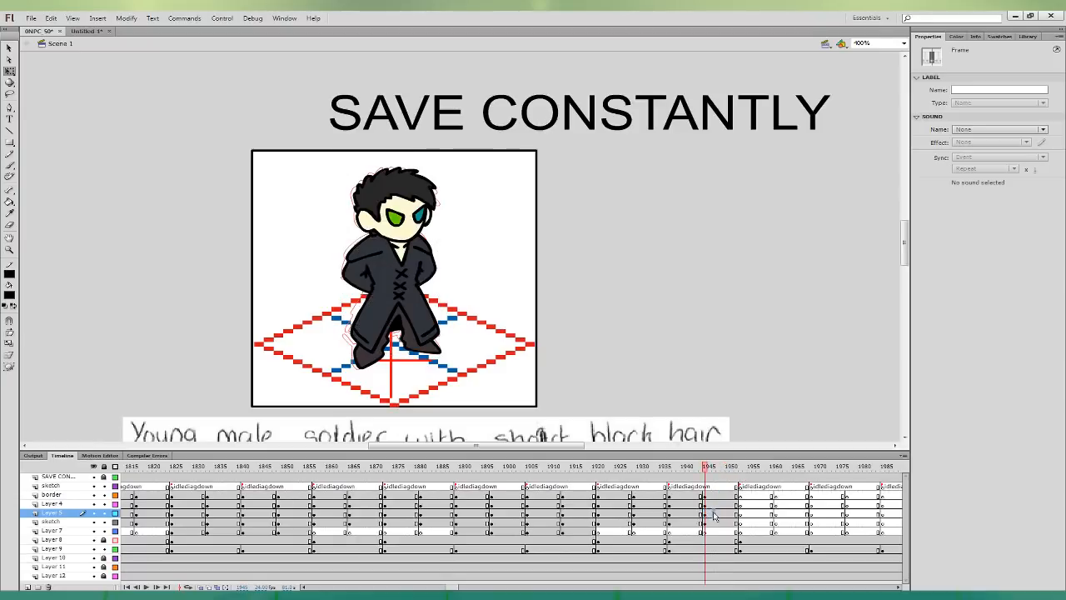
- Slightly skew the arms on Layer 5 in the second pose and nudge the head one step right
left_click(714, 513)
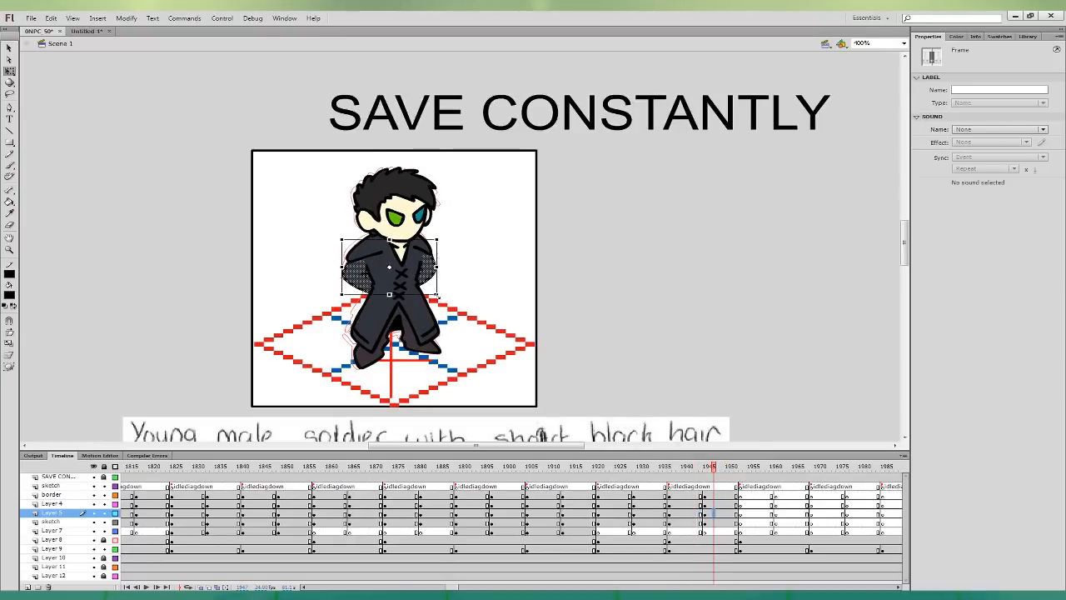
left_click_drag(437, 295, 420, 297)
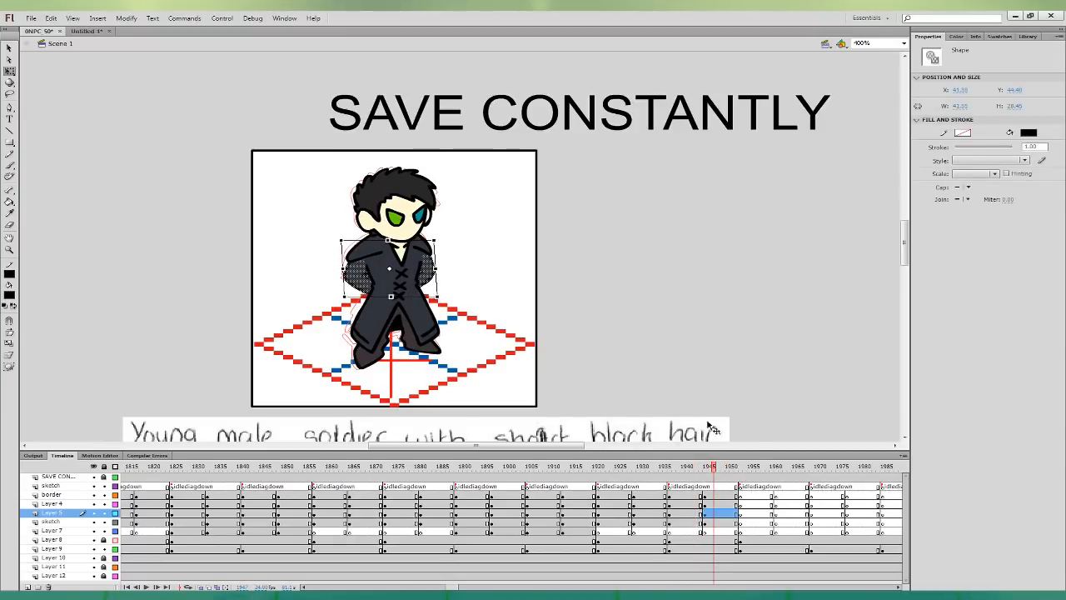
left_click(693, 495)
left_click(714, 495)
key("Right")
left_click(698, 496)
left_click(718, 495)
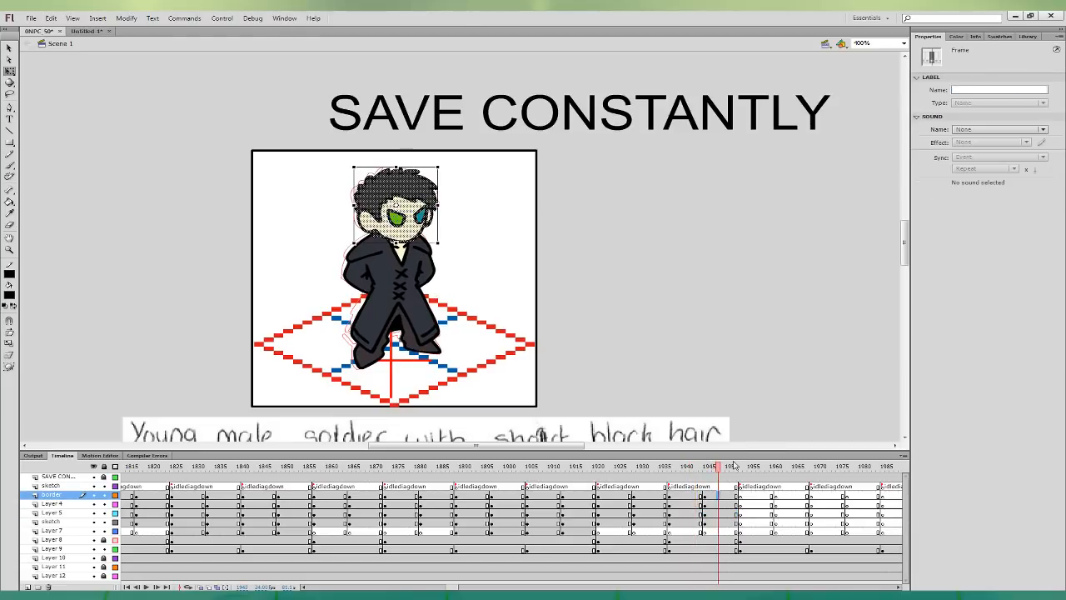
- Copy the soldier's complete idle animation frames and paste them over the existing frames in the Untitled-1 document
left_click_drag(669, 495, 733, 528)
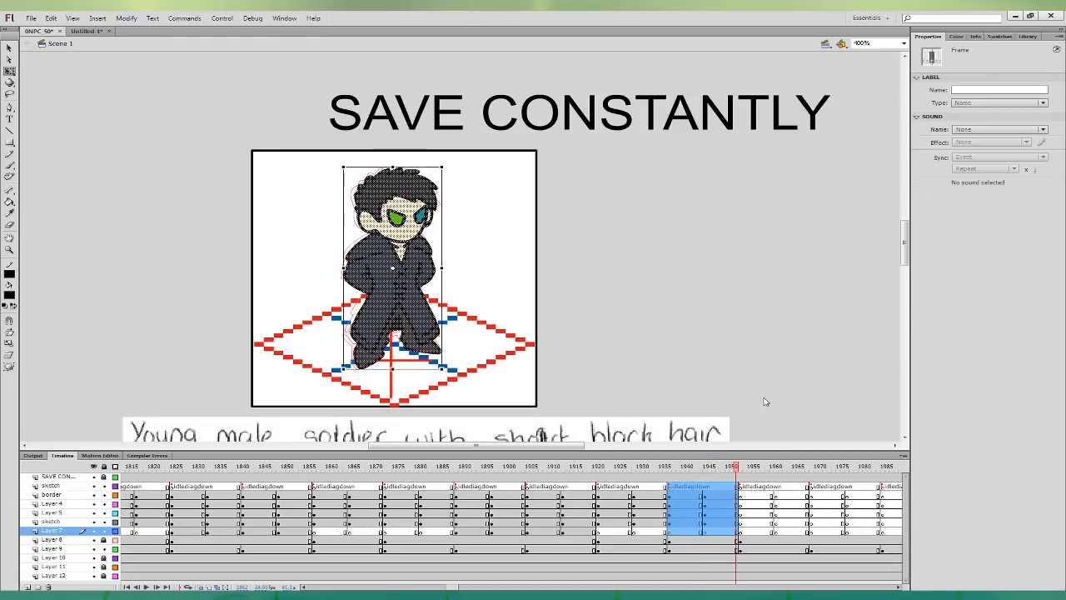
left_click(93, 32)
left_click(61, 523, "shift")
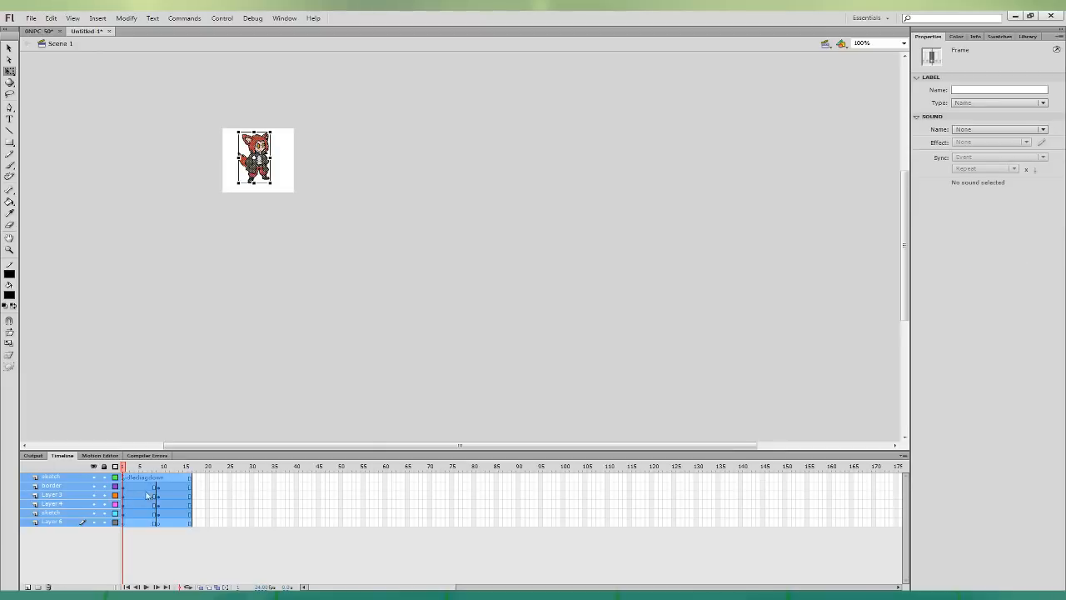
right_click(147, 492)
left_click(194, 374)
left_click(32, 18)
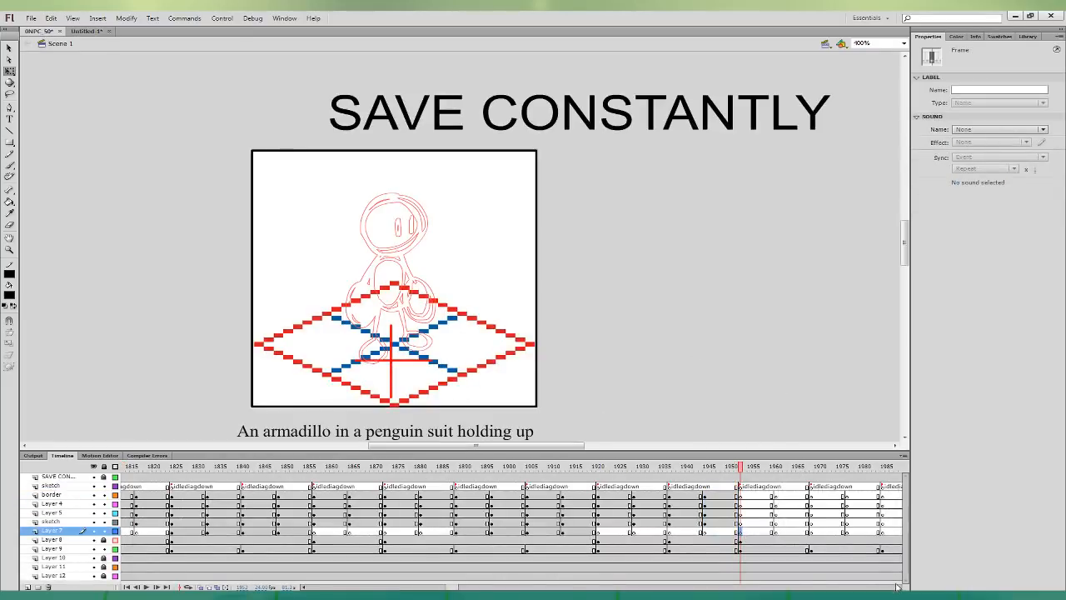
- Sketch the armadillo's tilted rectangular sign with a blue brush on the border layer of the next idle section
left_click(897, 587)
key("ctrl+minus")
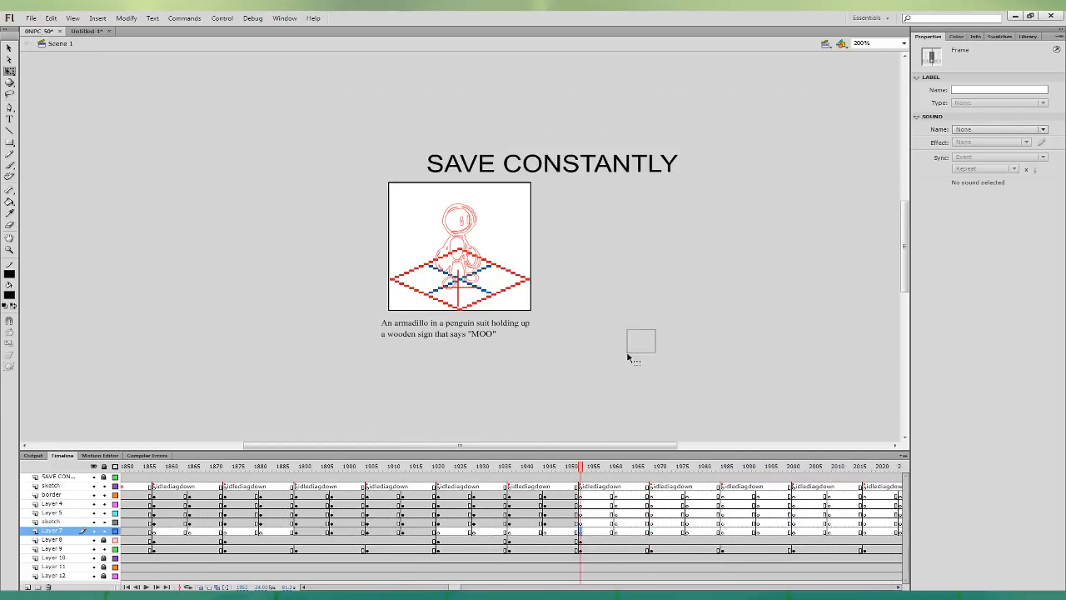
left_click_drag(628, 354, 633, 357)
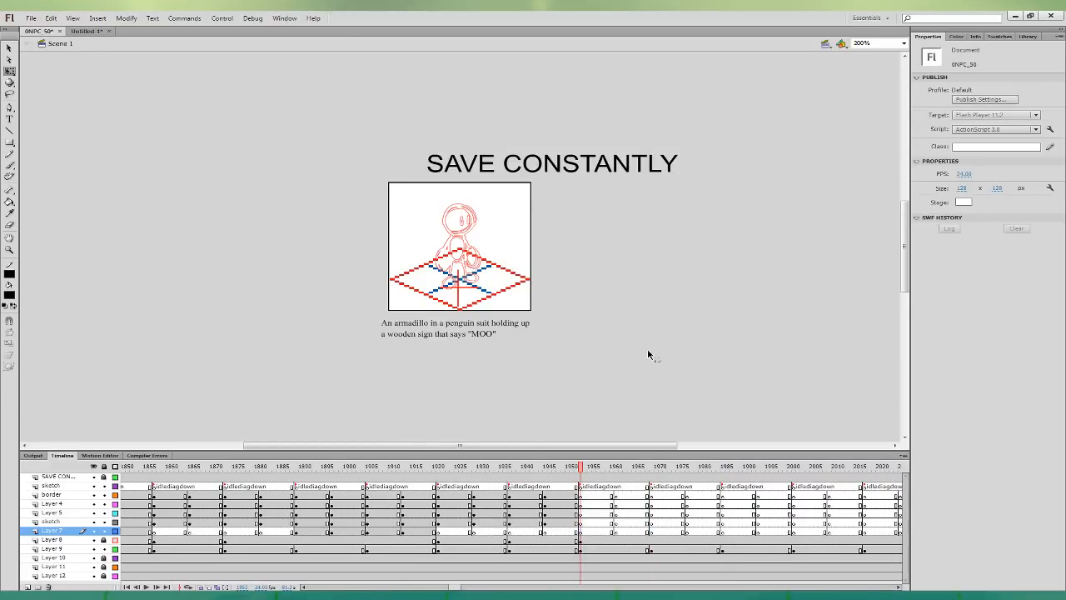
key("b")
left_click(26, 331)
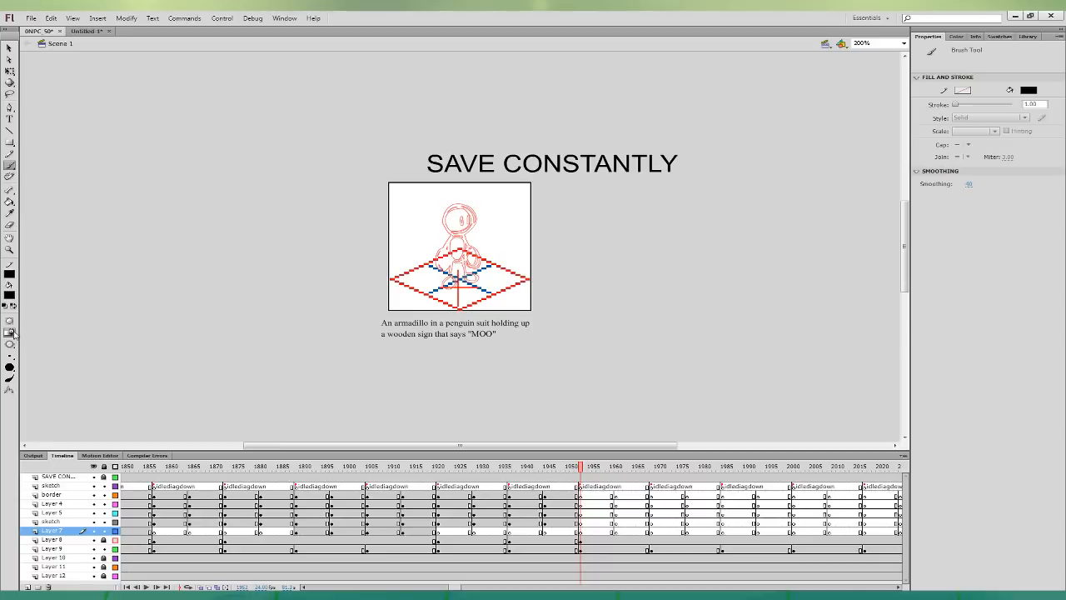
left_click(10, 295)
left_click(36, 349)
left_click(612, 495)
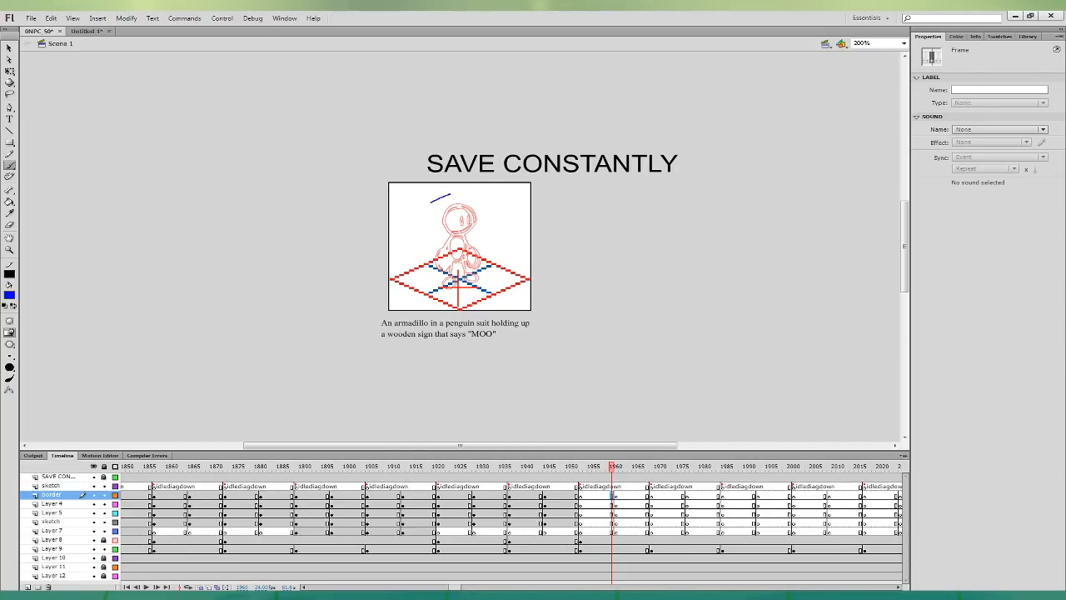
mouse_move(429, 201)
left_mouse_down()
mouse_move(415, 228)
mouse_move(423, 239)
mouse_move(462, 221)
mouse_move(437, 191)
left_mouse_up()
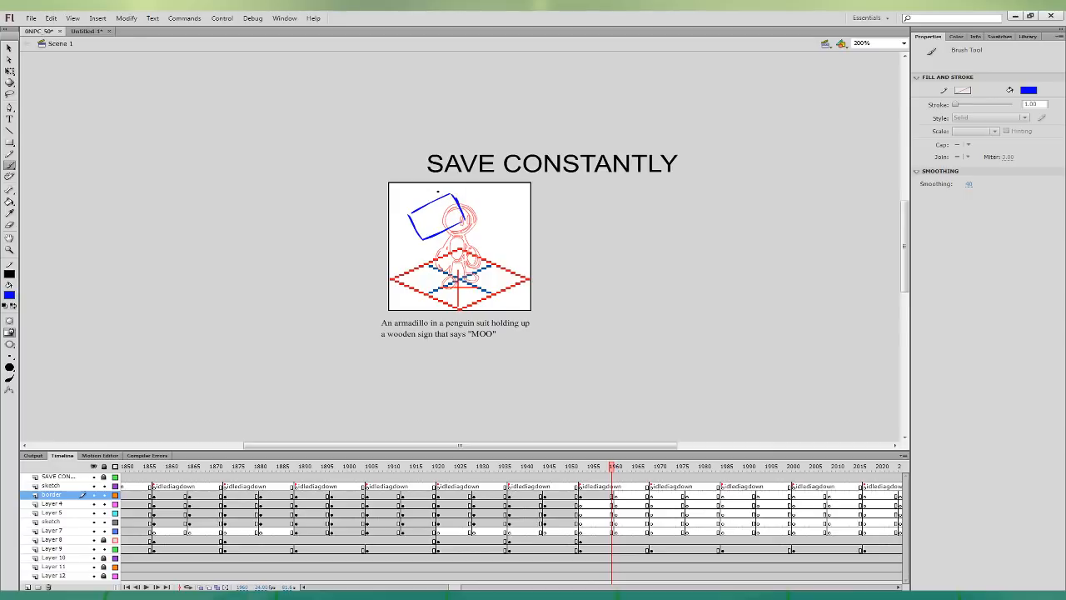
- Sketch the sign's handle, the two hands gripping it, and the armadillo's round head with a curled snout
left_click_drag(443, 237, 459, 273)
key("ctrl+z")
key("ctrl+z")
left_click_drag(475, 224, 491, 255)
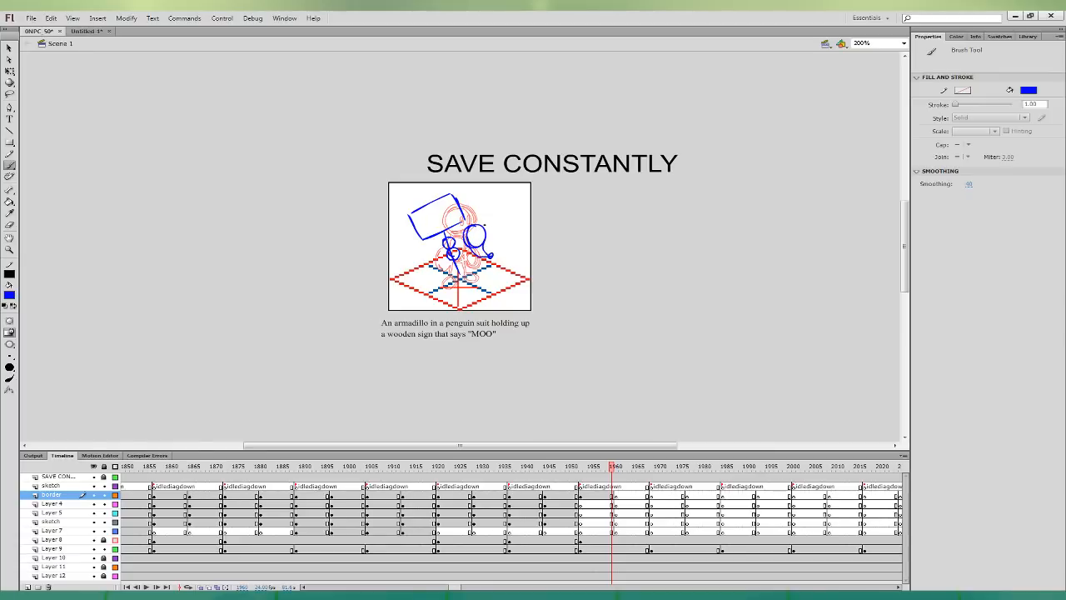
- Sketch the armadillo's ears, eyes, arm and body in blue
left_click_drag(453, 224, 467, 227)
left_click_drag(486, 226, 481, 248)
key("ctrl+z")
key("ctrl+z")
left_click_drag(469, 237, 473, 244)
left_click_drag(477, 235, 436, 251)
key("ctrl+z")
left_click_drag(438, 243, 478, 260)
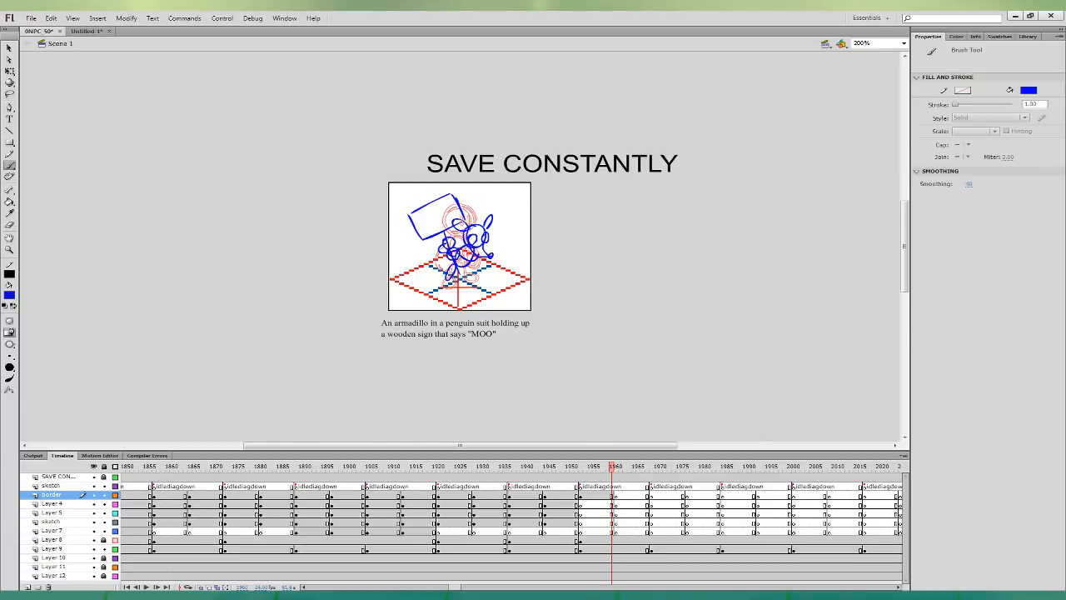
- Sketch the armadillo's legs, feet and penguin suit details, redoing stray strokes
key("ctrl+z")
mouse_move(451, 265)
left_mouse_down()
mouse_move(442, 273)
mouse_move(451, 276)
left_mouse_up()
left_click_drag(454, 266, 466, 268)
key("ctrl+z")
left_click_drag(466, 236, 483, 245)
mouse_move(463, 237)
left_mouse_down()
mouse_move(443, 253)
mouse_move(454, 267)
mouse_move(483, 249)
mouse_move(444, 265)
mouse_move(460, 268)
left_mouse_up()
key("ctrl+z")
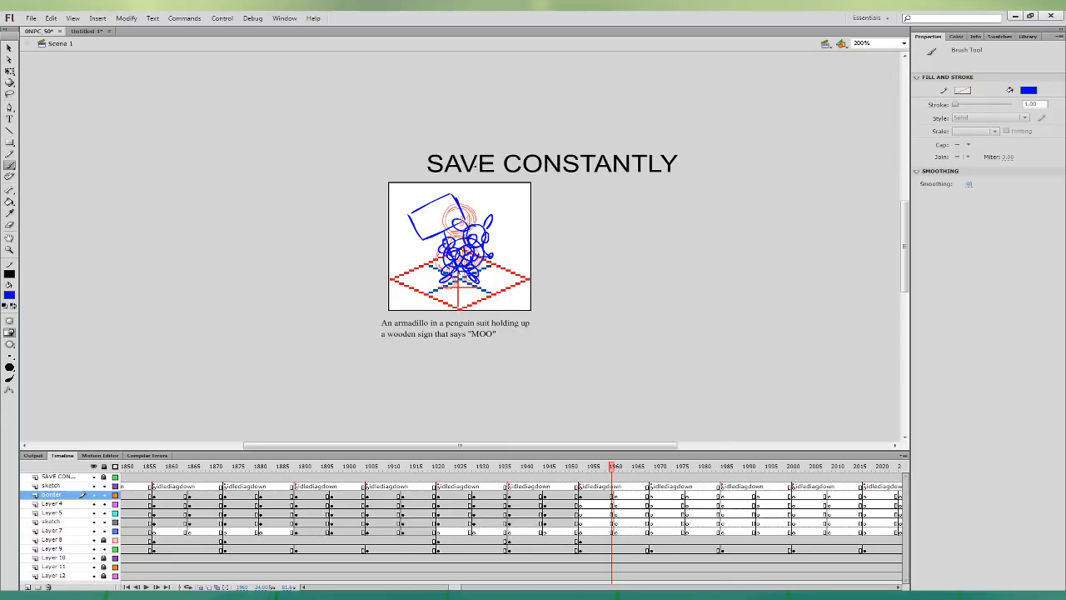
- Letter MOO on the sketched sign and add its edge thickness
mouse_move(463, 218)
left_mouse_down()
mouse_move(457, 197)
mouse_move(411, 210)
mouse_move(448, 218)
mouse_move(443, 210)
left_mouse_up()
key("ctrl+z")
key("ctrl+z")
mouse_move(450, 207)
left_mouse_down()
mouse_move(447, 215)
mouse_move(448, 206)
left_mouse_up()
key("ctrl+z")
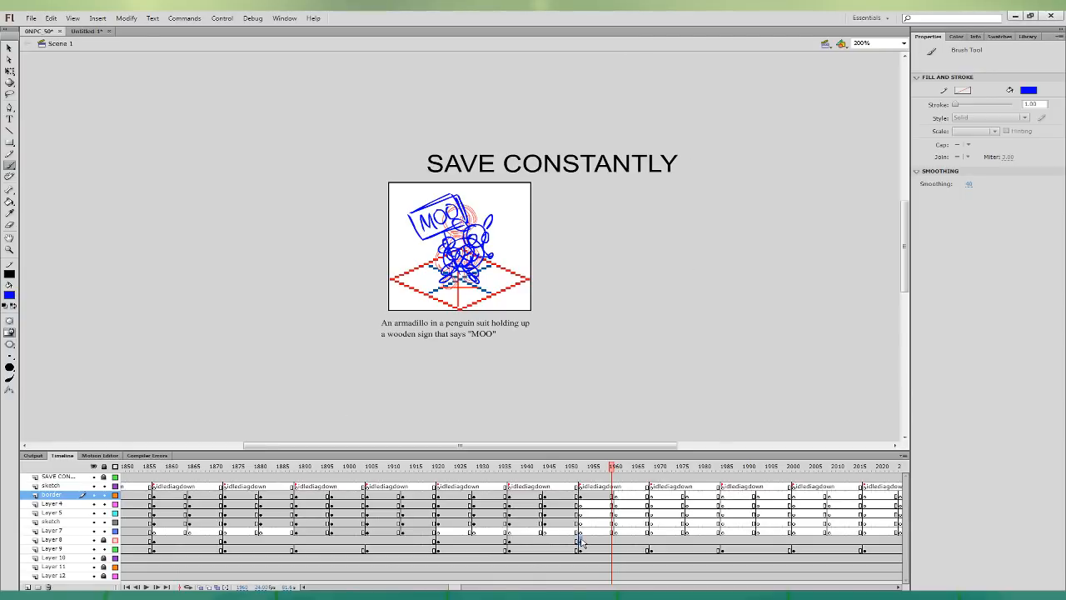
- Move the Layer 8 body template keyframe to frame 1984 and insert blank keyframes at frames 1968 and 1952
left_click(580, 541)
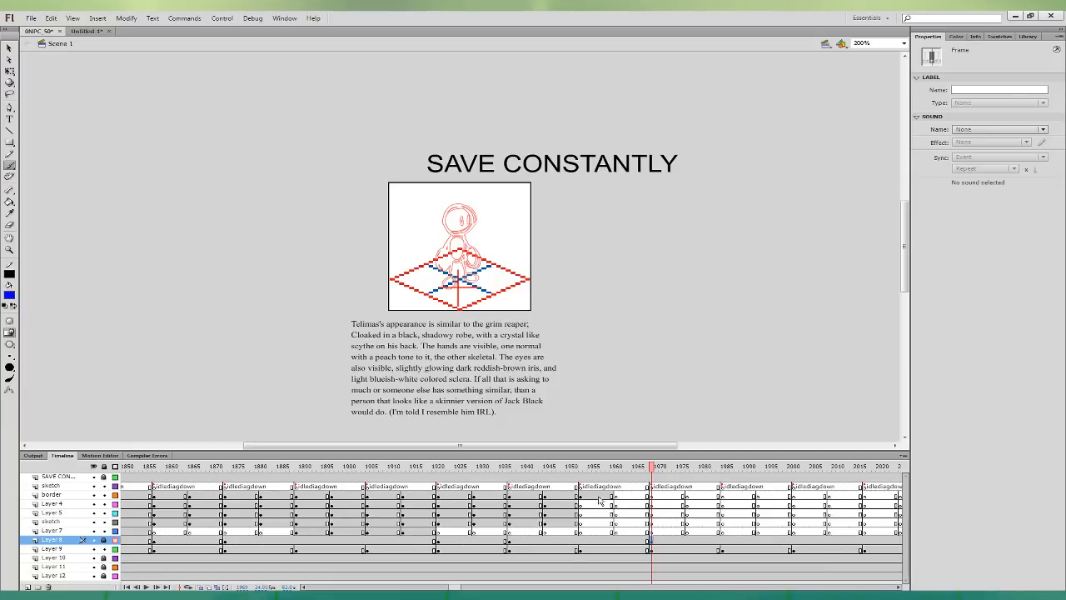
left_click(721, 540)
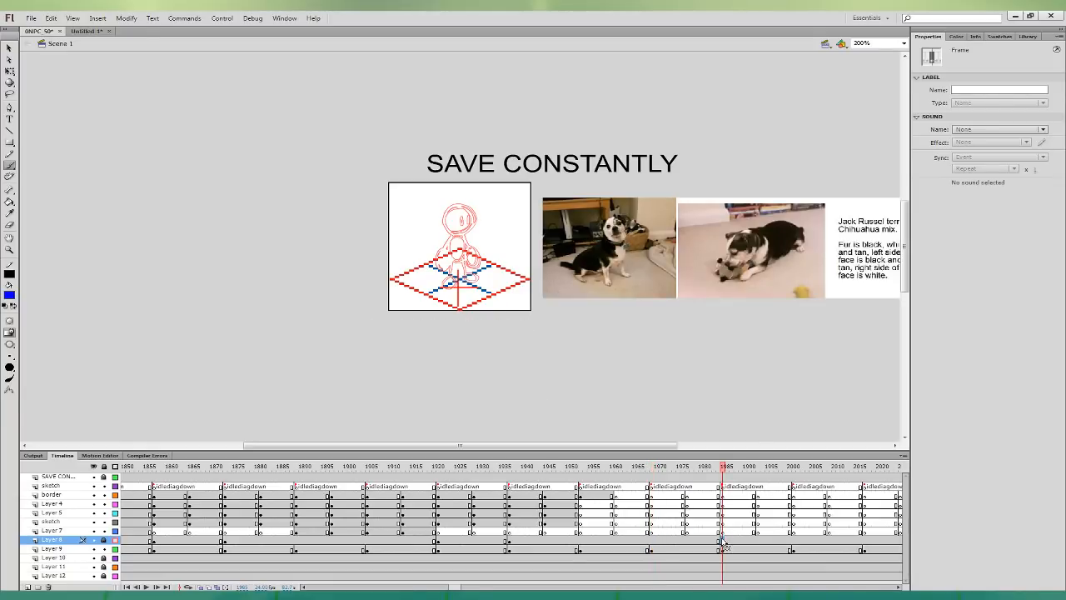
left_click(651, 540)
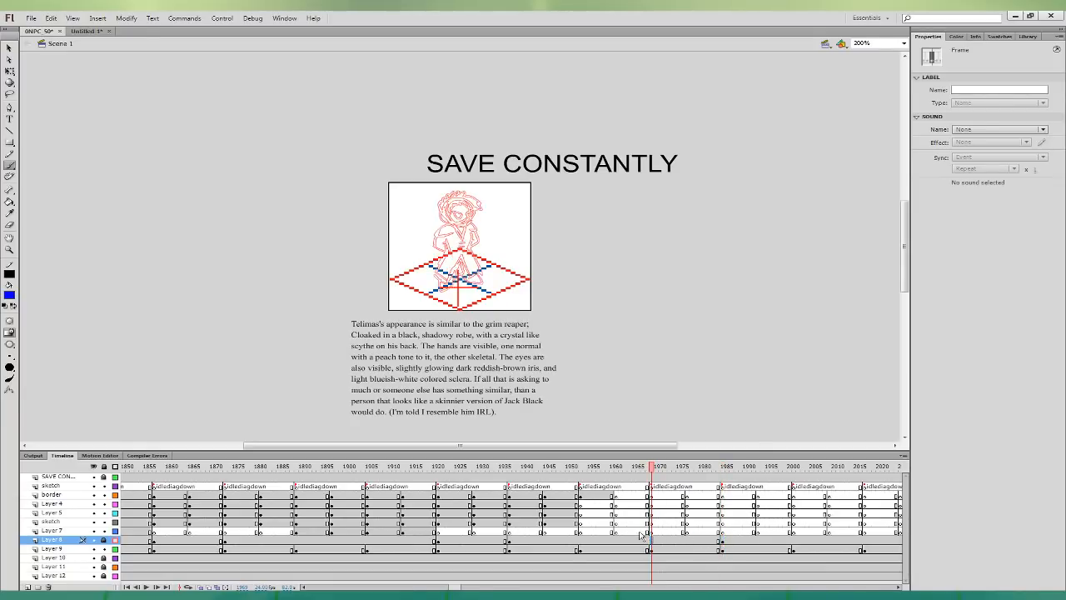
key("F7")
left_click(579, 541)
key("F7")
- Move the armadillo sketch from the border layer onto Layer 8 at frame 1952 as an outlined guide
left_click(590, 495)
left_click(581, 497)
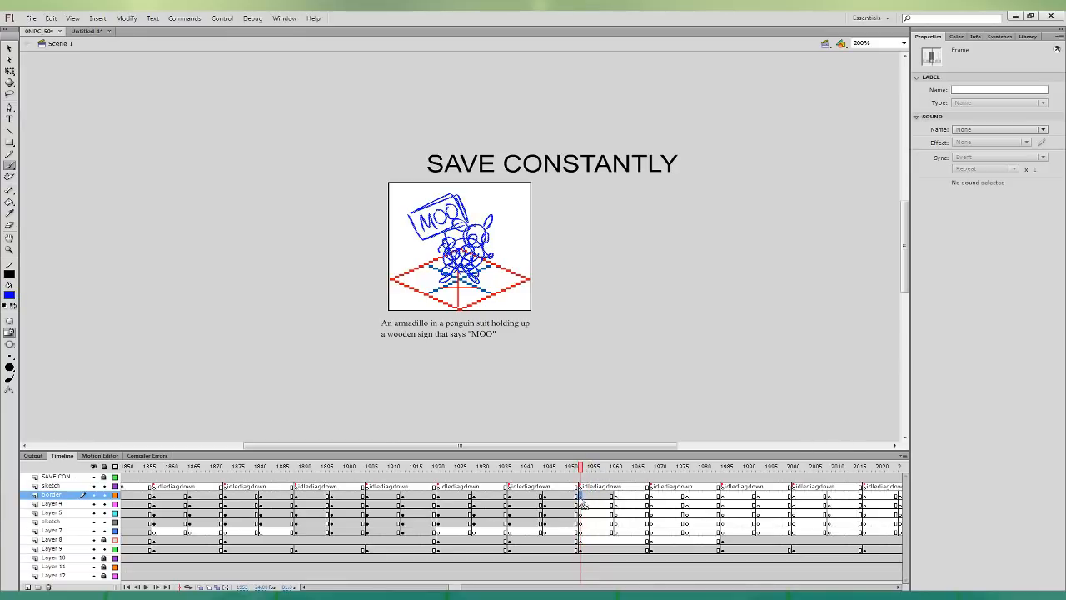
left_click_drag(581, 497, 582, 541)
left_click(583, 497)
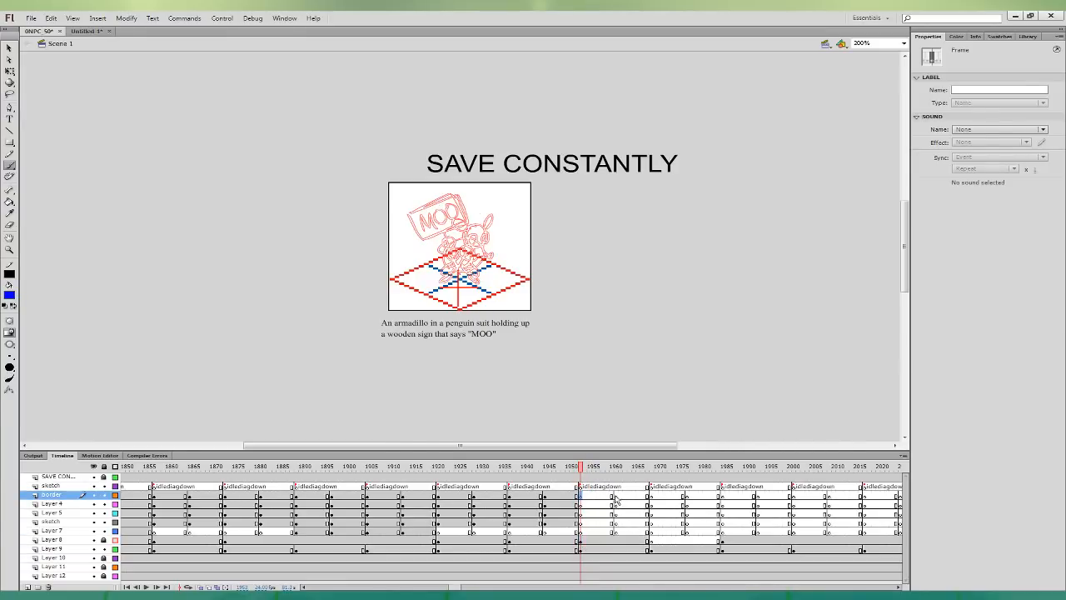
- Ink the armadillo's two gripping hands in black on the border layer over the guide sketch
left_click(614, 496)
key("ctrl+=")
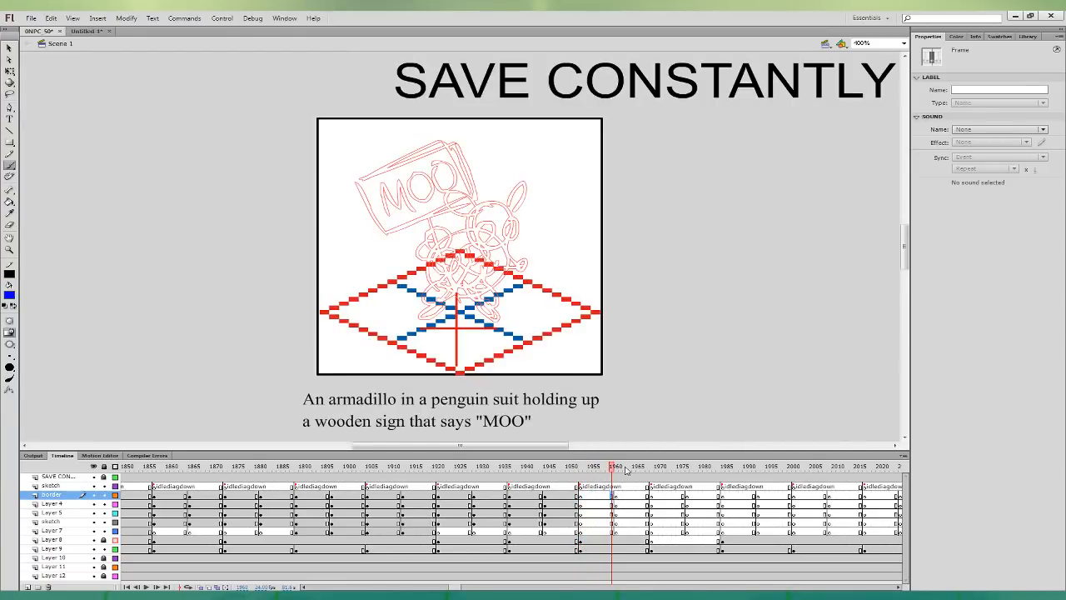
left_click_drag(607, 272, 537, 314)
left_click(12, 296)
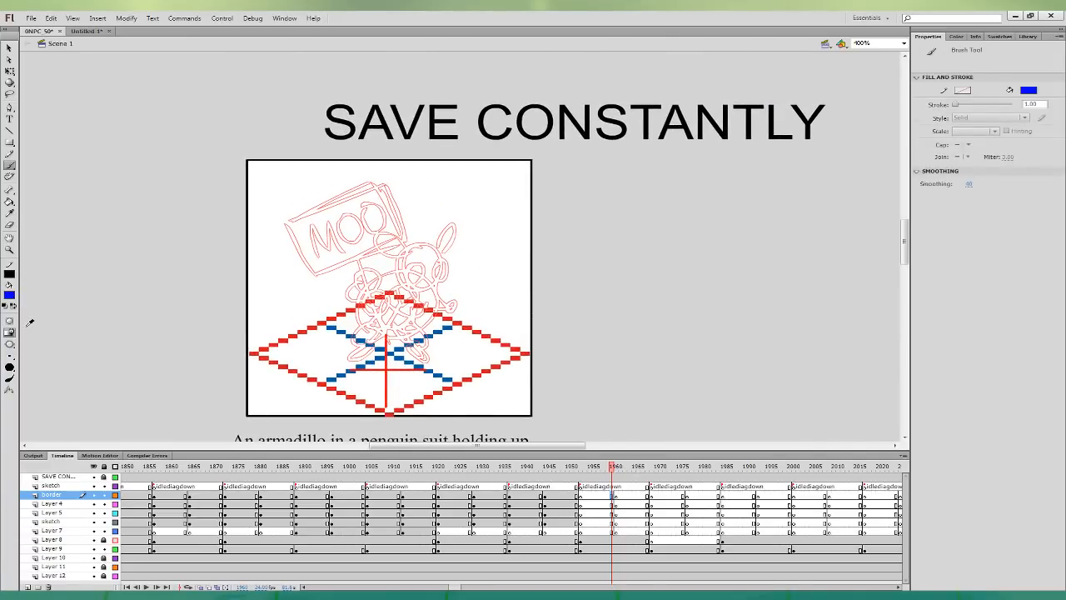
left_click(29, 326)
left_click(614, 496)
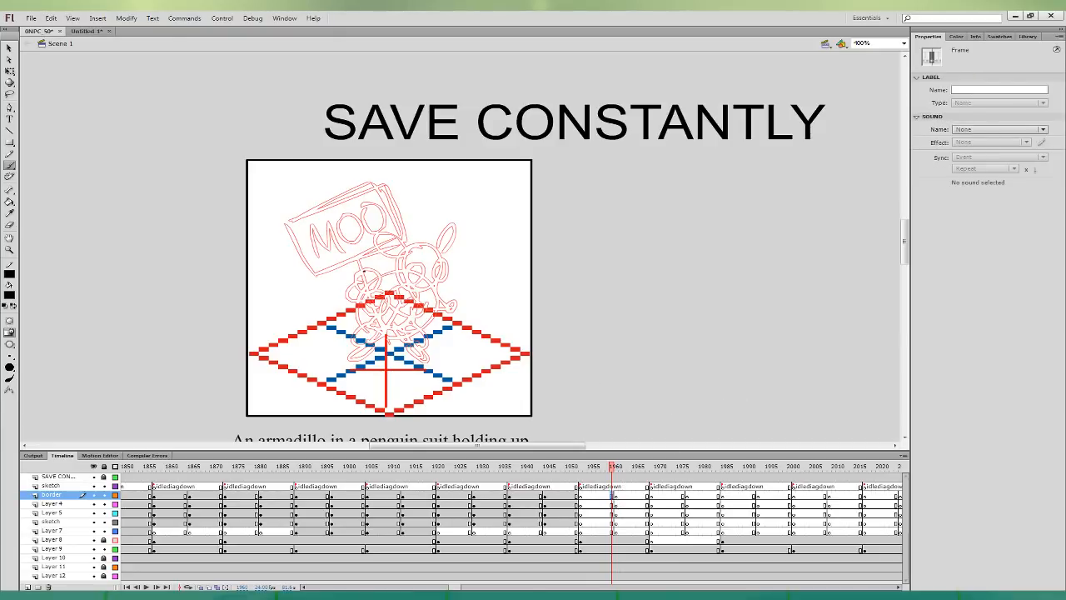
mouse_move(368, 268)
left_mouse_down()
mouse_move(354, 282)
mouse_move(377, 274)
mouse_move(359, 288)
mouse_move(357, 277)
mouse_move(375, 272)
mouse_move(363, 291)
mouse_move(381, 310)
left_mouse_up()
key("ctrl+z")
key("ctrl+z")
key("ctrl+z")
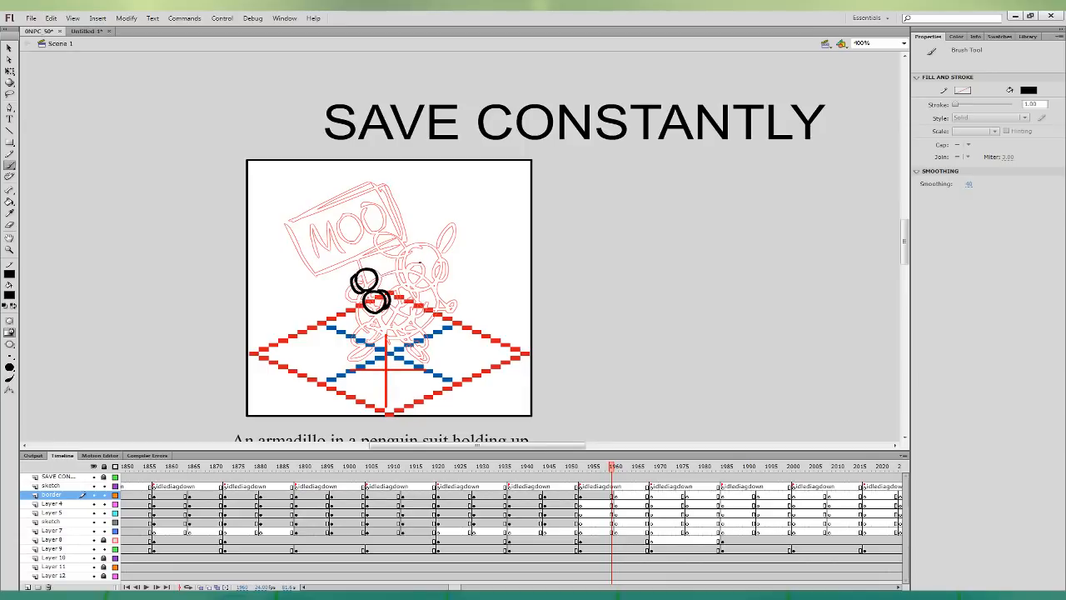
- Ink the armadillo's head, curled snout, ears and eyes in black, undoing and redrawing faulty strokes
mouse_move(420, 264)
left_mouse_down()
mouse_move(405, 280)
mouse_move(419, 262)
mouse_move(406, 274)
mouse_move(439, 261)
left_mouse_up()
key("ctrl+z")
key("ctrl+z")
key("ctrl+z")
mouse_move(441, 260)
left_mouse_down()
mouse_move(433, 245)
mouse_move(394, 241)
mouse_move(404, 256)
mouse_move(441, 229)
mouse_move(405, 292)
mouse_move(417, 300)
left_mouse_up()
key("ctrl+z")
key("ctrl+z")
key("ctrl+z")
mouse_move(401, 256)
left_mouse_down()
mouse_move(395, 267)
mouse_move(440, 308)
mouse_move(458, 299)
mouse_move(452, 308)
mouse_move(455, 299)
mouse_move(395, 279)
mouse_move(423, 306)
mouse_move(455, 296)
mouse_move(441, 287)
left_mouse_up()
key("ctrl+z")
key("ctrl+z")
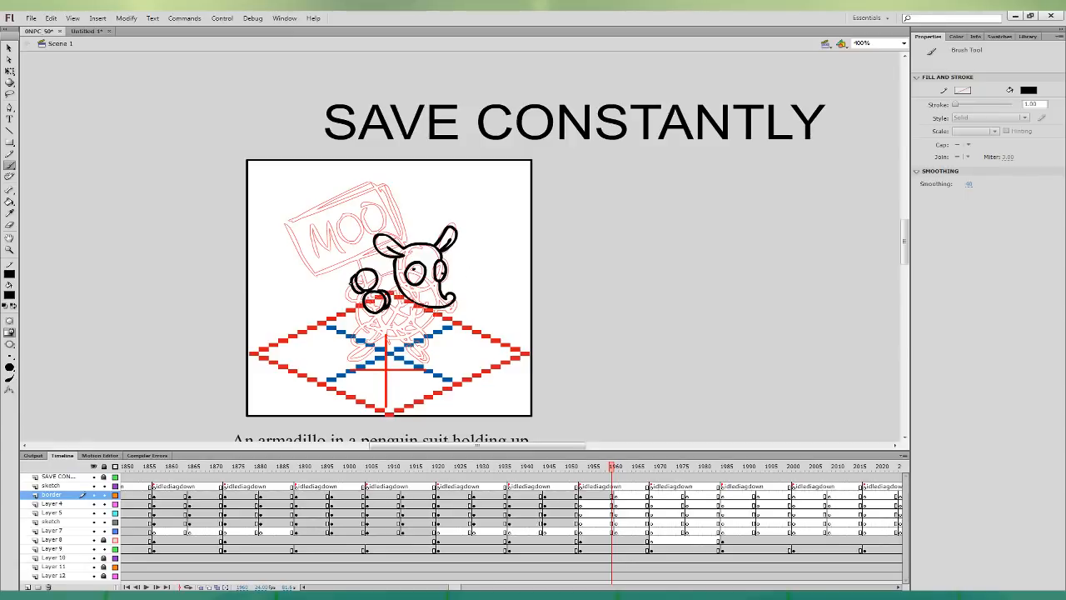
- Ink the curved sleeve outline beside the armadillo's gripping hands, undoing the stray stroke under the snout
mouse_move(351, 282)
left_mouse_down()
mouse_move(355, 305)
mouse_move(365, 303)
left_mouse_up()
mouse_move(388, 305)
left_mouse_down()
mouse_move(417, 320)
mouse_move(430, 308)
left_mouse_up()
key("ctrl+z")
- Try deleting the extra outline beside the lower hand and inking the forearm and sign handle
left_click(8, 48)
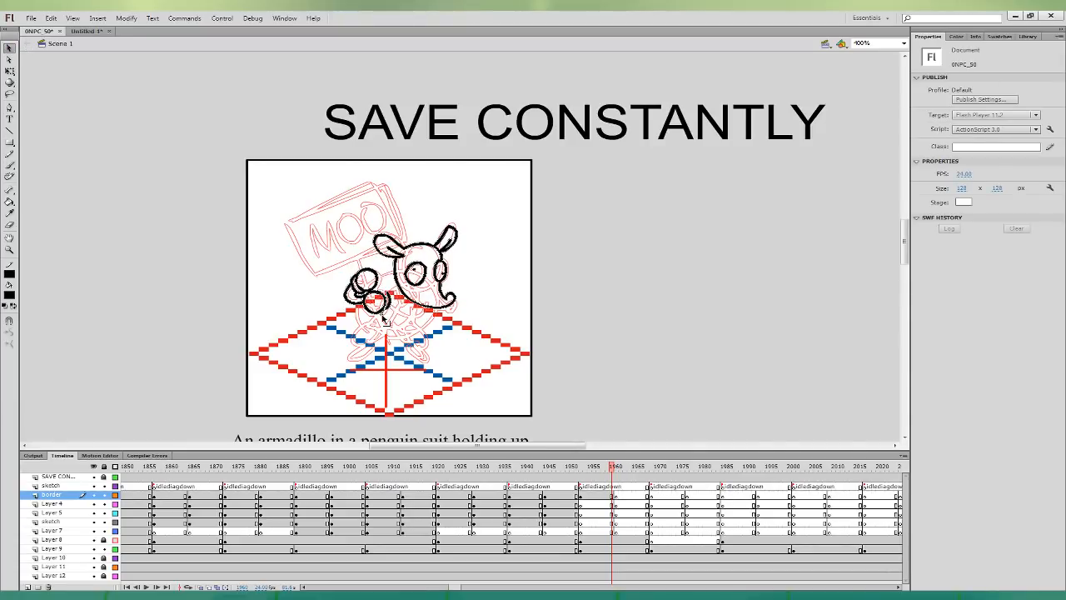
left_click(387, 306)
key("Delete")
left_click(9, 164)
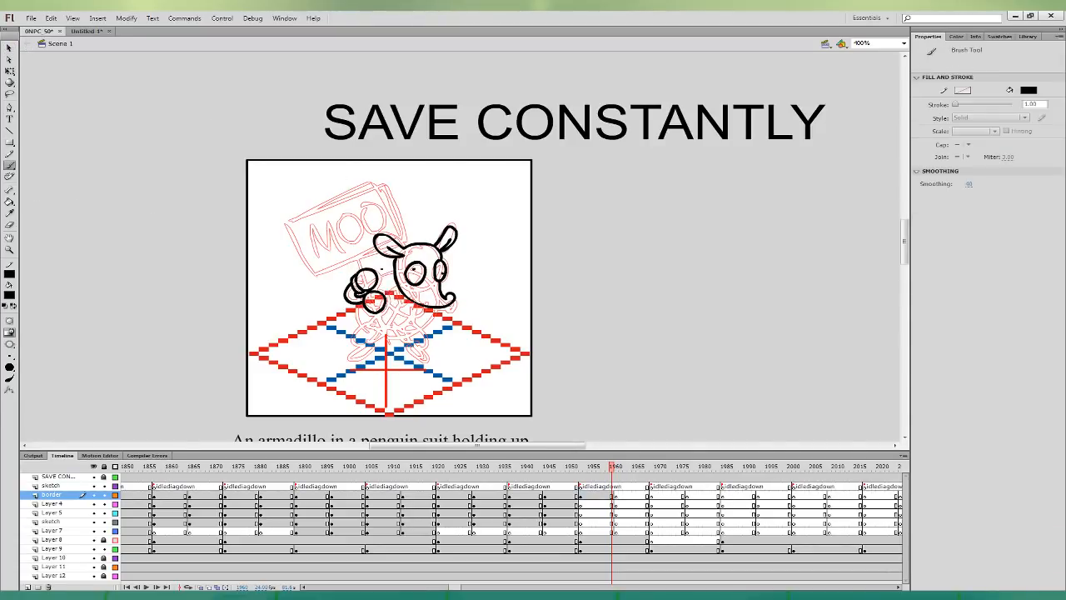
mouse_move(378, 314)
left_mouse_down()
mouse_move(386, 294)
mouse_move(423, 310)
mouse_move(391, 308)
mouse_move(414, 319)
mouse_move(424, 308)
mouse_move(386, 312)
left_mouse_up()
key("ctrl+z")
left_click_drag(375, 313, 386, 333)
key("ctrl+z")
key("ctrl+z")
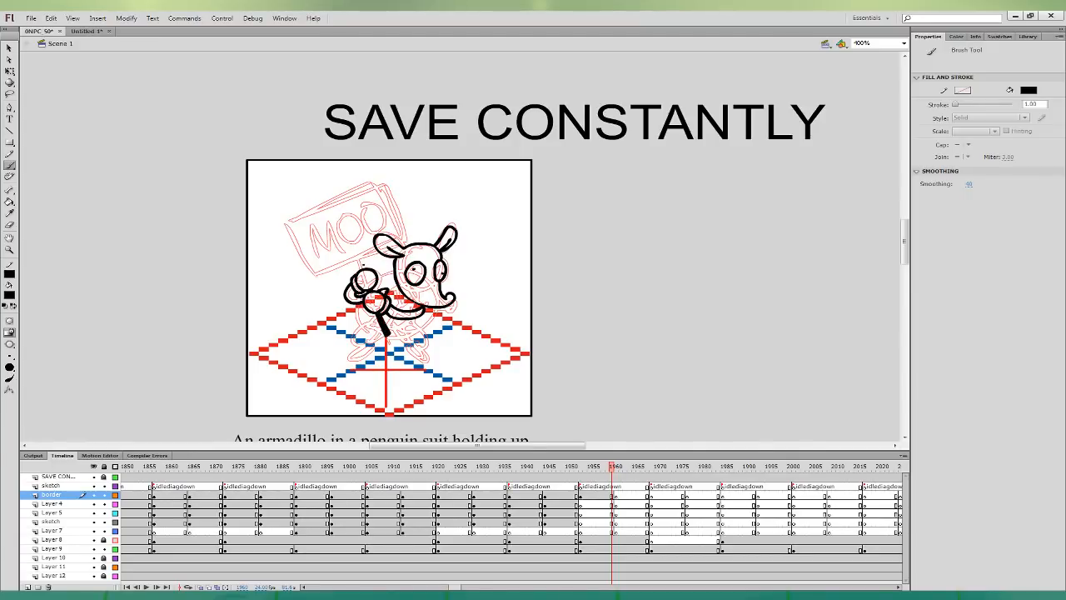
key("ctrl+z")
key("v")
key("ctrl+z")
key("ctrl+z")
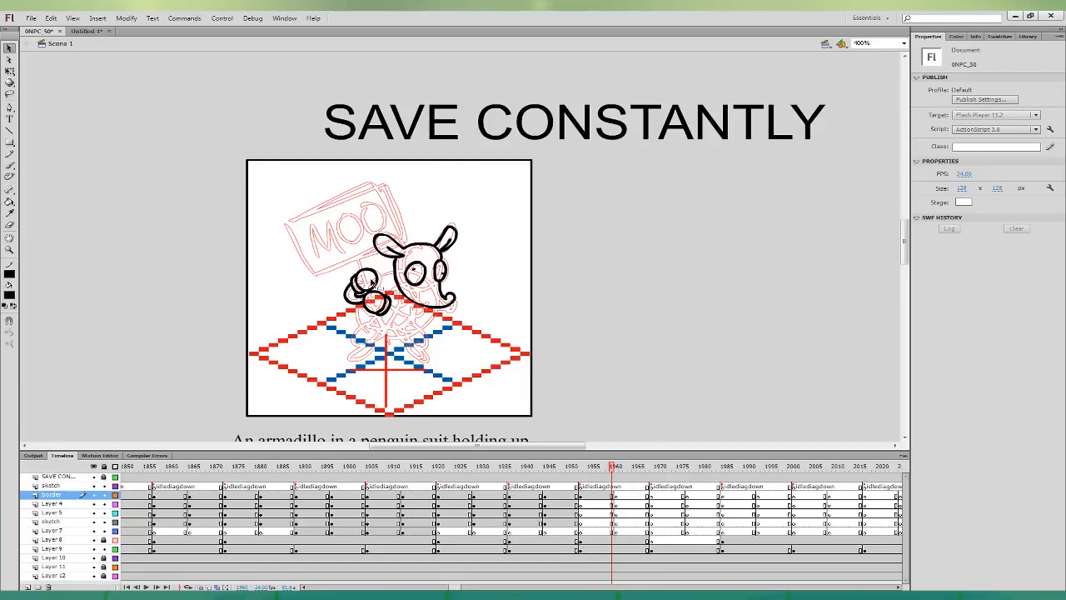
- Move the armadillo's head to Layer 4 and paste the hands back in place on the border layer at frame 1952
left_click(381, 291)
key("ctrl+x")
left_click_drag(582, 498, 613, 499)
left_click(581, 512)
left_click(582, 497)
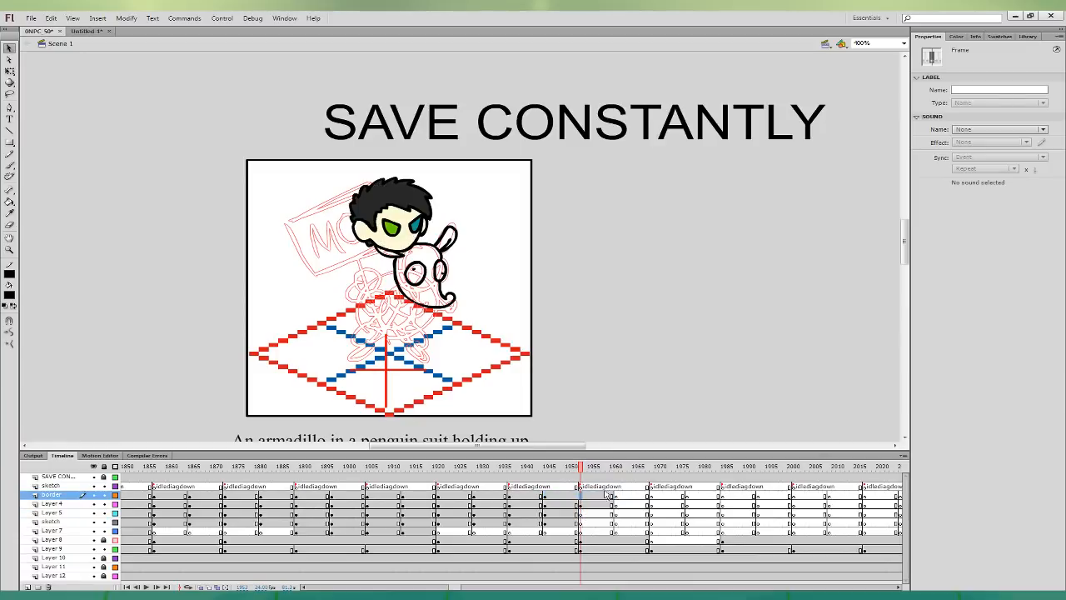
key("F7")
left_click(612, 497)
left_click(618, 313)
key("ctrl+shift+v")
- Ink the sign's board, handle, top nub and MOO lettering in black on the border layer
left_click(10, 165)
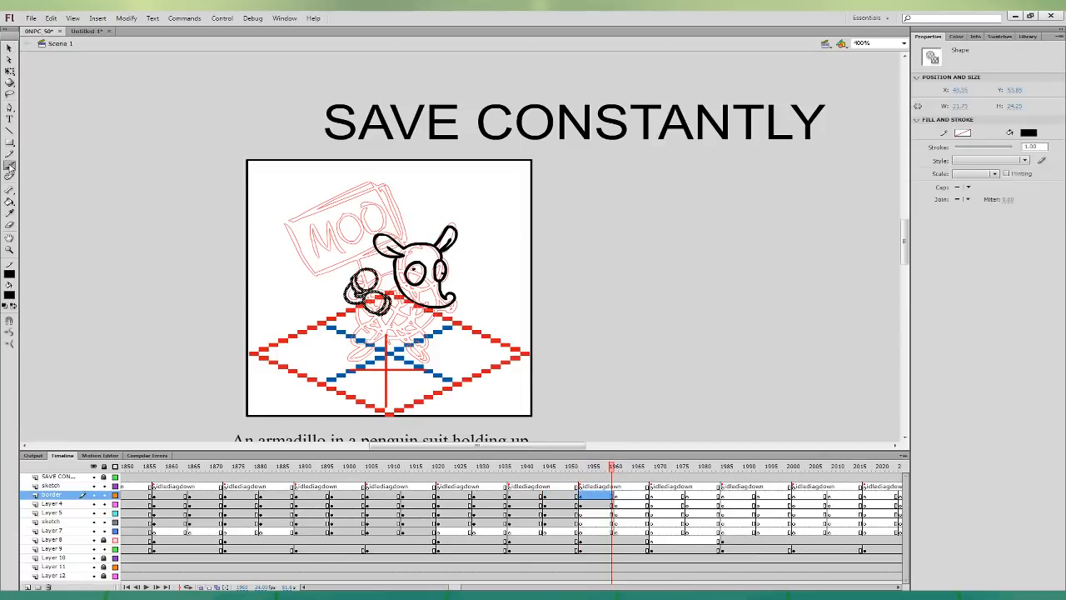
mouse_move(316, 273)
left_mouse_down()
mouse_move(408, 248)
mouse_move(392, 201)
mouse_move(368, 191)
mouse_move(295, 216)
mouse_move(312, 273)
left_mouse_up()
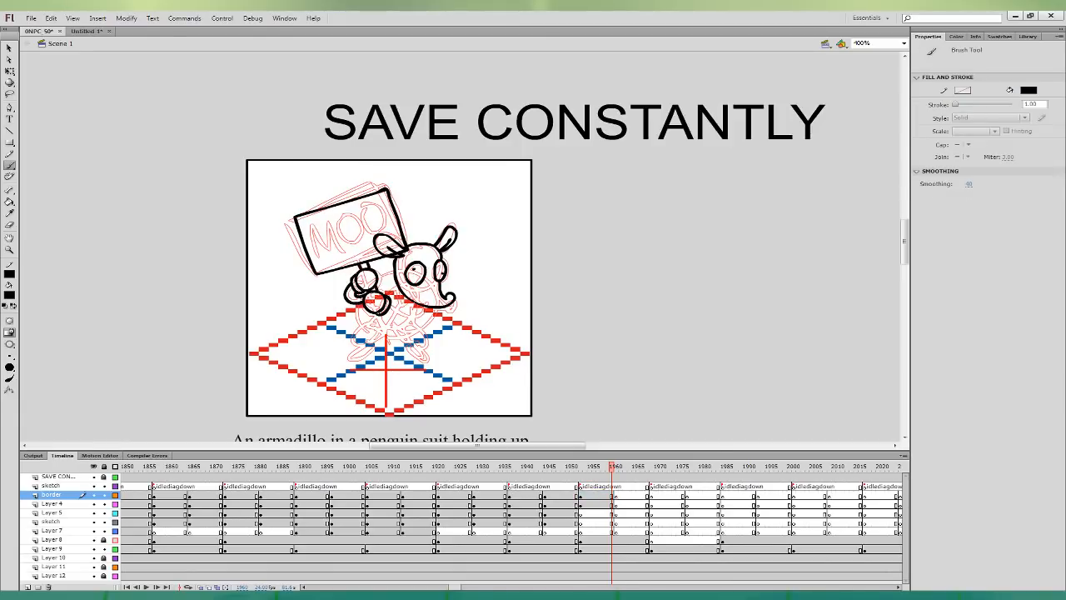
left_click_drag(377, 313, 391, 337)
key("v")
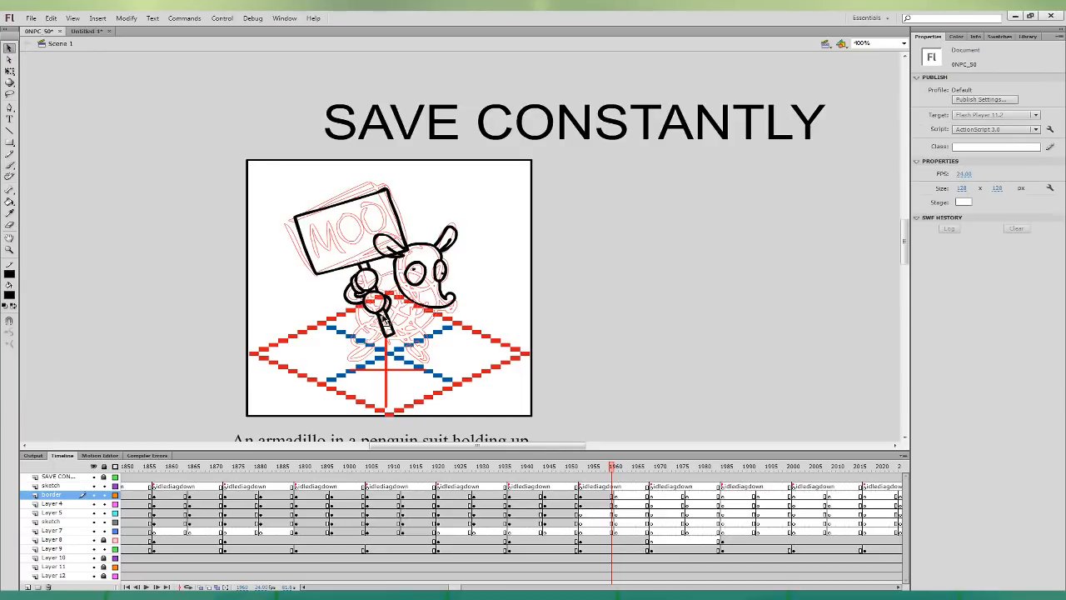
left_click(10, 166)
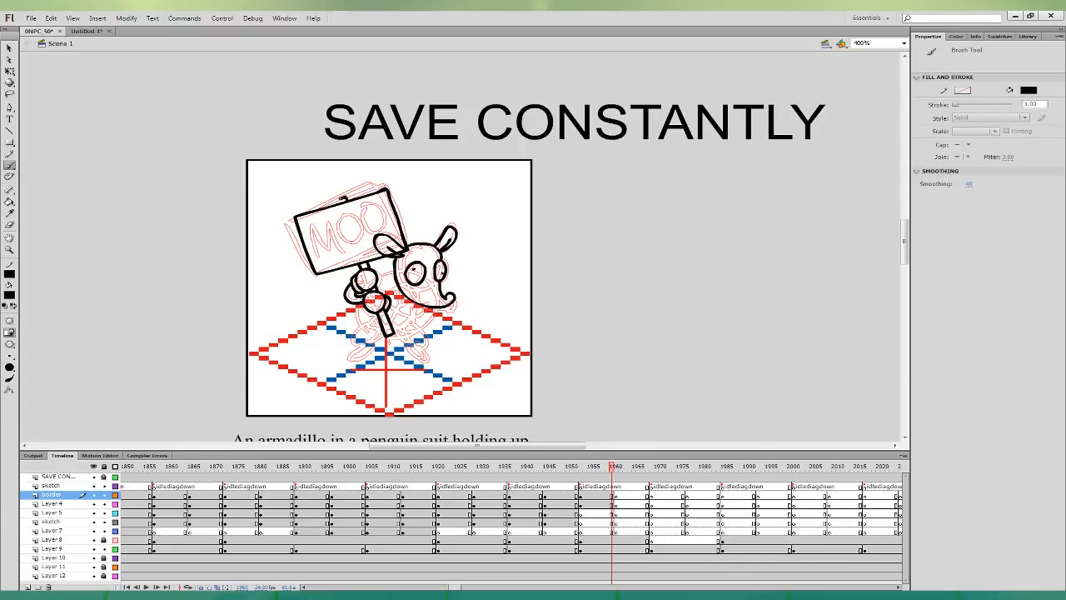
left_click_drag(337, 201, 347, 198)
mouse_move(318, 257)
left_mouse_down()
mouse_move(355, 247)
mouse_move(348, 216)
mouse_move(360, 245)
mouse_move(385, 230)
mouse_move(372, 238)
left_mouse_up()
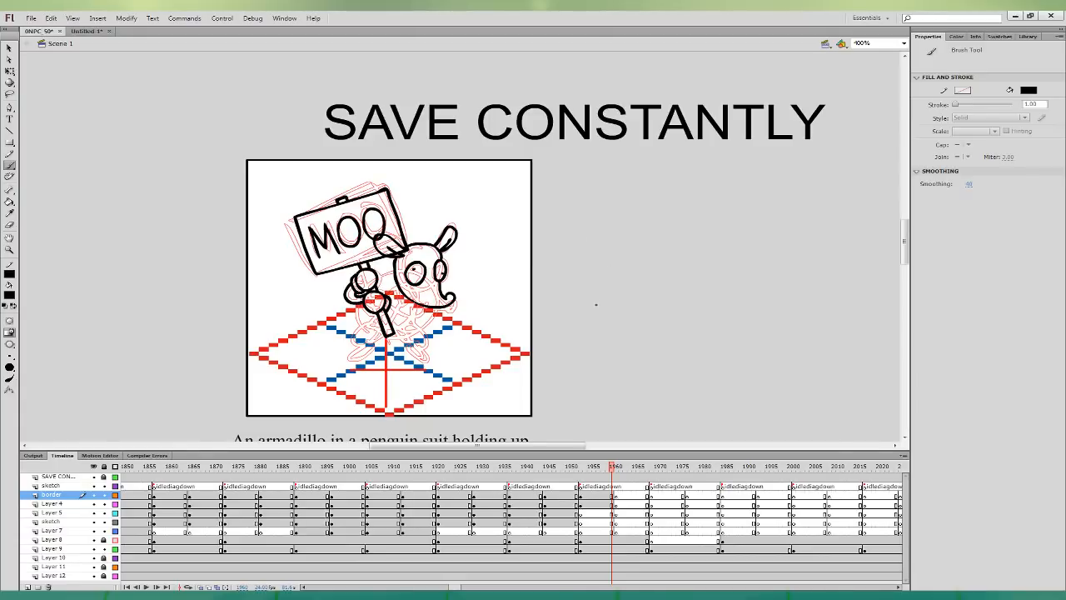
- Ink the armadillo's lower arm reaching to the sign handle on the border layer, undoing faulty strokes
left_click(613, 495)
mouse_move(390, 310)
left_mouse_down()
mouse_move(425, 311)
mouse_move(390, 304)
left_mouse_up()
key("ctrl+z")
key("ctrl+z")
key("ctrl+z")
- Ink the penguin suit's torso, shirt front and bow tie on Layer 5, undoing faulty strokes
left_click(615, 512)
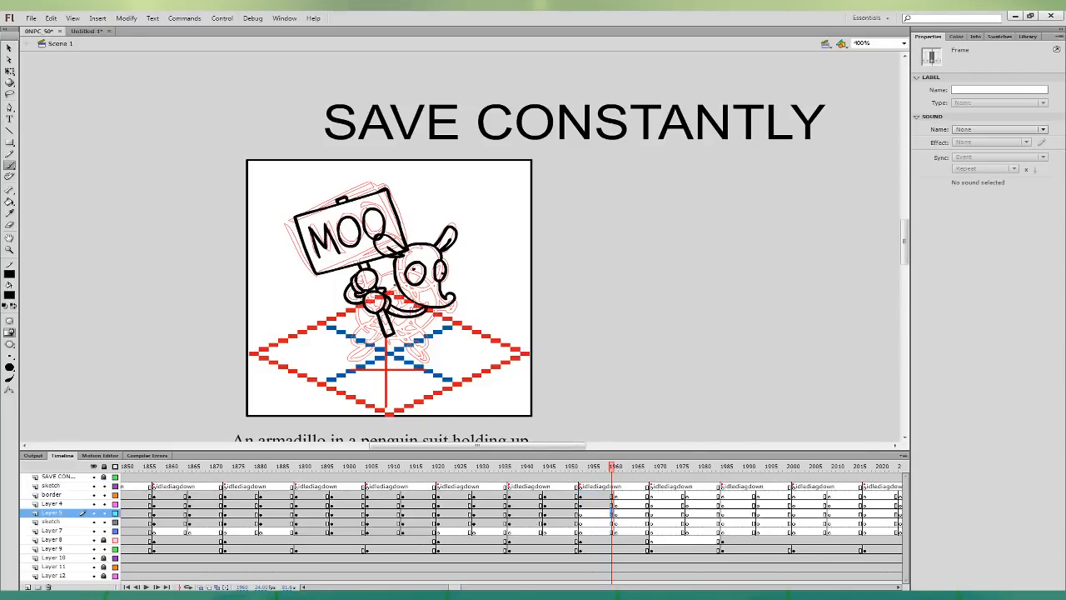
mouse_move(361, 315)
left_mouse_down()
mouse_move(418, 339)
mouse_move(411, 286)
mouse_move(397, 284)
mouse_move(403, 306)
mouse_move(423, 297)
mouse_move(393, 313)
mouse_move(409, 311)
left_mouse_up()
key("ctrl+z")
key("ctrl+z")
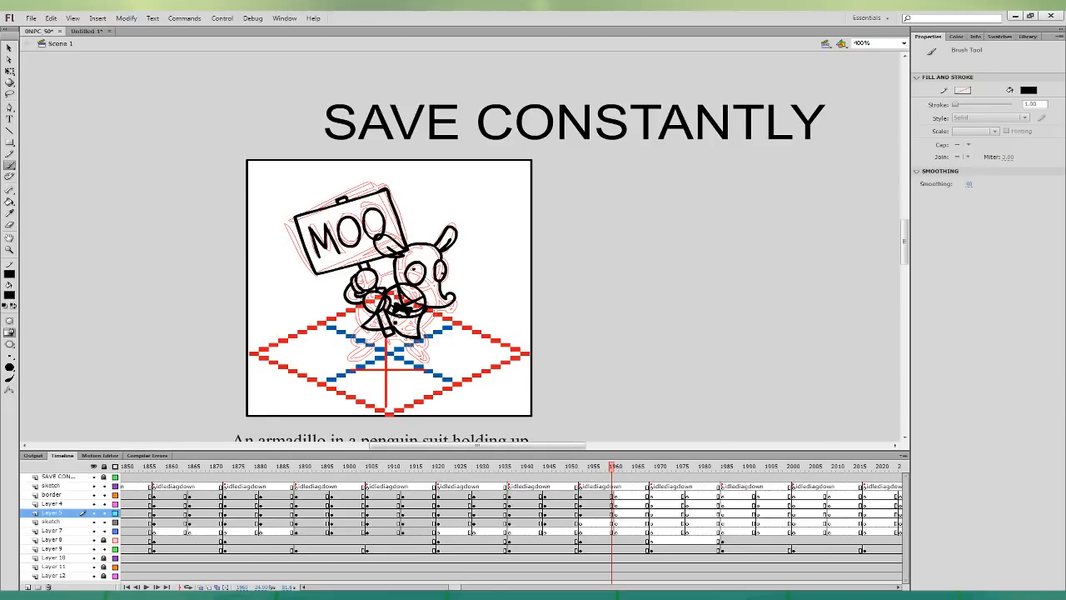
- Ink the armadillo's legs and feet on the lower sketch layer, undoing a faulty stroke
left_click(609, 522)
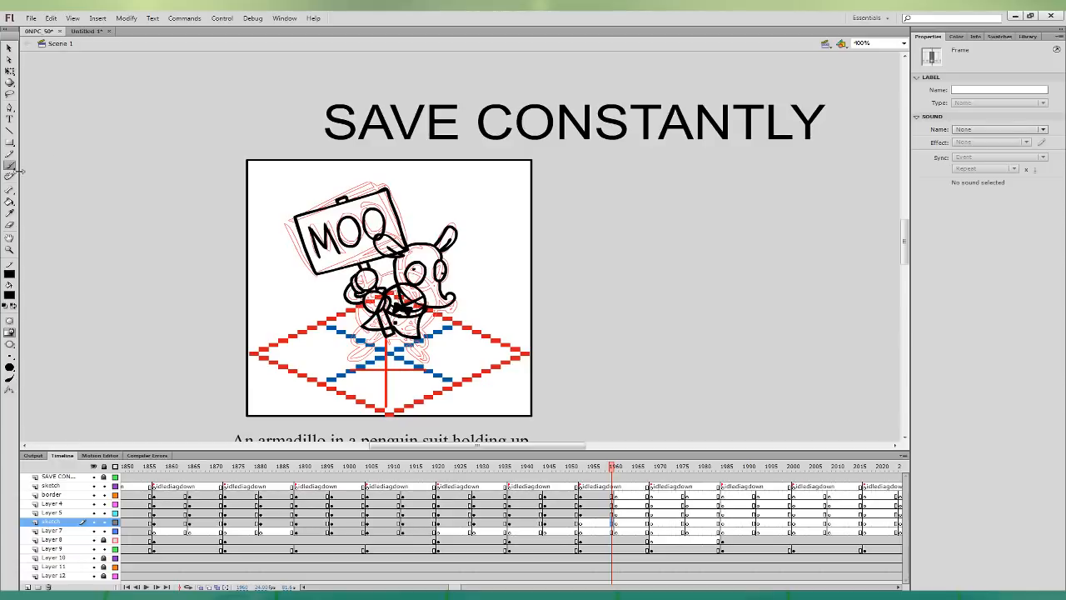
mouse_move(371, 321)
left_mouse_down()
mouse_move(348, 346)
mouse_move(383, 335)
mouse_move(430, 366)
mouse_move(427, 339)
mouse_move(400, 324)
left_mouse_up()
left_click_drag(533, 312, 533, 345)
key("ctrl+z")
mouse_move(423, 384)
left_mouse_down()
mouse_move(429, 373)
mouse_move(399, 359)
mouse_move(428, 394)
left_mouse_up()
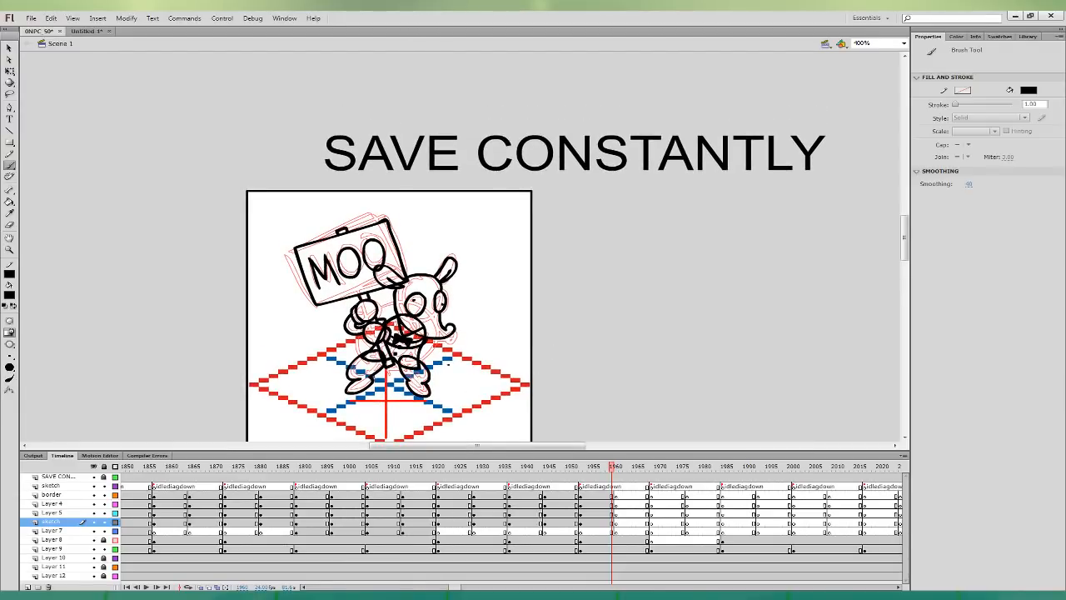
- Ink the rounded shell outline behind the body on Layer 7, undoing and redrawing faulty strokes
left_click(613, 531)
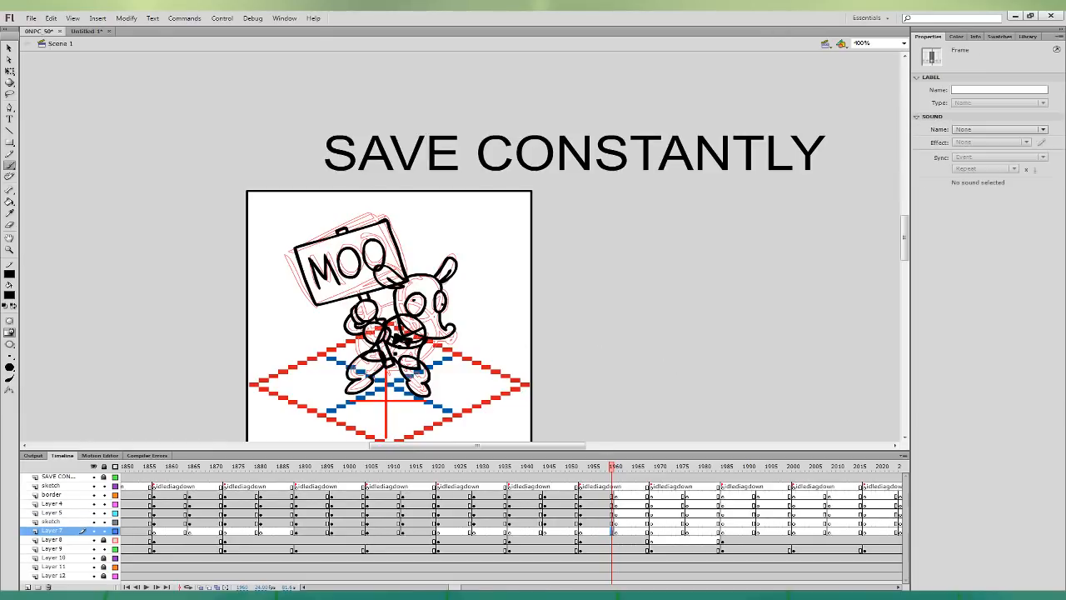
mouse_move(373, 359)
left_mouse_down()
mouse_move(405, 366)
mouse_move(390, 376)
mouse_move(439, 327)
left_mouse_up()
key("ctrl+z")
key("ctrl+z")
mouse_move(420, 363)
left_mouse_down()
mouse_move(442, 327)
mouse_move(391, 298)
mouse_move(357, 337)
mouse_move(362, 358)
mouse_move(421, 360)
left_mouse_up()
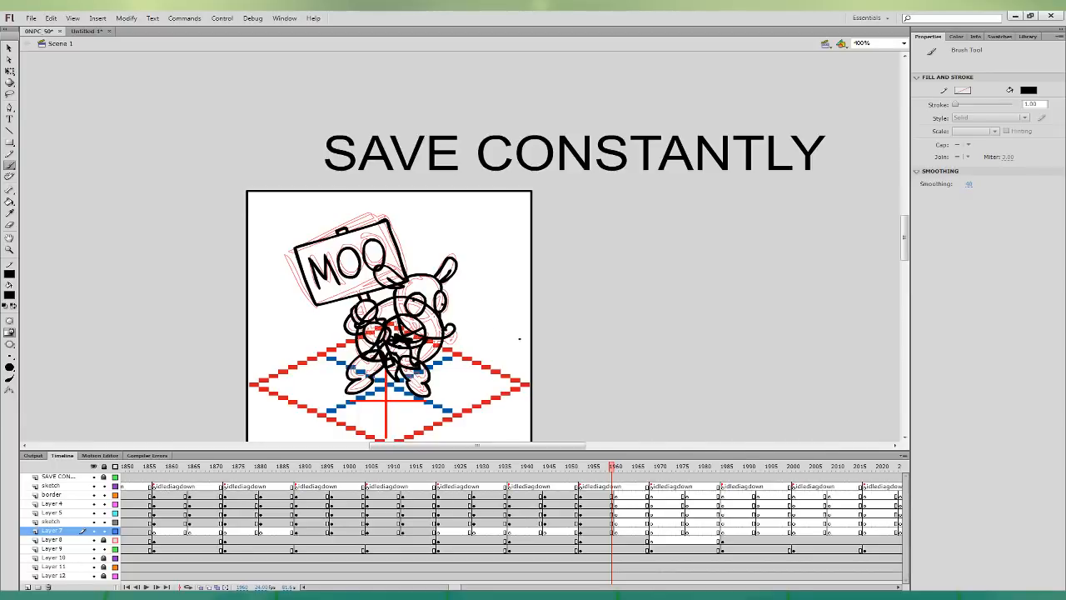
key("ctrl+z")
key("ctrl+z")
key("ctrl+z")
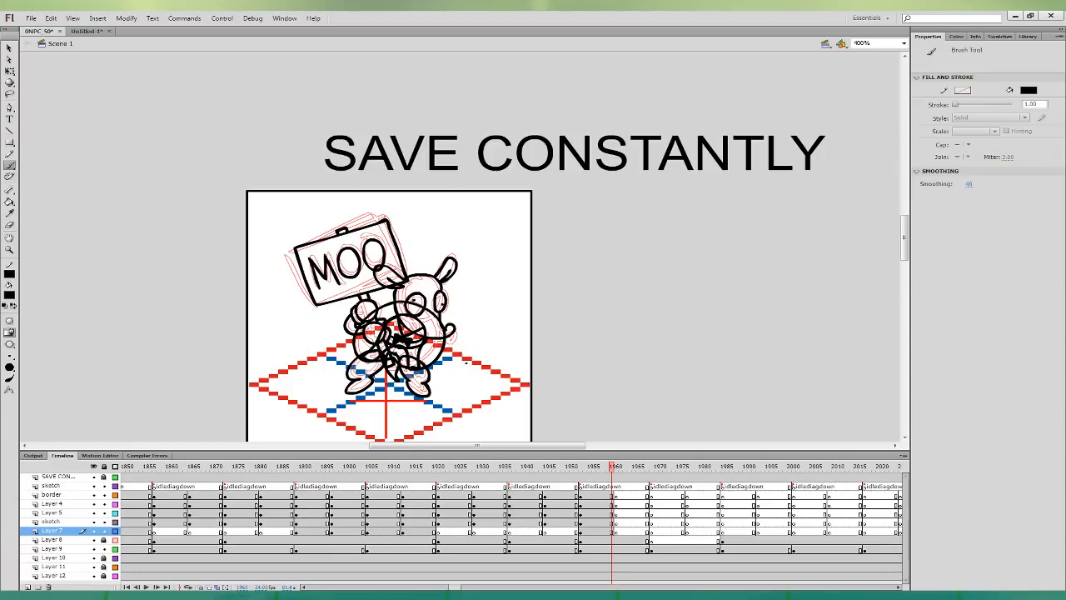
- Adjust the rounded shell outline on Layer 7 with Free Transform
left_click(9, 71)
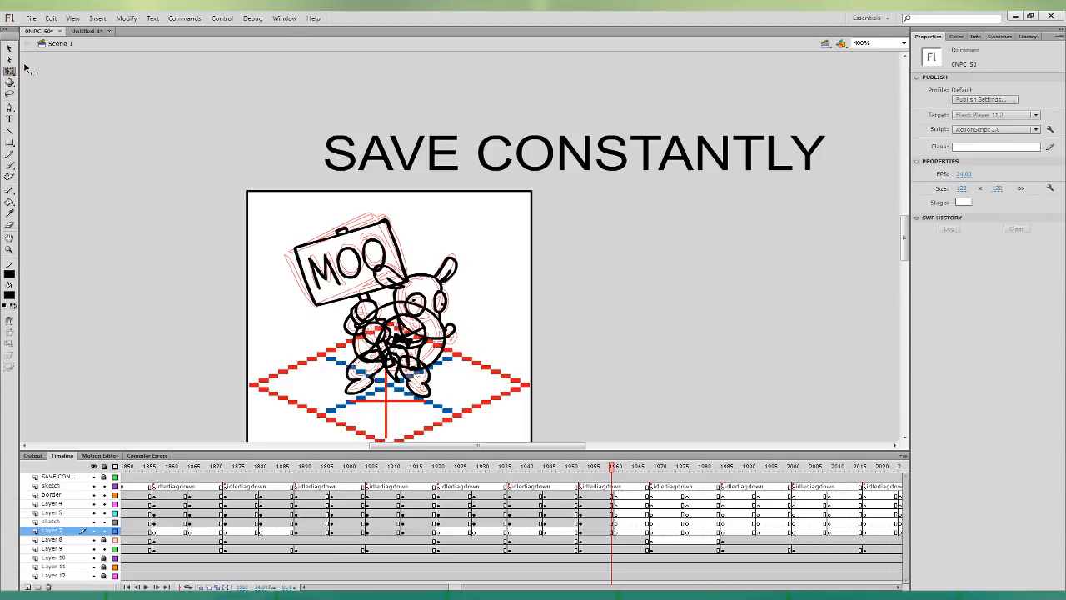
left_click(443, 341)
left_click_drag(442, 300, 462, 308)
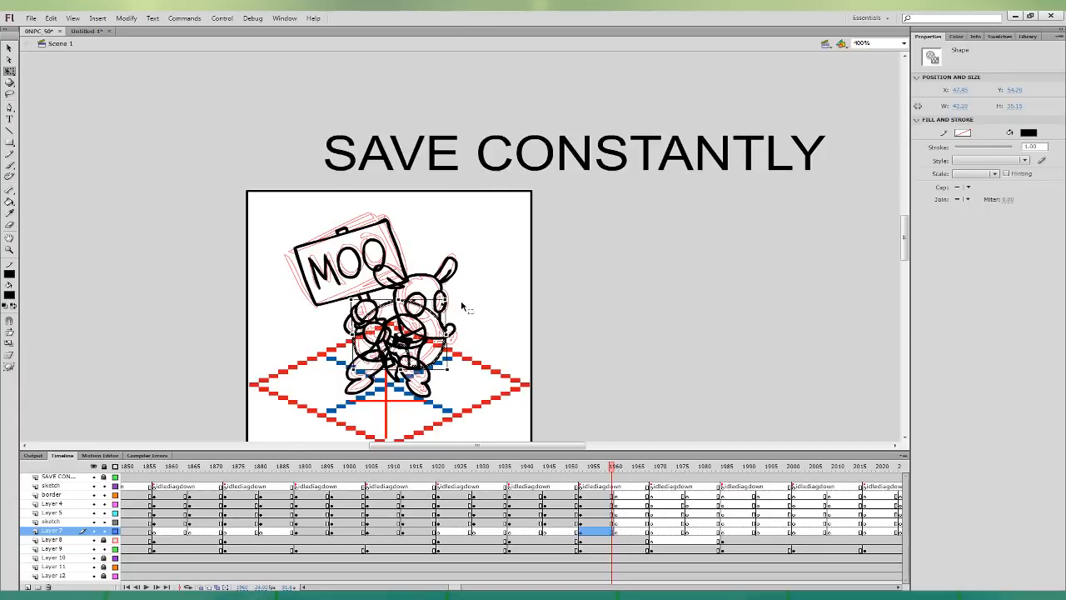
left_click(481, 308)
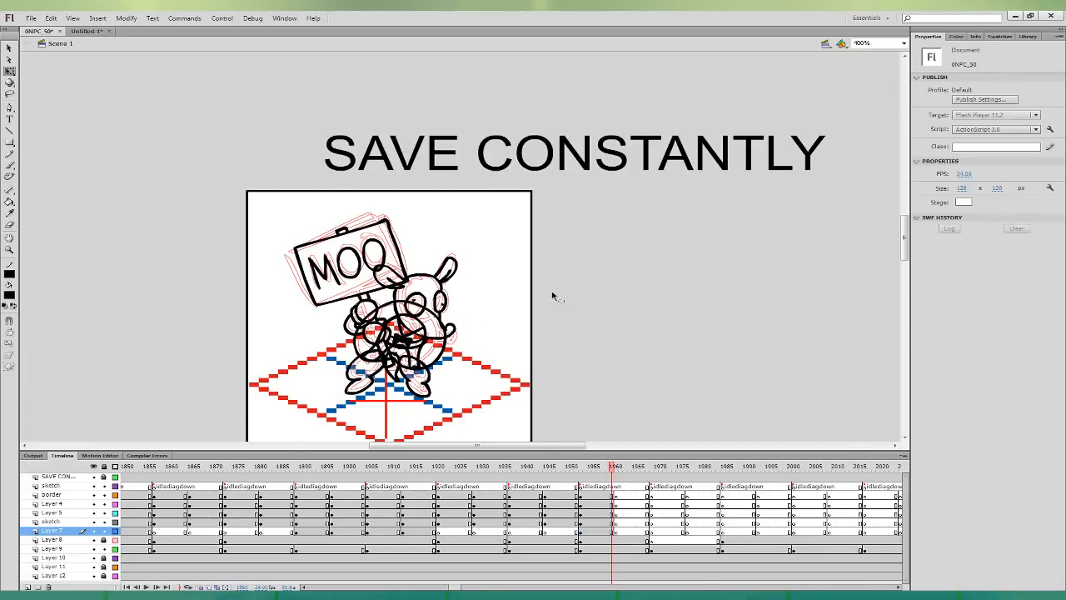
- Nudge the armadillo's head right and down on Layer 4 and tilt it slightly counter-clockwise
left_click(614, 504)
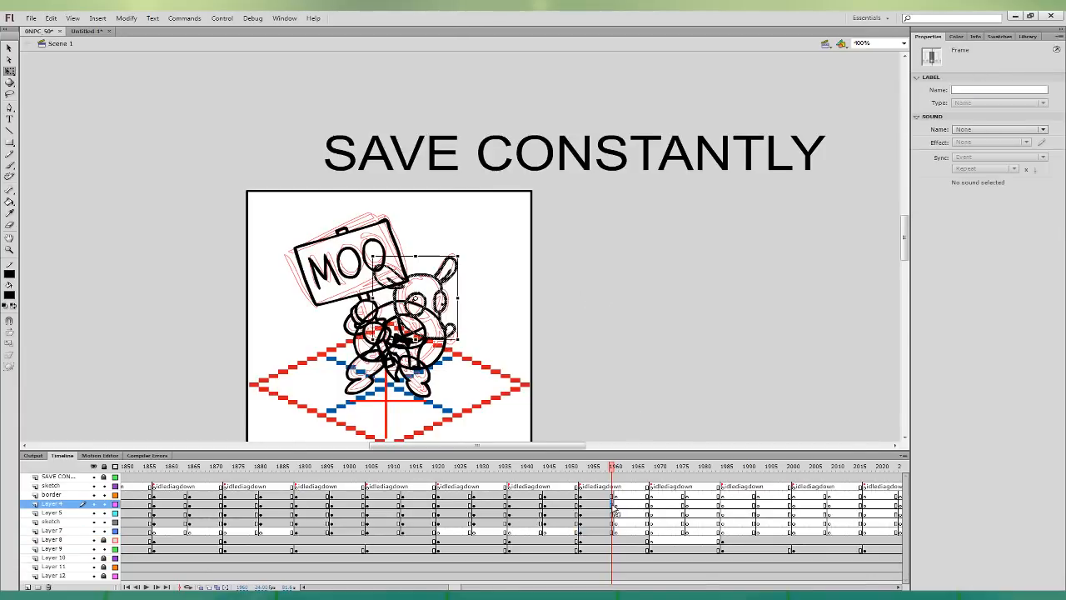
left_click(462, 262)
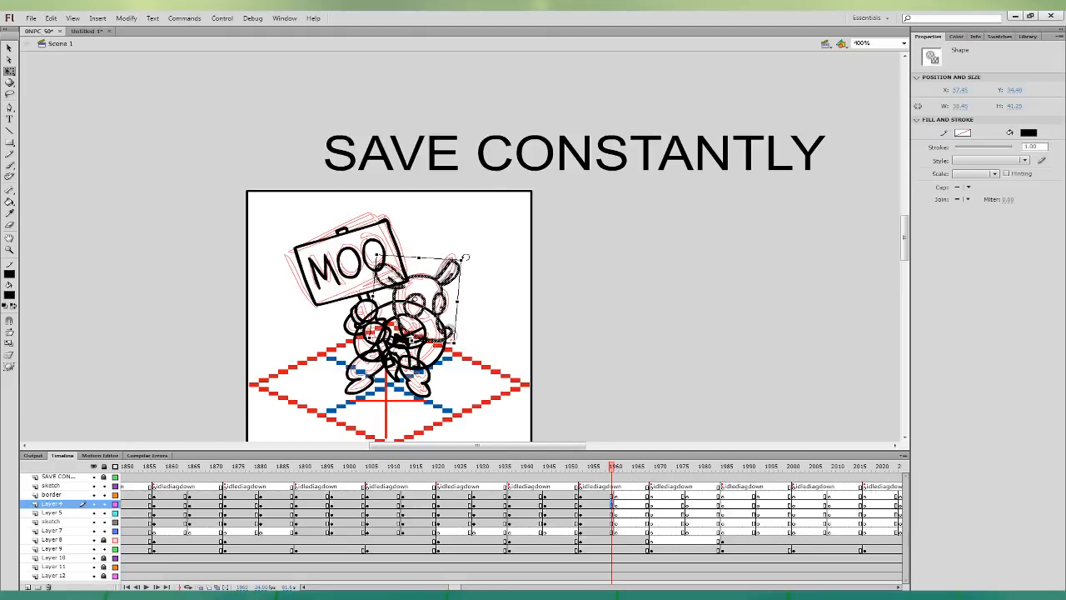
key("Right")
key("Right")
key("Right")
key("Right")
key("Down")
key("Down")
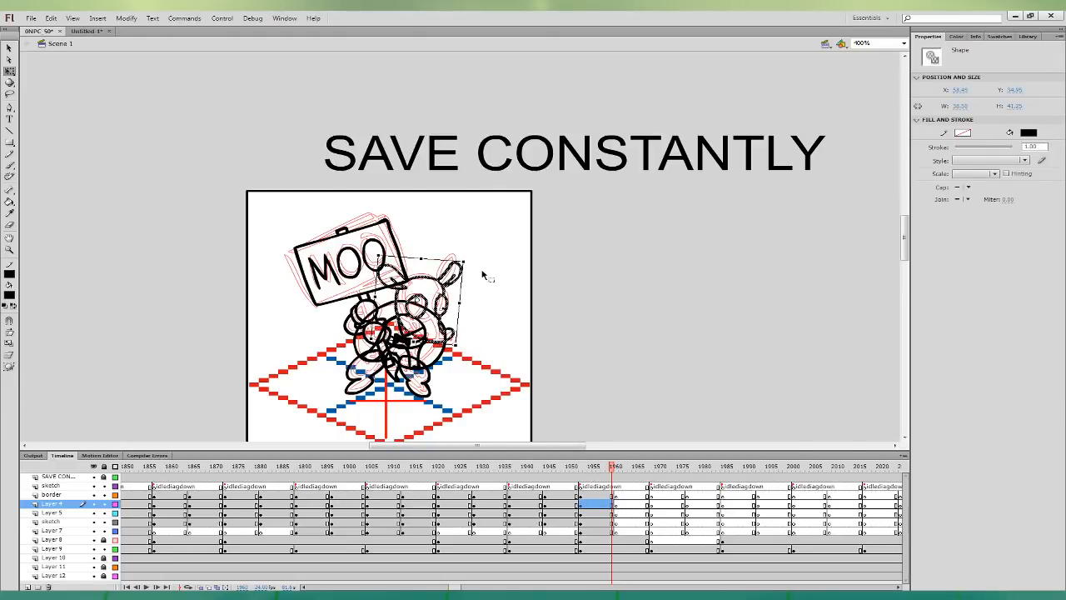
mouse_move(473, 264)
left_mouse_down()
mouse_move(455, 247)
mouse_move(471, 262)
left_mouse_up()
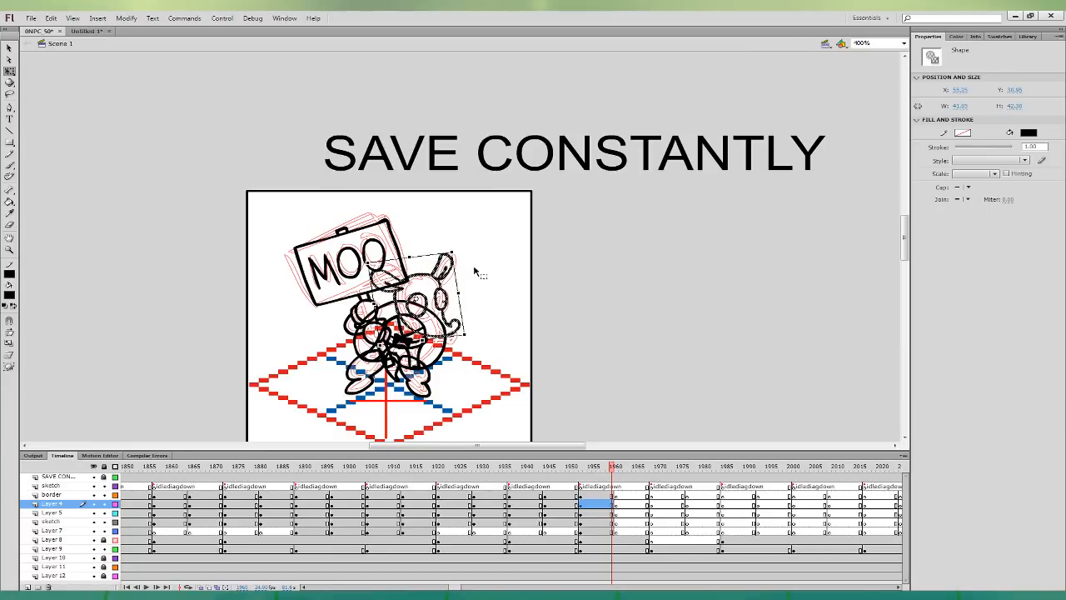
left_click(494, 273)
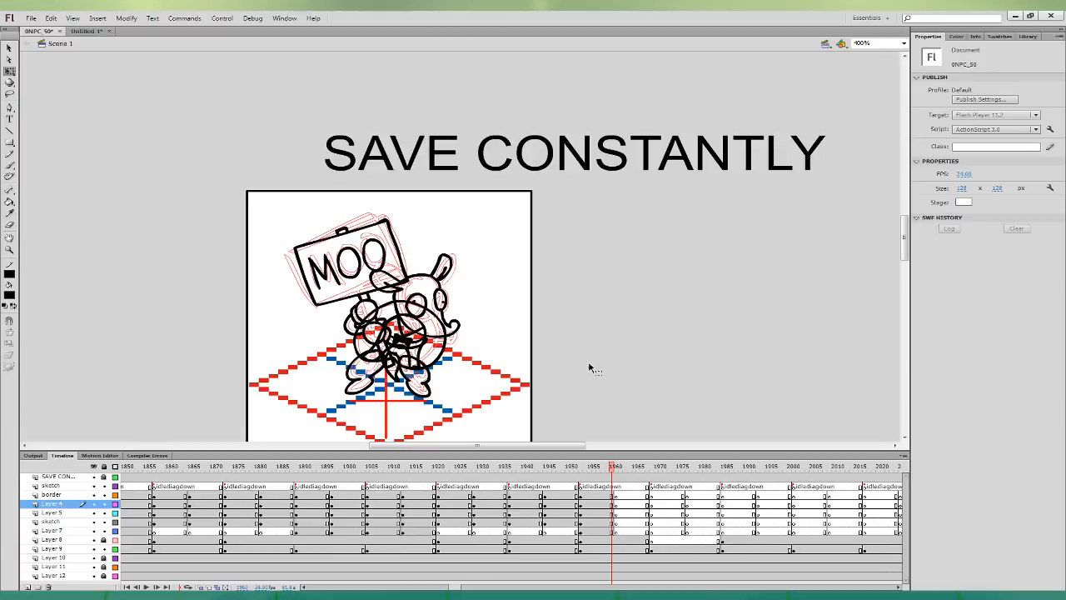
- Fill the armadillo's head, ears, hands, legs and feet with light tan
key("k")
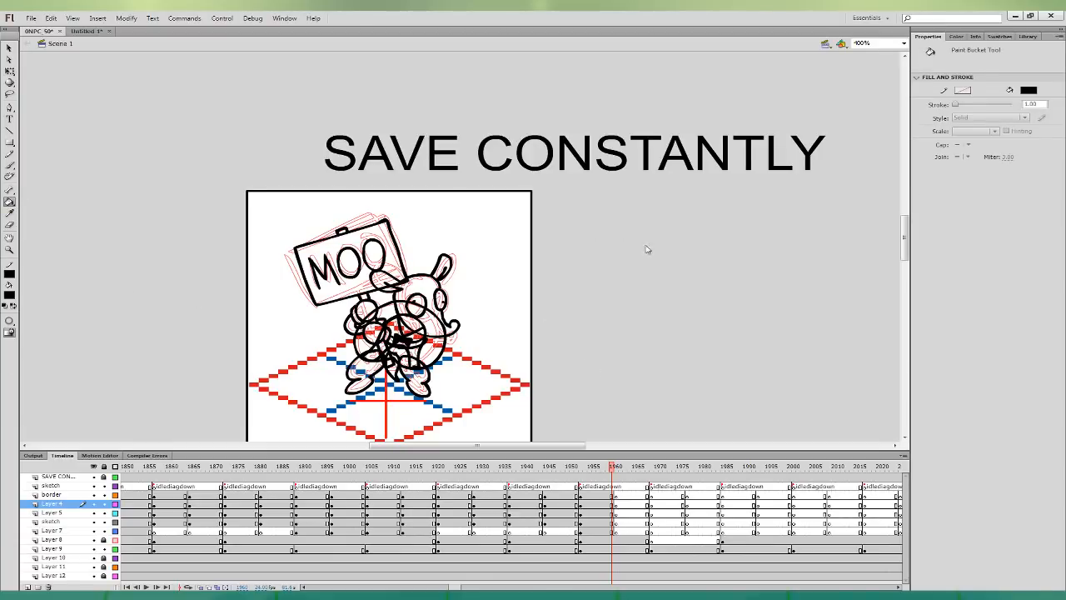
left_click(419, 283)
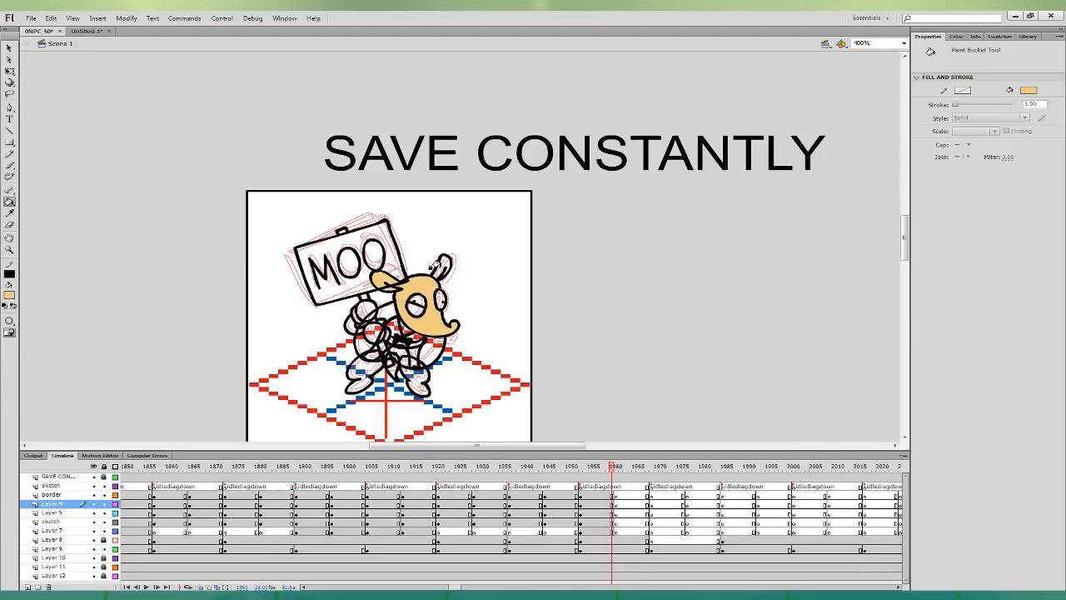
left_click(364, 309)
left_click(373, 331)
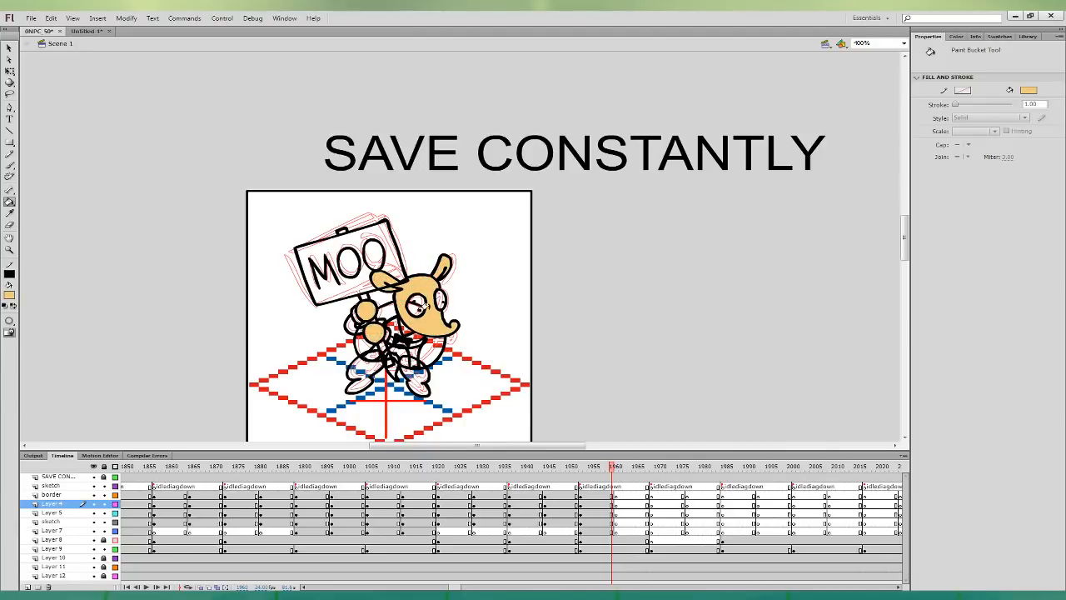
left_click(418, 366)
left_click(360, 369)
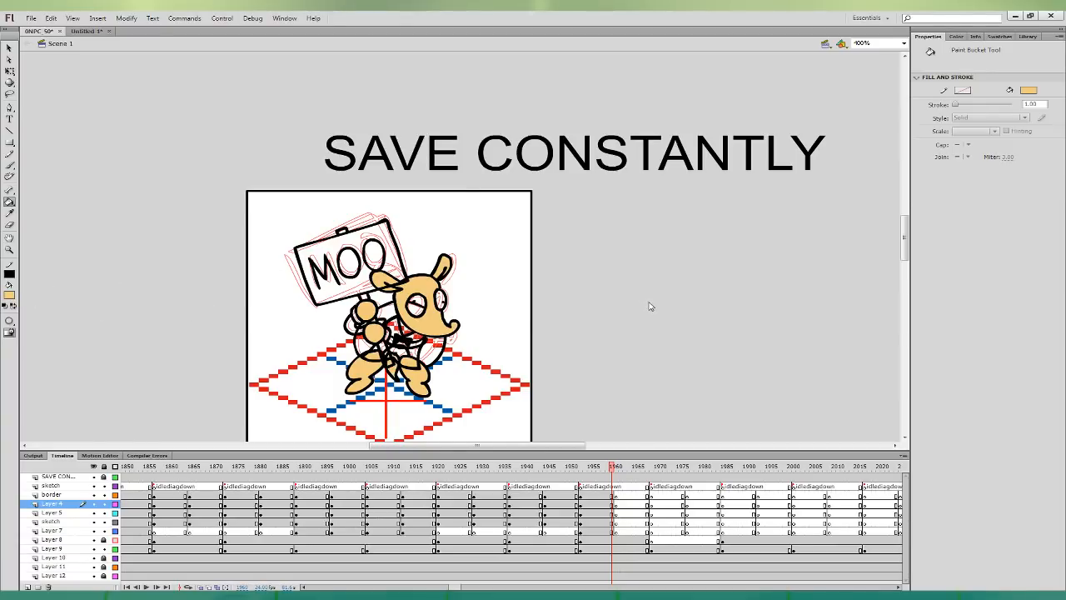
- Fill the shell areas with dark brown and both eyes with white
left_click(437, 349)
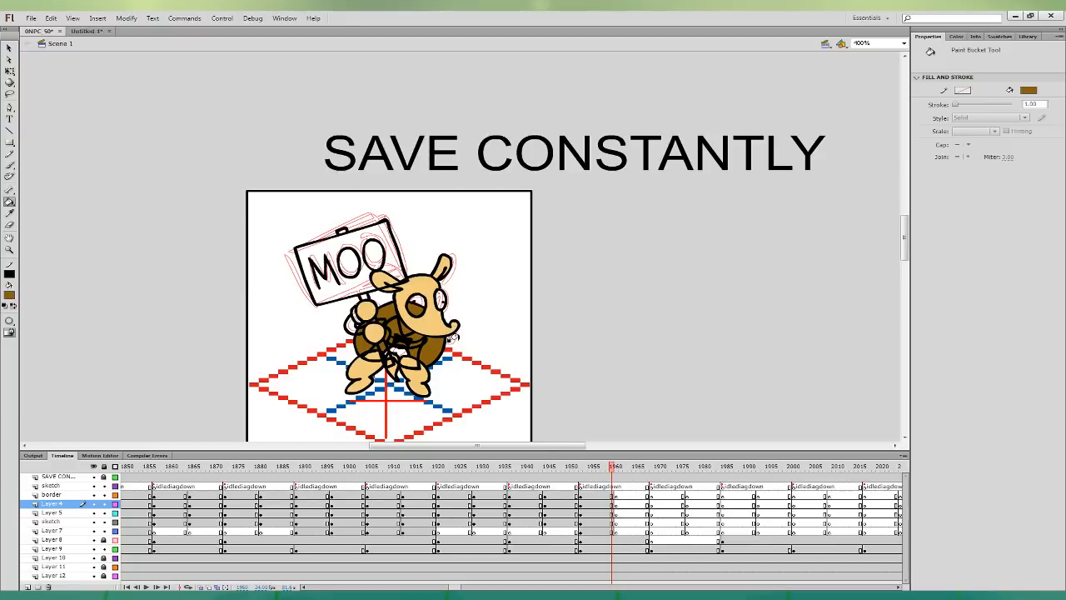
left_click(11, 214)
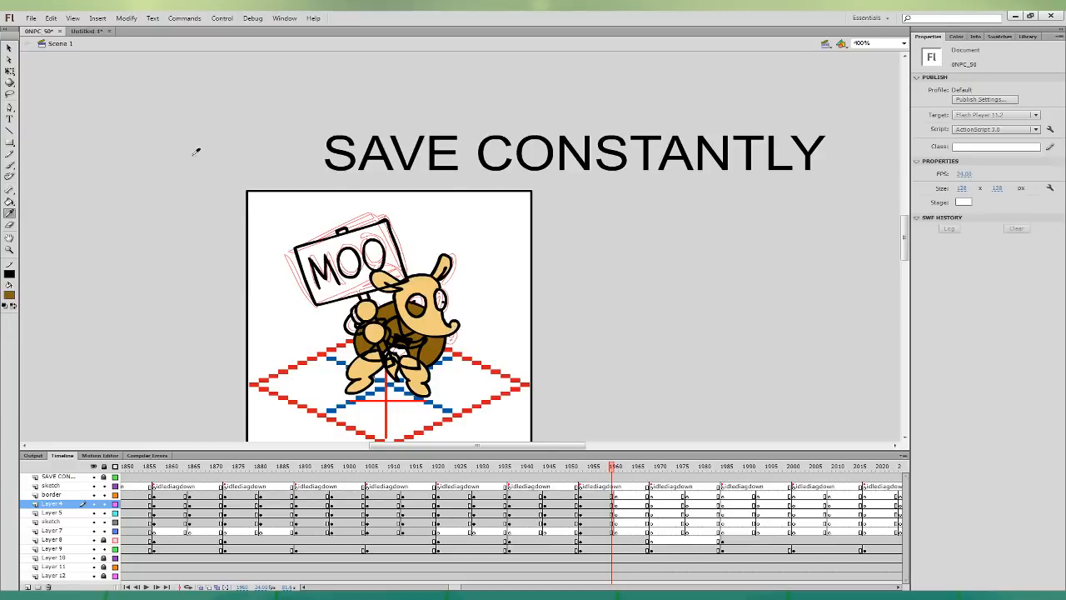
left_click(466, 229)
left_click(414, 288)
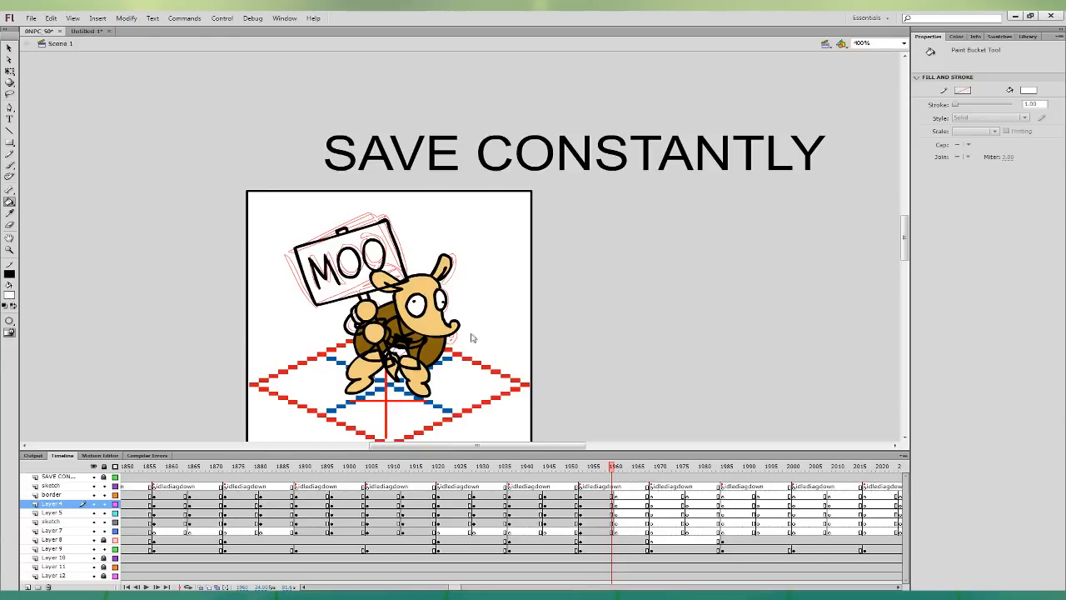
- Fill the MOO sign's board, letter interiors, top nub and handle with golden brown
left_click(445, 368)
left_click(342, 263)
left_click(369, 253)
left_click(353, 236)
left_click(339, 231)
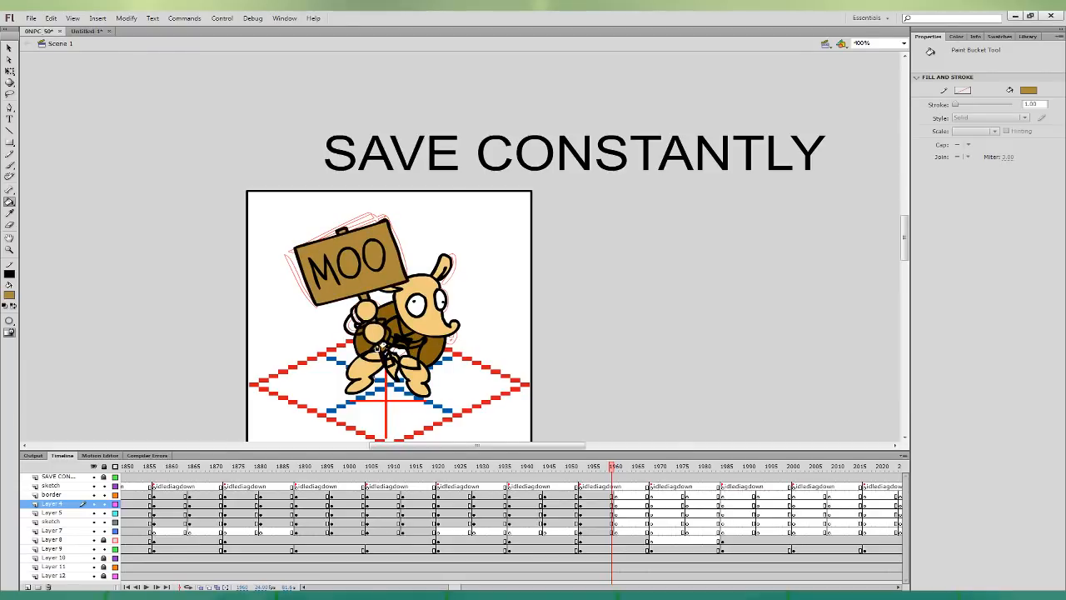
left_click(385, 356)
- Sample white from the eye and fill the suit's shirt front with it
key("i")
left_click(438, 296)
left_click(402, 334)
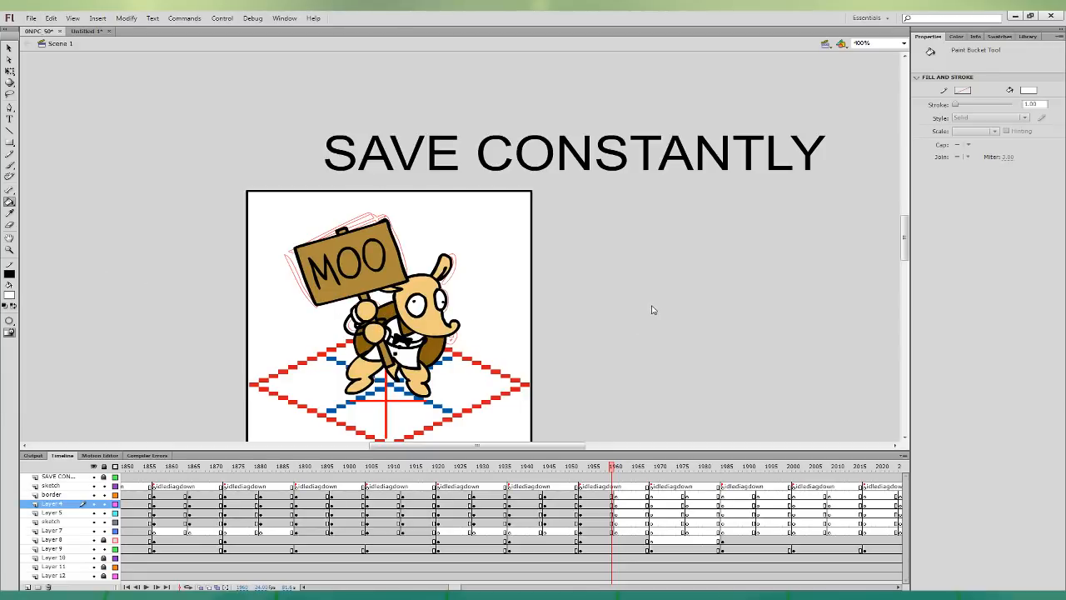
- Fill the penguin suit's jacket, sleeves and back with dark purple-blue
left_click(350, 327)
left_click(412, 341)
left_click(404, 330)
left_click(378, 322)
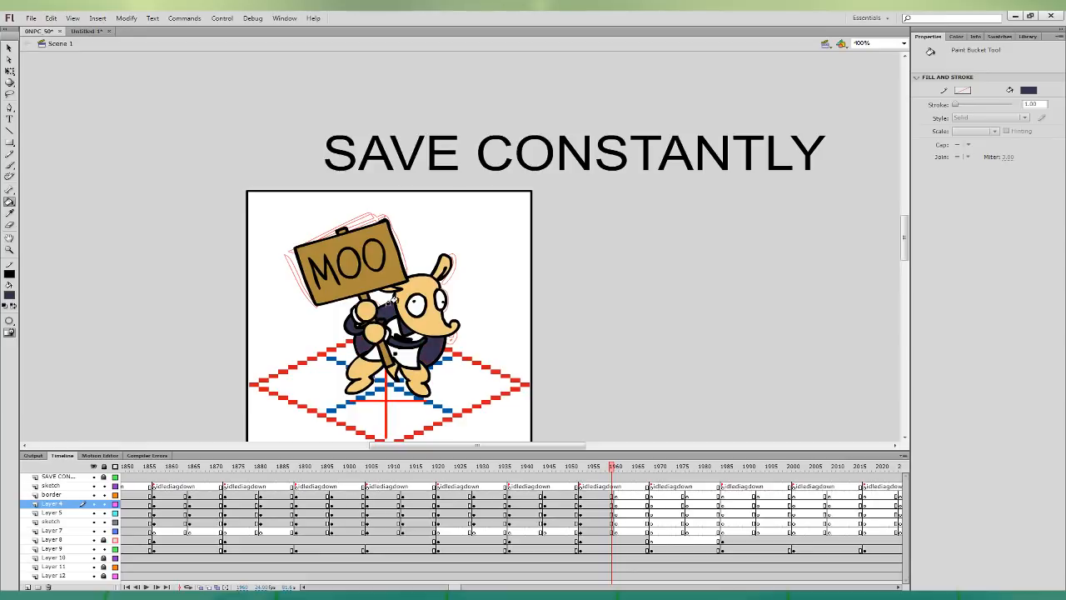
- Undo the last purple fills so the shell is brown again, and nudge the sign-and-arms artwork slightly right and down
key("ctrl+z")
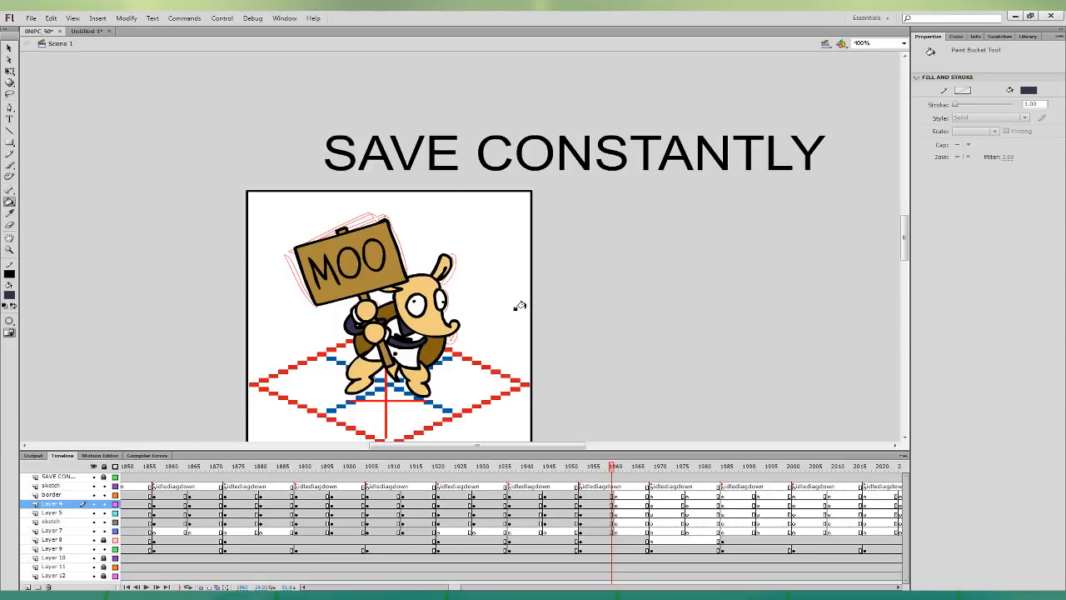
left_click(12, 71)
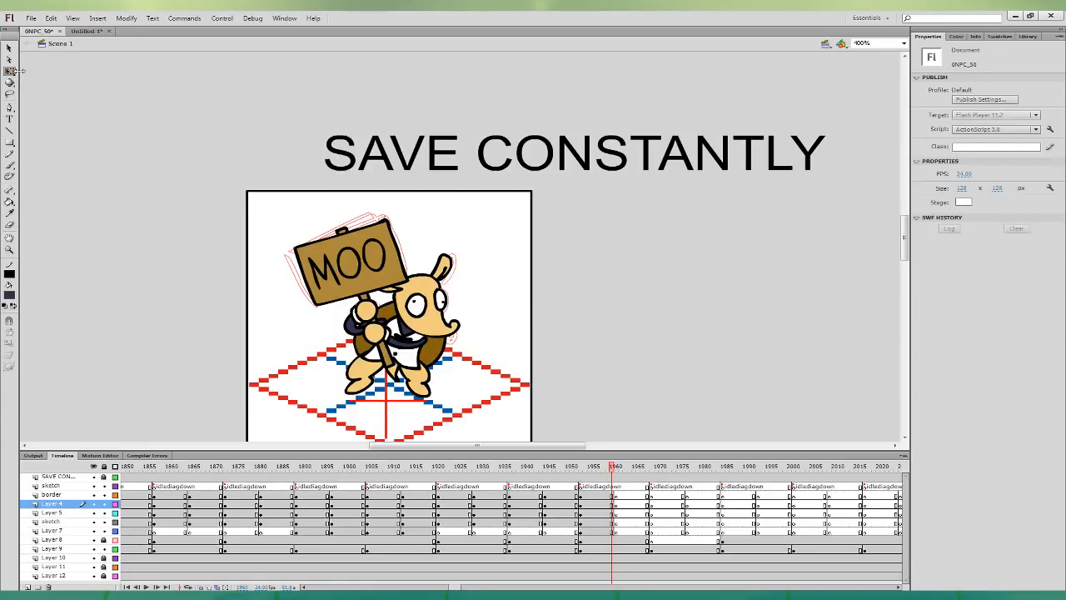
left_click(610, 504)
left_click(612, 512)
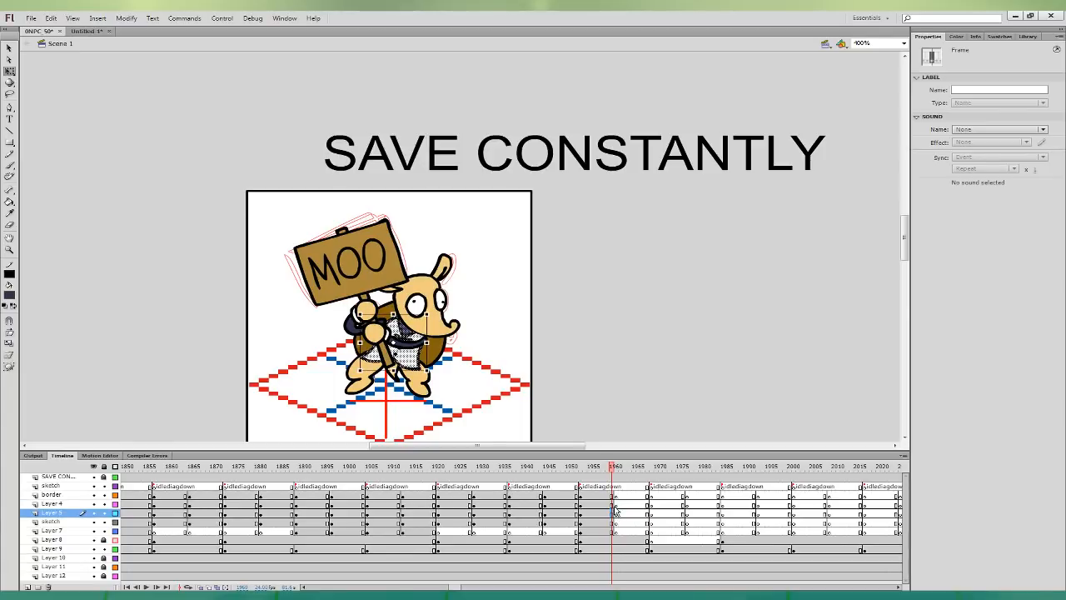
left_click(613, 504)
left_click(621, 494)
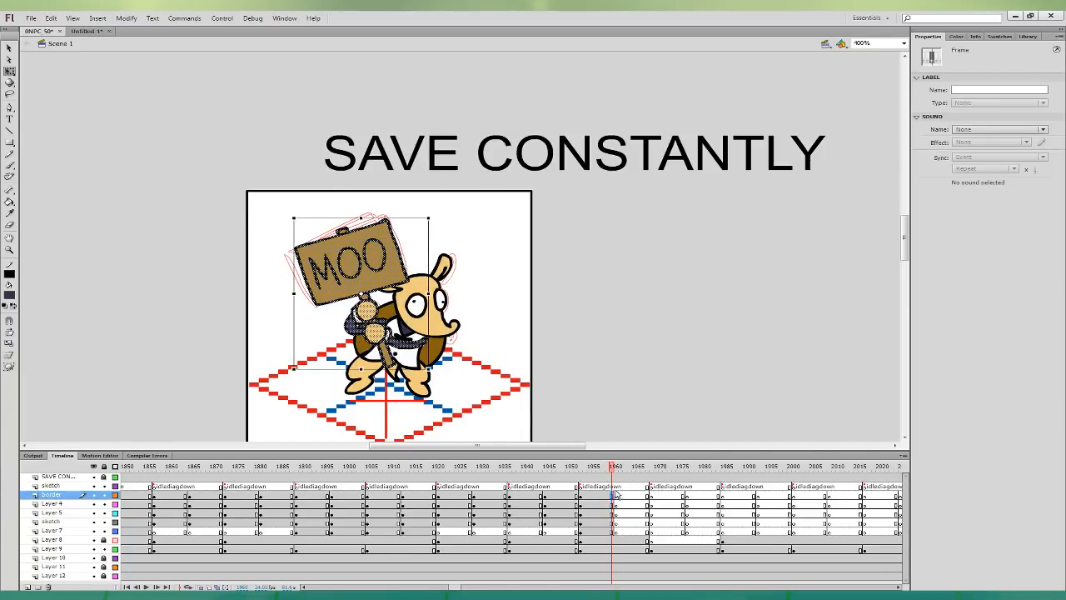
left_click(630, 404)
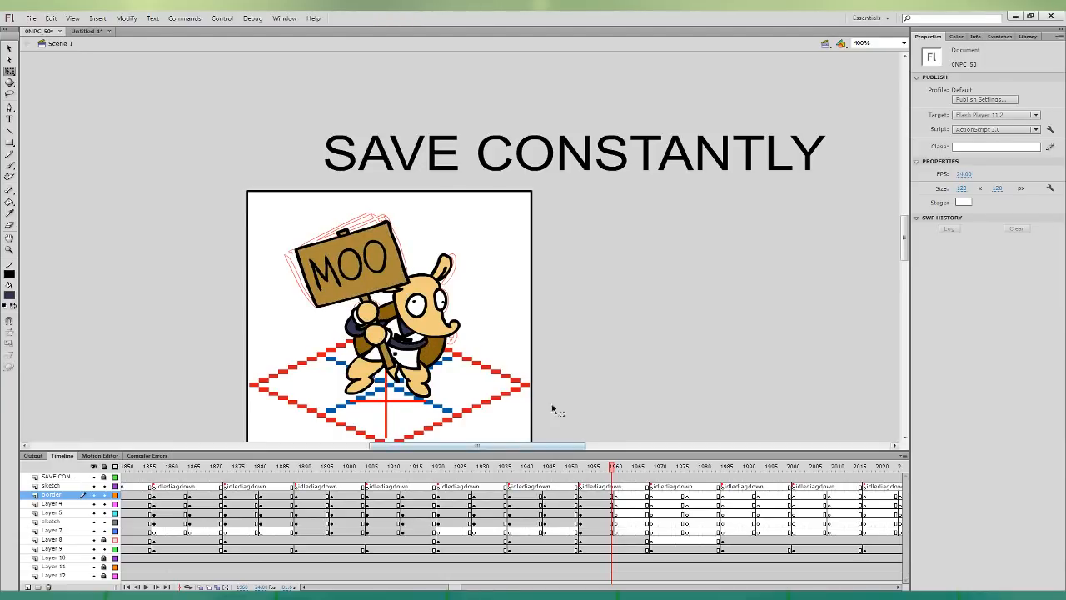
- Fill the three MOO letters on the sign with white
left_click(9, 203)
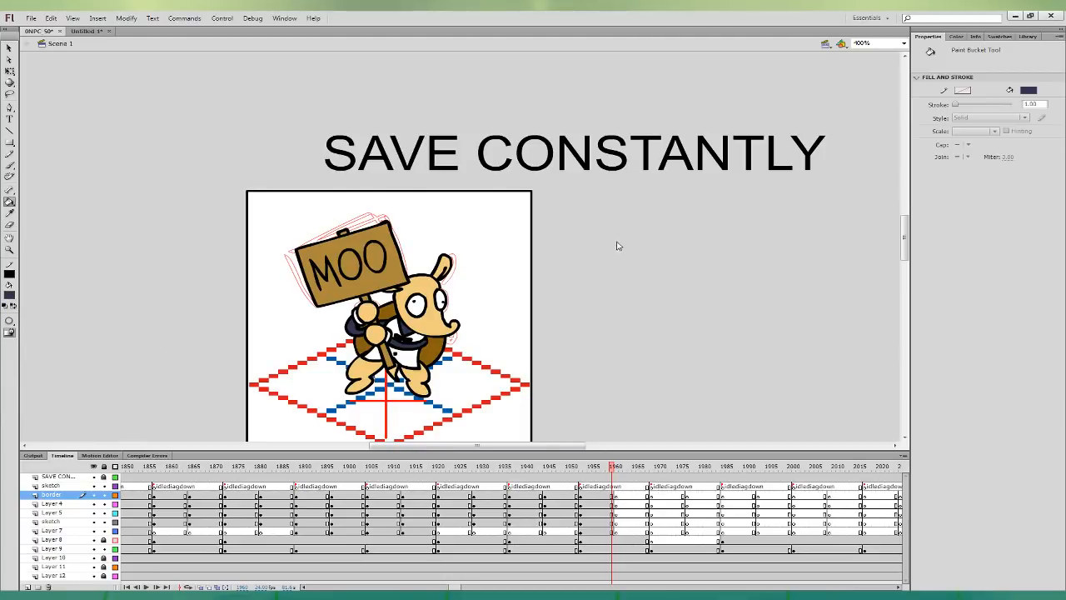
left_click(325, 265)
left_click(350, 260)
left_click(374, 249)
- Copy the coloured armadillo frames on all artwork layers to the second half of its idle cycle, at about frame 1960
left_click(10, 72)
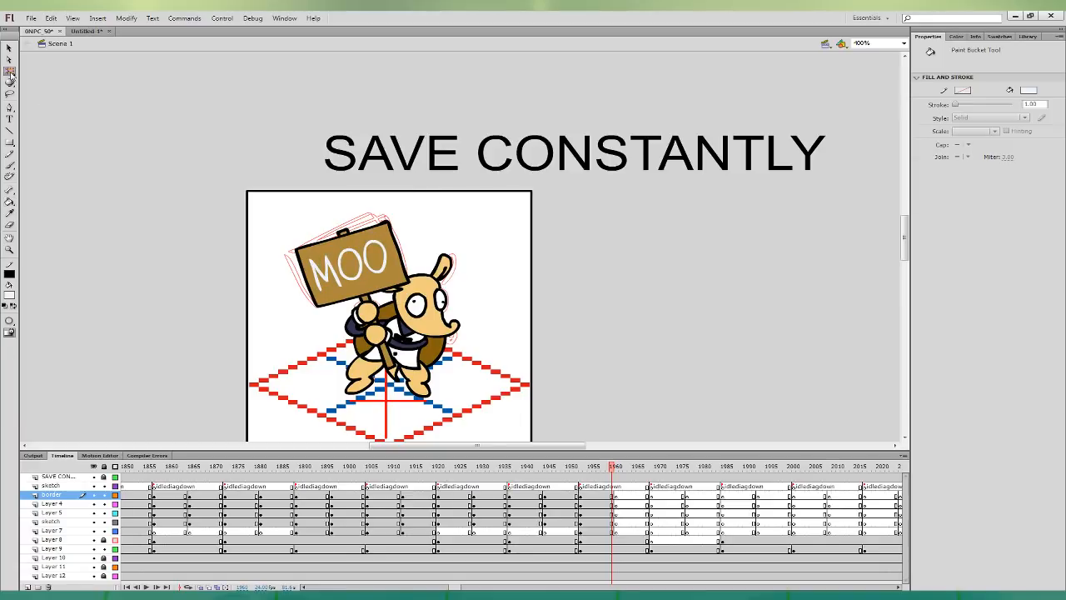
key("ctrl+minus")
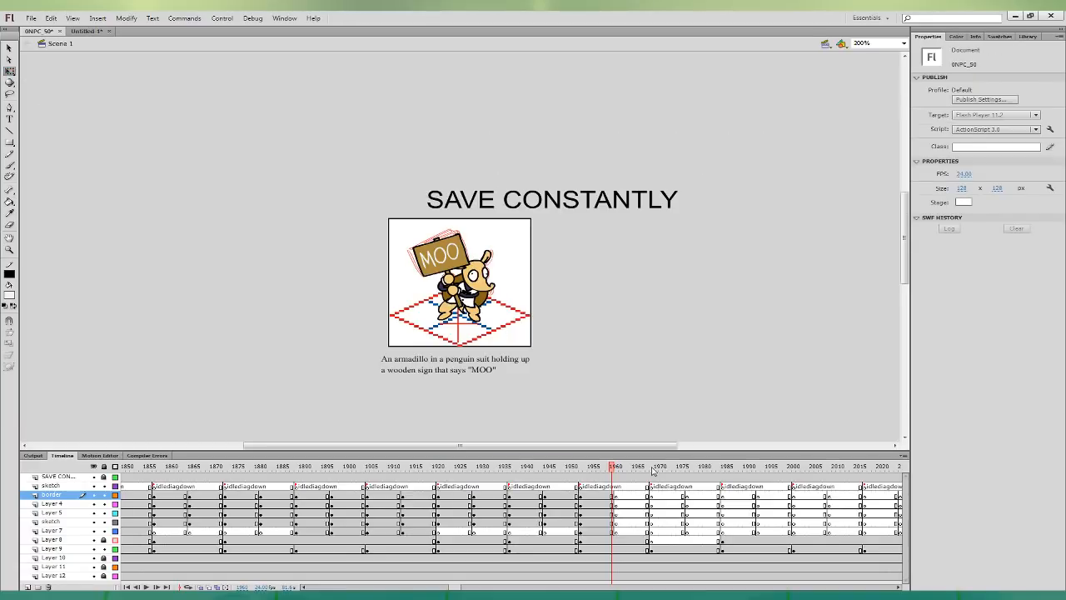
mouse_move(600, 495)
left_mouse_down()
mouse_move(600, 528)
mouse_move(616, 530)
left_mouse_up()
left_click(619, 521)
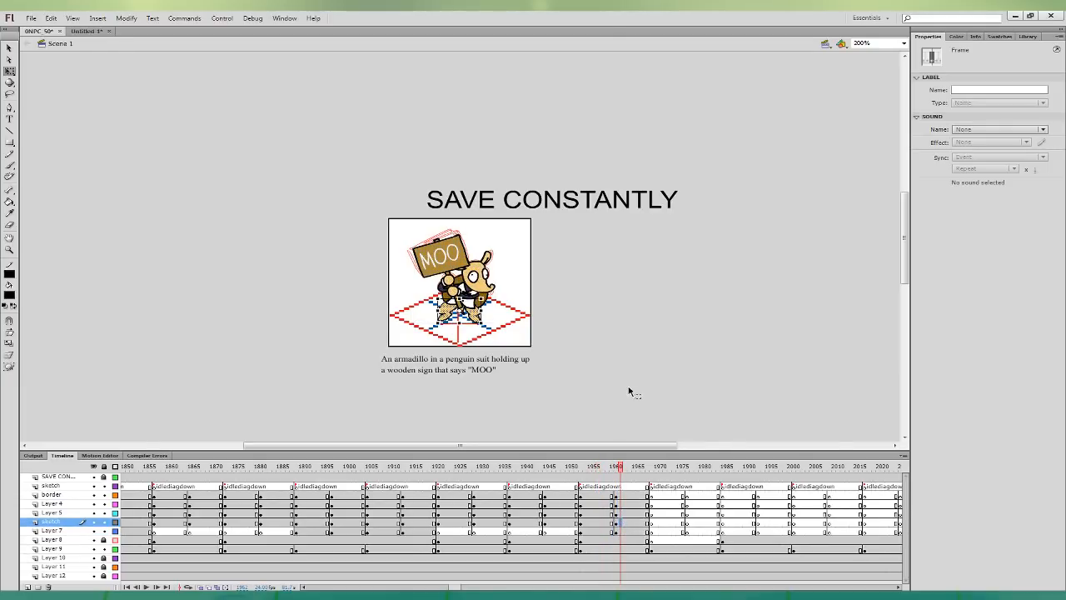
- In the second idle pose, select all the armadillo artwork except the legs and nudge it slightly right and down
key("ctrl+equal")
left_click(541, 256)
left_click(498, 246)
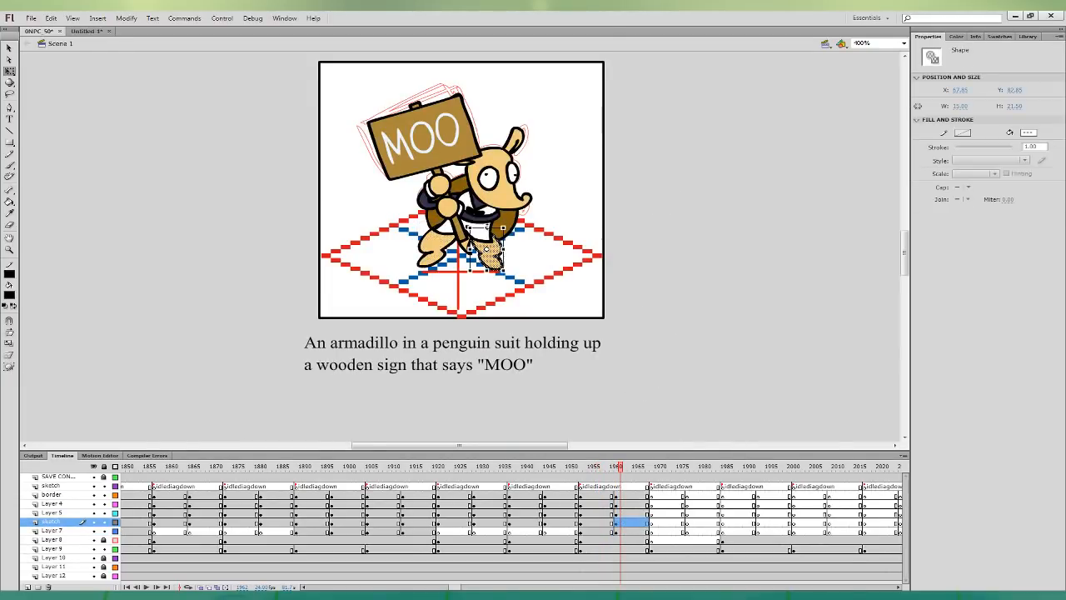
left_click(434, 247)
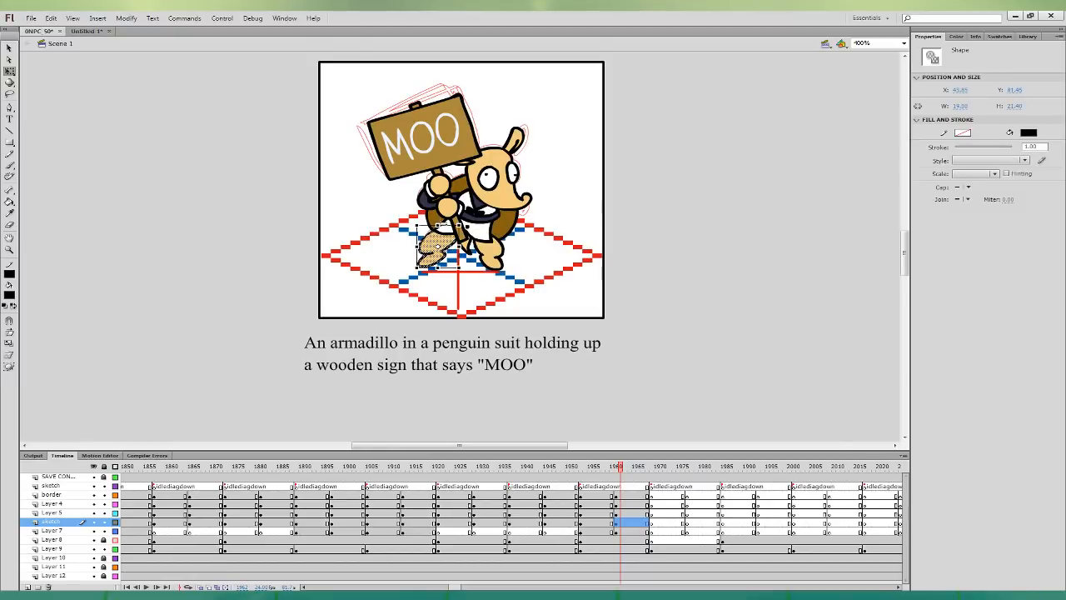
left_click_drag(624, 495, 624, 531)
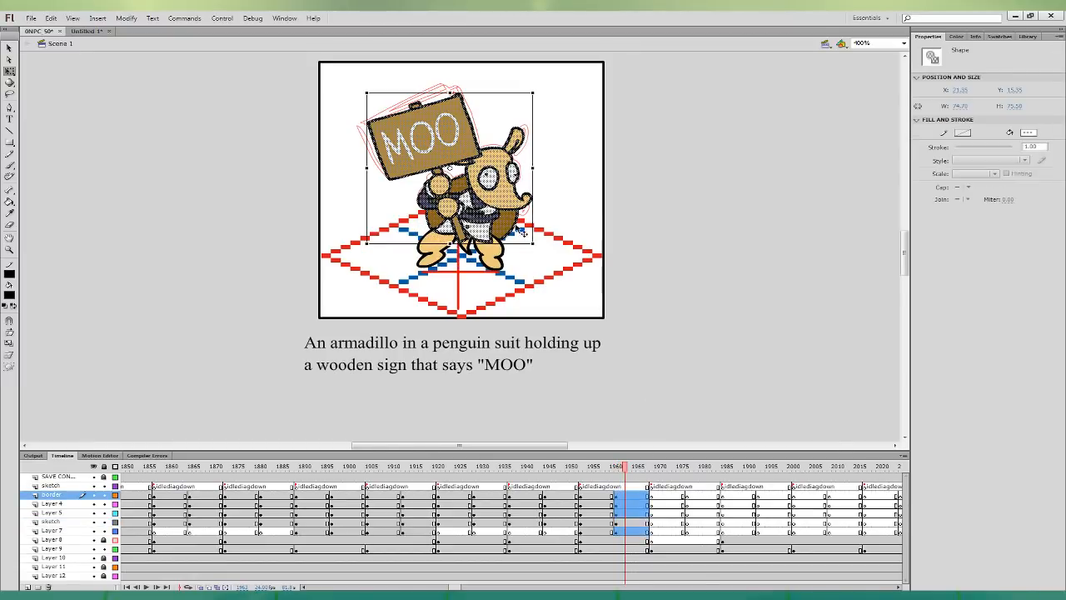
left_click(466, 243)
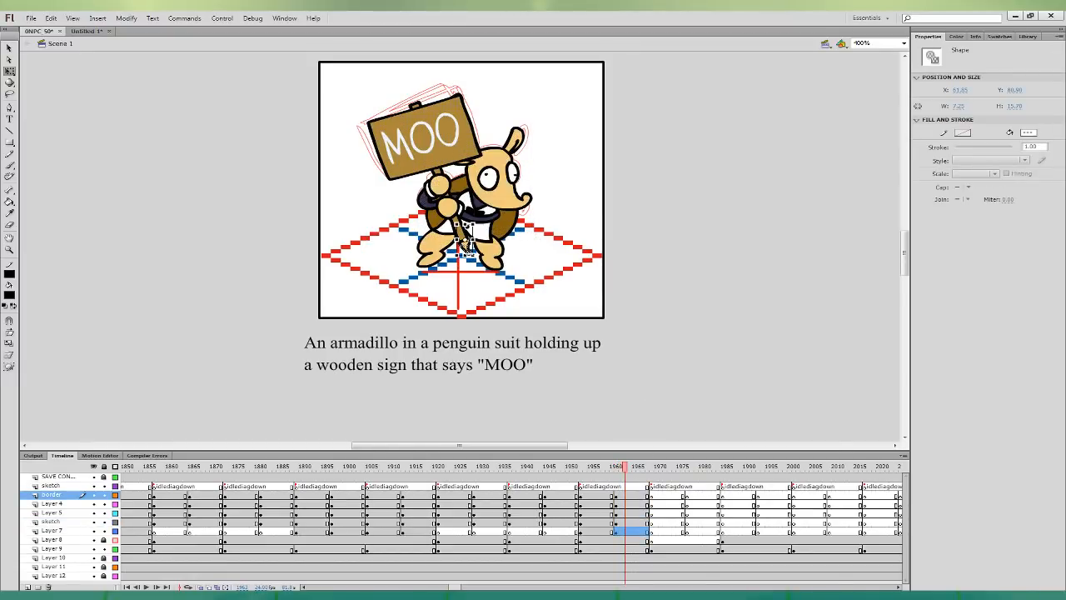
left_click(463, 245)
mouse_move(628, 524)
left_mouse_down()
mouse_move(630, 505)
mouse_move(639, 514)
left_mouse_up()
left_click(517, 229)
key("Right")
key("Down")
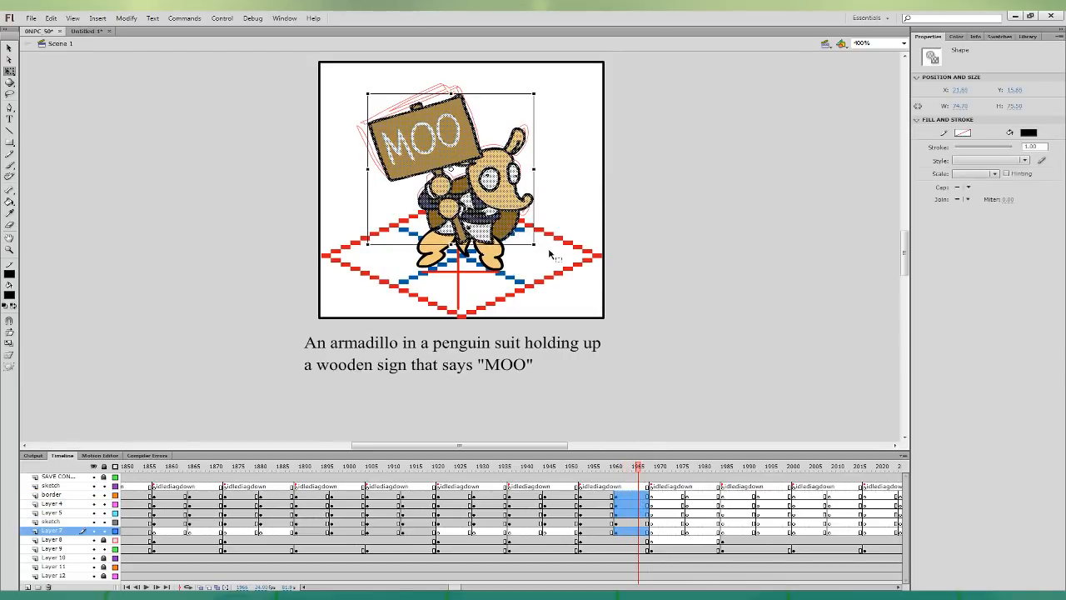
left_click(602, 265)
key("ctrl+a")
- Squash the second pose's torso slightly wider and shorter, comparing its layers with the first pose
left_click(625, 514)
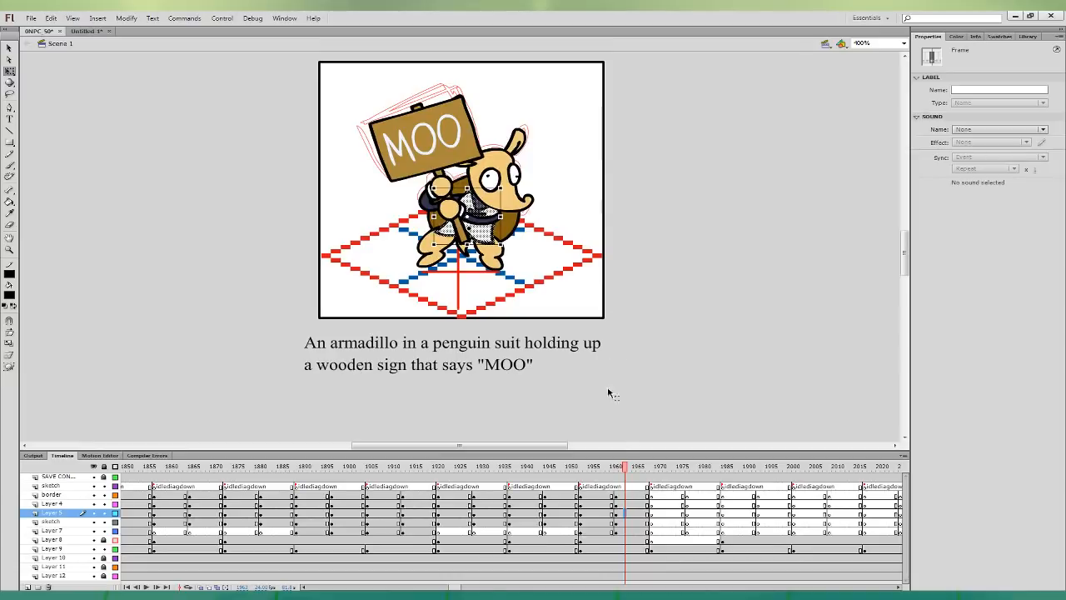
left_click(607, 512)
left_click(625, 513)
left_click_drag(501, 245, 503, 243)
left_click(607, 505)
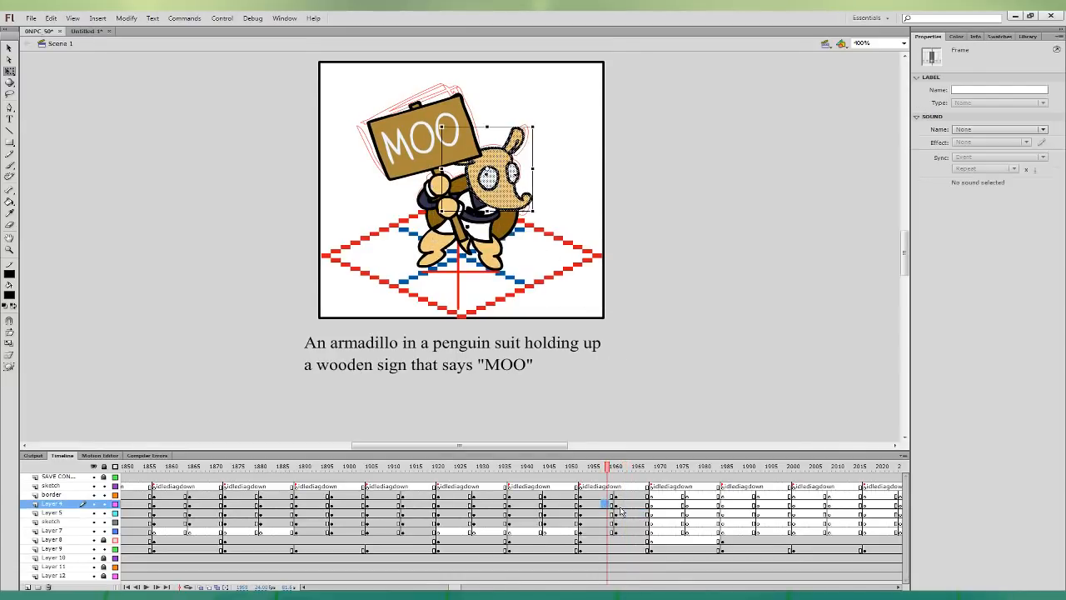
left_click(621, 505)
left_click(437, 245)
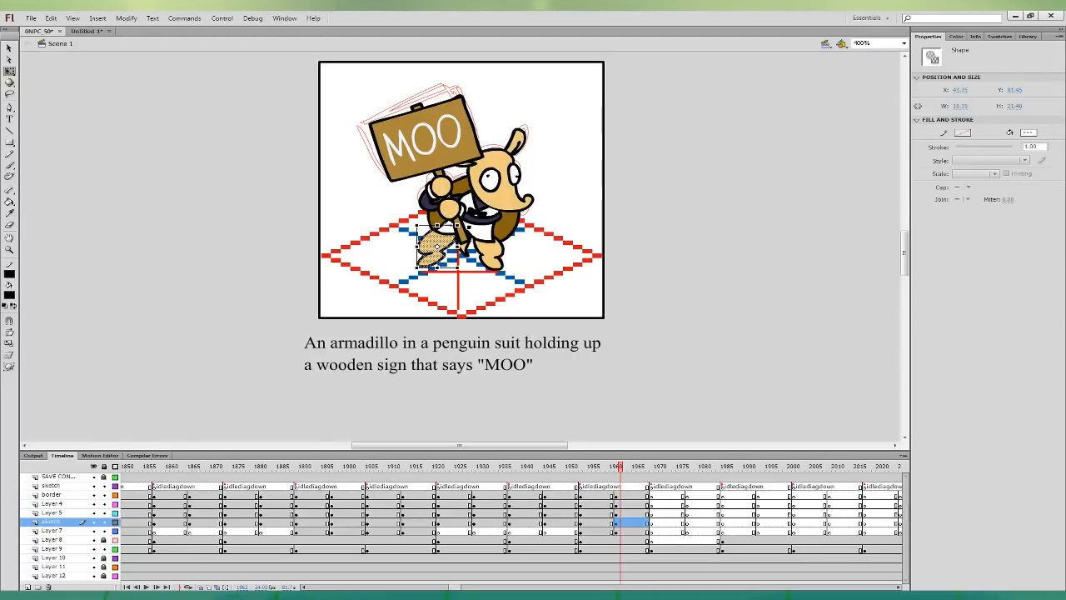
left_click(617, 513)
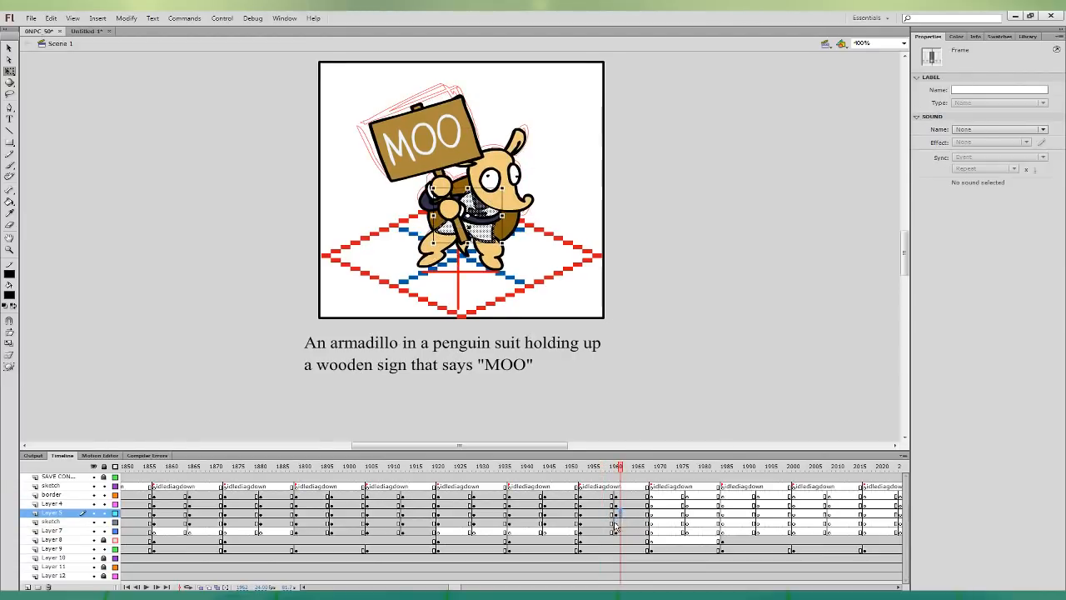
left_click(608, 513)
left_click(621, 514)
left_click(608, 513)
- Rotate the second pose's head and its sign with arms slightly clockwise, nudging the sign and arms up and right
left_click(624, 504)
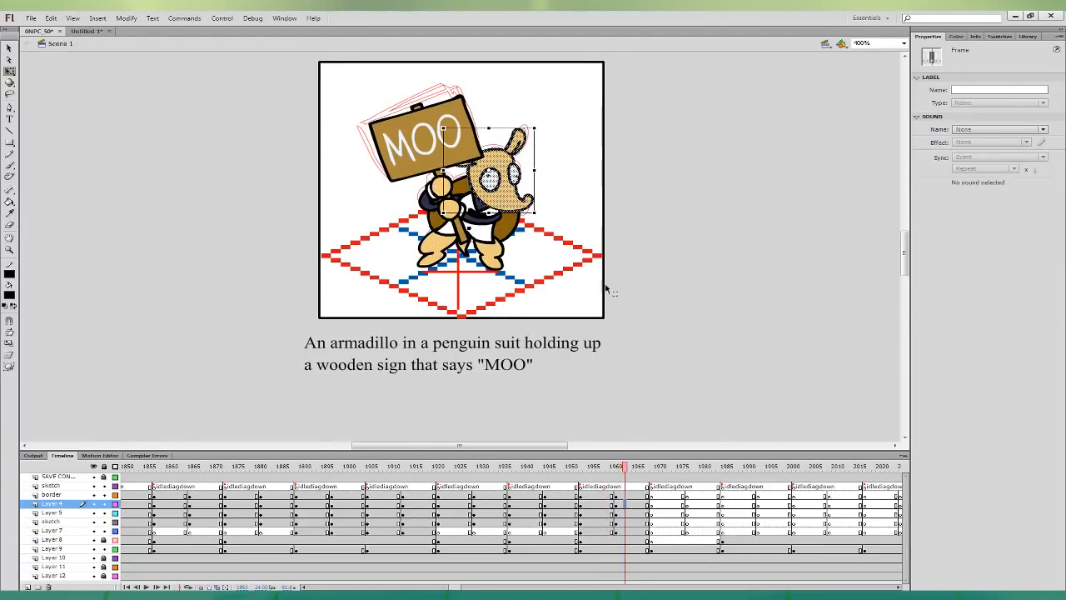
left_click_drag(537, 124, 543, 129)
left_click(611, 497)
left_click(616, 496)
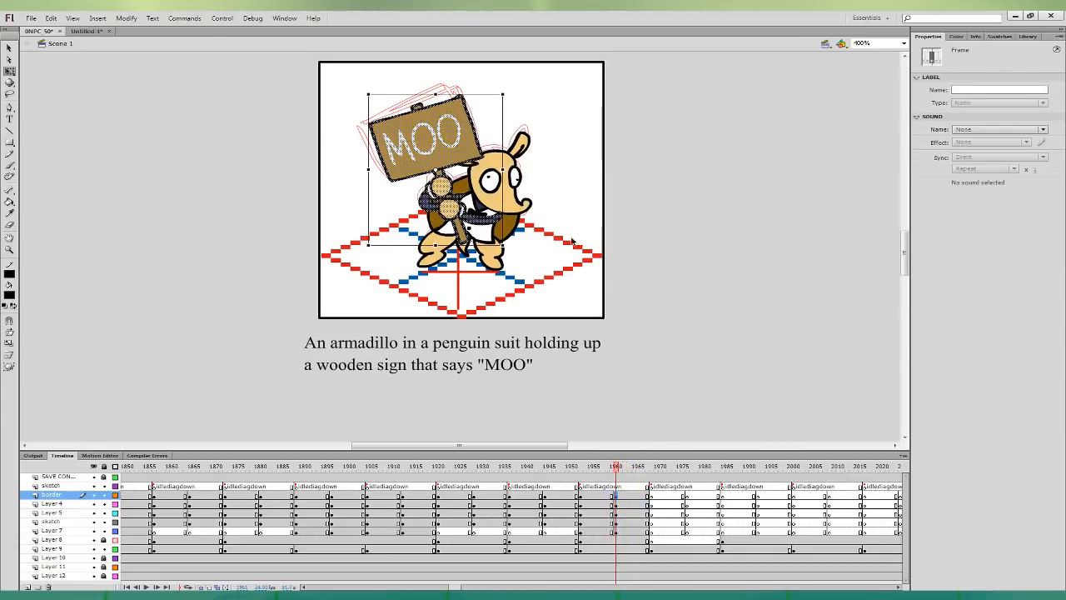
left_click_drag(507, 91, 513, 96)
key("Up")
key("Right")
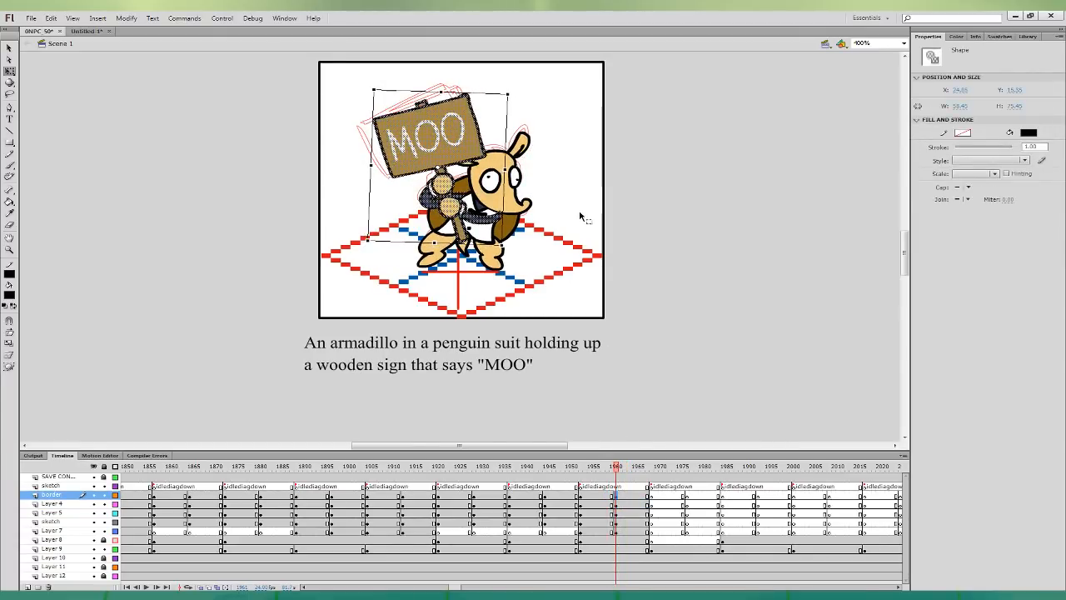
left_click(580, 216)
- Copy the armadillo's full idle cycle into the Untitled-1 document, replacing the previous character's frames, and test the movie
left_click_drag(580, 485, 643, 530)
left_click(81, 34)
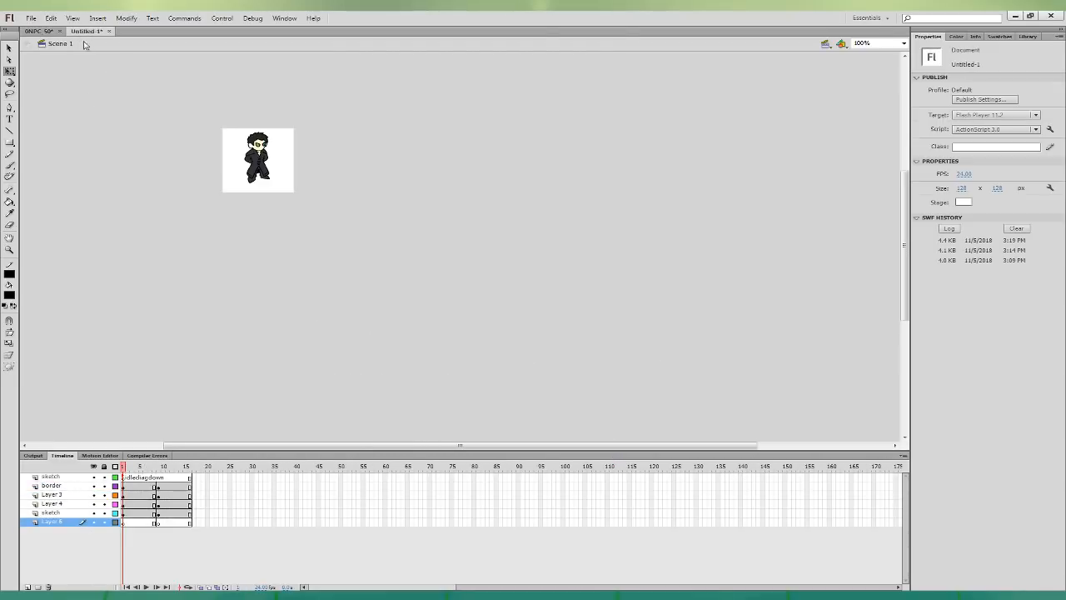
left_click(75, 475)
left_click(66, 523, "shift")
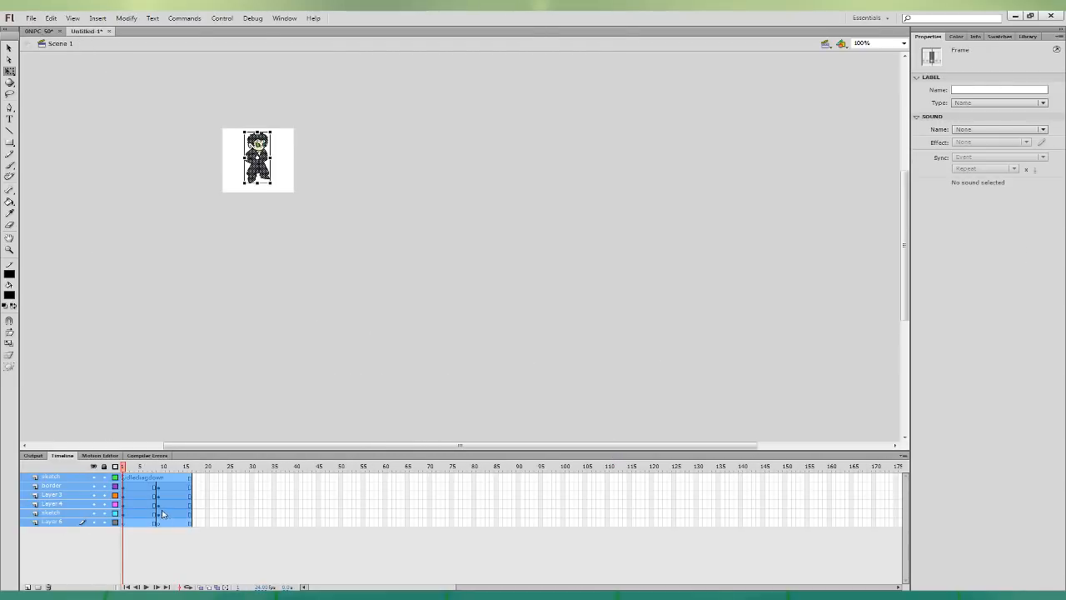
left_click(208, 397)
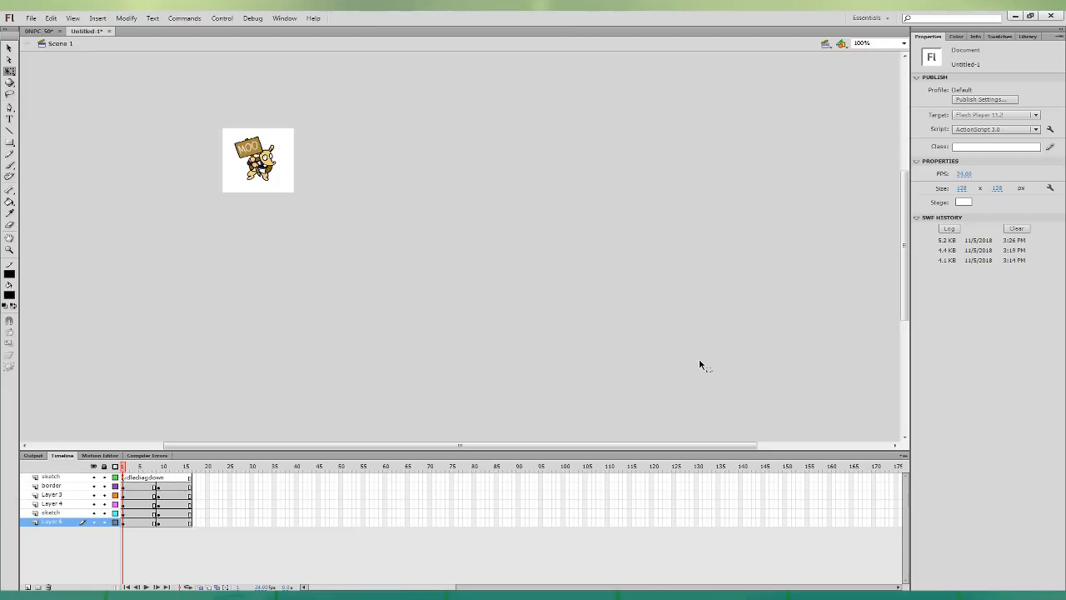
- Return to the 0NPC_50 document and read the description of the grim-reaper-like character on the next empty frame
left_click(48, 31)
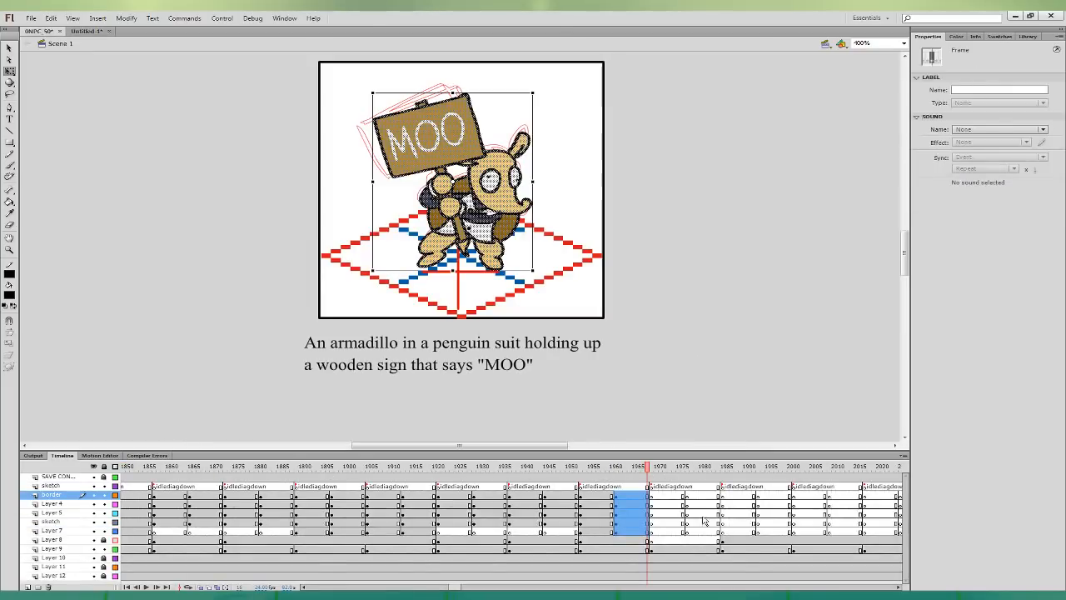
left_click(682, 539)
left_click(653, 530)
key("ctrl+minus")
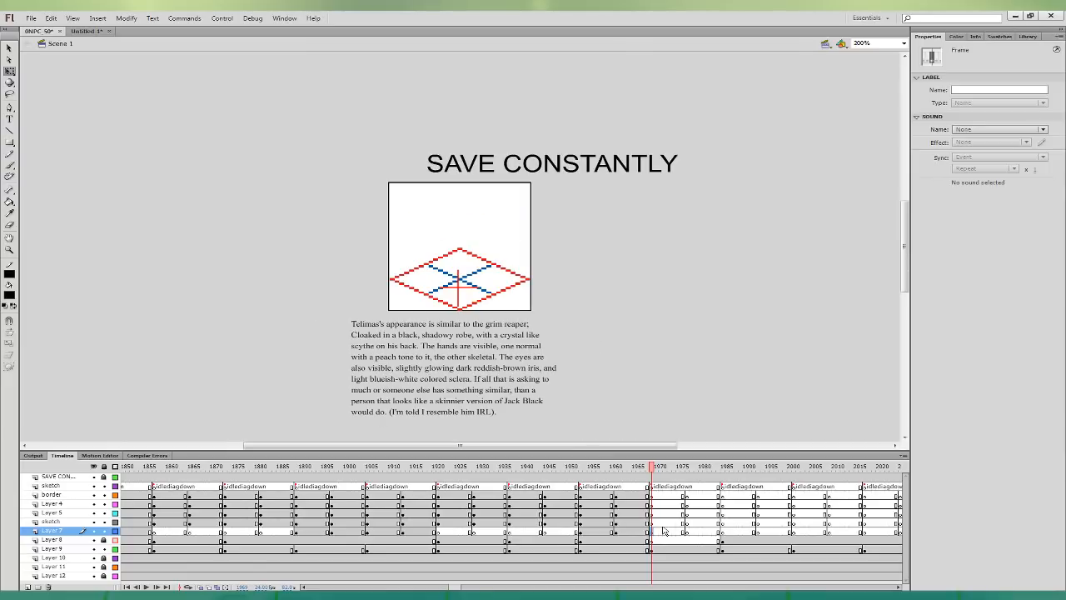
left_click_drag(765, 376, 718, 379)
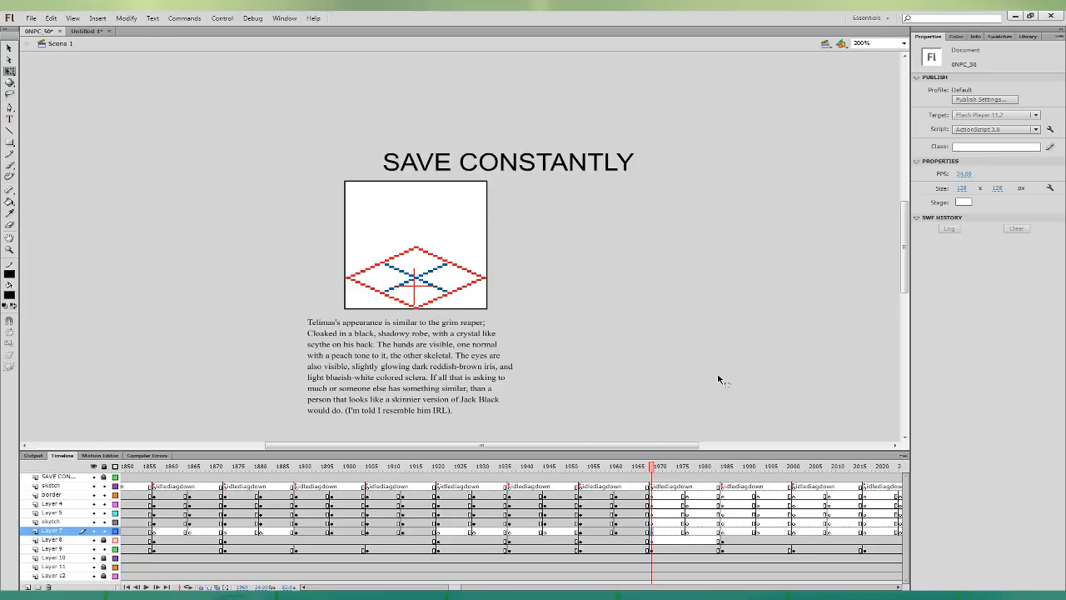
- Review the finished armadillo up close and compare it with its copy in Untitled-1
left_click(603, 522)
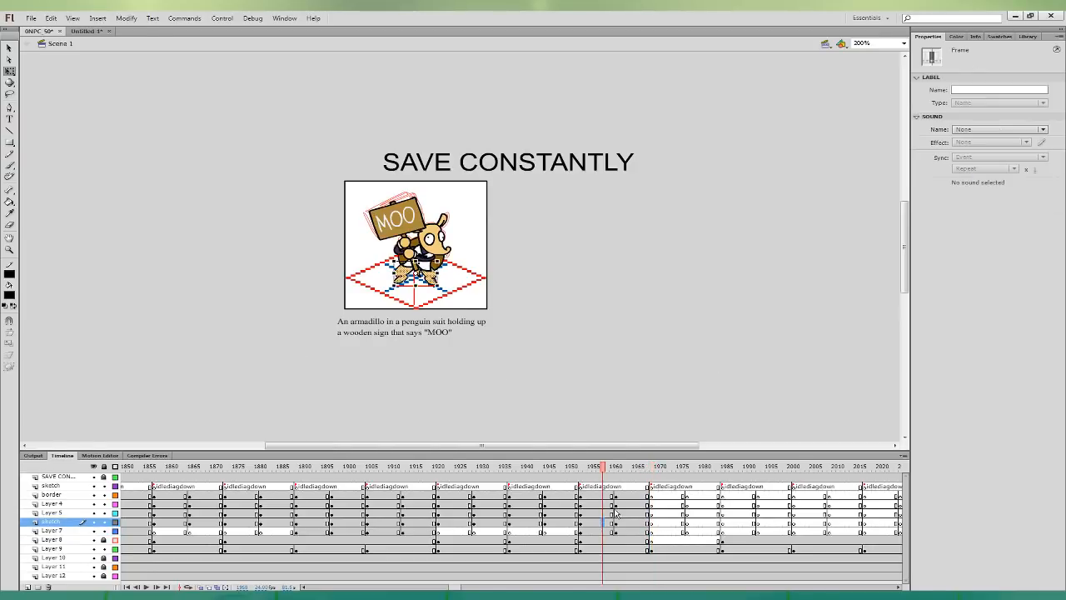
left_click(613, 388)
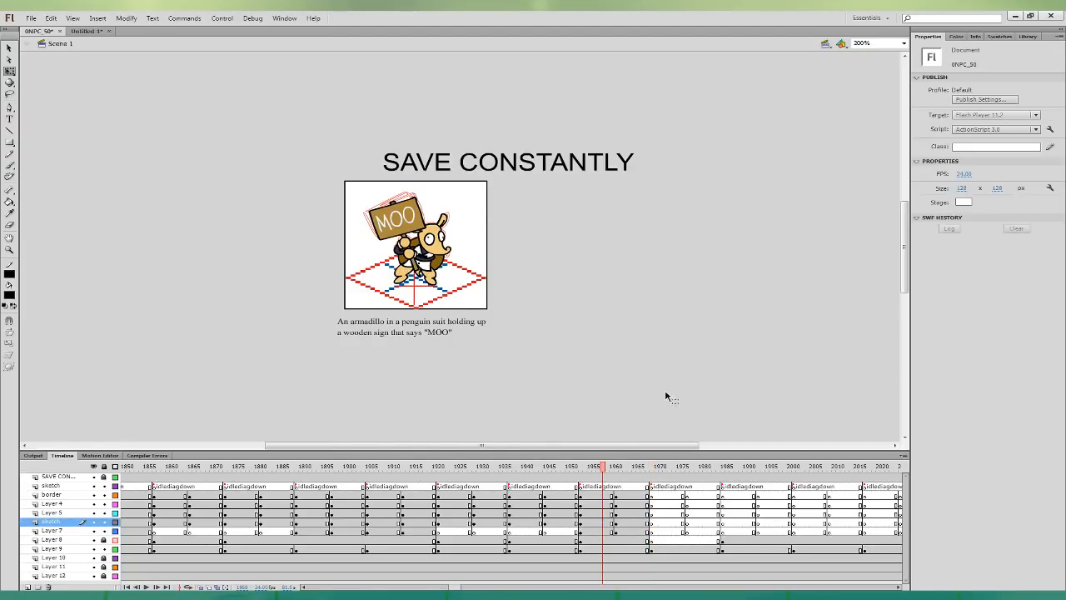
key("ctrl+=")
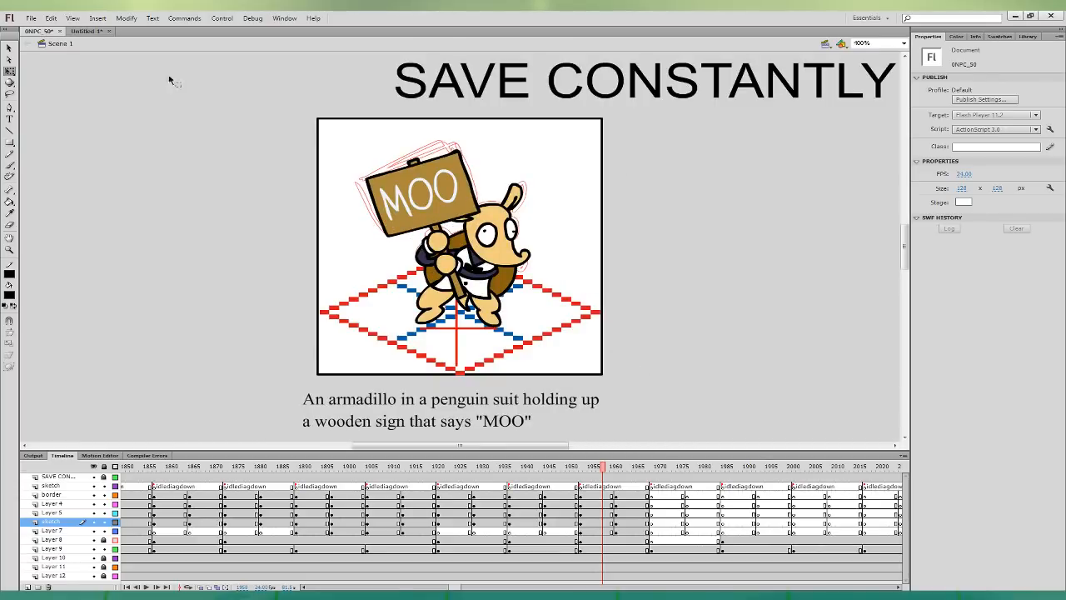
left_click(87, 31)
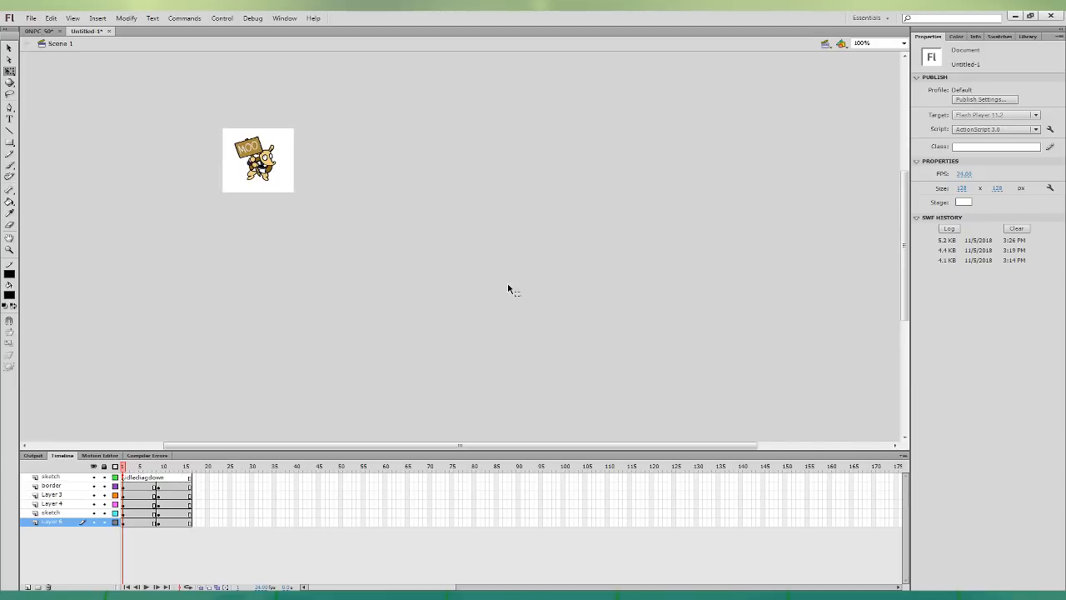
left_click(39, 31)
- In the 0NPC_50 document, brush the reaper's two hands in blue on the lower sketch layer of the empty frame
left_click(656, 535)
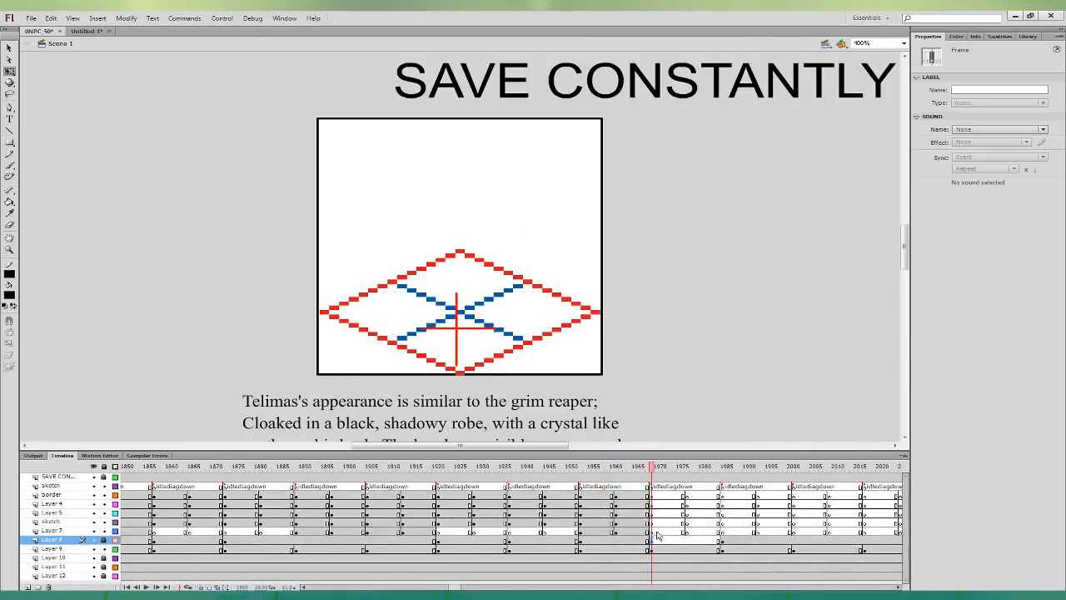
left_click(664, 522)
key("ctrl+minus")
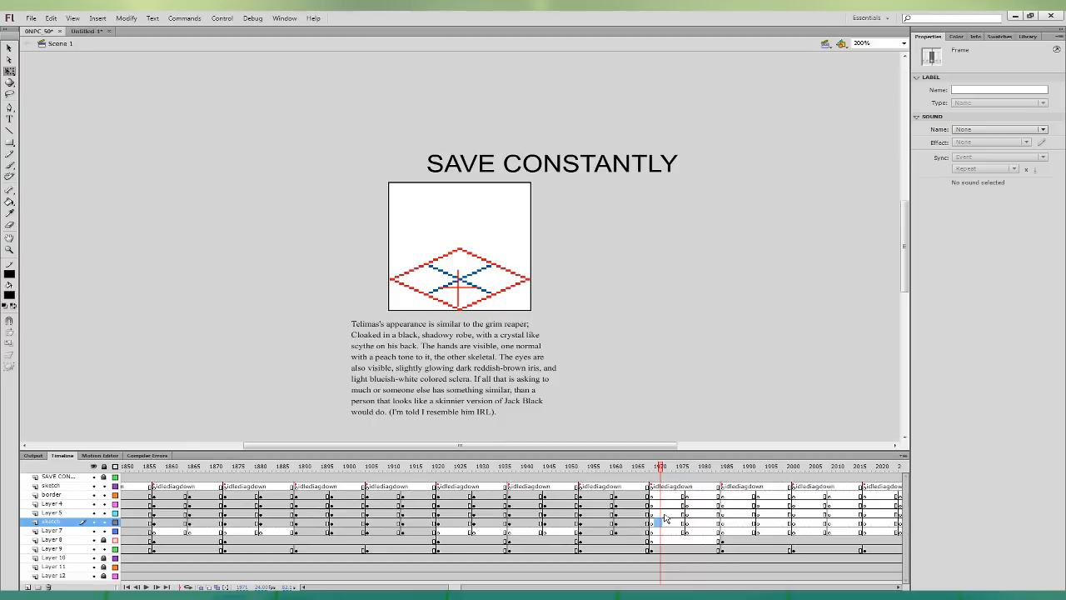
left_click(10, 165)
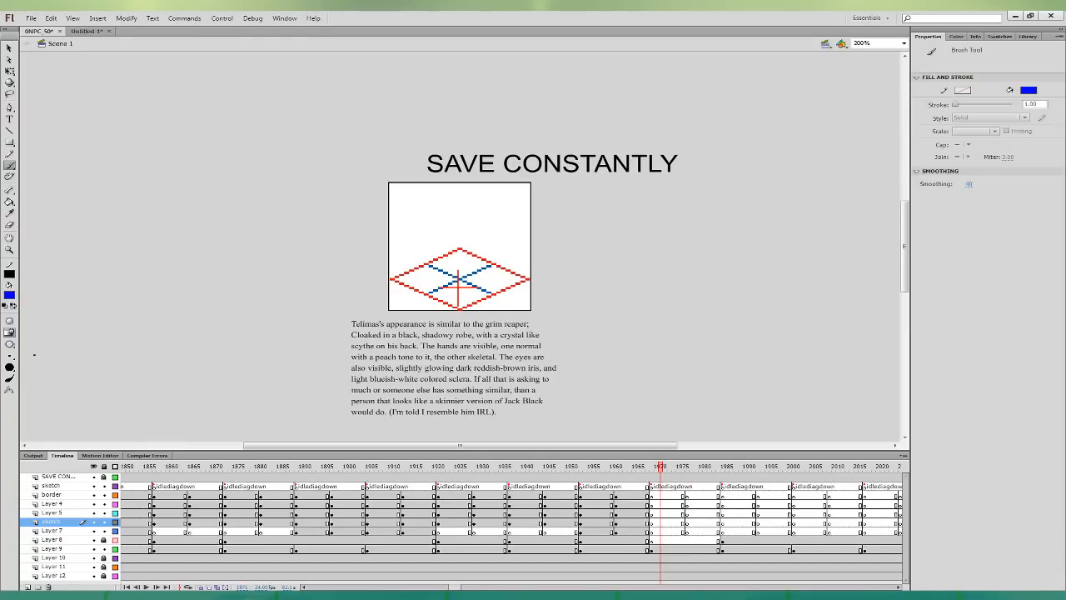
mouse_move(432, 254)
left_mouse_down()
mouse_move(429, 266)
mouse_move(440, 260)
mouse_move(430, 267)
mouse_move(441, 258)
mouse_move(433, 252)
mouse_move(429, 262)
mouse_move(497, 246)
left_mouse_up()
key("ctrl+z")
key("ctrl+z")
key("ctrl+z")
key("ctrl+z")
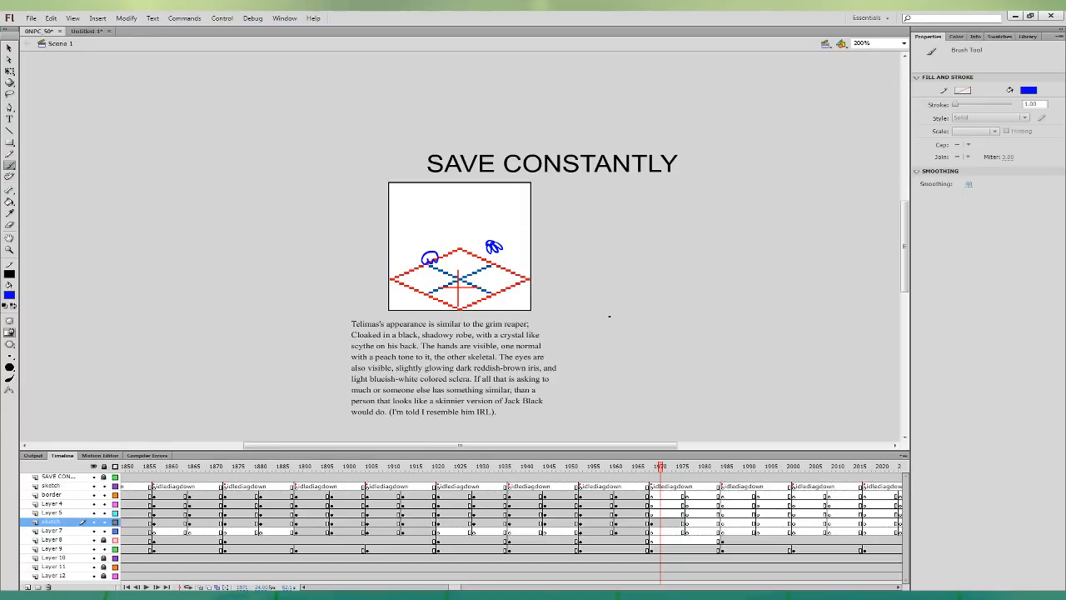
- Sketch the reaper's hooded head with a pointed hood tip, face opening and eyes in blue above the hands
mouse_move(464, 211)
left_mouse_down()
mouse_move(454, 236)
mouse_move(466, 211)
mouse_move(472, 218)
left_mouse_up()
key("ctrl+z")
mouse_move(461, 219)
left_mouse_down()
mouse_move(475, 218)
mouse_move(455, 202)
mouse_move(436, 225)
mouse_move(443, 232)
left_mouse_up()
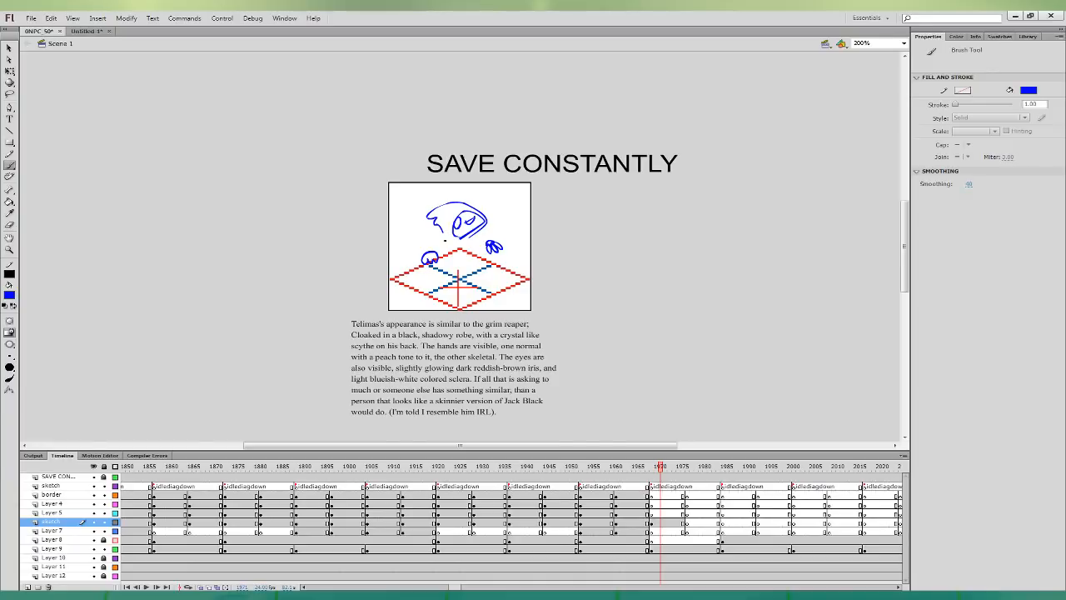
- Sketch the reaper's arms with wide hanging sleeves and the robe's flowing body in blue, linking the head and hands
mouse_move(426, 249)
left_mouse_down()
mouse_move(426, 279)
mouse_move(437, 260)
mouse_move(494, 255)
mouse_move(430, 242)
mouse_move(425, 249)
mouse_move(448, 244)
mouse_move(439, 257)
left_mouse_up()
mouse_move(437, 260)
left_mouse_down()
mouse_move(435, 278)
mouse_move(457, 286)
mouse_move(447, 258)
mouse_move(438, 268)
left_mouse_up()
key("ctrl+z")
mouse_move(421, 269)
left_mouse_down()
mouse_move(414, 273)
mouse_move(470, 287)
mouse_move(467, 237)
mouse_move(481, 254)
mouse_move(489, 245)
mouse_move(475, 255)
mouse_move(483, 264)
mouse_move(491, 249)
left_mouse_up()
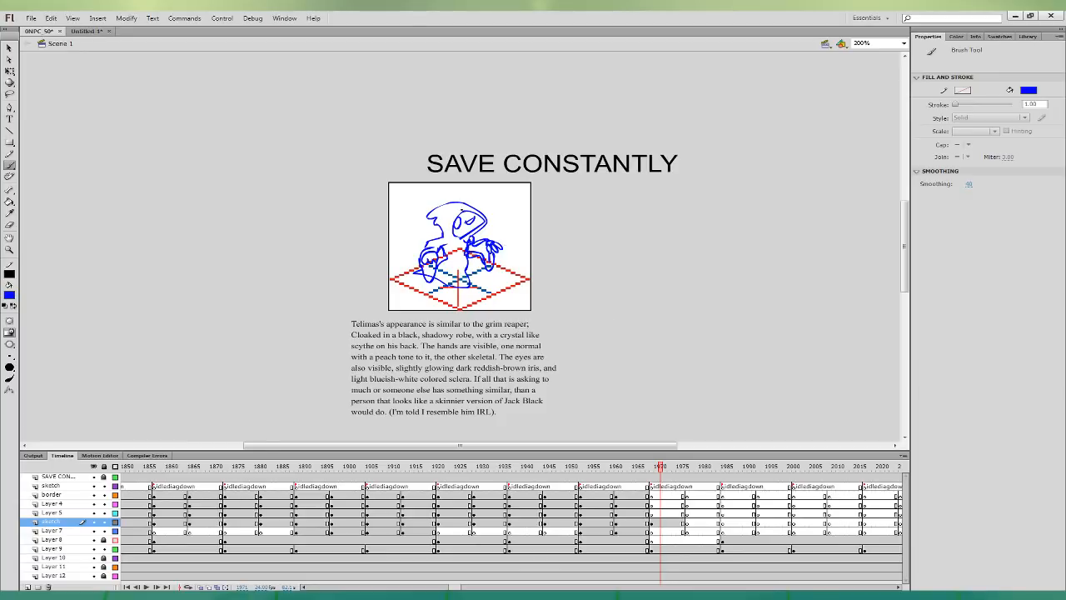
mouse_move(433, 210)
left_mouse_down()
mouse_move(465, 205)
mouse_move(459, 288)
left_mouse_up()
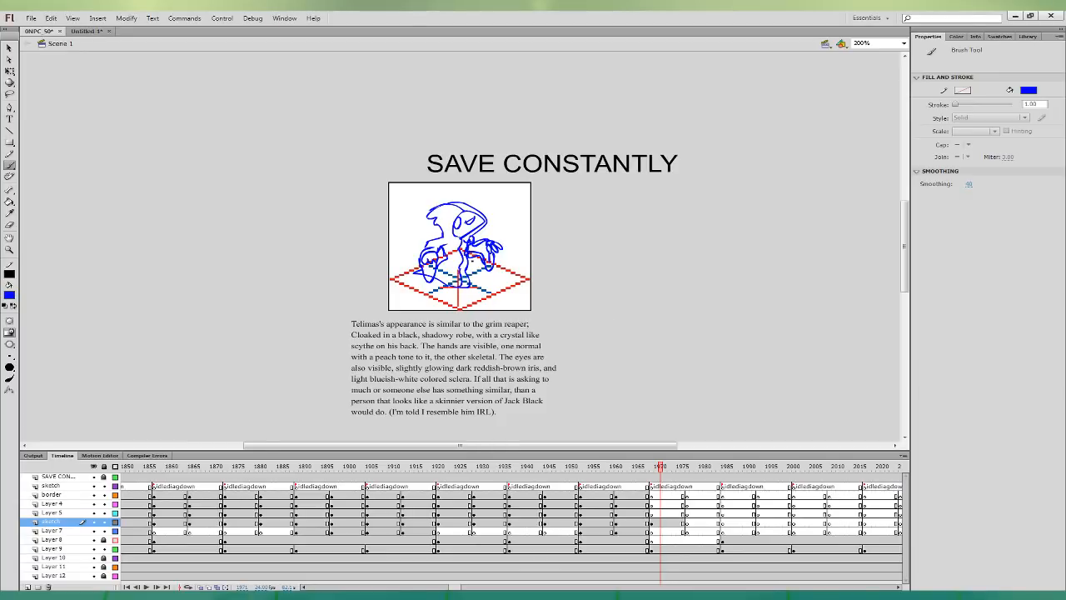
- Move the blue sketch's keyframe down to Layer 8 as an outlined guide and insert a blank keyframe in its former place
left_click(664, 523)
left_click(651, 523)
left_click_drag(651, 523, 652, 541)
left_click(651, 523)
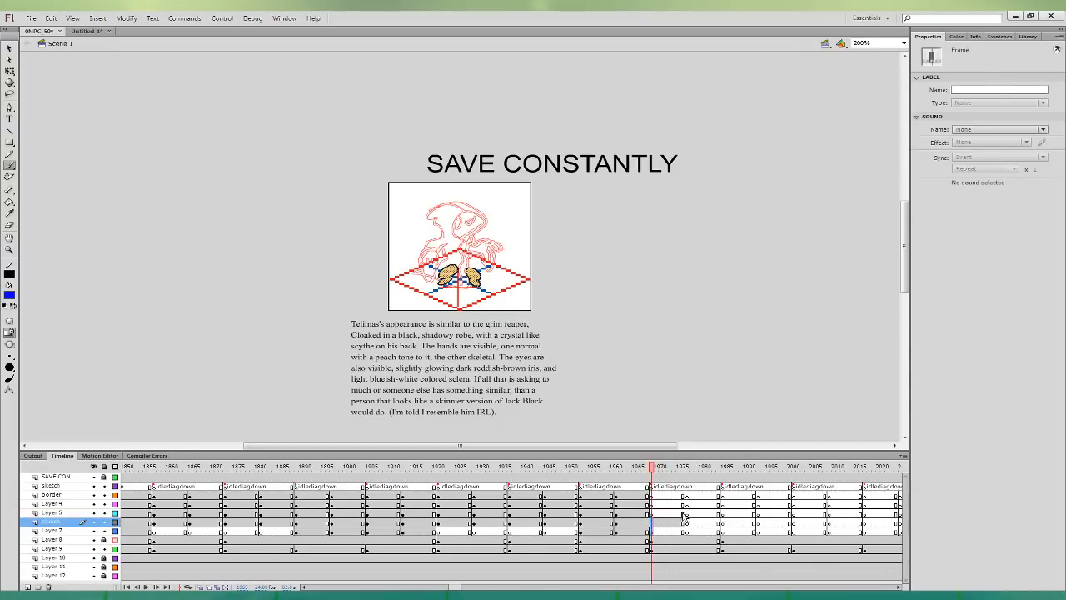
key("F7")
left_click(686, 533)
left_click(683, 539)
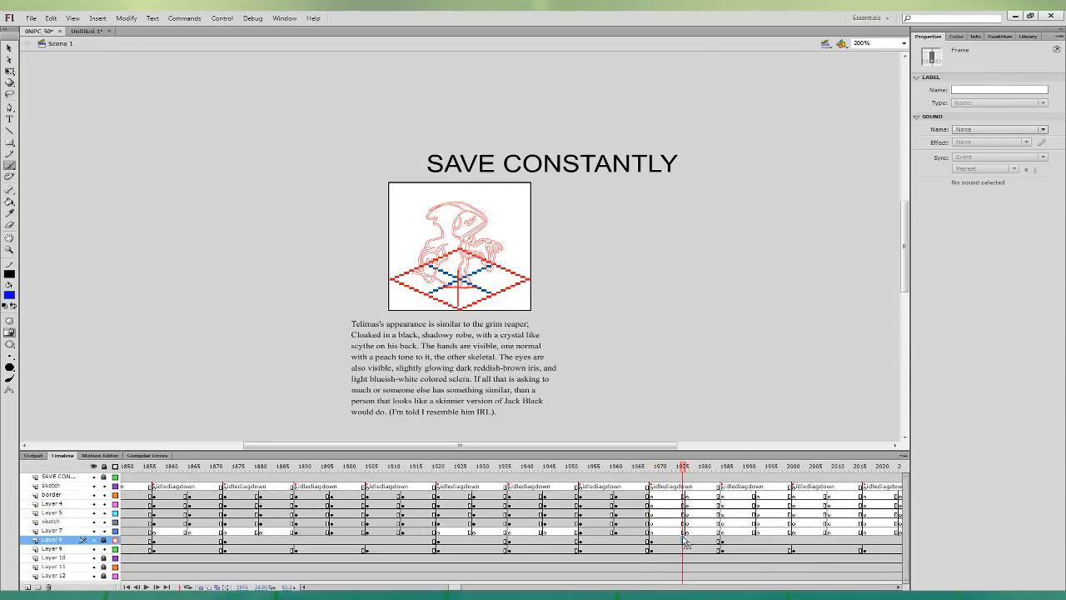
- Ink the outline of the reaper's hood and face opening in black on the border layer, following the sketch
left_click(683, 494)
key("ctrl+equal")
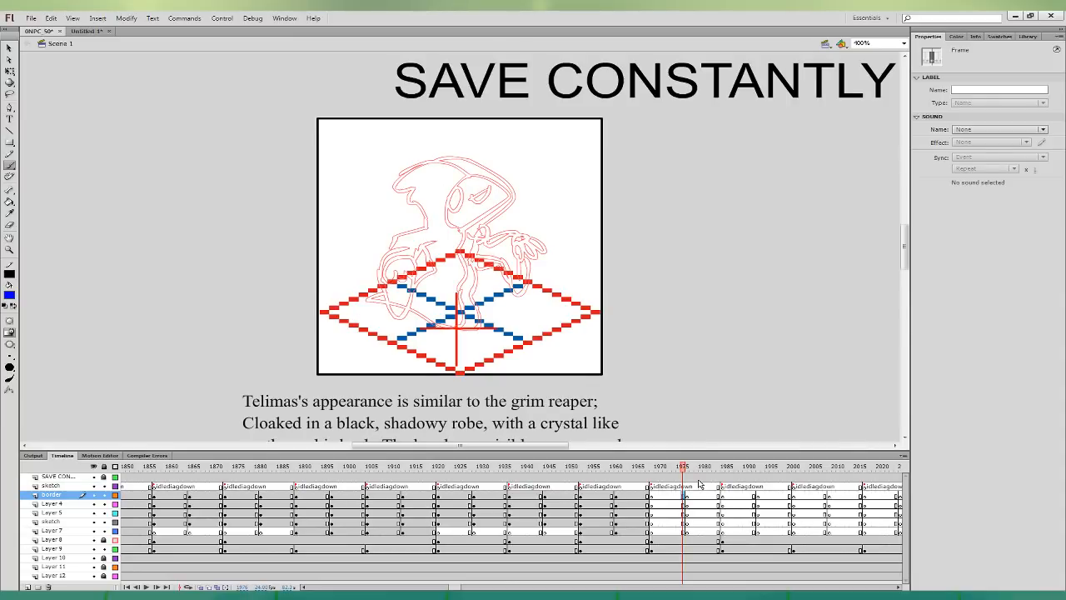
left_click(8, 296)
left_click(26, 317)
mouse_move(478, 232)
left_mouse_down()
mouse_move(509, 203)
mouse_move(498, 173)
mouse_move(449, 156)
mouse_move(388, 188)
mouse_move(410, 191)
mouse_move(391, 190)
mouse_move(424, 217)
mouse_move(480, 225)
mouse_move(506, 185)
mouse_move(489, 172)
mouse_move(452, 188)
mouse_move(446, 219)
mouse_move(460, 231)
mouse_move(481, 231)
mouse_move(496, 193)
mouse_move(468, 182)
mouse_move(456, 193)
mouse_move(447, 212)
mouse_move(465, 231)
left_mouse_up()
key("ctrl+z")
key("ctrl+z")
mouse_move(476, 174)
left_mouse_down()
mouse_move(467, 167)
mouse_move(488, 183)
mouse_move(423, 159)
mouse_move(494, 184)
mouse_move(460, 163)
mouse_move(390, 180)
left_mouse_up()
key("ctrl+z")
key("ctrl+z")
key("ctrl+z")
key("ctrl+z")
key("ctrl+z")
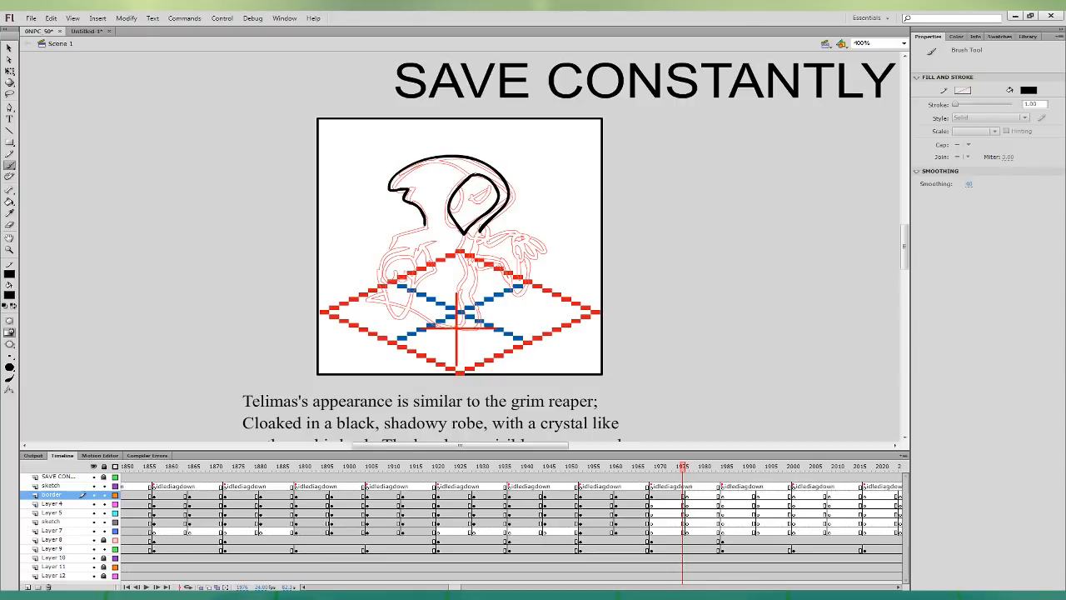
- Add the hood's dividing line and the two eye outlines, and fill the face around the eyes with black
mouse_move(476, 174)
left_mouse_down()
mouse_move(452, 204)
mouse_move(446, 156)
left_mouse_up()
key("ctrl+z")
mouse_move(454, 210)
left_mouse_down()
mouse_move(459, 191)
mouse_move(484, 200)
mouse_move(463, 210)
mouse_move(461, 191)
mouse_move(489, 192)
mouse_move(480, 209)
mouse_move(475, 199)
left_mouse_up()
key("ctrl+z")
key("ctrl+z")
key("ctrl+z")
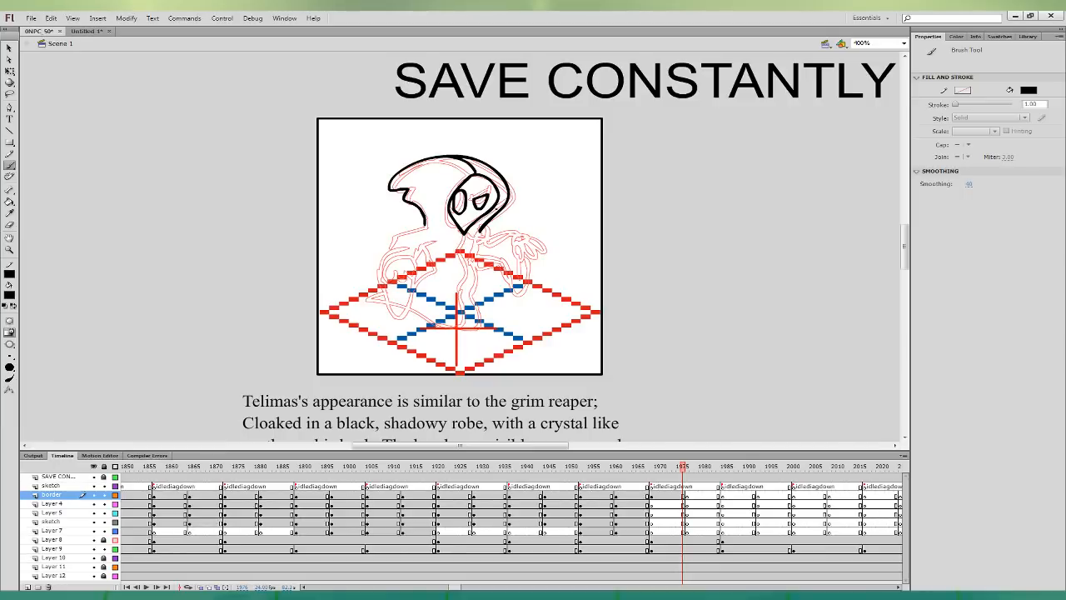
left_click(9, 202)
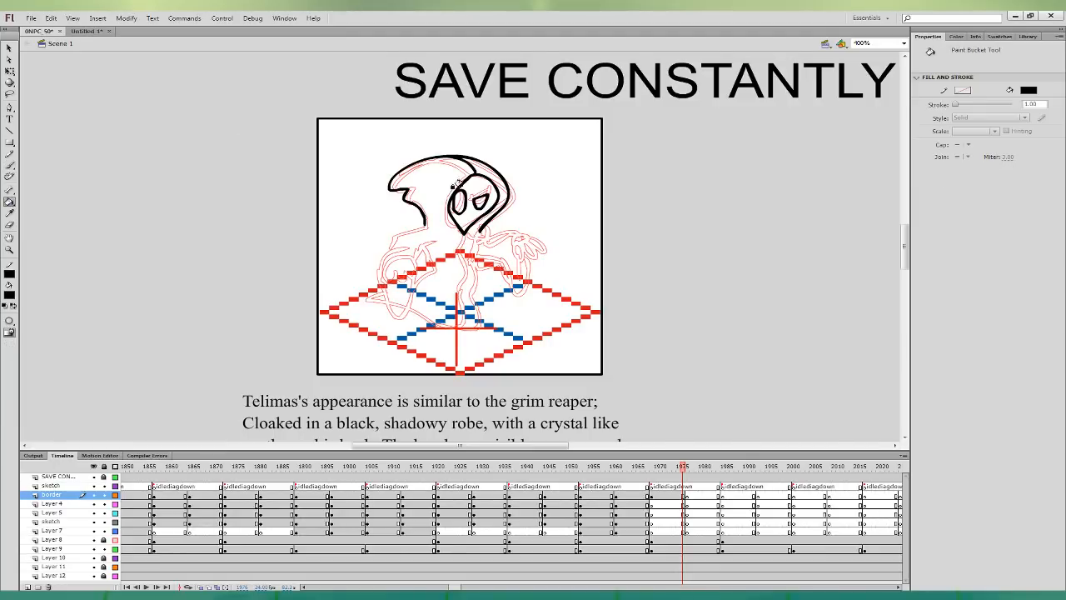
left_click(458, 185)
left_click(9, 164)
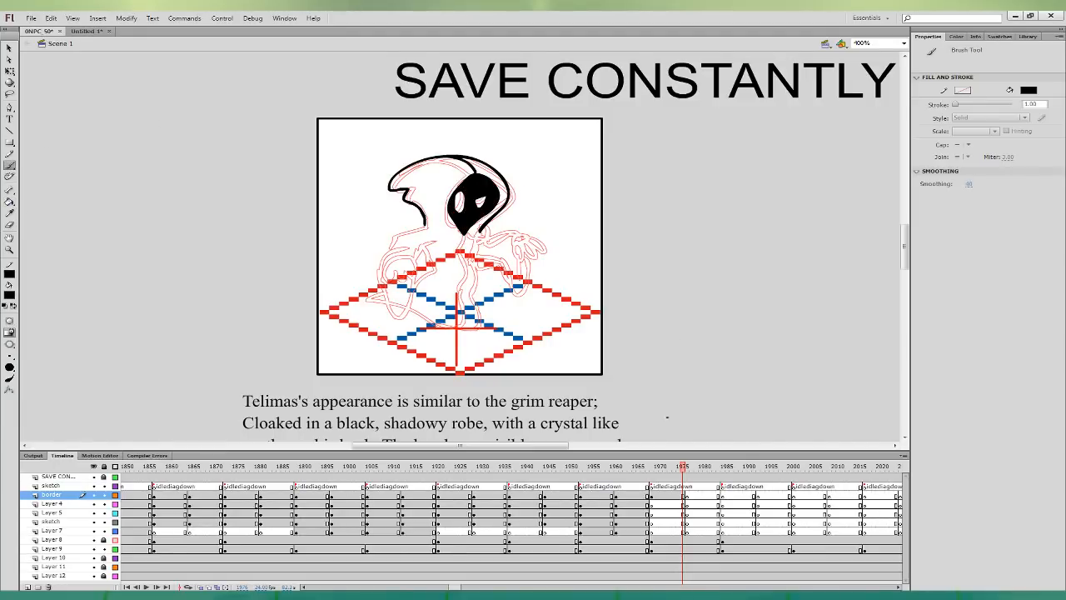
- Ink the reaper's left sleeve and hand in black on Layer 4 and fill the sleeve opening with black
left_click(684, 504)
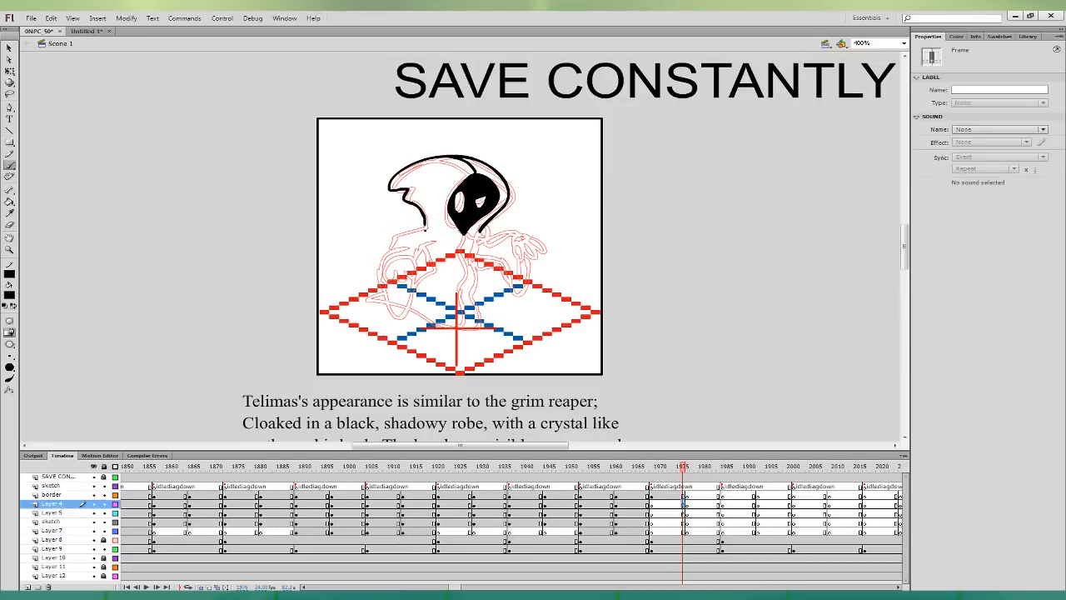
mouse_move(413, 260)
left_mouse_down()
mouse_move(385, 280)
mouse_move(404, 278)
mouse_move(410, 260)
mouse_move(387, 248)
mouse_move(395, 315)
mouse_move(435, 246)
left_mouse_up()
key("ctrl+z")
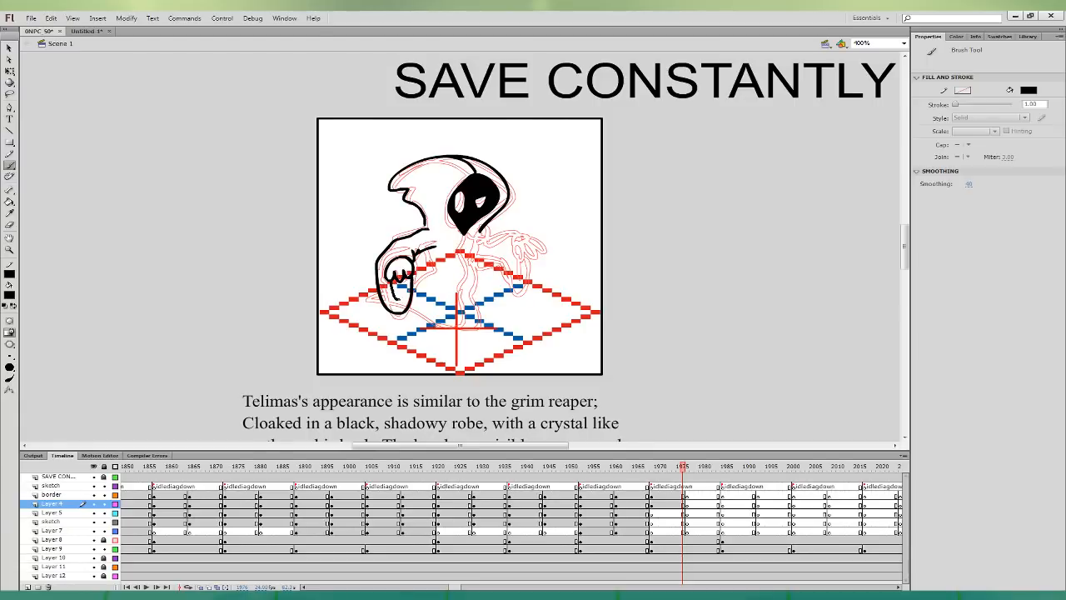
key("k")
left_click(395, 288)
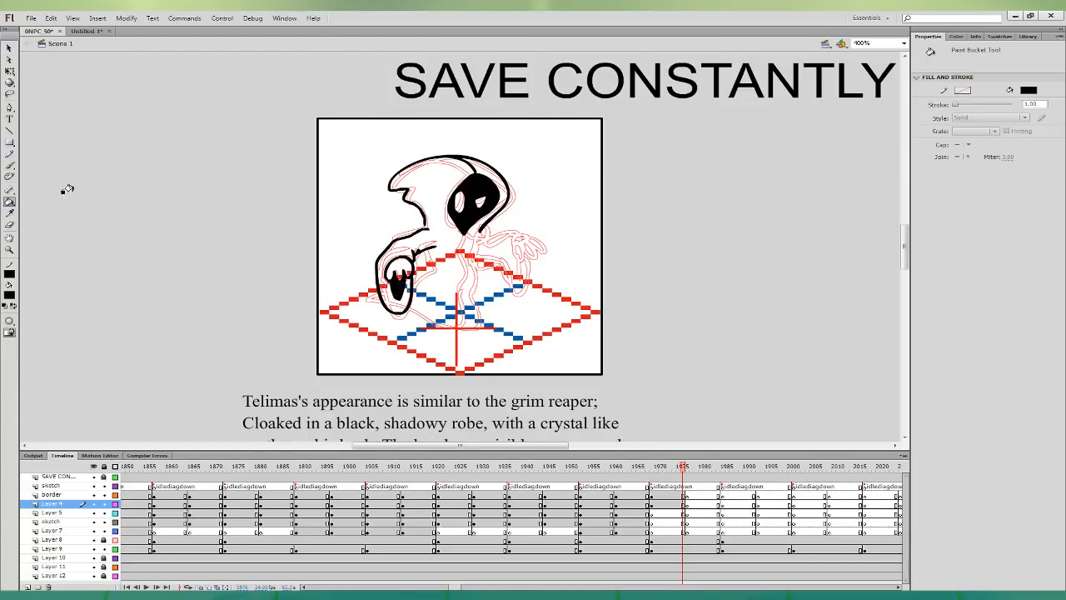
- Ink the robe's body, trailing hem and wavy front lines in black on Layer 5
left_click(10, 165)
left_click(51, 512)
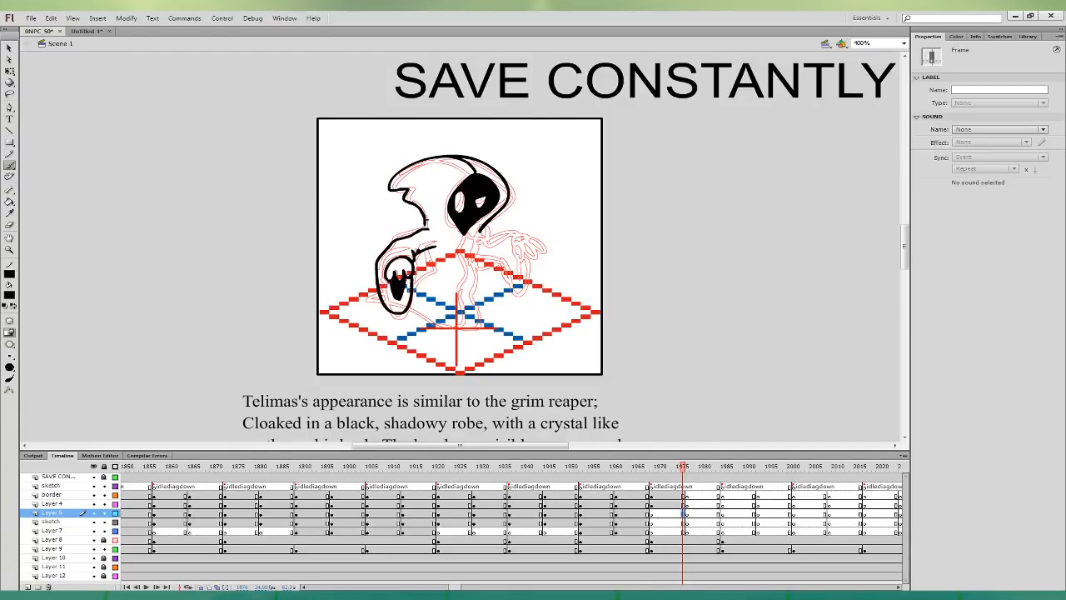
mouse_move(430, 215)
left_mouse_down()
mouse_move(423, 287)
mouse_move(391, 305)
mouse_move(453, 328)
mouse_move(478, 311)
mouse_move(477, 248)
left_mouse_up()
mouse_move(430, 216)
left_mouse_down()
mouse_move(463, 209)
mouse_move(463, 328)
left_mouse_up()
- Ink the right sleeve and skeletal hand on the lower sketch layer and fill the sleeve opening with black
left_click(681, 521)
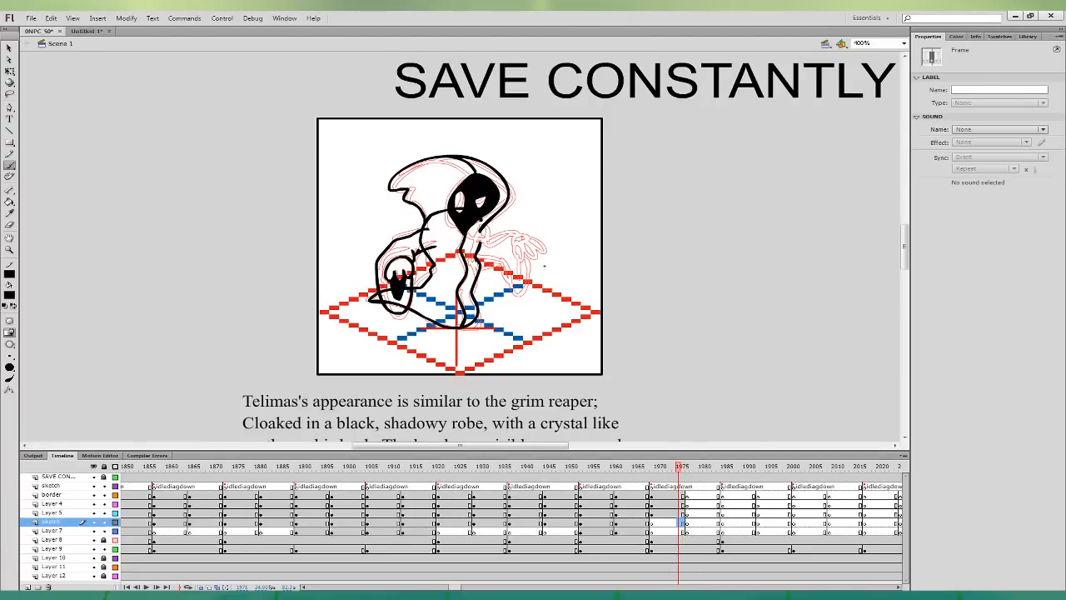
left_click_drag(467, 232, 533, 294)
mouse_move(518, 250)
left_mouse_down()
mouse_move(533, 239)
mouse_move(518, 243)
mouse_move(520, 280)
mouse_move(548, 236)
left_mouse_up()
mouse_move(523, 278)
left_mouse_down()
mouse_move(526, 254)
mouse_move(487, 230)
left_mouse_up()
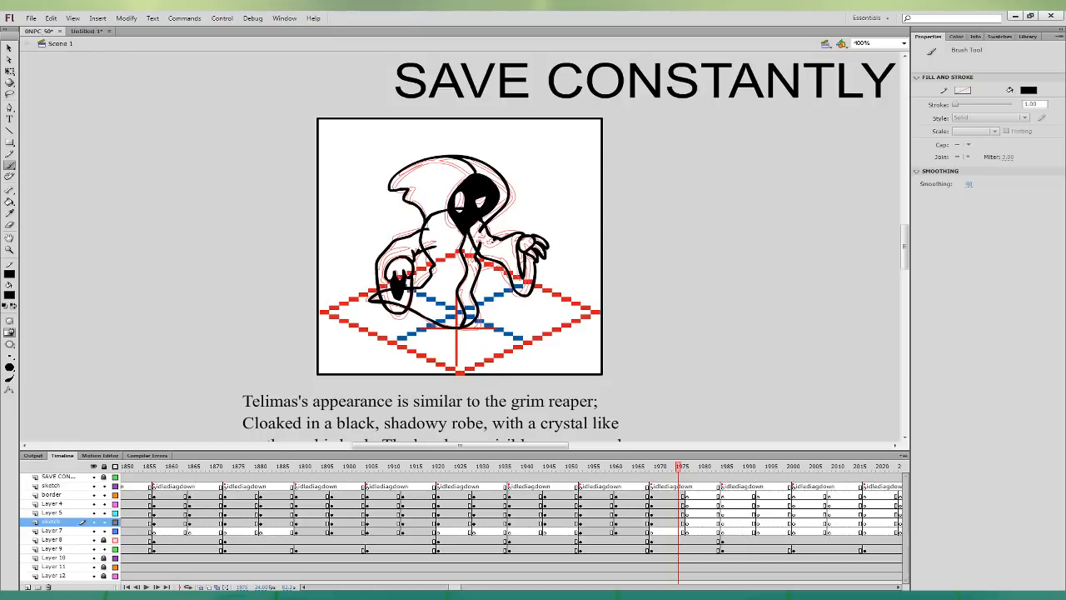
left_click(10, 201)
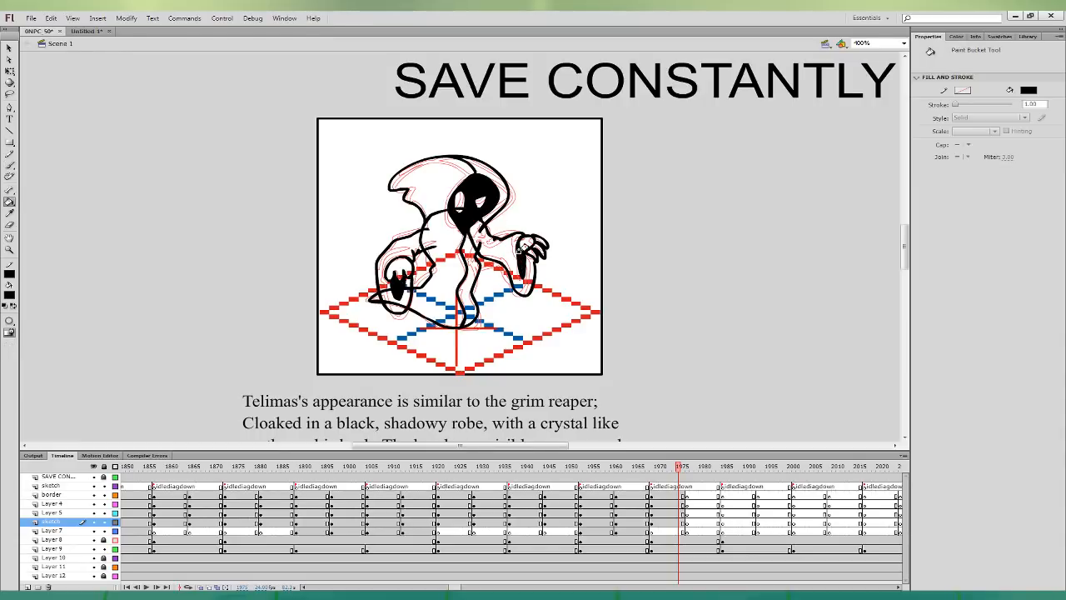
- Fill the reaper's right eye bright red, the left eye orange-brown and the left hand pale pink
left_click(10, 294)
left_click(19, 356)
left_click(470, 200)
left_click(393, 263)
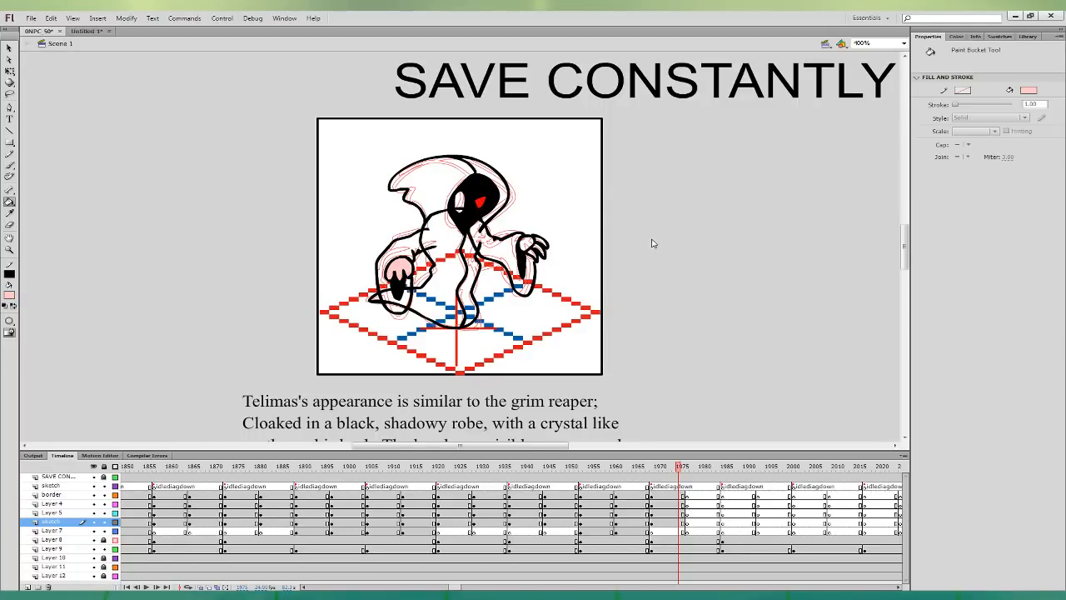
left_click(430, 374)
left_click(456, 200)
left_click(46, 358)
left_click(458, 201)
- Fill the right sleeve and the right part of the hood with dark gray
left_click(490, 209, "alt")
left_click(490, 231)
left_click(10, 165)
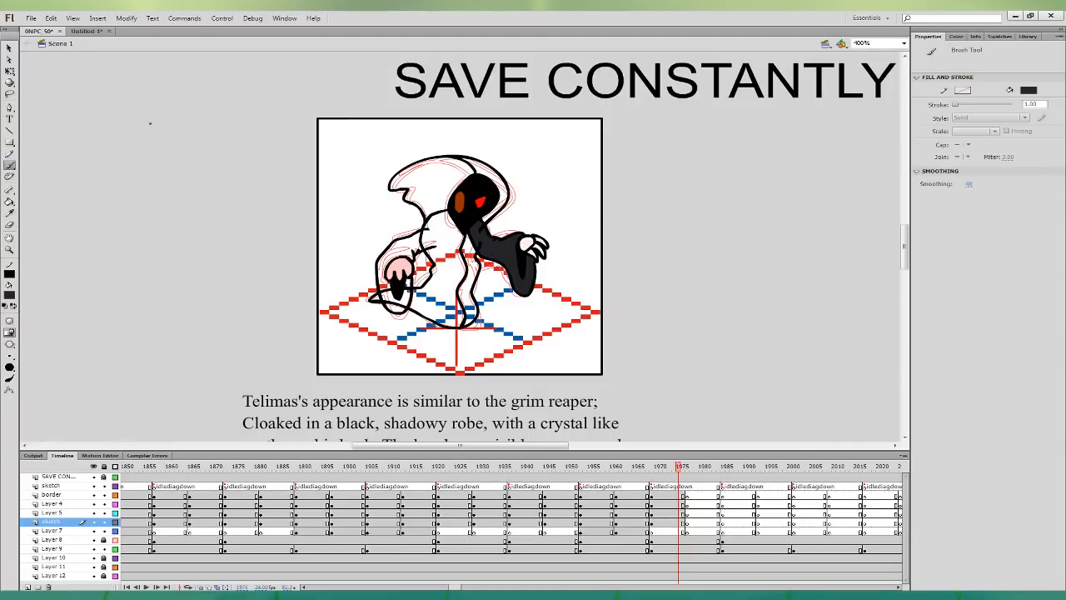
left_click(665, 495)
key("ctrl+shift+a")
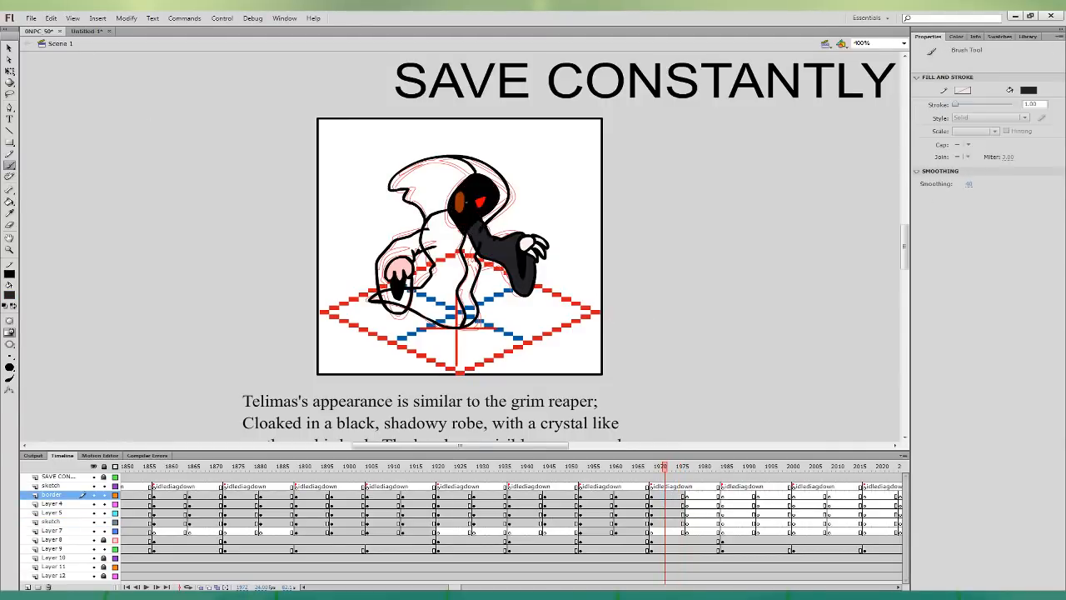
left_click(10, 202)
left_click(485, 172)
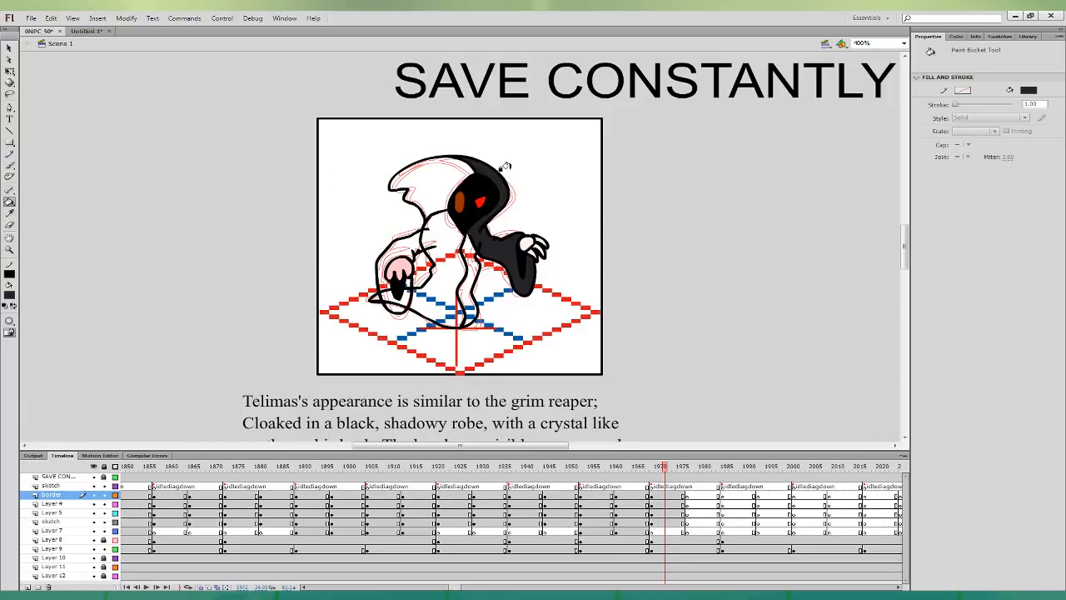
- Hide the border layer and fill the robe's wavy front strip dark gray and its main body light gray on Layer 5
left_click(670, 513)
key("b")
left_click(94, 494)
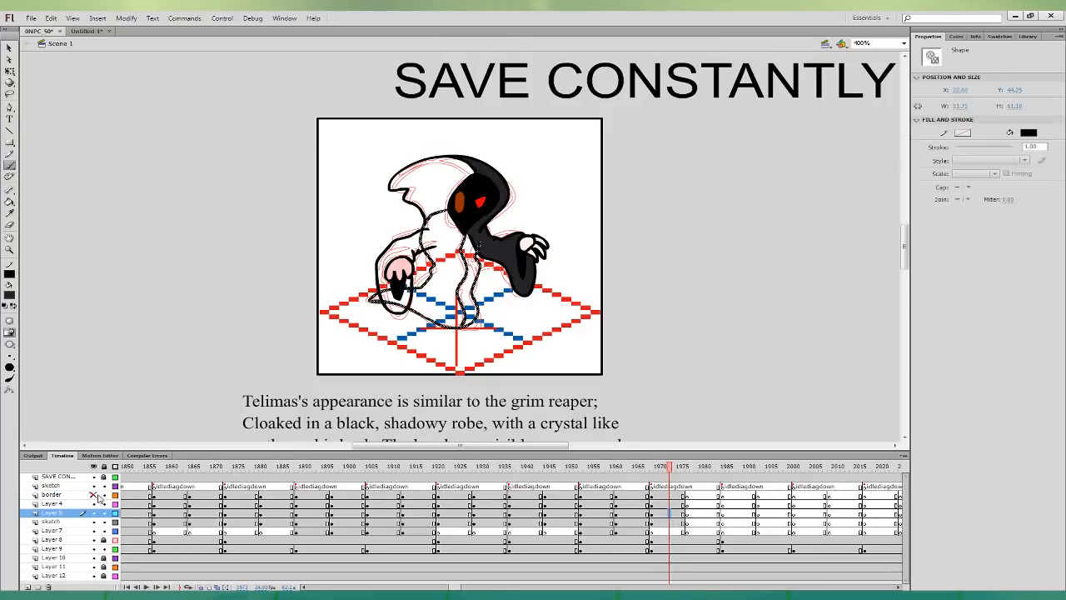
key("k")
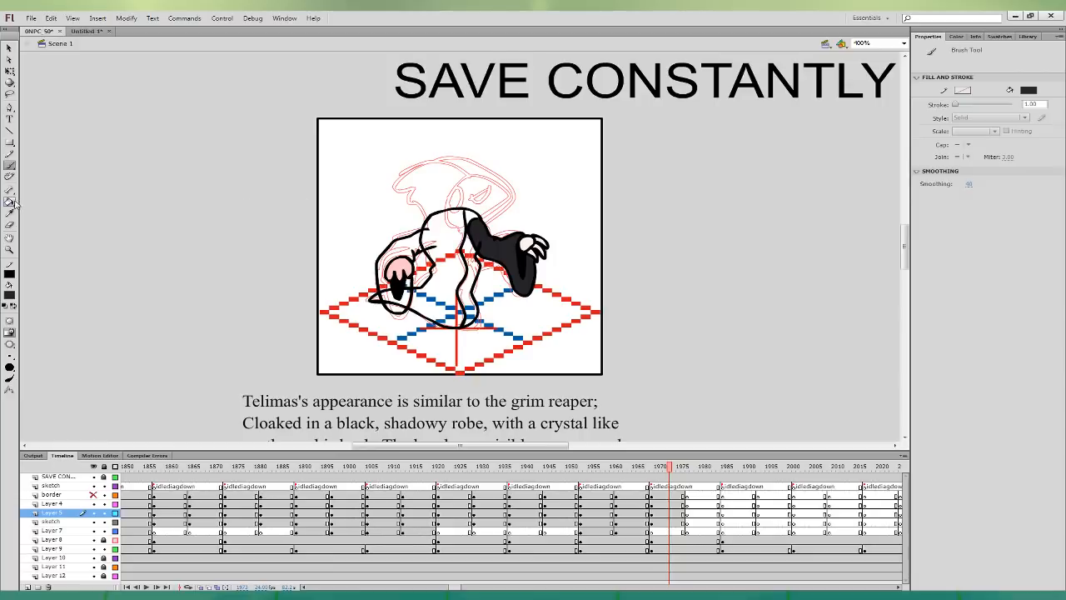
left_click(466, 209)
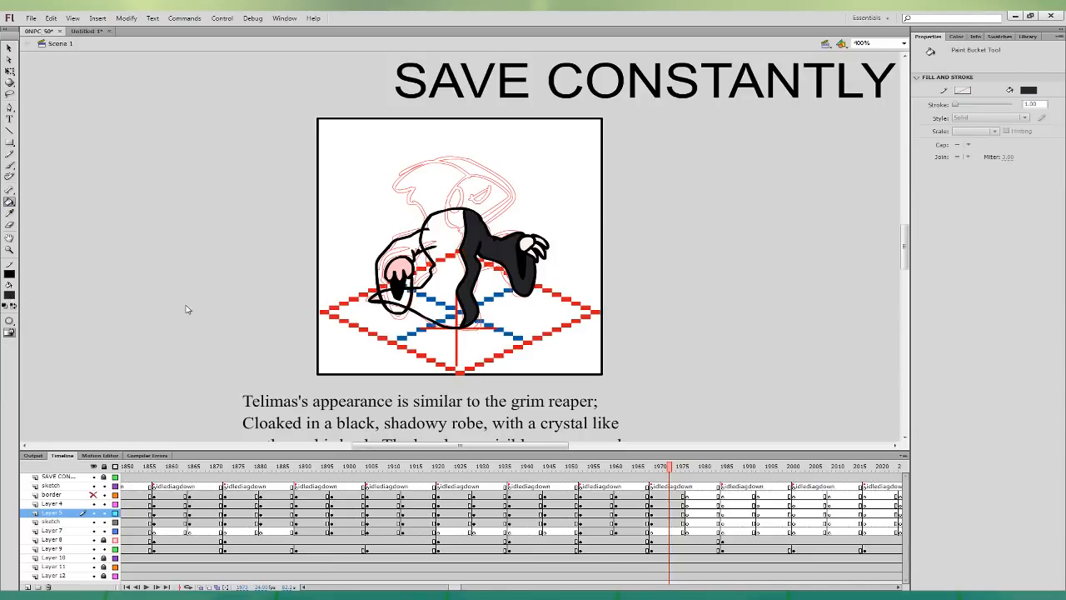
left_click(444, 274)
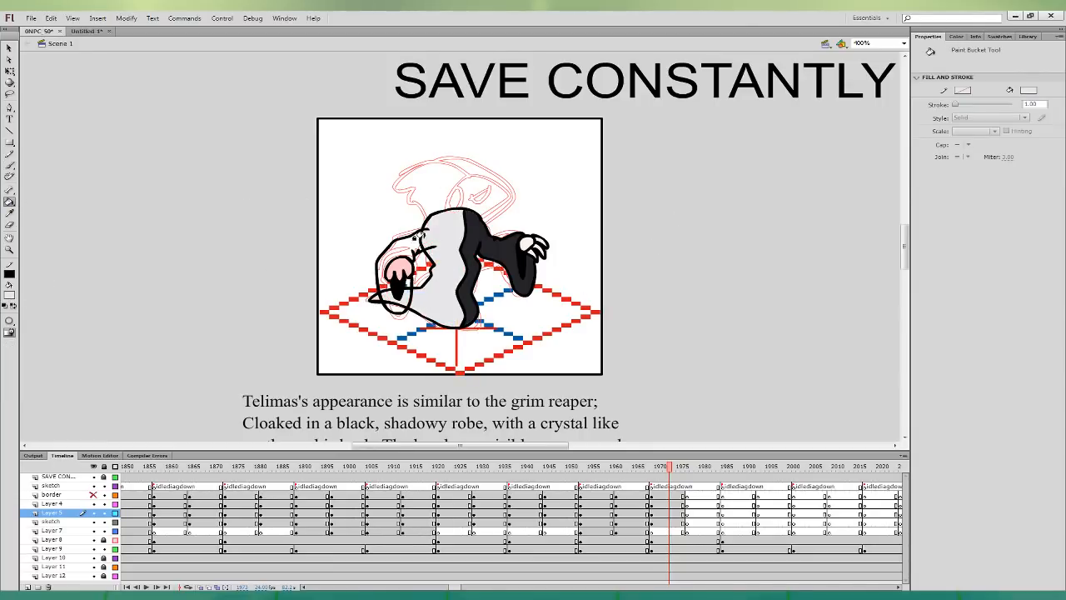
- Fill the left sleeve on Layer 4 with the same light gray as the robe's body
left_click(674, 504)
key("b")
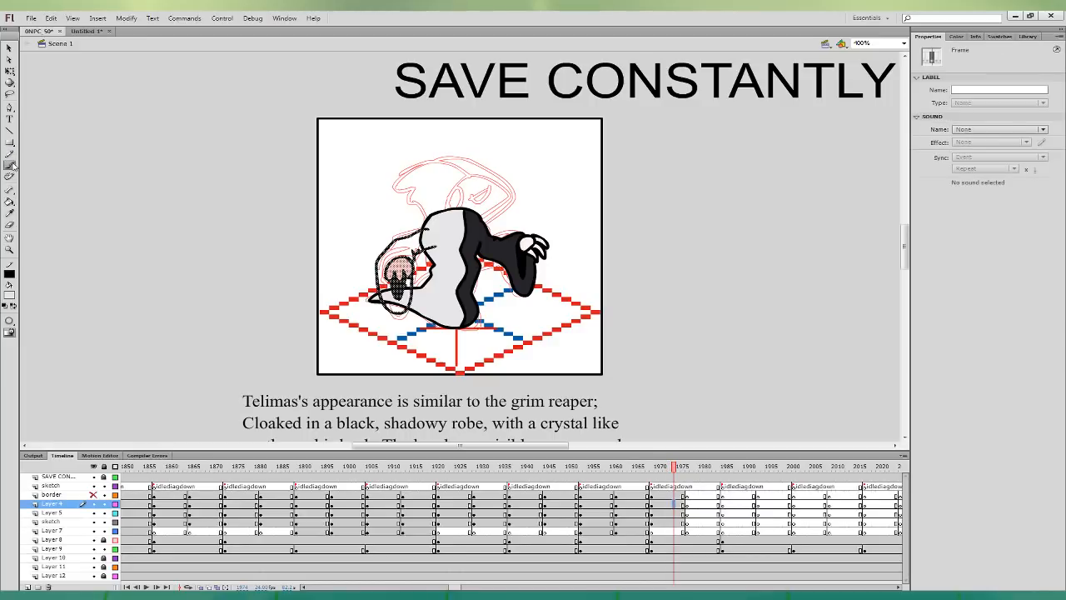
key("k")
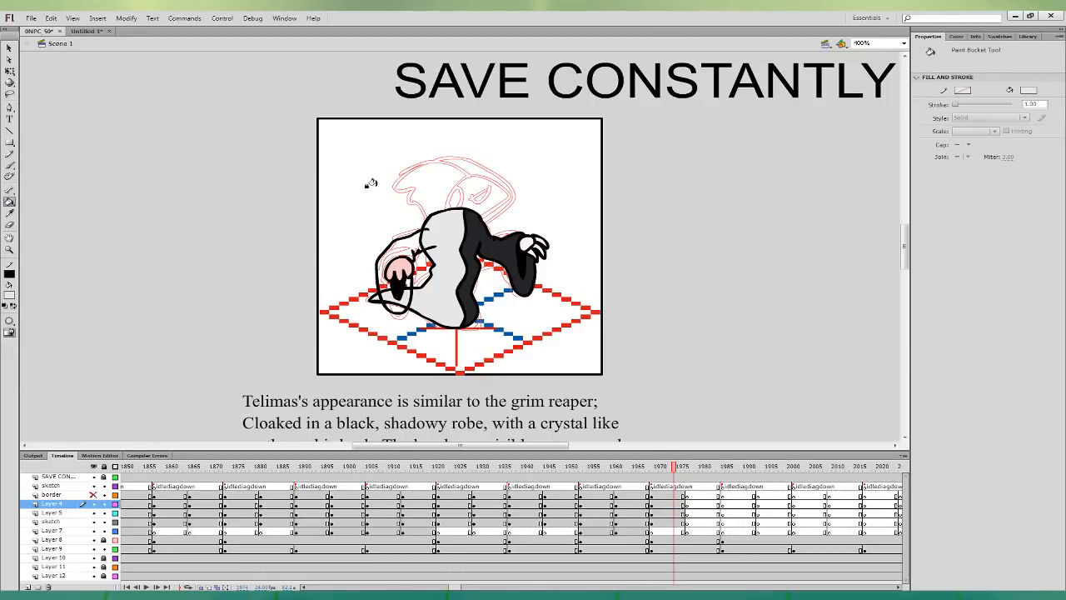
left_click(398, 260)
left_click(93, 488)
left_click(664, 502)
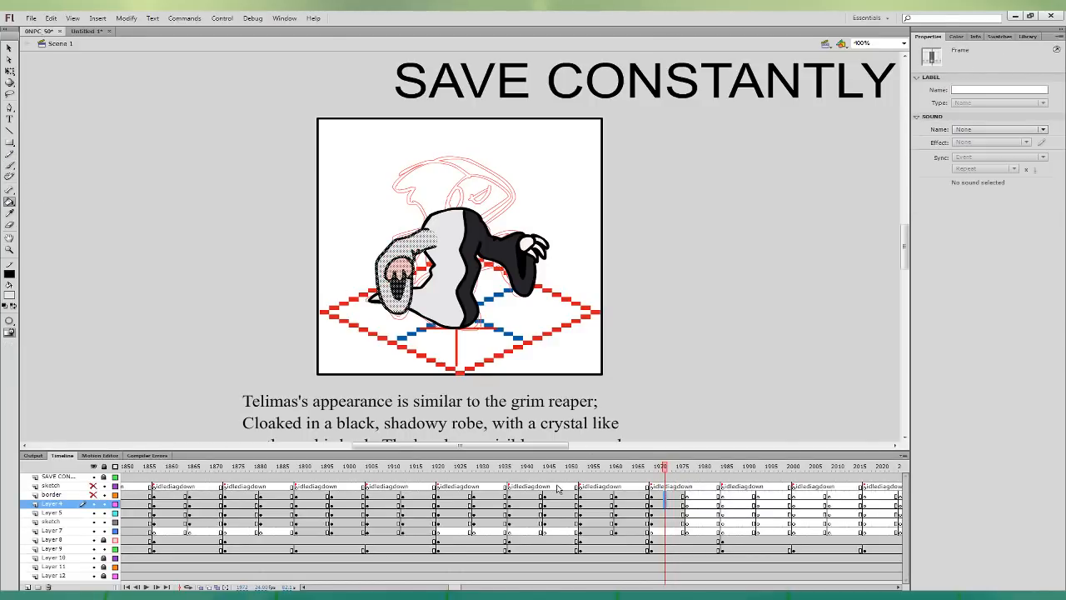
- Show the border layer again and fill the left part of the hood with light gray
left_click(94, 494)
left_click(670, 494)
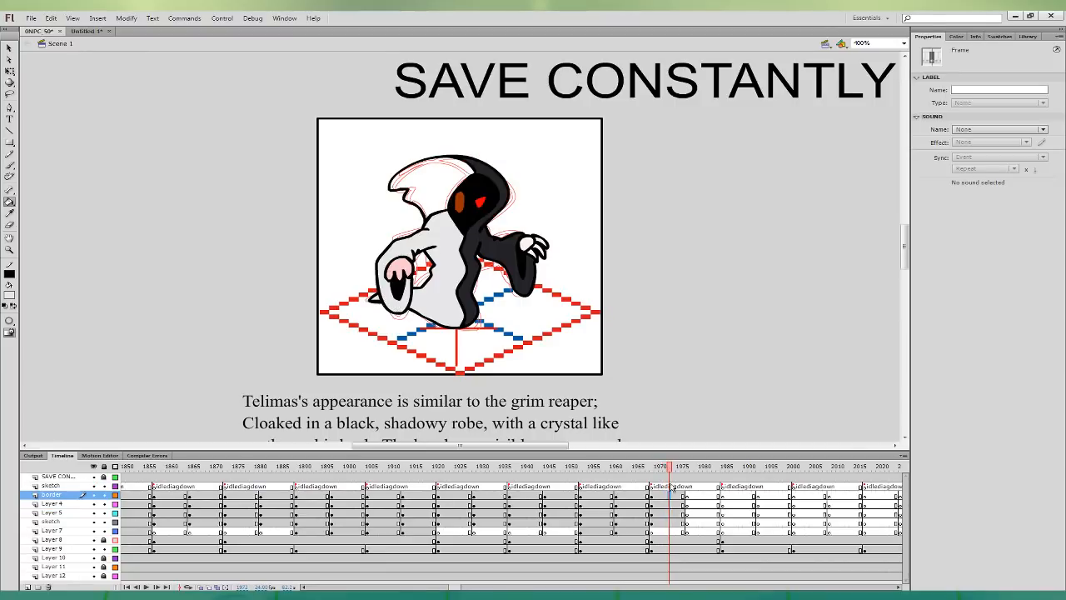
left_click(10, 164)
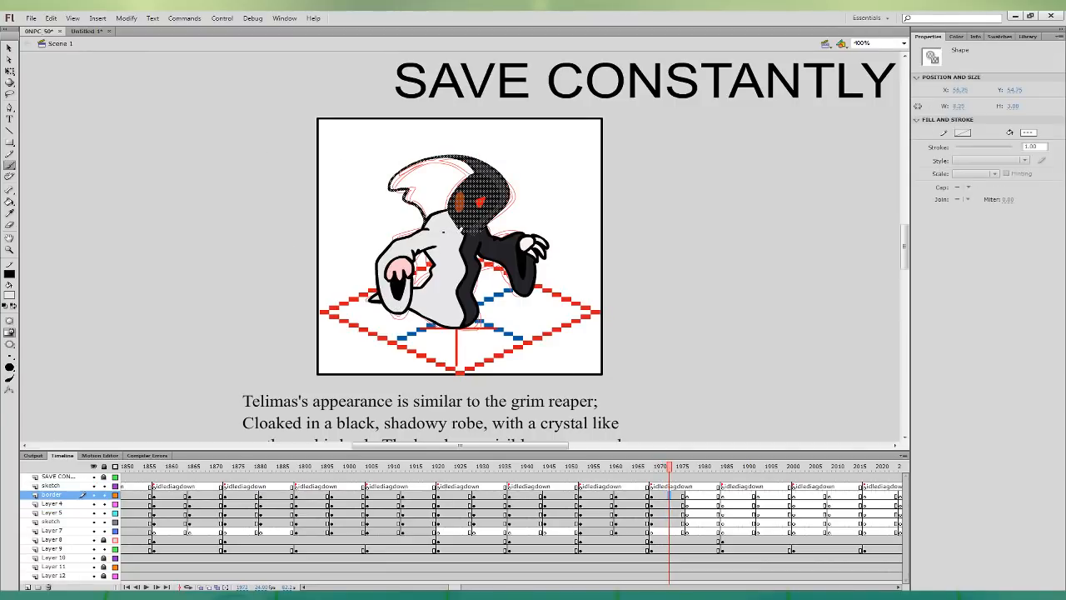
key("ctrl+shift+a")
key("k")
left_click(436, 173)
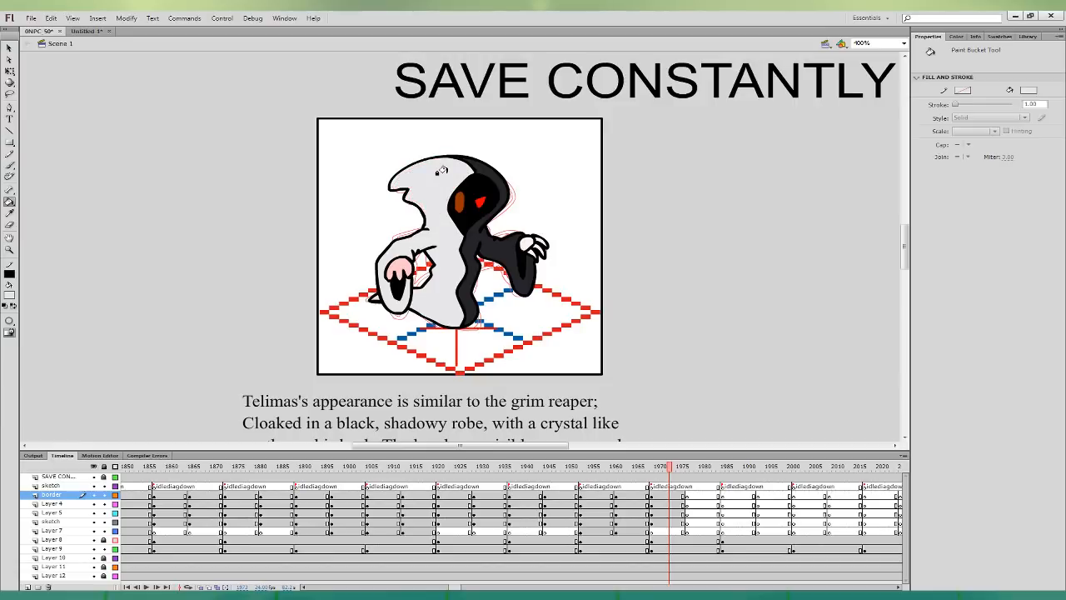
- Fill the left eye in the hood white and paint a small black pupil inside it with the Brush tool
key("ctrl+minus")
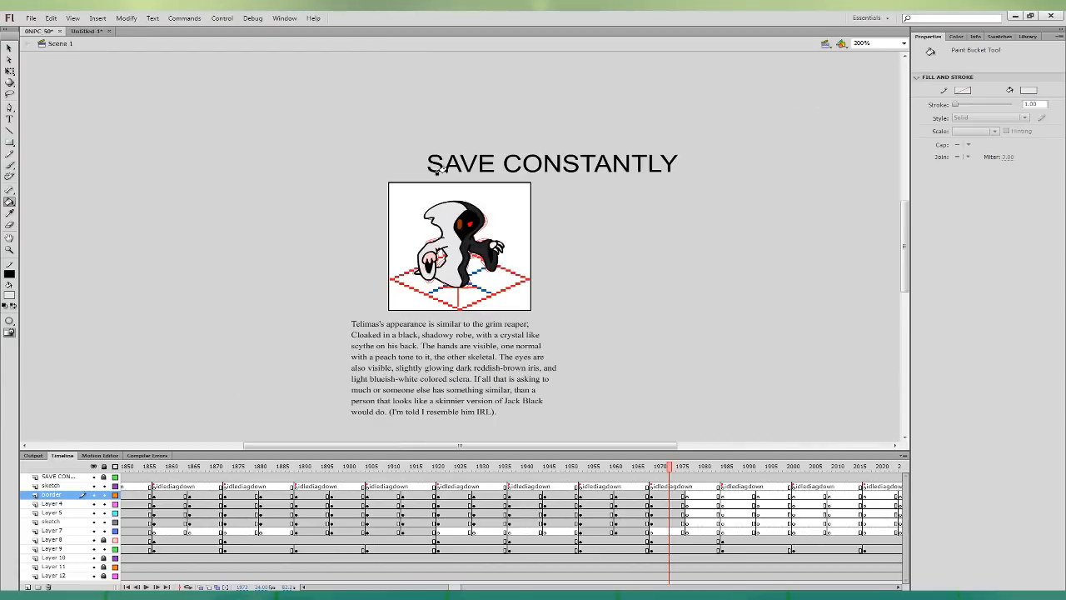
key("q")
left_click(898, 586)
left_click(898, 587)
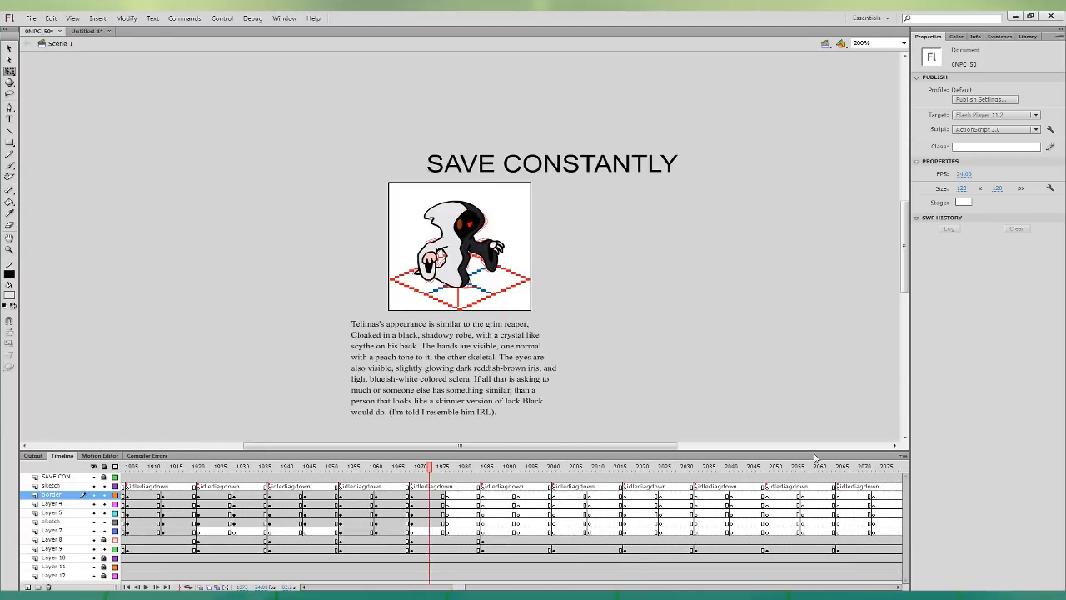
key("ctrl+equal")
key("b")
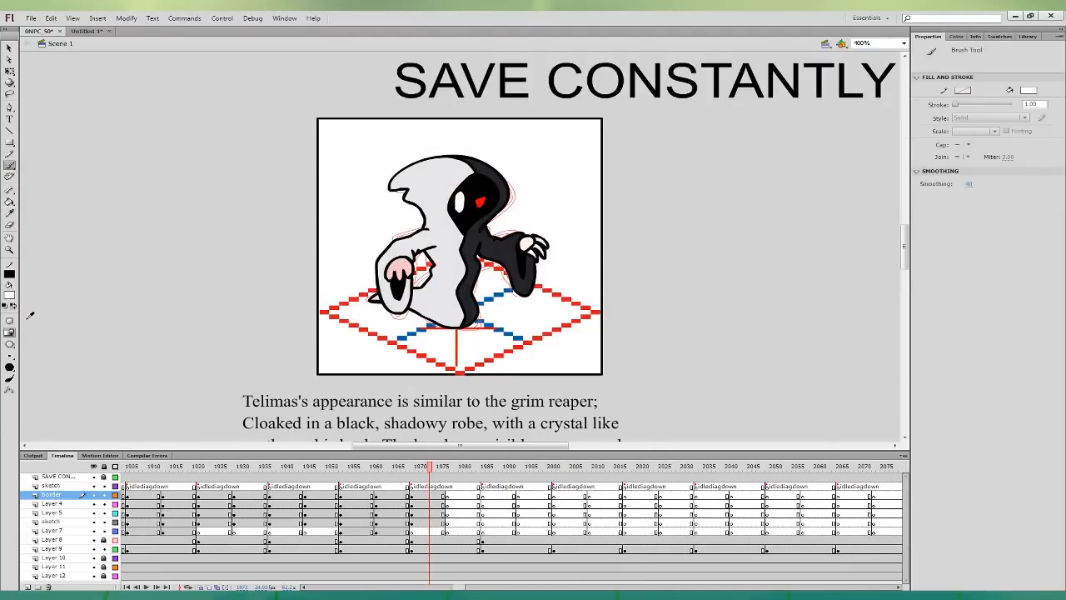
left_click(434, 495)
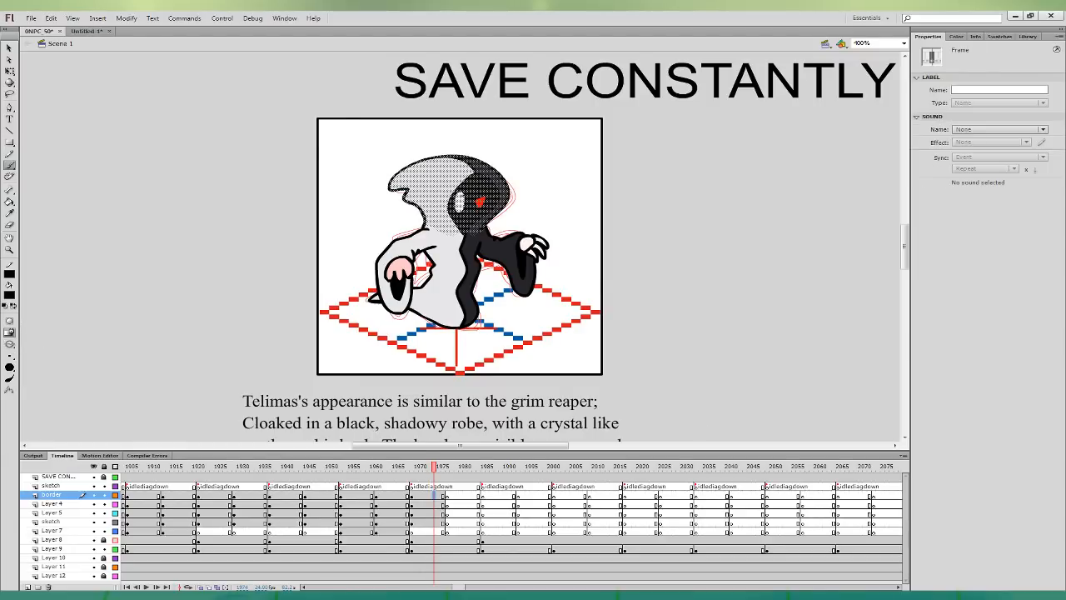
left_click_drag(460, 197, 461, 202)
key("ctrl+z")
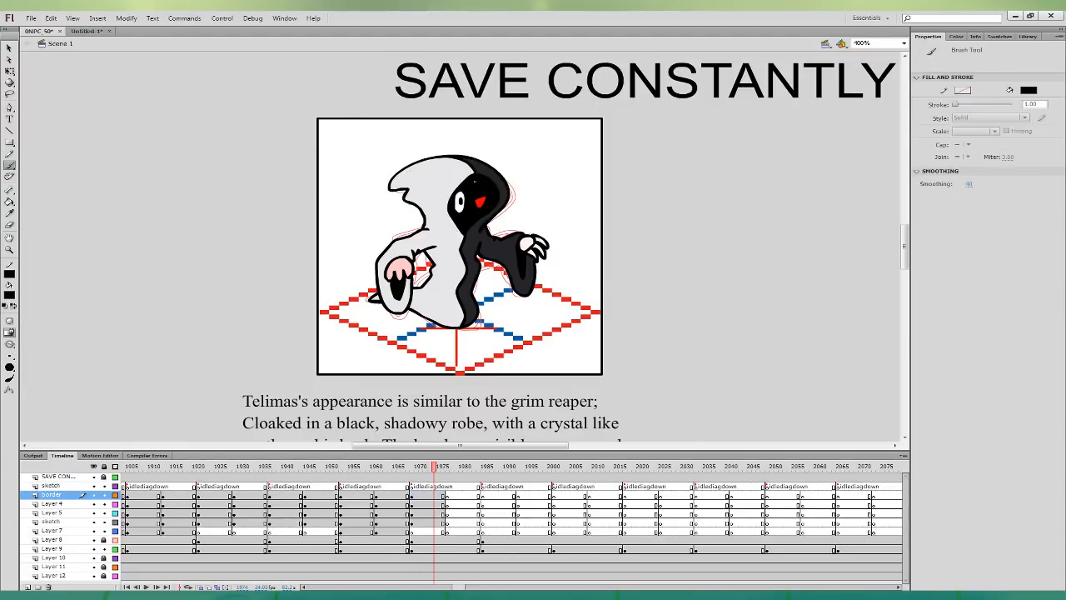
- Insert keyframes on the border, Layer 4, Layer 5 and lower sketch layers midway through the current idlediagdown cycle, and slightly adjust the robe body's height
left_click(9, 72)
left_click_drag(428, 522, 450, 502)
left_click(450, 512)
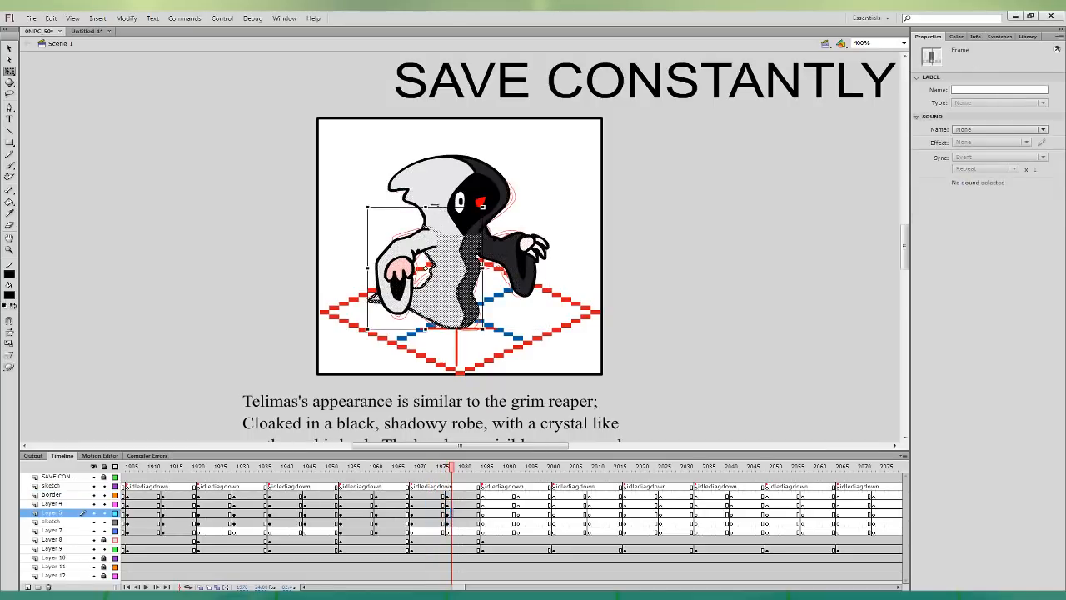
left_click_drag(426, 210, 426, 209)
- Select the head and both arms together in the new keyframe and nudge them slightly right and down
left_click_drag(461, 503, 461, 496)
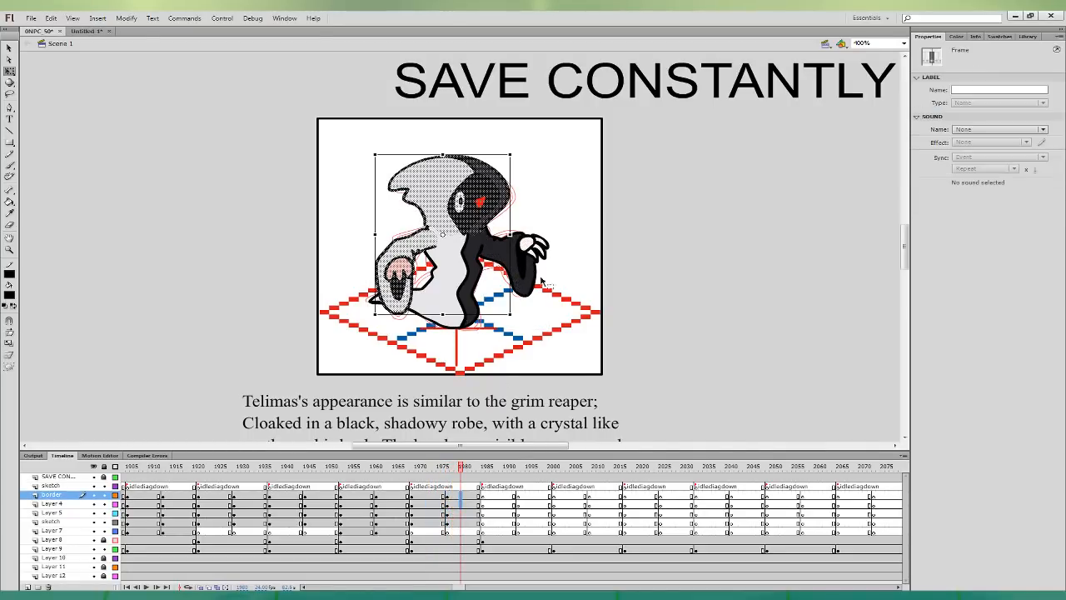
left_click(525, 238, "shift")
left_click(541, 238, "shift")
key("Right")
key("Down")
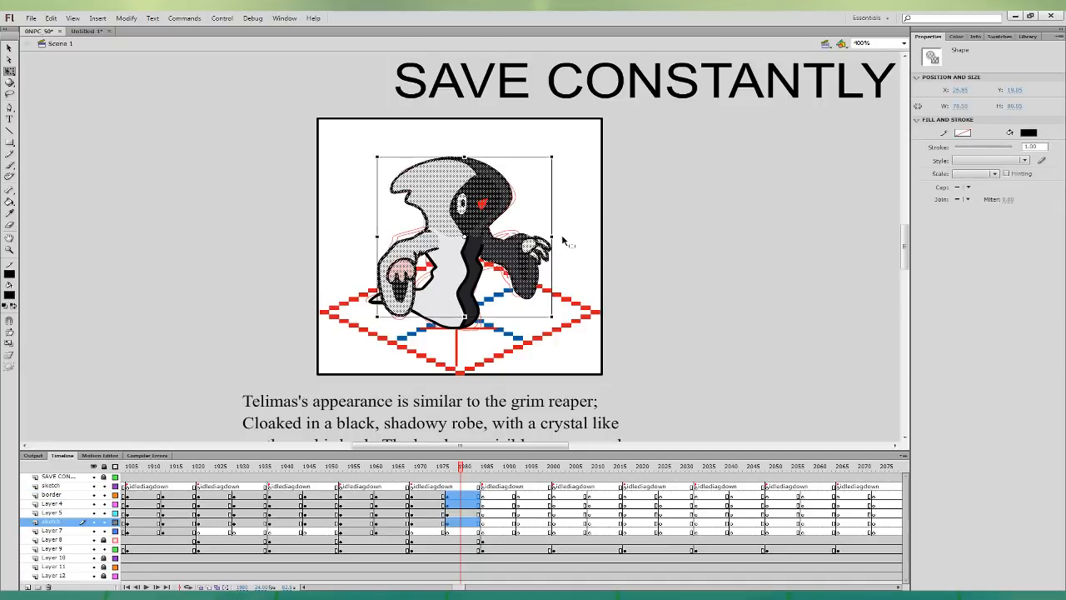
left_click(569, 242)
- Skew the left arm on Layer 4 so its lower end shifts slightly right and its outer side drops slightly
left_click(439, 504)
left_click(461, 504)
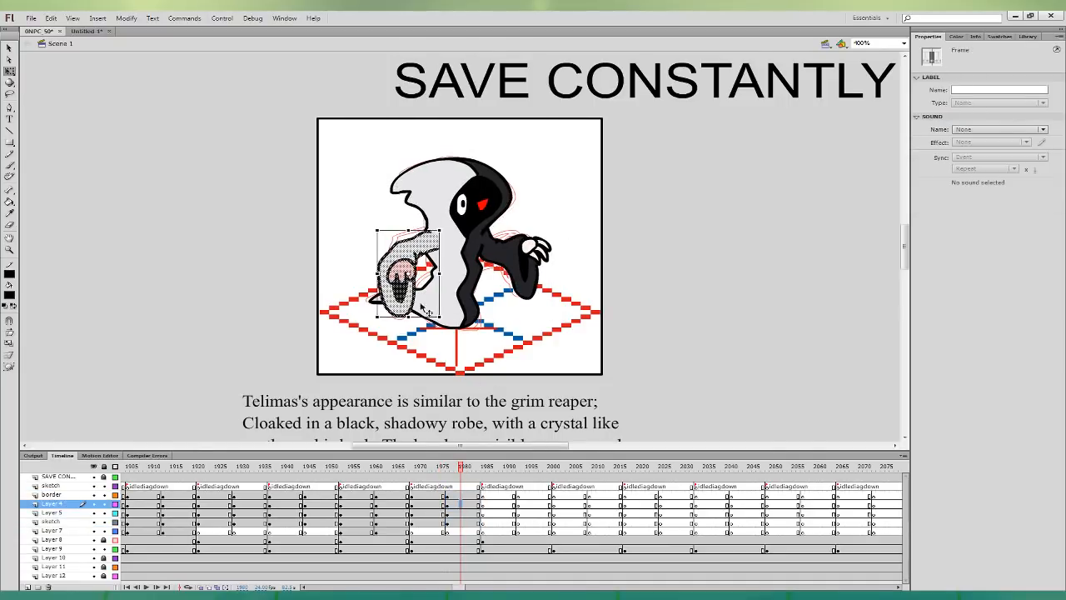
left_click_drag(426, 316, 430, 316)
left_click_drag(380, 253, 380, 256)
- Skew the right arm on the lower sketch layer so the hand drops slightly and the sleeve's bottom shifts inward
left_click(441, 523)
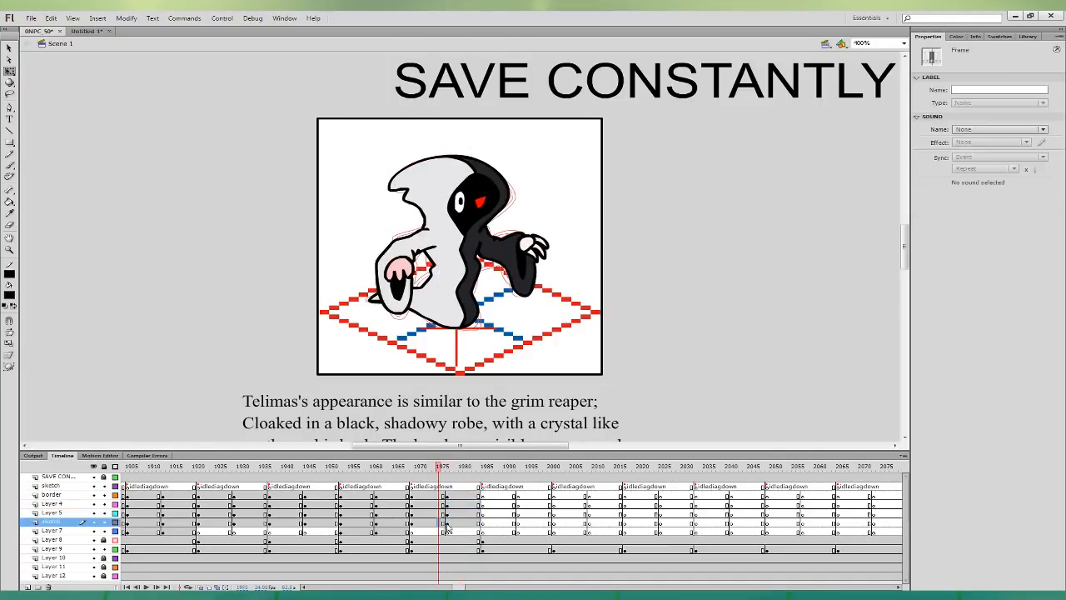
left_click(452, 523)
left_click_drag(552, 251, 552, 258)
left_click_drag(530, 305, 527, 306)
- Rotate the head on the border layer slightly clockwise and nudge it right and down
left_click(451, 503)
left_click(452, 495)
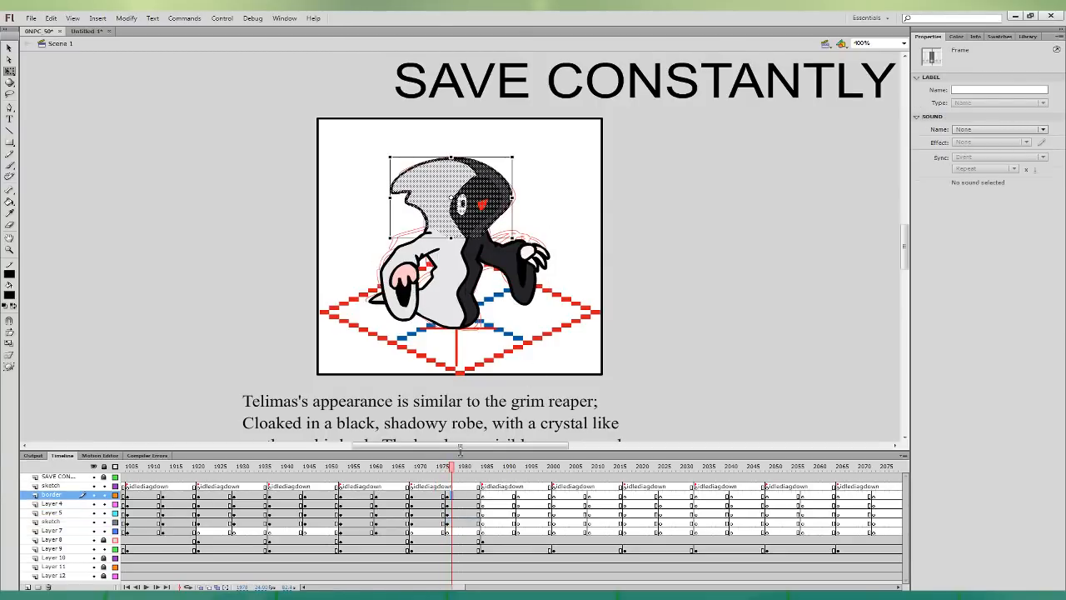
left_click_drag(513, 155, 517, 160)
key("Right")
key("Down")
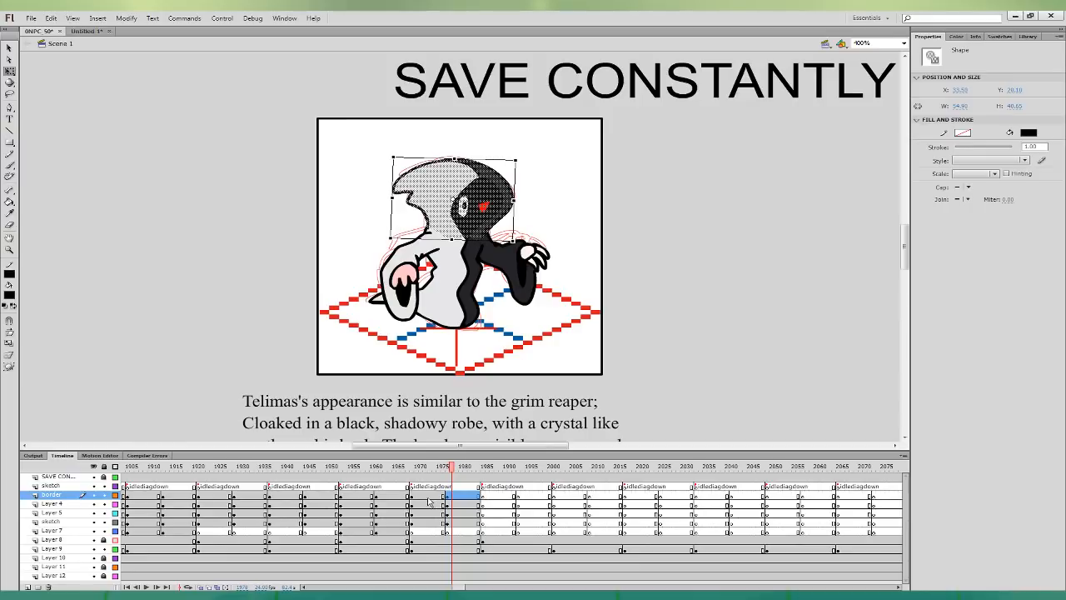
- Copy the cloaked character's idlediagdown frames from the sketch layer through Layer 7 and paste them into the Untitled-1 document's timeline
mouse_move(429, 468)
left_mouse_down()
mouse_move(460, 471)
mouse_move(478, 530)
left_mouse_up()
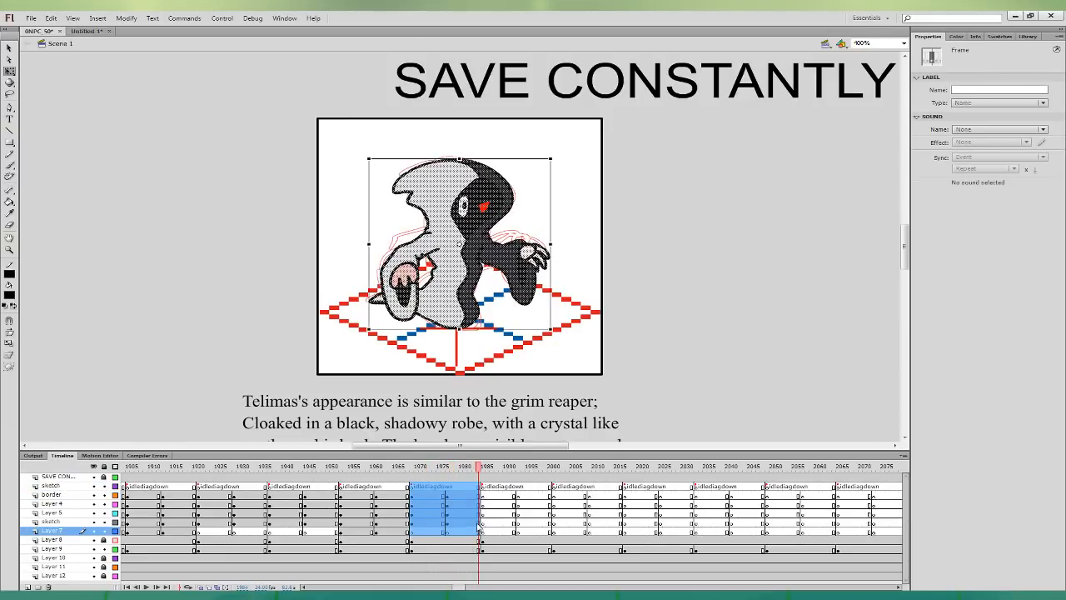
left_click(90, 30)
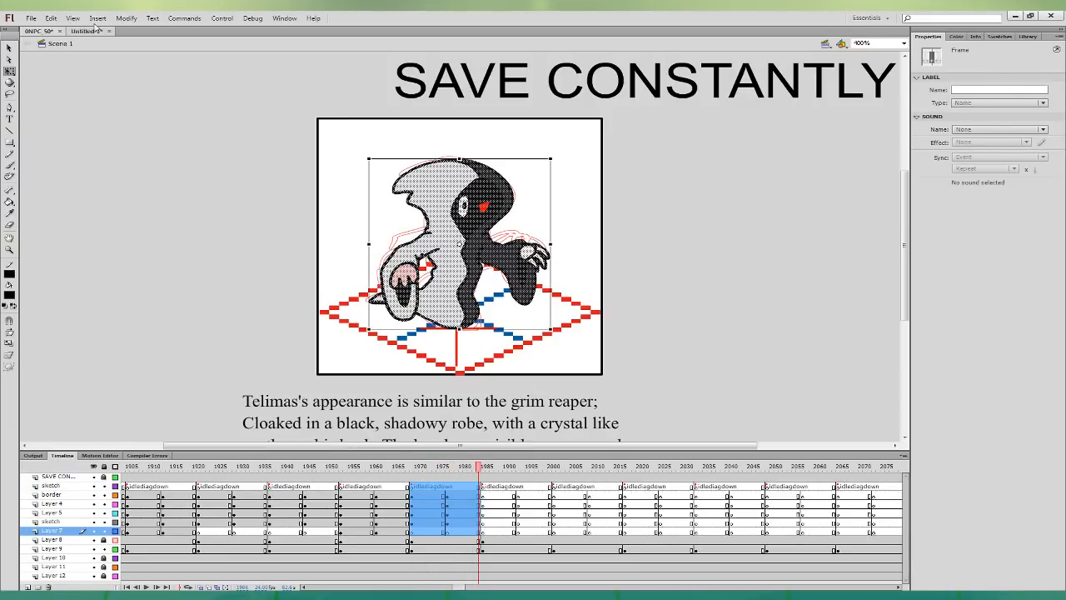
left_click(71, 478, "shift")
key("ctrl+alt+v")
left_click(238, 217)
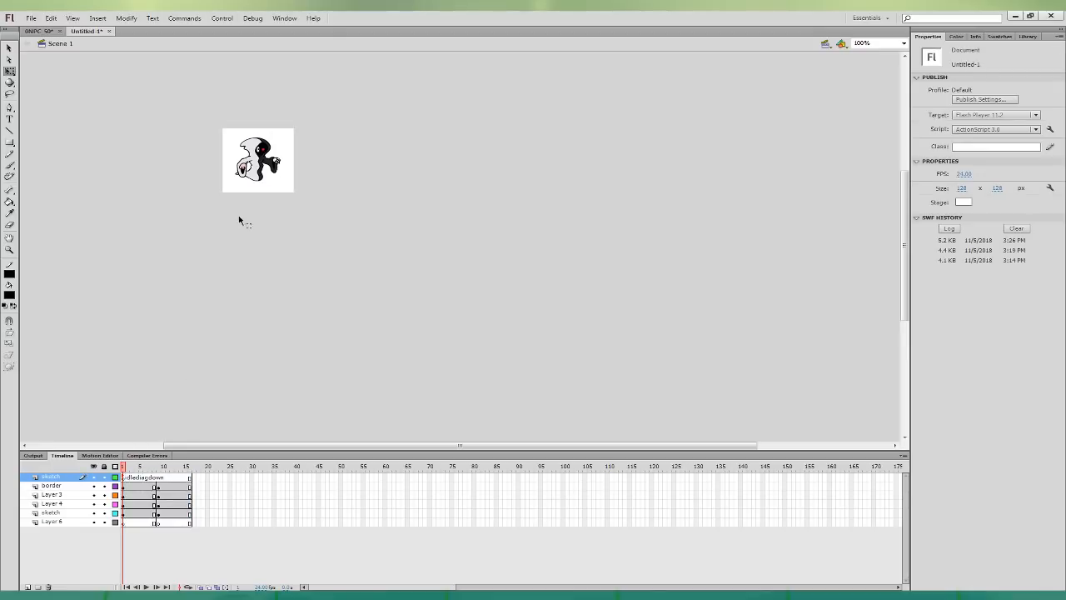
left_click(32, 18)
left_click(262, 178)
- Return to the 0NPC_50 document, go to the start of the next idlediagdown block with the dog reference, and save the file
left_click(39, 32)
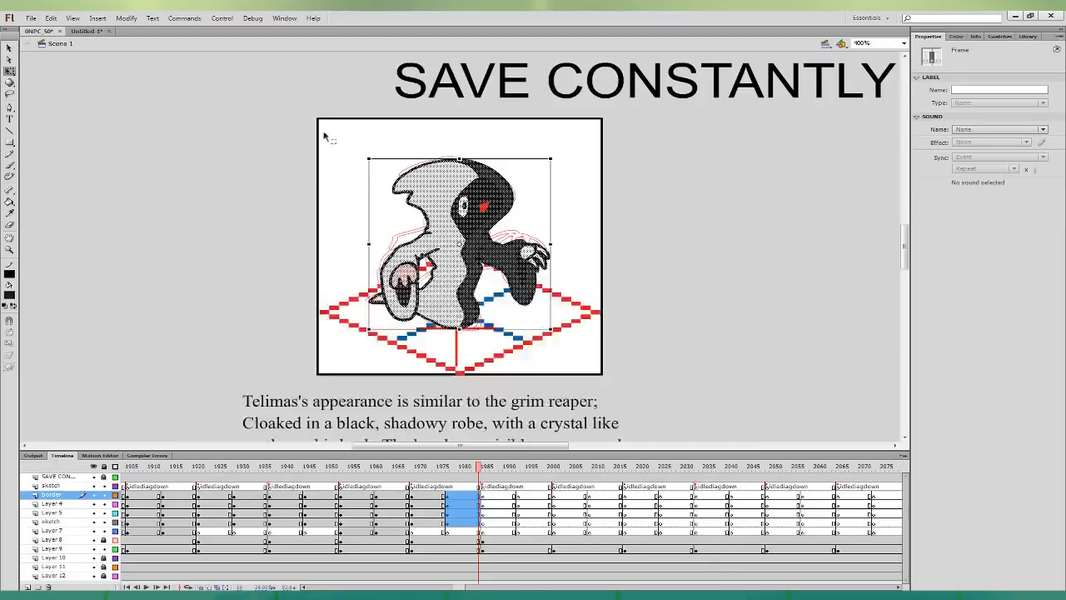
left_click(482, 532)
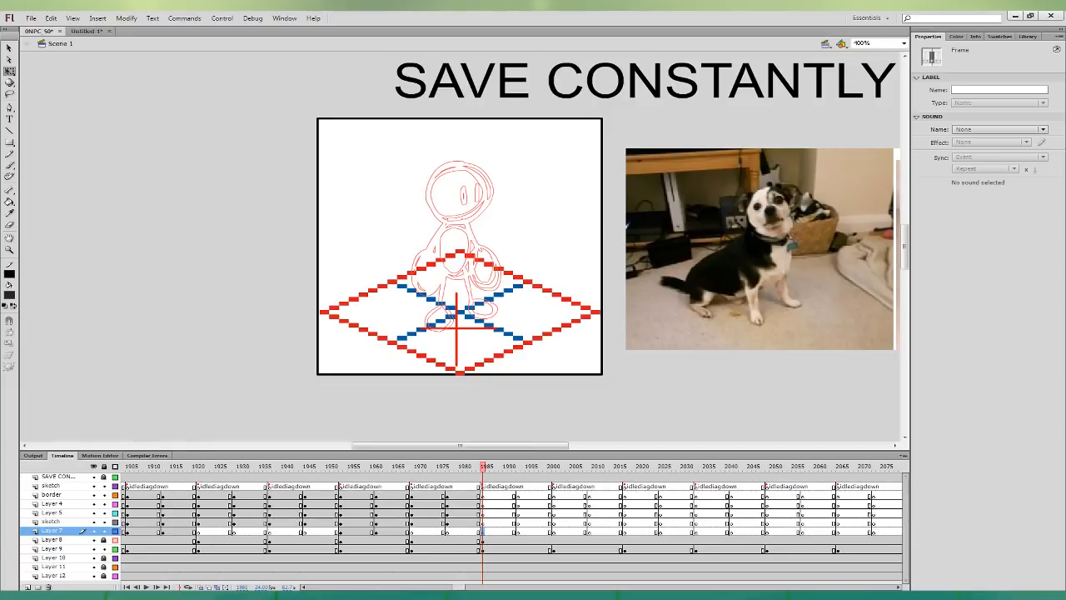
key("ctrl+s")
- Scale down the dog reference image and place it beside the drawing frame, below the SAVE CONSTANTLY text
left_click(810, 400)
left_click_drag(814, 388, 593, 343)
left_click(667, 329)
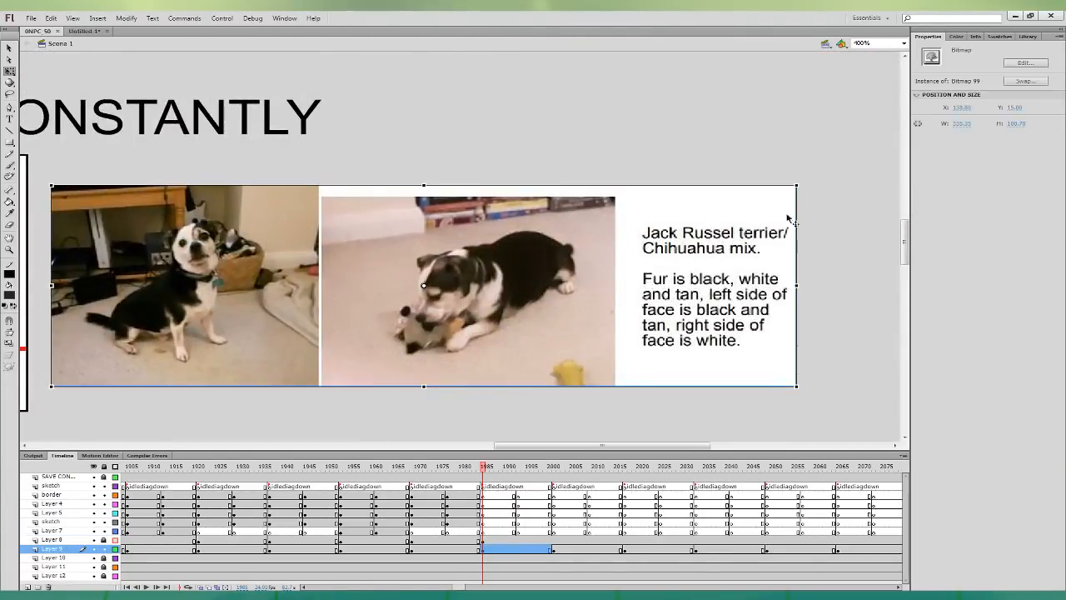
left_click(797, 185)
left_click_drag(796, 185, 764, 193)
left_click_drag(521, 305, 719, 287)
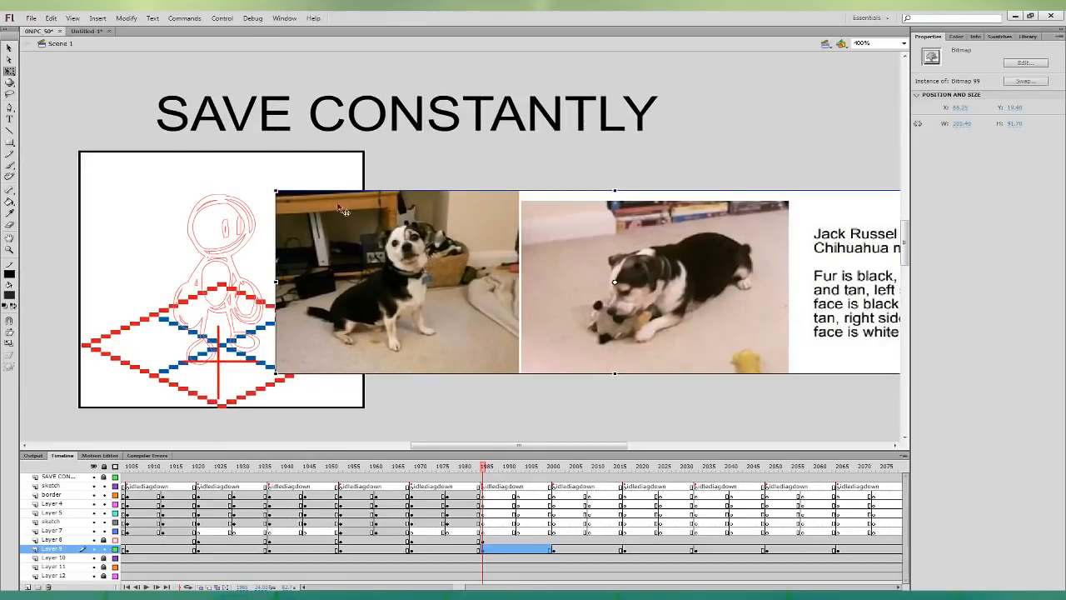
left_click_drag(276, 191, 377, 218)
left_click_drag(631, 251, 629, 194)
left_click(592, 328)
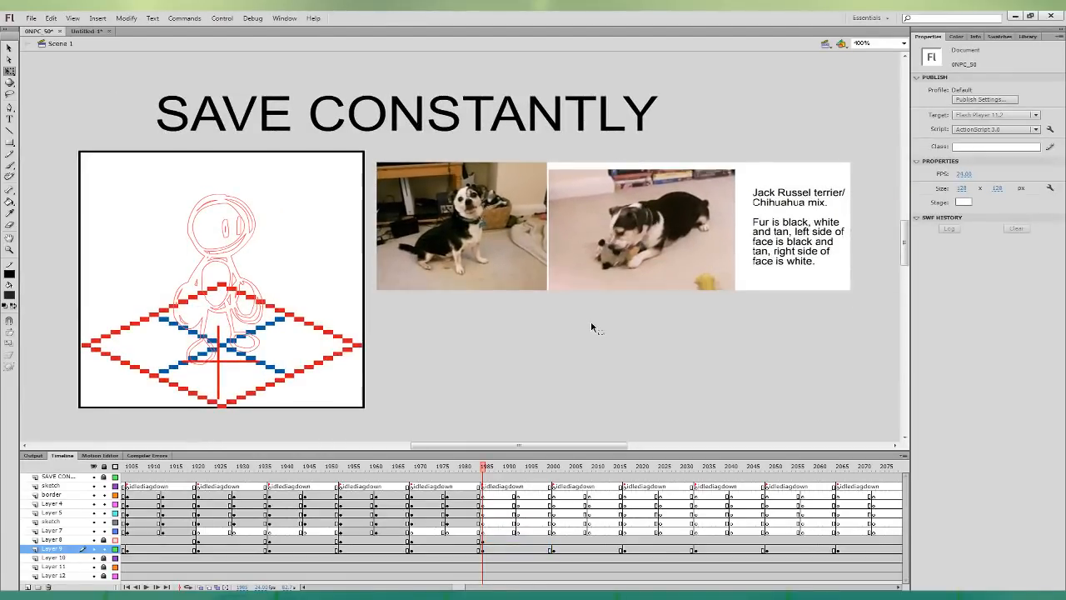
- Brush the dog's head in black over the sketch on the border layer, with floppy ears, eyes, nose and face markings
left_click(516, 494)
left_click(10, 294)
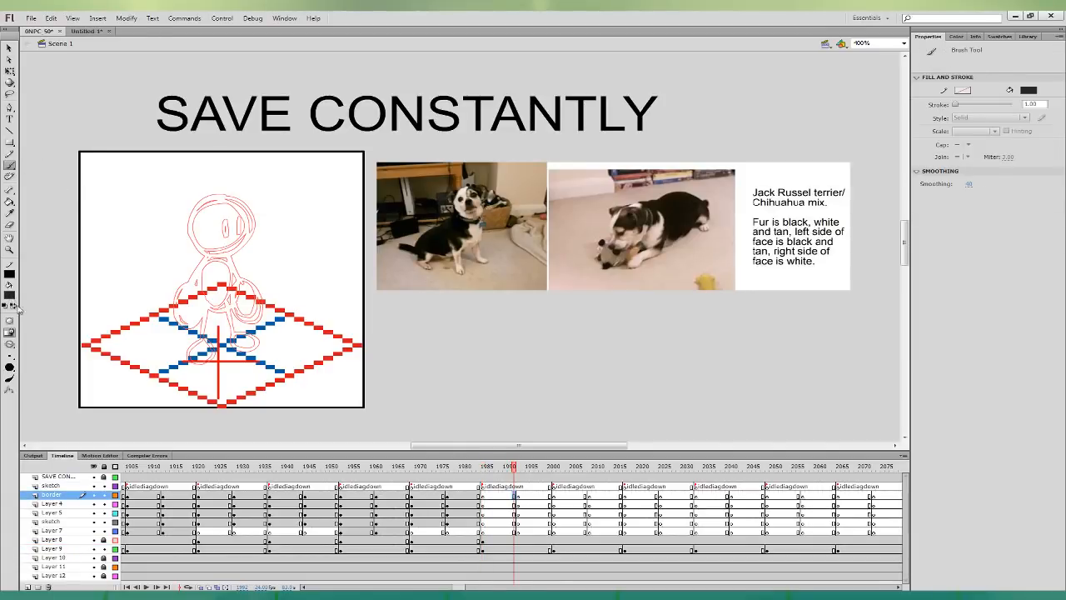
left_click(24, 319)
mouse_move(209, 200)
left_mouse_down()
mouse_move(167, 220)
mouse_move(209, 213)
mouse_move(191, 225)
mouse_move(190, 246)
mouse_move(256, 258)
mouse_move(266, 244)
mouse_move(254, 229)
mouse_move(263, 237)
mouse_move(249, 230)
left_mouse_up()
key("ctrl+z")
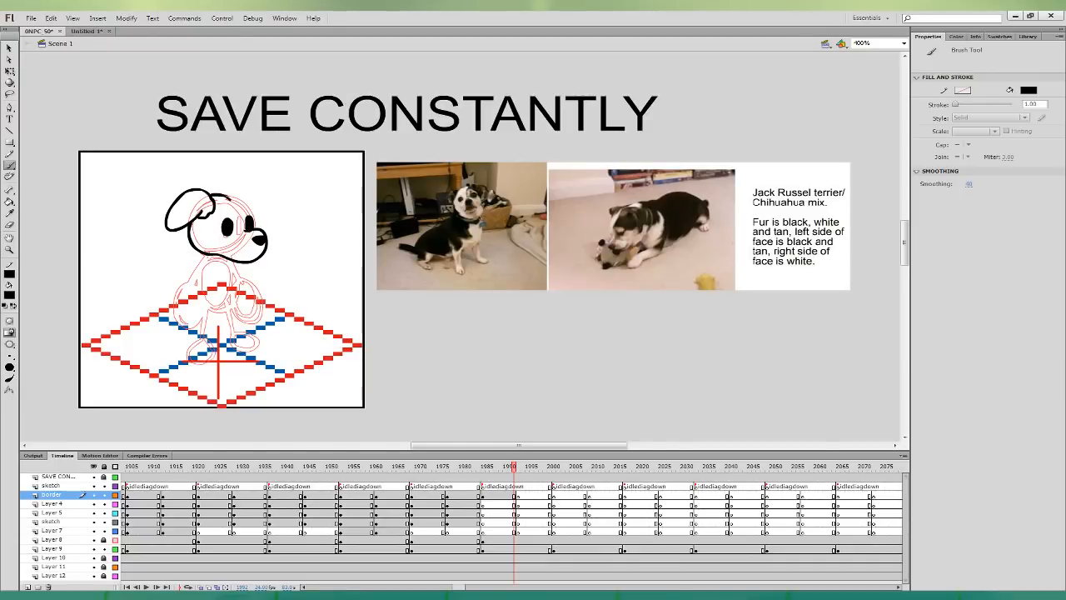
mouse_move(247, 199)
left_mouse_down()
mouse_move(254, 216)
mouse_move(245, 188)
mouse_move(239, 195)
left_mouse_up()
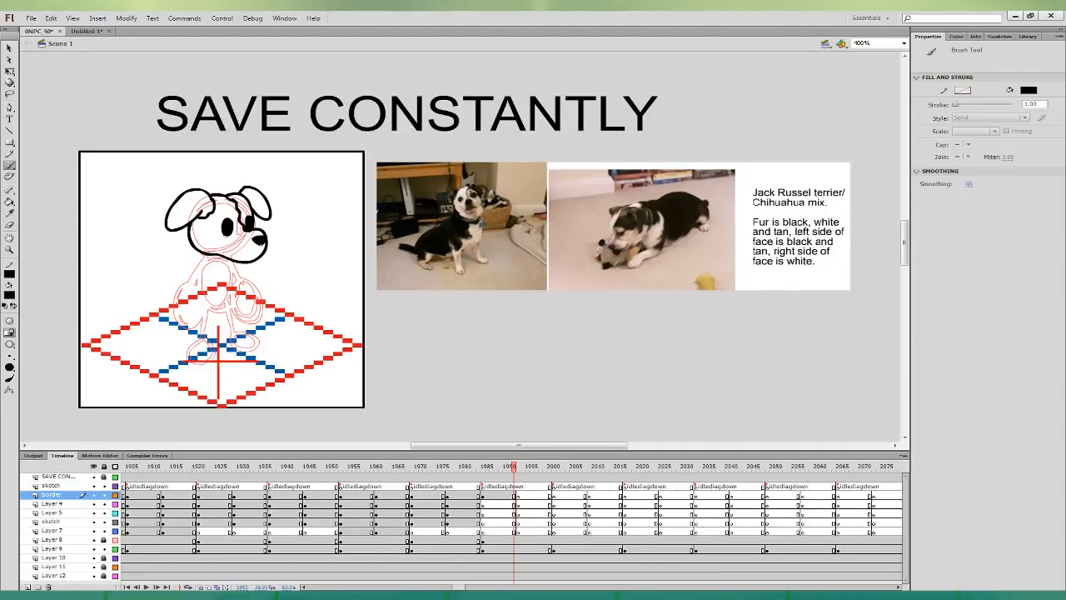
left_click_drag(225, 254, 218, 254)
- Brush a collar with a small round tag beneath the dog's head on the border layer
left_click(514, 496)
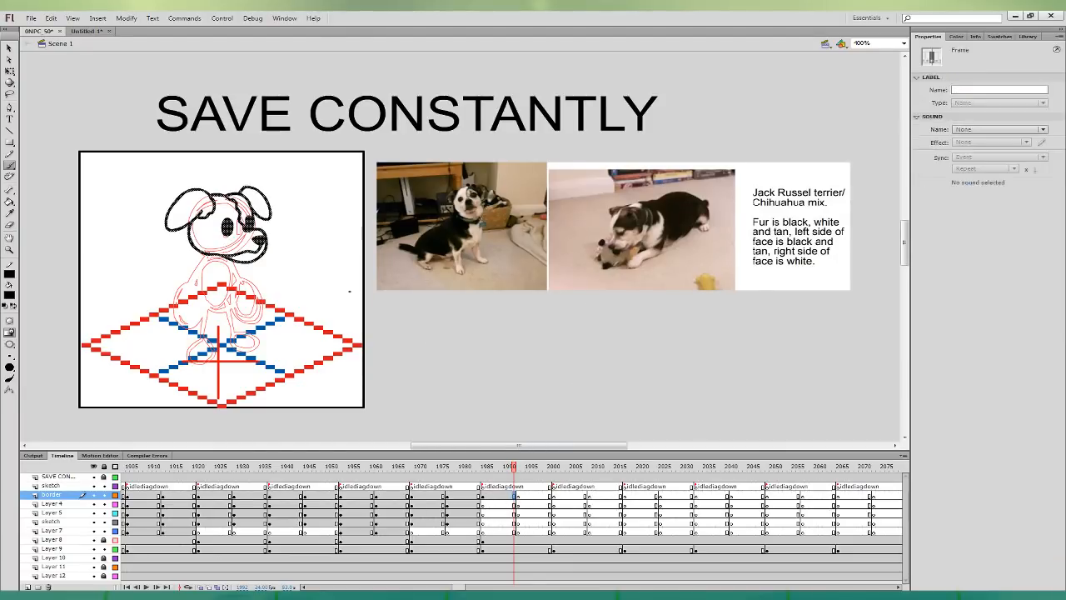
mouse_move(191, 244)
left_mouse_down()
mouse_move(233, 259)
mouse_move(215, 258)
mouse_move(232, 261)
mouse_move(227, 275)
mouse_move(228, 263)
left_mouse_up()
key("ctrl+z")
key("ctrl+z")
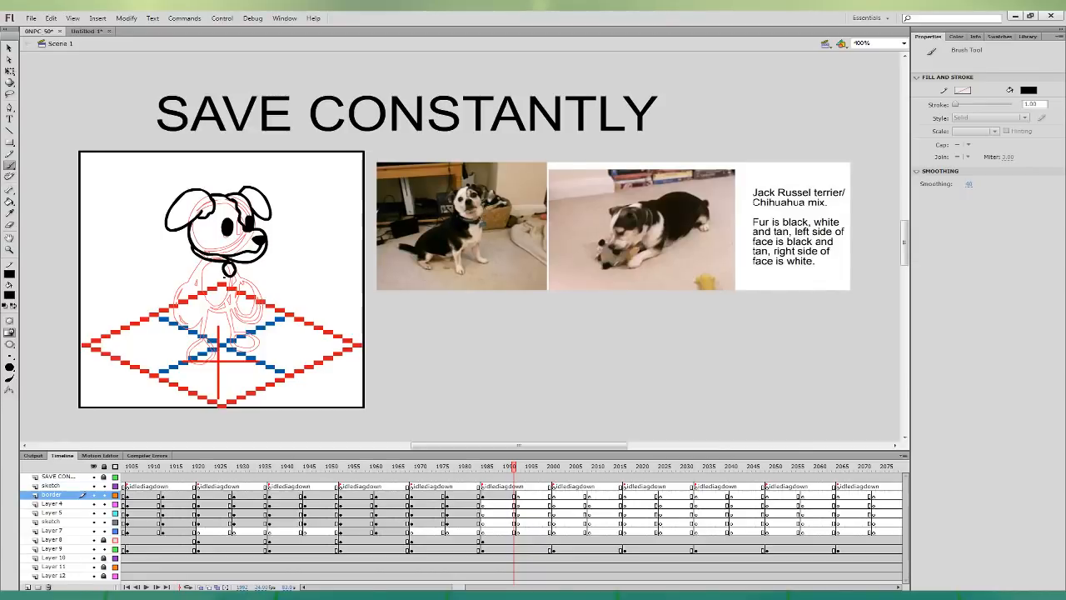
- Brush the dog's torso with a jagged chest fur patch on Layer 5
left_click(514, 505)
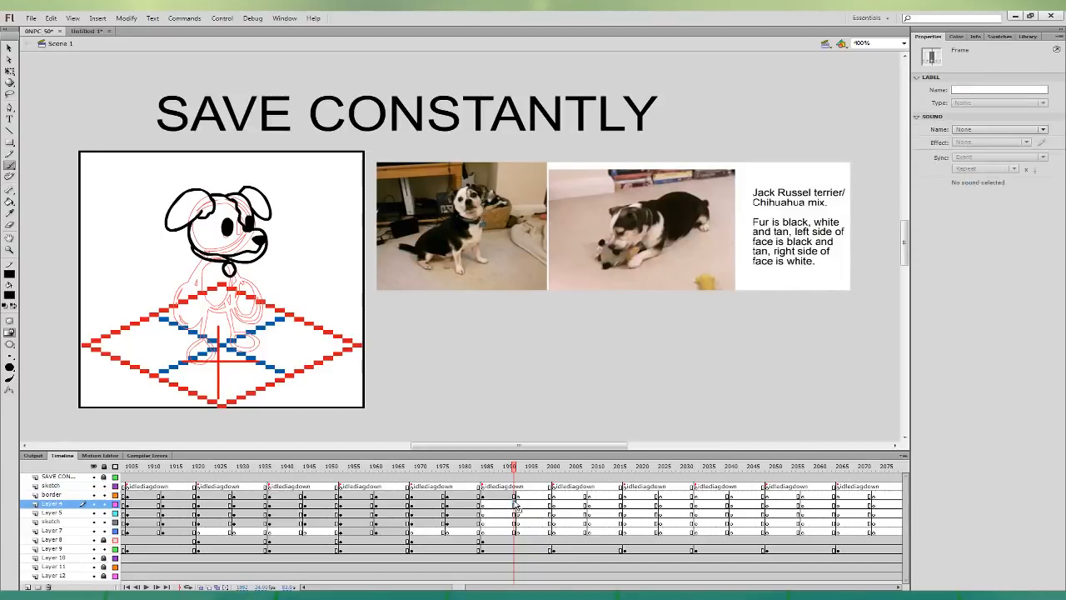
left_click(515, 513)
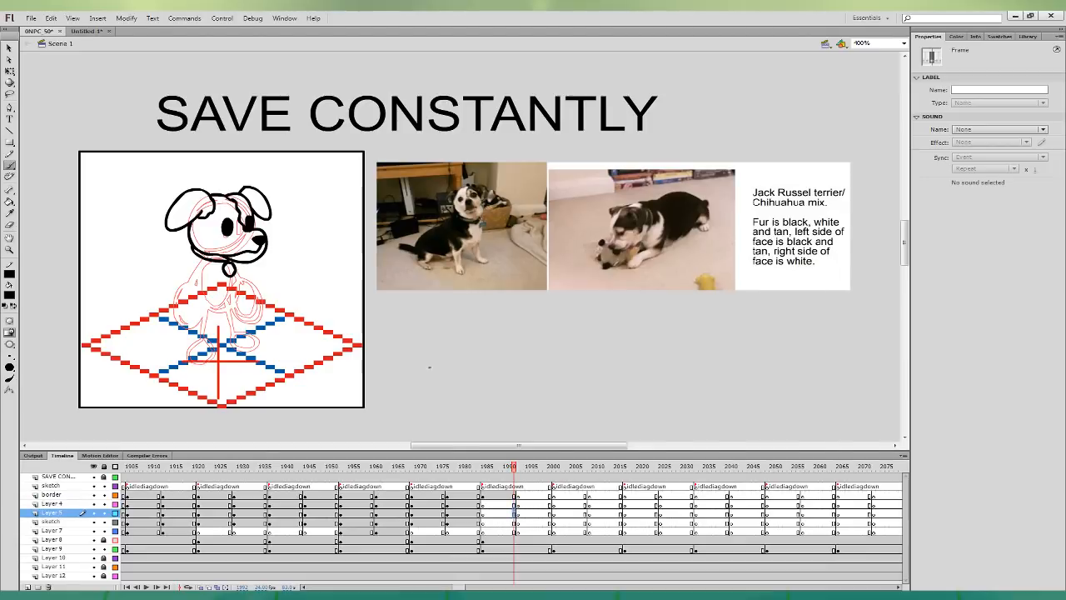
mouse_move(188, 255)
left_mouse_down()
mouse_move(190, 309)
mouse_move(232, 311)
mouse_move(240, 298)
mouse_move(184, 270)
mouse_move(213, 310)
mouse_move(241, 288)
mouse_move(208, 250)
mouse_move(225, 280)
mouse_move(235, 277)
left_mouse_up()
key("ctrl+z")
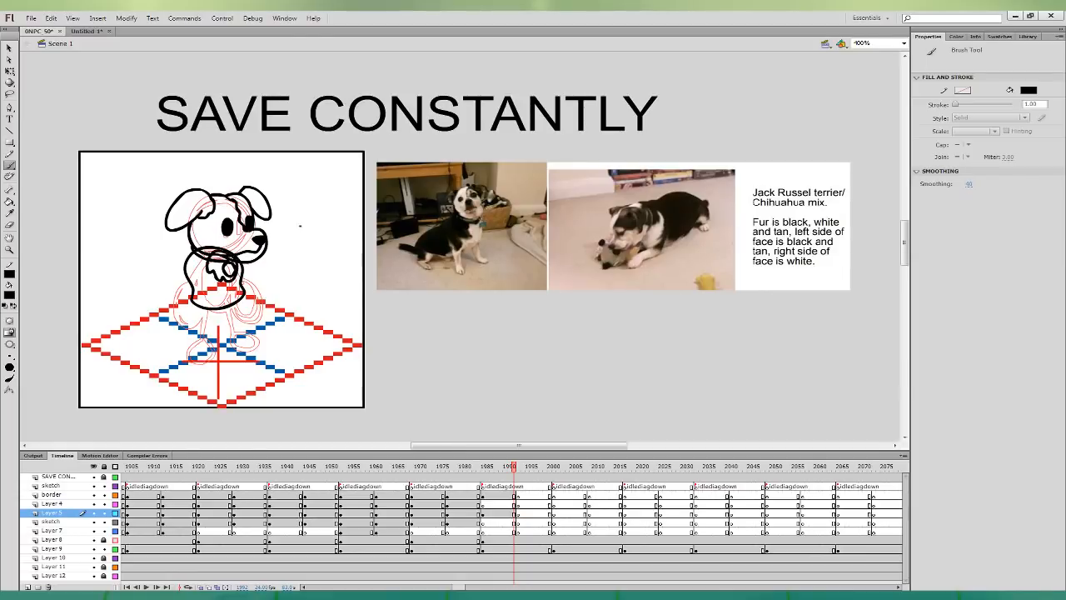
- Brush the dog's arm on Layer 4, with a jagged fur marking separating the forearm and paw
left_click(517, 504)
mouse_move(185, 263)
left_mouse_down()
mouse_move(179, 309)
mouse_move(198, 325)
left_mouse_up()
key("ctrl+z")
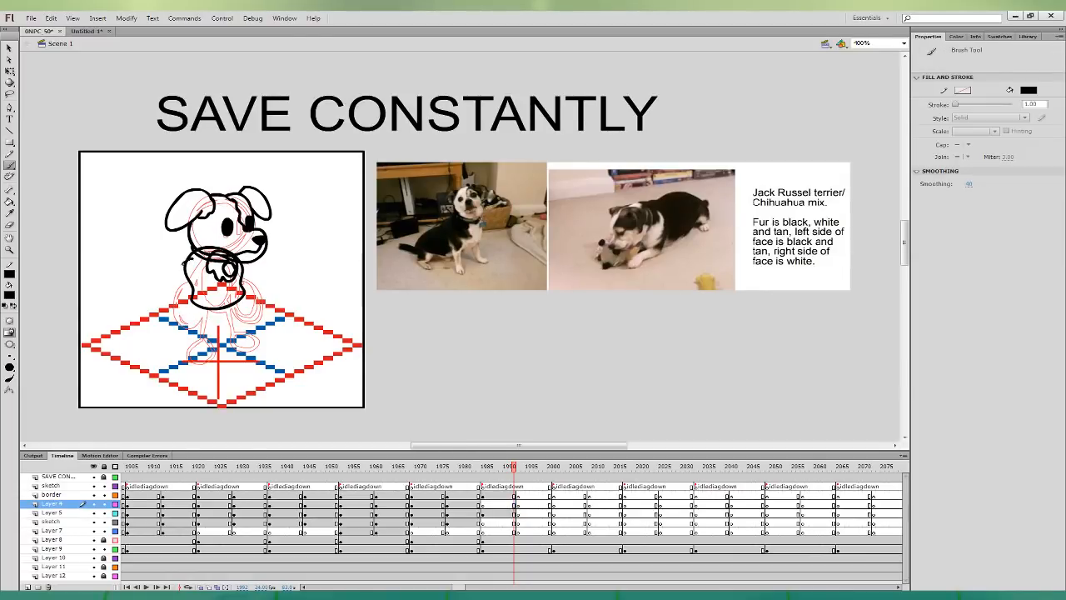
mouse_move(188, 260)
left_mouse_down()
mouse_move(204, 319)
mouse_move(187, 260)
left_mouse_up()
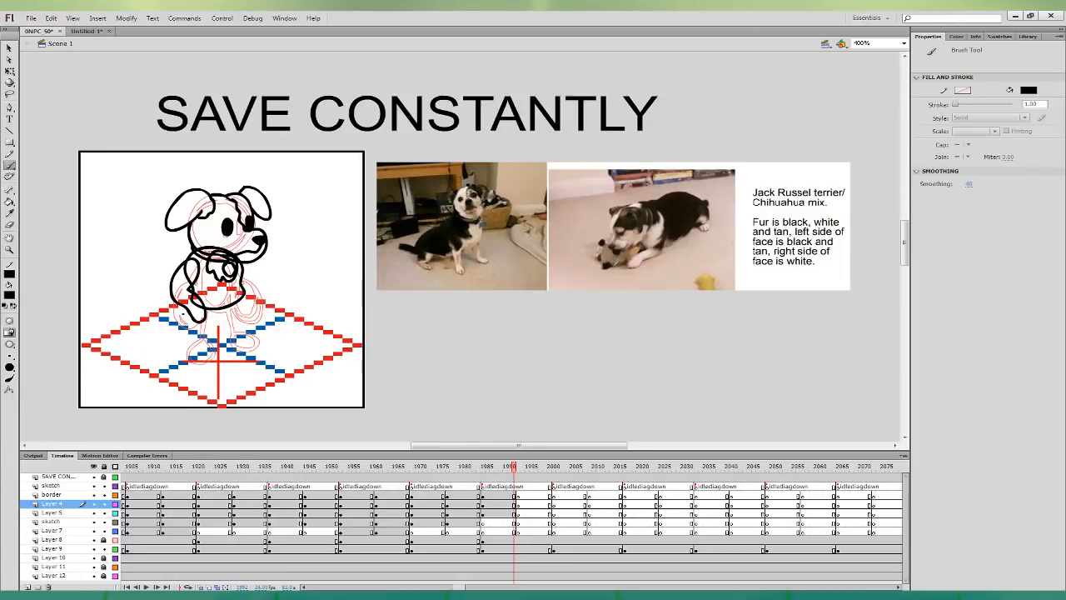
key("ctrl+z")
left_click_drag(185, 294, 191, 289)
- Brush the dog's shorts, legs and paws on Layer 7, with jagged fur markings above the feet
left_click(515, 530)
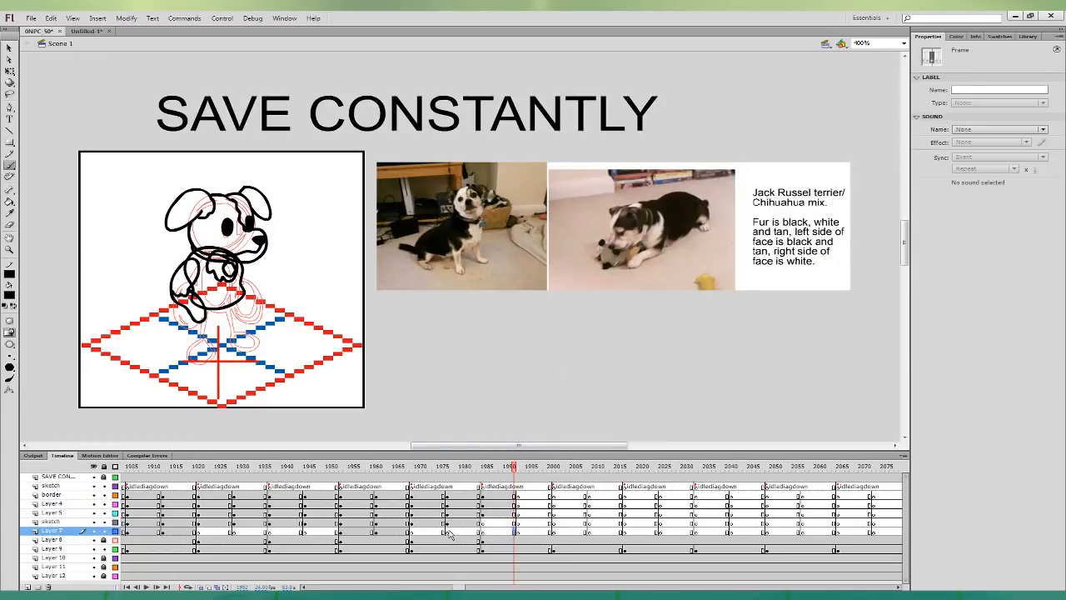
mouse_move(185, 313)
left_mouse_down()
mouse_move(198, 329)
mouse_move(223, 330)
mouse_move(232, 316)
mouse_move(207, 292)
mouse_move(196, 296)
mouse_move(191, 361)
mouse_move(203, 332)
mouse_move(186, 359)
mouse_move(209, 330)
left_mouse_up()
key("ctrl+z")
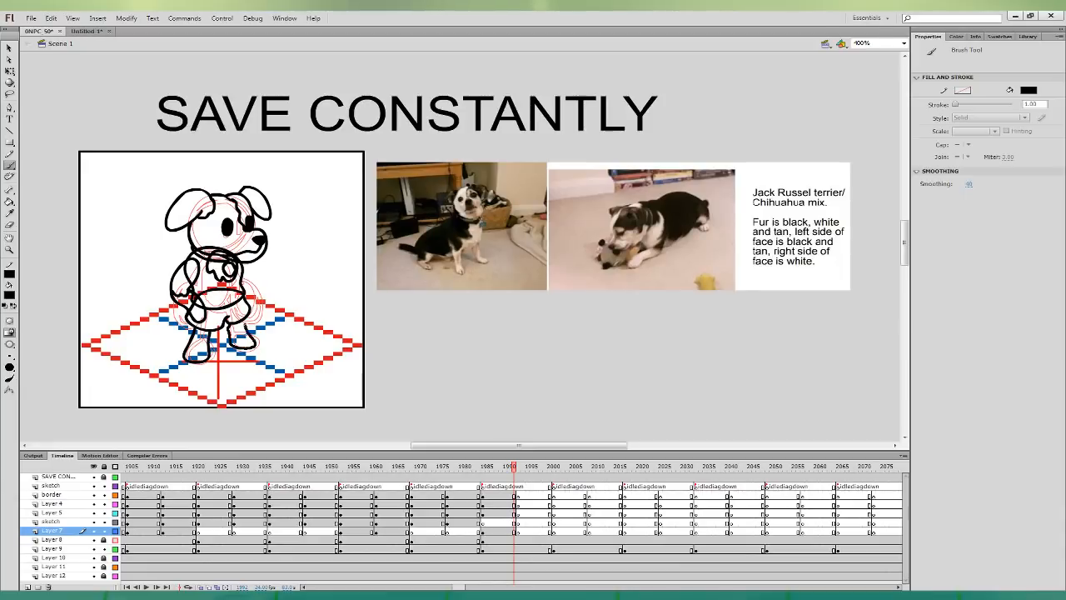
key("ctrl+z")
left_click_drag(254, 346, 243, 322)
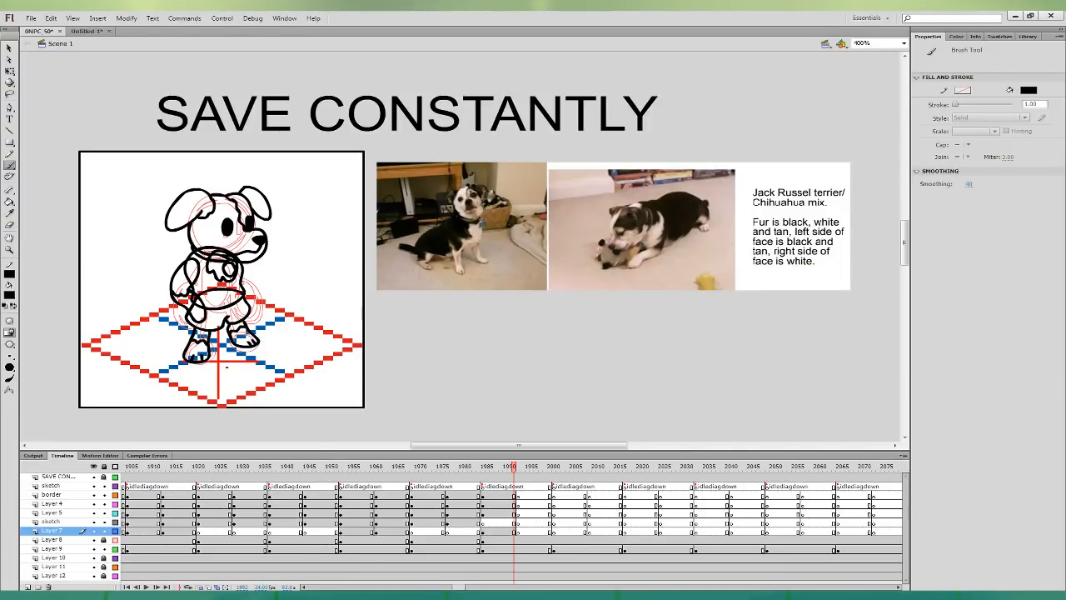
- Brush a curved, pointed tail behind the dog's body on Layer 7
left_click(514, 531)
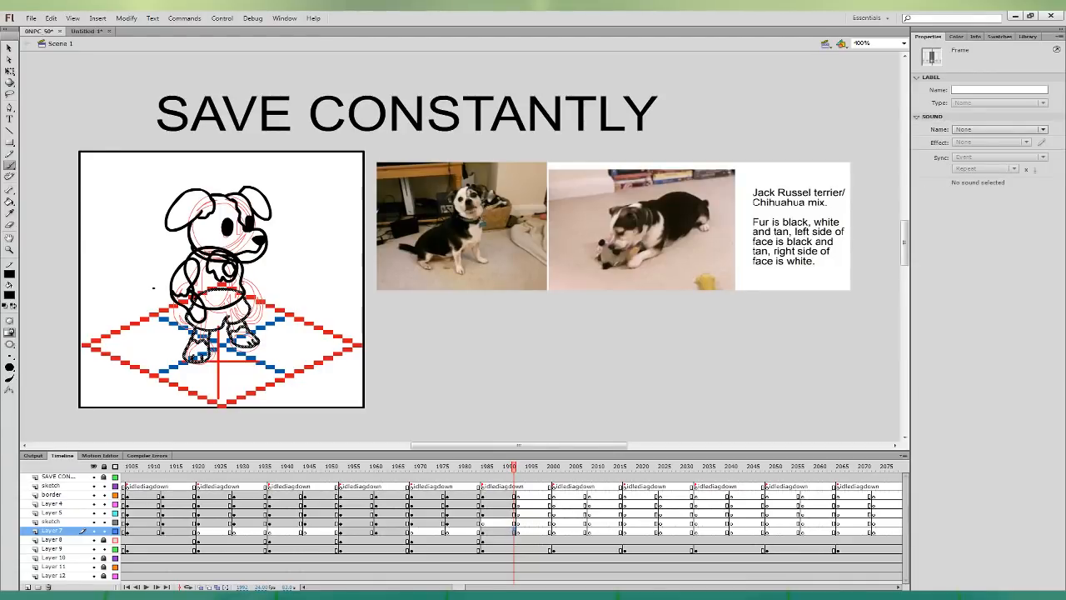
mouse_move(156, 269)
left_mouse_down()
mouse_move(167, 302)
mouse_move(191, 305)
left_mouse_up()
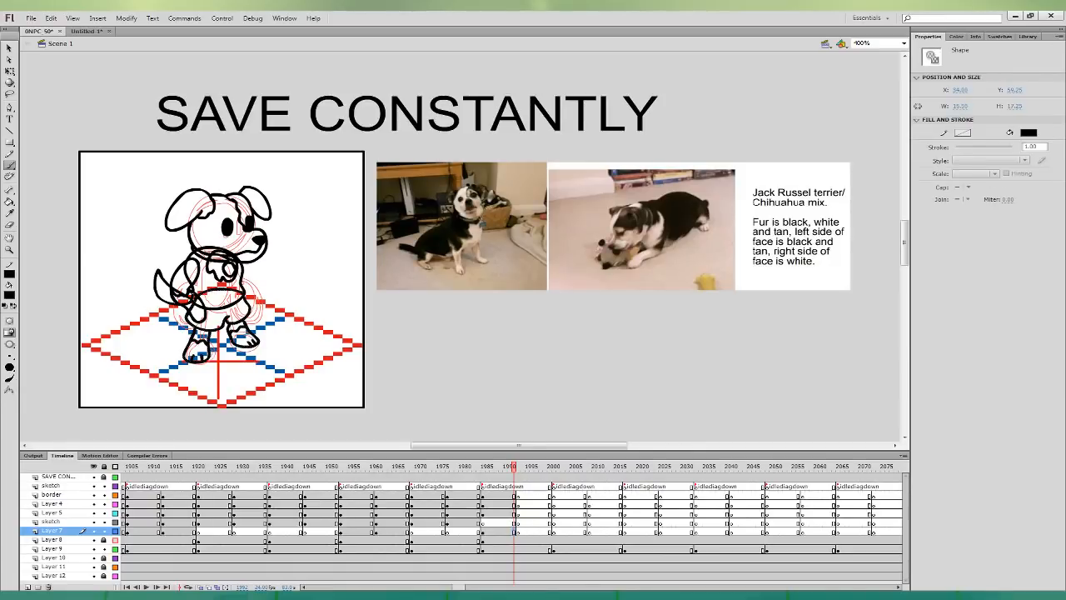
mouse_move(157, 270)
left_mouse_down()
mouse_move(192, 301)
mouse_move(180, 303)
left_mouse_up()
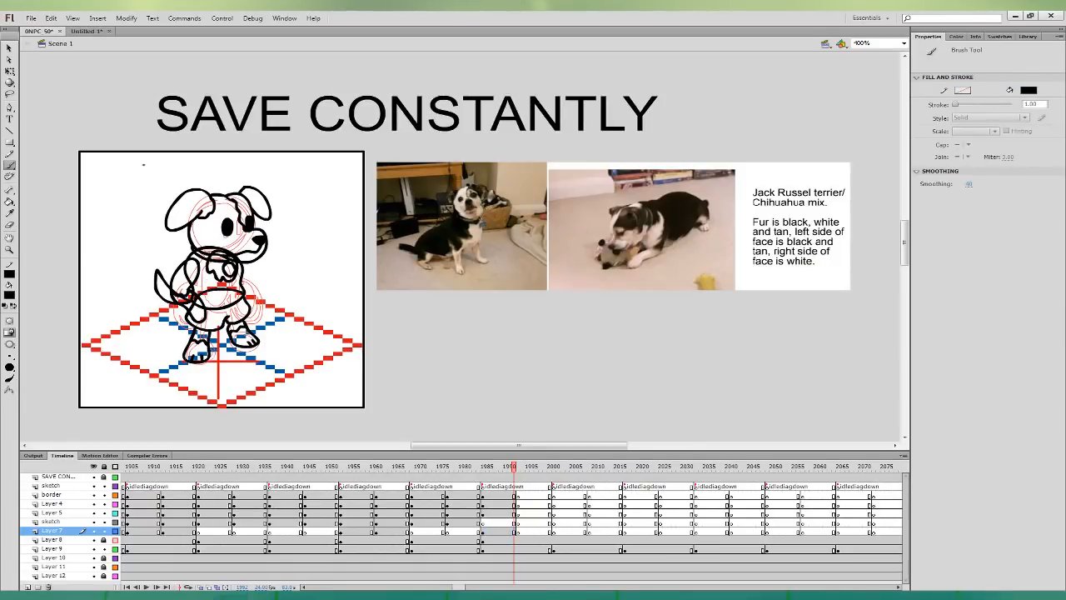
left_click(9, 72)
left_click(166, 278)
left_click(246, 250)
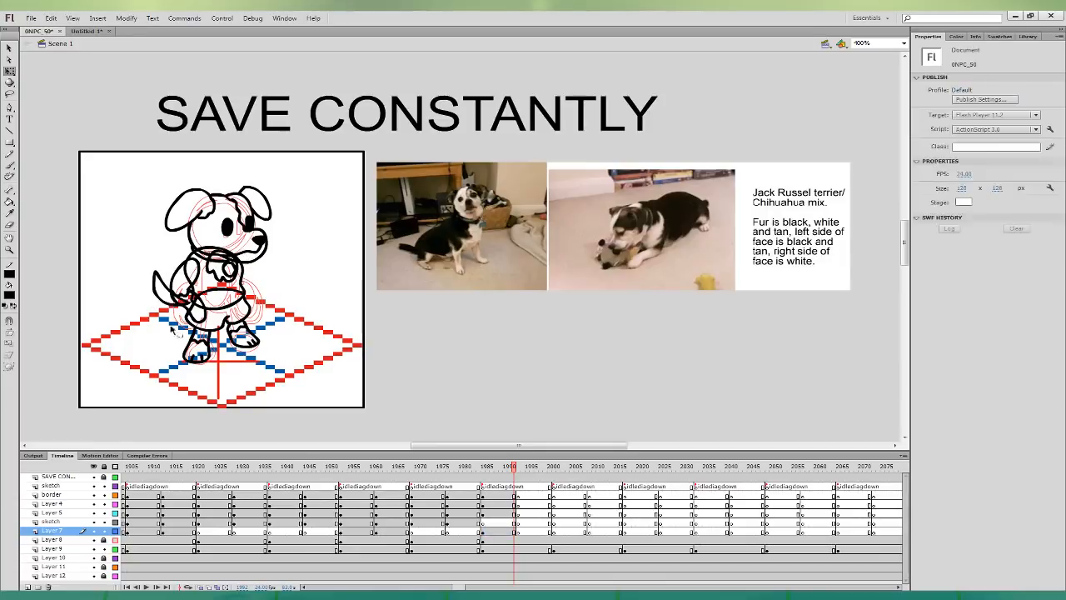
- Sample the pale fur colour from the reference photo and fill the dog's face, forearm and feet with it
left_click(9, 213)
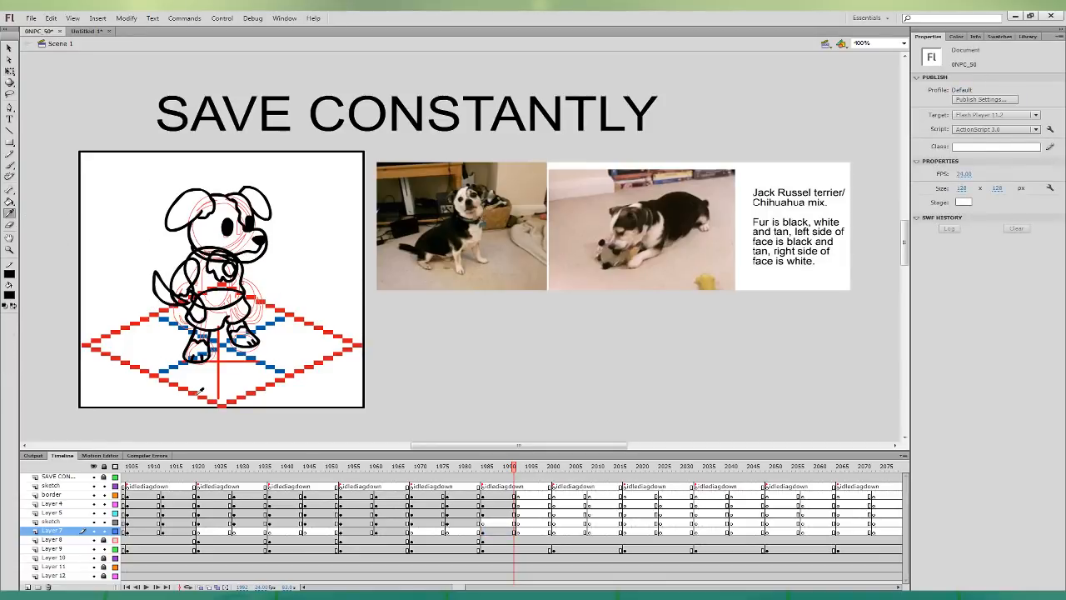
left_click(464, 197)
left_click(235, 193)
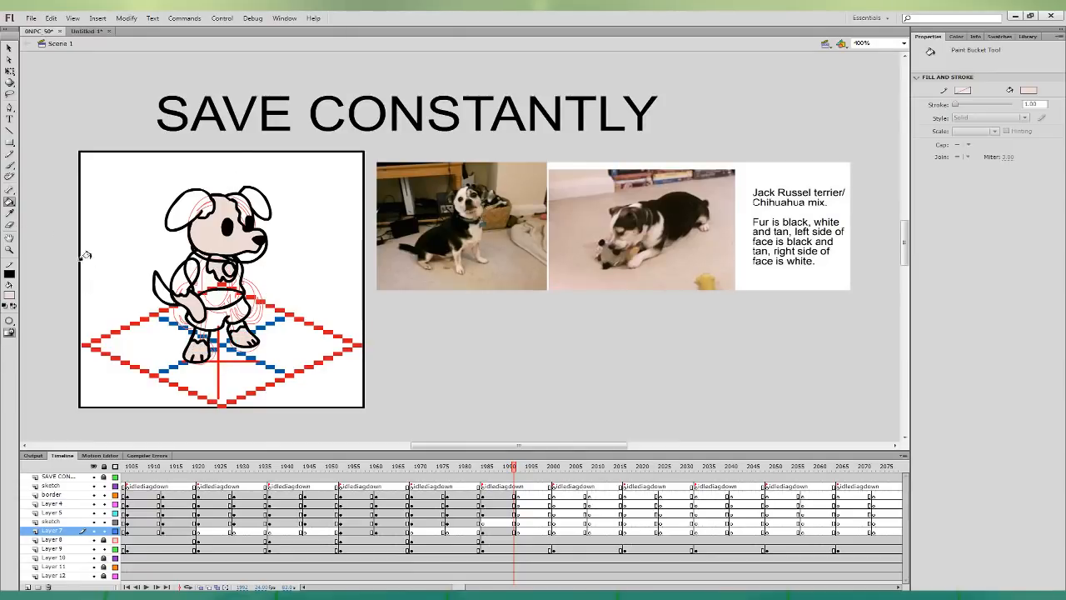
- Sample the dark fur colour from the reference photo and fill the dog's ears, lower legs and tail with it
key("i")
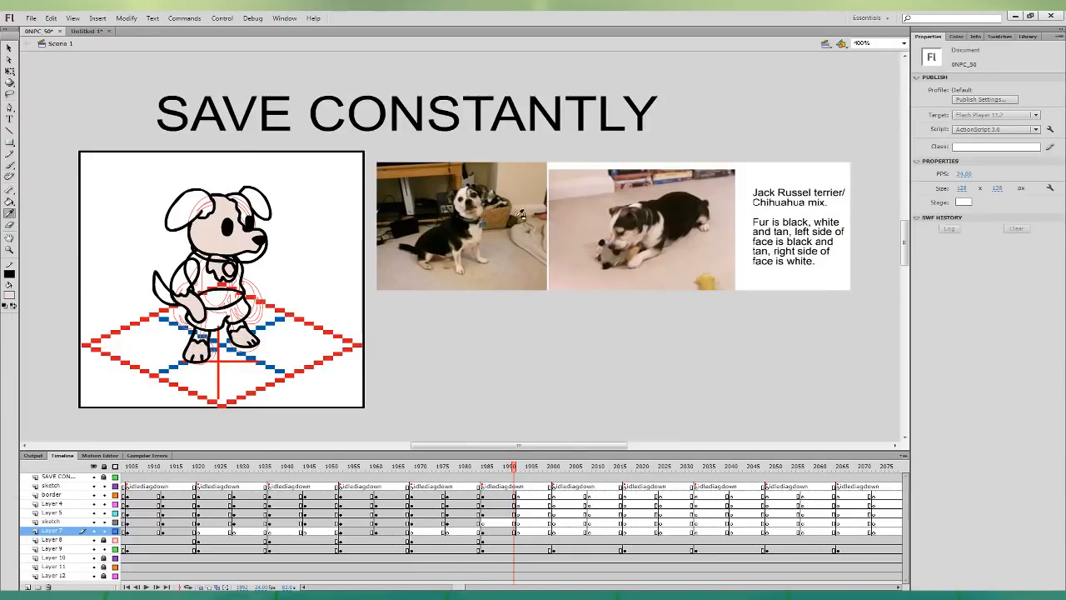
left_click(633, 215)
left_click(199, 204)
left_click(244, 195)
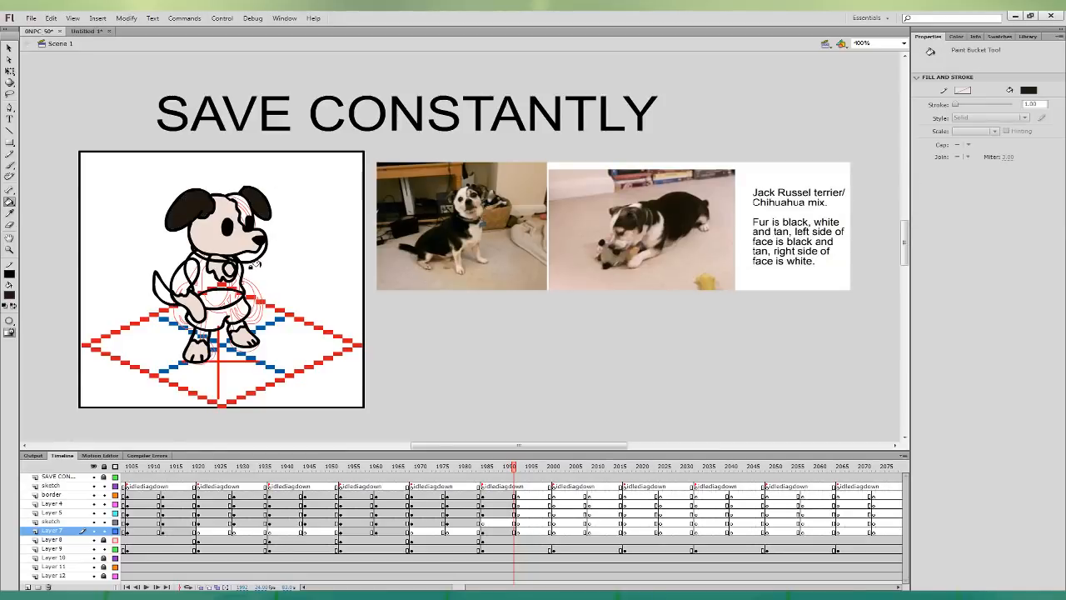
left_click(200, 333)
left_click(233, 325)
left_click(162, 287)
- Sample the tan fur colour from the reference photo and fill the dog's face patch, muzzle underside and chest patch with it
key("i")
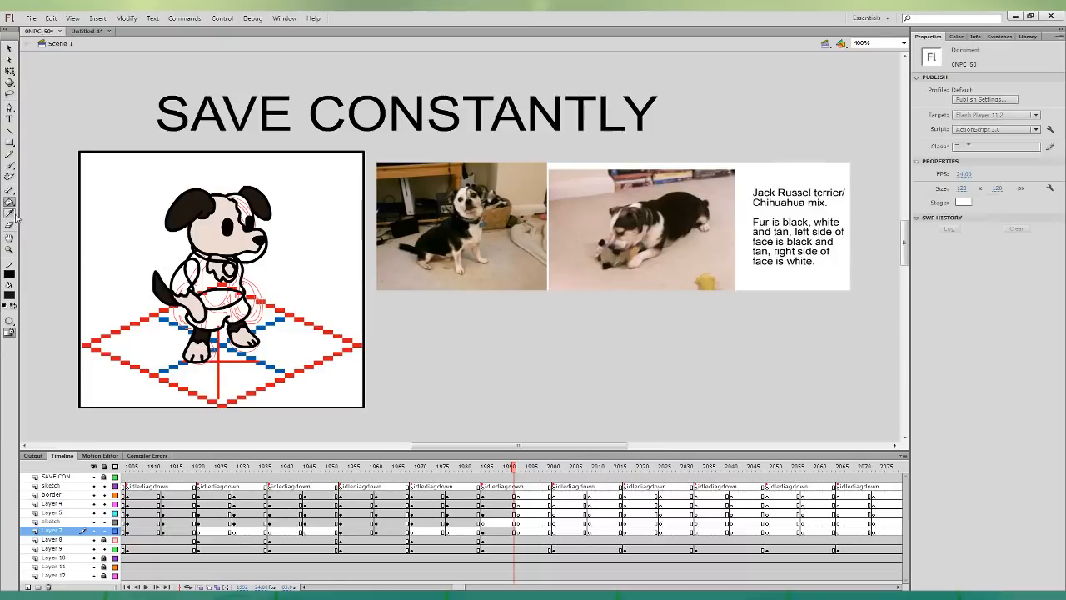
left_click(480, 208)
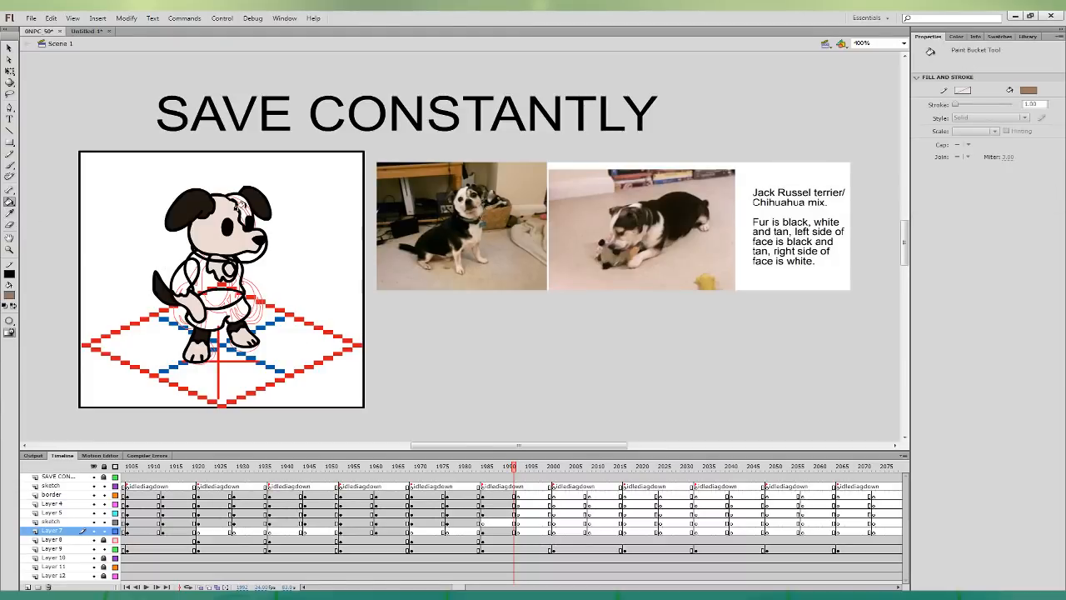
left_click(243, 204)
left_click(221, 268)
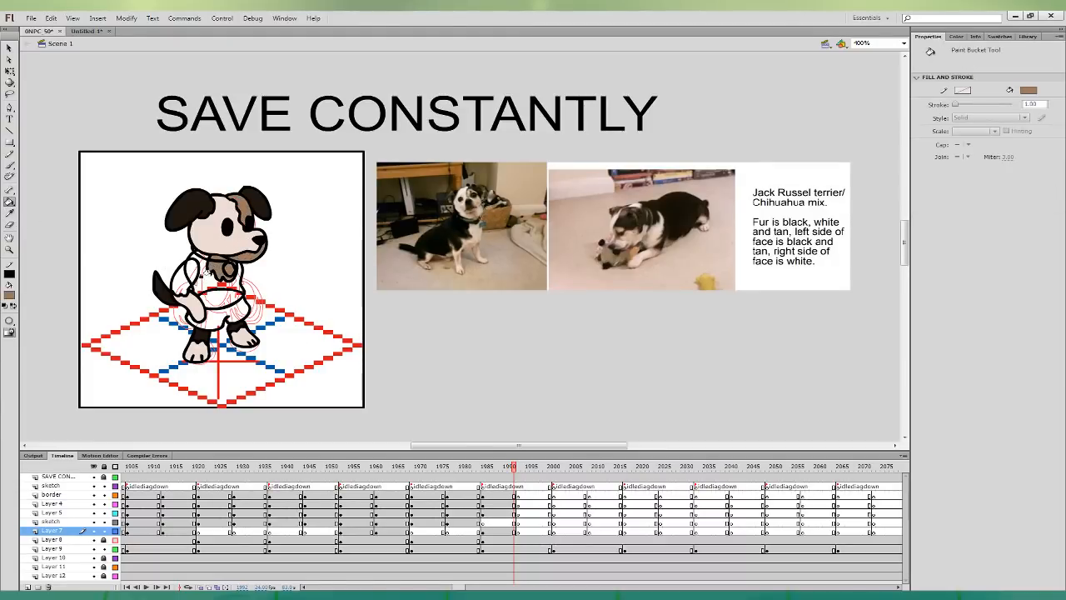
- Sample the teal collar colour from the reference photo and fill the dog's collar and shorts with it
key("i")
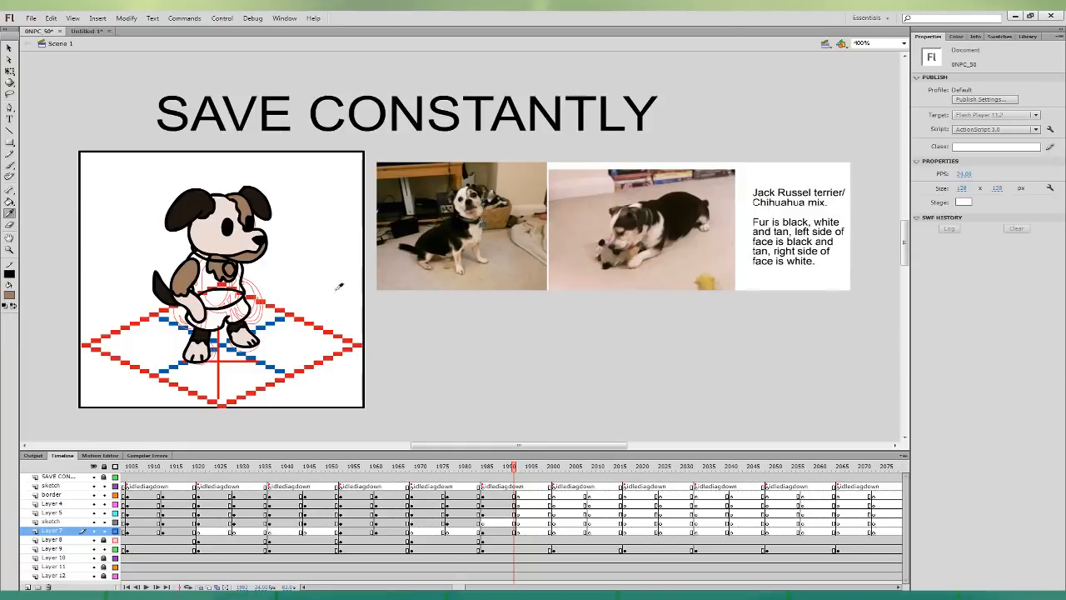
left_click(488, 217)
left_click(198, 256)
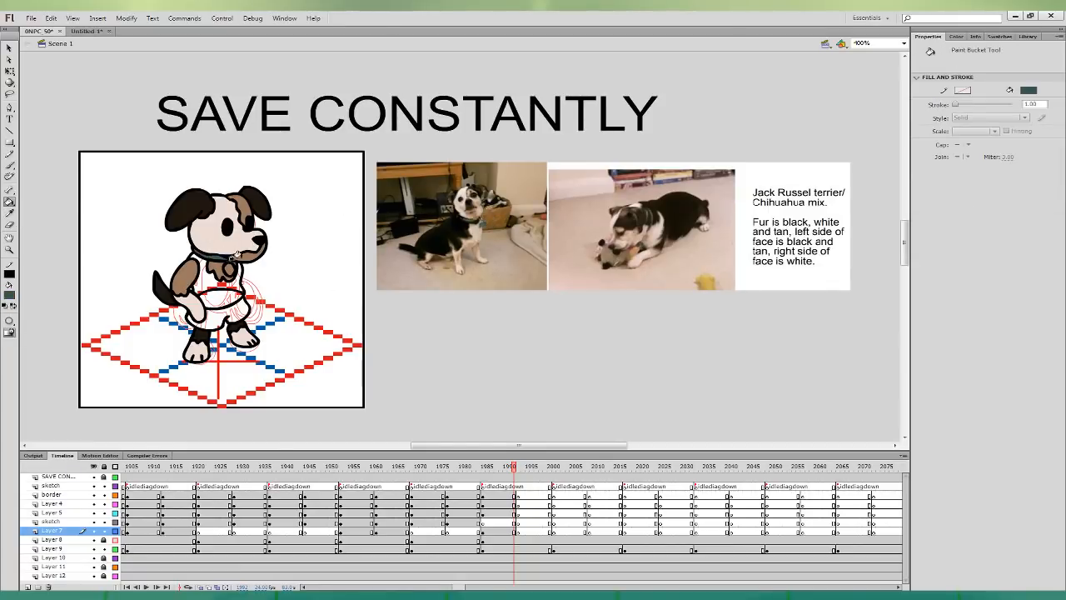
left_click(211, 287)
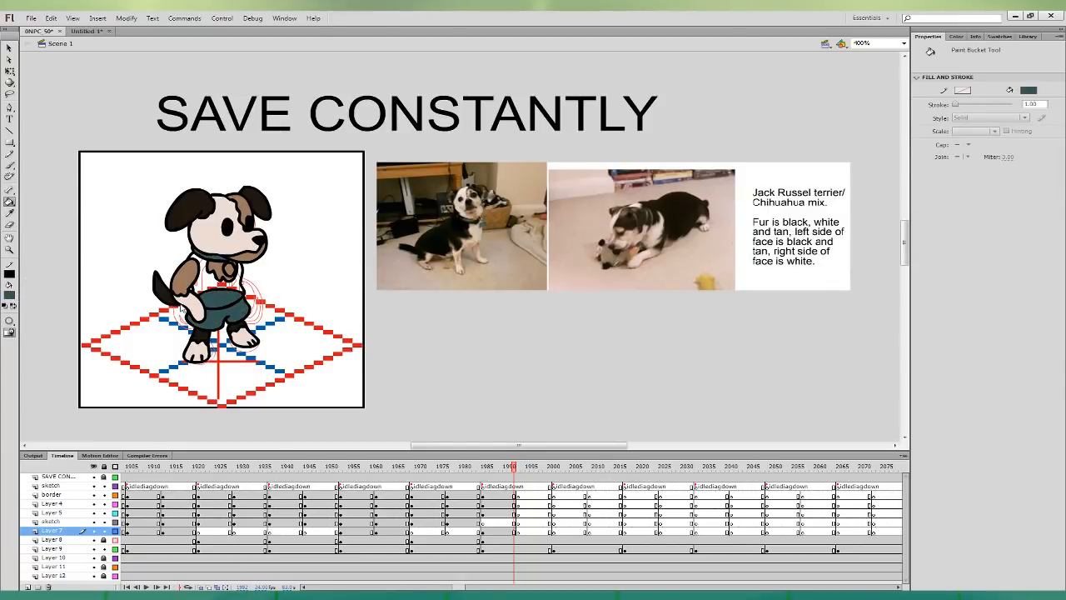
- Sample the pale tint from the reference photo, fill the dog's tank top with it, and colour the collar tag gold
key("i")
left_click(644, 253)
left_click(214, 277)
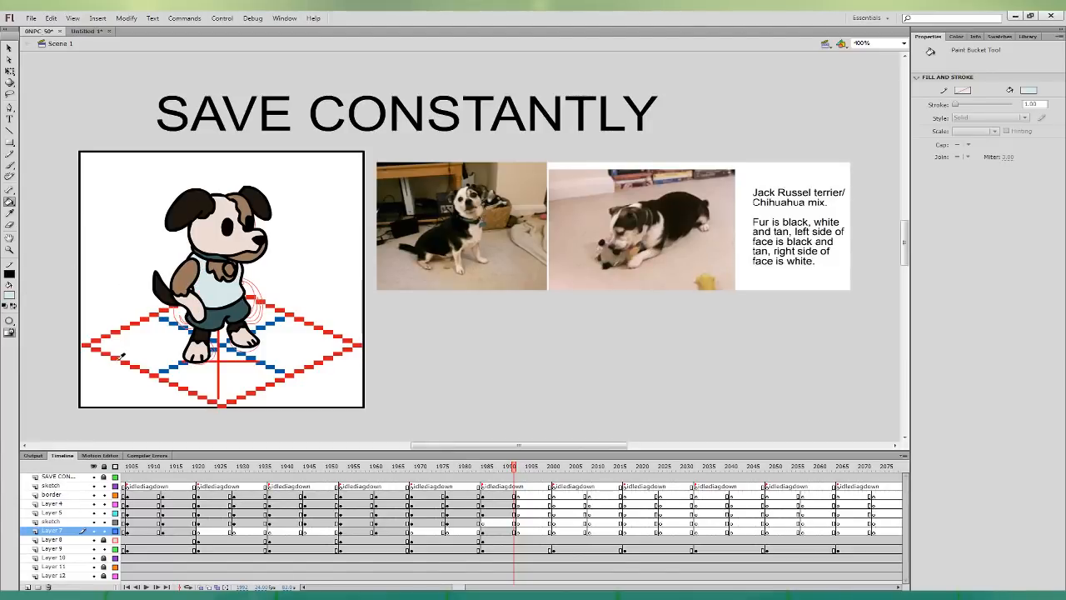
left_click(227, 264)
- Paste a copy of the dog's near arm in place on the lower sketch layer and flip, rotate and position it as the far arm
left_click(501, 503)
left_click(483, 521)
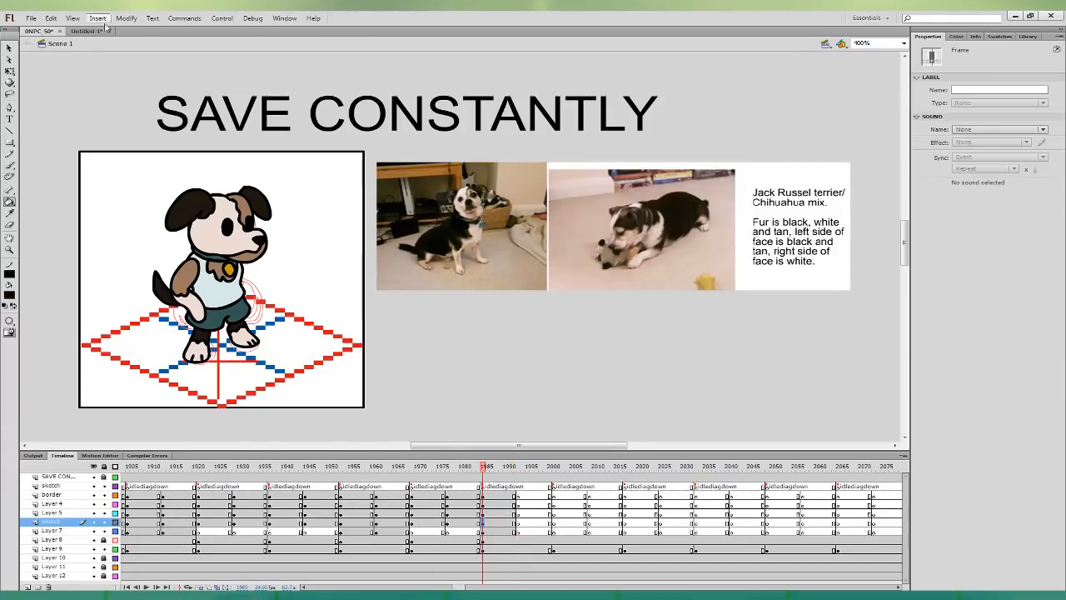
key("ctrl+shift+v")
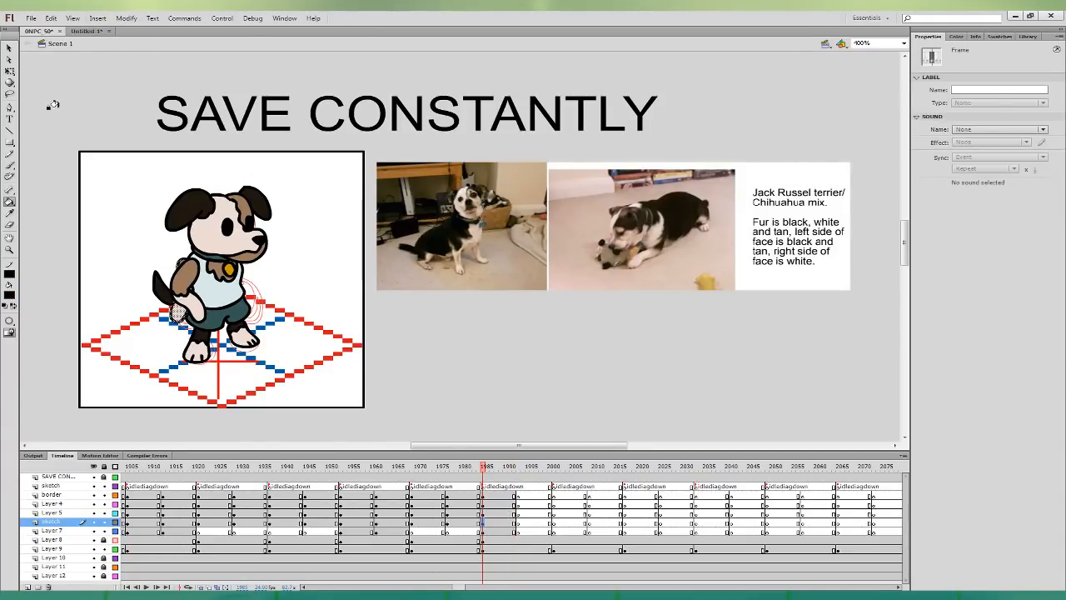
left_click(10, 71)
left_click_drag(178, 311, 239, 310)
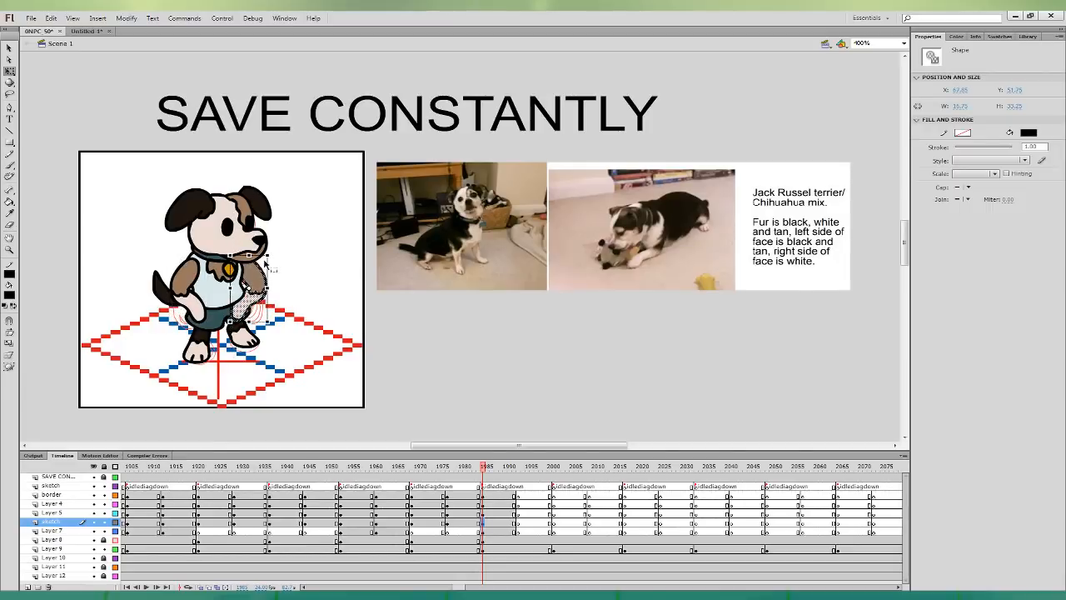
left_click_drag(269, 253, 249, 242)
mouse_move(255, 289)
left_mouse_down()
mouse_move(256, 275)
mouse_move(265, 297)
left_mouse_up()
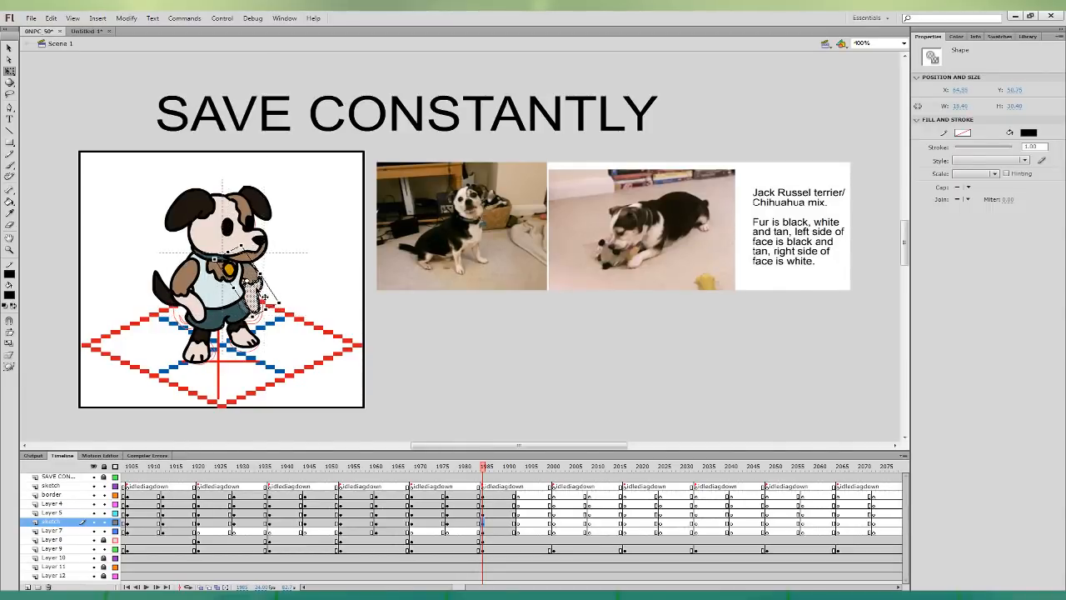
left_click(312, 252)
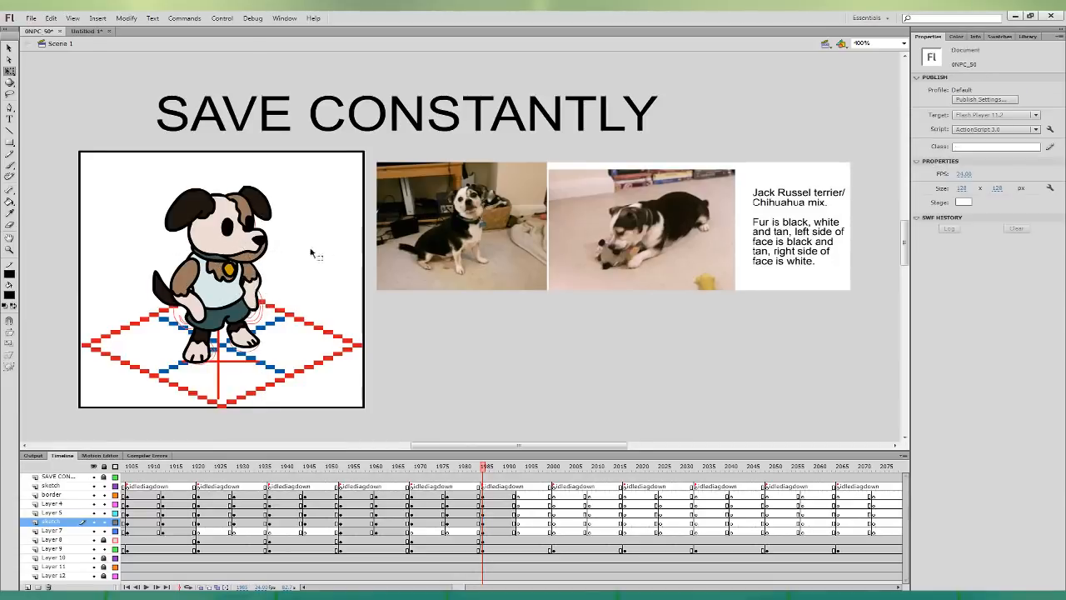
- Duplicate the dog's artwork on all its layers to the second keyframe of the idlediagdown section
mouse_move(497, 532)
left_mouse_down()
mouse_move(503, 496)
mouse_move(522, 500)
left_mouse_up()
left_click(522, 522)
left_click(536, 514)
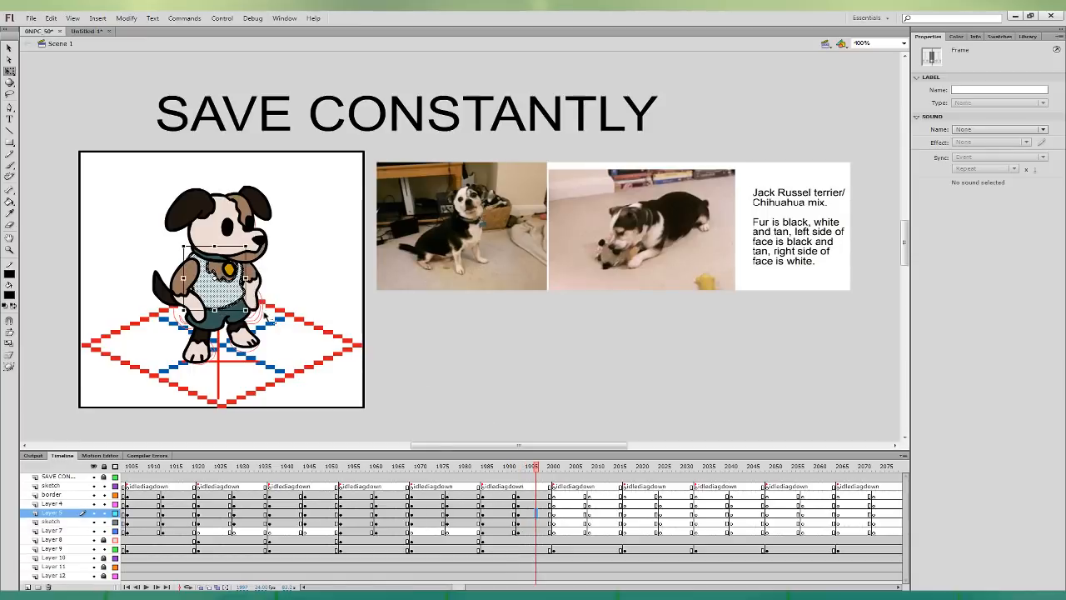
left_click(534, 524)
left_click(537, 504)
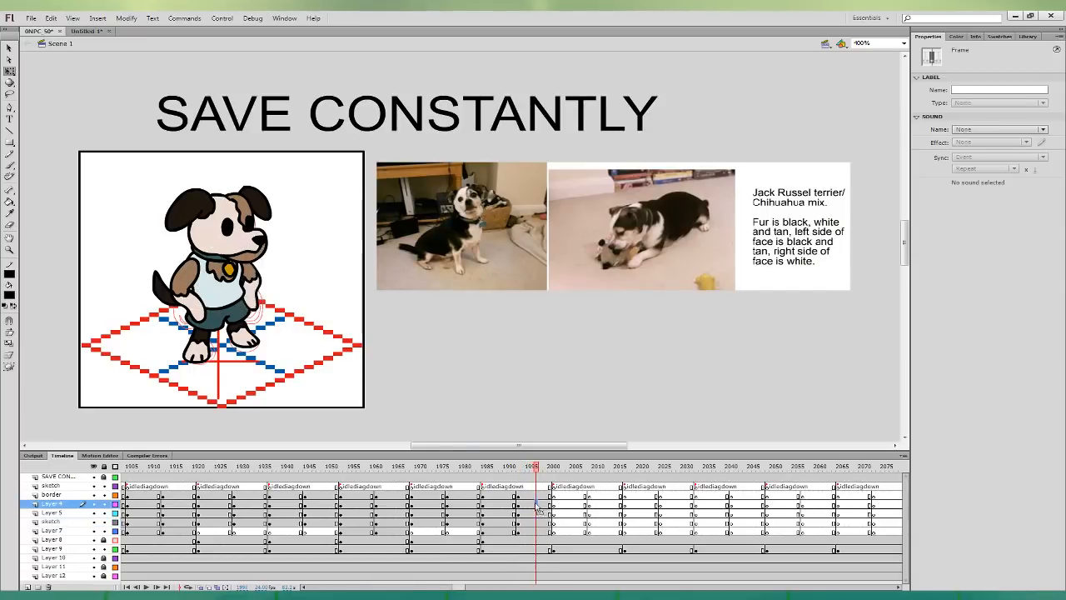
left_click(535, 514)
left_click(535, 523)
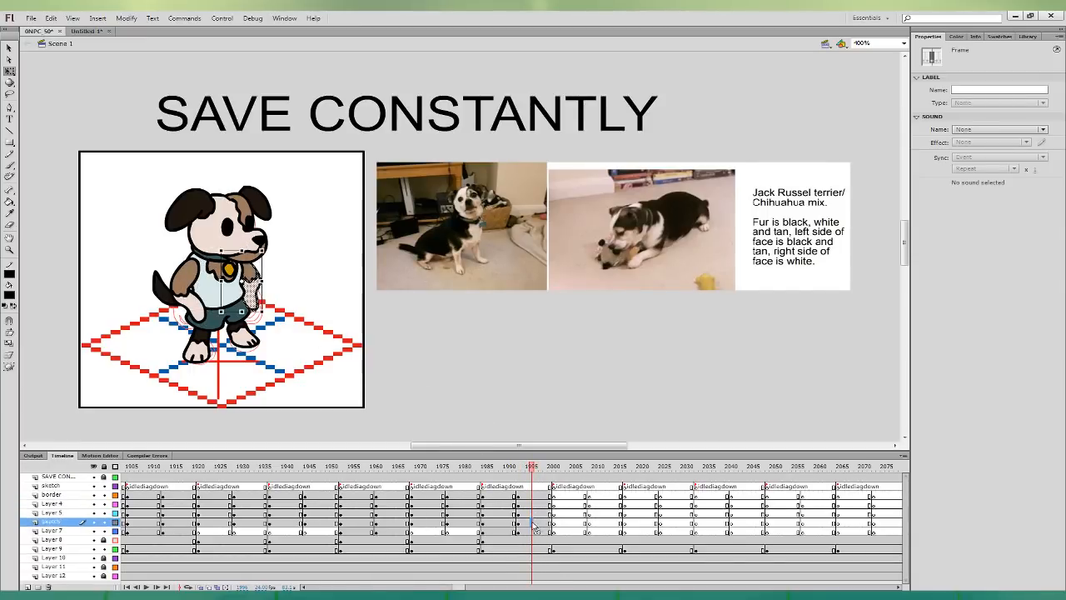
left_click(532, 532)
left_click(238, 292)
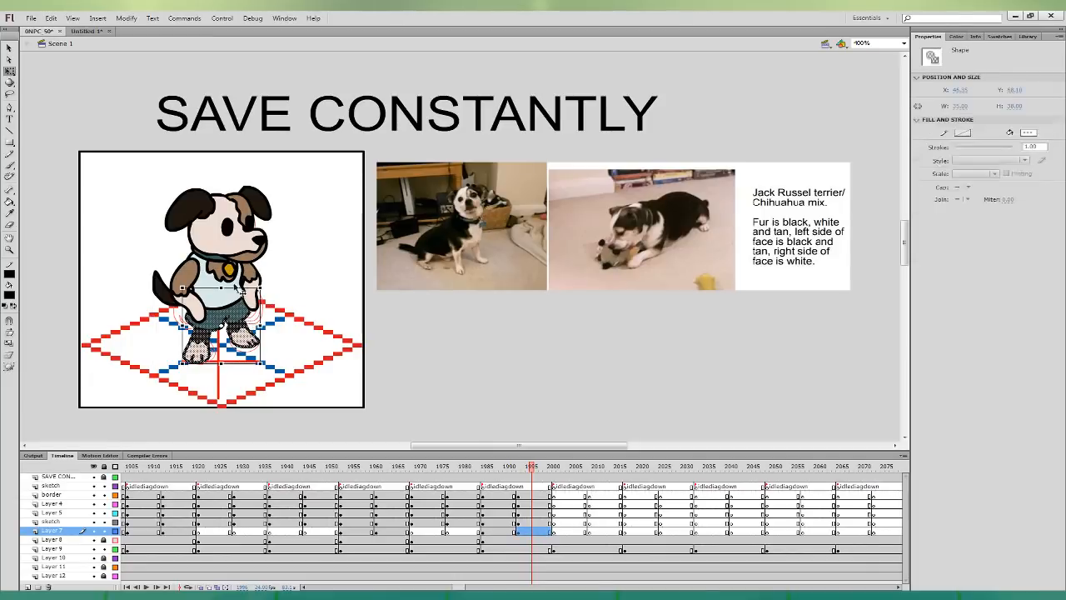
left_click(169, 277)
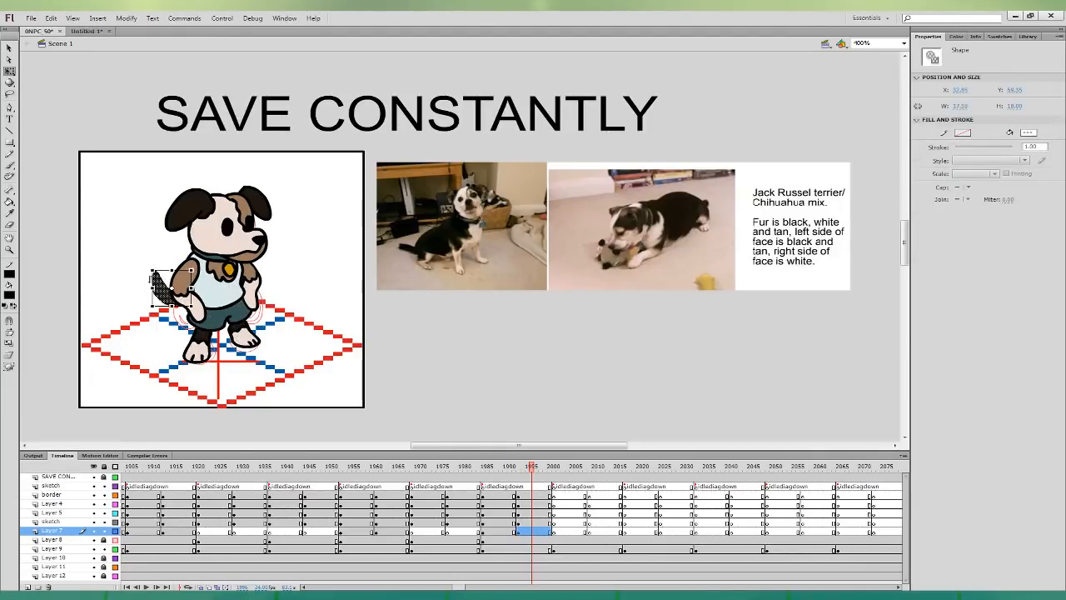
- Nudge the dog's head, torso and arms slightly right and down in the second keyframe, keeping legs and tail in place
left_click_drag(537, 523, 537, 497)
key("Right")
key("Down")
key("Right")
left_click(540, 513)
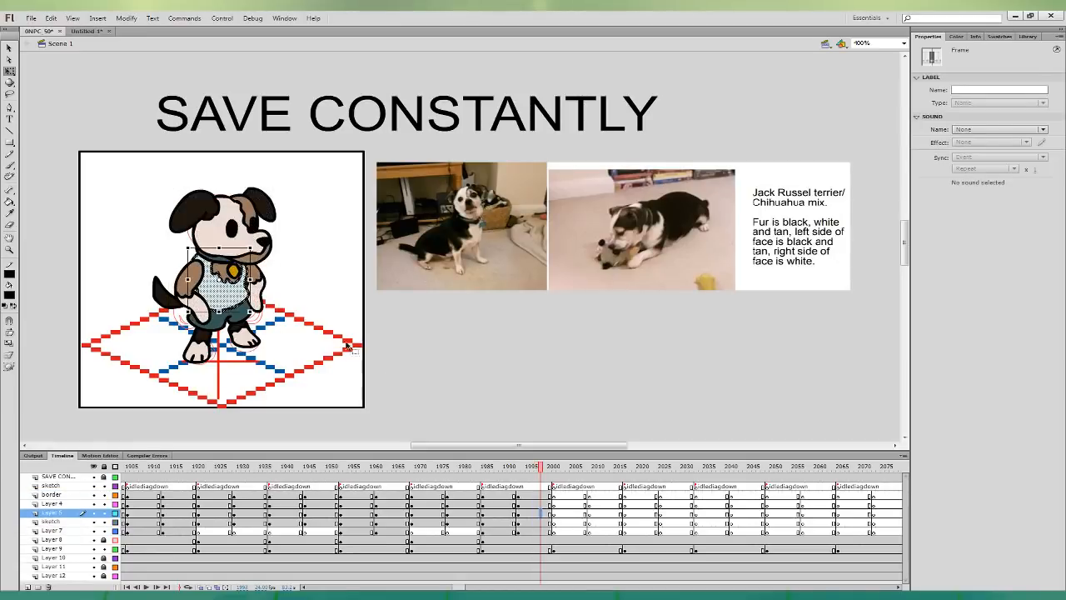
key("Right")
- Rotate the dog's near arm slightly in the second keyframe
left_click(506, 504)
left_click(527, 504)
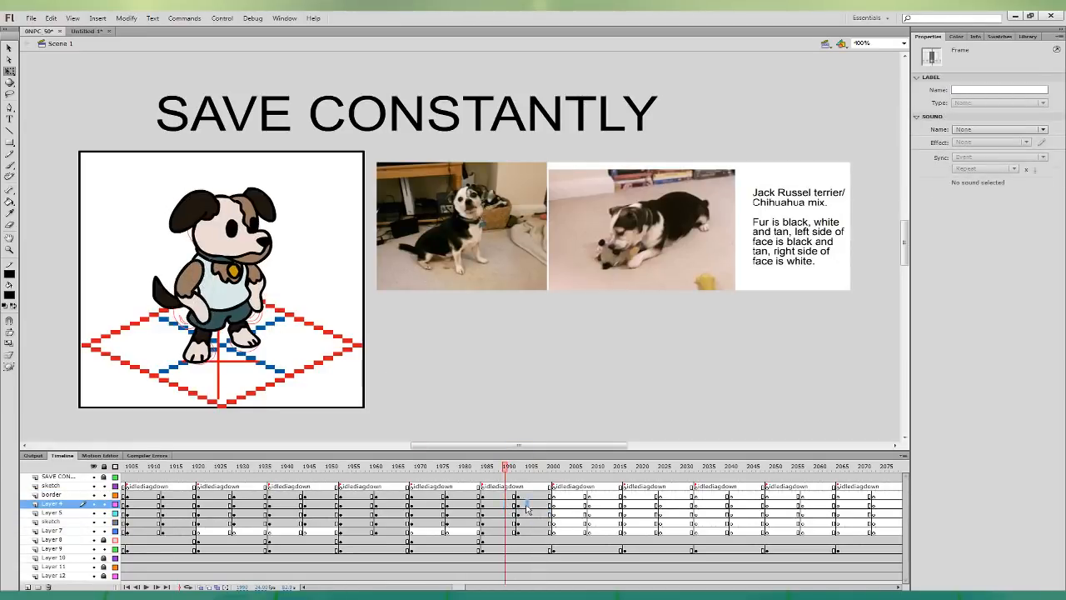
left_click_drag(203, 324, 198, 325)
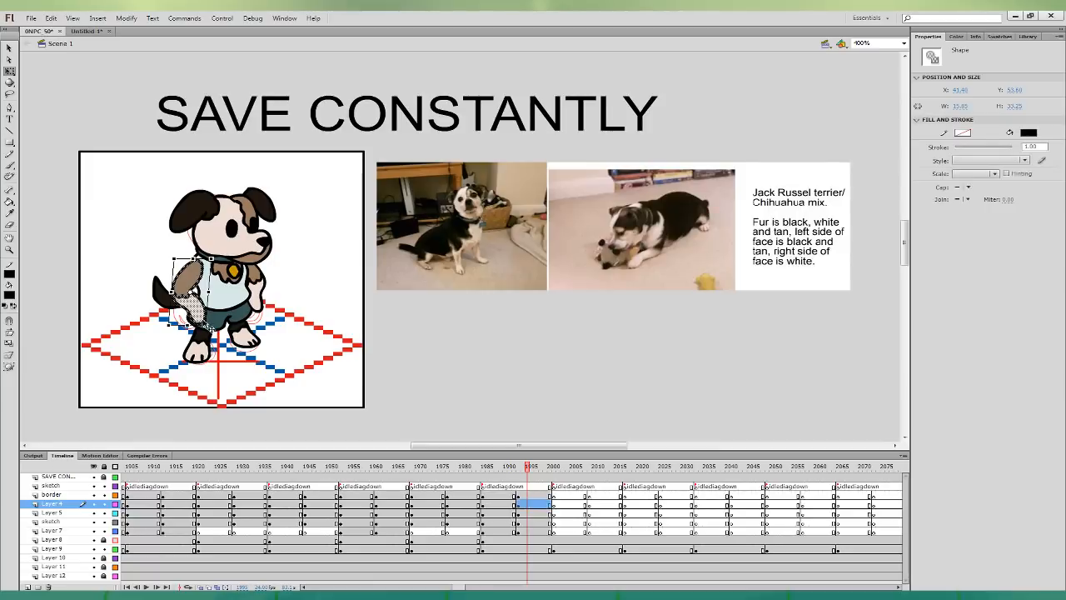
left_click(528, 522)
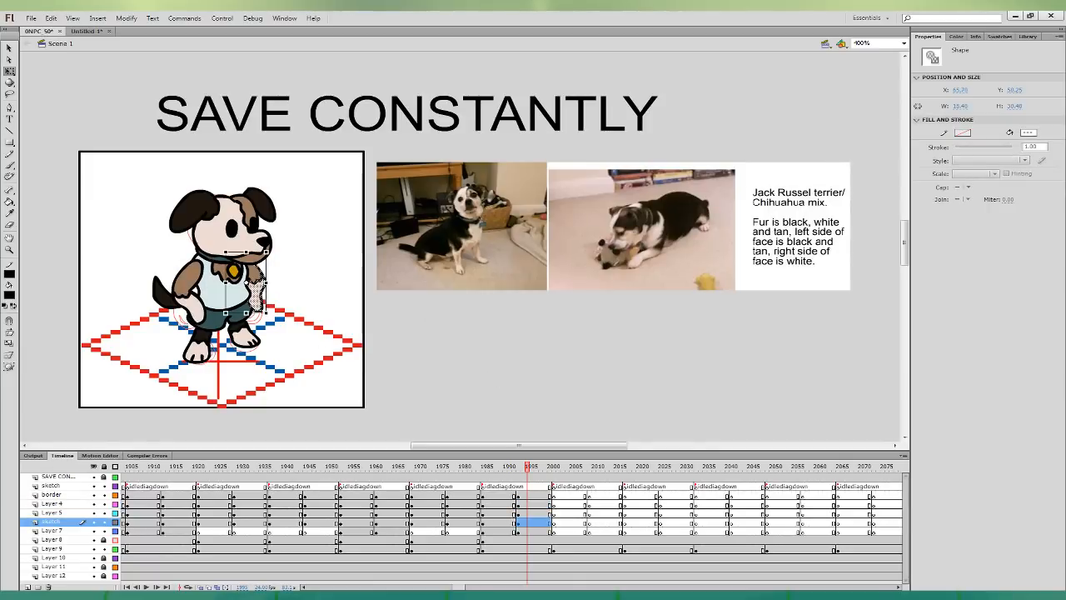
- Compare the dog's head and arm positions between the two keyframes and play back the idle animation
left_click(514, 496)
left_click(523, 496)
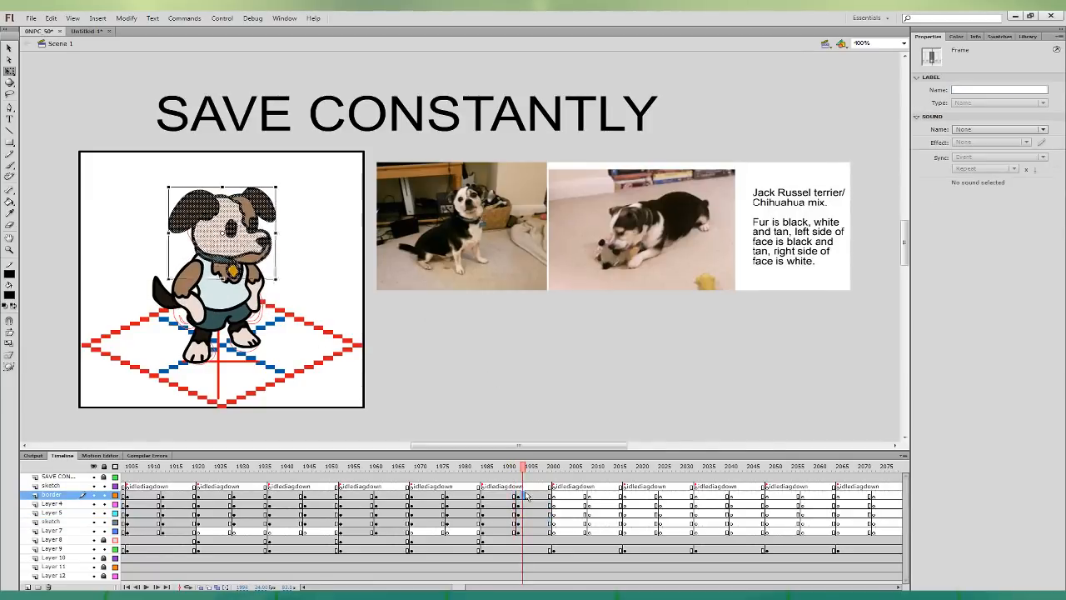
key("Left")
key("Up")
left_click(506, 504)
left_click(519, 504)
left_click(519, 497)
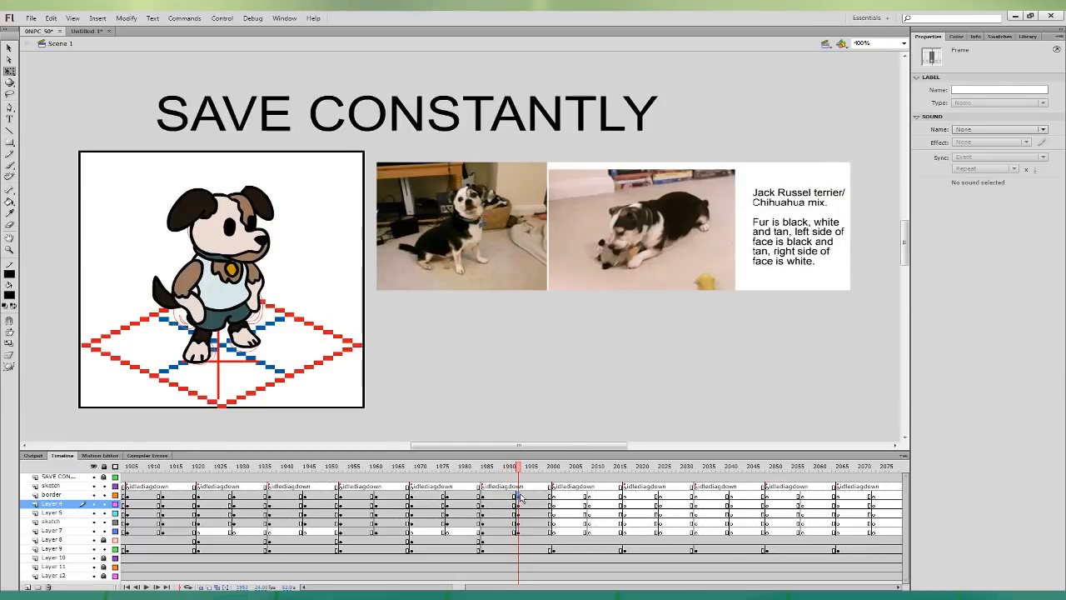
left_click(508, 504)
key("Return")
- Copy the dog's idlediagdown frames over the existing frames in the Untitled-1 document and export the animation
mouse_move(485, 488)
left_mouse_down()
mouse_move(491, 529)
mouse_move(549, 529)
left_mouse_up()
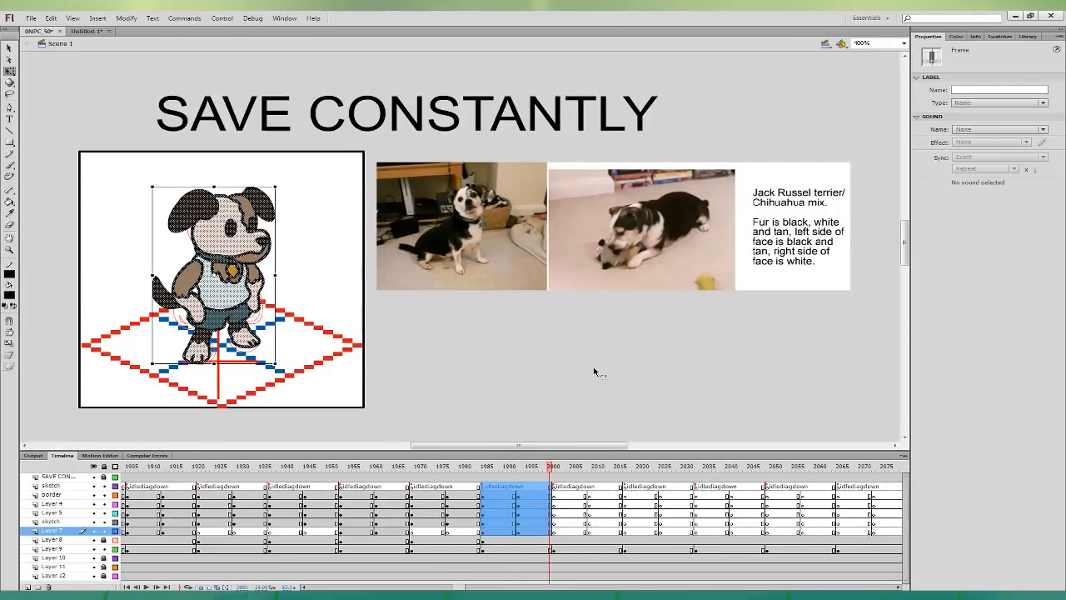
key("ctrl+Tab")
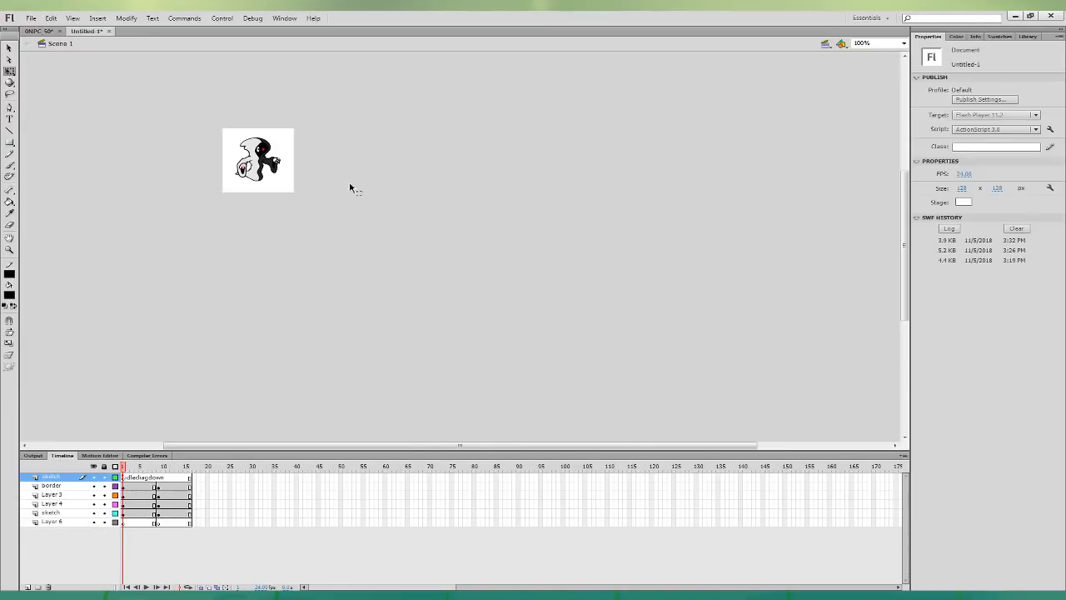
left_click(71, 522, "shift")
key("ctrl+alt+v")
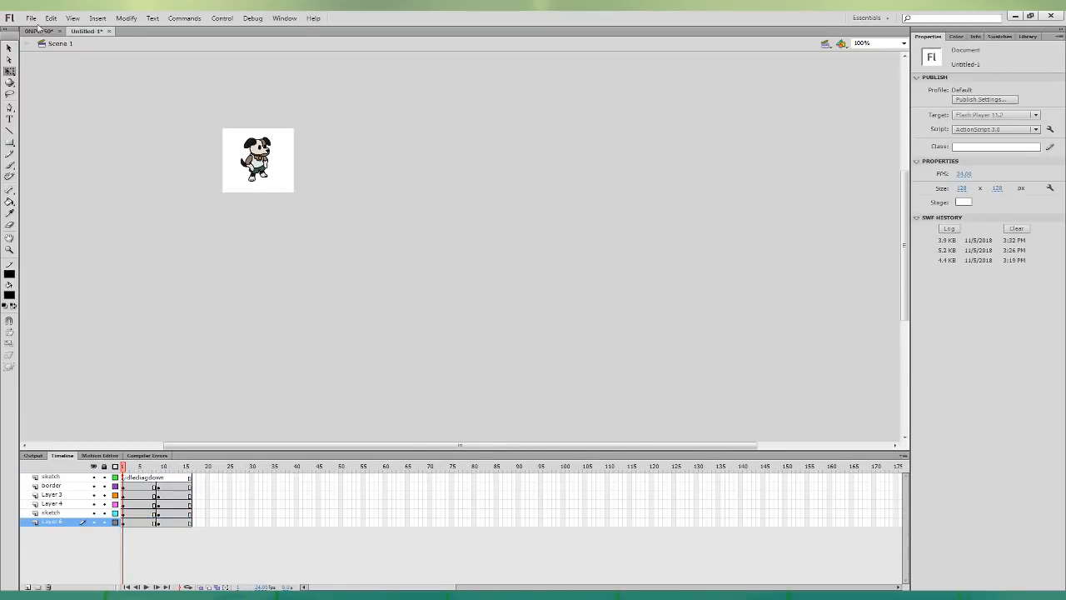
left_click(33, 20)
left_click(257, 193)
- Return to the 0NPC_50 document, go to the next idlediagdown section, and save the file
left_click(40, 31)
left_click(553, 532)
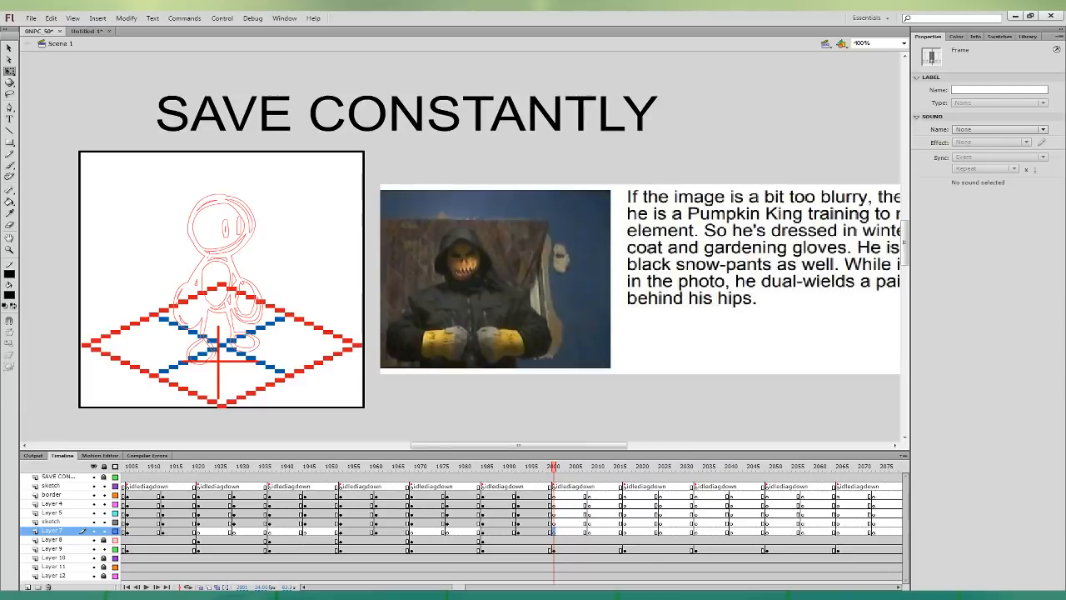
key("ctrl+s")
- Scale the Pumpkin King reference image to about 241 by 80 px and place it beside the drawing area
left_click(648, 275)
left_click_drag(381, 185, 416, 214)
left_click_drag(684, 278, 588, 240)
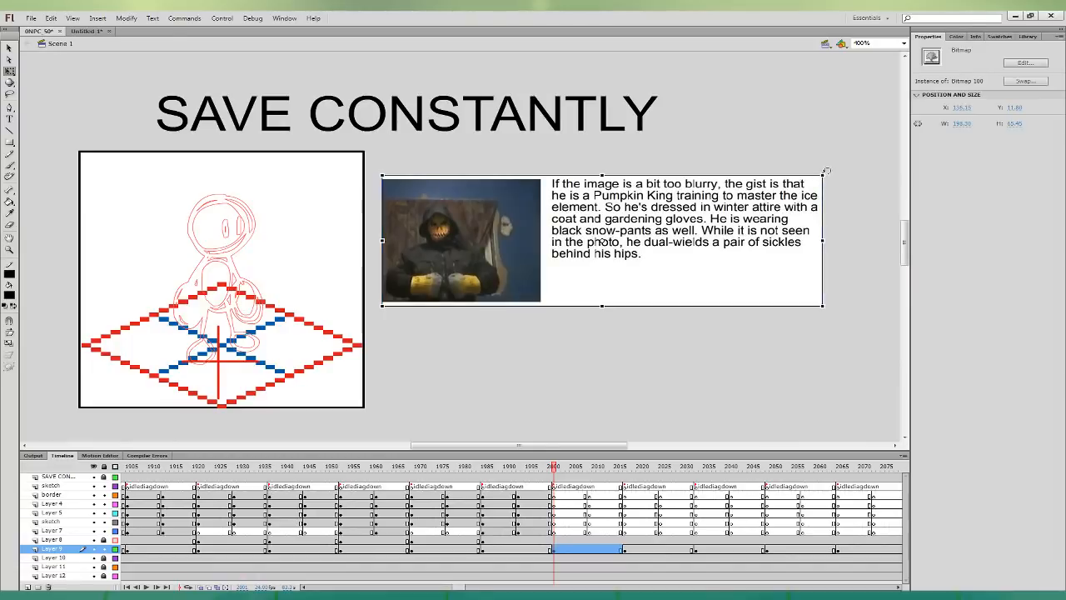
left_click_drag(822, 175, 848, 168)
left_click_drag(745, 219, 767, 227)
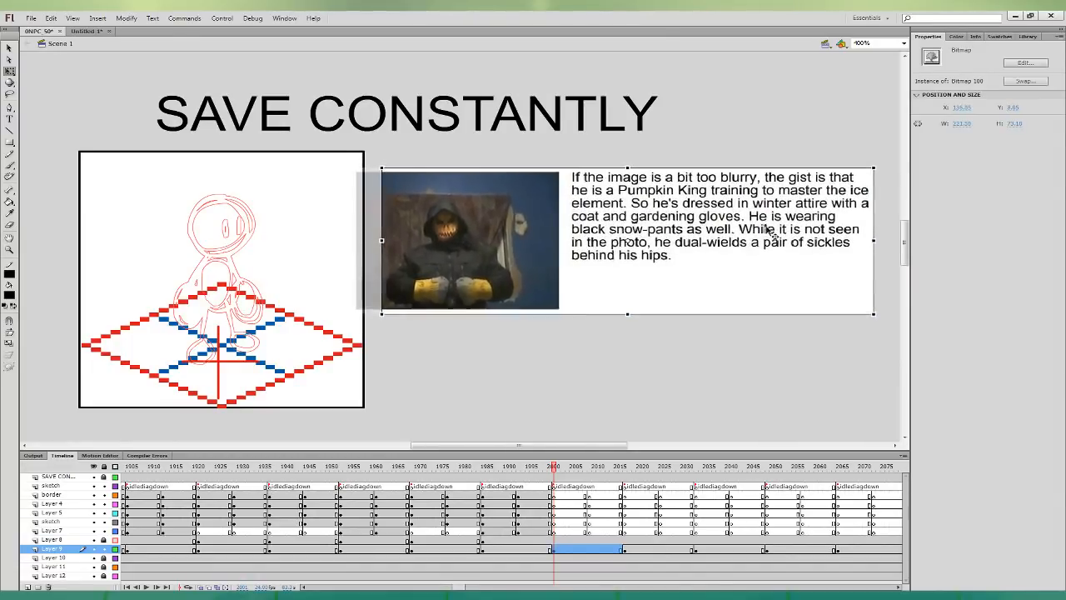
left_click_drag(874, 168, 895, 162)
left_click_drag(784, 213, 795, 216)
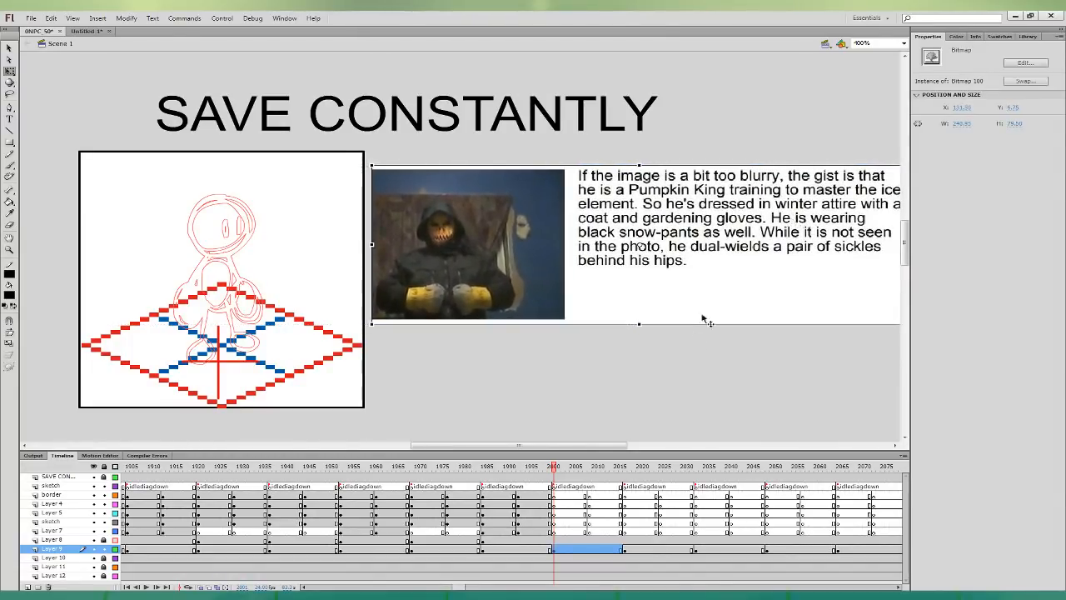
left_click(698, 343)
- Brush the pumpkin face's outline with a dark far edge and the start of a jagged mouth on the border layer
left_click(587, 495)
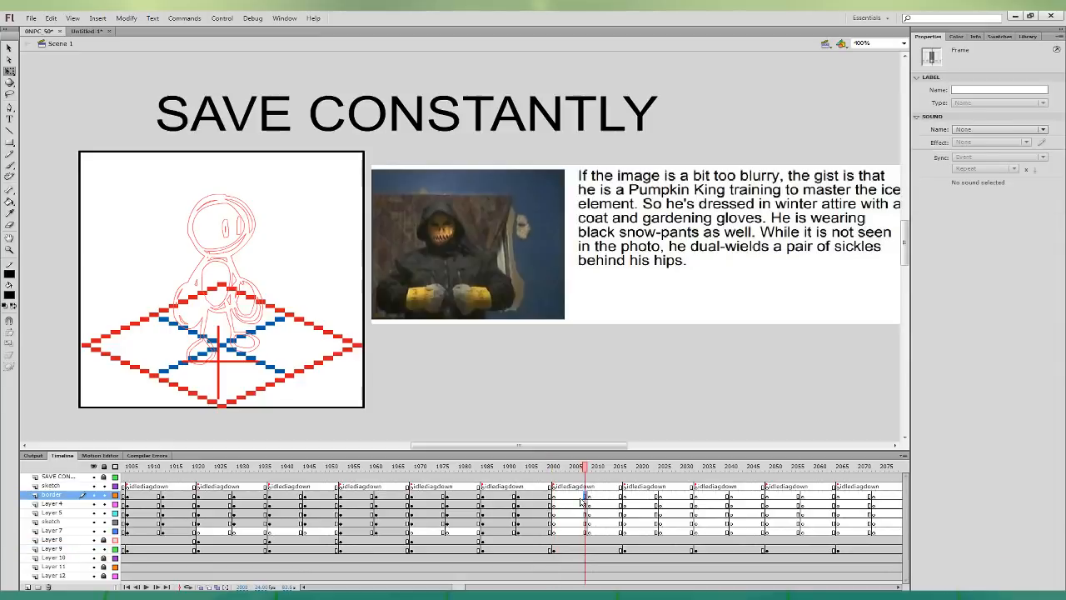
left_click(10, 165)
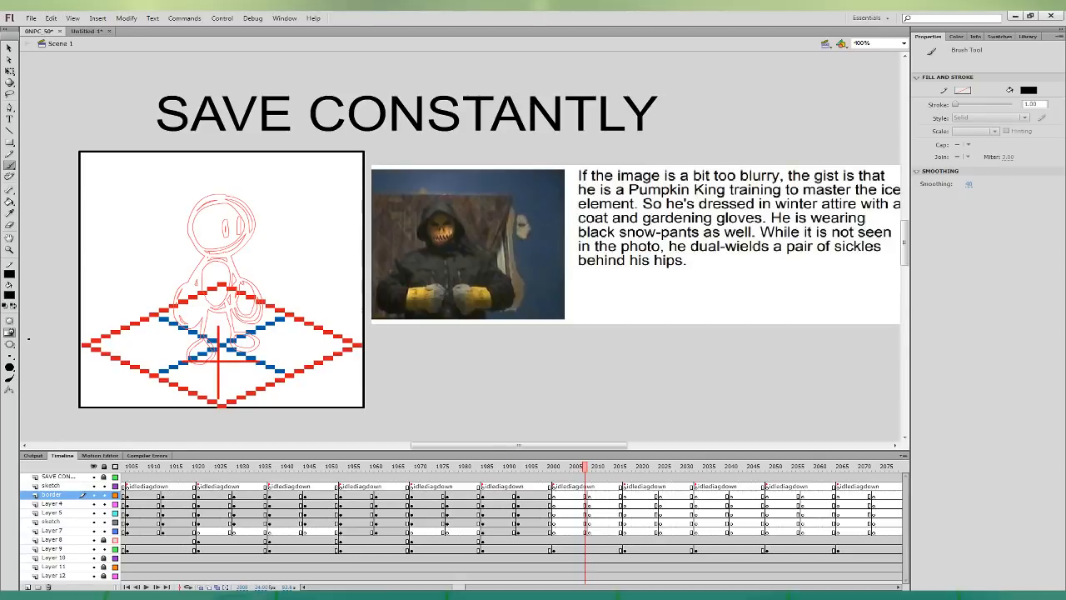
mouse_move(228, 245)
left_mouse_down()
mouse_move(209, 225)
mouse_move(227, 202)
left_mouse_up()
mouse_move(226, 246)
left_mouse_down()
mouse_move(238, 239)
mouse_move(202, 217)
mouse_move(256, 222)
mouse_move(226, 246)
mouse_move(249, 226)
left_mouse_up()
key("ctrl+z")
key("ctrl+z")
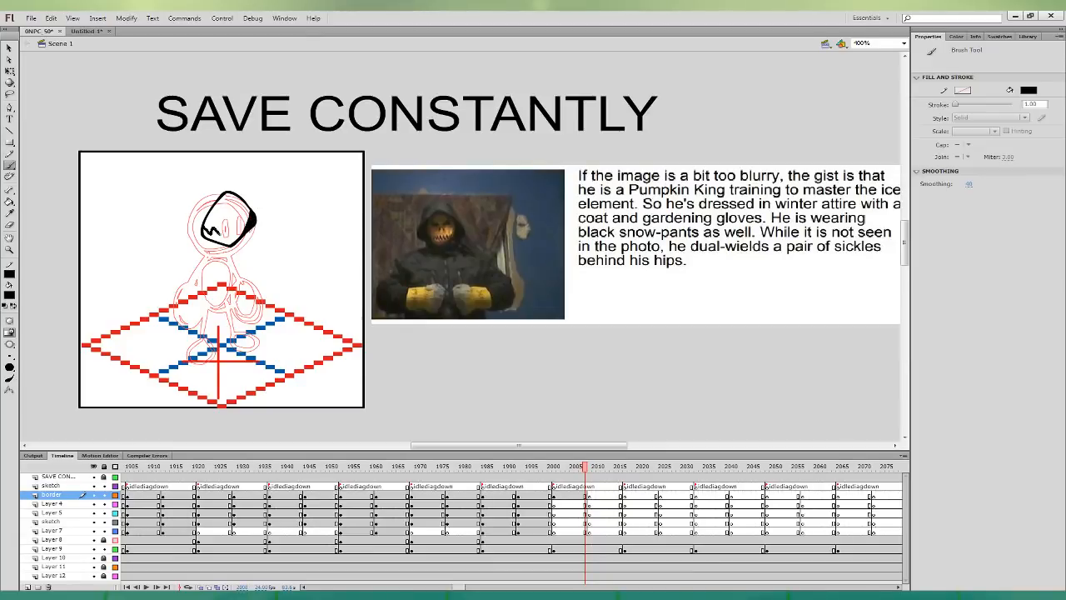
- Complete the face with angry eyes, a nose and a jagged mouth, and outline a pointed hood around it
left_click_drag(238, 231, 248, 223)
mouse_move(241, 245)
left_mouse_down()
mouse_move(263, 218)
mouse_move(242, 185)
mouse_move(215, 173)
mouse_move(173, 218)
mouse_move(218, 248)
mouse_move(261, 232)
mouse_move(240, 247)
mouse_move(263, 217)
mouse_move(249, 193)
mouse_move(212, 174)
mouse_move(179, 183)
mouse_move(209, 248)
left_mouse_up()
key("ctrl+z")
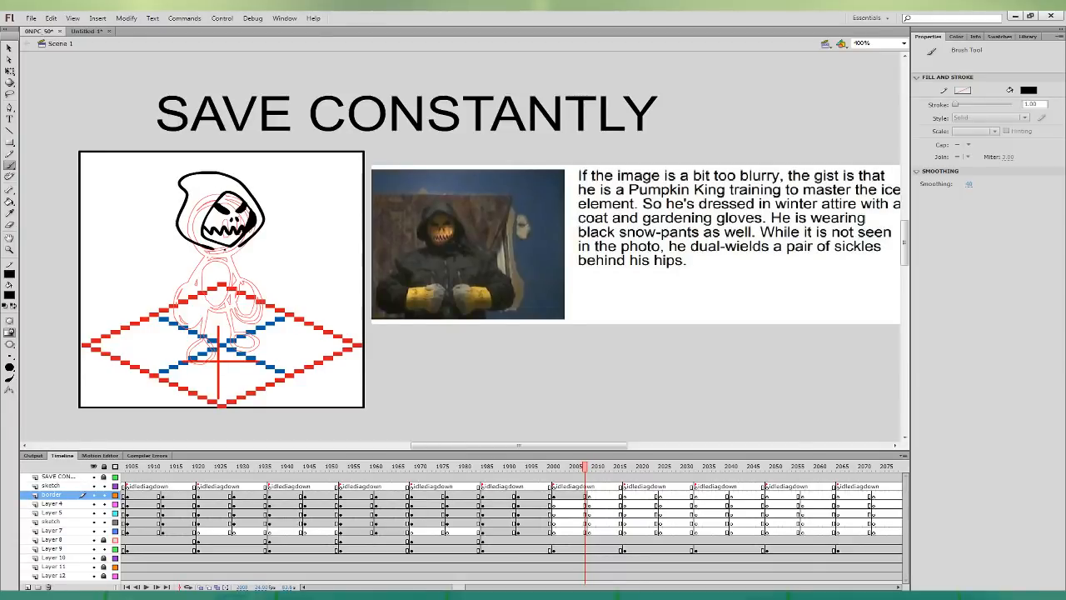
- Shift the hood outline slightly left around the pumpkin face with Free Transform
key("q")
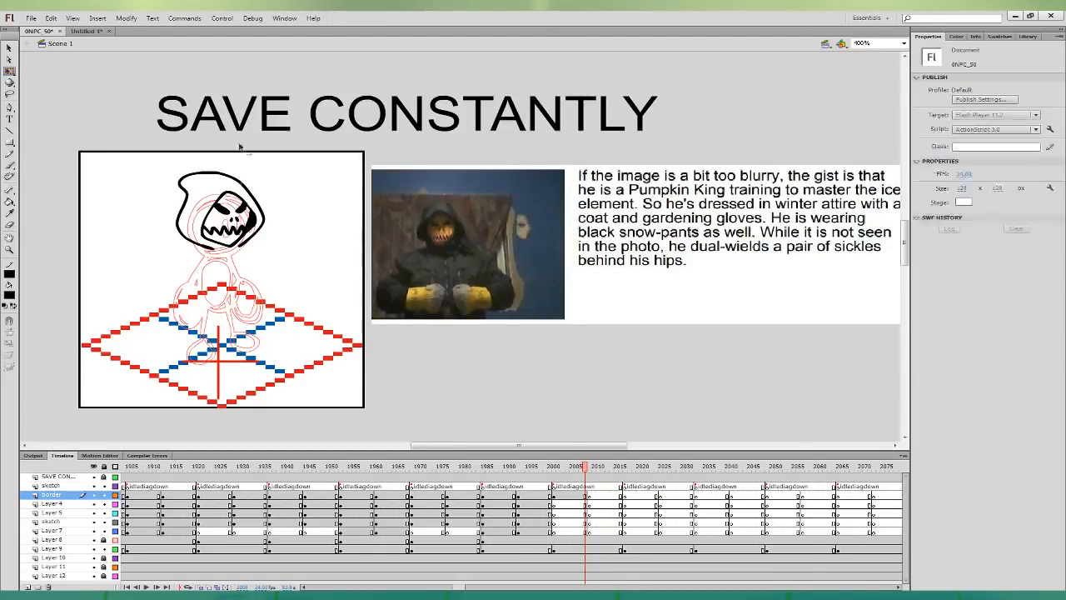
left_click(258, 203)
left_click(287, 200)
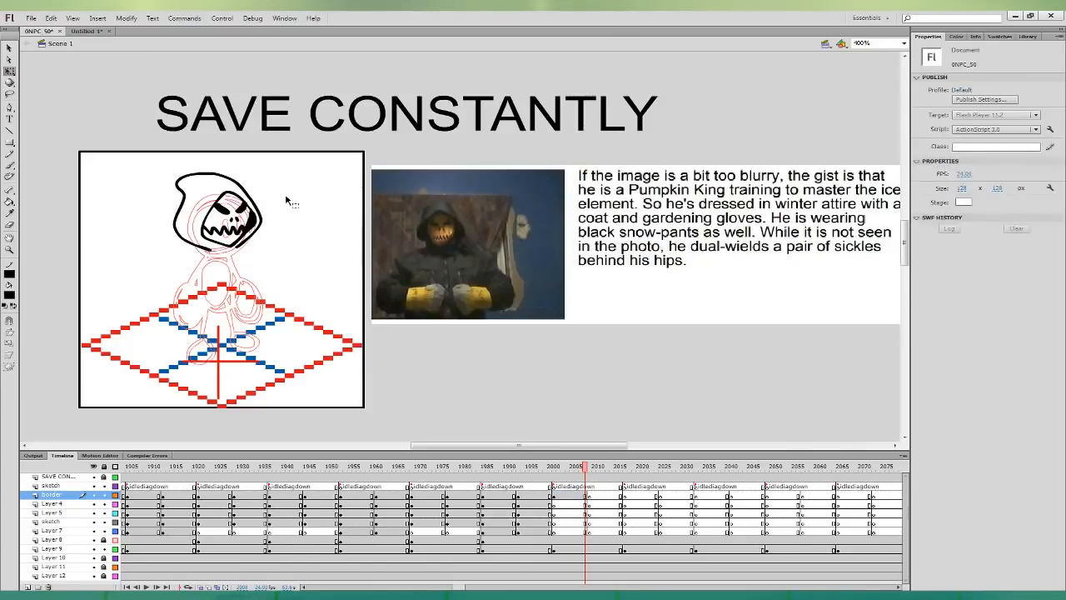
left_click(178, 190)
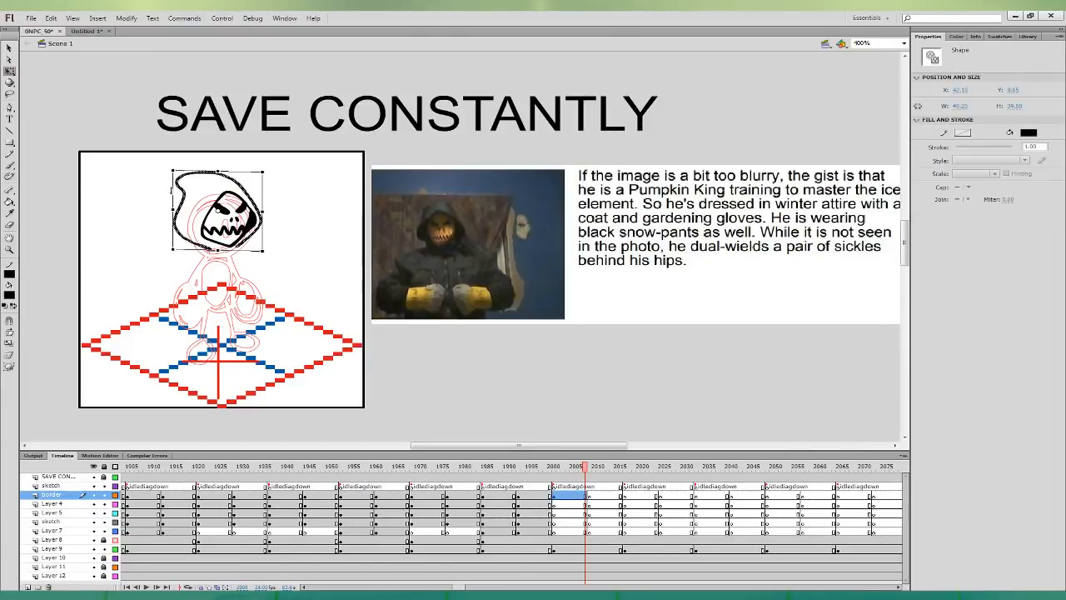
left_click(288, 196)
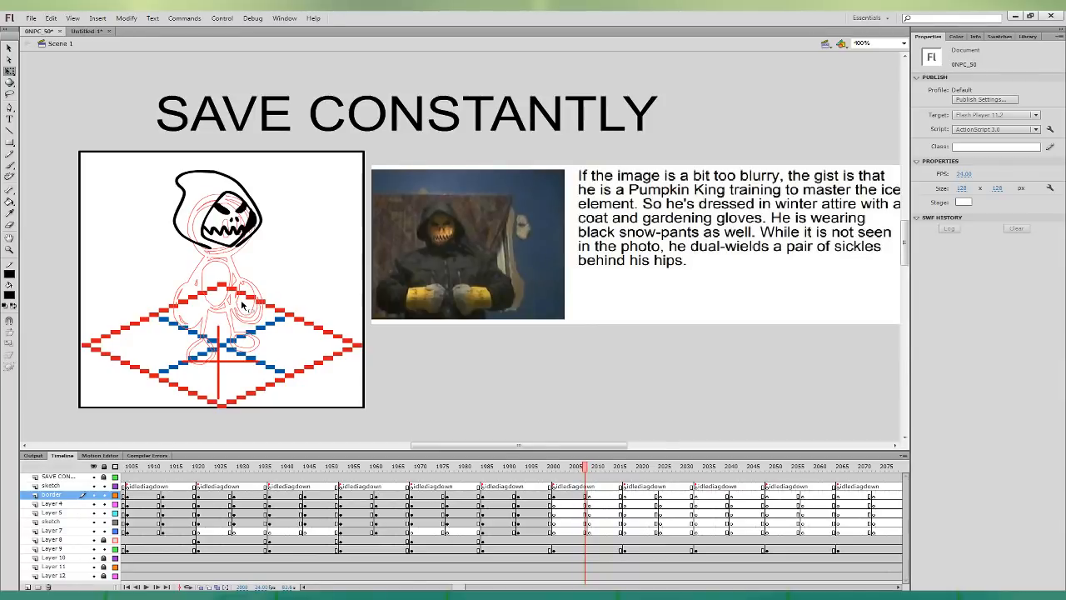
- Brush the hood opening's inner edge along the near side of the pumpkin face
left_click(581, 495)
left_click(10, 165)
mouse_move(201, 209)
left_mouse_down()
mouse_move(194, 238)
mouse_move(213, 246)
left_mouse_up()
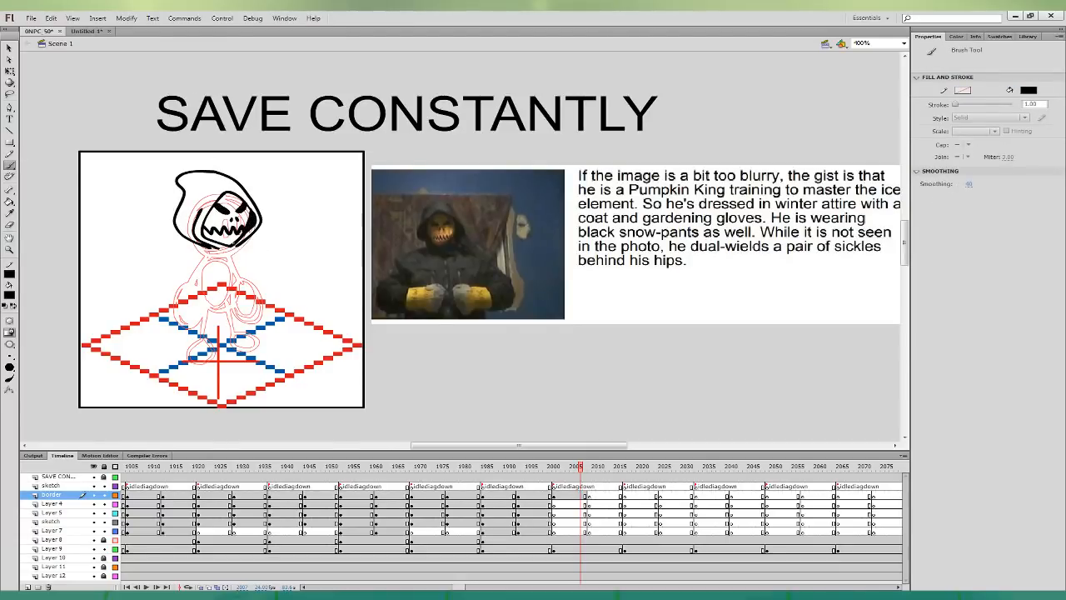
- Brush the coat's body outline below the hood on Layer 5, with wide shoulders and a rounded hem
left_click(585, 513)
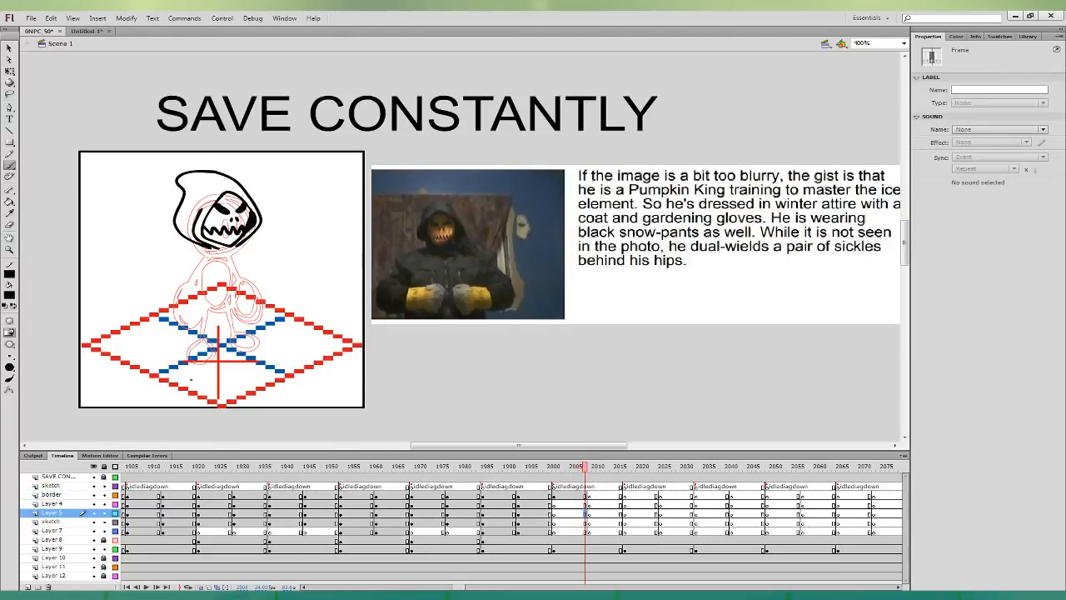
mouse_move(205, 236)
left_mouse_down()
mouse_move(168, 254)
mouse_move(183, 292)
mouse_move(202, 315)
mouse_move(243, 308)
left_mouse_up()
key("ctrl+z")
mouse_move(206, 239)
left_mouse_down()
mouse_move(181, 272)
mouse_move(199, 295)
mouse_move(167, 272)
mouse_move(199, 308)
mouse_move(227, 314)
mouse_move(253, 290)
mouse_move(255, 260)
mouse_move(208, 236)
left_mouse_up()
key("ctrl+z")
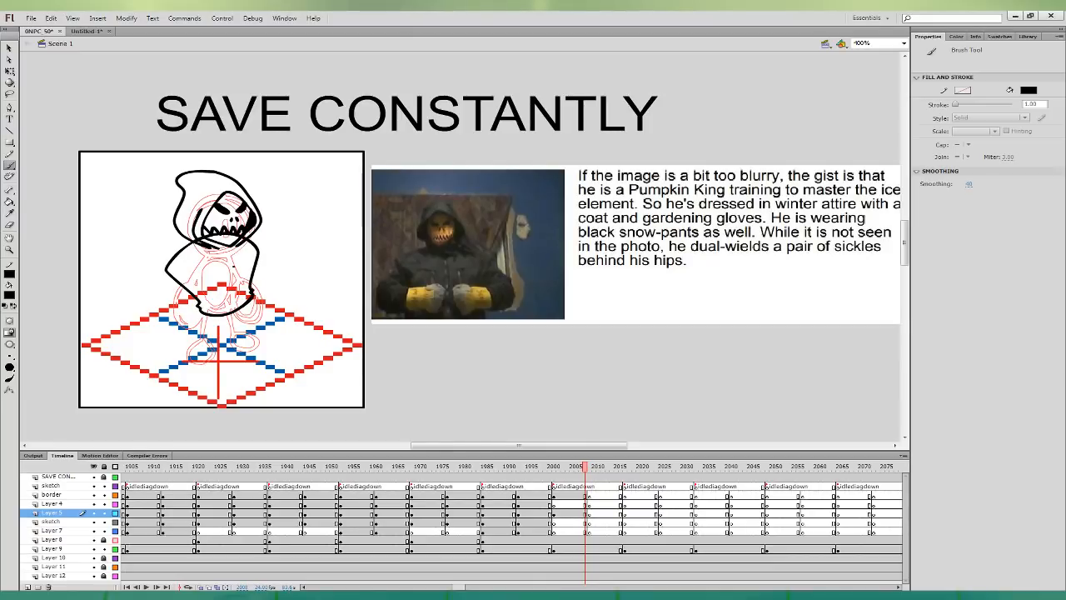
- Add the coat's centre opening and pocket details inside its outline
left_click_drag(201, 276, 256, 264)
left_click_drag(233, 275, 234, 300)
left_click_drag(236, 248, 231, 306)
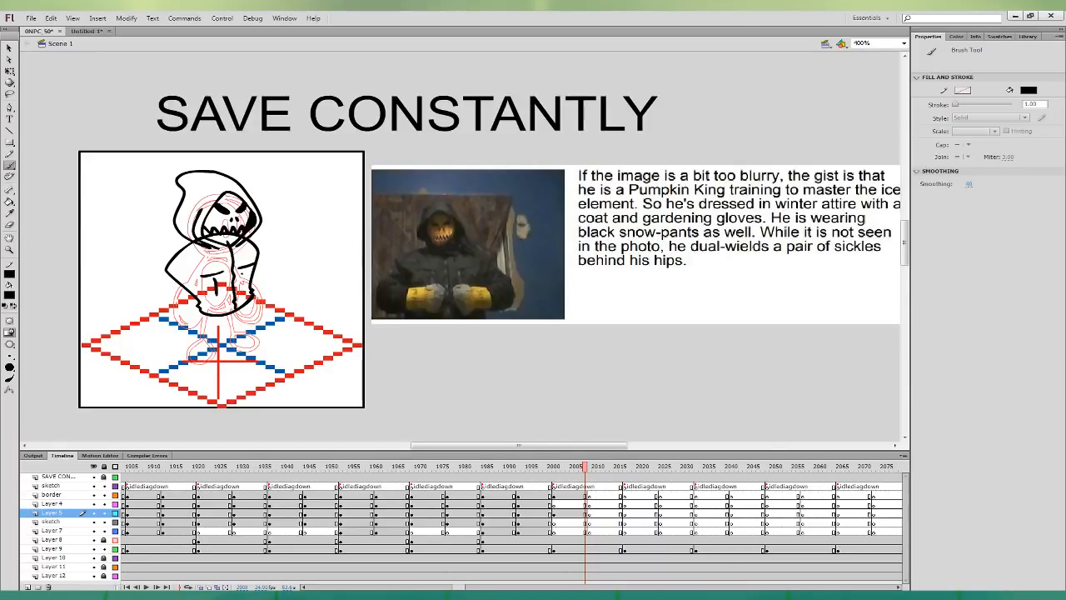
left_click_drag(243, 268, 248, 287)
- Brush the two gloved hands in front of the coat on Layer 4
left_click(586, 504)
mouse_move(201, 283)
left_mouse_down()
mouse_move(229, 301)
mouse_move(236, 274)
mouse_move(204, 278)
mouse_move(209, 303)
mouse_move(234, 277)
mouse_move(215, 275)
mouse_move(205, 282)
mouse_move(264, 291)
mouse_move(255, 269)
mouse_move(236, 279)
mouse_move(260, 278)
mouse_move(246, 270)
mouse_move(239, 286)
mouse_move(259, 290)
mouse_move(270, 268)
mouse_move(253, 267)
left_mouse_up()
key("ctrl+z")
key("ctrl+z")
key("ctrl+z")
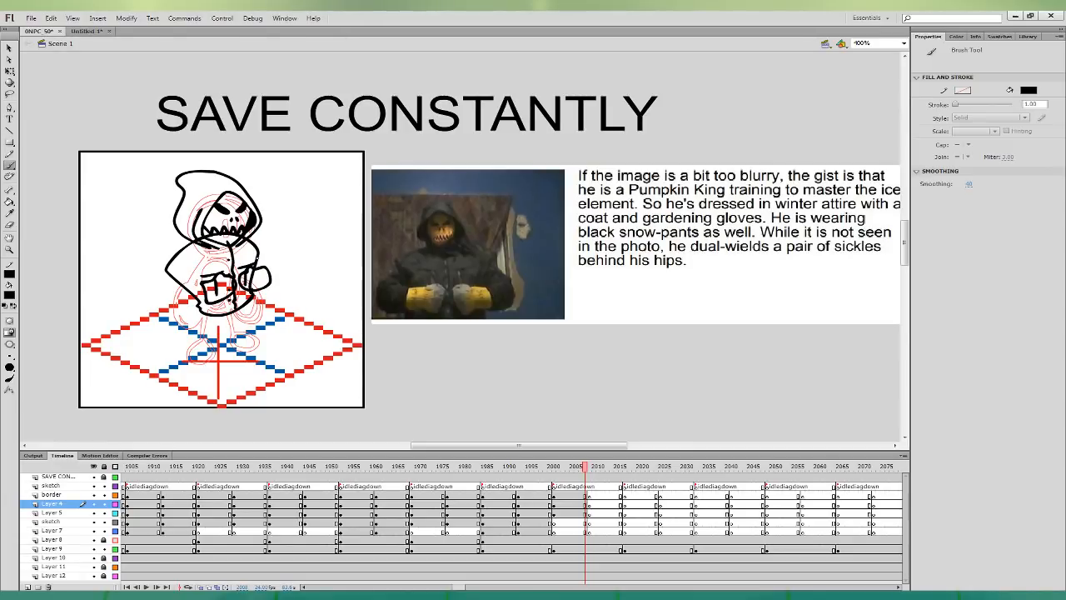
- Outline both bent sleeves from the shoulders to the gloves, redrawing the curves until they fit
mouse_move(169, 269)
left_mouse_down()
mouse_move(196, 307)
mouse_move(209, 305)
mouse_move(168, 283)
mouse_move(198, 306)
left_mouse_up()
key("ctrl+z")
key("ctrl+z")
mouse_move(169, 269)
left_mouse_down()
mouse_move(174, 305)
mouse_move(199, 305)
left_mouse_up()
key("ctrl+z")
left_click_drag(272, 287, 258, 247)
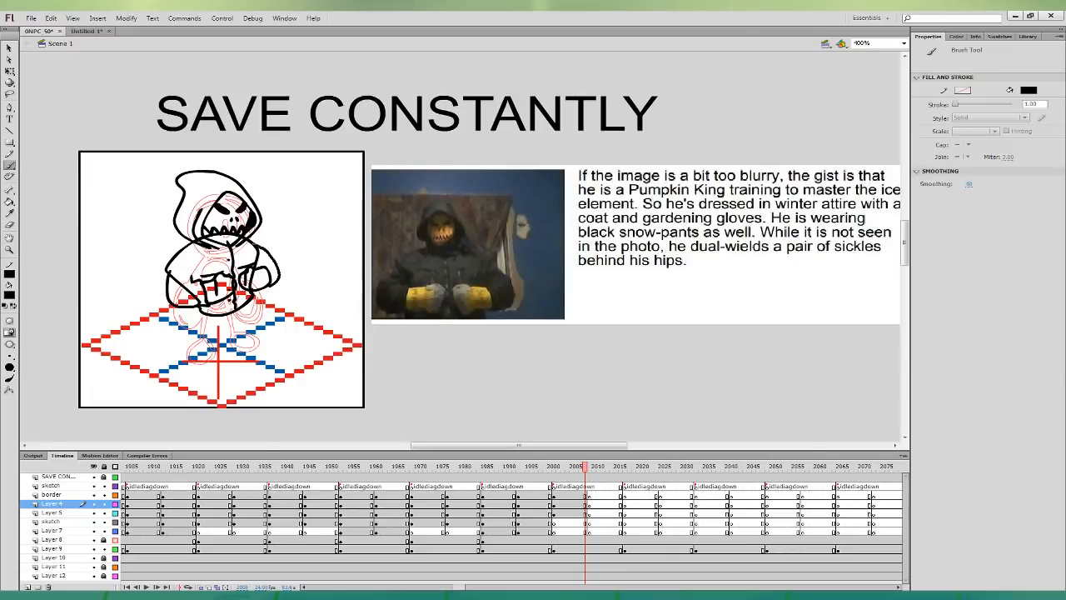
key("ctrl+z")
mouse_move(265, 289)
left_mouse_down()
mouse_move(268, 258)
mouse_move(256, 249)
left_mouse_up()
key("q")
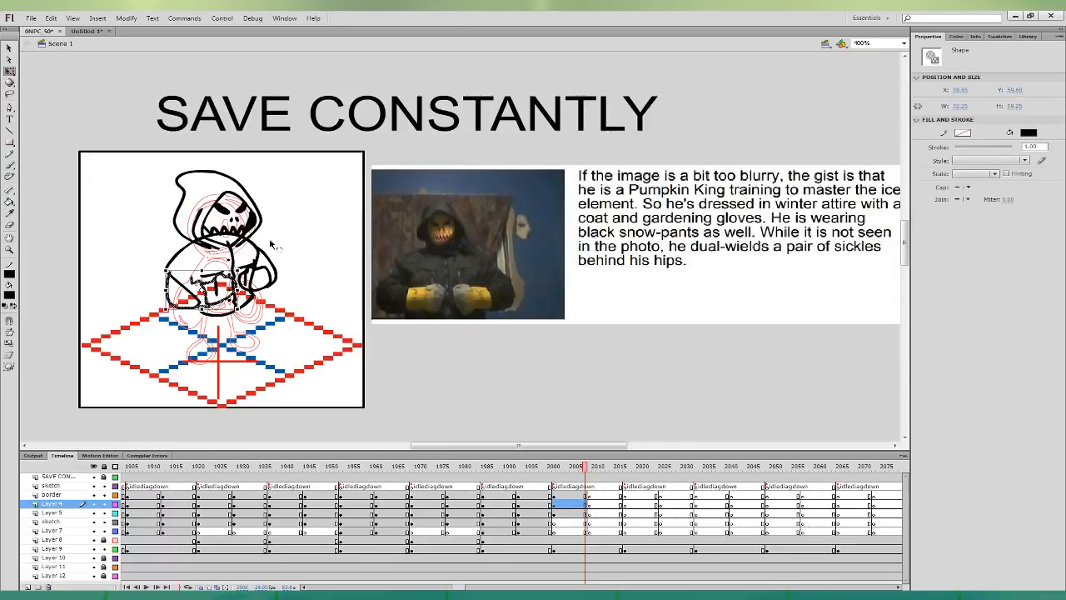
left_click(288, 237)
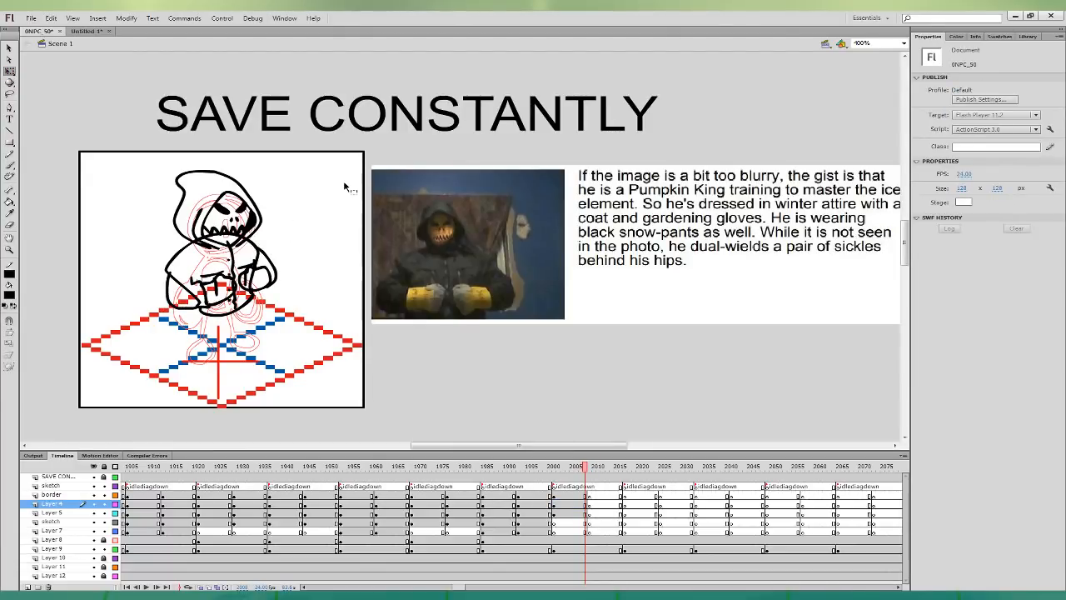
- Brush the baggy trouser legs and both boots on the lower sketch layer
left_click(588, 522)
left_click(9, 165)
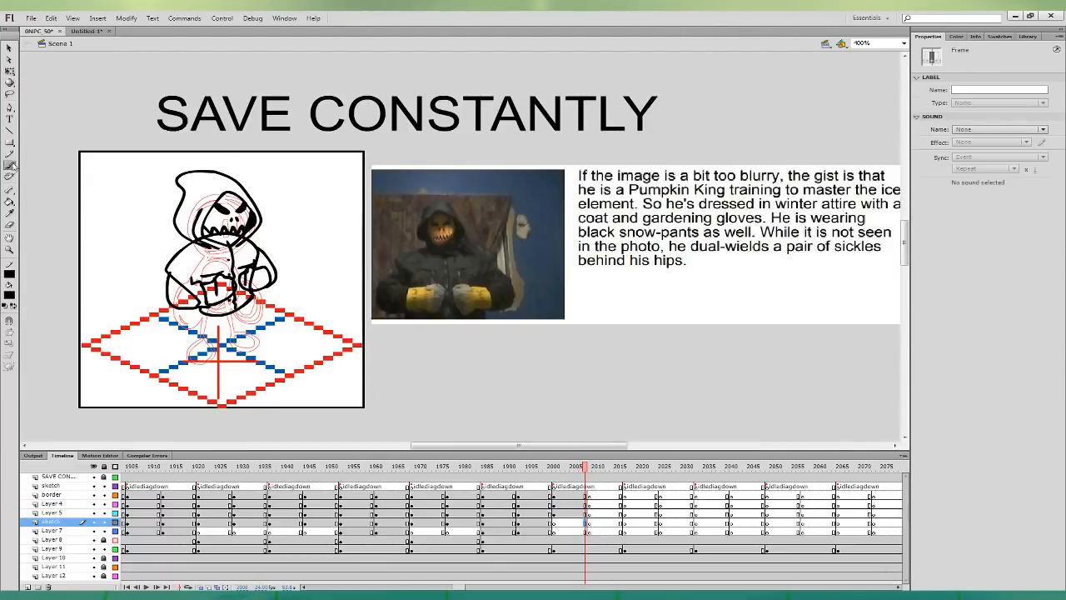
mouse_move(205, 310)
left_mouse_down()
mouse_move(192, 340)
mouse_move(212, 358)
mouse_move(262, 324)
mouse_move(215, 296)
mouse_move(205, 305)
left_mouse_up()
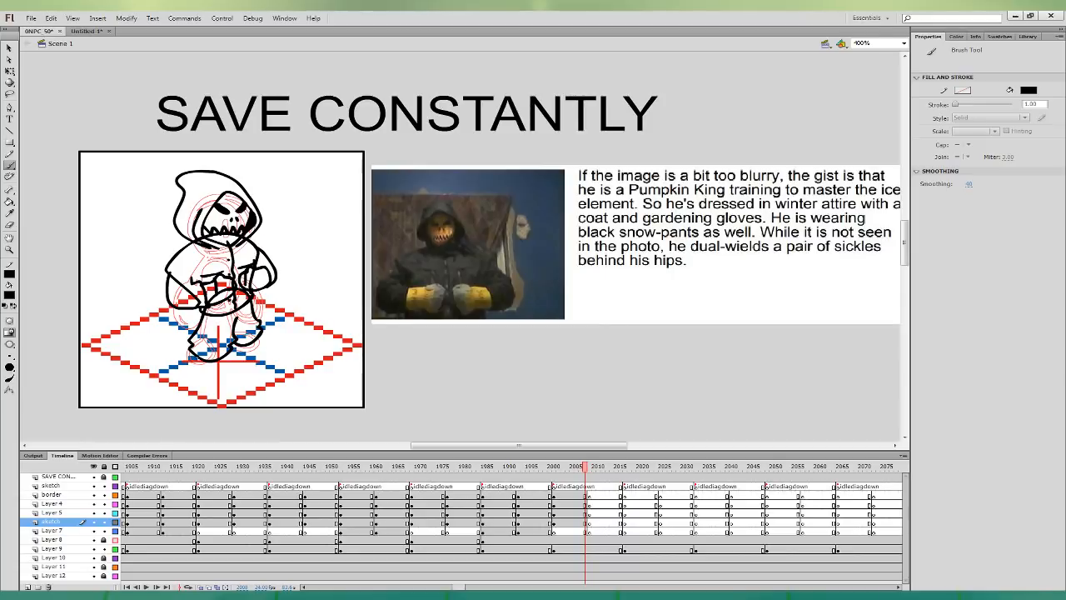
mouse_move(196, 358)
left_mouse_down()
mouse_move(221, 372)
mouse_move(223, 361)
mouse_move(207, 372)
mouse_move(270, 342)
mouse_move(260, 336)
left_mouse_up()
key("ctrl+z")
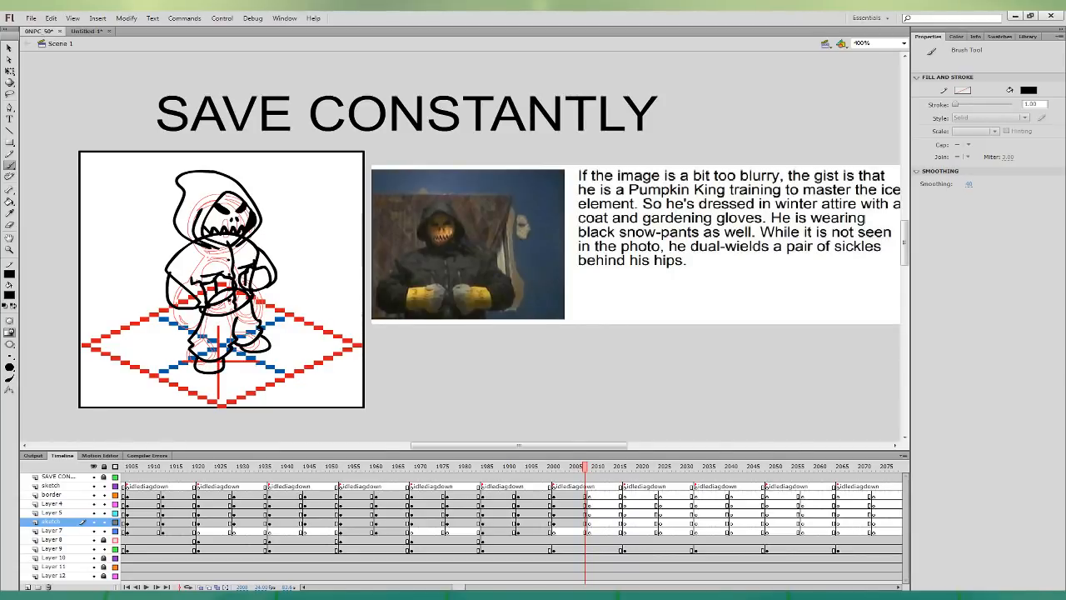
- Sample the yellow of the gloves in the reference photo and fill both gloves and boots with it
key("i")
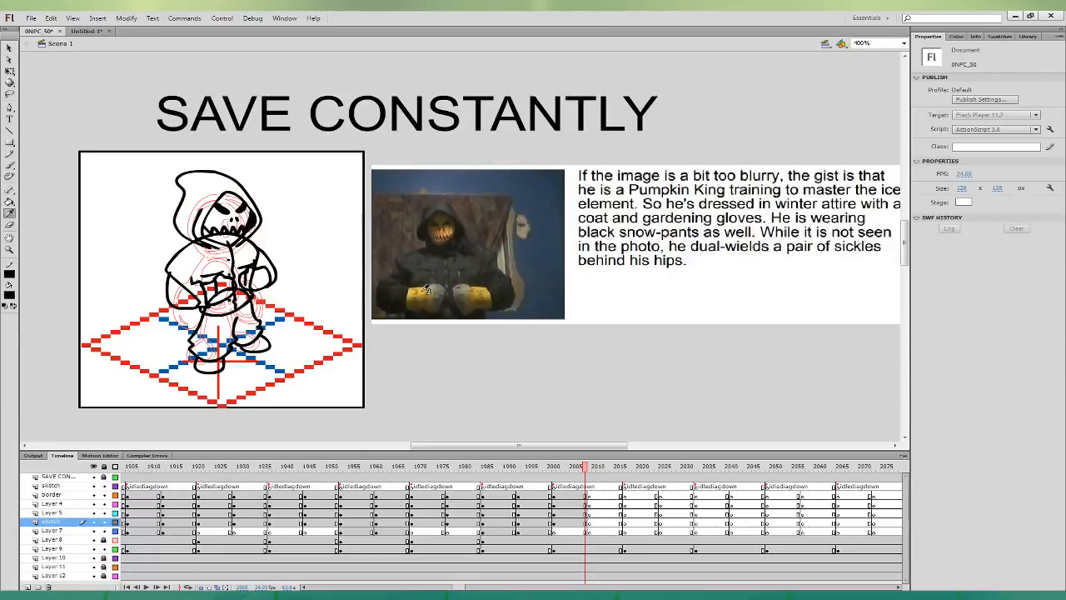
left_click(423, 293)
left_click(218, 285)
left_click(258, 277)
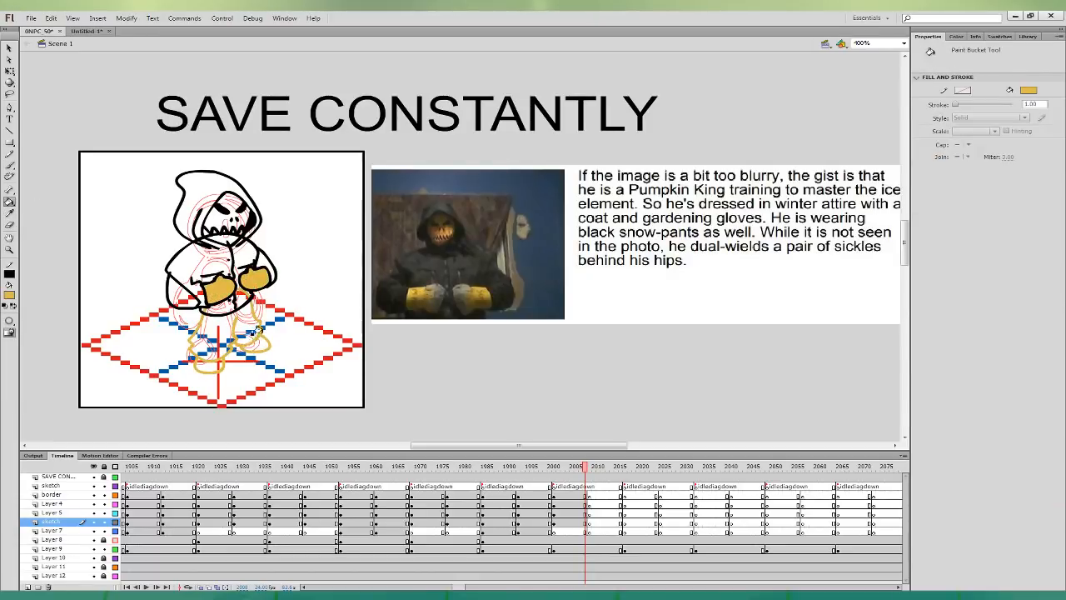
left_click(252, 341)
left_click(209, 364)
- Fill the coat body and both sleeves with the dark grey sampled from the photo's coat
key("i")
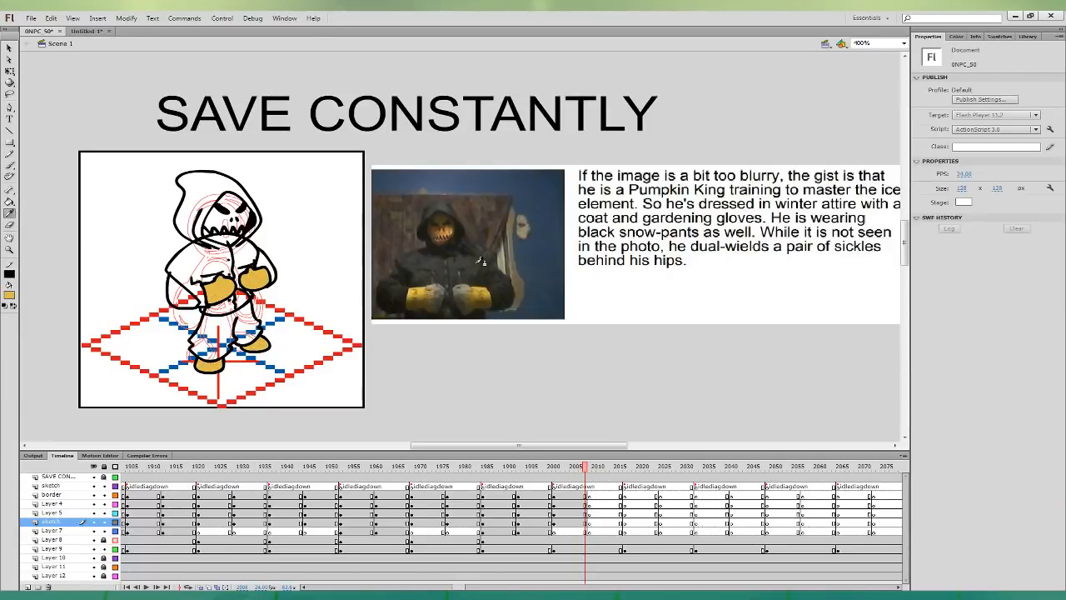
left_click(412, 260)
left_click(223, 250)
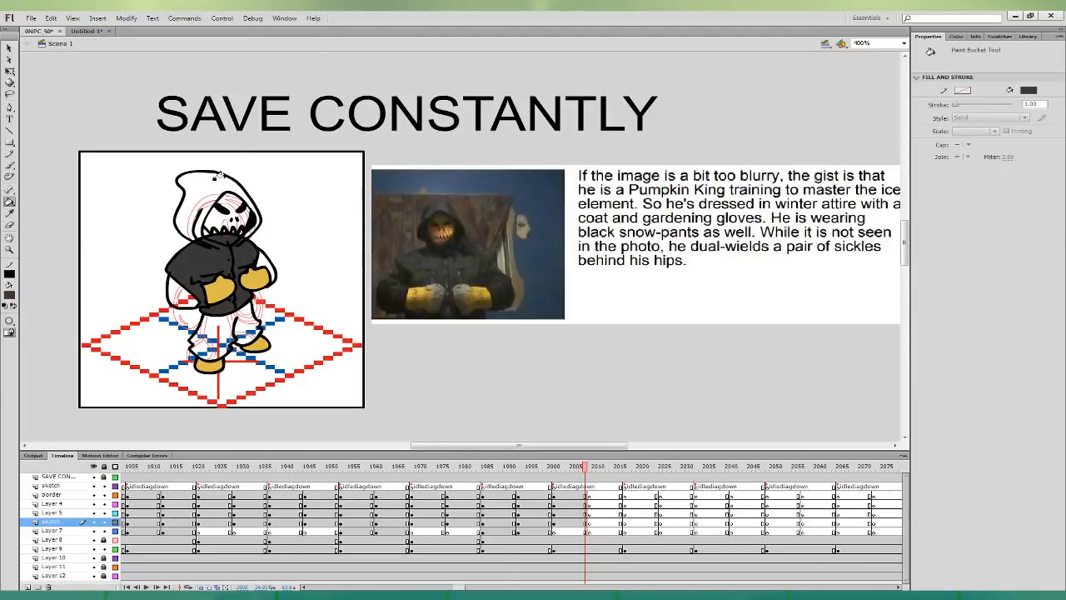
left_click(568, 504)
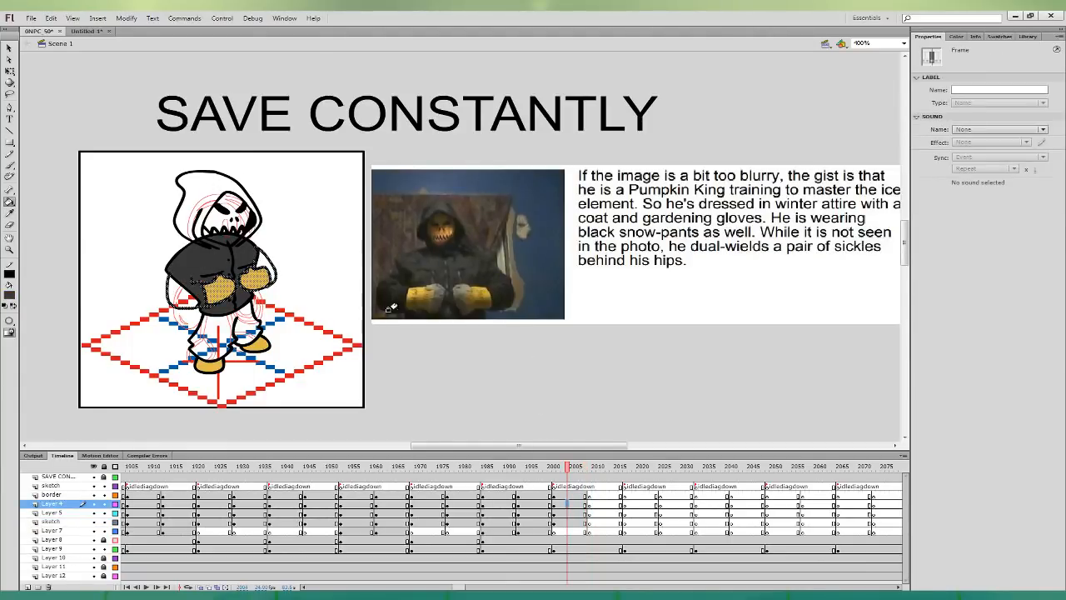
left_click(10, 165)
left_click(267, 233)
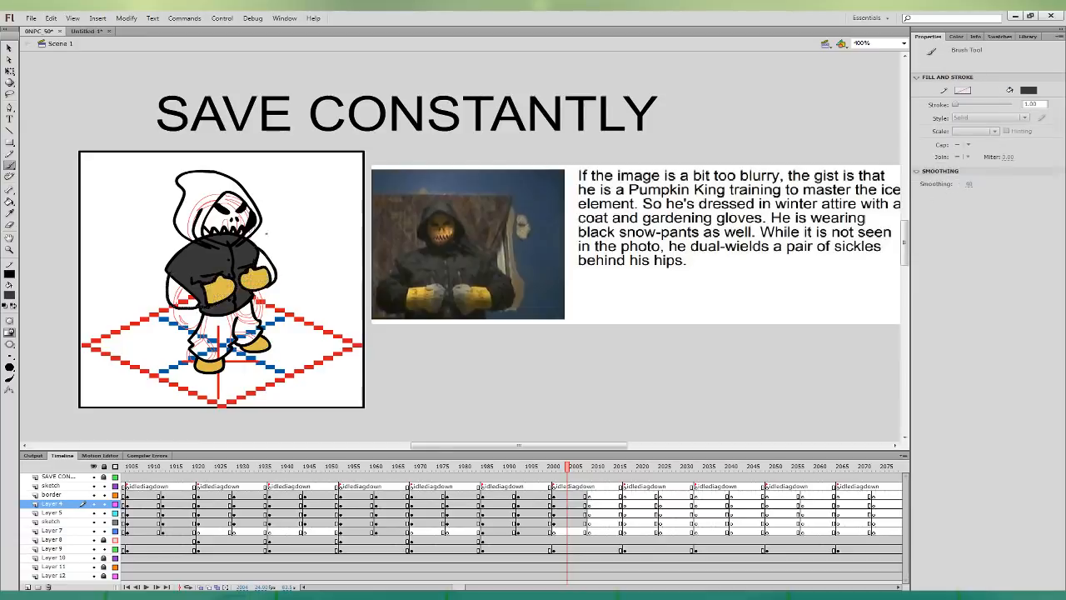
left_click(10, 214)
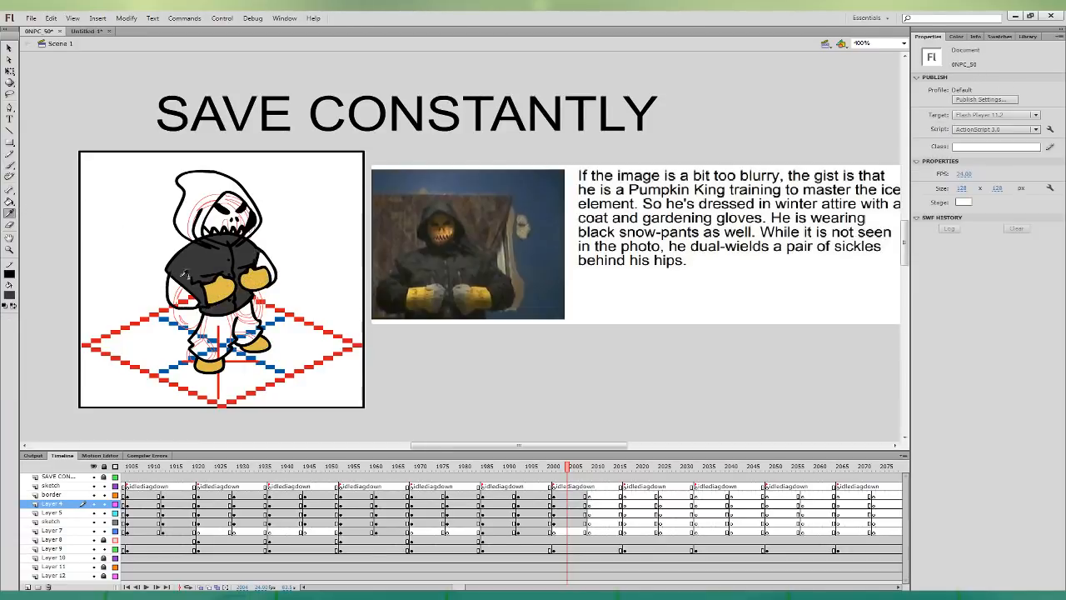
left_click(220, 272)
left_click(10, 213)
left_click(184, 269)
left_click(187, 270)
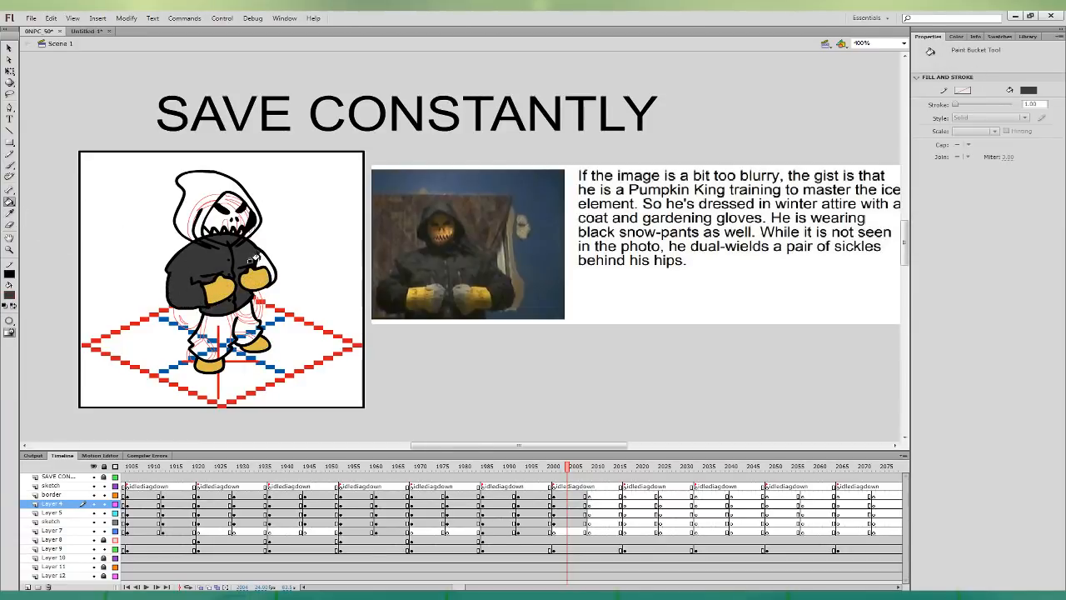
left_click(268, 253)
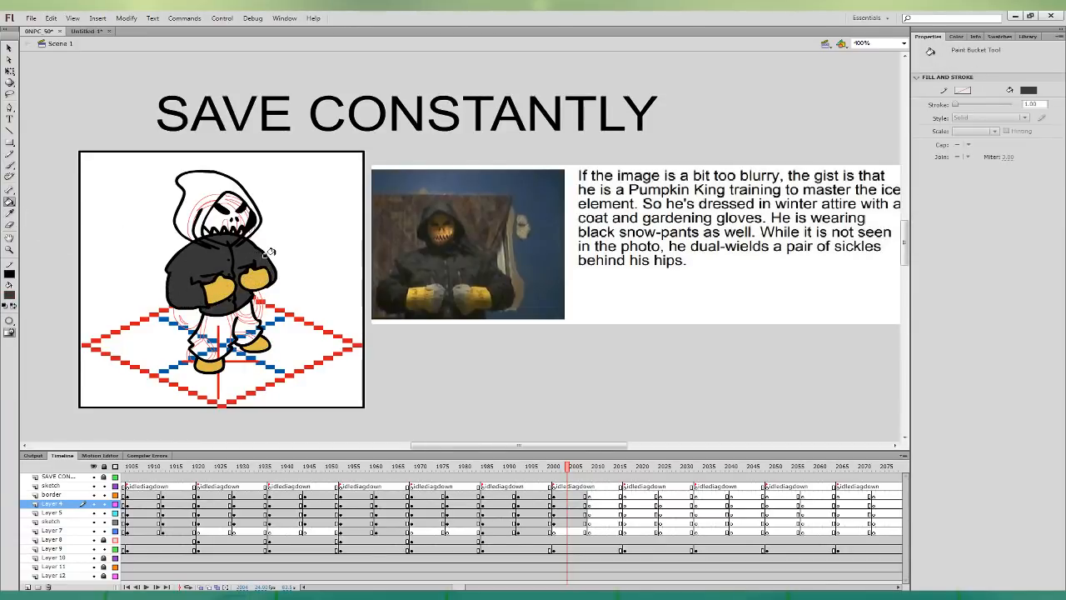
- Fill the hood with the coat's dark grey on the border layer
left_click(573, 513)
left_click(568, 495)
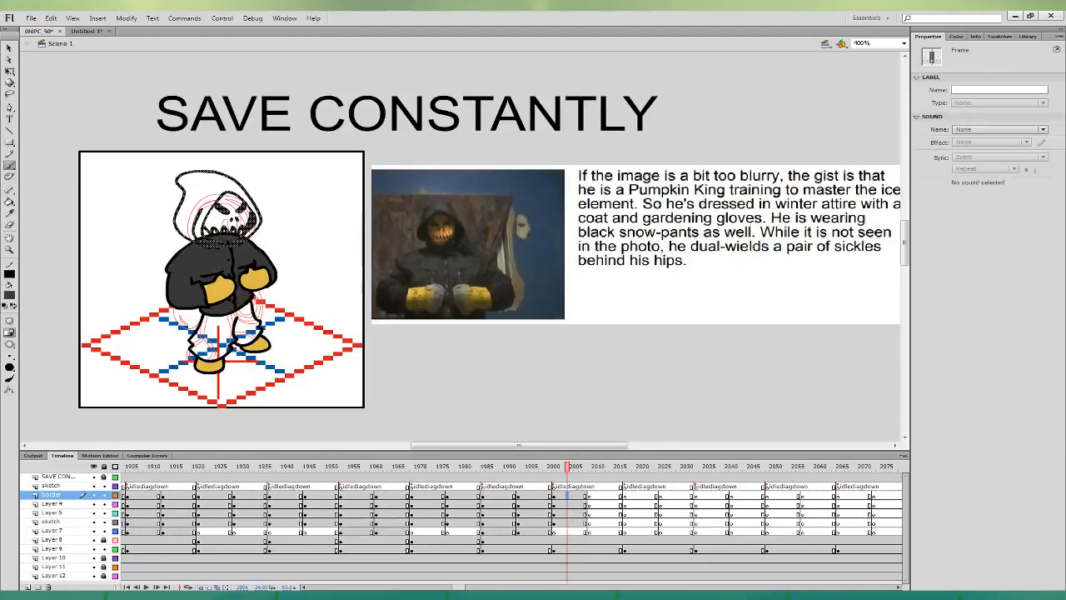
left_click(235, 221)
key("Escape")
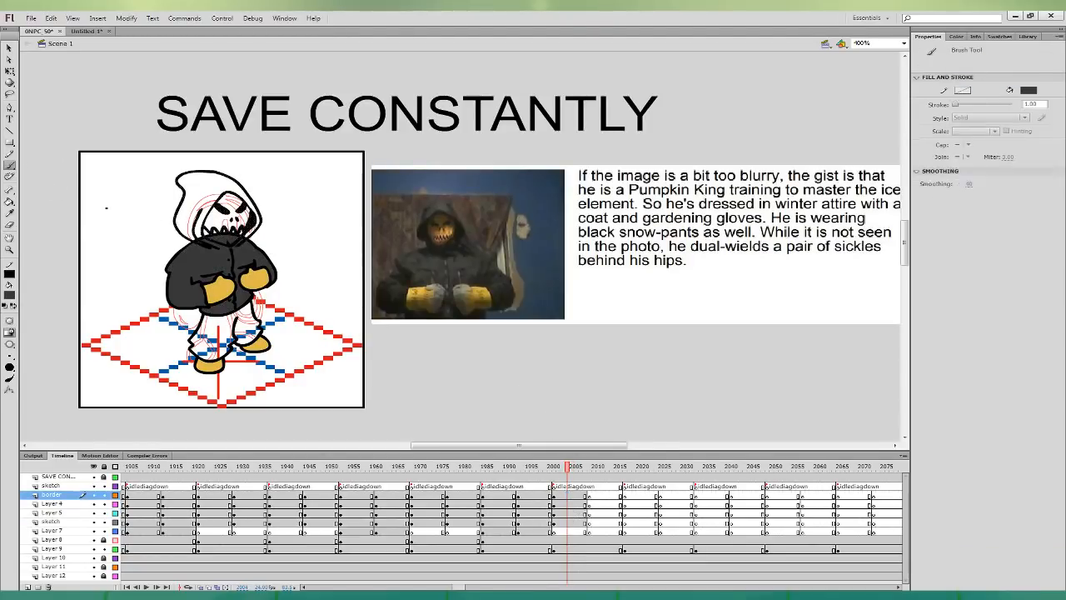
key("k")
left_click(203, 198)
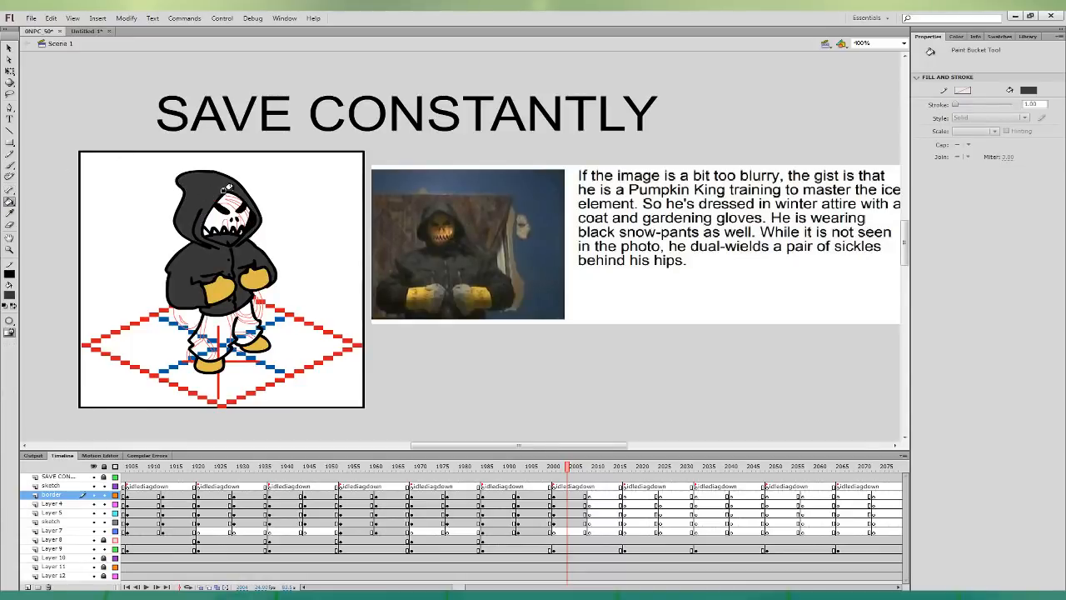
- Fill the pumpkin face with orange sampled from the photo and the trousers with a darker grey
key("i")
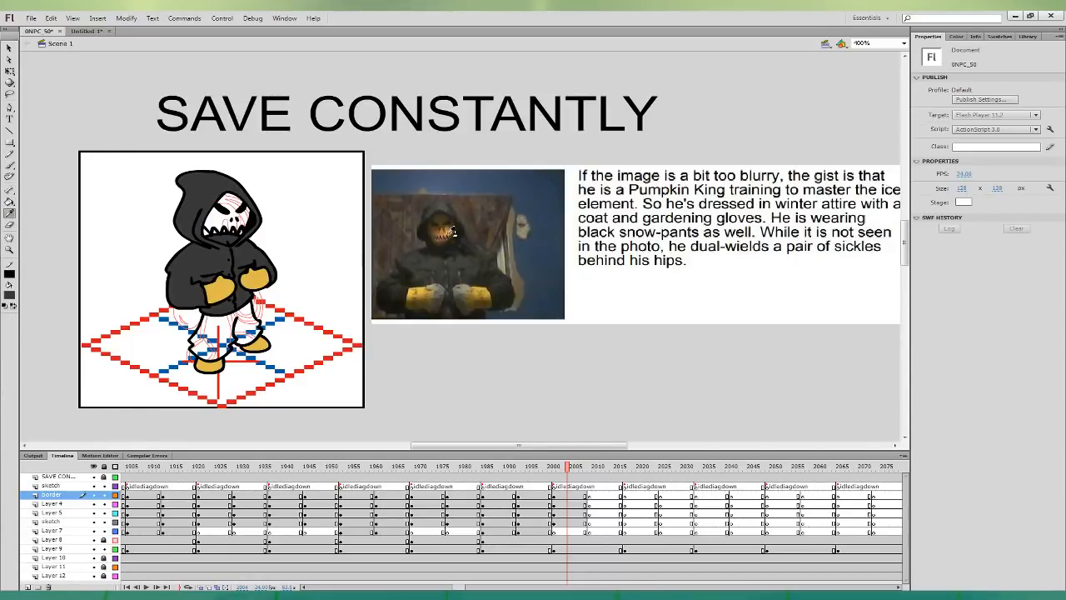
left_click(448, 234)
left_click(236, 213)
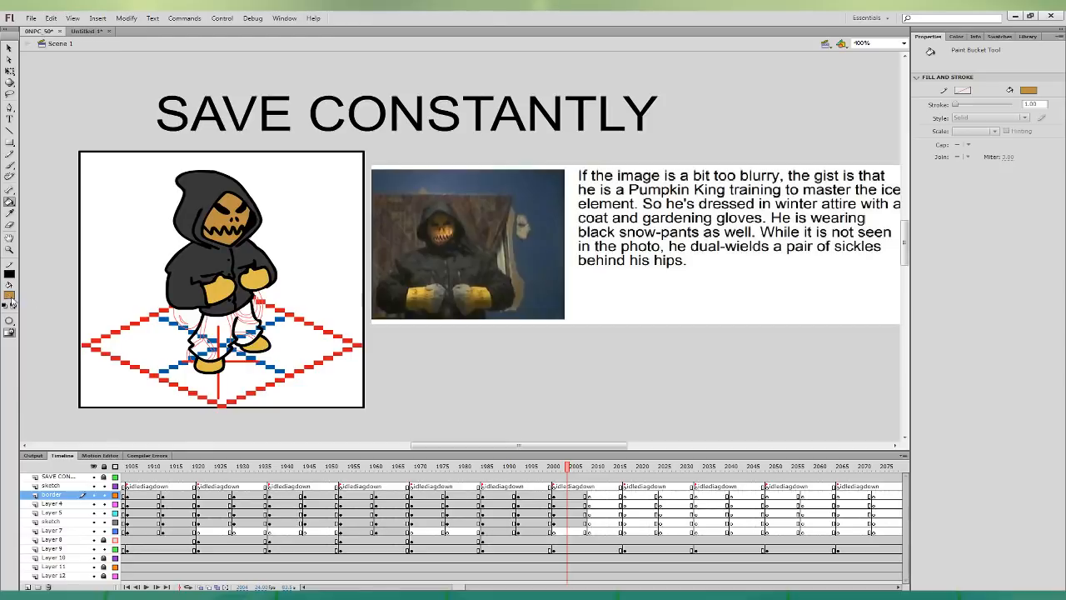
key("i")
left_click(184, 263)
left_click(237, 302)
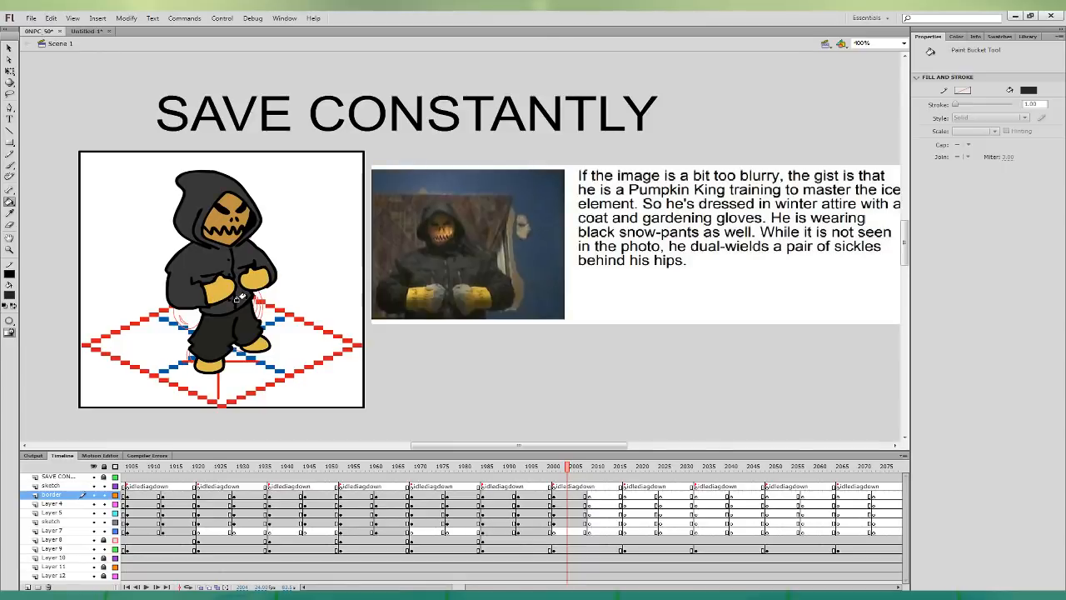
- Select the character's artwork across its four layers and nudge it up and slightly left
left_click_drag(569, 523, 568, 495)
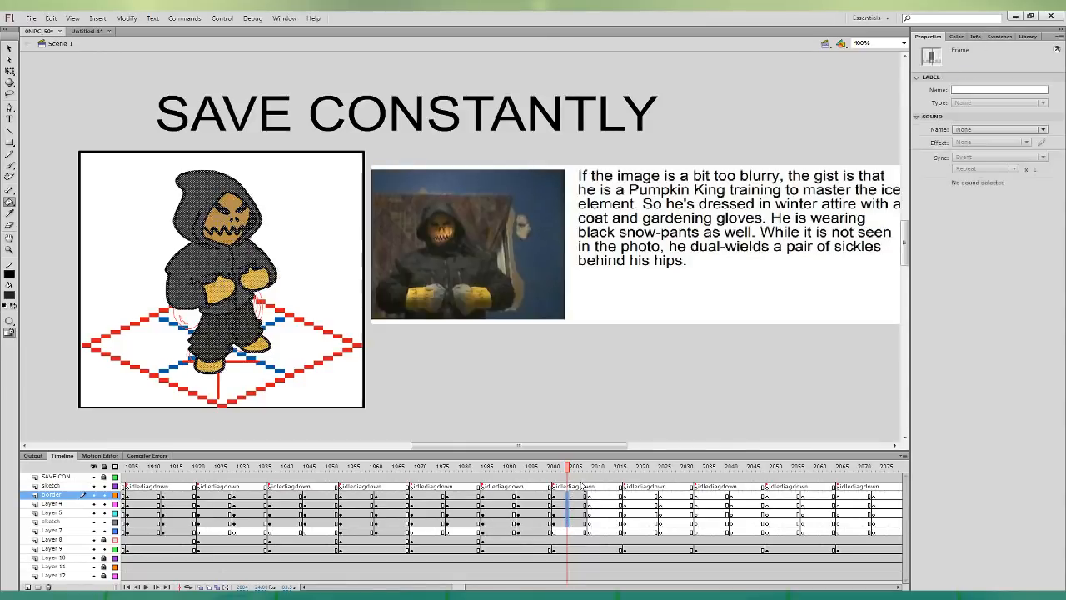
key("Up")
key("Up")
key("Up")
key("Left")
key("Up")
key("Up")
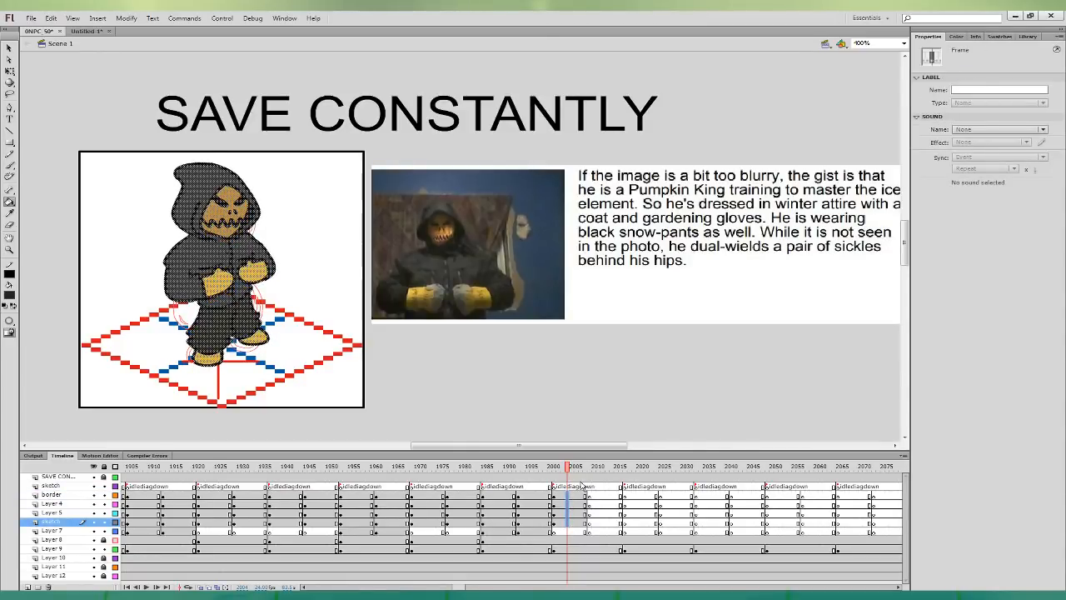
- Carry the artwork into the second idlediagdown keyframe and shift the hood, coat and arms slightly right over the legs
left_click_drag(572, 523, 574, 500)
left_click(592, 512)
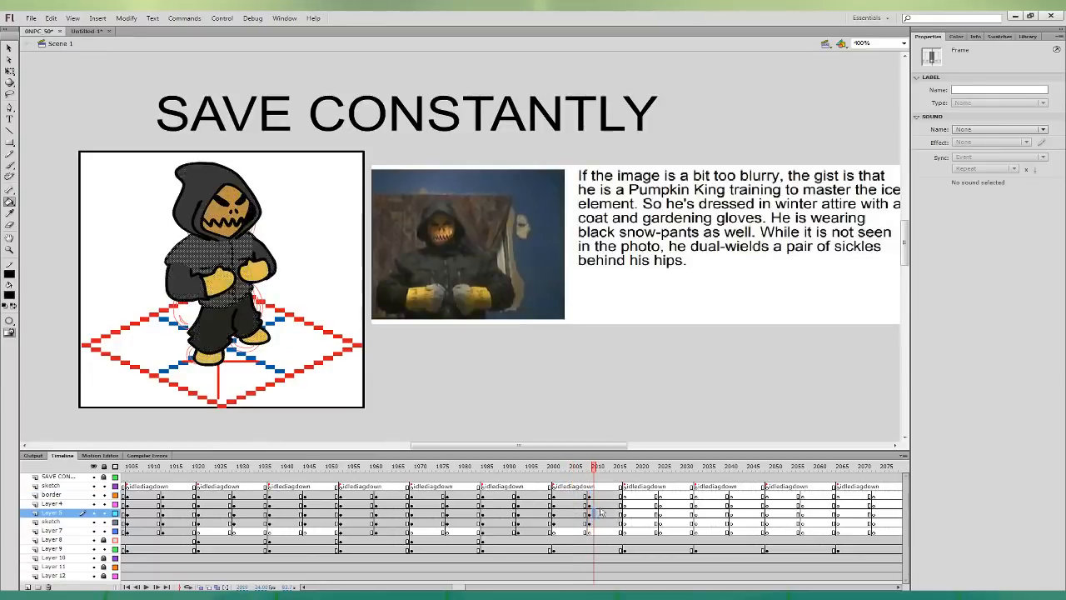
left_click(12, 73)
left_click(593, 522)
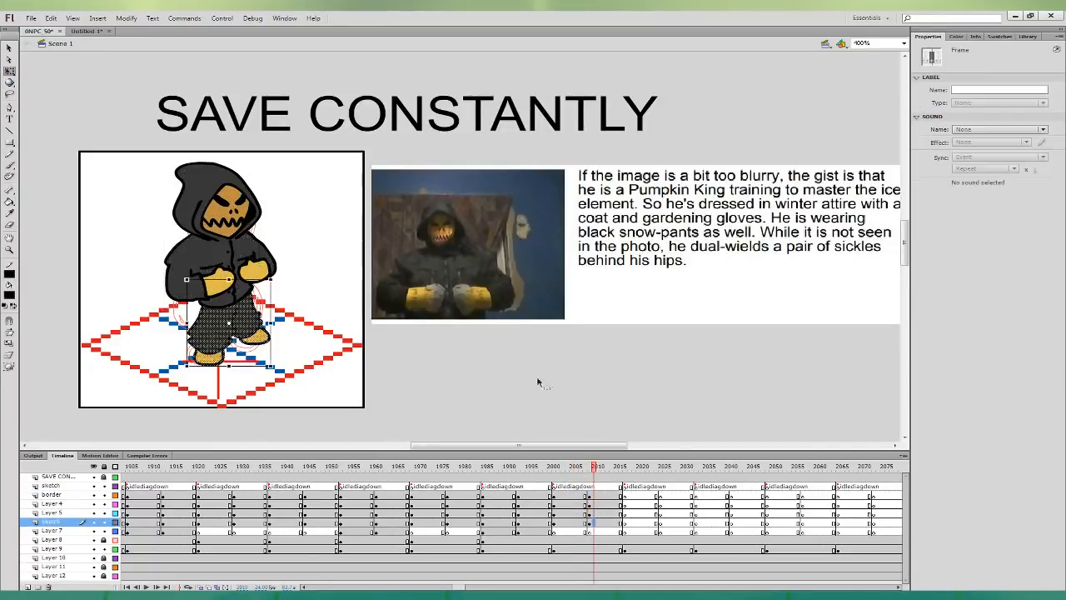
key("Right")
key("Right")
left_click_drag(603, 513, 606, 495)
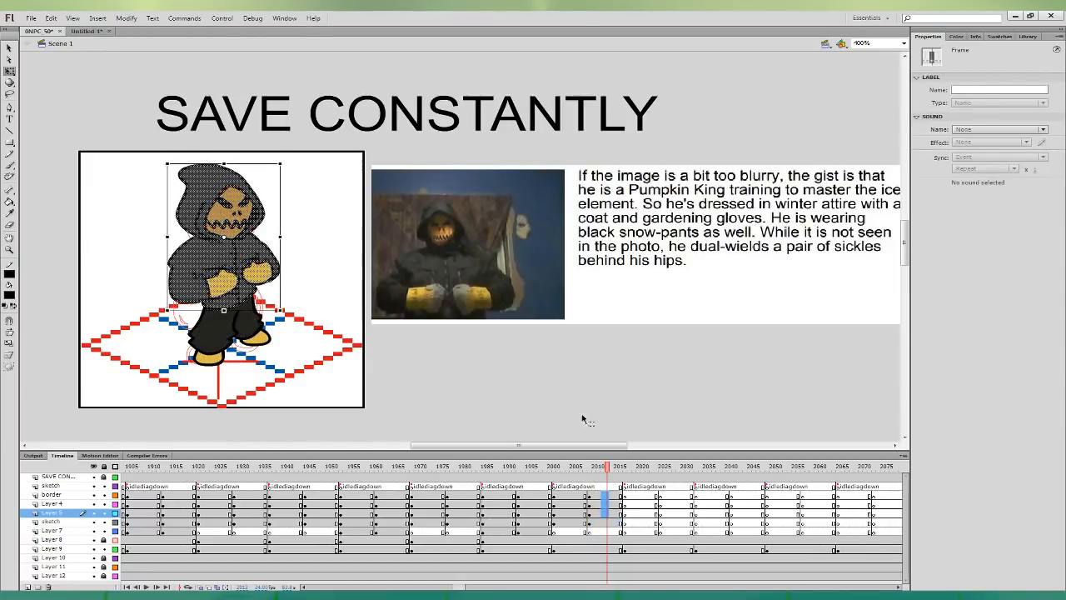
- Tilt the near arm slightly with Free Transform in the second pose on Layer 4
left_click(585, 506)
left_click(589, 505)
left_click_drag(295, 237, 164, 311)
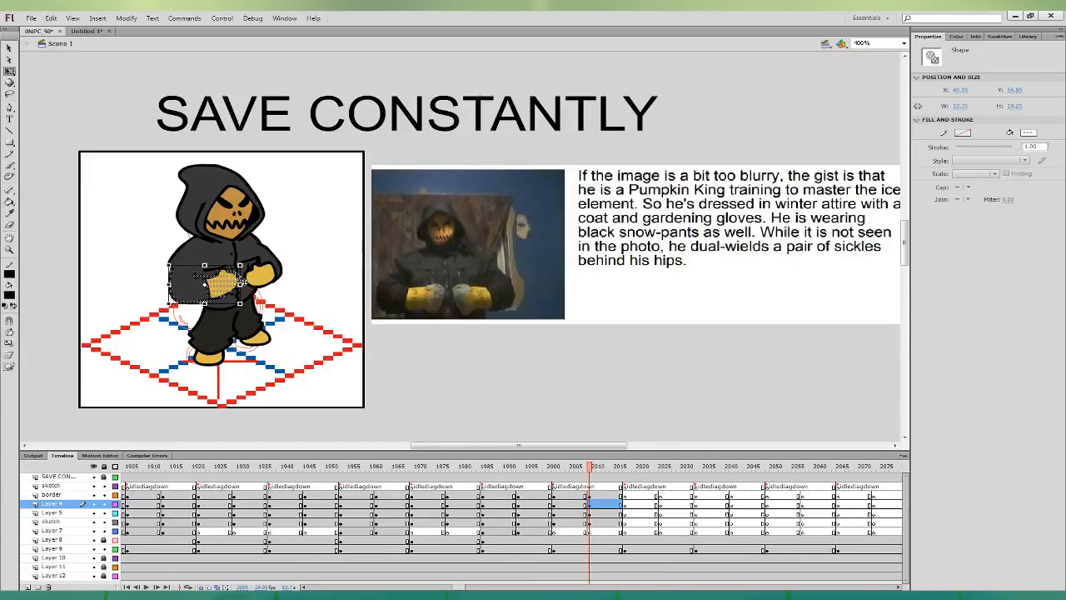
left_click(248, 304)
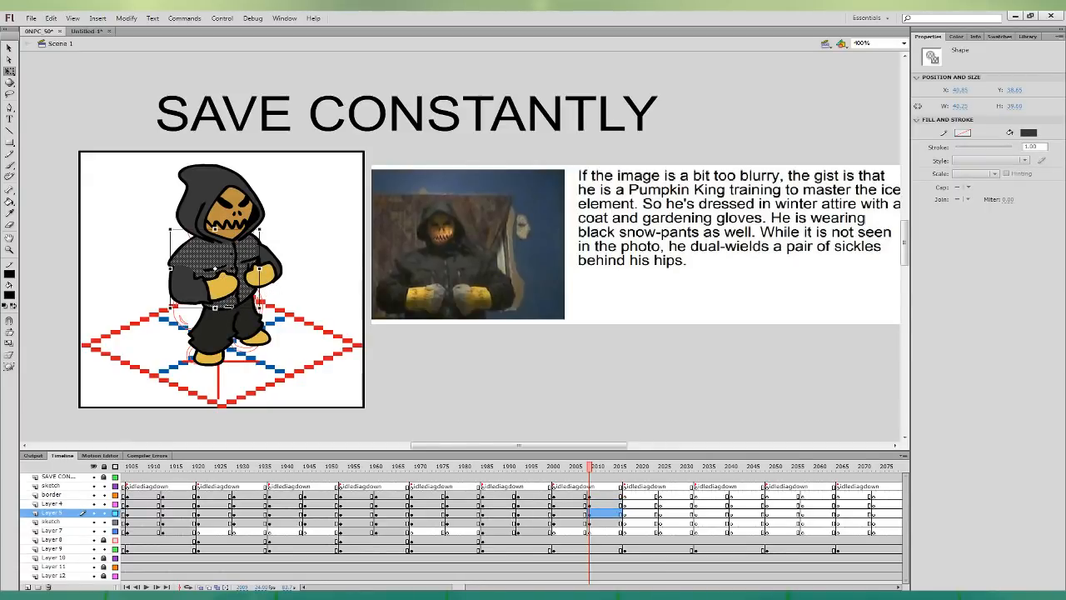
key("ctrl+z")
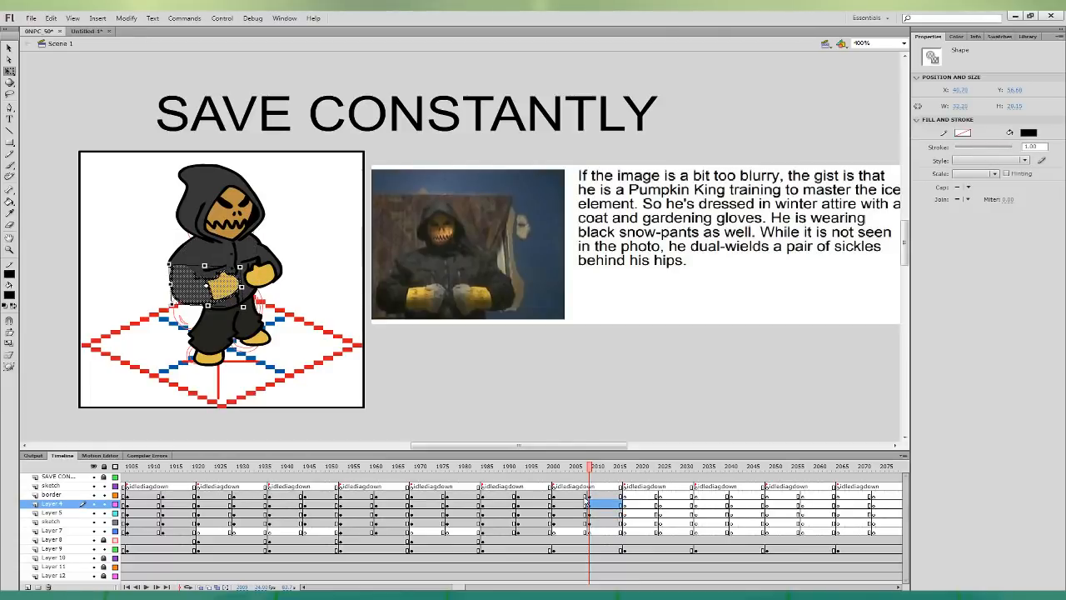
- Compare the two idle poses by switching between their frames on the border layer
left_click(584, 496)
left_click(594, 487)
left_click(583, 496)
left_click(593, 497)
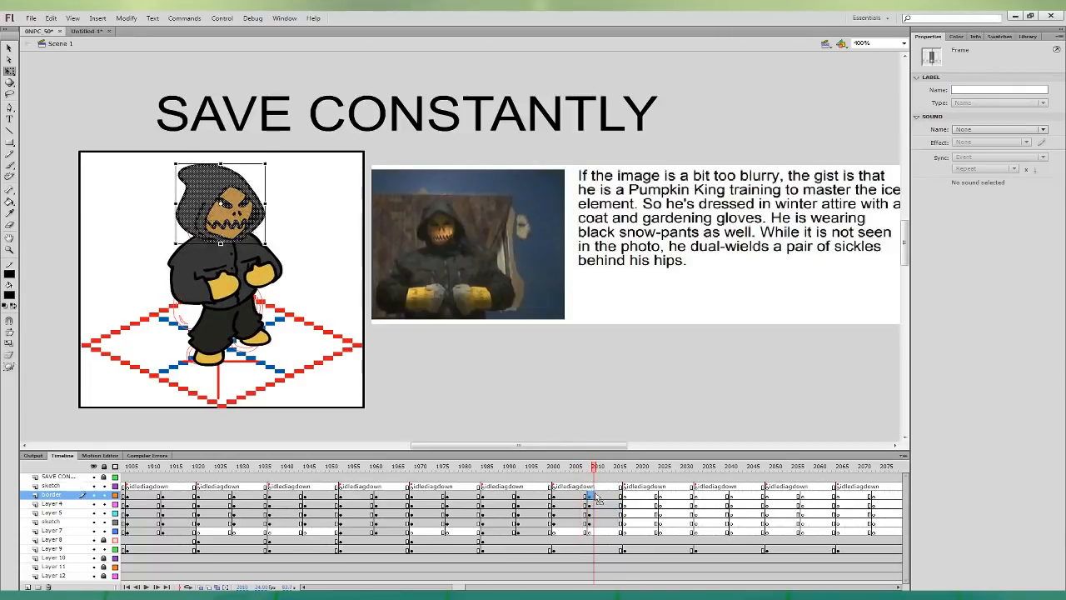
left_click(579, 497)
left_click(601, 494)
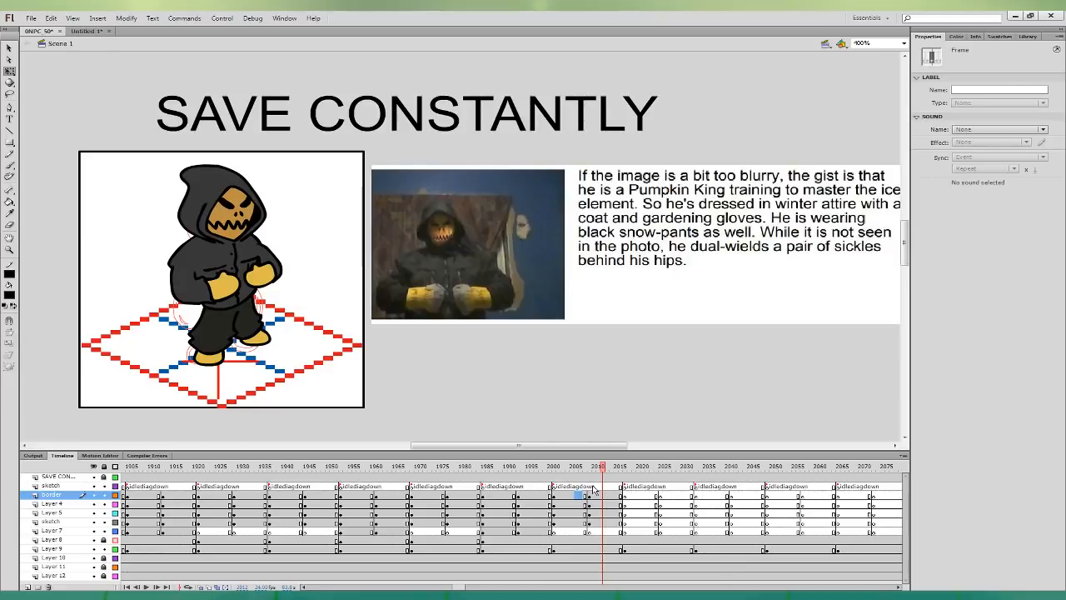
- Copy the Pumpkin King's idlediagdown frames from all its artwork layers and paste them over the frames in the Untitled-1 document
left_click(592, 496)
left_click_drag(273, 161, 276, 167)
left_click(520, 398)
left_click_drag(553, 487, 625, 534)
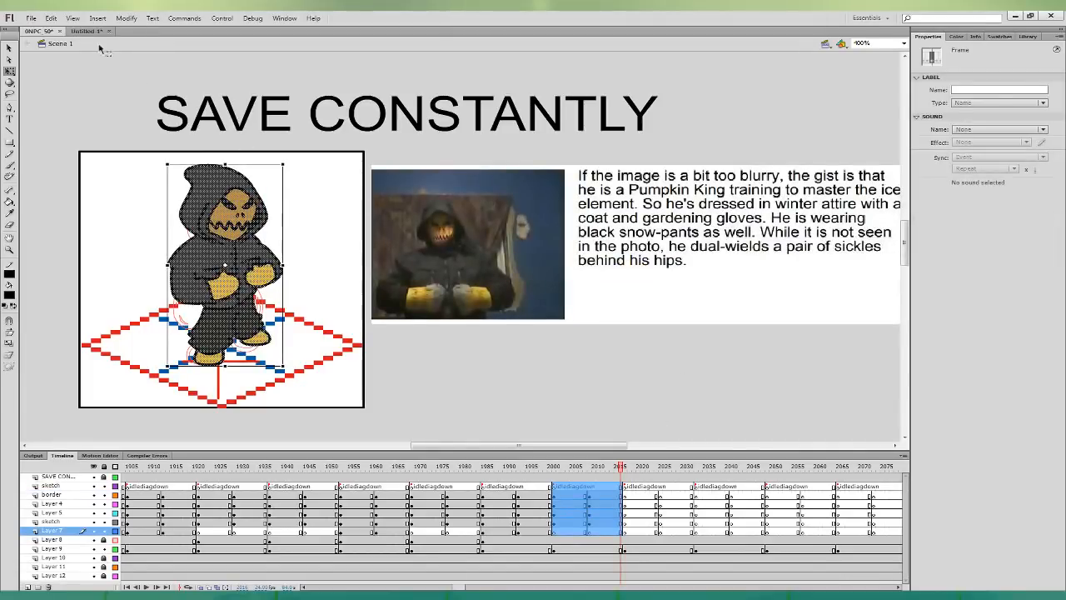
left_click(87, 31)
left_click(72, 477, "shift")
key("ctrl+alt+v")
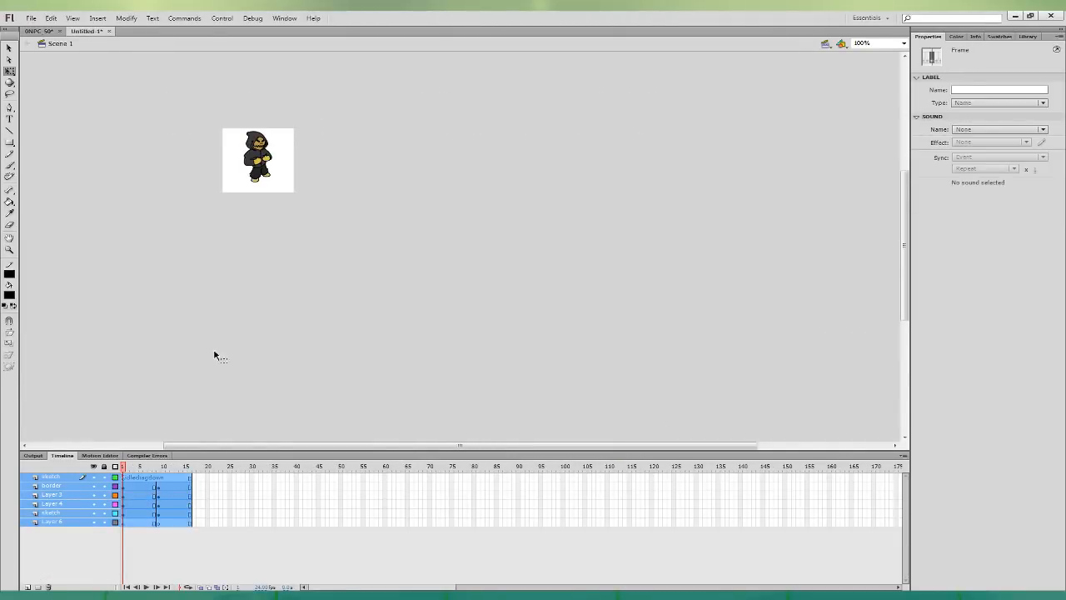
- Check the pasted Pumpkin King idle animation in the Untitled-1 document
left_click(215, 352)
key("alt")
left_click(290, 191)
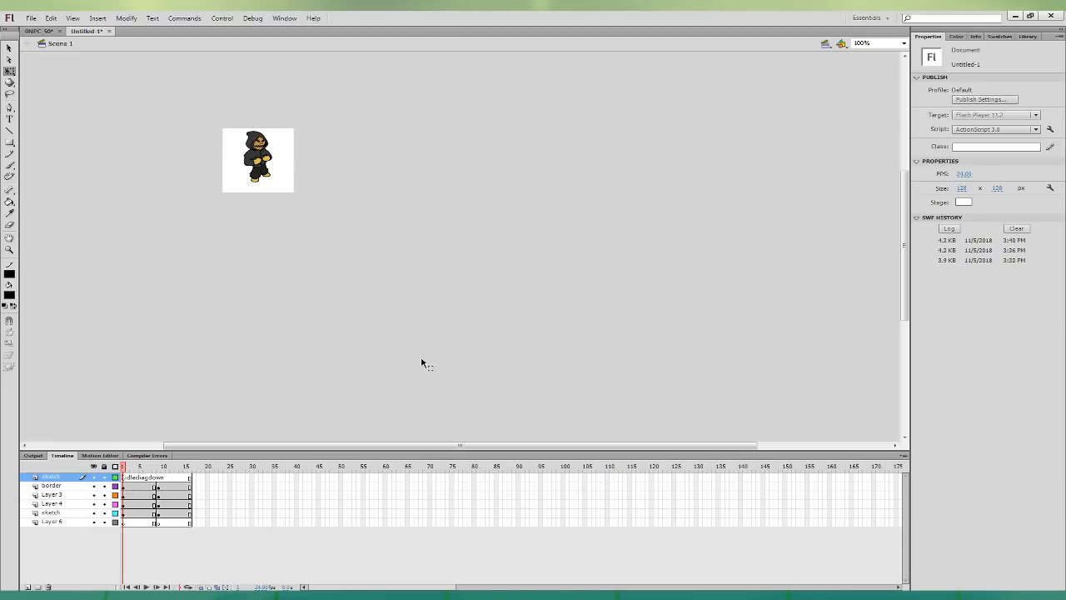
- Return to the 0NPC_50 document, go to the following idlediagdown section with the winged lynx reference, and save the file
left_click(38, 31)
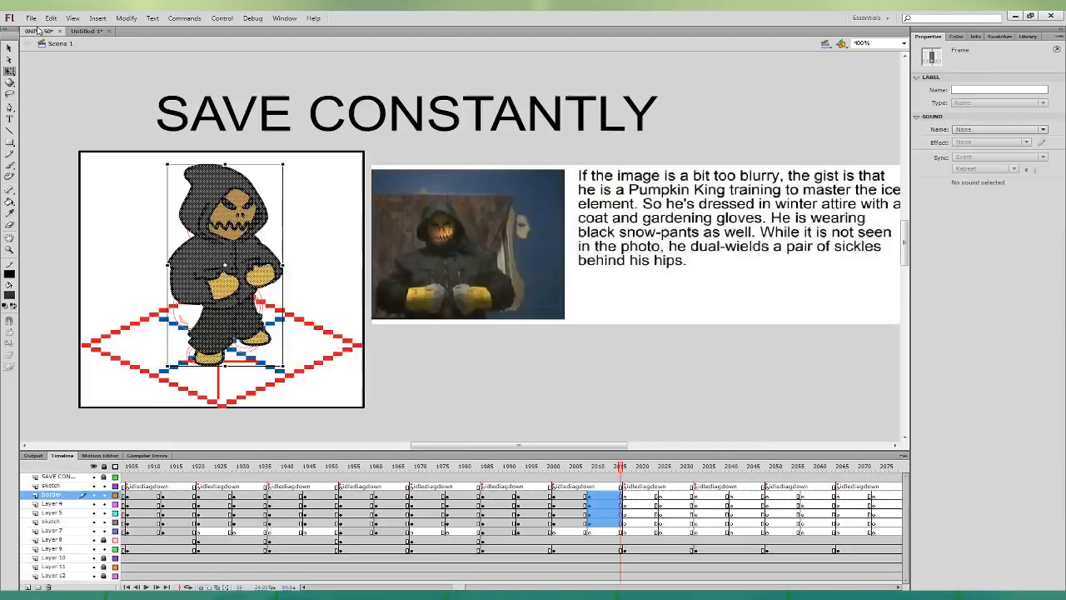
left_click(629, 532)
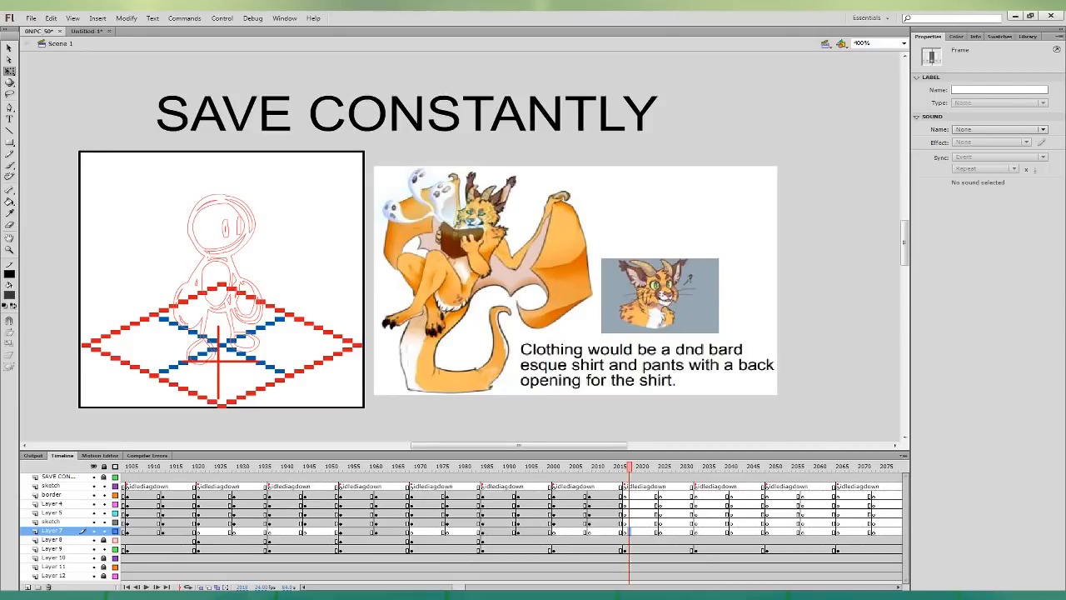
key("ctrl+s")
left_click(657, 495)
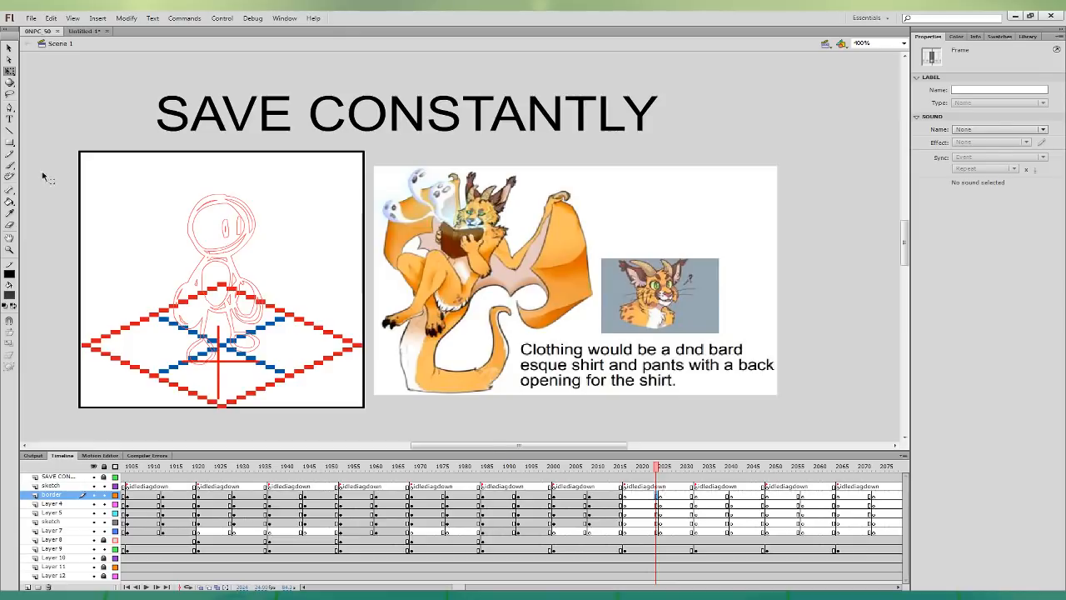
- Ink the lynx character's furry head outline, horns and eye in black on the border layer with the Brush tool
left_click(10, 164)
left_click(34, 316)
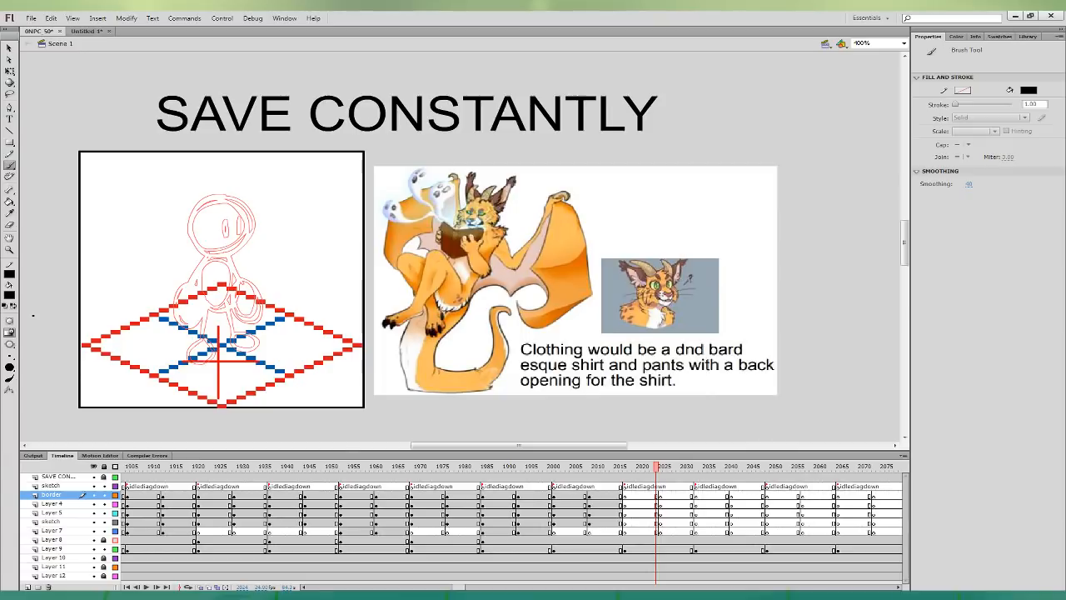
left_click(658, 495)
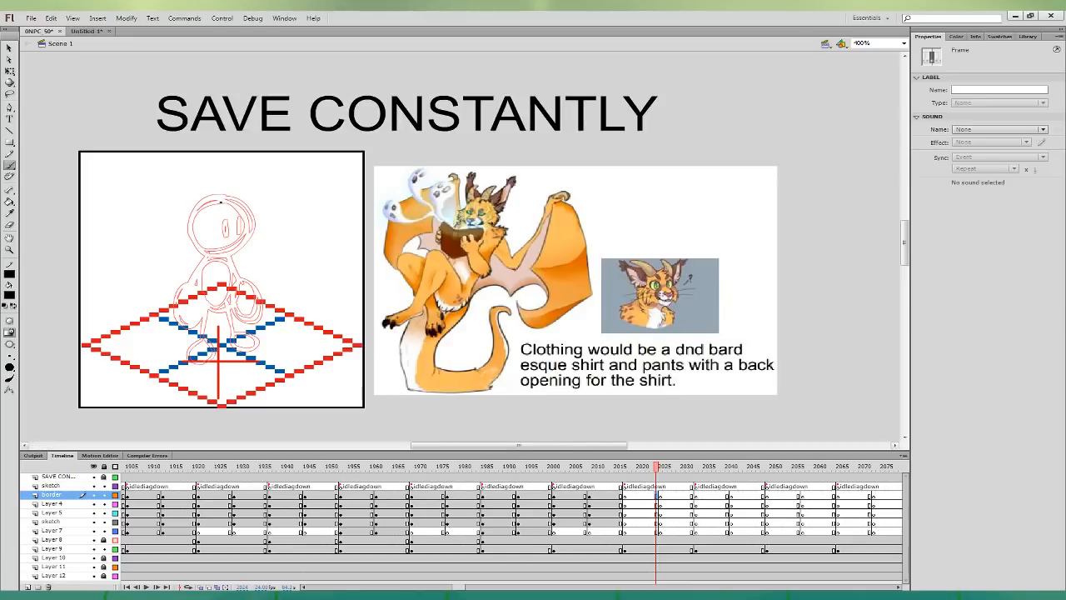
mouse_move(225, 208)
left_mouse_down()
mouse_move(190, 190)
mouse_move(210, 209)
mouse_move(219, 191)
mouse_move(211, 210)
mouse_move(229, 206)
mouse_move(230, 177)
mouse_move(236, 204)
mouse_move(252, 204)
mouse_move(230, 177)
mouse_move(238, 204)
mouse_move(257, 200)
mouse_move(235, 188)
mouse_move(198, 218)
mouse_move(198, 253)
mouse_move(261, 248)
mouse_move(268, 223)
mouse_move(255, 201)
mouse_move(221, 224)
mouse_move(260, 226)
left_mouse_up()
key("ctrl+z")
key("ctrl+z")
key("ctrl+z")
key("ctrl+z")
key("ctrl+z")
key("ctrl+z")
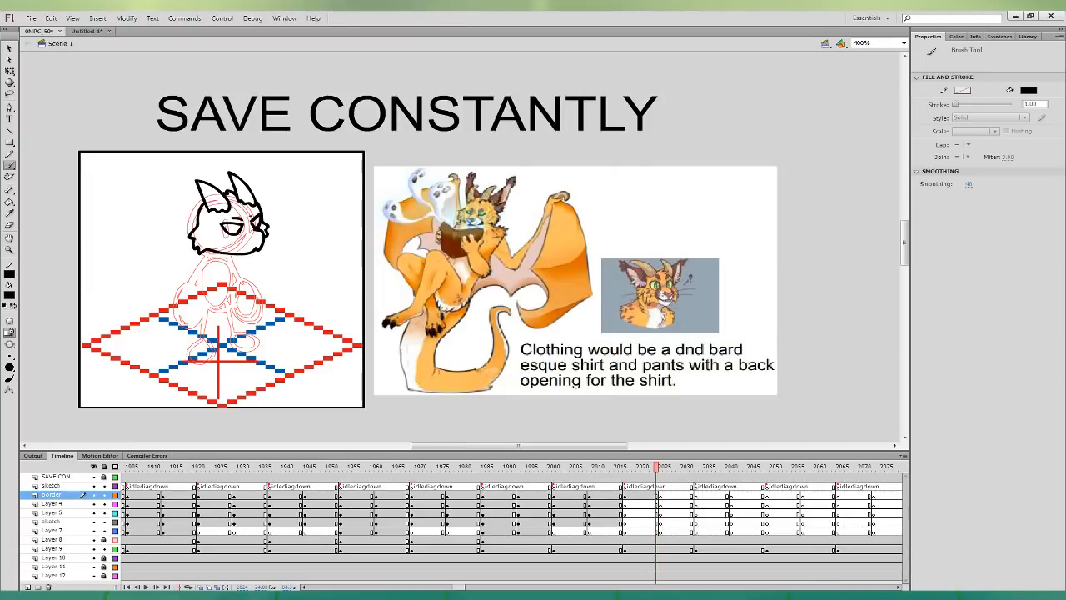
- Ink the lynx's muzzle details and both tall tufted ears on the border layer
mouse_move(261, 233)
left_mouse_down()
mouse_move(239, 231)
mouse_move(224, 251)
mouse_move(259, 235)
left_mouse_up()
mouse_move(202, 193)
left_mouse_down()
mouse_move(165, 171)
mouse_move(157, 180)
mouse_move(193, 222)
left_mouse_up()
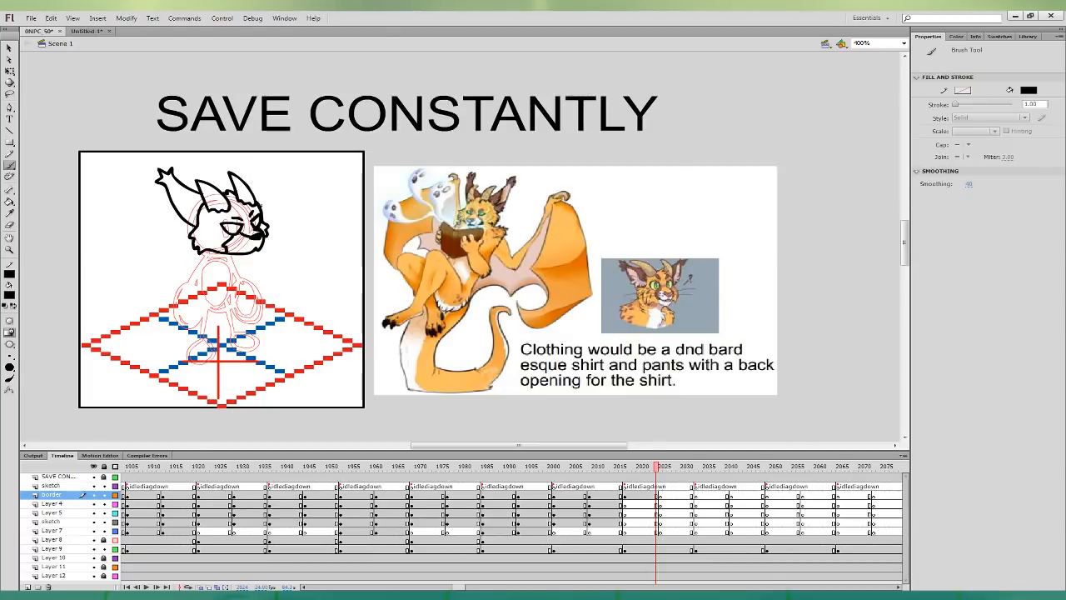
mouse_move(261, 206)
left_mouse_down()
mouse_move(254, 158)
mouse_move(239, 162)
mouse_move(242, 173)
left_mouse_up()
key("ctrl+z")
mouse_move(261, 208)
left_mouse_down()
mouse_move(242, 161)
mouse_move(241, 178)
mouse_move(256, 177)
mouse_move(236, 164)
left_mouse_up()
key("ctrl+z")
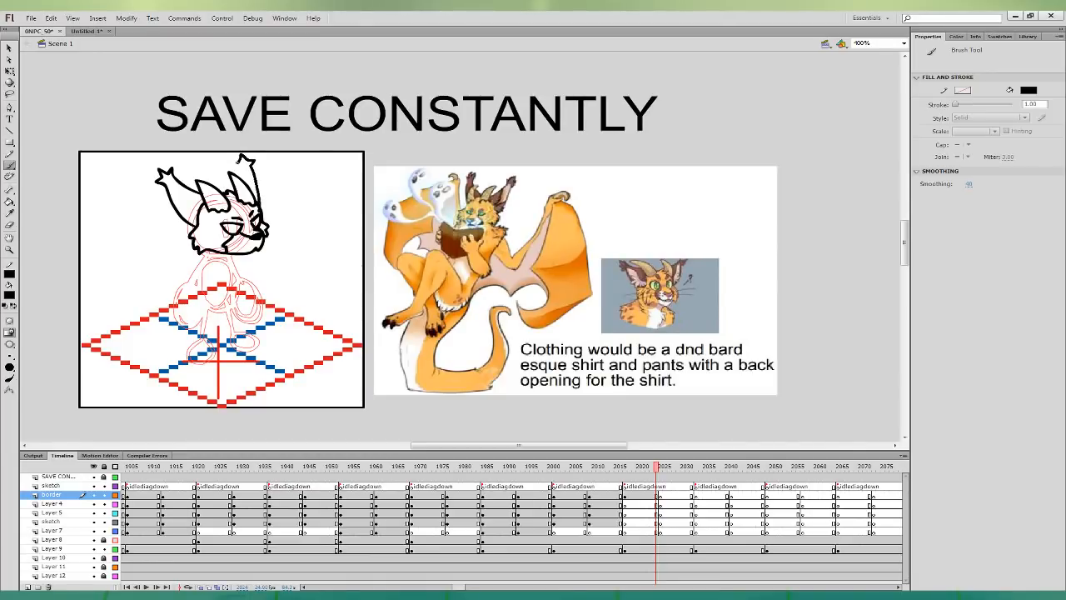
- Add inner lines to both ears and shift the inked head slightly left over the sketch guide
mouse_move(203, 202)
left_mouse_down()
mouse_move(178, 197)
mouse_move(197, 223)
left_mouse_up()
left_click_drag(251, 174, 257, 200)
key("ctrl+z")
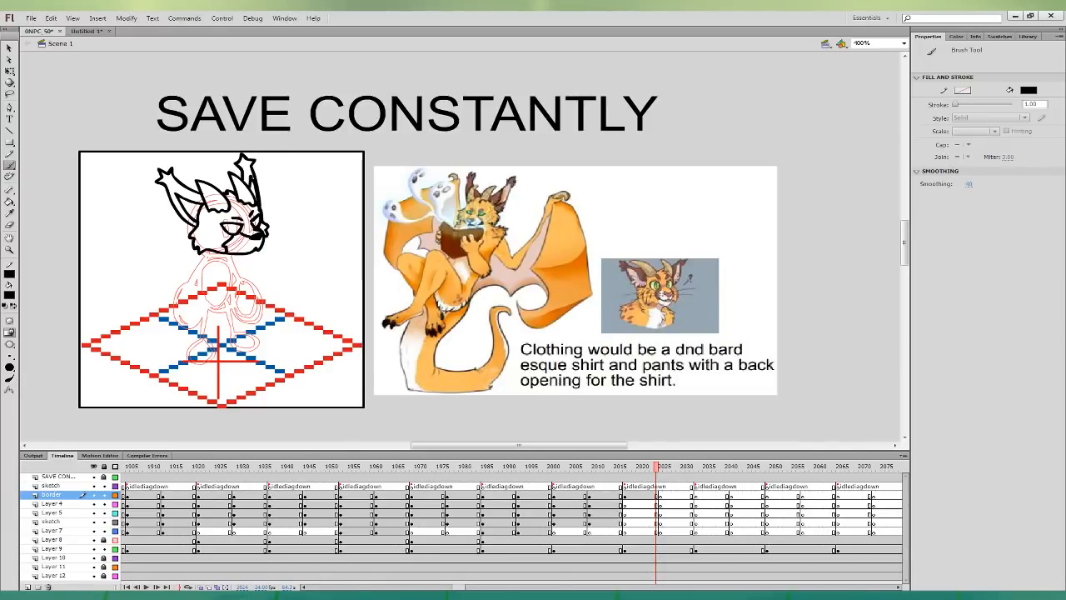
key("v")
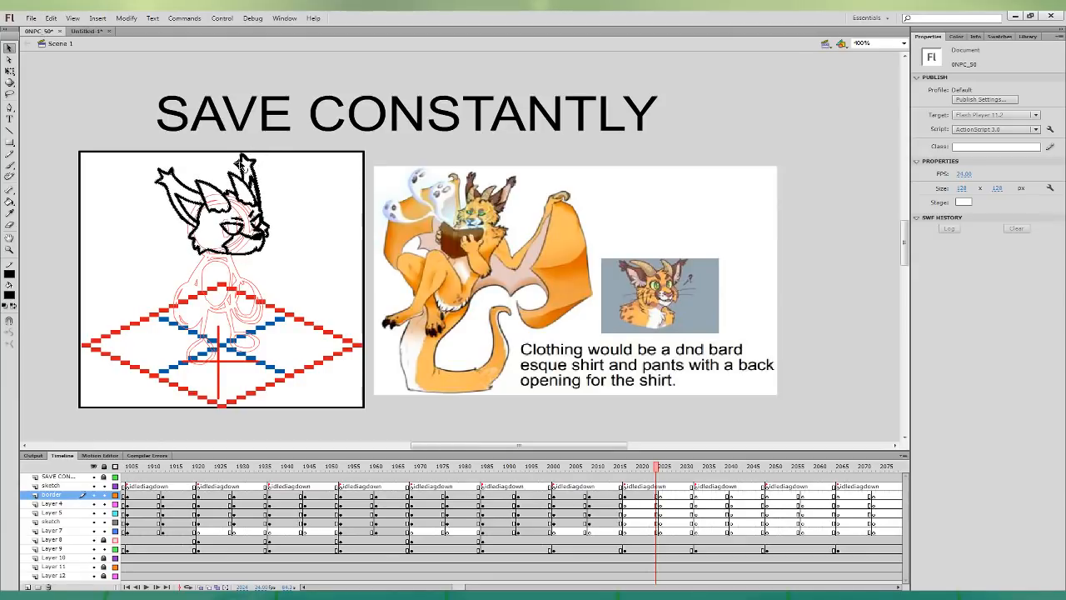
left_click(655, 491)
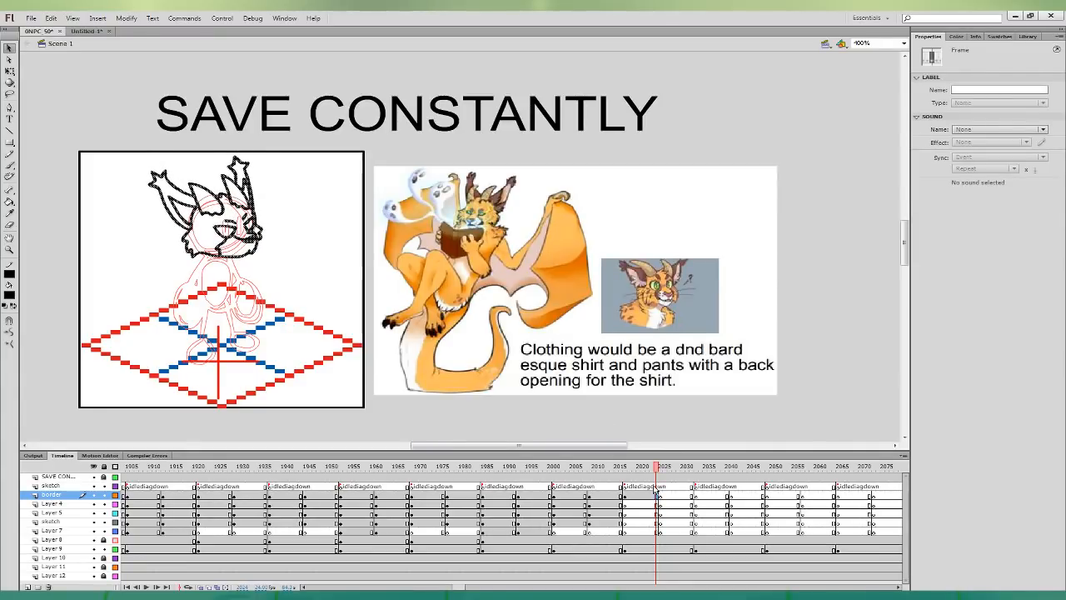
- Ink the lynx's arms and paws holding an open book in front of the chest on Layer 4
left_click(656, 504)
key("b")
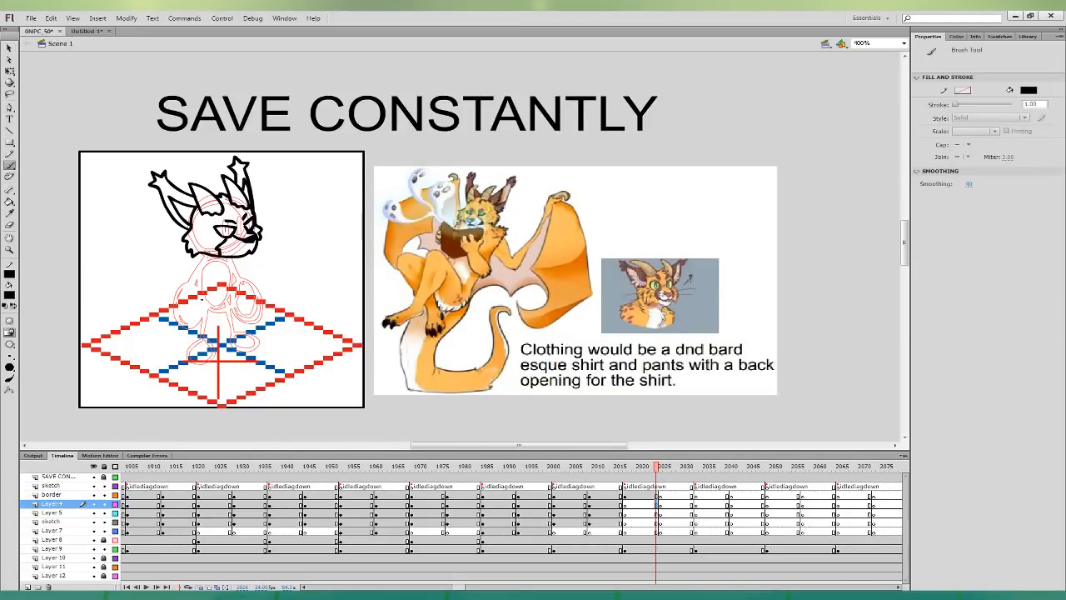
mouse_move(206, 259)
left_mouse_down()
mouse_move(191, 275)
mouse_move(215, 297)
mouse_move(242, 280)
mouse_move(216, 282)
mouse_move(211, 269)
mouse_move(251, 270)
mouse_move(224, 283)
mouse_move(251, 294)
mouse_move(265, 285)
mouse_move(261, 269)
mouse_move(261, 283)
mouse_move(252, 266)
mouse_move(227, 262)
left_mouse_up()
key("ctrl+z")
key("ctrl+z")
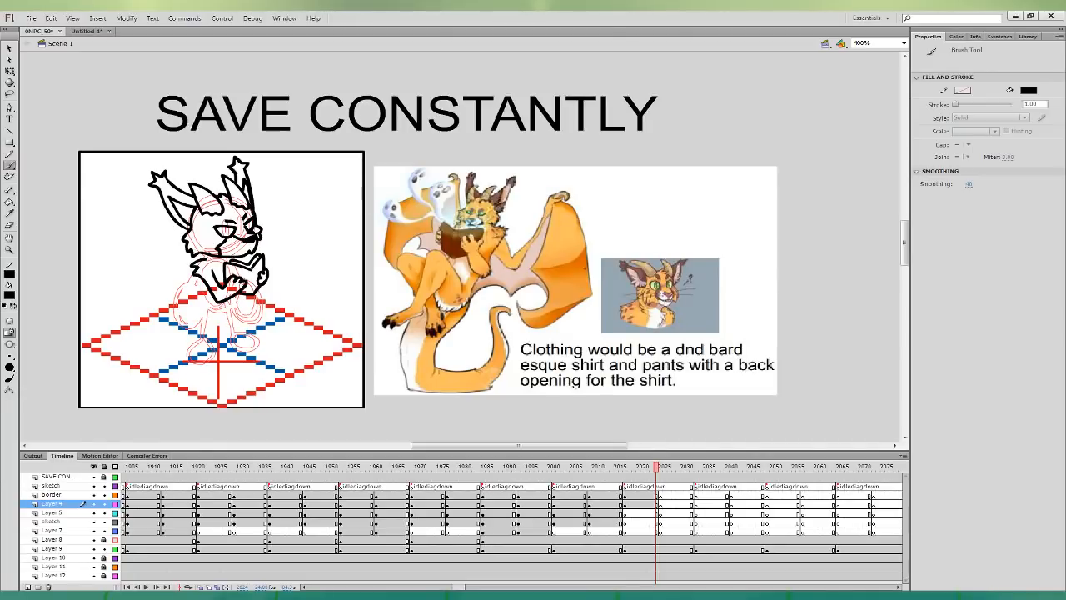
left_click(657, 505)
left_click_drag(258, 288, 269, 291)
key("ctrl+z")
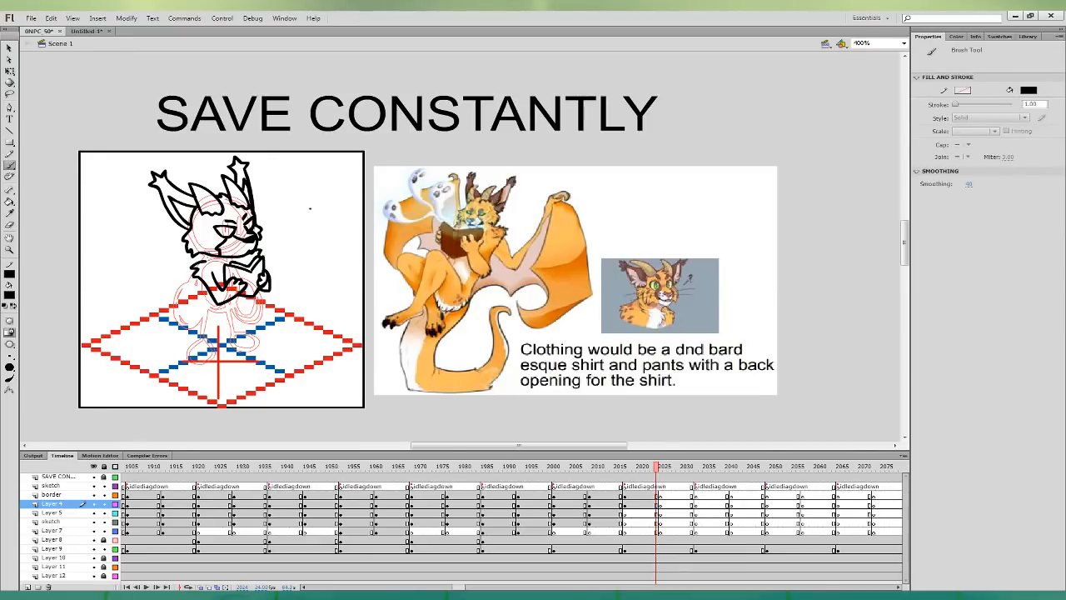
- Ink the shirt's torso outline and the short flared pants below it on Layer 5
left_click(655, 512)
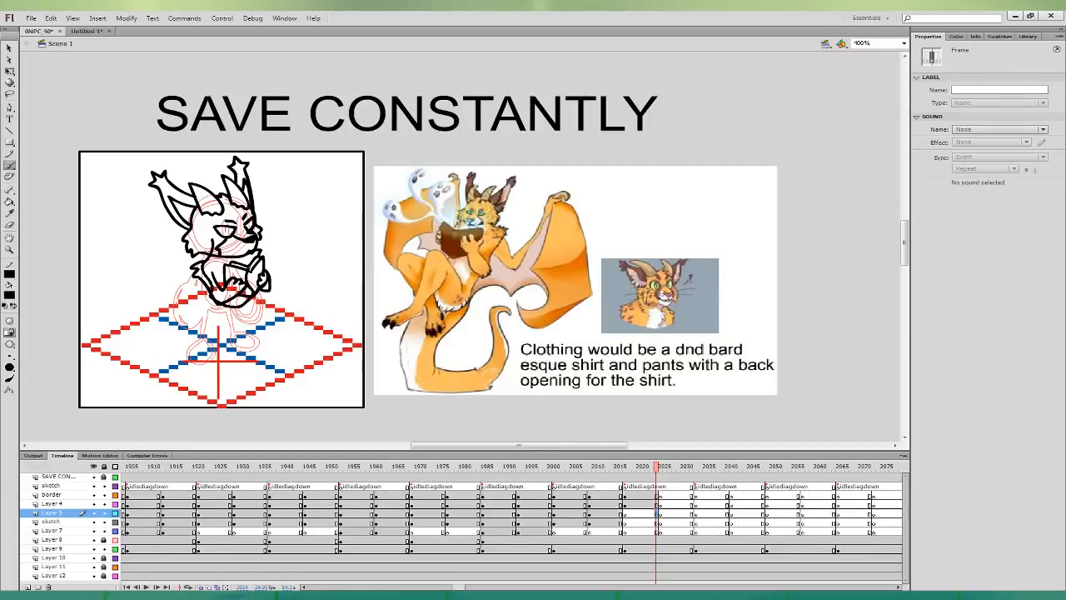
mouse_move(214, 231)
left_mouse_down()
mouse_move(223, 283)
mouse_move(244, 265)
mouse_move(242, 248)
left_mouse_up()
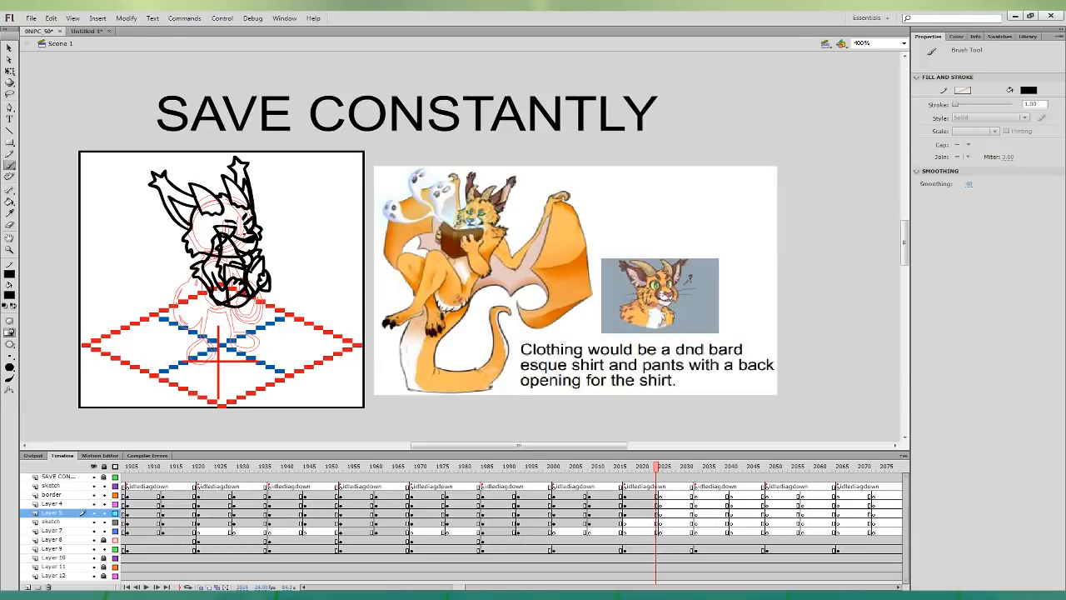
key("ctrl+z")
key("ctrl+z")
left_click_drag(242, 265, 241, 245)
mouse_move(205, 294)
left_mouse_down()
mouse_move(237, 313)
mouse_move(258, 295)
mouse_move(207, 332)
mouse_move(250, 322)
mouse_move(257, 297)
left_mouse_up()
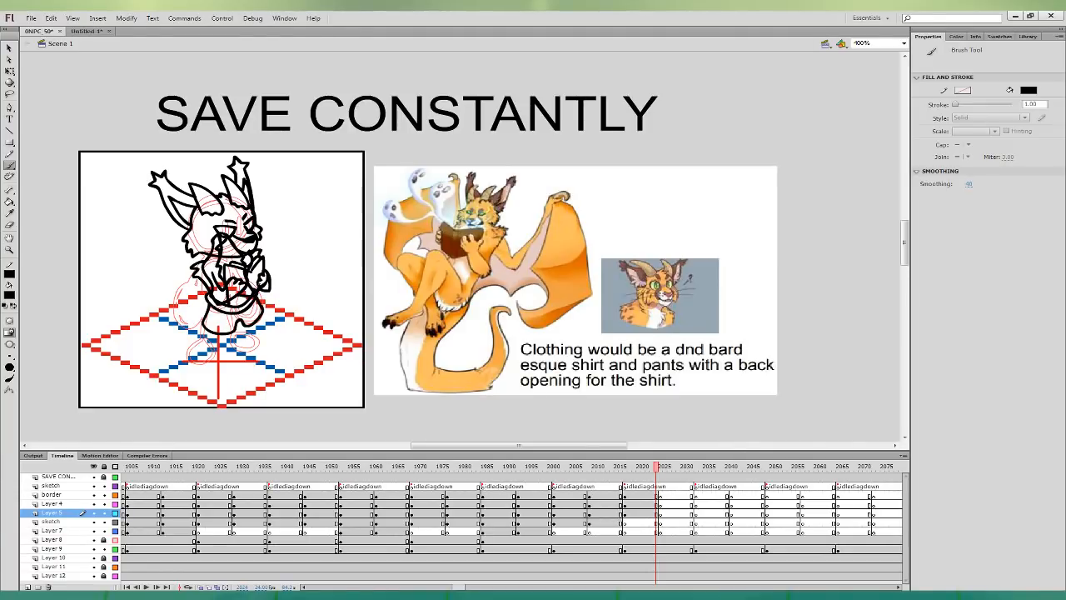
- Ink both legs and the clawed feet below the pants on the lower sketch layer, refining the claw tips
left_click(657, 522)
mouse_move(213, 322)
left_mouse_down()
mouse_move(198, 366)
mouse_move(226, 371)
left_mouse_up()
left_click_drag(213, 324, 227, 328)
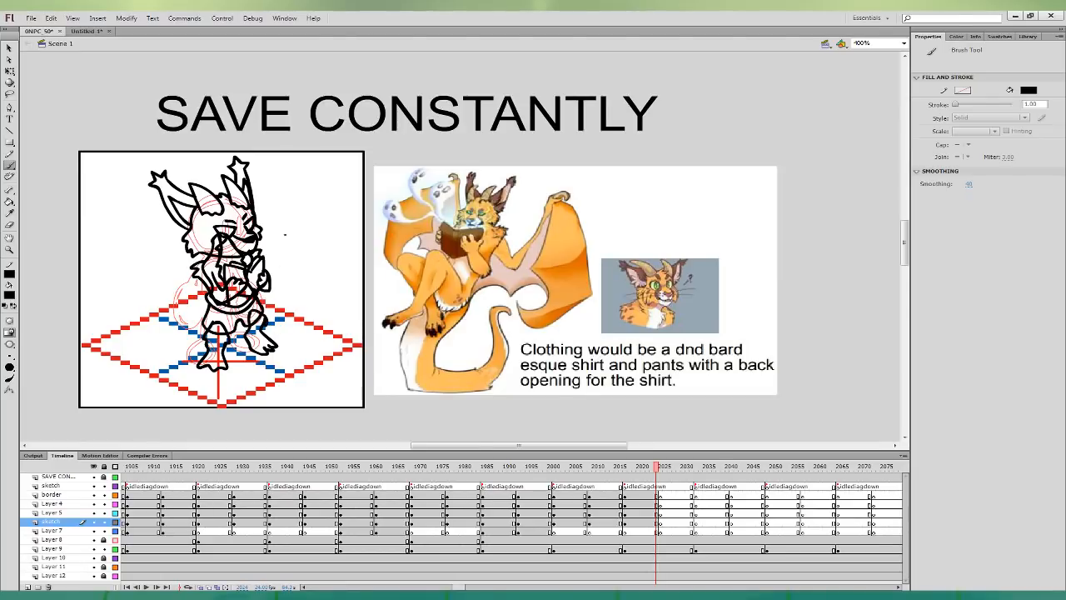
left_click(9, 47)
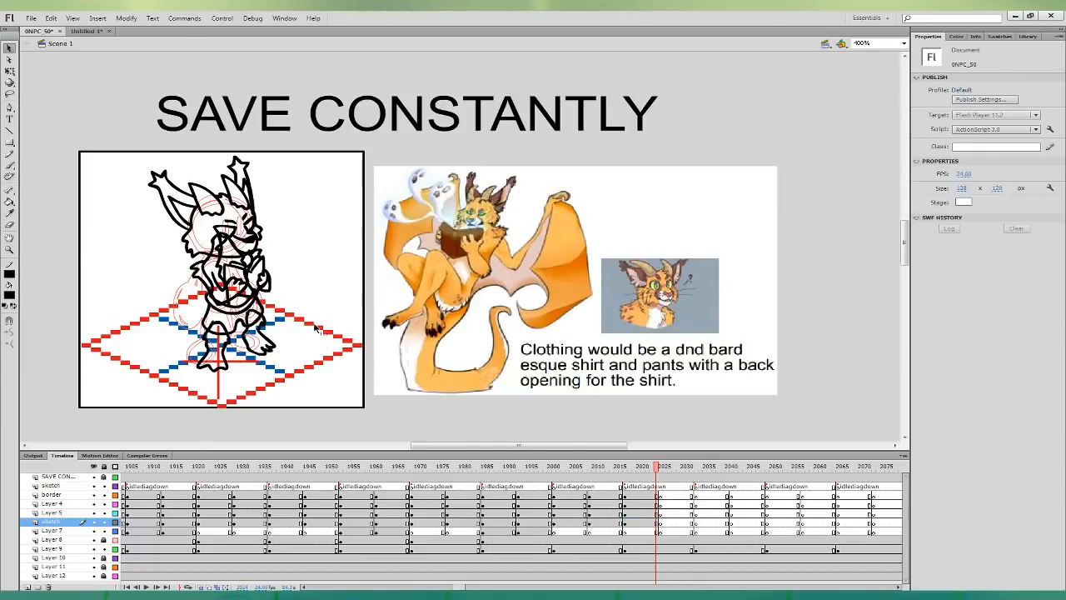
key("b")
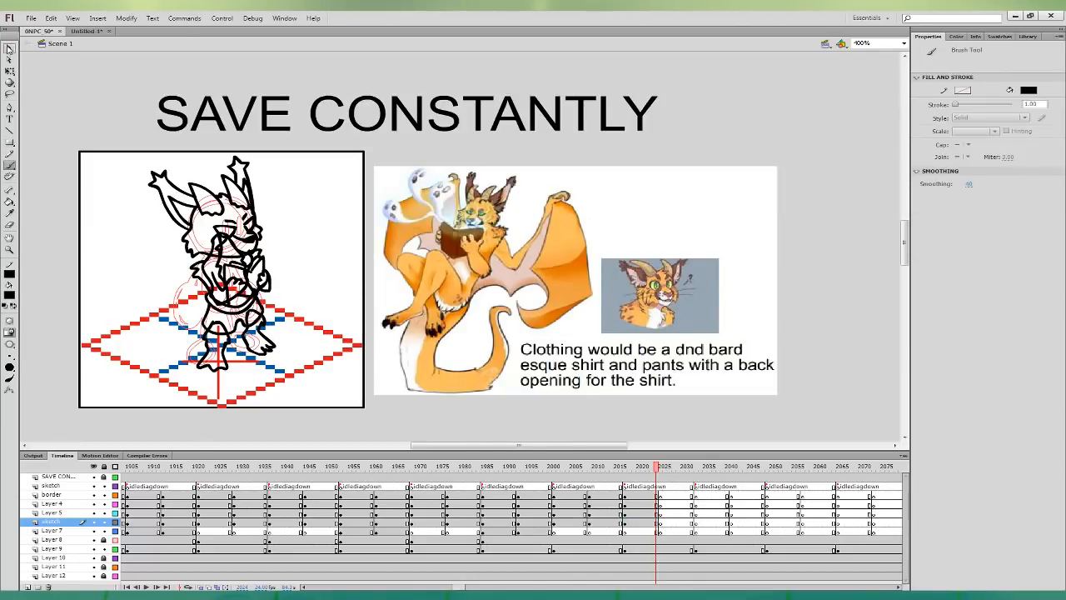
left_click(9, 49)
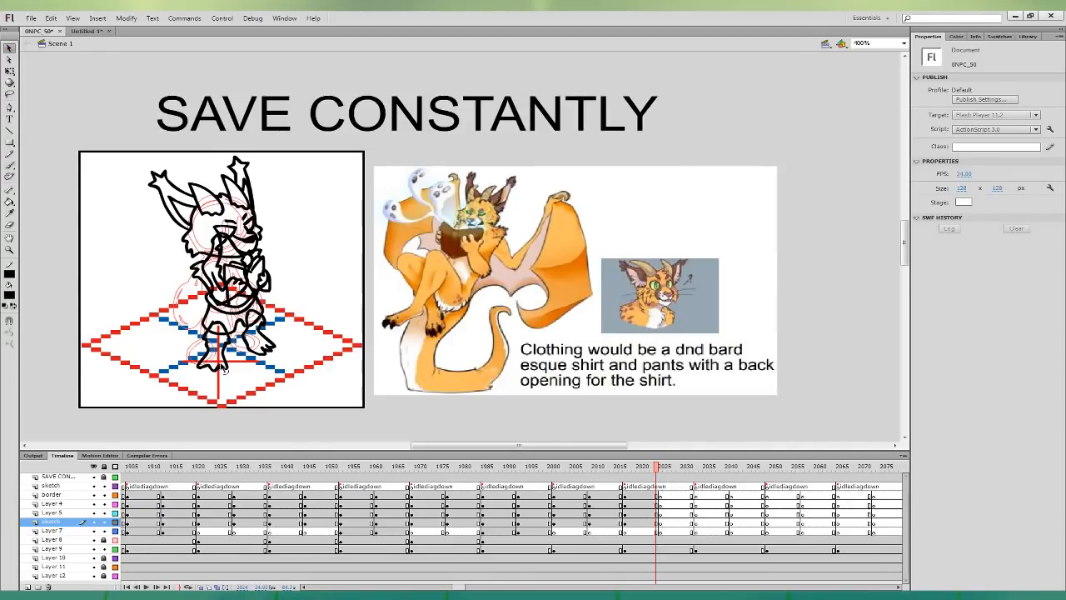
left_click(11, 166)
left_click(657, 522)
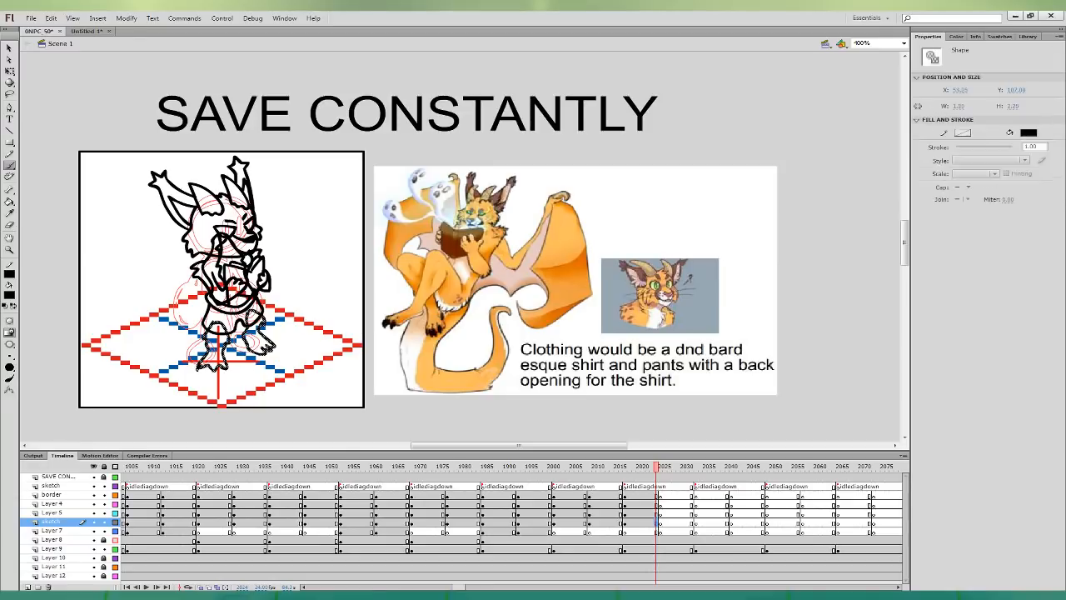
key("Escape")
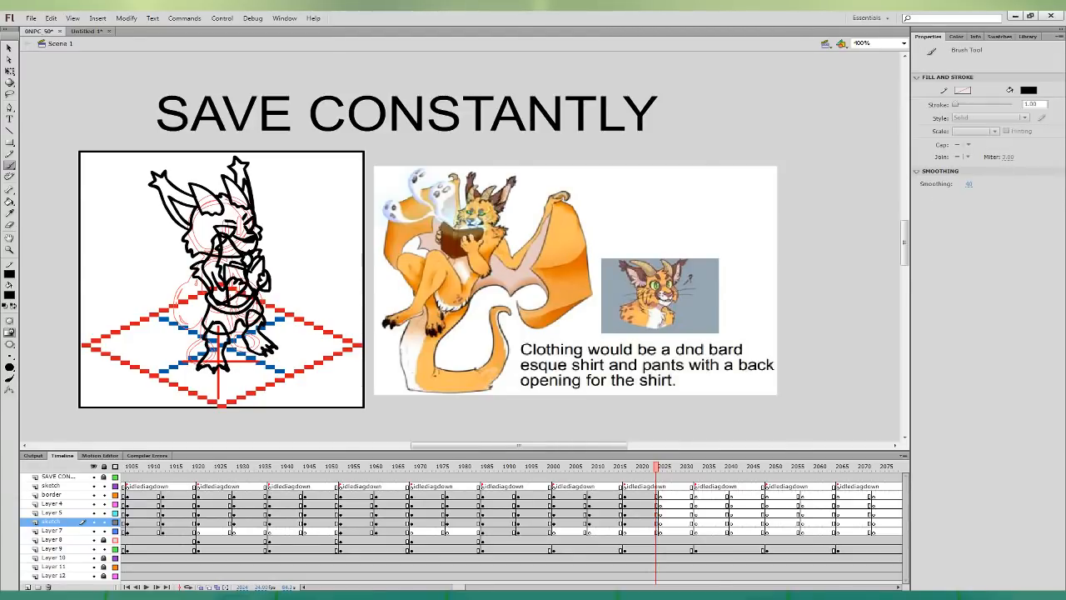
- Ink the large curved wing and the curled tail behind the body on Layer 7
left_click(655, 530)
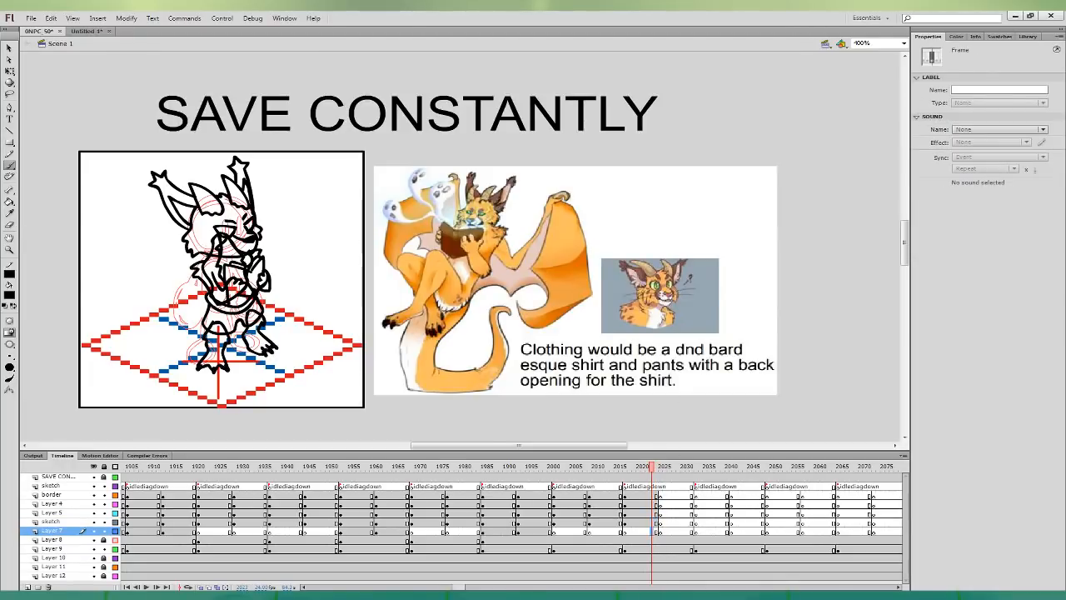
left_click_drag(164, 248, 213, 267)
mouse_move(158, 219)
left_mouse_down()
mouse_move(158, 310)
mouse_move(160, 283)
mouse_move(210, 272)
left_mouse_up()
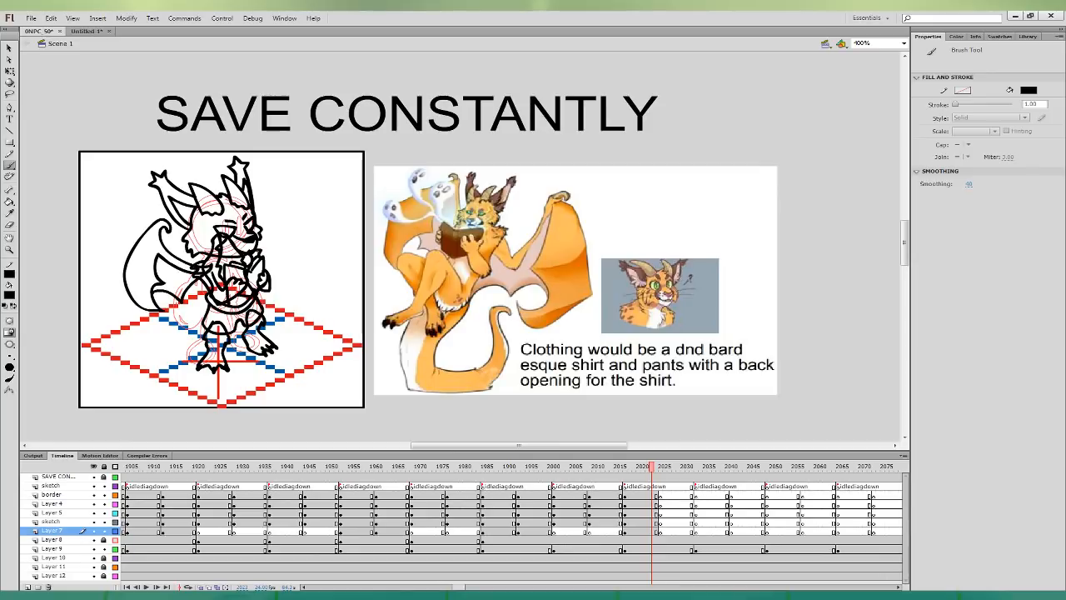
left_click_drag(175, 291, 208, 273)
mouse_move(208, 305)
left_mouse_down()
mouse_move(155, 341)
mouse_move(200, 351)
left_mouse_up()
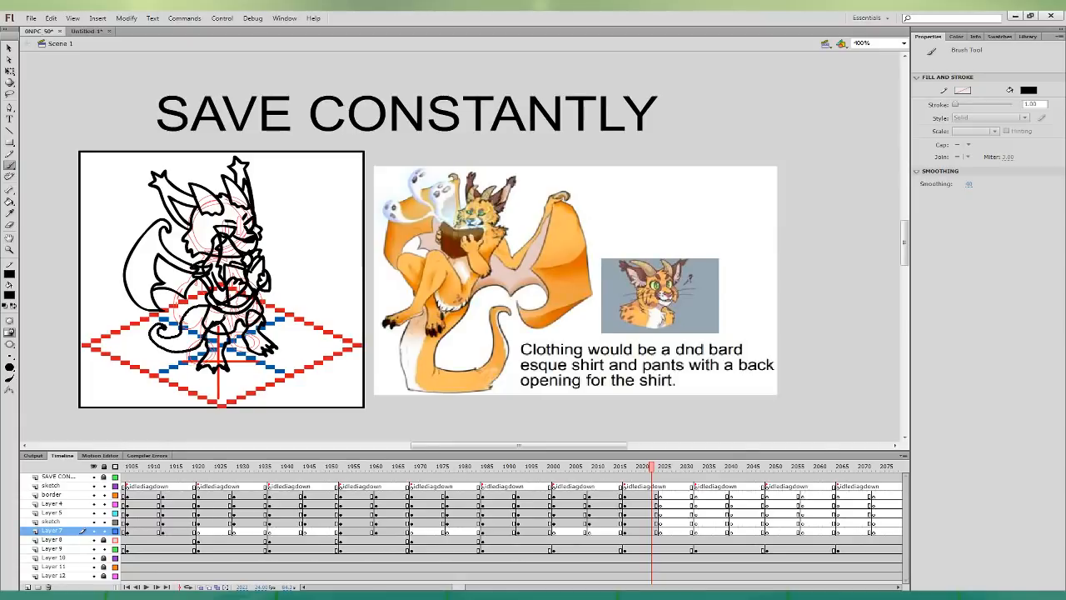
mouse_move(208, 312)
left_mouse_down()
mouse_move(192, 331)
mouse_move(151, 336)
left_mouse_up()
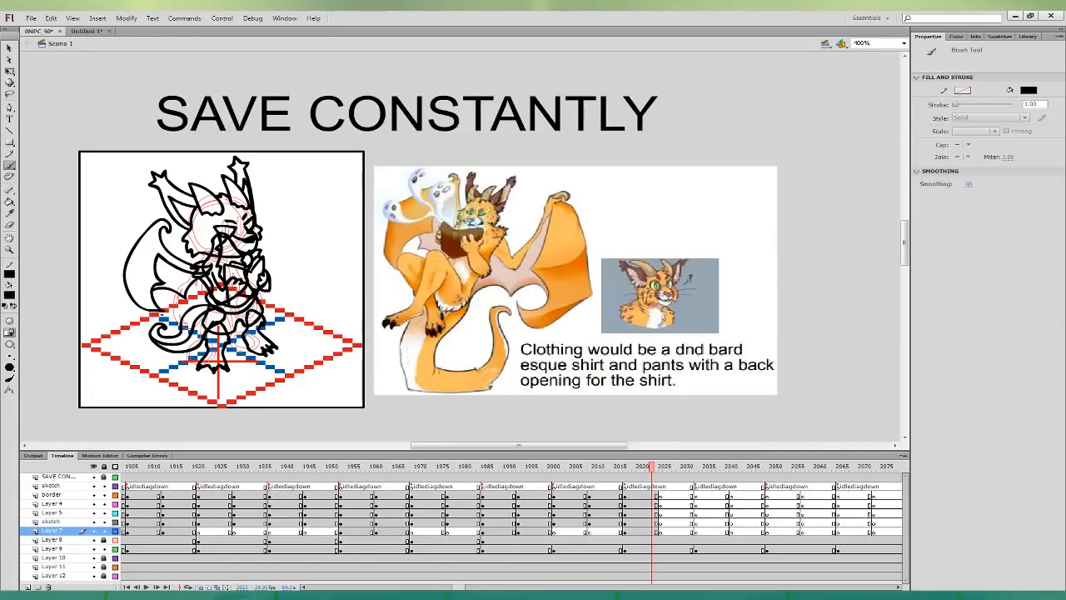
- Close the open bases of the horns with black brush strokes on the border layer
left_click(654, 494)
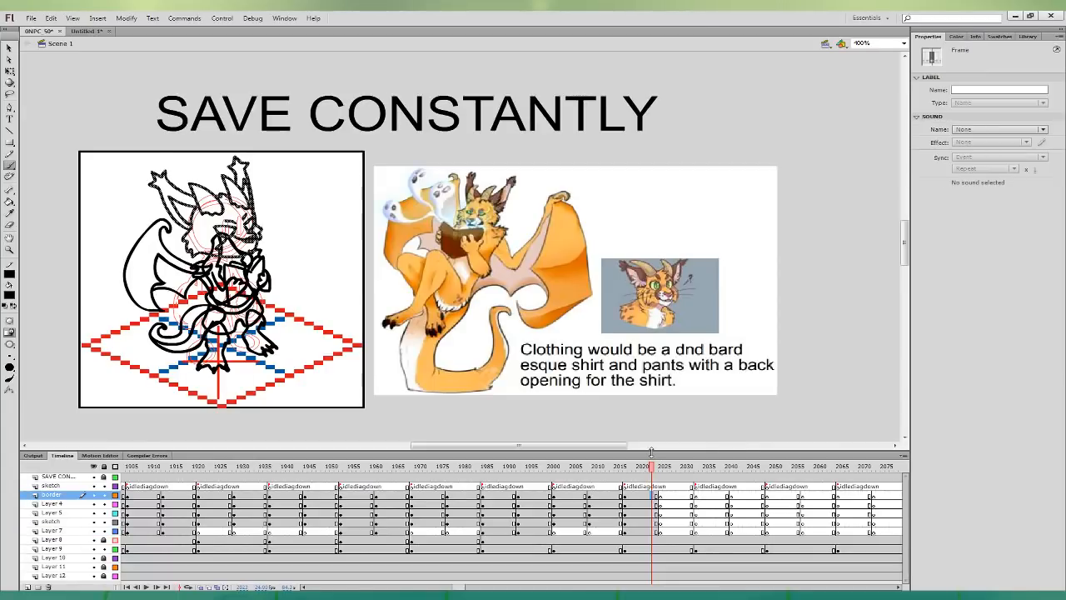
key("v")
key("b")
key("ctrl+z")
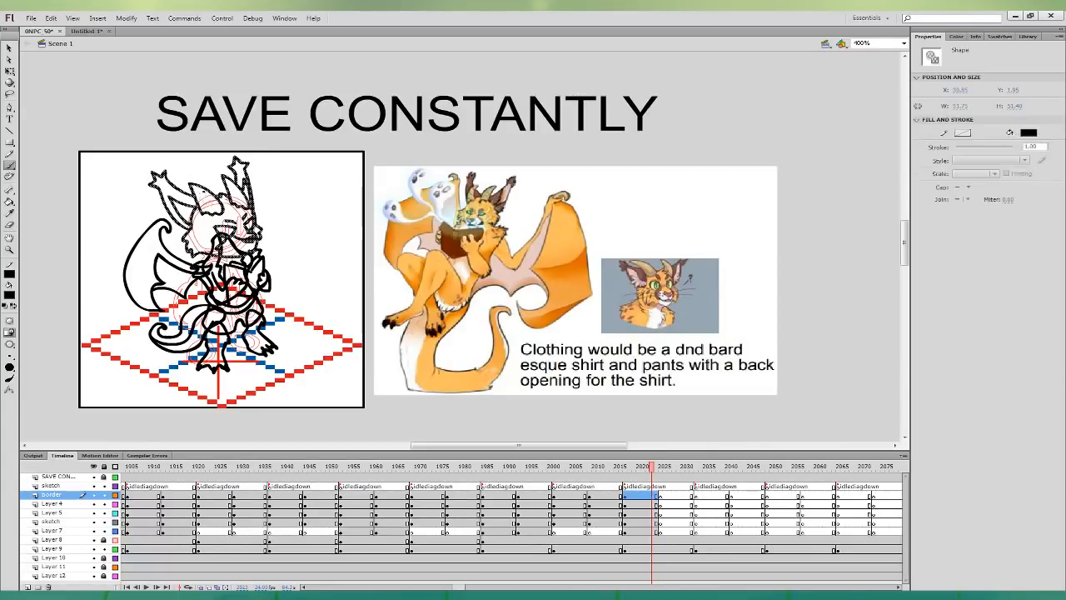
key("b")
key("ctrl+z")
key("ctrl+y")
key("ctrl+z")
key("ctrl+y")
left_click_drag(200, 208, 214, 201)
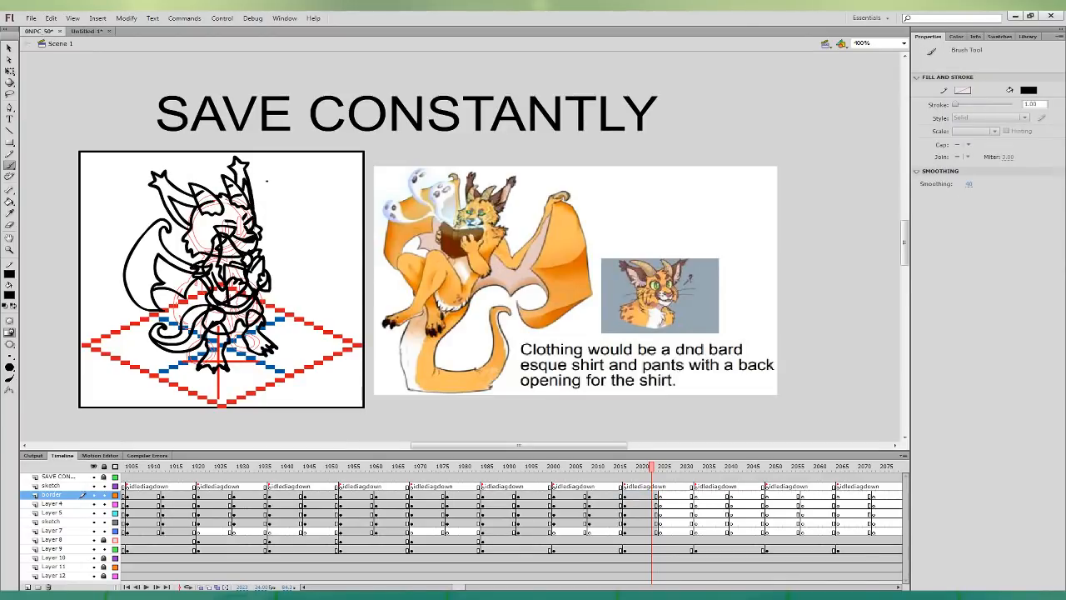
- Sample the tan horn colour from the reference image and fill both of the lynx's horns with it
key("v")
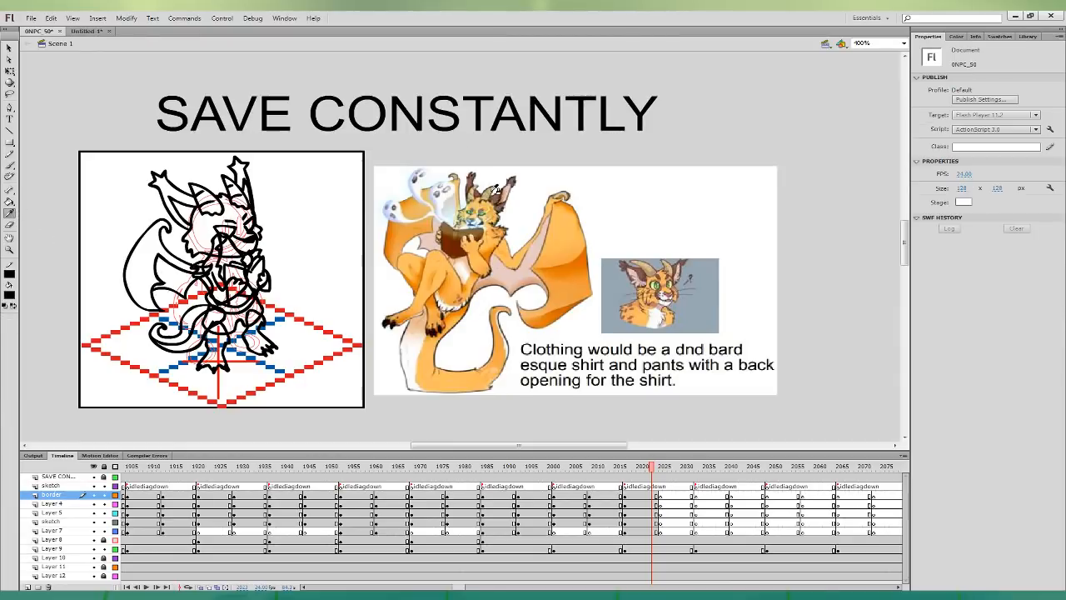
key("k")
left_click(212, 200)
left_click(236, 188)
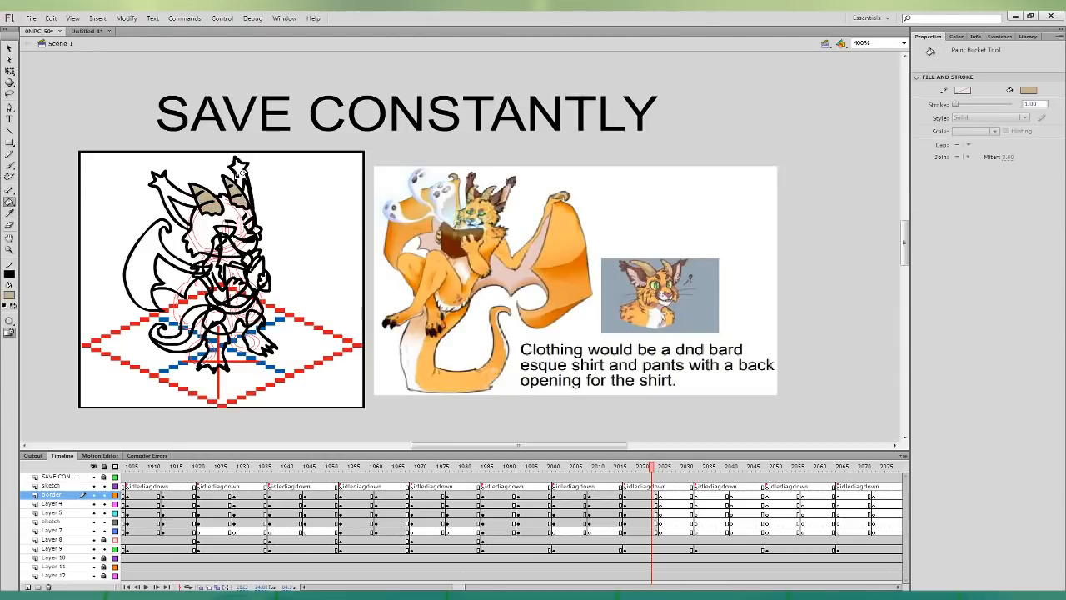
- Sample the orange fur colour from the reference wing and fill the lynx's head, wing, arms, legs and tail with it
left_click(9, 213)
left_click(576, 214)
left_click(177, 258)
left_click(212, 220)
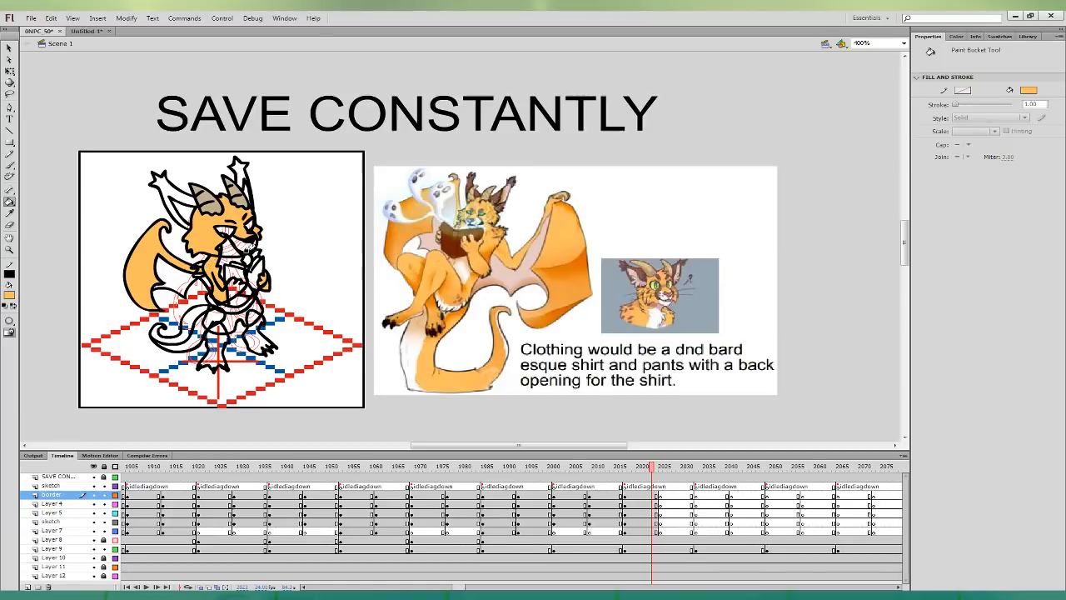
left_click(250, 320)
left_click(211, 342)
left_click(186, 320)
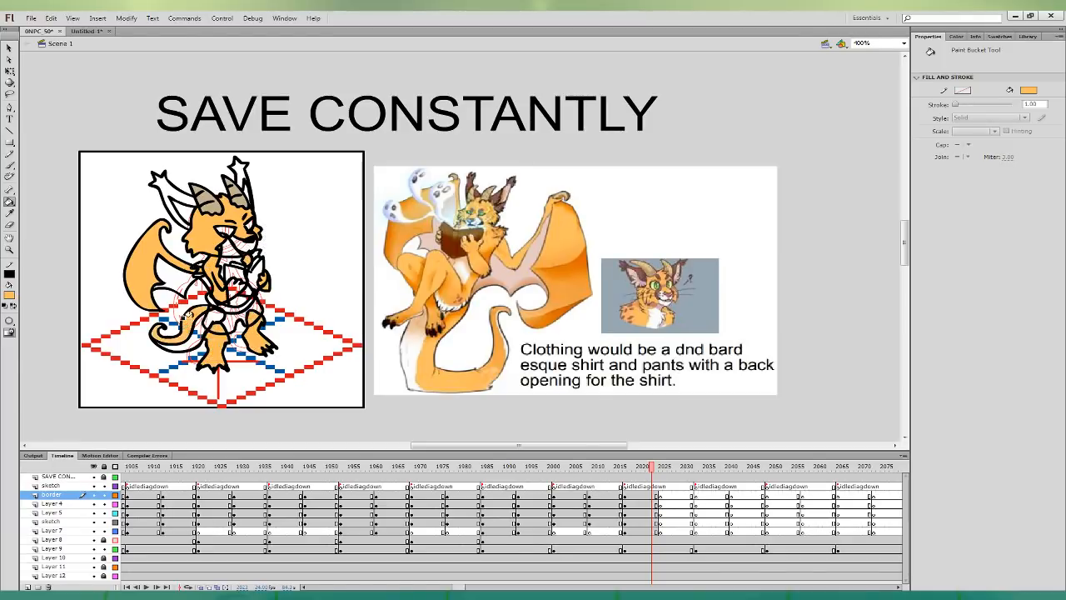
- Sample the dark brown of the reference book and fill the lynx's book with it on Layer 4
left_click(9, 165)
left_click(654, 495)
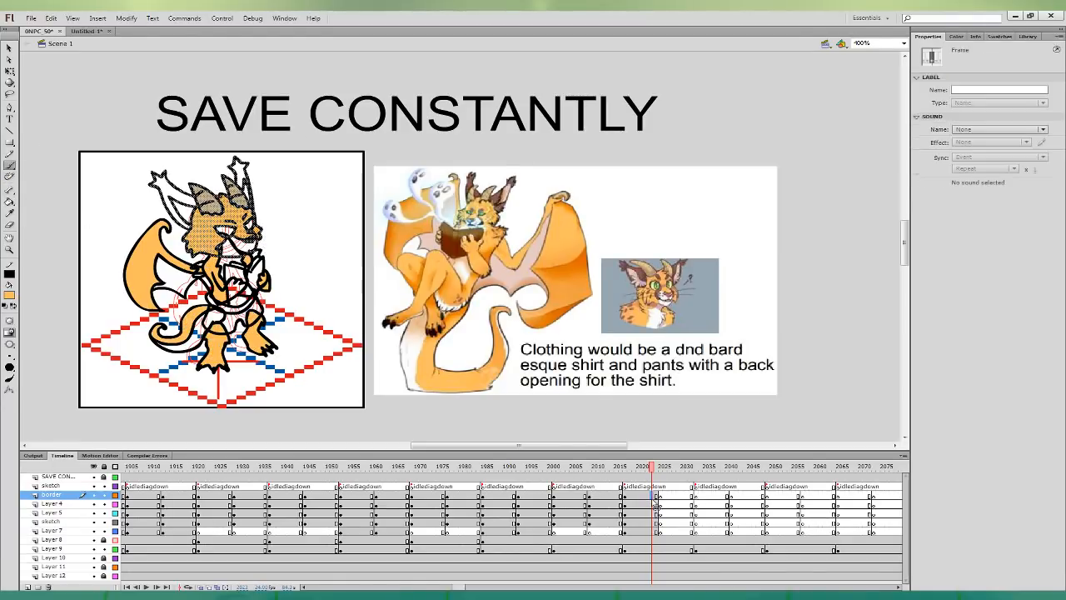
left_click(654, 503)
key("ctrl+shift+v")
key("Escape")
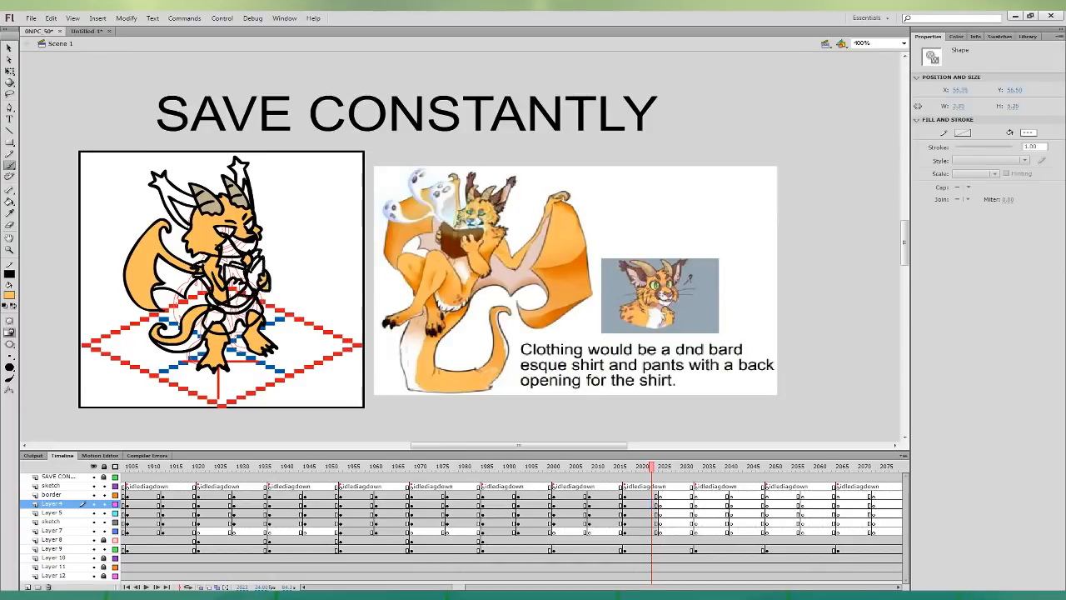
left_click(9, 201)
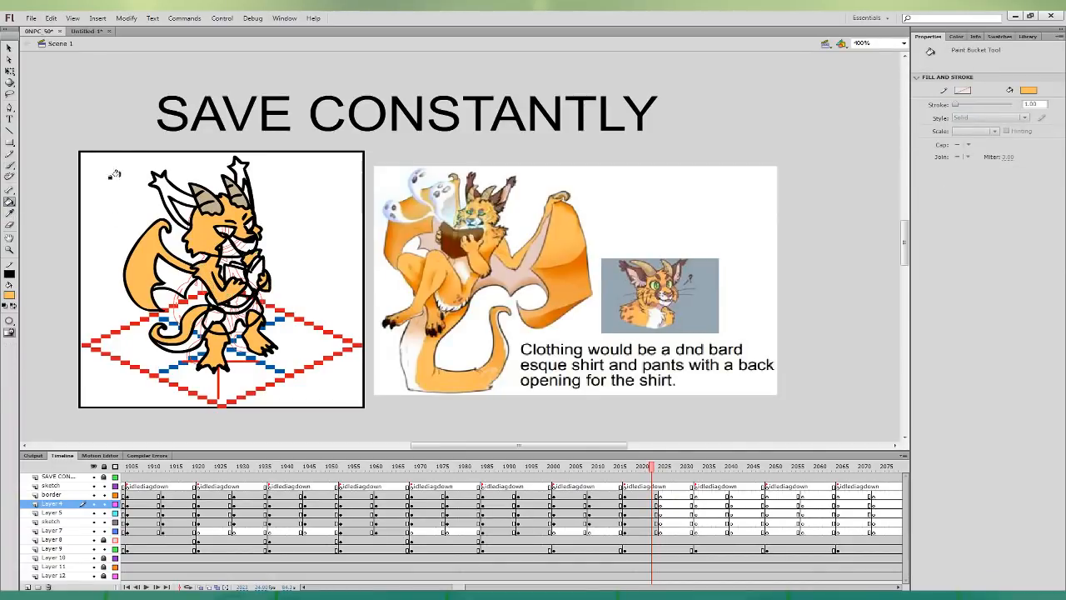
left_click(9, 213)
left_click(466, 243)
left_click(241, 270)
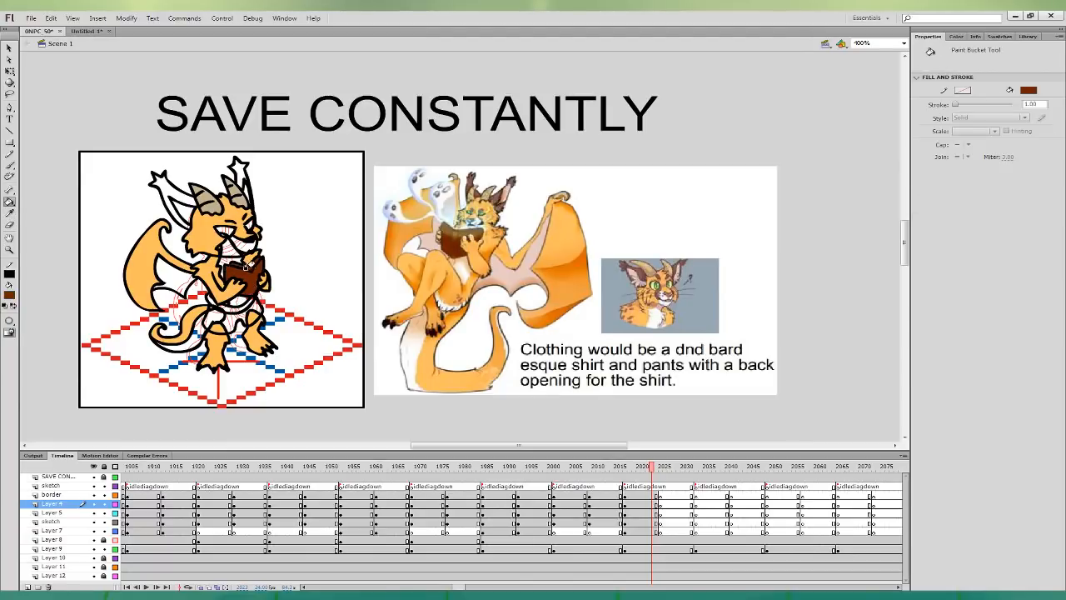
- Sample white from the reference image and fill the pages of the open book with it
left_click(9, 212)
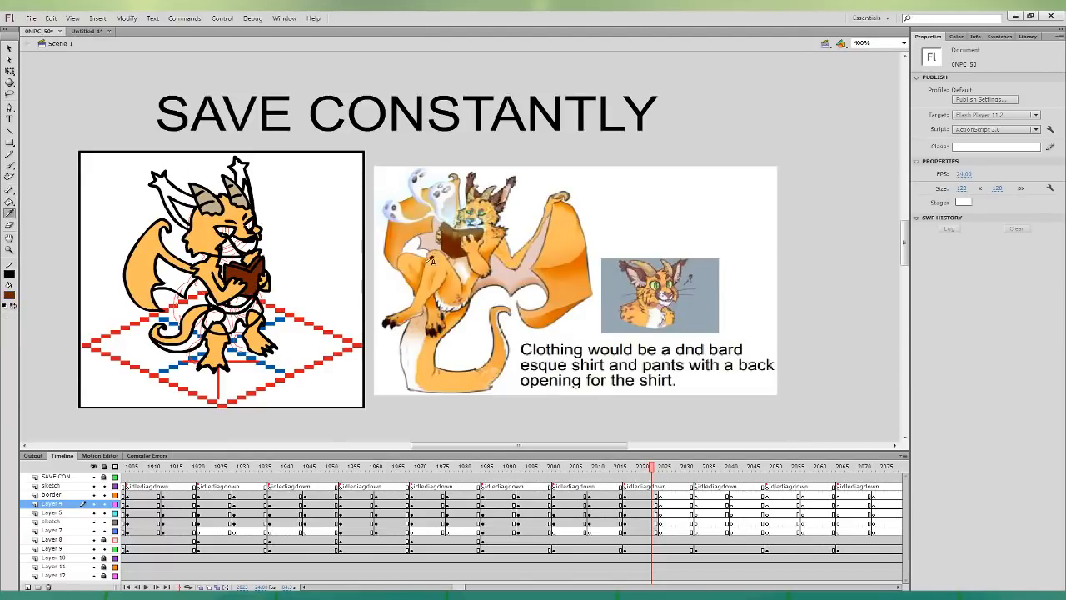
left_click(431, 260)
key("v")
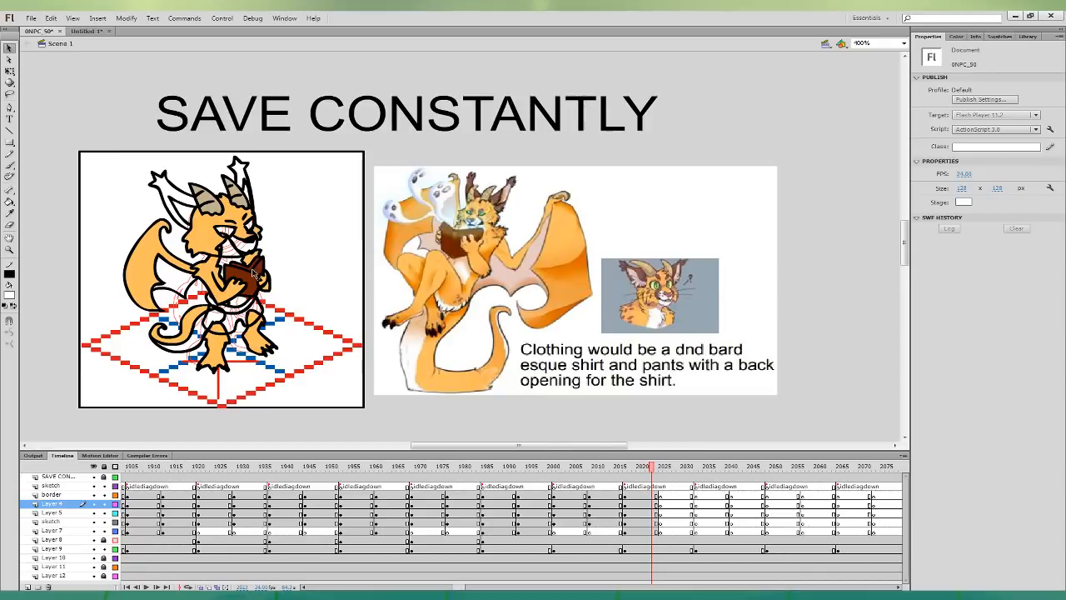
key("k")
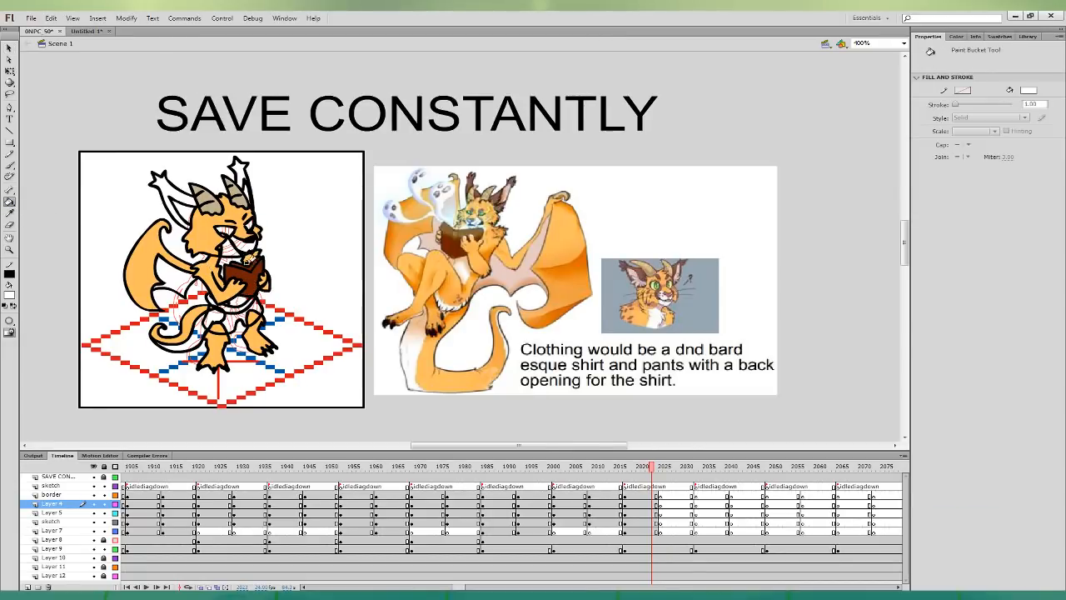
- Sample the off-white from the reference tail and fill the muzzle, the tail's underside and the wing membrane with it
left_click(9, 212)
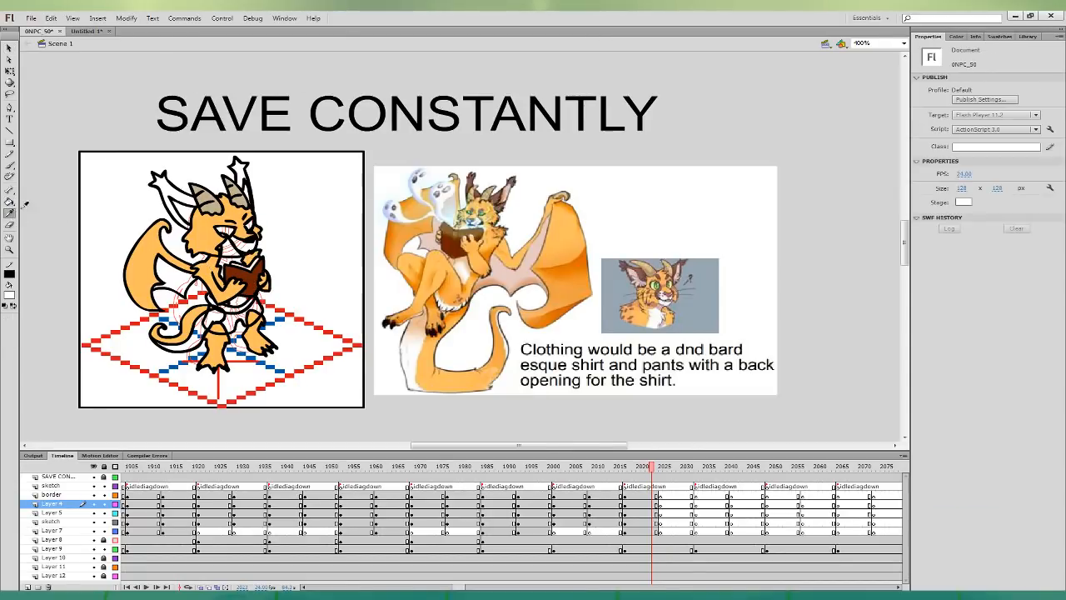
left_click(420, 337)
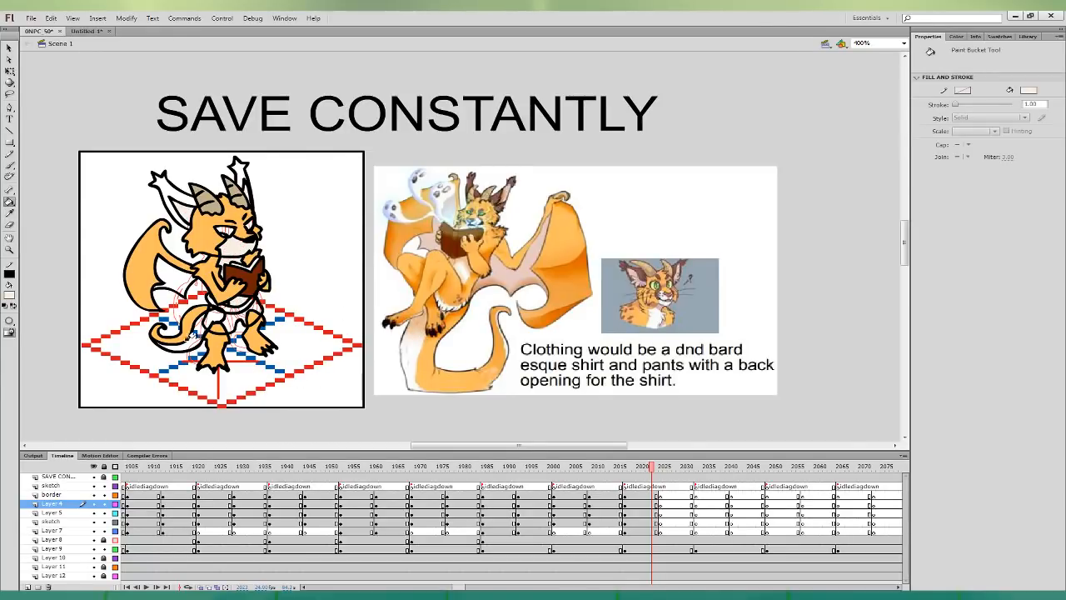
left_click(193, 338)
left_click(178, 279)
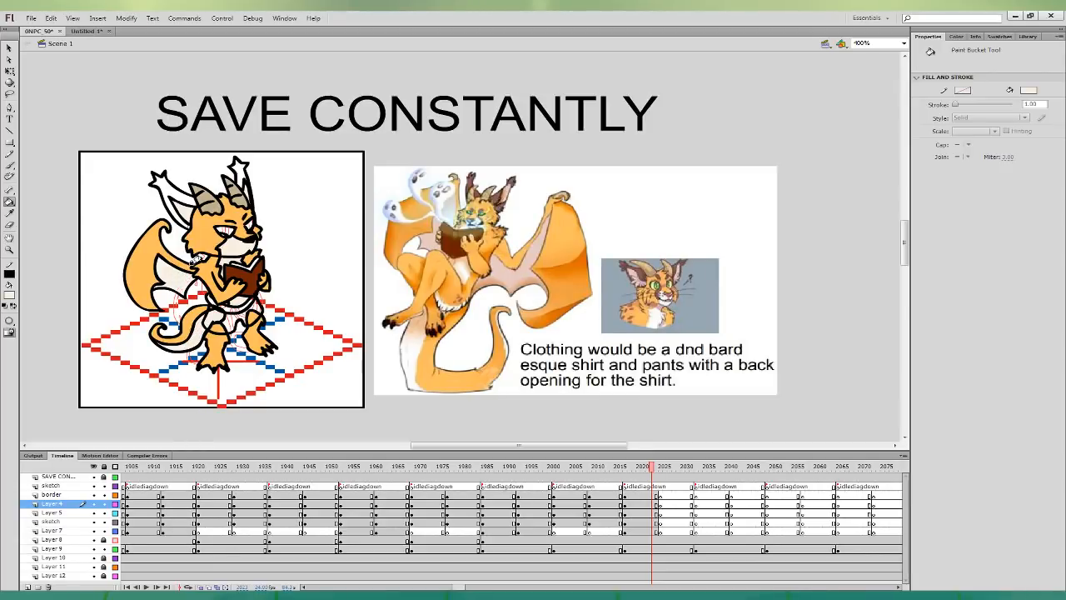
- Recolour the wing membrane with the reference's pale pink, and fill the ears and their tufts with its dark reddish brown
left_click(10, 213)
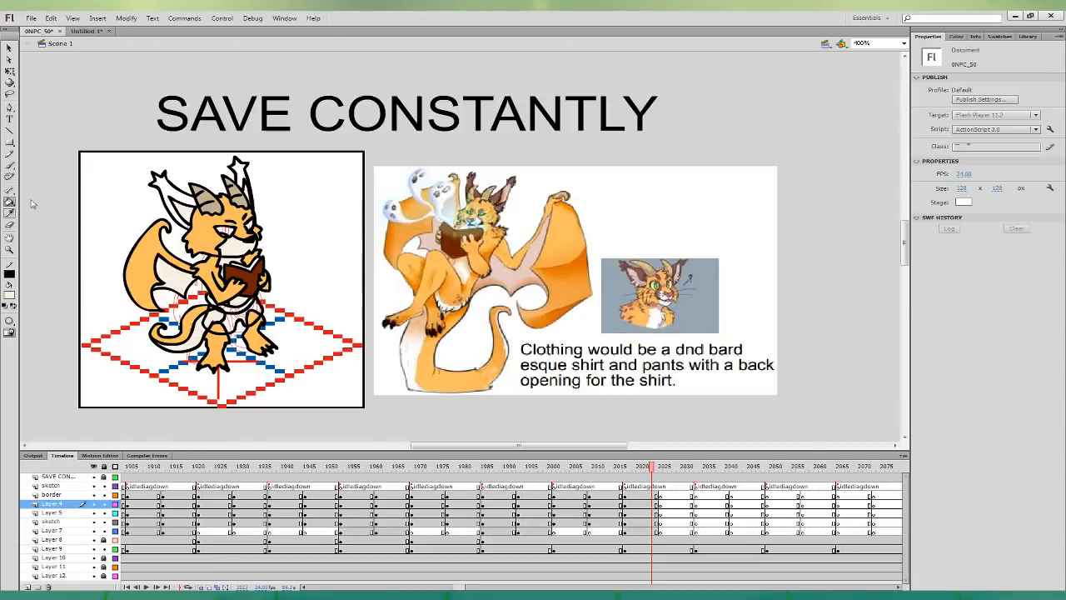
left_click(513, 275)
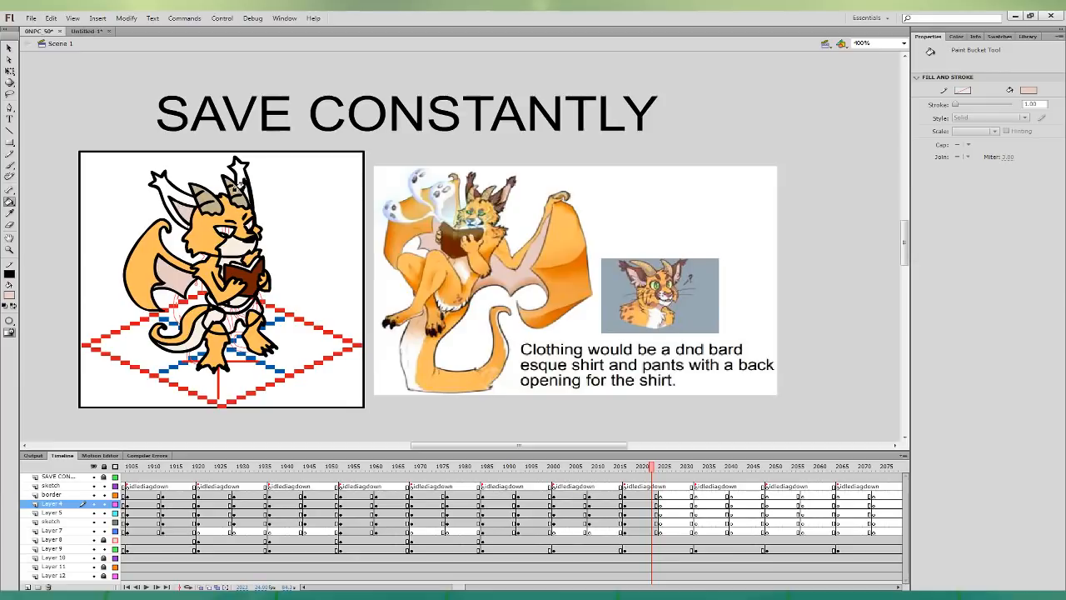
left_click(10, 213)
left_click(500, 193)
left_click(169, 195)
left_click(239, 171)
- Sample green from the reference face and fill the lynx's eyes with it
left_click(10, 214)
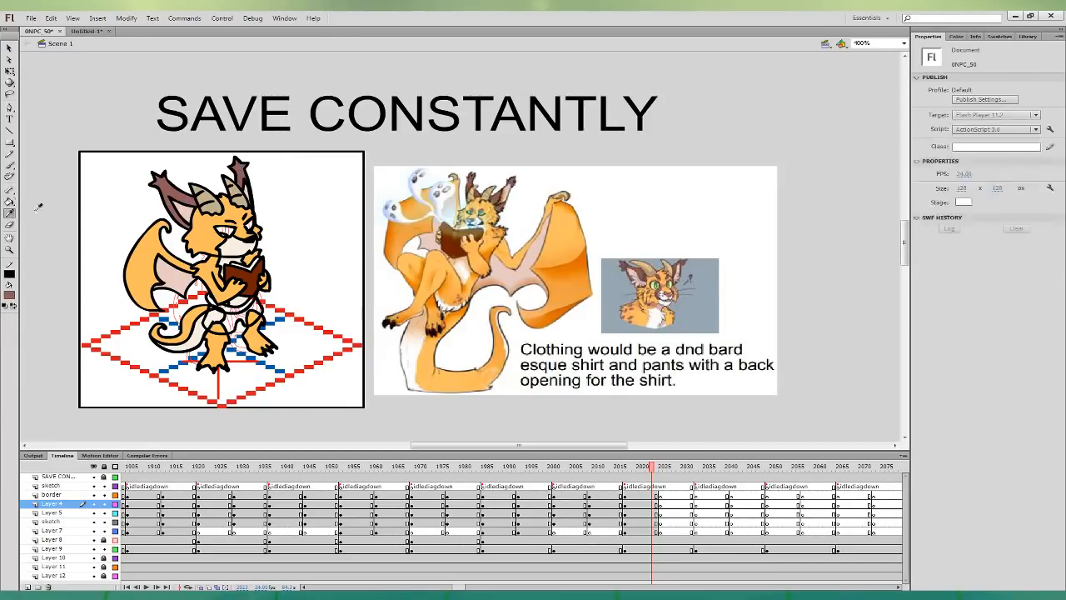
left_click(486, 211)
left_click(223, 225)
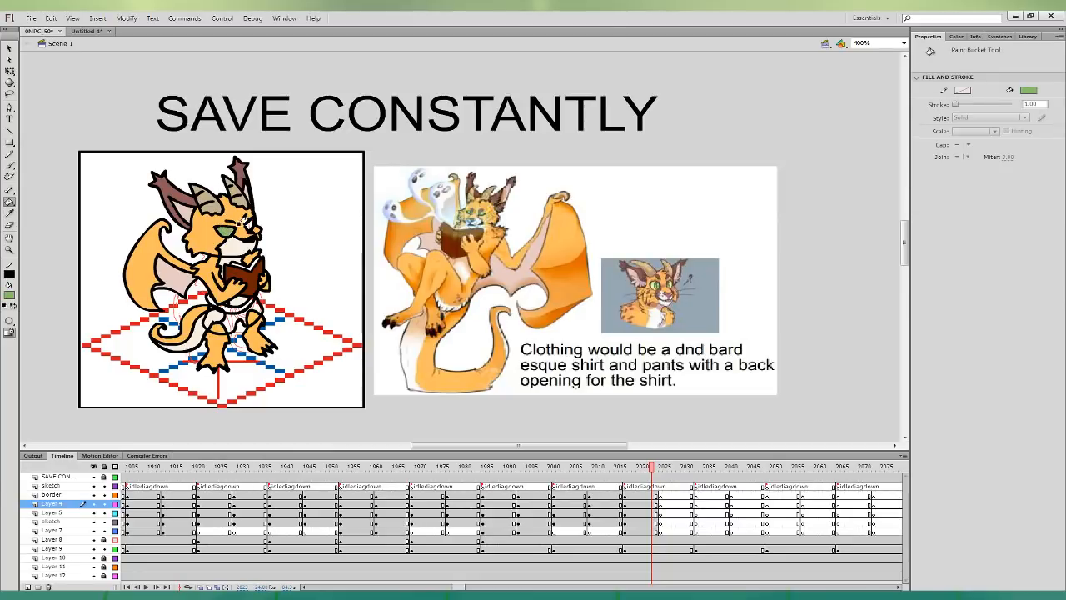
- Sample the book's dark brown and fill the lynx's pants and waistband with it
left_click(10, 213)
left_click(254, 275)
left_click(219, 308)
left_click(232, 320)
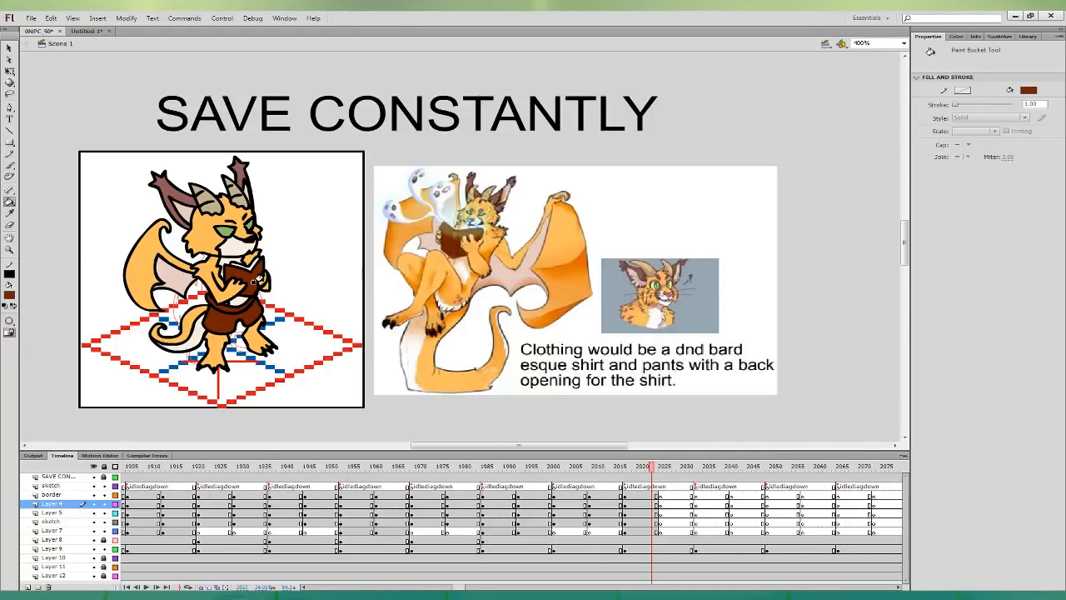
- Duplicate the wing on Layer 7, flip it horizontally, and move, narrow and rotate it into place behind the opposite shoulder
left_click(644, 532)
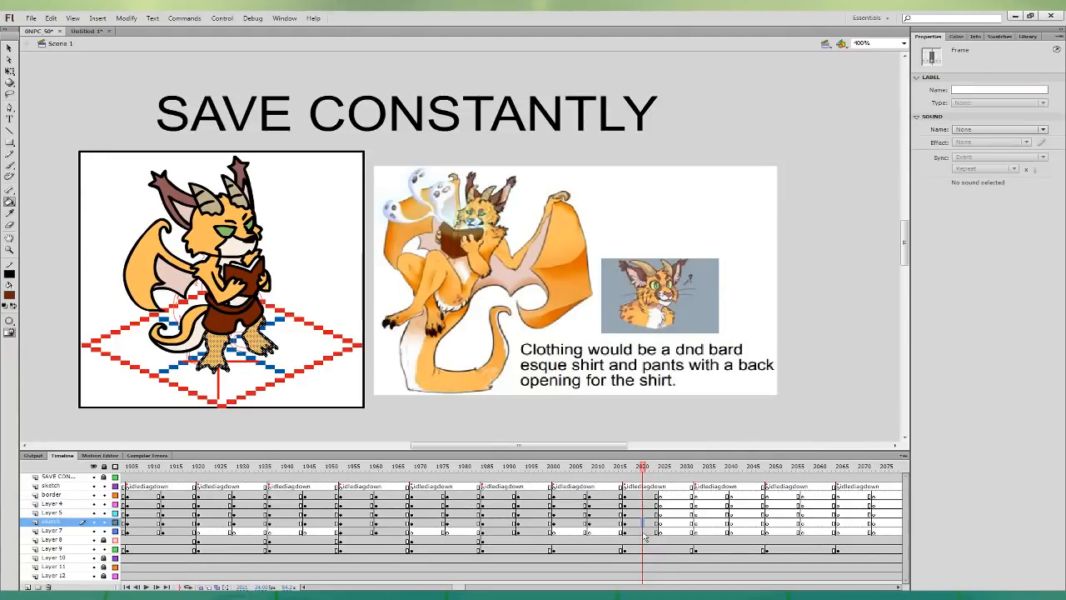
left_click(10, 72)
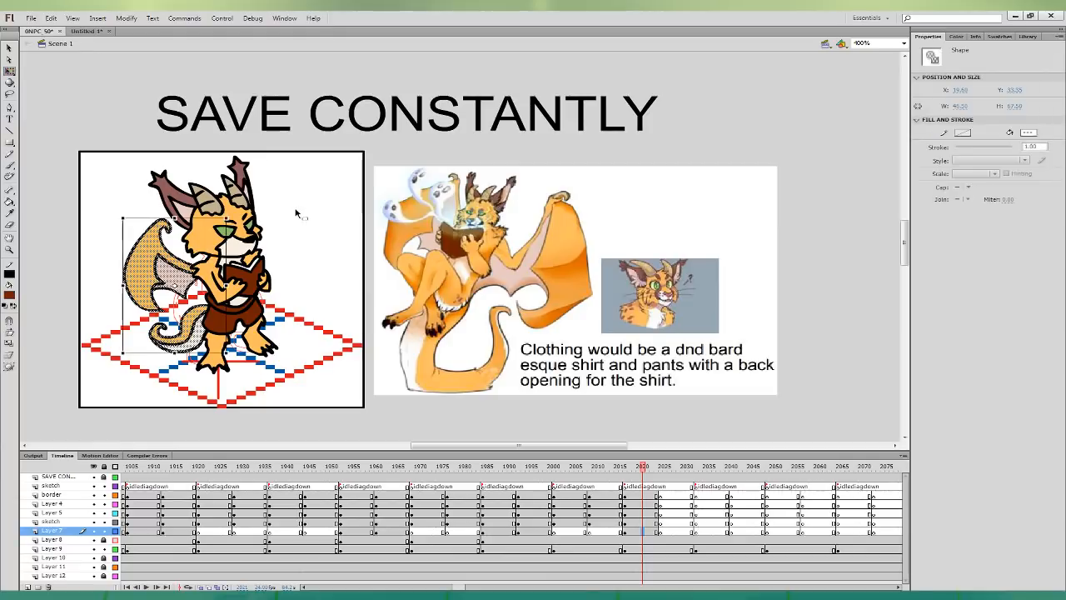
key("ctrl+d")
left_click(127, 18)
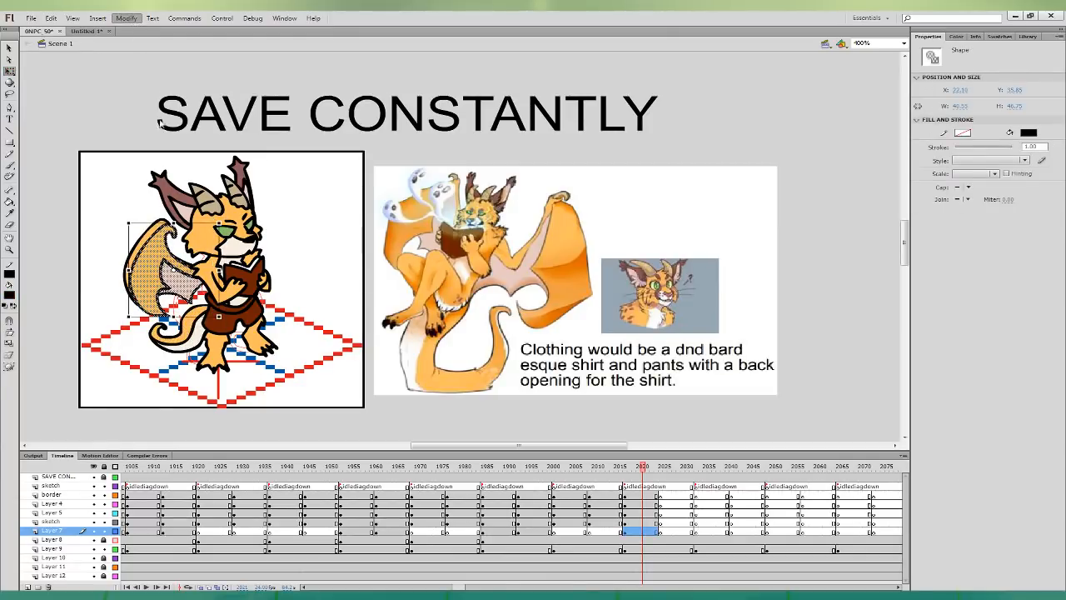
left_click(293, 254)
left_click_drag(188, 277, 280, 266)
left_click_drag(315, 209, 292, 199)
left_click_drag(288, 261, 277, 191)
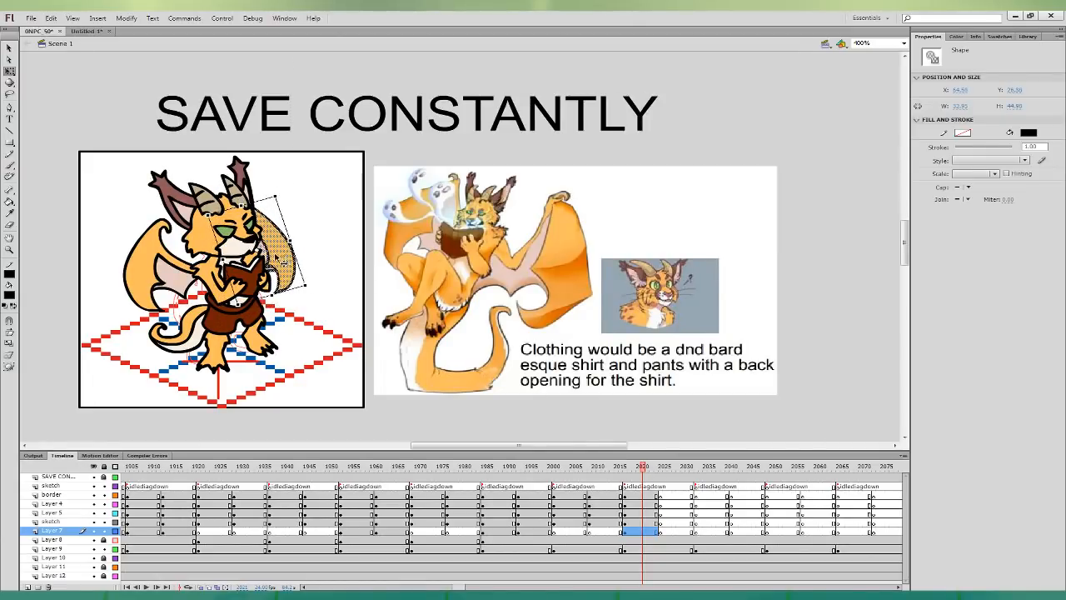
left_click_drag(276, 253, 280, 251)
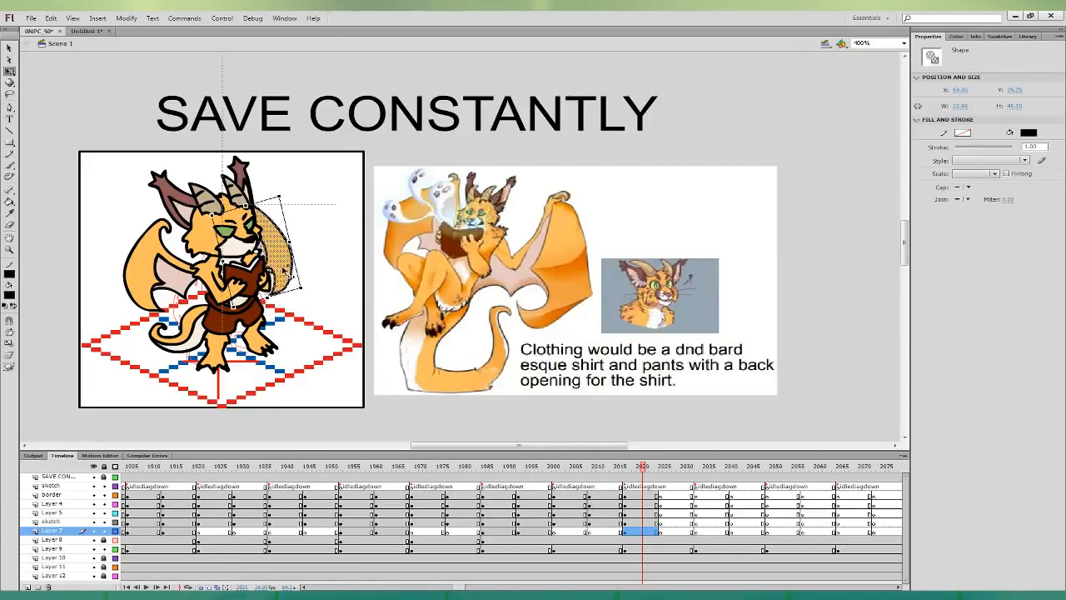
left_click(304, 331)
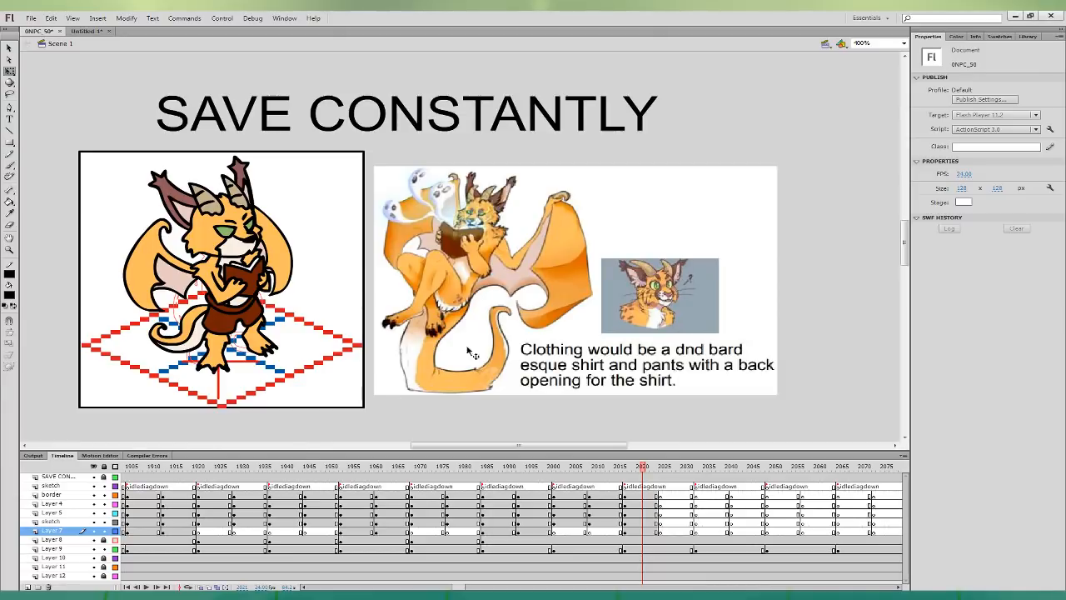
- Carry the finished lynx into the second idle keyframe on all art layers and slightly squash each leg from its top
mouse_move(639, 532)
left_mouse_down()
mouse_move(639, 496)
mouse_move(661, 499)
left_mouse_up()
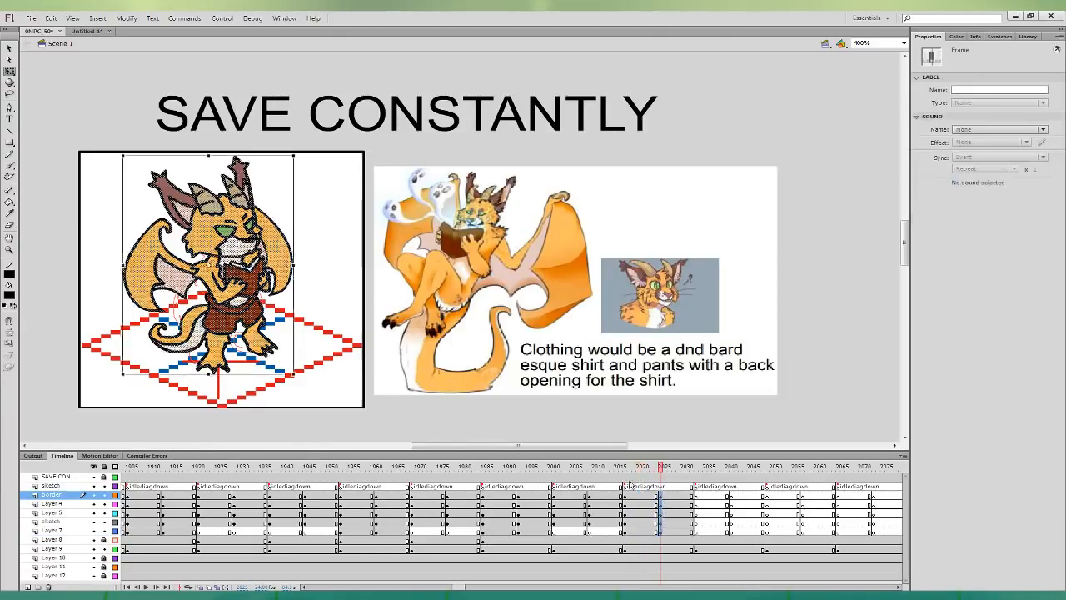
left_click(318, 353)
left_click(266, 329)
left_click_drag(260, 307, 214, 324)
left_click(215, 346)
left_click_drag(218, 323, 219, 323)
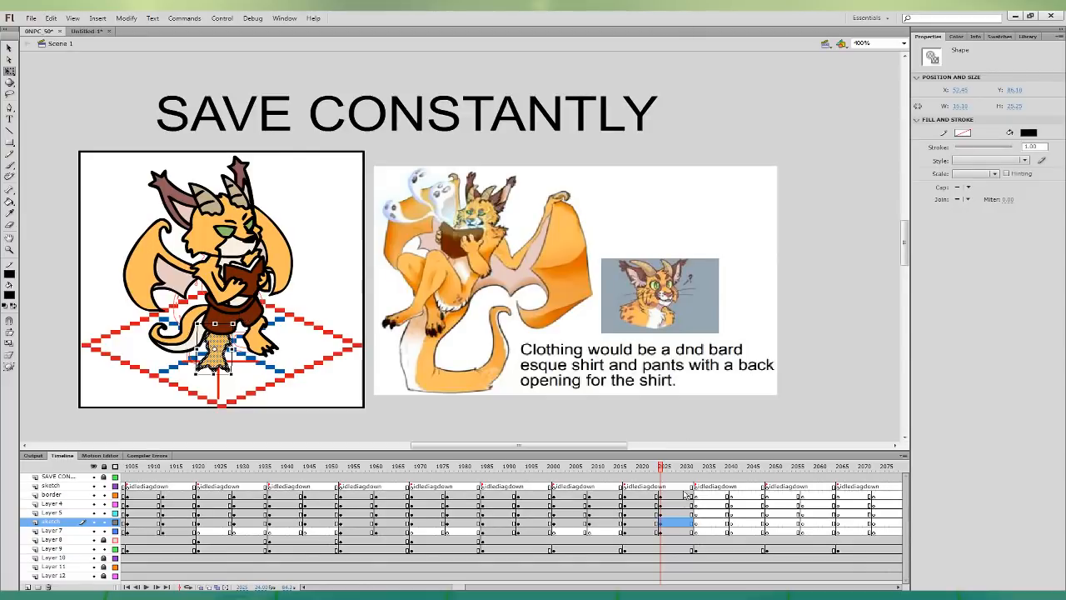
- Nudge the border, Layer 4 and Layer 5 artwork down in the second keyframe, adjust the arms and book, and compare the poses
left_click_drag(675, 496, 675, 513)
key("Down")
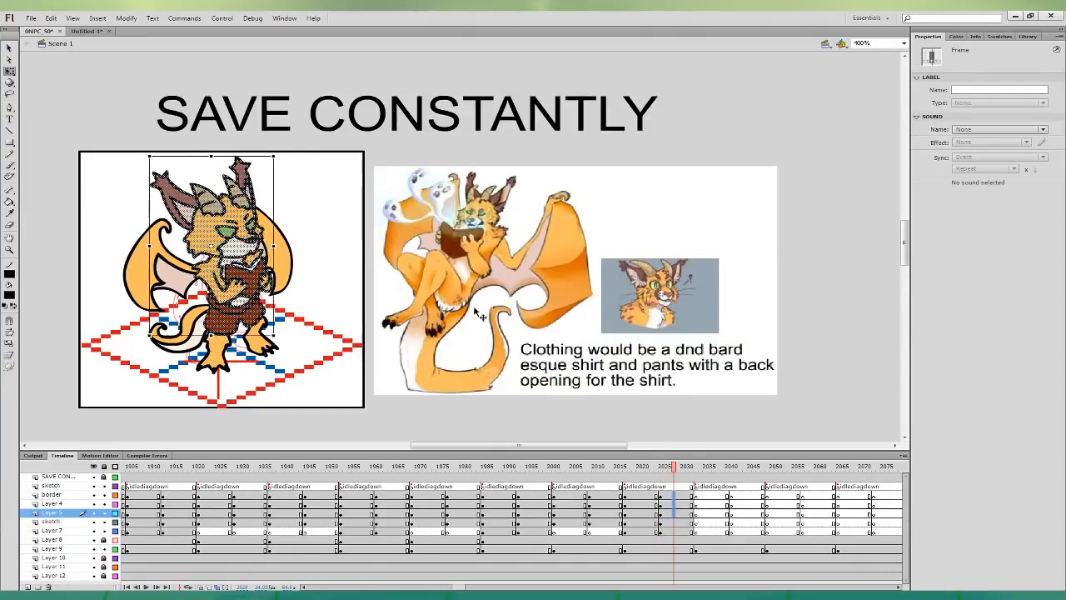
left_click(659, 503)
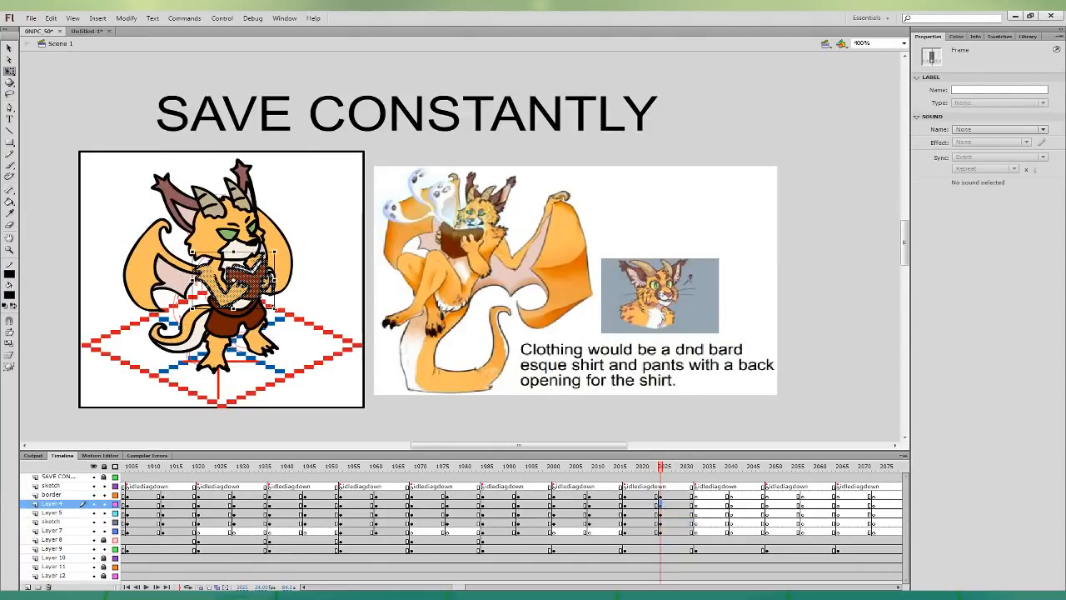
left_click_drag(274, 308, 255, 306)
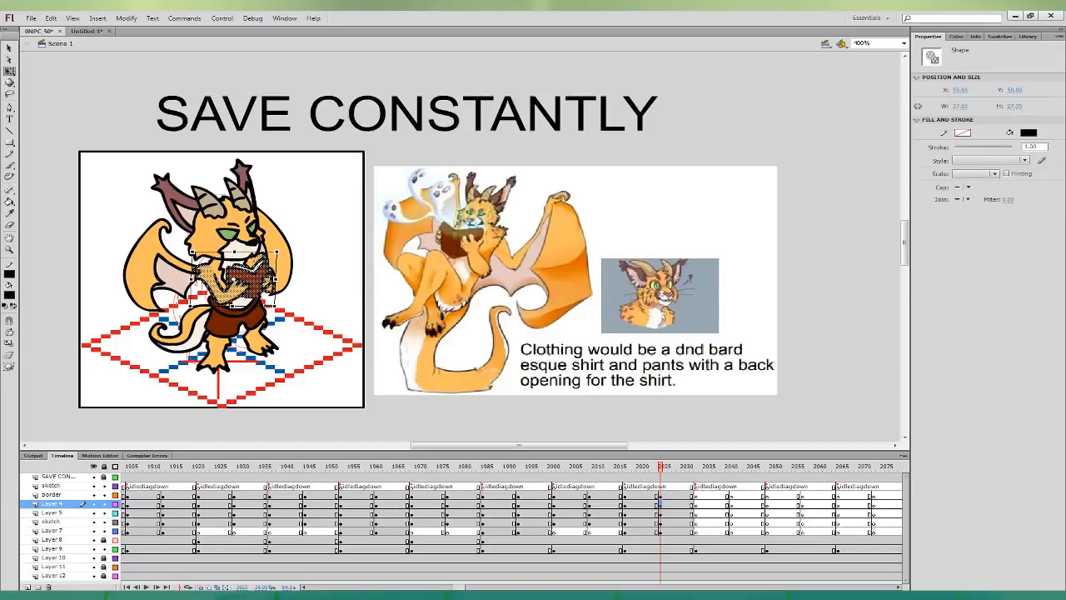
left_click(657, 495)
left_click(665, 496)
left_click(657, 523)
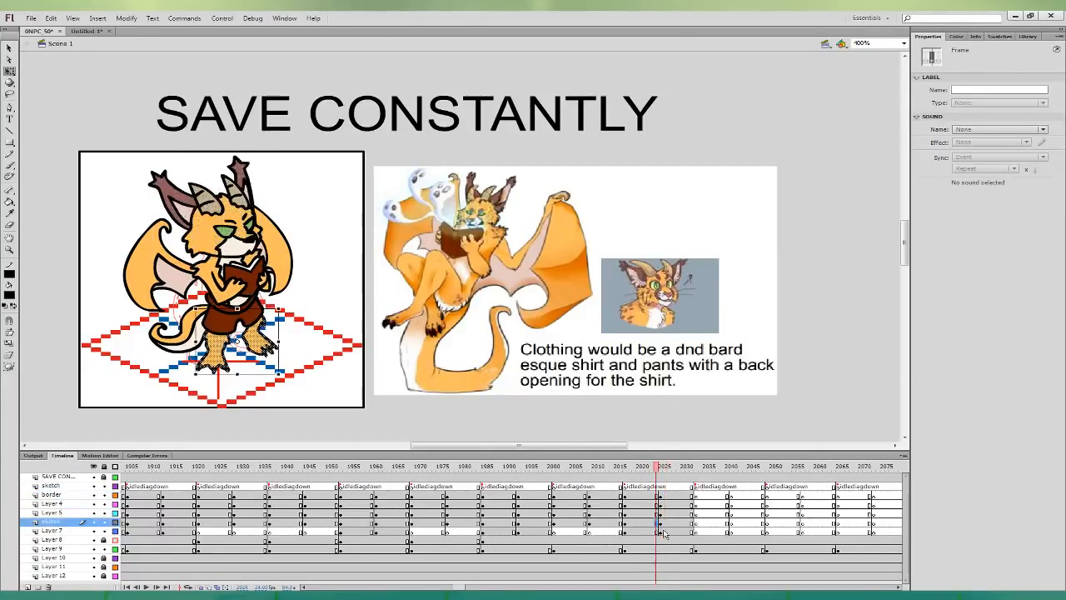
- Skew both wings slightly on Layer 7 in the second keyframe for the idle movement
left_click(666, 530)
left_click(297, 255)
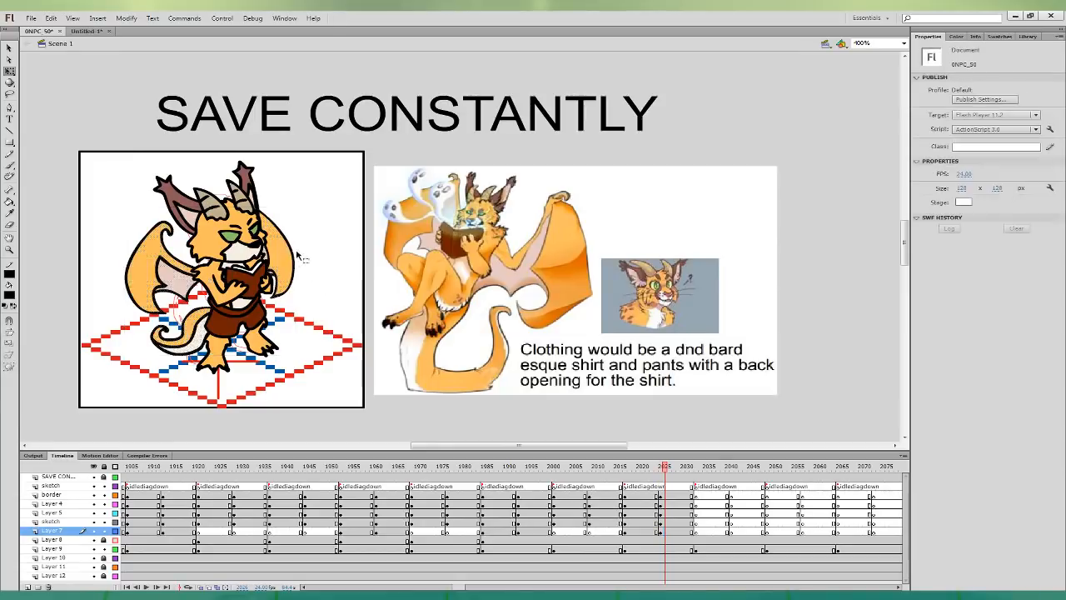
left_click(287, 255)
left_click_drag(297, 249, 297, 255)
left_click(150, 255)
left_click(173, 277, "shift")
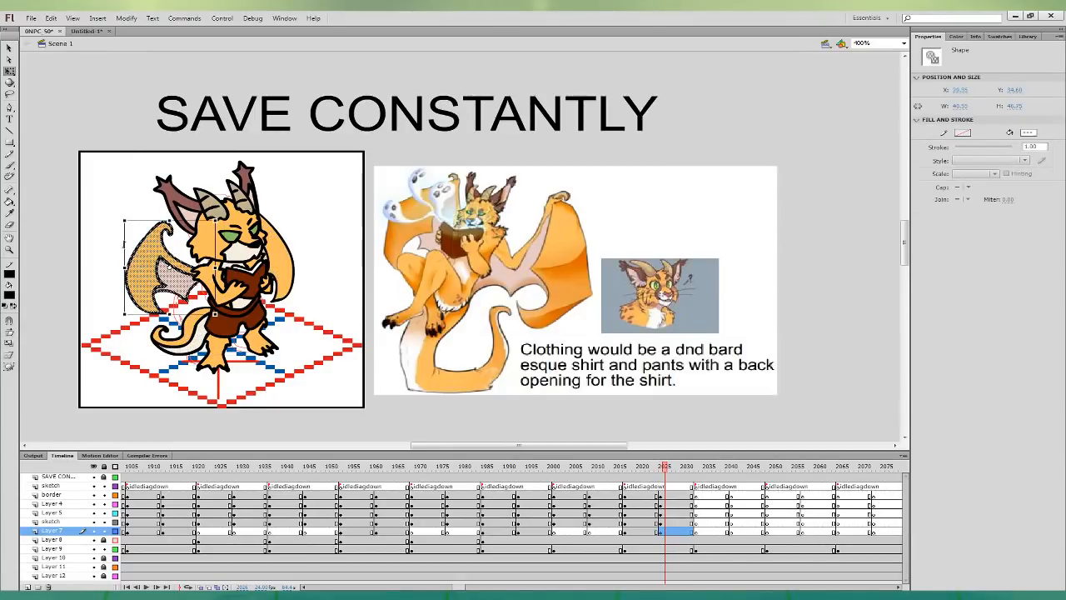
left_click_drag(124, 244, 124, 250)
- Skew the curled tail slightly in the second keyframe and compare it with the first pose
left_click(185, 323)
left_click(190, 337, "shift")
left_click_drag(150, 325, 150, 323)
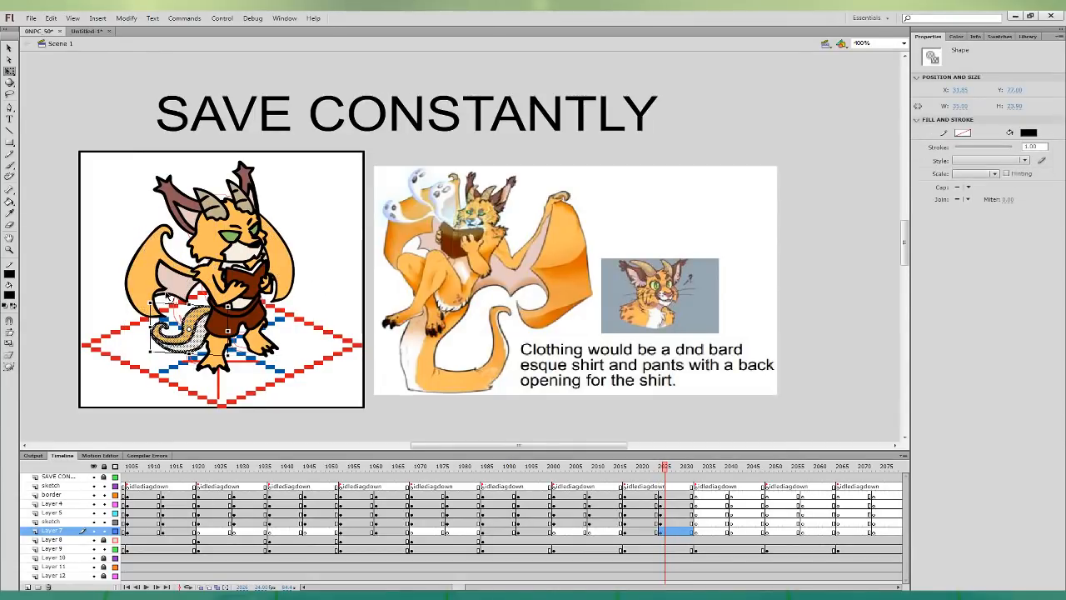
left_click(644, 523)
left_click(666, 523)
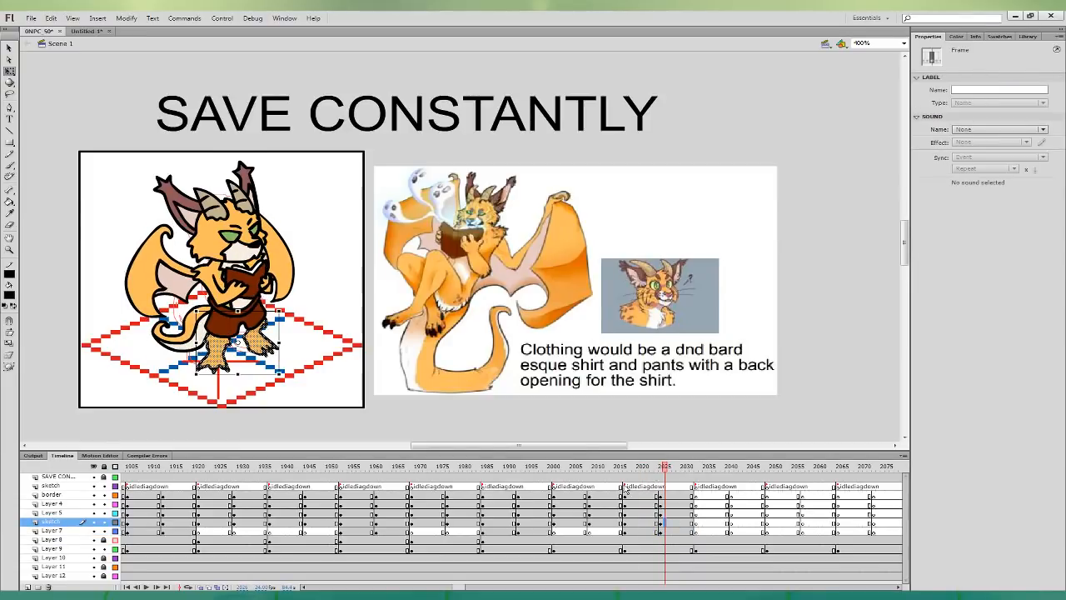
- Copy the lynx's idlediagdown frames from all art layers and paste them over the existing frames in the Untitled-1 document
left_click_drag(626, 490, 692, 530)
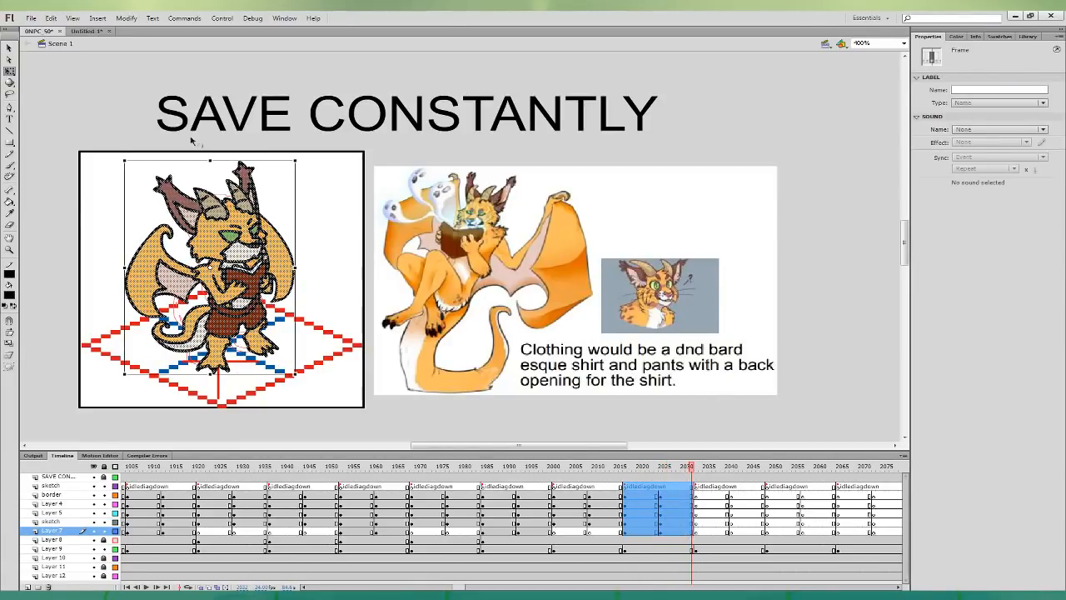
left_click(87, 32)
left_click(69, 521, "shift")
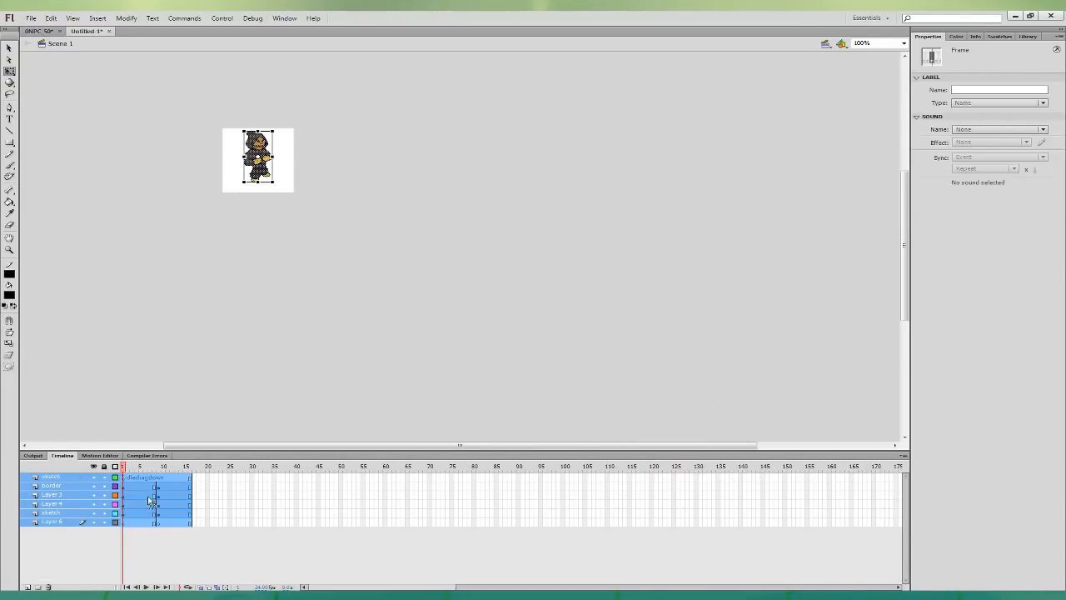
left_click(208, 367)
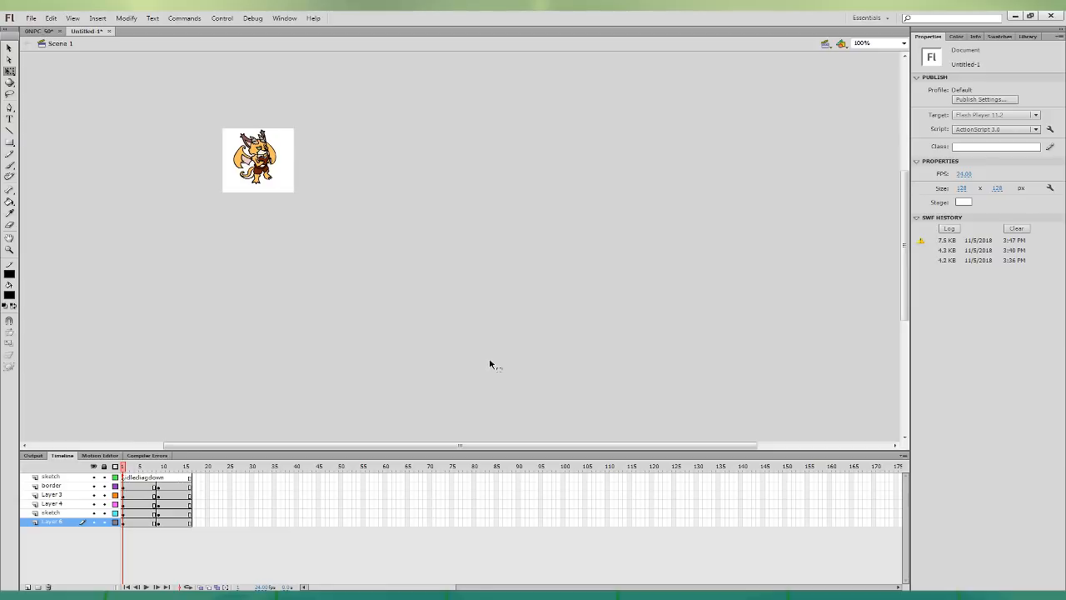
- Return to the 0NPC_50 document, go to the armoured character's idlediagdown frames following the lynx, and save the file
key("ctrl+Tab")
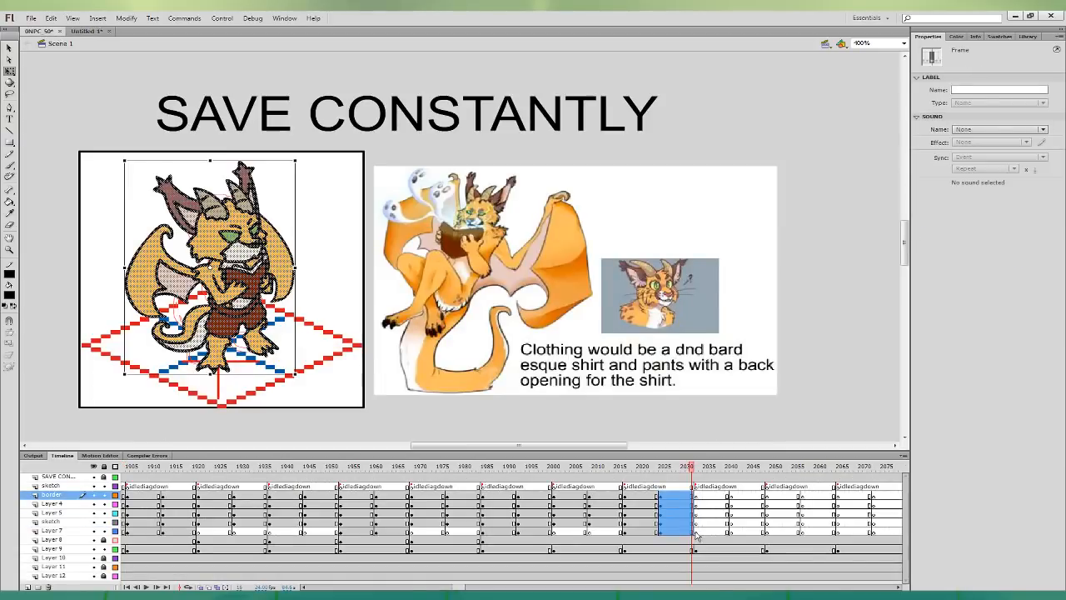
left_click(697, 533)
left_click(898, 587)
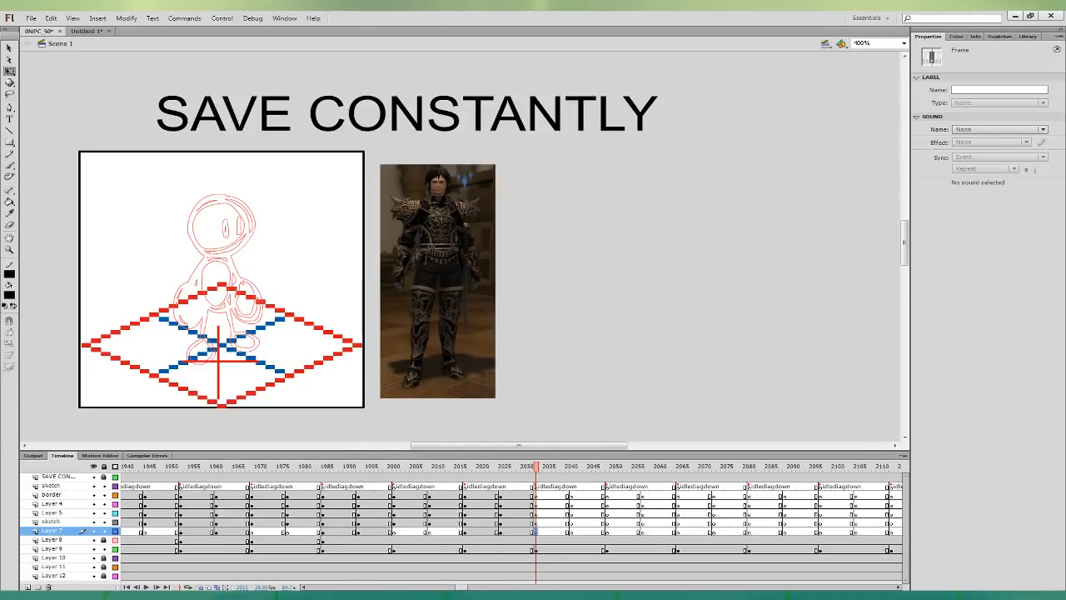
key("ctrl+s")
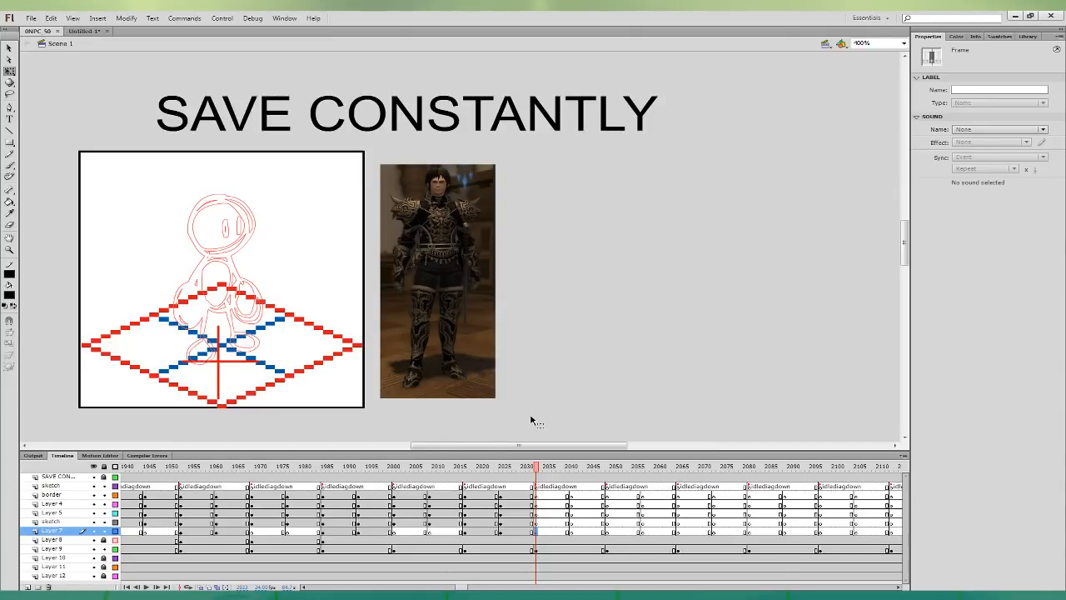
- Brush the armoured character's head on the border layer with black outlines for the short spiky hair, face, ear and eyes
mouse_move(903, 242)
left_mouse_down()
mouse_move(902, 265)
mouse_move(903, 237)
left_mouse_up()
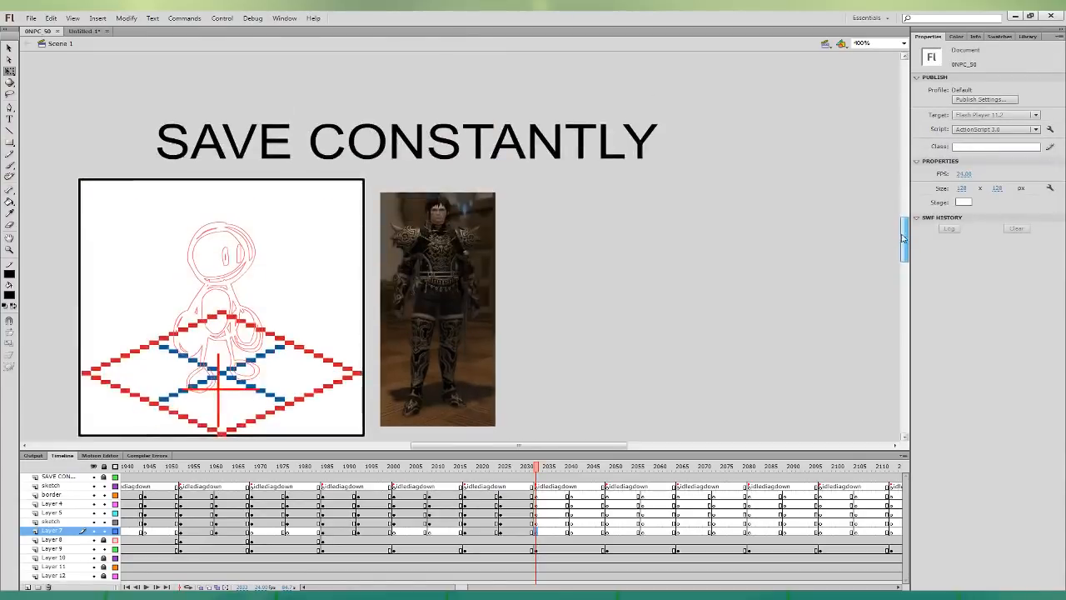
left_click(567, 495)
left_click_drag(597, 392, 736, 354)
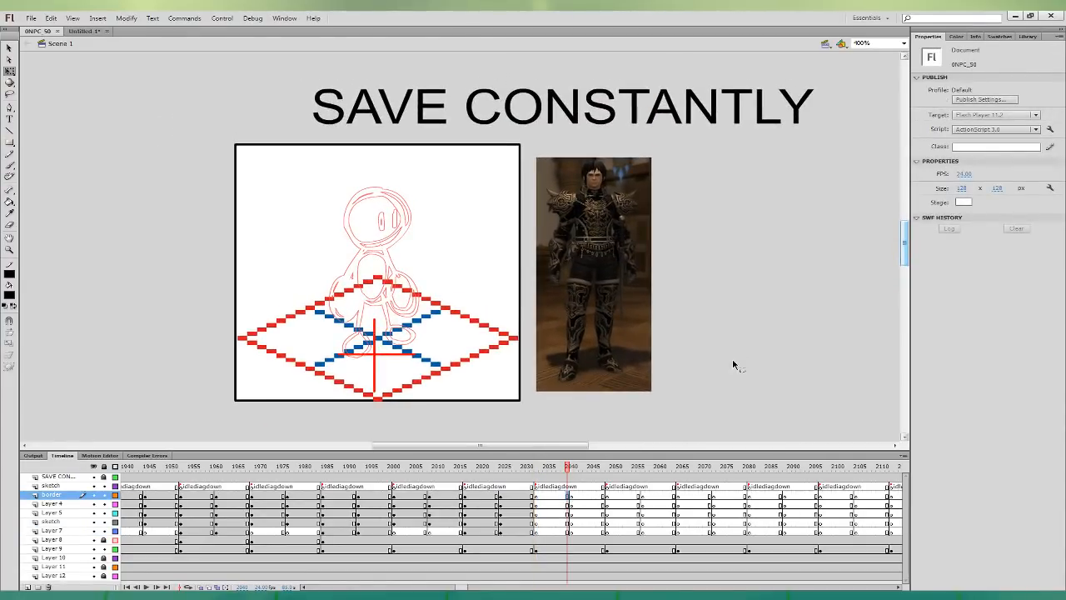
left_click(9, 165)
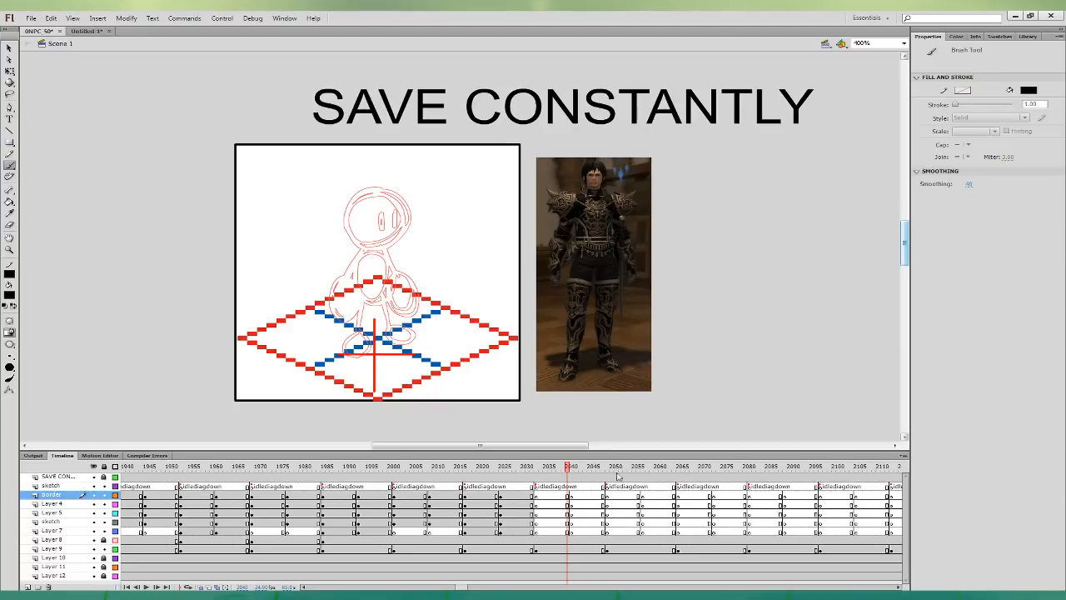
left_click(568, 497)
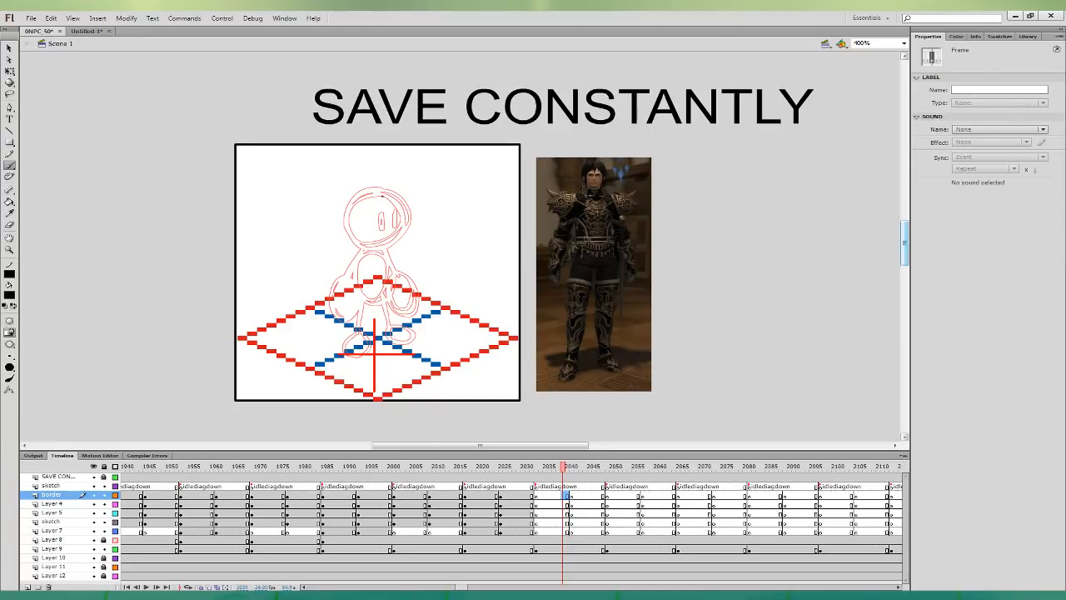
mouse_move(366, 210)
left_mouse_down()
mouse_move(401, 196)
mouse_move(401, 178)
mouse_move(358, 172)
mouse_move(339, 200)
mouse_move(347, 231)
mouse_move(368, 208)
mouse_move(366, 241)
mouse_move(377, 208)
mouse_move(367, 239)
mouse_move(358, 223)
mouse_move(366, 241)
mouse_move(395, 239)
mouse_move(412, 198)
left_mouse_up()
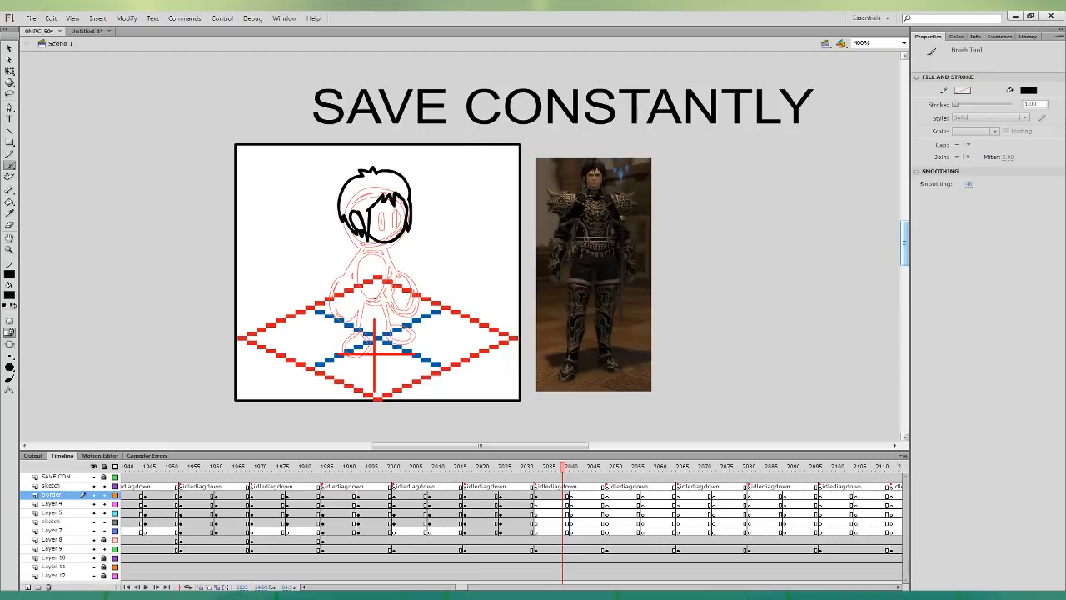
mouse_move(375, 214)
left_mouse_down()
mouse_move(406, 214)
mouse_move(399, 226)
left_mouse_up()
key("ctrl+z")
- Nudge the head artwork slightly up and to the left over the base sketch
left_click(570, 496)
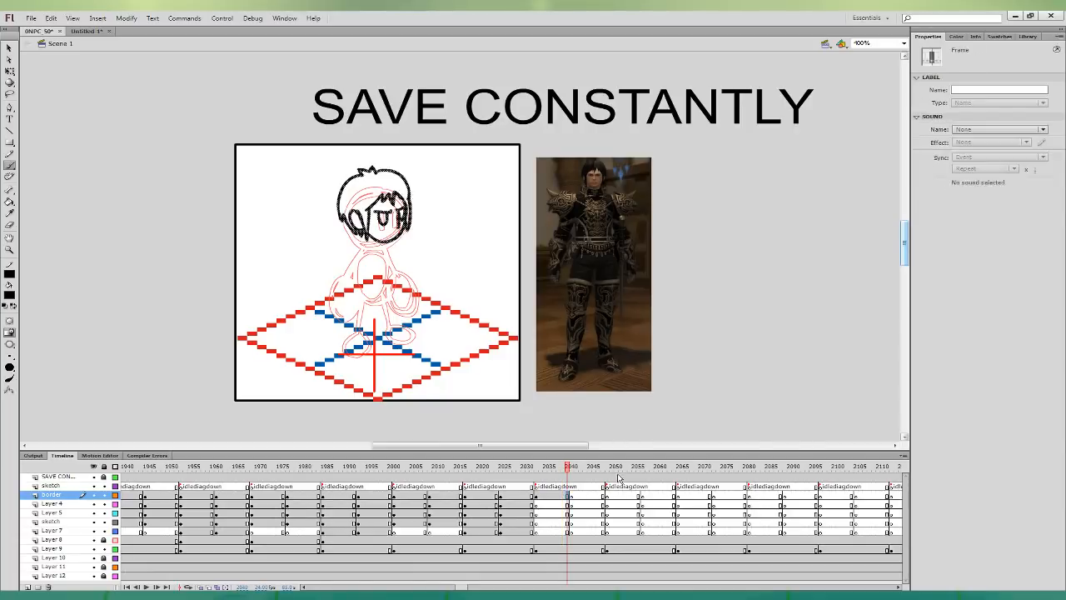
key("Up")
key("Up")
key("Up")
key("Up")
key("Up")
key("Up")
key("Up")
key("Left")
key("Left")
key("Left")
key("Left")
key("Left")
key("Left")
key("Left")
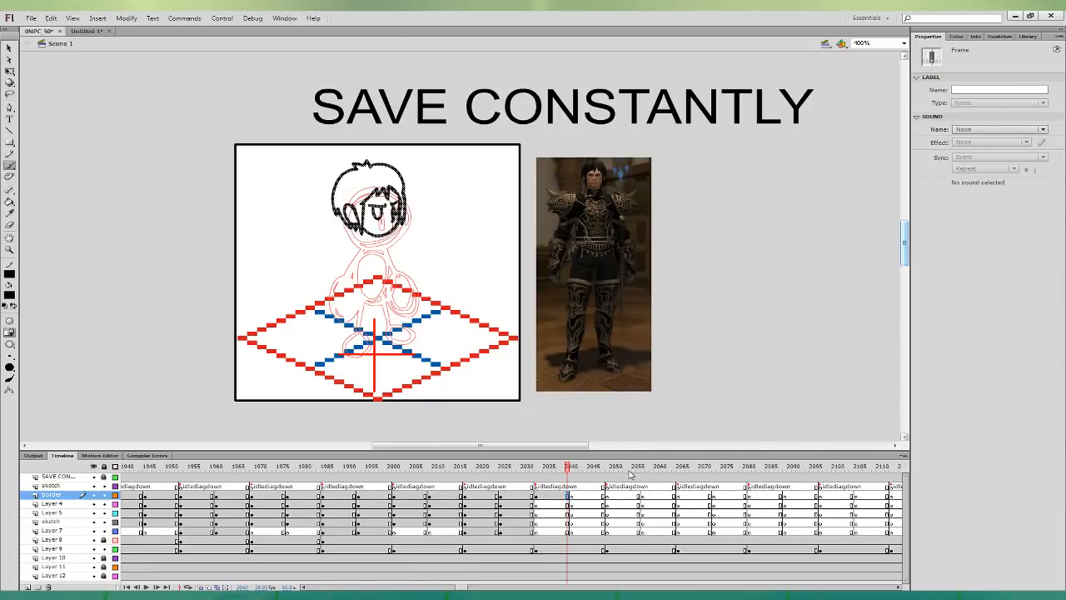
- Outline the near shoulder and the torso on Layer 4 beneath the head
left_click(567, 505)
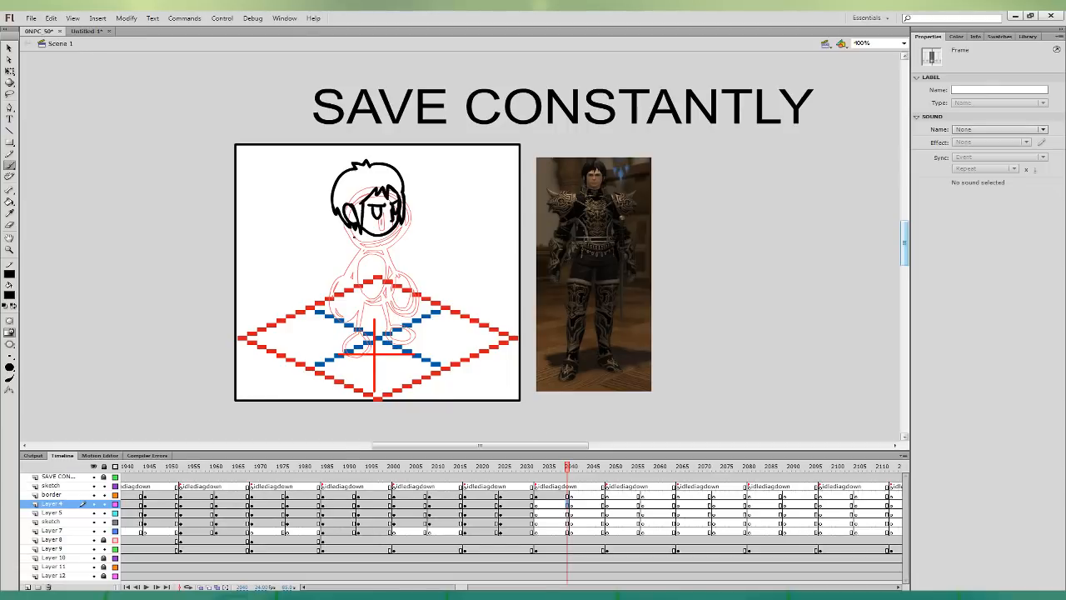
mouse_move(351, 220)
left_mouse_down()
mouse_move(371, 245)
mouse_move(385, 221)
mouse_move(363, 215)
mouse_move(331, 255)
mouse_move(347, 267)
mouse_move(370, 245)
left_mouse_up()
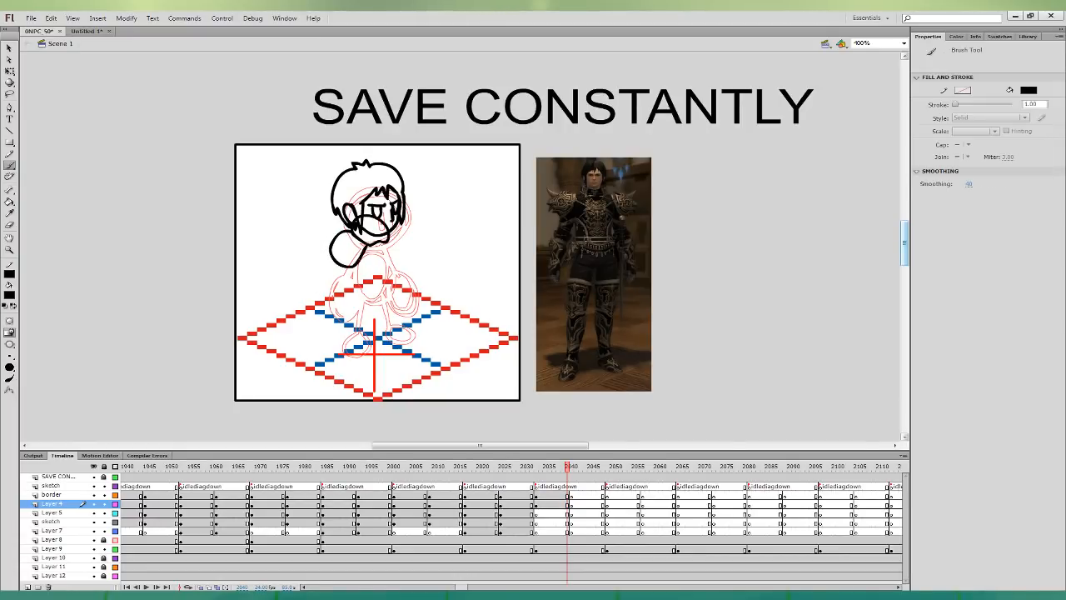
mouse_move(348, 269)
left_mouse_down()
mouse_move(353, 286)
mouse_move(380, 291)
mouse_move(398, 278)
mouse_move(388, 230)
left_mouse_up()
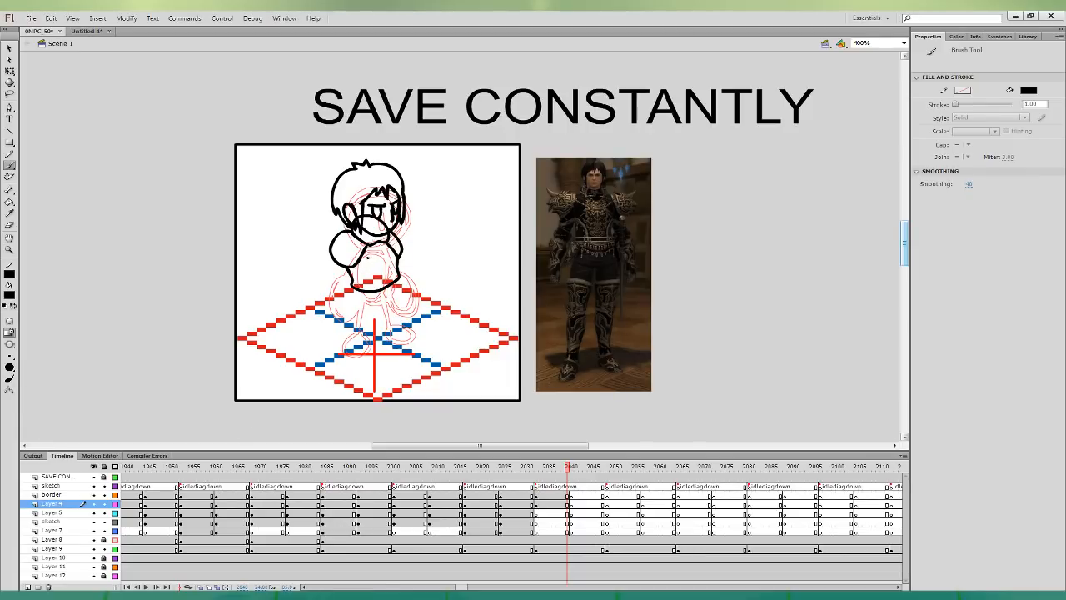
- Draw the collar, the chest armour lines and a flared belt around the waist on Layer 4
left_click_drag(367, 259, 390, 254)
left_click_drag(391, 273, 391, 281)
key("ctrl+z")
key("ctrl+z")
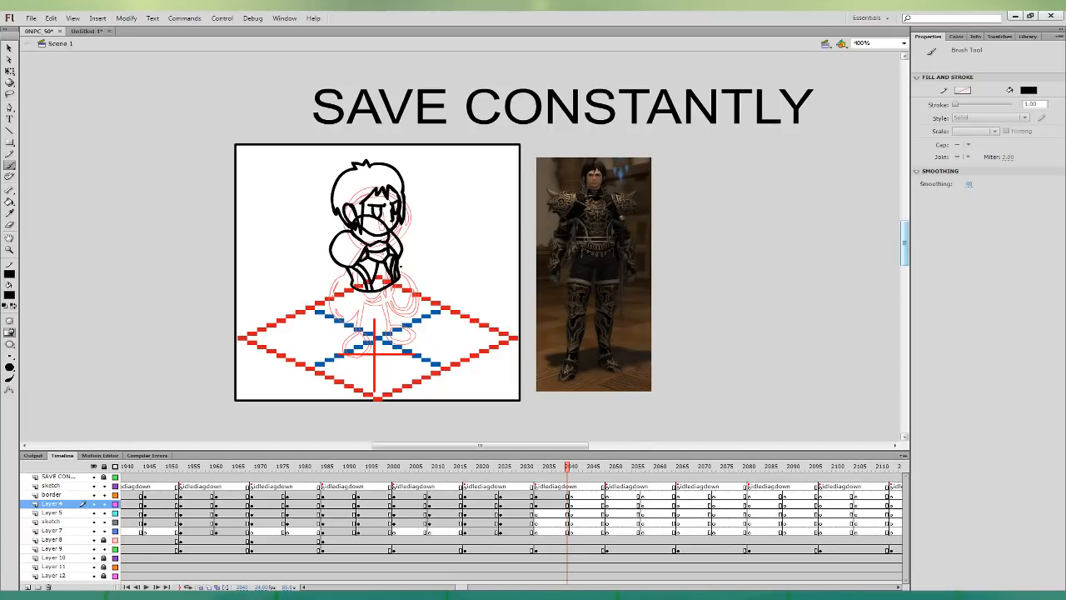
mouse_move(347, 287)
left_mouse_down()
mouse_move(382, 297)
mouse_move(402, 277)
left_mouse_up()
mouse_move(348, 291)
left_mouse_down()
mouse_move(364, 305)
mouse_move(405, 296)
mouse_move(403, 283)
mouse_move(372, 306)
mouse_move(400, 294)
left_mouse_up()
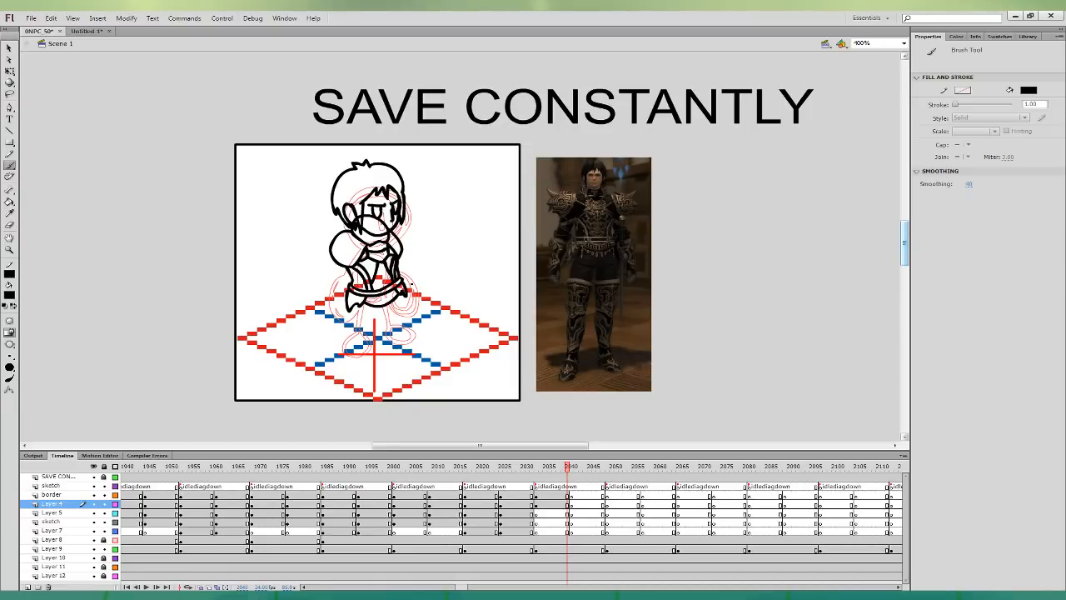
- Shift the head and torso outlines down one layer to free the border layer's first keyframe for armour
left_click_drag(535, 495, 536, 514)
left_click(537, 495)
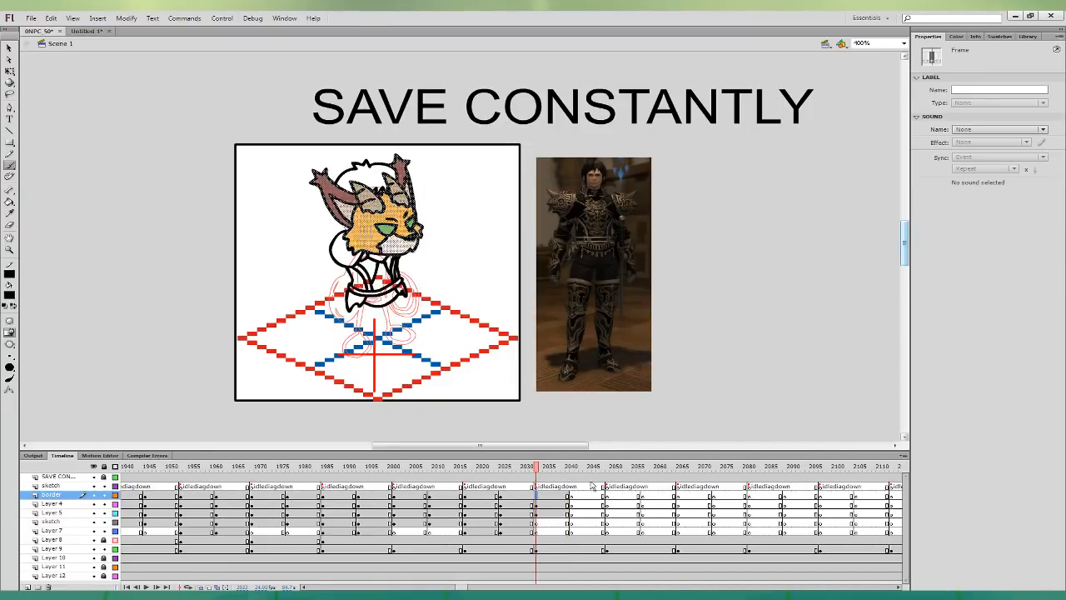
left_click(568, 495)
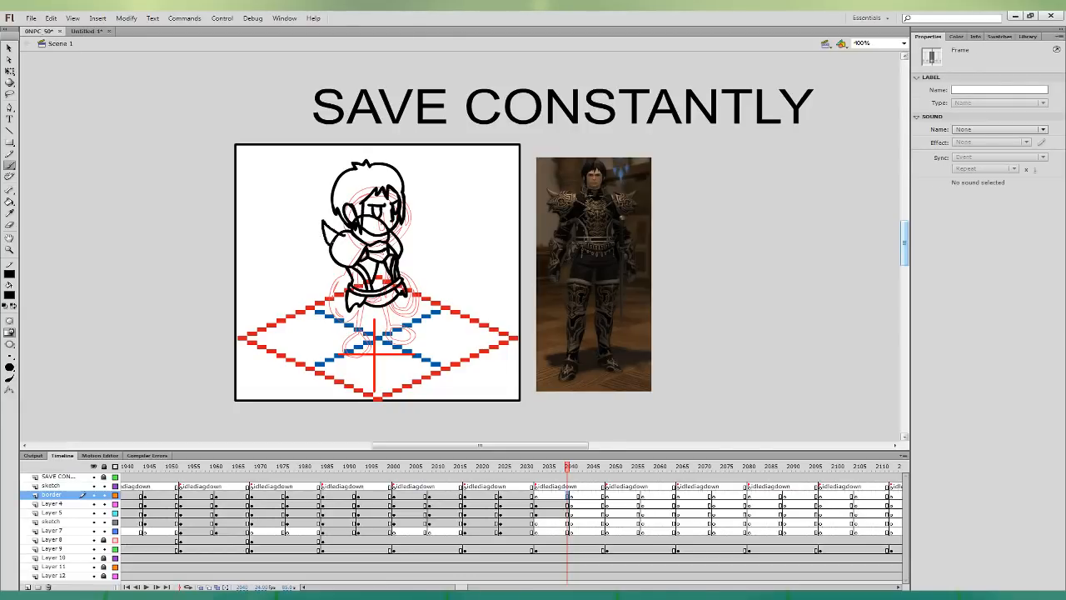
- Draw the spiked pauldron over the near shoulder on the border layer
key("b")
mouse_move(336, 218)
left_mouse_down()
mouse_move(318, 254)
mouse_move(355, 259)
mouse_move(352, 232)
mouse_move(340, 260)
mouse_move(346, 233)
left_mouse_up()
key("ctrl+z")
key("ctrl+z")
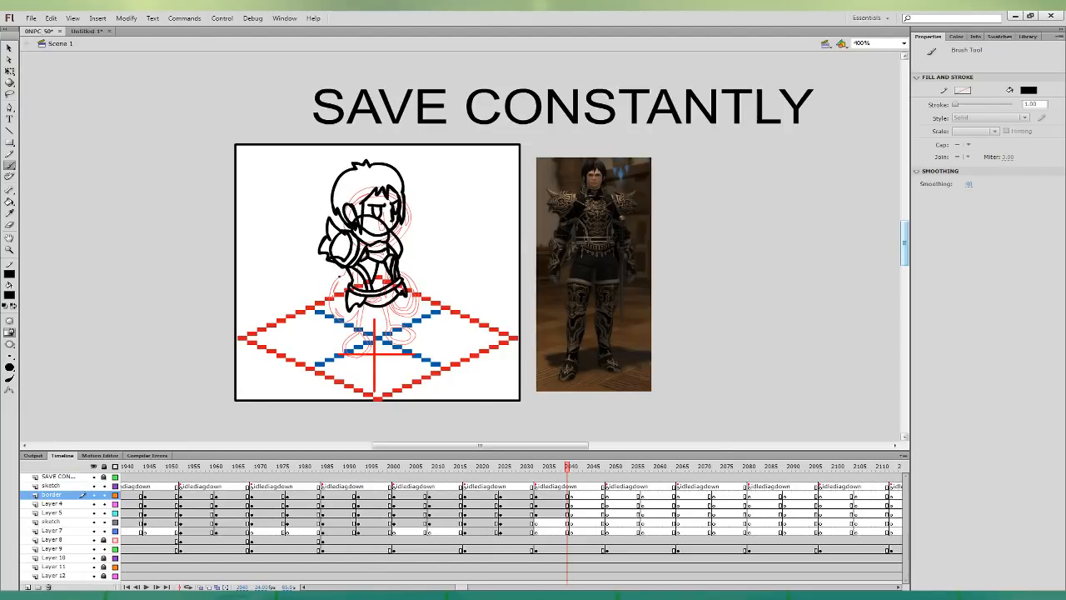
- Draw the near arm with its forearm guard and hand hanging below the pauldron on the border layer
mouse_move(338, 277)
left_mouse_down()
mouse_move(332, 314)
mouse_move(340, 279)
mouse_move(338, 297)
mouse_move(328, 278)
mouse_move(341, 279)
mouse_move(341, 299)
mouse_move(354, 260)
mouse_move(328, 276)
left_mouse_up()
key("ctrl+z")
key("ctrl+z")
key("ctrl+z")
- Draw both thighs below the belt on the lower sketch layer
left_click(569, 521)
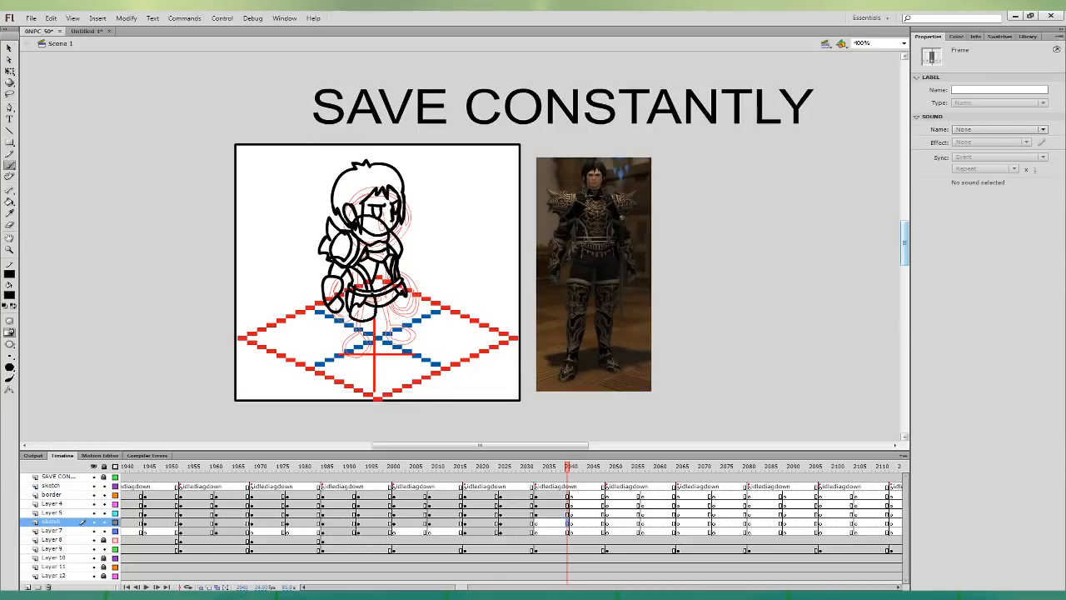
key("ctrl+z")
key("ctrl+z")
key("ctrl+z")
key("ctrl+z")
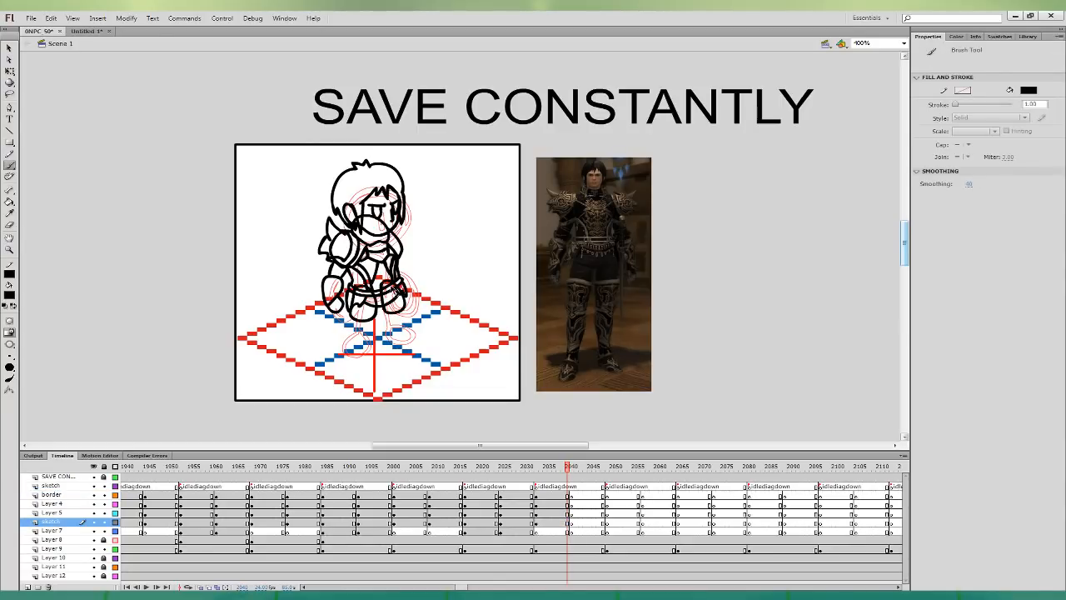
left_click_drag(405, 295, 399, 284)
- Outline both lower legs and boots on the lower sketch layer, redoing strokes until the shapes fit the base sketch
left_click_drag(346, 323, 353, 359)
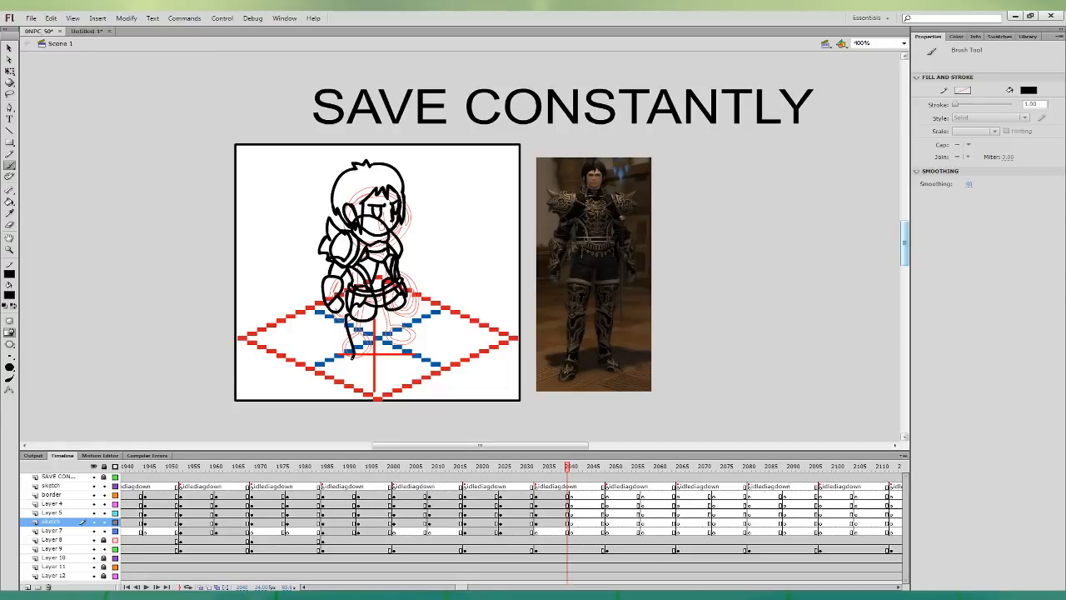
key("ctrl+z")
mouse_move(349, 314)
left_mouse_down()
mouse_move(341, 366)
mouse_move(367, 367)
left_mouse_up()
key("ctrl+z")
key("ctrl+z")
key("ctrl+z")
mouse_move(377, 327)
left_mouse_down()
mouse_move(375, 314)
mouse_move(407, 345)
mouse_move(406, 306)
mouse_move(383, 318)
mouse_move(404, 347)
mouse_move(407, 303)
left_mouse_up()
key("ctrl+z")
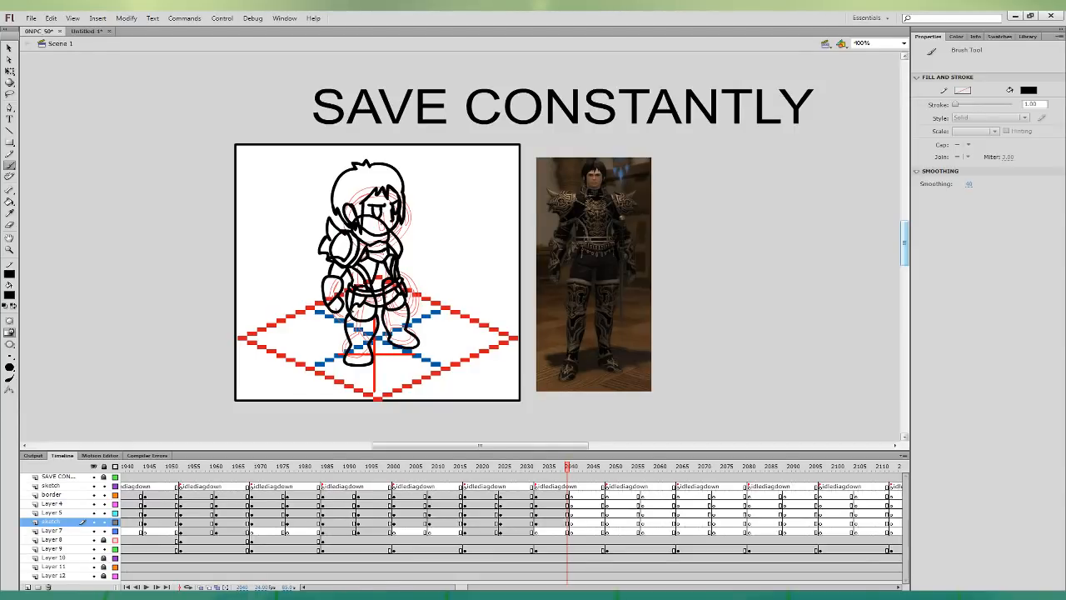
- Add armour detail lines to the thighs, knees and shins of both legs
left_click_drag(380, 313, 392, 307)
key("ctrl+z")
left_click_drag(357, 332, 348, 341)
left_click_drag(401, 321, 388, 331)
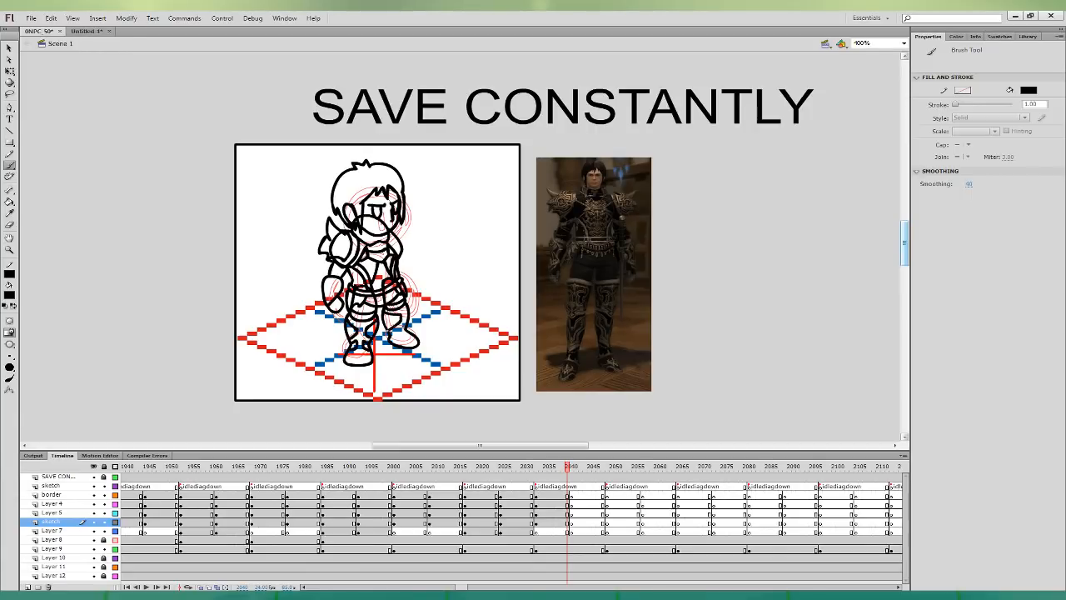
key("ctrl+z")
- Skew the leg artwork slightly so the feet shift to the left
left_click(10, 71)
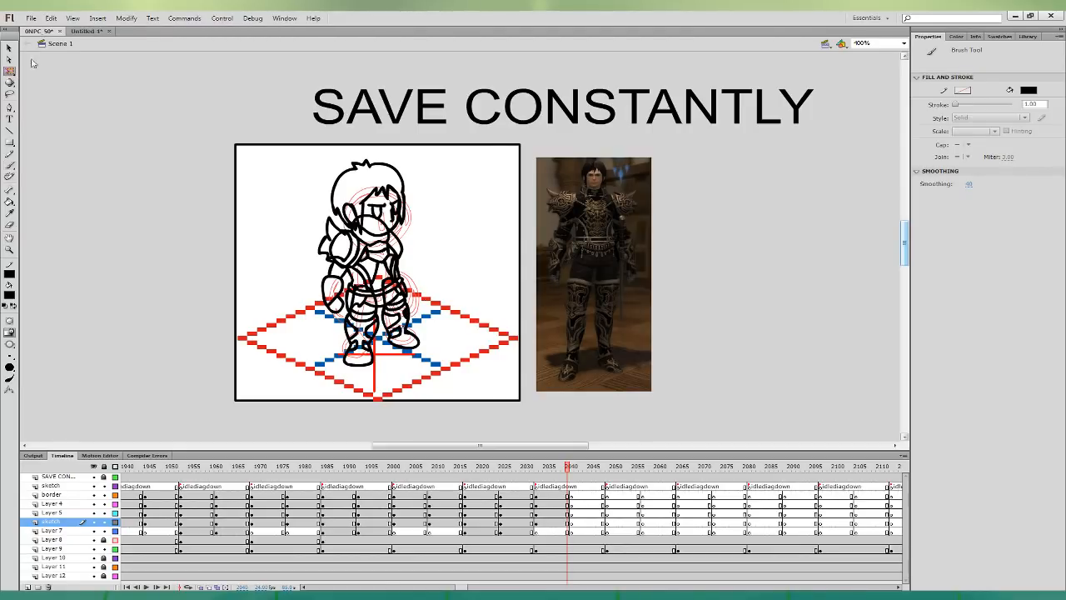
left_click(559, 523)
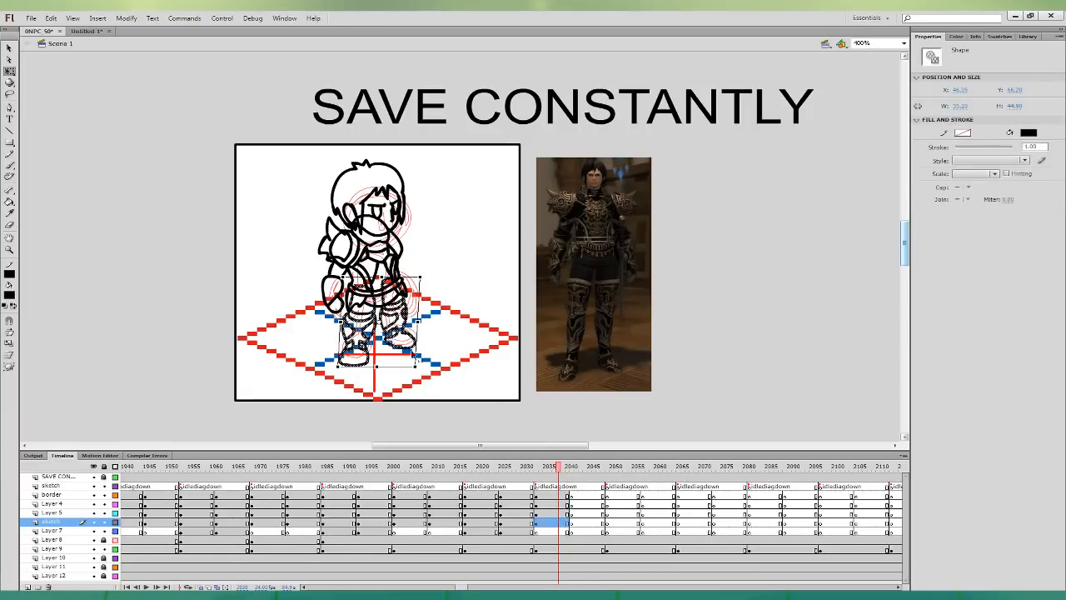
left_click(658, 405)
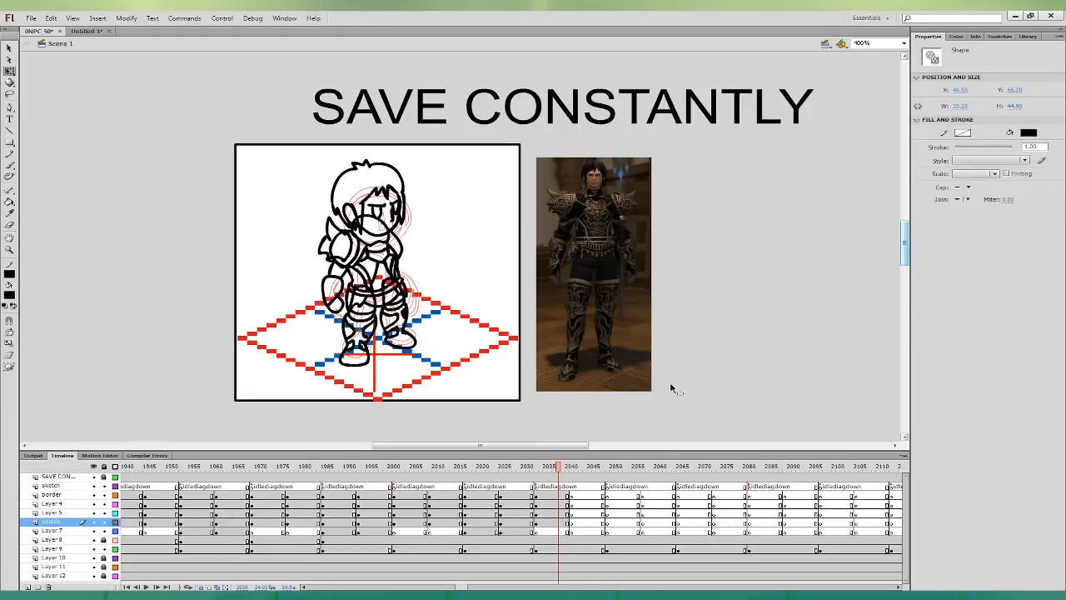
- Draw the far spiked shoulder armour, arm and hand behind the body on Layer 7 and check their placement
left_click(568, 531)
left_click(10, 164)
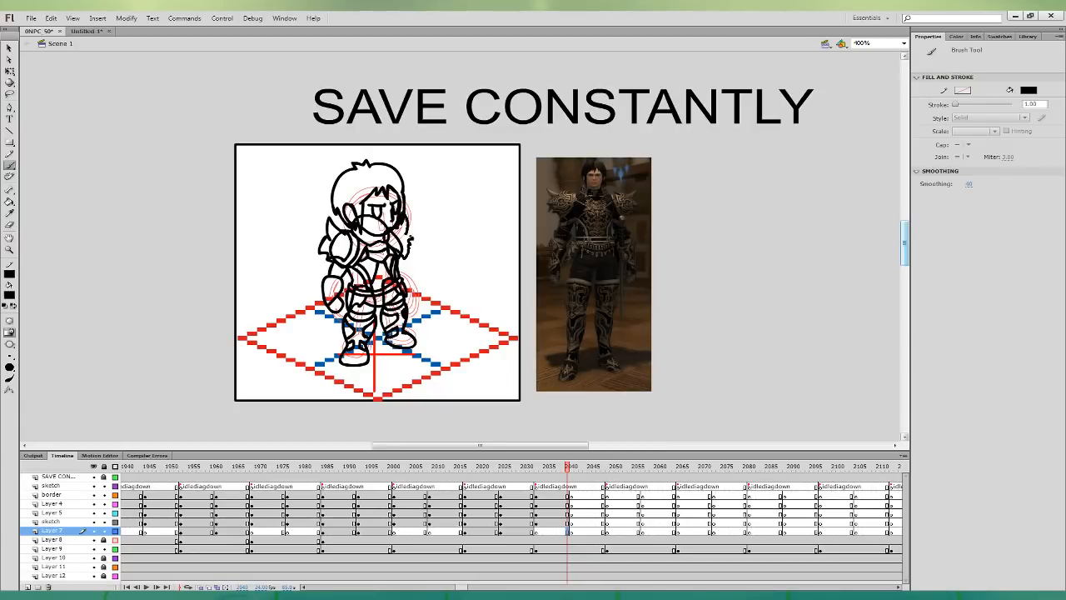
left_click_drag(410, 239, 409, 218)
key("ctrl+z")
mouse_move(410, 243)
left_mouse_down()
mouse_move(408, 233)
mouse_move(404, 248)
left_mouse_up()
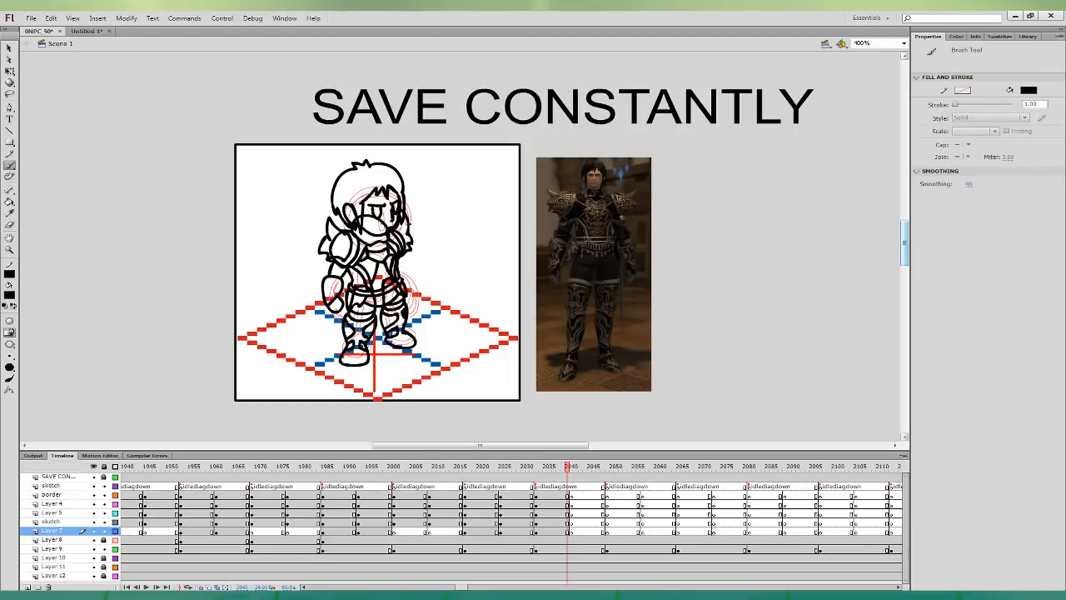
mouse_move(408, 265)
left_mouse_down()
mouse_move(407, 302)
mouse_move(417, 290)
left_mouse_up()
key("ctrl+z")
key("ctrl+z")
key("q")
left_click(417, 272)
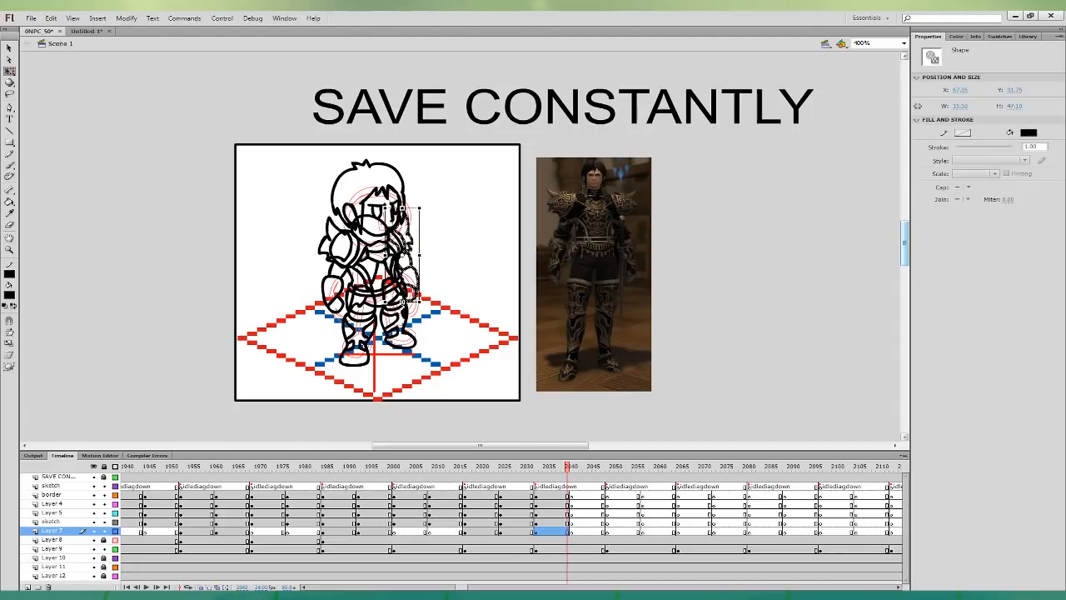
left_click(439, 268)
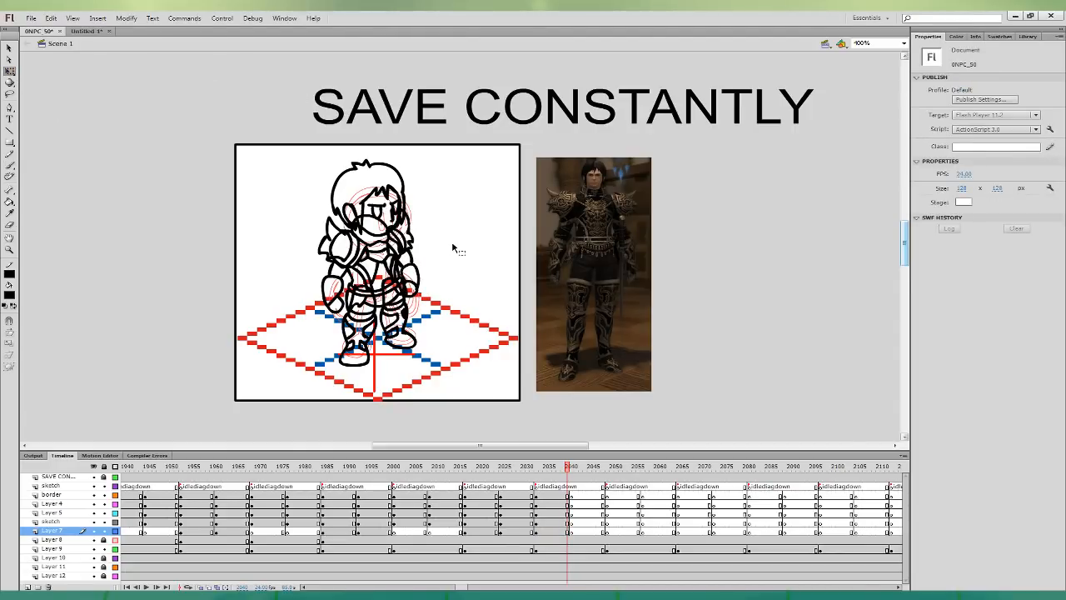
- Fill the hair with dark grey and the face with a brown skin tone sampled from the reference image
key("k")
left_click(399, 170)
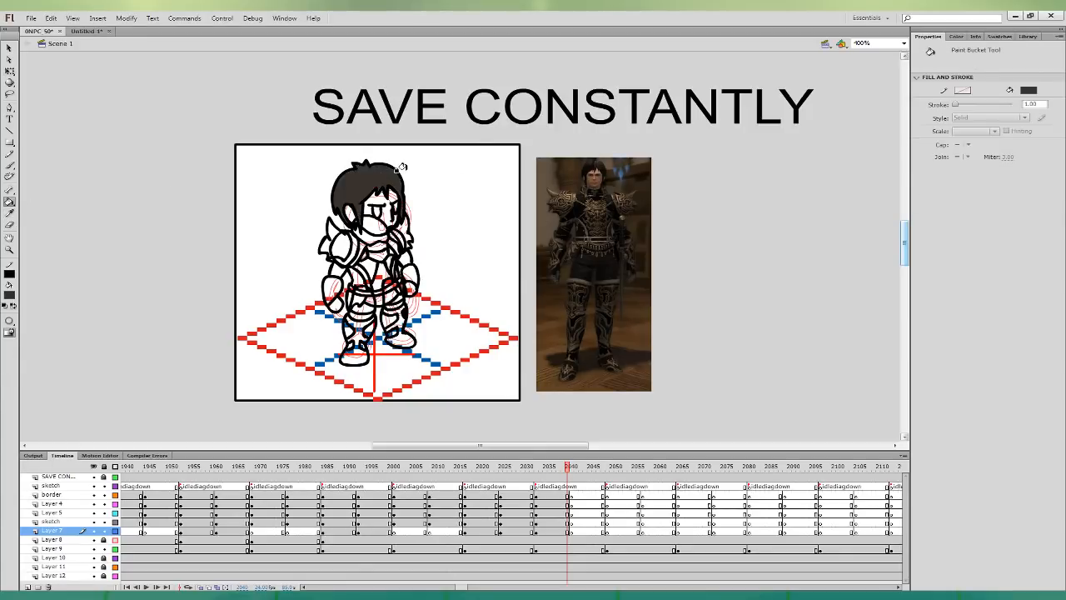
key("i")
left_click(599, 170)
left_click(388, 182)
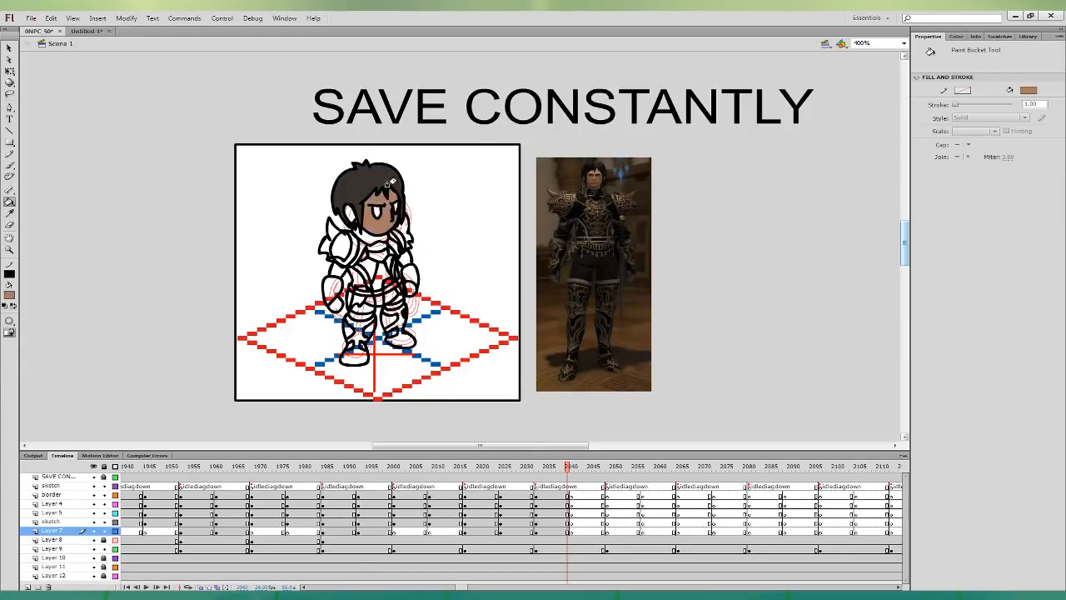
- Recolour the face and ear with a lighter, paler skin tone
left_click(345, 208)
left_click(383, 212)
left_click(348, 213)
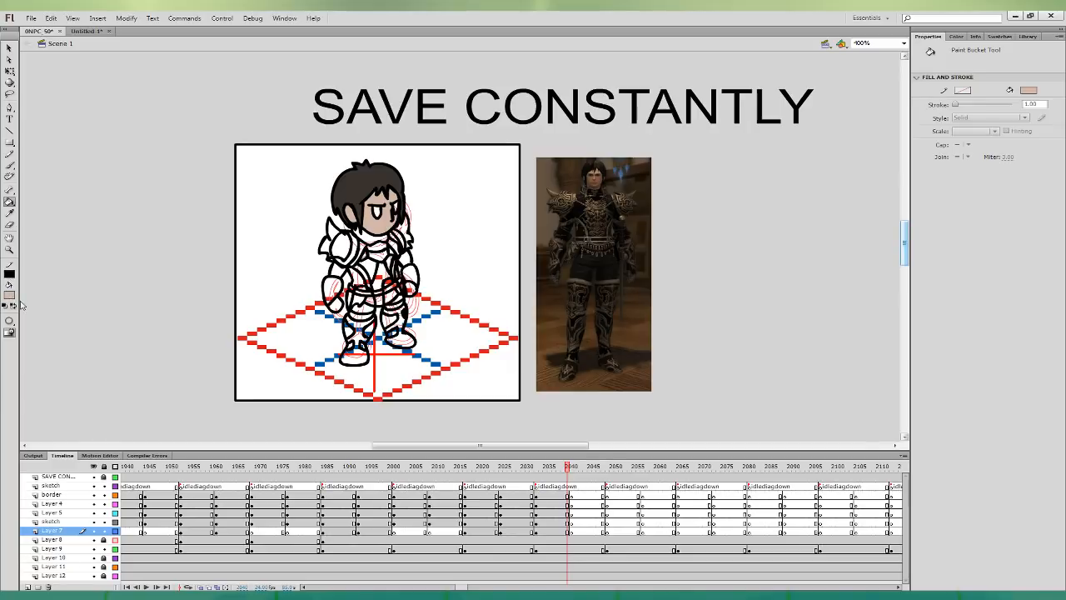
- Sample brown from the reference armour and fill the shoulder trims, chest straps, belt and boots with it
left_click(574, 193)
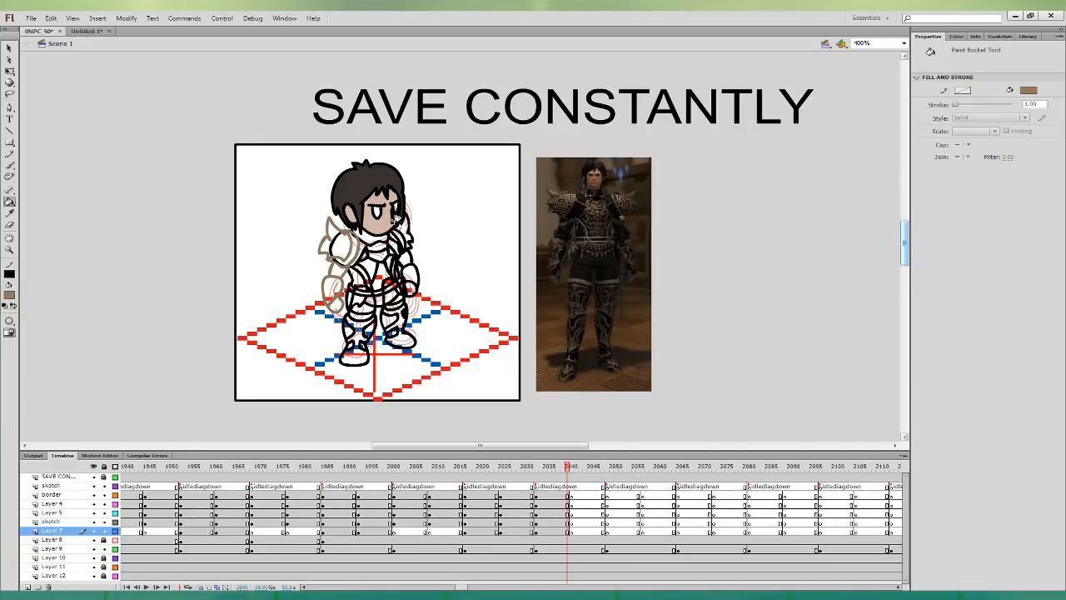
left_click(345, 245)
left_click(397, 238)
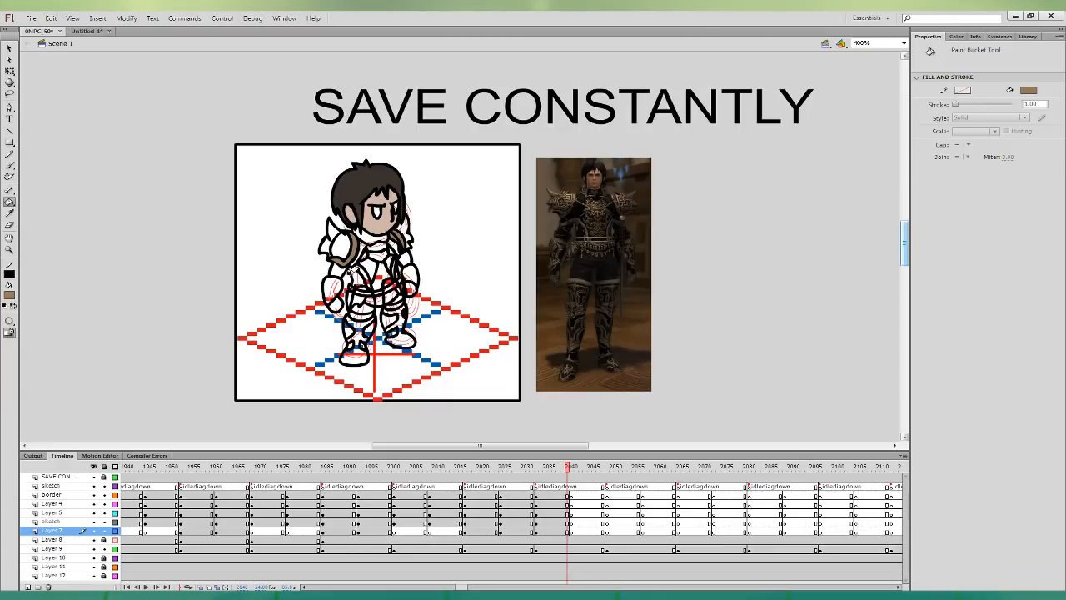
left_click(390, 259)
left_click(397, 270)
left_click(377, 287)
left_click(353, 329)
left_click(401, 329)
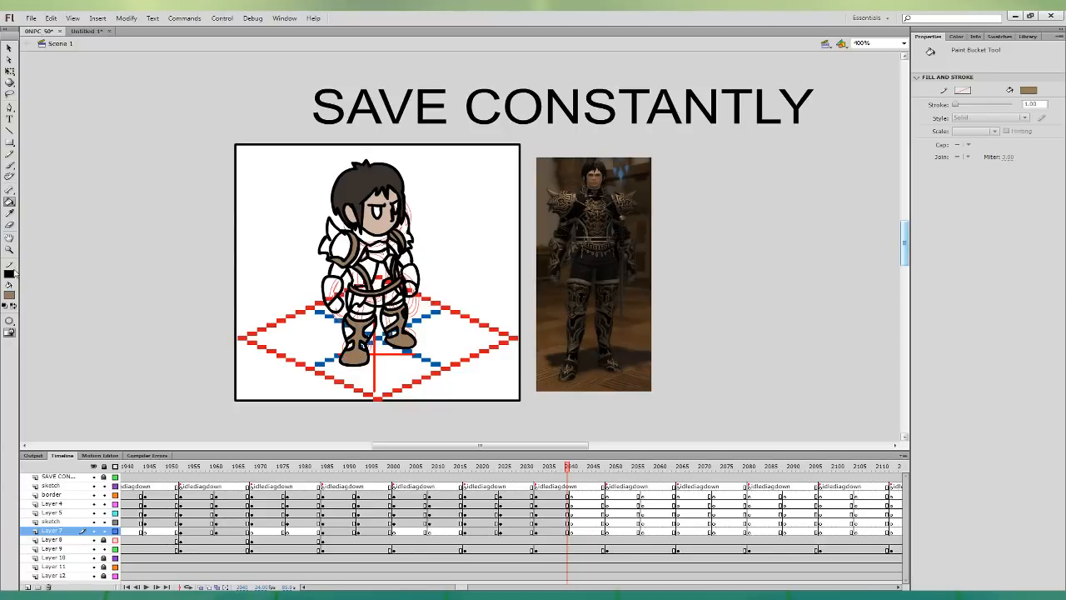
- Set the brush colour to black and draw bracer lines on both forearms
left_click(43, 316)
left_click(9, 165)
left_click(562, 503)
left_click(561, 512)
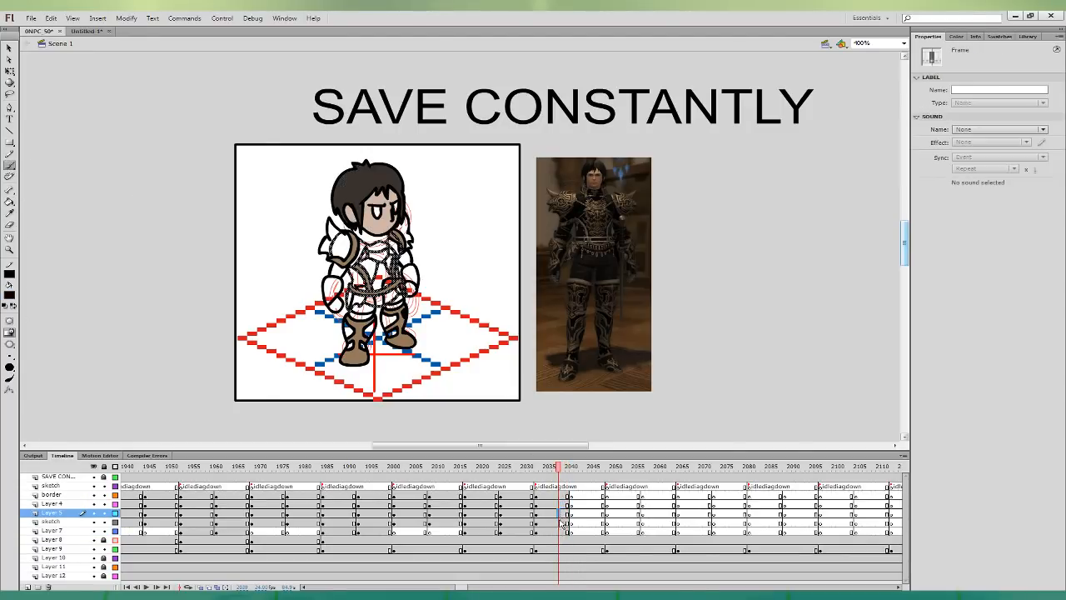
left_click(562, 521)
left_click(559, 505)
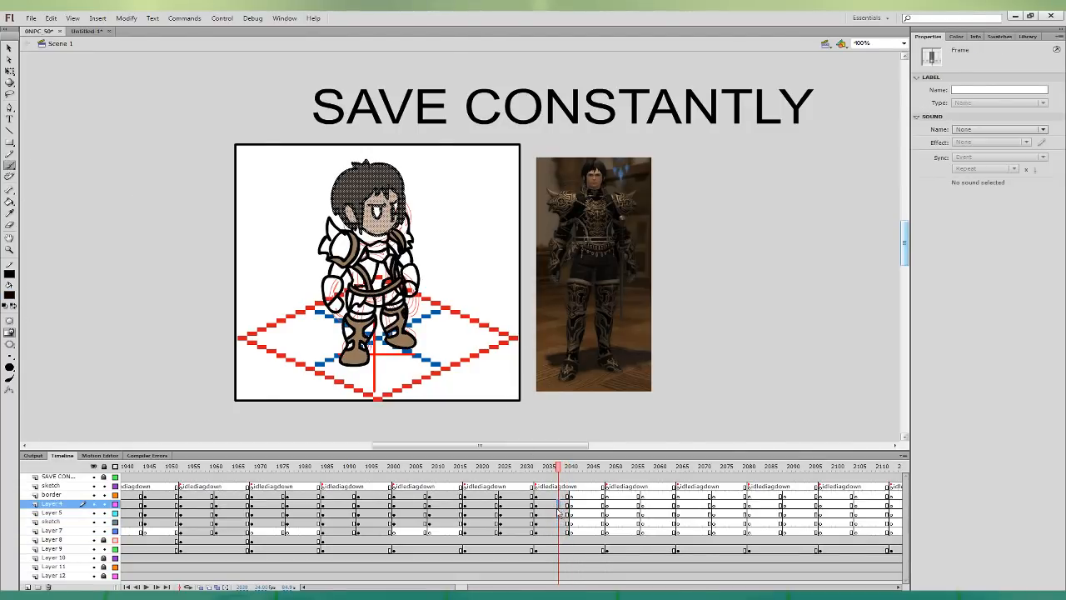
left_click(558, 513)
left_click(558, 495)
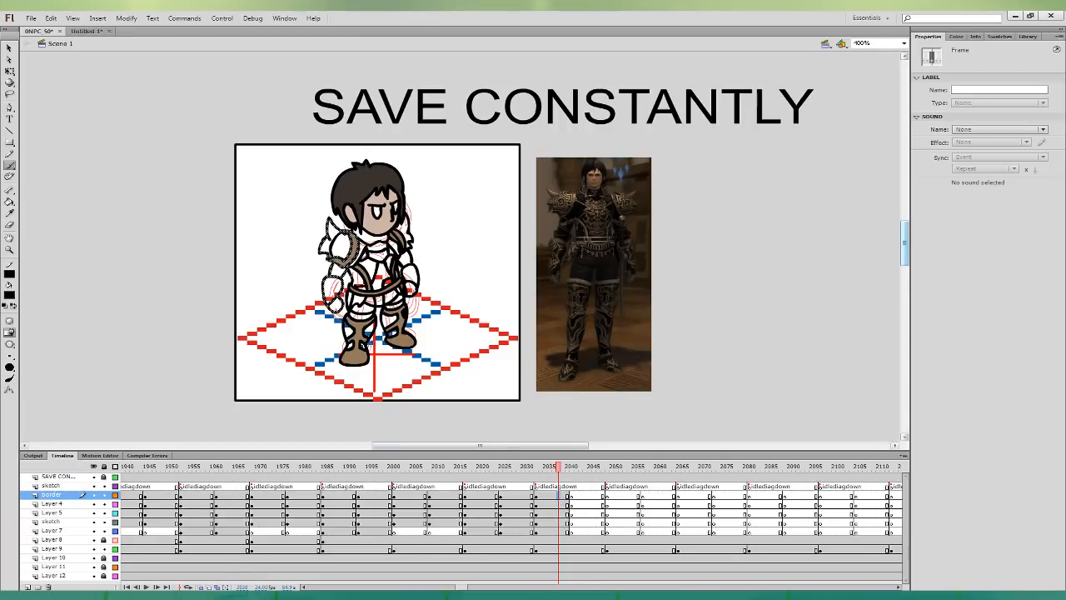
key("b")
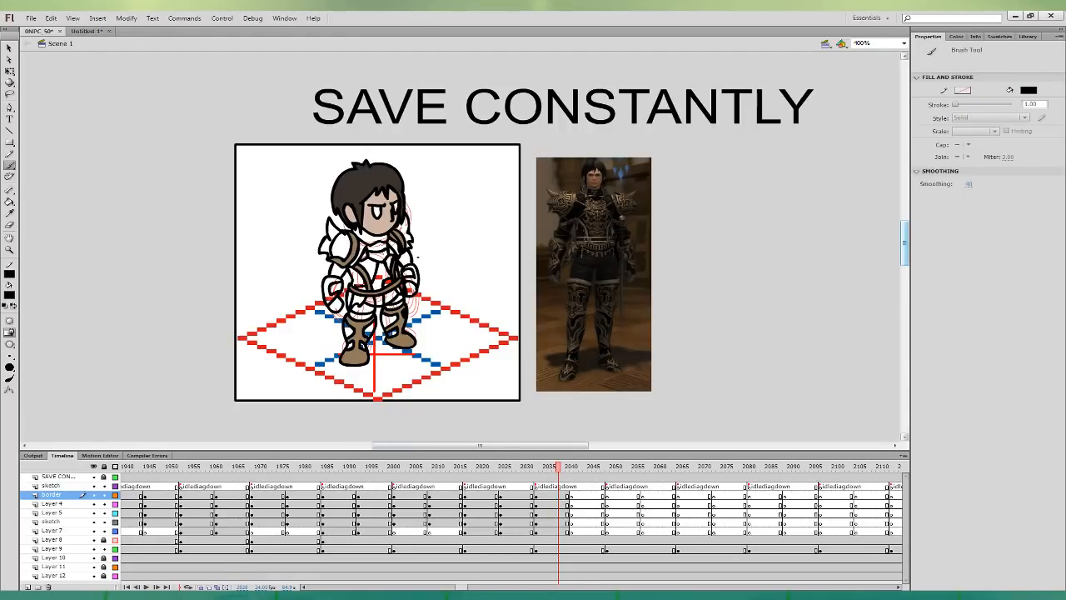
- Fill the bracers on both forearms with the brown sampled from the coloured armour
key("i")
left_click(357, 247)
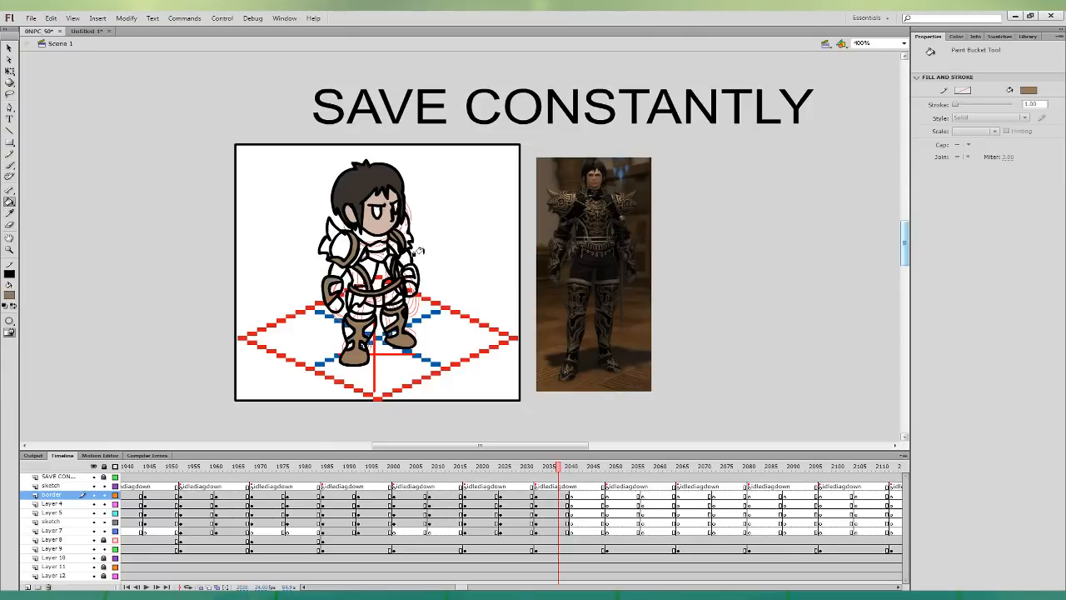
left_click(405, 272)
key("v")
left_click(93, 495)
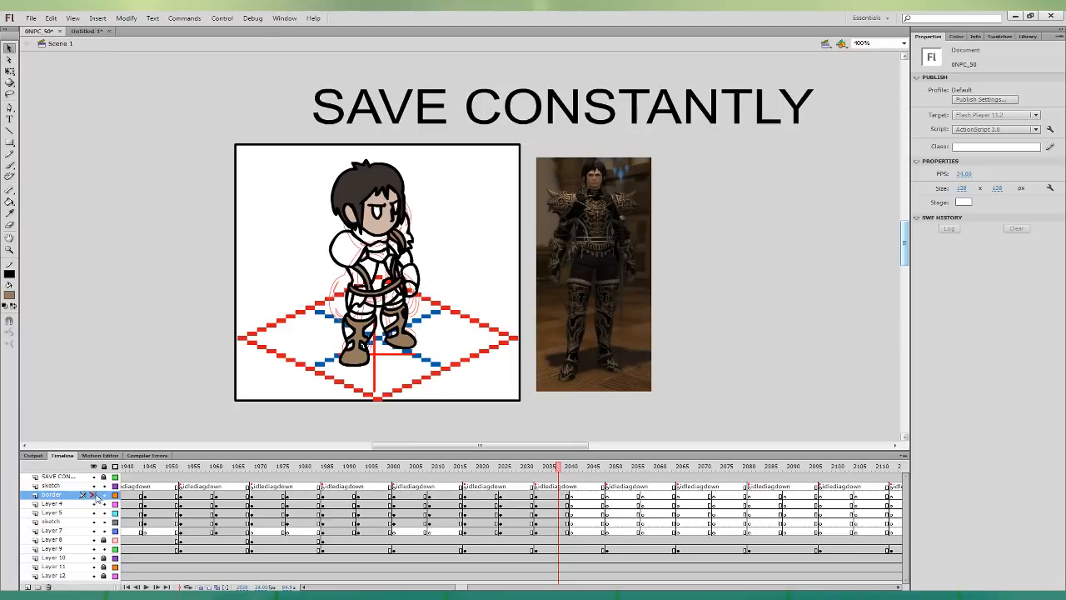
left_click(93, 495)
left_click(556, 494)
left_click(561, 522)
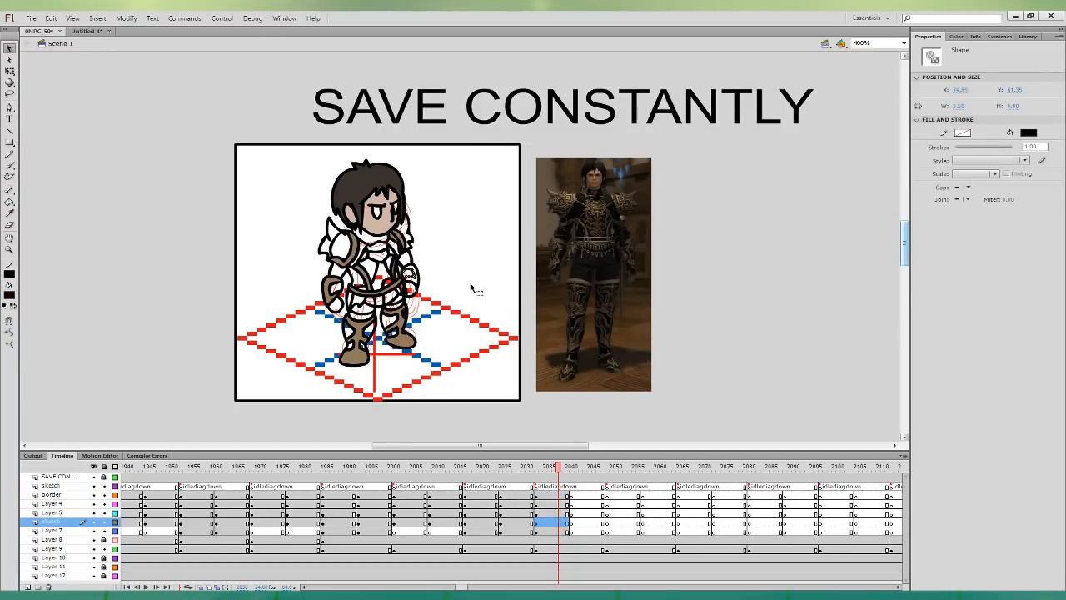
key("i")
left_click(363, 349)
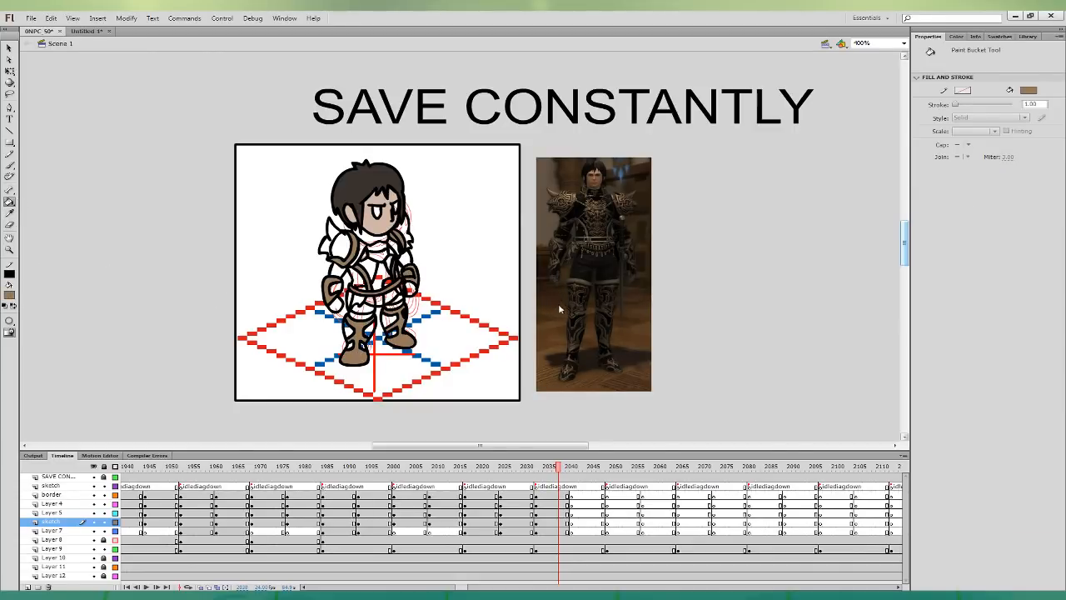
- Fill the spiked shoulder plates, collar, chest plates and near bracer panel with gold
left_click(333, 237)
left_click(402, 229)
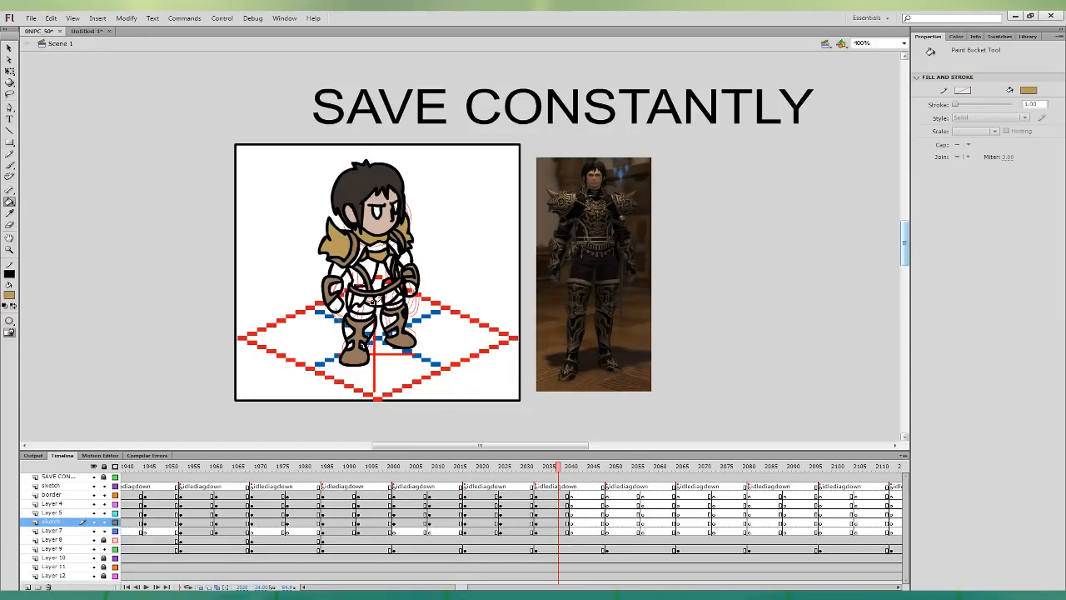
left_click(367, 268)
left_click(381, 278)
left_click(388, 256)
key("ctrl+z")
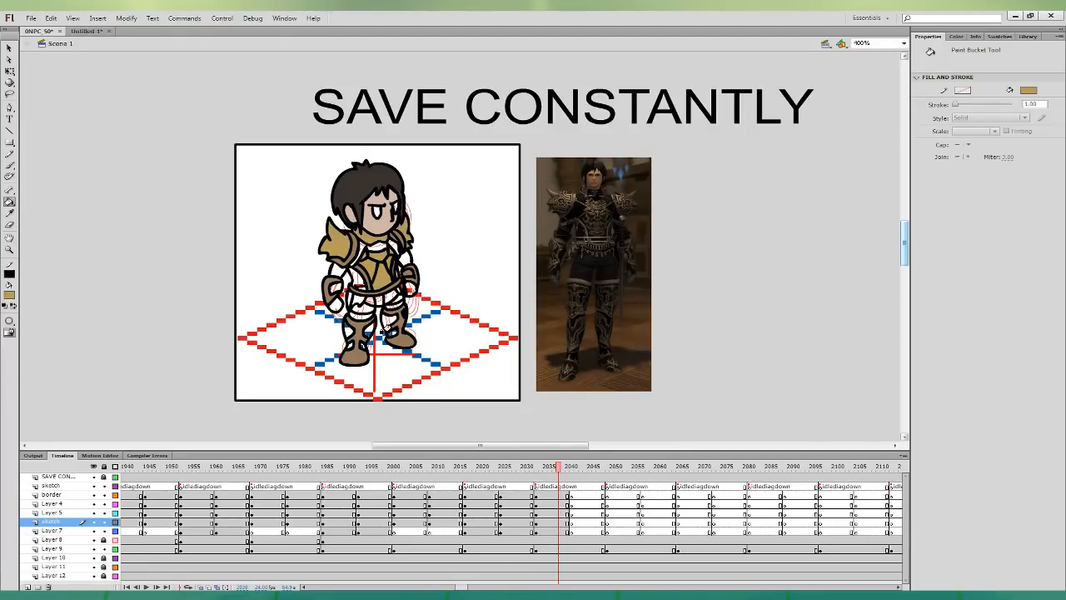
- Hide the border, Layer 4 and Layer 5 layers and move the far bracer's lines from the sketch layer to Layer 7
key("v")
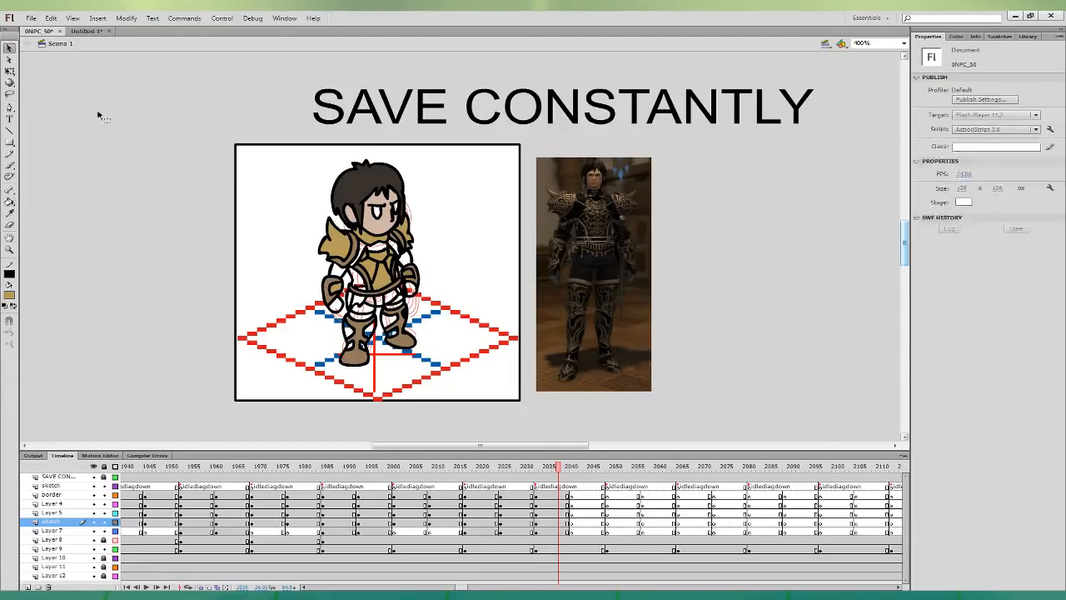
left_click_drag(94, 493, 94, 513)
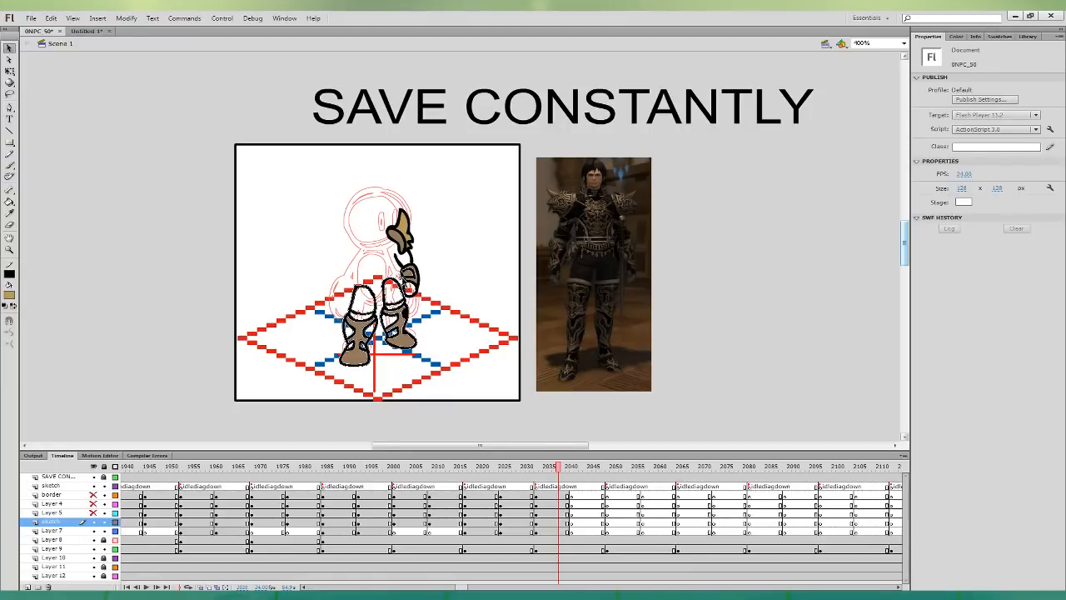
left_click(407, 277)
left_click(555, 528)
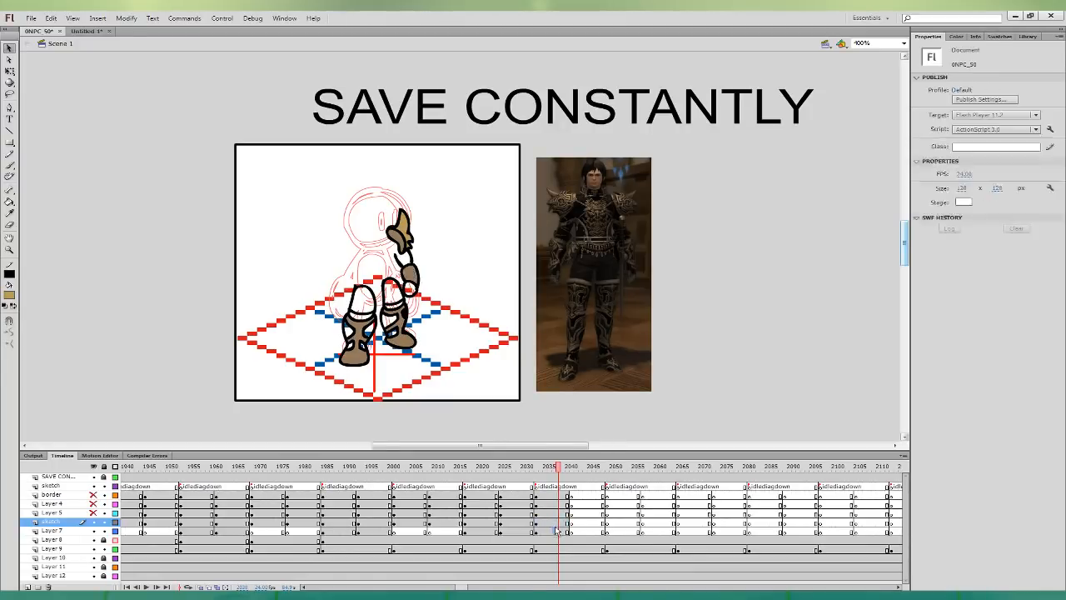
key("ctrl+shift+v")
left_click(476, 240)
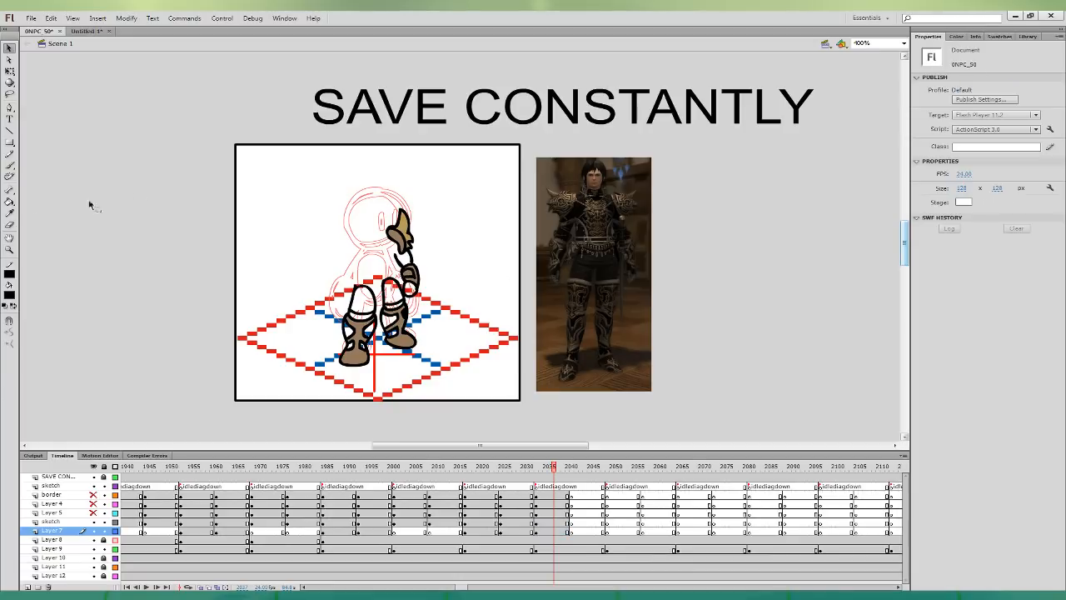
- Fill the far bracer panel, knee guards and hip plates with gold, showing the hidden layers again
left_click(9, 201)
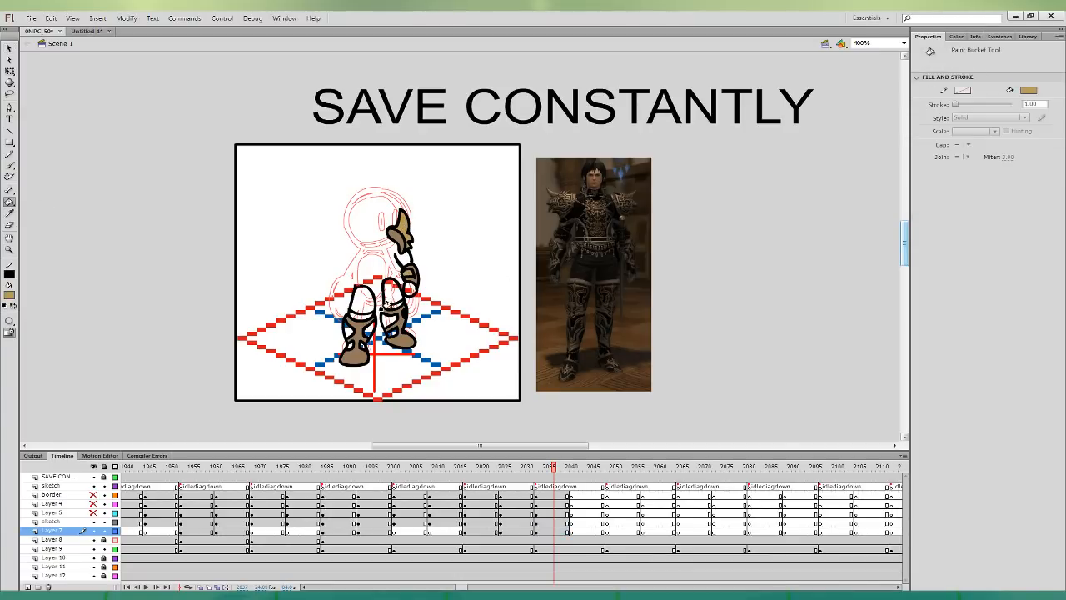
left_click(93, 505)
left_click(94, 495)
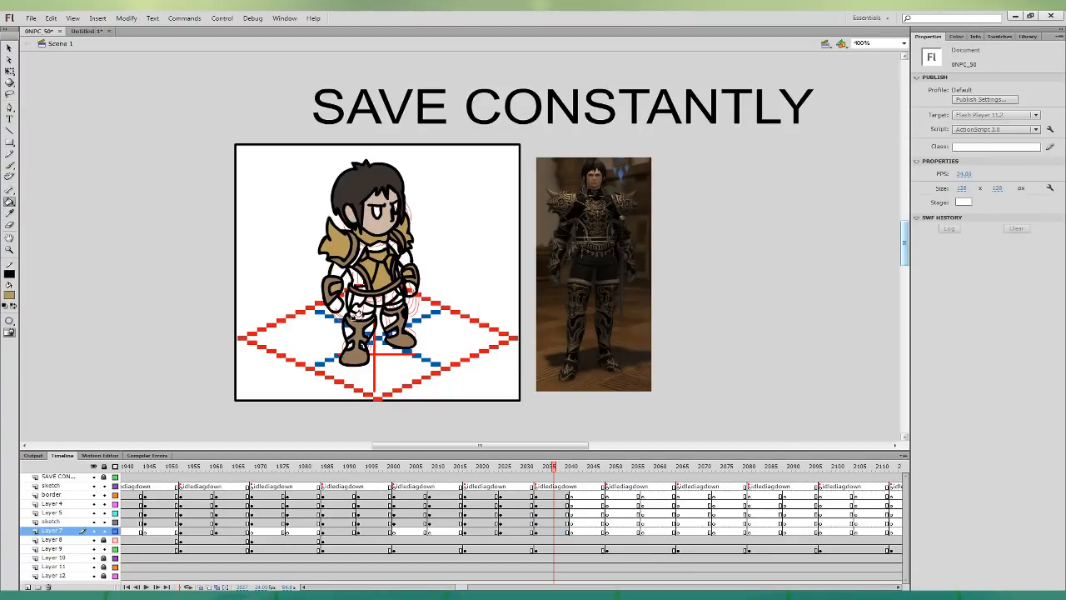
left_click(354, 318)
left_click(388, 304)
left_click(349, 302)
left_click(374, 298)
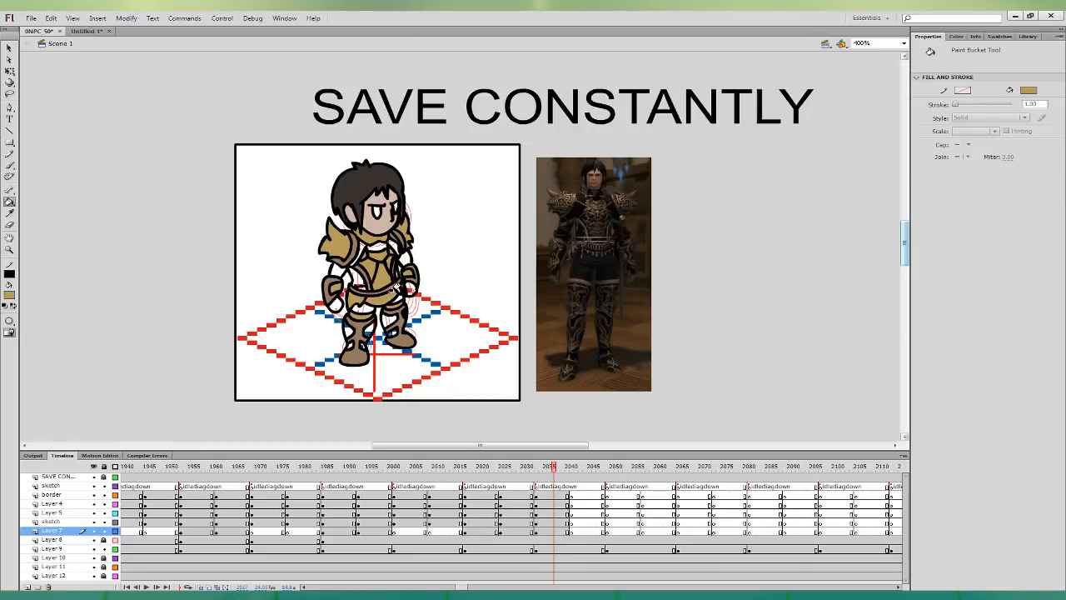
left_click(398, 285)
key("ctrl+z")
- Sample a dark tone from the reference armour and fill the near sleeve and the neck area under the collar
key("i")
left_click(587, 195)
left_click(431, 379)
left_click(335, 272)
left_click(375, 247)
left_click(395, 254)
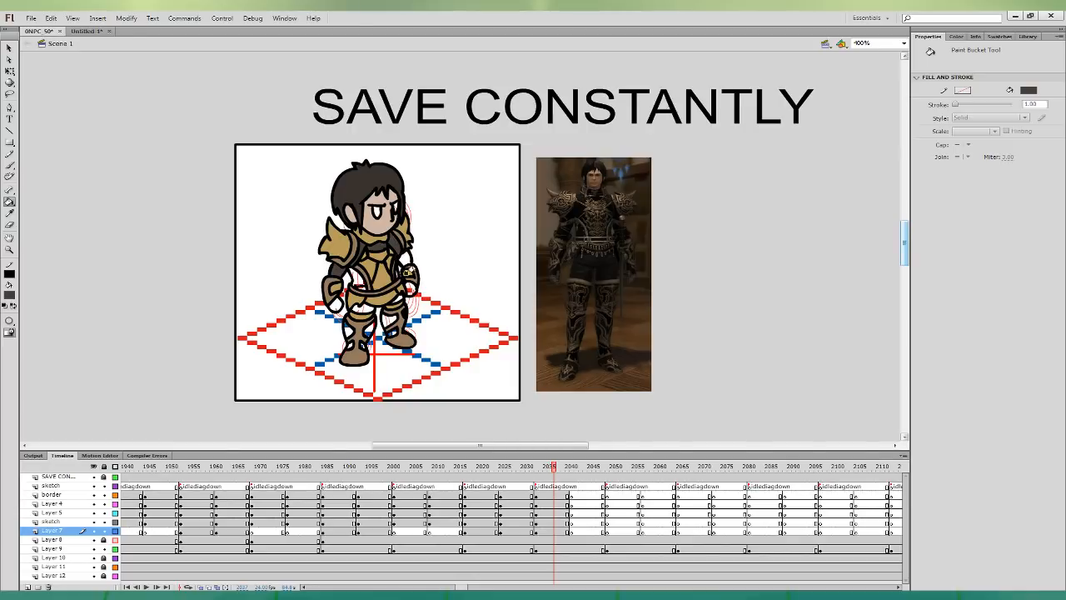
- Fill the gloves, torso sides and thighs with dark grey
left_click(405, 290)
left_click(394, 266)
left_click(363, 285)
left_click(393, 273)
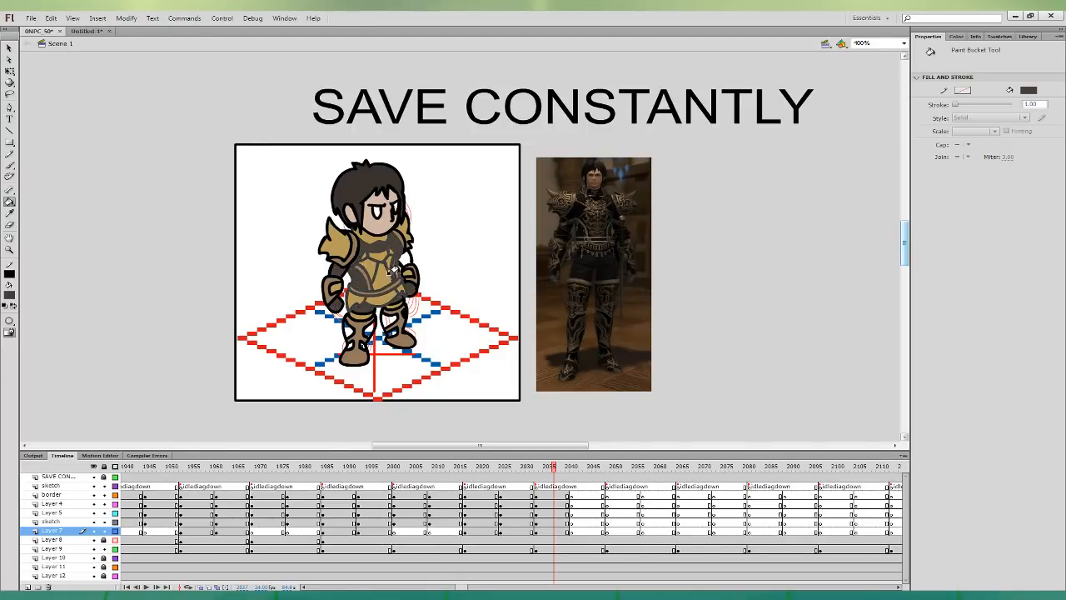
key("ctrl+z")
left_click(393, 273)
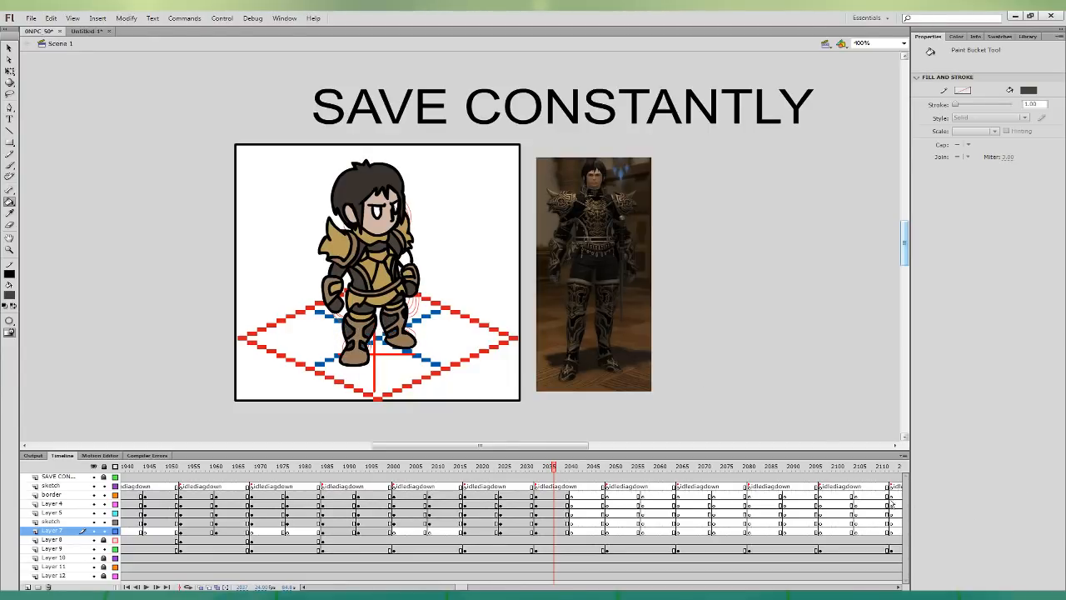
- Fill the far upper arm on Layer 7 with dark grey while the border, Layer 4 and Layer 5 layers are hidden
left_click_drag(94, 494, 94, 514)
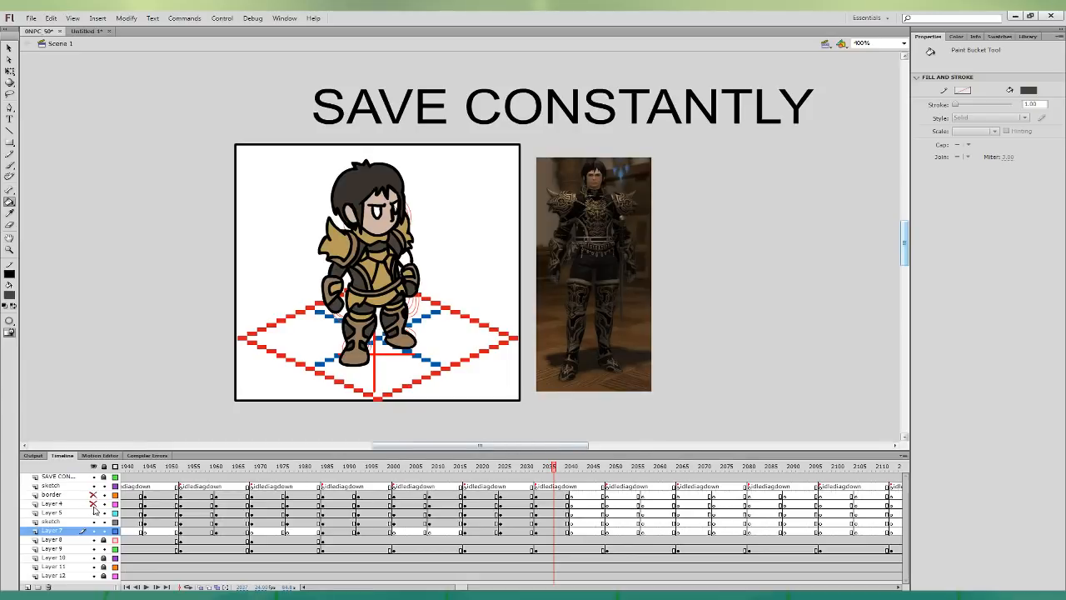
left_click(10, 47)
left_click(395, 243)
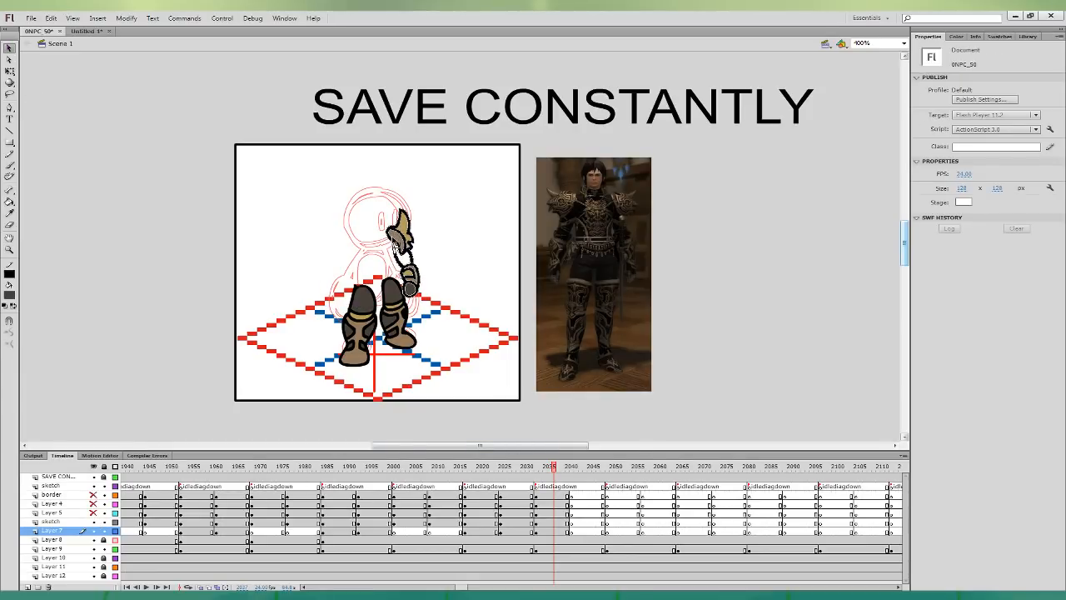
left_click(9, 201)
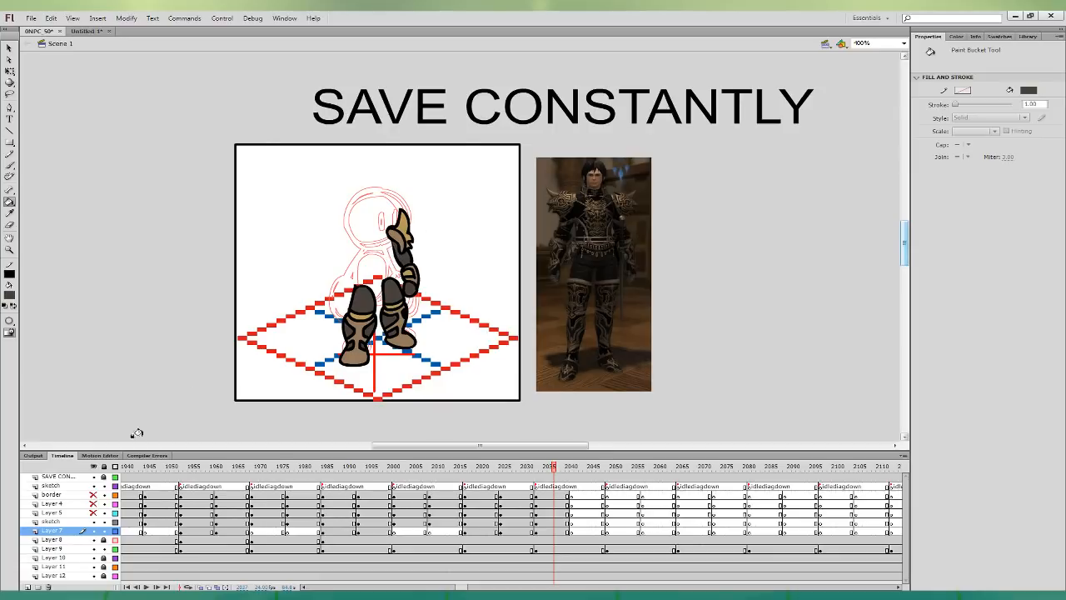
left_click_drag(94, 495, 95, 513)
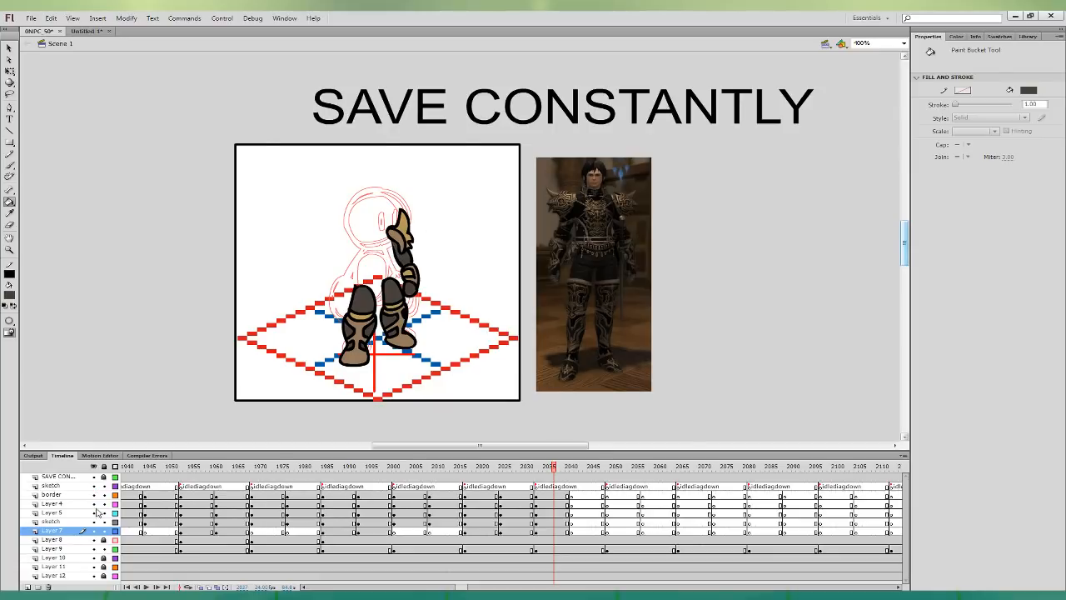
- Fill the character's eyes with dark red
left_click(550, 506)
left_click(555, 497)
left_click(556, 504)
left_click(558, 513)
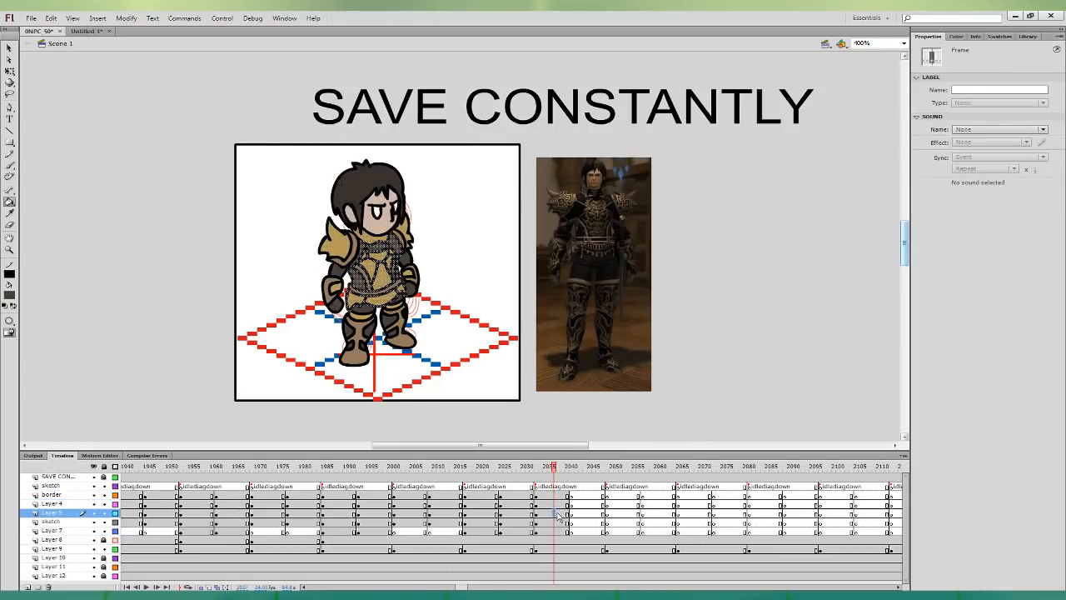
left_click(9, 70)
left_click(91, 142)
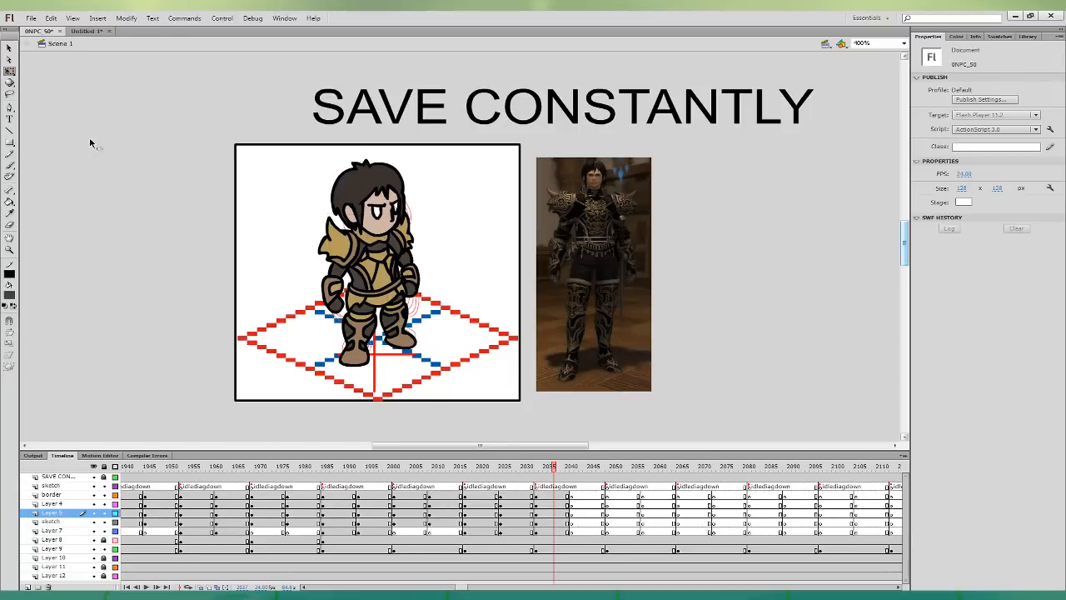
left_click(9, 200)
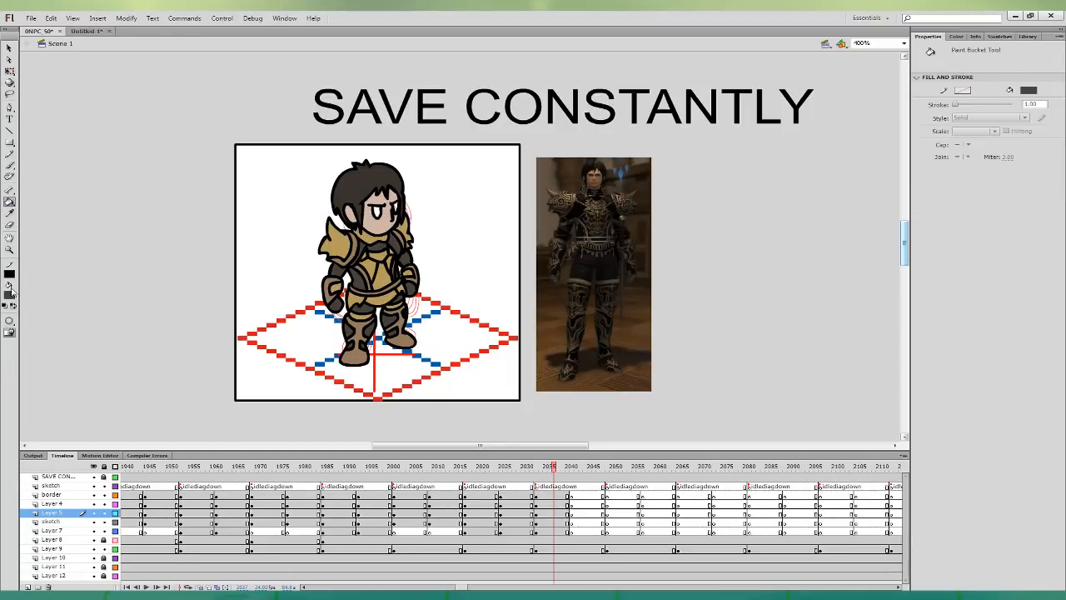
left_click(140, 312)
left_click(377, 212)
left_click(393, 206)
key("ctrl+z")
- Insert keyframes on the character's artwork layers for the second idle pose and slightly shorten both legs with Free Transform
left_click(9, 70)
left_click_drag(560, 533, 572, 501)
left_click(576, 522)
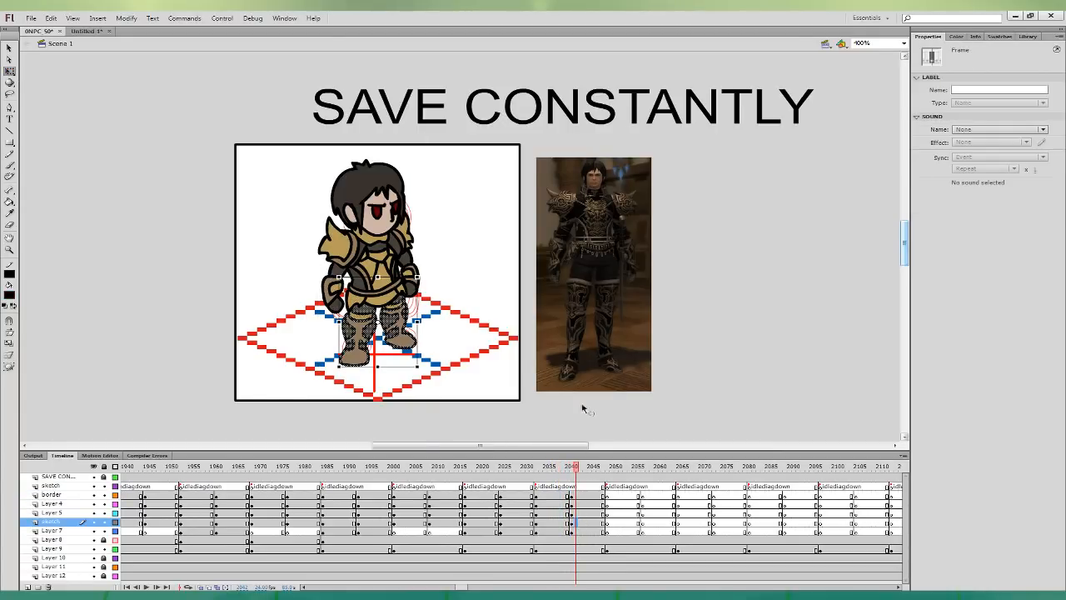
left_click(409, 322)
left_click_drag(398, 277, 358, 294)
left_click(358, 333)
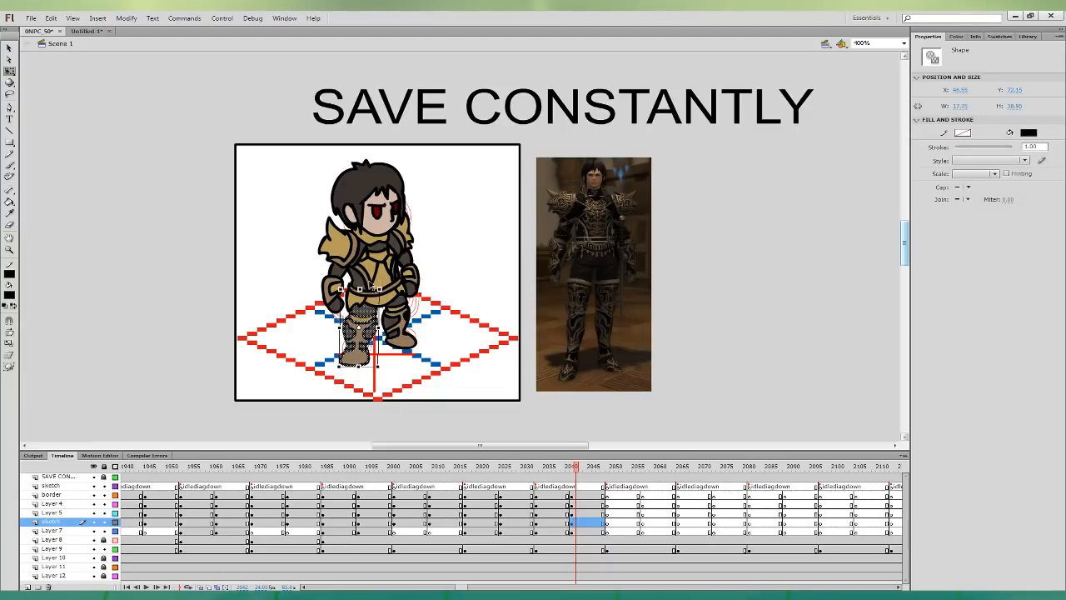
- Shift the armoured character's upper body and head slightly down in the second idle pose
left_click_drag(590, 513, 590, 494)
left_click(414, 272, "shift")
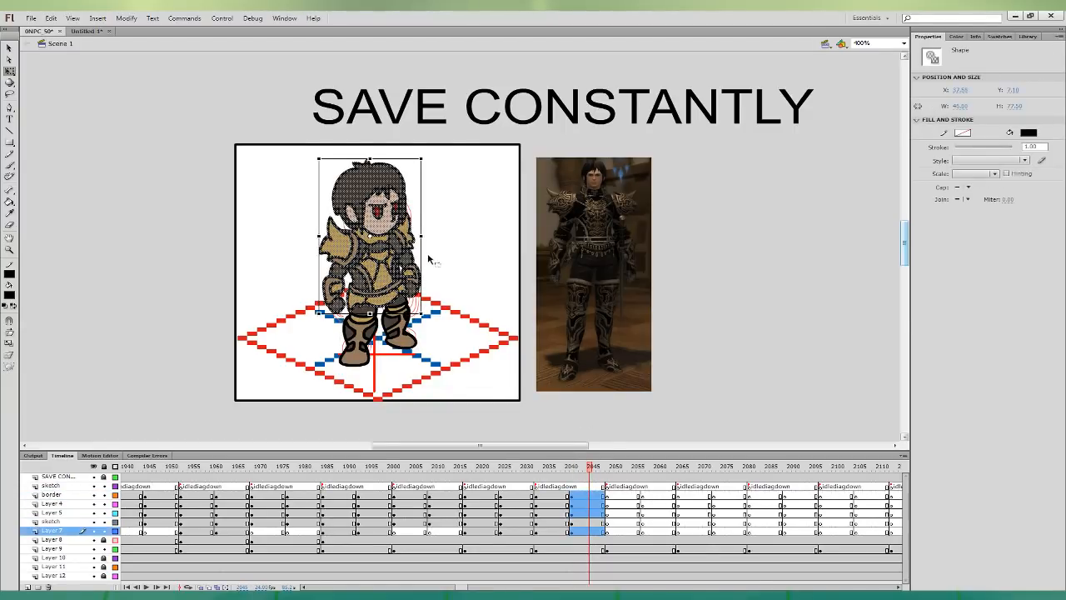
left_click(500, 250)
left_click(590, 504)
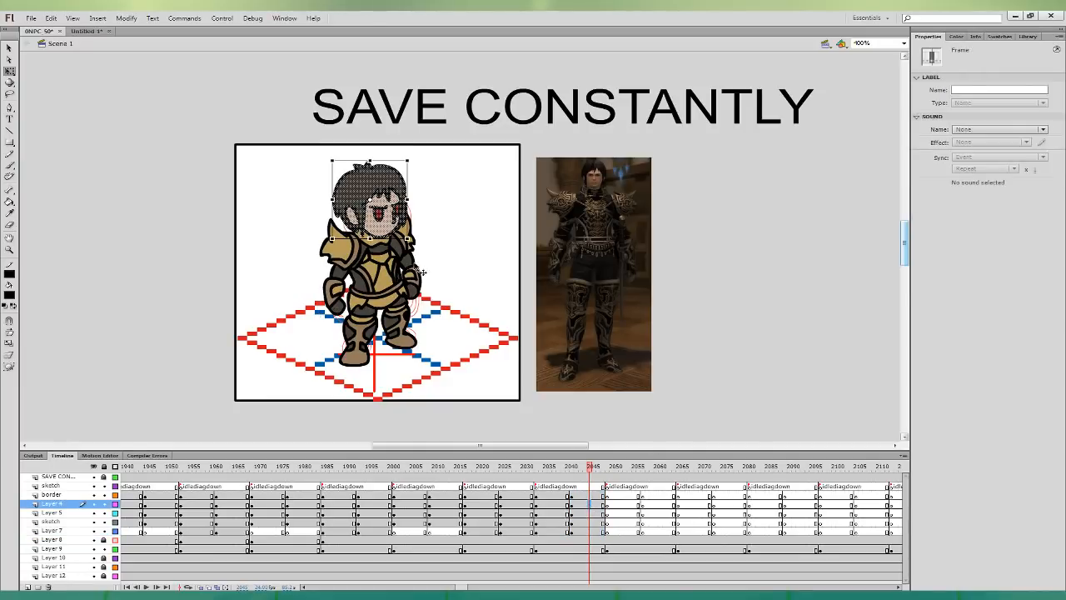
- Lower both arms slightly and swing them outward from the body in the second idle pose
left_click(576, 495)
key("Down")
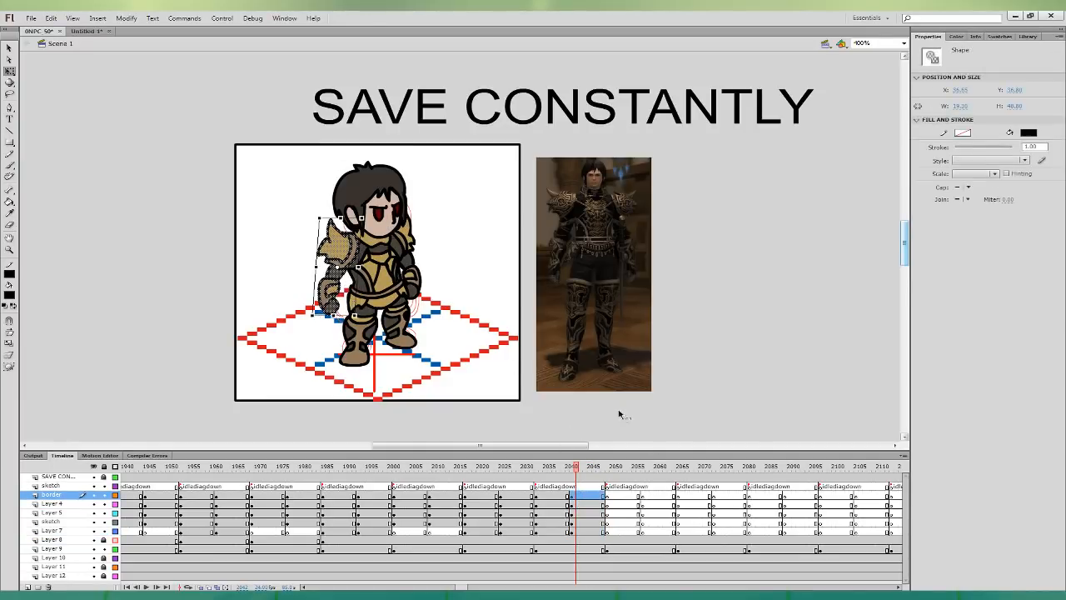
left_click_drag(576, 532, 576, 496)
left_click(576, 496)
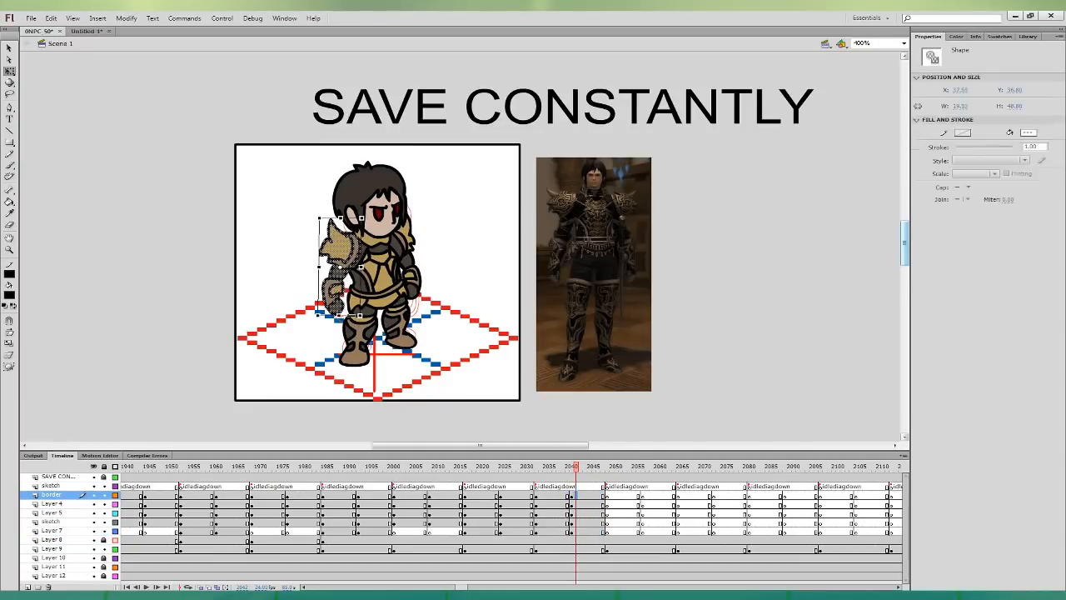
left_click(355, 317)
left_click(572, 530)
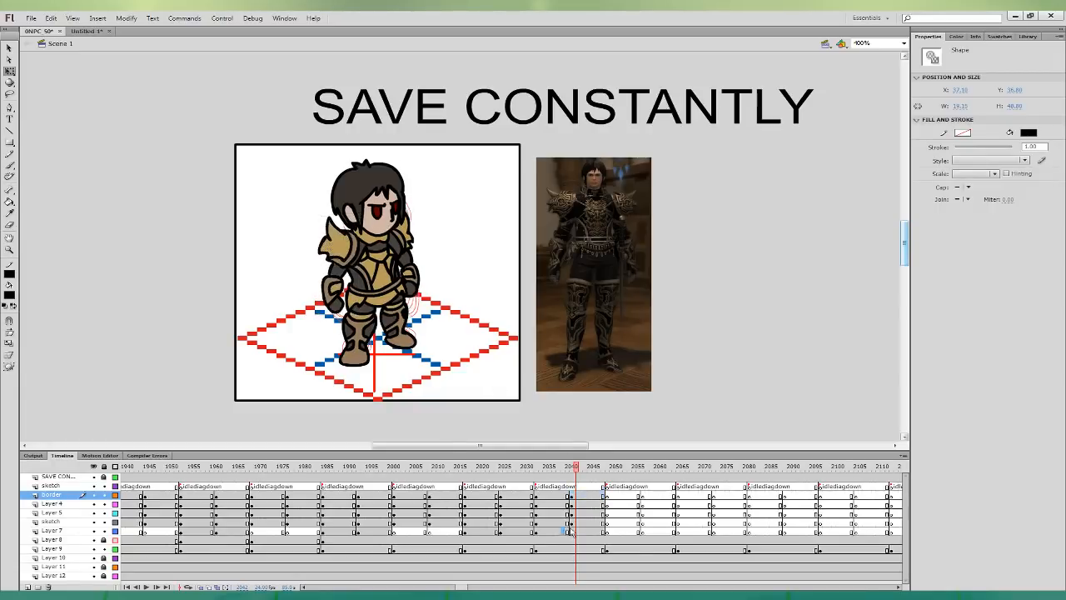
left_click_drag(413, 298, 418, 298)
left_click(577, 496)
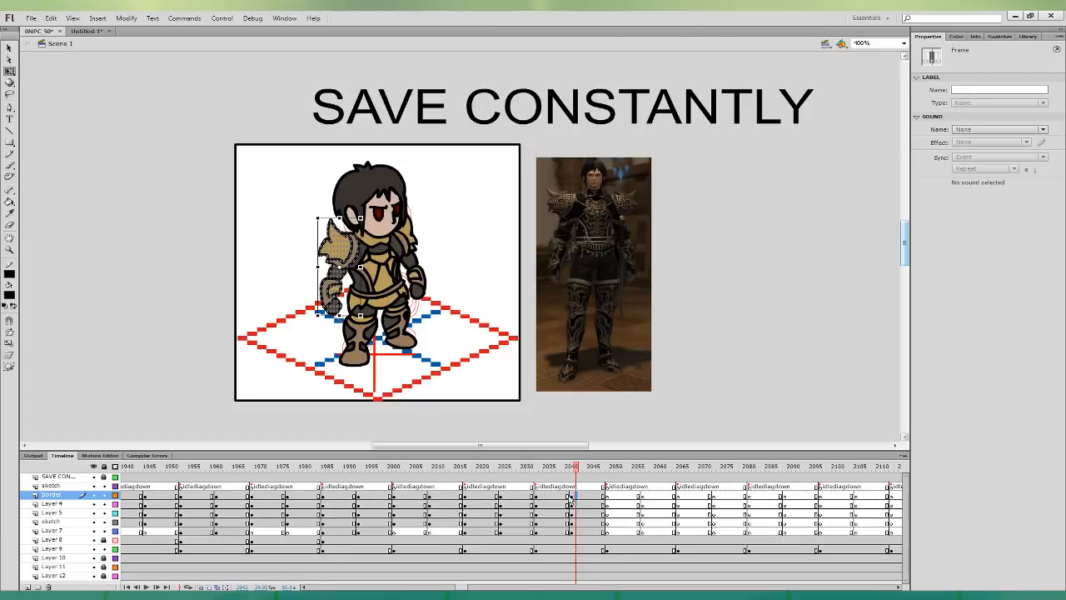
- Nudge the head on Layer 4 slightly down and compare the two idle poses by stepping through the frames
left_click(569, 504)
left_click(575, 505)
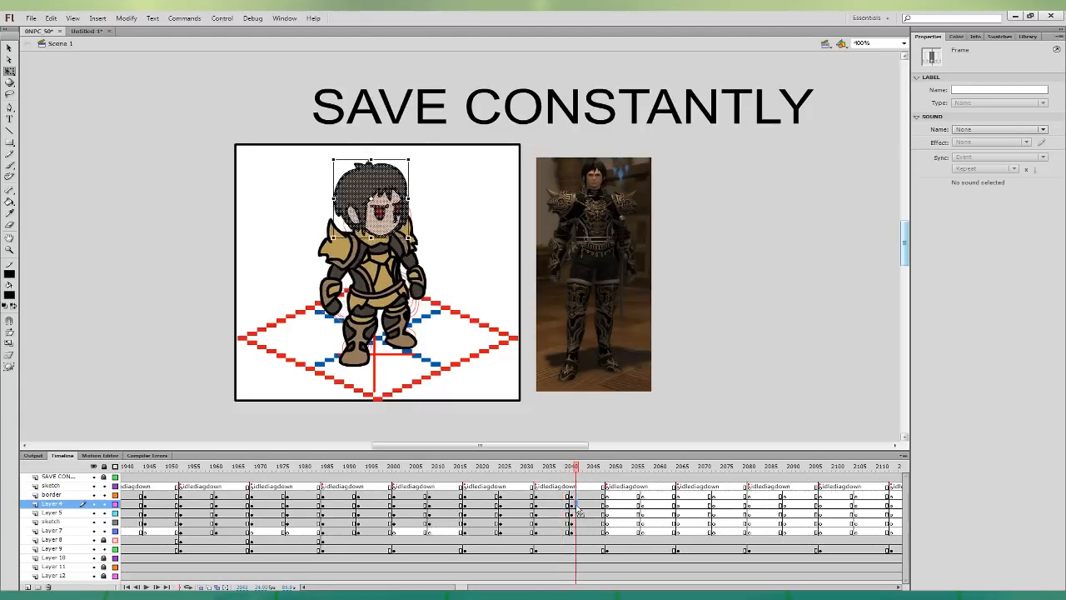
key("Down")
key("comma")
key("comma")
key("period")
key("period")
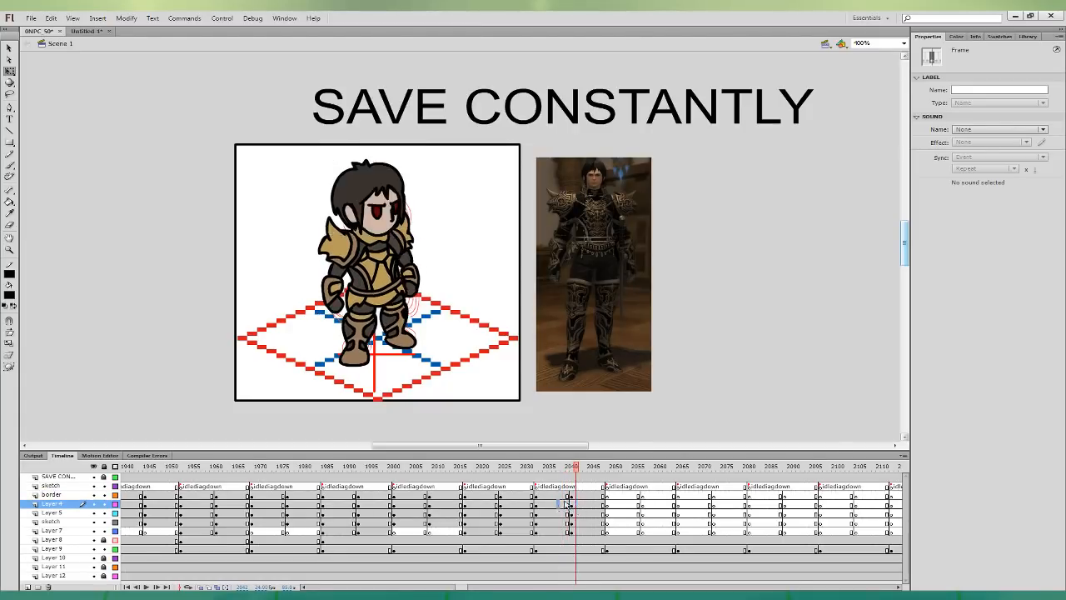
key("period")
key("period")
- Copy the armoured character's idlediagdown frames over those in the Untitled-1 document, check the animation, and return to the NPC document
left_click_drag(537, 488, 603, 521)
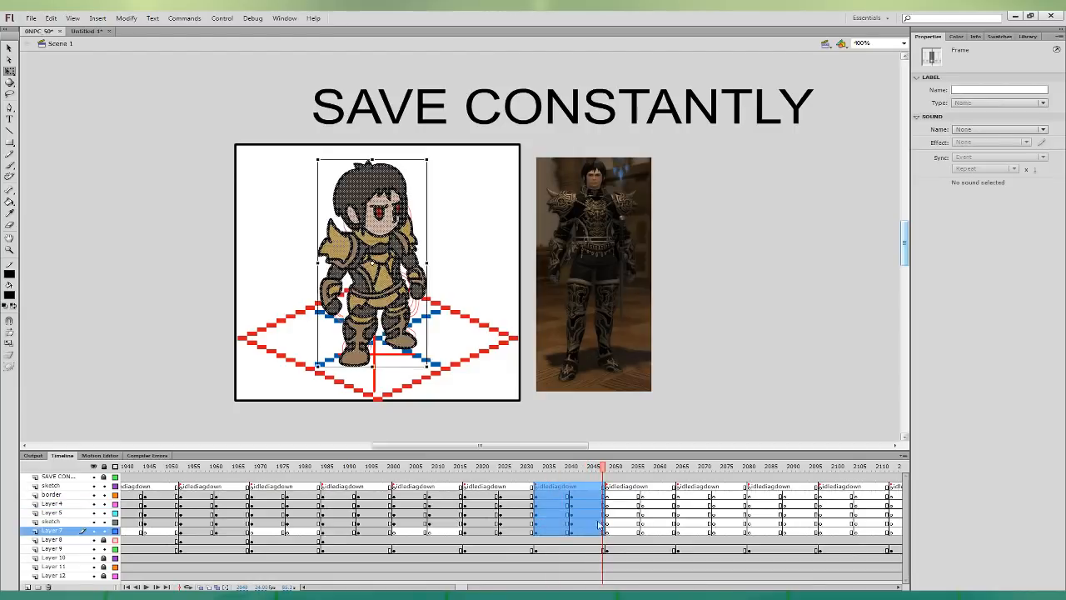
left_click(101, 30)
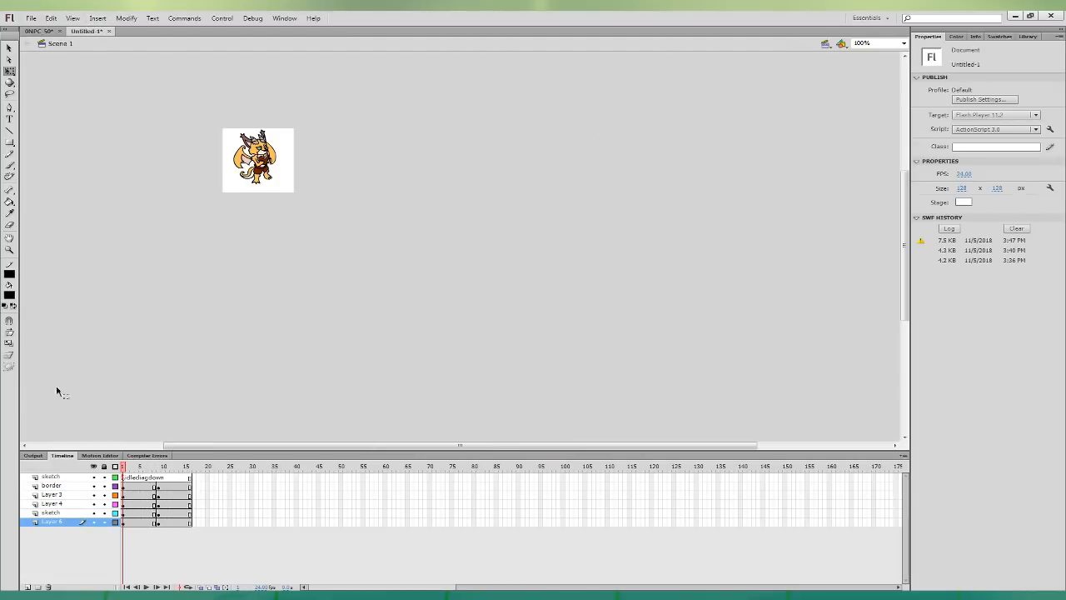
left_click(75, 477, "shift")
left_click(251, 340)
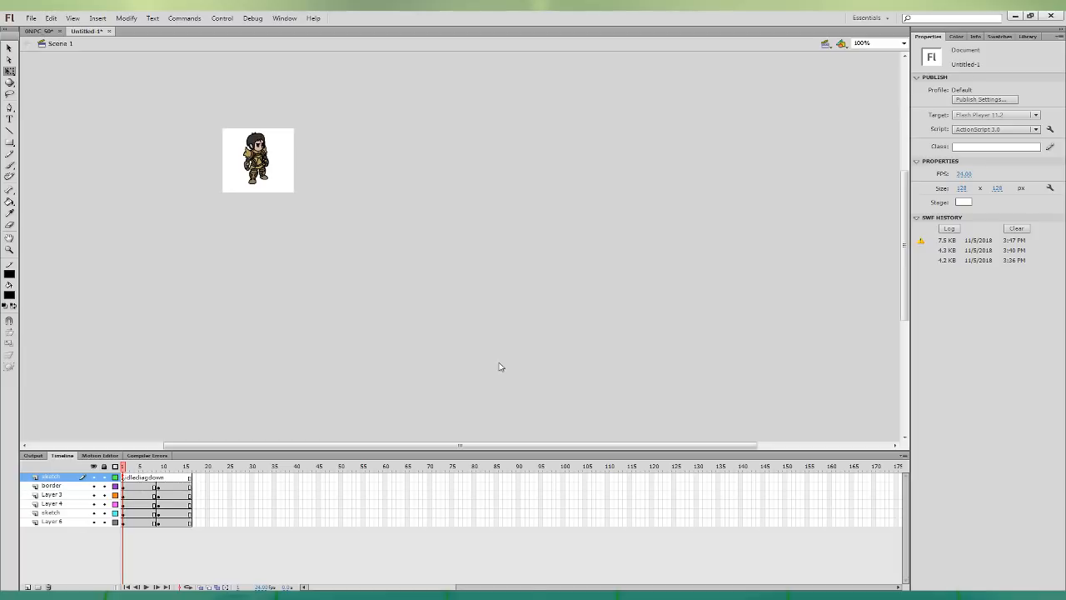
left_click(39, 31)
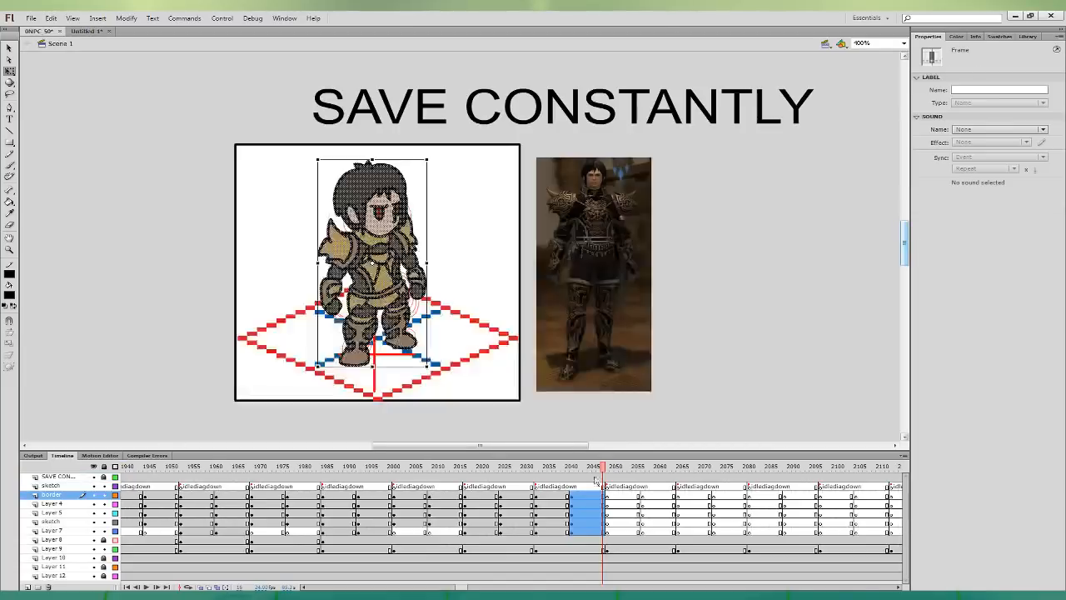
- Save the NPC document and move on to the next idlediagdown frames, described as a girl with a long blue pony-tail
left_click(608, 530)
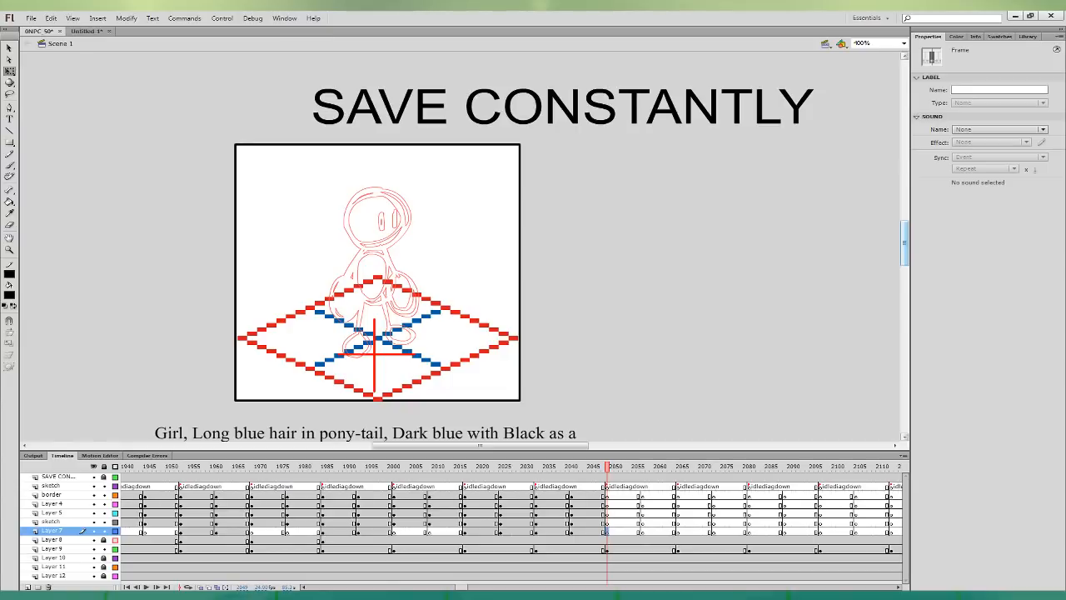
key("ctrl+s")
left_click(898, 588)
left_click(471, 496)
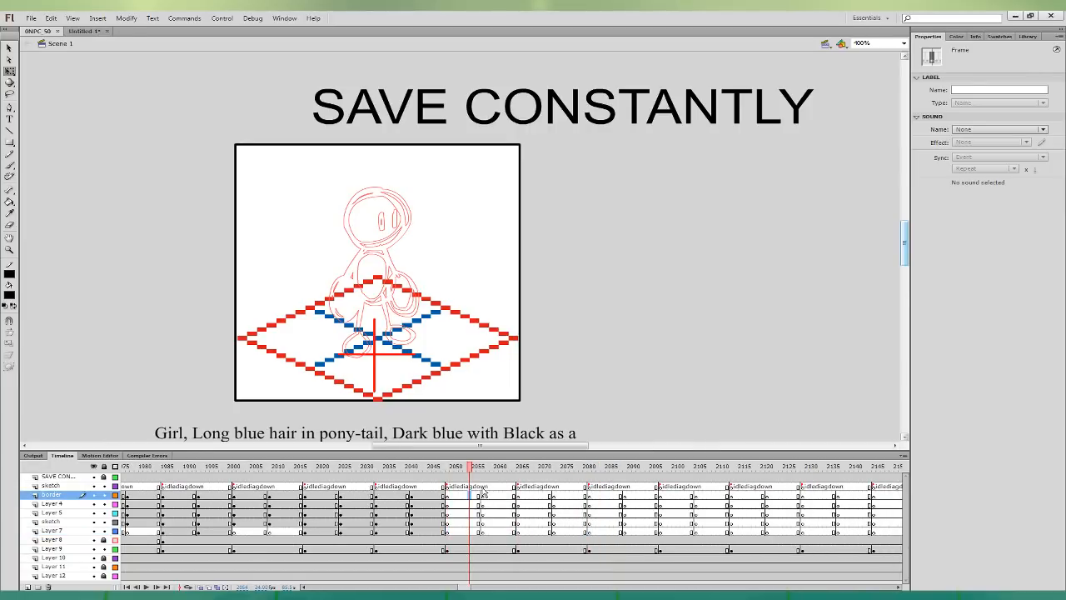
key("ctrl+minus")
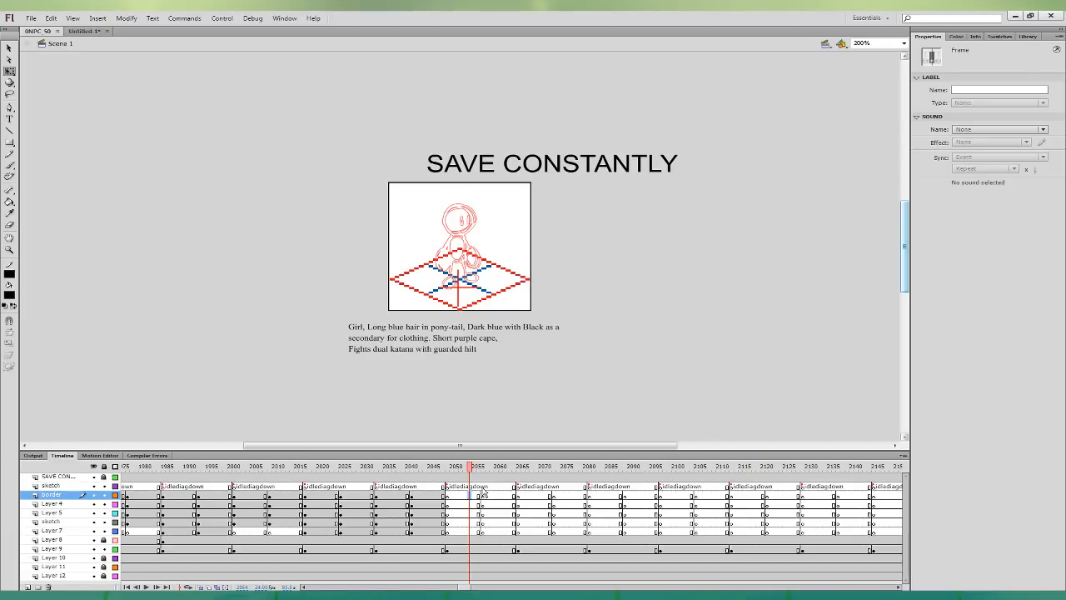
- Sketch the girl's head, fringe and long pony-tail on the border layer with a blue brush, following the base figure
left_click(9, 295)
left_click(33, 349)
left_click(9, 165)
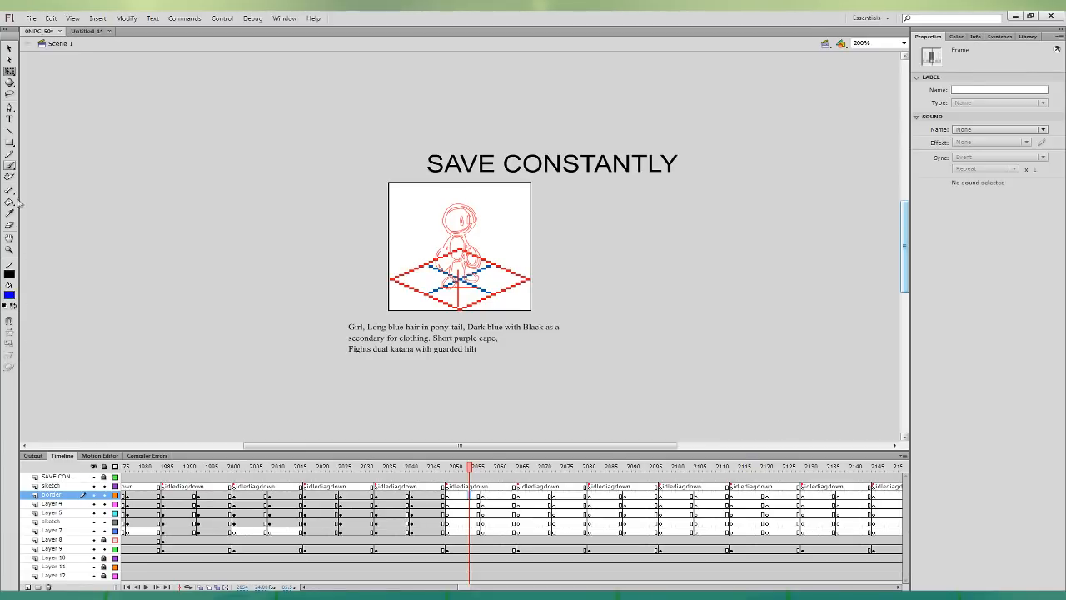
left_click(476, 495)
mouse_move(468, 210)
left_mouse_down()
mouse_move(487, 213)
mouse_move(473, 208)
mouse_move(480, 246)
mouse_move(479, 203)
mouse_move(469, 205)
mouse_move(477, 226)
left_mouse_up()
key("ctrl+z")
key("ctrl+z")
key("ctrl+z")
key("ctrl+z")
key("ctrl+z")
mouse_move(475, 224)
left_mouse_down()
mouse_move(474, 238)
mouse_move(473, 209)
mouse_move(471, 248)
left_mouse_up()
key("ctrl+z")
key("ctrl+z")
mouse_move(472, 247)
left_mouse_down()
mouse_move(463, 206)
mouse_move(448, 222)
mouse_move(469, 237)
mouse_move(419, 218)
mouse_move(444, 196)
mouse_move(452, 222)
mouse_move(443, 196)
mouse_move(419, 242)
mouse_move(435, 204)
left_mouse_up()
key("ctrl+z")
key("ctrl+z")
key("ctrl+z")
key("ctrl+z")
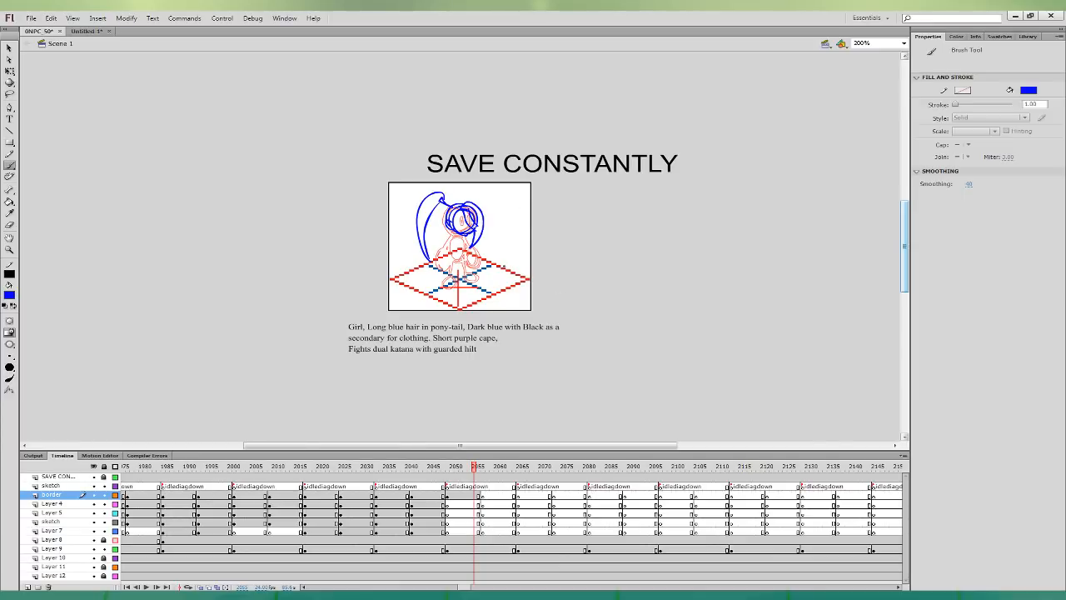
- Sketch the girl's short cape, skirt and legs in blue below the head
left_click_drag(446, 243, 459, 238)
key("ctrl+z")
mouse_move(467, 243)
left_mouse_down()
mouse_move(445, 236)
mouse_move(437, 286)
mouse_move(450, 243)
left_mouse_up()
key("ctrl+z")
key("ctrl+z")
key("ctrl+z")
key("ctrl+z")
key("ctrl+z")
mouse_move(455, 233)
left_mouse_down()
mouse_move(435, 270)
mouse_move(471, 268)
mouse_move(478, 241)
mouse_move(466, 235)
mouse_move(442, 292)
mouse_move(452, 272)
mouse_move(478, 287)
mouse_move(468, 259)
left_mouse_up()
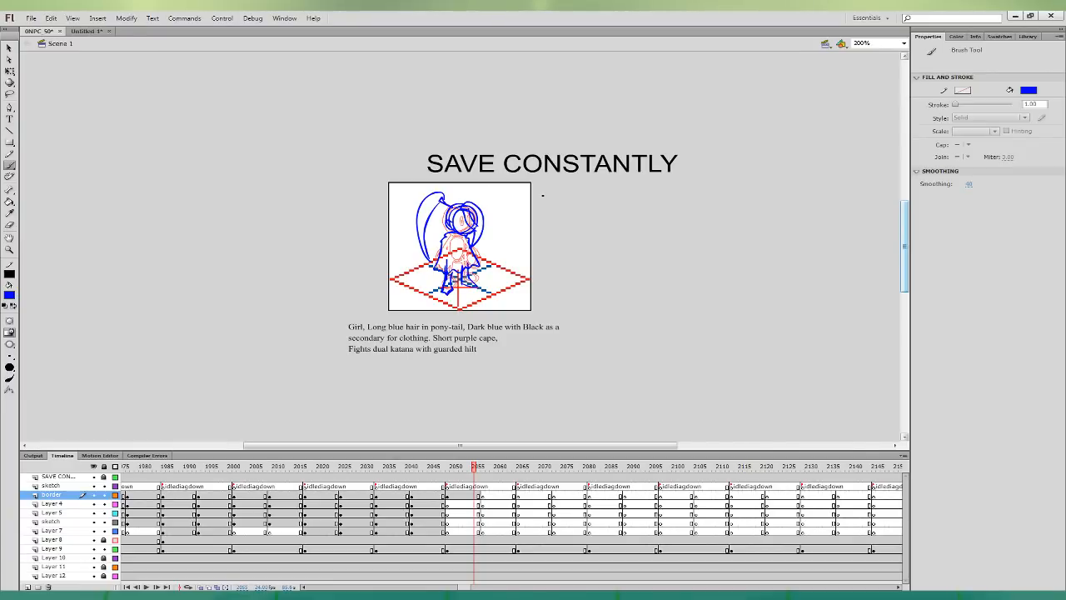
mouse_move(436, 268)
left_mouse_down()
mouse_move(479, 265)
mouse_move(441, 254)
mouse_move(470, 249)
mouse_move(434, 227)
mouse_move(451, 231)
left_mouse_up()
- Move the blue sketch to a new keyframe on Layer 8 and insert a blank keyframe on the border layer
left_click(471, 495)
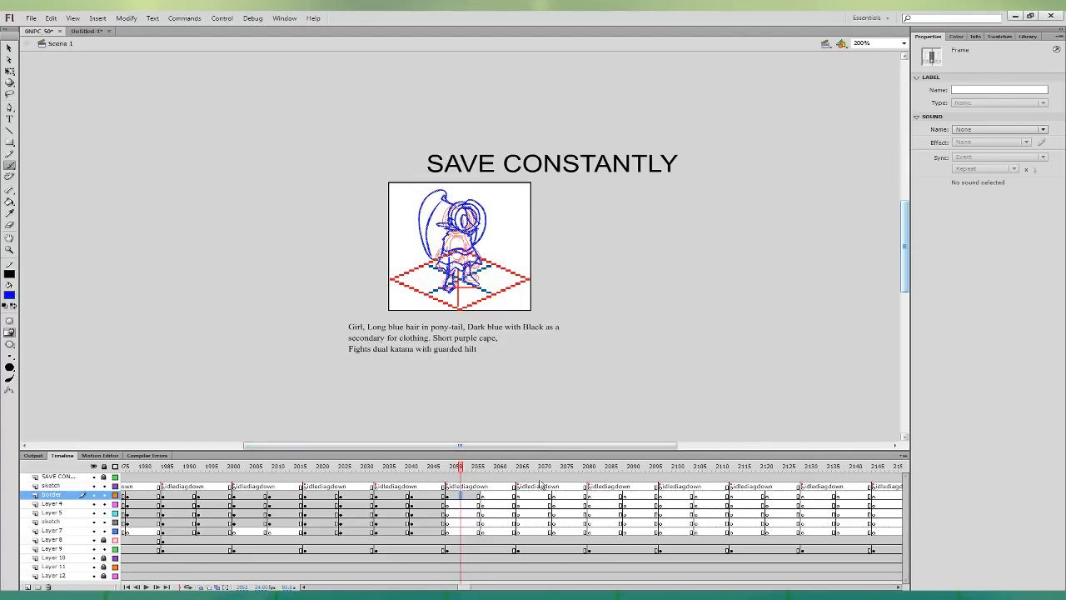
left_click(517, 539)
left_click(448, 496)
left_click_drag(448, 496, 449, 541)
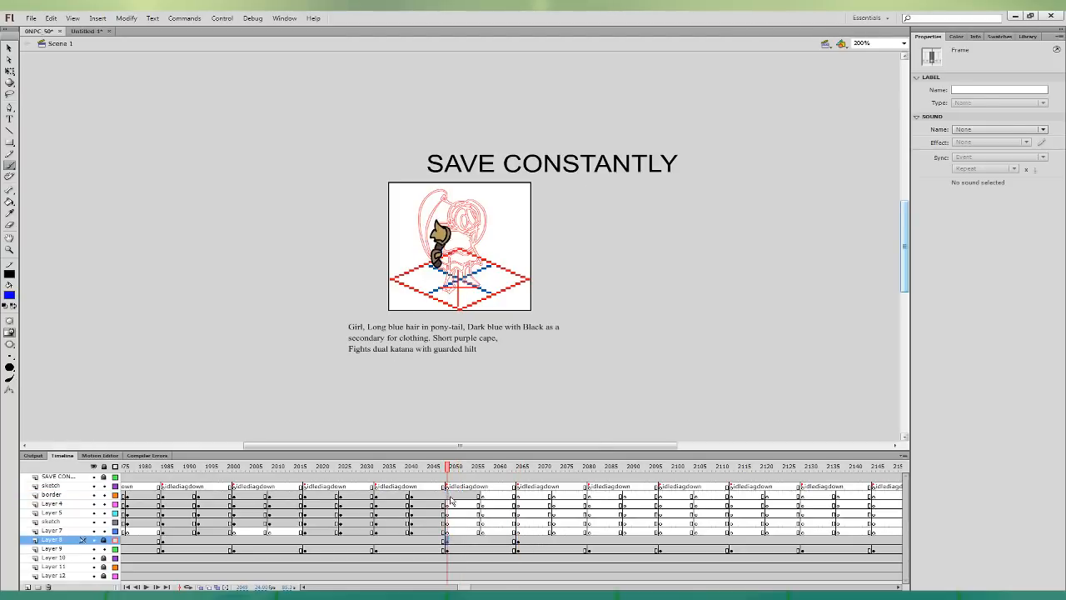
left_click(449, 496)
key("F7")
- Ink the girl's face, eye, fringe and pony-tail base in black on the border layer over the sketch
left_click(478, 494)
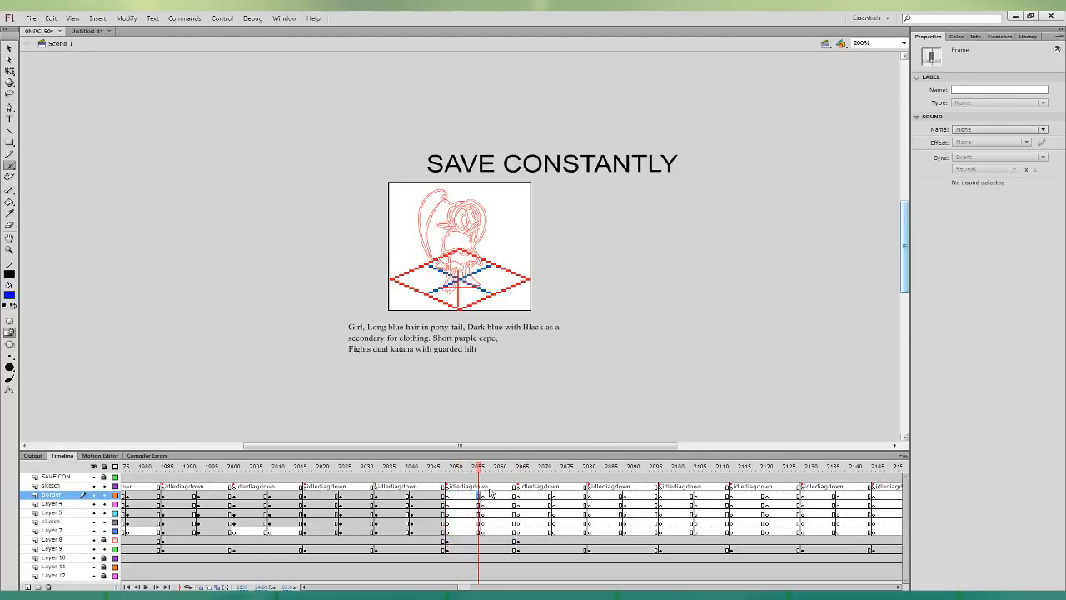
key("ctrl+equal")
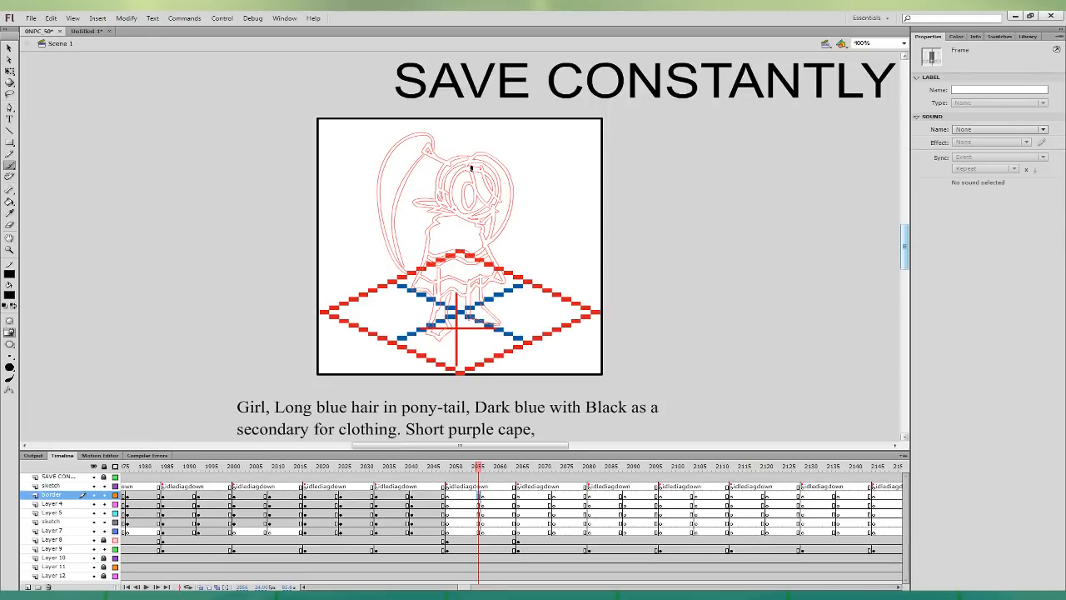
left_click_drag(472, 167, 489, 202)
key("ctrl+z")
mouse_move(472, 167)
left_mouse_down()
mouse_move(489, 205)
mouse_move(486, 241)
mouse_move(507, 202)
mouse_move(480, 156)
mouse_move(448, 191)
mouse_move(453, 212)
mouse_move(468, 184)
mouse_move(468, 206)
mouse_move(467, 185)
mouse_move(439, 188)
mouse_move(435, 207)
mouse_move(426, 189)
mouse_move(450, 212)
left_mouse_up()
key("ctrl+z")
key("ctrl+z")
key("ctrl+z")
key("ctrl+z")
mouse_move(445, 159)
left_mouse_down()
mouse_move(425, 158)
mouse_move(439, 165)
mouse_move(429, 147)
mouse_move(443, 164)
left_mouse_up()
key("ctrl+z")
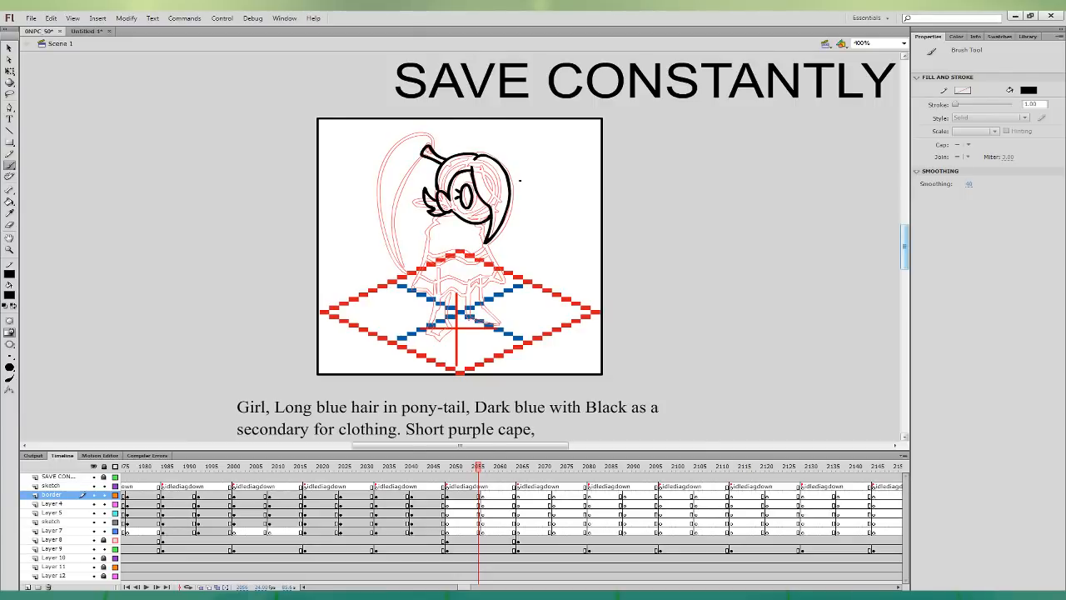
- Ink the girl's torso, collar, cape folds and wavy skirt hems in black on Layer 4
left_click(480, 504)
mouse_move(443, 208)
left_mouse_down()
mouse_move(427, 241)
mouse_move(428, 293)
left_mouse_up()
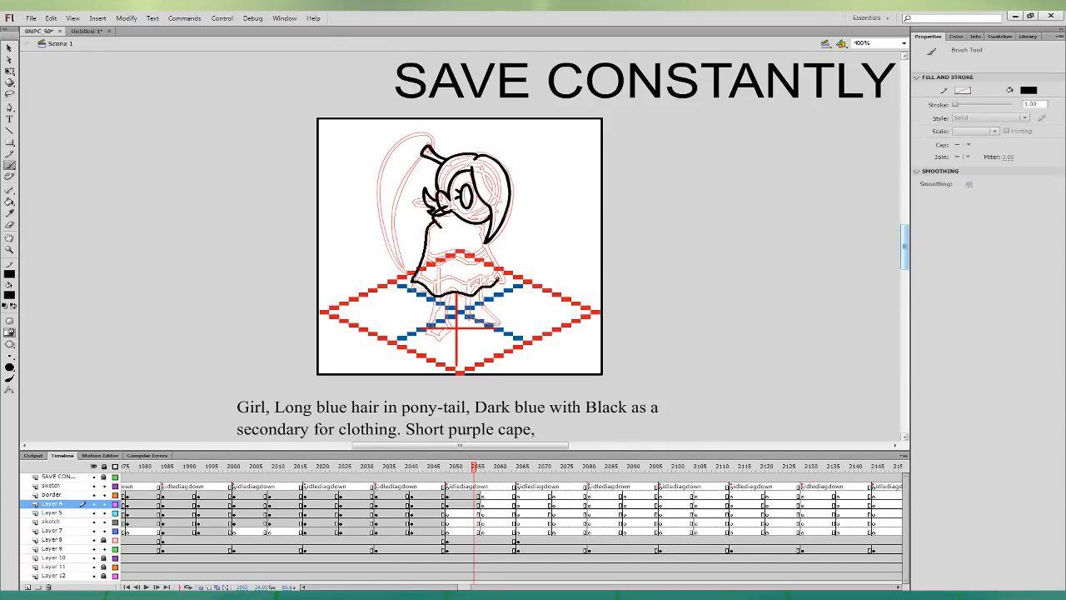
left_click_drag(487, 241, 483, 233)
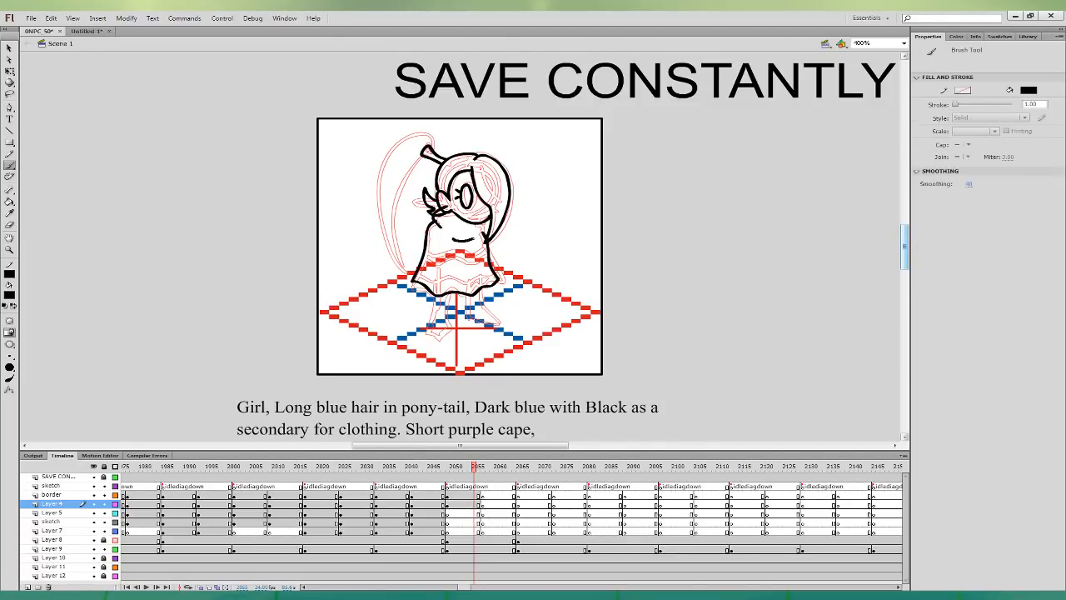
left_click_drag(443, 205, 488, 218)
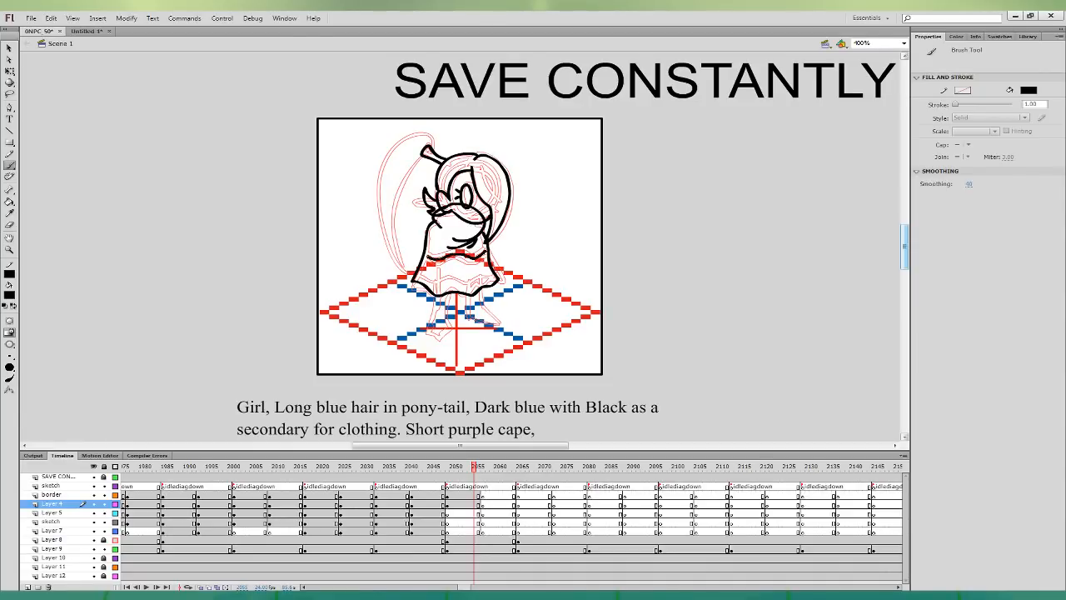
left_click_drag(428, 256, 418, 273)
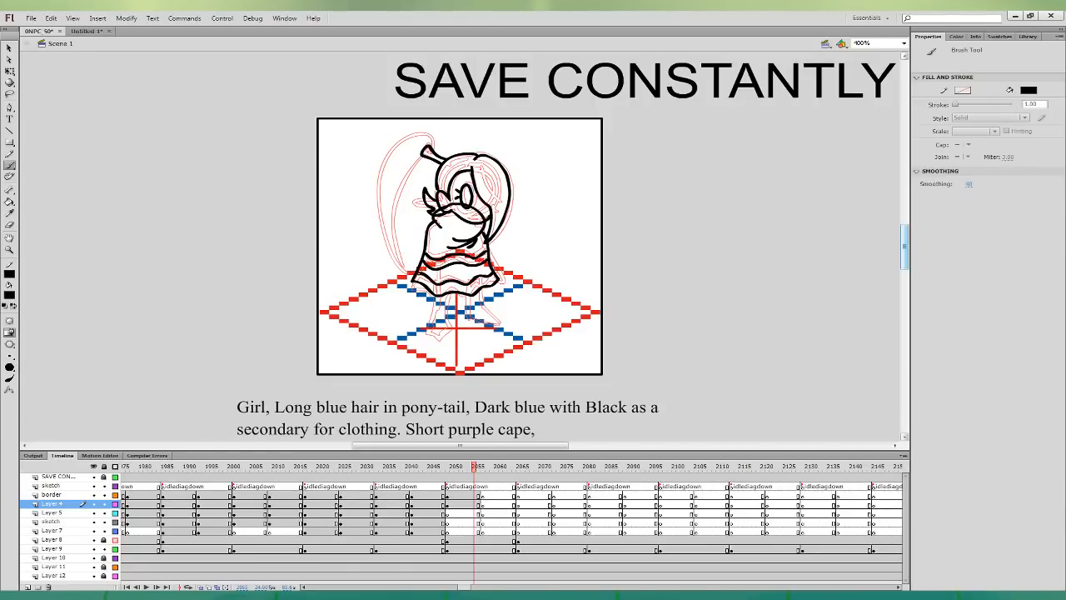
- Fill the enclosed area inside the collar on Layer 4 with black
left_click(479, 504)
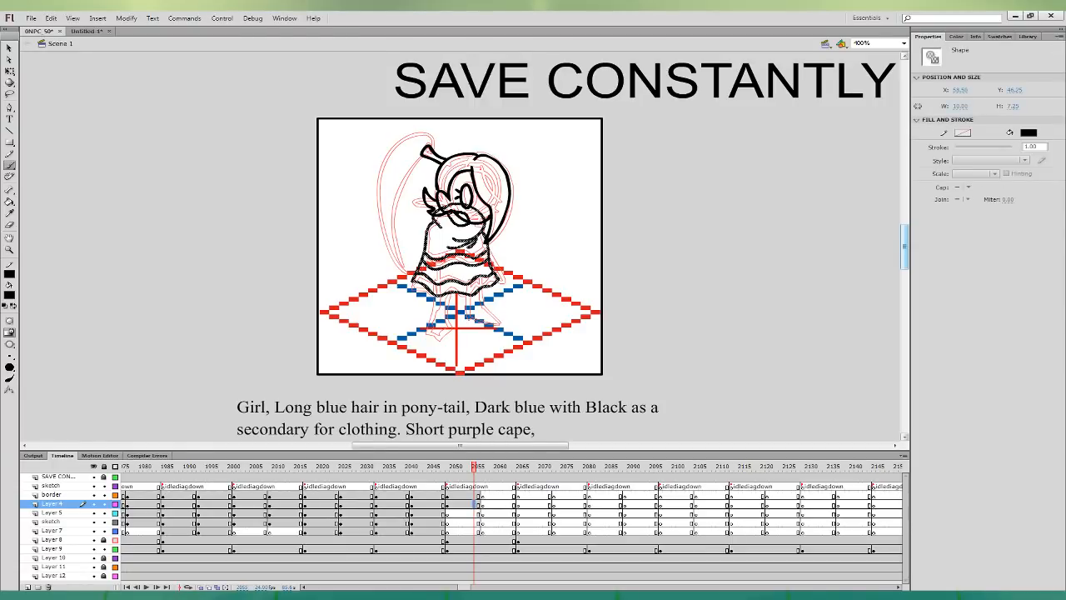
key("k")
left_click(456, 218)
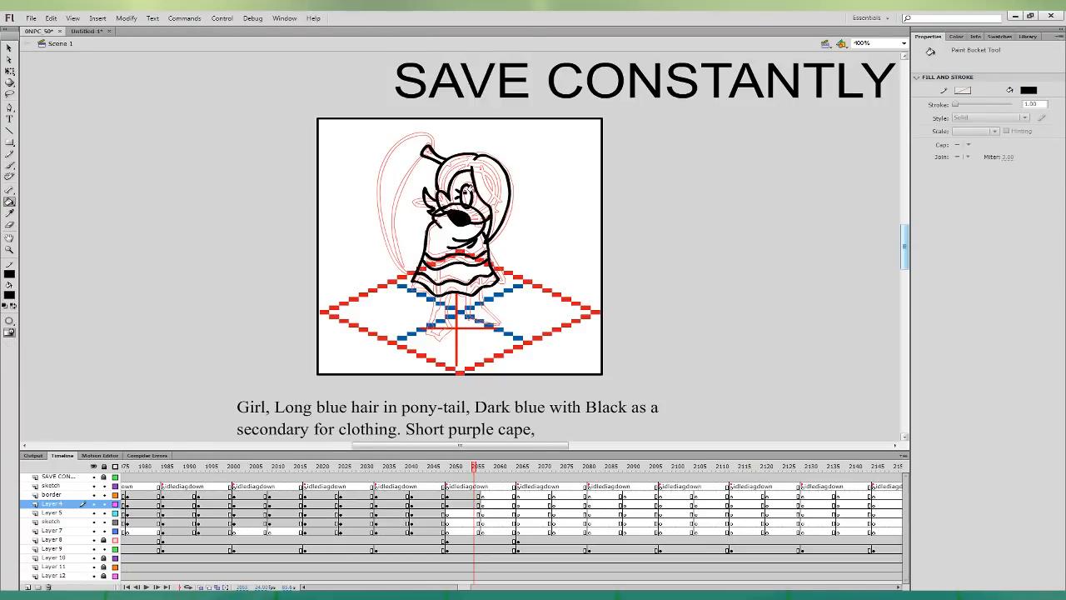
- Ink both legs with pointed boots in black on Layer 5
left_click(10, 165)
left_click(479, 513)
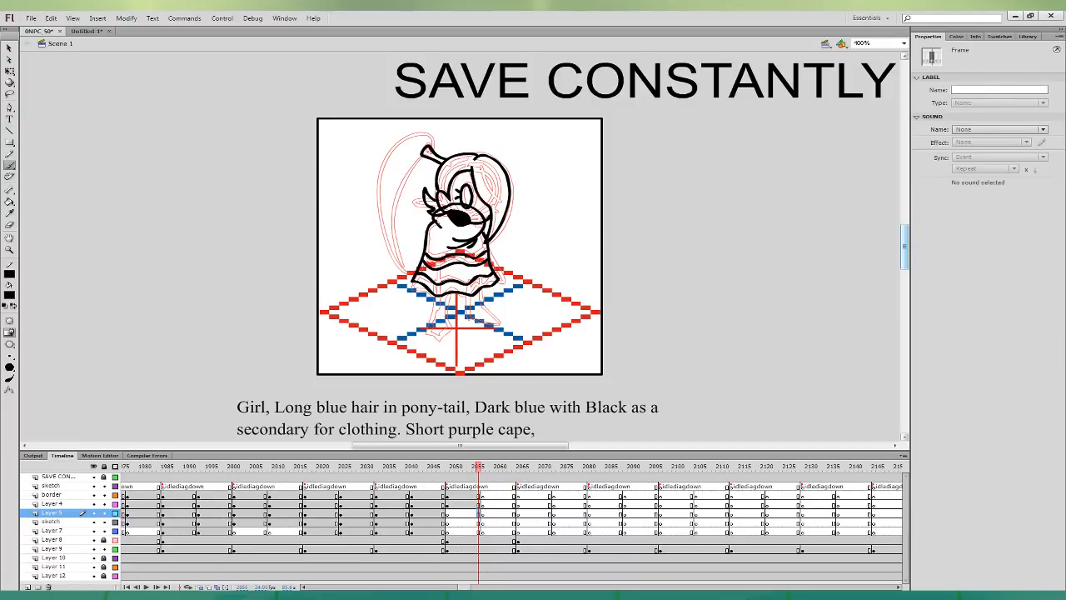
mouse_move(450, 327)
left_mouse_down()
mouse_move(448, 280)
mouse_move(434, 281)
mouse_move(469, 317)
mouse_move(478, 275)
mouse_move(467, 314)
left_mouse_up()
key("ctrl+z")
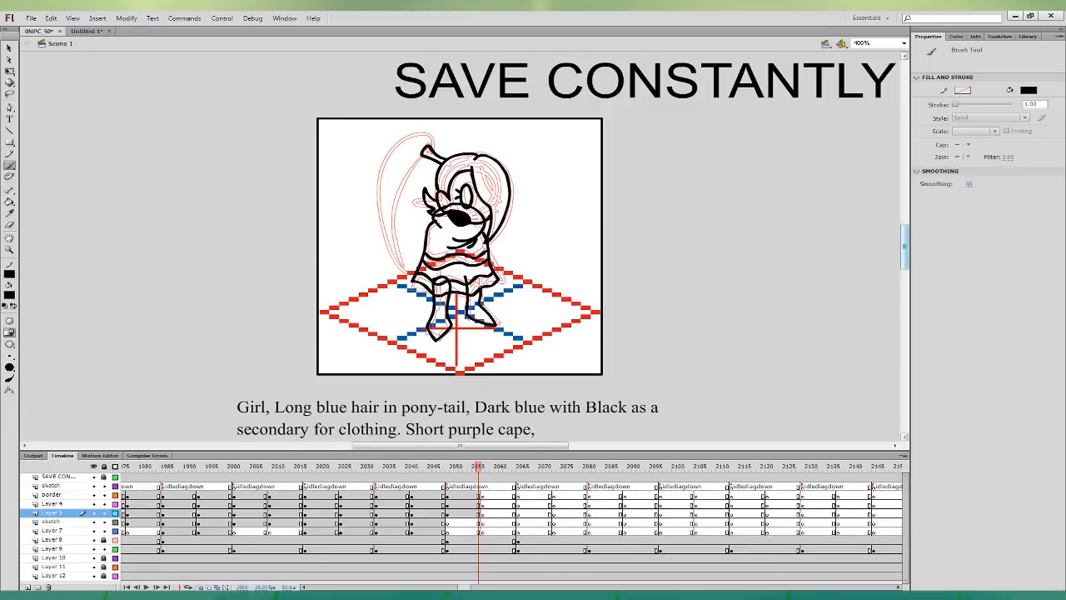
left_click_drag(468, 273, 476, 325)
key("ctrl+z")
- Ink the long curved pony-tail with a split tip on the lower sketch layer
left_click(480, 523)
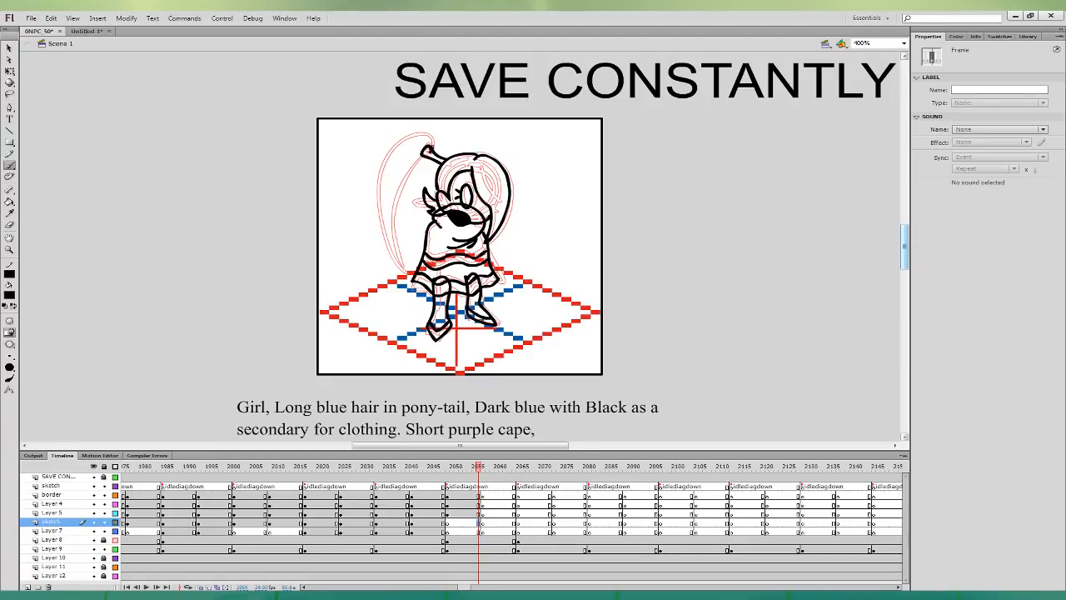
mouse_move(433, 150)
left_mouse_down()
mouse_move(397, 146)
mouse_move(382, 229)
mouse_move(403, 269)
left_mouse_up()
key("ctrl+z")
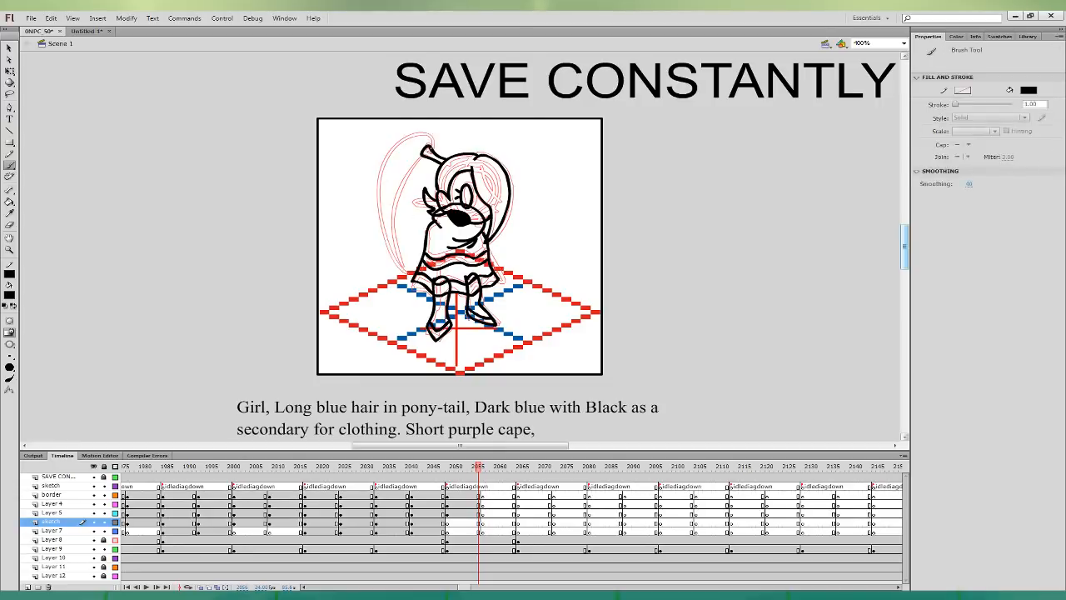
mouse_move(430, 153)
left_mouse_down()
mouse_move(406, 137)
mouse_move(389, 264)
left_mouse_up()
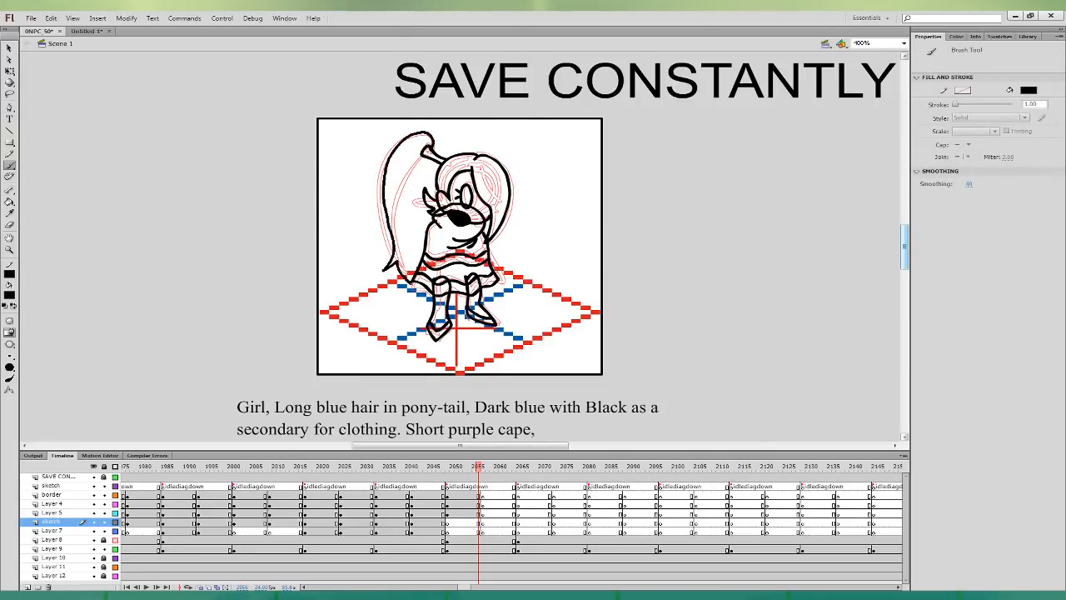
key("ctrl+z")
mouse_move(431, 150)
left_mouse_down()
mouse_move(428, 135)
mouse_move(382, 224)
mouse_move(390, 277)
mouse_move(411, 173)
mouse_move(430, 156)
left_mouse_up()
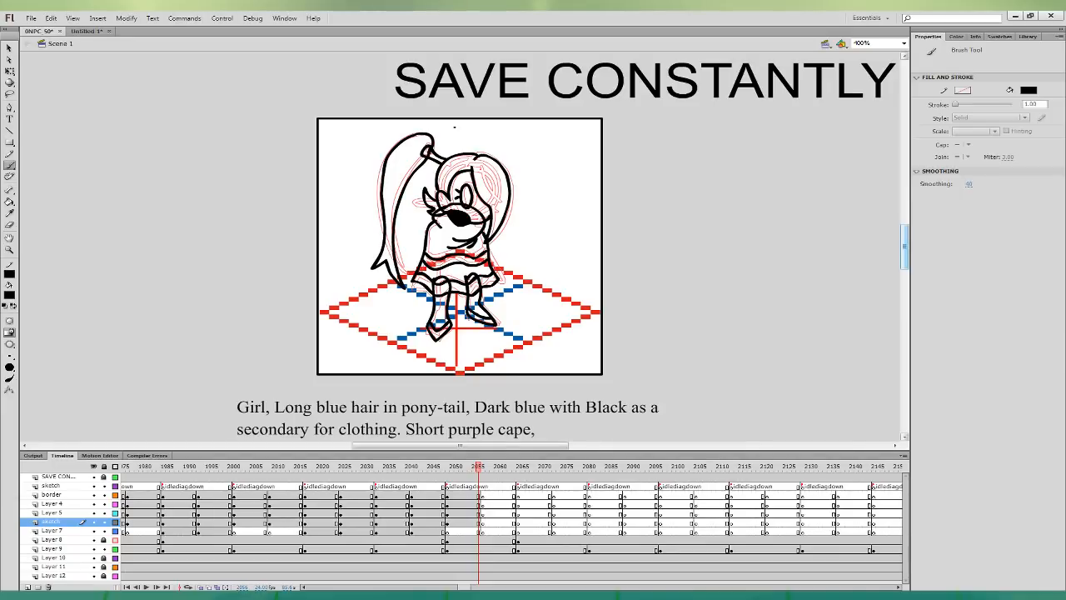
- Delete the inked pony-tail from the lower sketch layer
key("q")
left_click(427, 160)
key("Down")
key("Up")
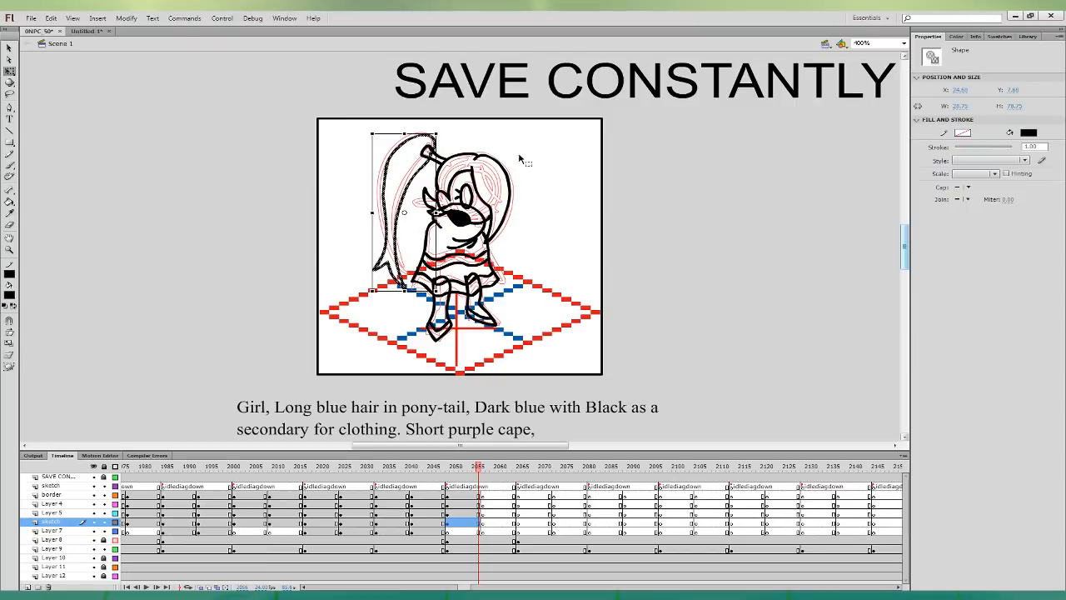
key("Right")
key("Down")
key("Delete")
- Re-ink the pony-tail in black as a shorter inward-curving crescent with a split tip on the lower sketch layer
left_click(11, 165)
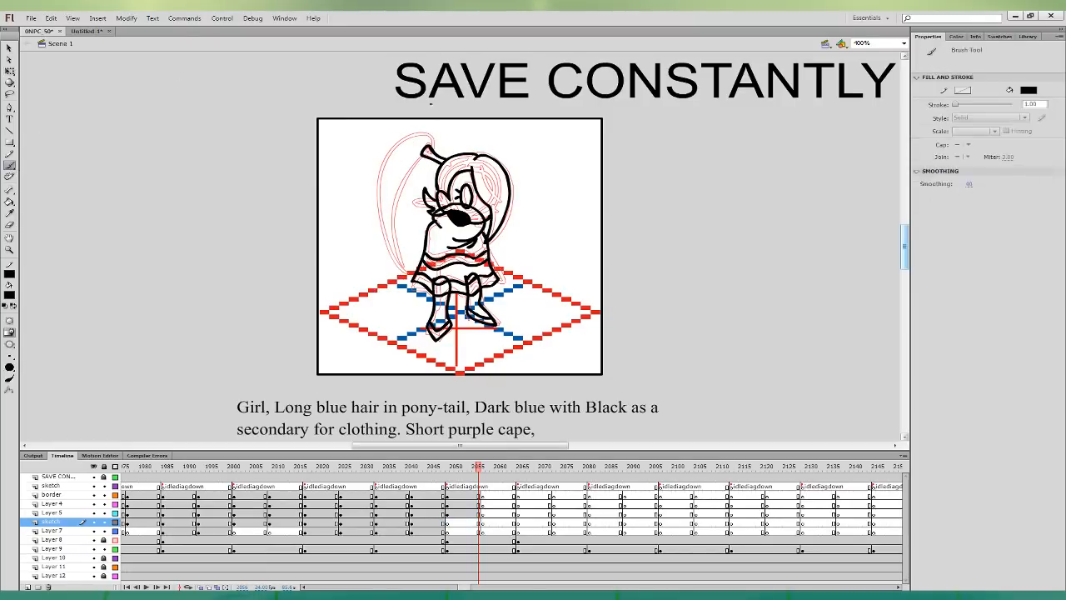
mouse_move(433, 142)
left_mouse_down()
mouse_move(392, 155)
mouse_move(377, 265)
mouse_move(429, 152)
mouse_move(388, 159)
mouse_move(391, 275)
mouse_move(403, 184)
mouse_move(430, 139)
mouse_move(381, 243)
mouse_move(403, 272)
mouse_move(390, 218)
mouse_move(428, 154)
left_mouse_up()
key("ctrl+z")
key("ctrl+z")
key("ctrl+z")
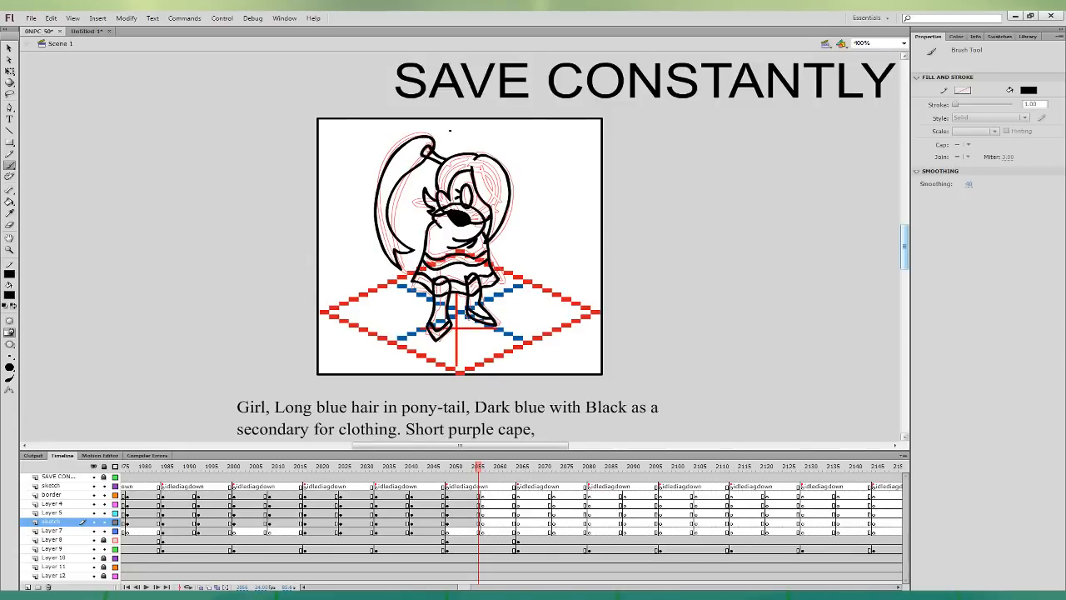
- Fill the head hair, pony-tail and loose side strand with light blue
left_click(9, 201)
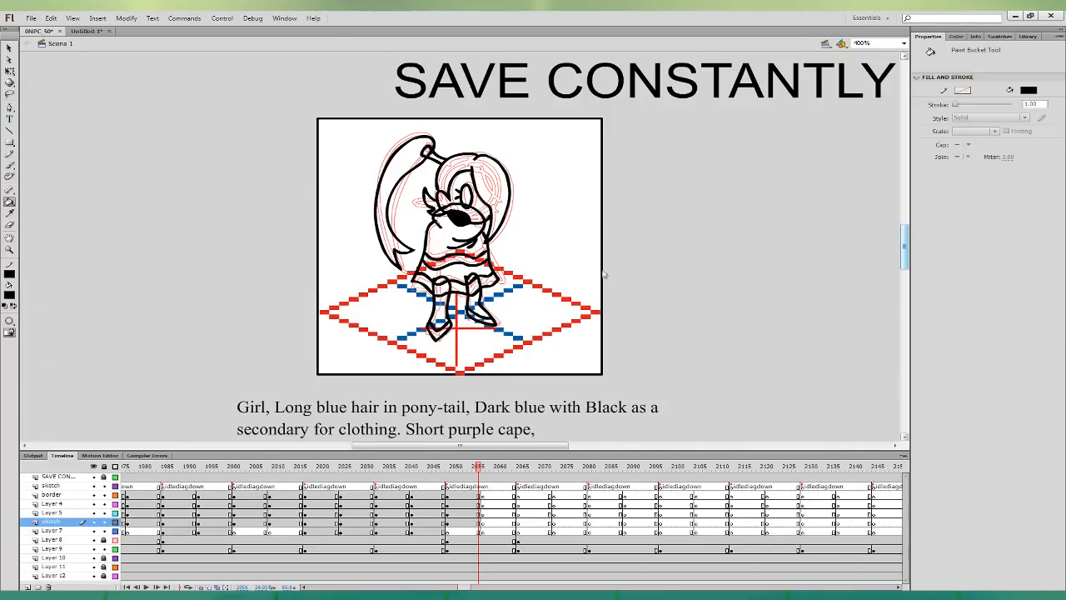
left_click(445, 171)
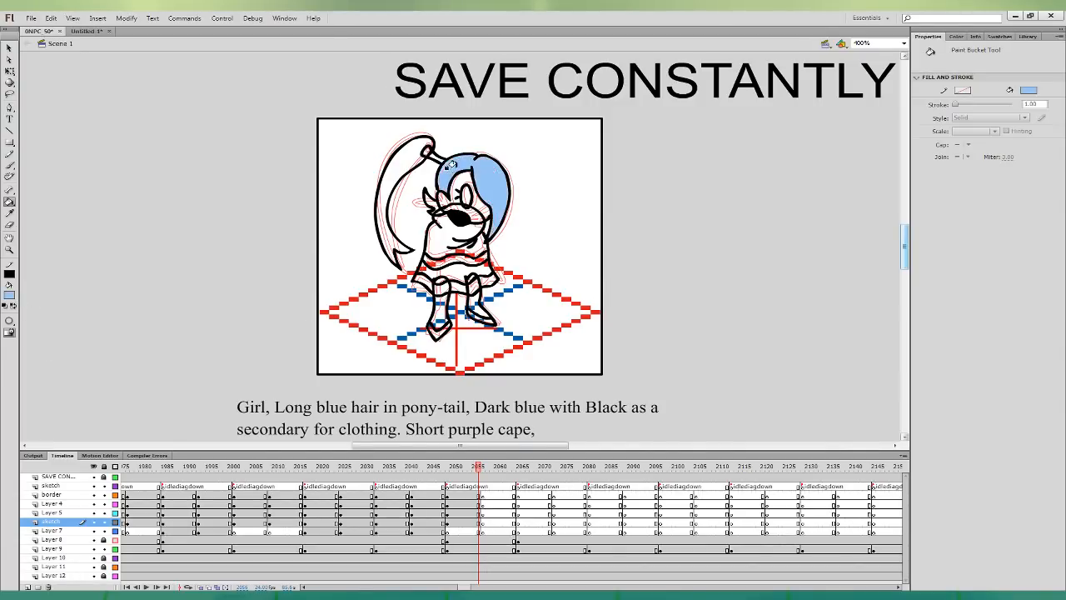
left_click(403, 159)
left_click(429, 201)
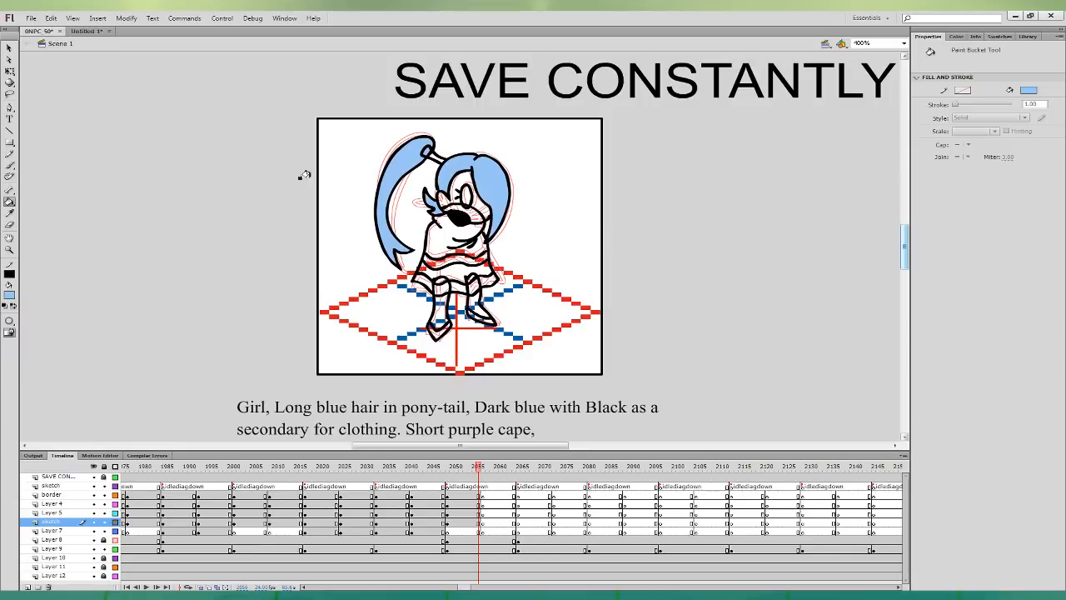
- Fill the hair tie and both legs with dark grey
left_click(24, 324)
left_click(427, 154)
key("ctrl+minus")
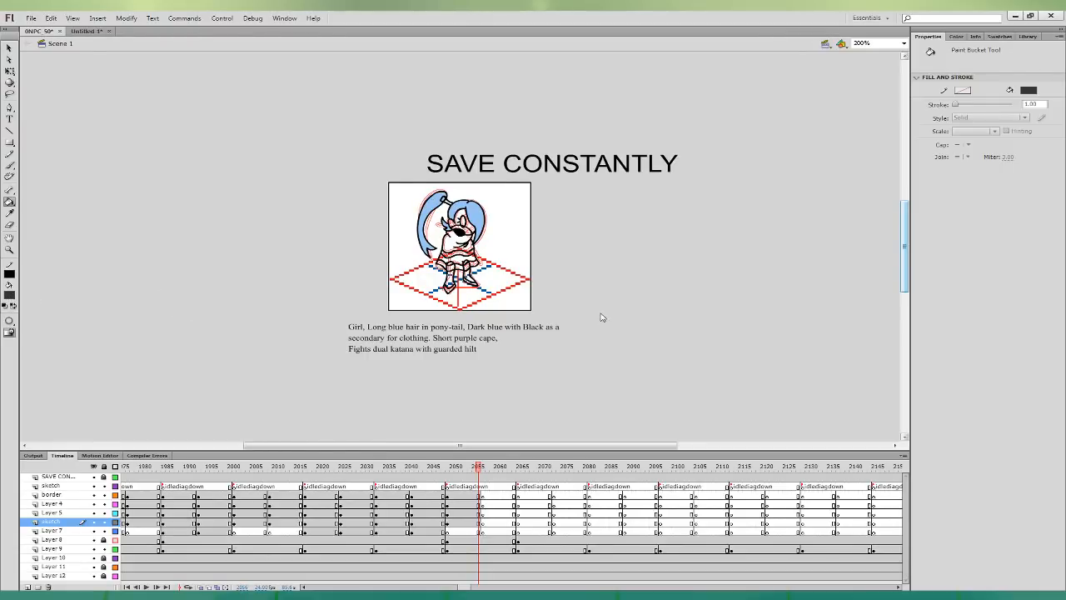
left_click(449, 275)
left_click(471, 273)
- Fill the wavy trim bands with light purple and the cape and dress with dark purple
left_click(458, 356)
left_click(455, 253)
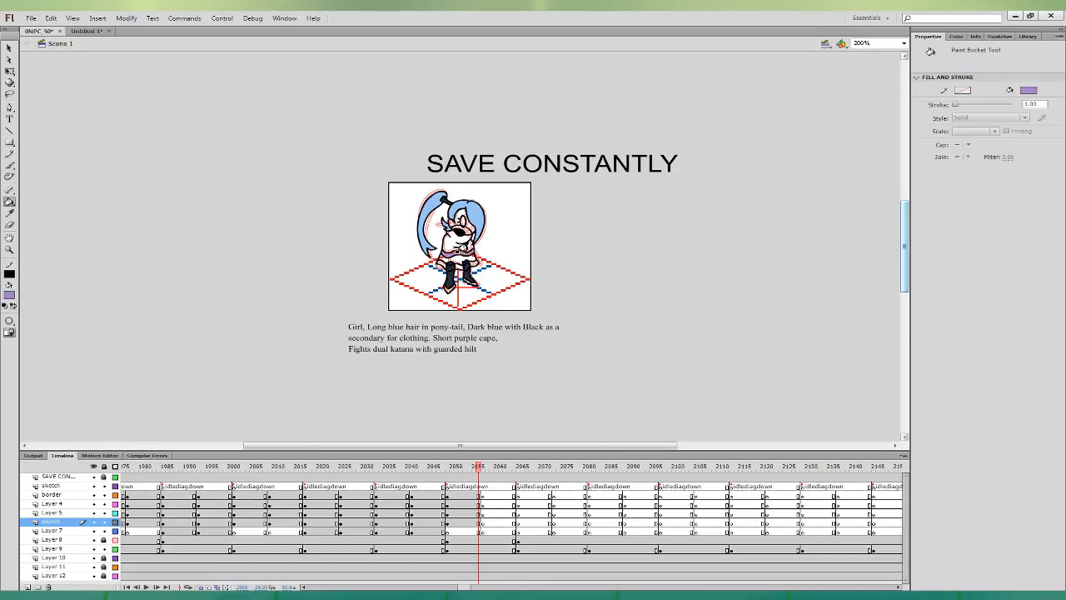
left_click(454, 264)
left_click(479, 351)
left_click(448, 243)
left_click(452, 261)
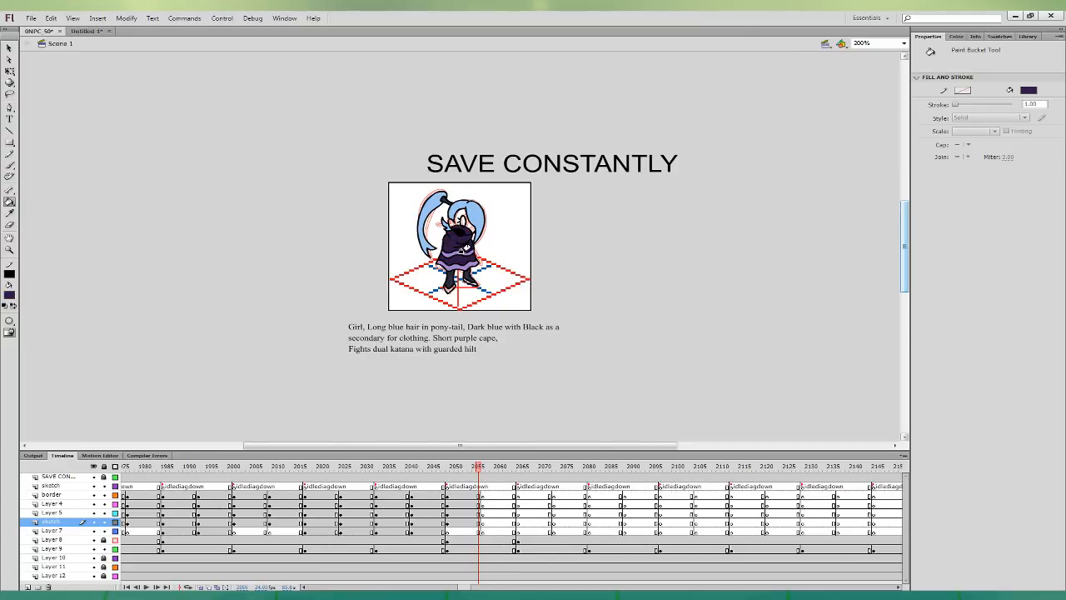
- Fill the pointed tips of both boots with magenta
key("ctrl+equal")
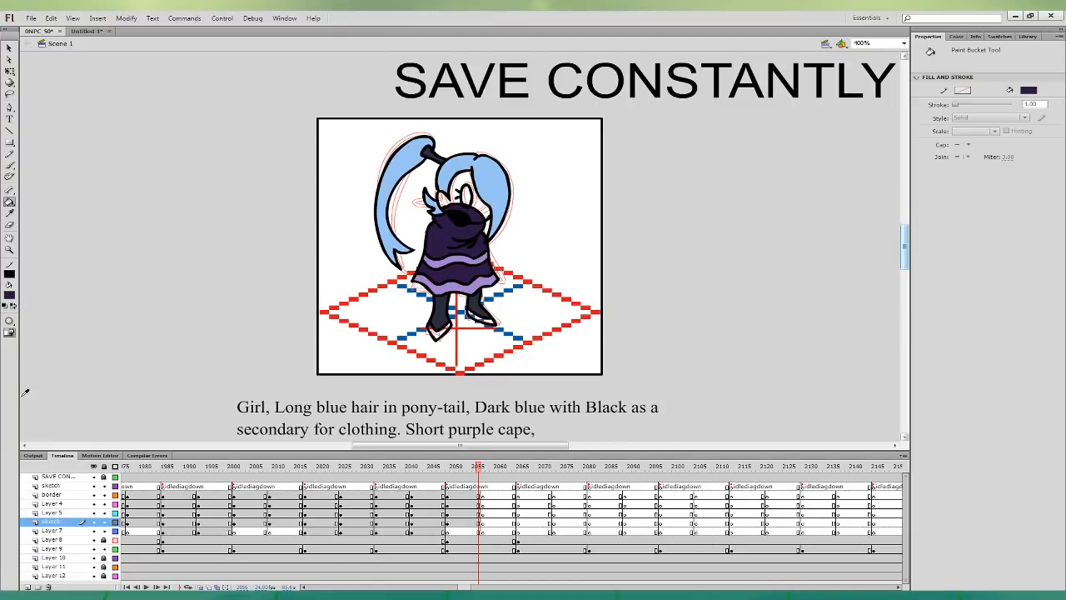
left_click(426, 333)
left_click(472, 317)
left_click(422, 358)
key("ctrl+minus")
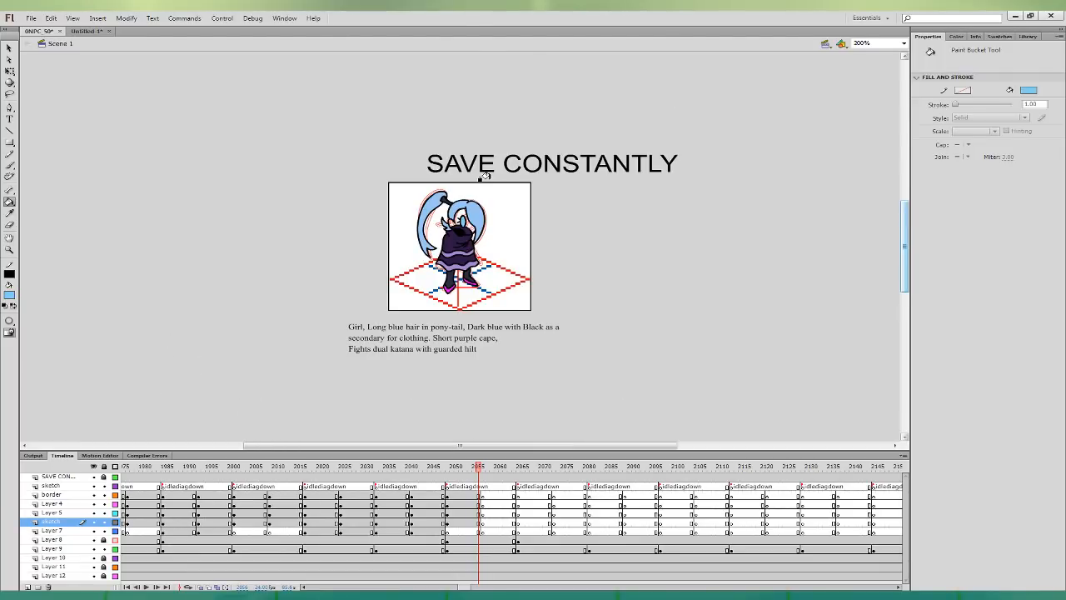
- Colour the girl's eye blue and fill her face and ear with very pale blue
left_click(13, 298)
left_click(63, 344)
left_click(457, 217)
left_click(182, 309)
left_click(651, 248)
left_click(429, 368)
left_click(451, 221)
left_click(651, 246)
left_click(446, 367)
left_click(464, 228)
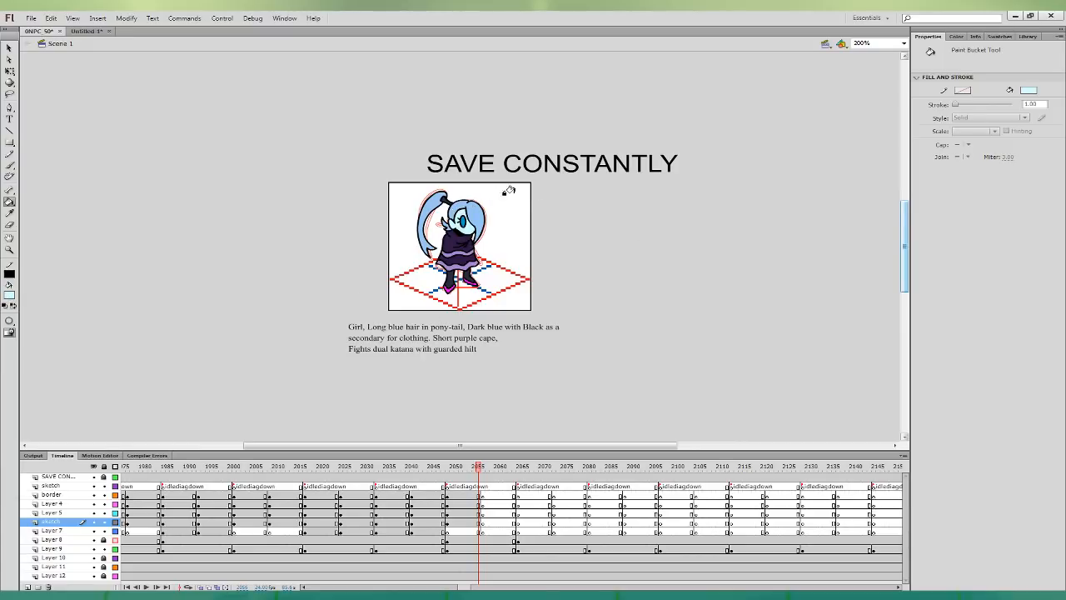
- Shift the girl's head slightly left on the border layer and realign the pony-tail with it in the first keyframe
left_click(465, 494)
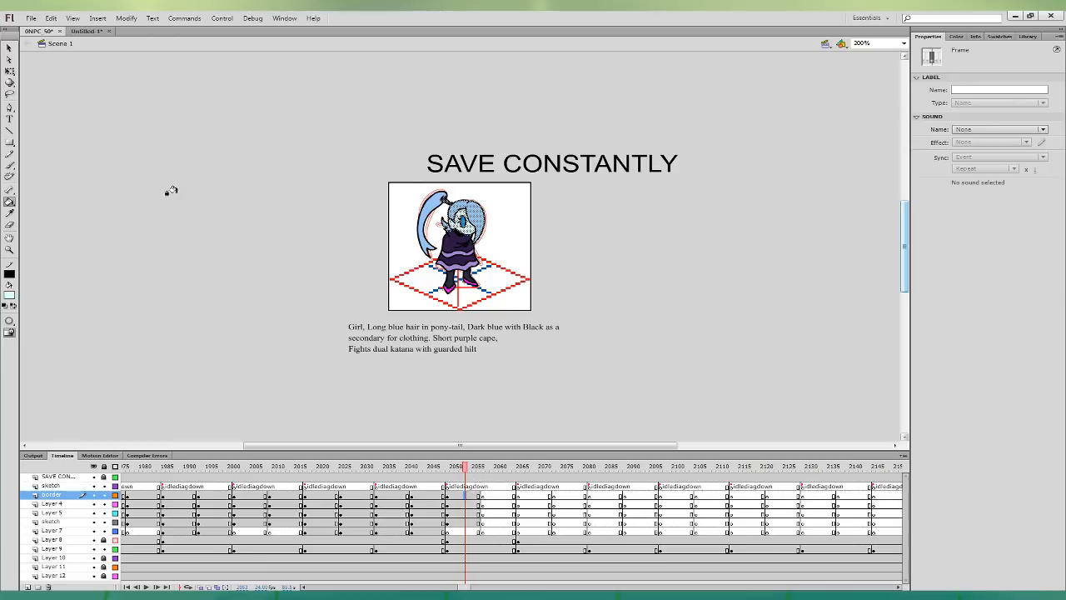
left_click(9, 71)
left_click(436, 215)
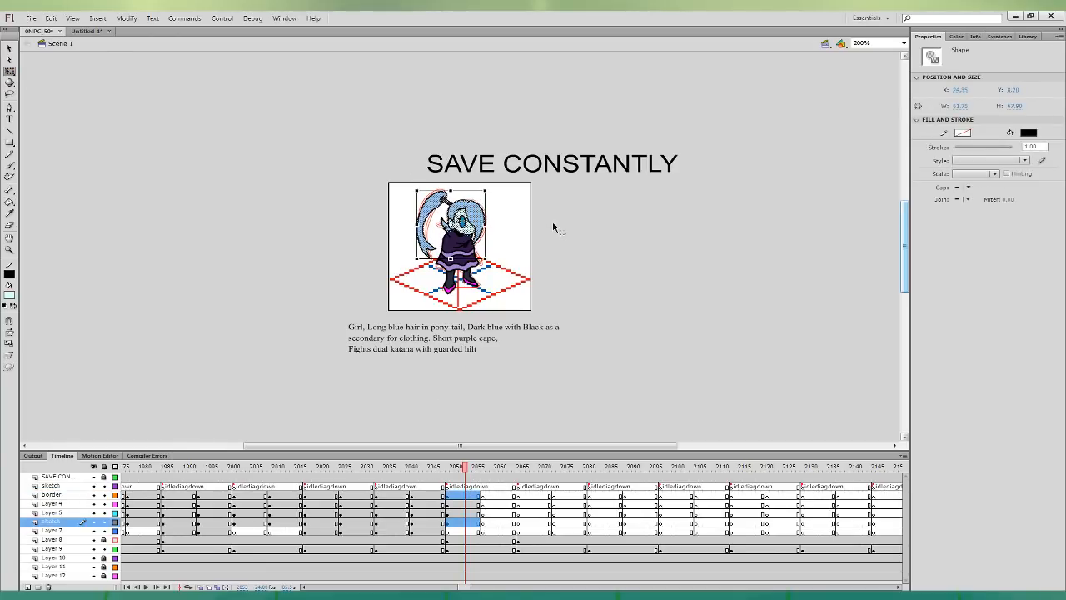
key(".")
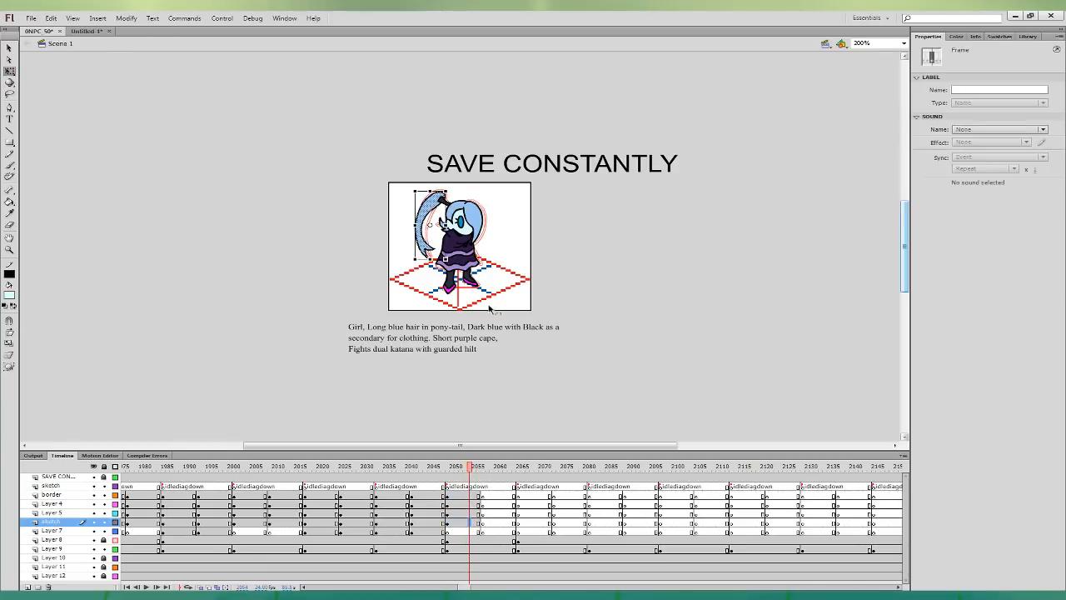
left_click(450, 260)
left_click(565, 283)
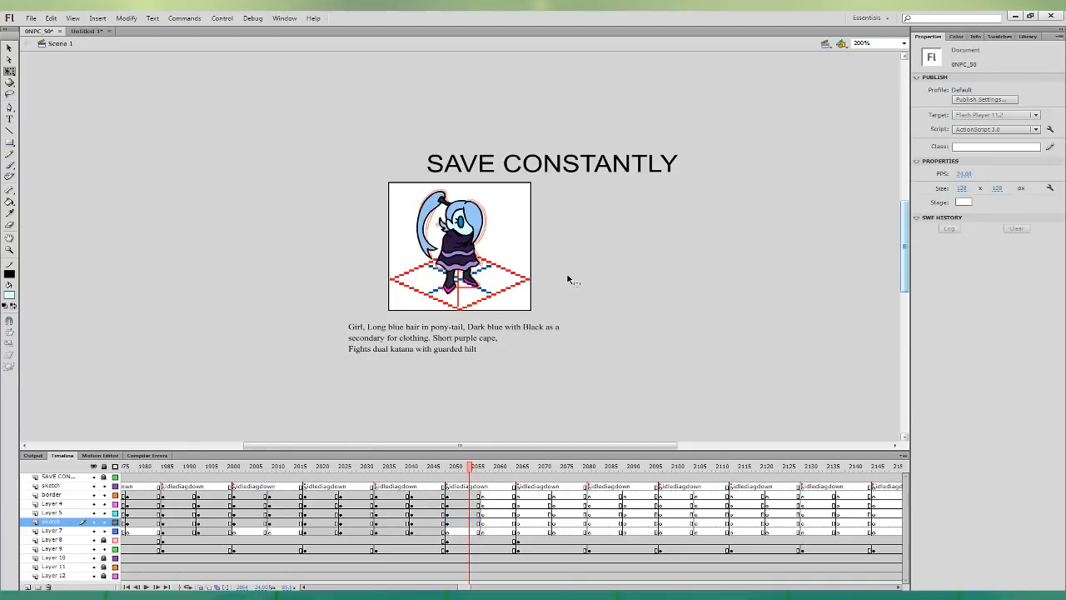
- Keyframe the second half of the idle on the character layers and adjust each leg about a pivot at its top on Layer 5
mouse_move(471, 524)
left_mouse_down()
mouse_move(472, 496)
mouse_move(483, 509)
left_mouse_up()
left_click(488, 514)
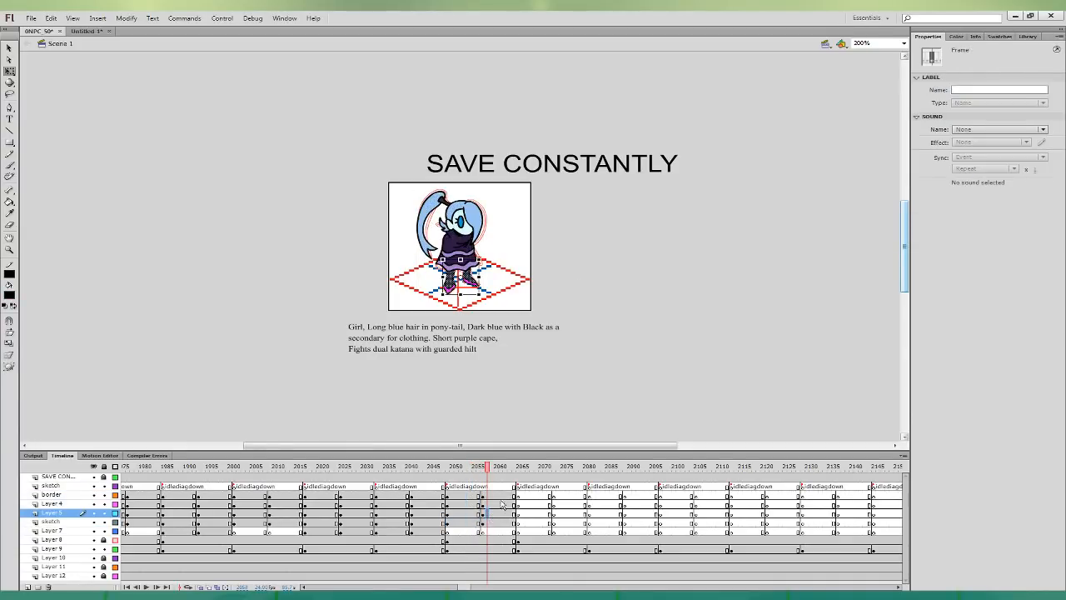
key("ctrl+=")
left_click(540, 263)
left_click(480, 239)
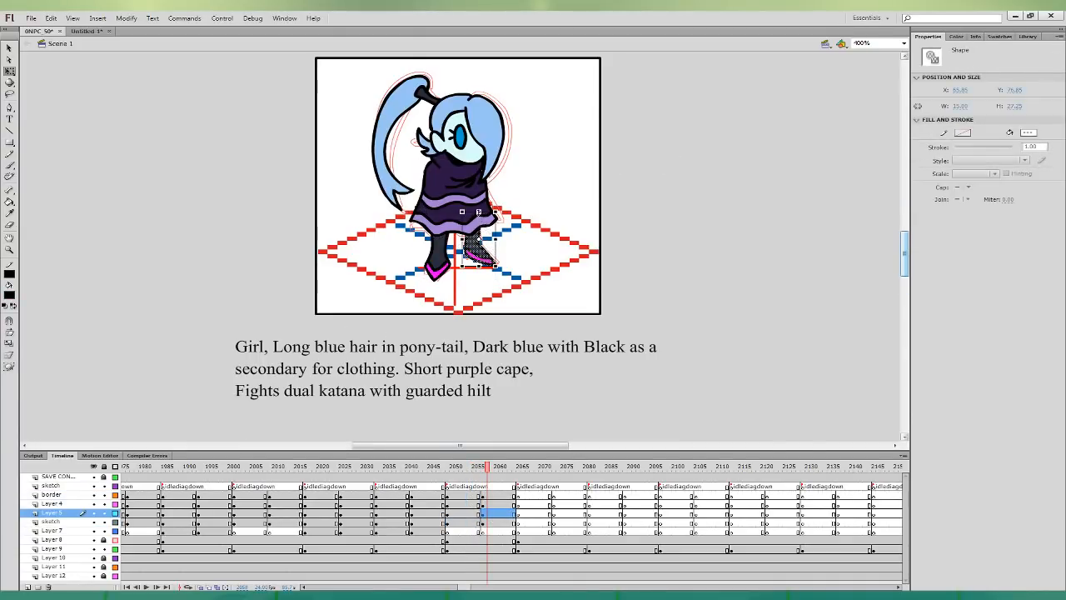
left_click_drag(479, 216, 440, 218)
left_click(442, 248)
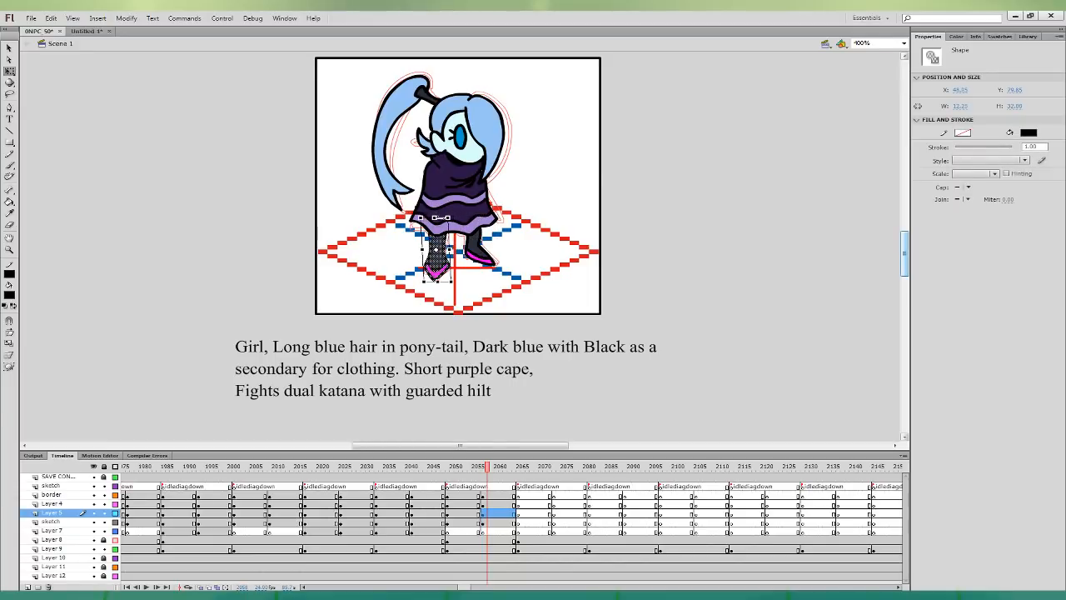
- Nudge the head, torso and pony-tail down slightly in the second keyframe and compare it with the first pose
left_click_drag(496, 505, 496, 497)
left_click(417, 105, "shift")
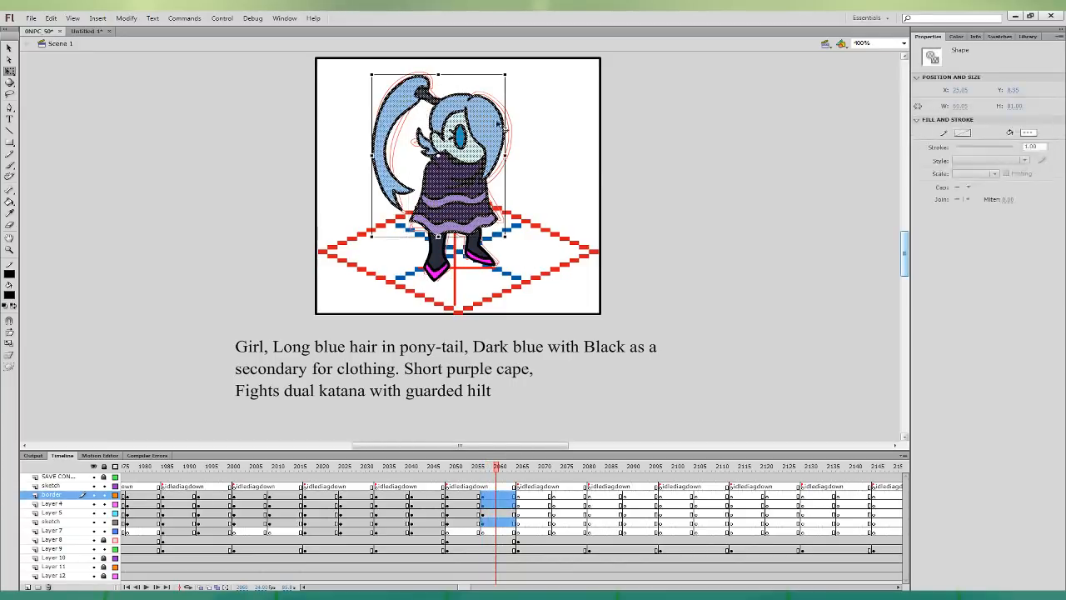
key("Down")
left_click(473, 497)
left_click(487, 496)
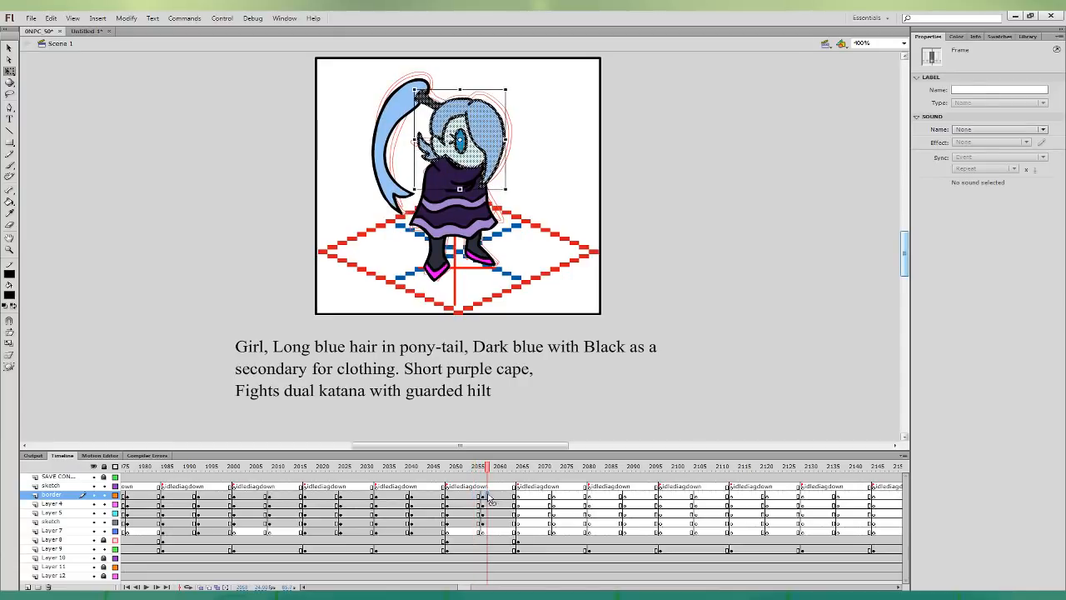
left_click(474, 497)
left_click(491, 496)
left_click(493, 504)
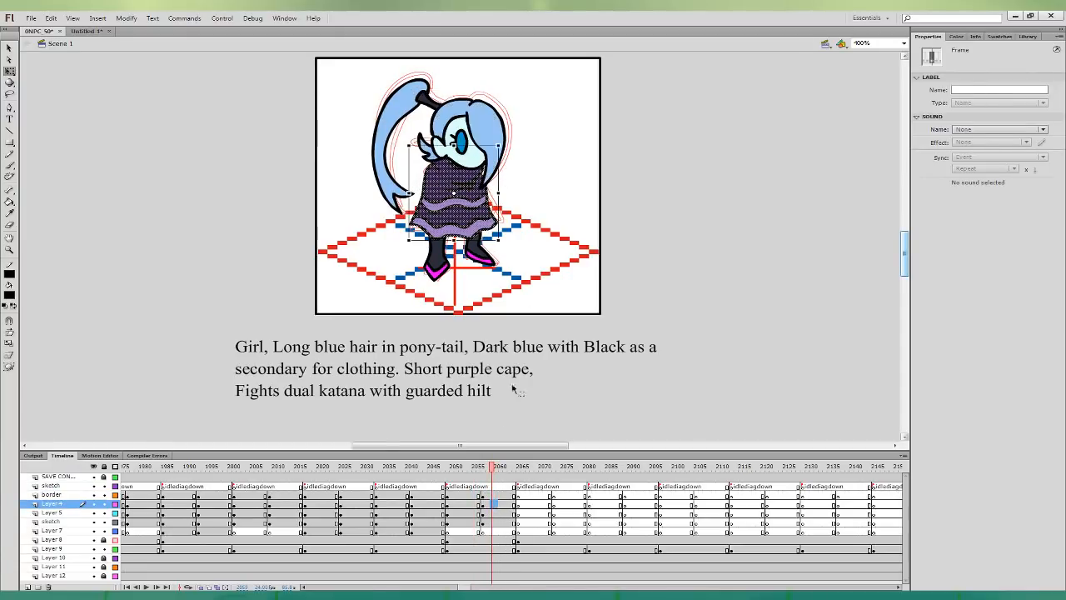
left_click(494, 496)
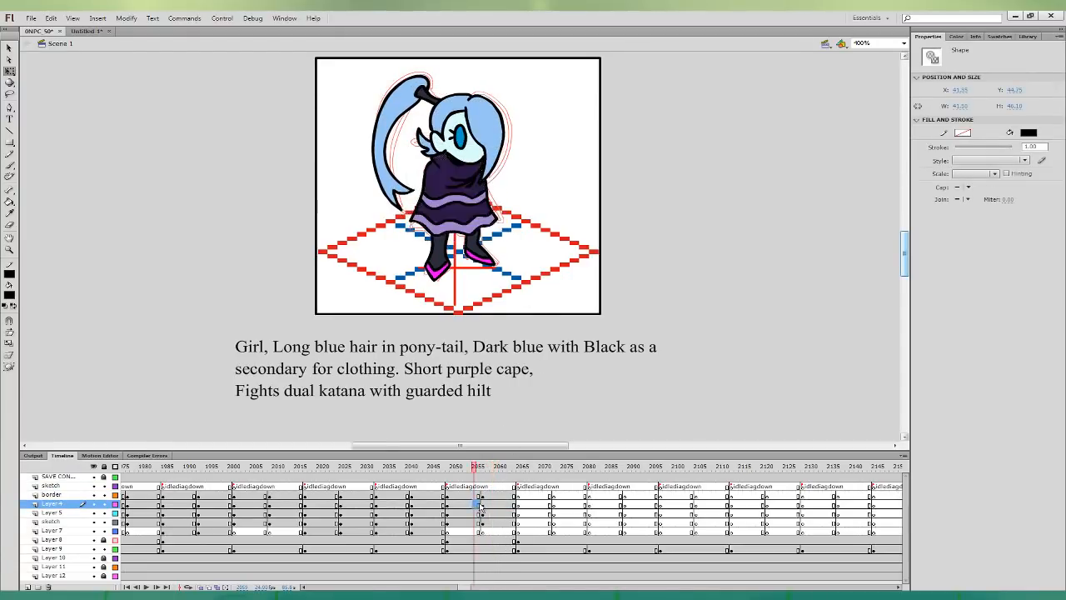
- Rotate the pony-tail slightly counter-clockwise and the head slightly clockwise in the second keyframe
left_click(494, 522)
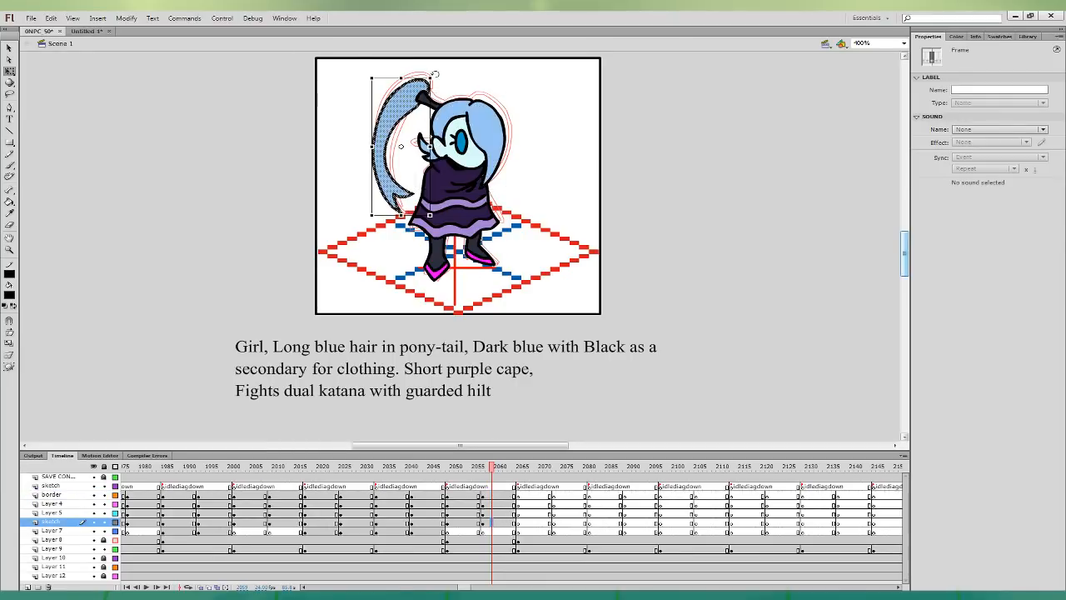
left_click(439, 76)
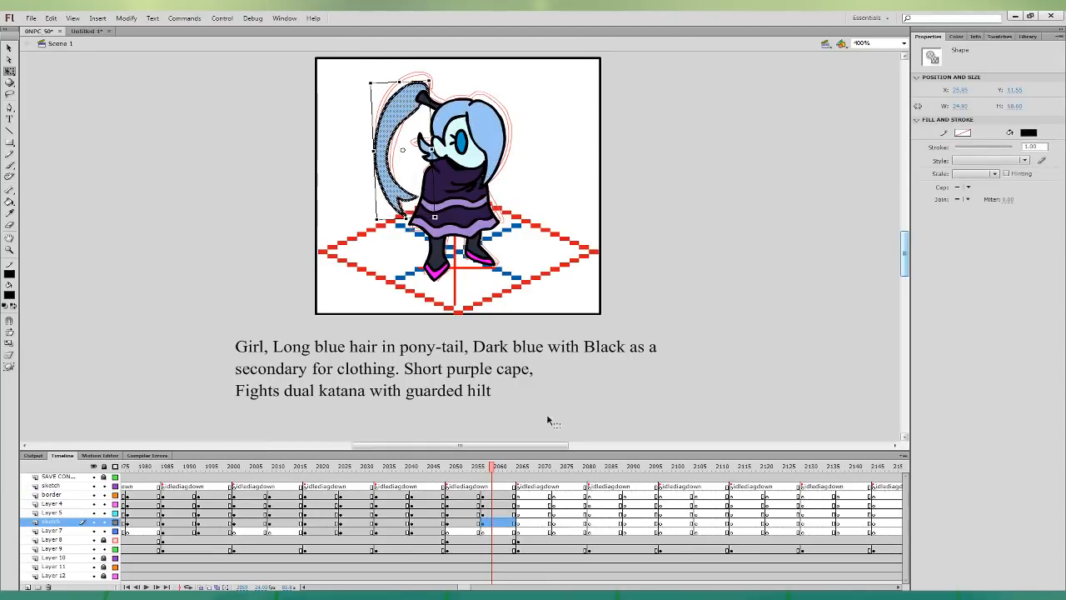
left_click(480, 497)
left_click(482, 498)
left_click_drag(511, 87, 515, 92)
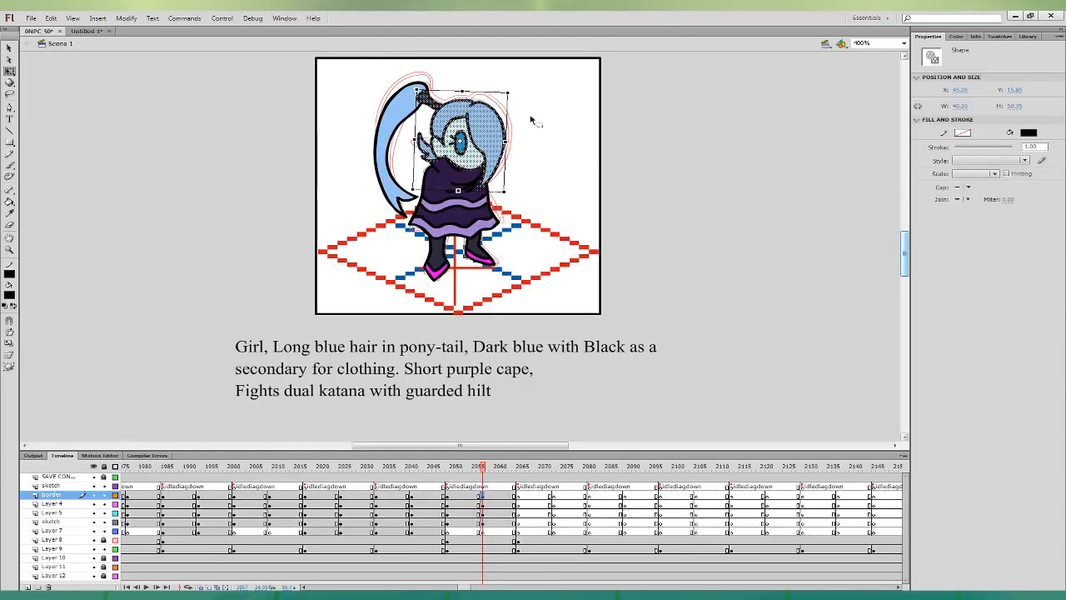
left_click(476, 498)
left_click(489, 499)
- Nudge the rotated pony-tail up in the second keyframe to meet the hair tie, comparing both poses
left_click(476, 523)
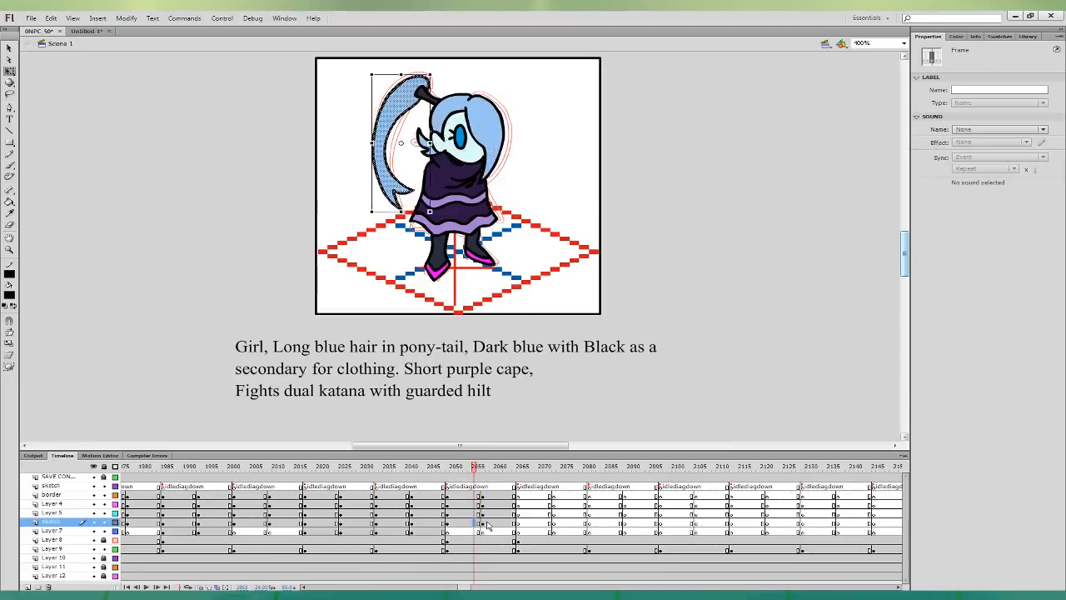
left_click(489, 522)
key("Up")
key("Up")
key("Up")
key("Up")
key("Up")
key("Right")
left_click(482, 523)
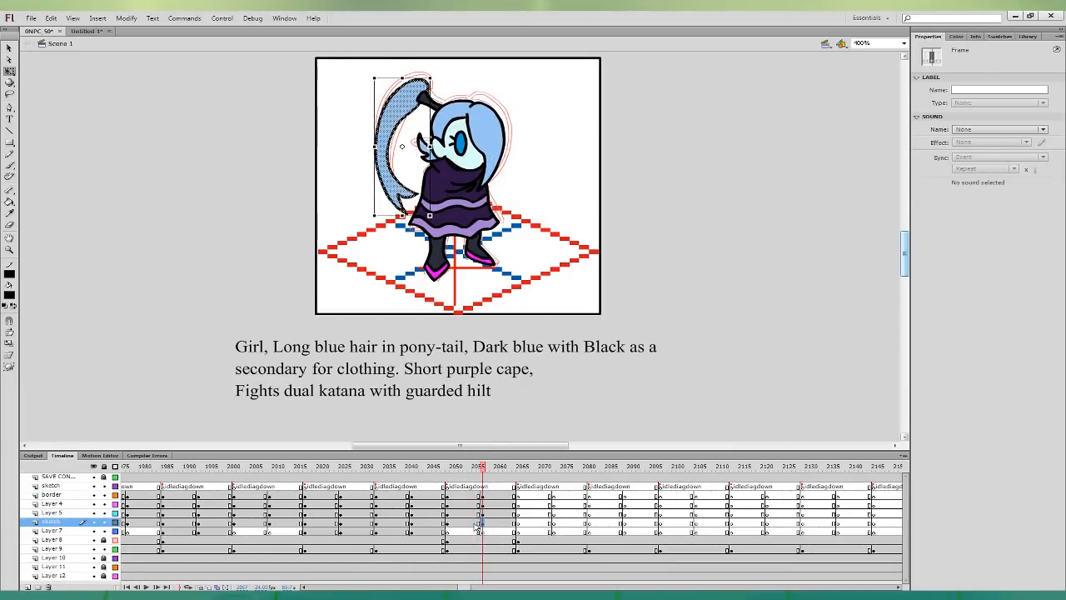
left_click(477, 523)
left_click(492, 522)
- Copy all of the girl's idlediagdown frames and paste them over the previous character's frames in the Untitled-1 document
key("ctrl+minus")
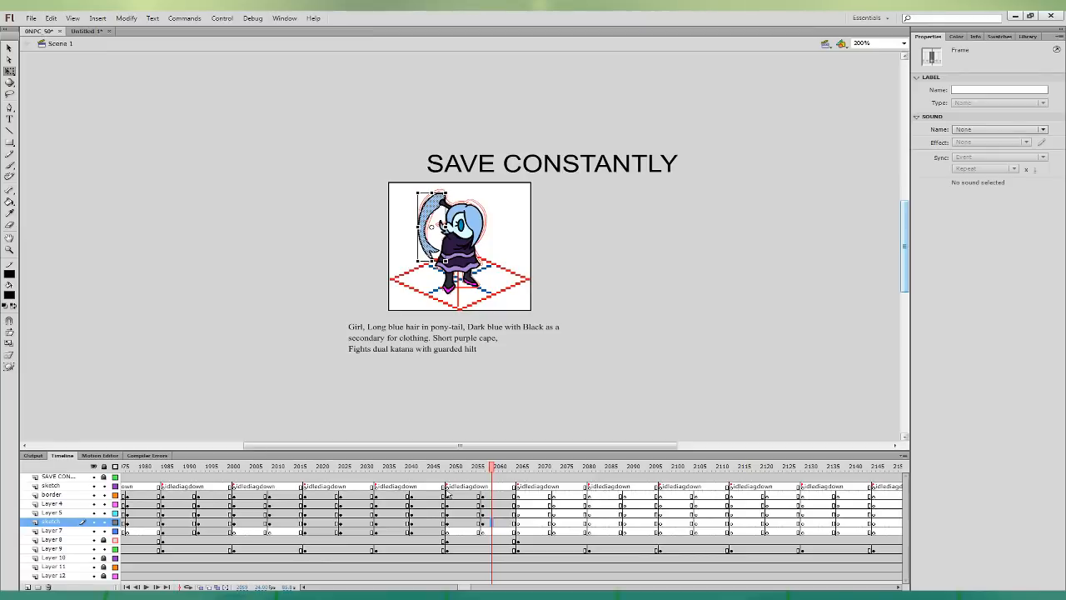
left_click_drag(448, 487, 511, 531)
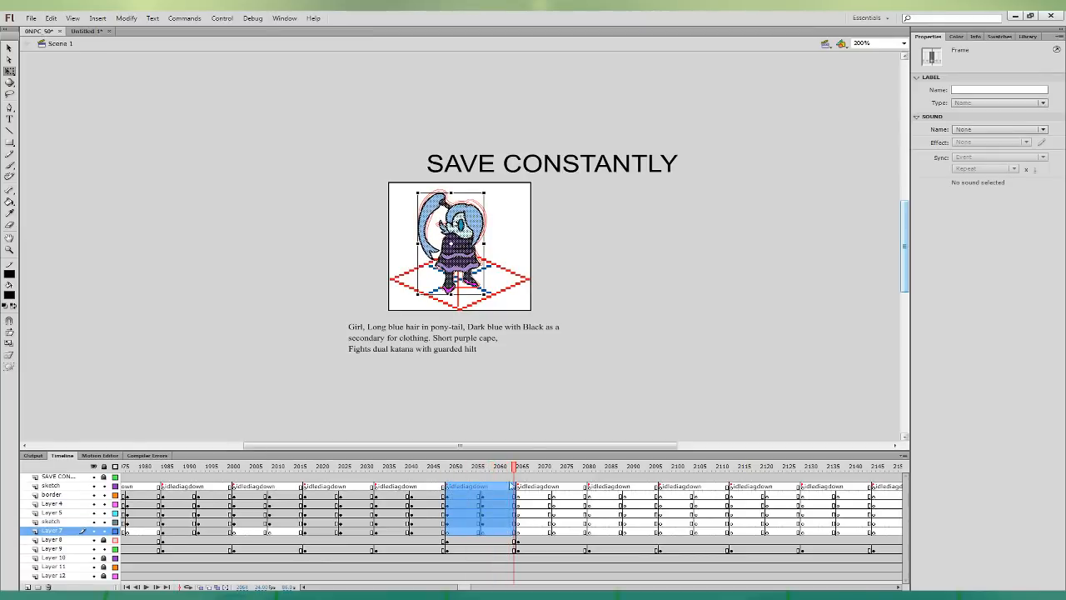
left_click(76, 33)
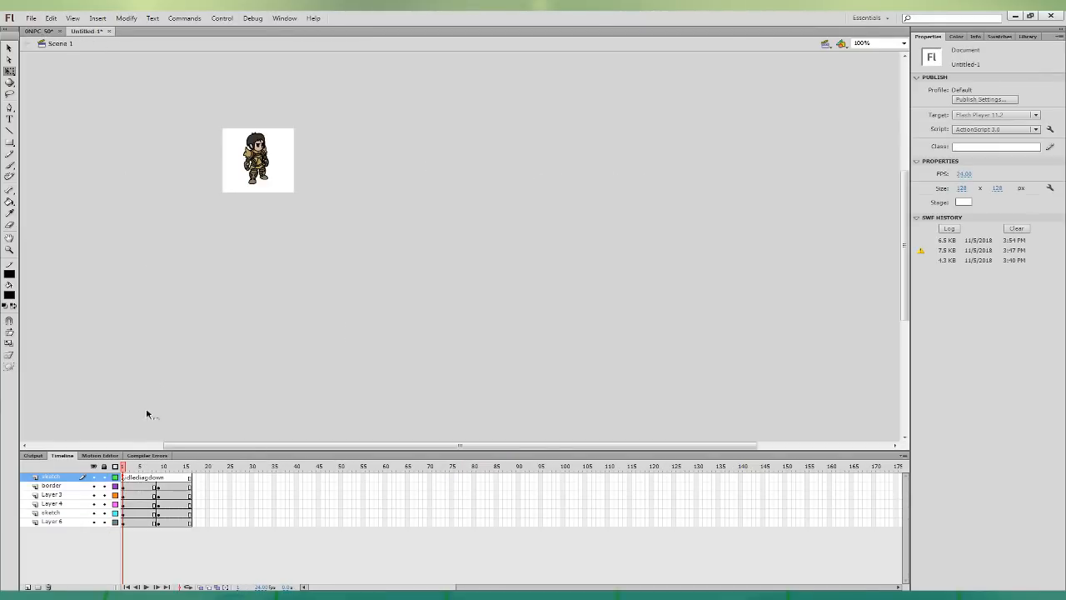
left_click(70, 523, "shift")
left_click(225, 376)
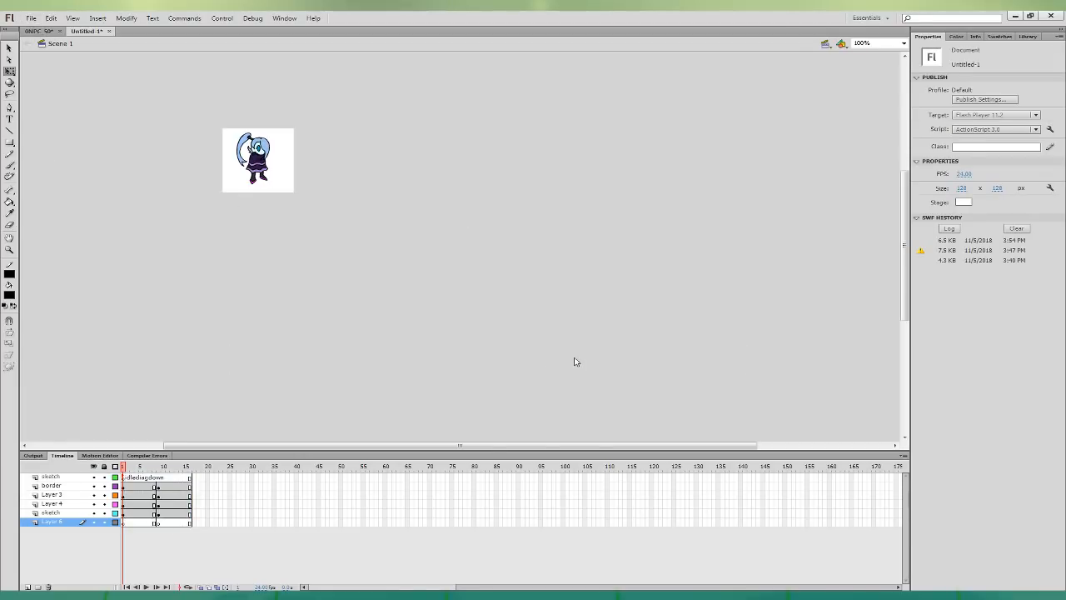
- Return to the 0NPC_50 document, save it and view the next character's pink-and-white-suited reference
left_click(39, 30)
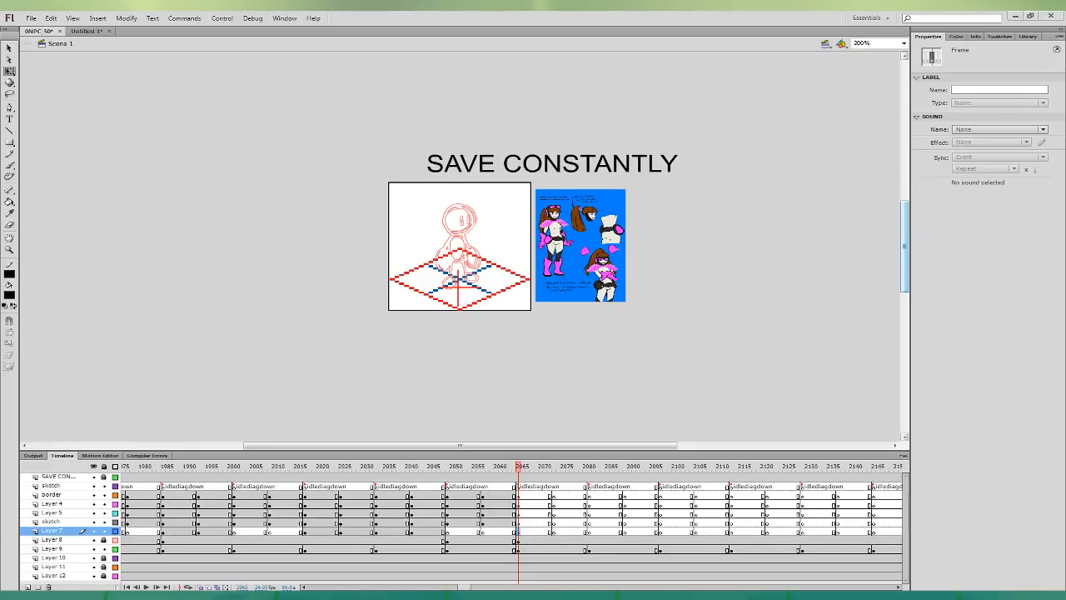
key("ctrl+s")
key("ctrl+equal")
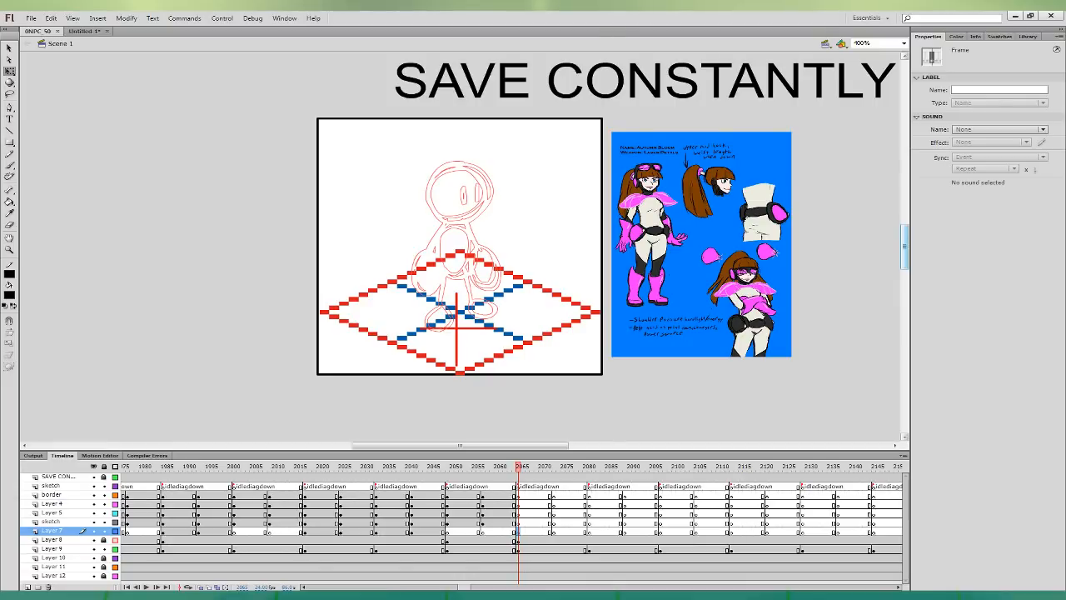
left_click(473, 251)
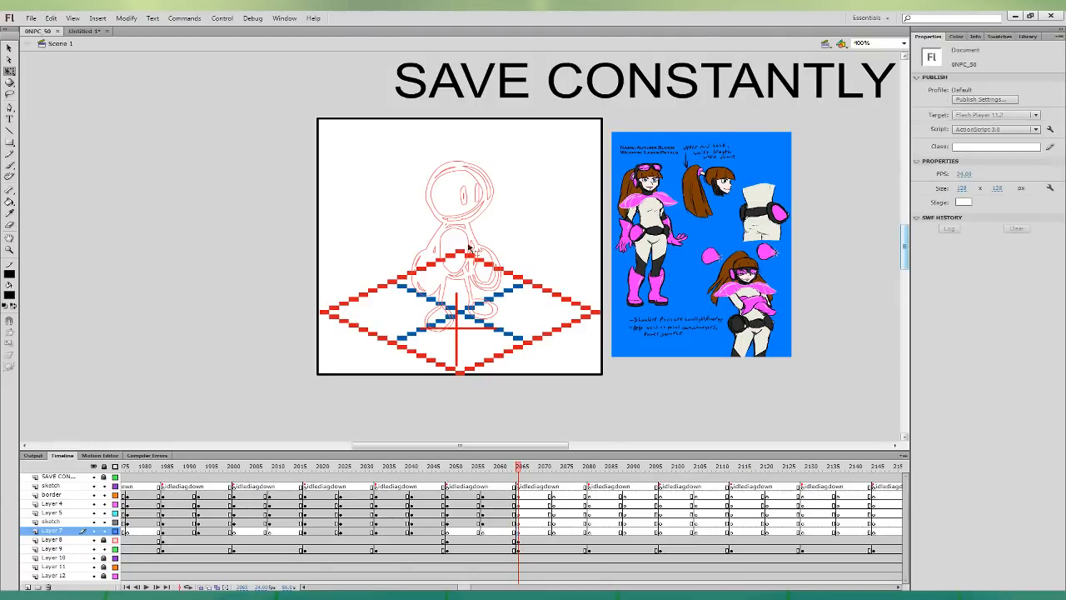
- Ink the pink-suited girl's round headphone, headband and the start of her raised goggles in black on the border layer, following the head sketch
left_click(71, 29)
left_click(40, 31)
left_click_drag(838, 288, 770, 278)
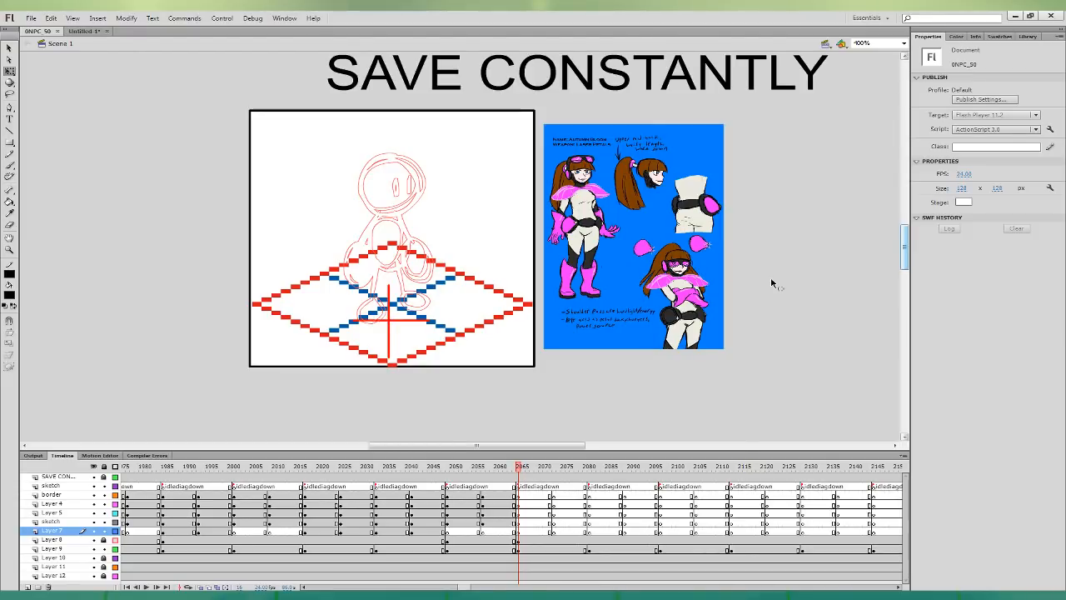
left_click(554, 493)
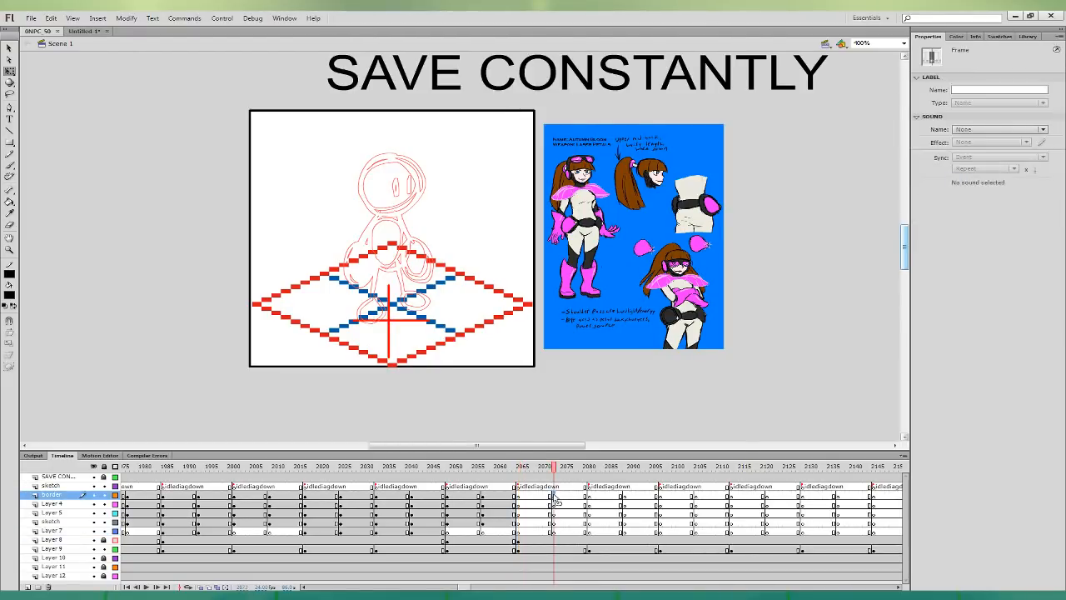
left_click(550, 491)
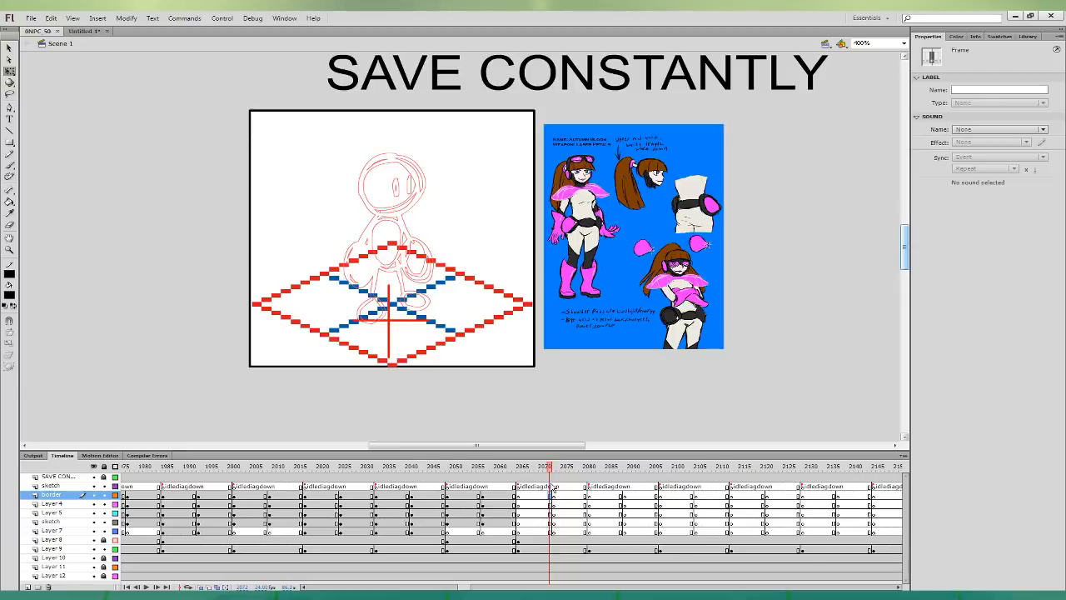
left_click(11, 165)
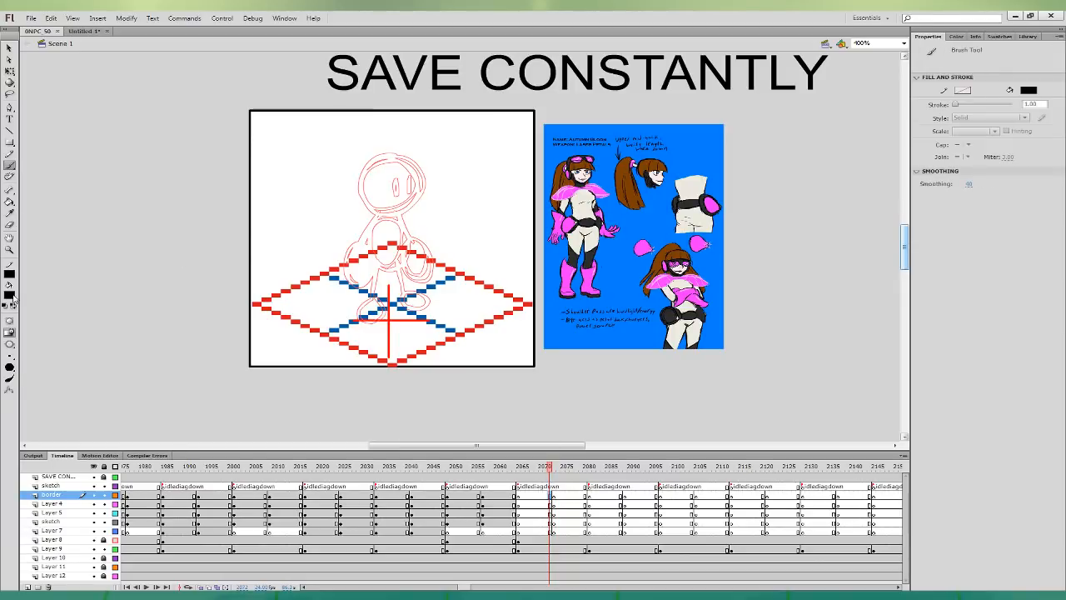
left_click(550, 494)
mouse_move(367, 170)
left_mouse_down()
mouse_move(361, 198)
mouse_move(378, 194)
mouse_move(366, 173)
mouse_move(365, 187)
mouse_move(389, 152)
mouse_move(414, 145)
mouse_move(383, 158)
mouse_move(390, 164)
mouse_move(426, 159)
mouse_move(375, 157)
left_mouse_up()
key("ctrl+z")
key("ctrl+z")
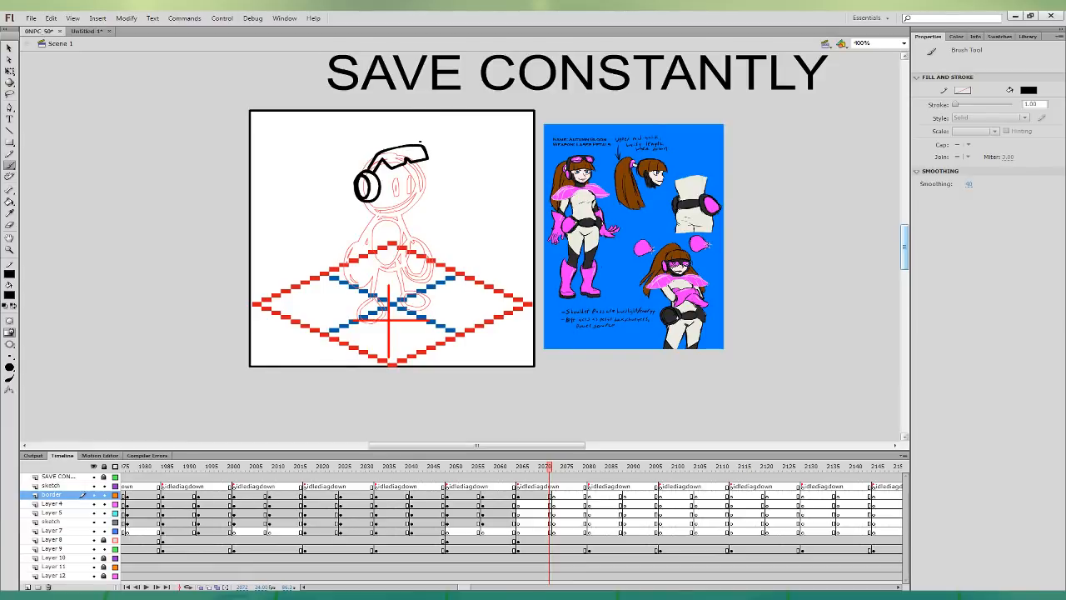
- Finish the two lenses of the raised goggles and tidy the headset's line art
mouse_move(406, 158)
left_mouse_down()
mouse_move(383, 159)
mouse_move(425, 148)
mouse_move(406, 152)
mouse_move(410, 162)
left_mouse_up()
key("ctrl+z")
key("ctrl+equal")
key("e")
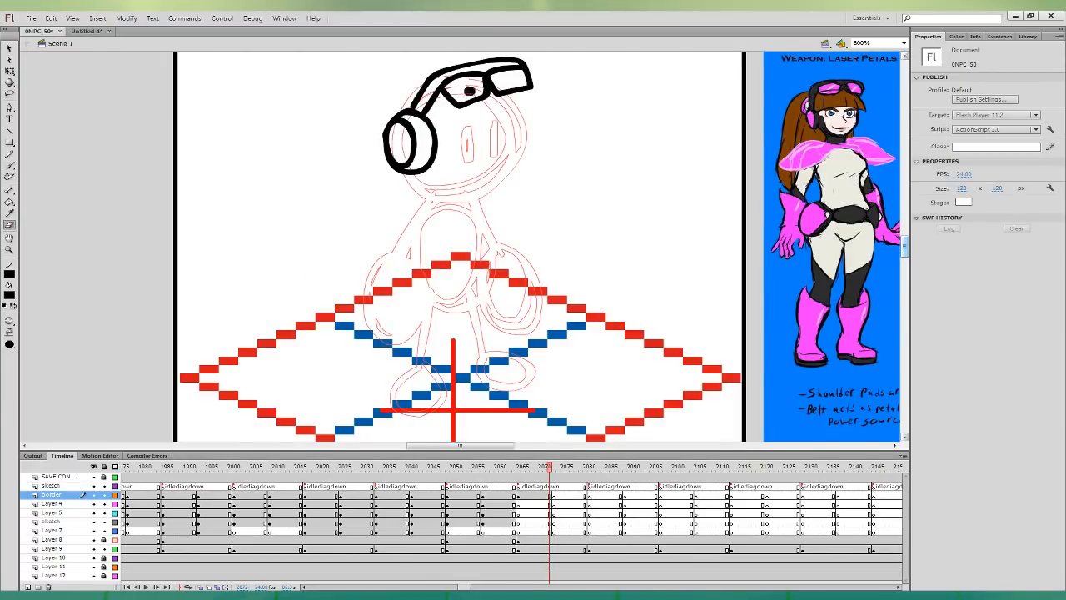
left_click(10, 47)
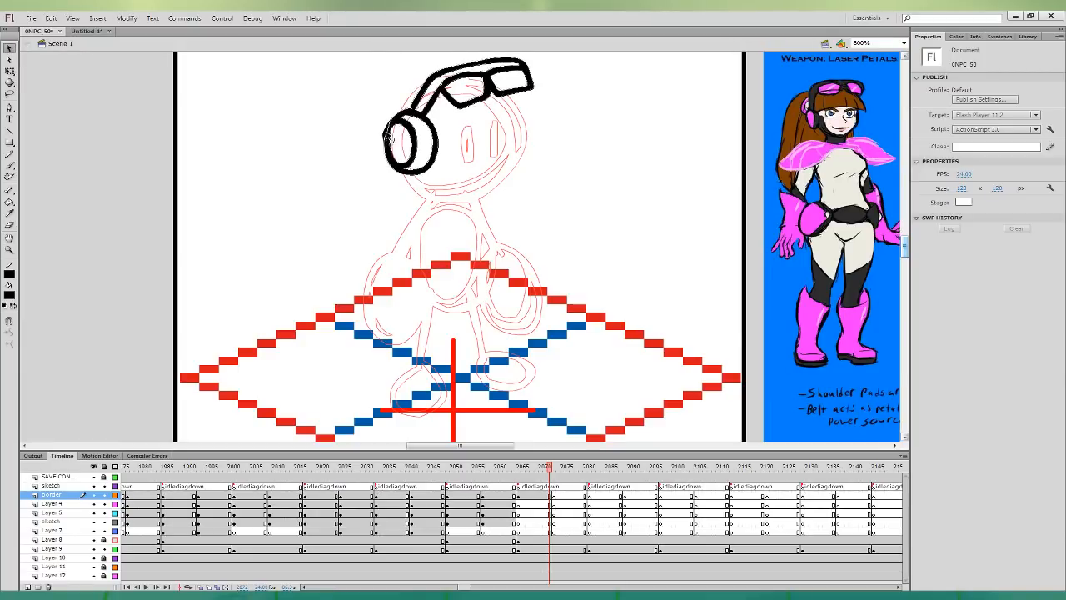
key("ctrl+minus")
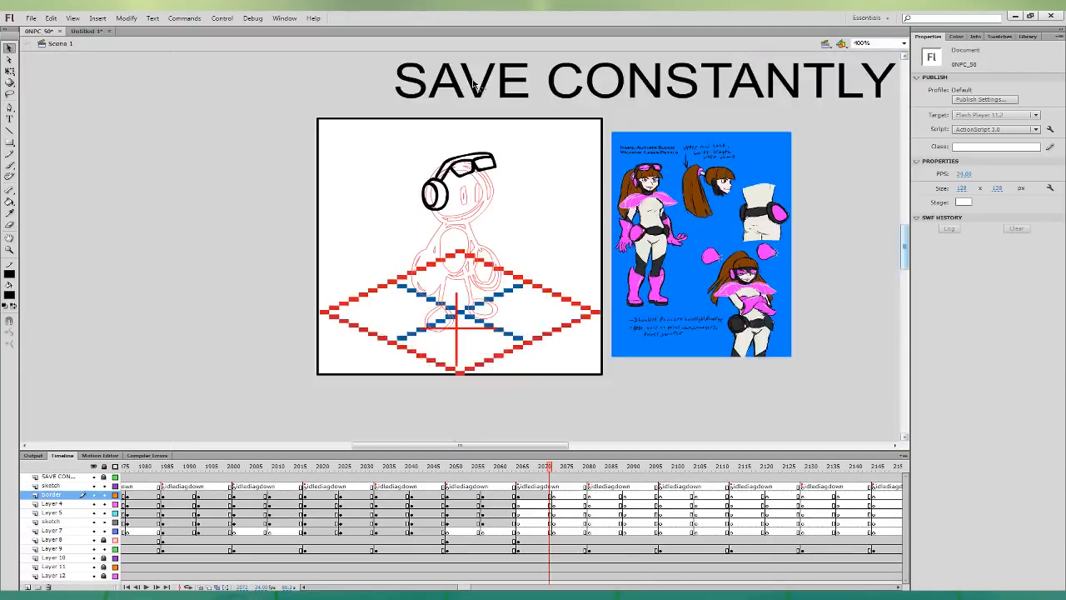
left_click_drag(637, 165, 530, 197)
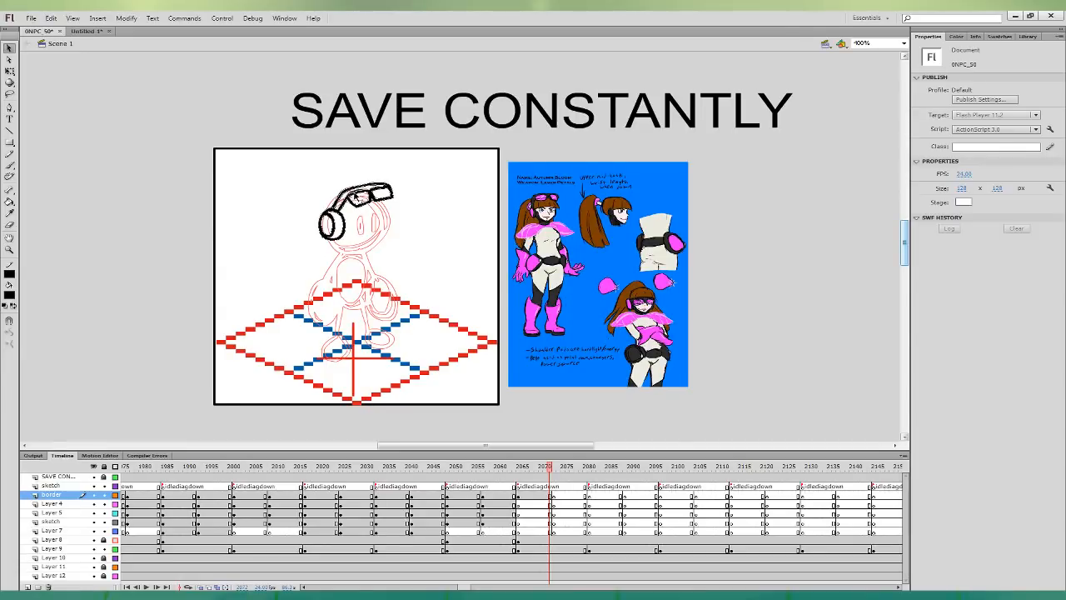
- Ink the fringe beneath the goggles, the jawline and the far side of the headset in black
left_click(10, 165)
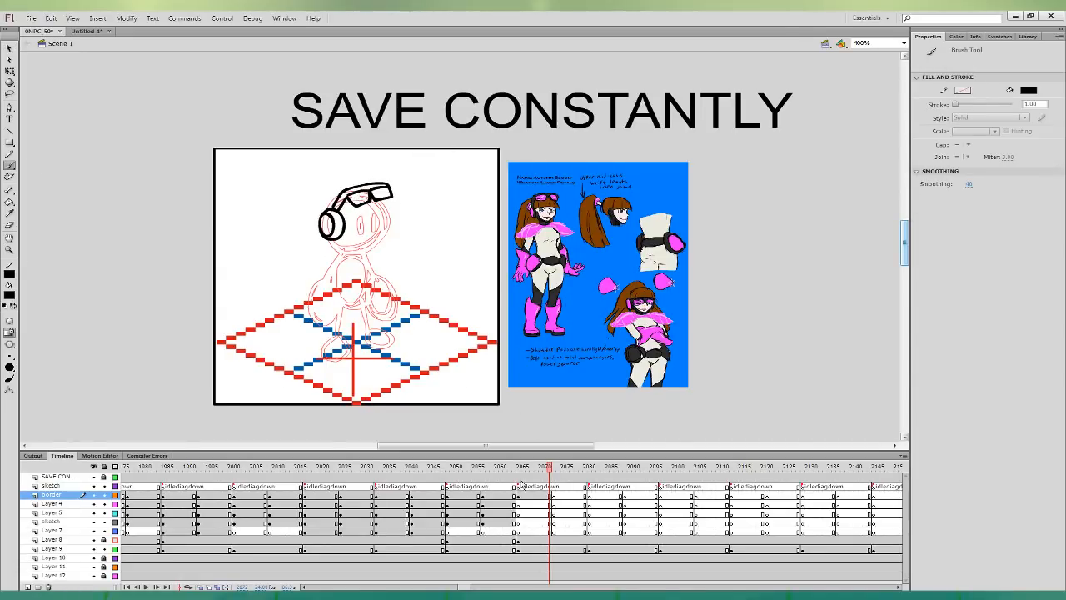
left_click(550, 496)
mouse_move(344, 222)
left_mouse_down()
mouse_move(398, 210)
mouse_move(392, 197)
mouse_move(355, 224)
mouse_move(365, 250)
mouse_move(389, 216)
left_mouse_up()
key("ctrl+z")
key("ctrl+z")
mouse_move(335, 239)
left_mouse_down()
mouse_move(370, 251)
mouse_move(390, 217)
mouse_move(388, 233)
left_mouse_up()
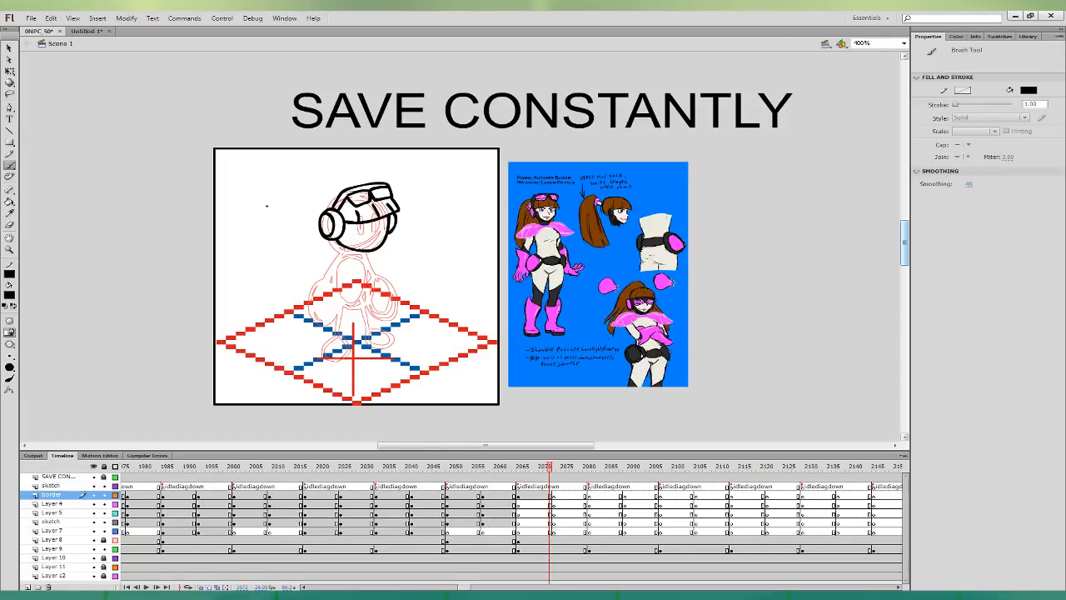
- Ink the rounded hair outline from the top of the goggles around the back of the head to the headphone, redoing unsatisfactory strokes
mouse_move(366, 184)
left_mouse_down()
mouse_move(341, 184)
mouse_move(323, 210)
left_mouse_up()
key("ctrl+z")
left_click_drag(371, 183, 320, 216)
key("ctrl+z")
mouse_move(369, 183)
left_mouse_down()
mouse_move(336, 190)
mouse_move(322, 213)
left_mouse_up()
key("ctrl+z")
mouse_move(373, 182)
left_mouse_down()
mouse_move(319, 201)
mouse_move(314, 227)
left_mouse_up()
key("ctrl+z")
left_click_drag(377, 179, 319, 218)
key("ctrl+z")
left_click_drag(372, 179, 323, 213)
key("ctrl+z")
mouse_move(375, 179)
left_mouse_down()
mouse_move(333, 187)
mouse_move(319, 218)
left_mouse_up()
mouse_move(388, 175)
left_mouse_down()
mouse_move(398, 183)
mouse_move(342, 178)
mouse_move(318, 218)
left_mouse_up()
key("ctrl+z")
key("ctrl+z")
key("ctrl+z")
- Complete the head's line art with two tall oval eyes under the fringe, undoing stray strokes
mouse_move(376, 180)
left_mouse_down()
mouse_move(315, 206)
mouse_move(318, 221)
mouse_move(381, 232)
mouse_move(385, 221)
mouse_move(349, 237)
mouse_move(384, 240)
left_mouse_up()
key("ctrl+z")
key("ctrl+z")
key("ctrl+z")
key("ctrl+z")
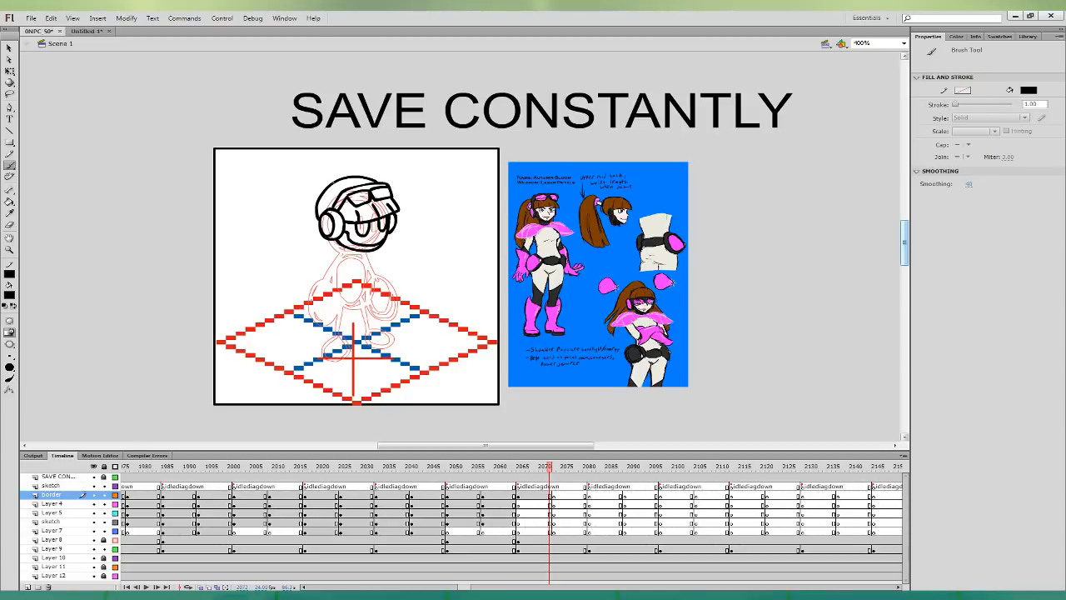
- Ink the round hair tie at the back of the character's head with the Brush tool, undoing the stray strokes
mouse_move(332, 181)
left_mouse_down()
mouse_move(317, 197)
mouse_move(311, 187)
mouse_move(321, 192)
left_mouse_up()
key("ctrl+z")
key("ctrl+z")
key("ctrl+z")
- Ink the shoulder cape, torso and belt over the sketch on Layer 4, undoing bad strokes and adding the belly detail
left_click(550, 504)
mouse_move(344, 234)
left_mouse_down()
mouse_move(343, 254)
mouse_move(364, 238)
mouse_move(346, 231)
mouse_move(321, 252)
mouse_move(322, 278)
mouse_move(402, 255)
mouse_move(363, 240)
left_mouse_up()
mouse_move(334, 273)
left_mouse_down()
mouse_move(342, 297)
mouse_move(366, 298)
mouse_move(384, 279)
mouse_move(339, 288)
mouse_move(371, 294)
mouse_move(379, 263)
mouse_move(328, 313)
mouse_move(351, 291)
mouse_move(341, 316)
mouse_move(376, 303)
mouse_move(388, 295)
mouse_move(342, 315)
mouse_move(381, 288)
left_mouse_up()
key("ctrl+z")
key("ctrl+z")
key("ctrl+z")
key("ctrl+z")
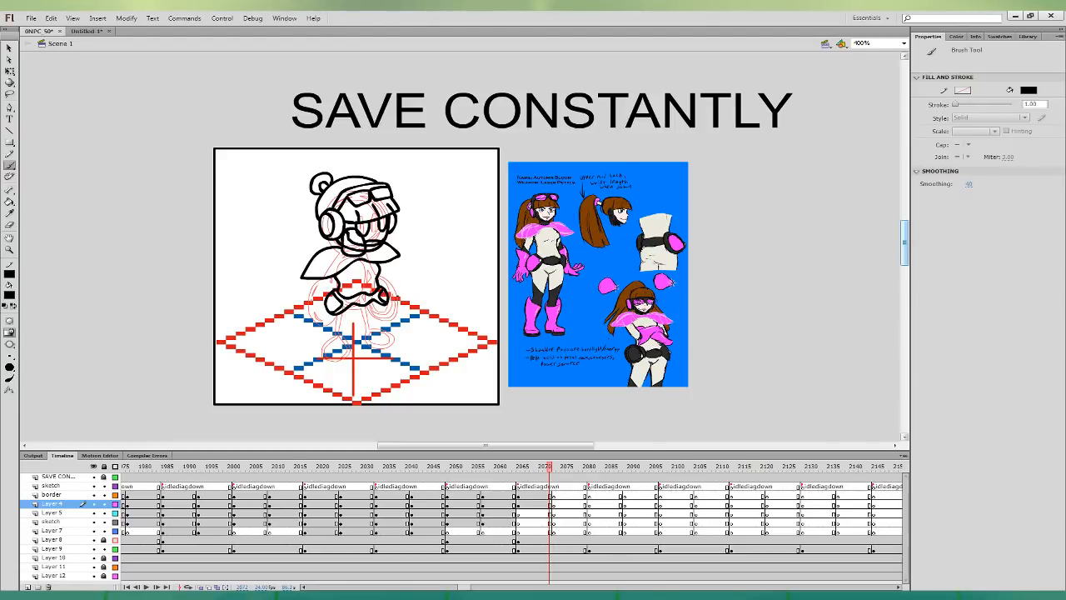
left_click_drag(356, 284, 367, 278)
- Ink the gloved arm beside the torso on Layer 5 with the Brush tool
left_click(550, 513)
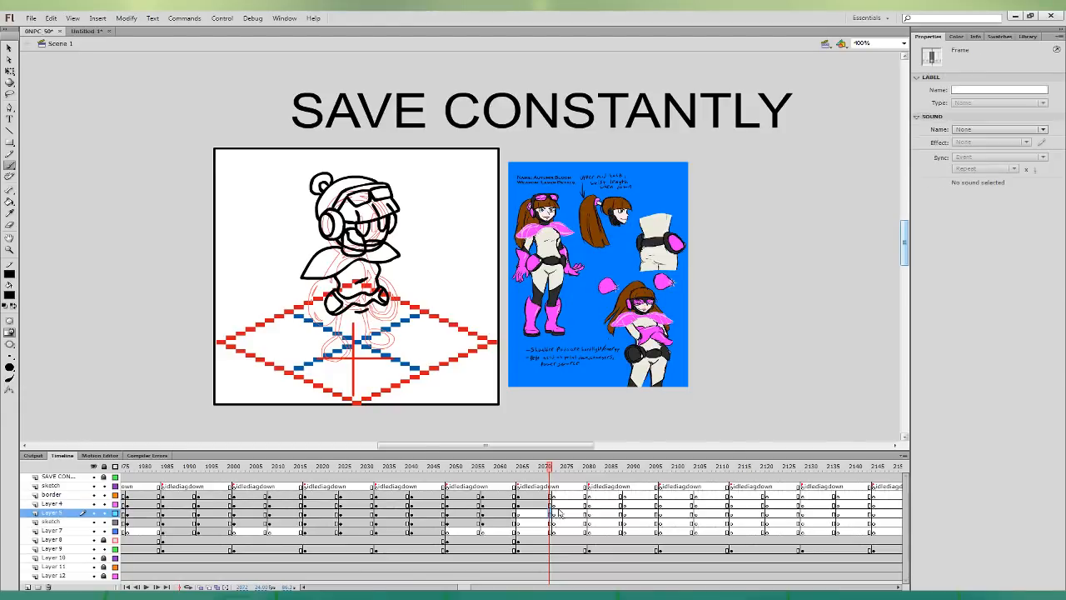
mouse_move(323, 286)
left_mouse_down()
mouse_move(313, 325)
mouse_move(331, 257)
mouse_move(316, 283)
left_mouse_up()
key("ctrl+z")
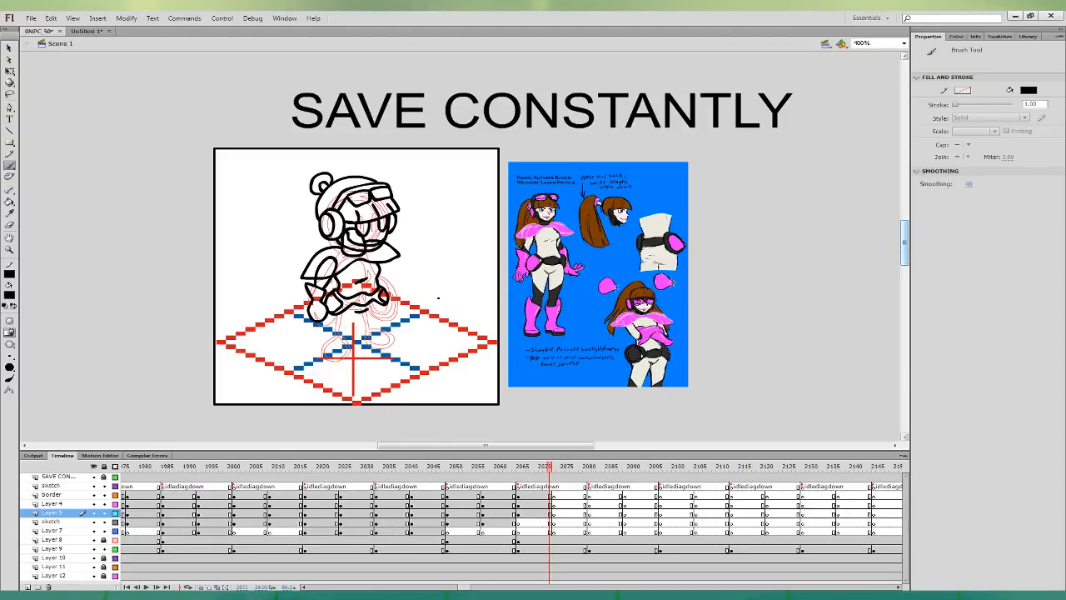
- Ink both boots over the red guide on the lower sketch layer and check their placement with Free Transform
left_click(539, 522)
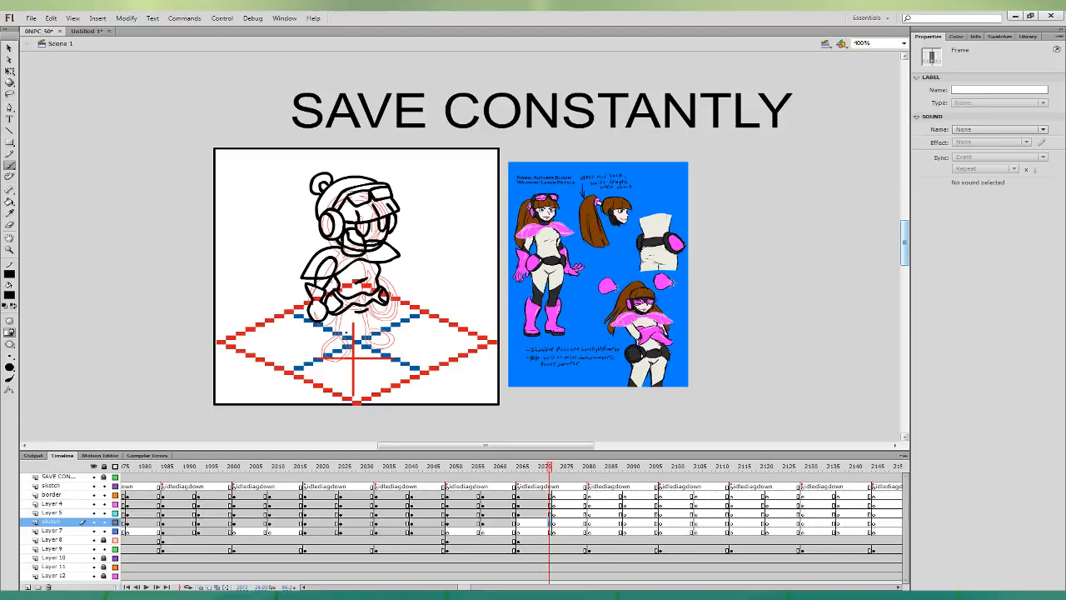
mouse_move(346, 325)
left_mouse_down()
mouse_move(323, 334)
mouse_move(326, 359)
mouse_move(346, 360)
mouse_move(348, 331)
mouse_move(396, 350)
mouse_move(382, 317)
mouse_move(353, 319)
mouse_move(398, 316)
left_mouse_up()
left_click(9, 72)
left_click(349, 334)
left_click(382, 325)
left_click(427, 289)
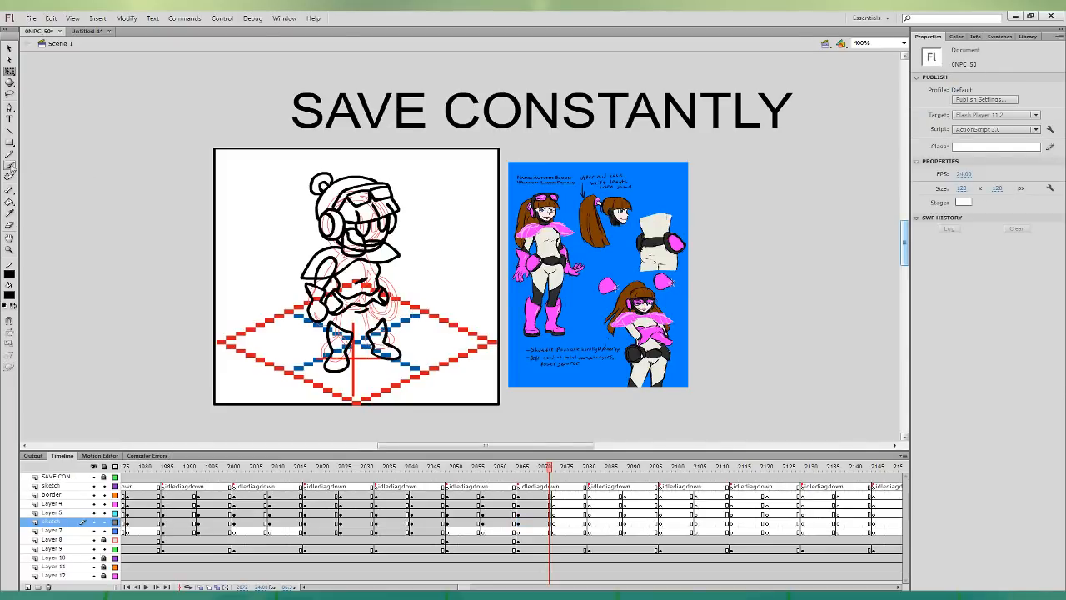
- Ink the hip and thigh lines joining the belt to the boots on the lower sketch layer
left_click(9, 165)
left_click(545, 522)
left_click_drag(381, 294, 367, 330)
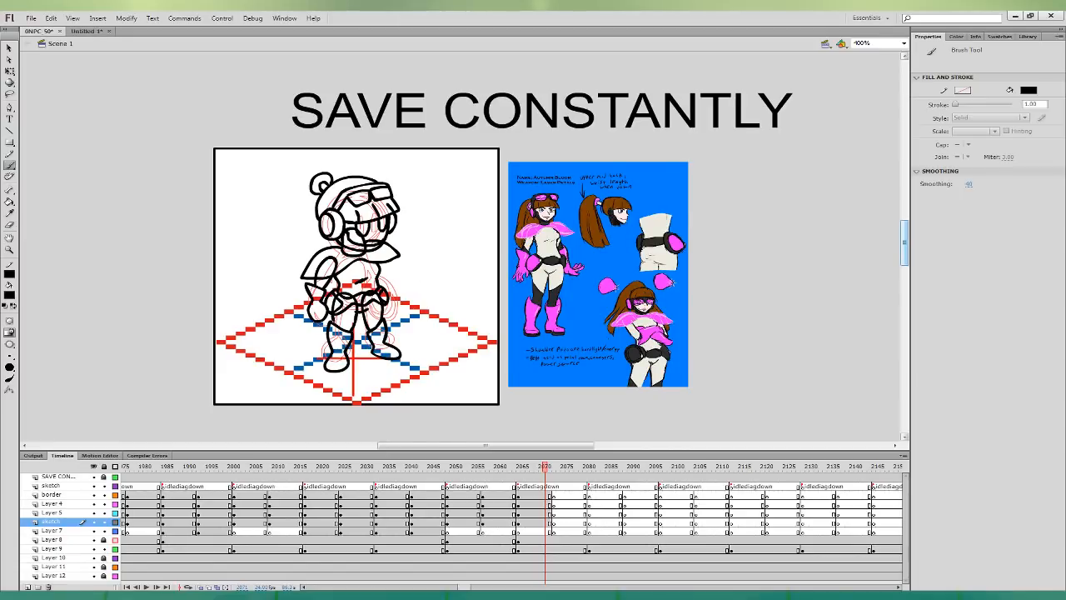
left_click_drag(369, 322, 381, 307)
- Ink a long ponytail with strand lines hanging behind the head on Layer 7, undoing unsuccessful strokes
left_click(551, 530)
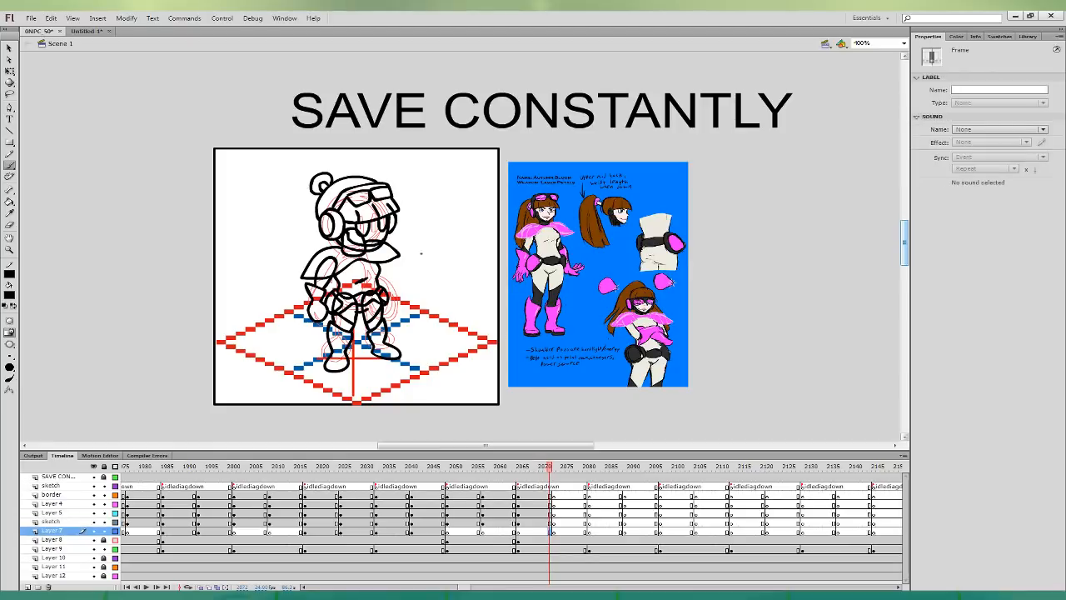
mouse_move(329, 180)
left_mouse_down()
mouse_move(292, 195)
mouse_move(290, 276)
mouse_move(317, 169)
mouse_move(294, 271)
mouse_move(325, 259)
mouse_move(328, 169)
mouse_move(283, 270)
mouse_move(323, 261)
mouse_move(324, 190)
left_mouse_up()
key("ctrl+z")
key("ctrl+z")
mouse_move(292, 256)
left_mouse_down()
mouse_move(296, 230)
mouse_move(325, 254)
mouse_move(318, 234)
mouse_move(308, 236)
left_mouse_up()
key("ctrl+z")
key("ctrl+z")
key("ctrl+z")
key("ctrl+z")
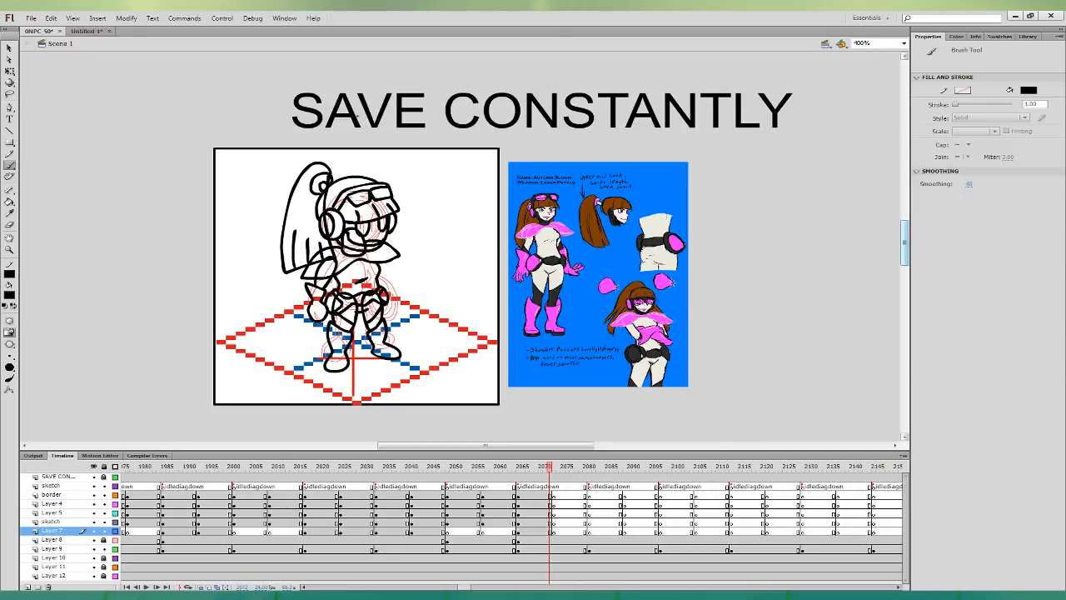
- Fill the ponytail and the hair on the head with the brown sampled from the reference art
key("i")
left_click(592, 208)
left_click(300, 205)
left_click(342, 173)
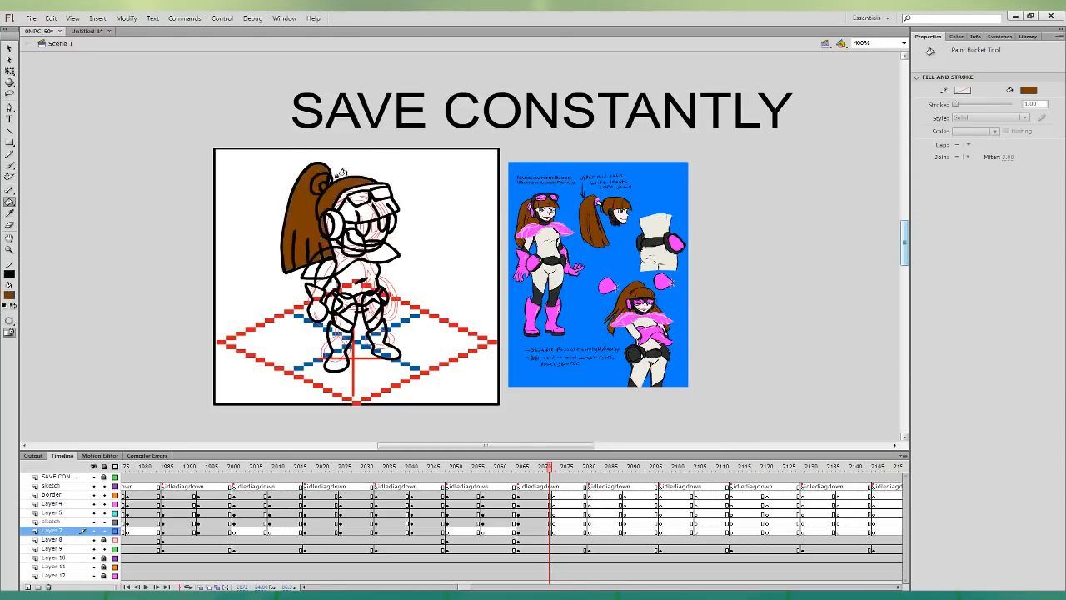
- Fill the cape, earpiece, goggle lenses, glove, hip pads and boots with the pink sampled from the reference art
left_click(10, 211)
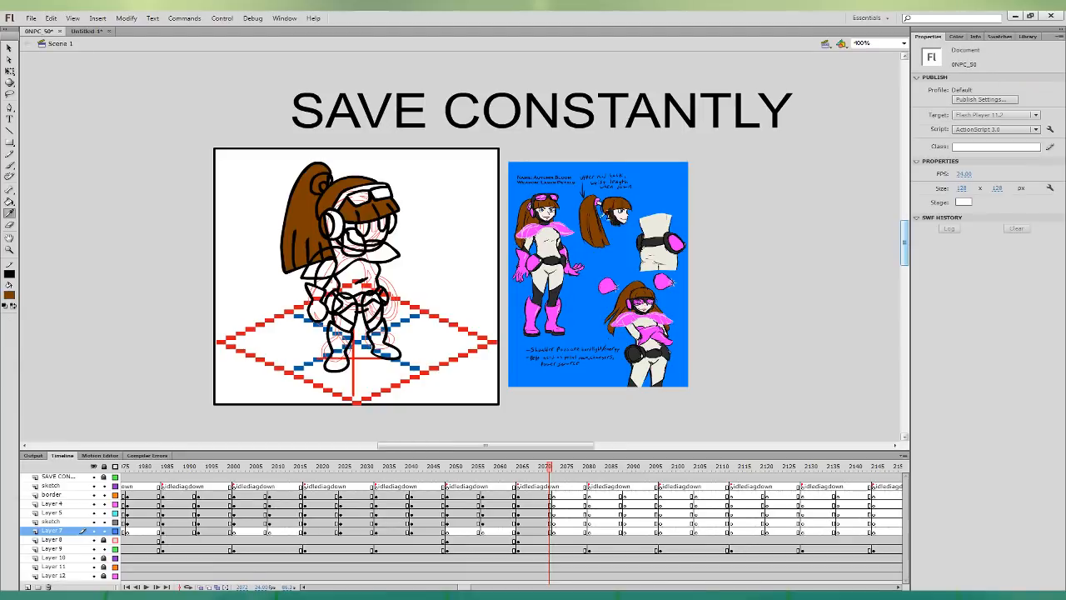
left_click(601, 220)
left_click(346, 248)
left_click(329, 223)
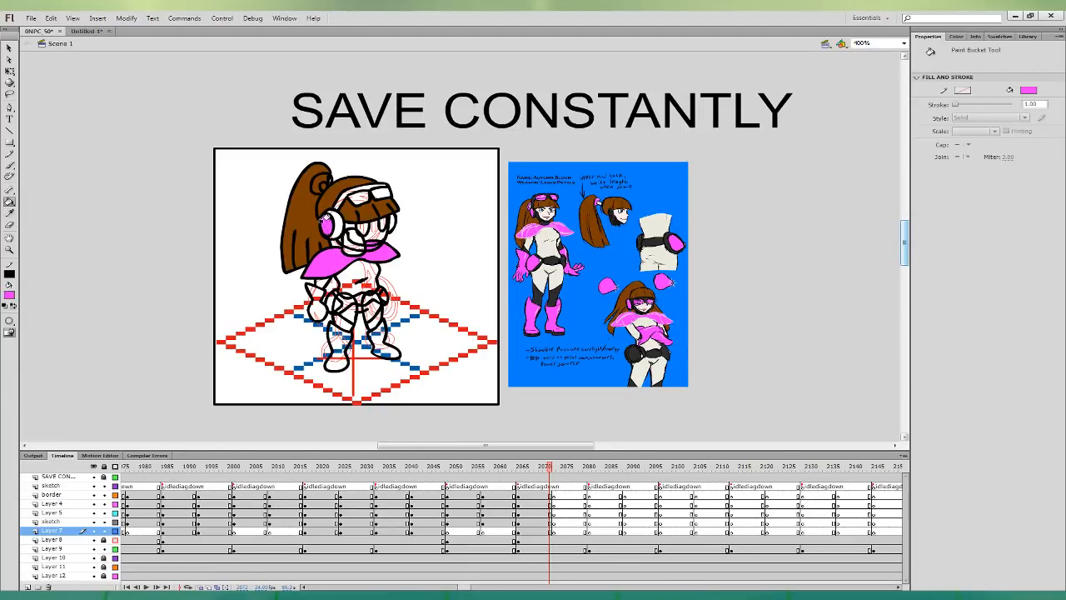
left_click(368, 194)
left_click(315, 300)
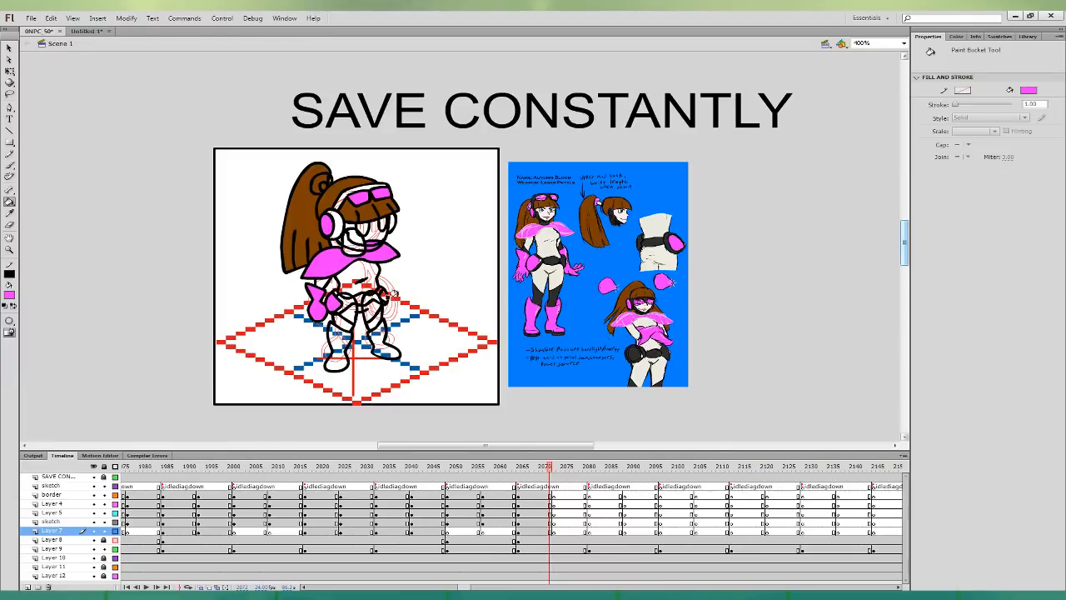
left_click(337, 336)
left_click(373, 336)
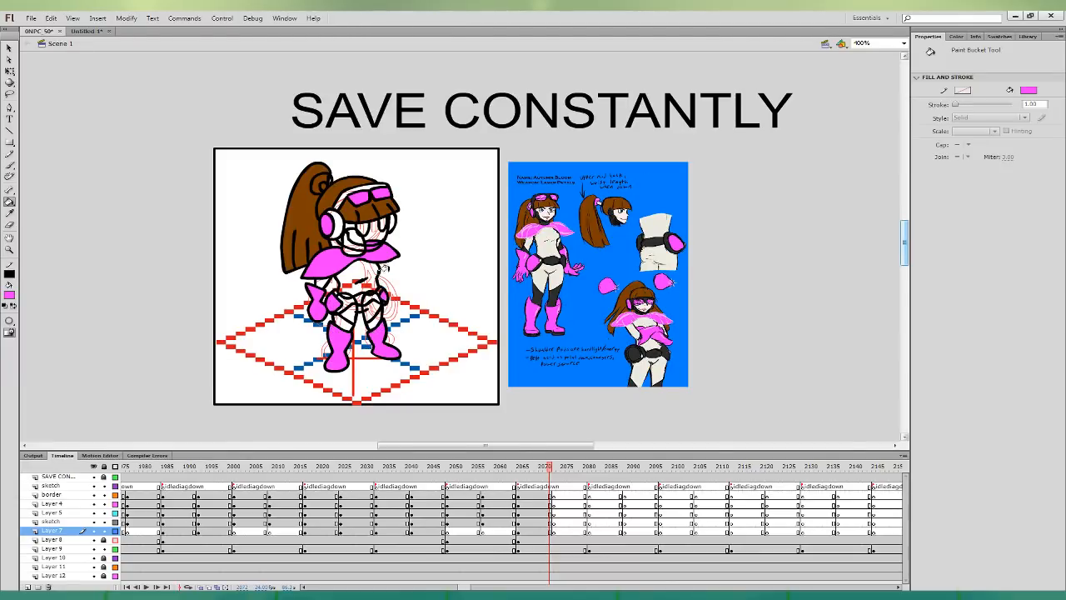
- Fill the torso and thighs with the off-white sampled from the reference suit, touching up the hip lines on Layer 4
key("i")
left_click(548, 239)
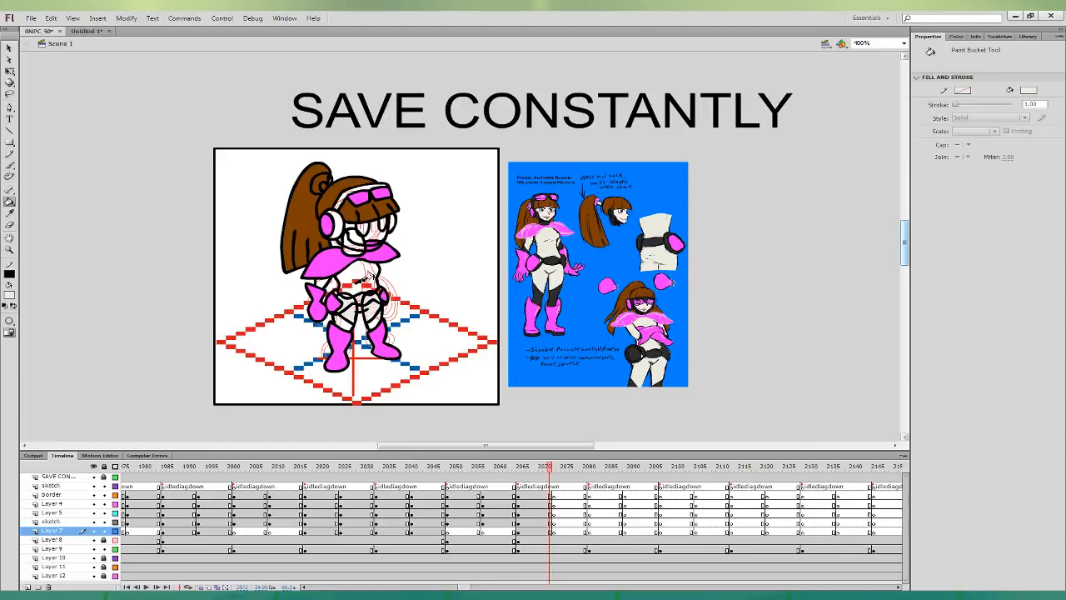
left_click(10, 164)
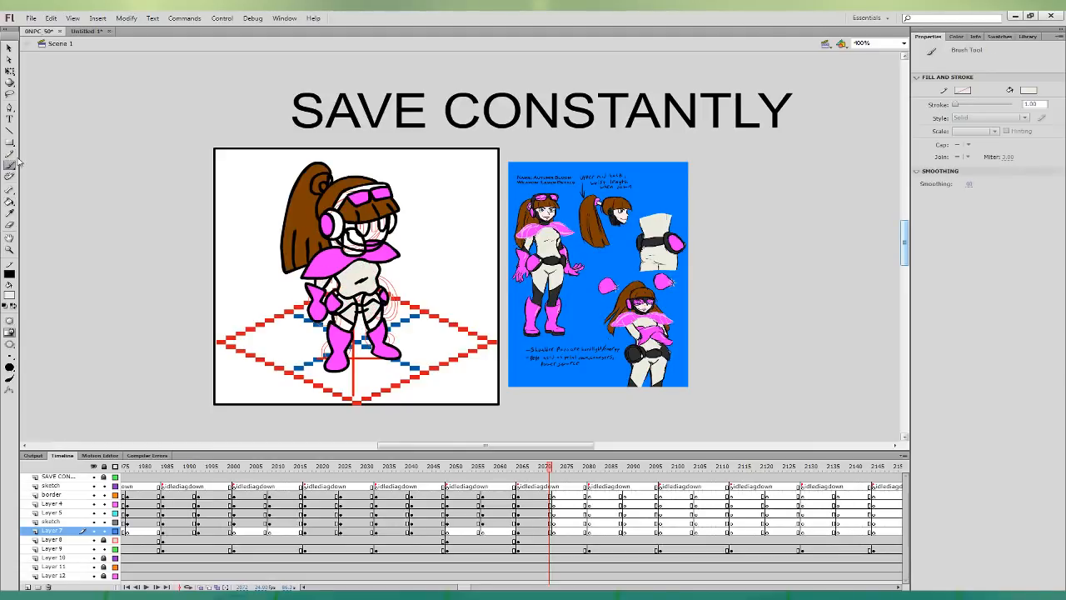
left_click(542, 503)
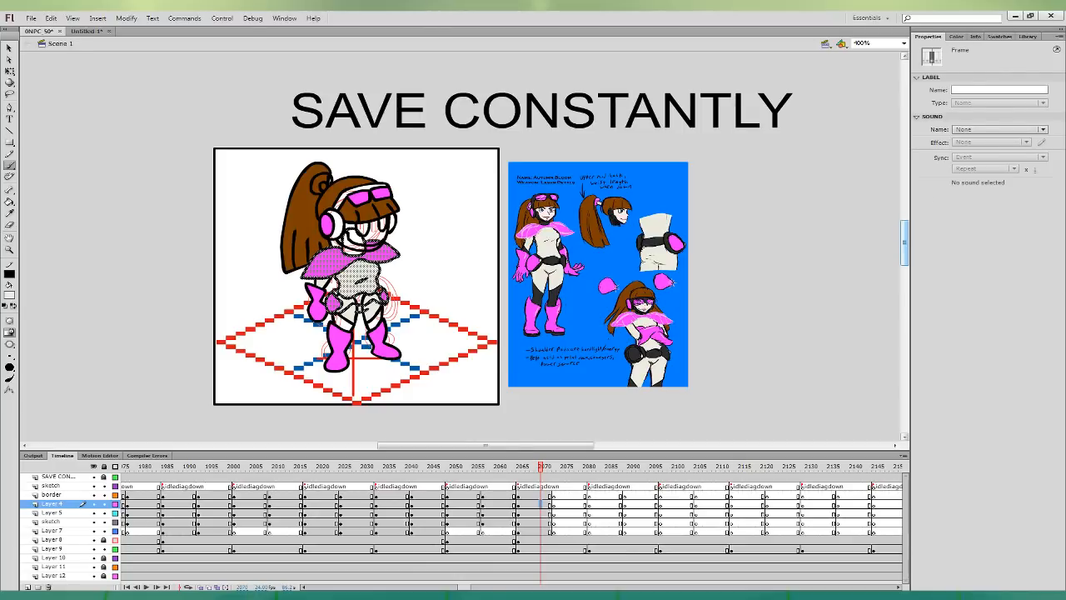
left_click(366, 309)
left_click_drag(355, 312, 350, 310)
left_click(10, 202)
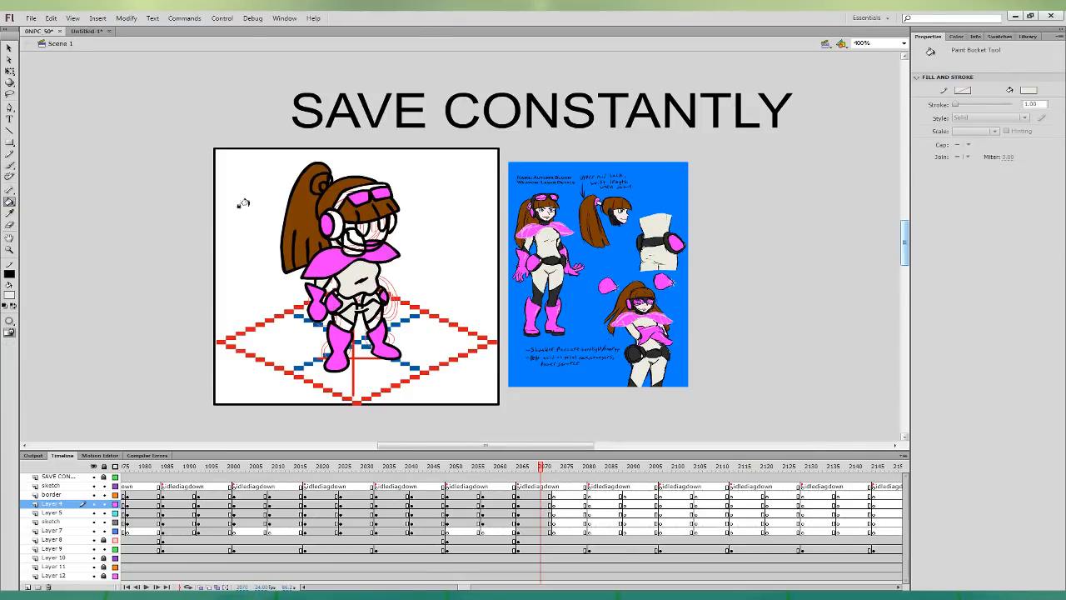
left_click(348, 311)
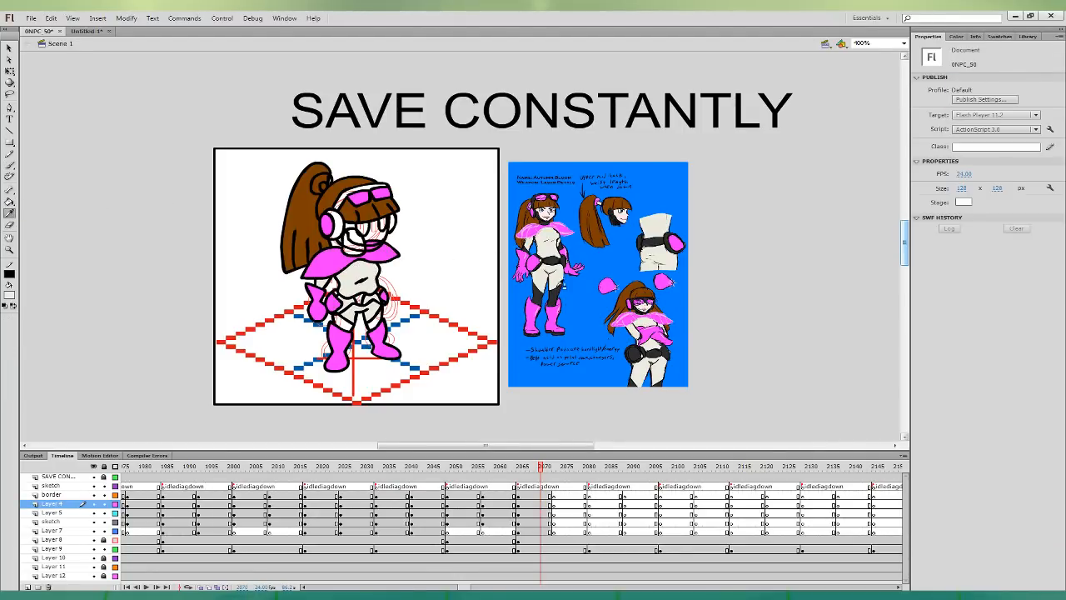
- Fill the belt, thigh bands, chin guard, headphones and goggle strap with the reference suit's dark grey
left_click(346, 298)
left_click(372, 319)
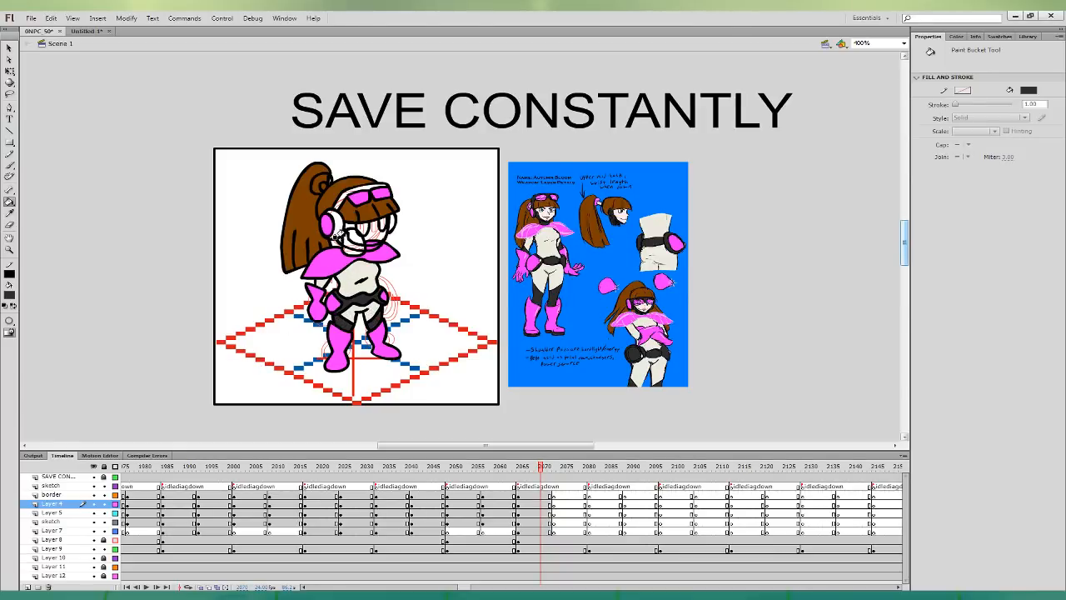
left_click(347, 237)
left_click(338, 223)
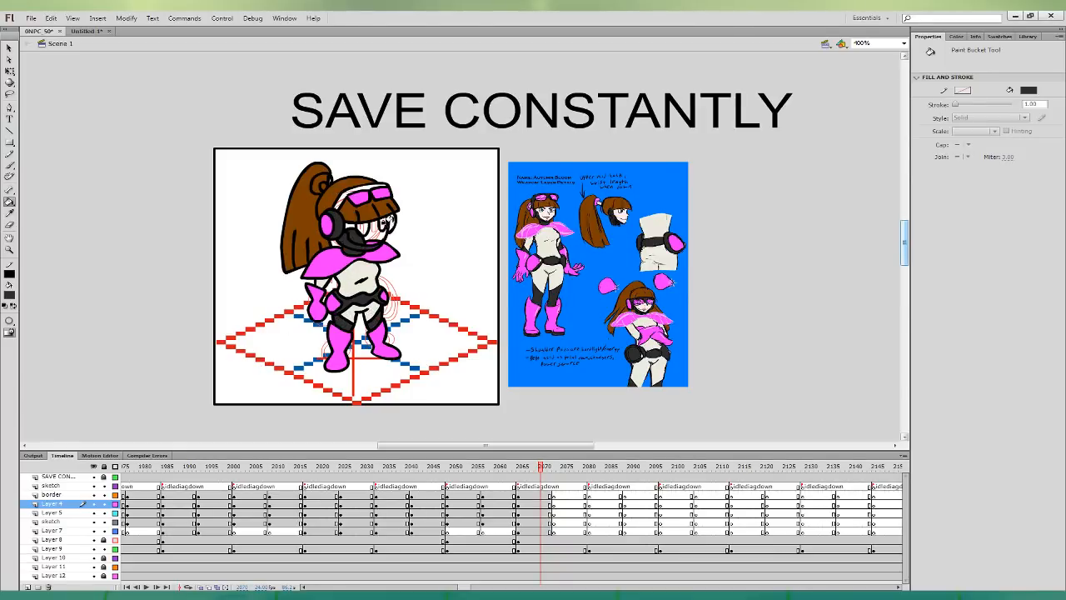
left_click(373, 184)
- Fill the hair tie with the pink sampled from the cape
left_click(10, 213)
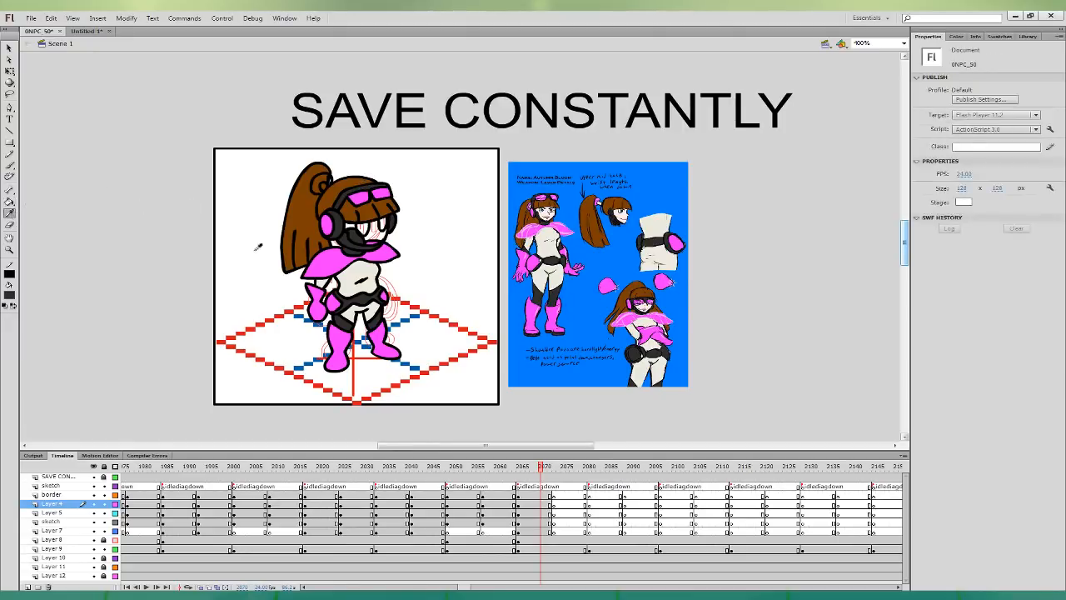
left_click(331, 256)
left_click(325, 177)
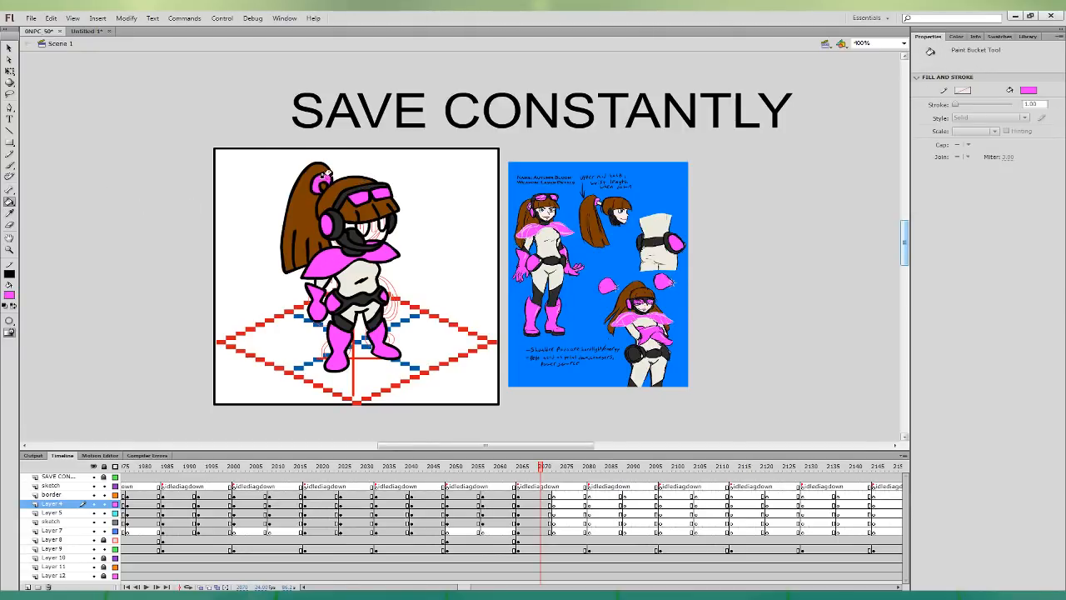
- Fill the face with the pale skin tone sampled from the reference character's face
left_click(10, 213)
left_click(550, 237)
left_click(10, 213)
left_click(551, 209)
left_click(364, 233)
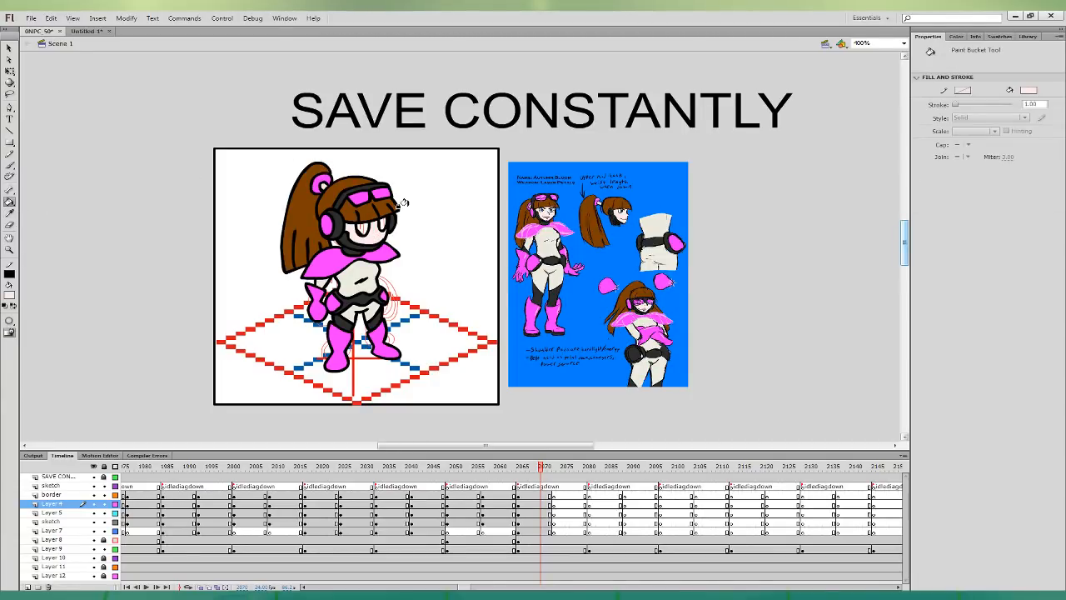
- Fill both eyes with the blue sampled from the reference character's eyes and touch up the eye's edge
left_click(10, 213)
key("ctrl+8")
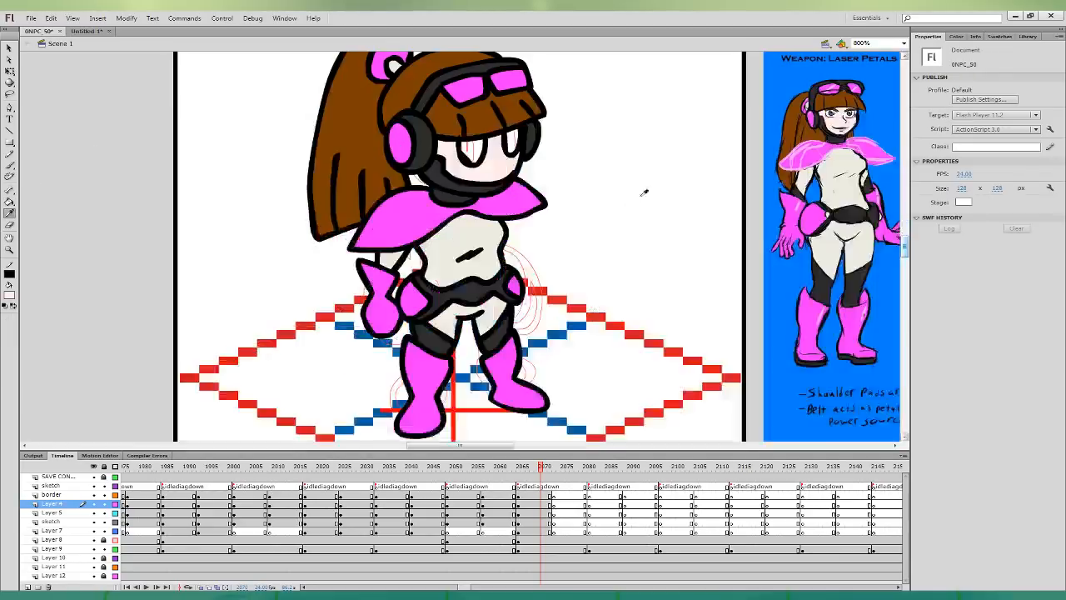
left_click_drag(708, 252, 467, 396)
left_click(595, 260)
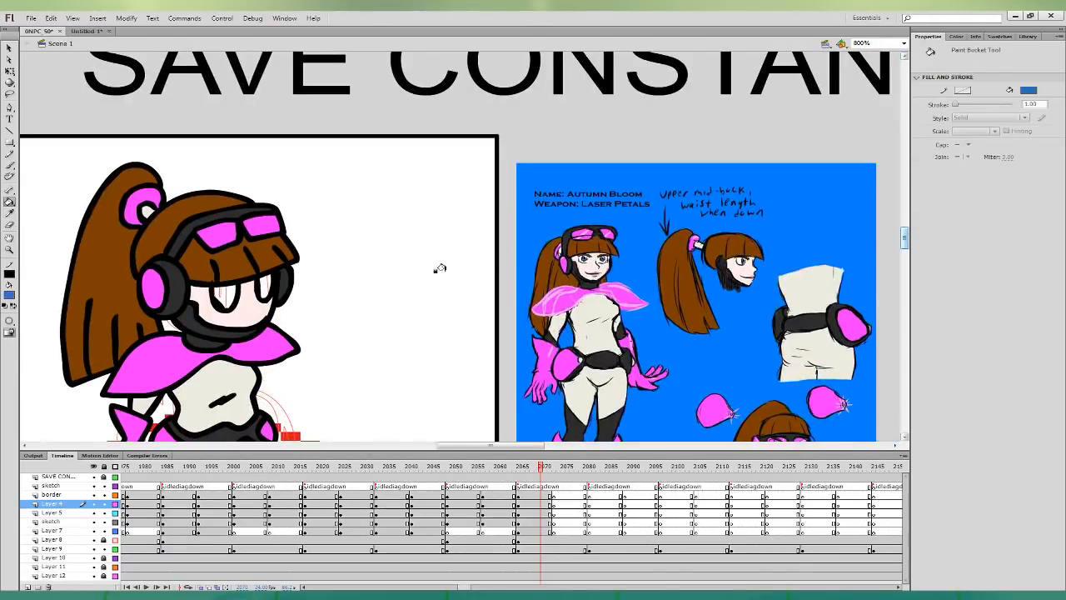
left_click(225, 291)
left_click(260, 284)
key("v")
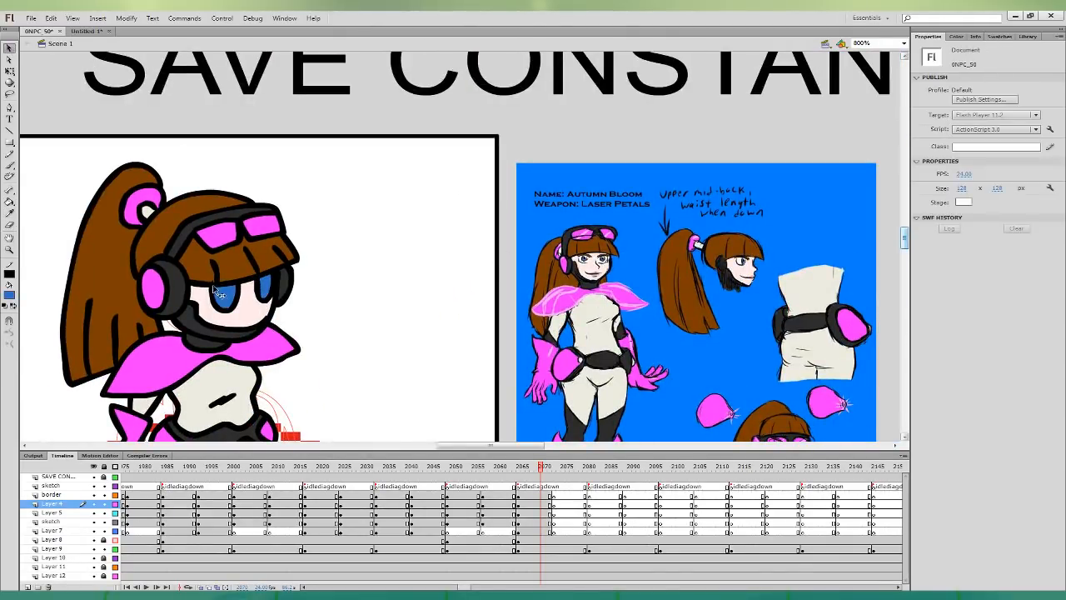
mouse_move(211, 284)
left_mouse_down()
mouse_move(248, 245)
mouse_move(209, 283)
left_mouse_up()
key("ctrl+minus")
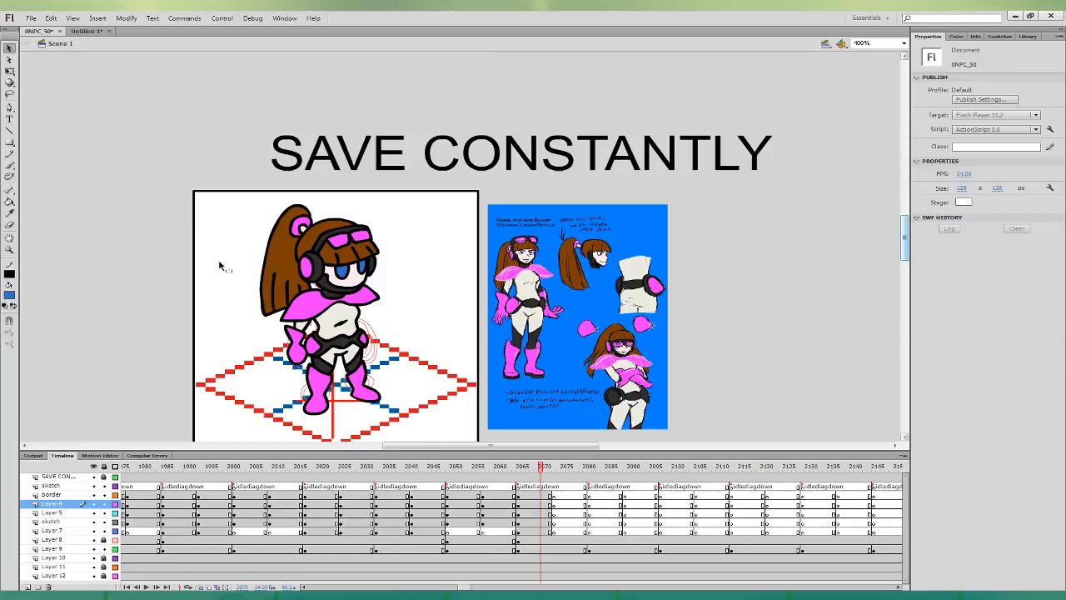
- Place a mirrored copy of the gloved arm on the other side of the body on Layer 5
left_click(533, 513)
left_click(362, 358)
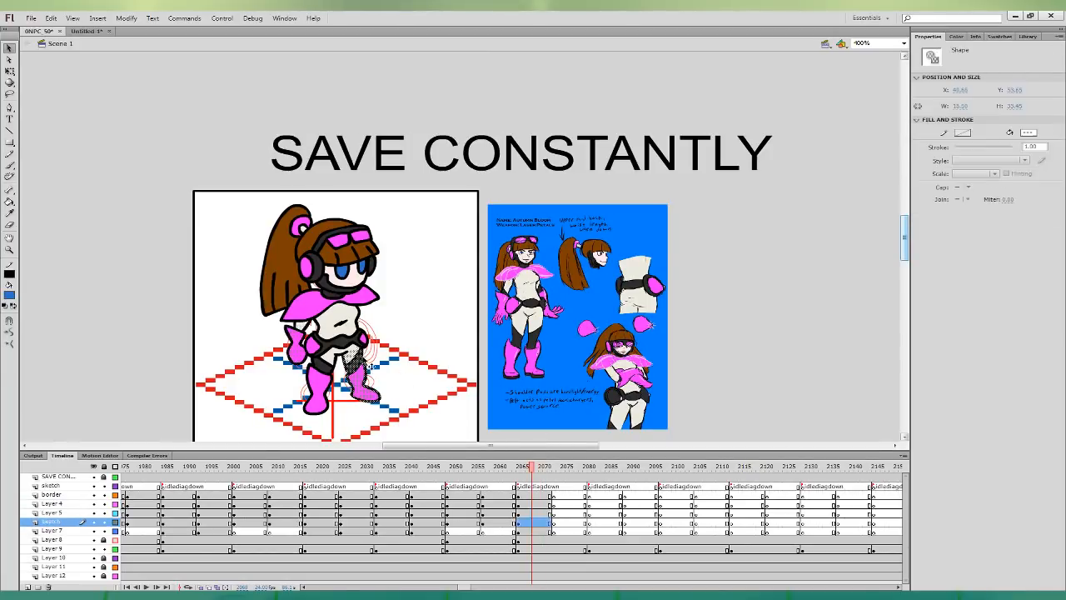
left_click(363, 358)
left_click(386, 347)
left_click(306, 338)
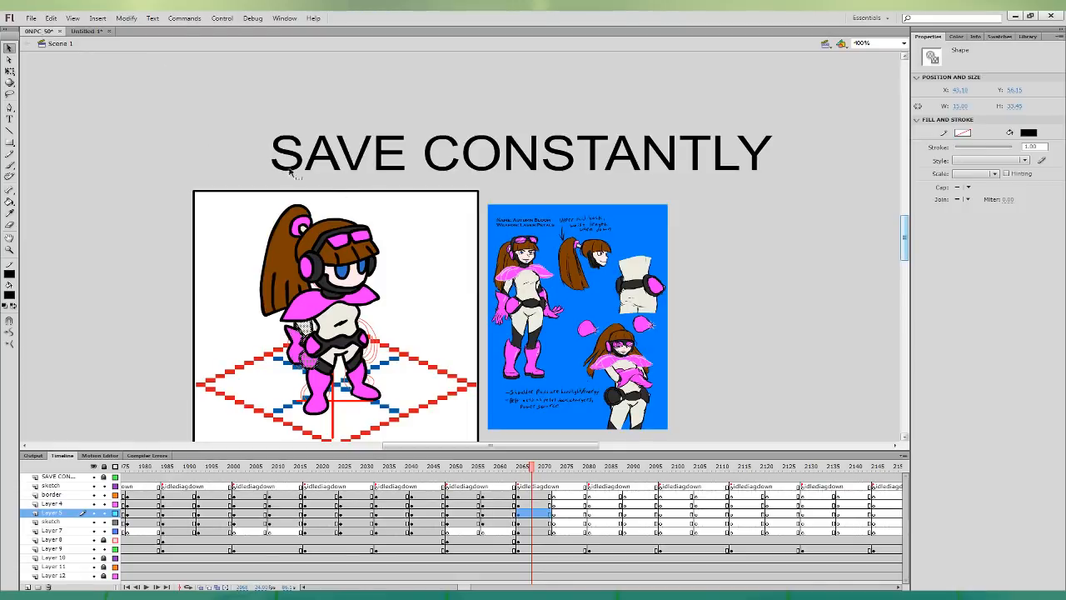
left_click(9, 71)
mouse_move(310, 365)
left_mouse_down()
mouse_move(377, 344)
mouse_move(367, 348)
mouse_move(385, 353)
mouse_move(374, 329)
left_mouse_up()
left_click(420, 316)
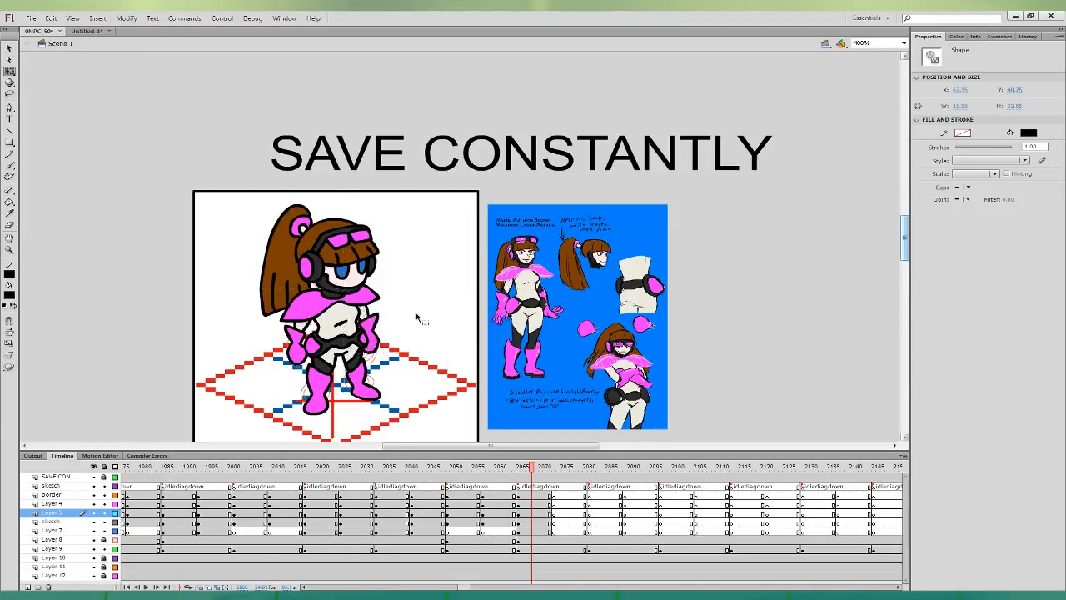
- Copy the finished character's keyframes on the artwork layers into the next keyframe span
left_click(518, 523)
mouse_move(519, 525)
left_mouse_down()
mouse_move(537, 496)
mouse_move(556, 503)
left_mouse_up()
key("ctrl+z")
left_click(558, 523)
- Select the head, torso, both arms and ponytail in the copied pose and nudge them slightly right and down, leaving out the legs
left_click(366, 365)
left_click(367, 365)
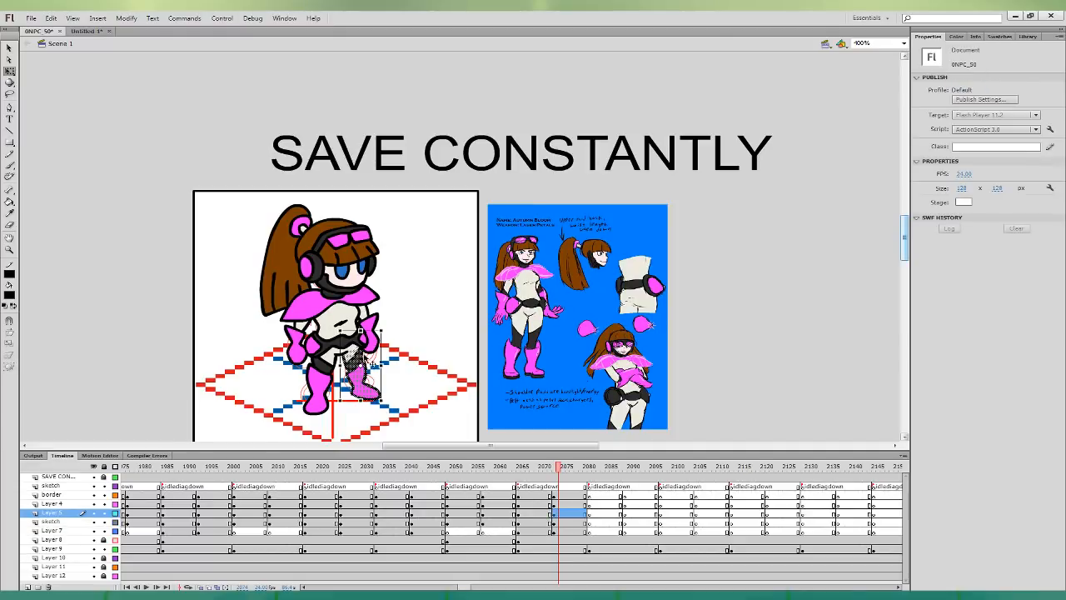
left_click(318, 379)
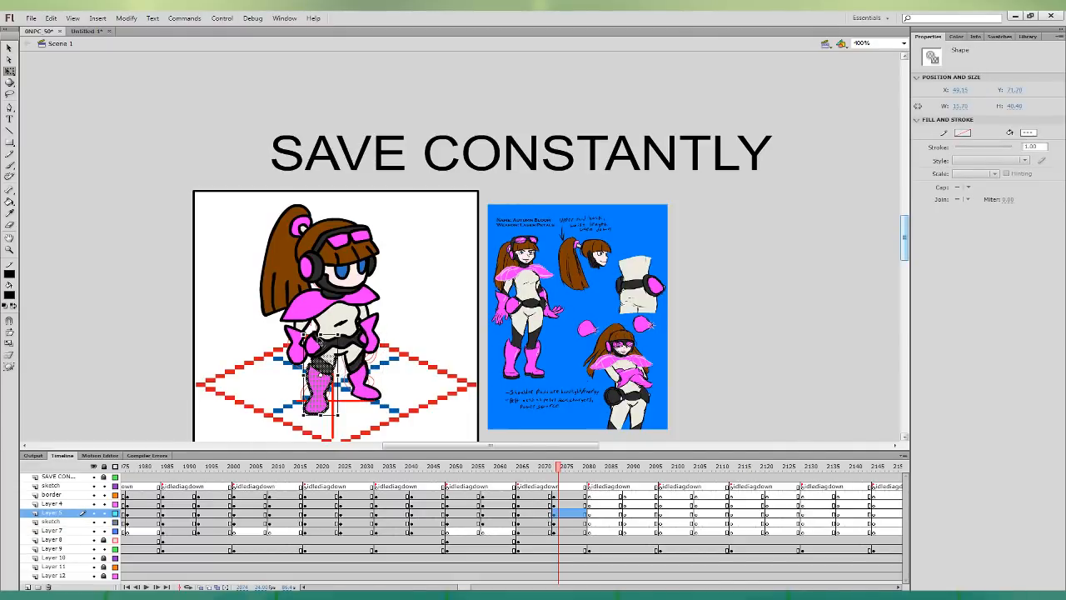
left_click_drag(567, 503, 567, 496)
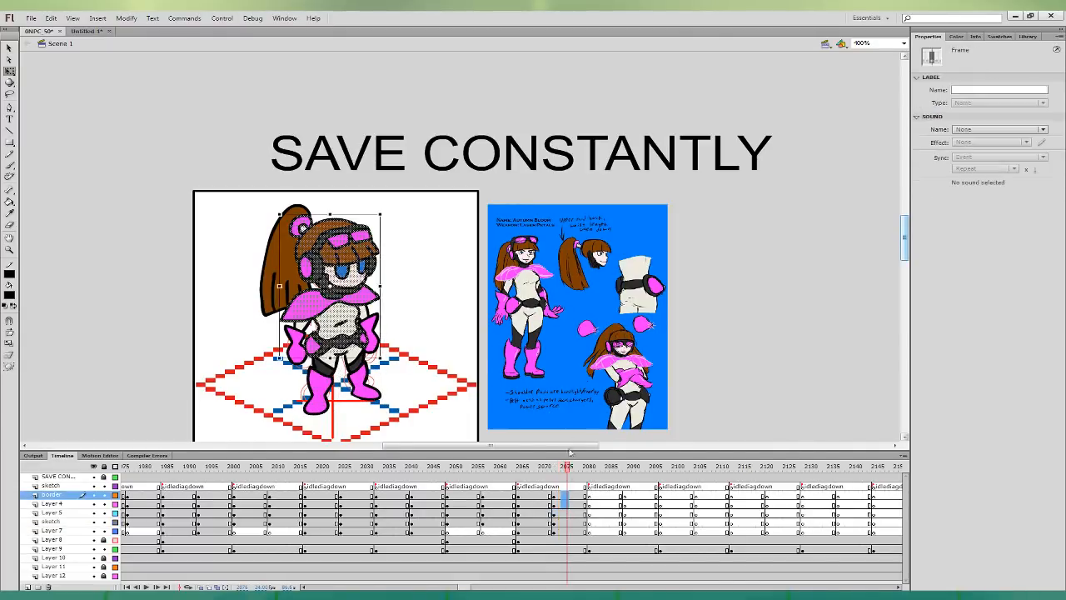
left_click(368, 323, "shift")
left_click(299, 340, "shift")
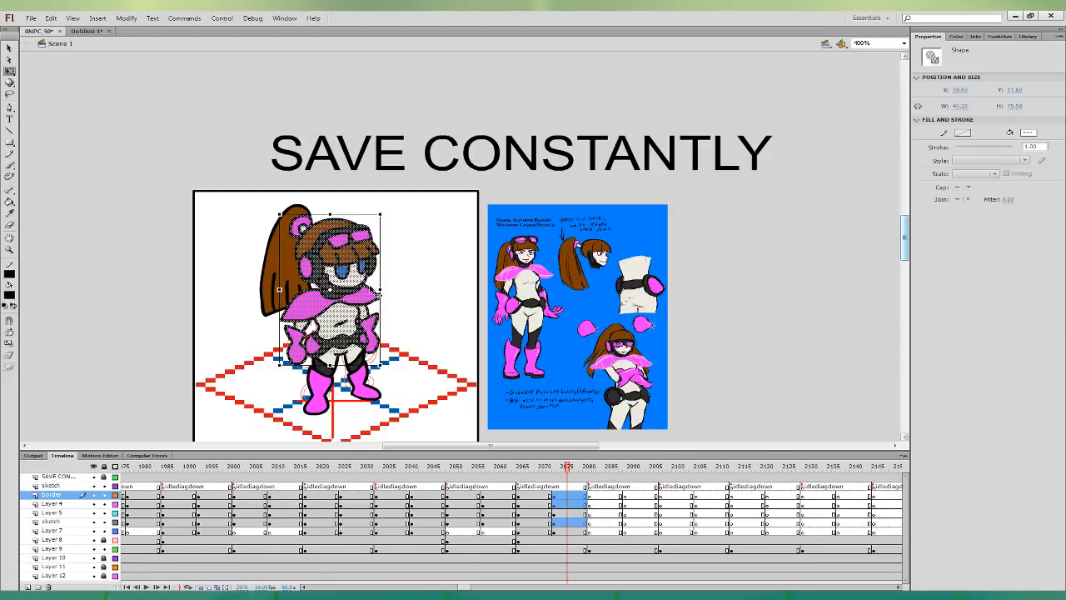
left_click(310, 209, "shift")
key("Right")
key("Down")
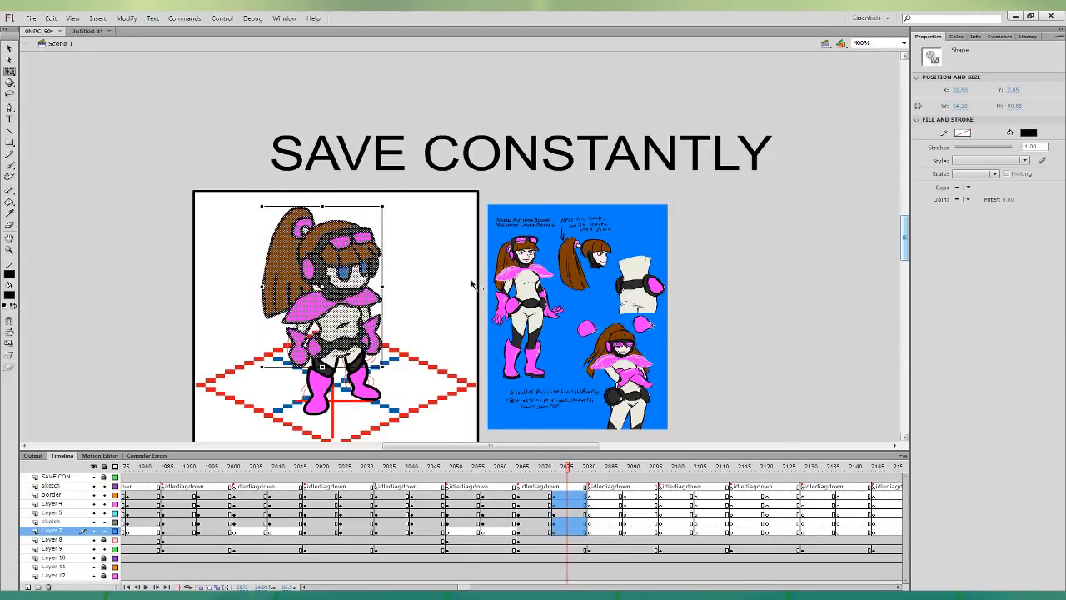
- Tilt both gloved arms slightly outward in the second idle pose
left_click(405, 317)
left_click(374, 328)
left_click_drag(370, 358, 373, 358)
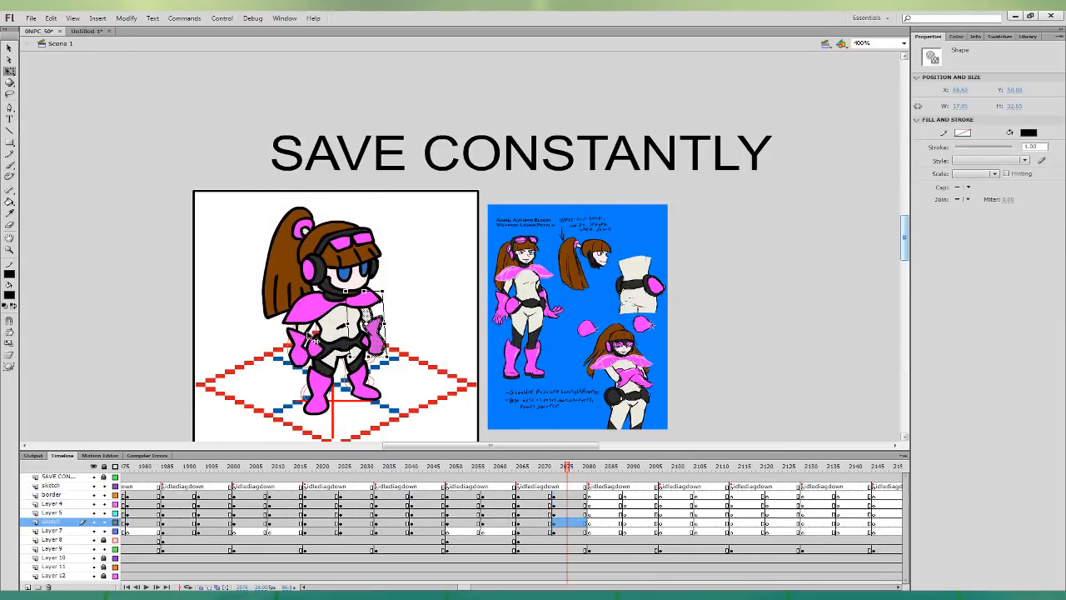
left_click(298, 343)
left_click_drag(310, 367, 305, 367)
- Skew the ponytail's lower end slightly toward the body in the second pose on Layer 7, checking the motion between both poses
mouse_move(559, 496)
left_mouse_down()
mouse_move(550, 497)
mouse_move(559, 498)
left_mouse_up()
left_click(549, 531)
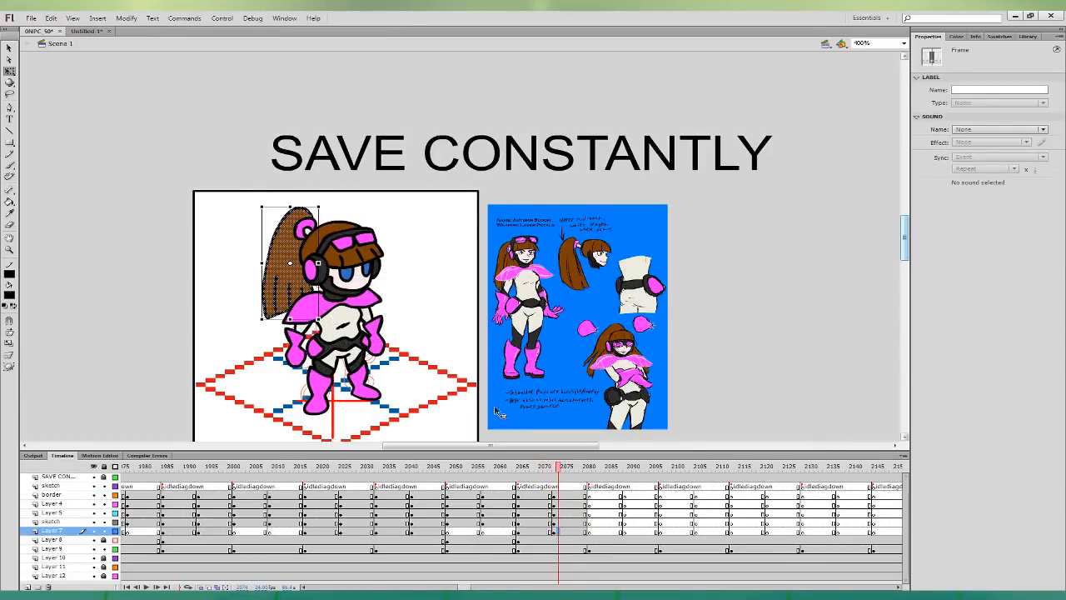
left_click(301, 318)
left_click_drag(535, 496, 559, 504)
left_click(511, 487)
key("Return")
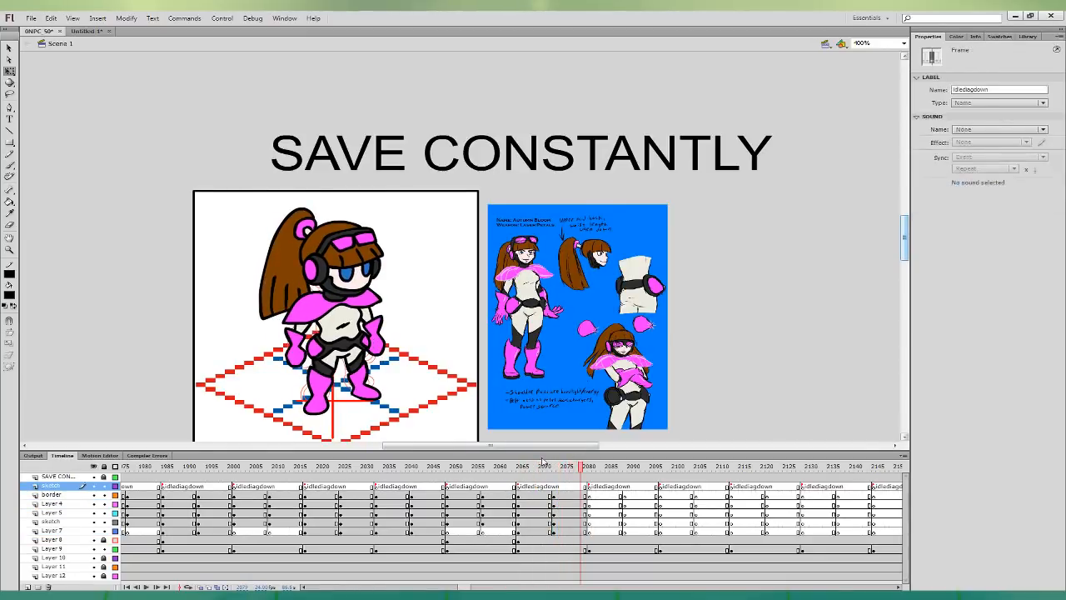
left_click(567, 530)
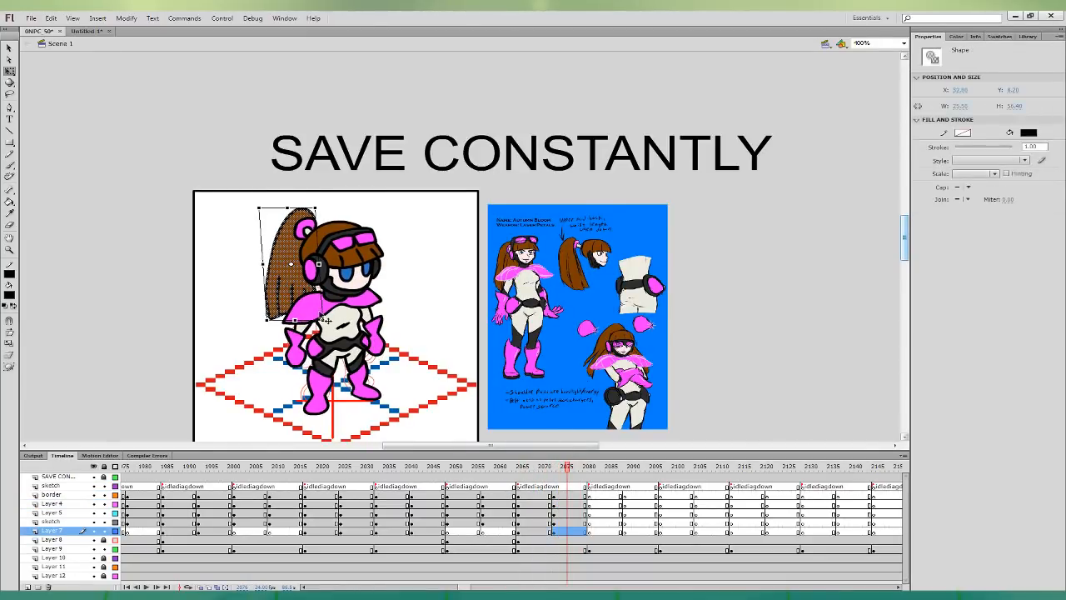
left_click(556, 512)
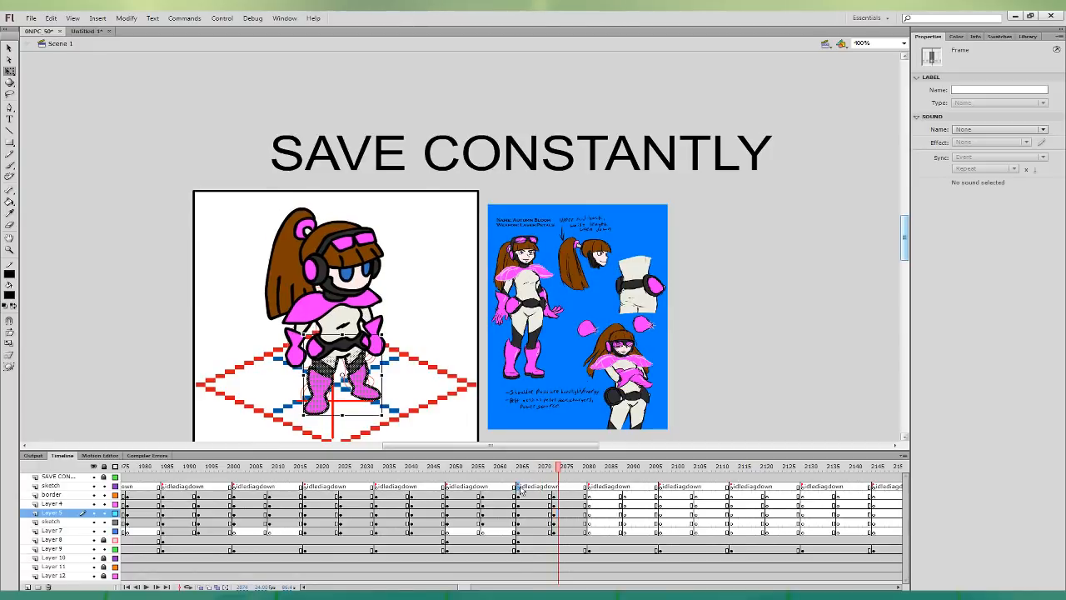
- Copy both idle poses' frames on all artwork layers and paste them over the old character's frames in the Untitled-1 document
left_click_drag(518, 485, 583, 530)
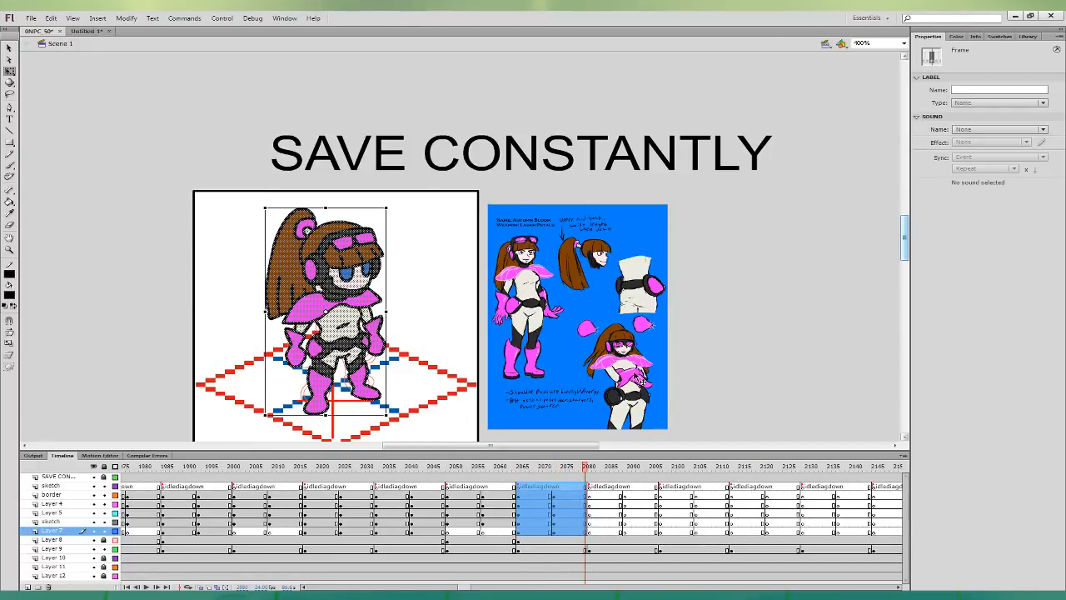
left_click(87, 31)
left_click(70, 477, "shift")
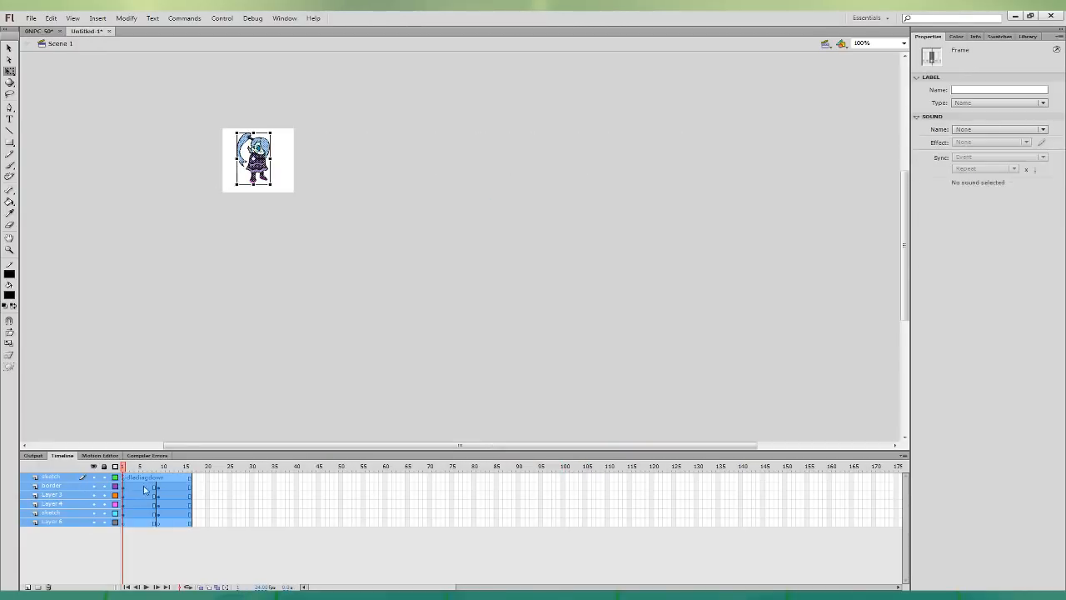
key("ctrl+alt+v")
left_click(185, 100)
- Export the animation from Untitled-1, then return to the 0NPC_50 document and save it
left_click(31, 18)
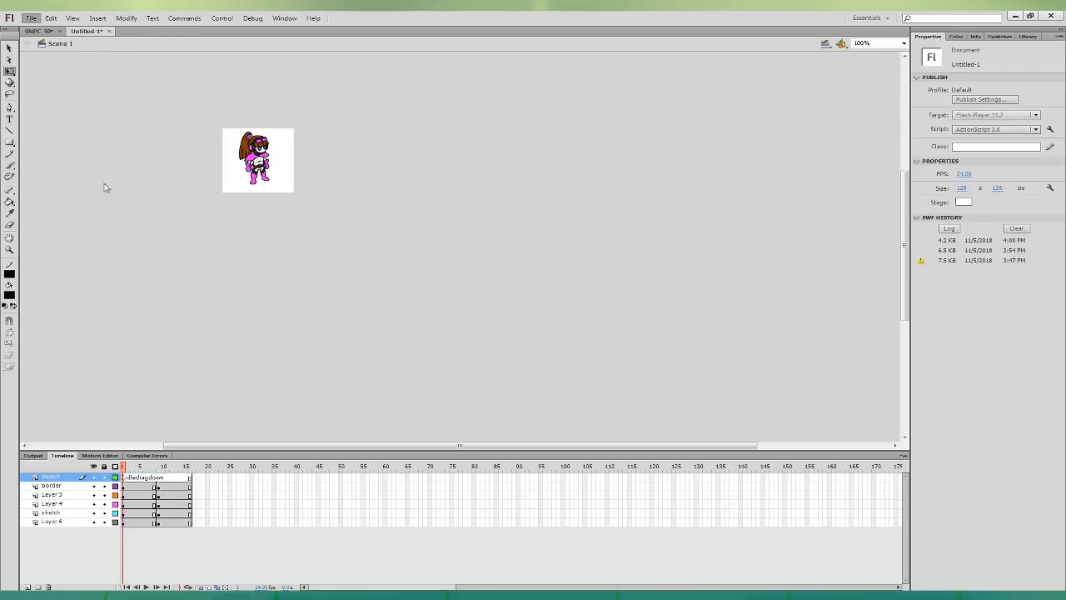
left_click(266, 209)
left_click(40, 31)
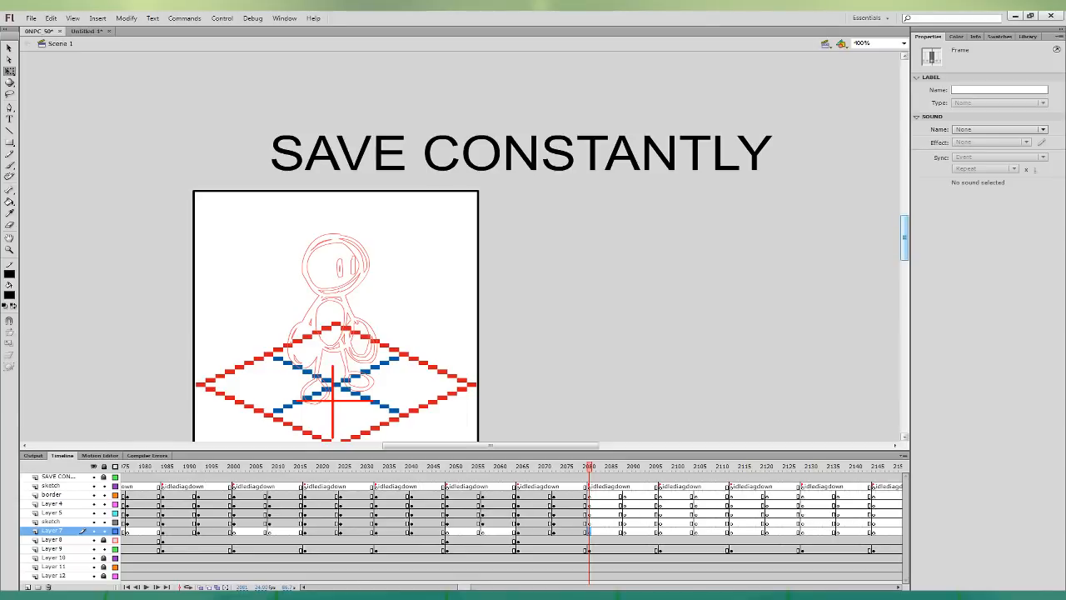
key("ctrl+s")
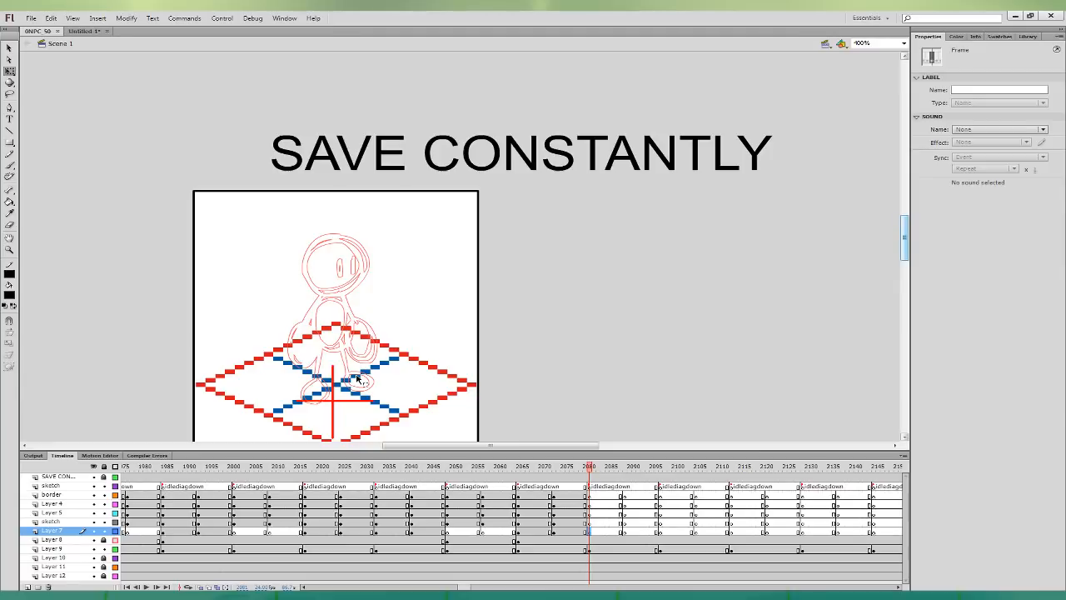
- Brush a rough blue sketch of the fan character's head, face and hair on the border layer of the next empty idlediagdown span
left_click(621, 495)
key("ctrl+minus")
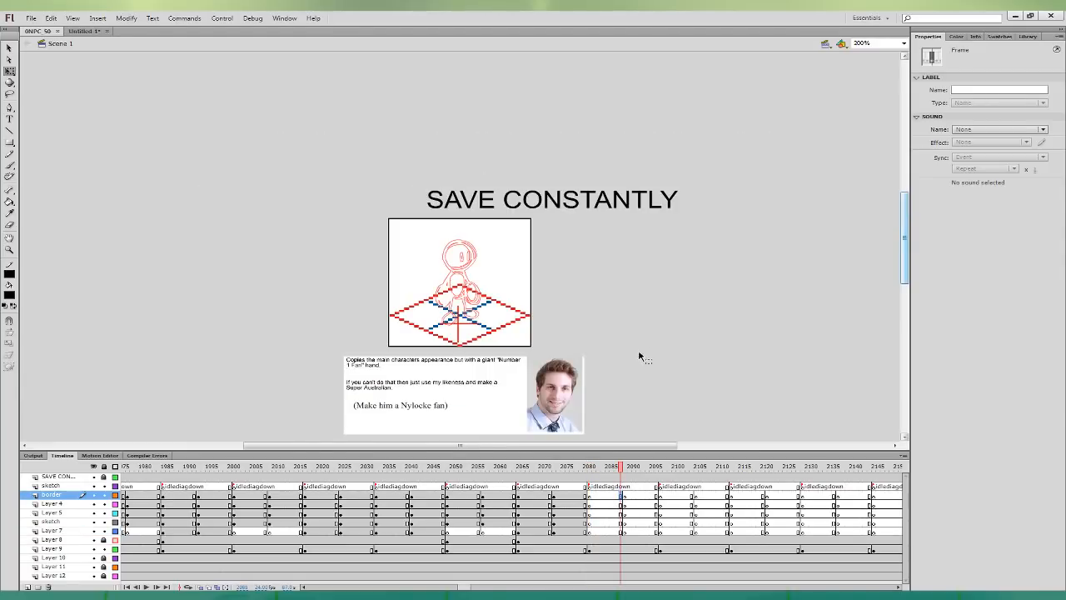
left_click(637, 380)
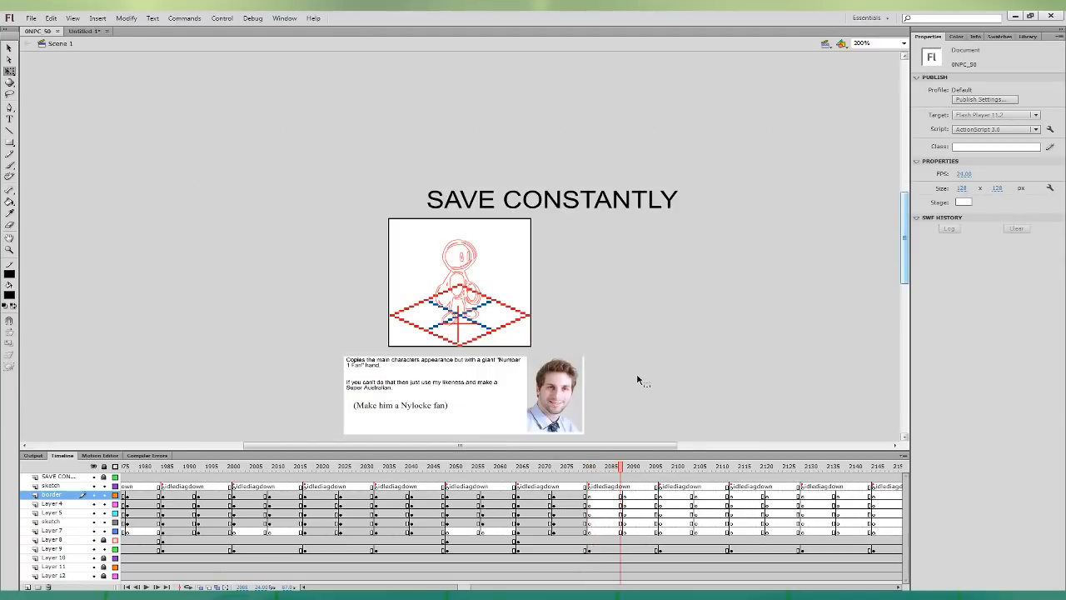
left_click(10, 166)
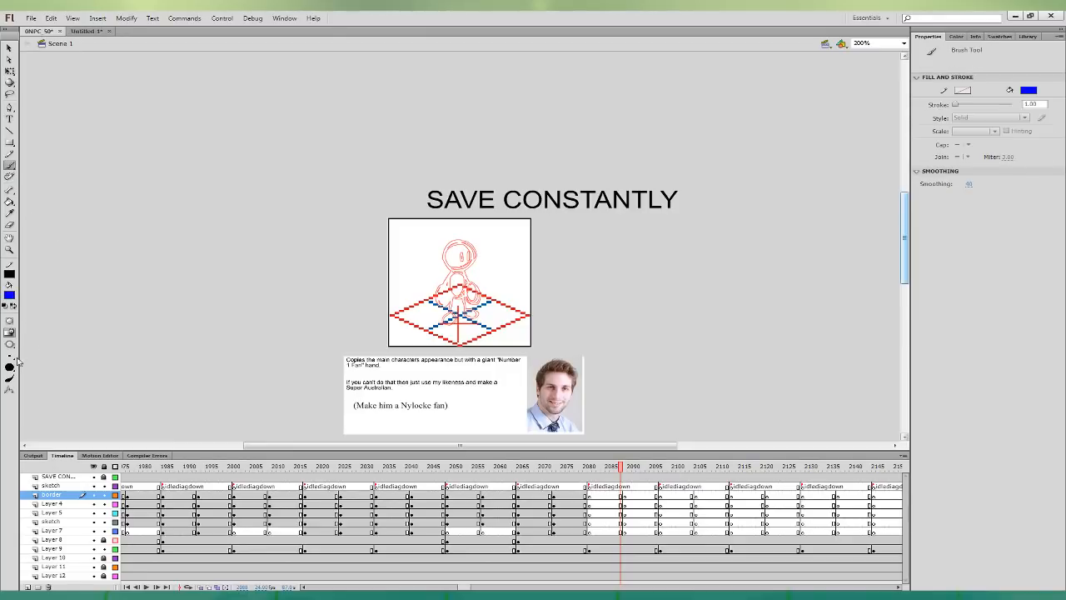
mouse_move(459, 239)
left_mouse_down()
mouse_move(450, 255)
mouse_move(472, 257)
mouse_move(457, 264)
mouse_move(472, 272)
left_mouse_up()
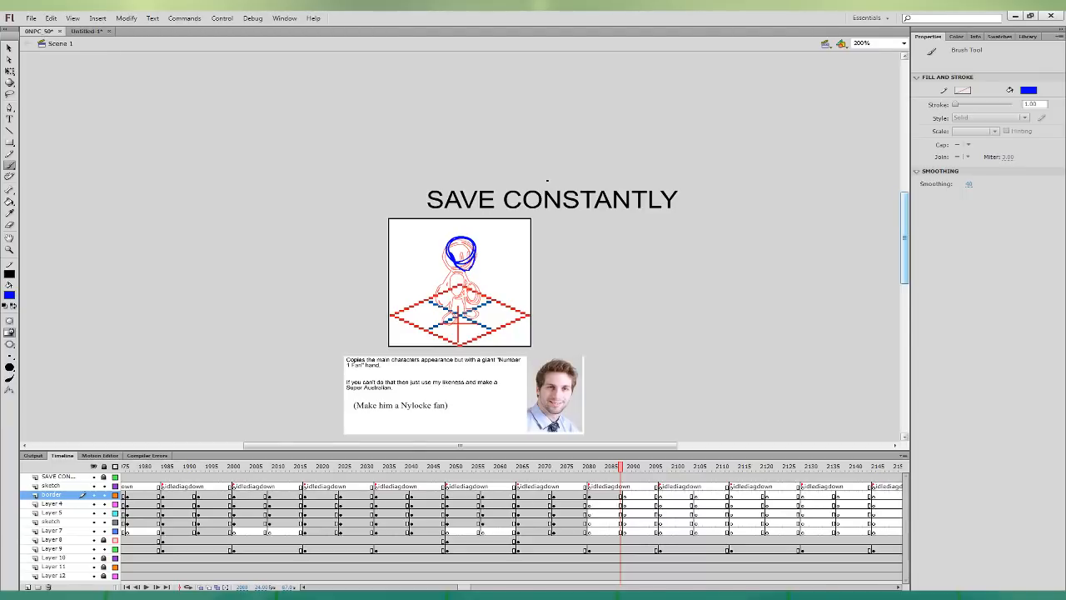
left_click_drag(450, 253, 474, 239)
left_click_drag(463, 252, 471, 260)
key("ctrl+z")
- Sketch the giant pointing fan hand beside the head and rotate it so it leans away from the head
mouse_move(434, 268)
left_mouse_down()
mouse_move(434, 283)
mouse_move(432, 270)
mouse_move(452, 288)
mouse_move(448, 272)
mouse_move(433, 280)
mouse_move(430, 246)
left_mouse_up()
key("ctrl+z")
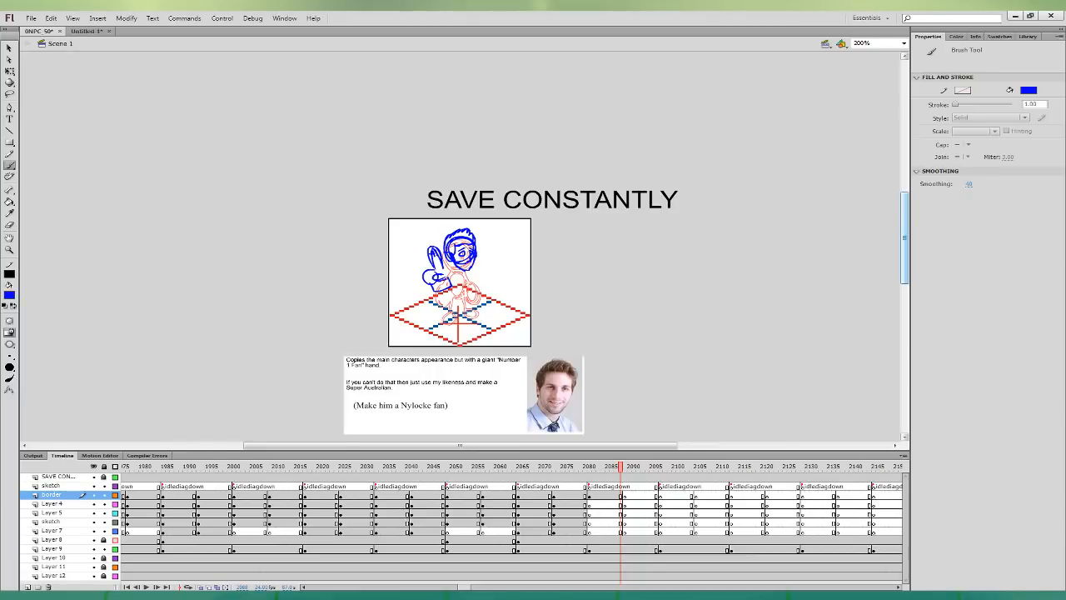
mouse_move(442, 267)
left_mouse_down()
mouse_move(449, 281)
mouse_move(426, 273)
left_mouse_up()
key("q")
left_click(446, 265)
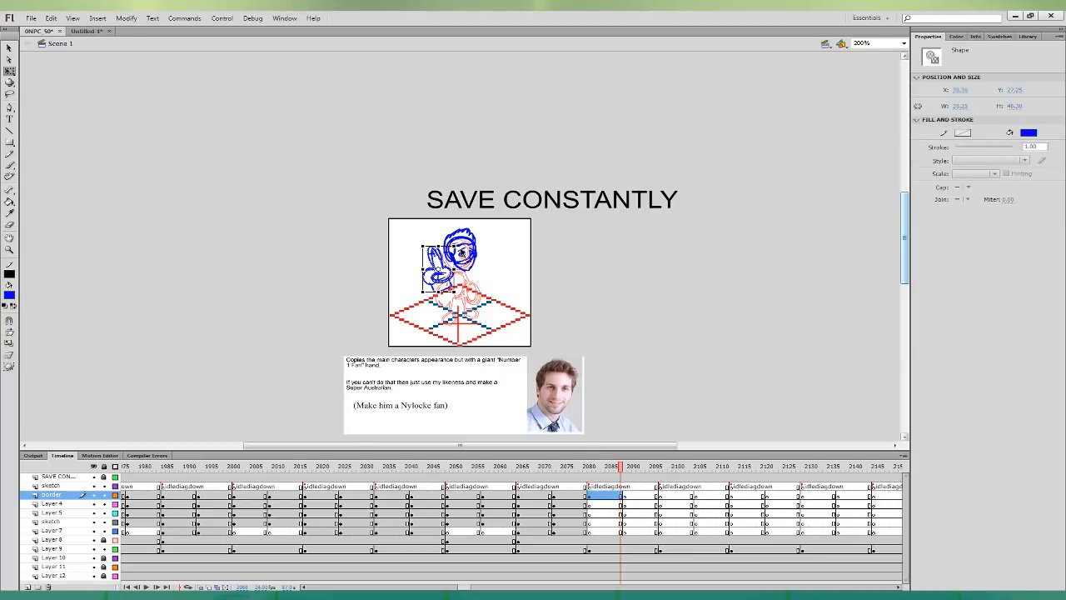
left_click_drag(457, 243, 434, 259)
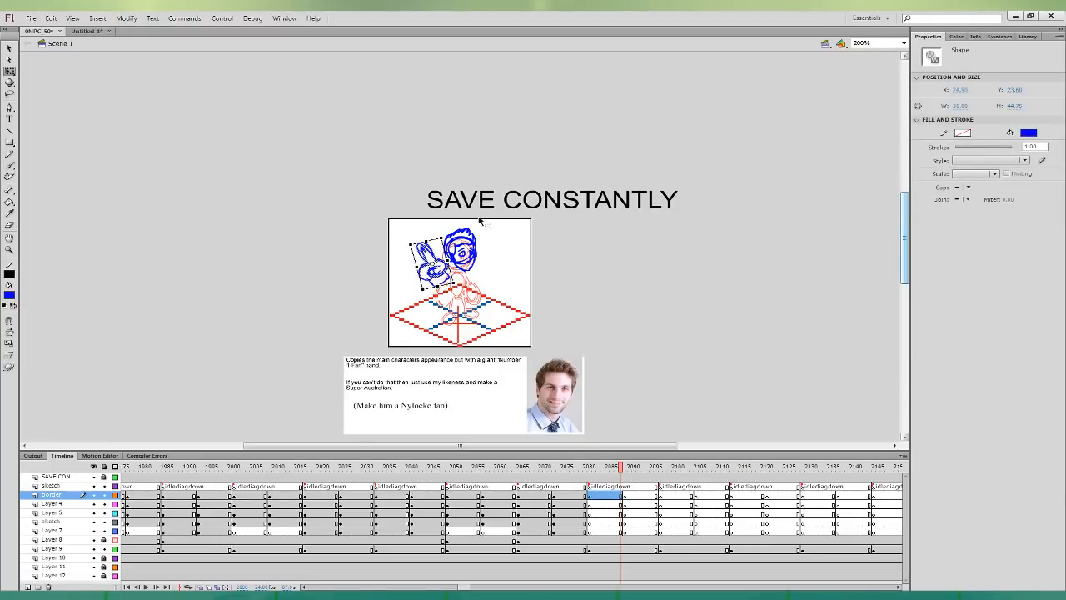
- Sketch the torso, spiked shoulder, arms and both legs of the fan character in blue
left_click(10, 165)
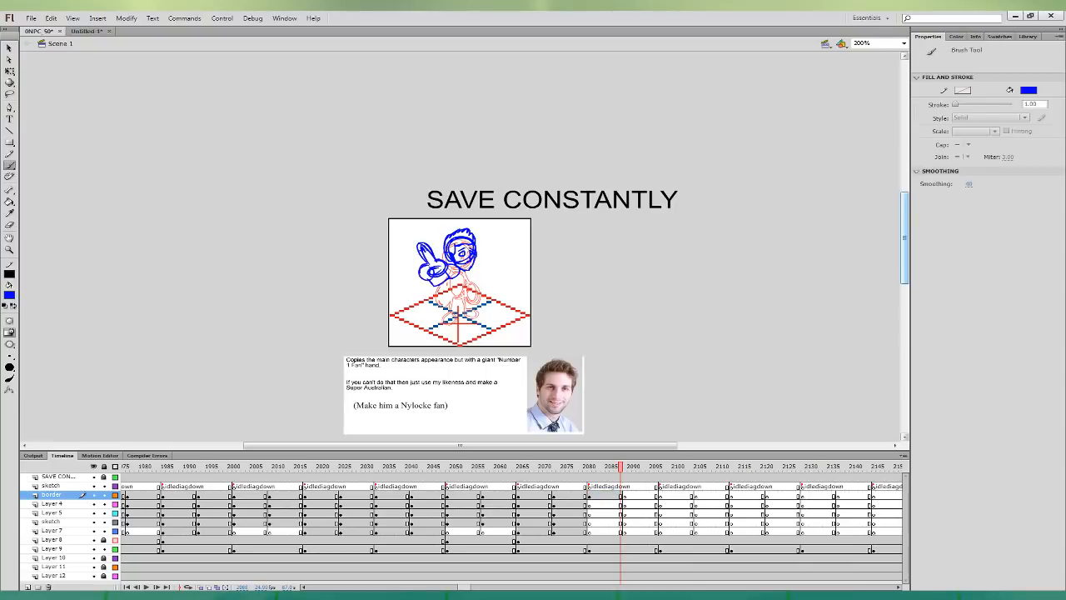
left_click_drag(479, 272, 485, 253)
left_click_drag(497, 272, 481, 286)
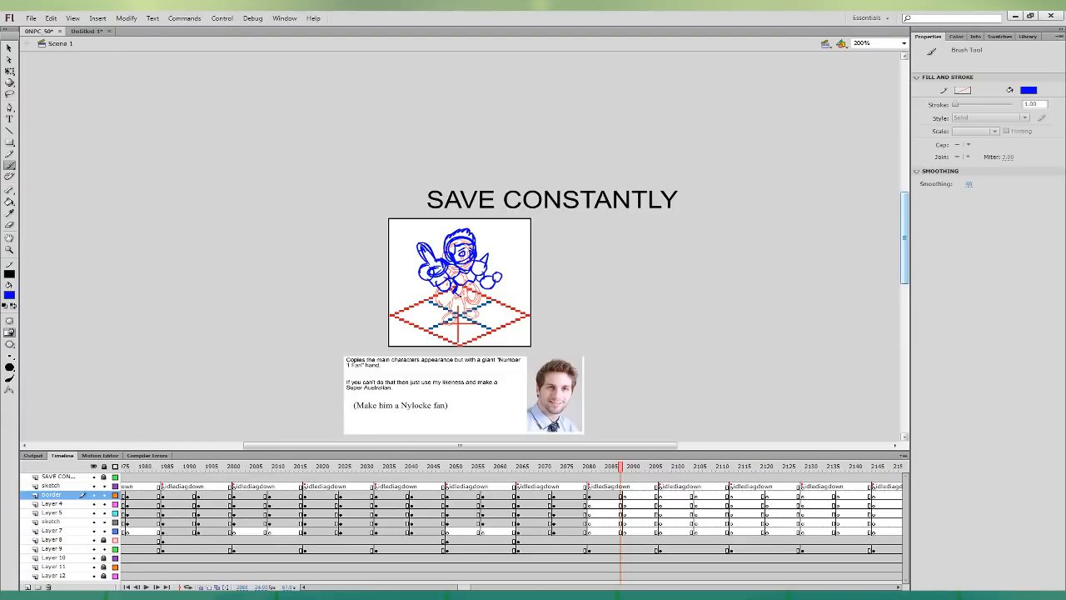
mouse_move(478, 283)
left_mouse_down()
mouse_move(450, 308)
mouse_move(473, 301)
mouse_move(448, 315)
mouse_move(456, 327)
left_mouse_up()
mouse_move(458, 302)
left_mouse_down()
mouse_move(453, 320)
mouse_move(489, 316)
left_mouse_up()
left_click_drag(483, 308, 483, 311)
left_click_drag(472, 301, 477, 312)
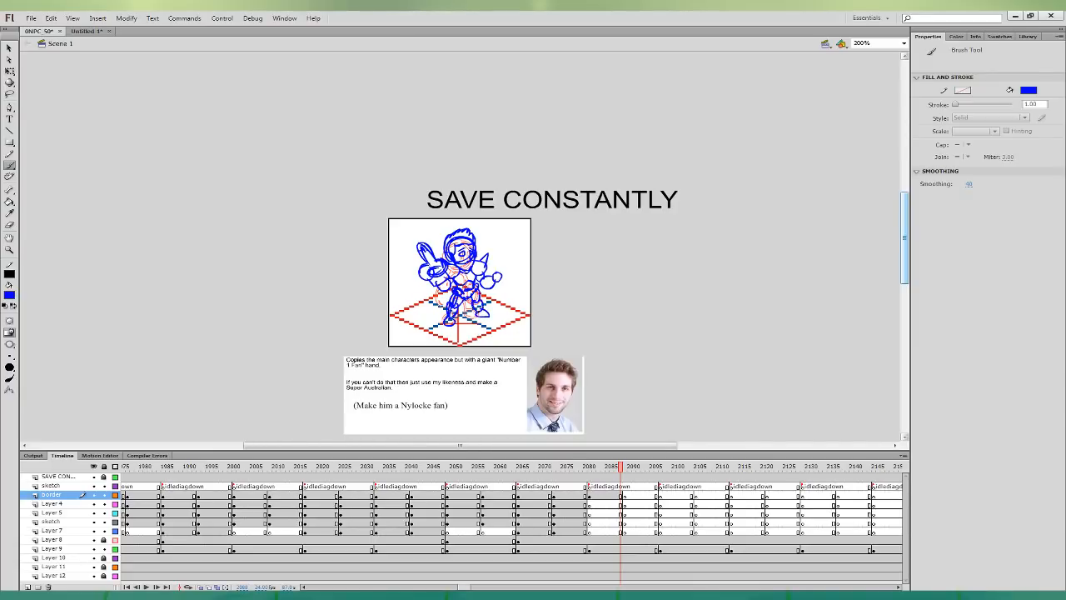
- Move the sketch's keyframe from the border layer to Layer 8 and add a Layer 8 keyframe at the next idlediagdown span
left_click(603, 497)
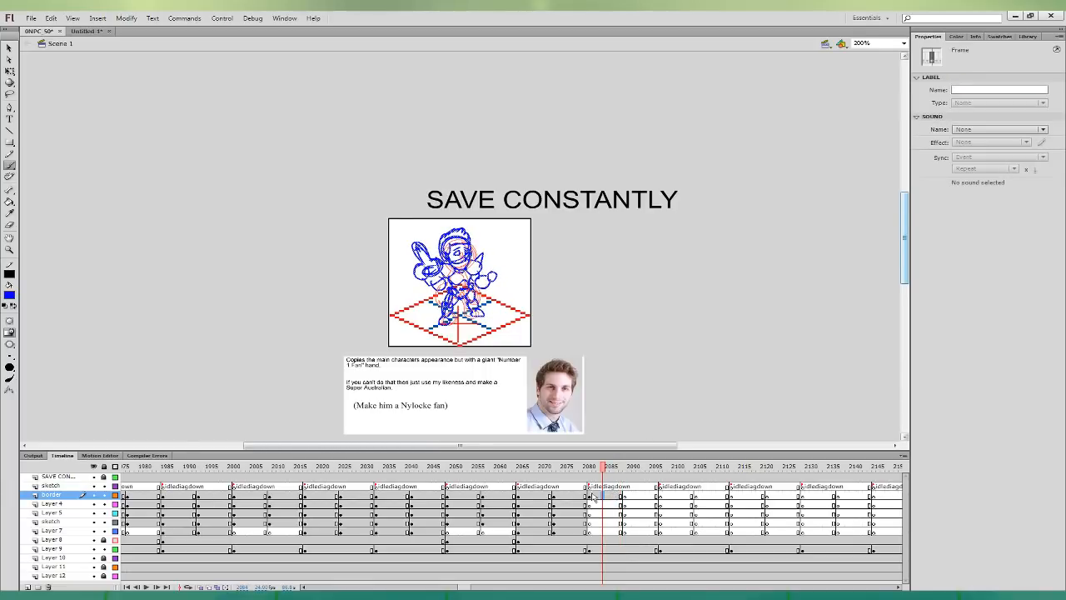
left_click(591, 496)
left_click(585, 542)
left_click(661, 541)
key("F6")
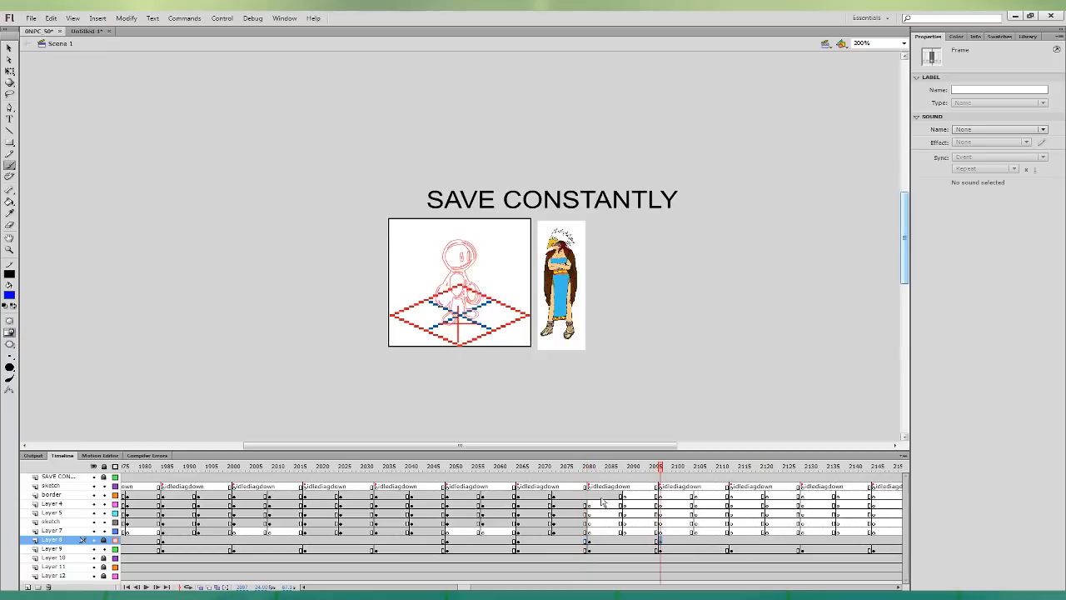
- Outline the giant fan hand in orange on the border layer over the sketch, with "#1" written on its finger
left_click(589, 496)
left_click(621, 496)
key("ctrl+=")
mouse_move(662, 411)
left_mouse_down()
mouse_move(669, 235)
mouse_move(638, 374)
left_mouse_up()
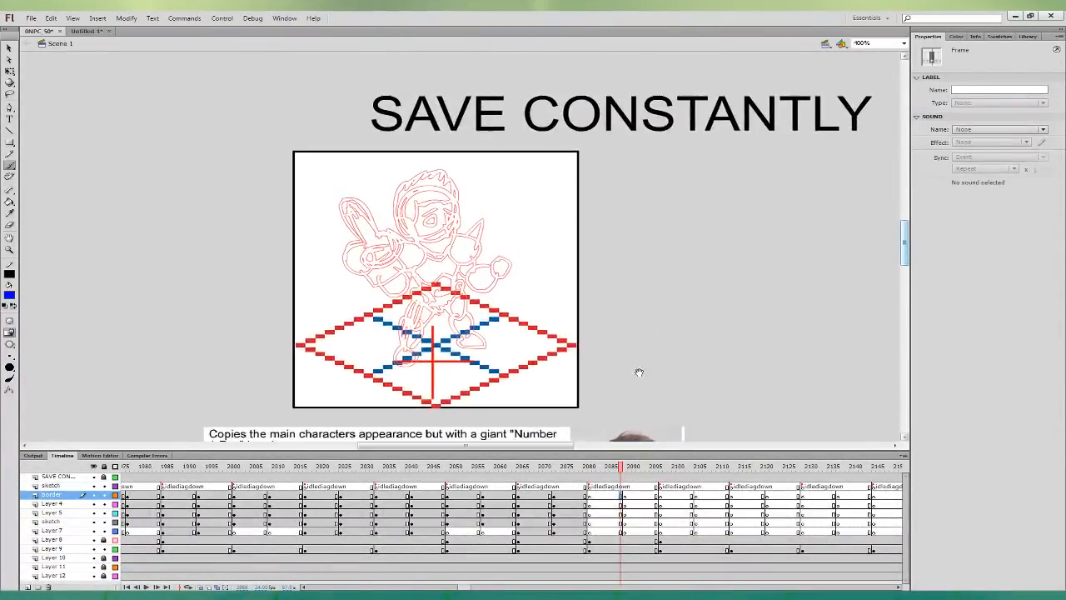
left_click(12, 292)
left_click(25, 310)
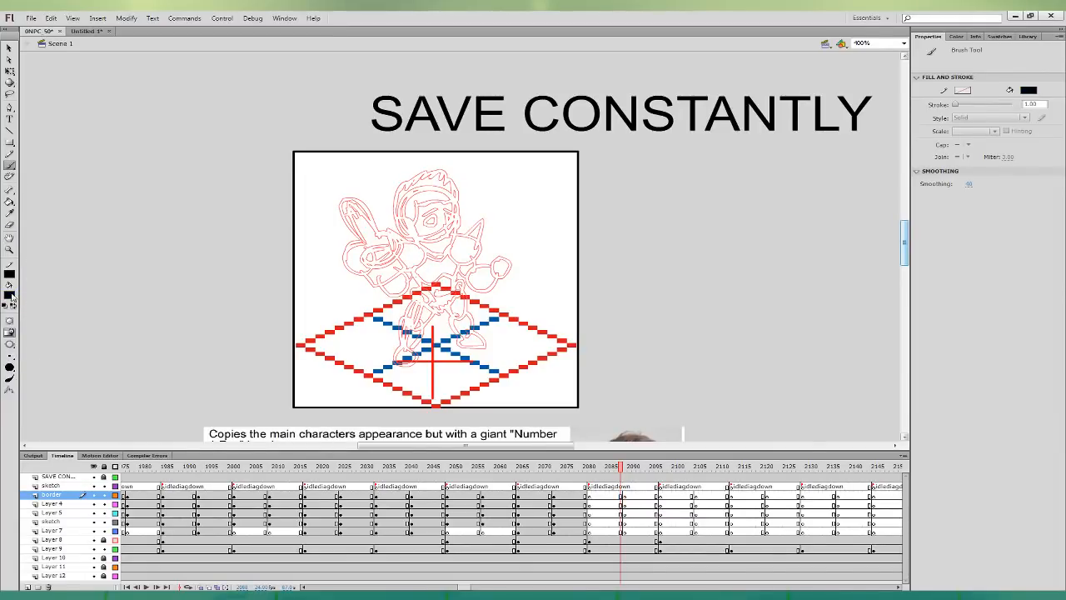
left_click(10, 295)
left_click(161, 376)
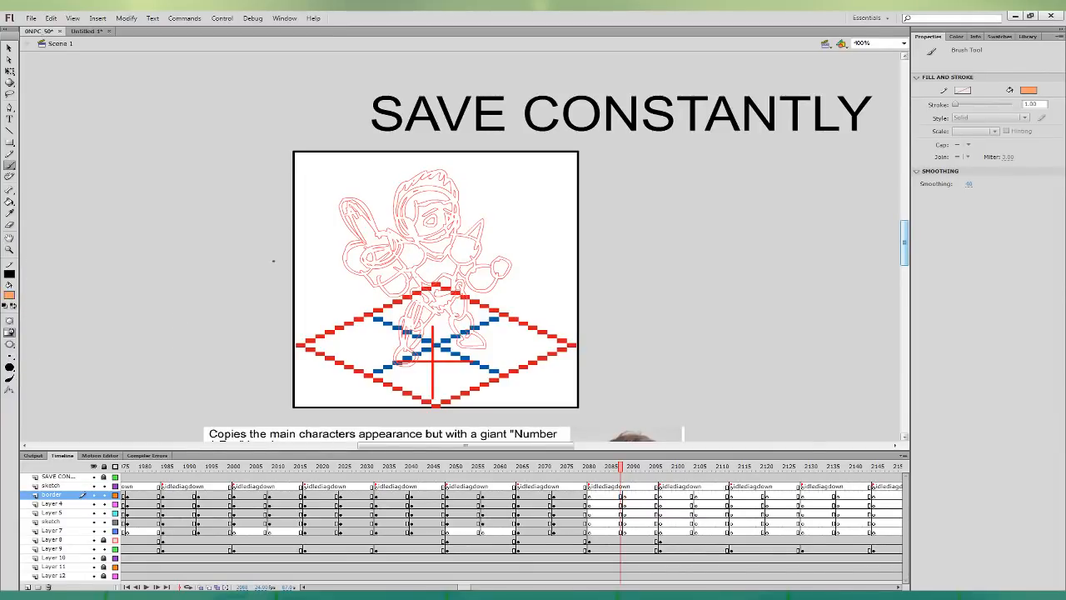
left_click(626, 488)
mouse_move(383, 247)
left_mouse_down()
mouse_move(352, 196)
mouse_move(348, 269)
mouse_move(375, 259)
mouse_move(373, 249)
mouse_move(377, 269)
mouse_move(364, 279)
mouse_move(405, 260)
left_mouse_up()
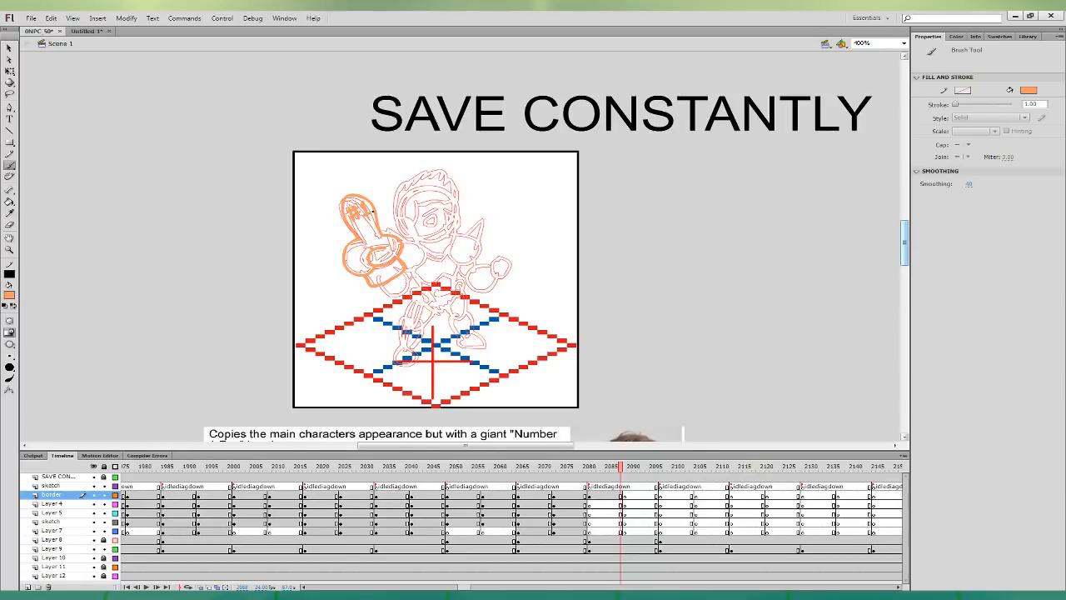
- Fill the giant fan hand with light peach inside its orange outline
left_click(9, 201)
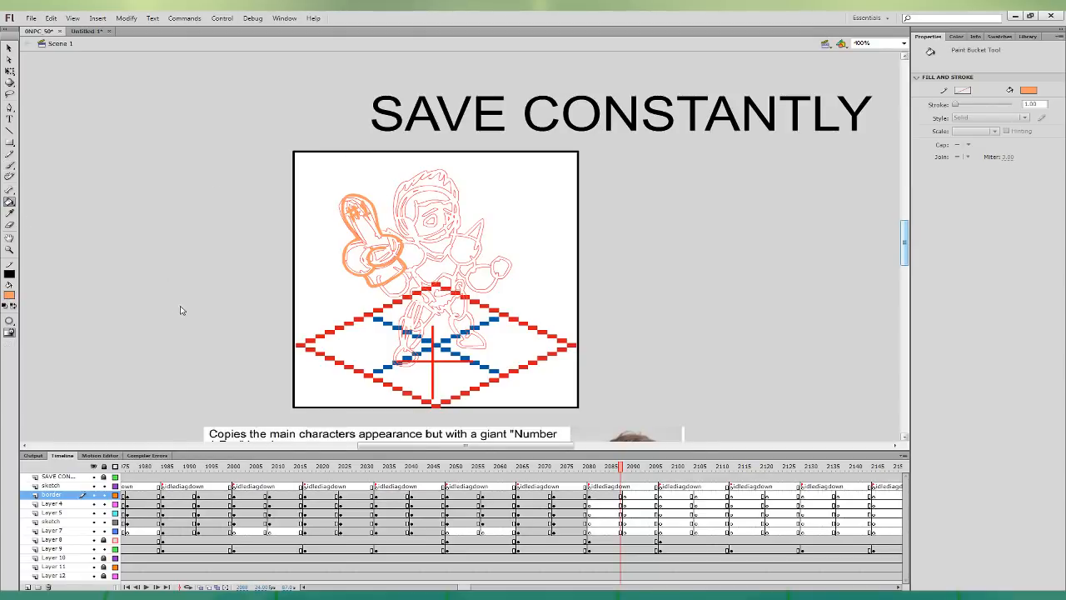
left_click(382, 256)
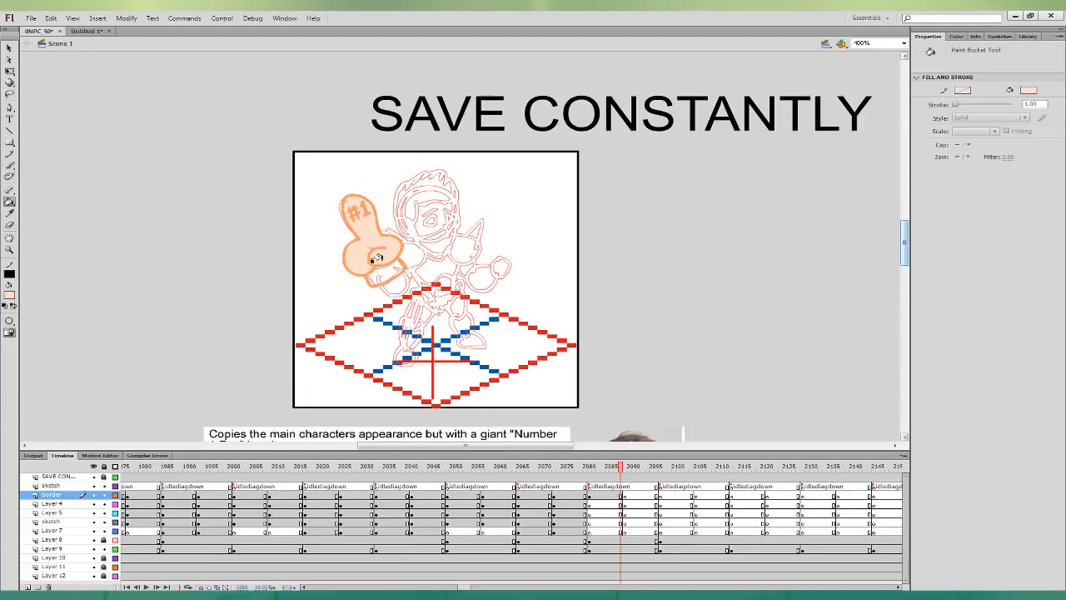
left_click(354, 203)
- Ink the forearm below the fan hand and the spiked shoulder in black on the border layer
left_click(10, 166)
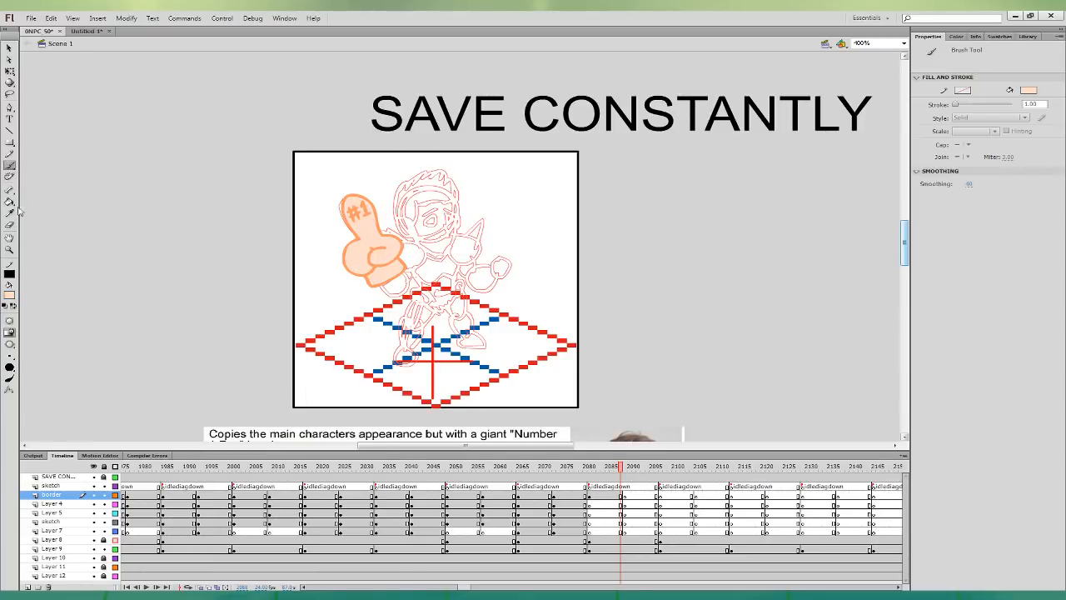
left_click(10, 295)
left_click(24, 325)
left_click(611, 496)
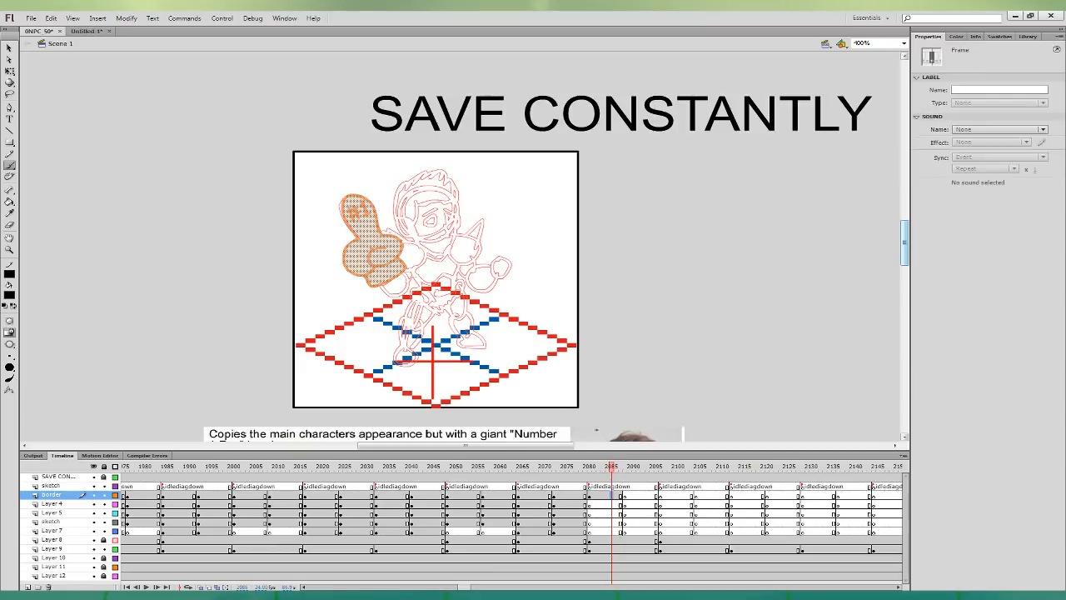
mouse_move(381, 285)
left_mouse_down()
mouse_move(408, 283)
mouse_move(411, 265)
left_mouse_up()
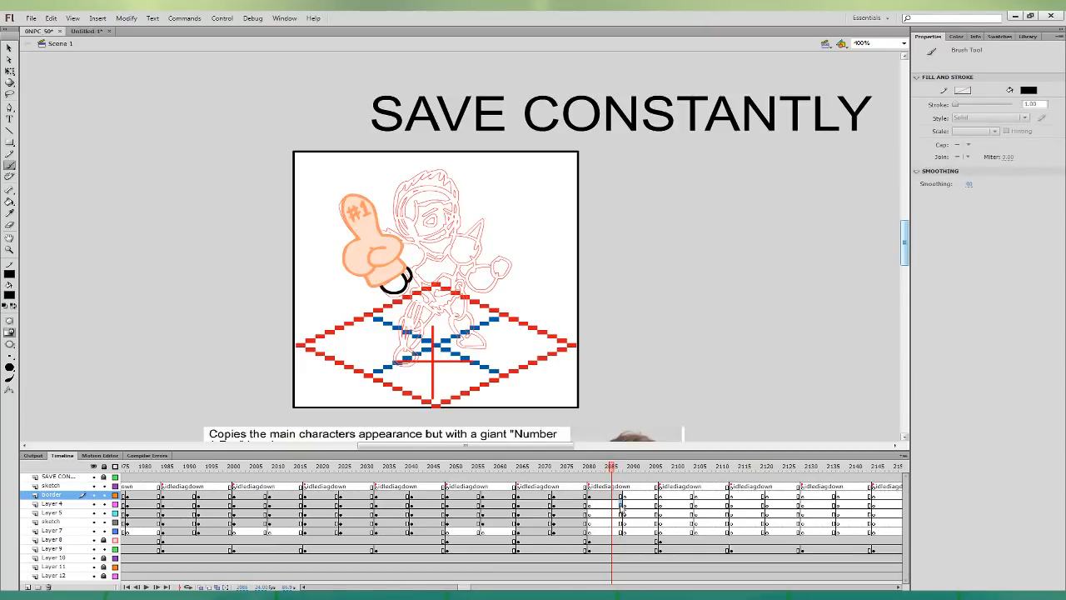
left_click(621, 503)
left_click(622, 495)
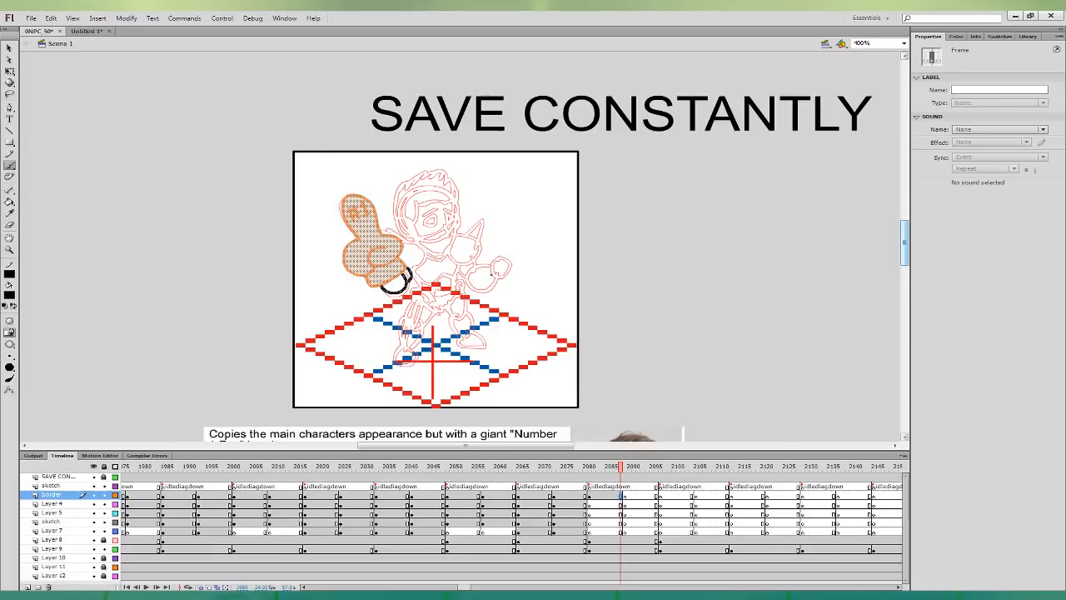
mouse_move(409, 242)
left_mouse_down()
mouse_move(424, 263)
mouse_move(388, 241)
mouse_move(408, 241)
mouse_move(420, 205)
mouse_move(454, 198)
mouse_move(446, 170)
mouse_move(425, 165)
mouse_move(405, 185)
mouse_move(398, 219)
left_mouse_up()
key("ctrl+z")
key("ctrl+z")
- Ink the character's face, ear and spiky hair in black on Layer 4 and nudge the head slightly right
left_click(621, 503)
mouse_move(430, 255)
left_mouse_down()
mouse_move(457, 228)
mouse_move(456, 201)
mouse_move(459, 231)
mouse_move(423, 225)
mouse_move(438, 207)
mouse_move(456, 218)
mouse_move(438, 210)
mouse_move(445, 236)
left_mouse_up()
key("ctrl+z")
key("ctrl+z")
key("ctrl+z")
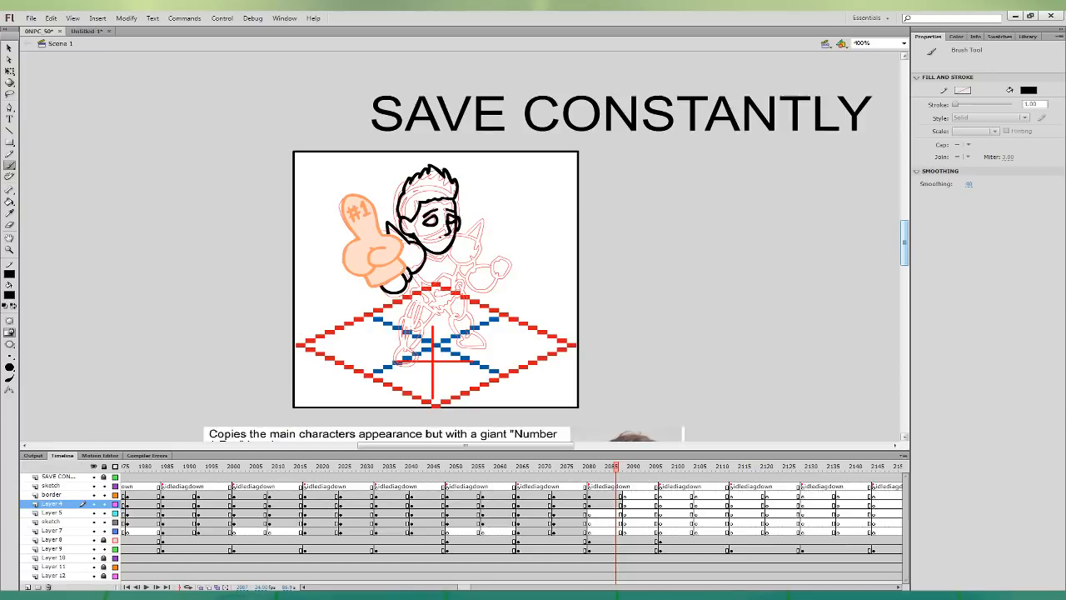
left_click(619, 505)
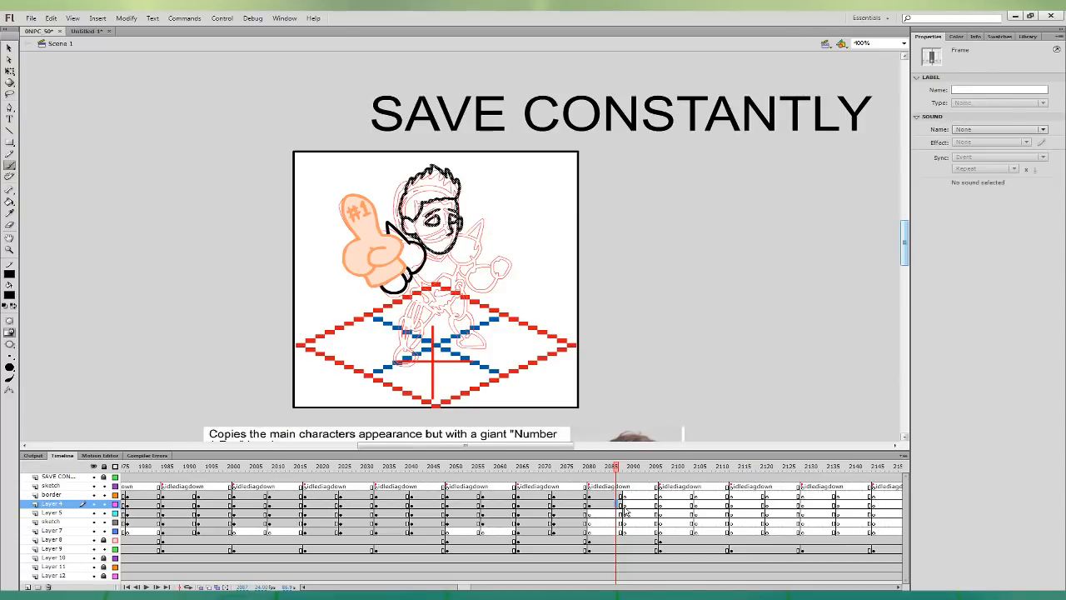
left_click(621, 513)
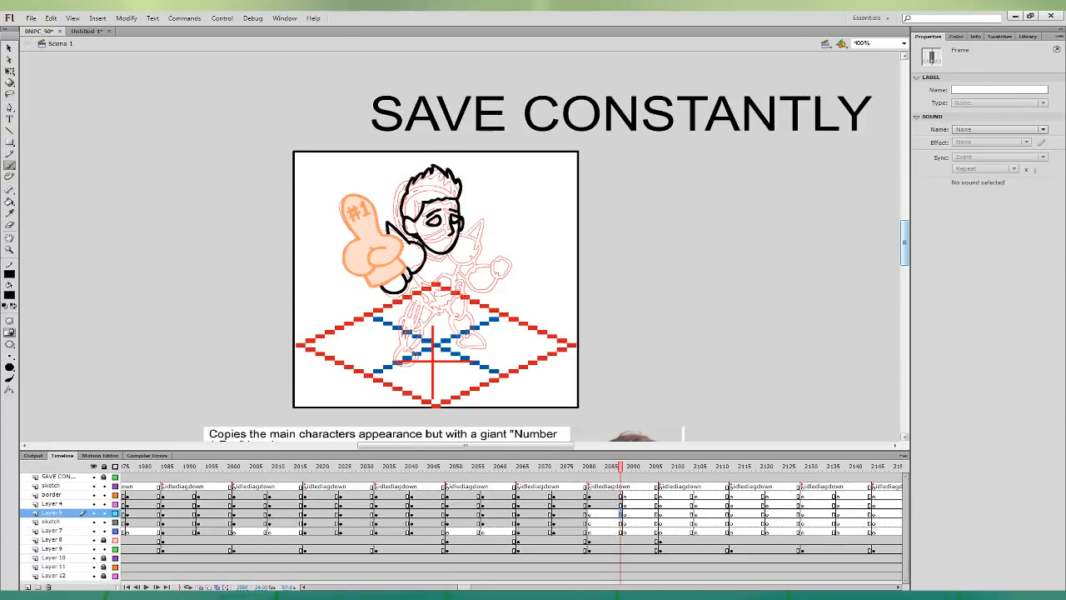
- Ink the character's neck, chest armour and waist plate in black on Layer 5 over the sketch
mouse_move(448, 248)
left_mouse_down()
mouse_move(409, 248)
mouse_move(418, 250)
mouse_move(405, 265)
mouse_move(451, 251)
left_mouse_up()
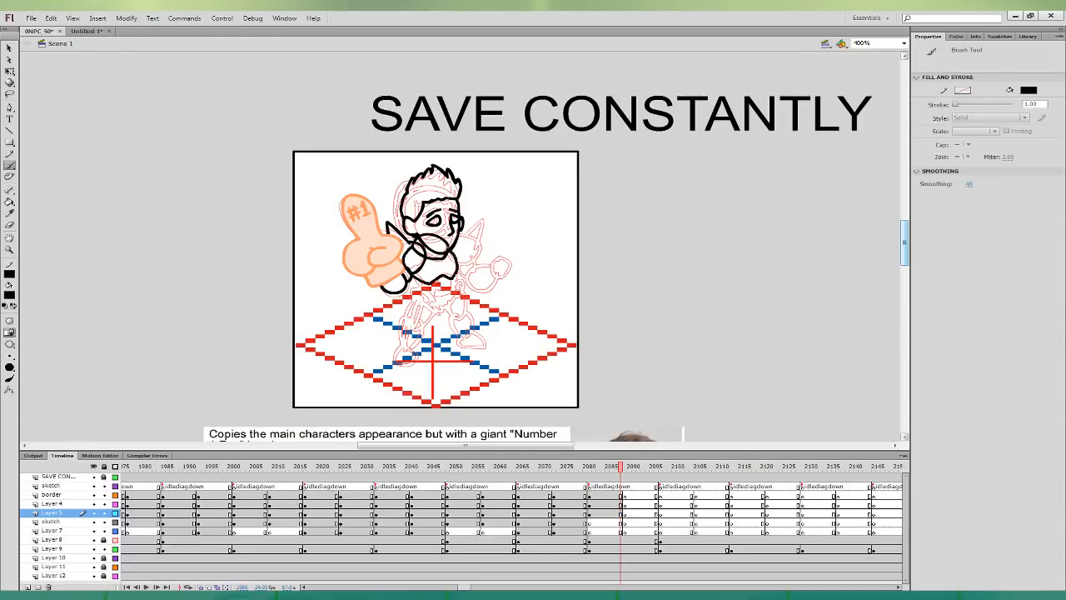
key("ctrl+z")
key("ctrl+z")
mouse_move(430, 291)
left_mouse_down()
mouse_move(441, 301)
mouse_move(415, 301)
mouse_move(430, 293)
mouse_move(424, 312)
mouse_move(458, 298)
mouse_move(462, 283)
left_mouse_up()
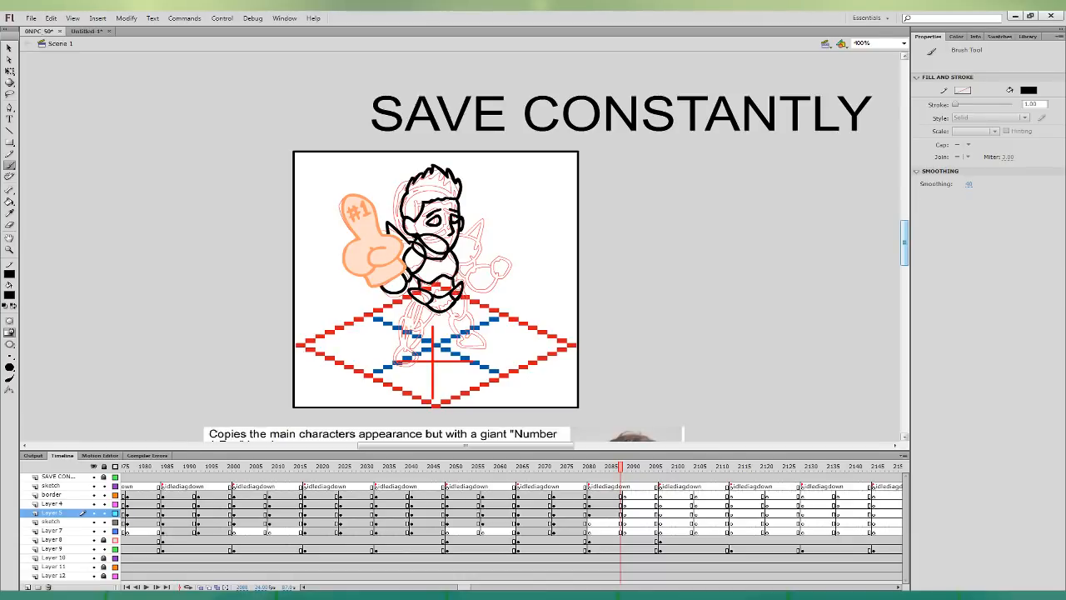
left_click_drag(419, 267, 438, 273)
- Ink both legs and boots in black on the lower sketch layer, following the red sketch lines
left_click(623, 522)
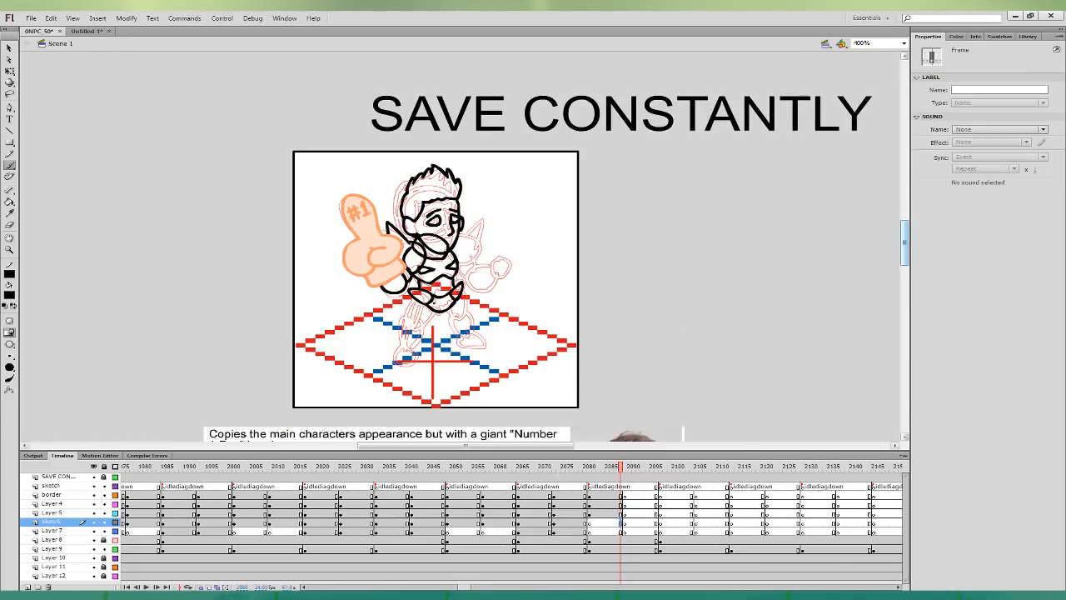
mouse_move(414, 313)
left_mouse_down()
mouse_move(405, 334)
mouse_move(403, 324)
mouse_move(423, 311)
mouse_move(420, 325)
mouse_move(416, 299)
mouse_move(399, 343)
mouse_move(454, 323)
mouse_move(462, 309)
mouse_move(467, 325)
mouse_move(459, 297)
mouse_move(460, 339)
mouse_move(474, 344)
mouse_move(468, 327)
mouse_move(486, 355)
mouse_move(475, 339)
left_mouse_up()
key("ctrl+z")
key("ctrl+z")
key("ctrl+z")
key("ctrl+z")
mouse_move(393, 351)
left_mouse_down()
mouse_move(414, 367)
mouse_move(420, 356)
left_mouse_up()
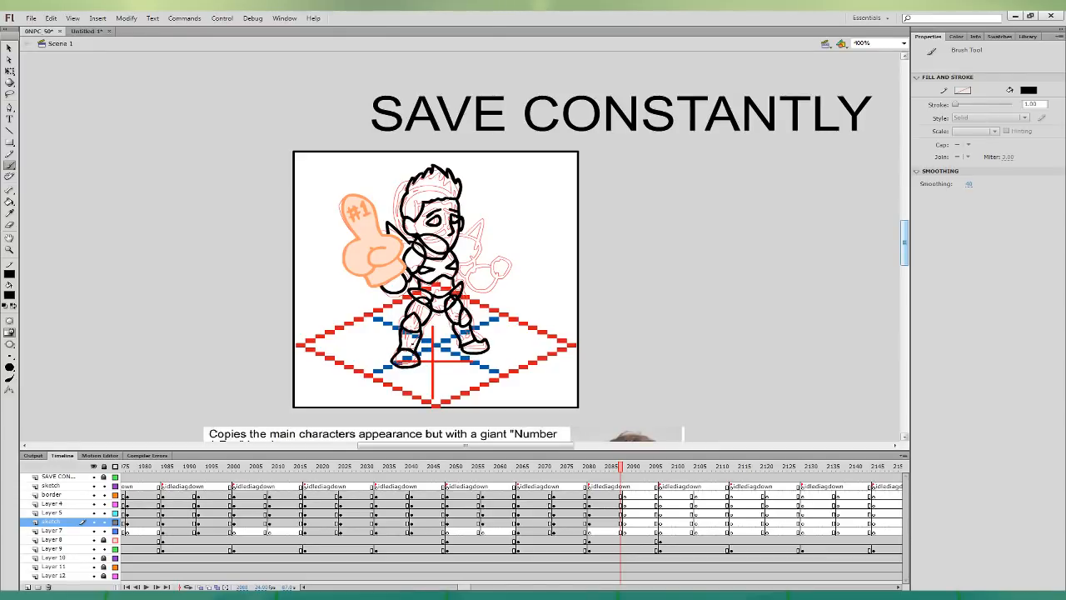
- Reposition the inked legs slightly under the waist plate with Free Transform
left_click(10, 73)
left_click_drag(423, 317, 494, 296)
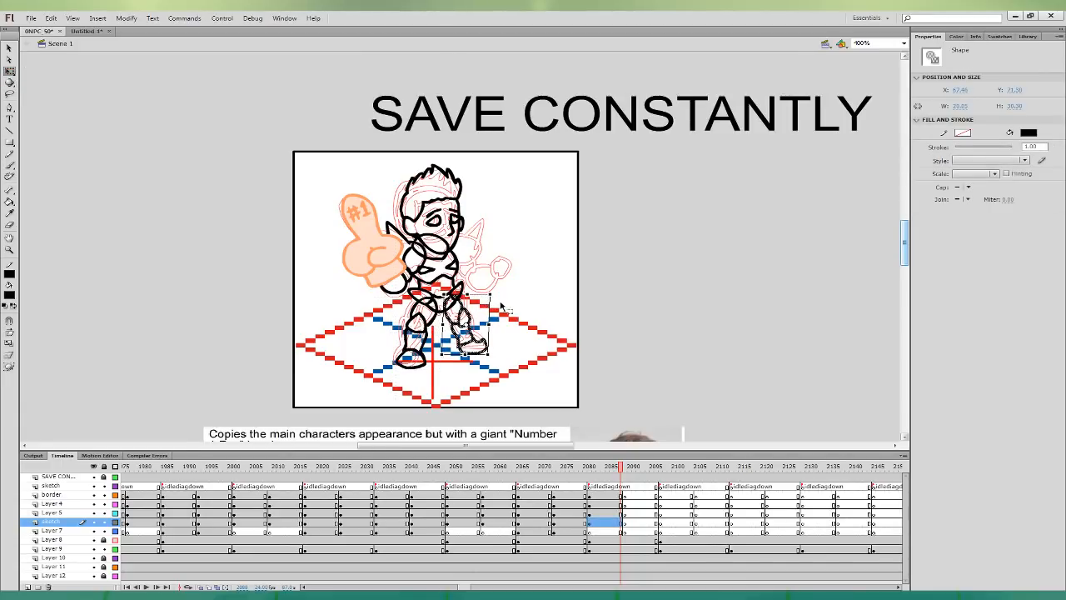
left_click_drag(476, 346, 473, 344)
left_click(516, 322)
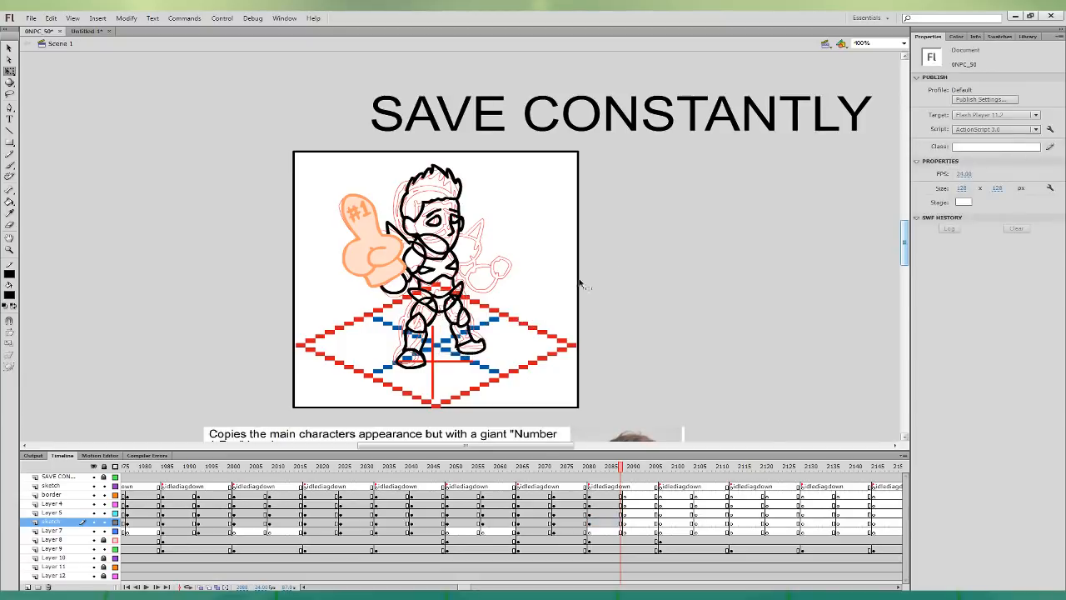
left_click(452, 319)
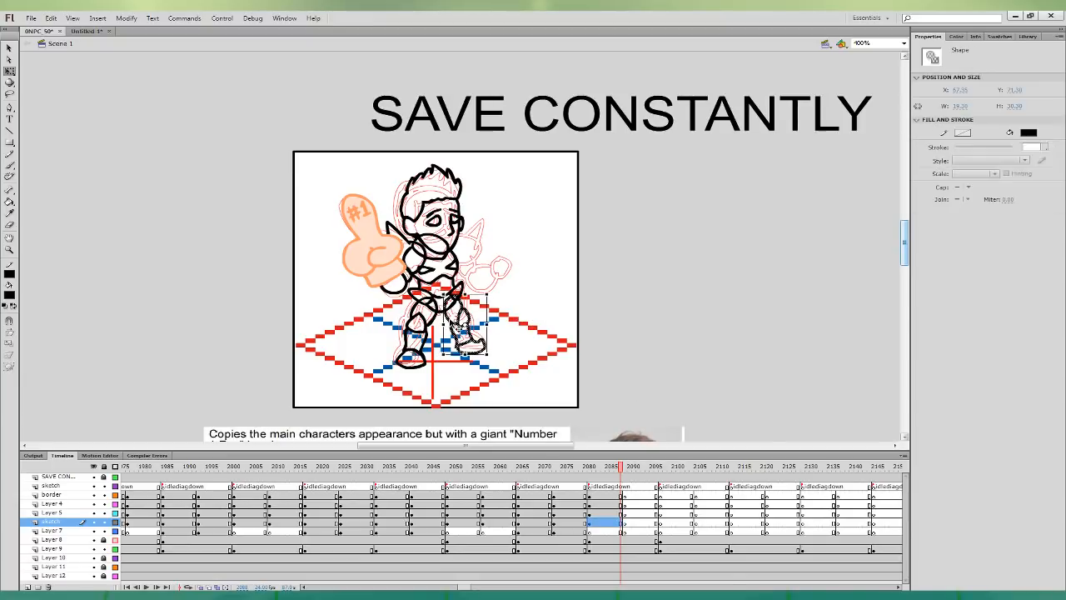
left_click(542, 337)
- Ink the other spiked shoulder, forearm and round fist in black on Layer 7
left_click(621, 531)
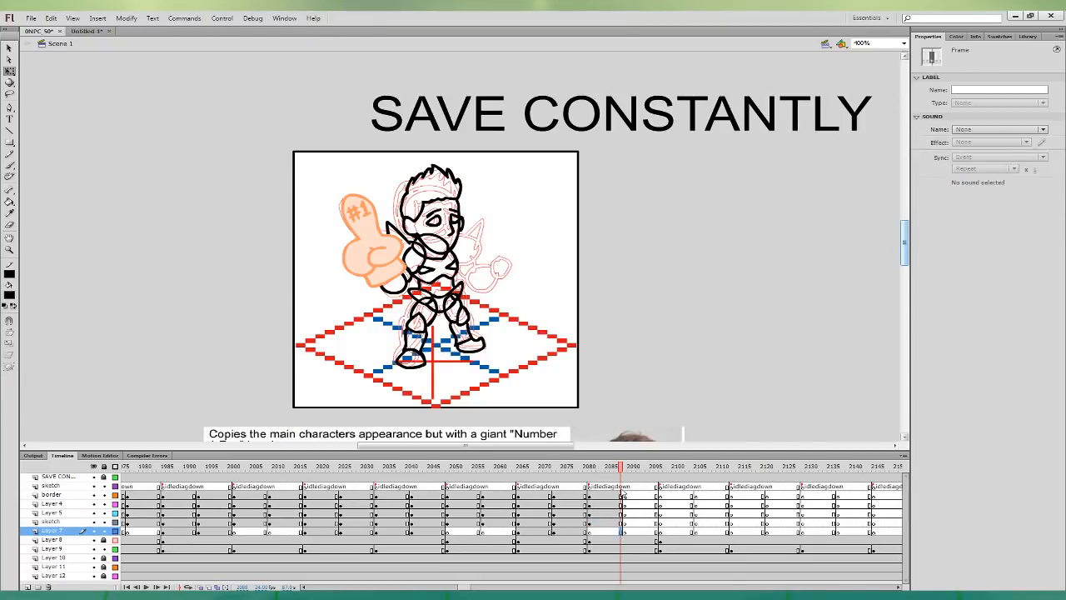
left_click(9, 165)
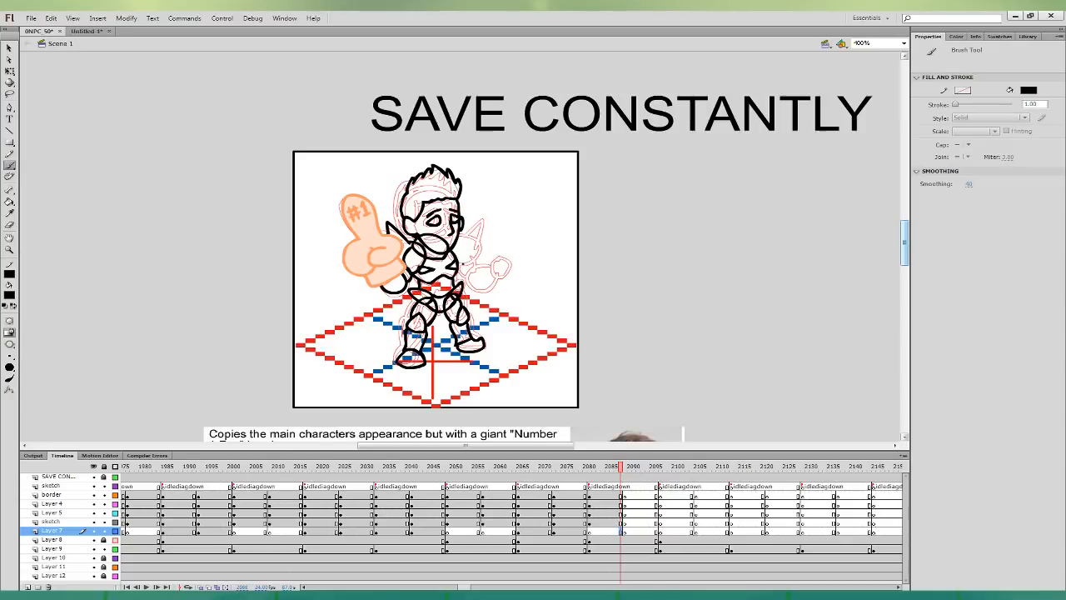
left_click_drag(476, 252, 463, 266)
left_click_drag(479, 221, 440, 256)
key("ctrl+z")
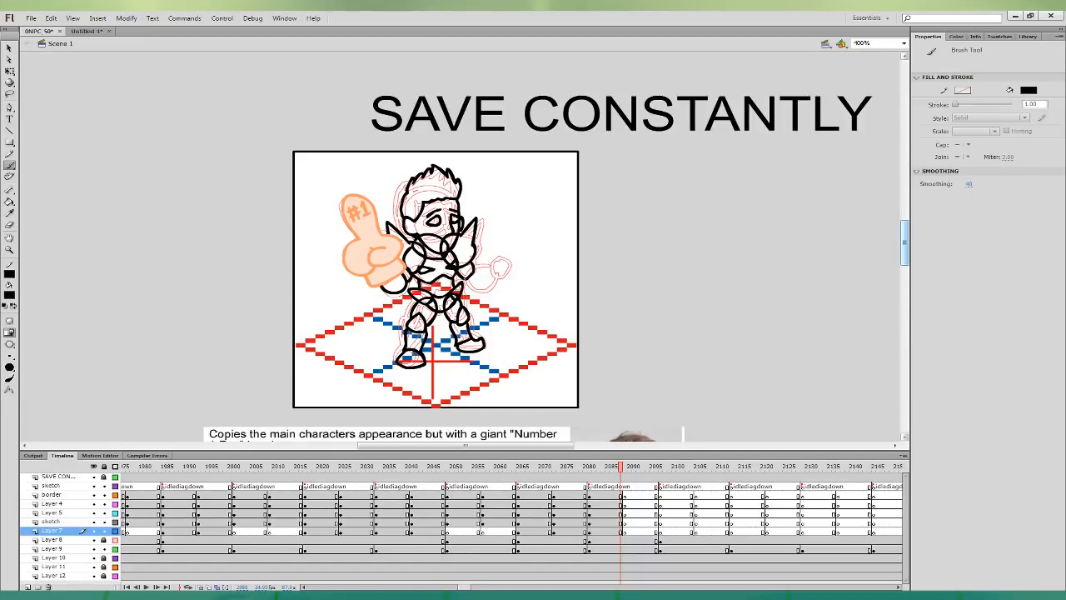
left_click_drag(490, 280, 491, 257)
key("ctrl+z")
key("ctrl+z")
left_click_drag(496, 256, 486, 272)
- Stretch the newly inked arm slightly outward from the body with Free Transform
left_click(9, 71)
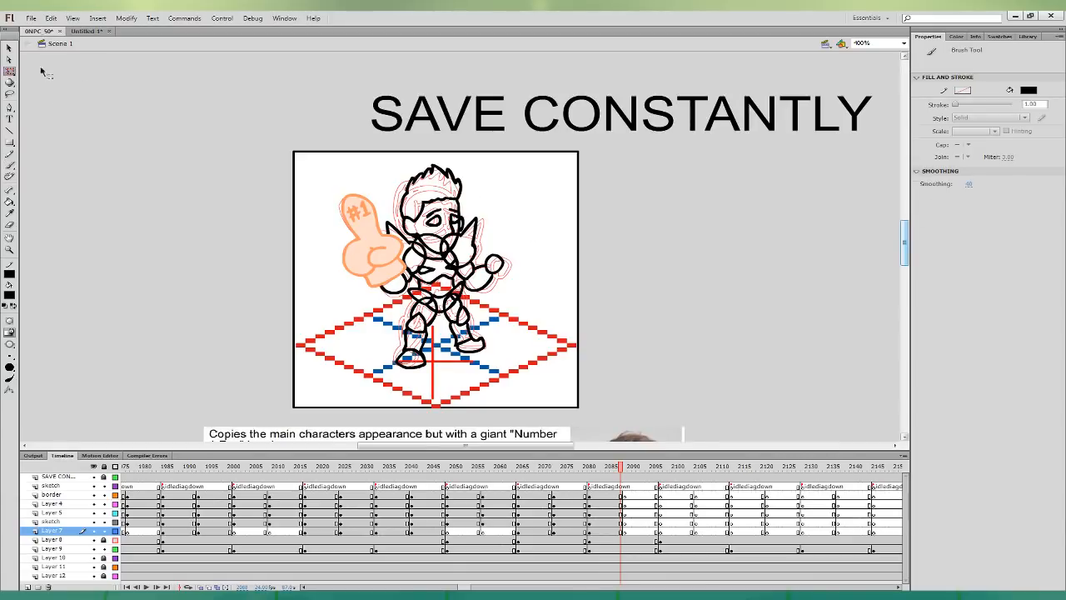
left_click(476, 247)
left_click_drag(504, 248, 507, 246)
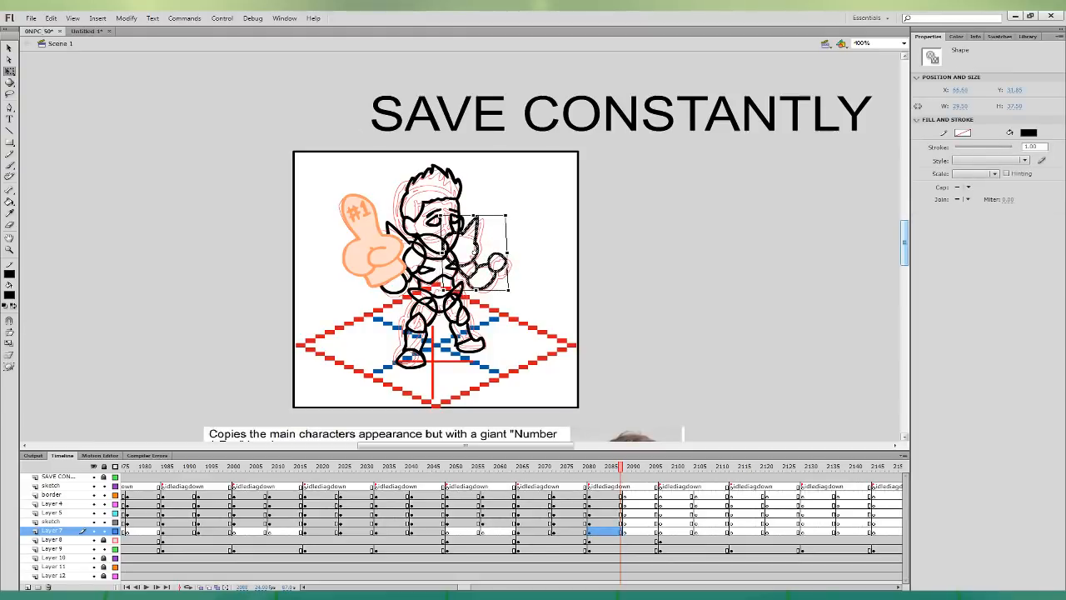
left_click_drag(507, 290, 509, 289)
left_click(548, 244)
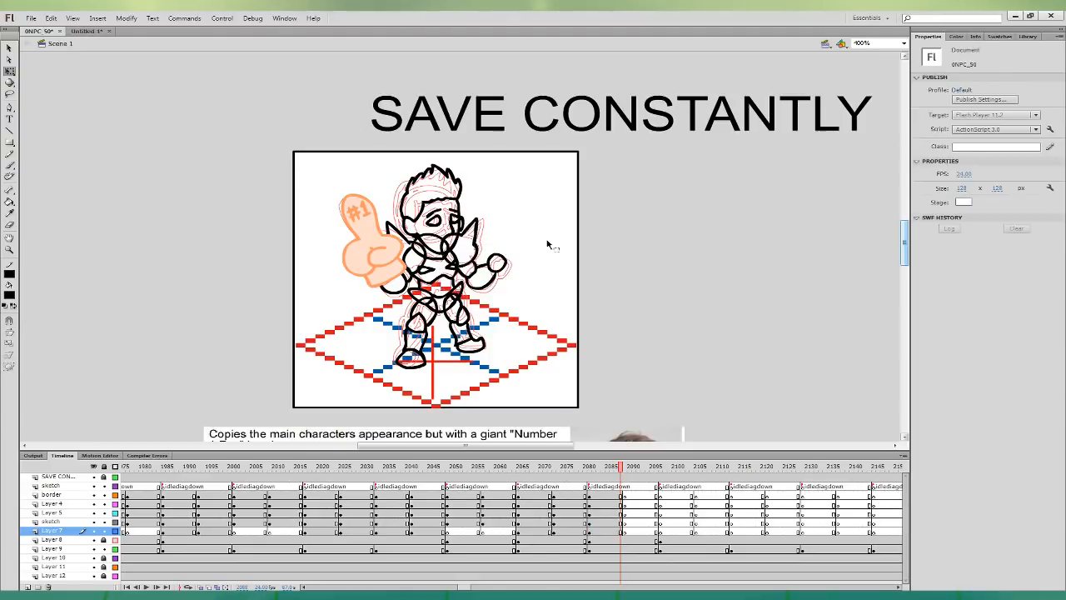
- Fill the hair with brown and the face with pale pink, both sampled from the reference photo
left_click(9, 202)
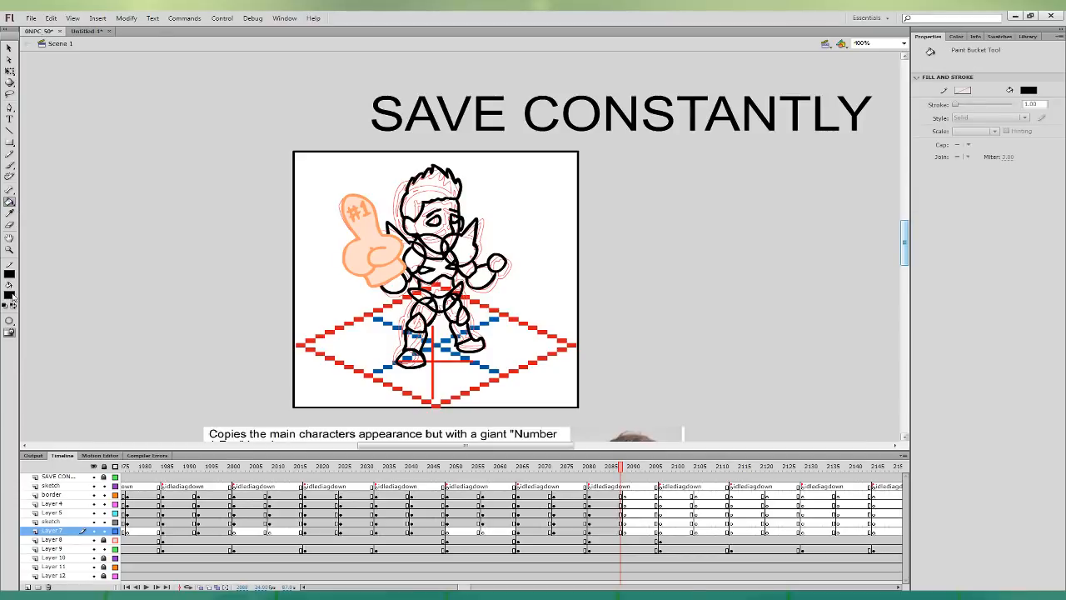
key("ctrl+minus")
left_click(9, 214)
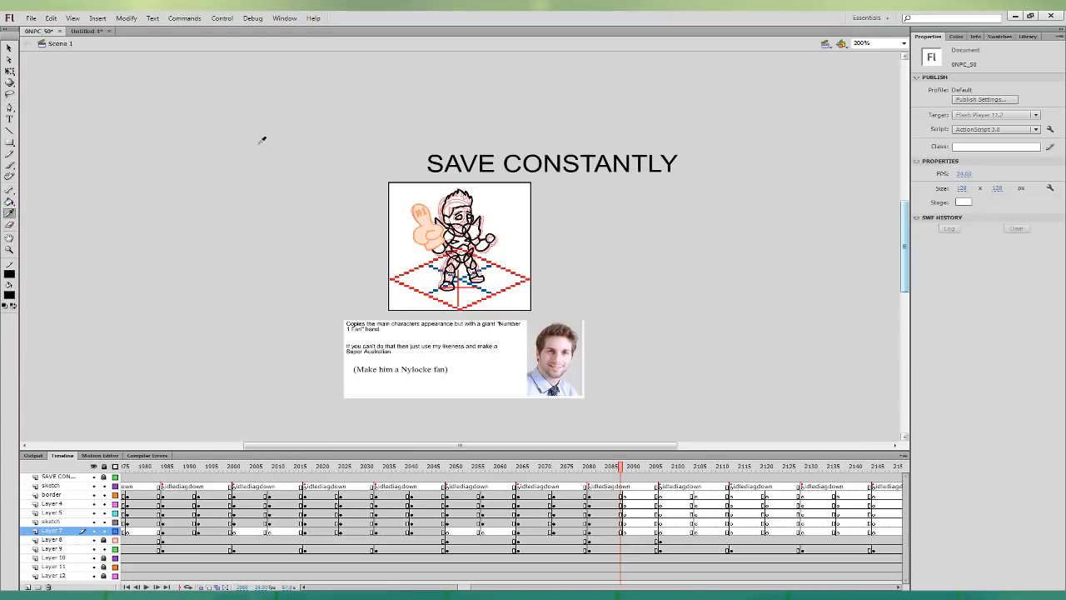
left_click(569, 326)
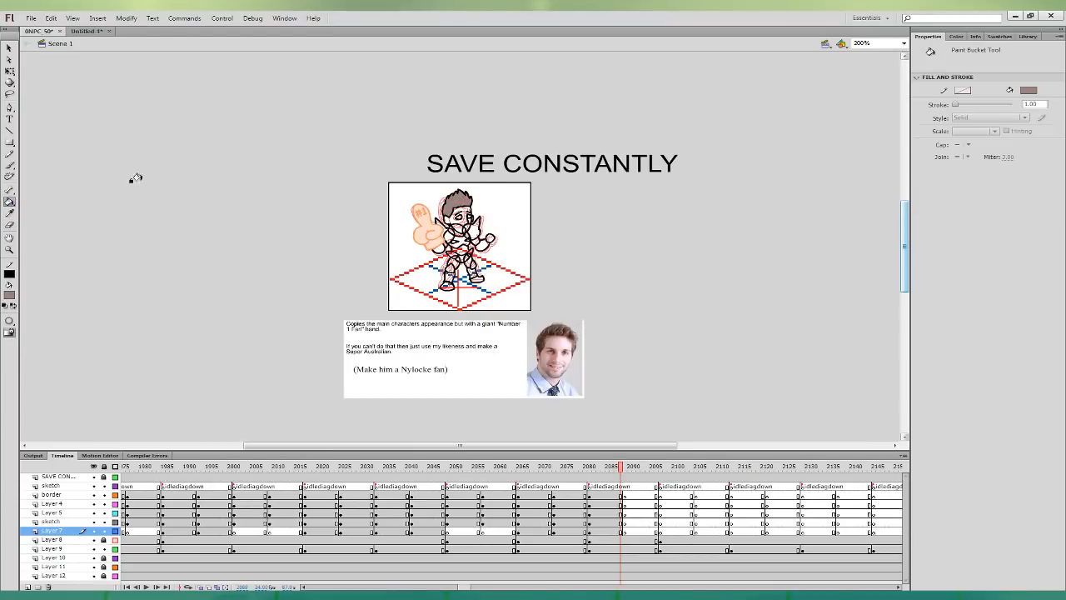
left_click(9, 215)
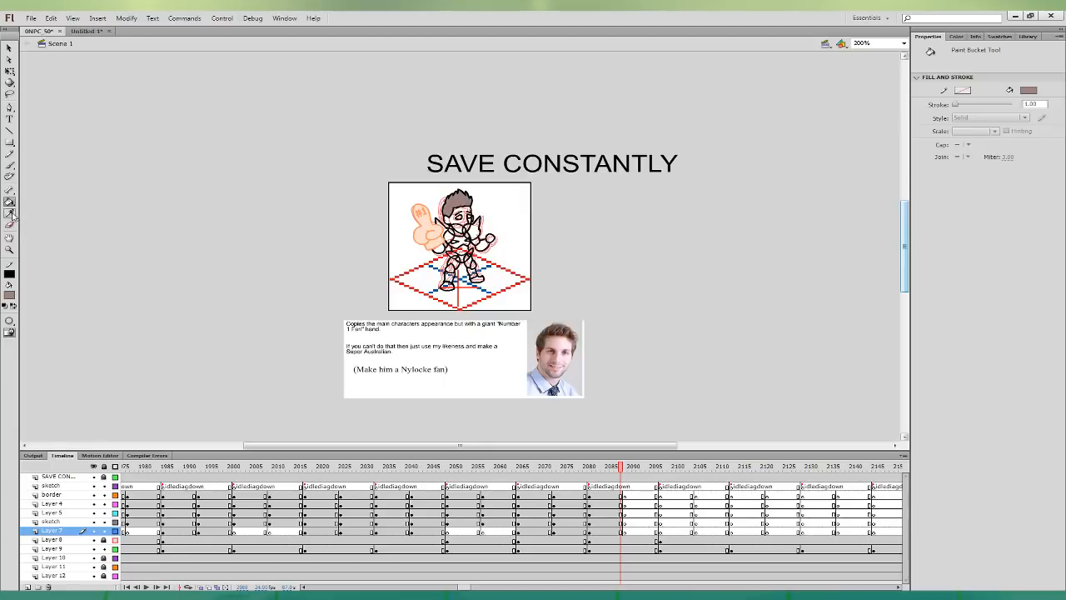
left_click(563, 345)
left_click(463, 222)
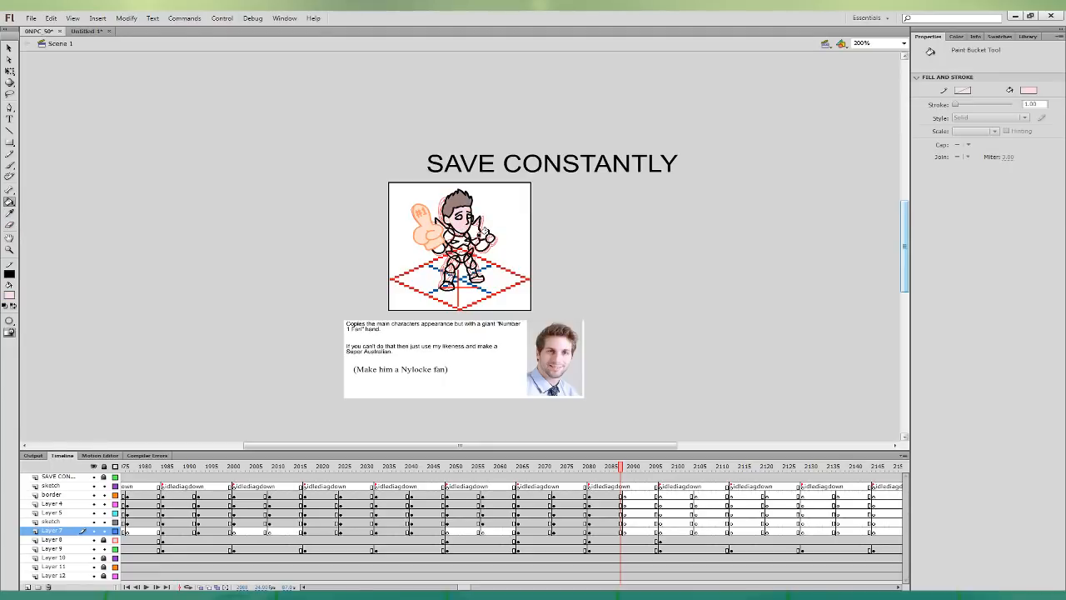
- Fill the character's eyes with a dark grey sampled from the reference photo's eye
left_click(9, 214)
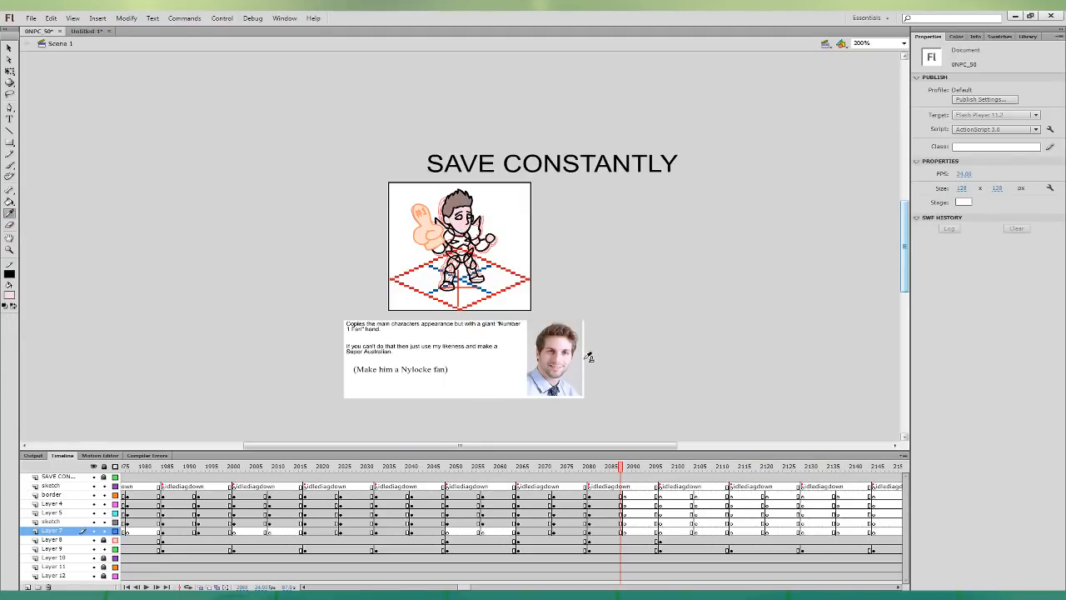
key("ctrl+=")
left_click_drag(695, 419, 670, 348)
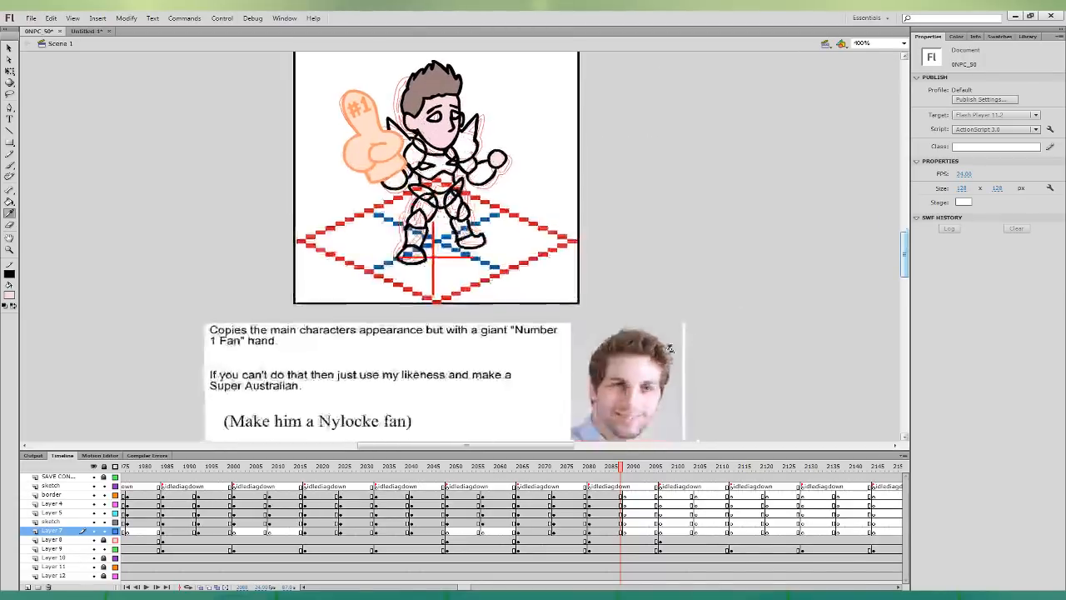
left_click(650, 387)
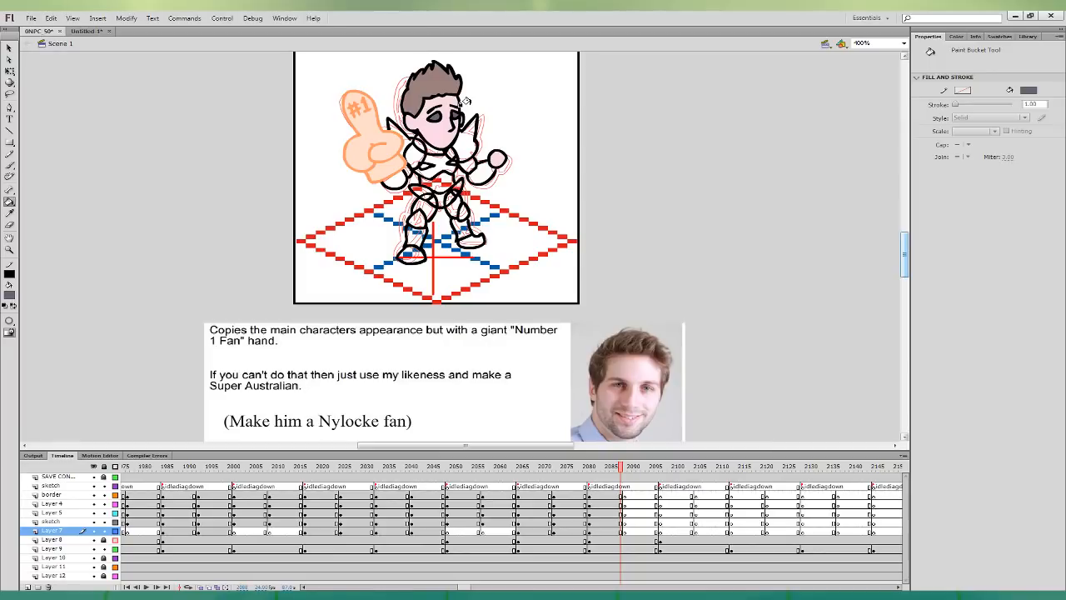
- Fill the shoulder, forearm and chest armour with dark green
left_click(9, 214)
left_click(440, 131)
left_click(425, 359)
left_click(413, 170)
left_click(397, 178)
left_click(462, 142)
left_click(452, 159)
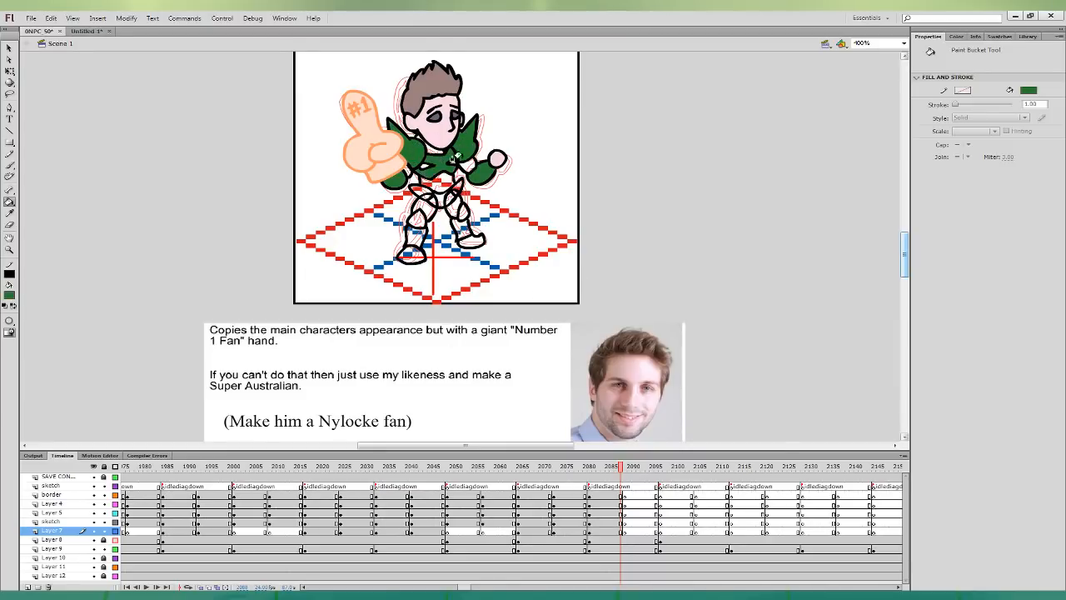
- Fill the waist plates, knee guards and shin armour with the same dark green
left_click(441, 199)
left_click(421, 192)
left_click(455, 189)
left_click(417, 220)
left_click(414, 236)
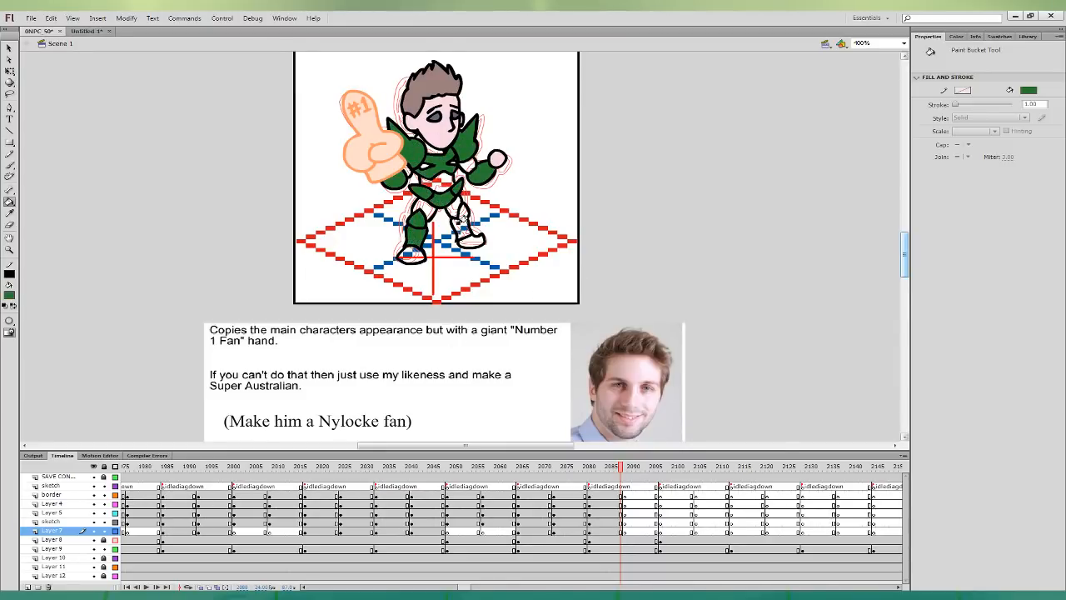
left_click(462, 223)
left_click(460, 203)
- Fill the midriff and both boots with dark olive brown
left_click(455, 361)
left_click(456, 173)
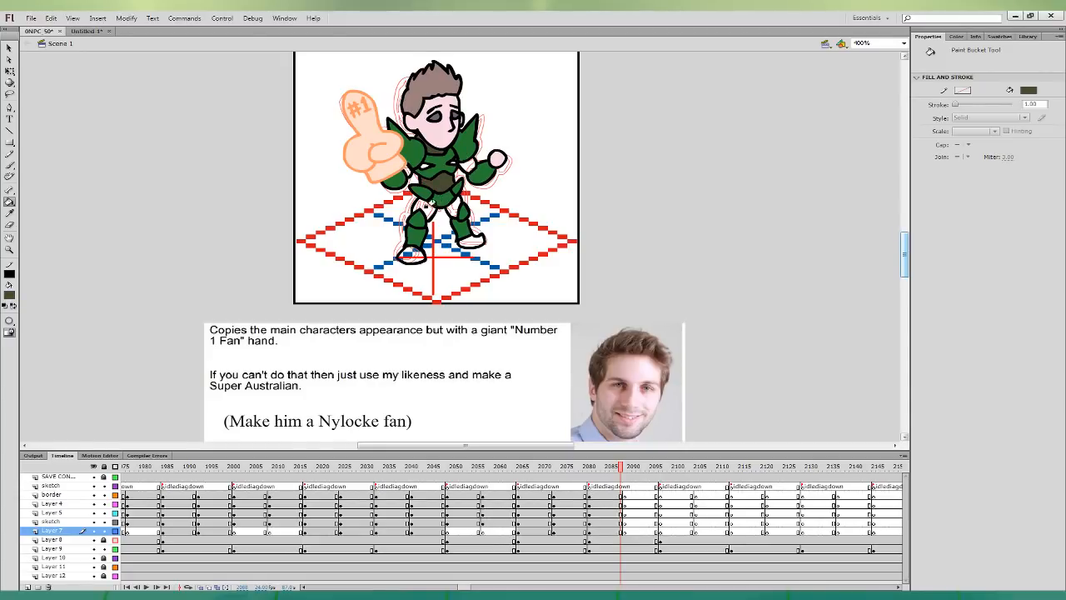
left_click(411, 255)
left_click(471, 240)
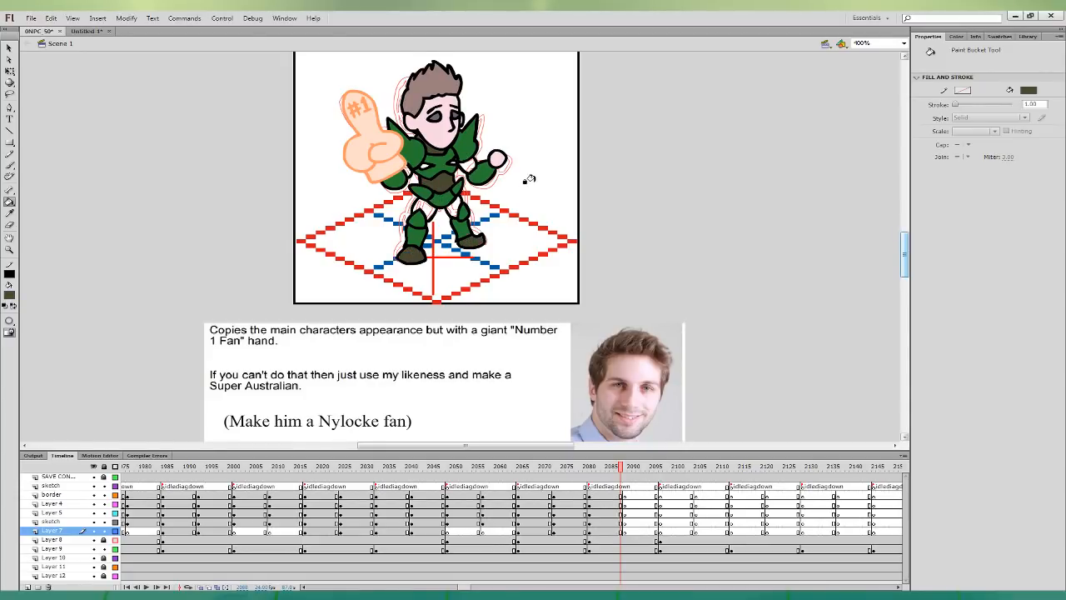
- Fill the thighs and upper arm with dark olive brown, undoing the fills that hit the outlines
left_click(425, 209)
left_click(453, 207)
left_click(467, 159)
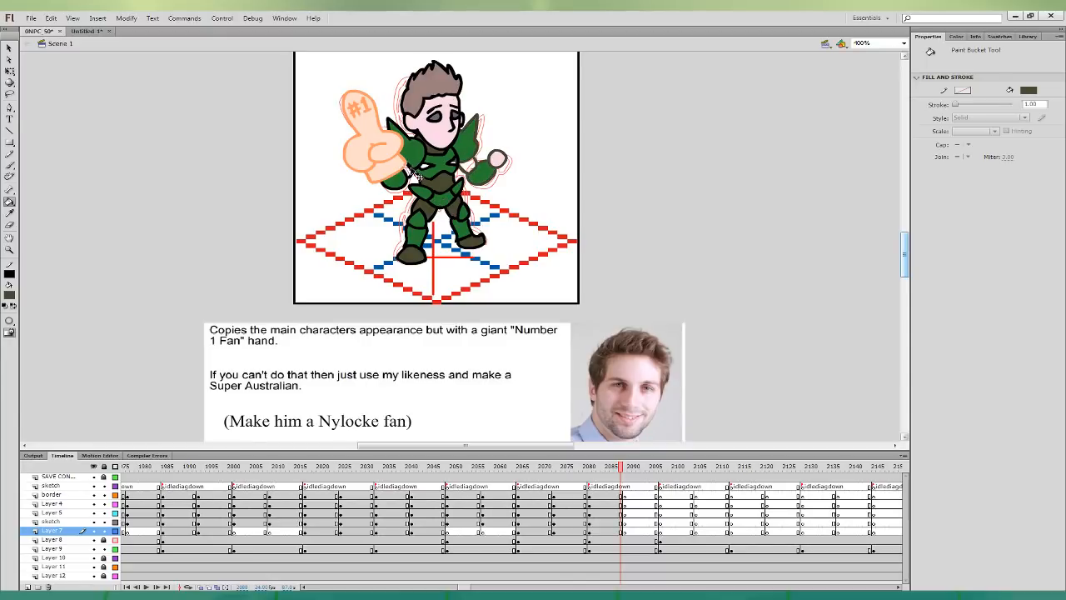
key("ctrl+z")
left_click(460, 154)
key("ctrl+z")
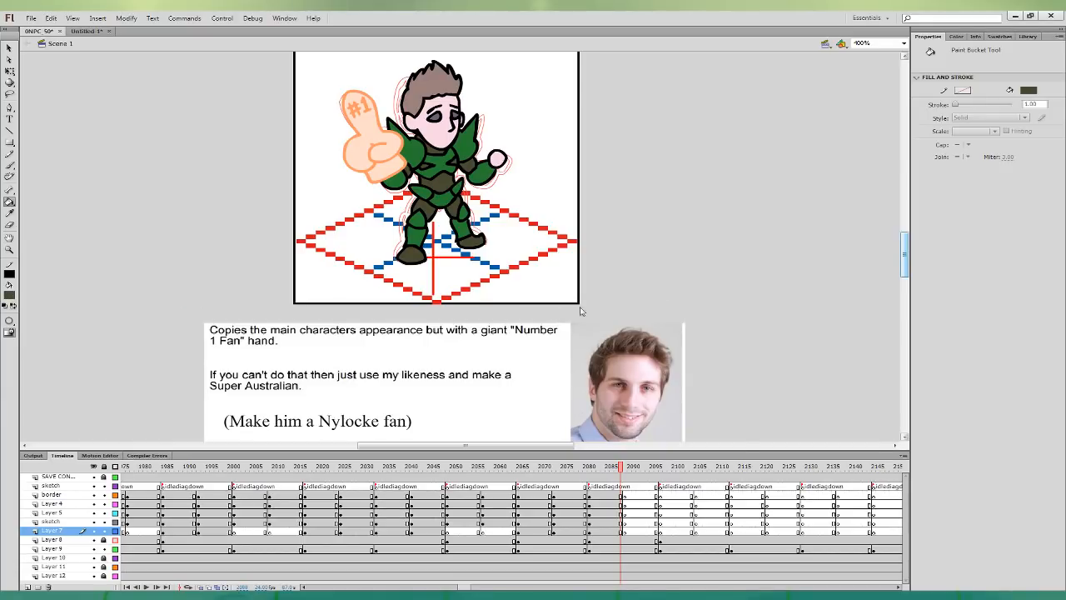
- Recolour the thighs and upper arm light green, undoing the fill that hits the near arm's outline
left_click(444, 368)
left_click(405, 169)
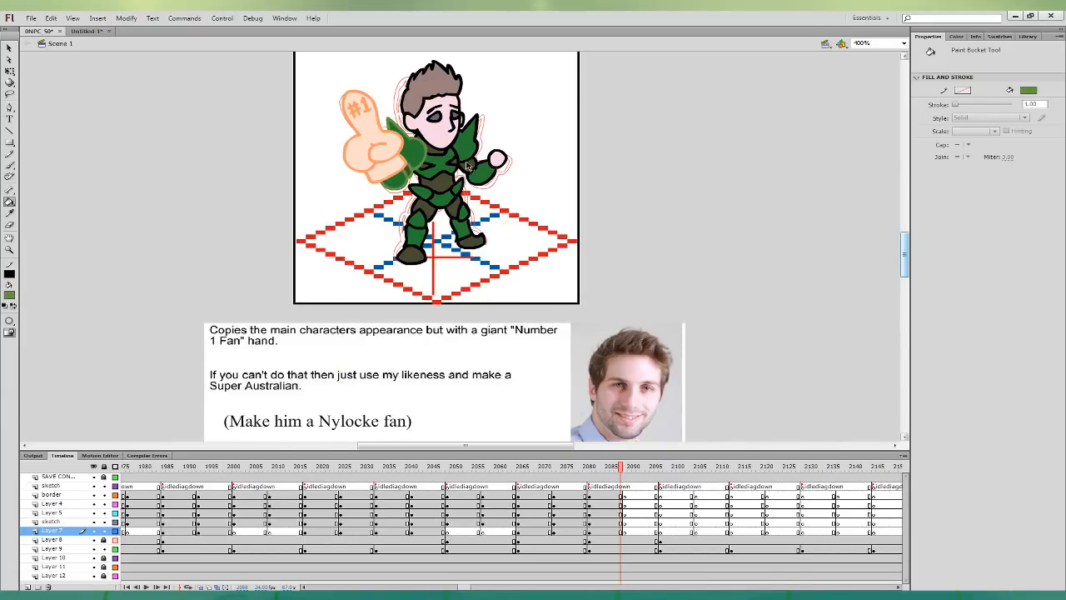
key("ctrl+z")
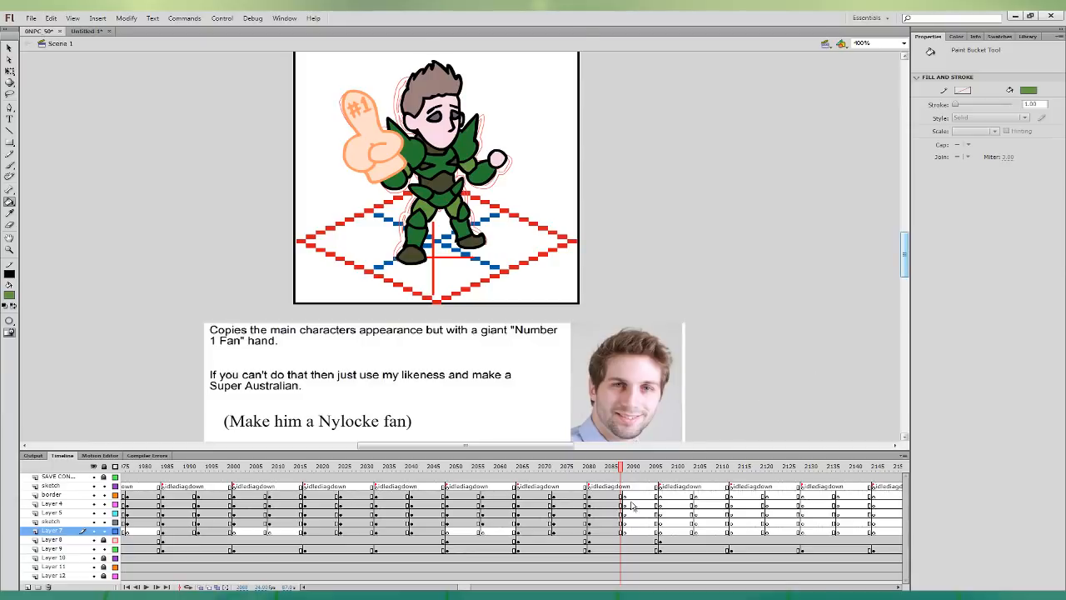
- Duplicate the finished character's frames from the border layer down to the next keyframe of the idle animation
left_click(10, 71)
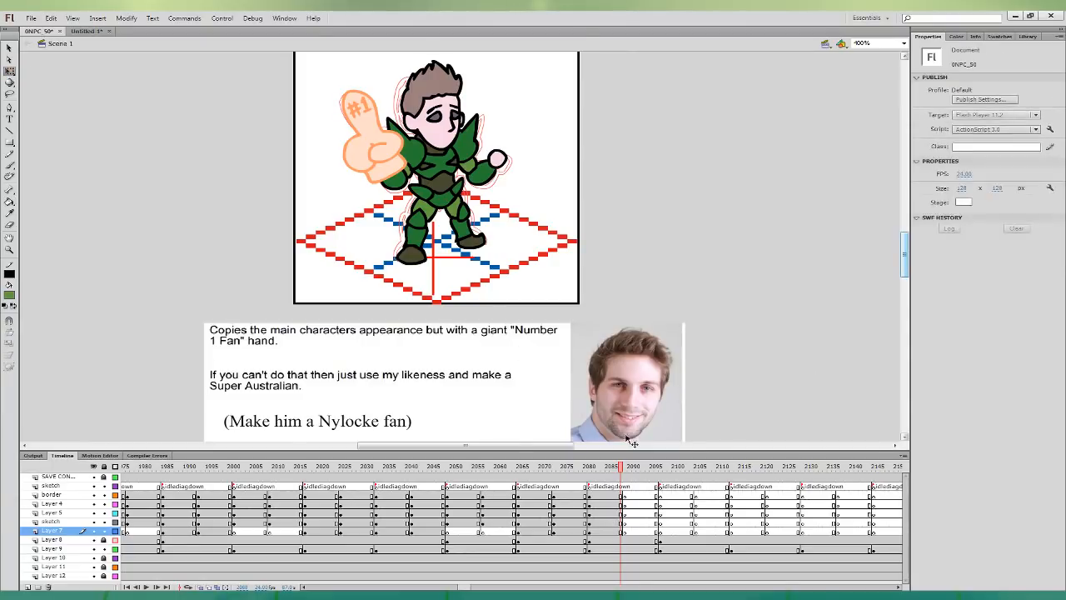
left_click(605, 514)
left_click_drag(606, 514, 606, 497)
left_click_drag(605, 497, 625, 502)
- Squash each leg slightly downward in the second idle keyframe, keeping the boots in place
left_click(633, 522)
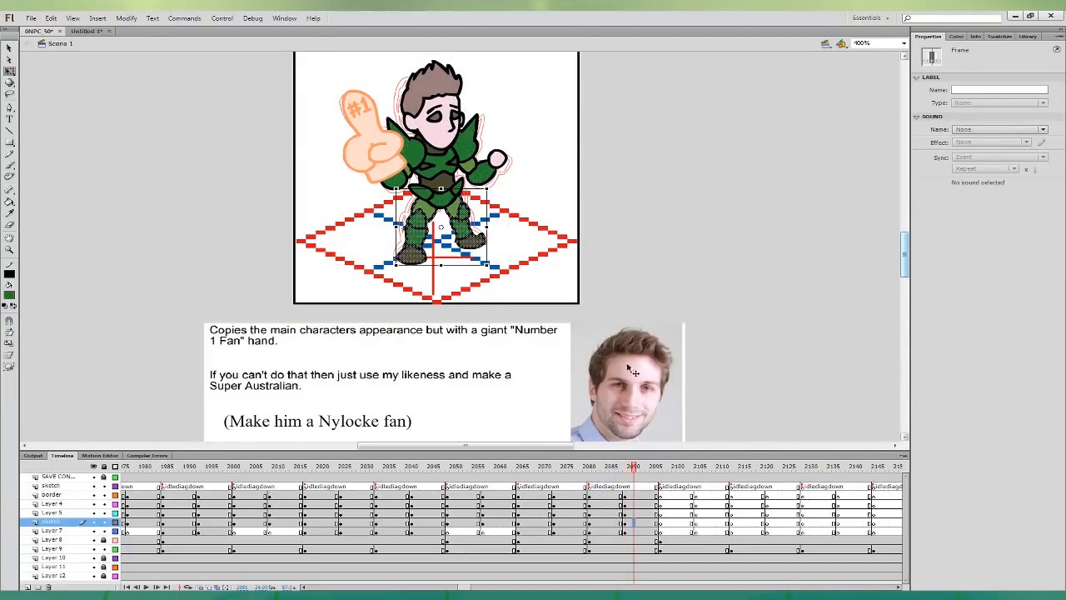
left_click(506, 224)
left_click(473, 222)
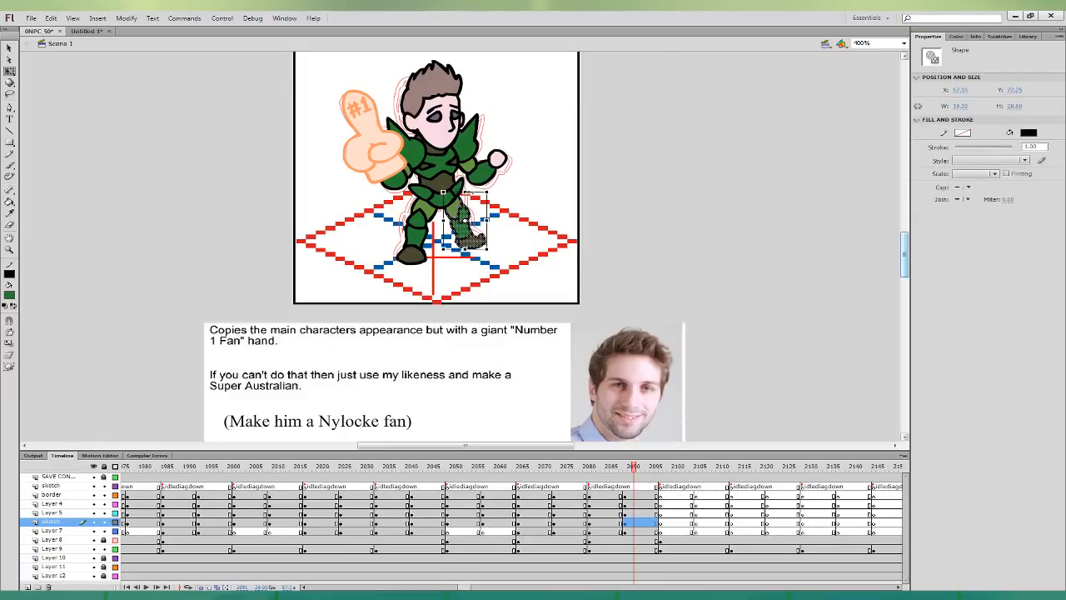
left_click(433, 214)
left_click_drag(420, 194, 444, 197)
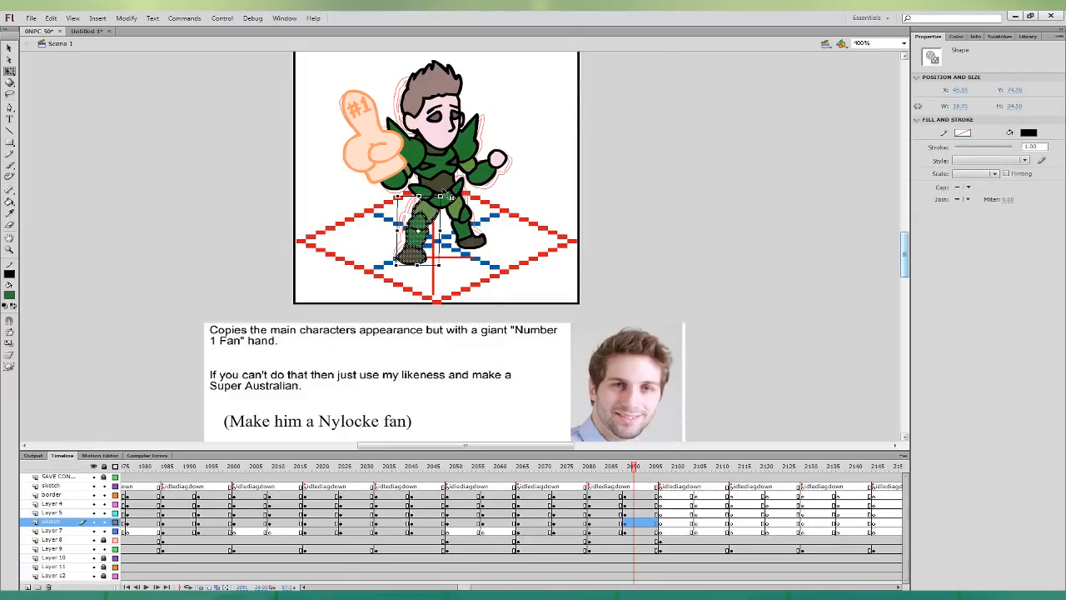
- Move the head, torso and both arms slightly down and right together in the second idle keyframe
left_click_drag(637, 513, 638, 496)
left_click(493, 158, "shift")
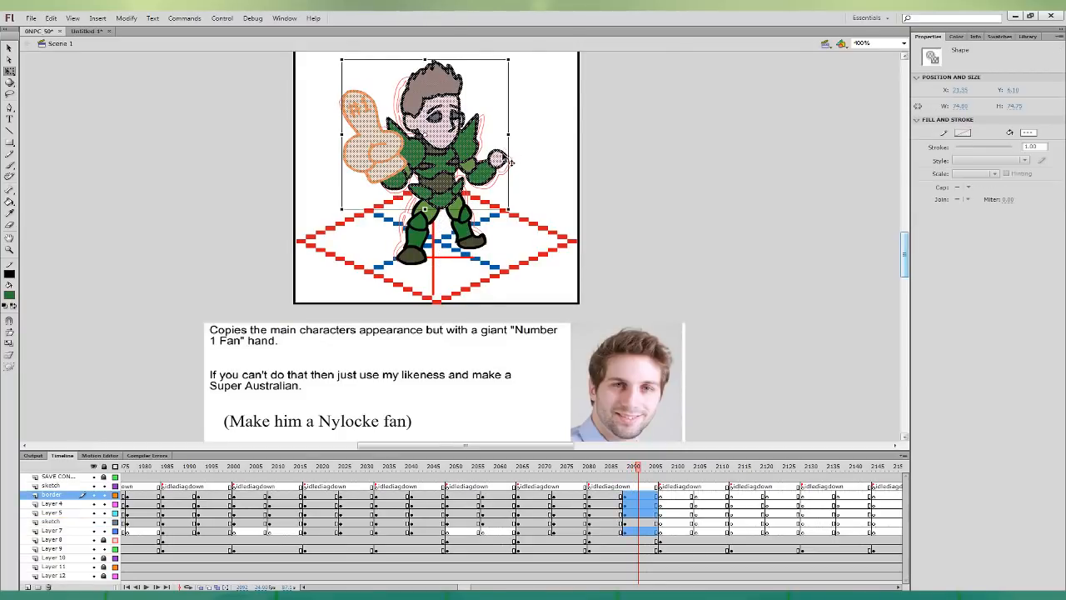
left_click_drag(504, 154, 509, 158)
left_click(594, 194)
- Rotate the fan-hand arm slightly counter-clockwise and the other arm slightly clockwise about the body in the second idle keyframe
left_click(630, 496)
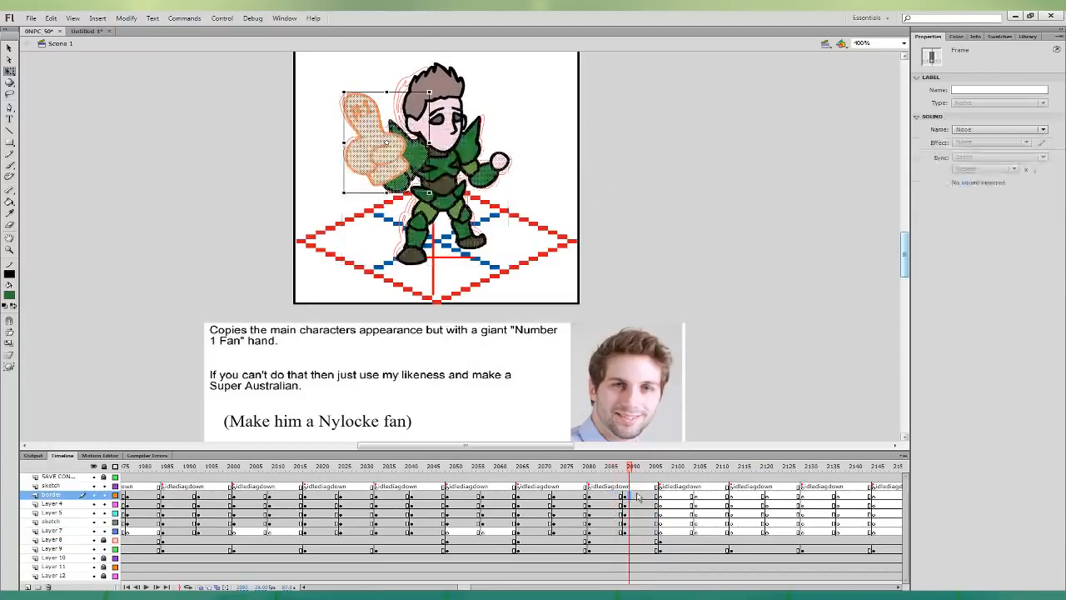
left_click_drag(438, 192, 443, 185)
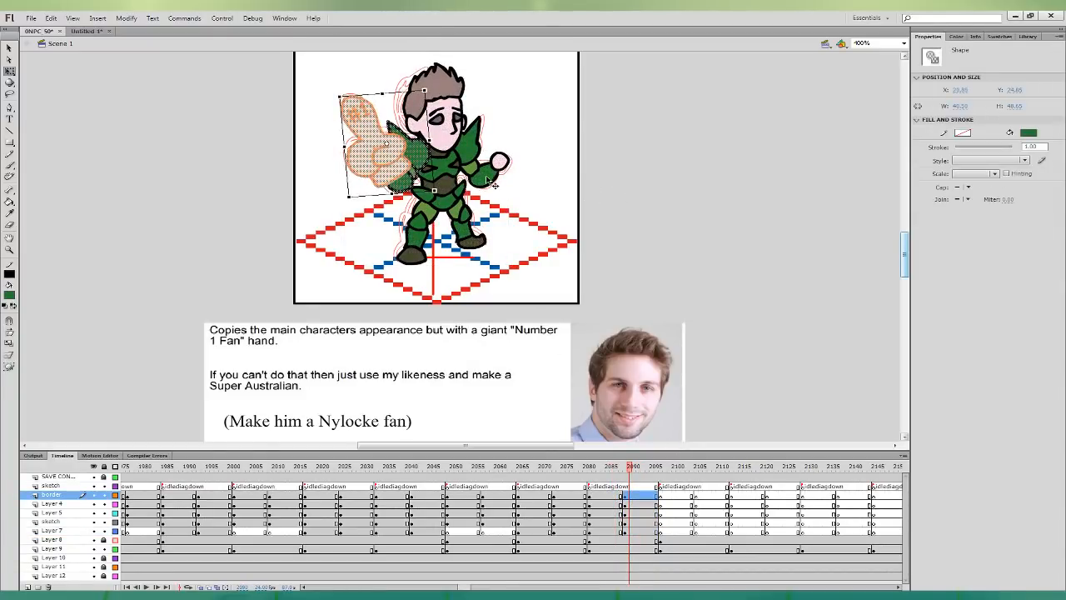
left_click(622, 496)
left_click(631, 531)
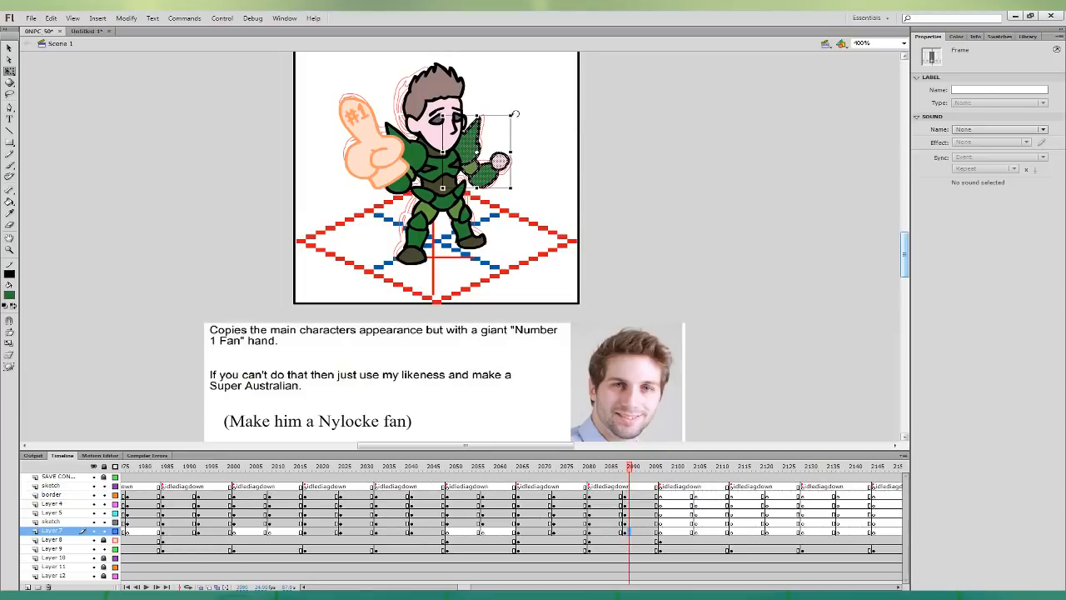
left_click_drag(516, 112, 522, 118)
- Compare the two idle keyframes around the head layer and play the animation back
left_click(621, 504)
left_click(634, 504)
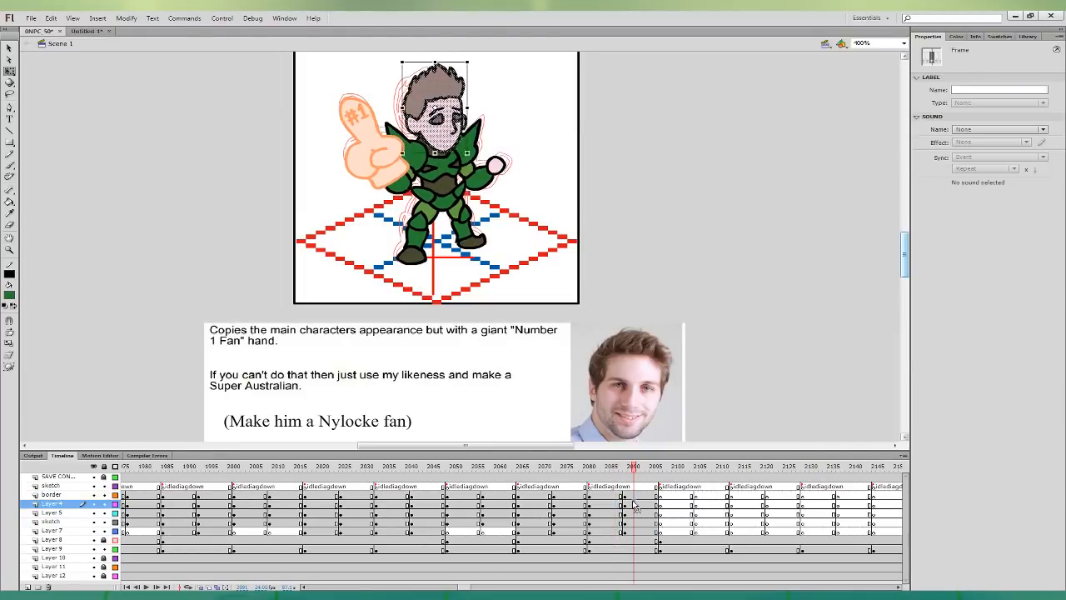
left_click(612, 495)
left_click(633, 504)
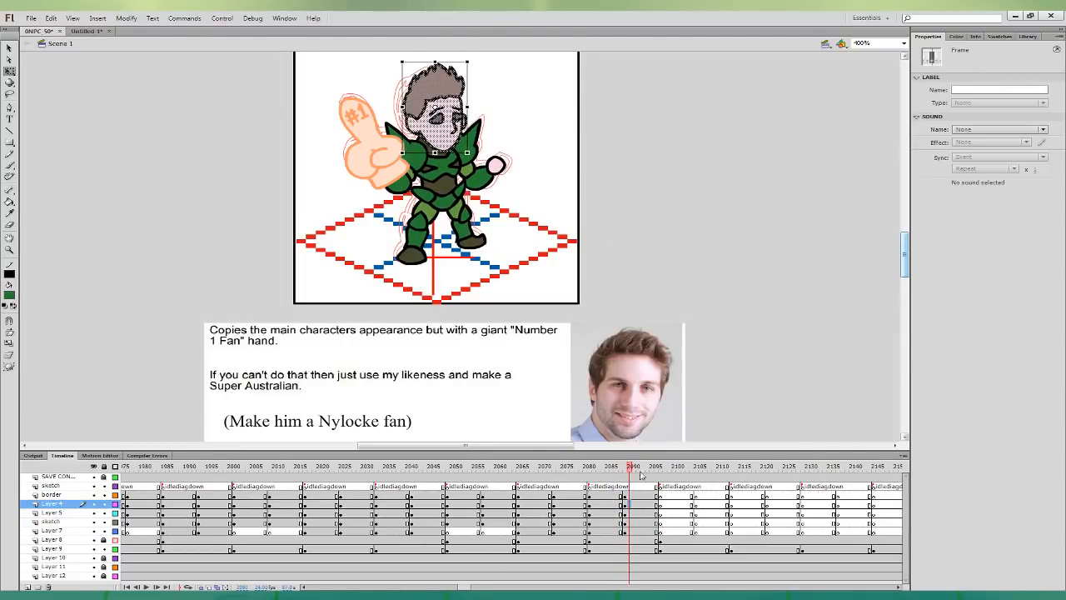
left_click(606, 495)
key("Return")
- Copy the character's idle frames and paste them over the old character's frames in the Untitled-1 document
left_click_drag(589, 486, 655, 530)
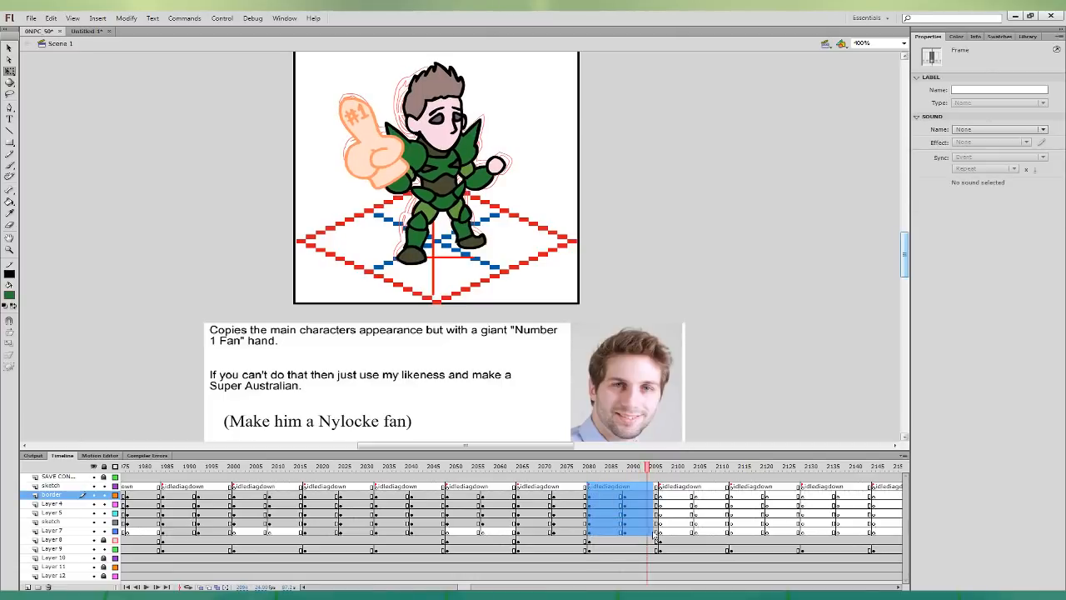
left_click(90, 31)
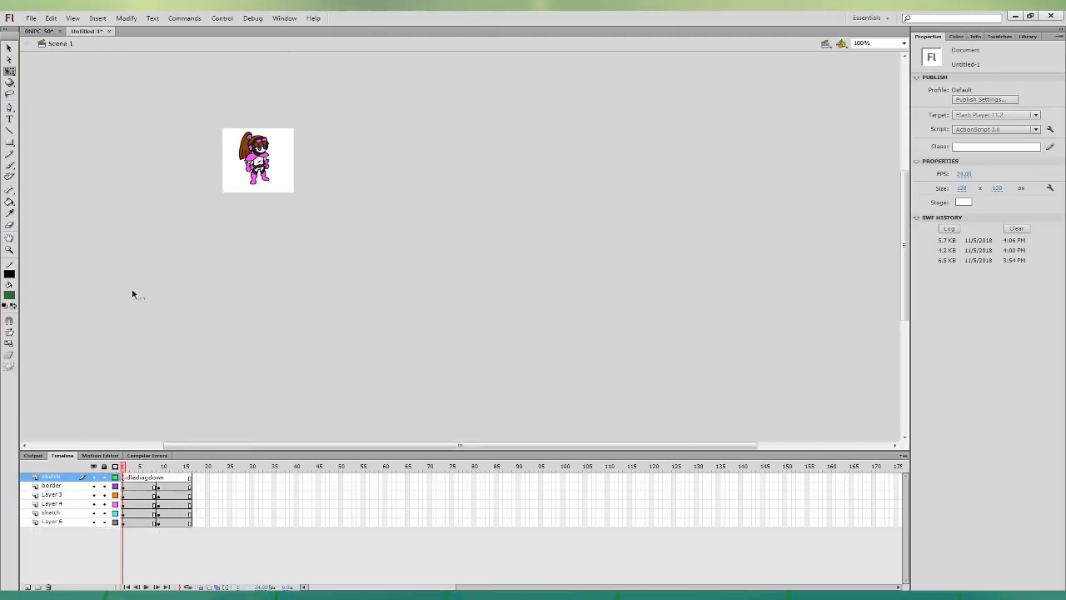
left_click(70, 523, "shift")
left_click(198, 386)
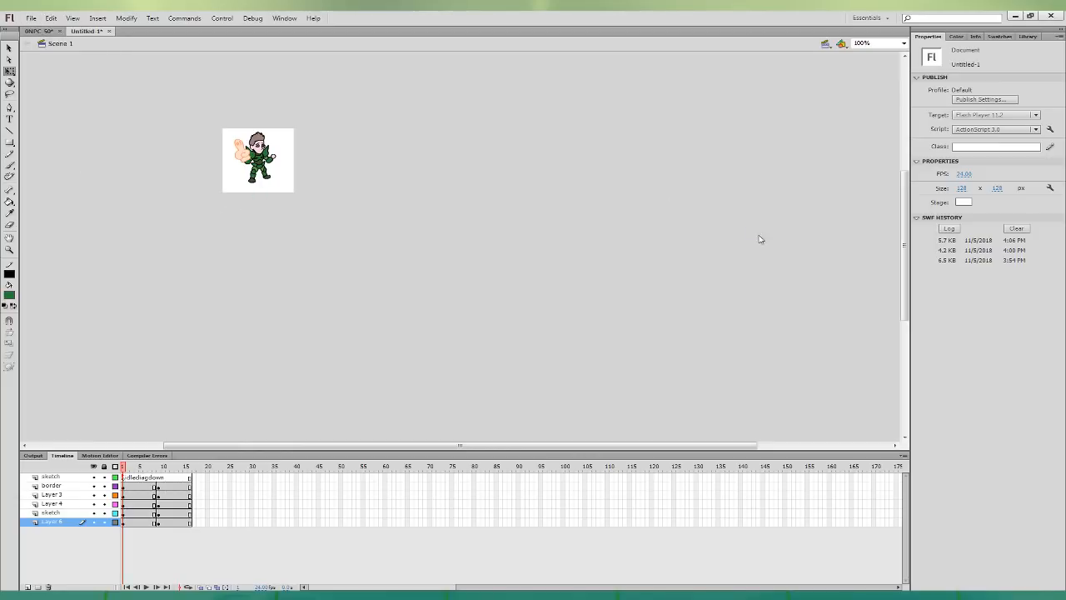
- Back in the 0NPC_50 document, recolour the #1 on the fan hand orange-red in both idle keyframes
left_click(38, 31)
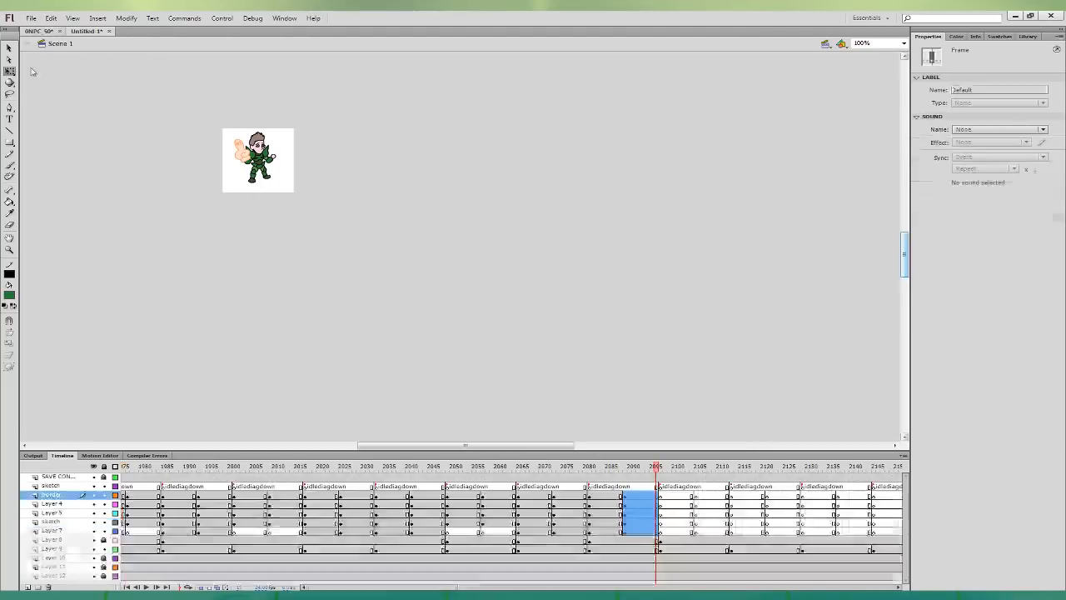
left_click(617, 467)
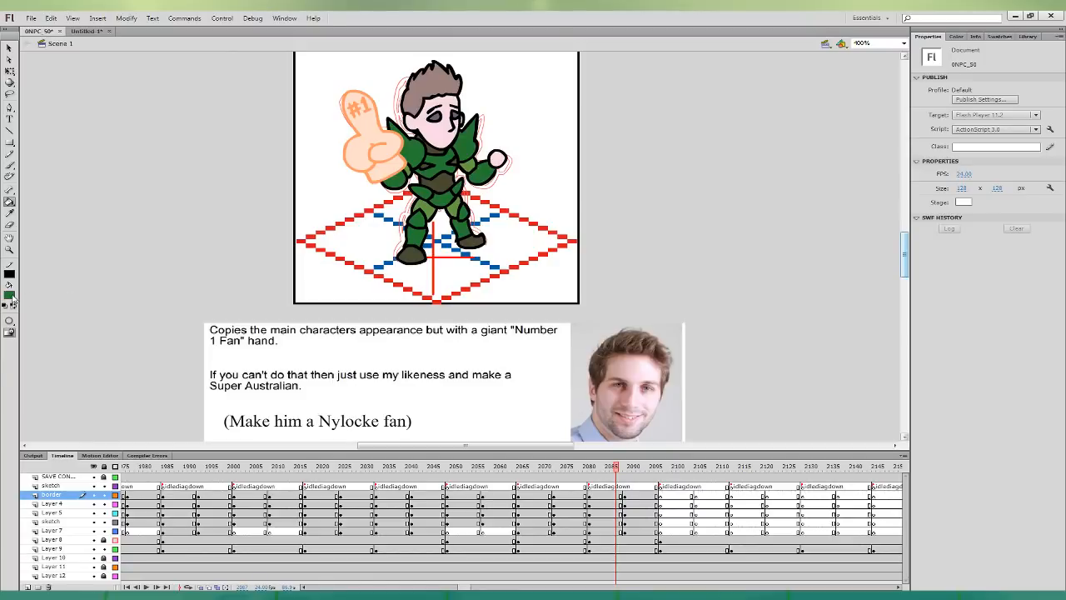
left_click(358, 104)
key("period")
key("period")
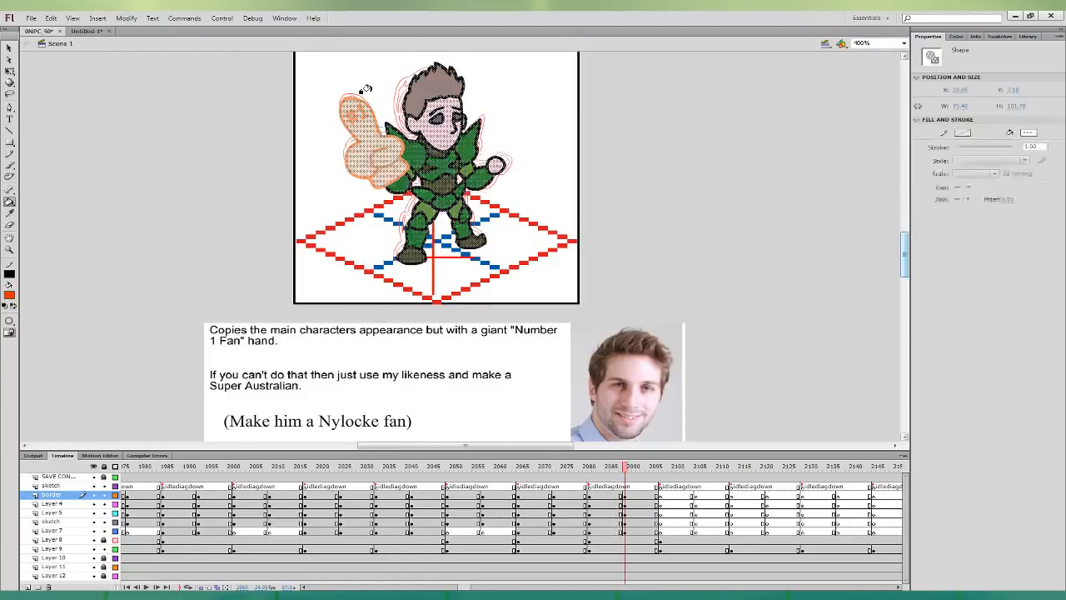
key("period")
left_click(349, 115)
left_click(363, 112)
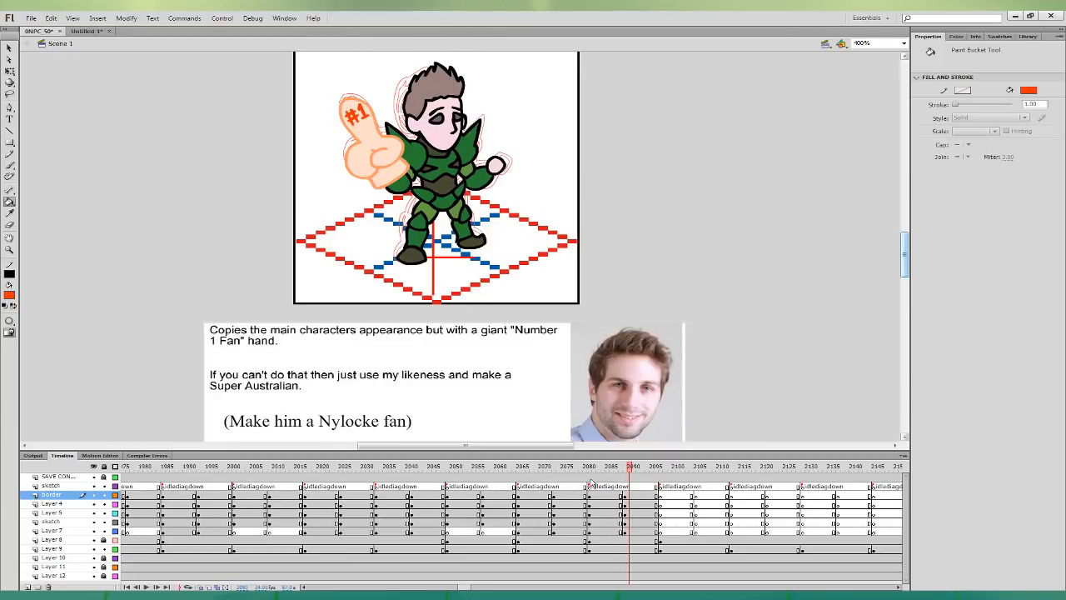
- Copy the recoloured idle frames and paste them over all the layers' frames in the Untitled-1 document
left_click_drag(591, 485, 648, 520)
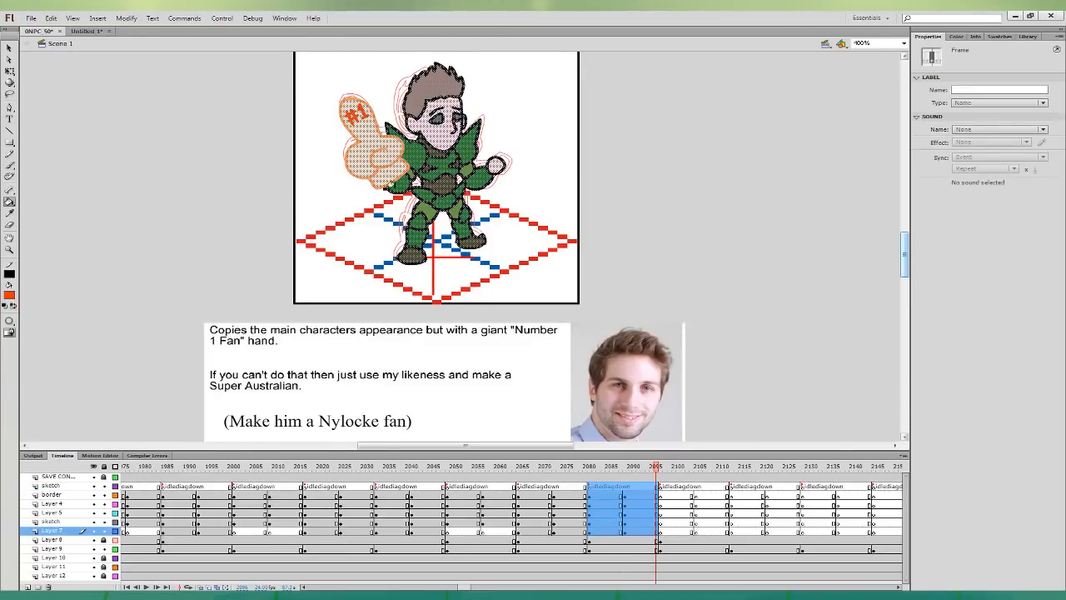
left_click(100, 31)
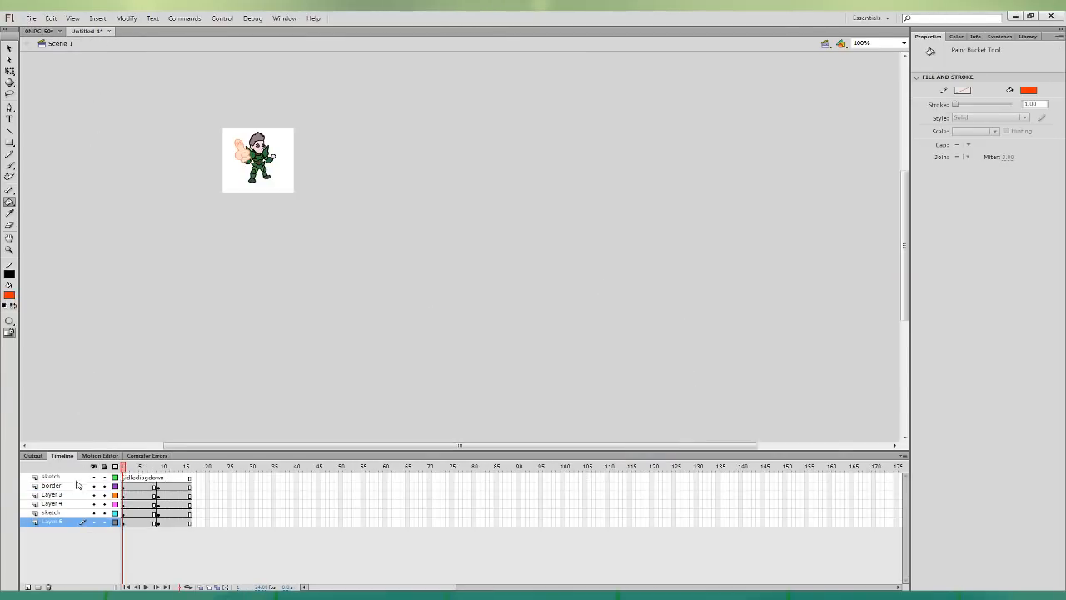
left_click(74, 479, "shift")
key("ctrl+alt+v")
left_click(10, 71)
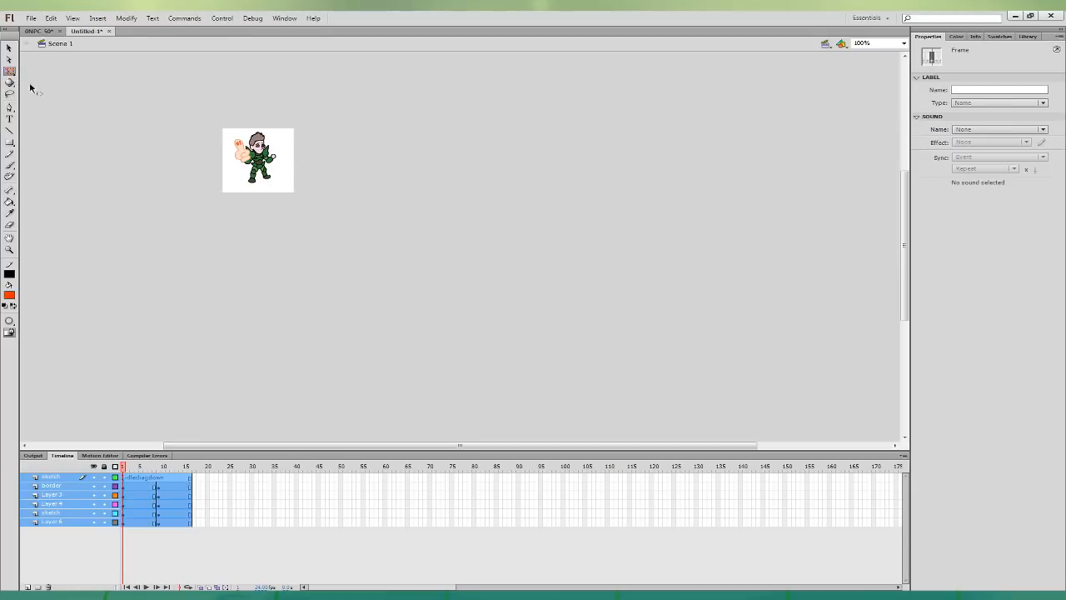
left_click(42, 79)
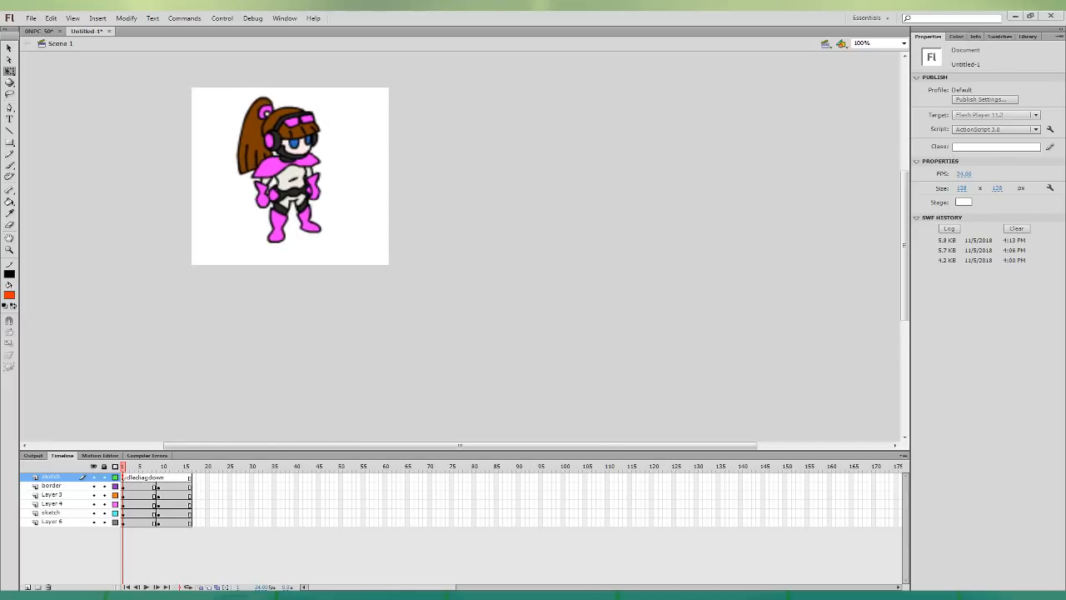
- Return to the 0NPC_50 document, go to the eagle-headdress character's first frame and save the file
left_click(39, 32)
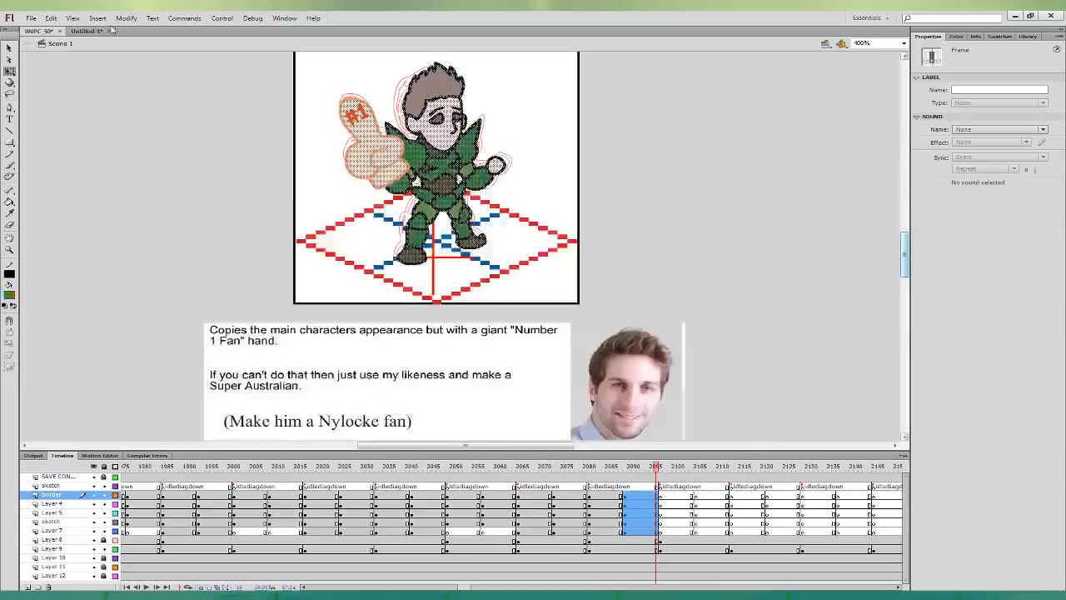
left_click(661, 532)
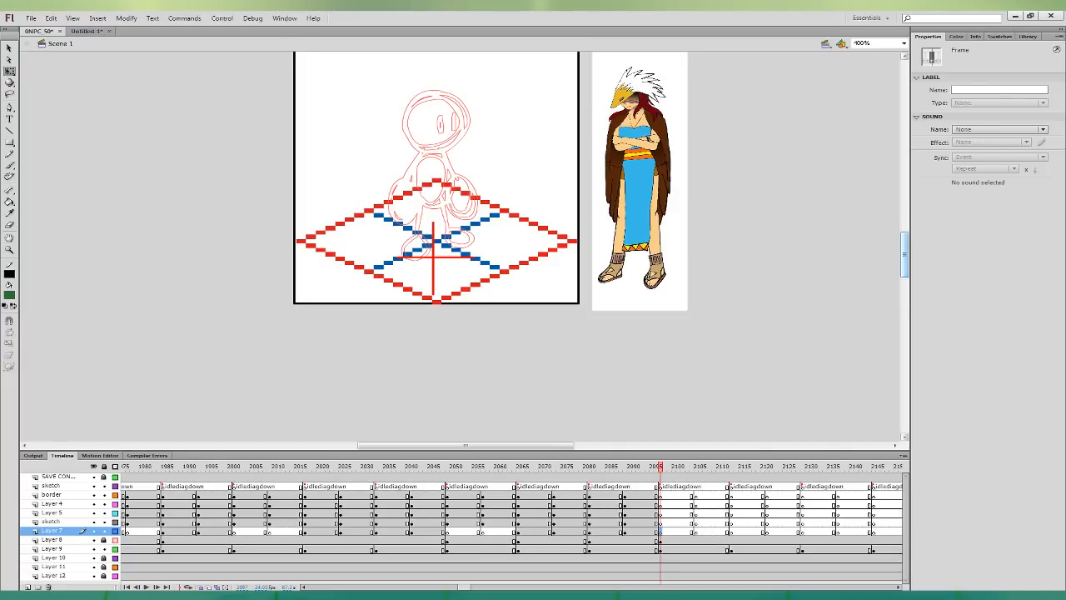
key("ctrl+s")
- Ink the eagle mask's beak and jagged fringe with a black brush on the border layer at frame 2104
left_click(692, 496)
left_click(718, 295)
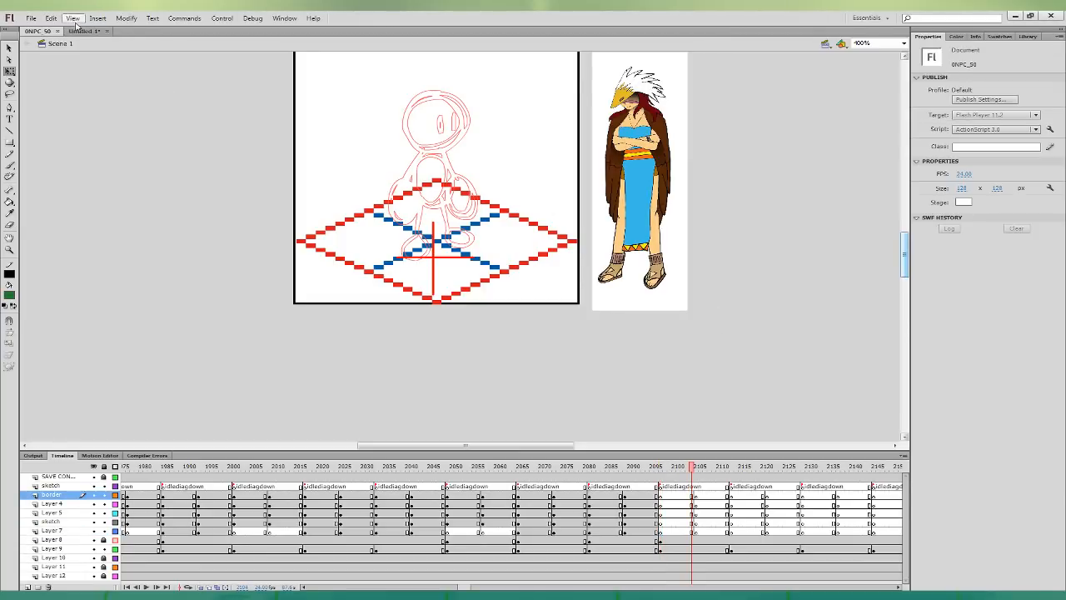
left_click(82, 31)
left_click(48, 32)
left_click_drag(392, 65, 367, 165)
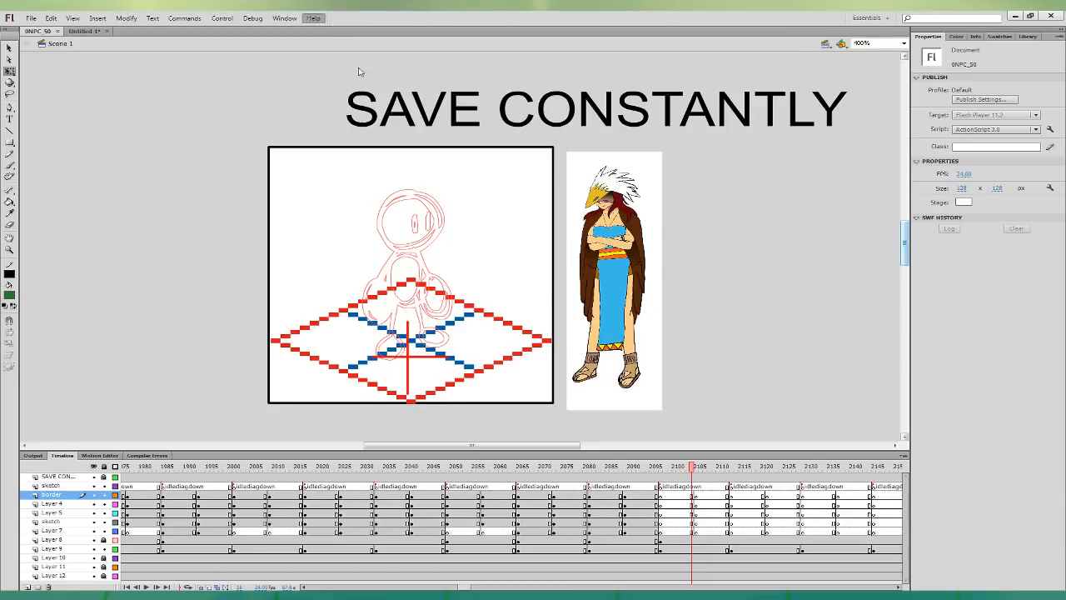
left_click(692, 495)
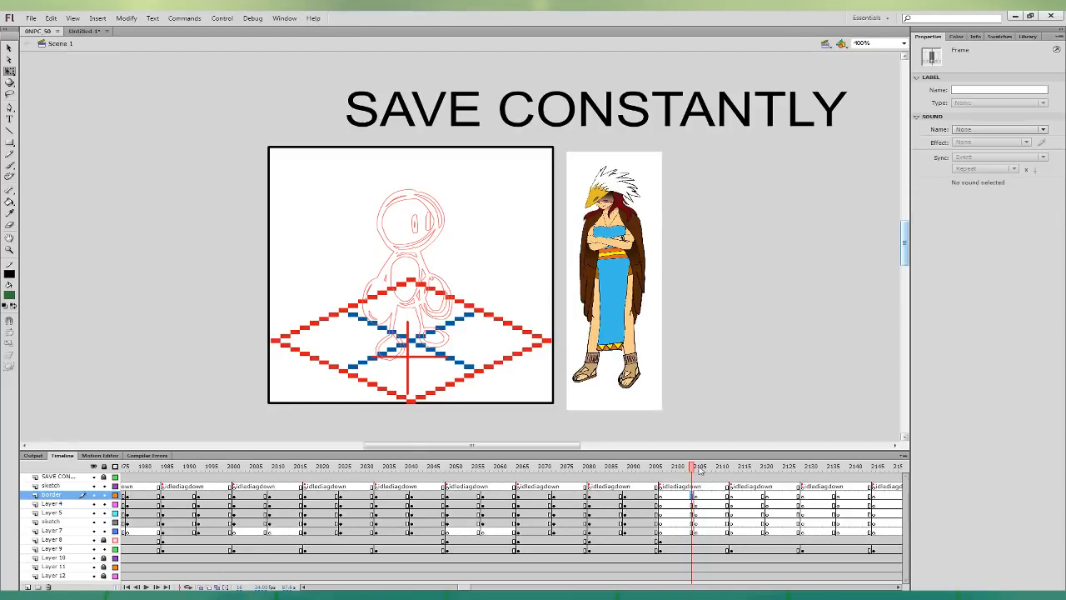
left_click(10, 166)
left_click(27, 320)
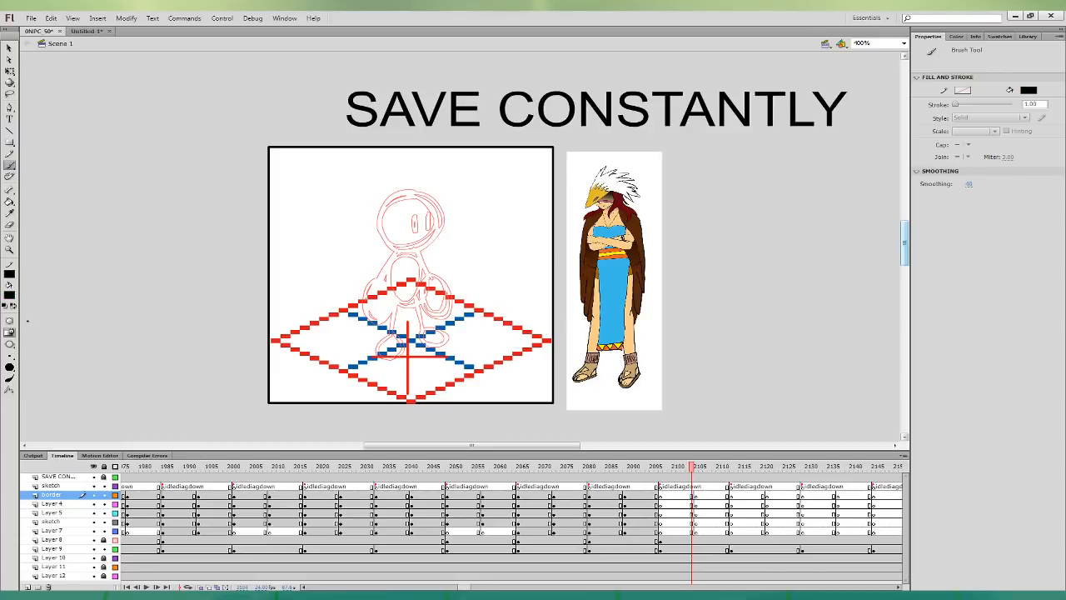
mouse_move(401, 215)
left_mouse_down()
mouse_move(445, 227)
mouse_move(416, 188)
mouse_move(423, 200)
mouse_move(398, 190)
left_mouse_up()
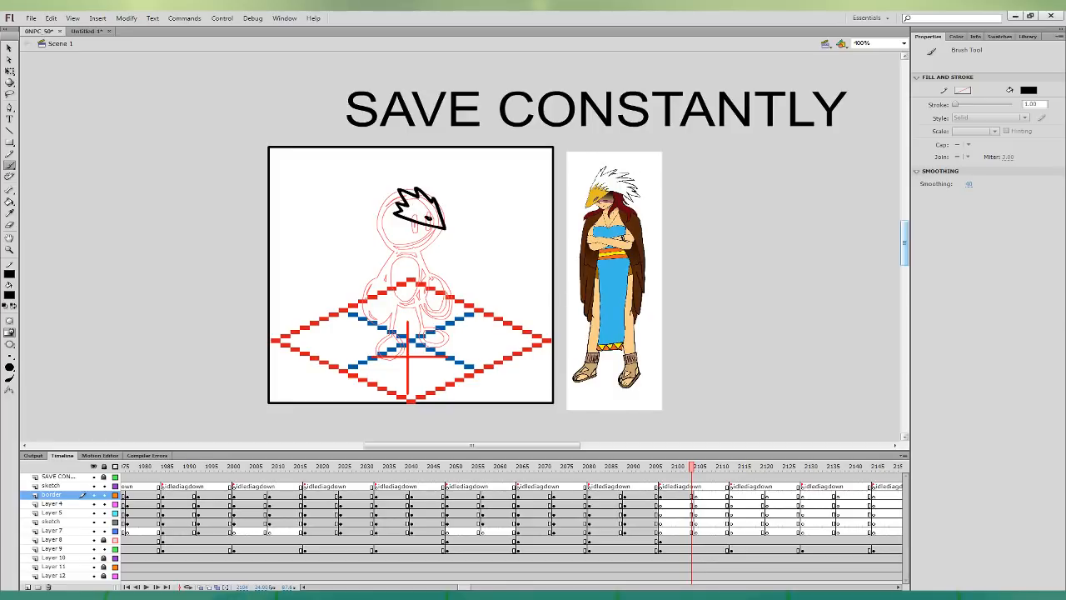
- Ink the spiky feather crest, face and hair around the eagle mask, undoing the unwanted strokes
mouse_move(438, 197)
left_mouse_down()
mouse_move(431, 182)
mouse_move(385, 165)
mouse_move(355, 184)
mouse_move(370, 216)
mouse_move(396, 212)
mouse_move(379, 238)
mouse_move(405, 263)
mouse_move(393, 256)
mouse_move(411, 242)
mouse_move(397, 213)
mouse_move(420, 224)
mouse_move(386, 254)
mouse_move(381, 232)
mouse_move(392, 256)
mouse_move(413, 236)
mouse_move(408, 218)
mouse_move(436, 229)
mouse_move(429, 236)
mouse_move(439, 223)
left_mouse_up()
key("ctrl+z")
key("ctrl+z")
key("ctrl+z")
key("ctrl+z")
key("ctrl+z")
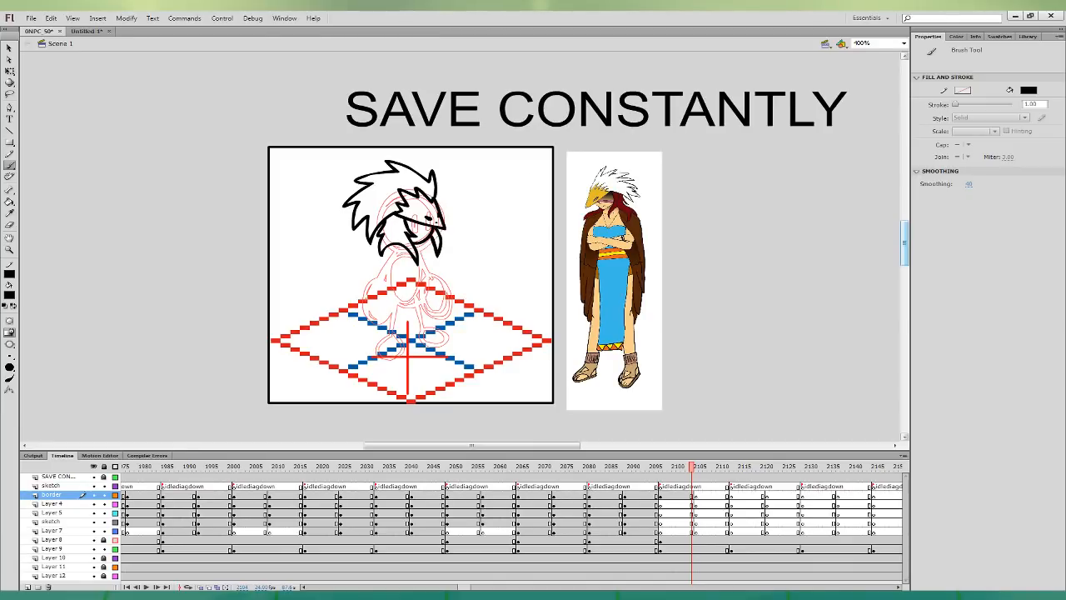
- Undo the hair and lower-face strokes, and redraw the hair locks and the face with a solid black eye area
key("ctrl+z")
key("ctrl+z")
key("ctrl+z")
key("ctrl+z")
key("ctrl+z")
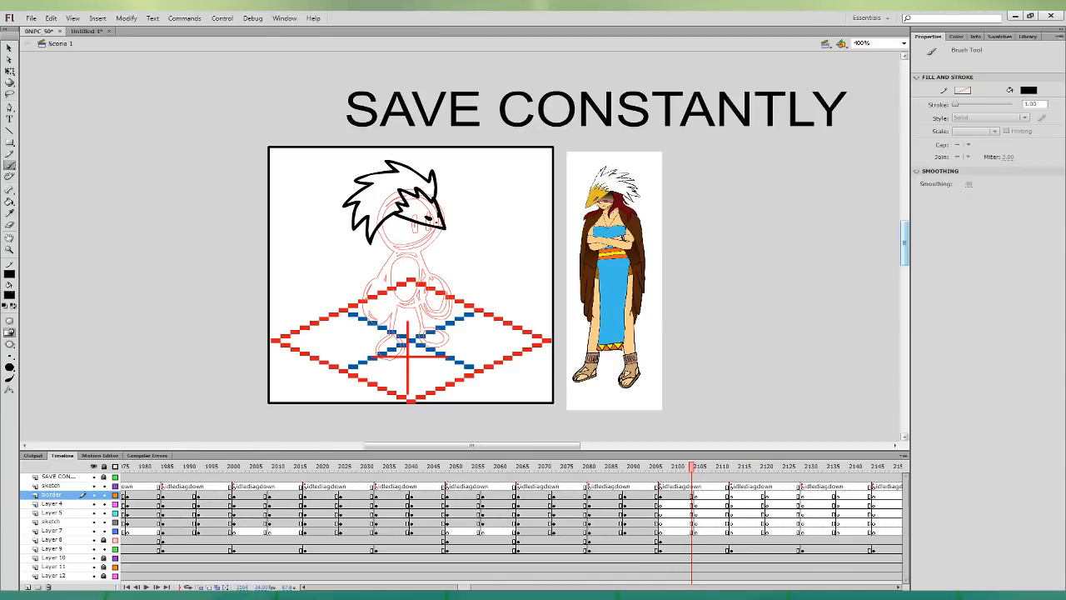
mouse_move(369, 237)
left_mouse_down()
mouse_move(366, 255)
mouse_move(408, 255)
mouse_move(408, 222)
mouse_move(434, 227)
mouse_move(439, 252)
mouse_move(436, 228)
left_mouse_up()
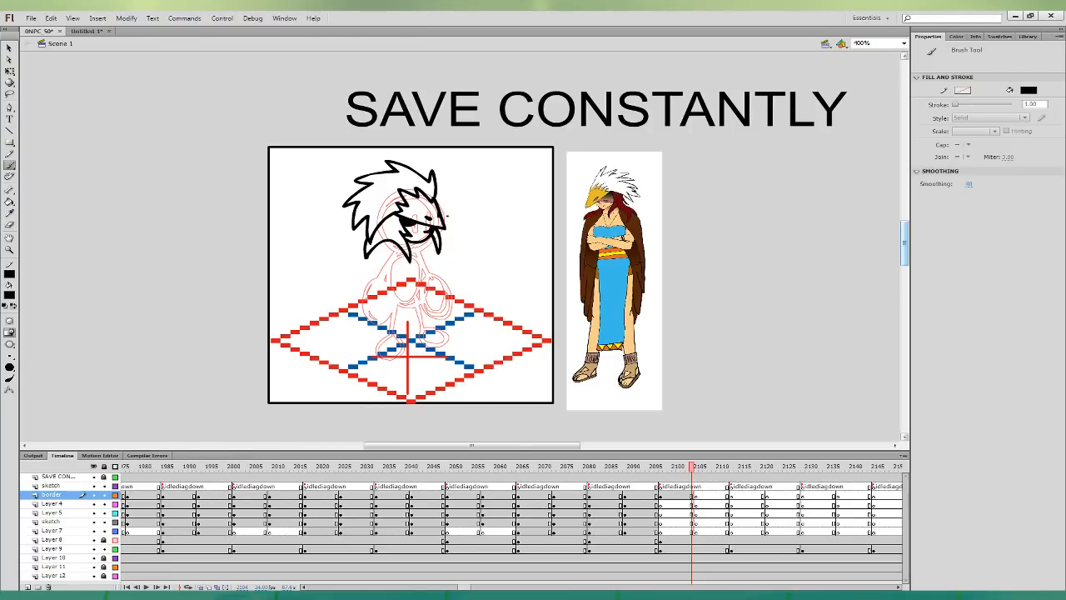
- Ink the long feathered cloak hanging from both shoulders on Layer 4, undoing the unwanted stroke
left_click(692, 504)
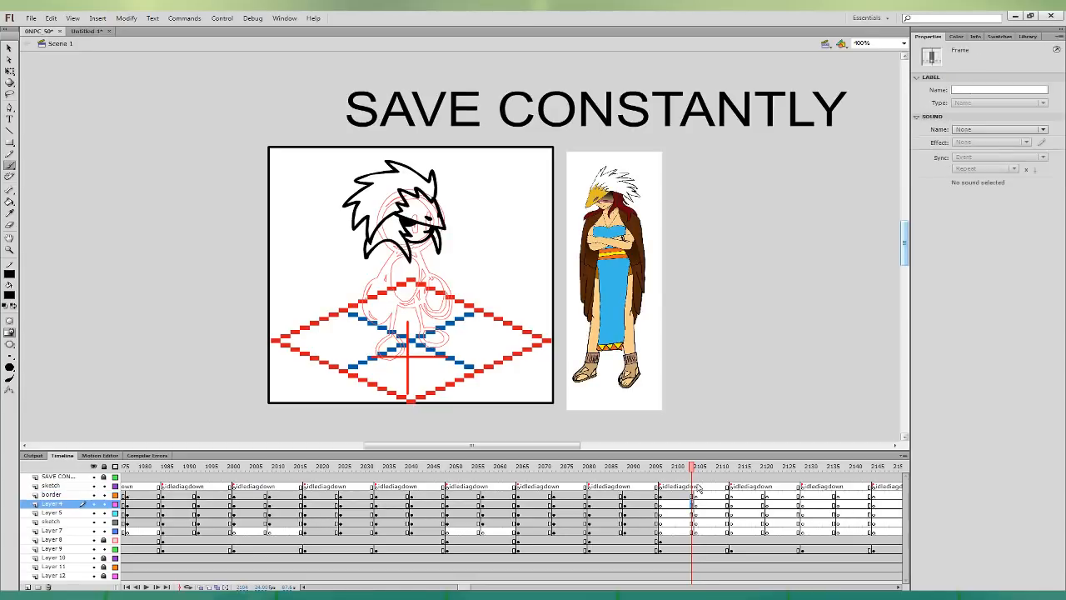
mouse_move(380, 237)
left_mouse_down()
mouse_move(344, 327)
mouse_move(362, 347)
mouse_move(369, 250)
mouse_move(351, 340)
mouse_move(380, 360)
mouse_move(376, 321)
mouse_move(408, 243)
mouse_move(441, 350)
mouse_move(457, 305)
mouse_move(400, 224)
left_mouse_up()
key("ctrl+z")
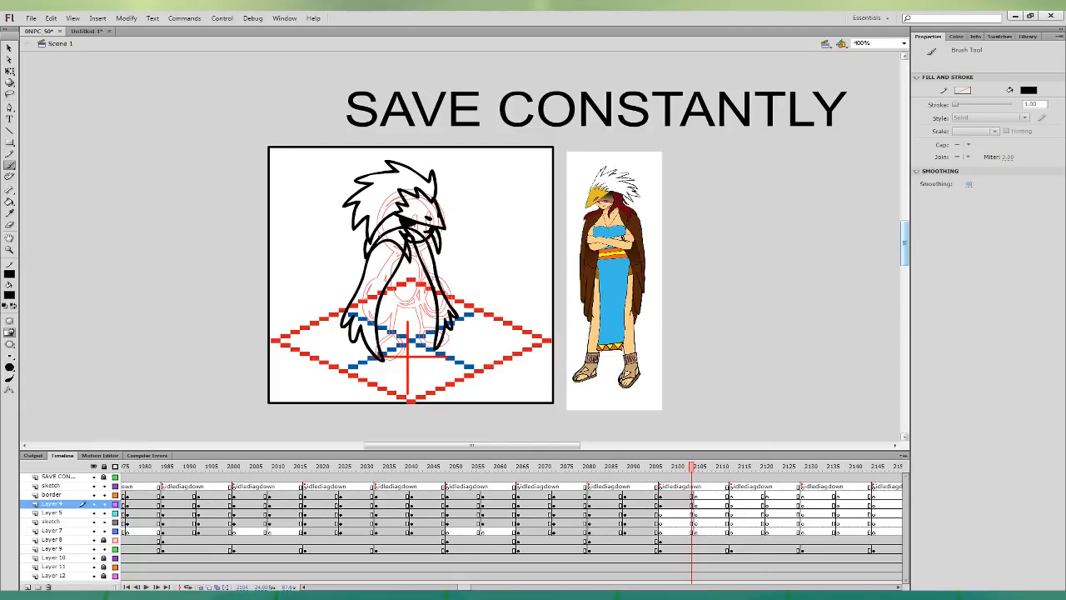
- Ink the neckline, shoulder and chest outline under the cloak on Layer 5, undoing the first stroke
left_click(694, 513)
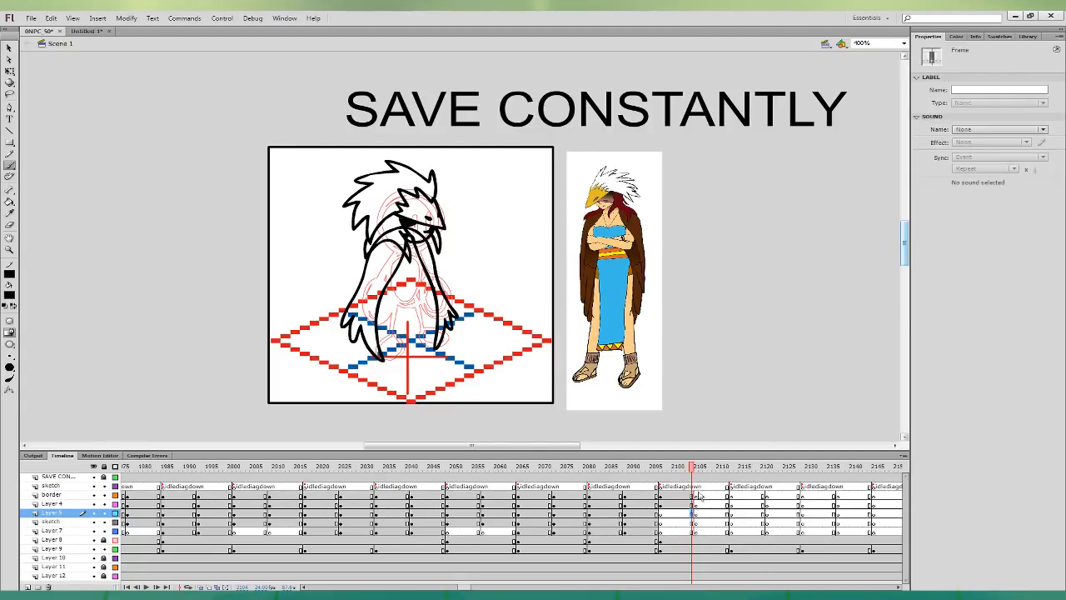
left_click_drag(401, 269, 394, 281)
key("ctrl+z")
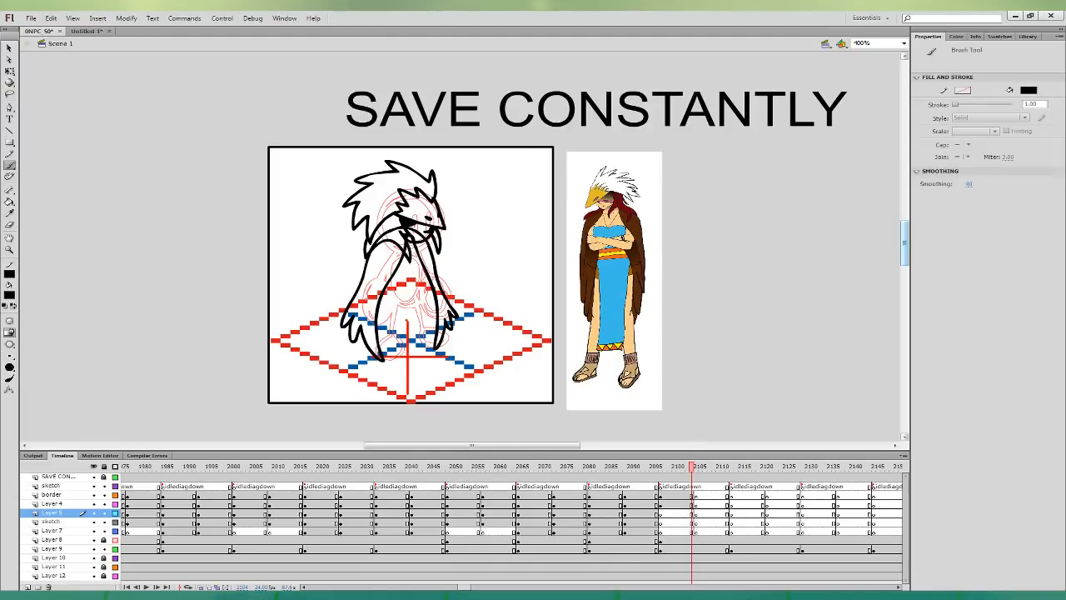
left_click(693, 513)
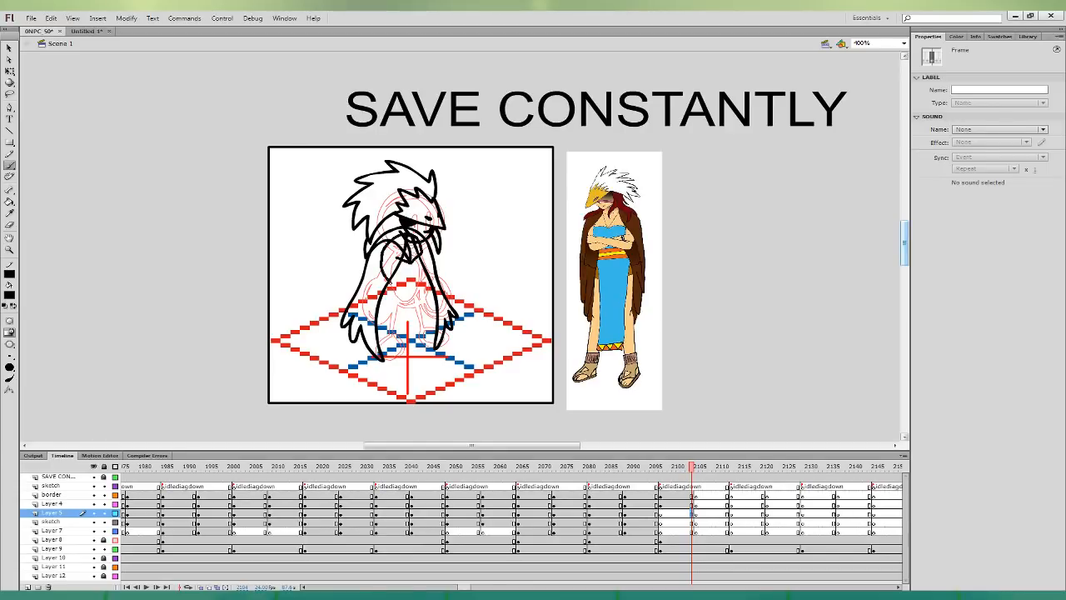
mouse_move(388, 286)
left_mouse_down()
mouse_move(408, 289)
mouse_move(429, 255)
mouse_move(422, 242)
left_mouse_up()
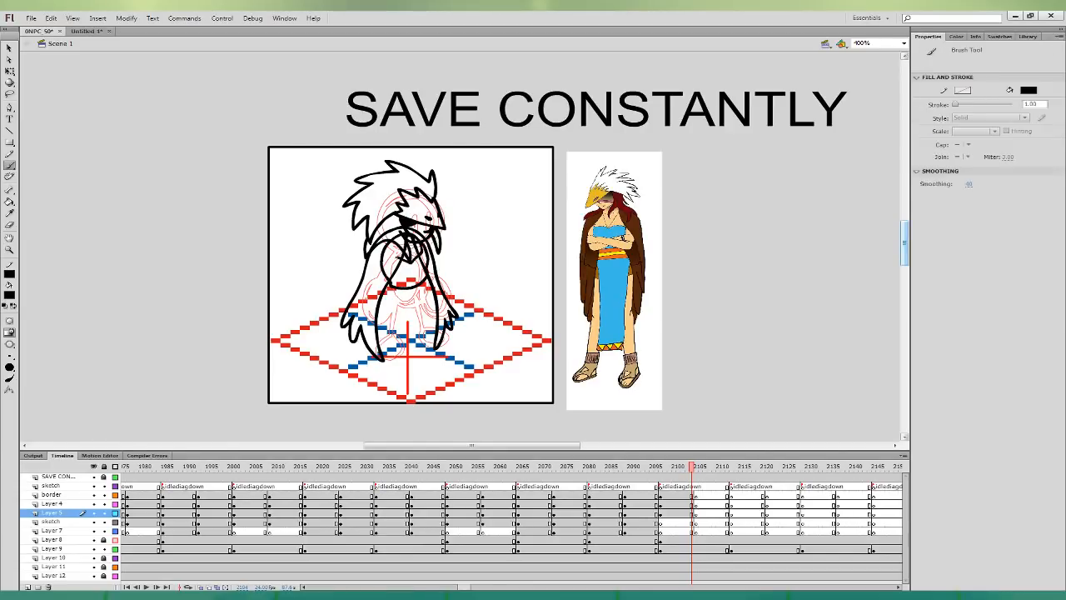
- Ink the waist belt and the long dress down to its hem on Layer 5, undoing the unwanted strokes
mouse_move(389, 281)
left_mouse_down()
mouse_move(418, 278)
mouse_move(390, 280)
mouse_move(403, 357)
mouse_move(428, 345)
mouse_move(401, 296)
mouse_move(403, 345)
mouse_move(426, 348)
mouse_move(427, 279)
left_mouse_up()
key("ctrl+z")
key("ctrl+z")
key("ctrl+z")
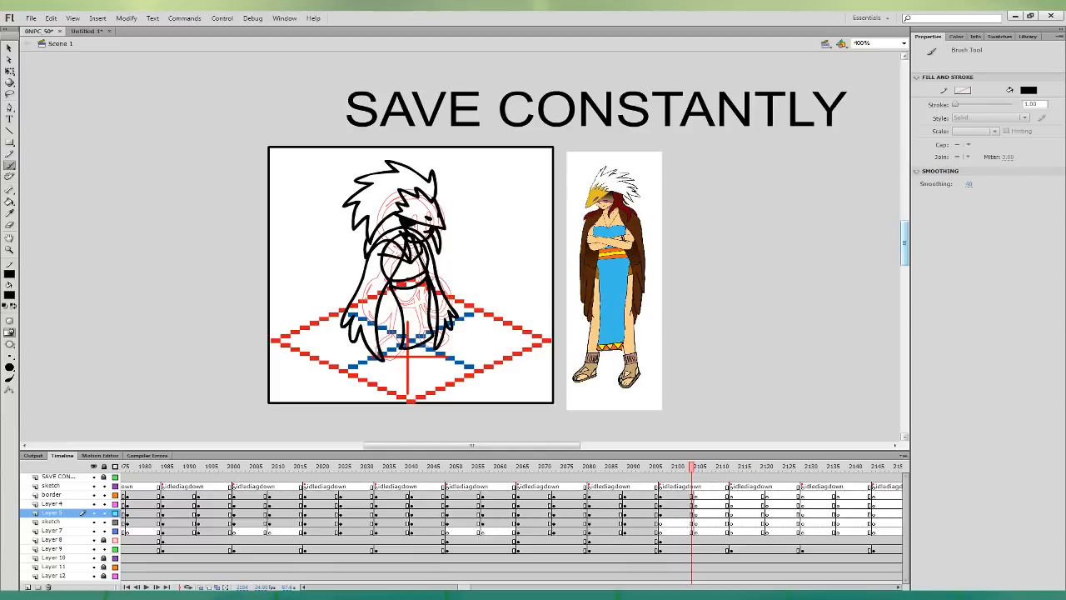
- Ink the zigzag trim on the dress's hem and belt, undoing the unwanted strokes
left_click_drag(407, 337, 429, 332)
key("ctrl+z")
key("ctrl+z")
key("ctrl+z")
- Ink both bare legs beneath the dress on the lower sketch layer, undoing the unwanted strokes
left_click(697, 524)
left_click(692, 523)
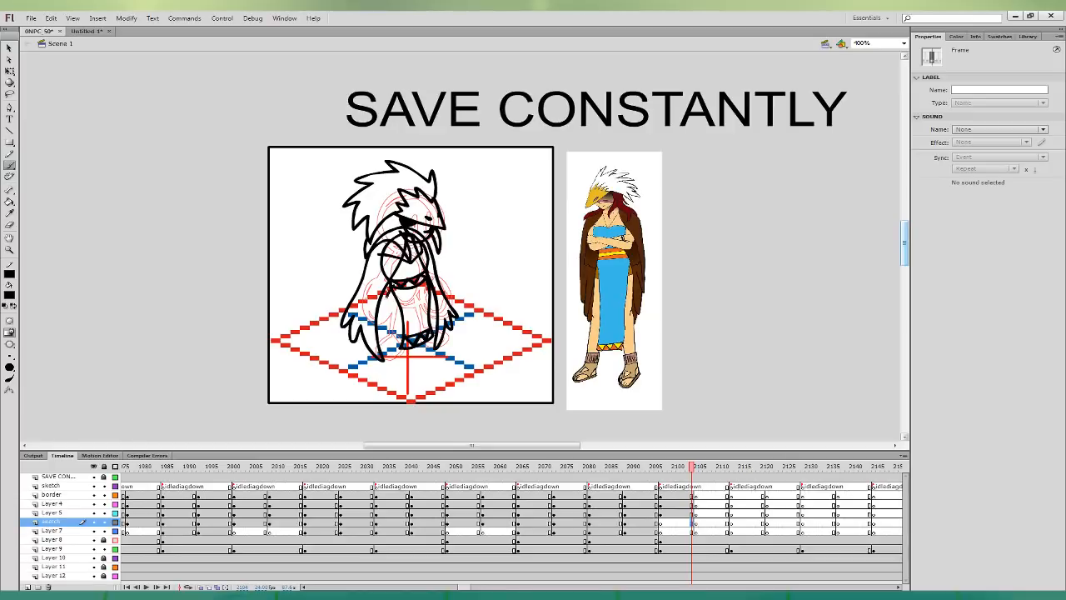
mouse_move(386, 296)
left_mouse_down()
mouse_move(380, 335)
mouse_move(406, 288)
left_mouse_up()
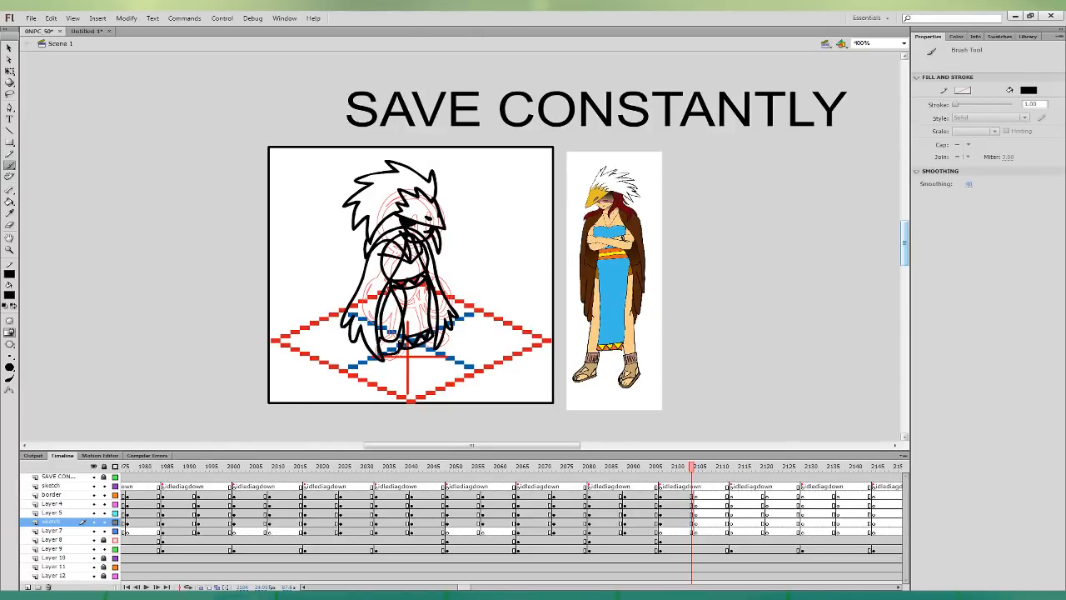
mouse_move(379, 356)
left_mouse_down()
mouse_move(382, 373)
mouse_move(398, 354)
mouse_move(385, 375)
left_mouse_up()
key("ctrl+z")
key("ctrl+z")
mouse_move(421, 285)
left_mouse_down()
mouse_move(419, 331)
mouse_move(430, 284)
left_mouse_up()
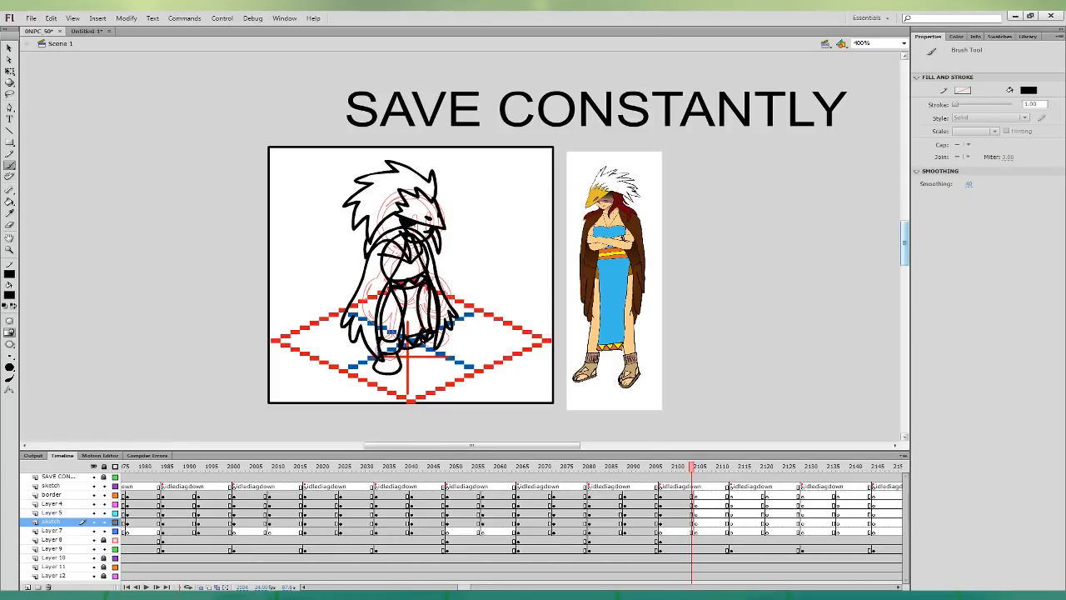
- Ink the feet and ankles below the legs on the lower sketch layer, undoing the unwanted strokes
mouse_move(423, 342)
left_mouse_down()
mouse_move(451, 358)
mouse_move(449, 342)
mouse_move(433, 357)
mouse_move(447, 347)
mouse_move(435, 343)
left_mouse_up()
key("ctrl+z")
key("ctrl+z")
left_click_drag(374, 362, 398, 367)
- Ink the feathered back part of the cloak behind the legs on Layer 7, undoing the unwanted stroke
left_click(691, 533)
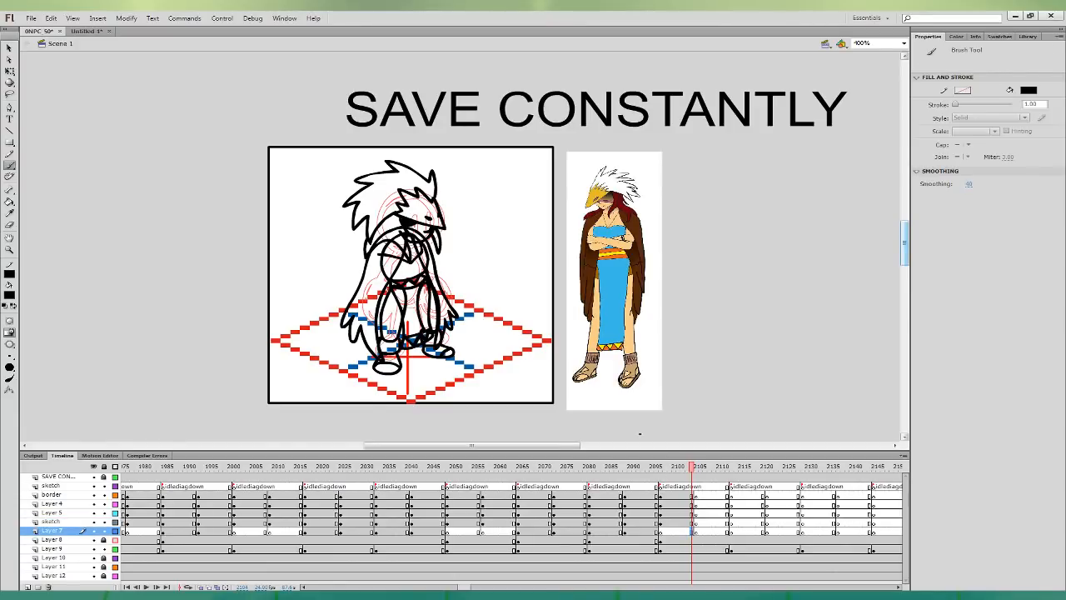
mouse_move(384, 266)
left_mouse_down()
mouse_move(378, 331)
mouse_move(429, 310)
mouse_move(415, 261)
mouse_move(387, 266)
left_mouse_up()
key("ctrl+z")
- Fill the headdress feathers with white and the eagle mask with gold, sampling both colours from the reference picture
left_click(10, 213)
left_click(606, 187)
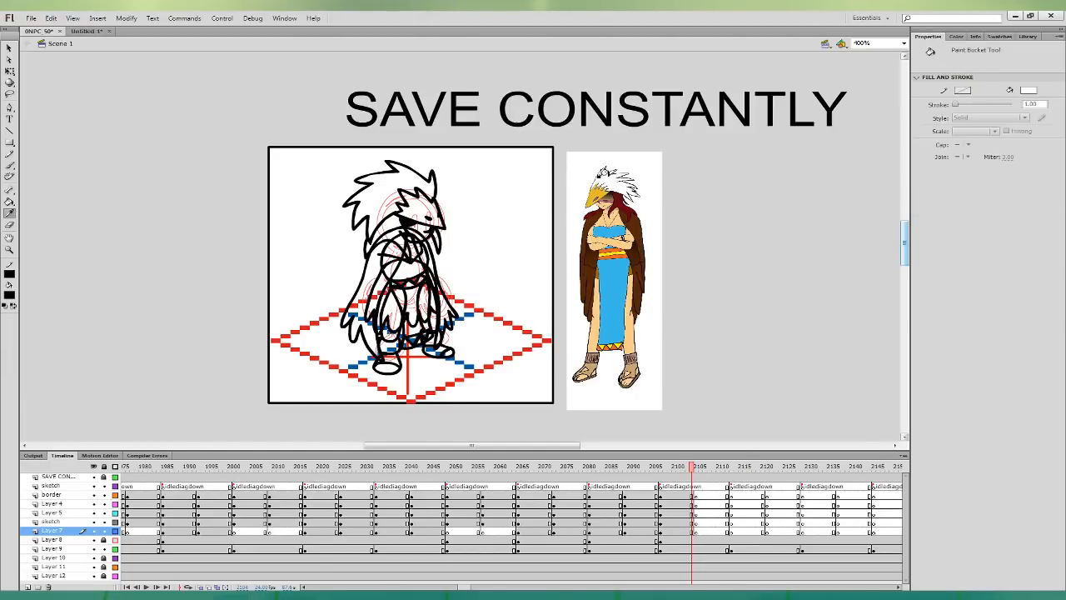
left_click(405, 178)
left_click(12, 213)
left_click(605, 190)
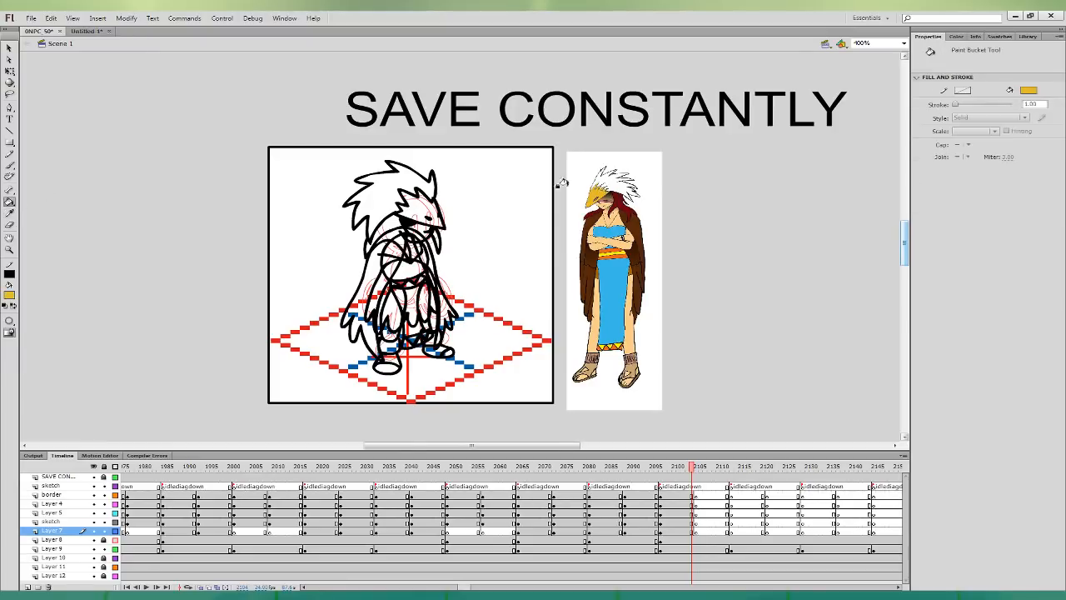
left_click(413, 200)
- Fill the hair with the dark red sampled from the reference picture
left_click(12, 213)
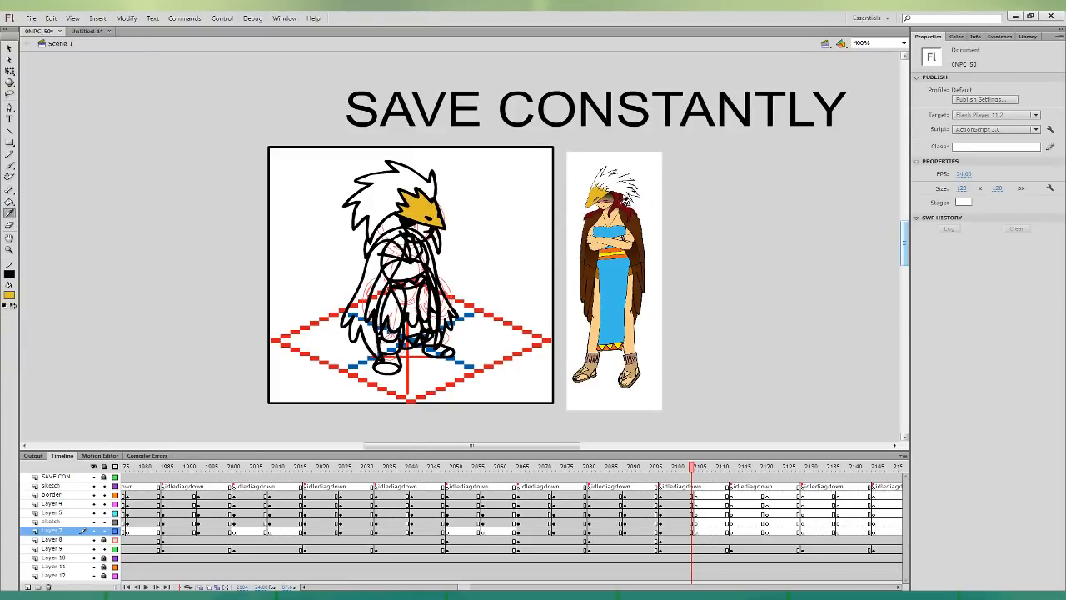
left_click(623, 200)
left_click(388, 222)
- Fill the face, shoulder, legs and feet with the skin colour sampled from the reference picture
left_click(10, 213)
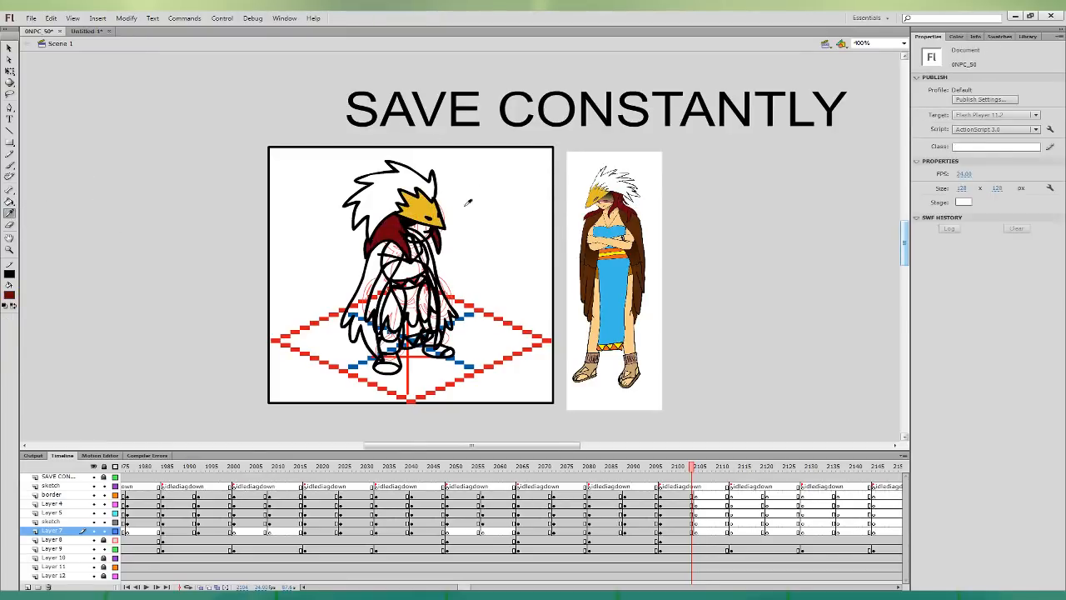
left_click(620, 218)
left_click(418, 229)
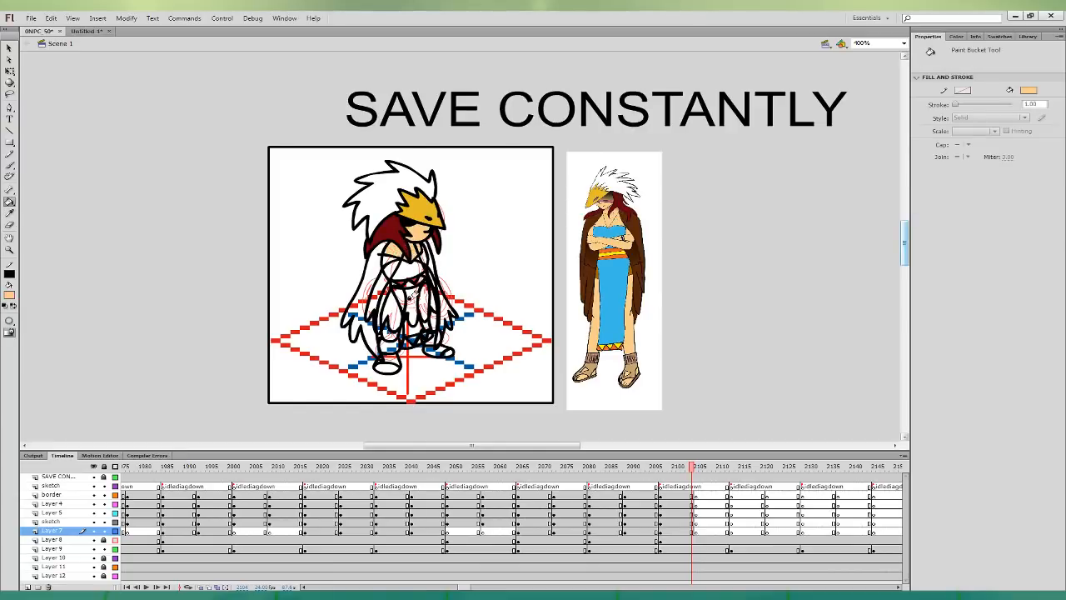
left_click(390, 321)
left_click(426, 320)
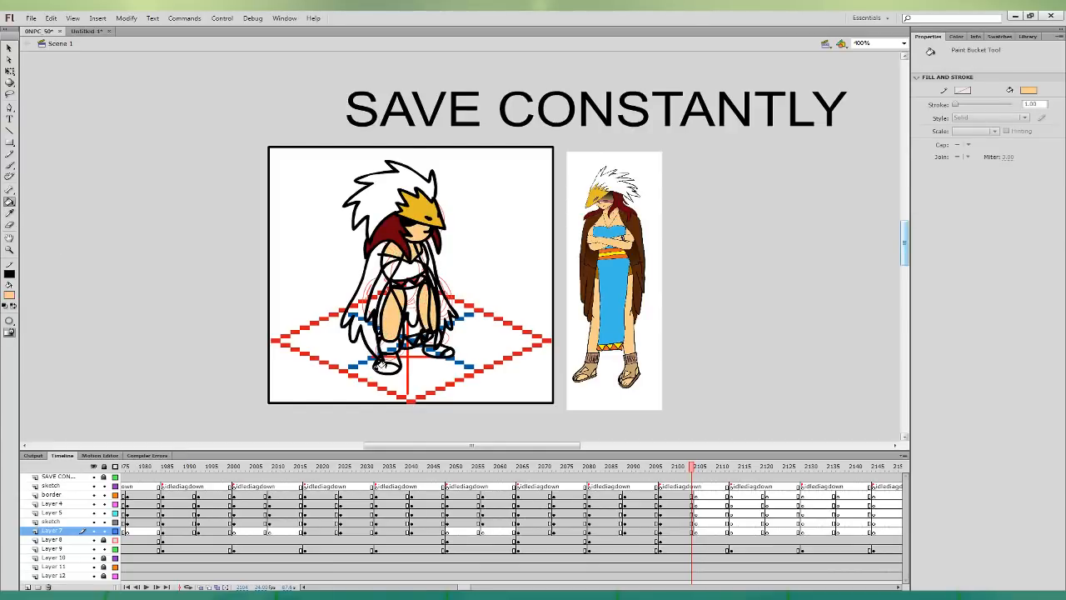
left_click(382, 366)
- Fill the front and back parts of the cloak with the dark brown sampled from the reference picture
left_click(10, 213)
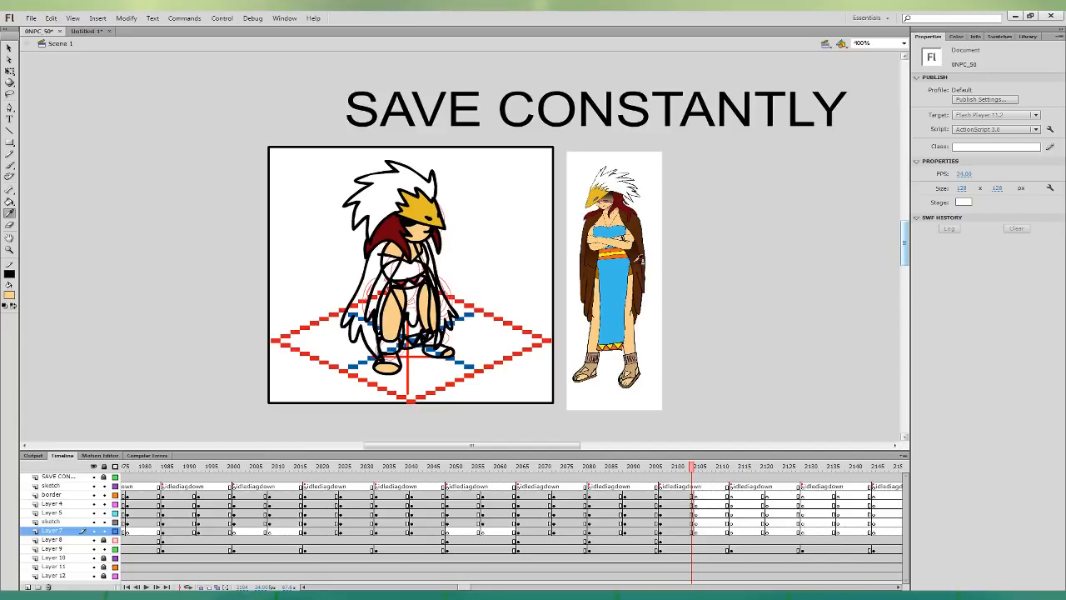
left_click(643, 230)
left_click(380, 250)
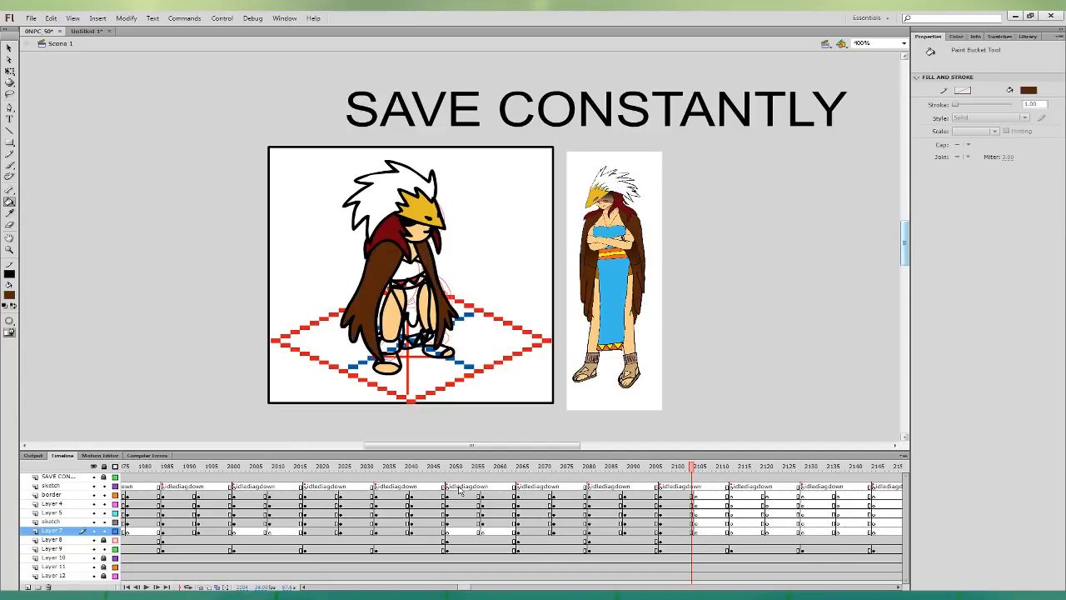
left_click(384, 285)
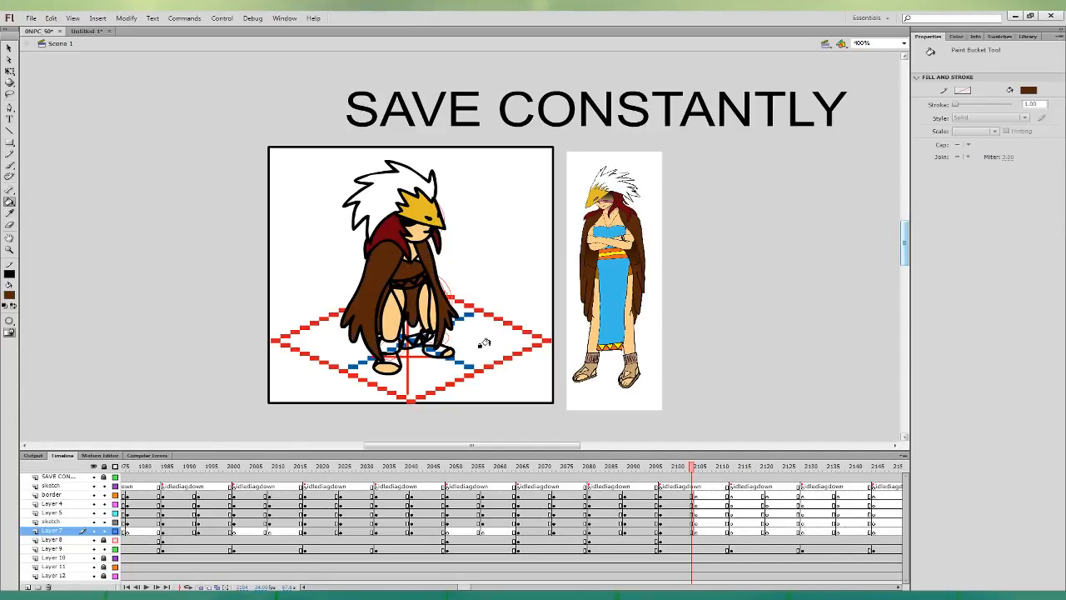
- Fill the dress's skirt and bodice with blue and the ankle area with tan, sampling both colours from the reference picture
left_click(10, 214)
left_click(624, 267)
left_click(421, 300)
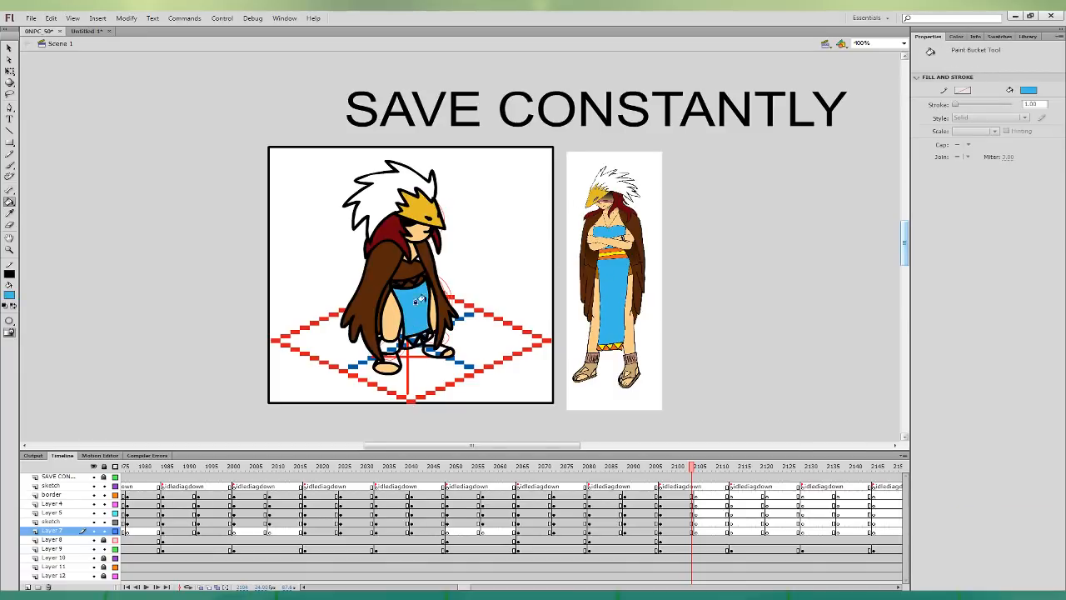
left_click(415, 260)
key("i")
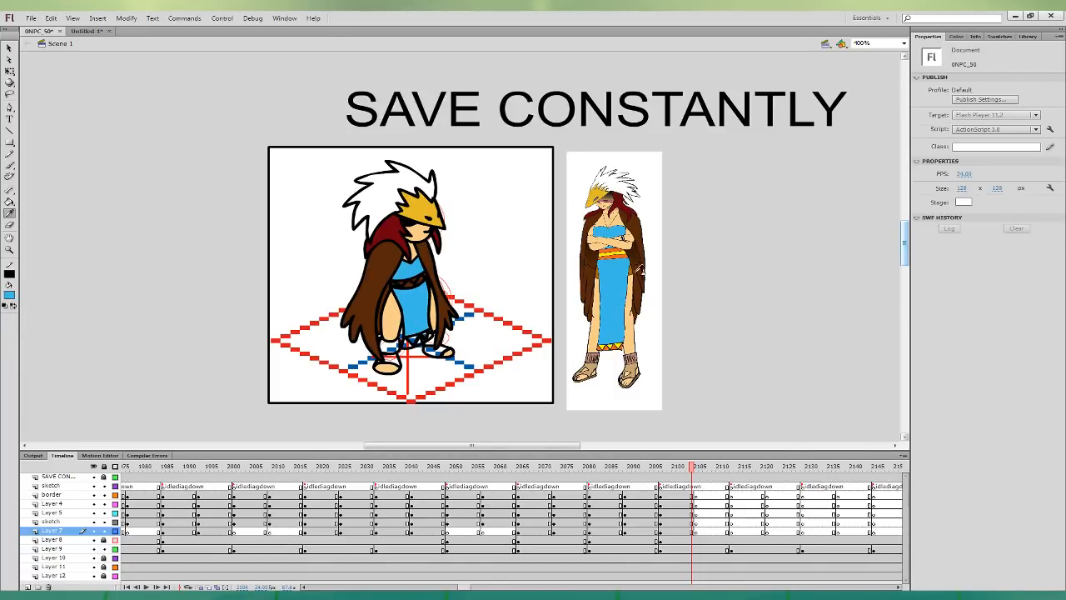
left_click(598, 358)
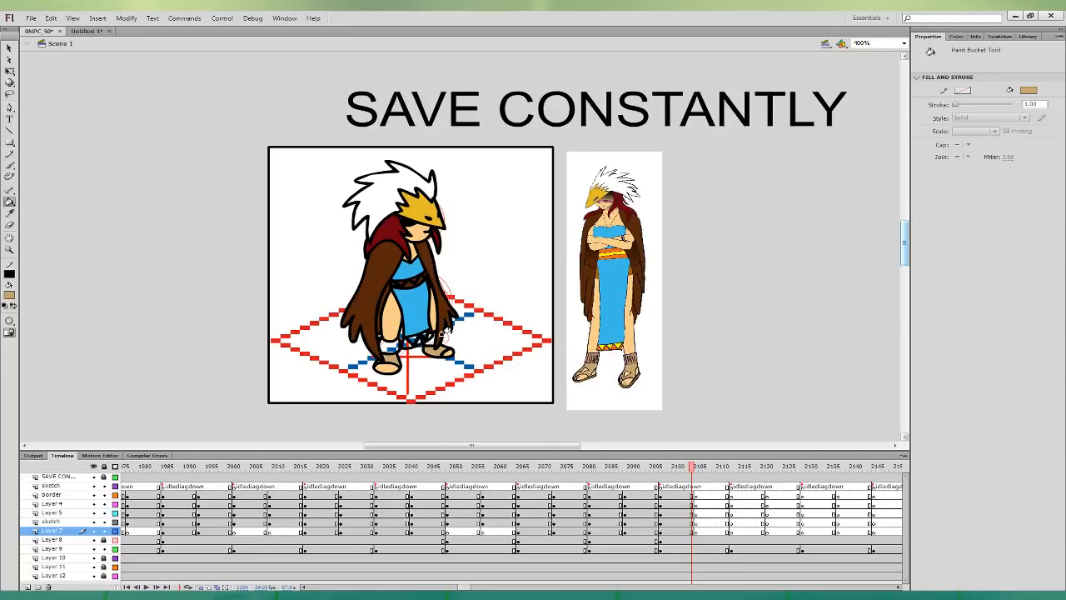
- Ink short black lines across the upper thighs on the lower sketch layer, temporarily hiding the border layer, Layer 4 and Layer 5
left_click(10, 166)
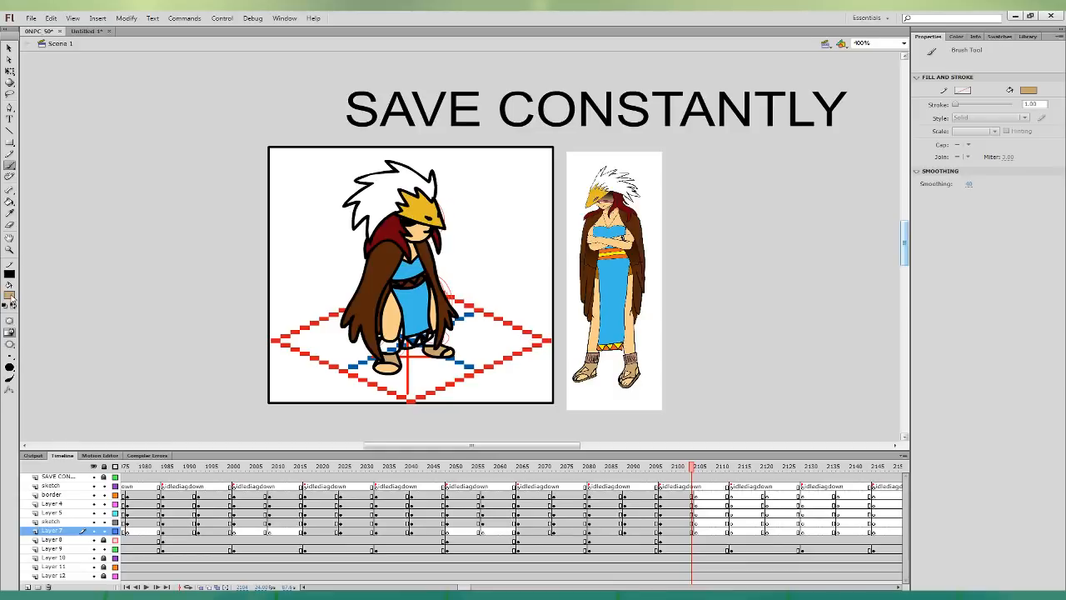
left_click(10, 295)
left_click(25, 321)
left_click(10, 344)
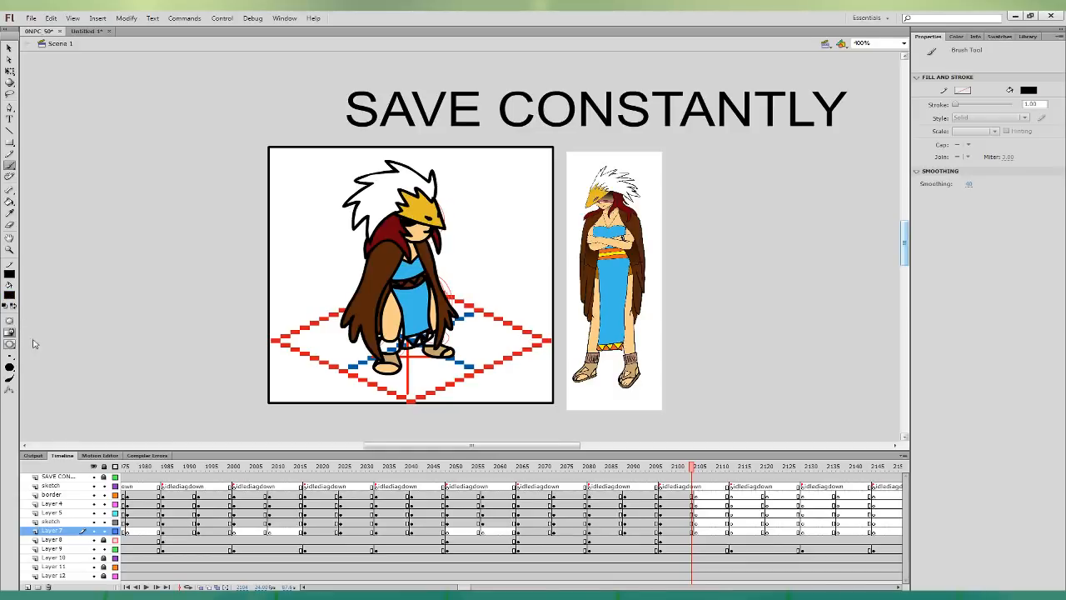
left_click(680, 522)
left_click_drag(390, 299, 402, 310)
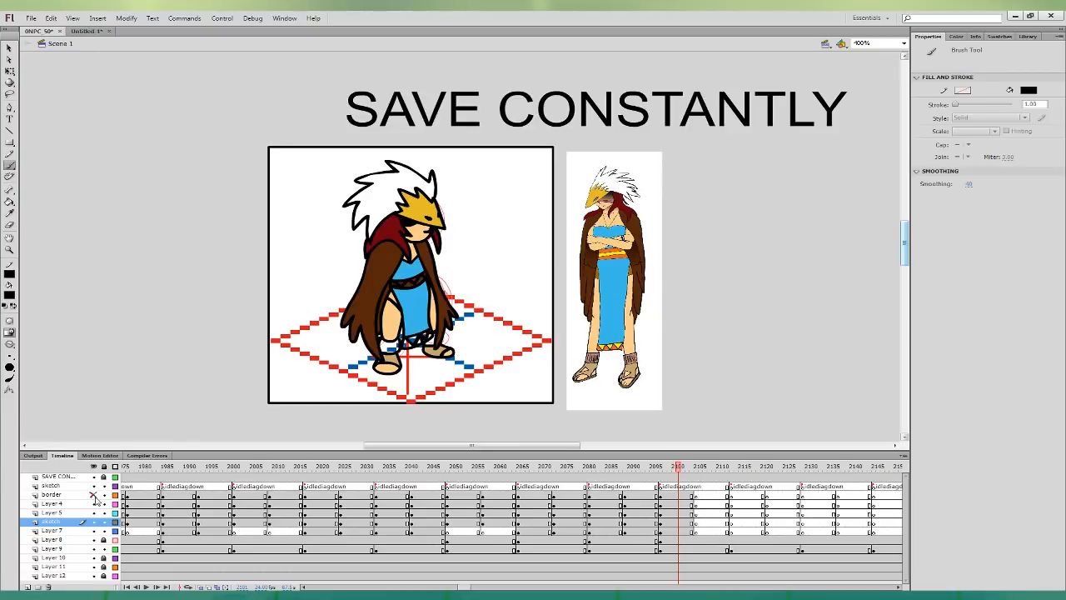
left_click_drag(93, 495, 94, 513)
left_click(679, 523)
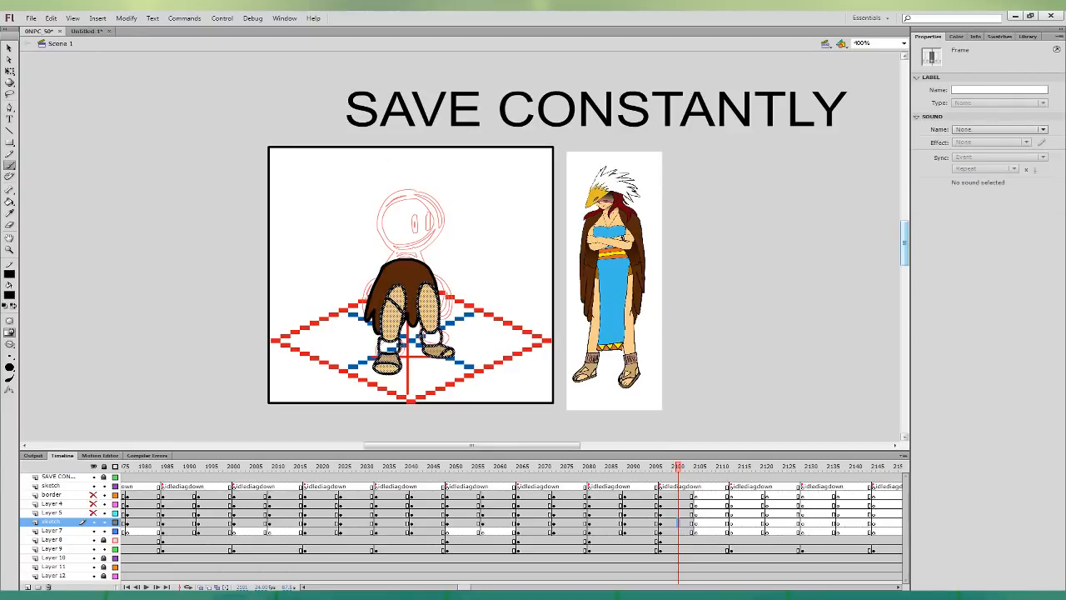
left_click_drag(419, 306, 435, 292)
left_click_drag(93, 495, 93, 513)
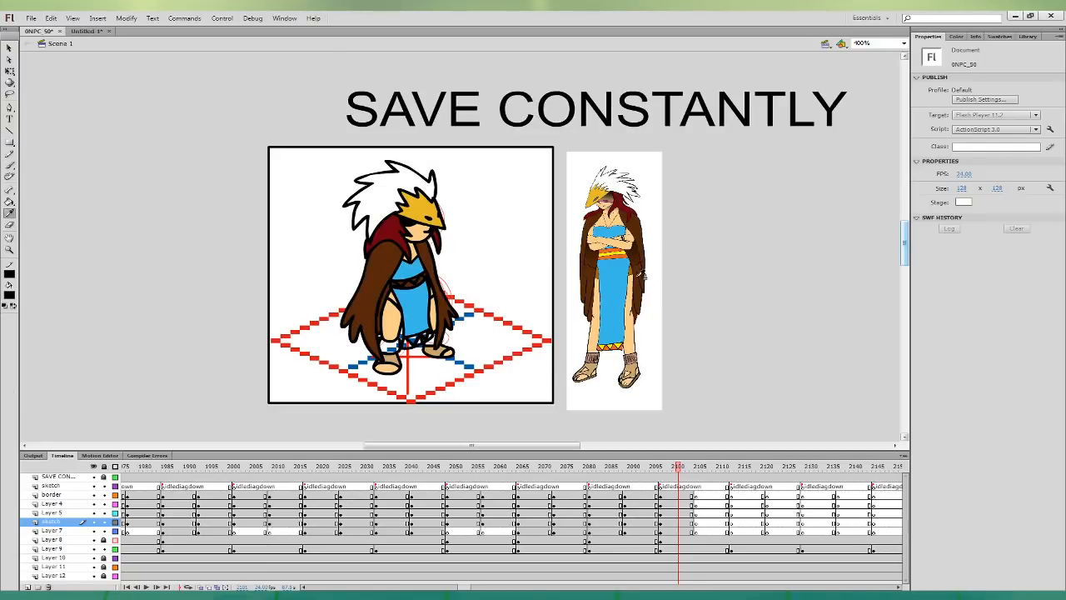
- Fill the ankle cuffs with brown and the belt and hem trim with orange, undoing the fills that recolour the outlines
key("k")
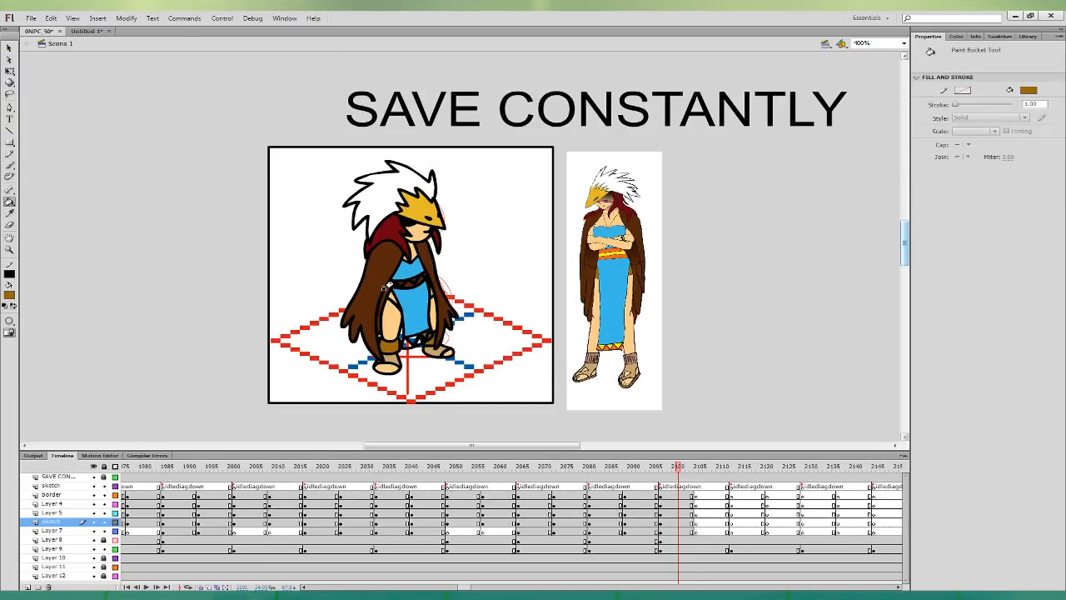
left_click(10, 213)
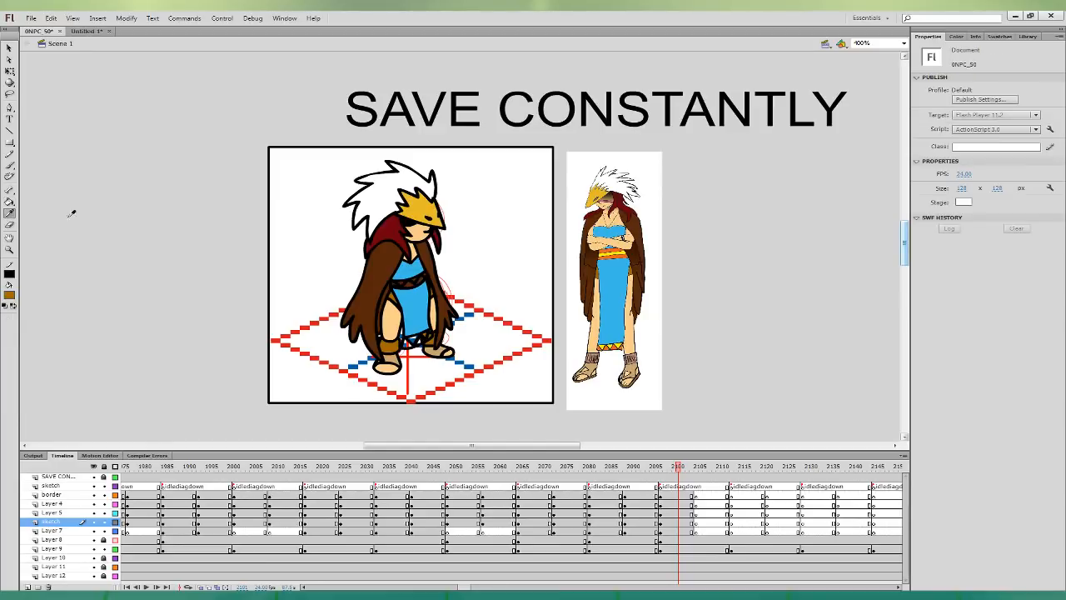
left_click(608, 246)
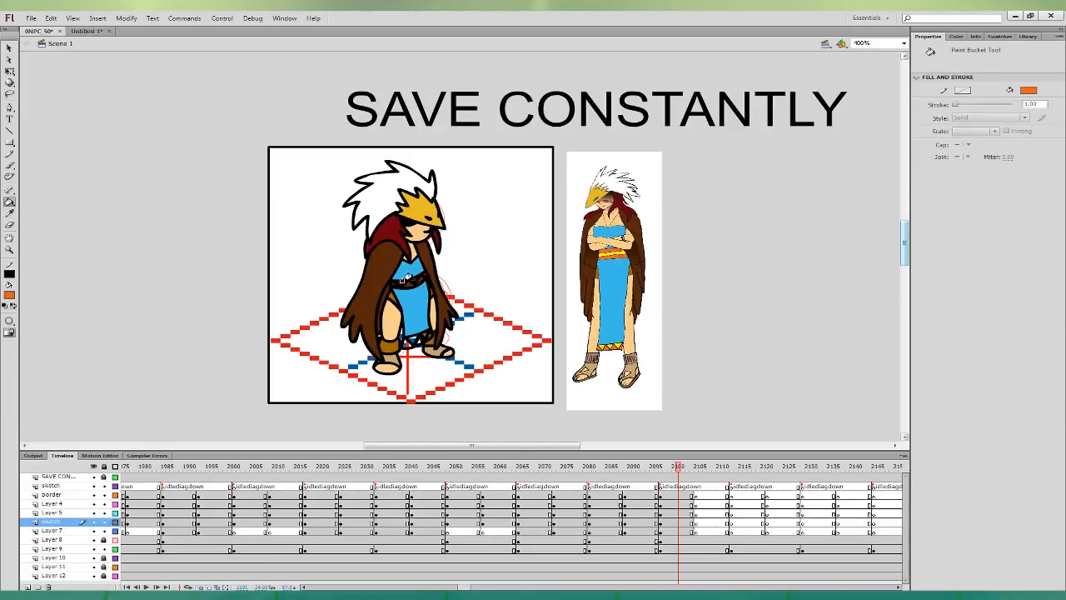
left_click(408, 284)
left_click(385, 286)
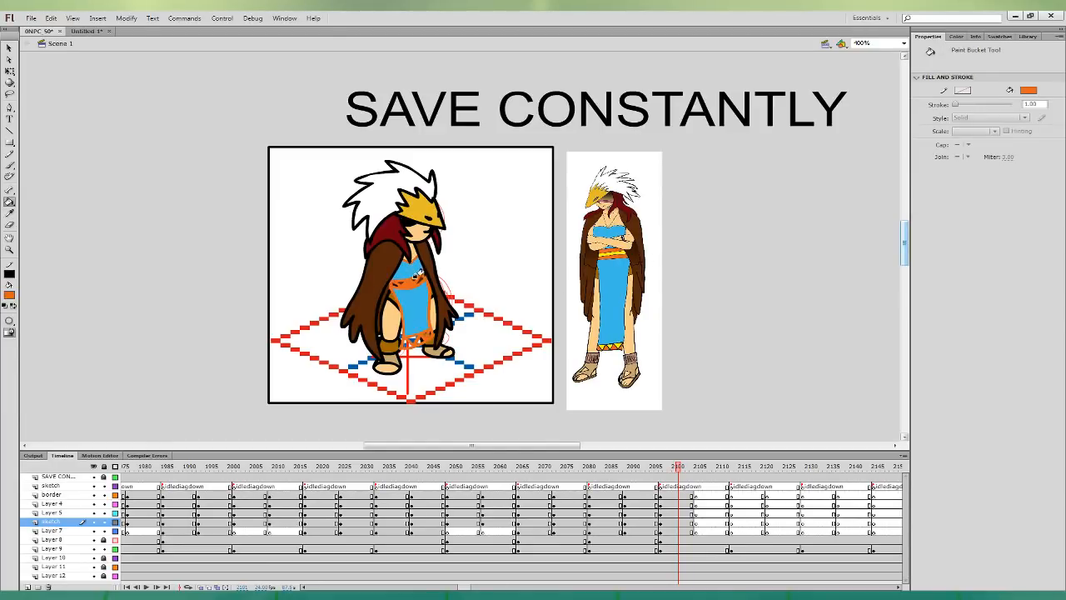
key("ctrl+z")
left_click(386, 287)
key("ctrl+z")
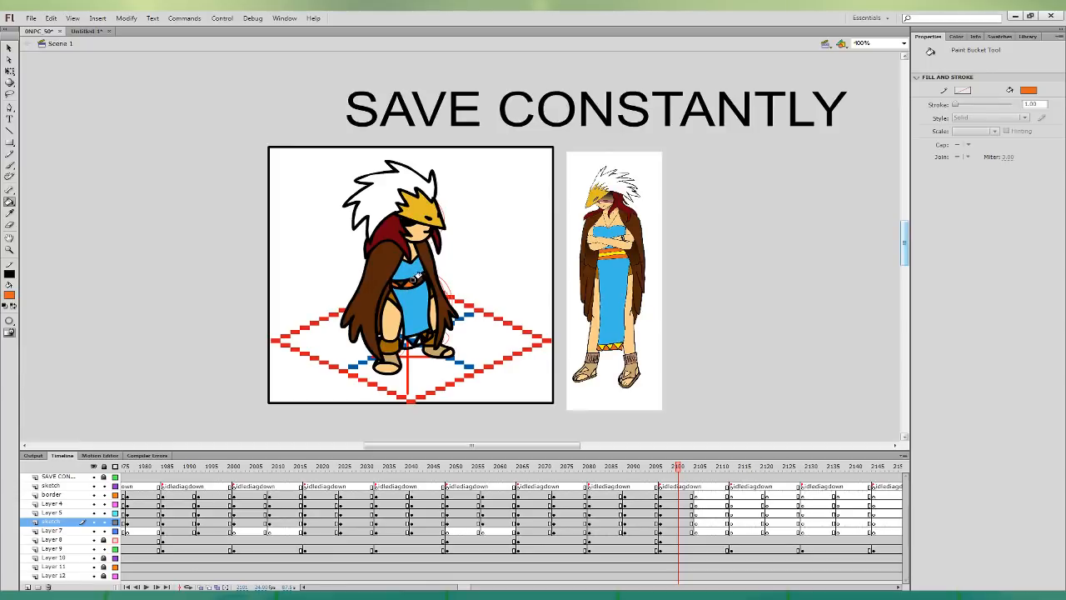
left_click(404, 340)
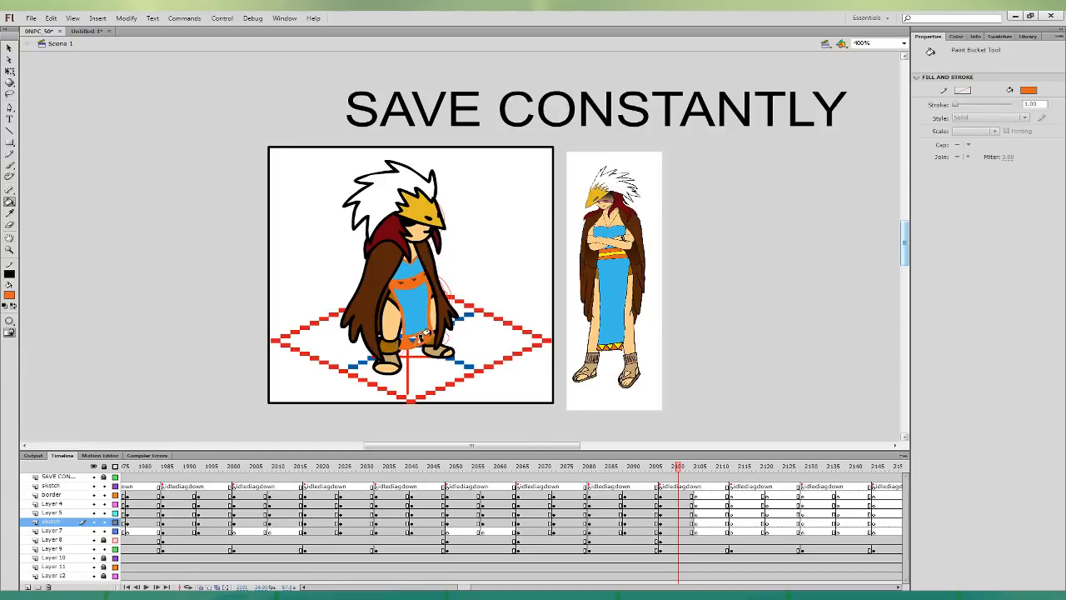
key("ctrl+z")
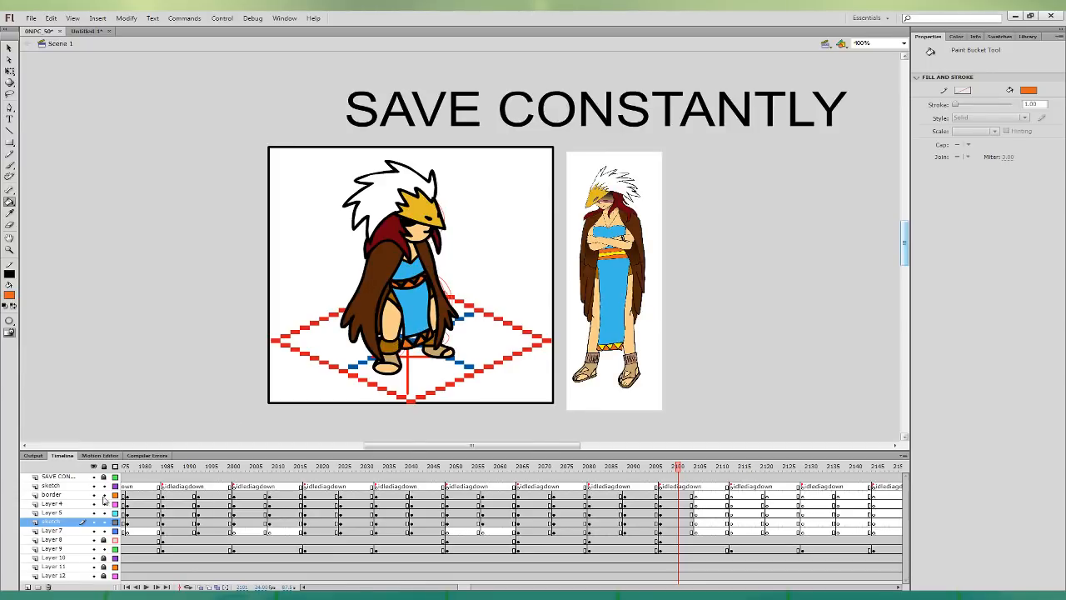
- Fill the remaining zigzag triangles on the belt and hem with yellow from the reference, temporarily hiding the border layer and Layer 4
left_click(93, 495)
left_click(93, 504)
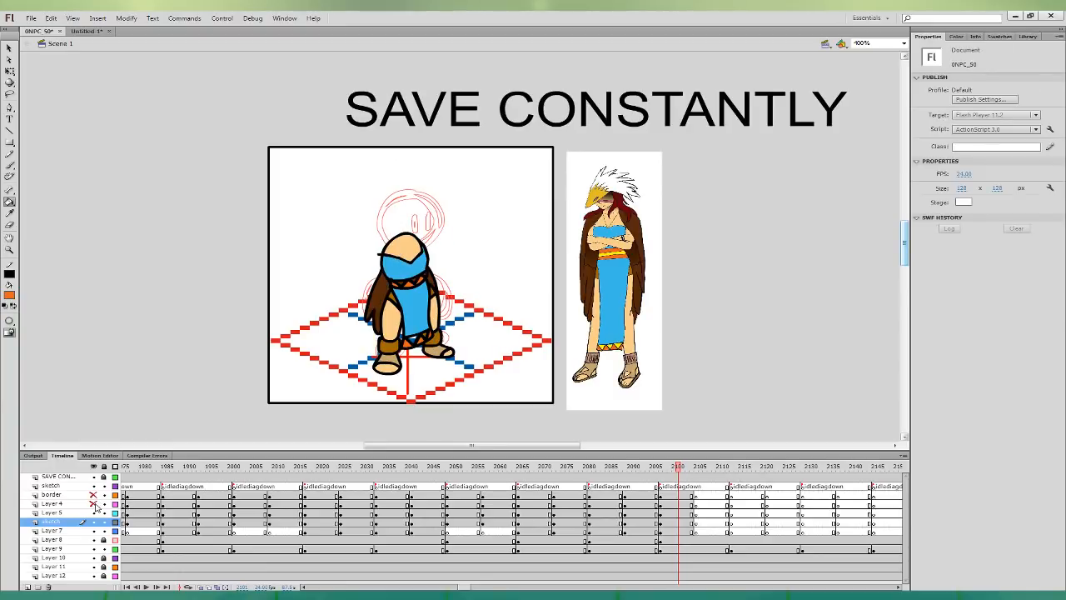
left_click(10, 213)
left_click(626, 248)
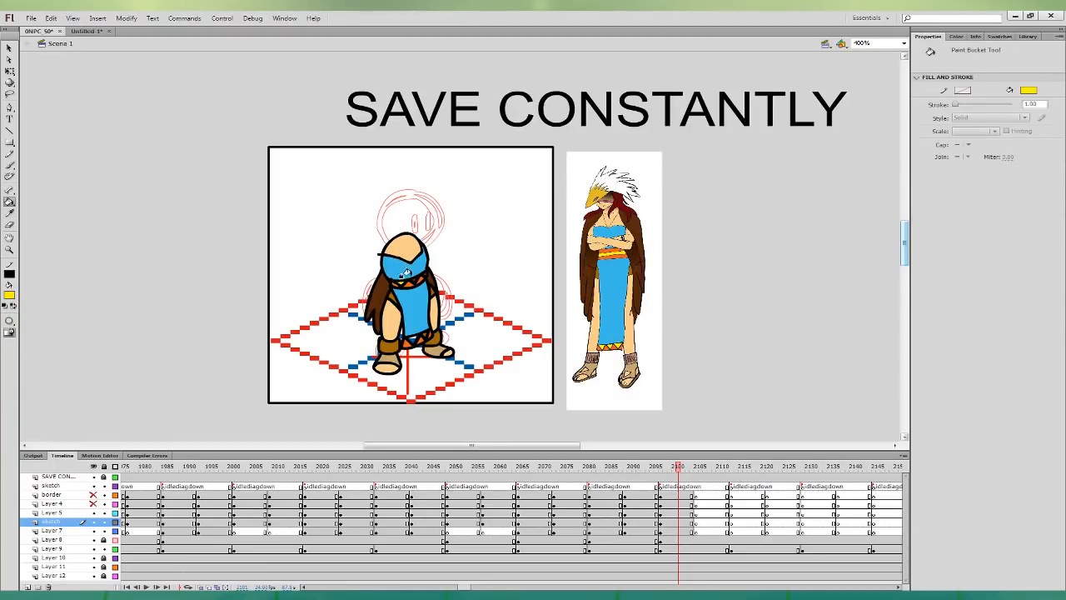
left_click(405, 335)
left_click_drag(93, 504, 93, 494)
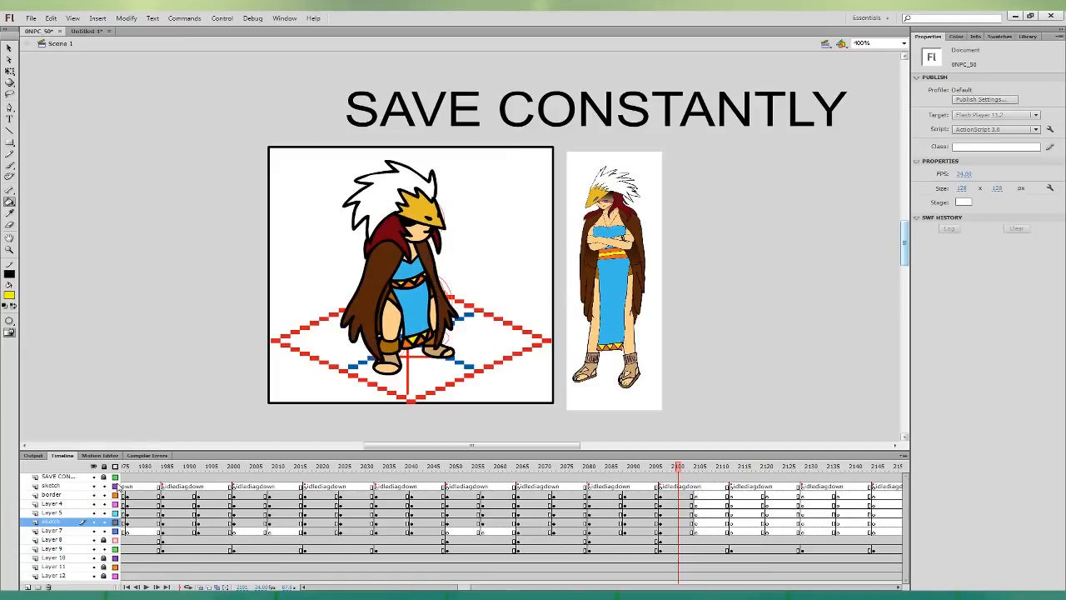
- Copy the finished pose's frames on the border layer through Layer 7 into the next keyframe, just before frame 2105
left_click(9, 71)
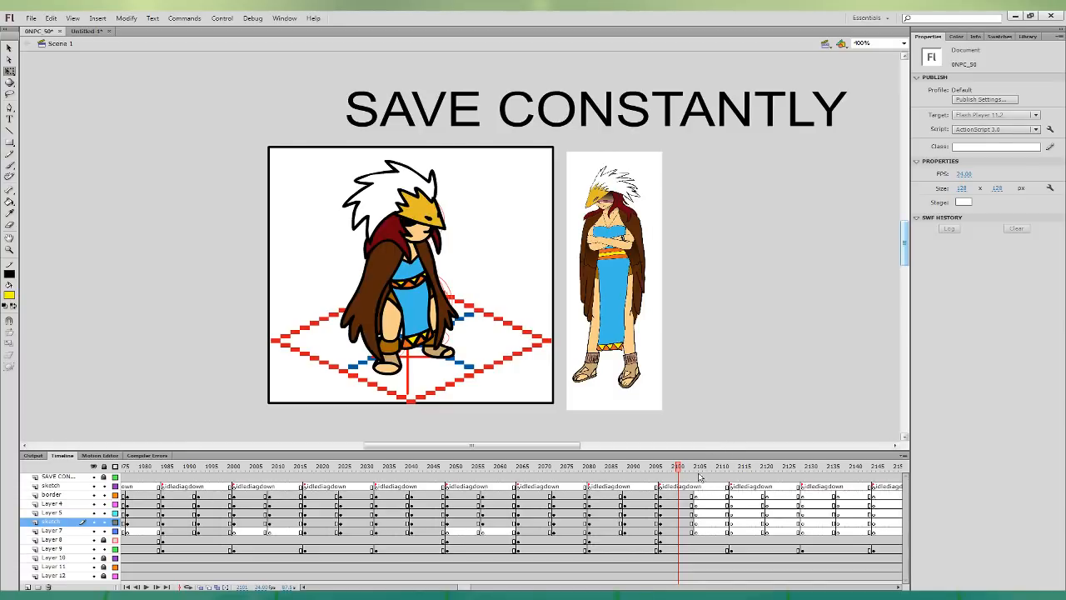
left_click_drag(680, 531, 680, 496)
left_click_drag(680, 504, 698, 518)
- Nudge the border, Layer 4 and Layer 5 artwork slightly in the second keyframe, then slightly skew the Layer 7 artwork
left_click(701, 523)
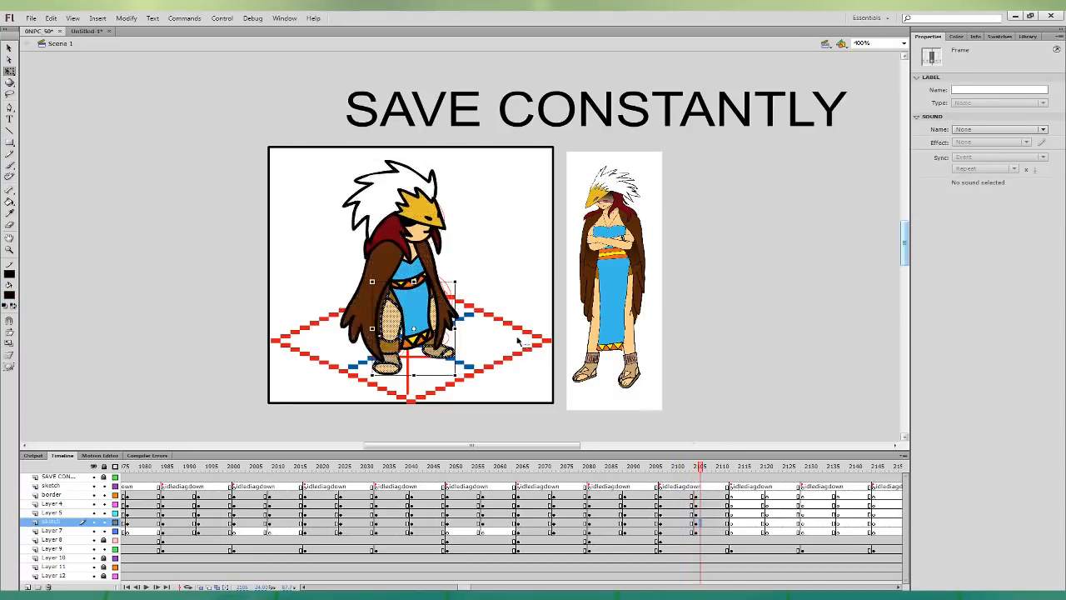
left_click_drag(436, 282, 391, 291)
double_click(399, 356)
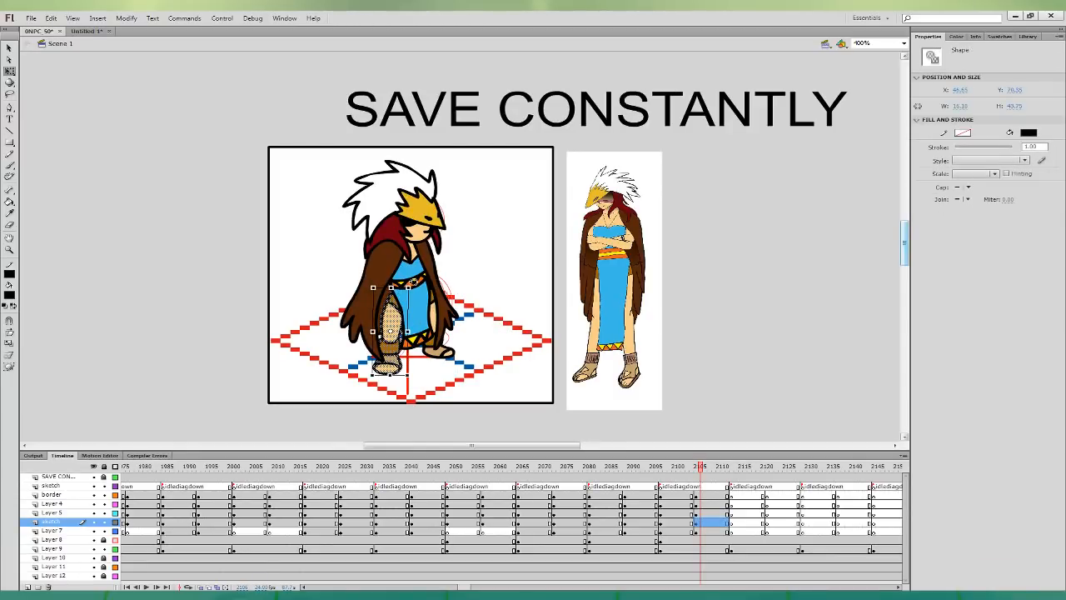
left_click_drag(702, 513, 705, 495)
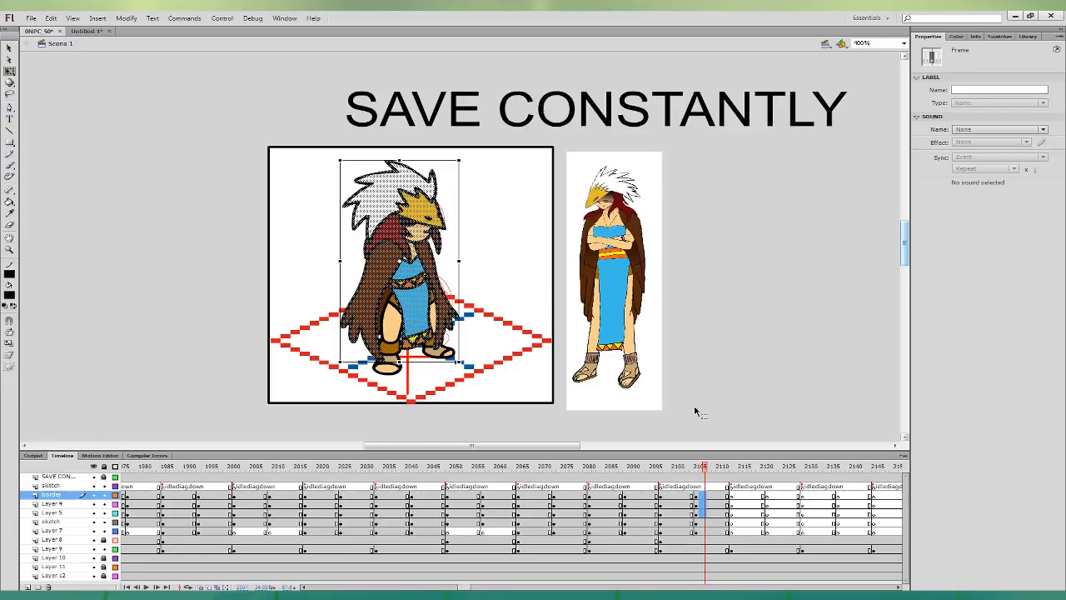
left_click(699, 514)
left_click(708, 522)
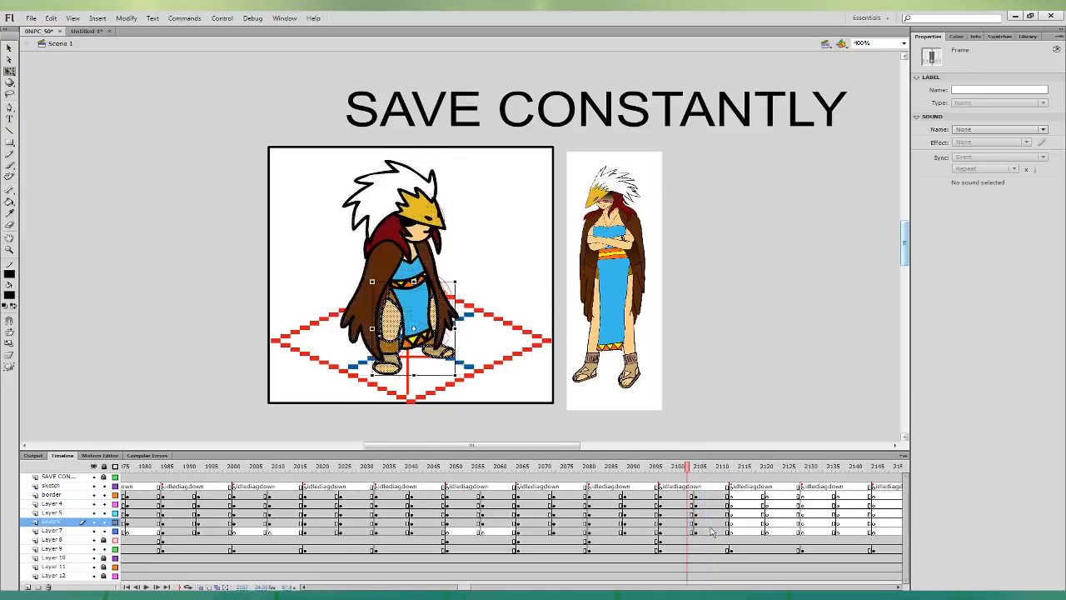
left_click(710, 531)
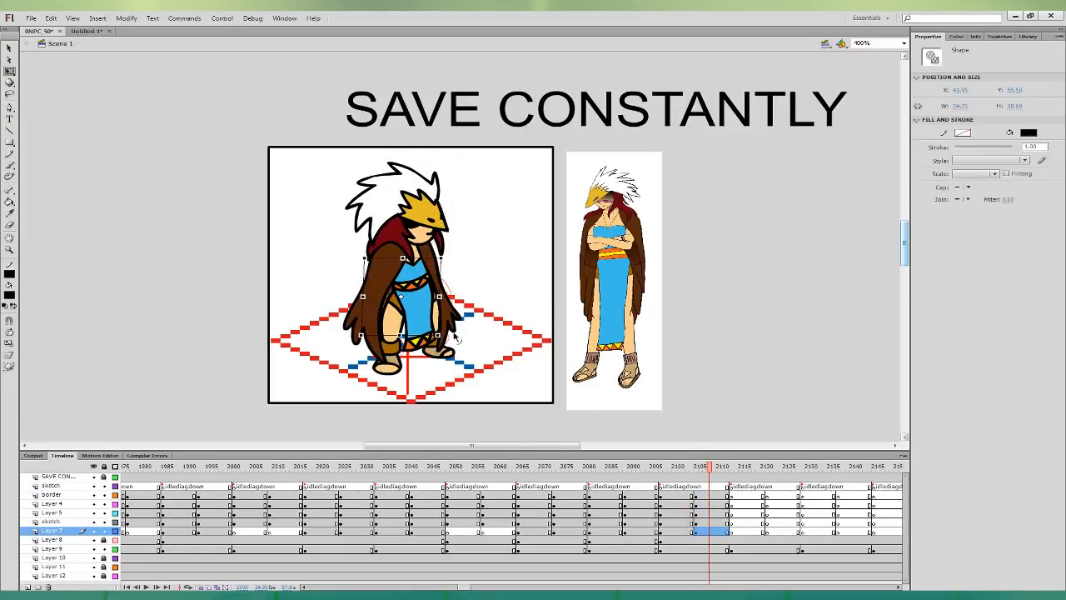
- Adjust the head on the border layer and slightly widen the cape on Layer 4 in the second keyframe
left_click(700, 495)
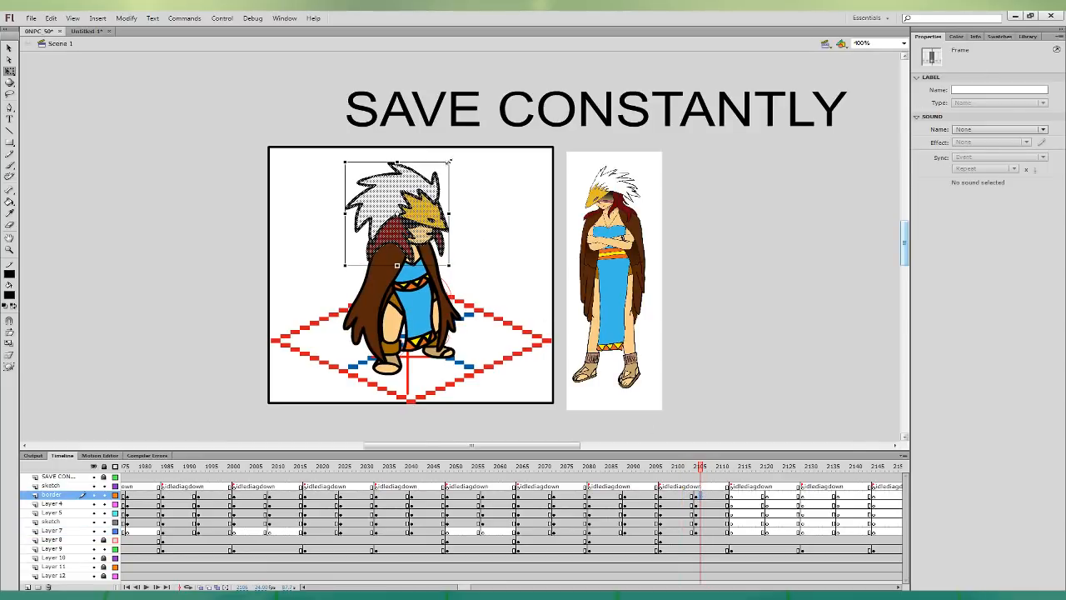
left_click_drag(451, 161, 455, 163)
left_click(705, 496)
key("comma")
key("comma")
key("comma")
key("comma")
left_click(705, 496)
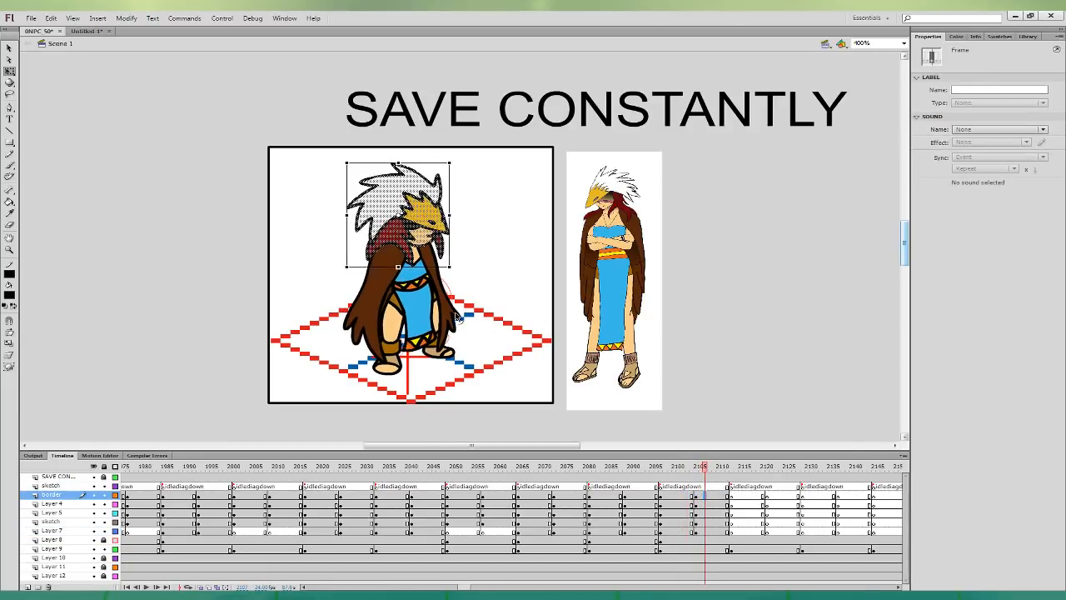
left_click(705, 504)
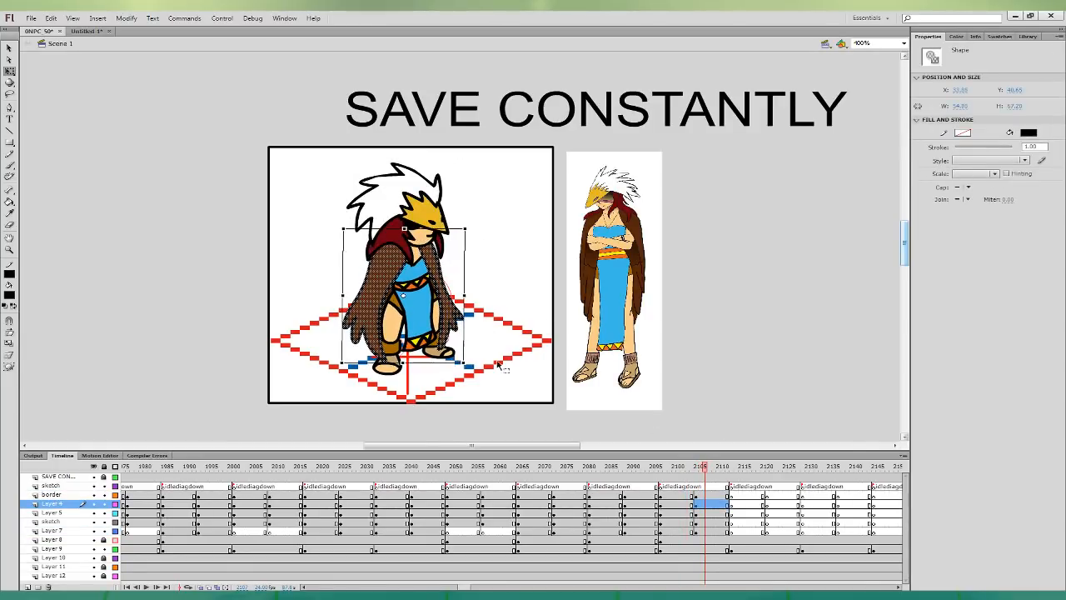
- Step back and forth between the pose's two keyframes to check the idle motion of the head and cape
key("comma")
key("comma")
key("comma")
key("comma")
key("comma")
key("comma")
left_click(700, 513)
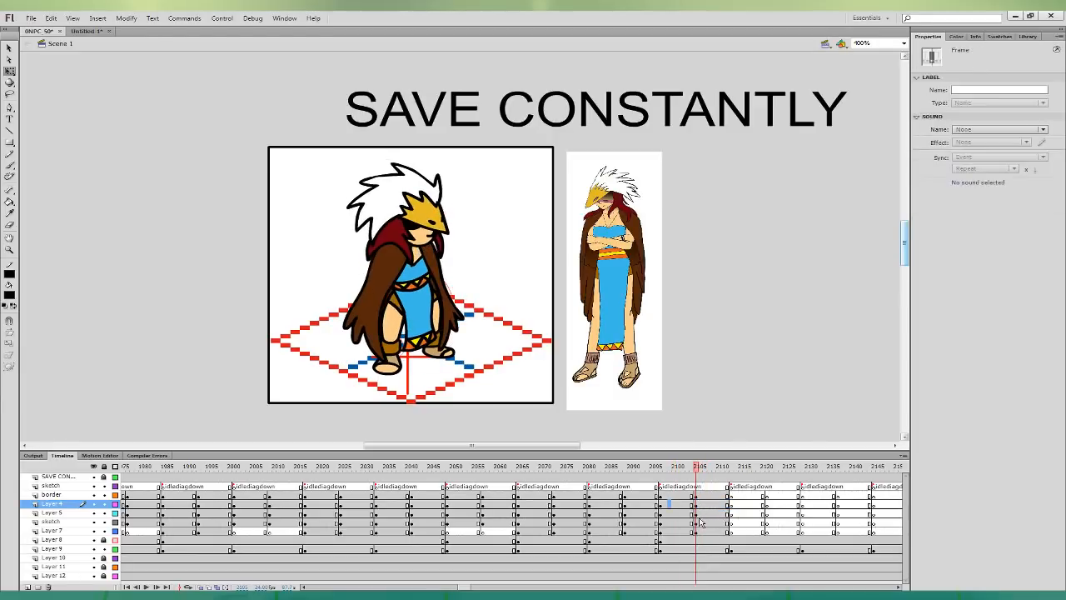
left_click(502, 366)
left_click(683, 505)
left_click(705, 513)
left_click(696, 502)
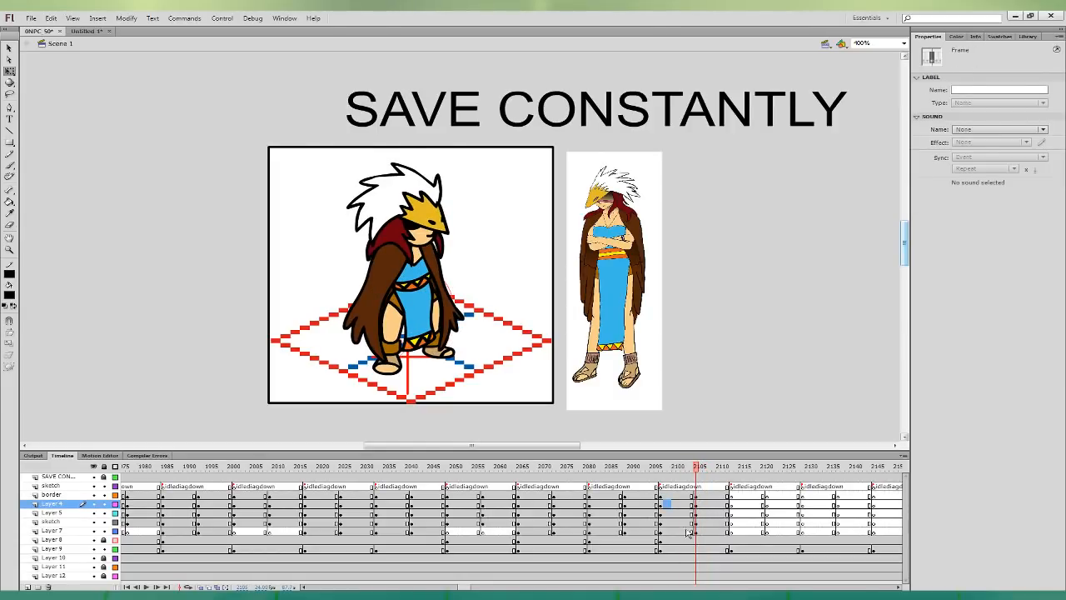
left_click(691, 532)
left_click(691, 513)
left_click(700, 513)
- Replace the frames in the Untitled-1 document with the finished pose's sketch through Layer 7 frames, and export the movie
left_click_drag(662, 490, 726, 533)
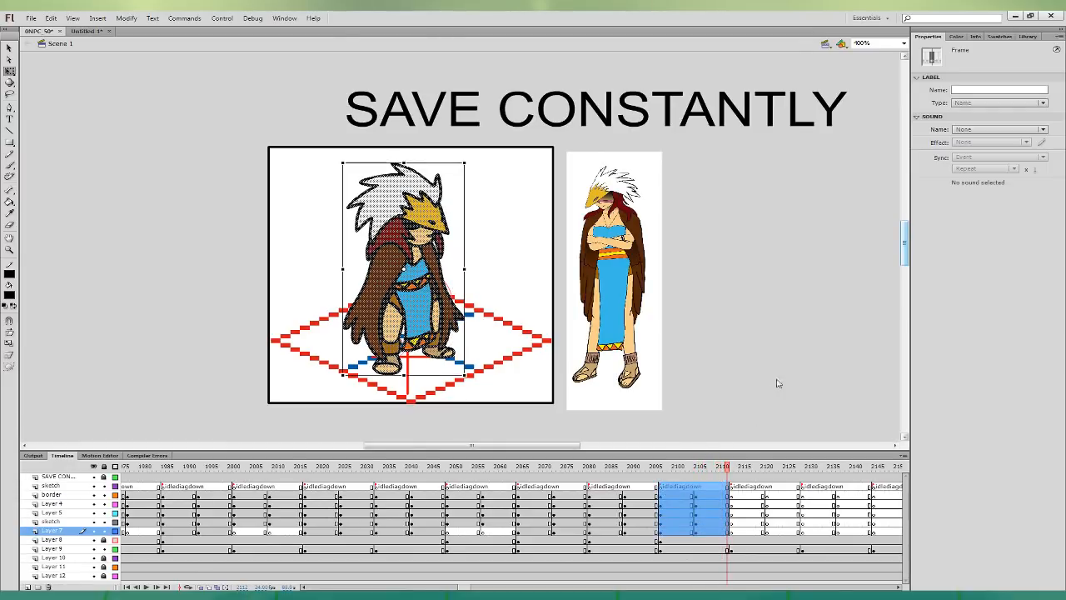
left_click(92, 33)
left_click(64, 524, "shift")
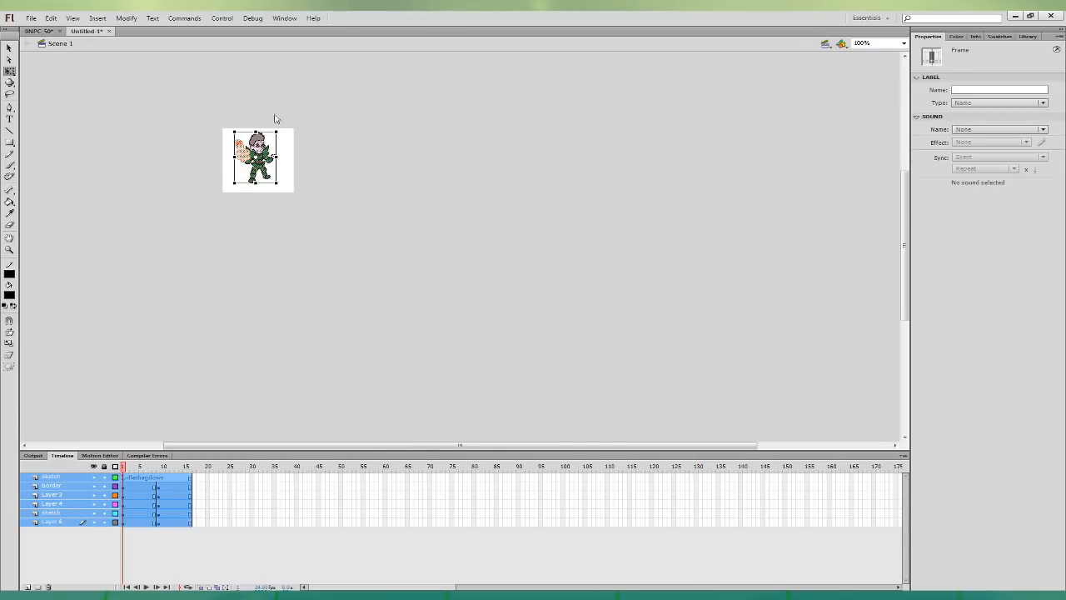
left_click(241, 343)
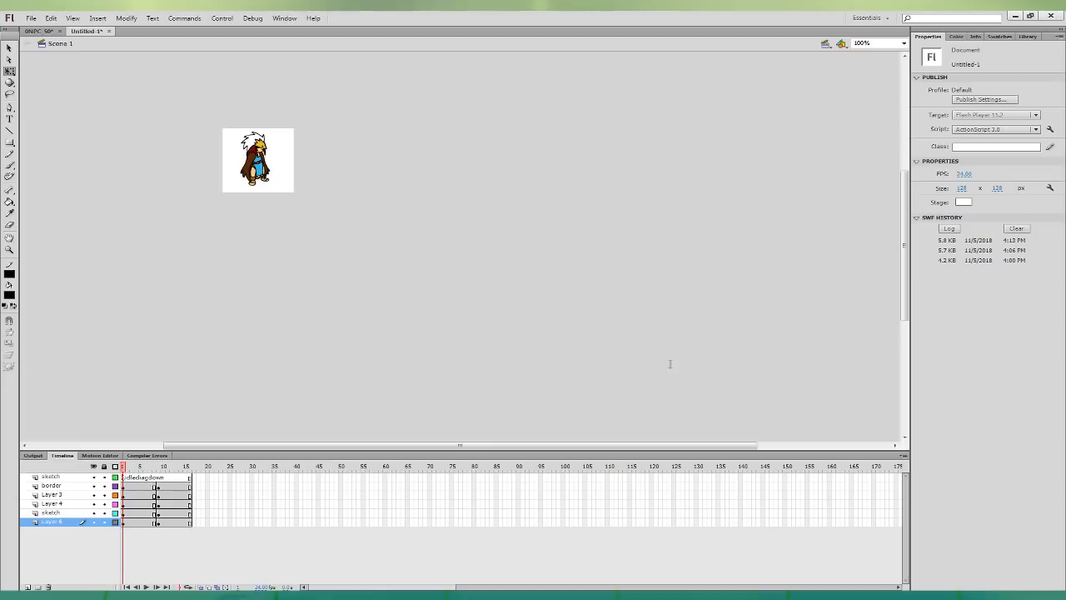
- Return to the 0NPC_50 document, go to the next idlediagdown pose at frame 2112, and save the file
left_click(41, 32)
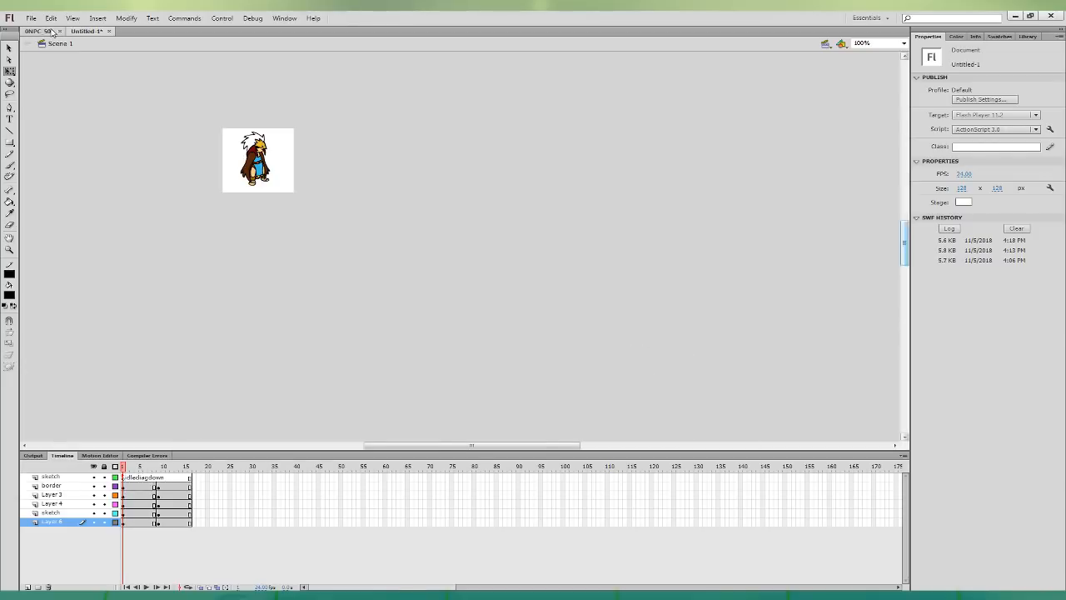
left_click(732, 531)
left_click(733, 530)
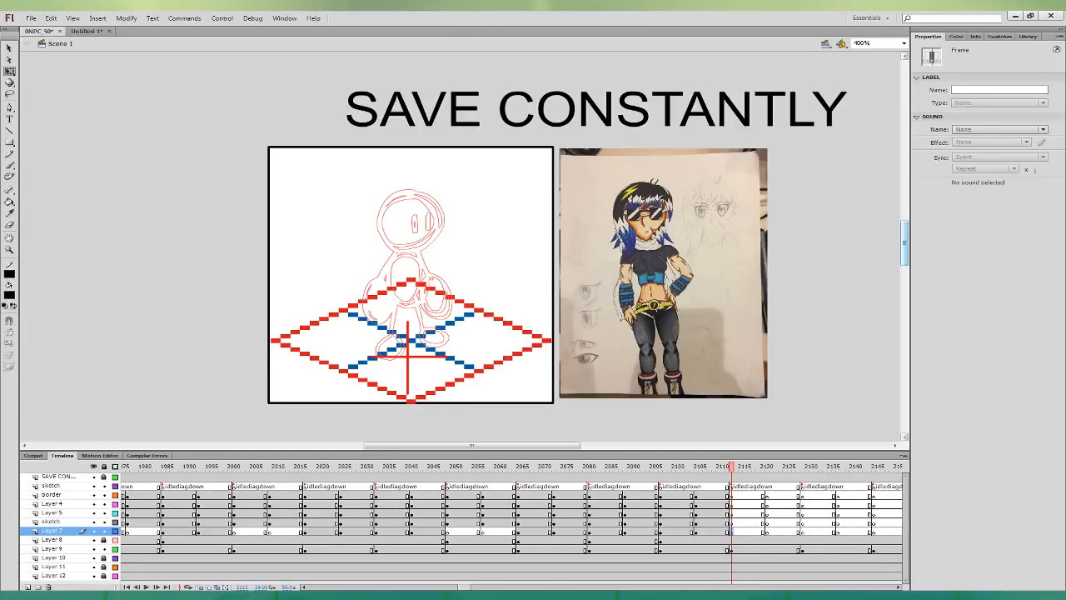
key("ctrl+s")
- Ink the sunglasses' black outline and the pointed shapes above them with the Brush on the new pose's border layer
left_click(897, 587)
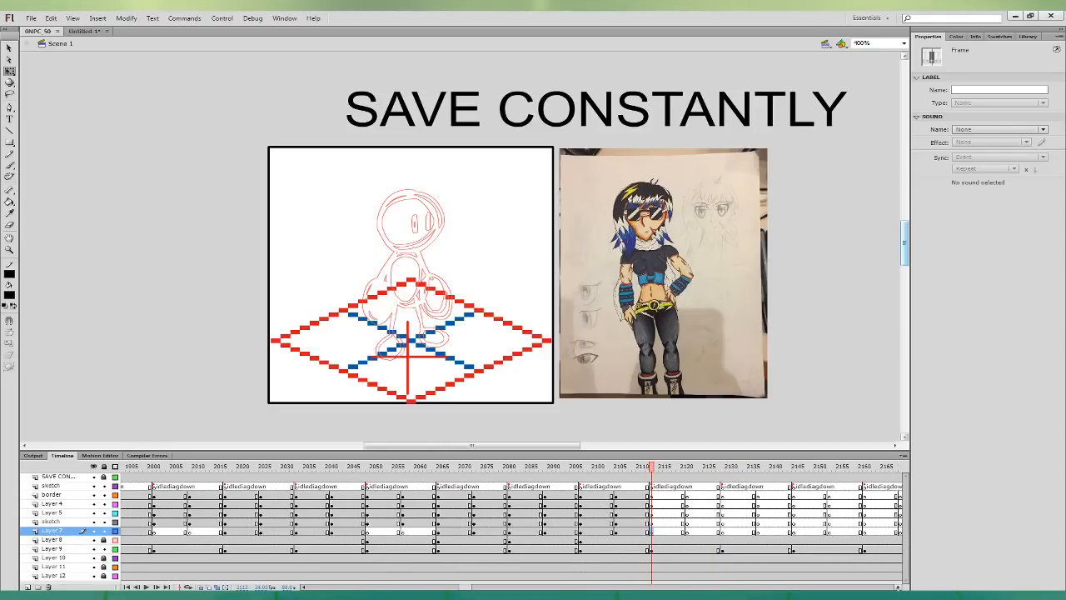
left_click(898, 587)
left_click(603, 495)
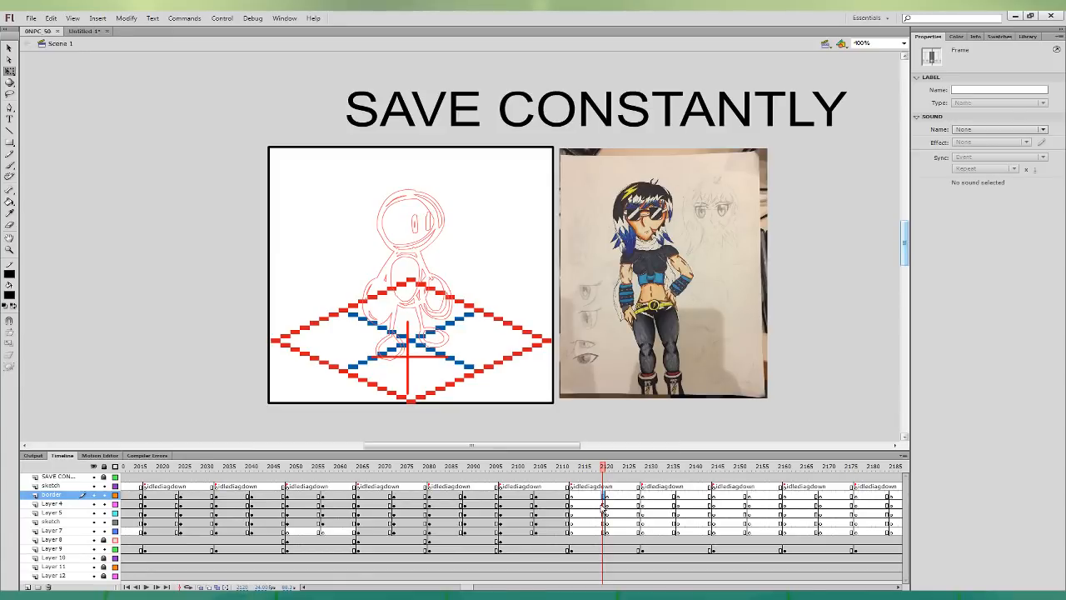
key("b")
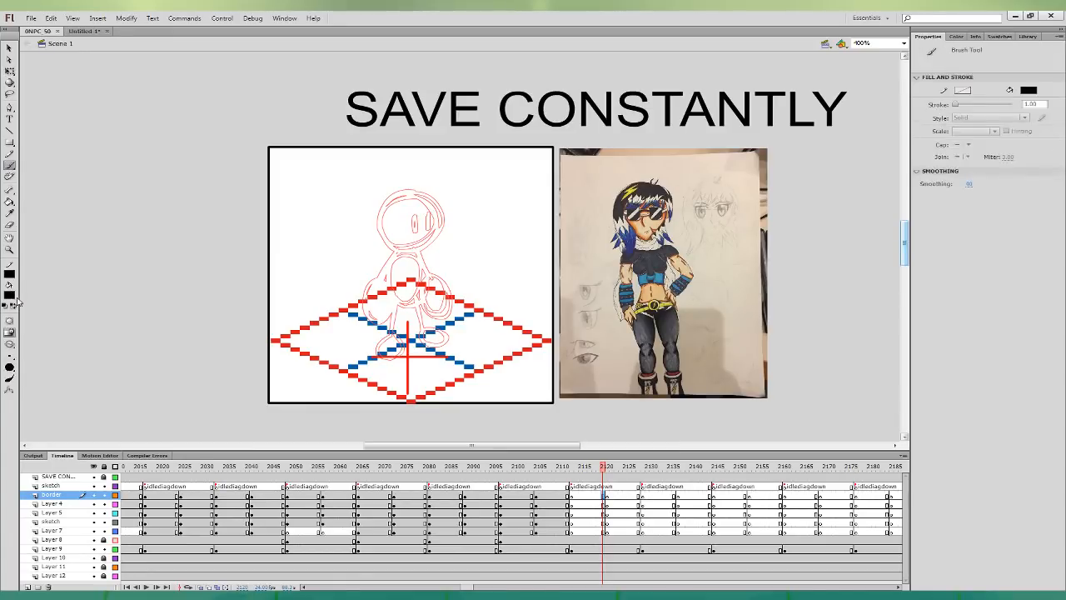
left_click(10, 345)
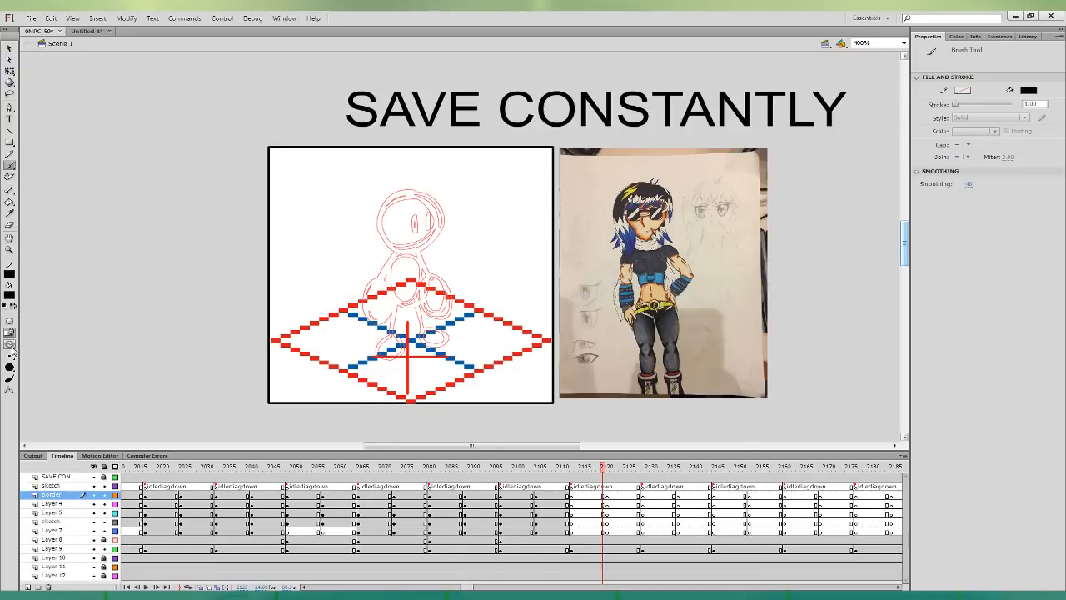
left_click(49, 370)
left_click(604, 495)
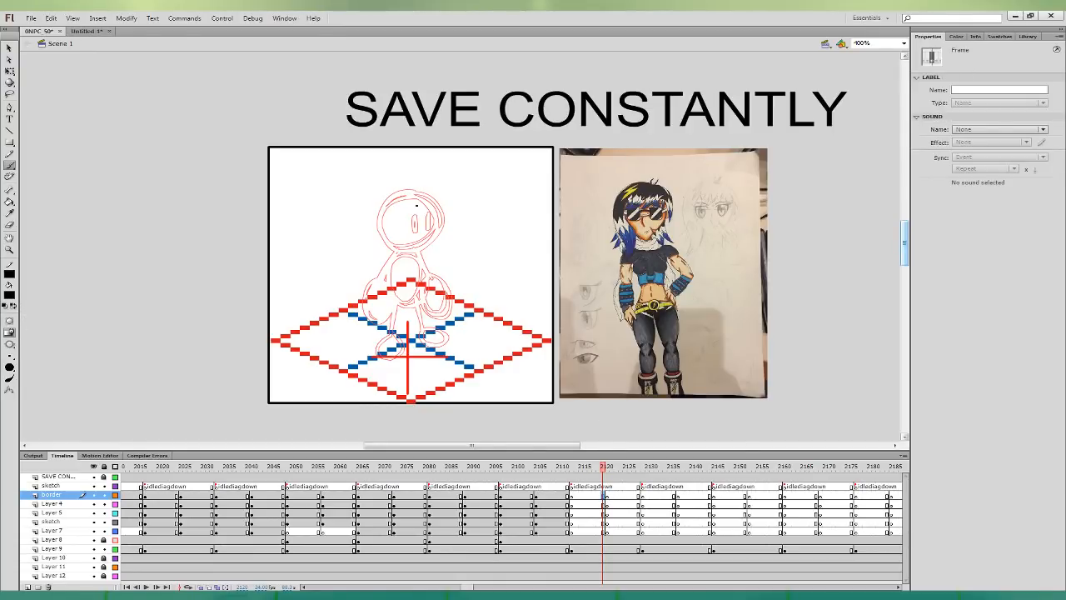
mouse_move(416, 205)
left_mouse_down()
mouse_move(400, 227)
mouse_move(416, 205)
mouse_move(440, 220)
mouse_move(443, 200)
mouse_move(425, 202)
mouse_move(408, 227)
left_mouse_up()
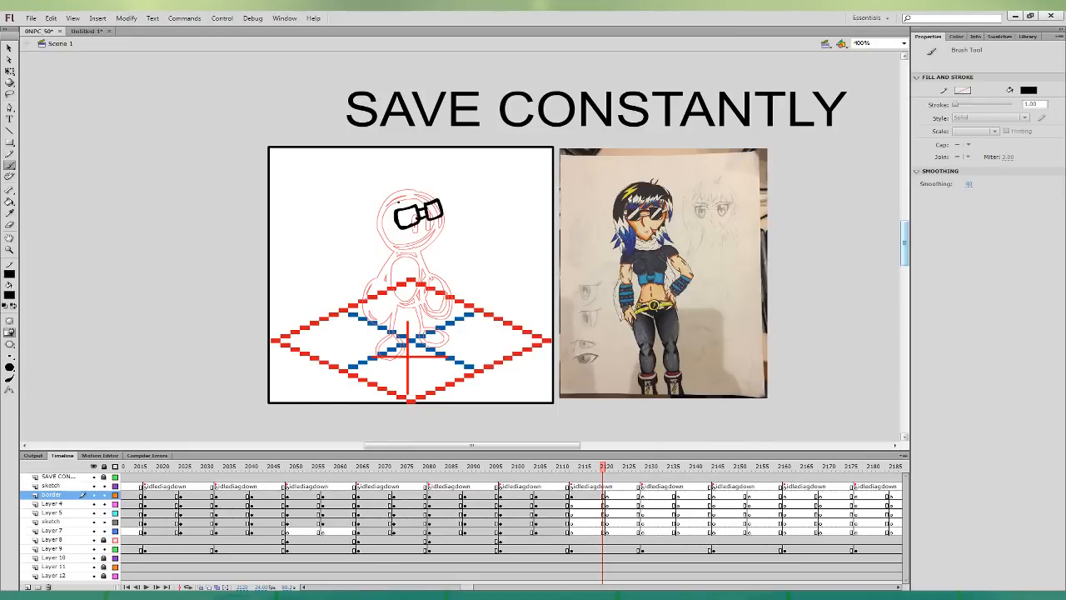
left_click_drag(401, 210, 428, 206)
- Fill both sunglass lenses with black and add diagonal glare streaks across them
left_click(10, 203)
left_click(407, 217)
left_click(430, 210)
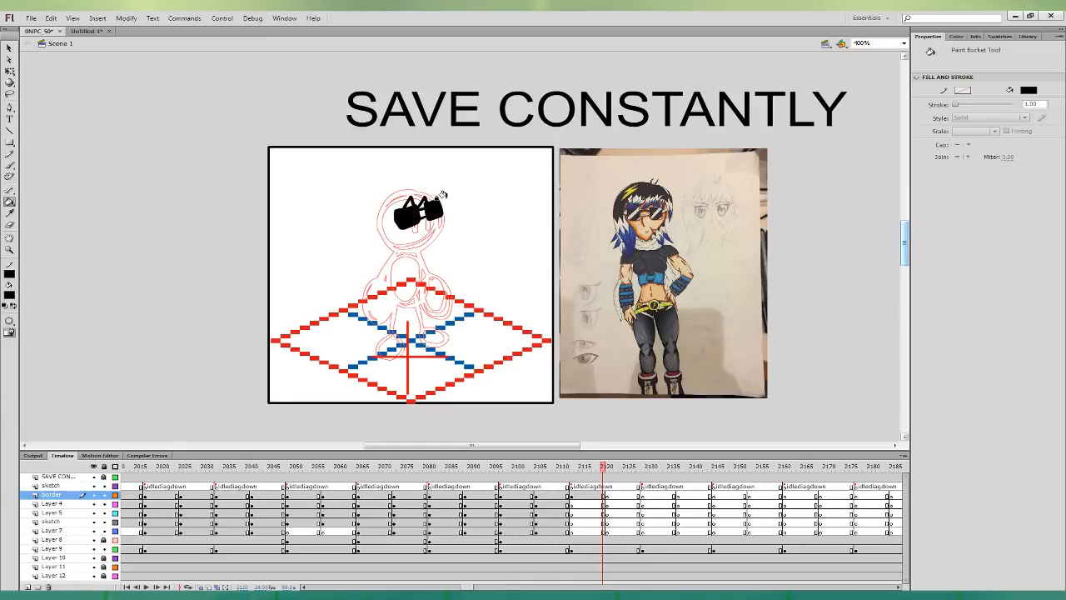
mouse_move(413, 212)
left_mouse_down()
mouse_move(404, 224)
mouse_move(429, 215)
left_mouse_up()
- Ink the top tuft and the long jagged hair on the back side of the head, undoing the first stroke
key("b")
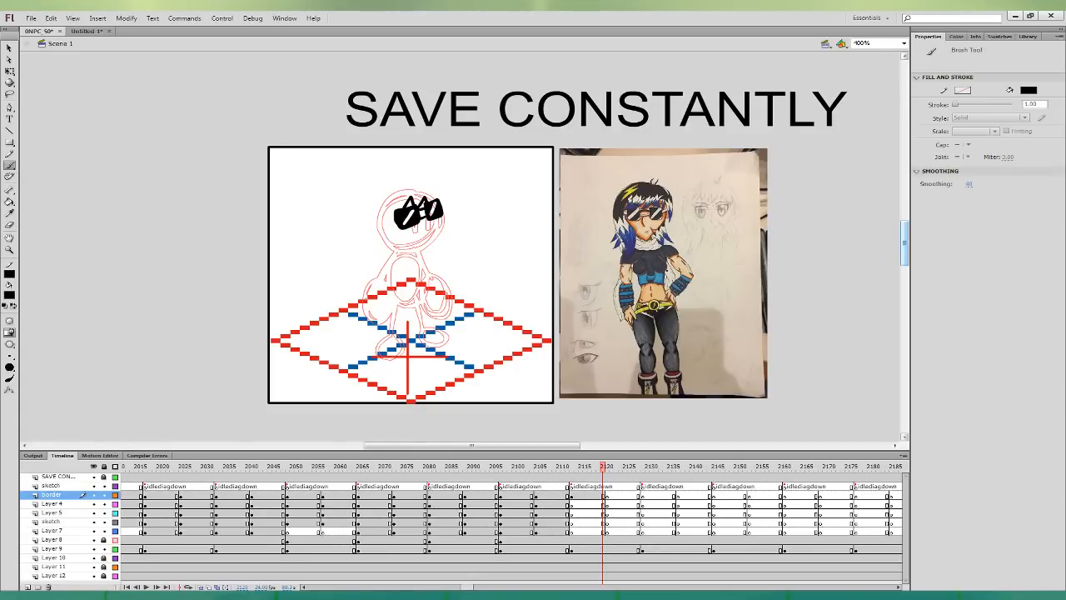
mouse_move(387, 182)
left_mouse_down()
mouse_move(369, 184)
mouse_move(378, 188)
mouse_move(367, 231)
left_mouse_up()
key("ctrl+z")
mouse_move(379, 185)
left_mouse_down()
mouse_move(369, 249)
mouse_move(389, 272)
mouse_move(405, 227)
left_mouse_up()
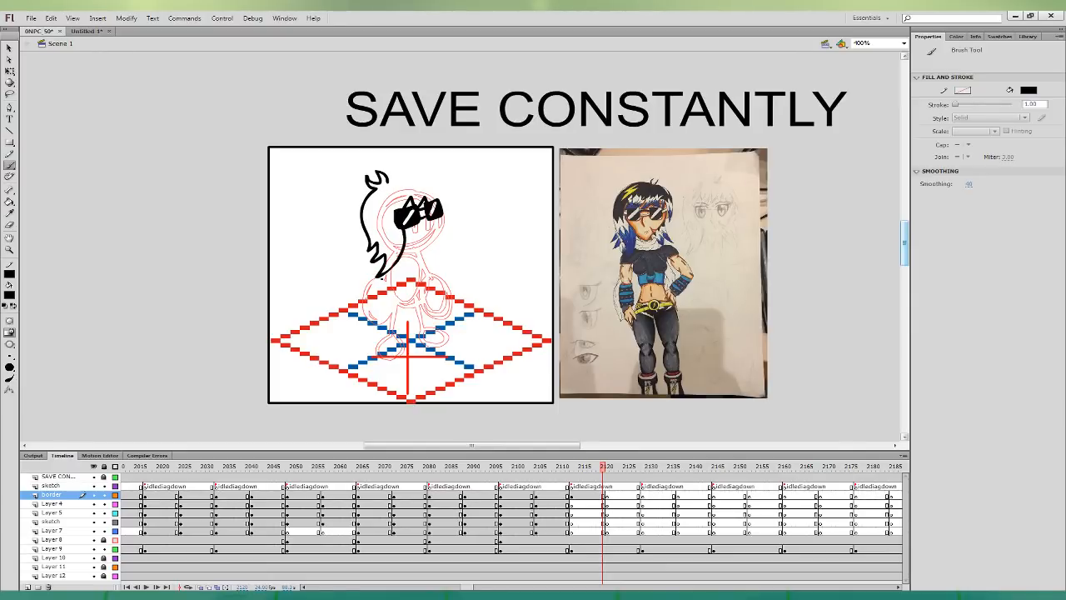
- Complete the hair outline over the crown and far side, adding the jaw line, spiky fringe and inner strands
mouse_move(405, 244)
left_mouse_down()
mouse_move(440, 217)
mouse_move(428, 233)
mouse_move(444, 240)
mouse_move(442, 218)
mouse_move(425, 177)
mouse_move(386, 180)
mouse_move(387, 221)
mouse_move(395, 190)
left_mouse_up()
key("ctrl+z")
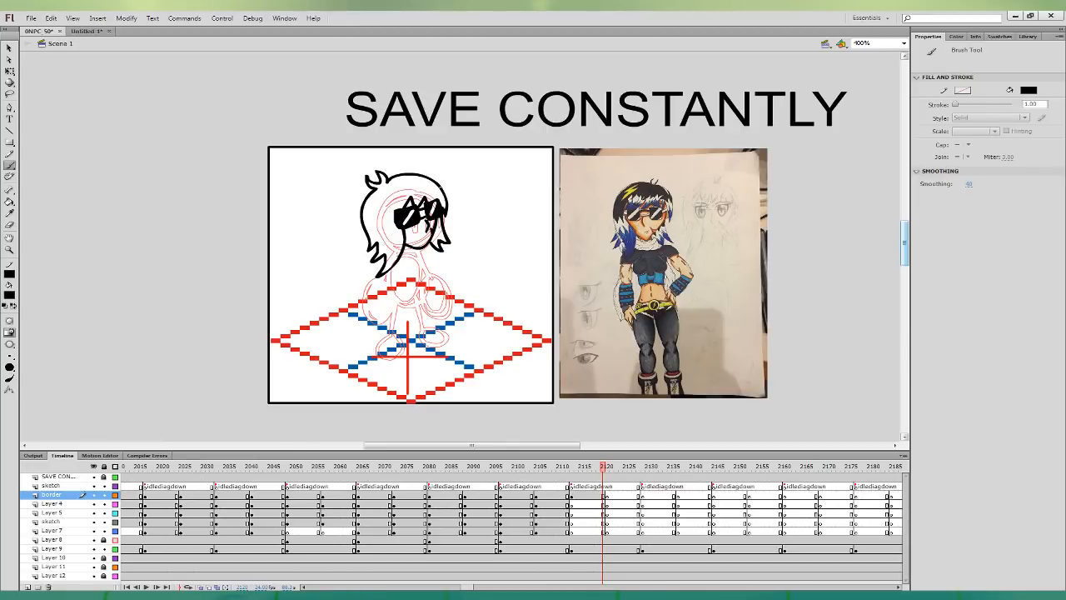
mouse_move(441, 188)
left_mouse_down()
mouse_move(409, 183)
mouse_move(393, 198)
mouse_move(394, 223)
mouse_move(372, 227)
mouse_move(395, 244)
left_mouse_up()
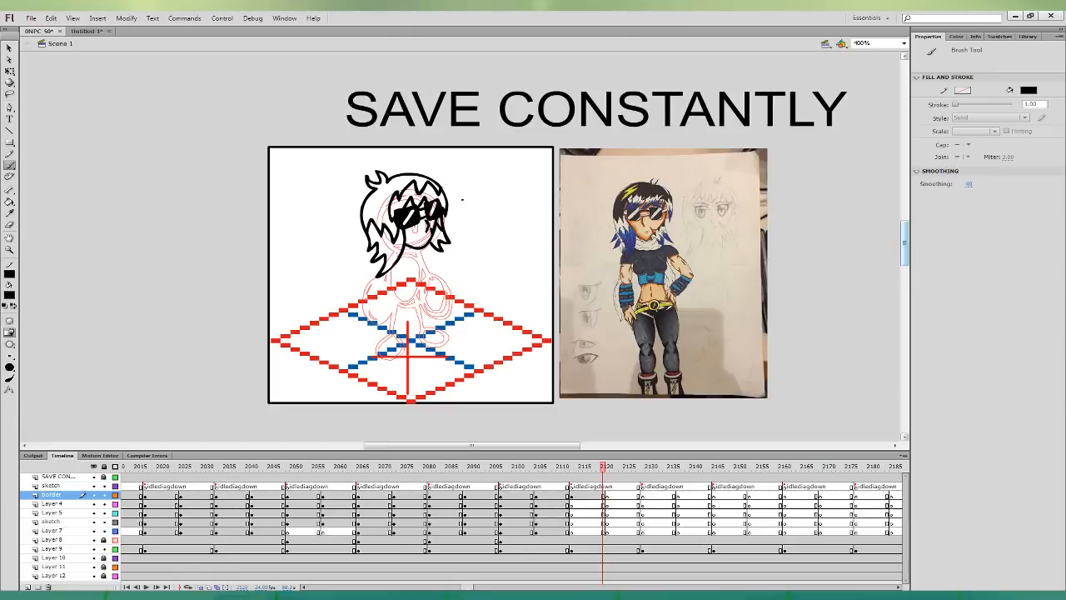
mouse_move(388, 185)
left_mouse_down()
mouse_move(375, 195)
mouse_move(379, 218)
mouse_move(390, 186)
left_mouse_up()
- Reposition and slightly skew the inked head on the border layer with Free Transform
left_click(610, 495)
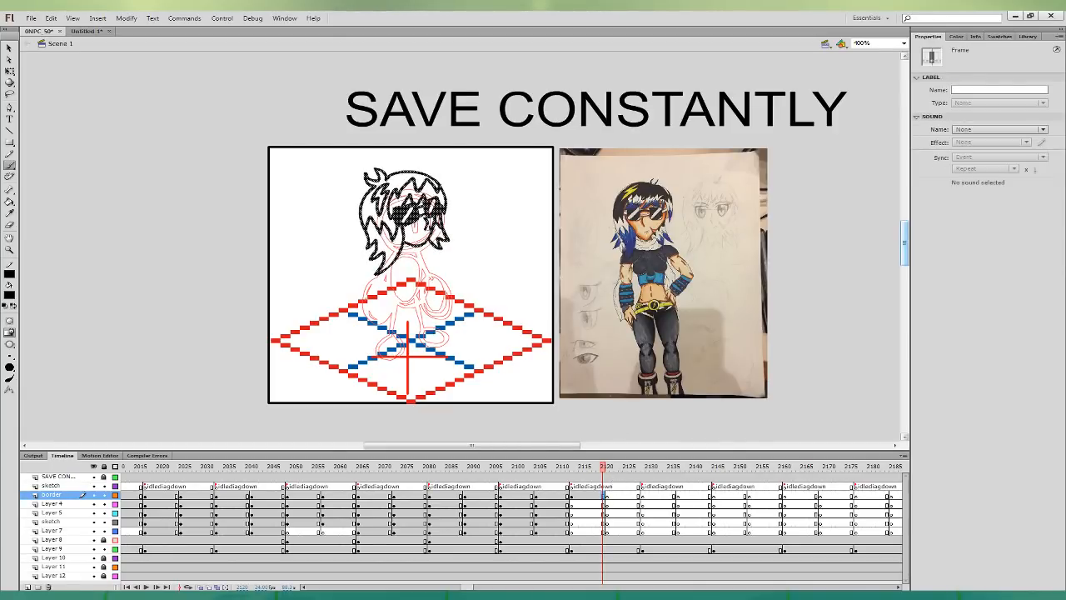
key("q")
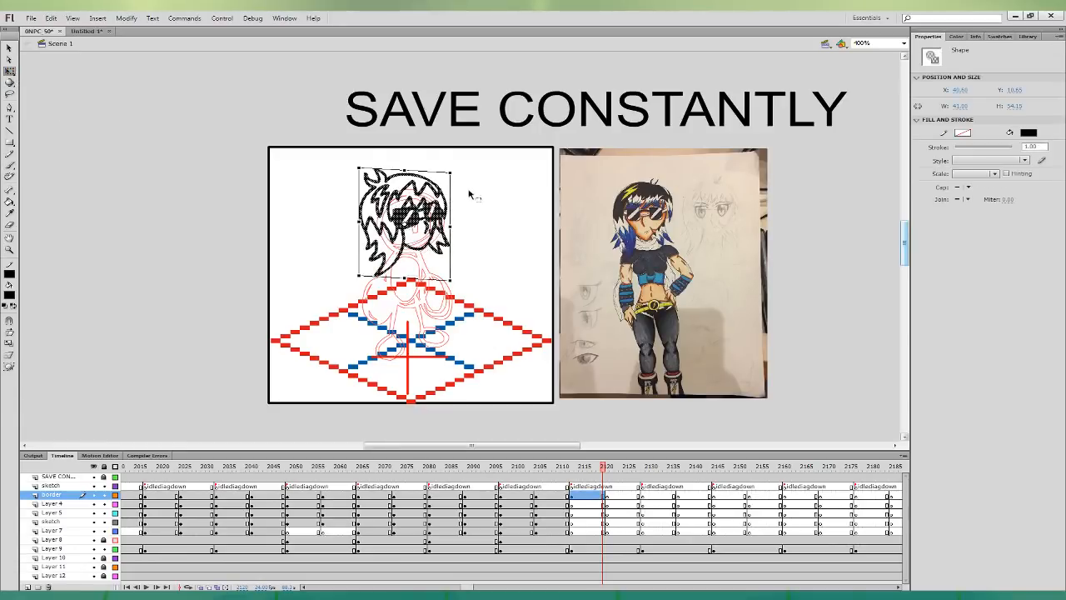
left_click(469, 195)
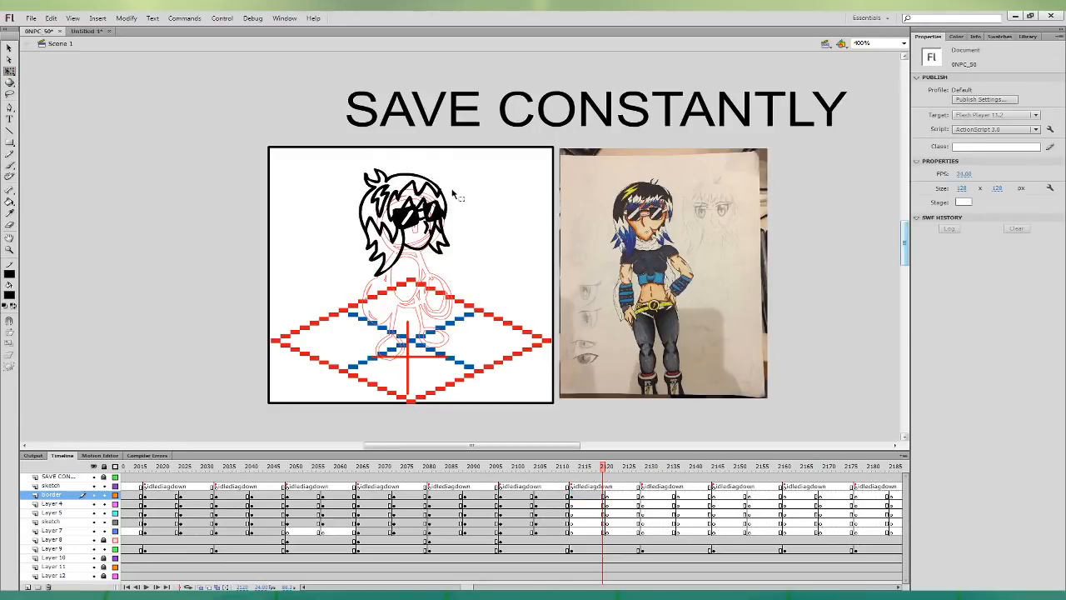
left_click(452, 197)
left_click(449, 193)
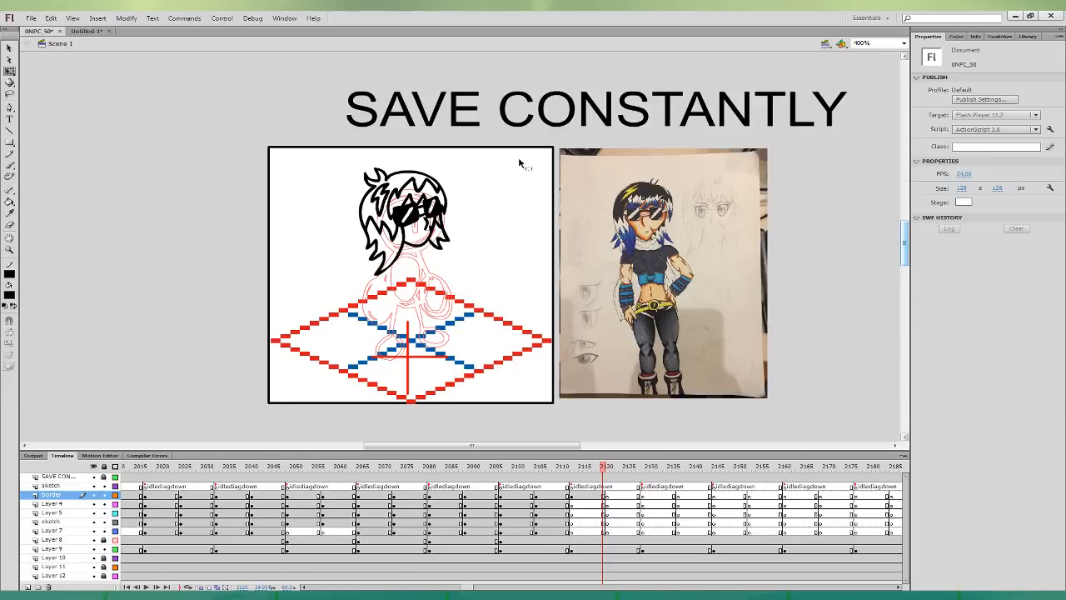
- Set the brush colour back to black and ink the curved scarf edge beneath the chin, undoing a misplaced stroke
key("k")
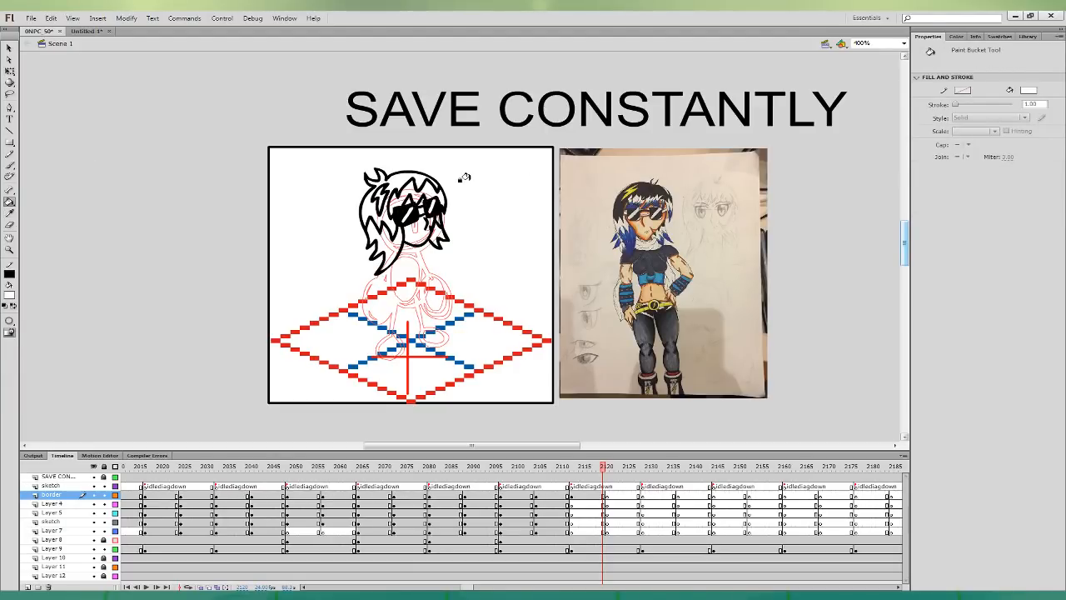
key("b")
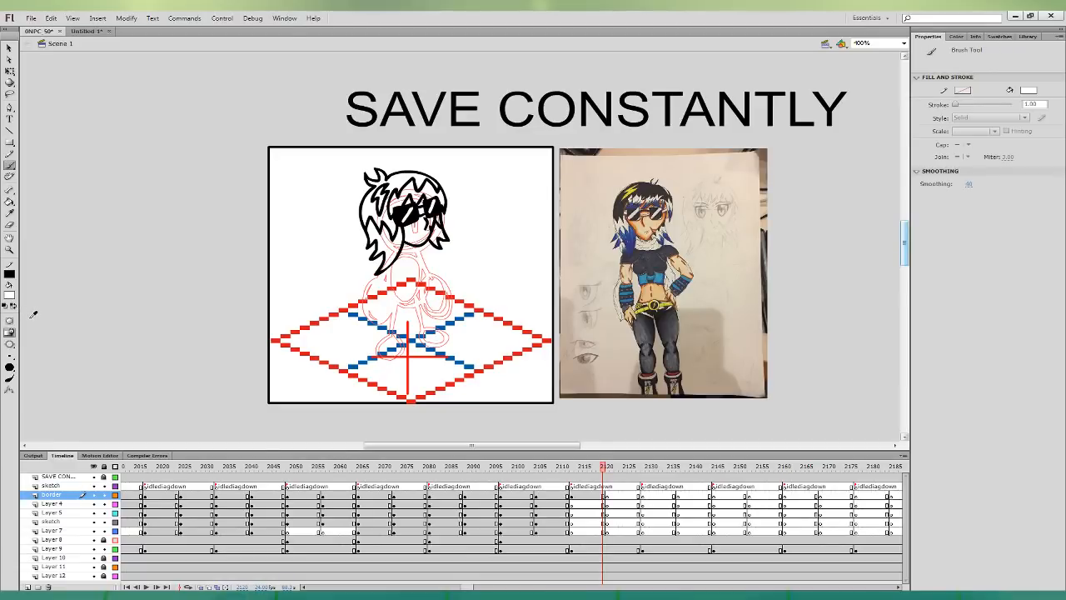
left_click(27, 306)
left_click(604, 496)
mouse_move(400, 252)
left_mouse_down()
mouse_move(423, 255)
mouse_move(430, 247)
mouse_move(410, 257)
mouse_move(431, 239)
left_mouse_up()
key("ctrl+z")
- Ink the rounded chest and crop top, waist and belt outlines beneath the scarf on Layer 5, undoing misplaced strokes
left_click(604, 513)
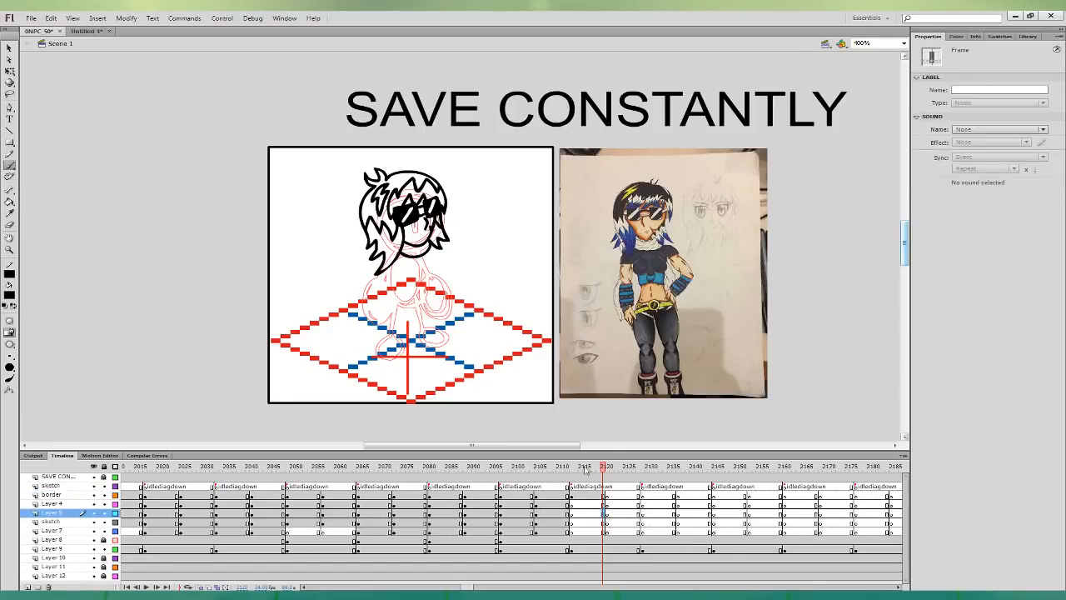
mouse_move(386, 249)
left_mouse_down()
mouse_move(389, 280)
mouse_move(415, 278)
mouse_move(429, 274)
mouse_move(424, 243)
left_mouse_up()
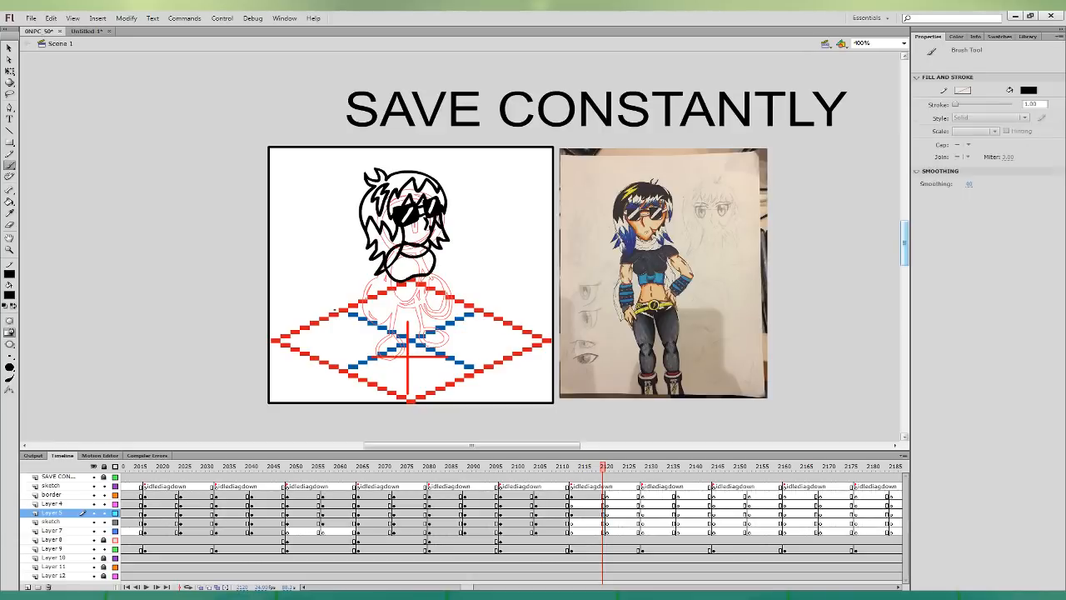
mouse_move(390, 275)
left_mouse_down()
mouse_move(422, 284)
mouse_move(428, 275)
mouse_move(392, 283)
mouse_move(415, 287)
mouse_move(428, 273)
mouse_move(414, 304)
left_mouse_up()
key("ctrl+z")
key("ctrl+z")
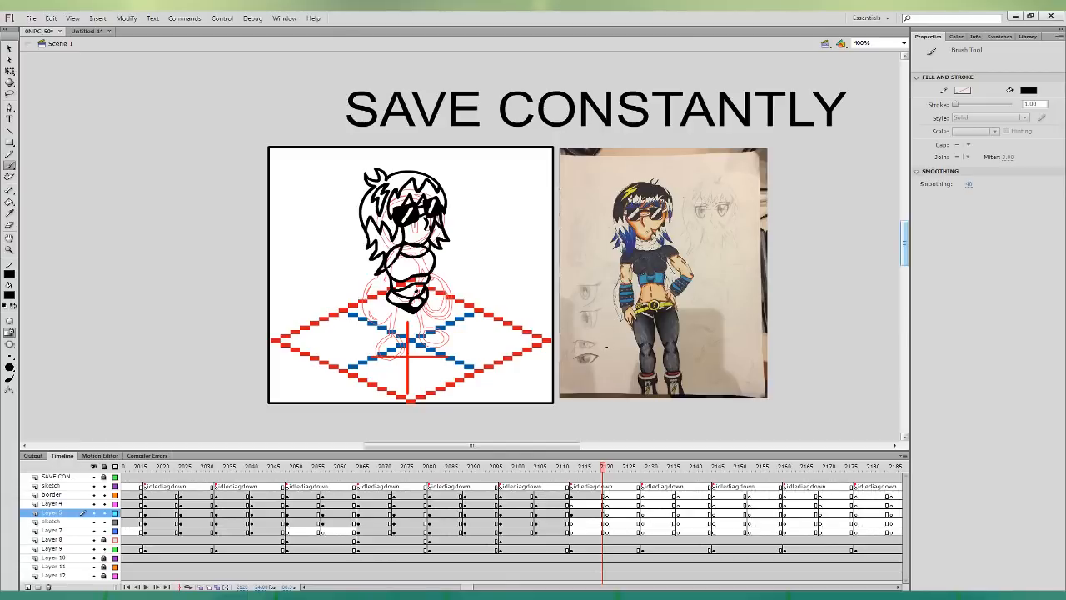
key("v")
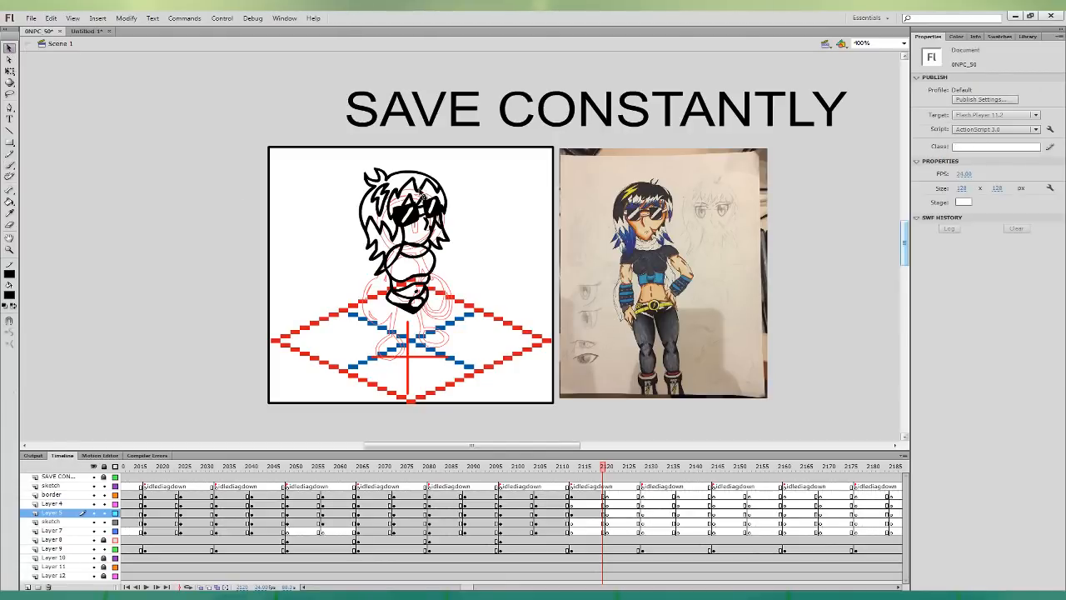
left_click(435, 205)
left_click(434, 197)
- Ink both boots with their cuffs on the lower sketch layer, undoing the misplaced first leg strokes
left_click(605, 521)
key("b")
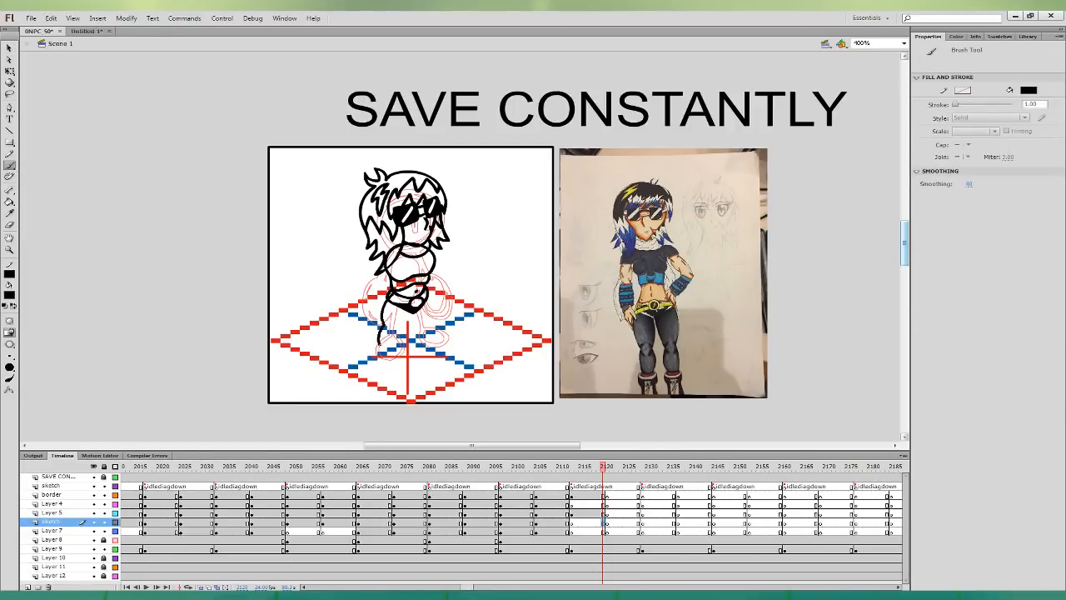
mouse_move(379, 344)
left_mouse_down()
mouse_move(377, 370)
mouse_move(396, 342)
mouse_move(390, 372)
left_mouse_up()
key("ctrl+z")
key("ctrl+z")
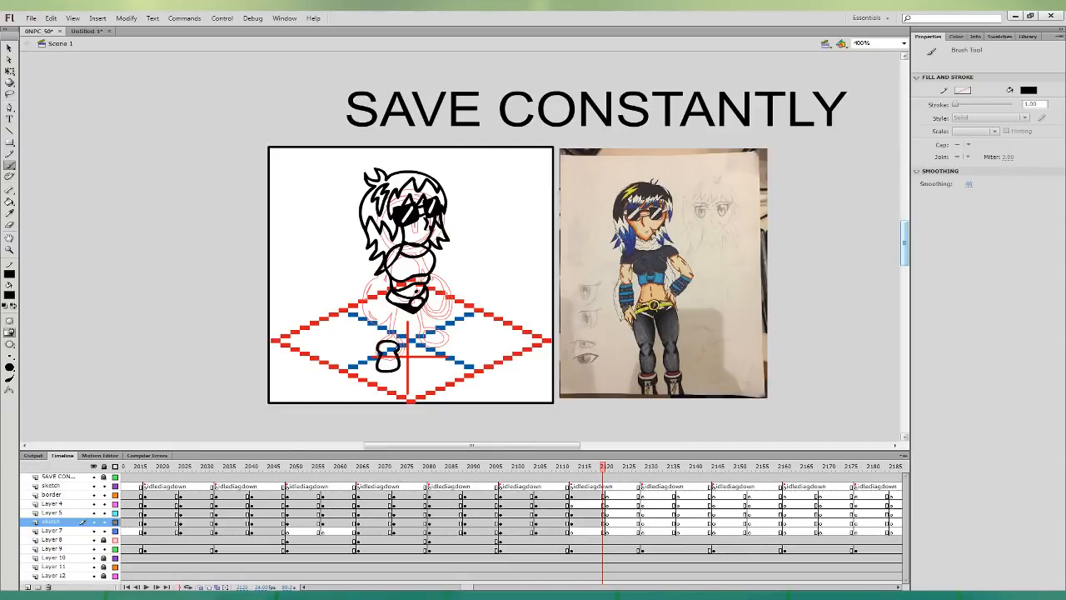
mouse_move(439, 333)
left_mouse_down()
mouse_move(417, 341)
mouse_move(450, 357)
mouse_move(434, 344)
left_mouse_up()
- Ink the leg on the scarf-tail side from hip to boot, undoing and redoing strokes until it fits
left_click_drag(389, 296, 384, 308)
key("ctrl+z")
key("ctrl+z")
key("ctrl+z")
left_click_drag(385, 308, 384, 341)
key("ctrl+z")
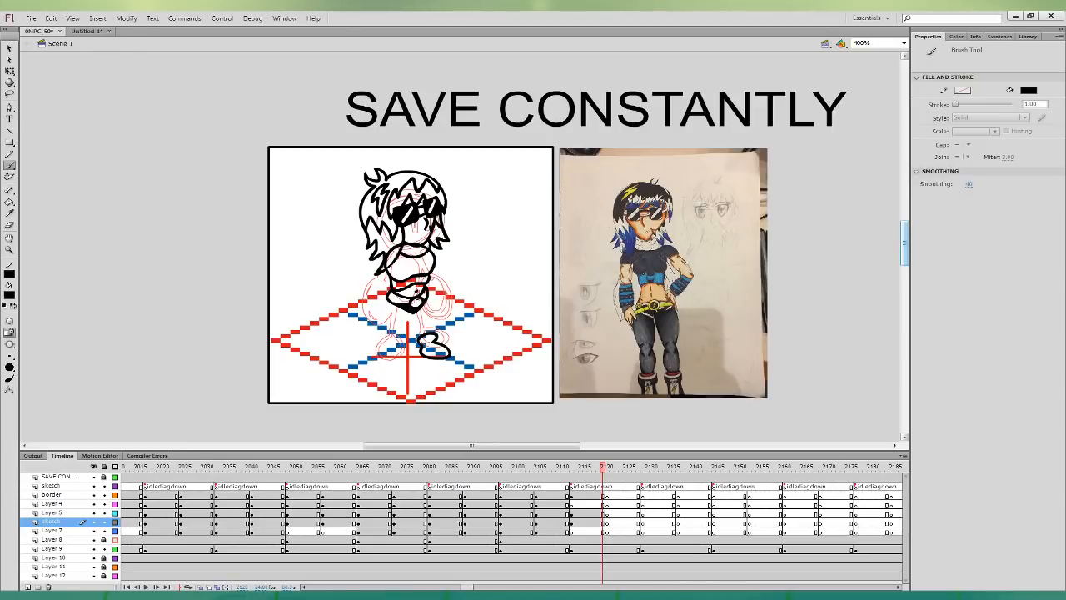
key("ctrl+y")
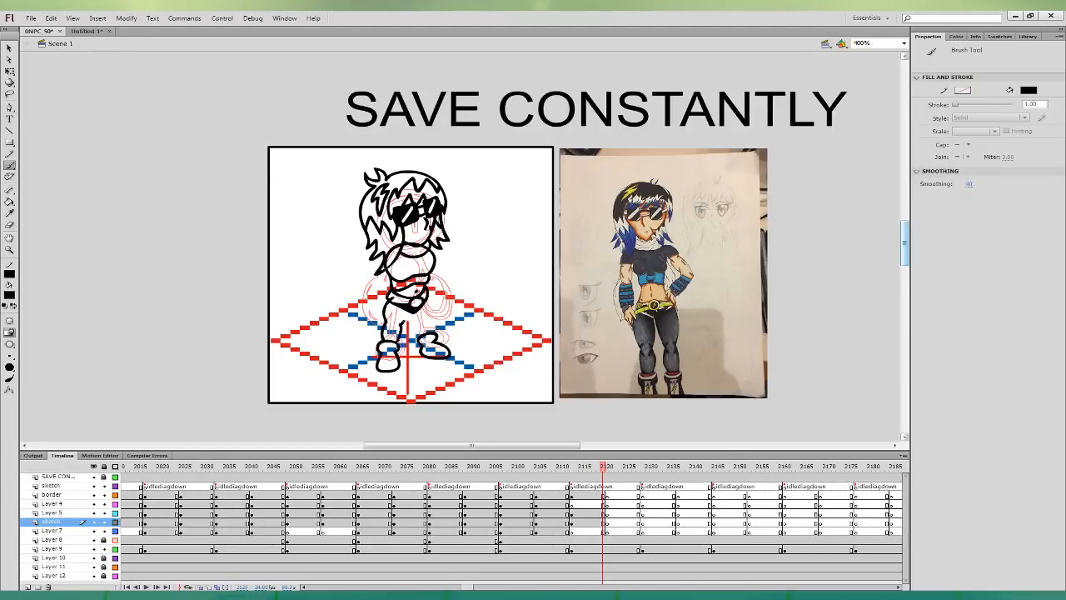
- Ink the other leg from the belt down to its boot
mouse_move(408, 313)
left_mouse_down()
mouse_move(400, 341)
mouse_move(419, 322)
left_mouse_up()
key("ctrl+z")
key("ctrl+y")
- Nudge and adjust the far leg and boot under the belt with Free Transform
key("q")
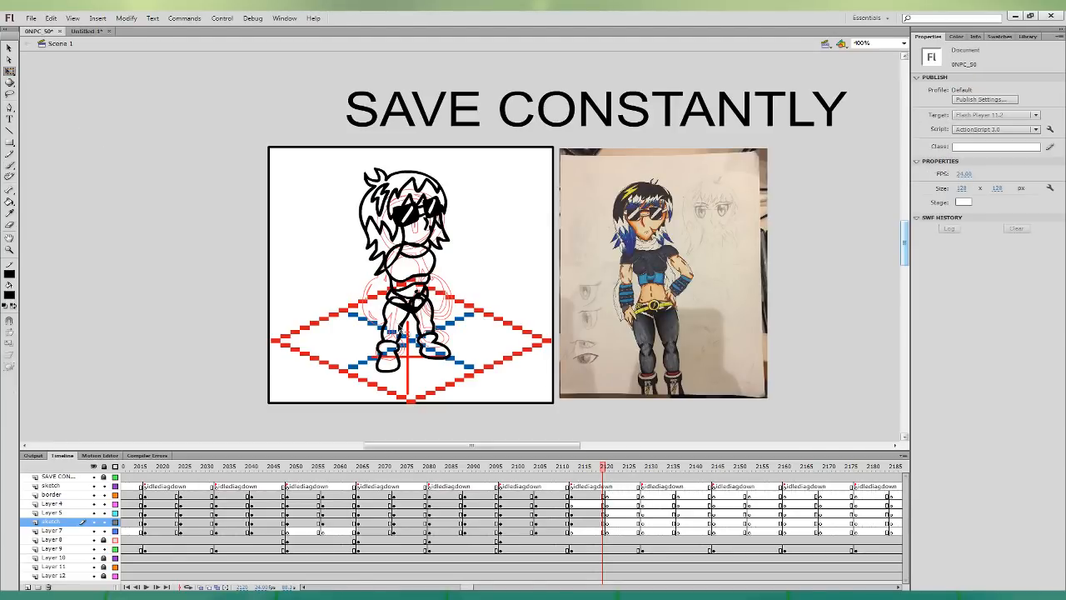
left_click(404, 329)
left_click(433, 315)
key("Up")
left_click(415, 317)
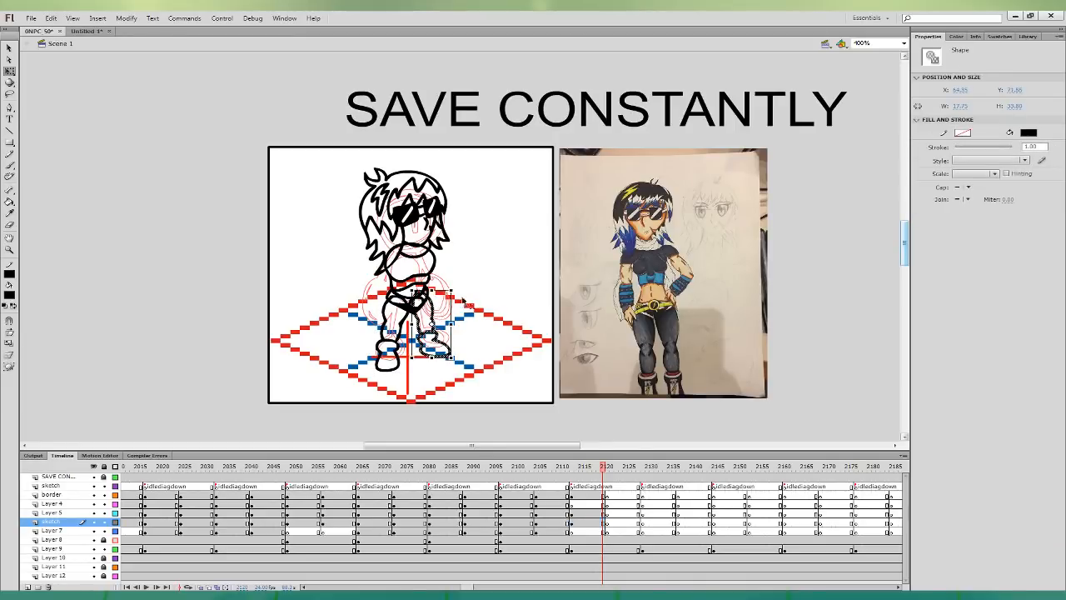
left_click(415, 314)
left_click_drag(415, 314, 423, 309)
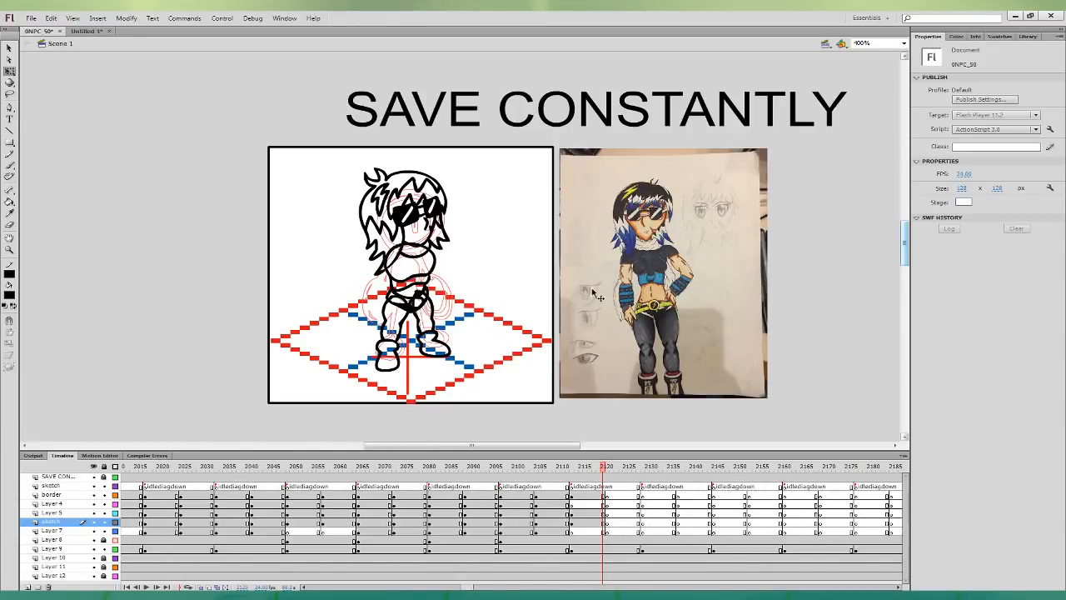
- Ink lightning-bolt details on both boots with the Brush tool on the lower sketch layer
left_click(605, 521)
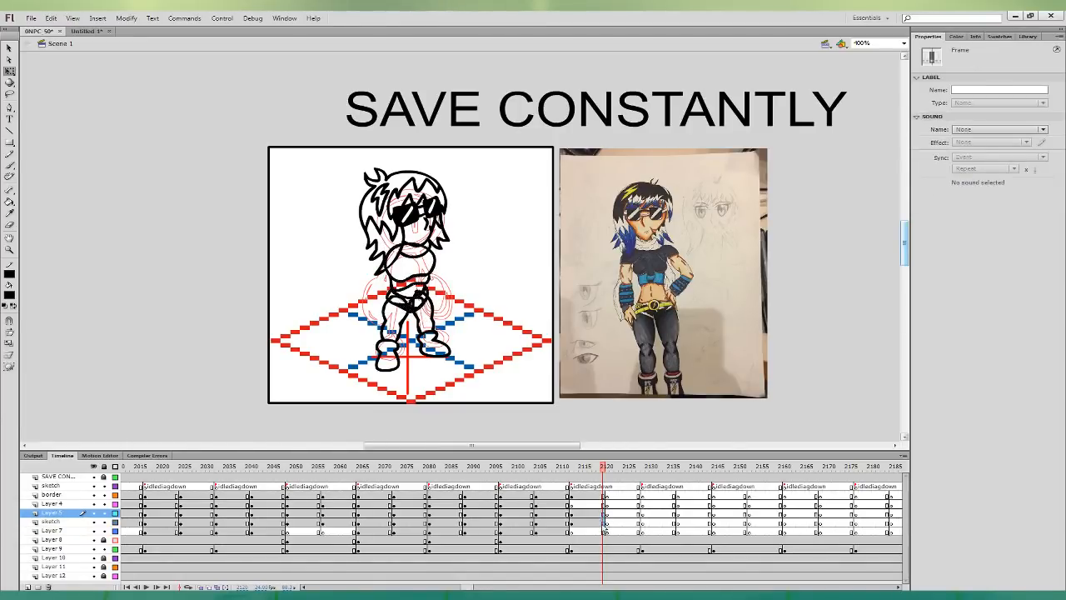
left_click(11, 166)
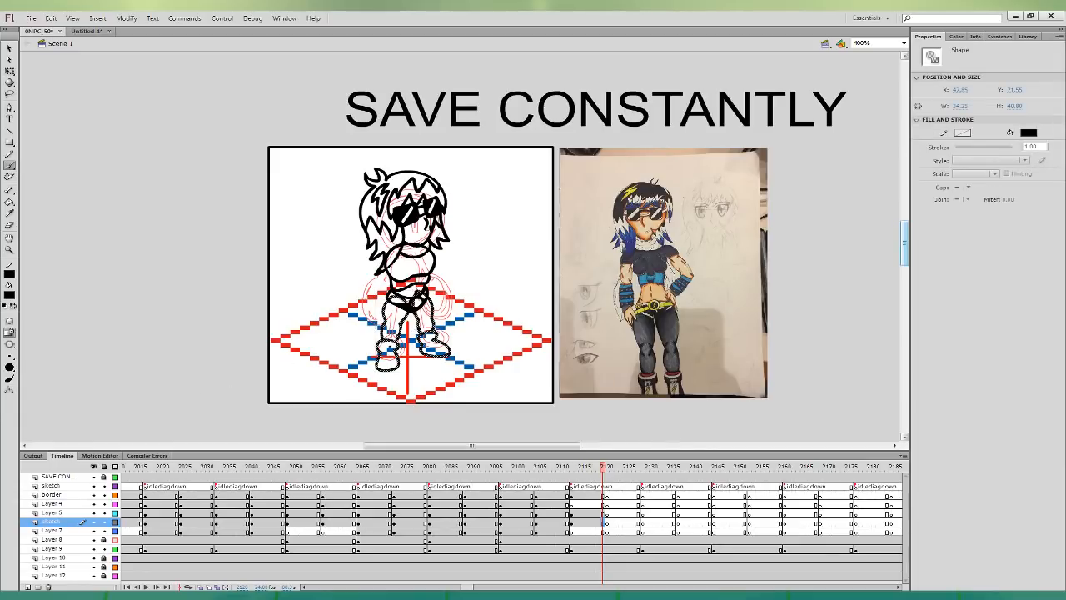
key("ctrl+z")
left_click_drag(386, 350, 384, 366)
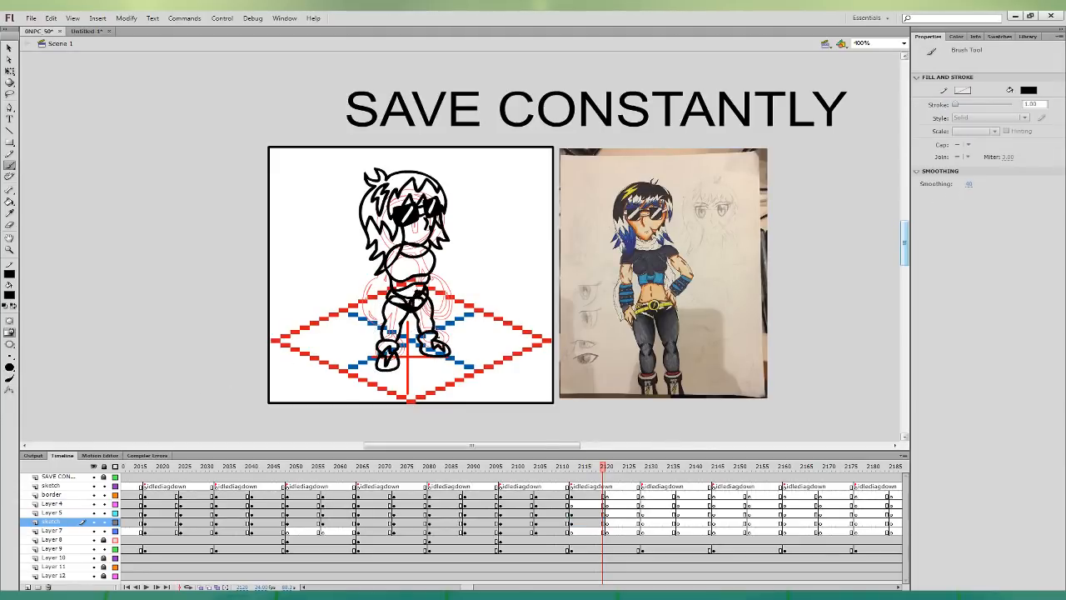
left_click_drag(433, 346, 445, 351)
- Ink the near bent arm with its sleeve, forearm and hand resting on the hip
left_click(573, 522)
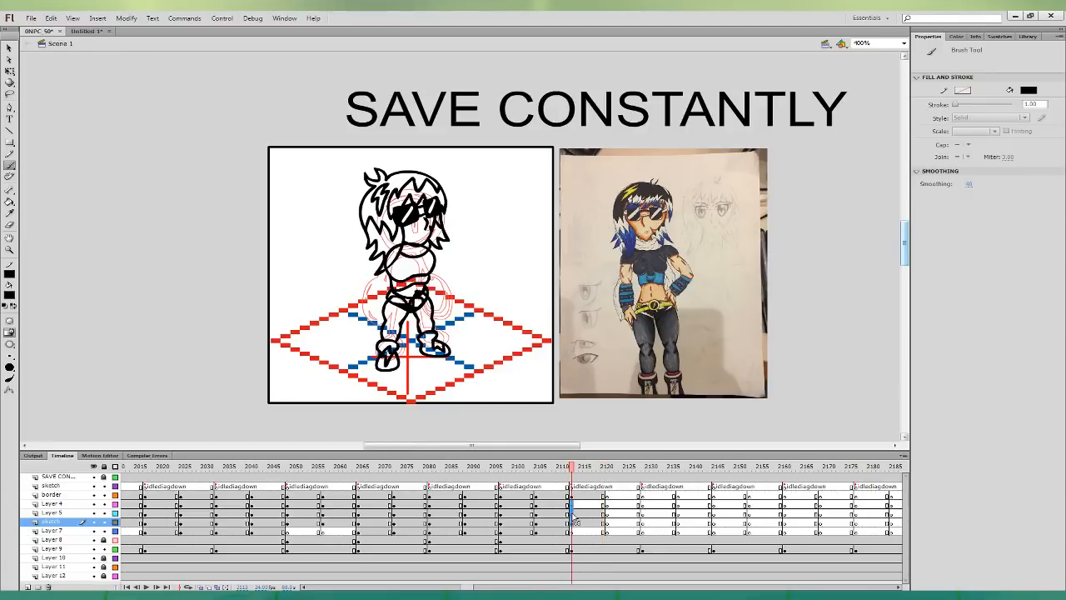
left_click_drag(573, 521, 603, 518)
left_click(605, 517)
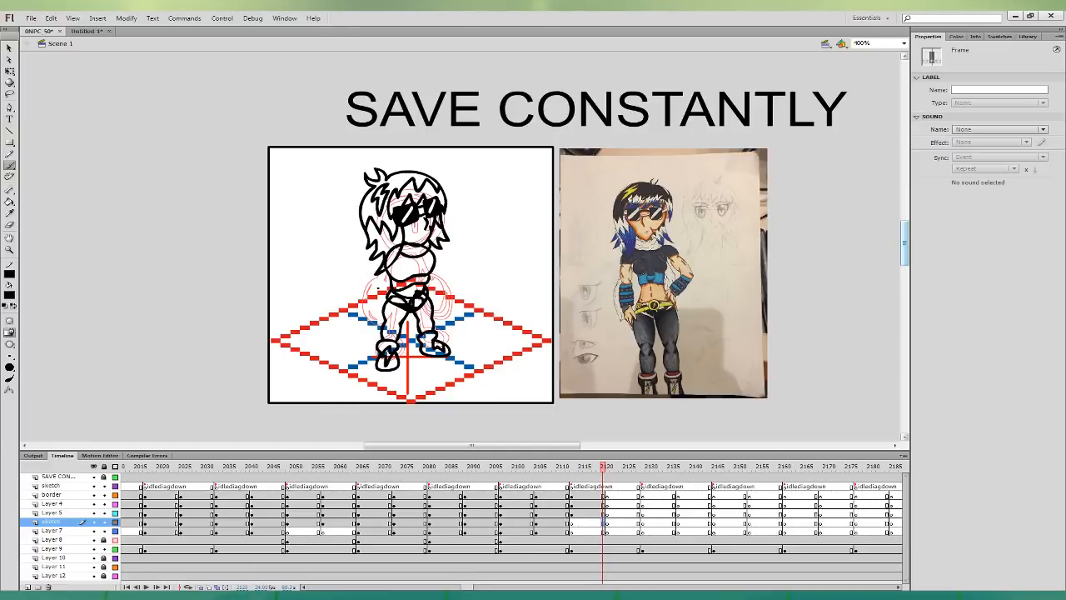
mouse_move(379, 291)
left_mouse_down()
mouse_move(391, 303)
mouse_move(367, 287)
mouse_move(376, 297)
left_mouse_up()
left_click_drag(392, 246, 368, 279)
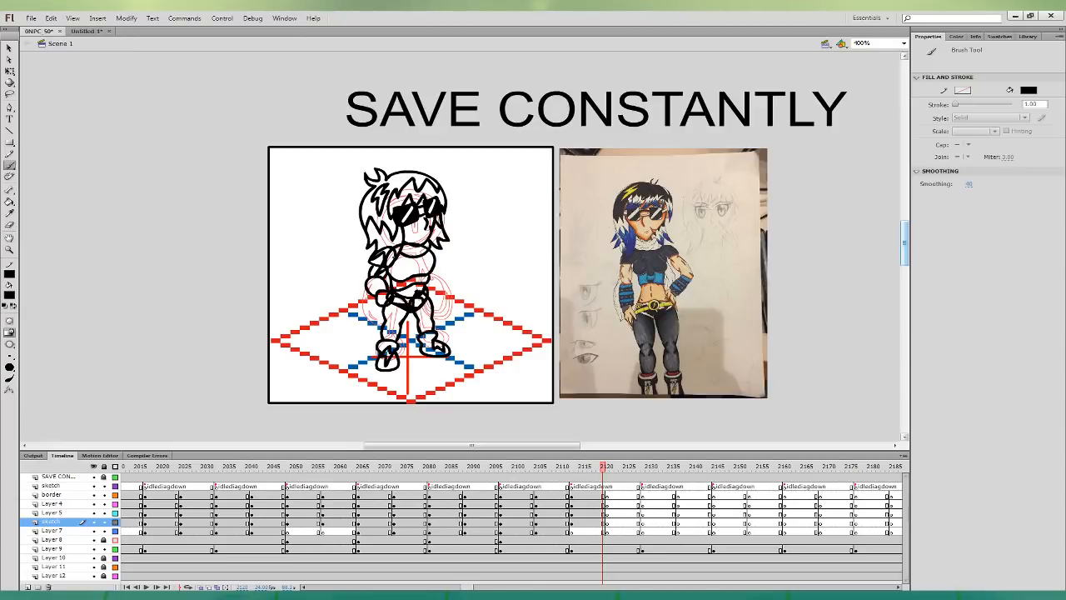
- Undo the last arm strokes and redraw the near arm with a sleeve cuff and a bulkier wristband
key("ctrl+z")
key("ctrl+z")
key("ctrl+z")
key("ctrl+z")
mouse_move(385, 288)
left_mouse_down()
mouse_move(363, 286)
mouse_move(388, 291)
left_mouse_up()
key("ctrl+z")
mouse_move(393, 247)
left_mouse_down()
mouse_move(369, 261)
mouse_move(388, 264)
mouse_move(367, 253)
mouse_move(367, 263)
left_mouse_up()
key("ctrl+z")
key("ctrl+z")
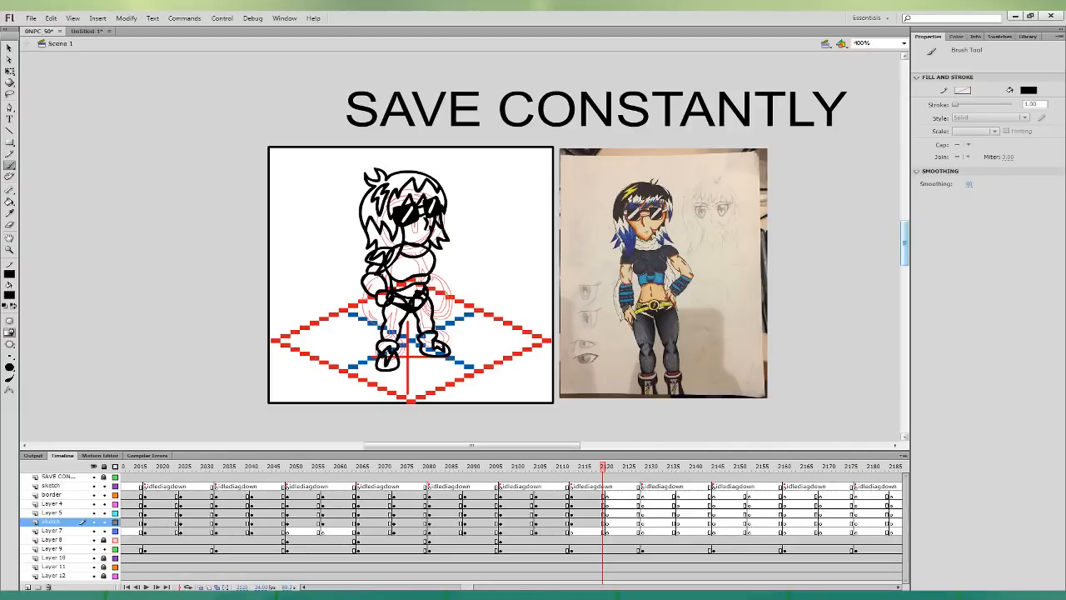
- Ink the long scarf tail behind the back on Layer 7 and fill the scarf with off-white sampled from the reference
left_click(605, 531)
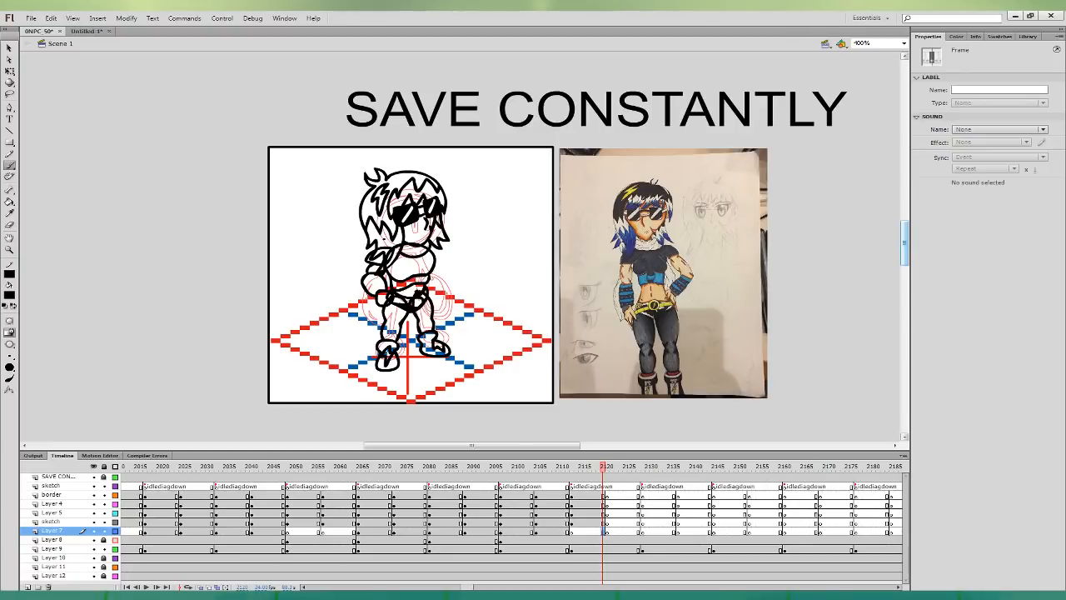
mouse_move(385, 240)
left_mouse_down()
mouse_move(333, 329)
mouse_move(359, 298)
mouse_move(376, 243)
left_mouse_up()
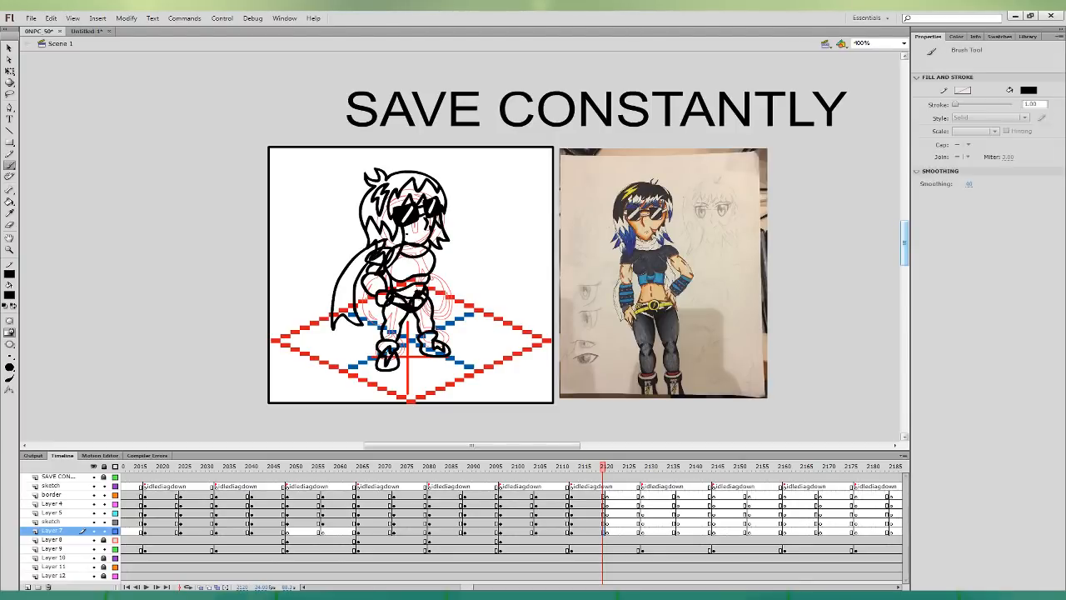
left_click(10, 213)
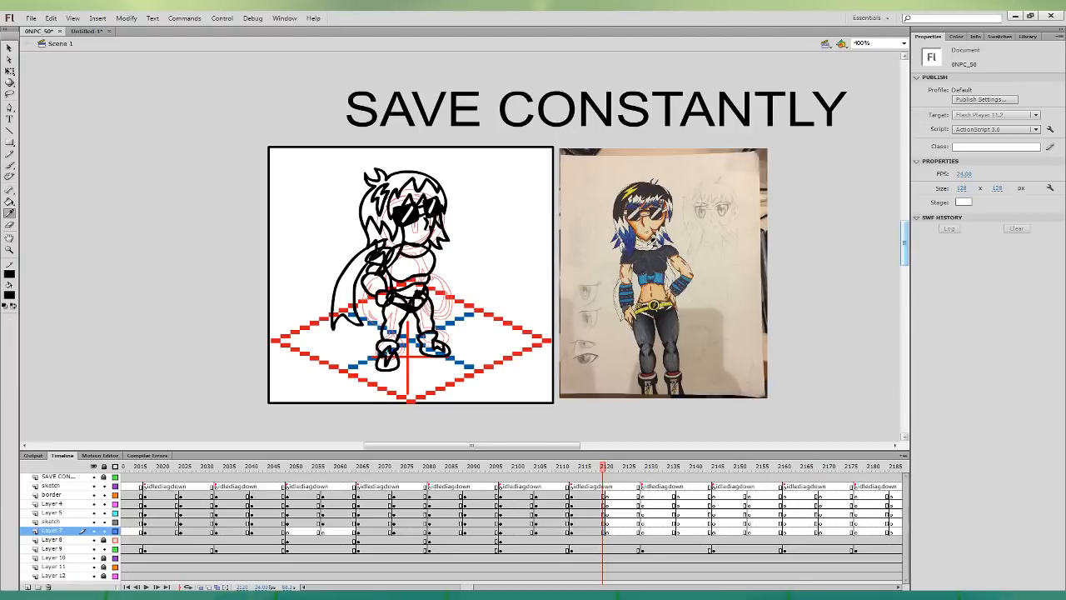
left_click(649, 247)
left_click(338, 274)
- Fill the face, near arm, hand and midriff with the skin tone sampled from the reference face
left_click(10, 213)
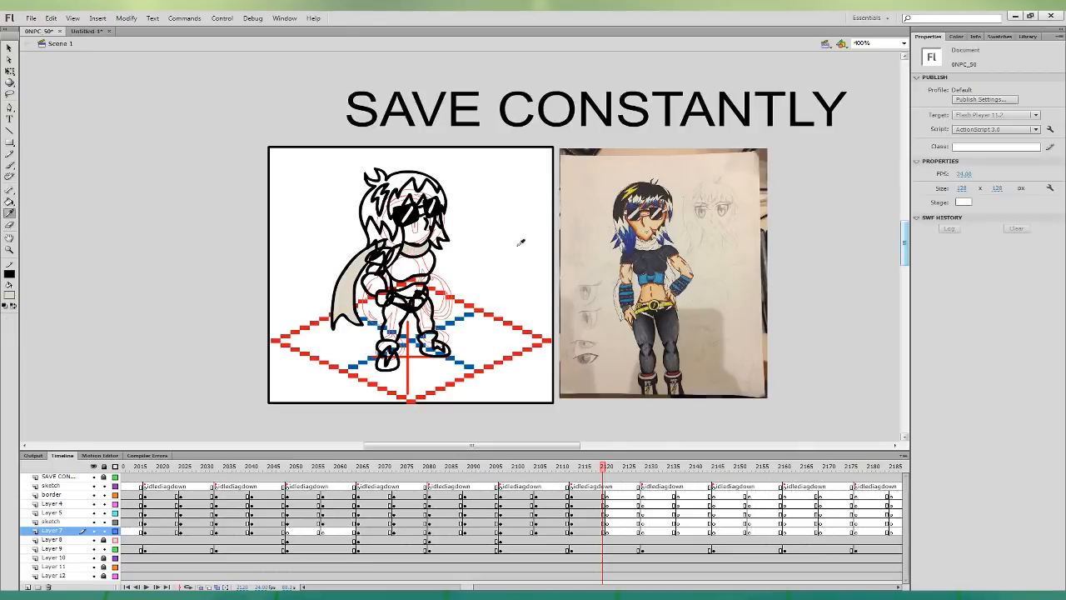
left_click(643, 225)
left_click(414, 227)
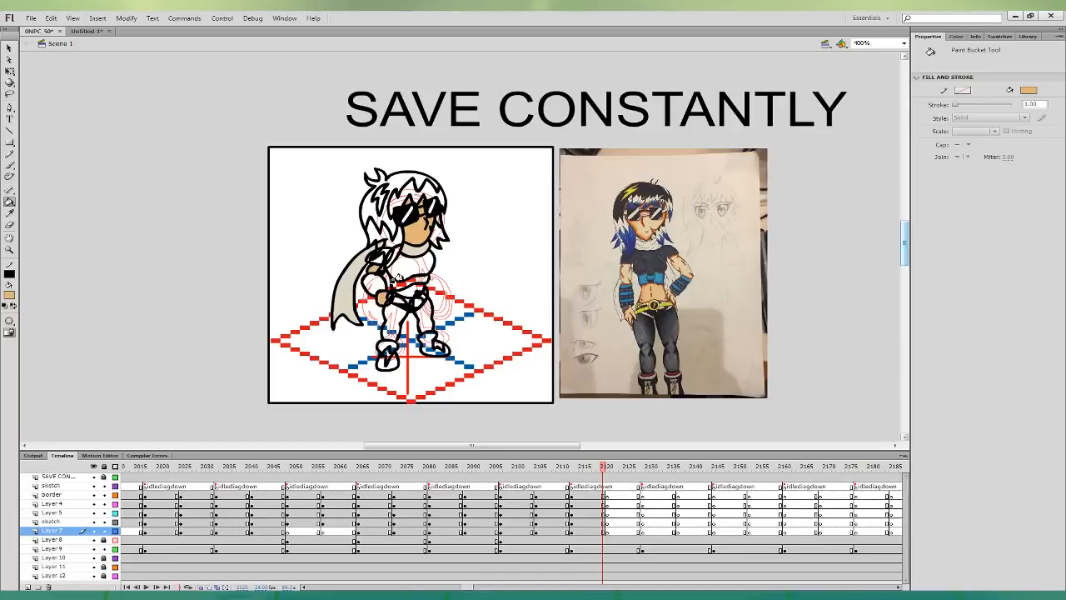
left_click(414, 291)
- Fill the crop top, sleeve and both trouser legs with the dark grey sampled from the reference's shirt
left_click(9, 212)
left_click(659, 263)
left_click(402, 263)
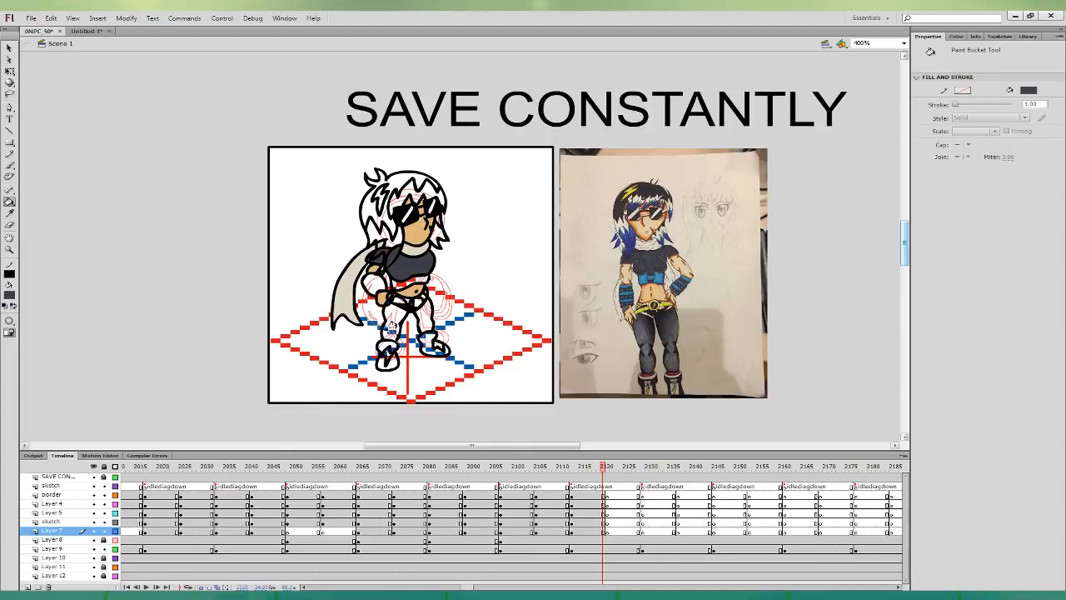
left_click(394, 320)
left_click(426, 307)
- Fill the belt, boot lightning bolts and hair streak with yellow sampled from the reference belt, undoing a fill that recolours the outline
left_click(9, 213)
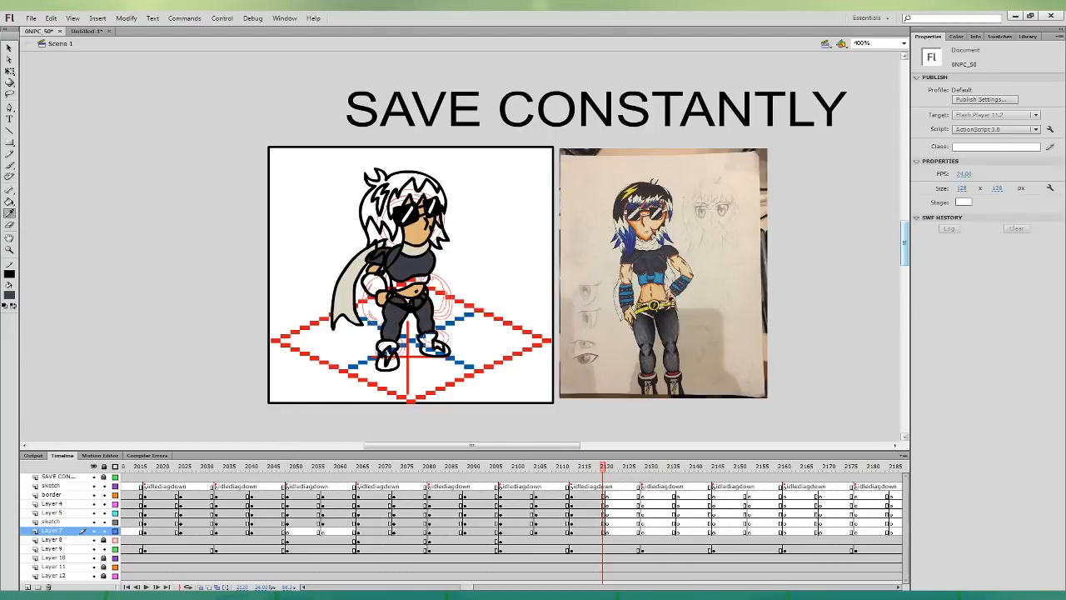
left_click(663, 308)
left_click(403, 298)
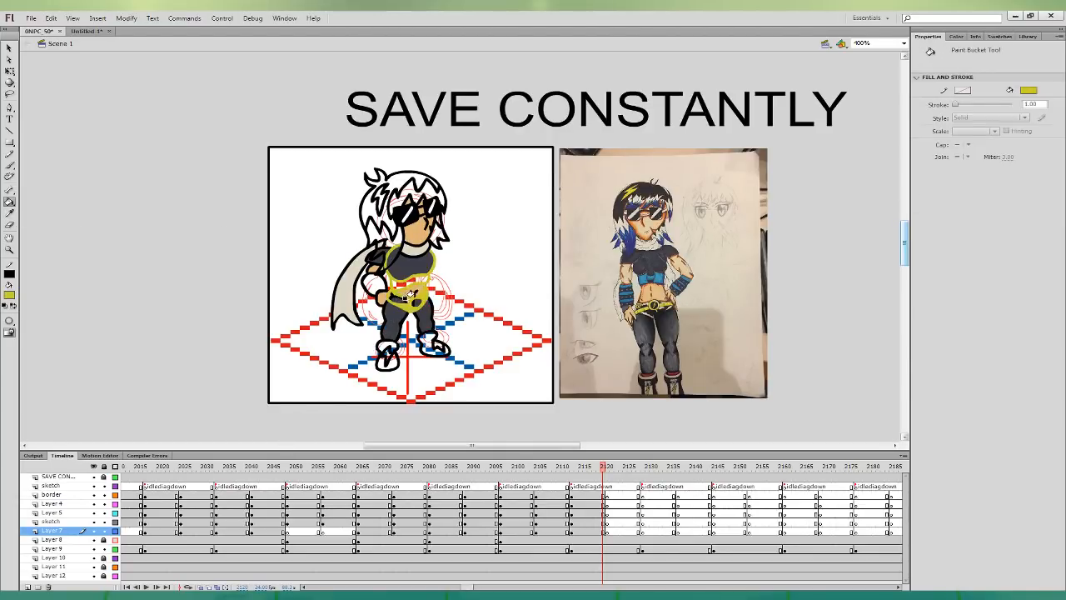
key("ctrl+z")
left_click(399, 299)
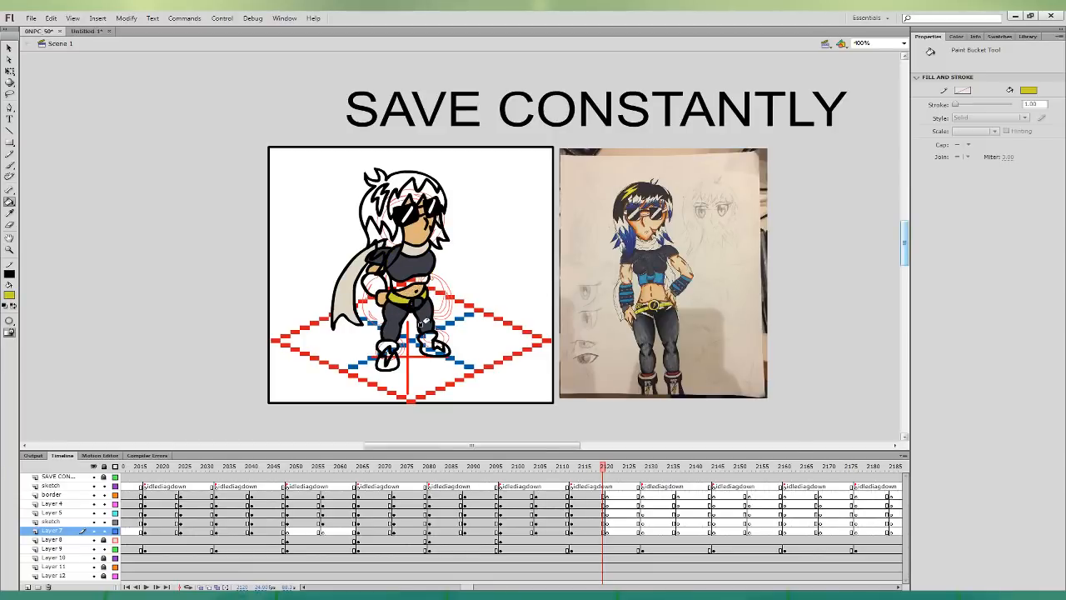
left_click(386, 350)
left_click(375, 193)
- Fill the crown, tuft and back of the hair with the dark charcoal sampled from the reference hair
left_click(10, 213)
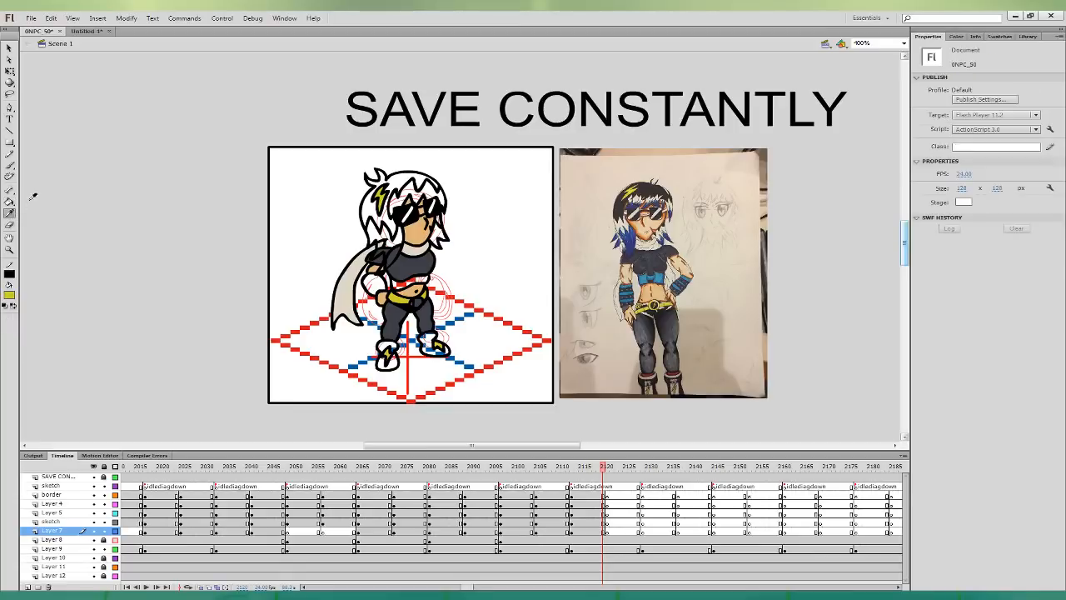
left_click(401, 170)
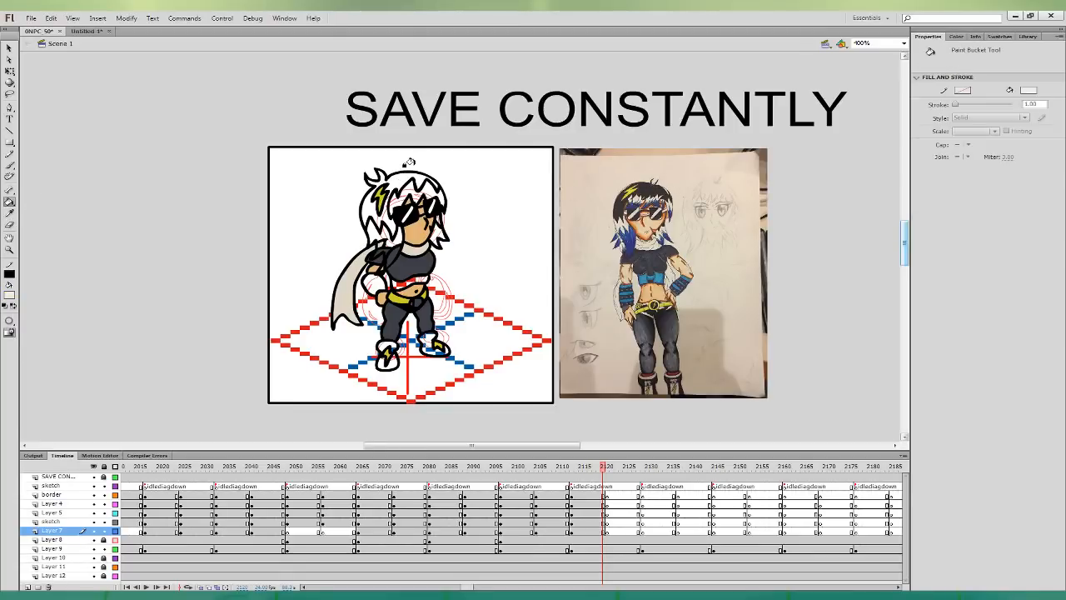
left_click(10, 213)
left_click(646, 199)
left_click(396, 177)
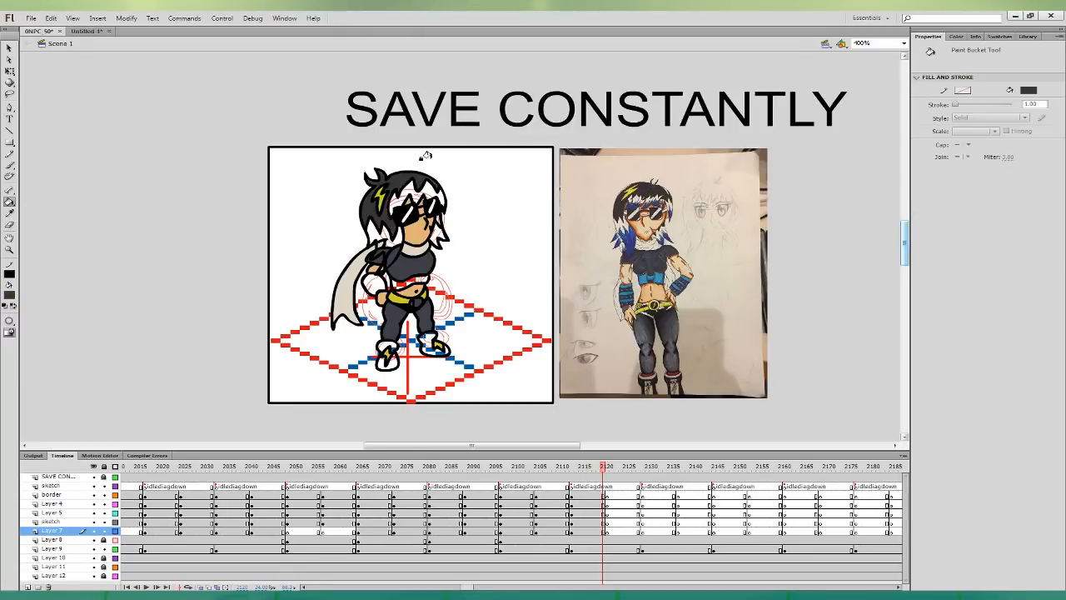
- Fill the lower hair, fringe and far-side strands with blue sampled from the reference hair, and resample the dark hair colour
left_click(10, 213)
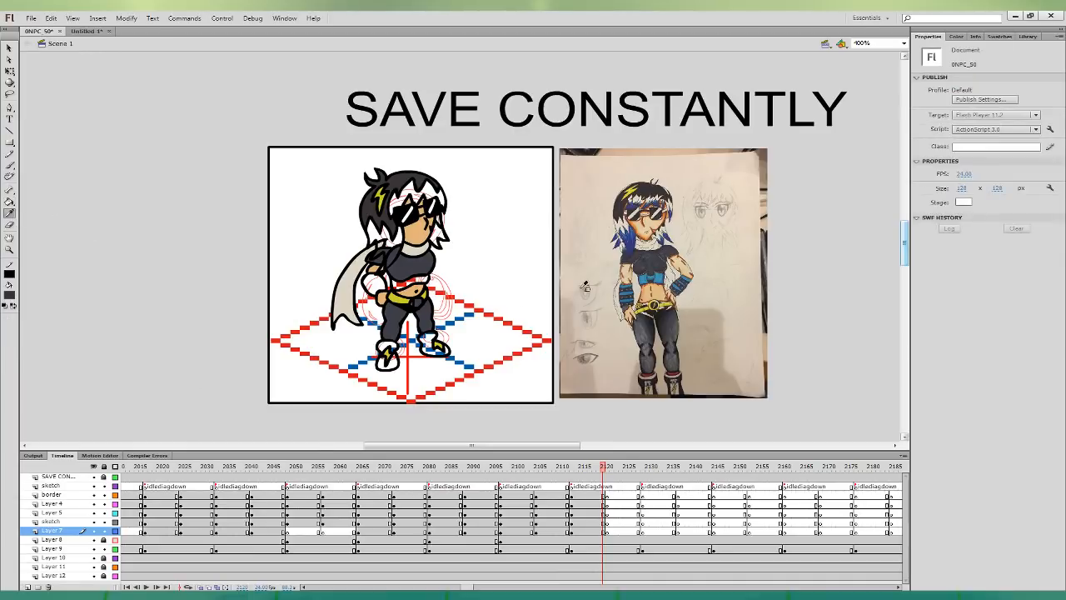
left_click(635, 233)
left_click(374, 234)
left_click(407, 190)
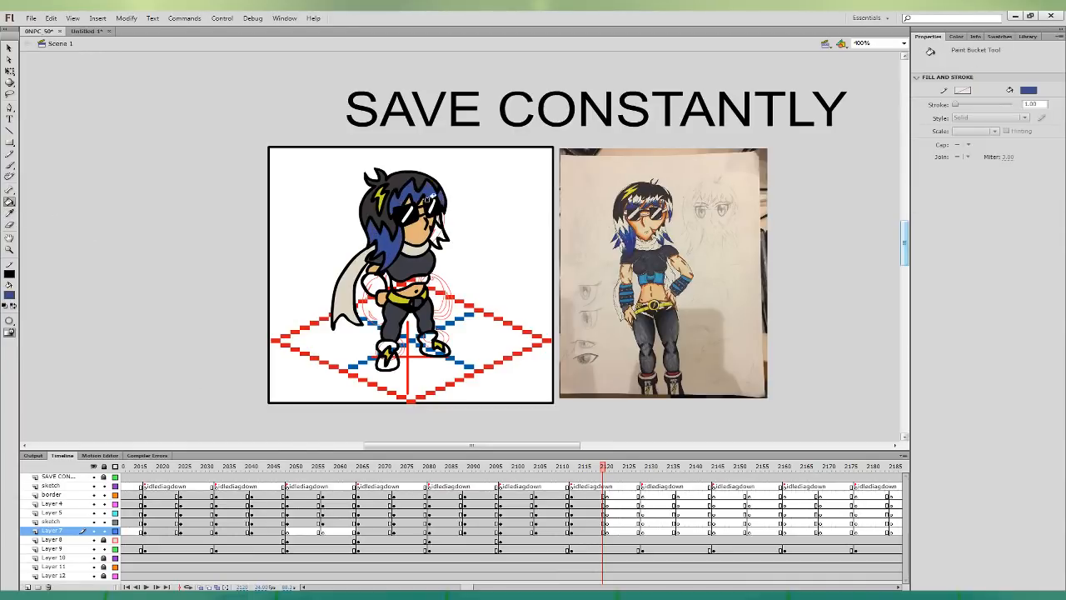
left_click(431, 232)
left_click(10, 213)
left_click(406, 176)
- Fill the crop top's lower band and the near wristband with light blue sampled from the reference shirt
left_click(10, 213)
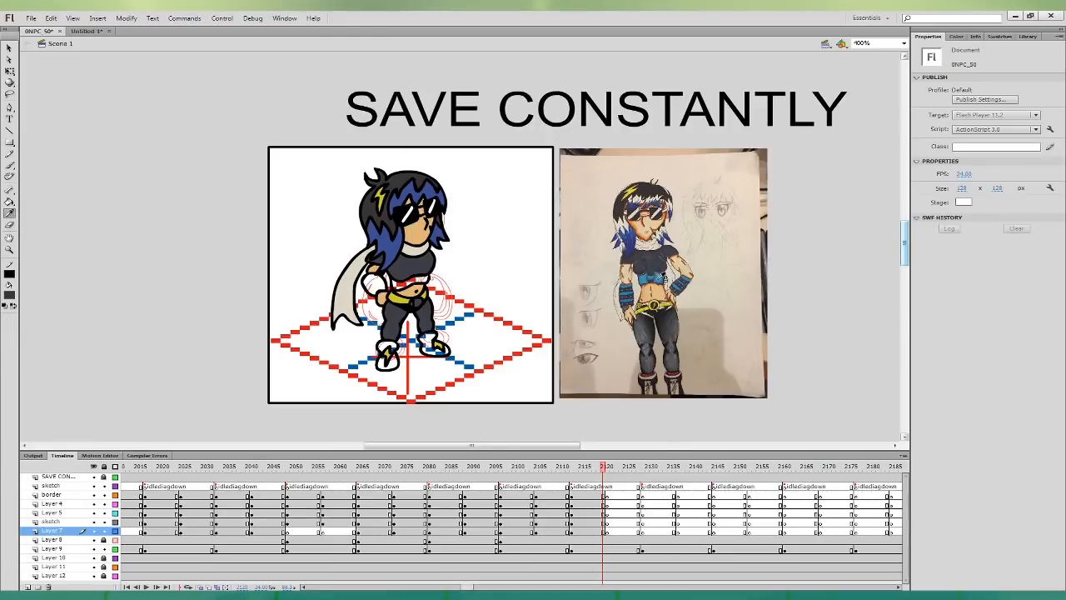
left_click(659, 276)
left_click(408, 289)
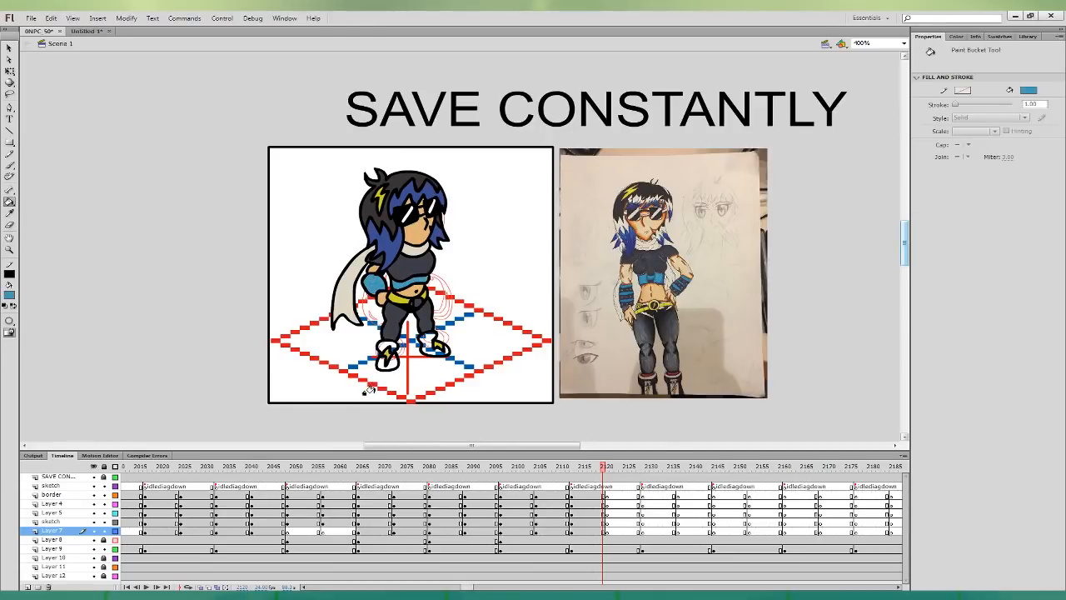
- Fill the boots with near-black sampled from the reference boots, and brush a yellow lightning bolt onto the belt buckle on Layer 4
left_click(10, 213)
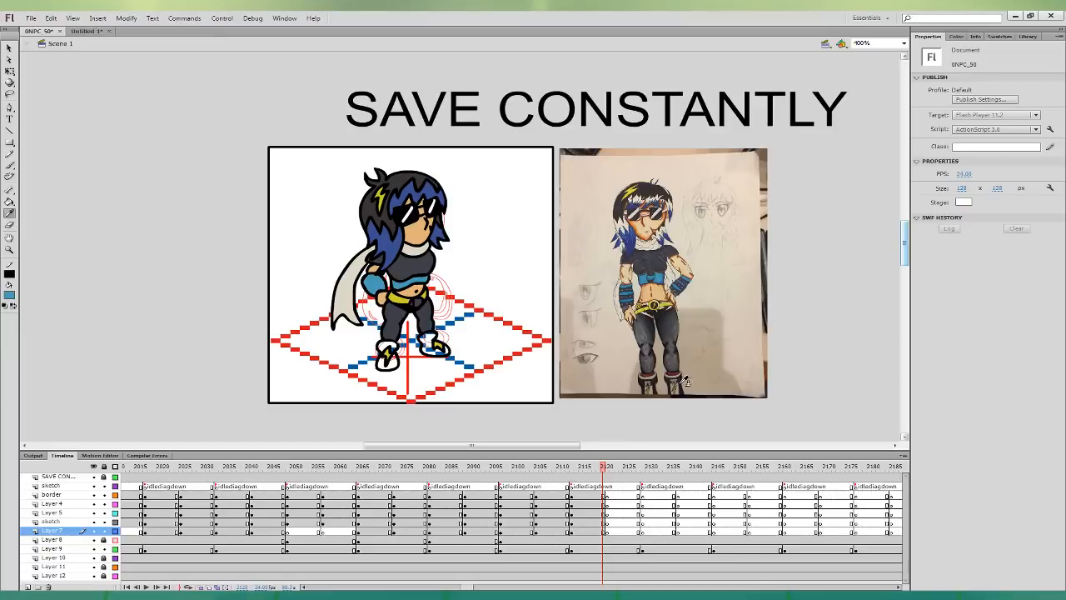
left_click(645, 380)
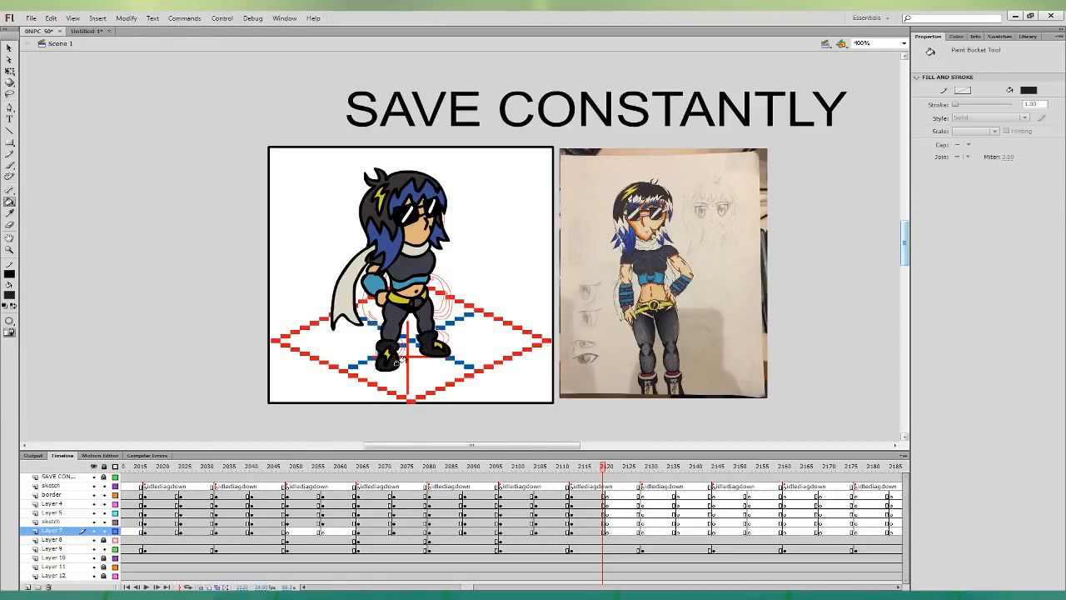
left_click(10, 213)
left_click(404, 297)
left_click(10, 164)
left_click(596, 513)
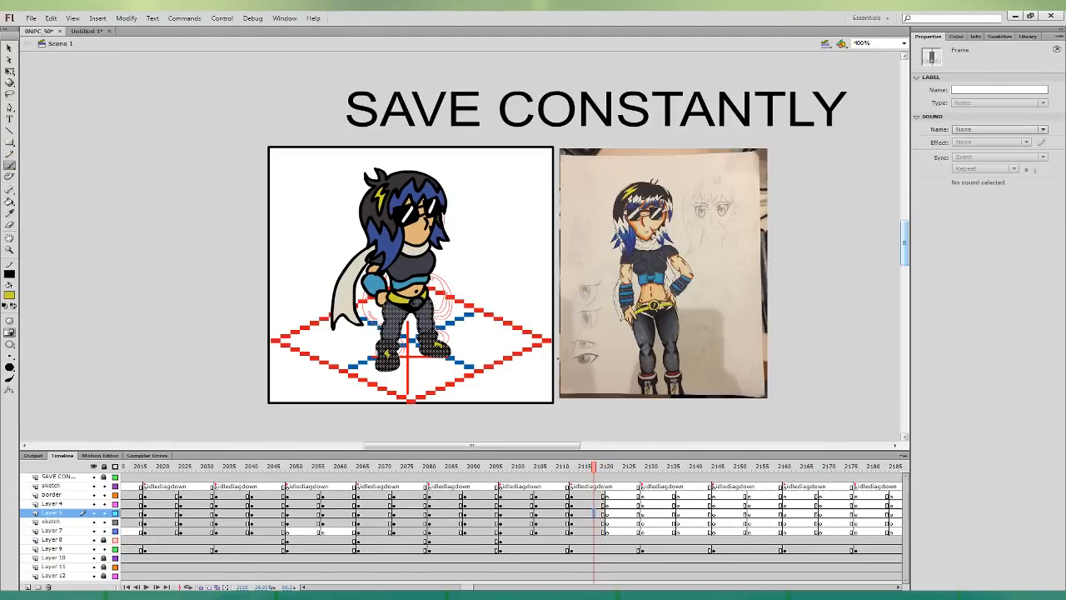
left_click(590, 504)
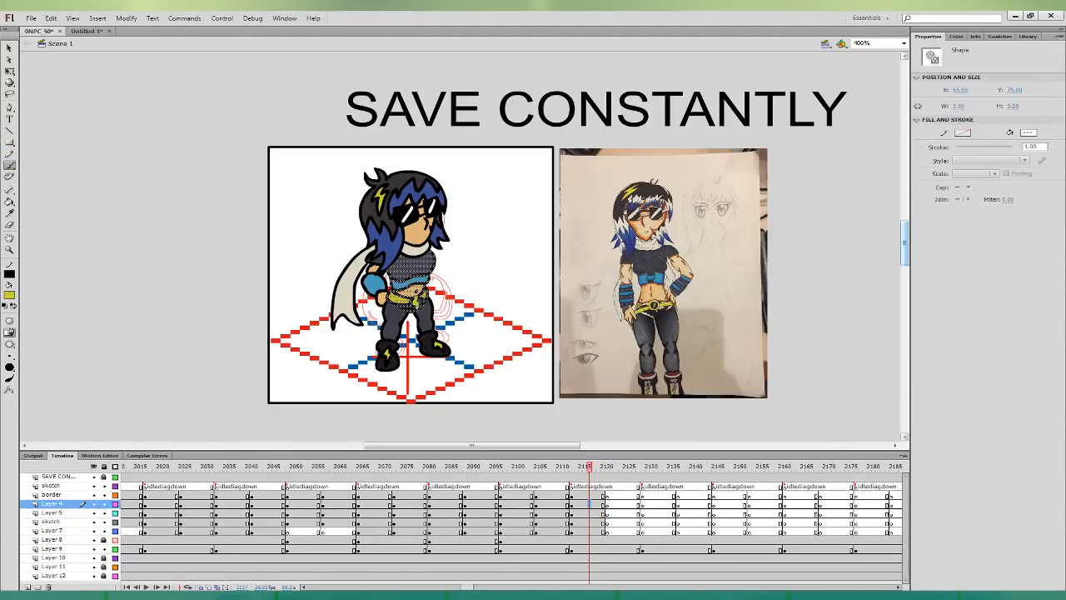
left_click_drag(417, 298, 417, 308)
key("ctrl+z")
key("ctrl+z")
left_click(10, 214)
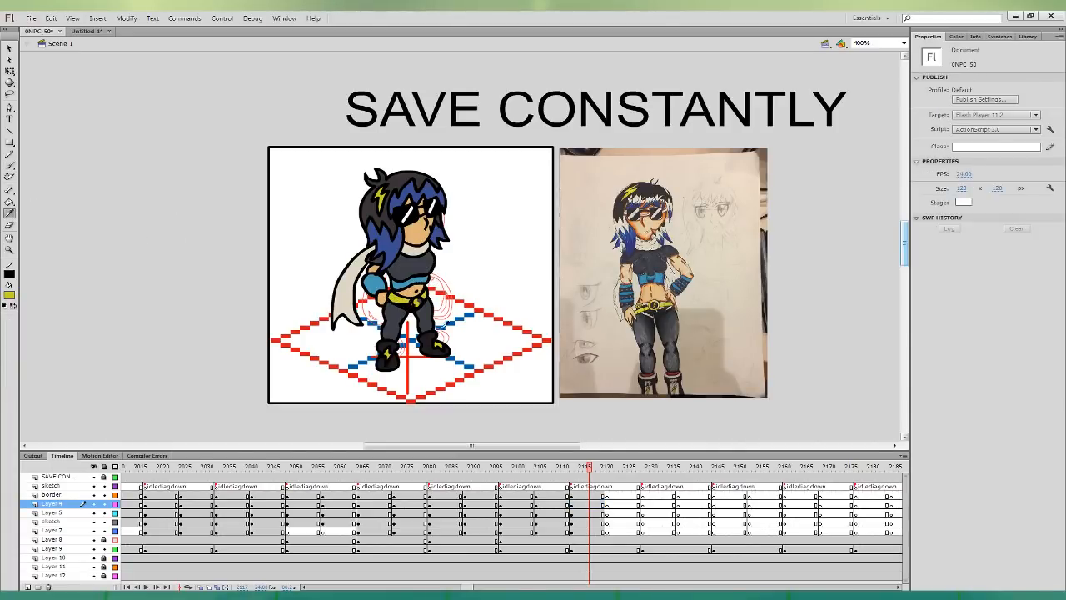
left_click(423, 335)
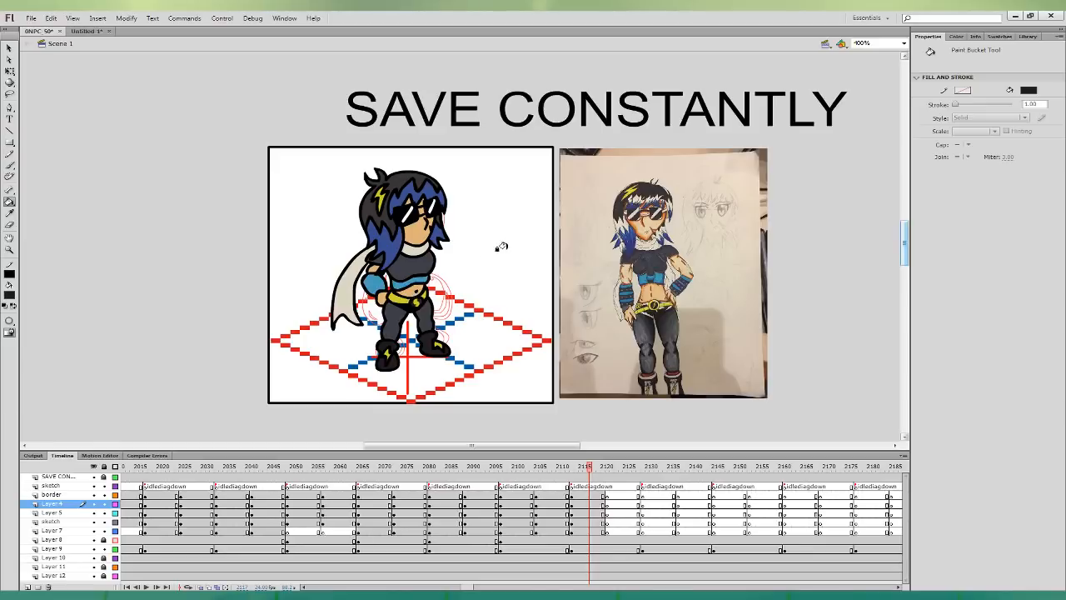
- Add the far arm on the lower sketch layer as a mirrored copy of the near arm, rotated and fitted against the far shoulder
left_click(9, 48)
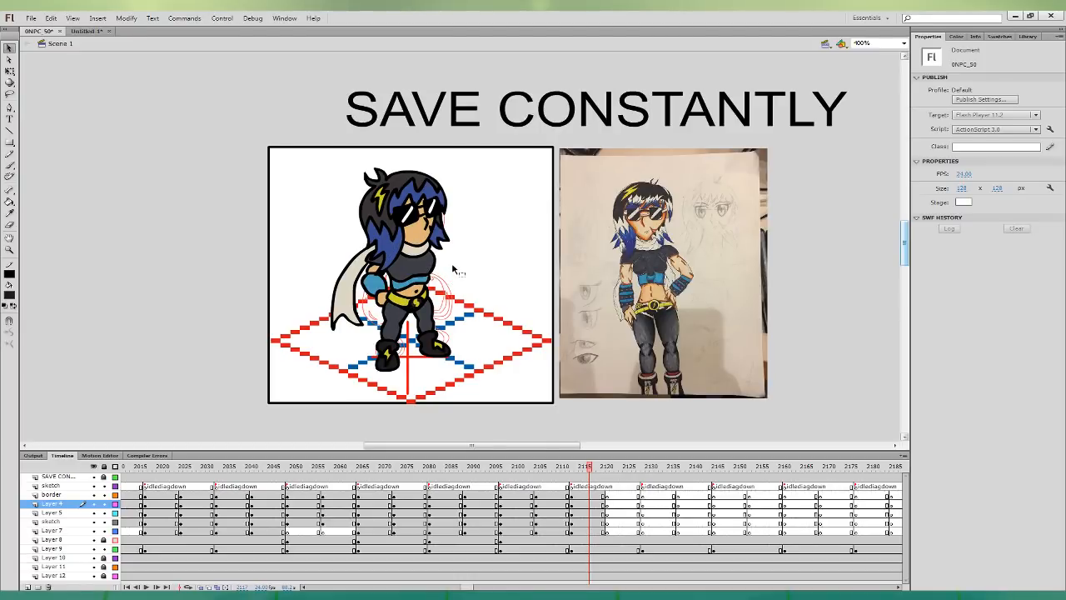
left_click(587, 523)
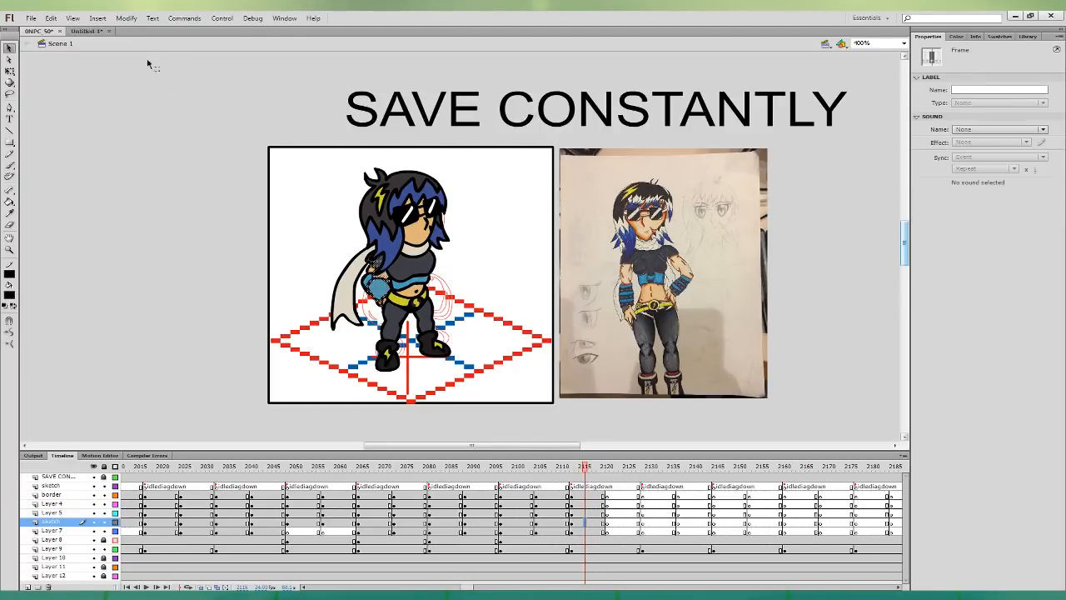
left_click(128, 19)
left_click(323, 252)
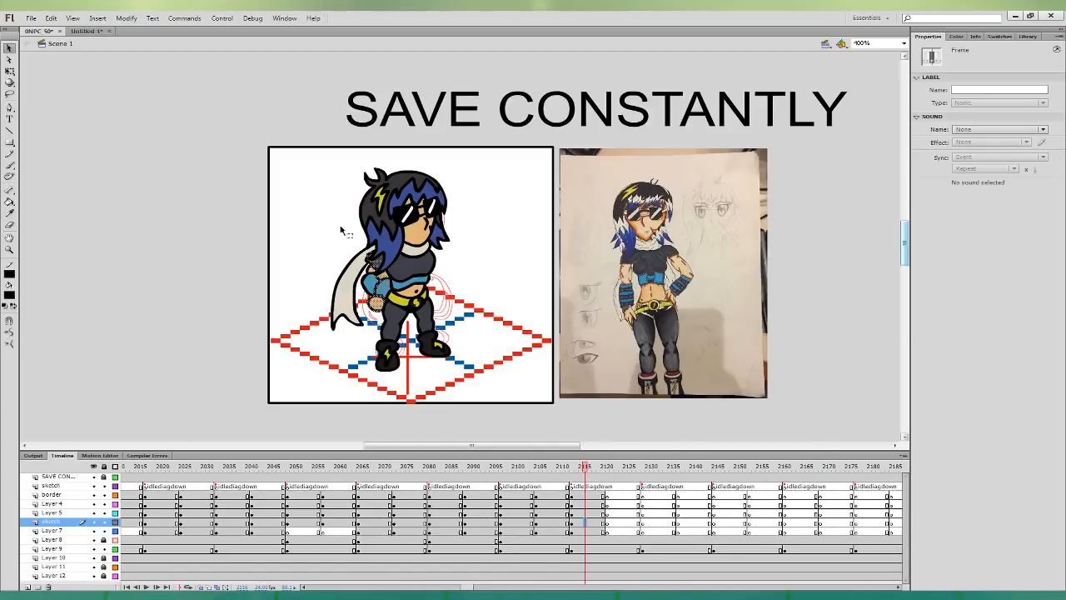
left_click(10, 71)
left_click_drag(386, 295, 447, 284)
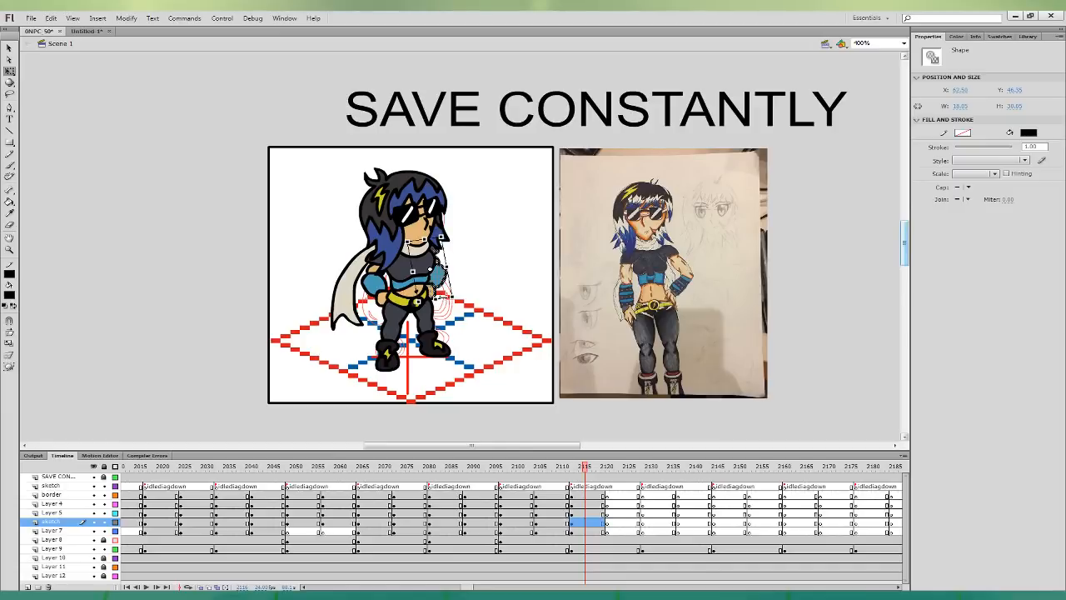
left_click_drag(442, 237, 439, 236)
left_click_drag(447, 284, 447, 287)
left_click(543, 247)
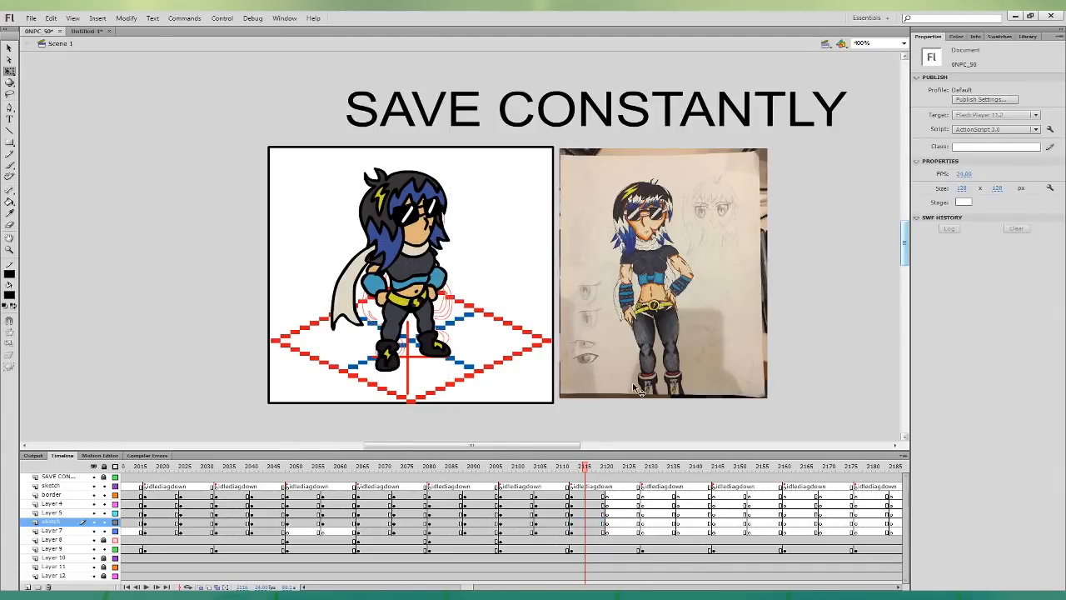
- Carry the coloured character over into the second keyframe of her idle cycle on all the drawing layers
left_click(586, 499)
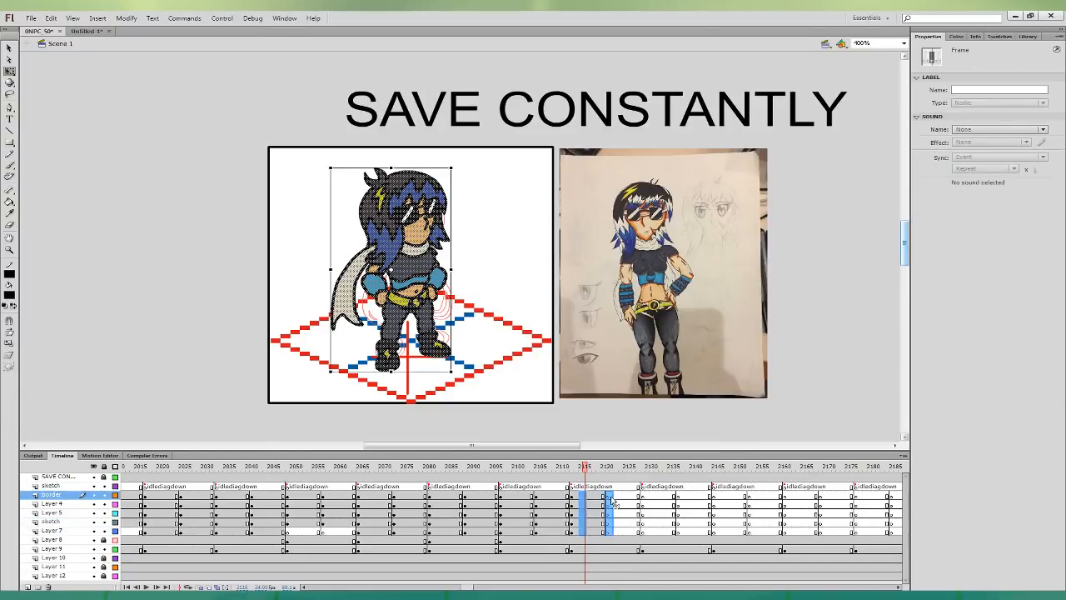
left_click(616, 516)
left_click(472, 344)
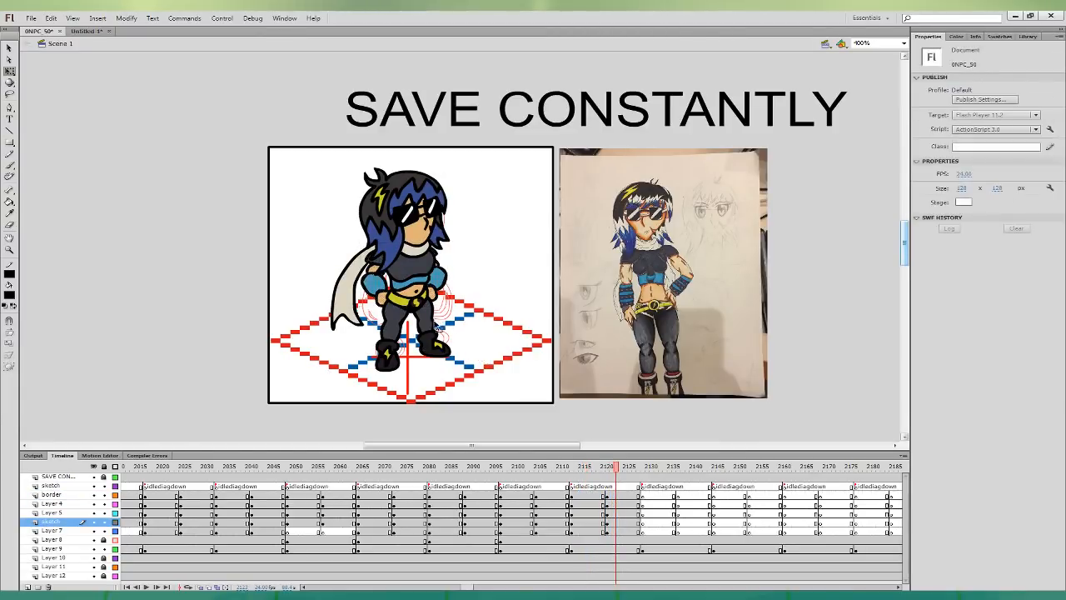
left_click(433, 313)
left_click_drag(432, 294, 403, 297)
left_click(392, 329)
- Nudge the head, torso and arms slightly right and down in the second pose, leaving the legs and scarf tail in place
left_click_drag(625, 504, 625, 487)
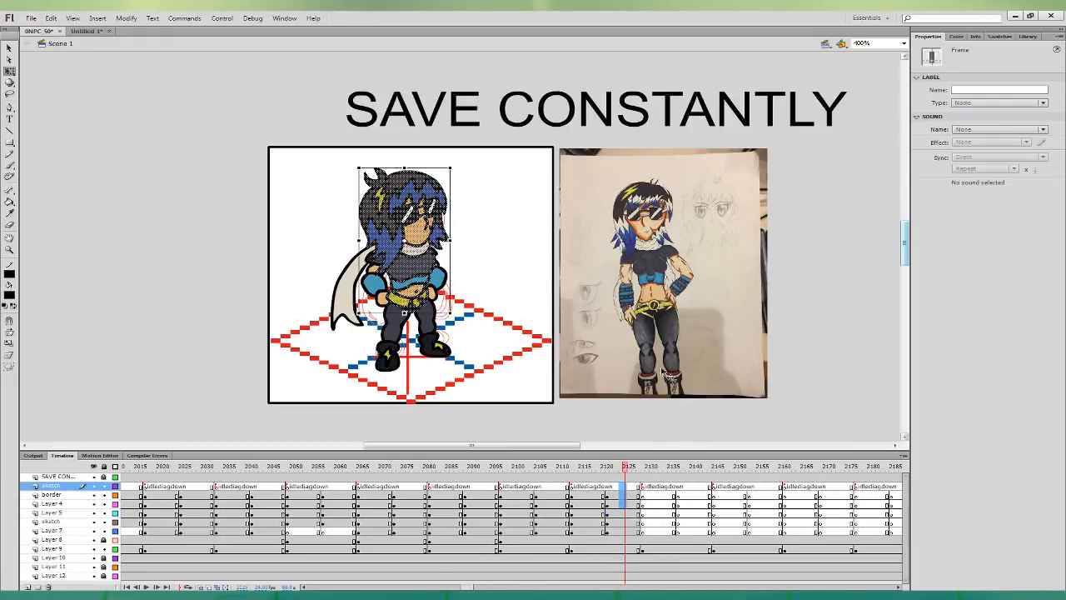
left_click_drag(405, 241, 404, 313)
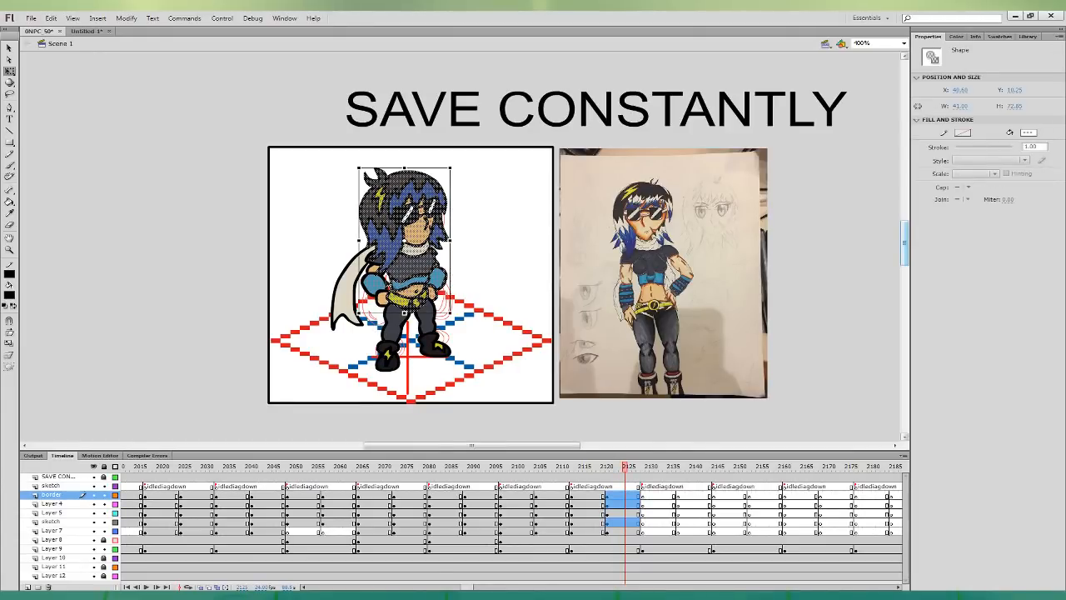
key("Right")
key("Right")
key("Down")
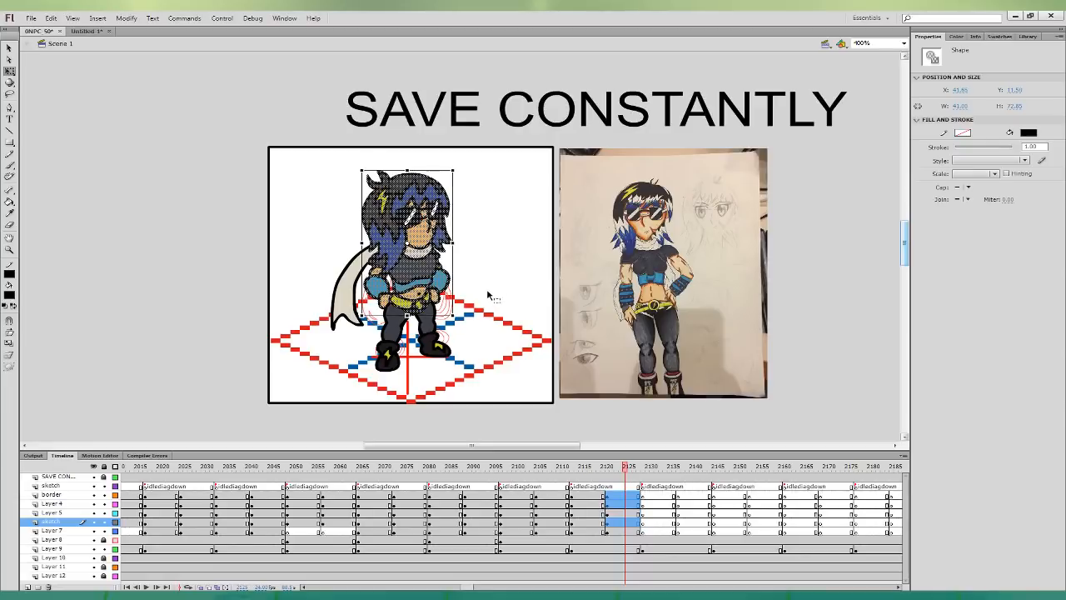
left_click(489, 288)
- Nudge the head slightly upward on the border layer in the second pose, comparing it with the first pose
left_click(605, 490)
left_click(613, 495)
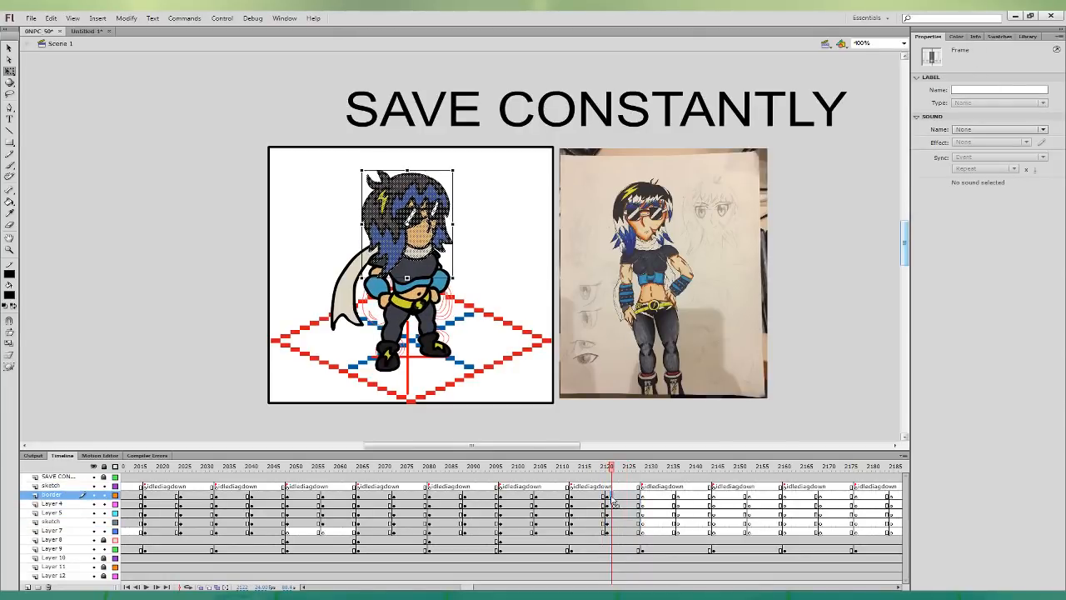
key("Up")
key("Up")
left_click(599, 497)
left_click(612, 497)
key("Down")
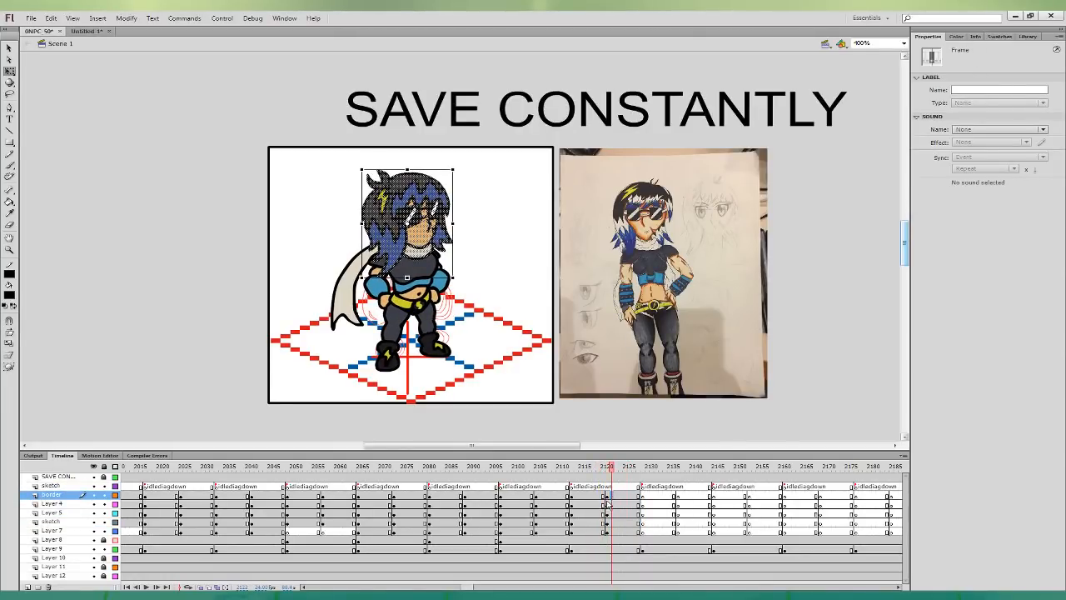
- Adjust the arms in the second pose on the lower sketch layer, skewing the near arm's outer side slightly downward
left_click(608, 504)
left_click(475, 301)
left_click(444, 299)
left_click(451, 265)
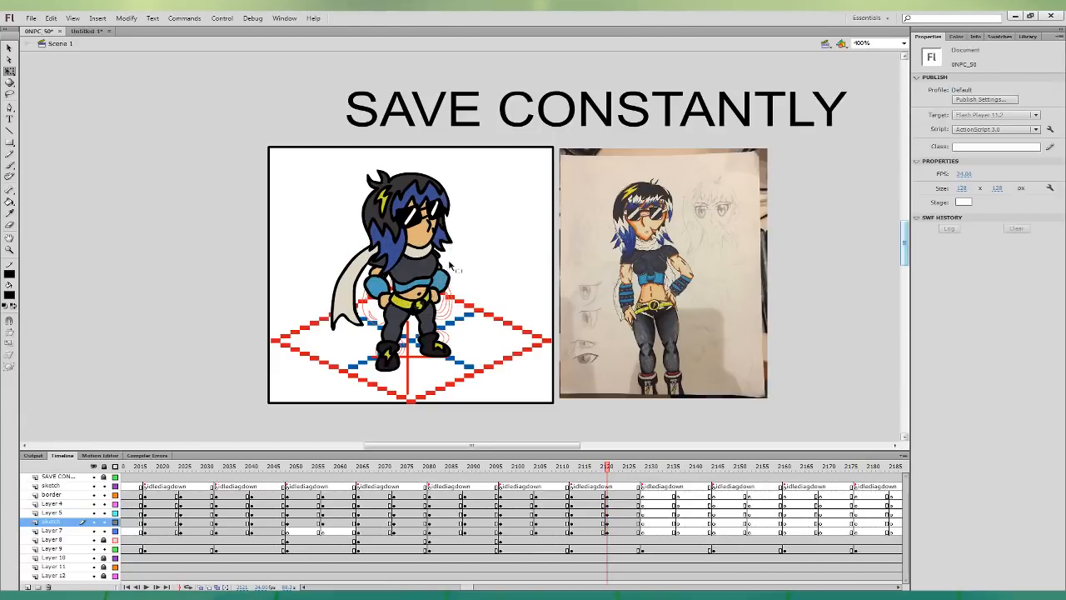
left_click(450, 265)
left_click(373, 279)
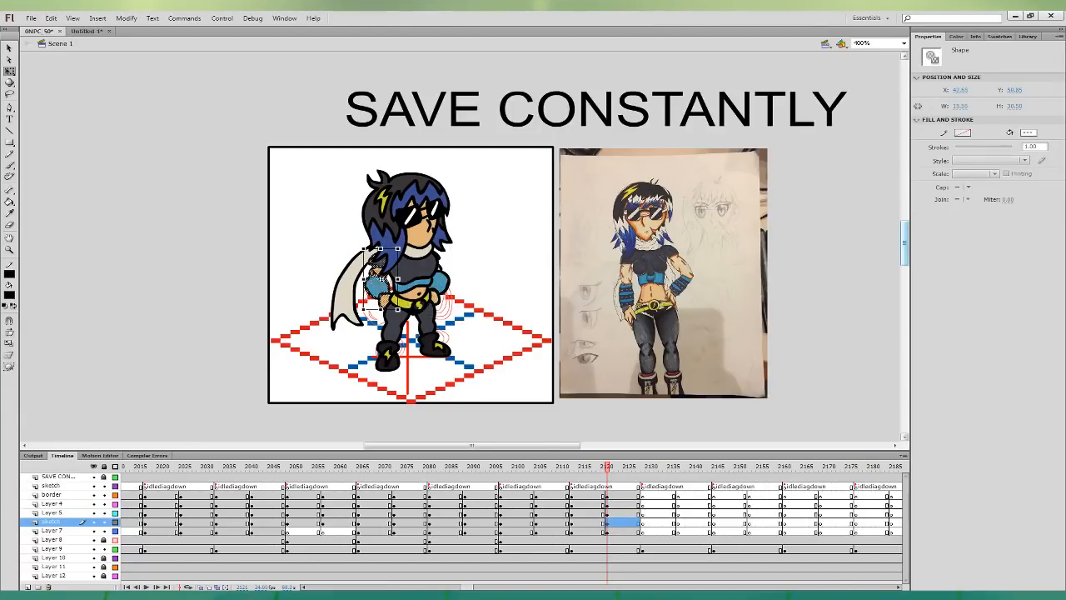
left_click_drag(364, 265, 363, 268)
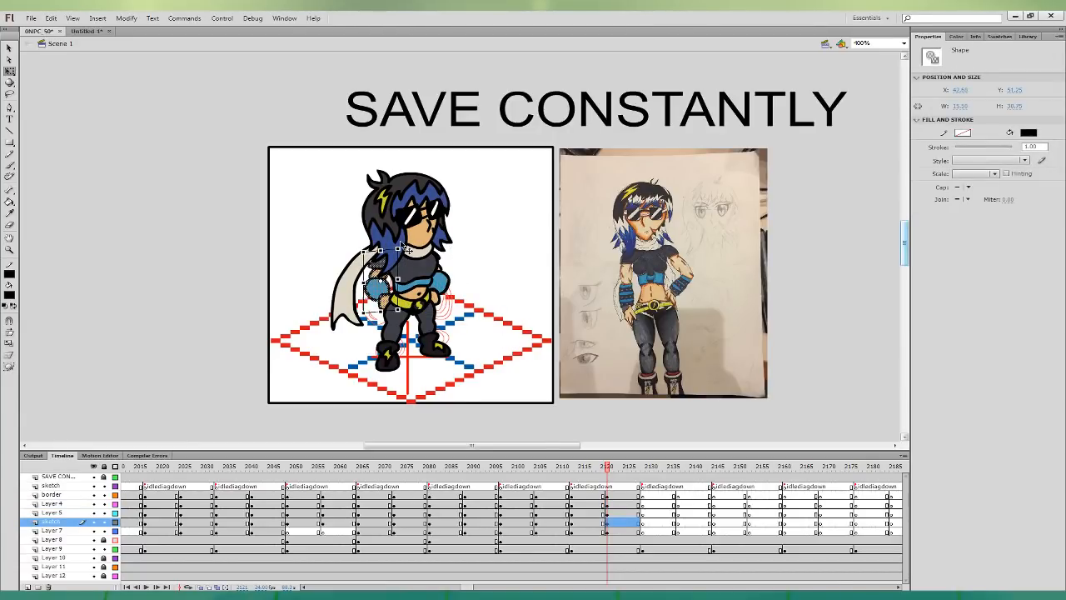
left_click(598, 524)
- Skew the scarf tail's lower end outward on Layer 7 in the second pose and play back the idle cycle
left_click(611, 531)
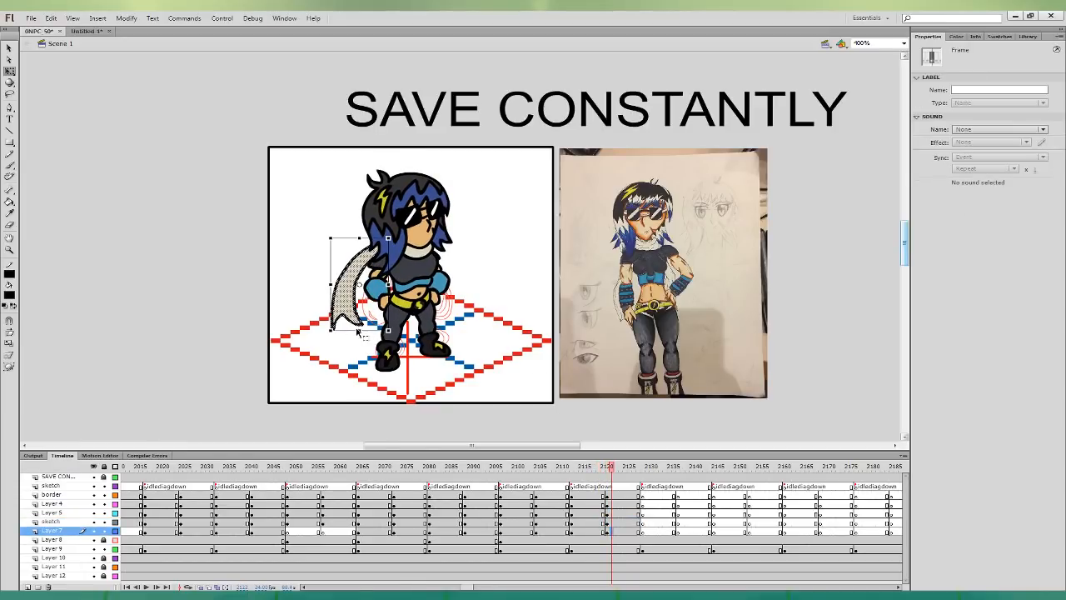
left_click_drag(358, 331, 354, 331)
left_click(598, 523)
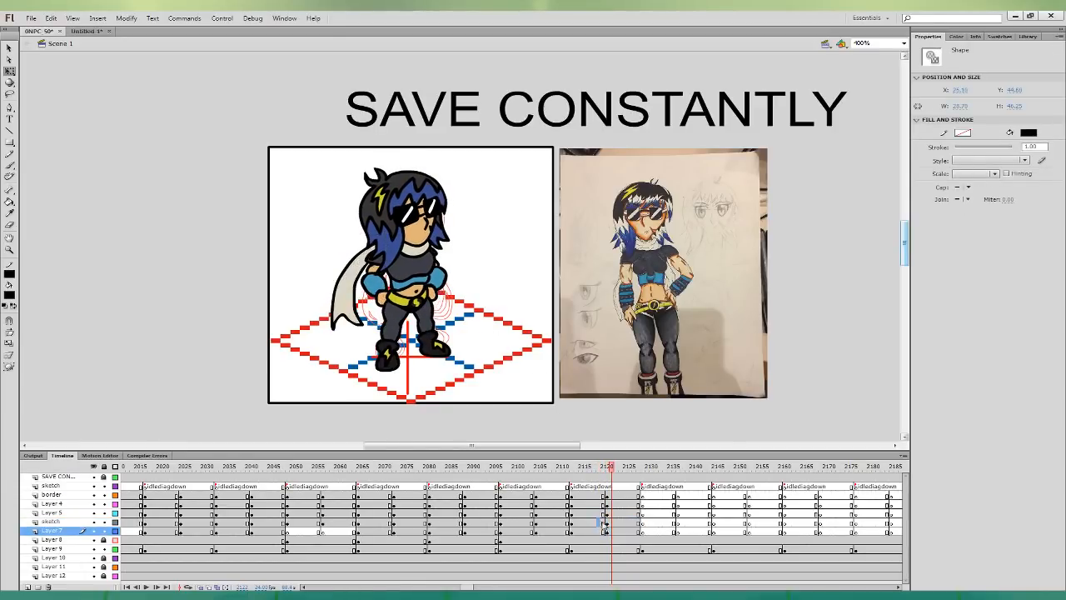
left_click(611, 530)
left_click(591, 523)
key("Return")
key("Return")
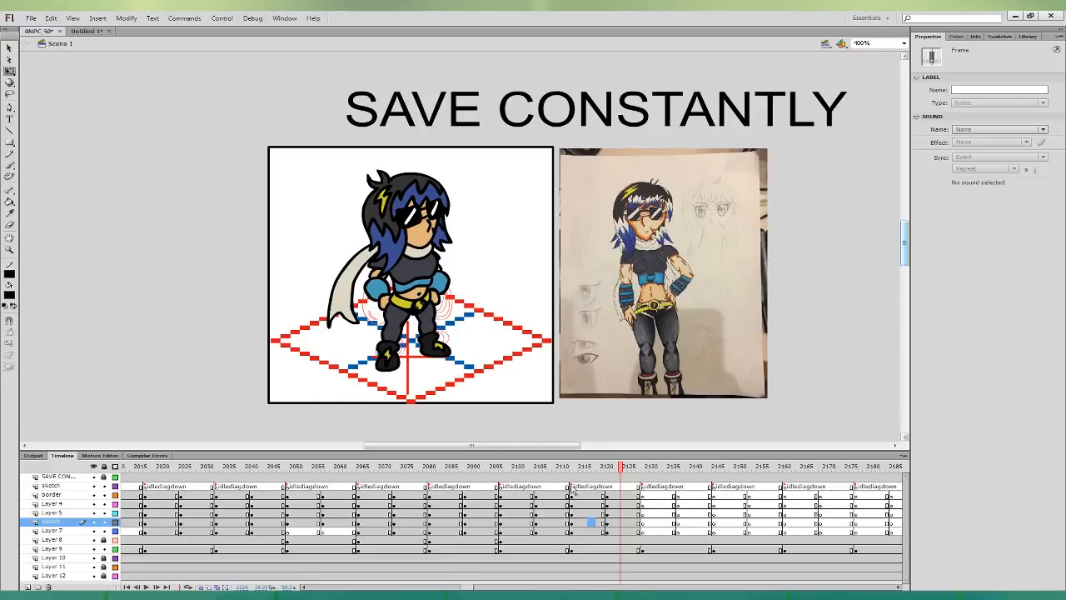
- Copy the finished idlediagdown frames on all drawing layers and paste them over the previous character's frames in the Untitled-1 document
left_click_drag(573, 491, 638, 531)
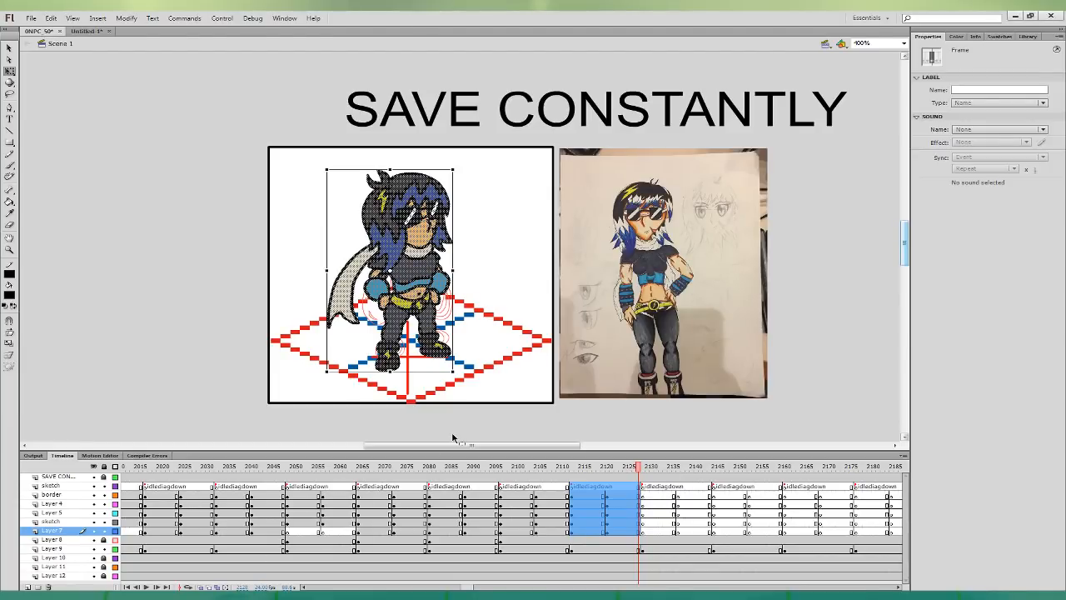
left_click(87, 31)
left_click(72, 478, "shift")
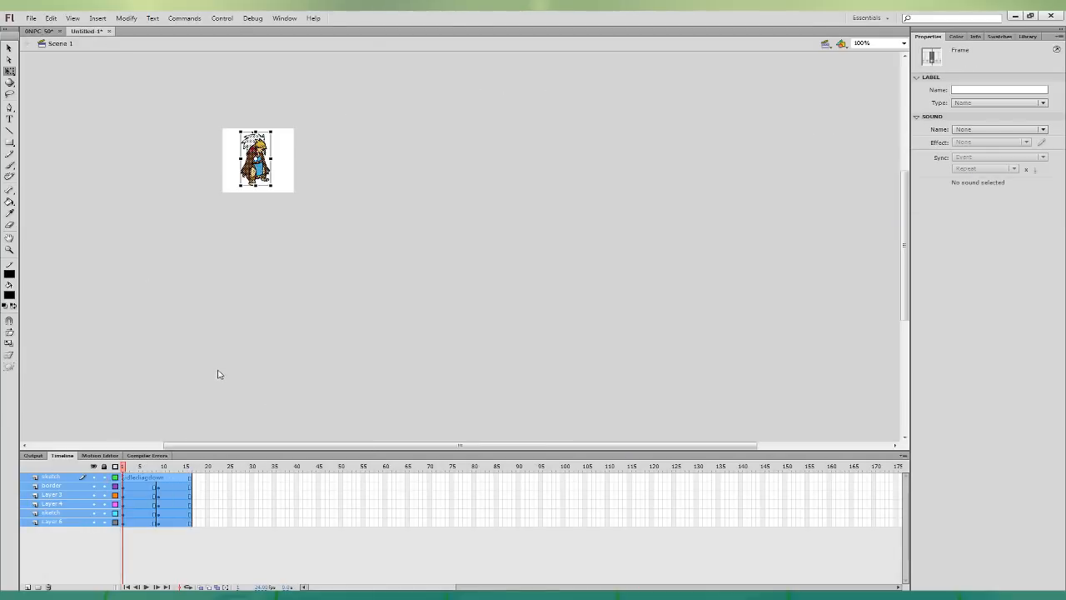
key("ctrl+alt+v")
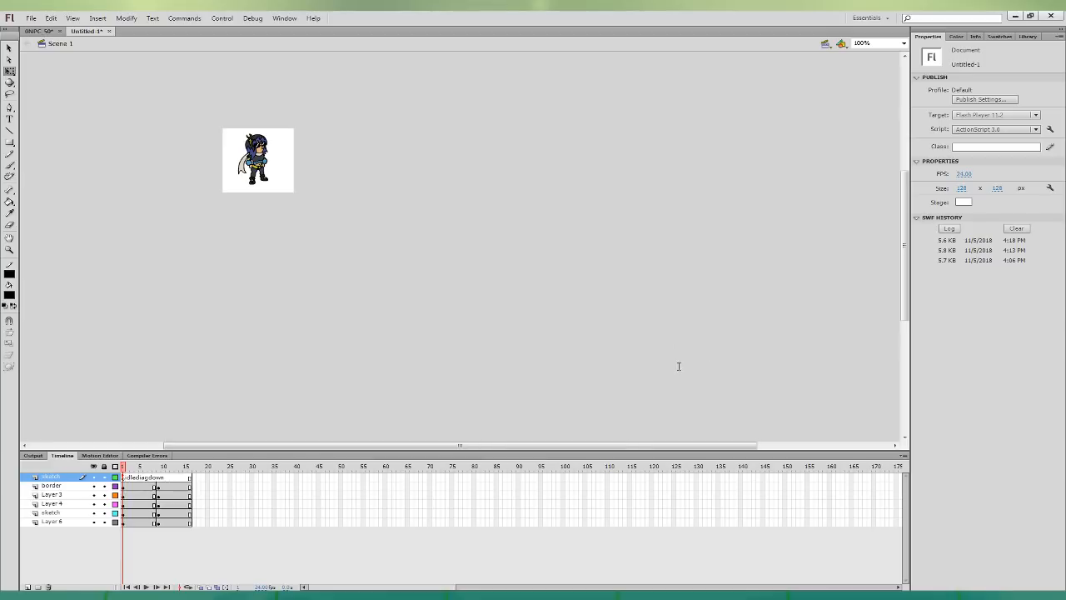
- Return to the 0NPC_50 document, go to the headband character's first frame and save the file
left_click(48, 35)
left_click(643, 532)
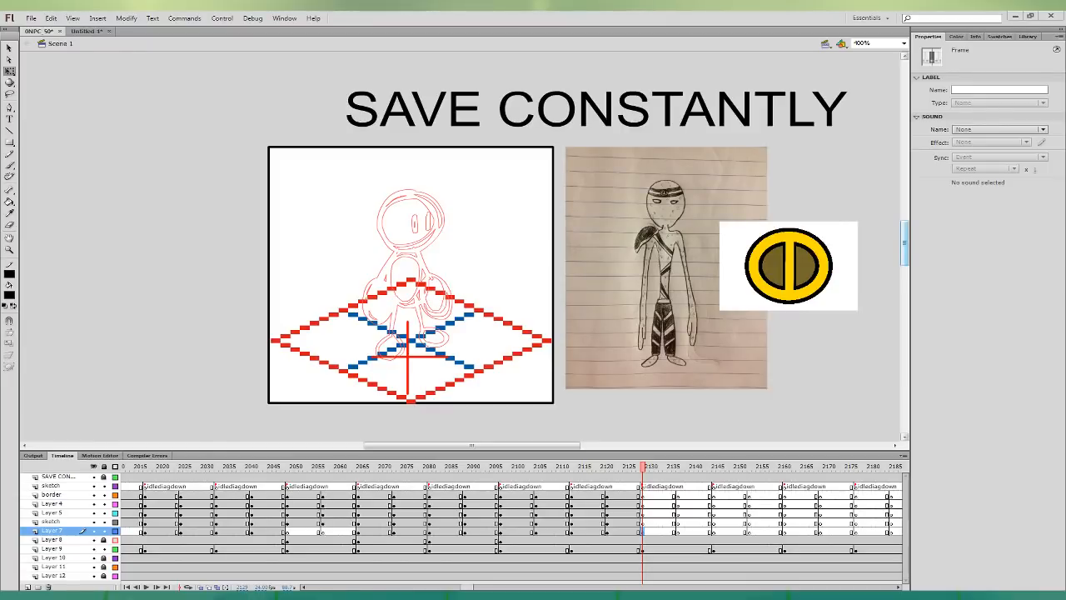
key("ctrl+s")
- Ink the next character's bald head, banded headband with its emblem, and both eyes in black on the border layer
left_click(677, 496)
left_click(671, 496)
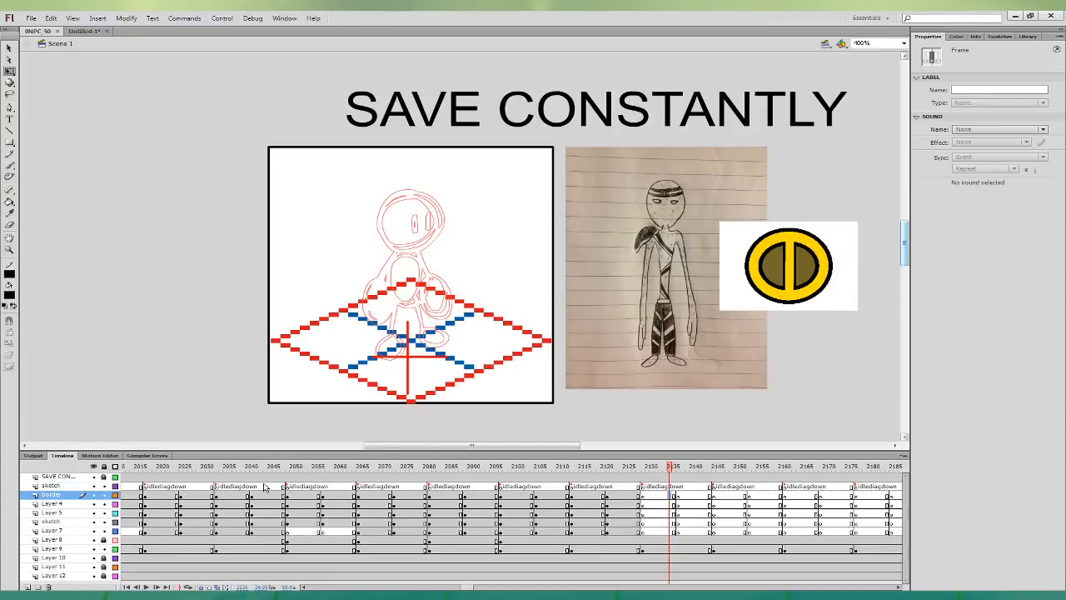
key("period")
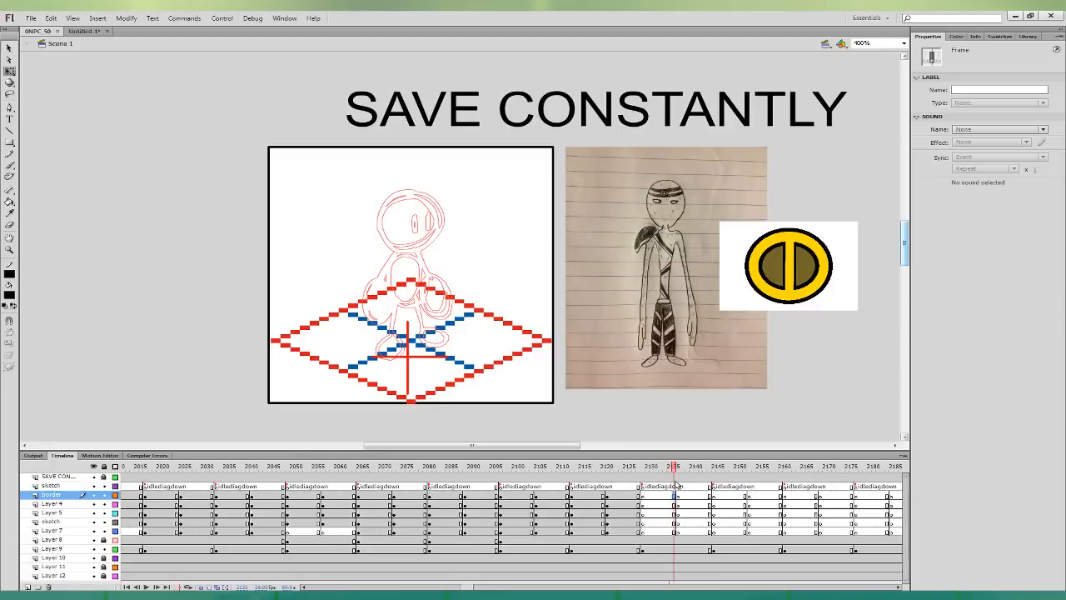
left_click(11, 165)
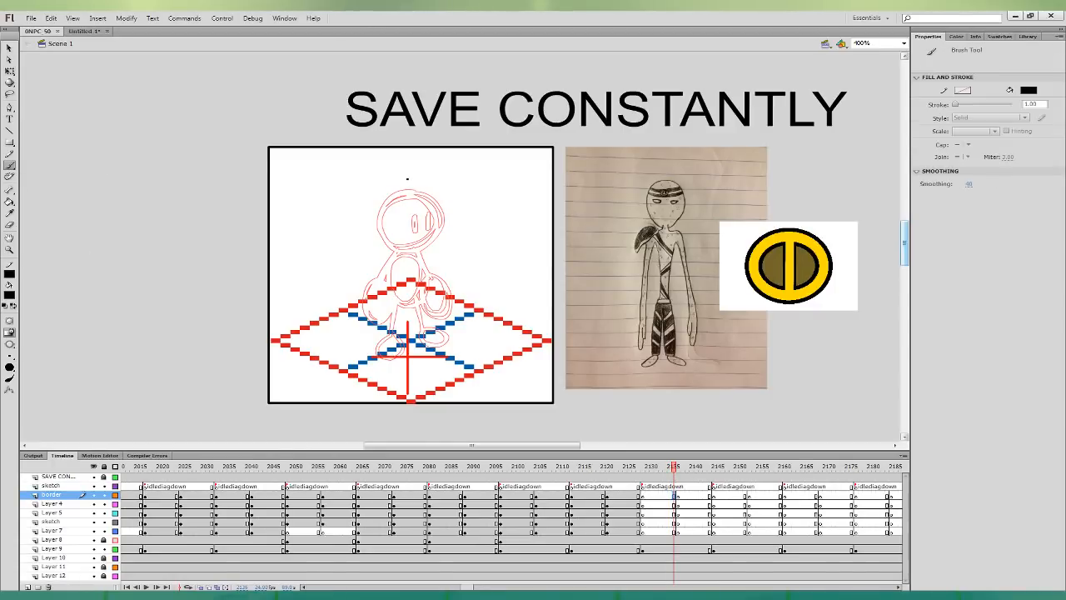
mouse_move(408, 178)
left_mouse_down()
mouse_move(376, 214)
mouse_move(415, 247)
mouse_move(437, 214)
mouse_move(410, 179)
mouse_move(378, 205)
mouse_move(400, 214)
mouse_move(433, 201)
mouse_move(380, 207)
mouse_move(434, 193)
mouse_move(383, 212)
mouse_move(409, 223)
left_mouse_up()
key("ctrl+z")
left_click_drag(419, 213, 419, 221)
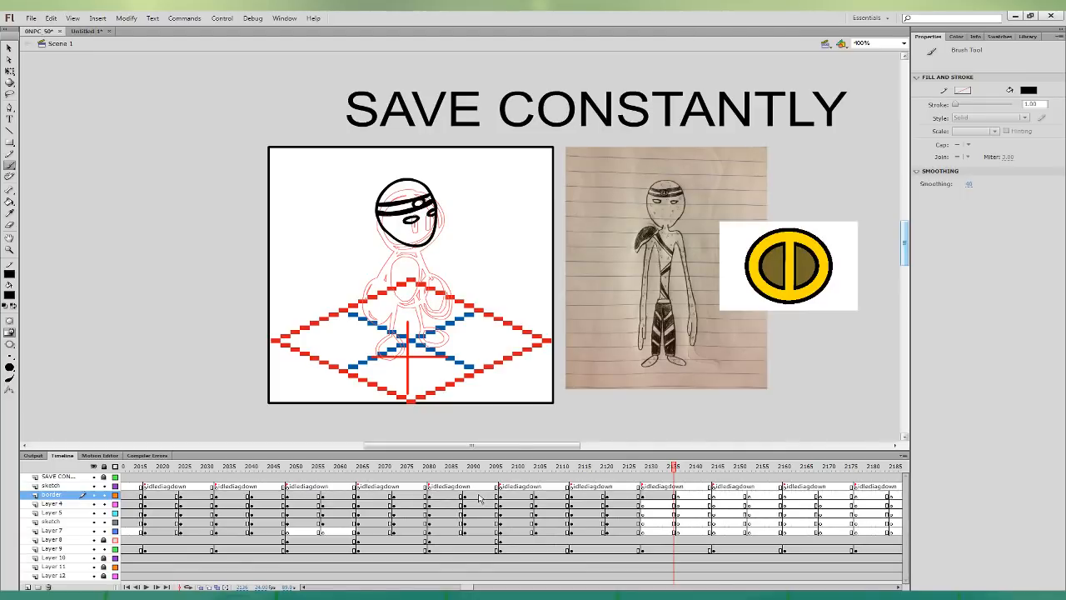
- Ink the torso, diagonal chest straps and near shoulder pad in black on Layer 4, undoing unwanted strokes
left_click(676, 503)
left_click(676, 512)
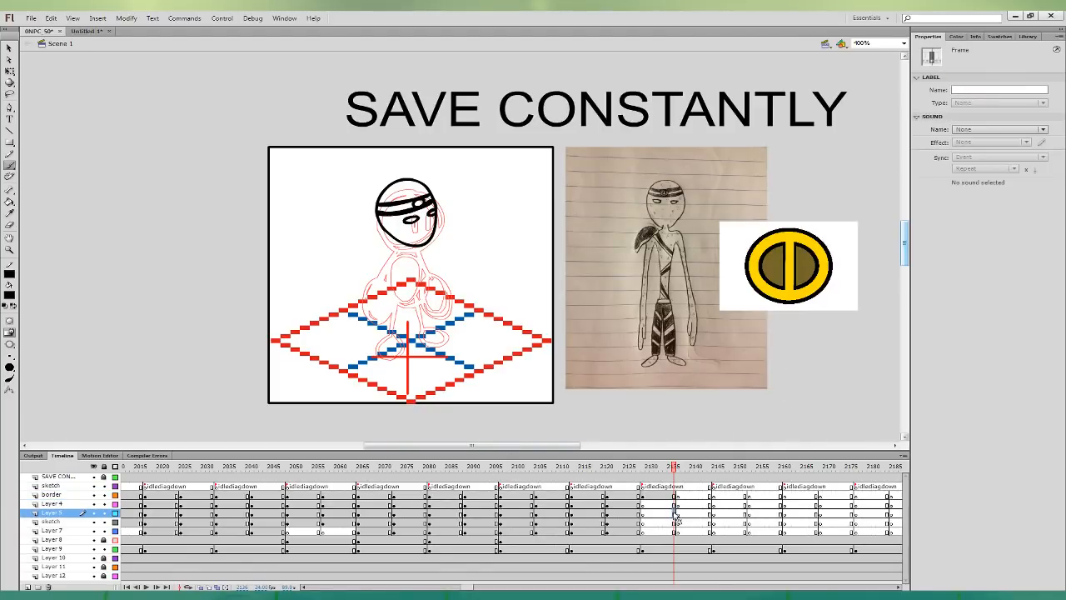
left_click(675, 503)
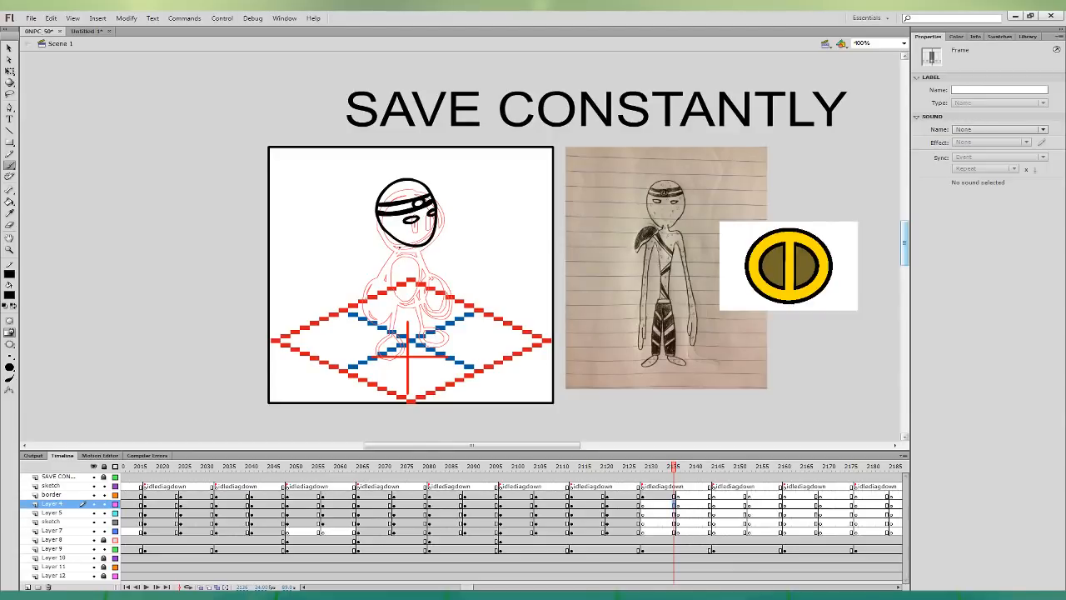
mouse_move(400, 251)
left_mouse_down()
mouse_move(367, 273)
mouse_move(399, 247)
mouse_move(368, 257)
mouse_move(369, 272)
mouse_move(399, 246)
mouse_move(368, 252)
mouse_move(359, 280)
mouse_move(403, 218)
mouse_move(391, 254)
mouse_move(404, 311)
mouse_move(422, 294)
mouse_move(422, 262)
mouse_move(416, 246)
mouse_move(396, 242)
mouse_move(420, 272)
left_mouse_up()
key("ctrl+z")
key("ctrl+z")
key("ctrl+z")
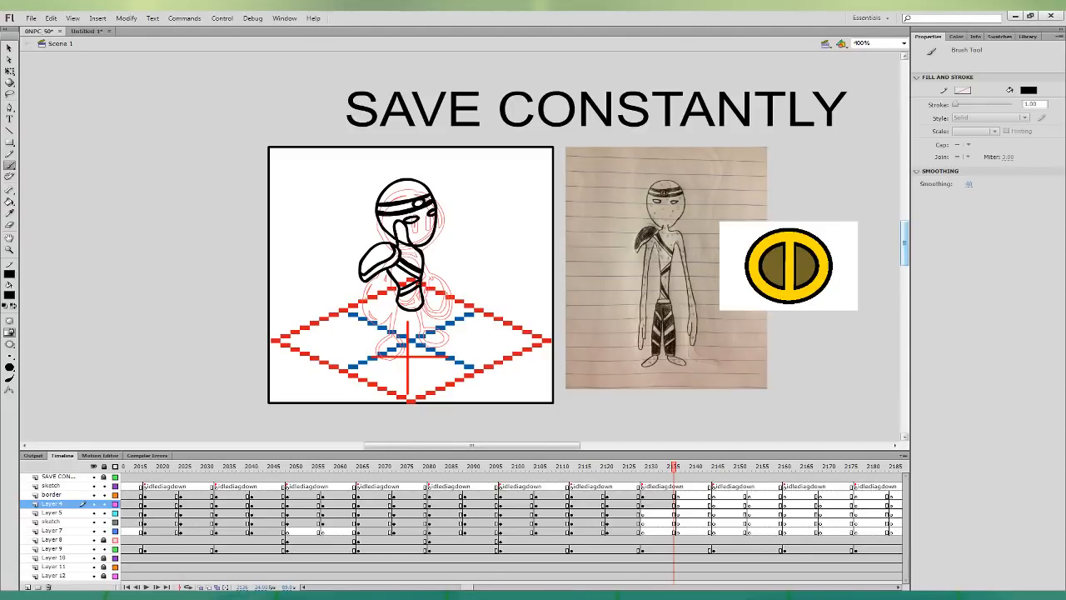
- Ink the waistband lines around the bottom of the torso in black on Layer 4, undoing unwanted strokes
mouse_move(399, 294)
left_mouse_down()
mouse_move(418, 285)
mouse_move(415, 308)
mouse_move(422, 300)
mouse_move(402, 314)
mouse_move(424, 300)
left_mouse_up()
key("ctrl+z")
key("ctrl+z")
key("ctrl+z")
key("ctrl+z")
key("ctrl+z")
- Ink both long arms with their hands in black on Layer 5 and move them to the sketch layer beneath it
left_click(674, 514)
mouse_move(375, 260)
left_mouse_down()
mouse_move(359, 360)
mouse_move(376, 329)
mouse_move(377, 271)
mouse_move(431, 313)
mouse_move(444, 343)
mouse_move(419, 251)
mouse_move(429, 328)
mouse_move(441, 338)
mouse_move(423, 253)
left_mouse_up()
key("ctrl+z")
key("ctrl+z")
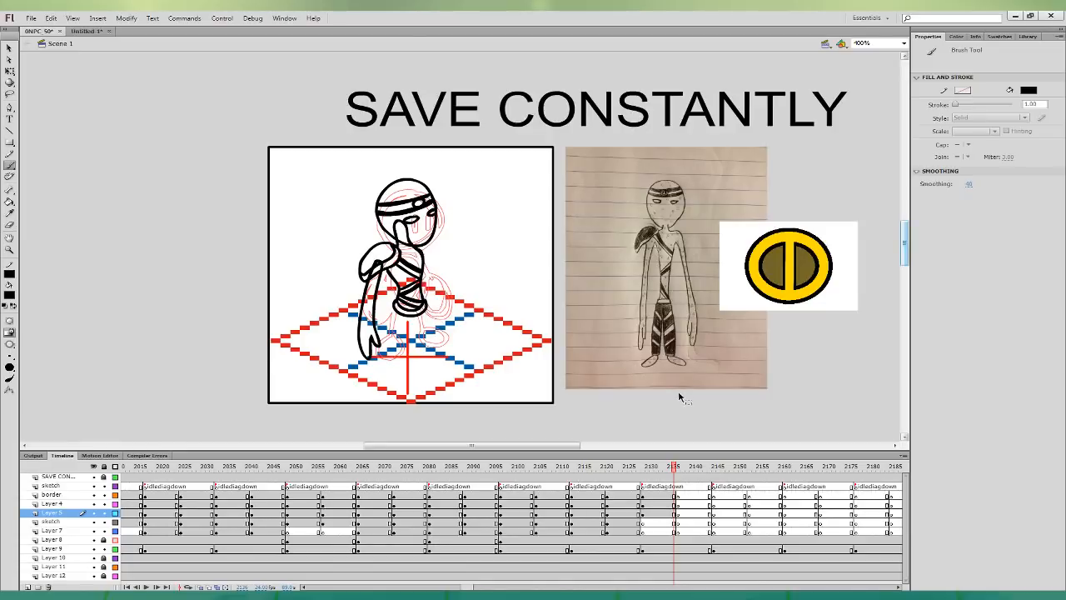
mouse_move(418, 254)
left_mouse_down()
mouse_move(445, 331)
mouse_move(425, 254)
left_mouse_up()
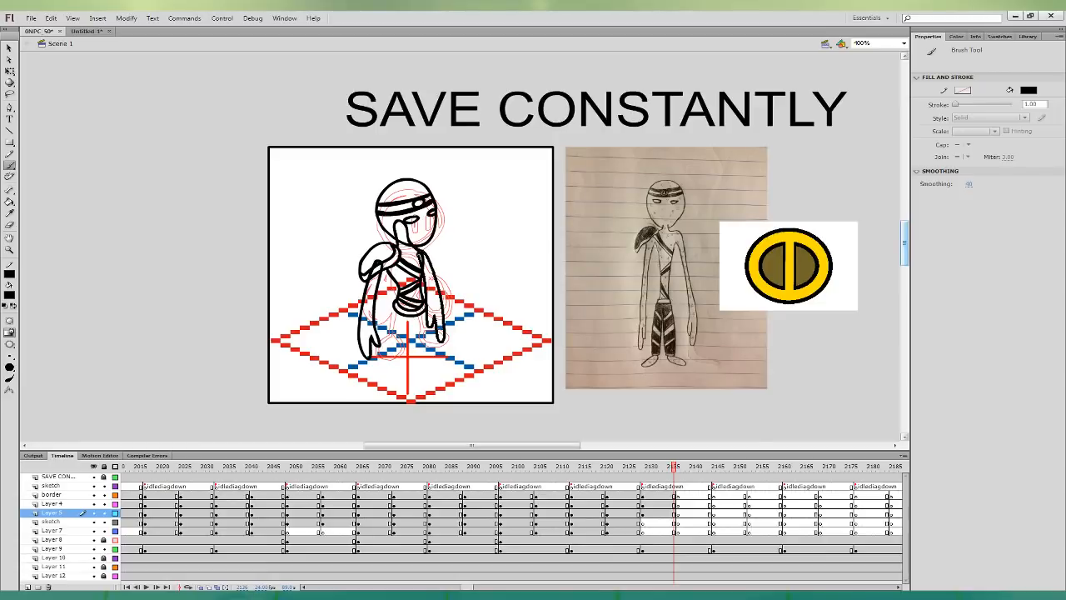
left_click(676, 513)
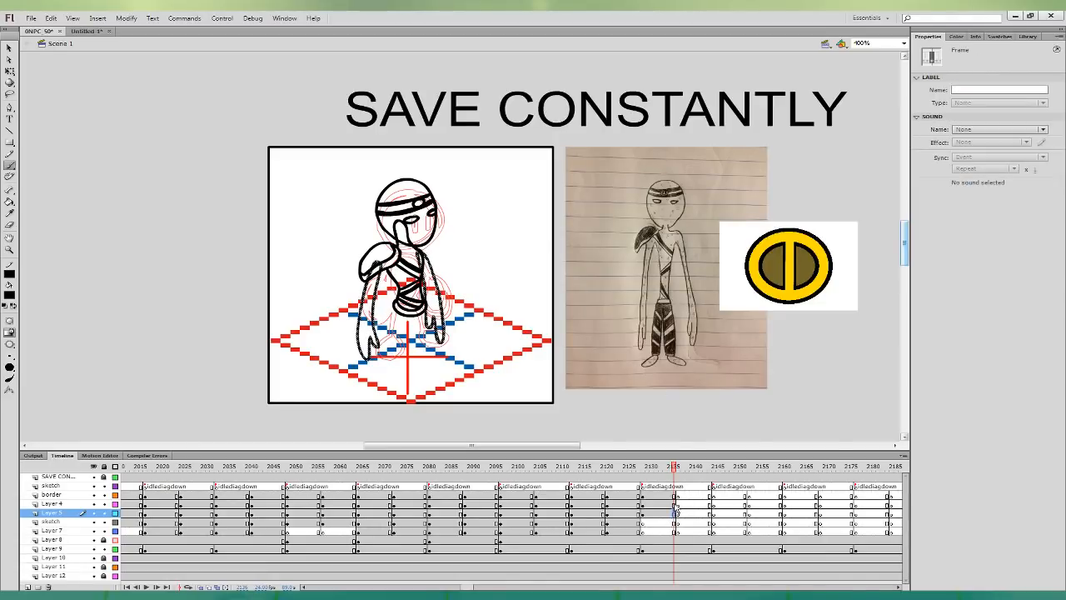
left_click(643, 514)
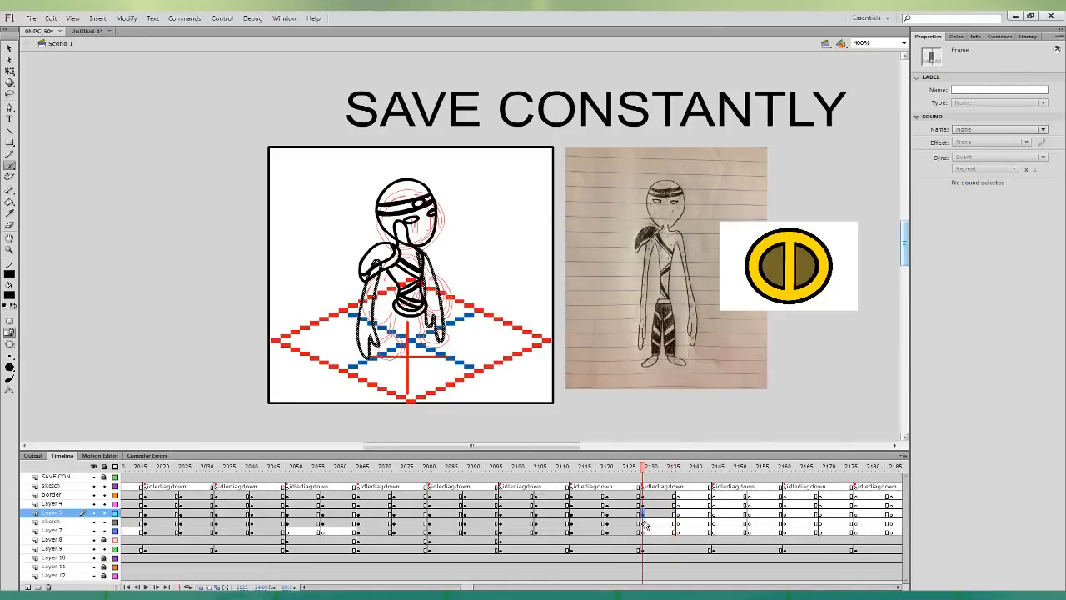
- Ink the legs with their diagonal bands and both feet in black on Layer 5, undoing unwanted strokes
left_click(676, 514)
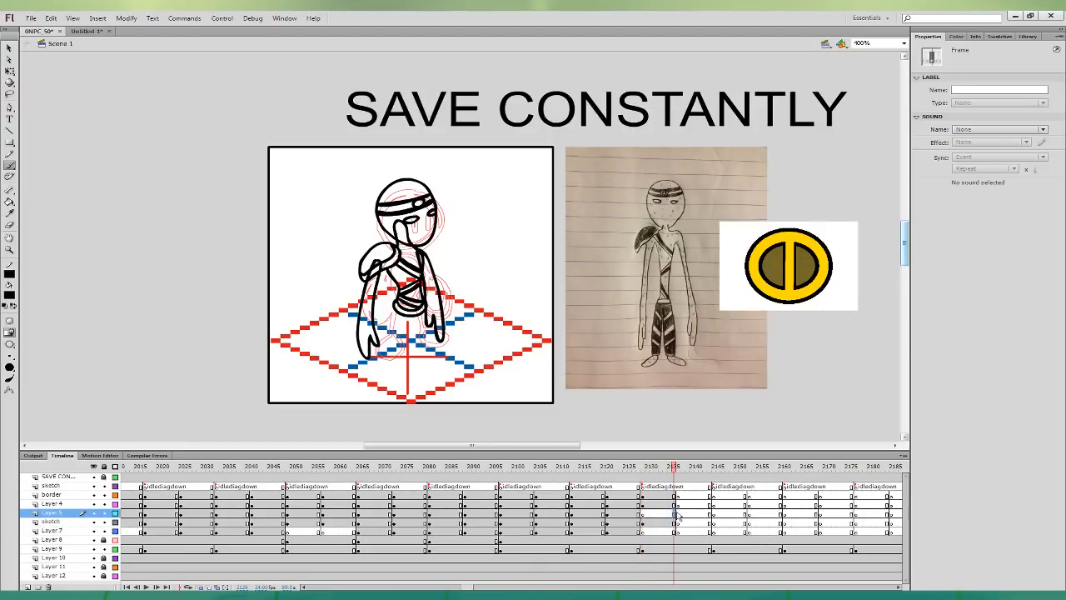
mouse_move(397, 304)
left_mouse_down()
mouse_move(386, 355)
mouse_move(405, 355)
mouse_move(407, 327)
mouse_move(423, 348)
mouse_move(434, 338)
mouse_move(430, 311)
mouse_move(389, 315)
mouse_move(401, 335)
left_mouse_up()
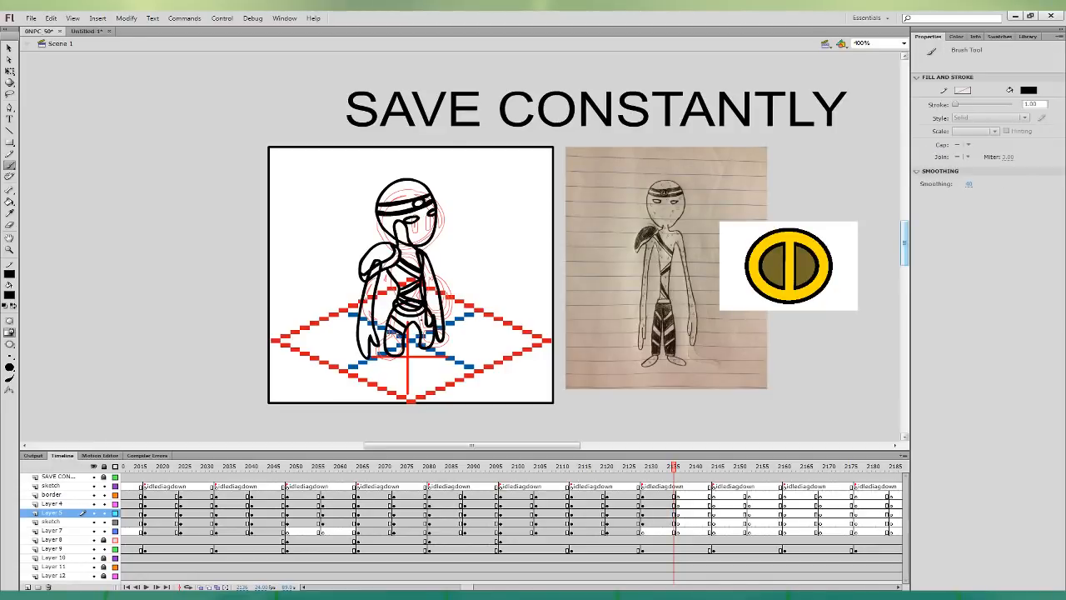
key("ctrl+z")
mouse_move(420, 323)
left_mouse_down()
mouse_move(431, 315)
mouse_move(387, 338)
mouse_move(403, 348)
mouse_move(432, 337)
mouse_move(384, 367)
mouse_move(445, 347)
left_mouse_up()
key("ctrl+z")
key("ctrl+z")
key("ctrl+z")
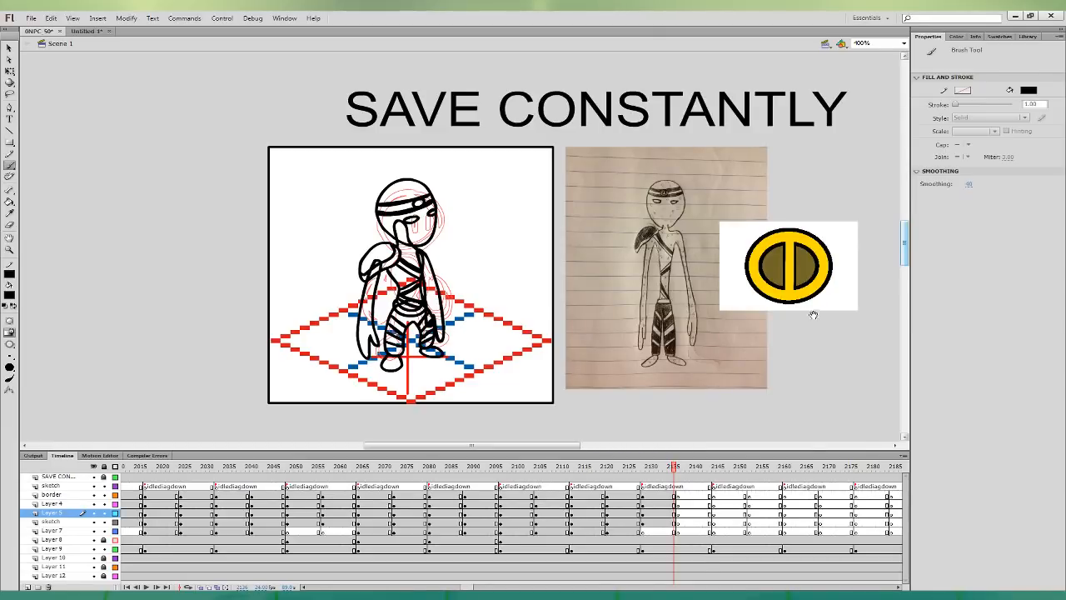
- Sample the yellow from the round emblem reference and fill the headband emblem, shoulder pad trim and belt with it
left_click_drag(813, 314, 733, 328)
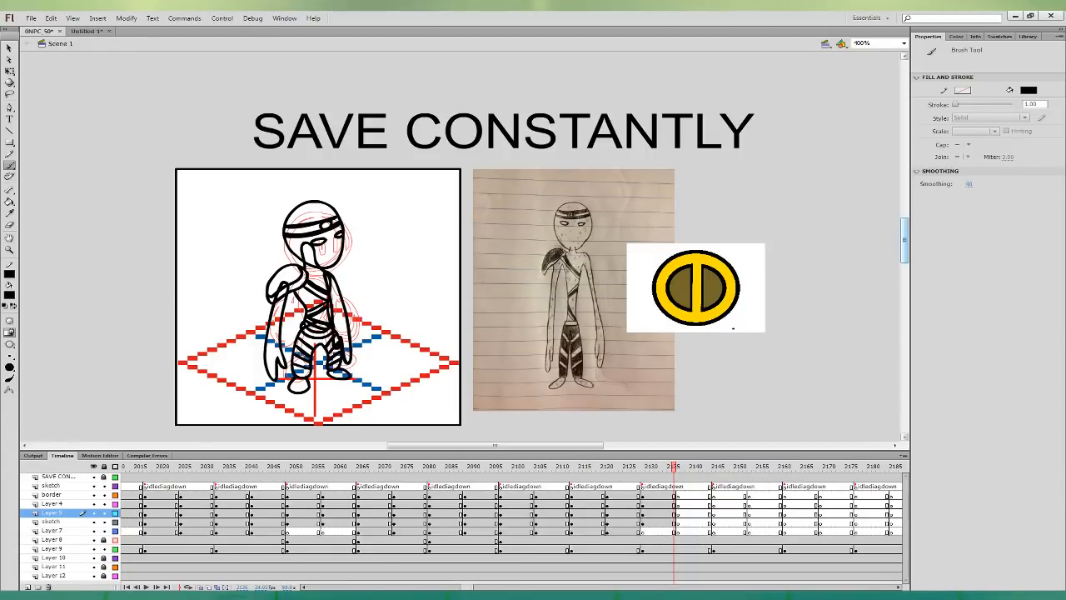
left_click(10, 213)
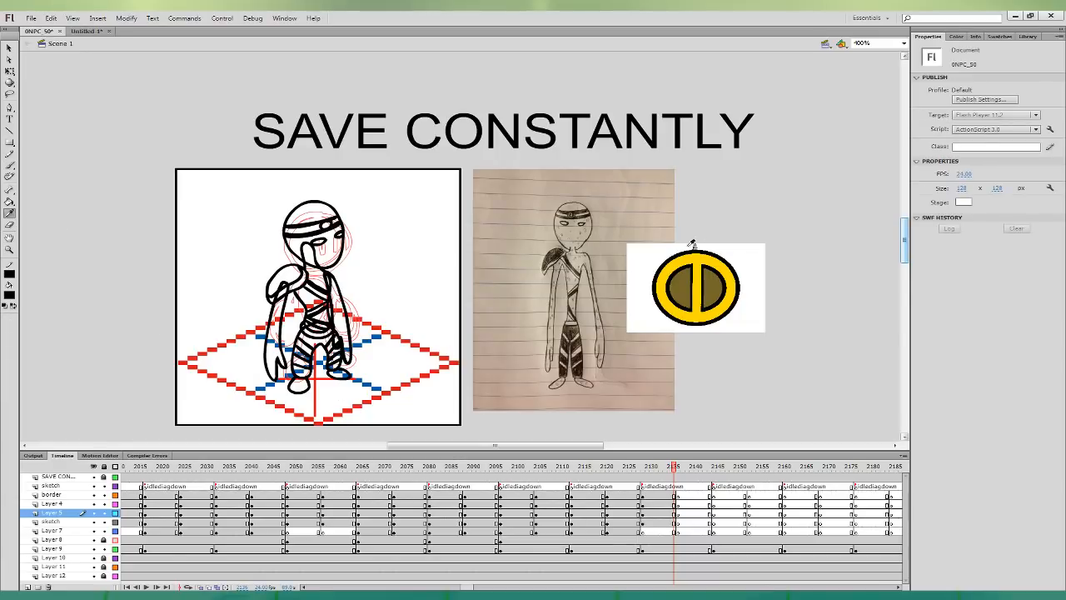
left_click(700, 277)
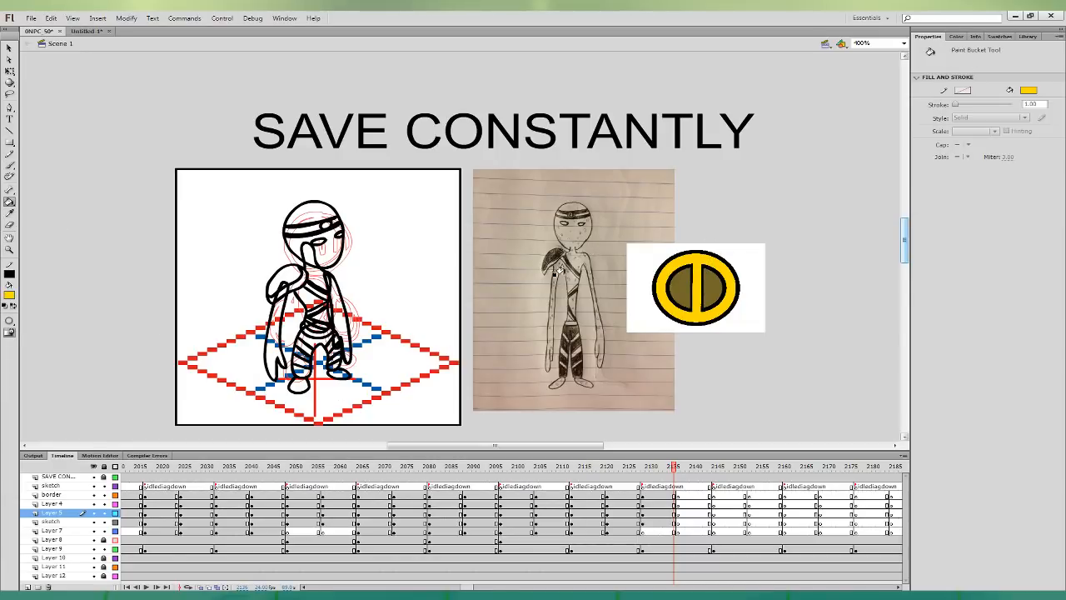
left_click(325, 225)
left_click(287, 284)
left_click(313, 334)
- Sample the dark tone from the reference photo's shoulder pad and fill the shoulder pad and headband with it
key("i")
left_click(550, 254)
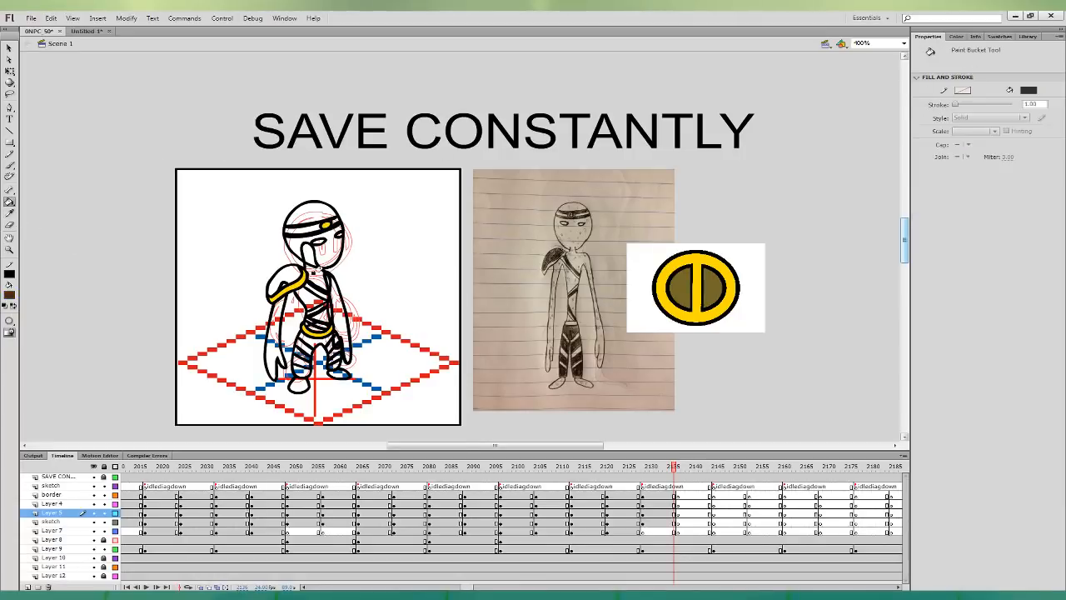
left_click(281, 283)
left_click(329, 220)
left_click(331, 221)
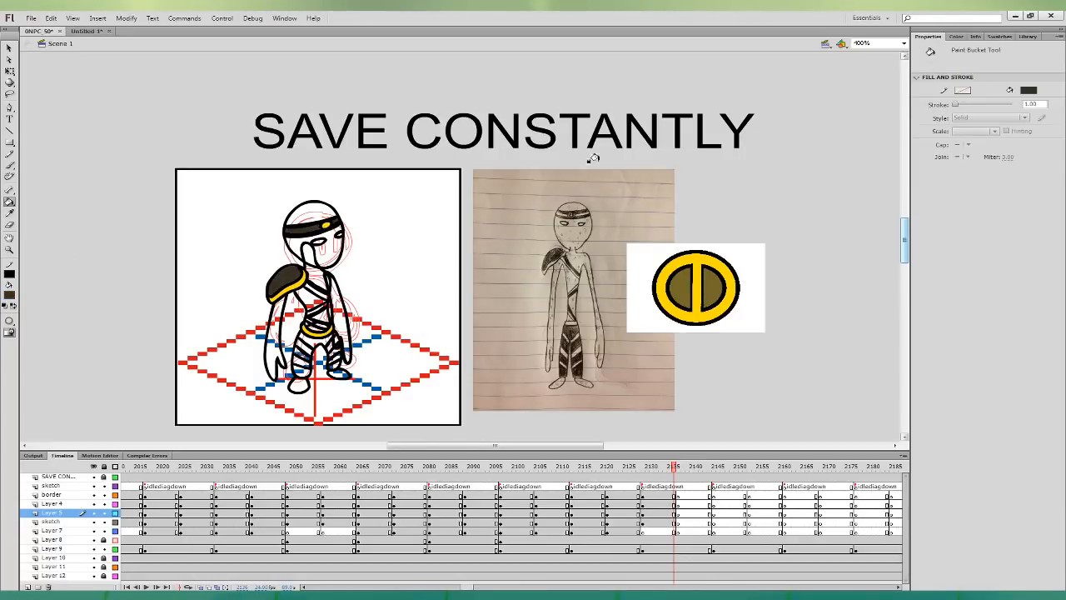
- Fill the chest straps, upper trousers and alternate bands on both legs with the dark tone, undoing the misplaced fill
left_click(306, 288)
key("ctrl+z")
left_click(316, 311)
left_click(316, 292)
left_click(314, 324)
left_click(311, 339)
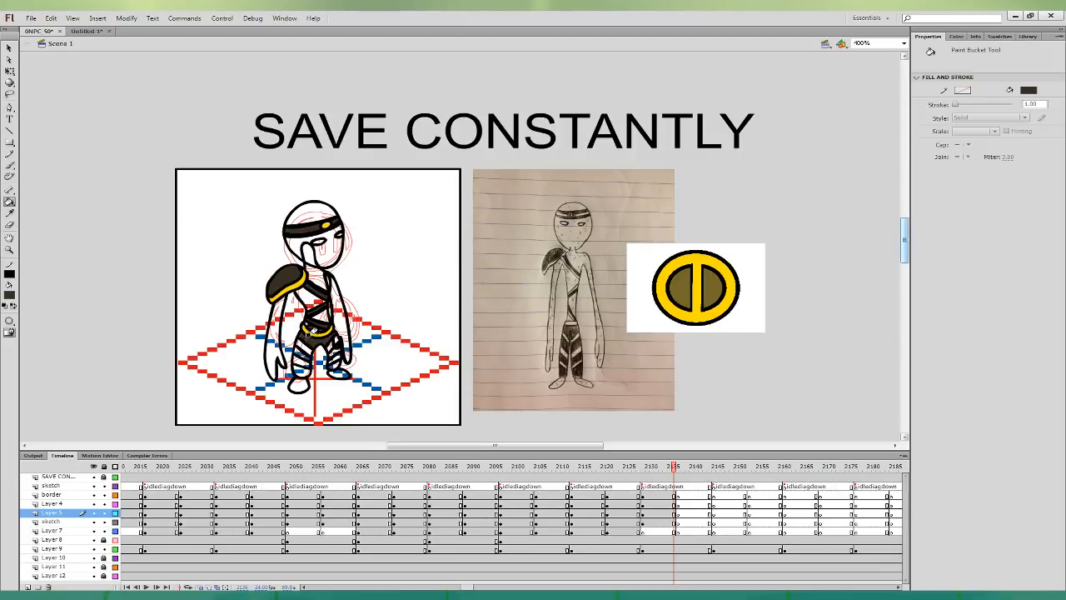
left_click(299, 356)
left_click(301, 369)
left_click(331, 349)
left_click(331, 362)
- Sample the grey-beige from the reference photo's face and fill the head, torso, arms and feet with it
left_click(9, 214)
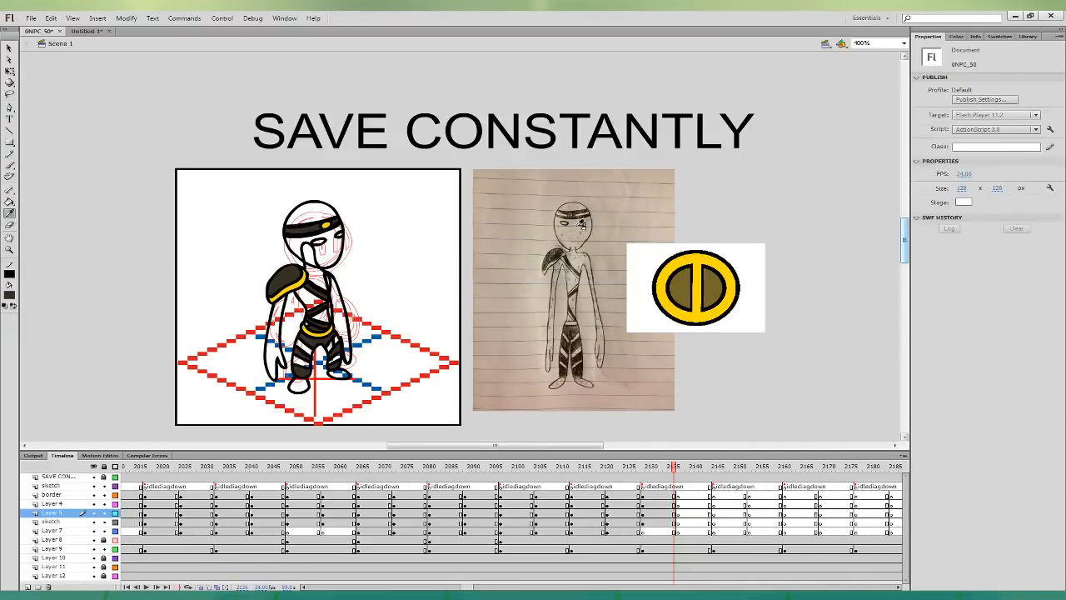
left_click(578, 225)
left_click(323, 248)
left_click(314, 212)
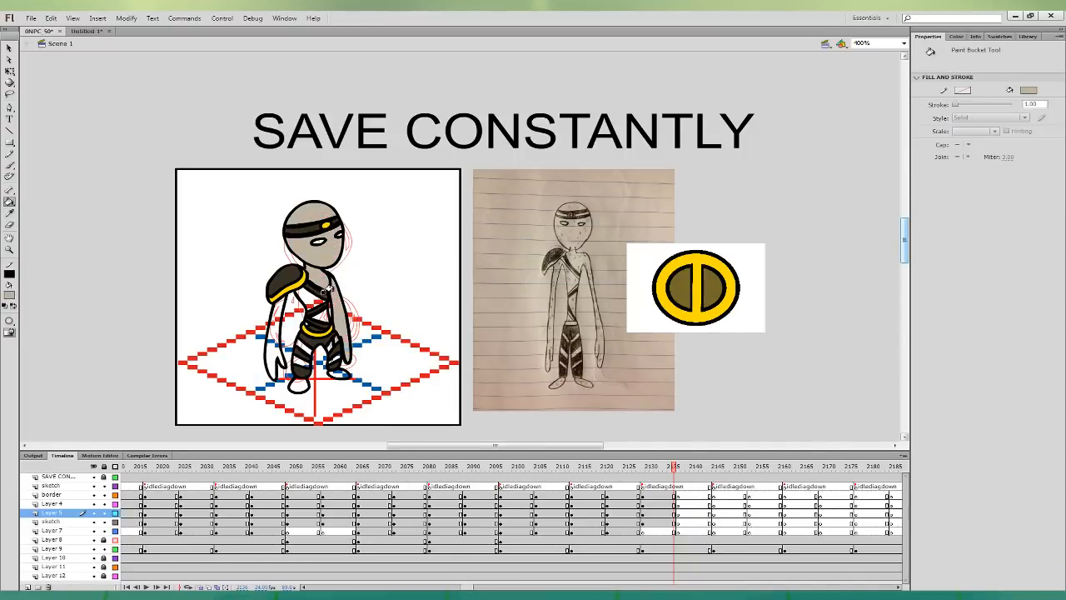
left_click(270, 327)
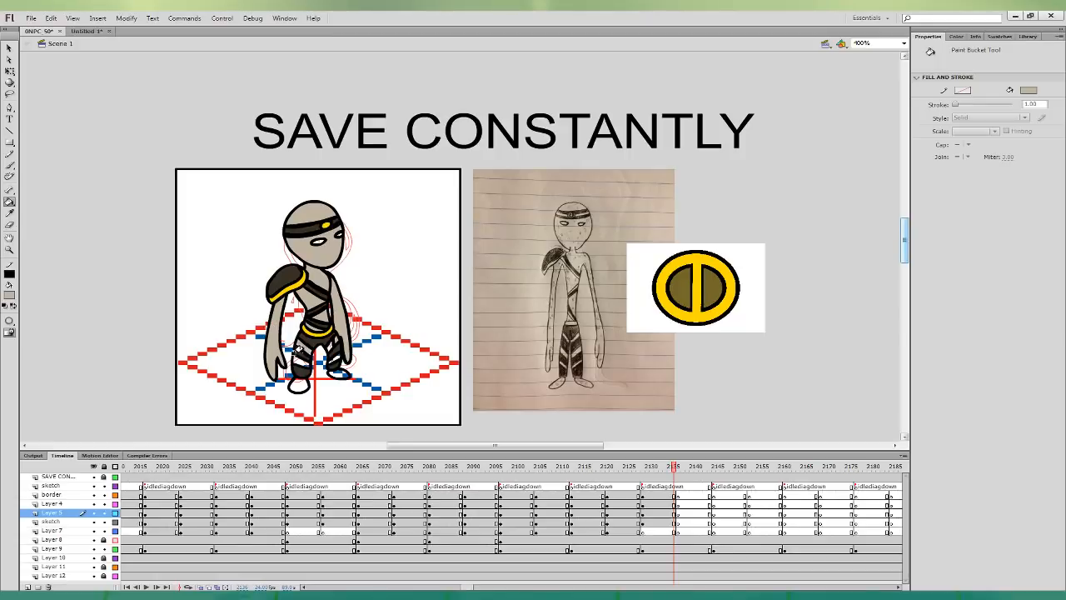
left_click(297, 382)
left_click(337, 370)
- Sample the yellow from the headband emblem and fill the remaining diagonal stripes on both legs
left_click(10, 214)
left_click(325, 224)
left_click(299, 347)
left_click(298, 361)
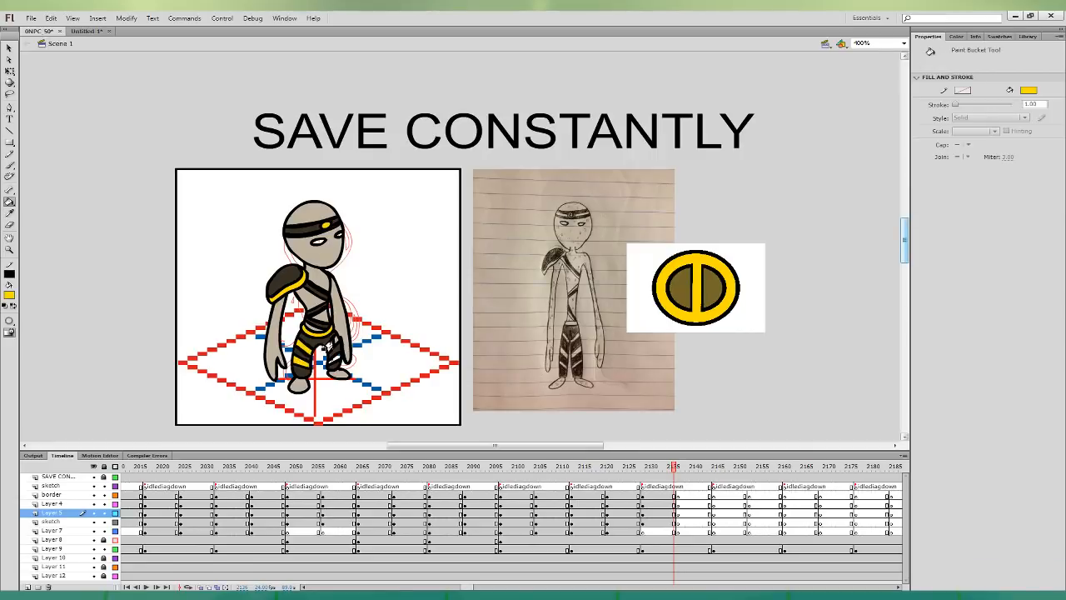
left_click(329, 345)
- Try to fill the far eye with white and undo the fill
left_click(10, 295)
left_click(345, 208)
left_click(330, 233)
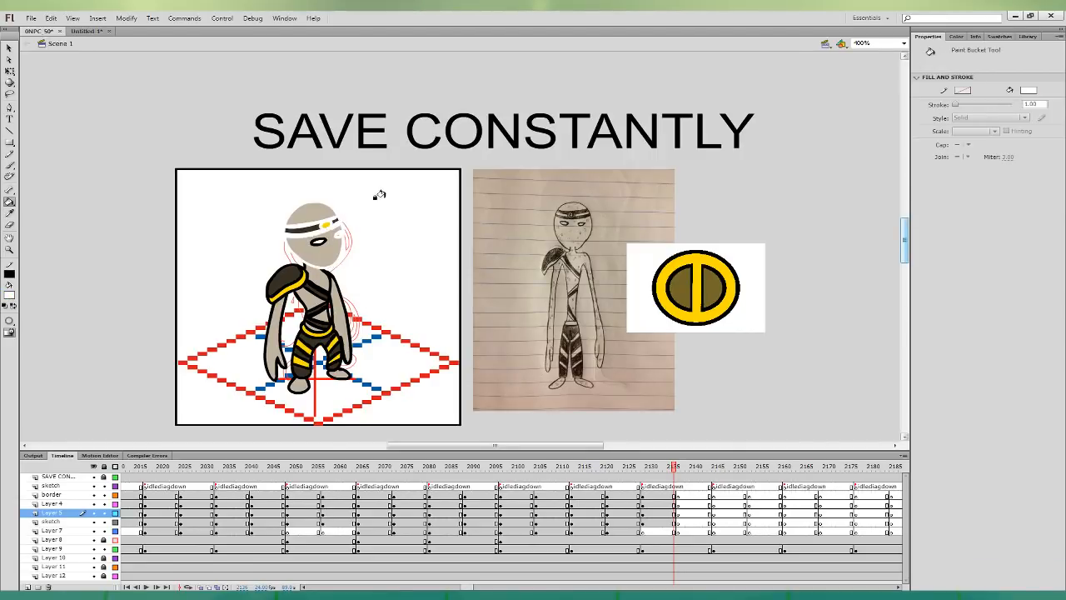
key("ctrl+z")
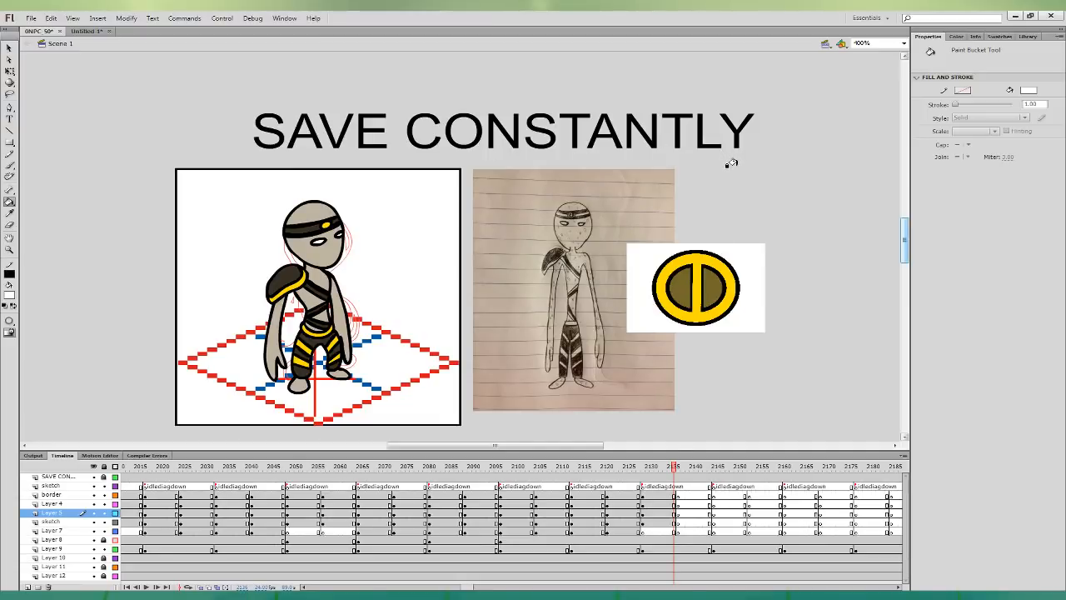
- Dot small black speckles over the head on the border layer with a smaller black brush
left_click(10, 297)
left_click(27, 328)
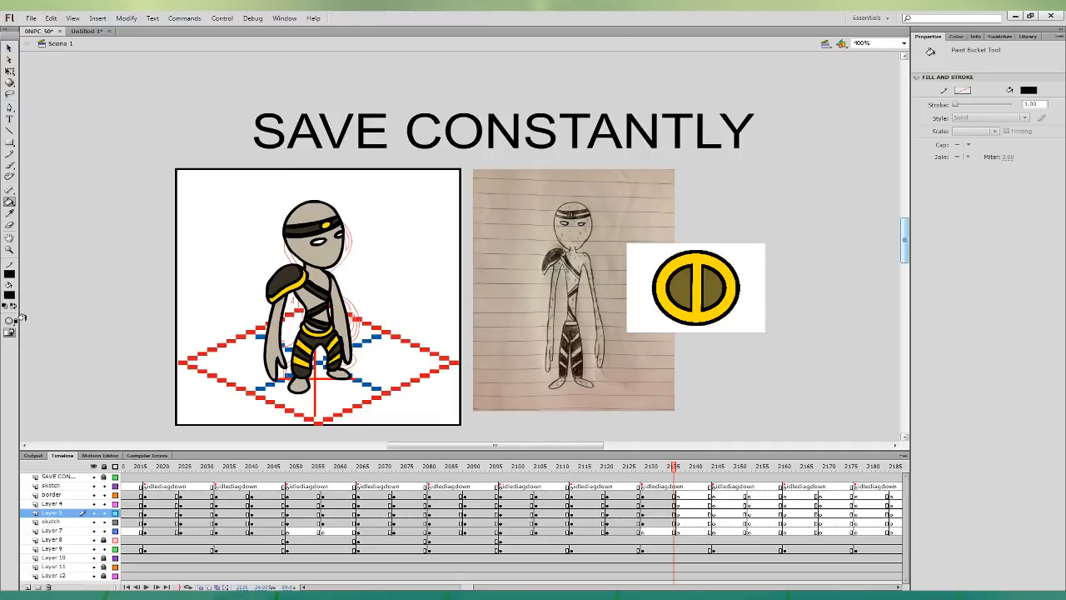
left_click(10, 164)
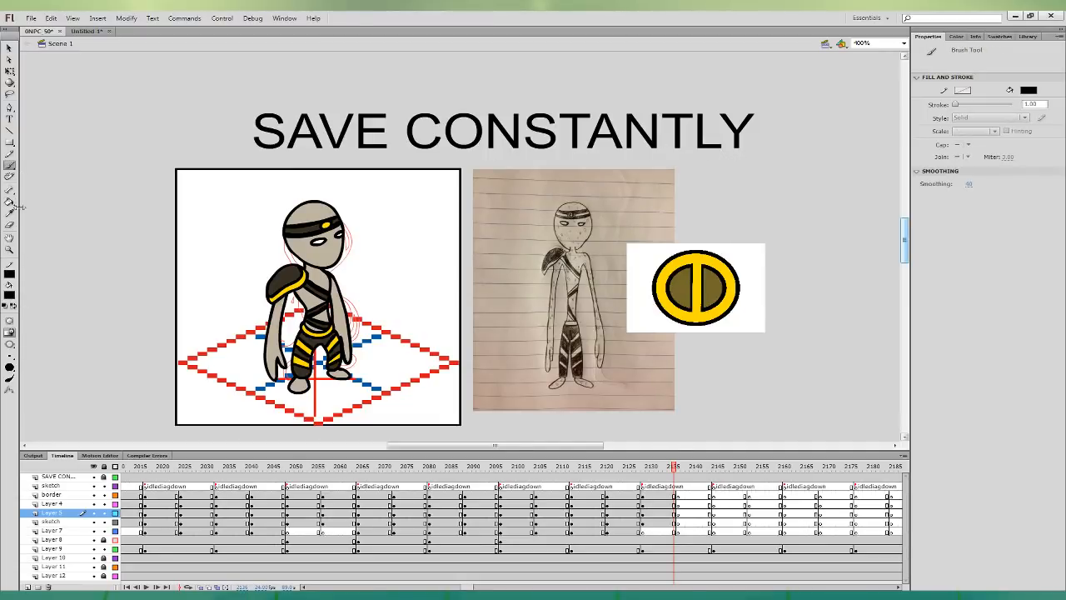
left_click(657, 496)
left_click(361, 219, "ctrl")
key("ctrl+z")
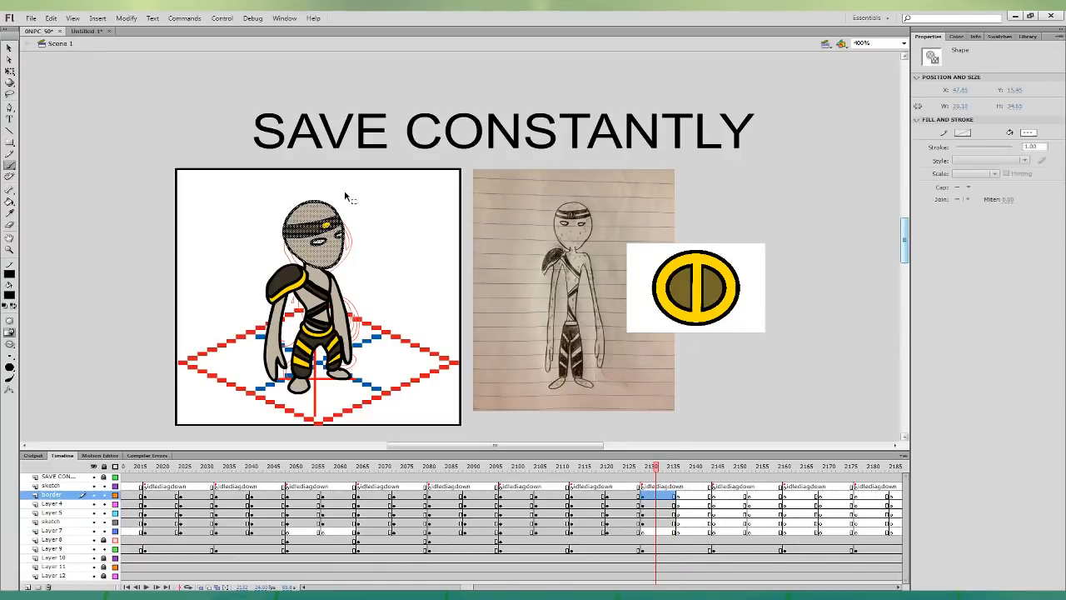
left_click(10, 357)
left_click(317, 213)
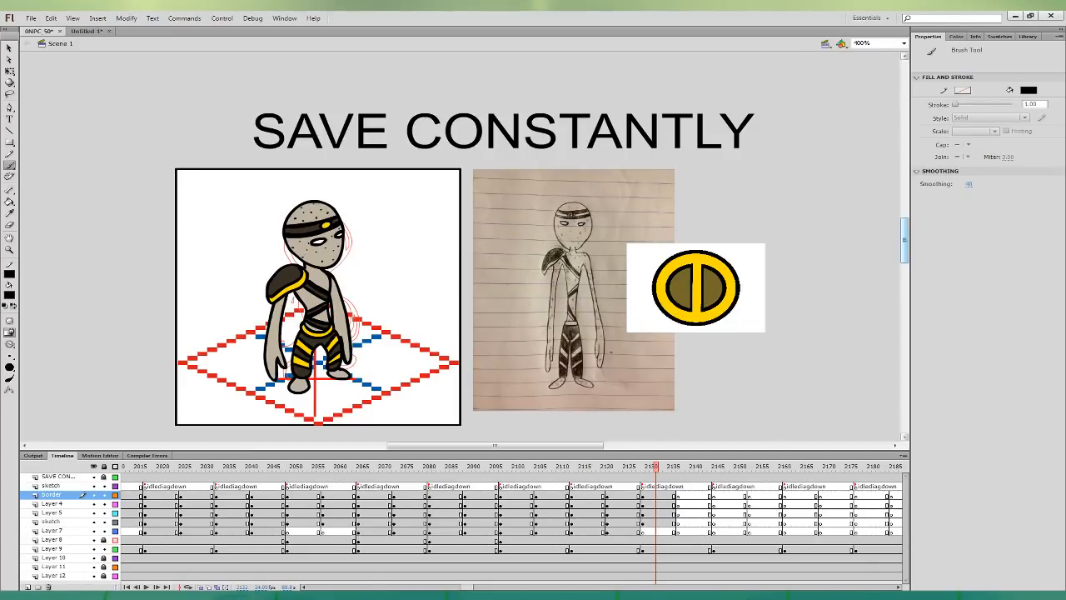
- Dot small black speckles over the neck and torso on Layer 4 and over the feet on Layer 5
left_click(654, 504)
left_click(315, 275)
left_click(322, 276)
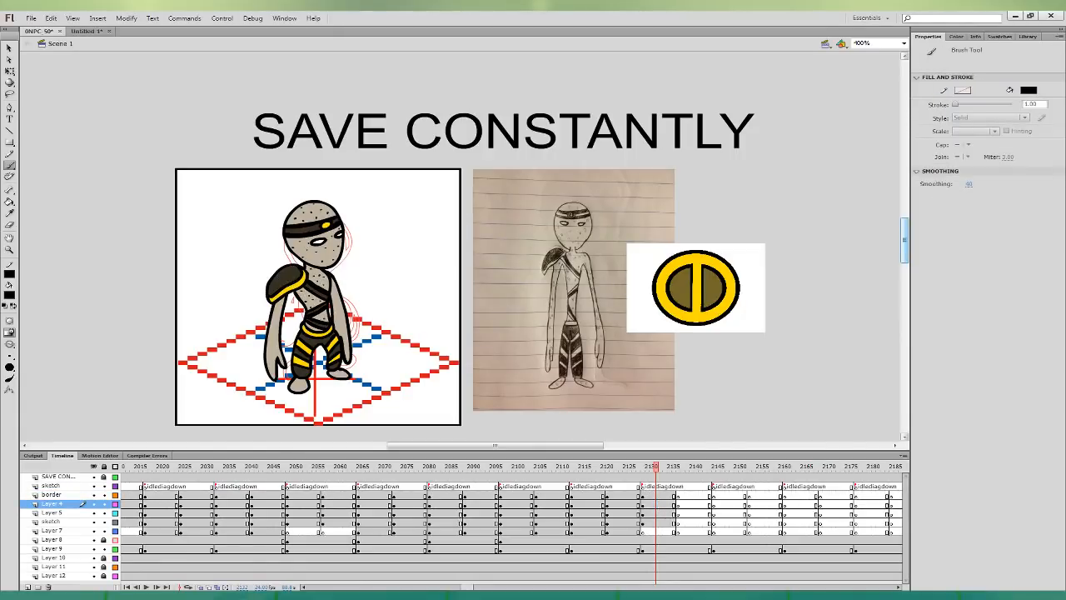
left_click(658, 513)
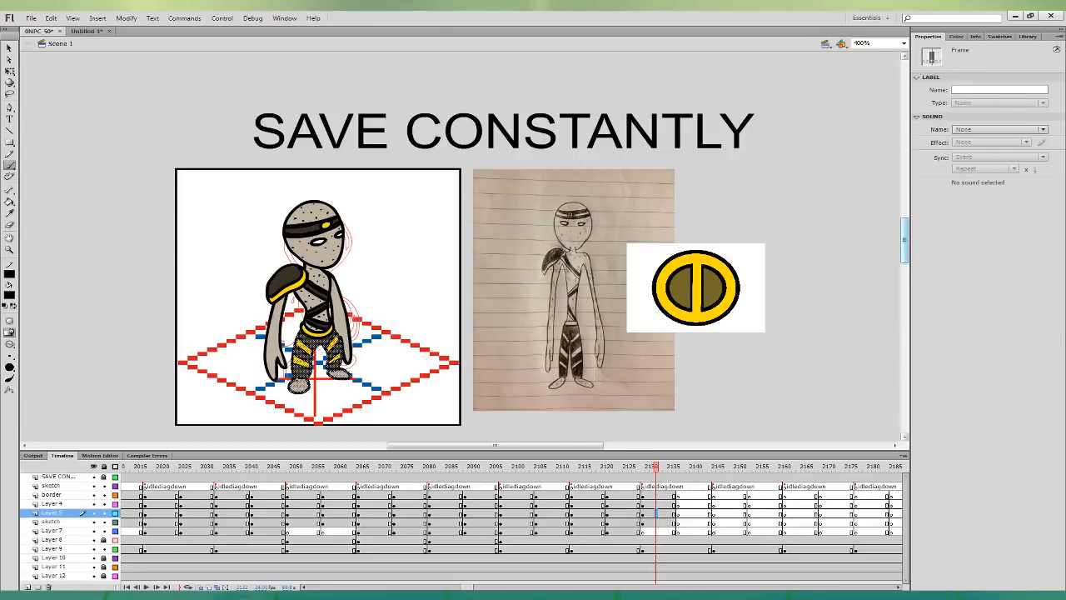
left_click(320, 340)
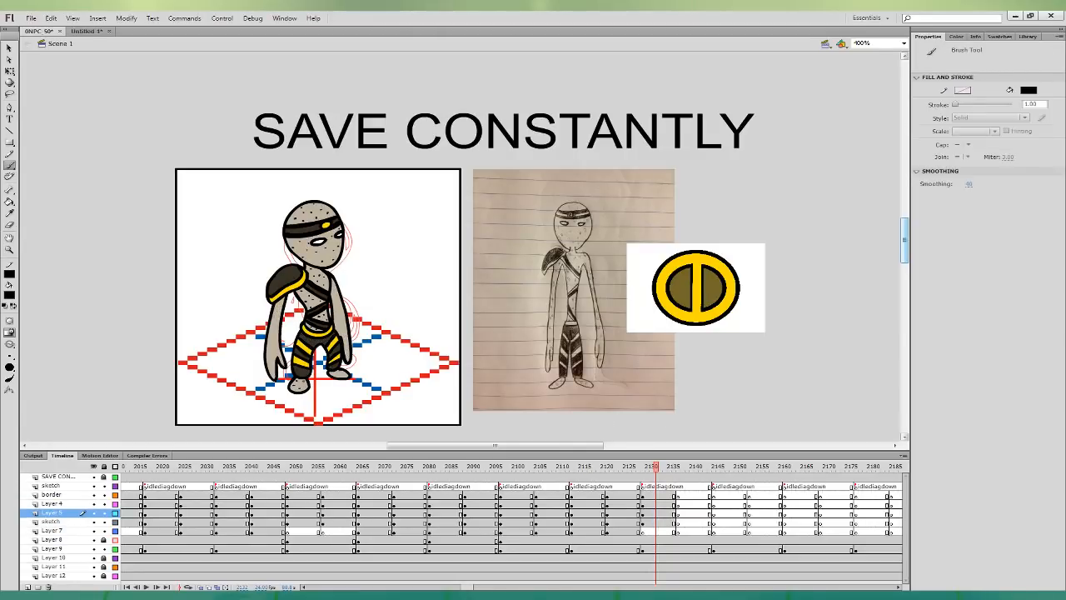
- Dot small black speckles over both arms on the lower sketch layer
left_click(655, 522)
left_click(281, 306)
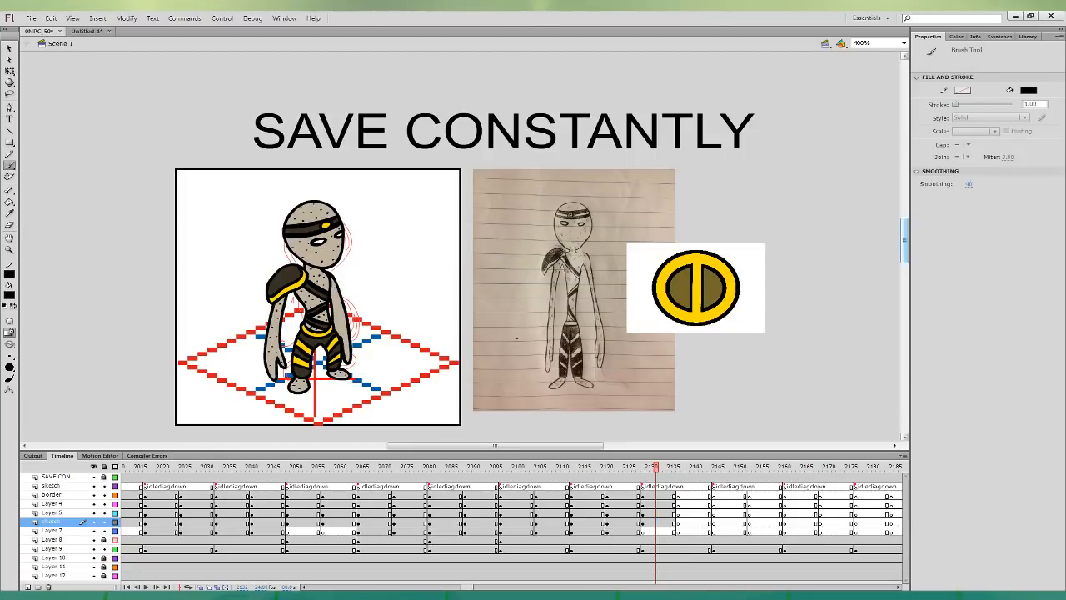
left_click(658, 523)
left_click(338, 305)
- Reshape the yellow headband emblem on the border layer by pulling its edge slightly upward
key("v")
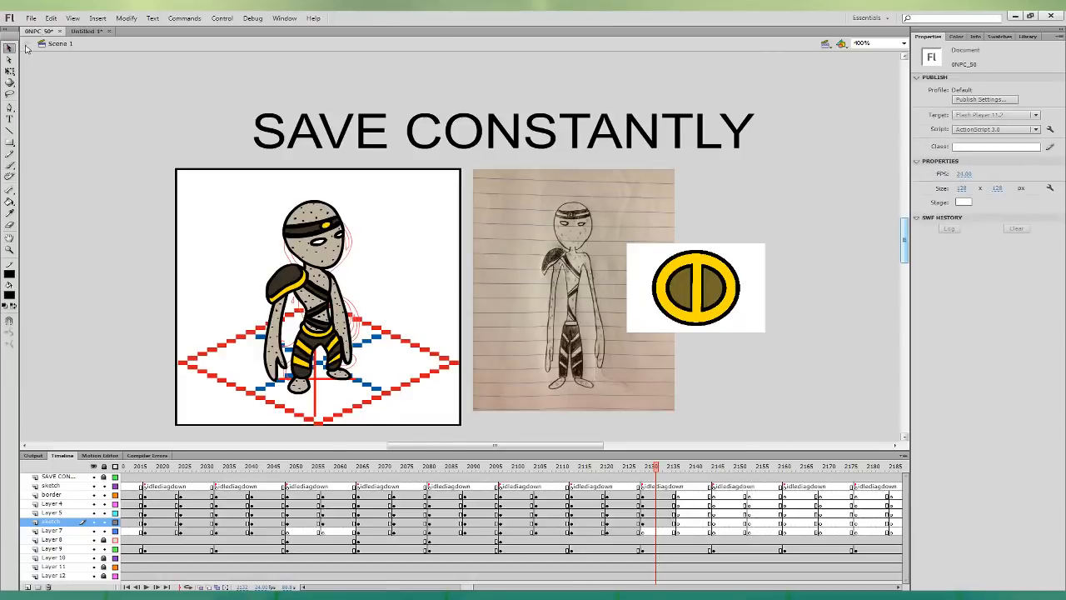
key("ctrl+=")
left_click(504, 122)
left_click(531, 110)
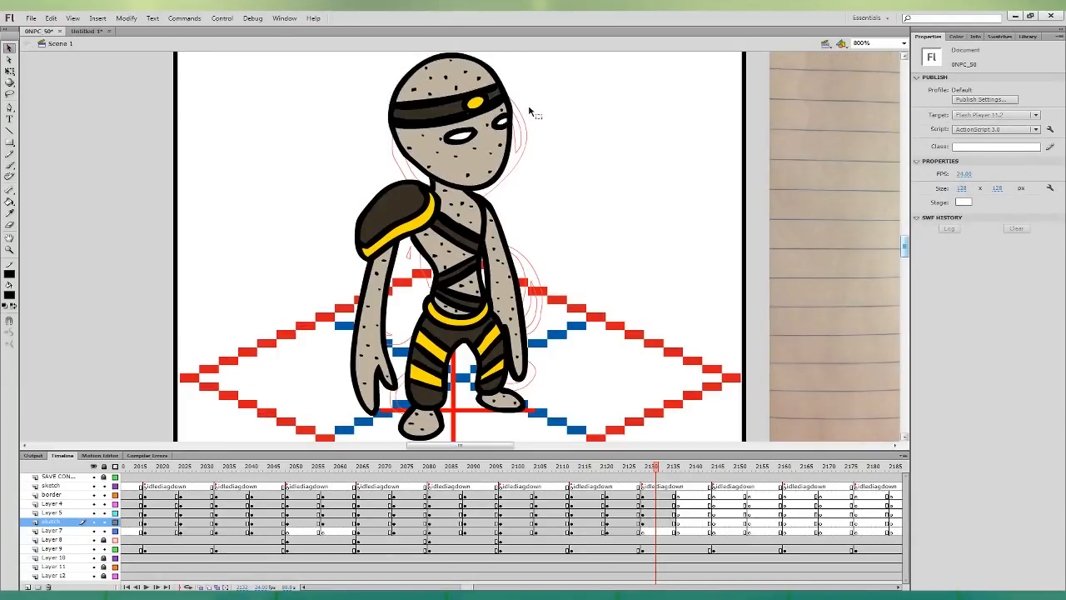
left_click_drag(535, 119, 531, 313)
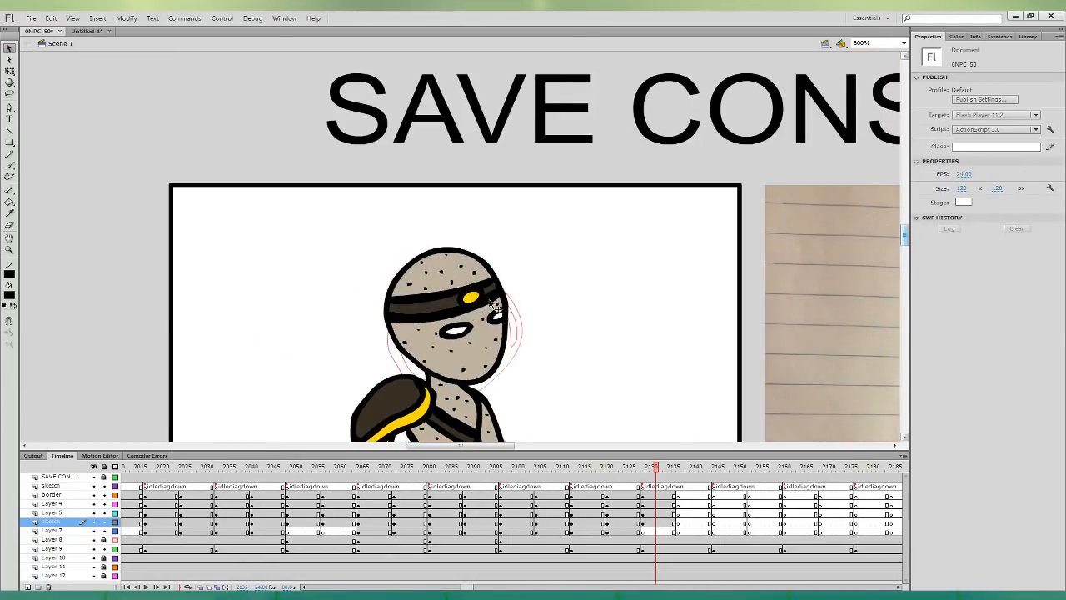
left_click(495, 299)
key("Escape")
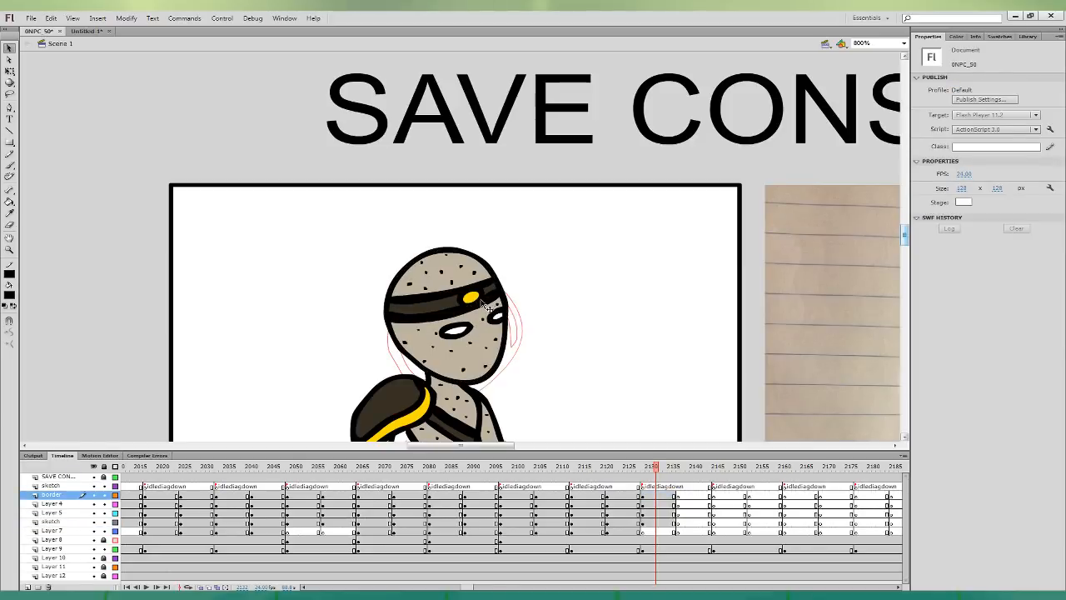
left_click_drag(477, 299, 474, 291)
key("ctrl+minus")
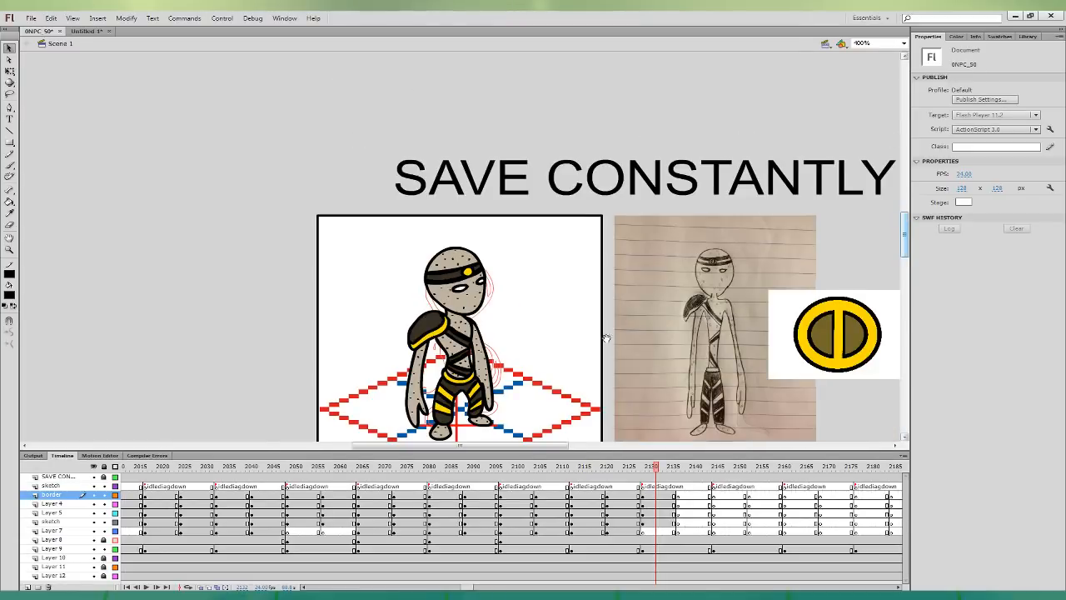
- Draw the reference emblem's inner symbol in black inside the headband's yellow emblem on the border layer
left_click_drag(606, 339, 545, 354)
left_click(9, 165)
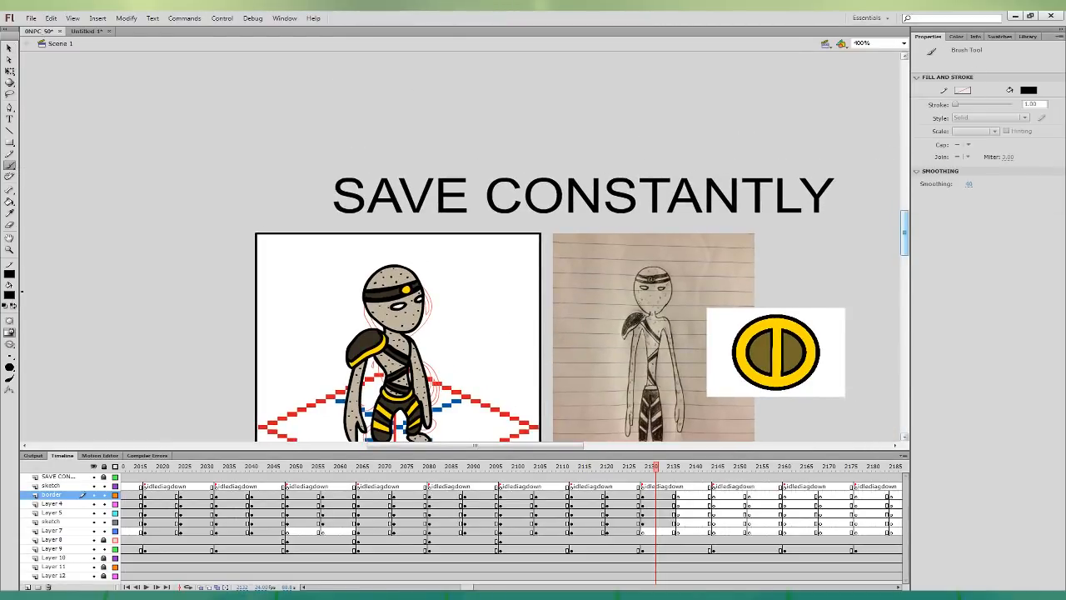
left_click(657, 495)
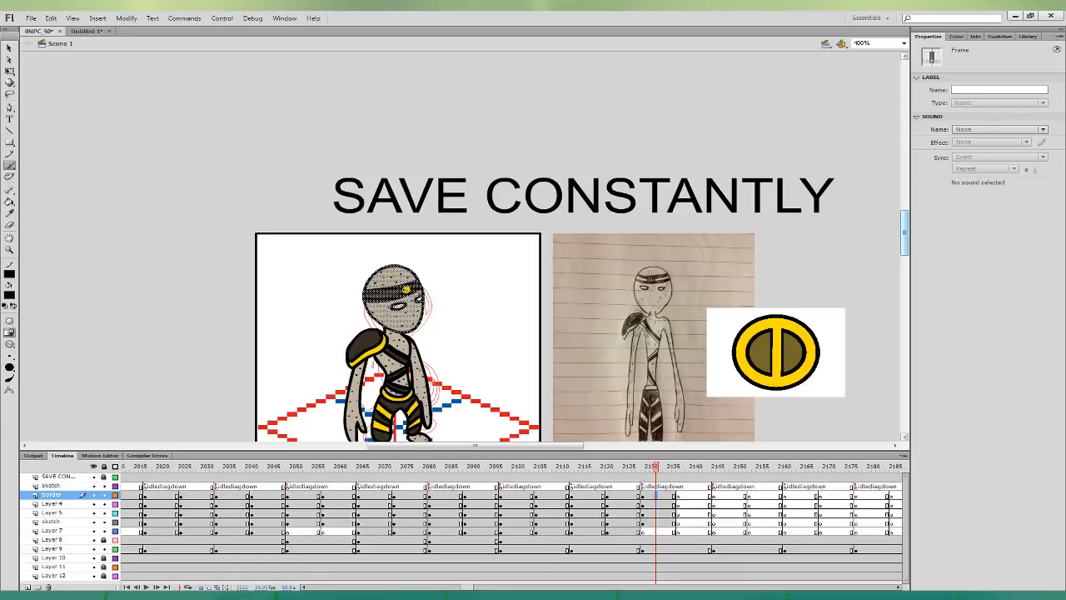
key("Escape")
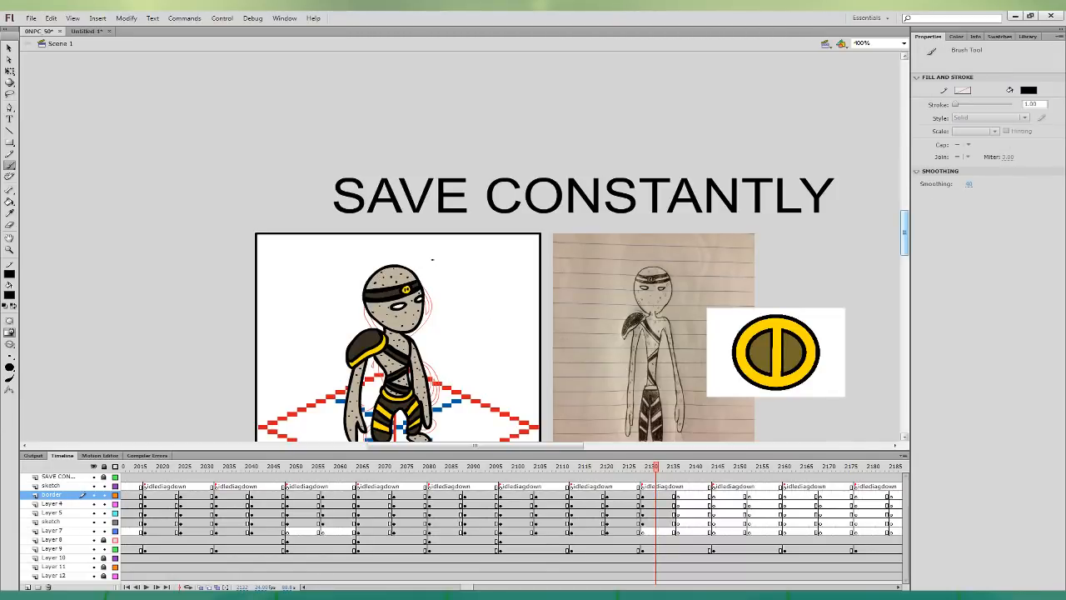
- Copy the finished character frames from border through the lower sketch layer to the second idle keyframe, and squash the Layer 5 legs slightly downward
scroll(478, 250, "down", 3)
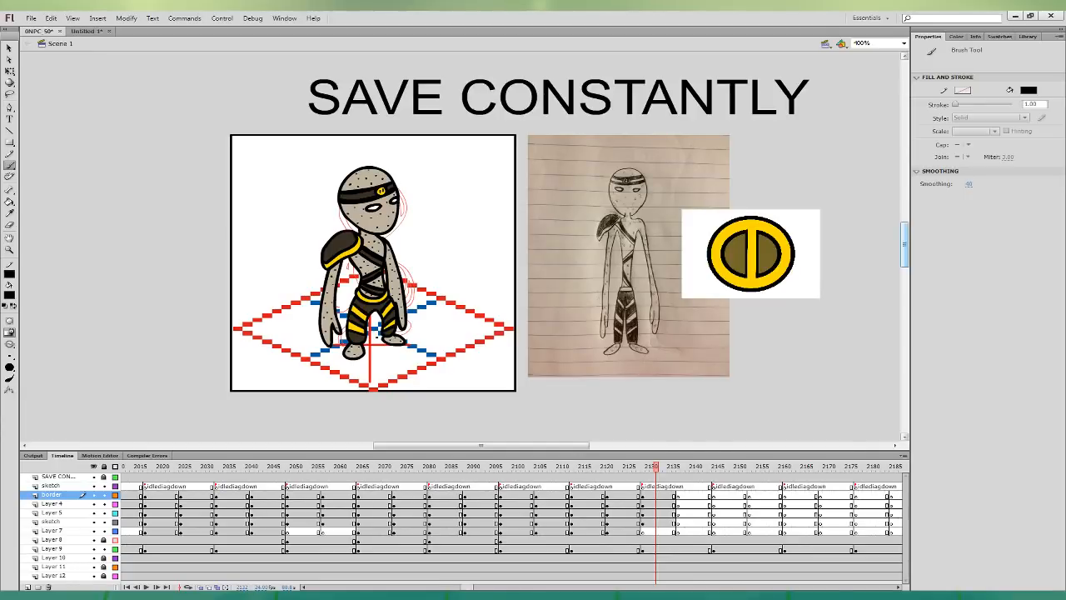
left_click_drag(652, 477, 651, 502)
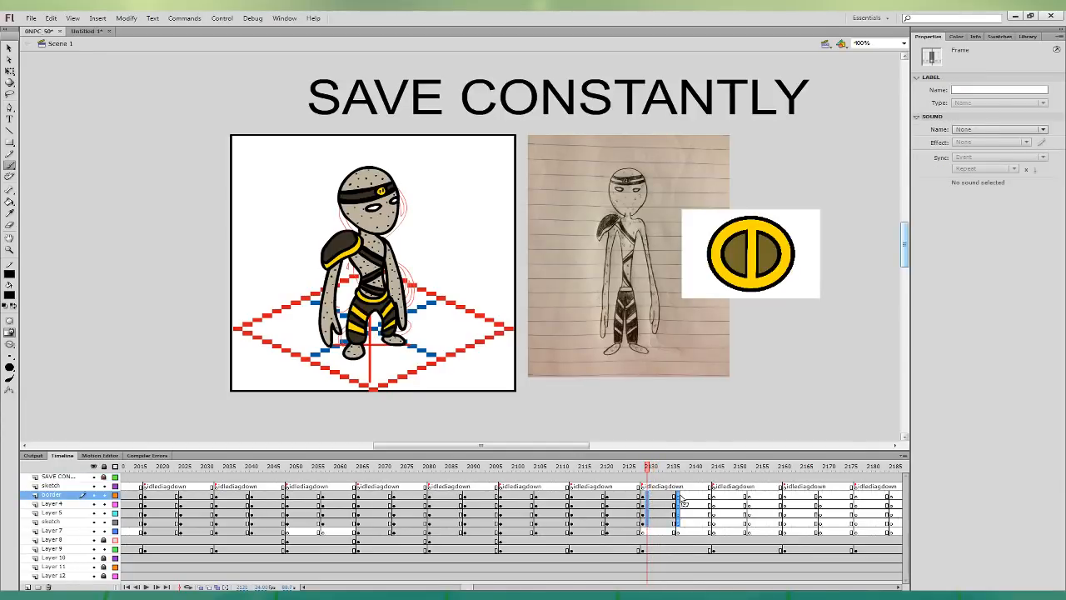
left_click(683, 513)
left_click(10, 74)
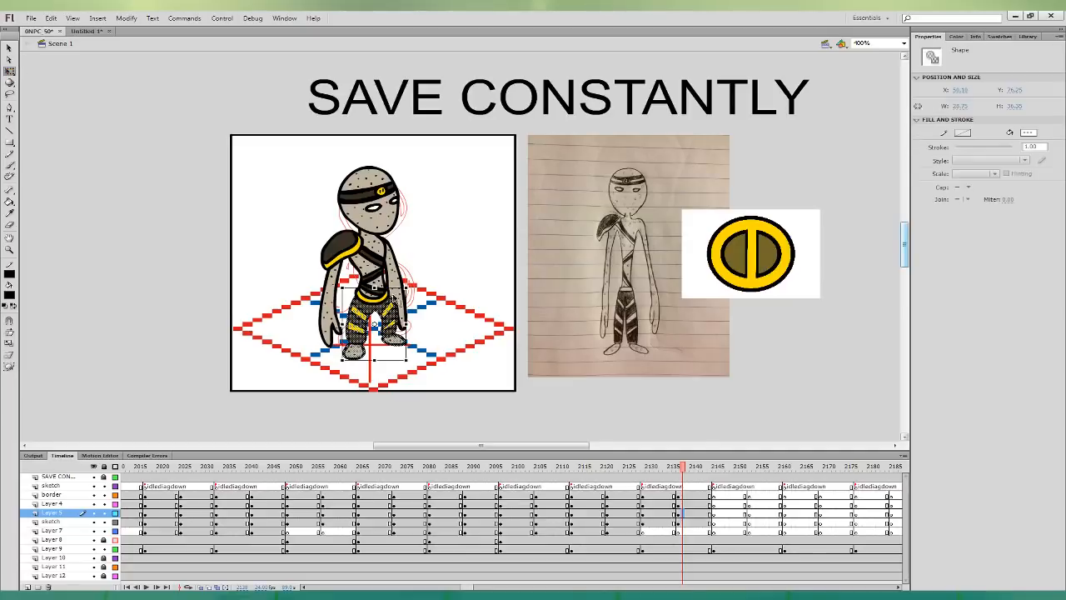
left_click(384, 293)
left_click(380, 299)
left_click(376, 294)
left_click(376, 295)
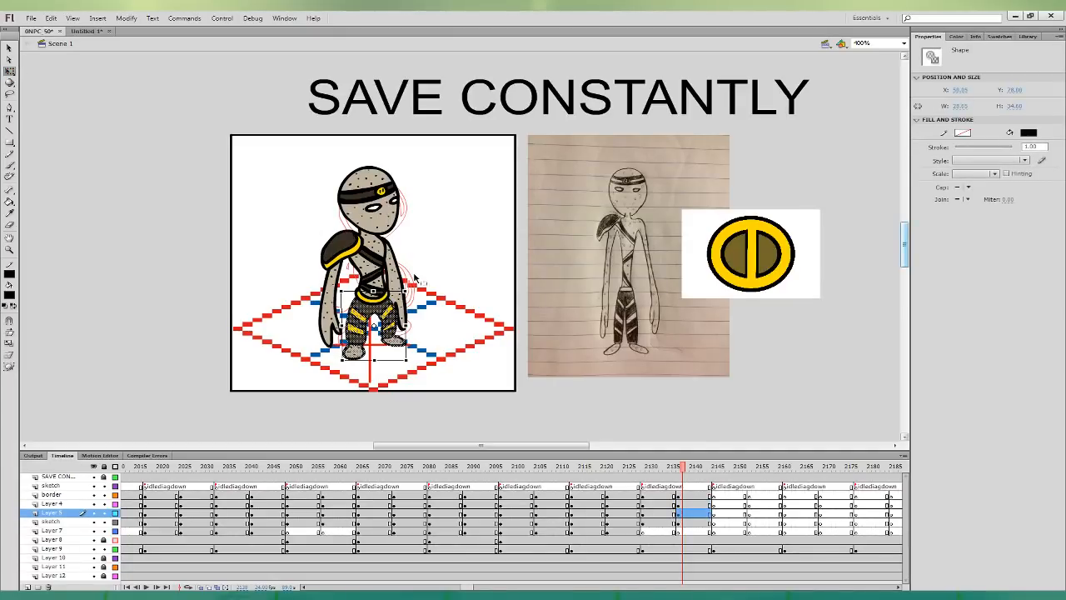
- Nudge the border and Layer 4 artwork down in the second keyframe, and shift the head on the border layer slightly further down and right
left_click(692, 495)
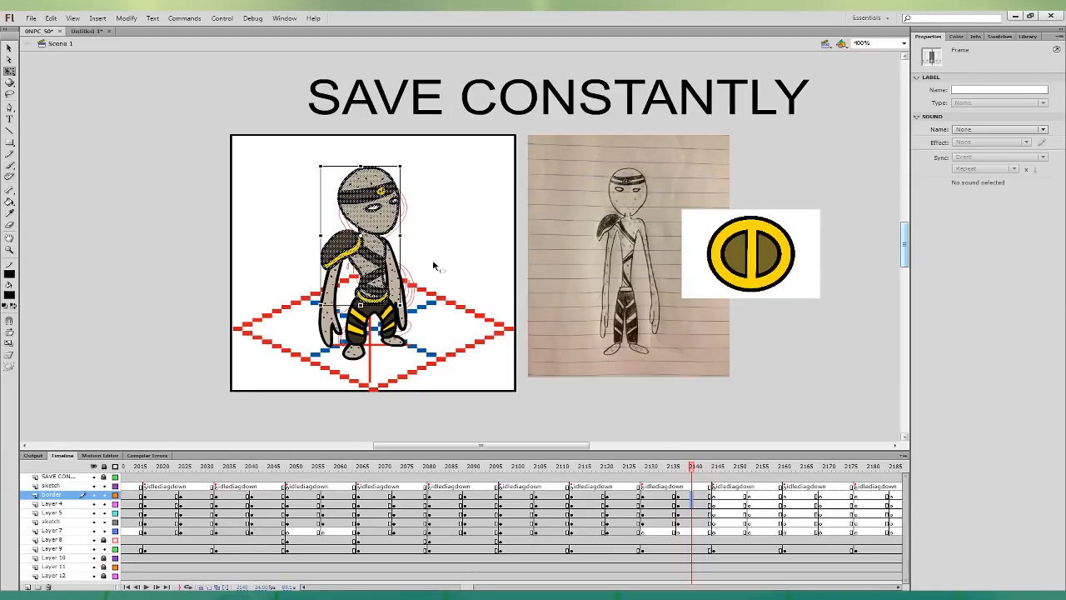
key("Down")
left_click(452, 283)
left_click(683, 496)
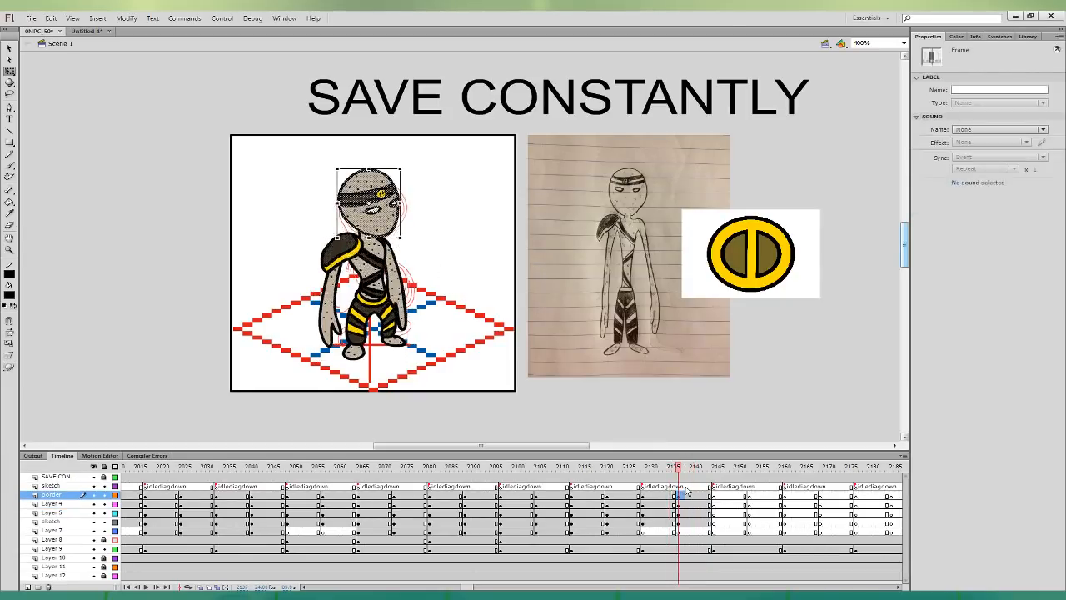
key("Down")
key("Right")
key("Down")
- Nudge the arms on the lower sketch layer down in the second keyframe and skew their lower ends slightly to the left
left_click(683, 513)
left_click(689, 521)
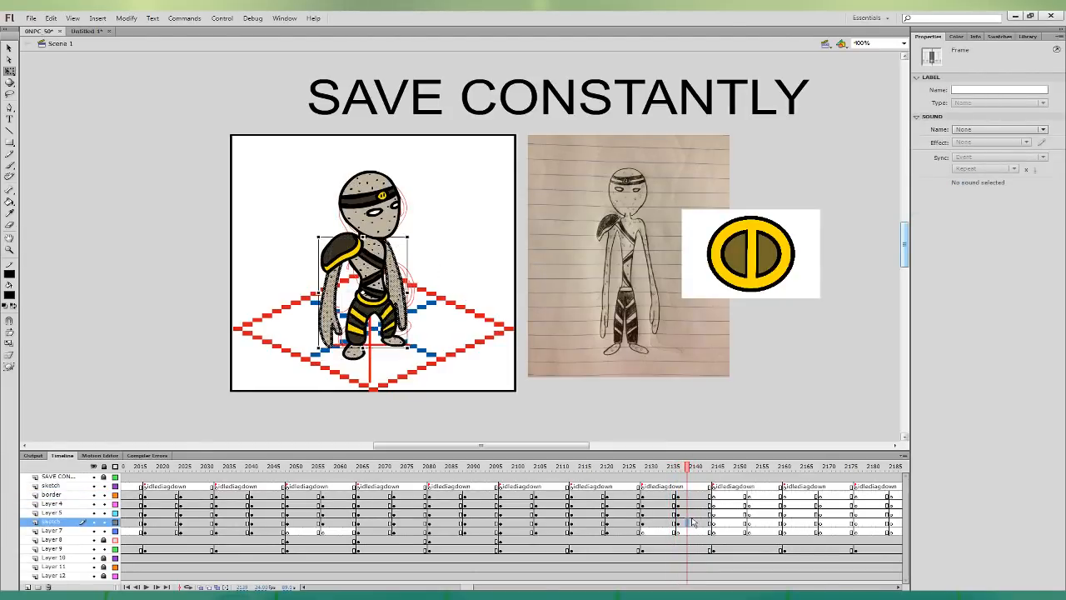
key("Down")
left_click_drag(394, 346, 393, 347)
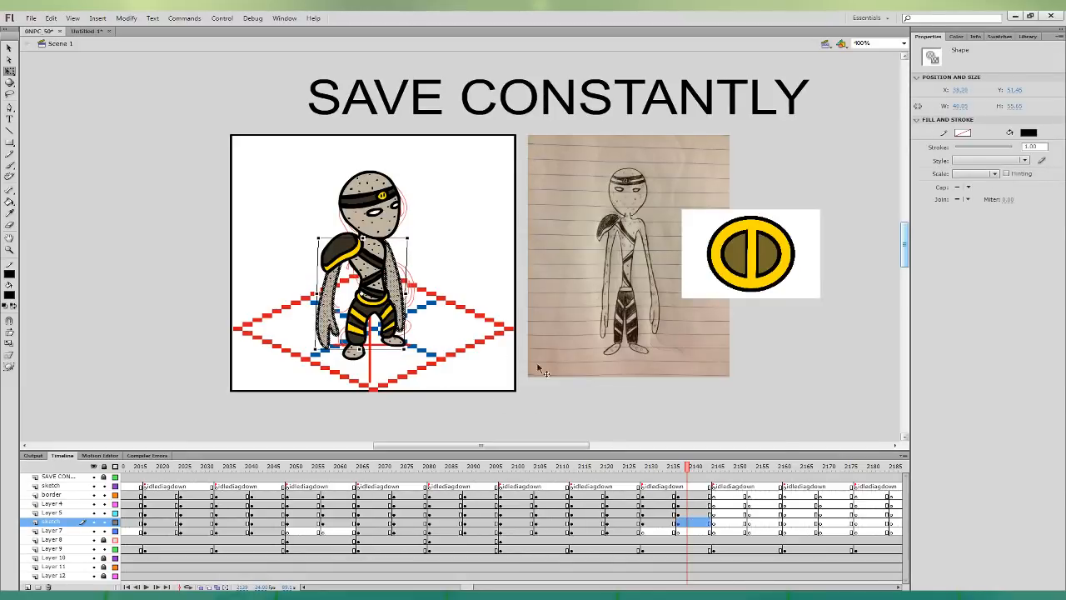
left_click(665, 522)
left_click(688, 522)
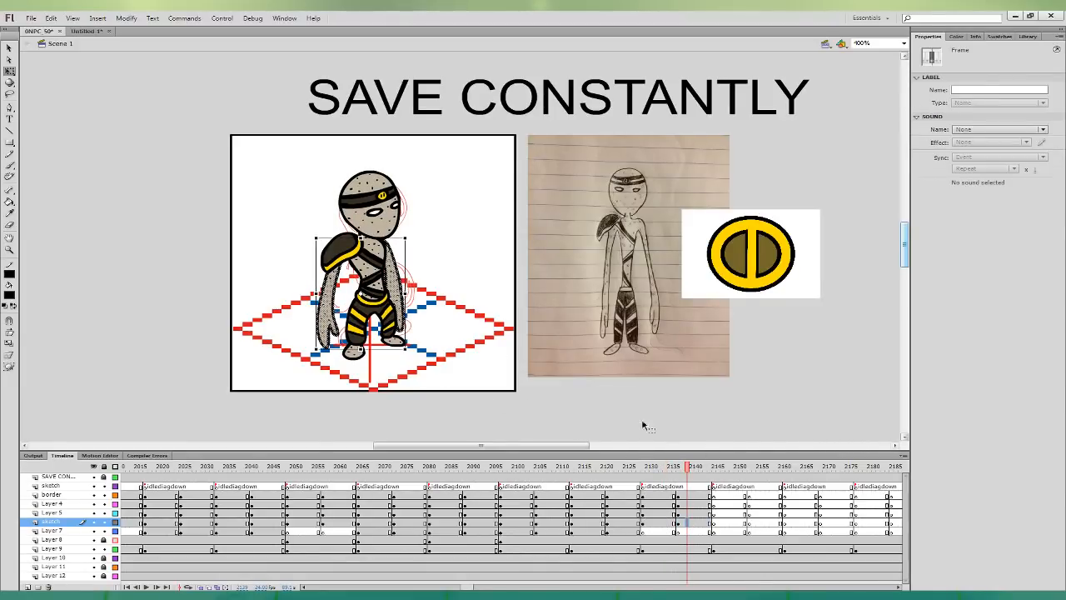
- Copy the headband character's idlediagdown frames from the upper sketch layer through Layer 7 over all frames in Untitled-1, and test the movie
left_click_drag(643, 487, 707, 531)
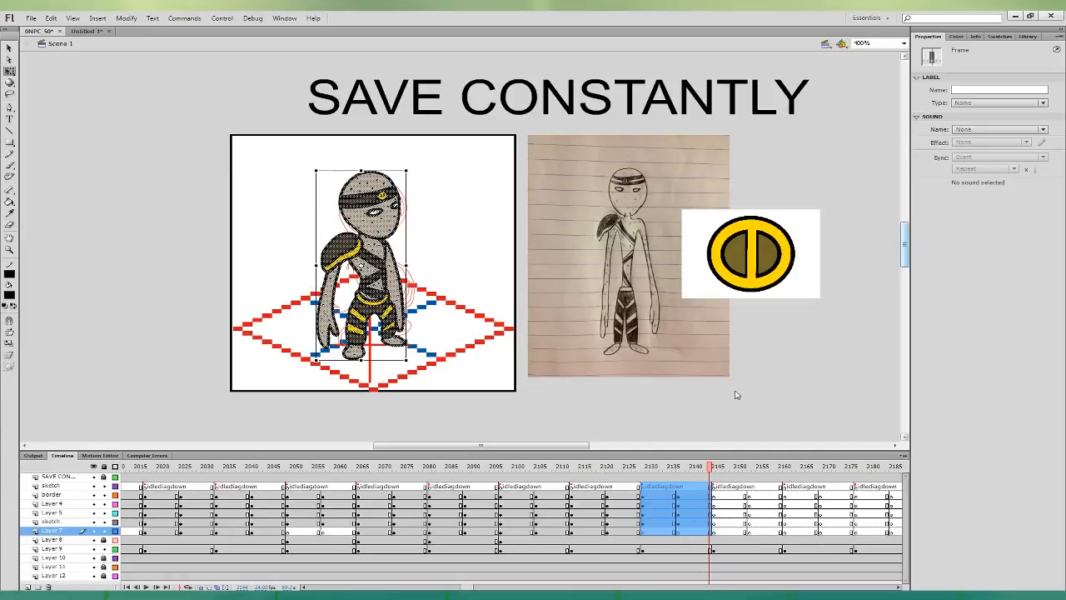
left_click(87, 31)
left_click(66, 523, "shift")
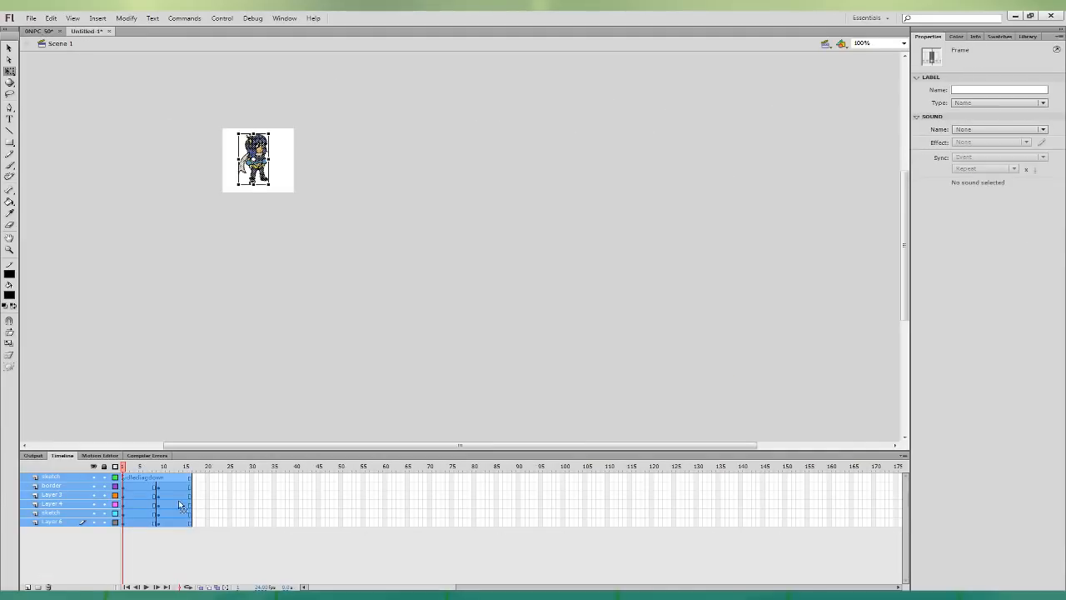
key("ctrl+alt+v")
left_click(248, 358)
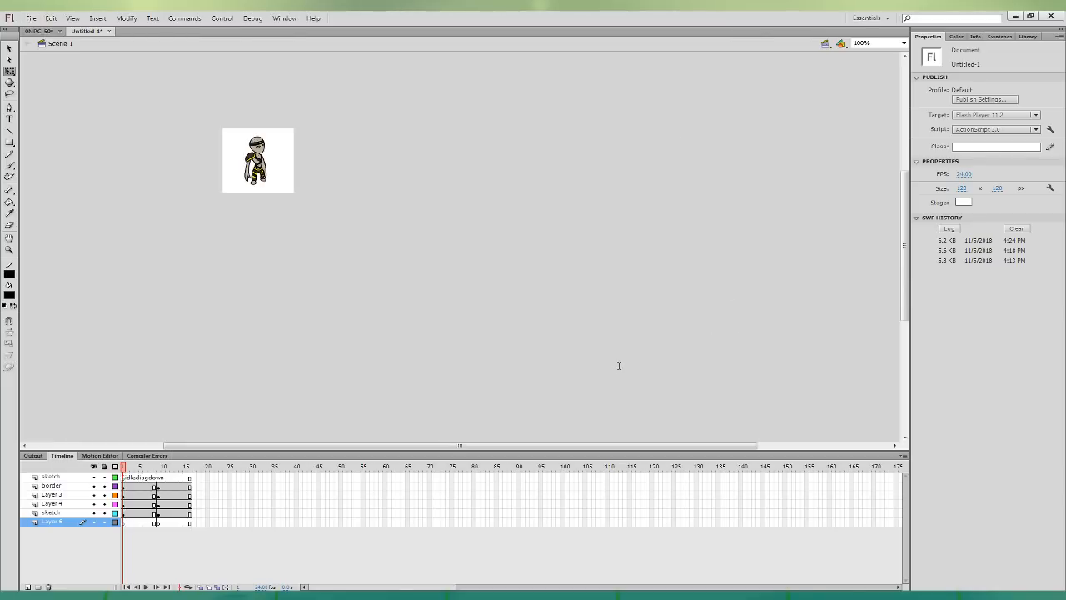
key("ctrl+Return")
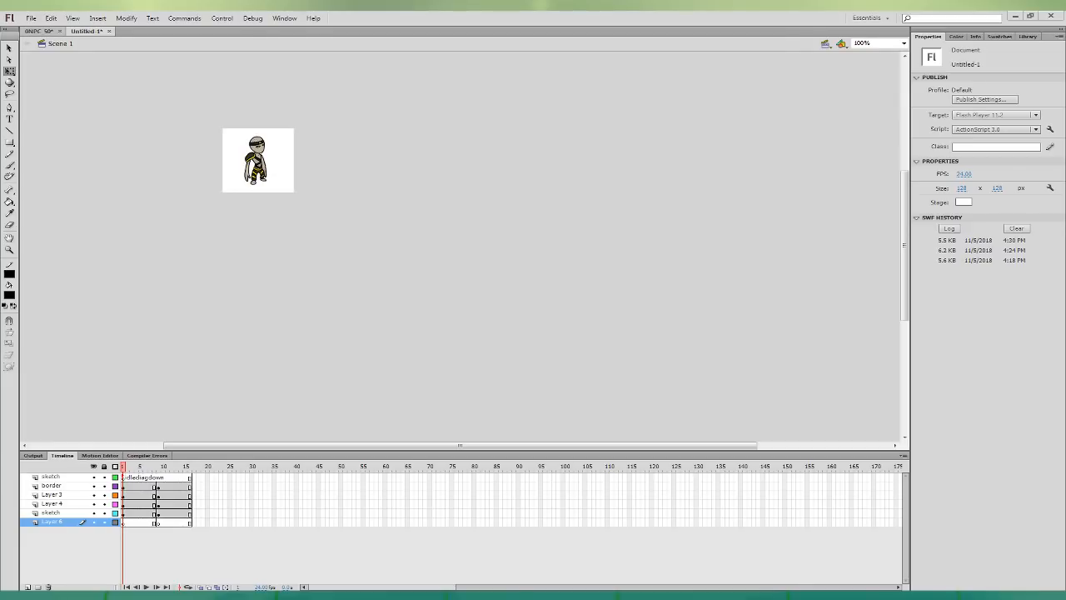
- Return to the main NPC document, go to the start of the curly-haired character's idlediagdown frames on Layer 7, and save the file
left_click(40, 32)
left_click(714, 532)
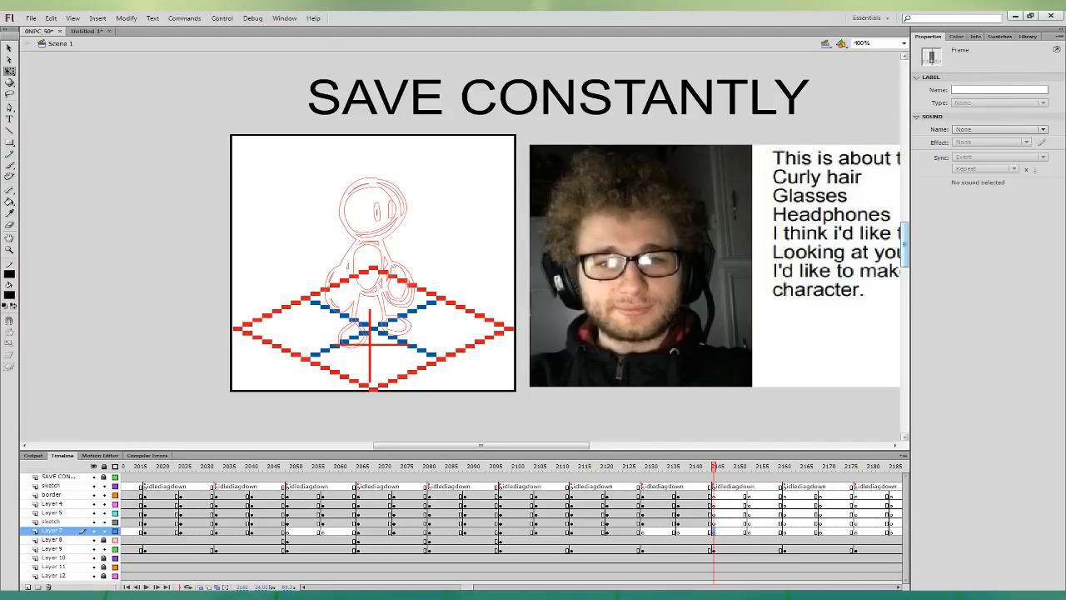
key("ctrl+s")
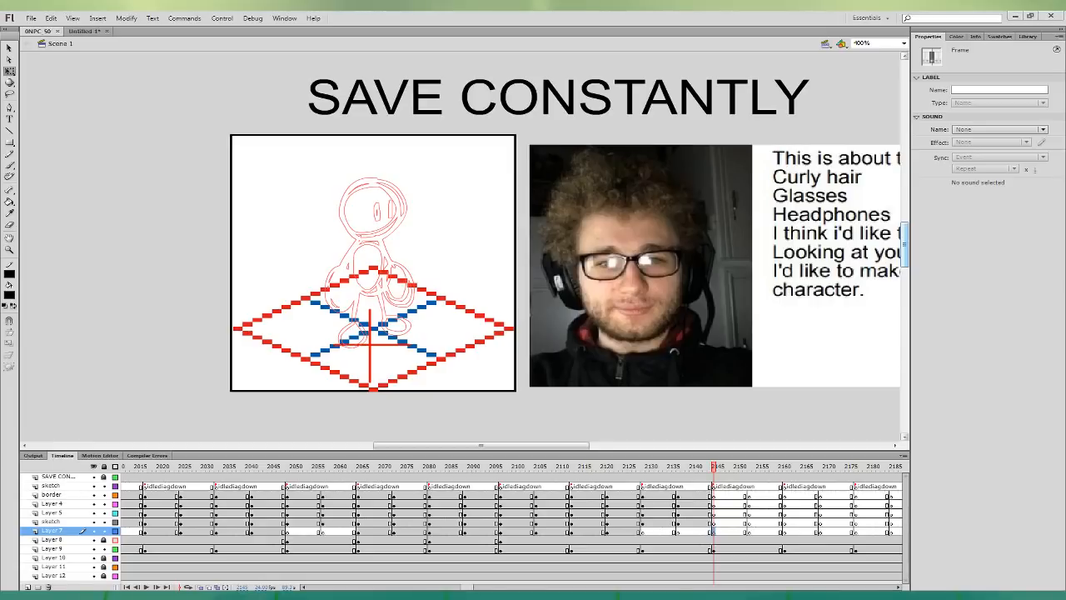